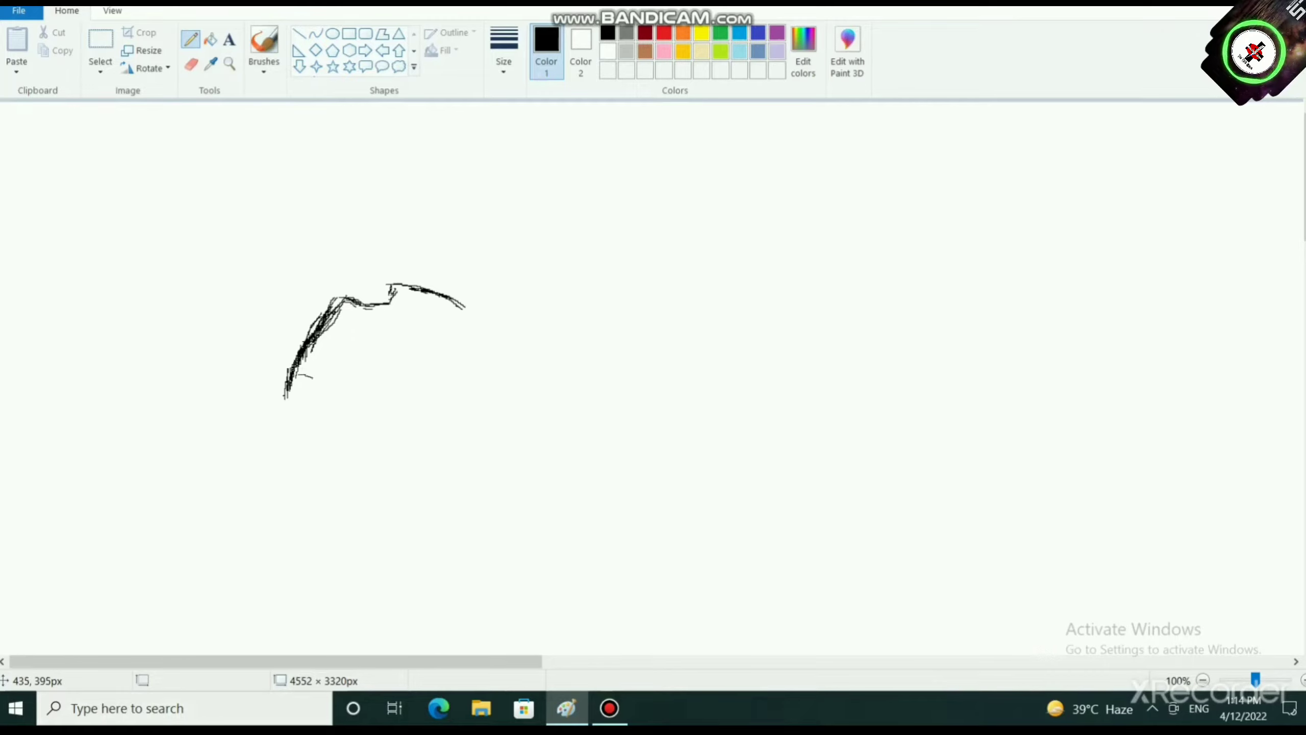
Step: Sketch the lower lip's outline in black with the pencil, below the existing upper-lip contour, and add the line between the lips
left_click_drag(336, 389, 370, 394)
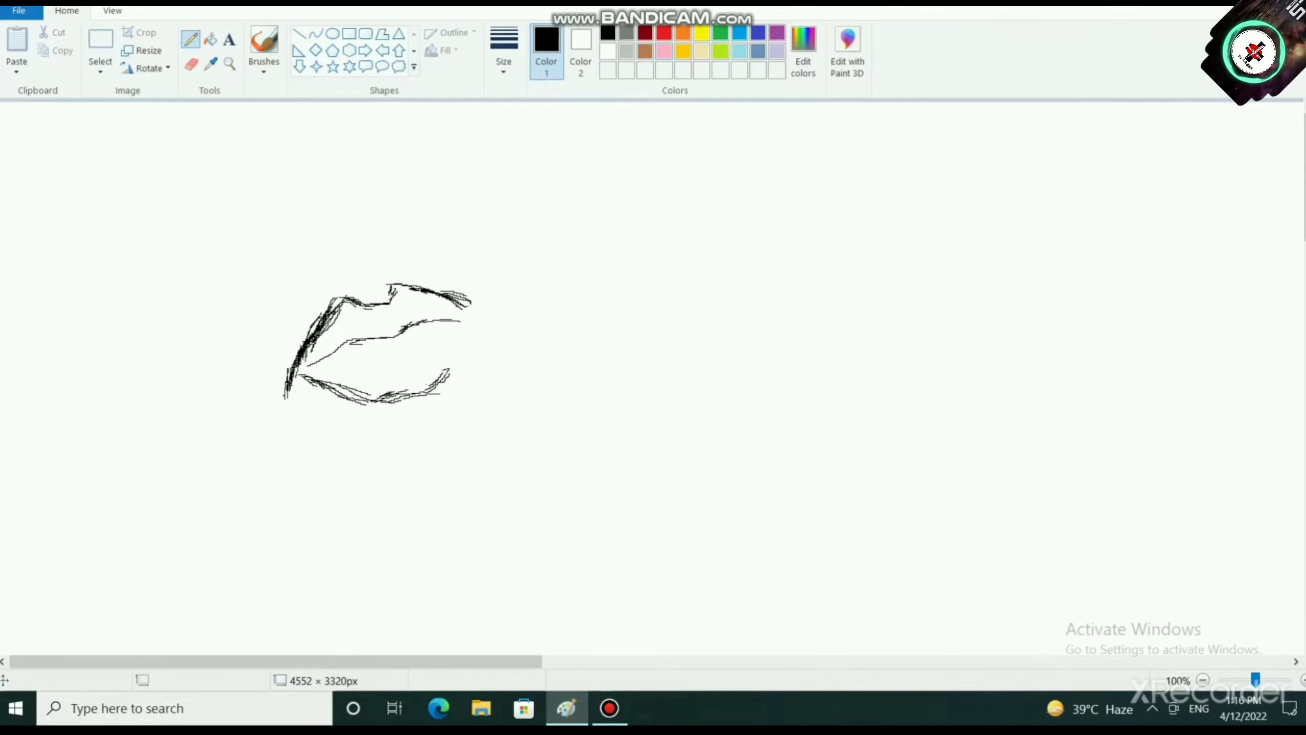
Step: Start colouring the upper lip in rose pink with the Natural pencil brush at its thickest size
left_click(663, 52)
left_click(264, 65)
left_click(371, 135)
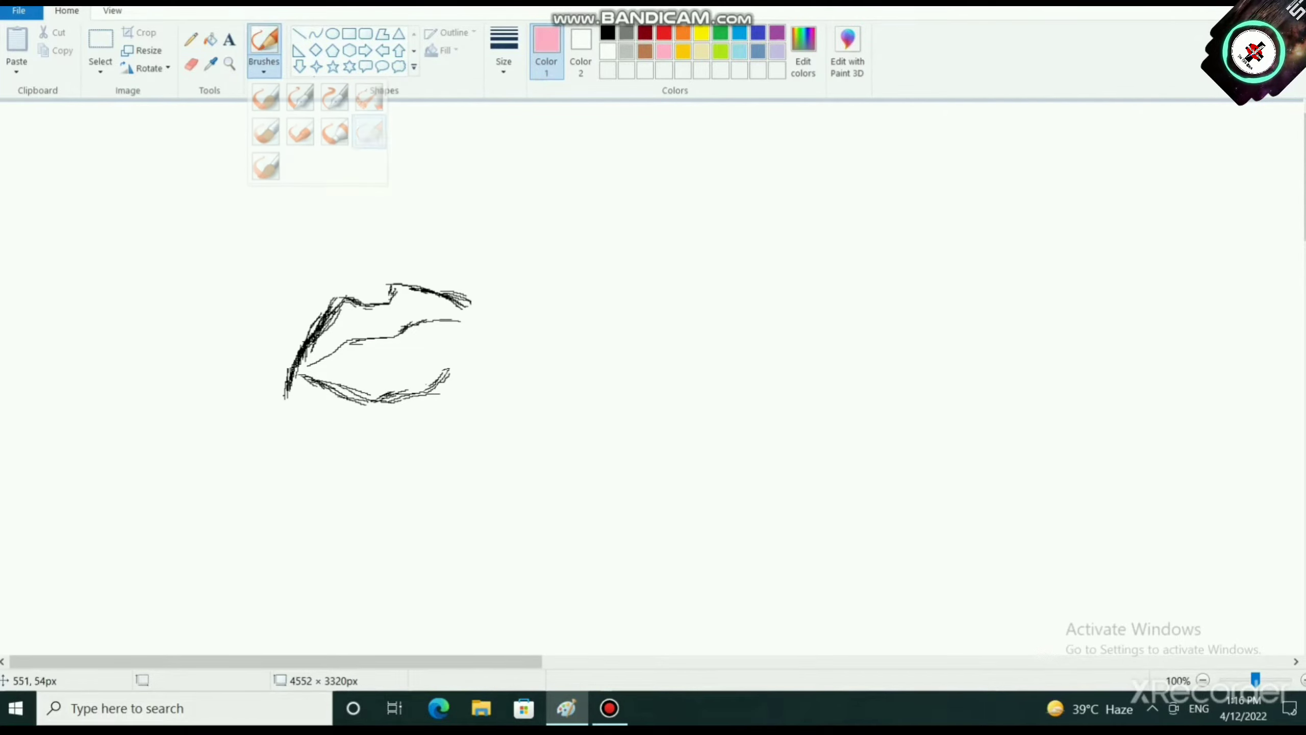
left_click(375, 137)
left_click(504, 51)
left_click(545, 201)
mouse_move(380, 316)
left_mouse_down()
mouse_move(333, 334)
mouse_move(342, 313)
left_mouse_up()
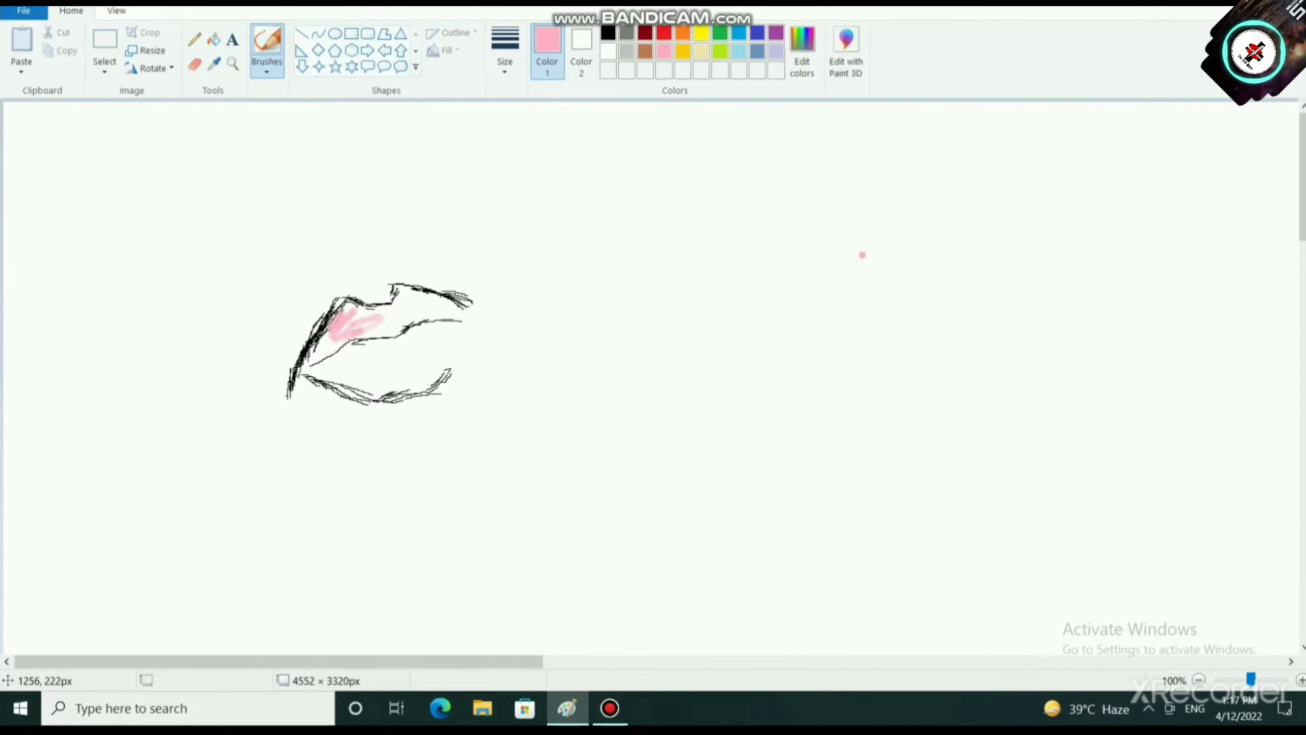
Step: Save the drawing in the Pictures folder as the PNG file "Sheikh Hamdan with Bird"
key("ctrl+s")
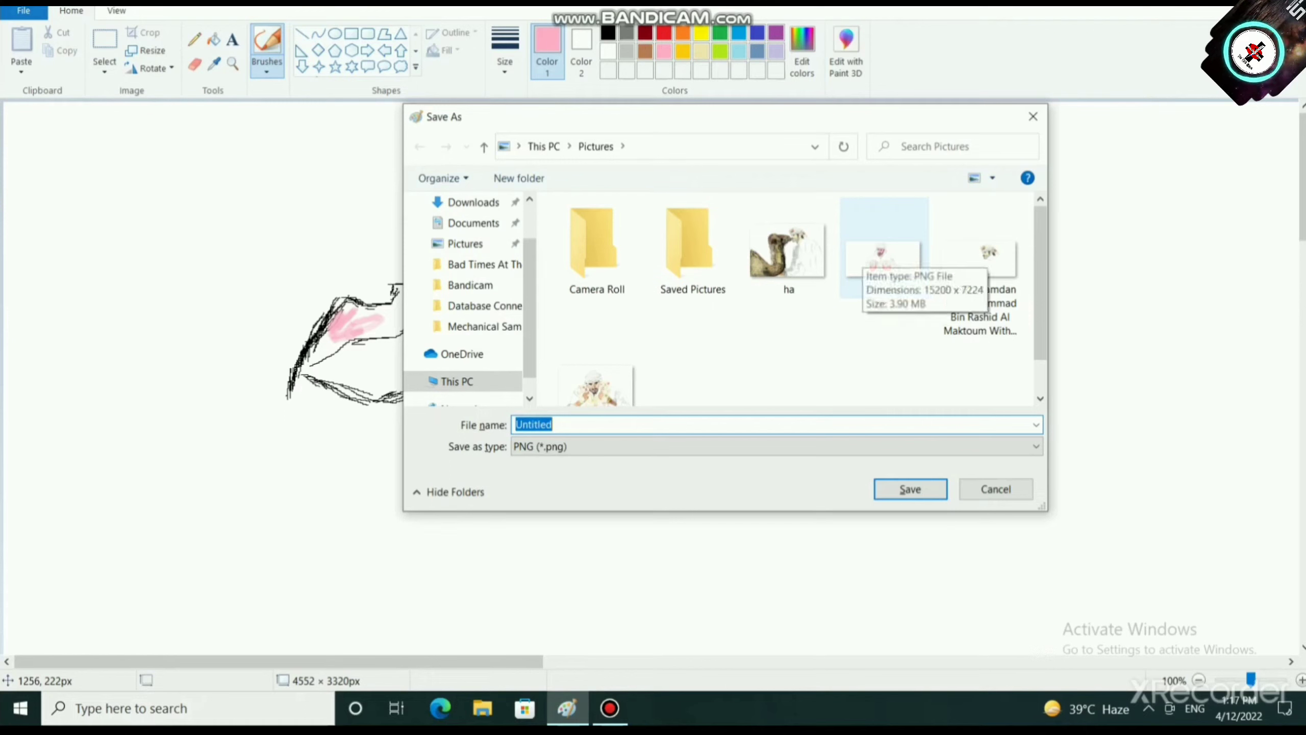
type("Sheik")
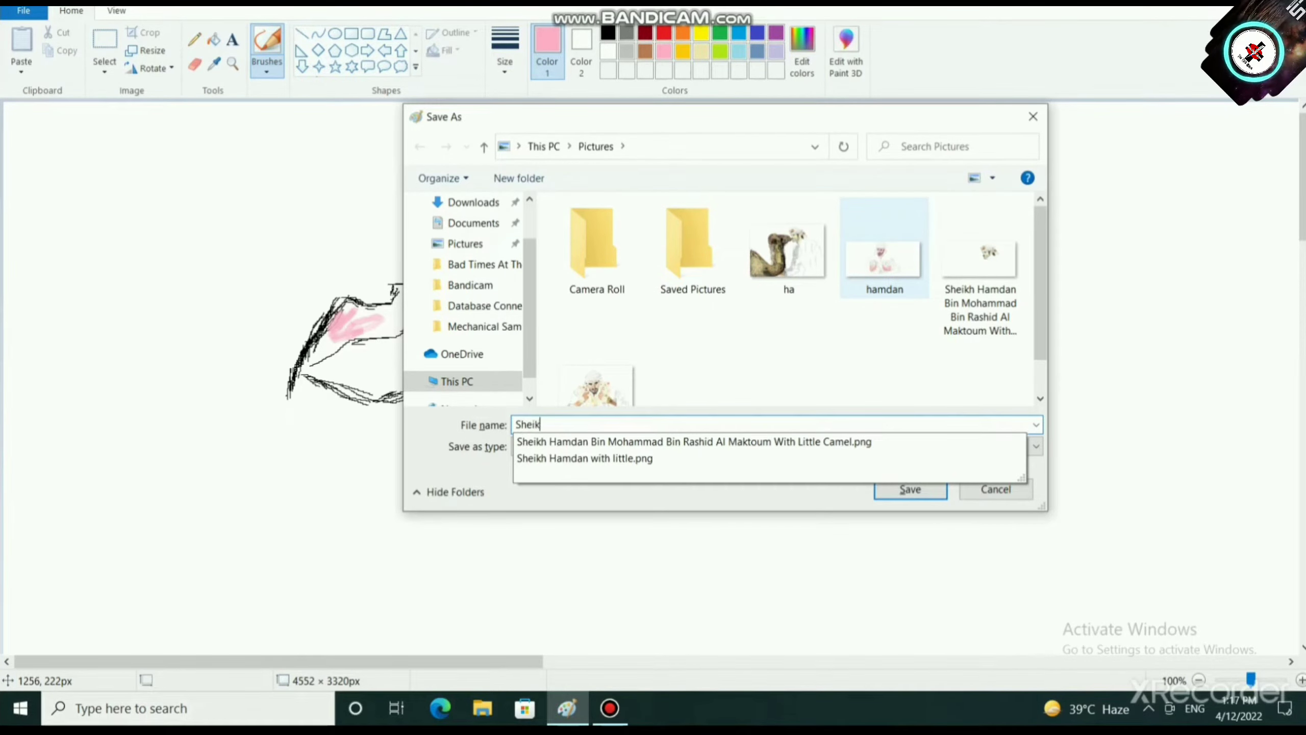
type("h Hamdan with ")
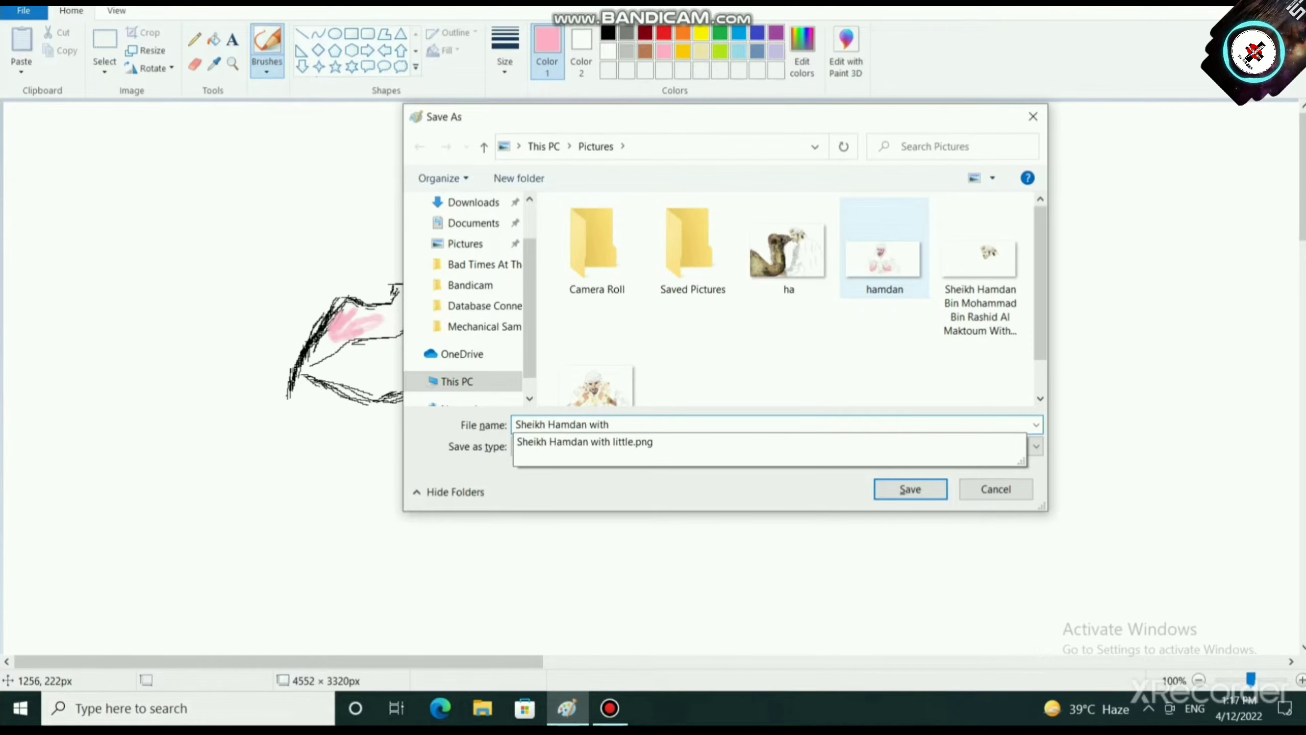
type("Bird")
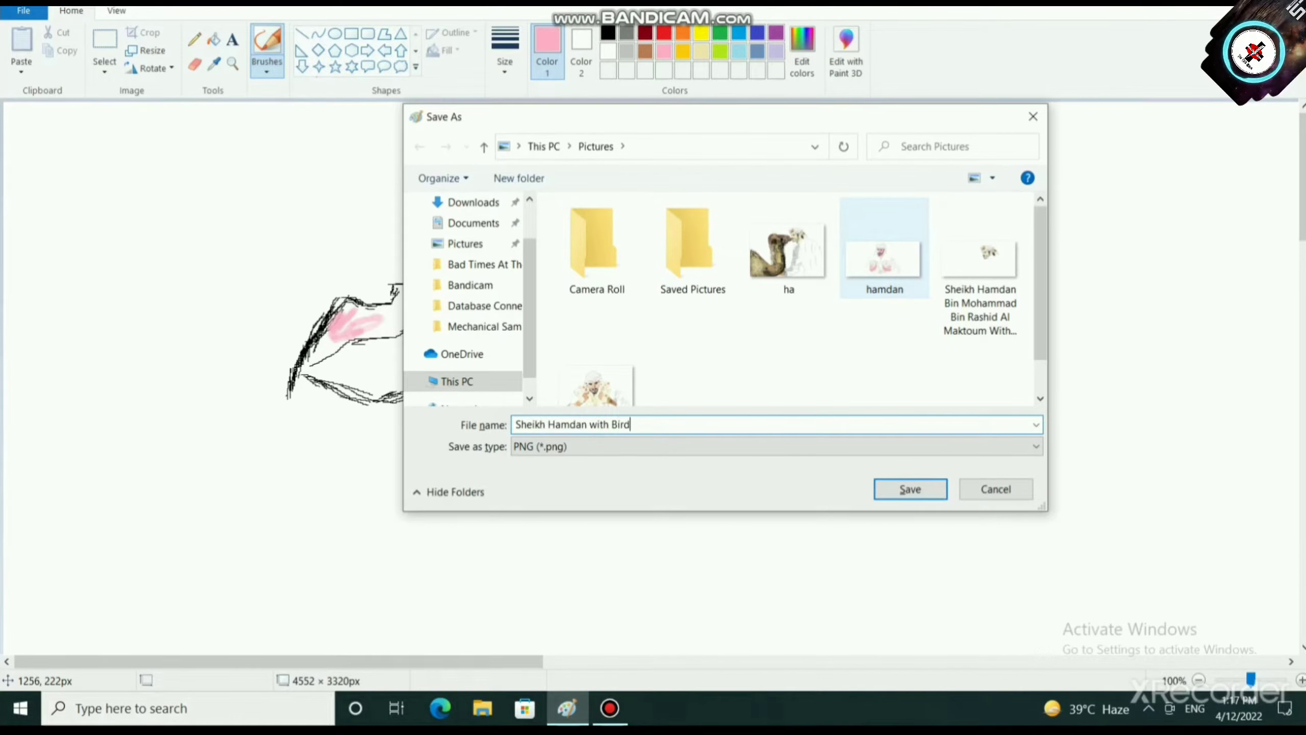
key("Return")
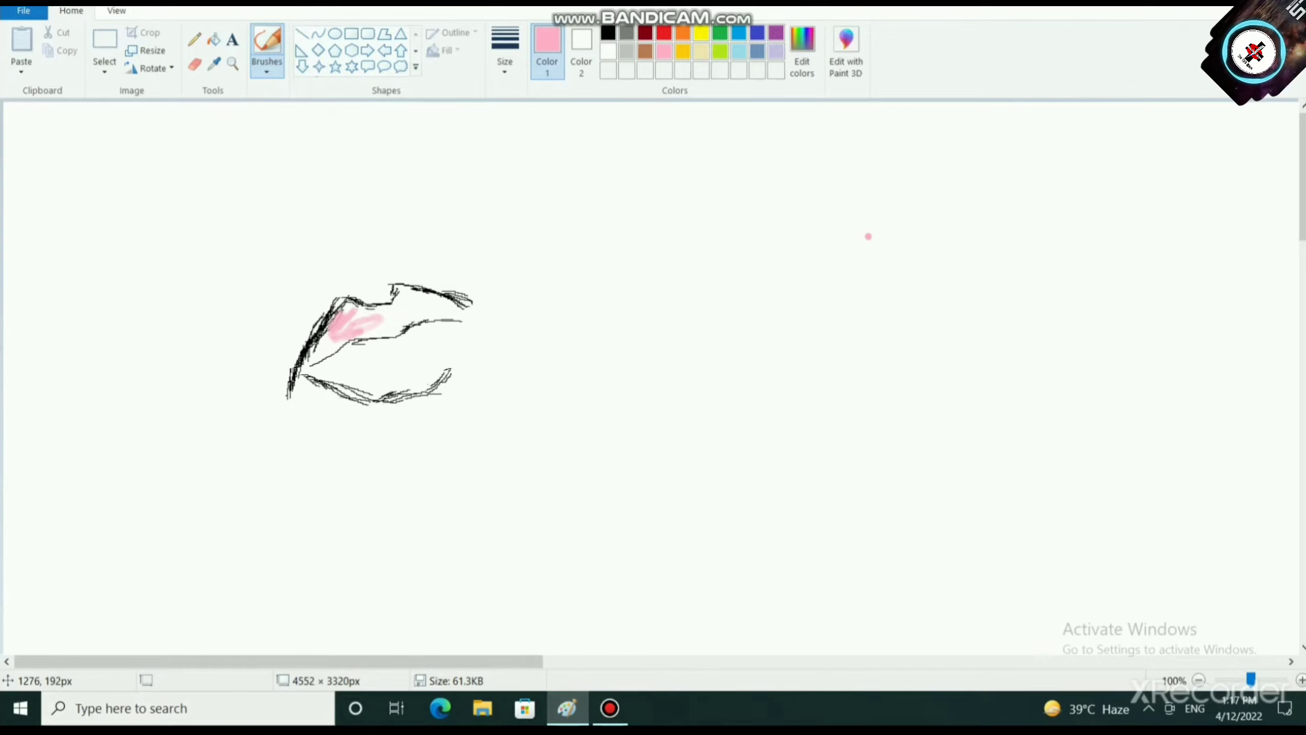
Step: Fill the upper lip with pink brush strokes from the mouth corner past the central peak, covering the sketch lines along its outer edge
scroll(1096, 400, "up", 2, "ctrl")
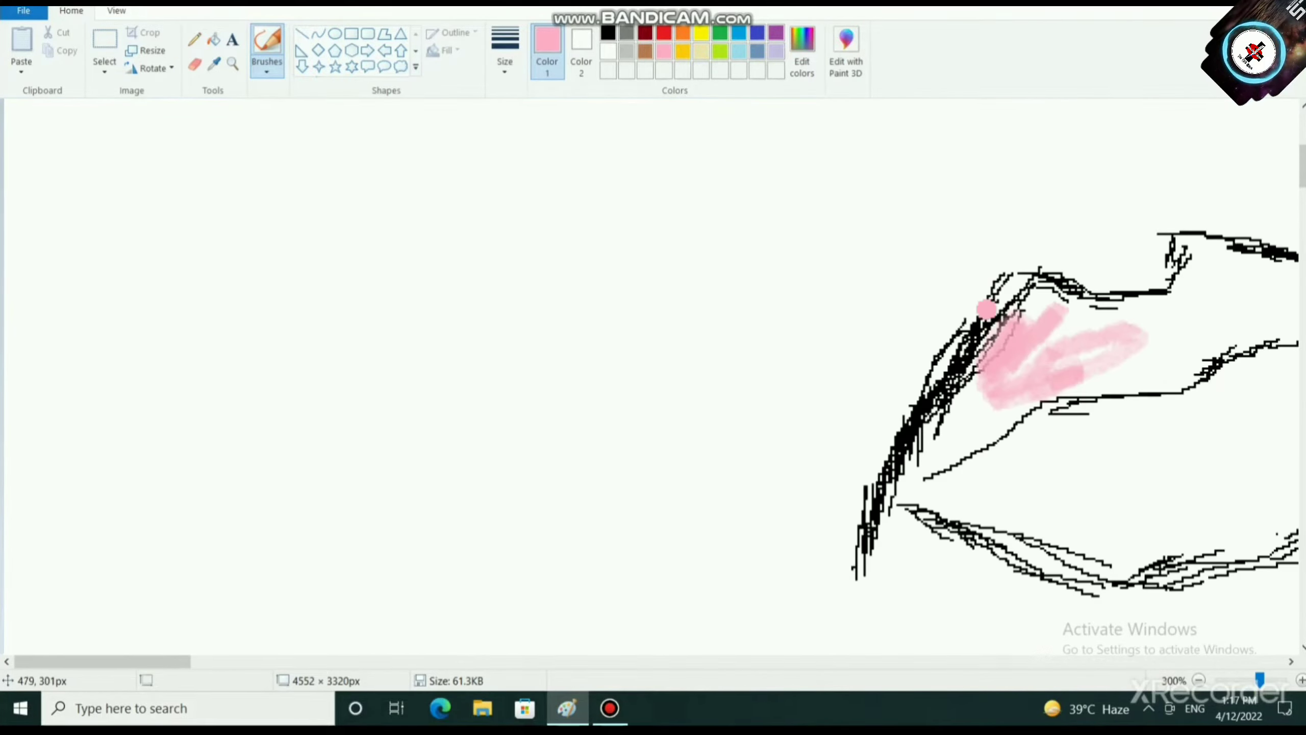
mouse_move(986, 309)
left_mouse_down()
mouse_move(964, 318)
mouse_move(960, 348)
mouse_move(980, 323)
mouse_move(882, 445)
mouse_move(884, 411)
mouse_move(952, 338)
mouse_move(897, 424)
mouse_move(997, 283)
mouse_move(1039, 278)
mouse_move(1070, 306)
mouse_move(1079, 288)
mouse_move(1049, 272)
mouse_move(1008, 289)
mouse_move(925, 432)
mouse_move(1023, 304)
mouse_move(1147, 303)
mouse_move(1131, 304)
mouse_move(1198, 247)
mouse_move(1203, 267)
mouse_move(1183, 231)
mouse_move(1281, 251)
mouse_move(1233, 267)
mouse_move(1274, 288)
mouse_move(1233, 288)
mouse_move(1204, 264)
mouse_move(1166, 278)
mouse_move(1173, 246)
left_mouse_up()
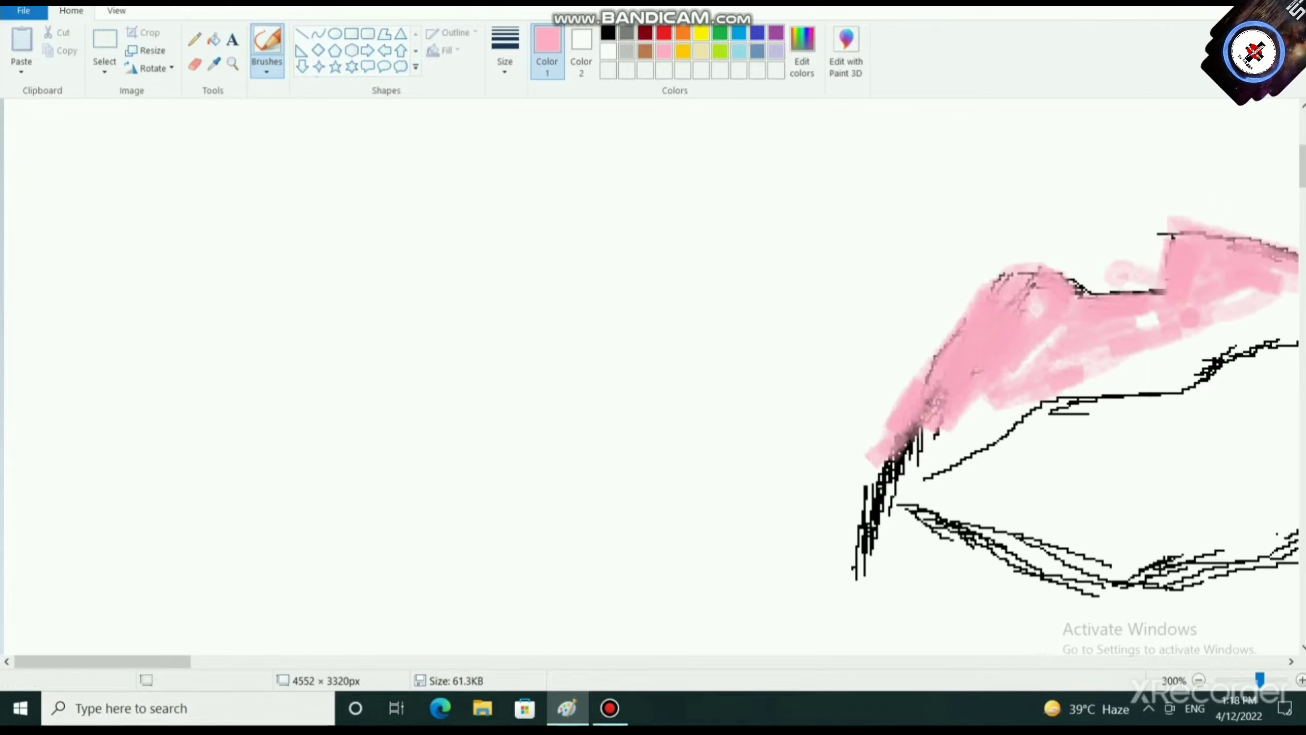
mouse_move(1155, 311)
left_mouse_down()
mouse_move(1144, 319)
mouse_move(1142, 304)
mouse_move(1113, 360)
mouse_move(1149, 370)
mouse_move(1217, 349)
mouse_move(926, 452)
mouse_move(1111, 341)
left_mouse_up()
mouse_move(1040, 311)
left_mouse_down()
mouse_move(1044, 278)
mouse_move(1198, 383)
mouse_move(1275, 309)
mouse_move(1280, 267)
mouse_move(1290, 313)
mouse_move(1177, 380)
mouse_move(1069, 399)
mouse_move(933, 453)
mouse_move(945, 375)
mouse_move(1002, 272)
mouse_move(920, 422)
mouse_move(884, 452)
mouse_move(902, 432)
mouse_move(882, 438)
mouse_move(879, 481)
mouse_move(873, 466)
left_mouse_up()
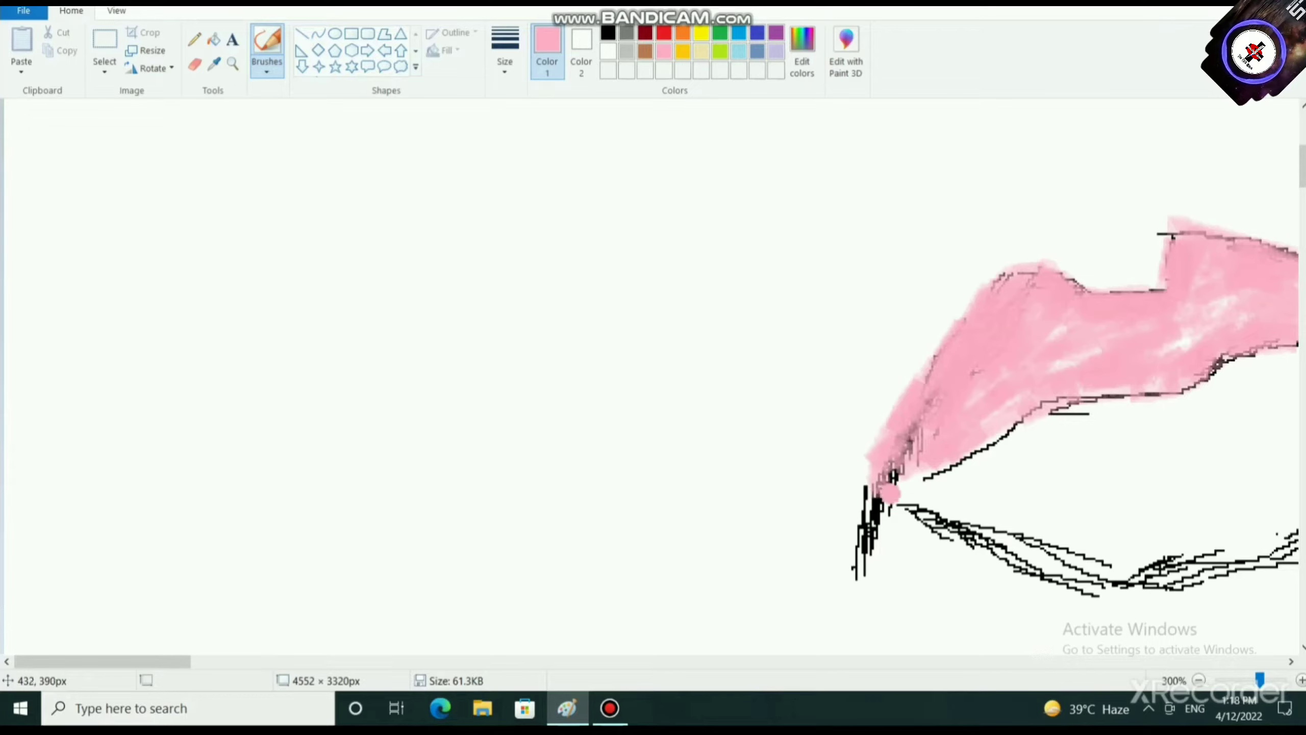
left_click_drag(942, 344, 867, 470)
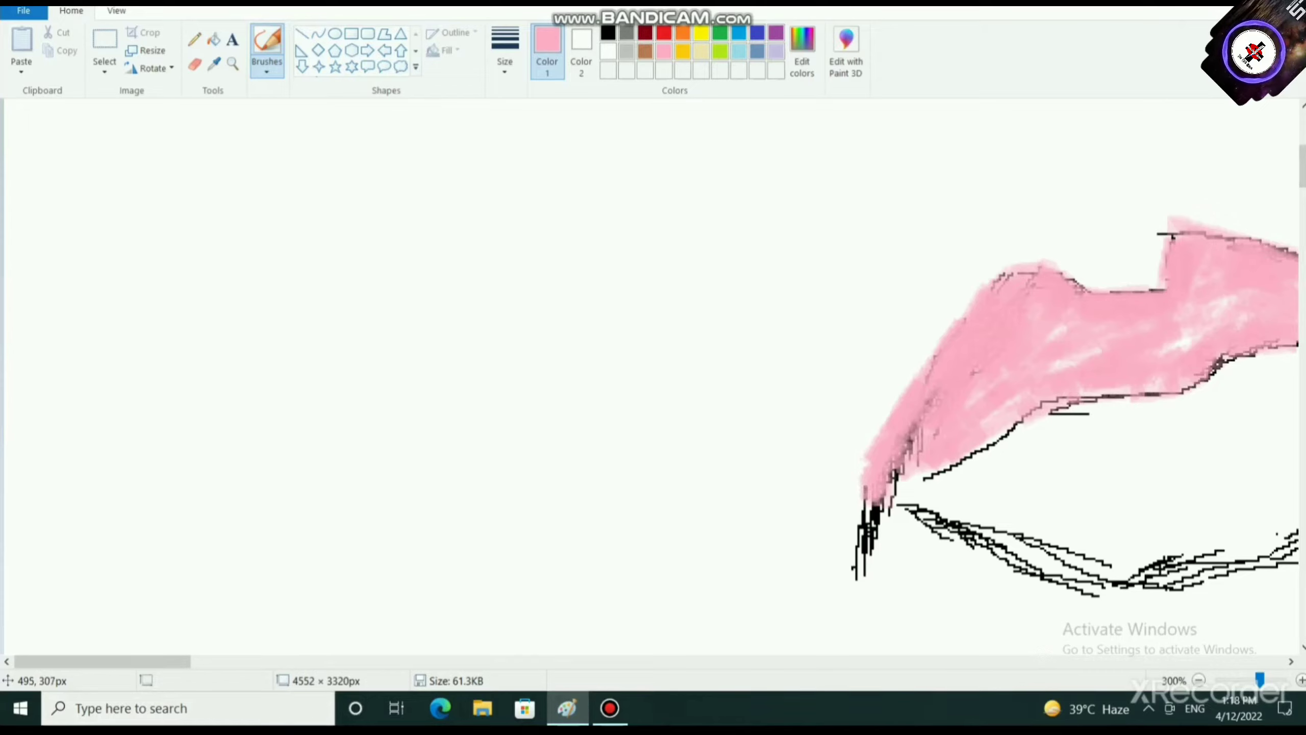
Step: Fill the whole lower lip with pink strokes and extend the pink to the far end of the upper lip
mouse_move(913, 496)
left_mouse_down()
mouse_move(1147, 565)
mouse_move(1229, 550)
mouse_move(1133, 554)
mouse_move(977, 519)
mouse_move(1002, 463)
mouse_move(894, 491)
mouse_move(1056, 436)
mouse_move(1197, 412)
left_mouse_up()
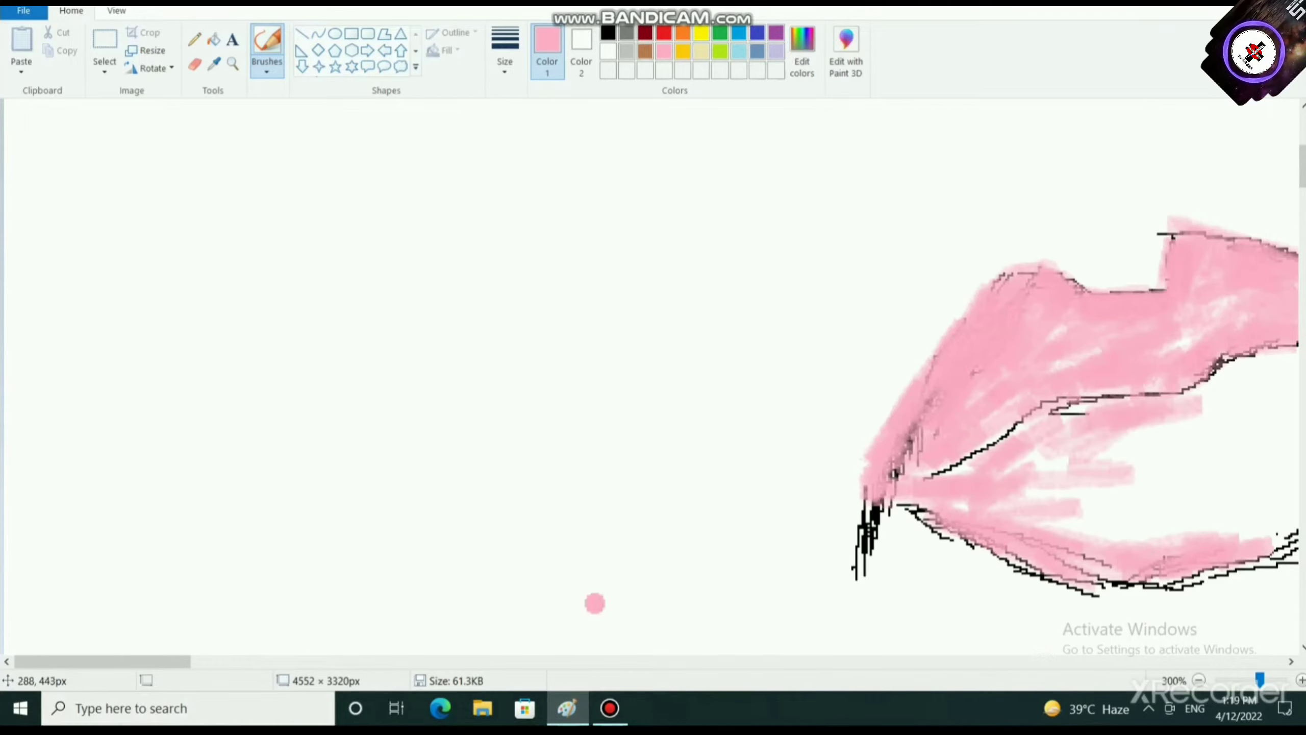
left_click_drag(154, 661, 267, 661)
mouse_move(373, 446)
left_mouse_down()
mouse_move(366, 368)
mouse_move(502, 355)
mouse_move(220, 478)
mouse_move(206, 515)
mouse_move(118, 507)
mouse_move(231, 414)
mouse_move(219, 436)
mouse_move(332, 502)
mouse_move(427, 535)
mouse_move(462, 488)
mouse_move(489, 509)
mouse_move(406, 535)
mouse_move(455, 534)
left_mouse_up()
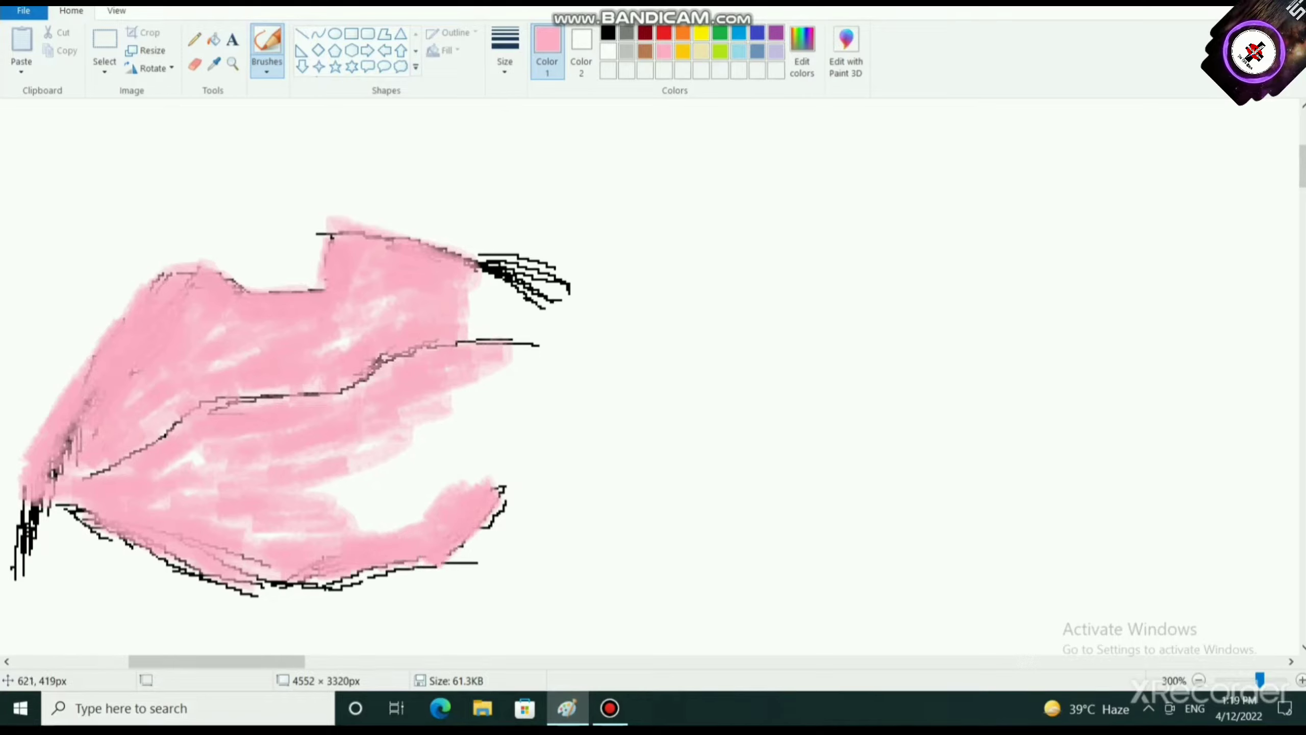
mouse_move(377, 572)
left_mouse_down()
mouse_move(338, 578)
mouse_move(186, 549)
left_mouse_up()
mouse_move(276, 579)
left_mouse_down()
mouse_move(240, 569)
mouse_move(316, 592)
mouse_move(360, 519)
mouse_move(445, 430)
mouse_move(442, 396)
mouse_move(412, 499)
mouse_move(237, 462)
mouse_move(186, 484)
mouse_move(432, 457)
mouse_move(514, 380)
mouse_move(508, 398)
mouse_move(514, 370)
mouse_move(514, 384)
mouse_move(540, 370)
mouse_move(556, 430)
mouse_move(502, 468)
mouse_move(518, 442)
mouse_move(537, 463)
mouse_move(477, 432)
mouse_move(506, 371)
mouse_move(551, 359)
left_mouse_up()
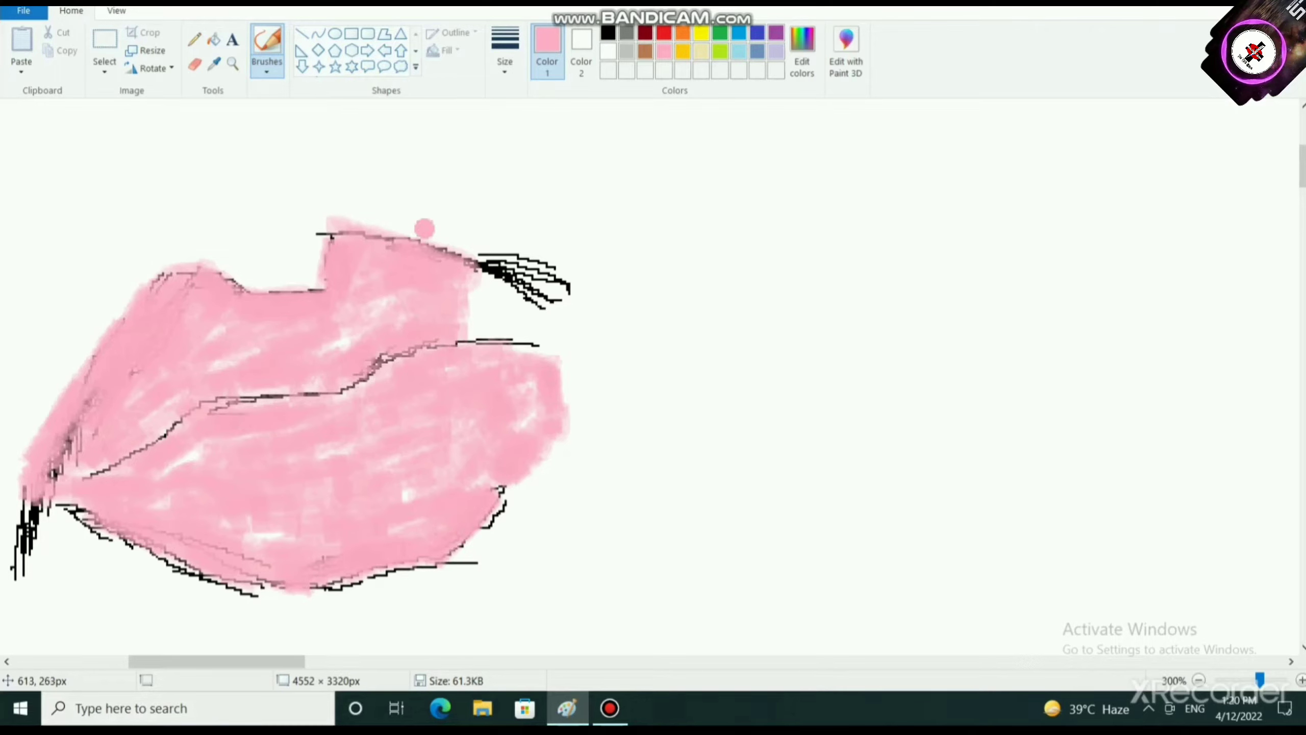
left_click_drag(462, 284, 535, 319)
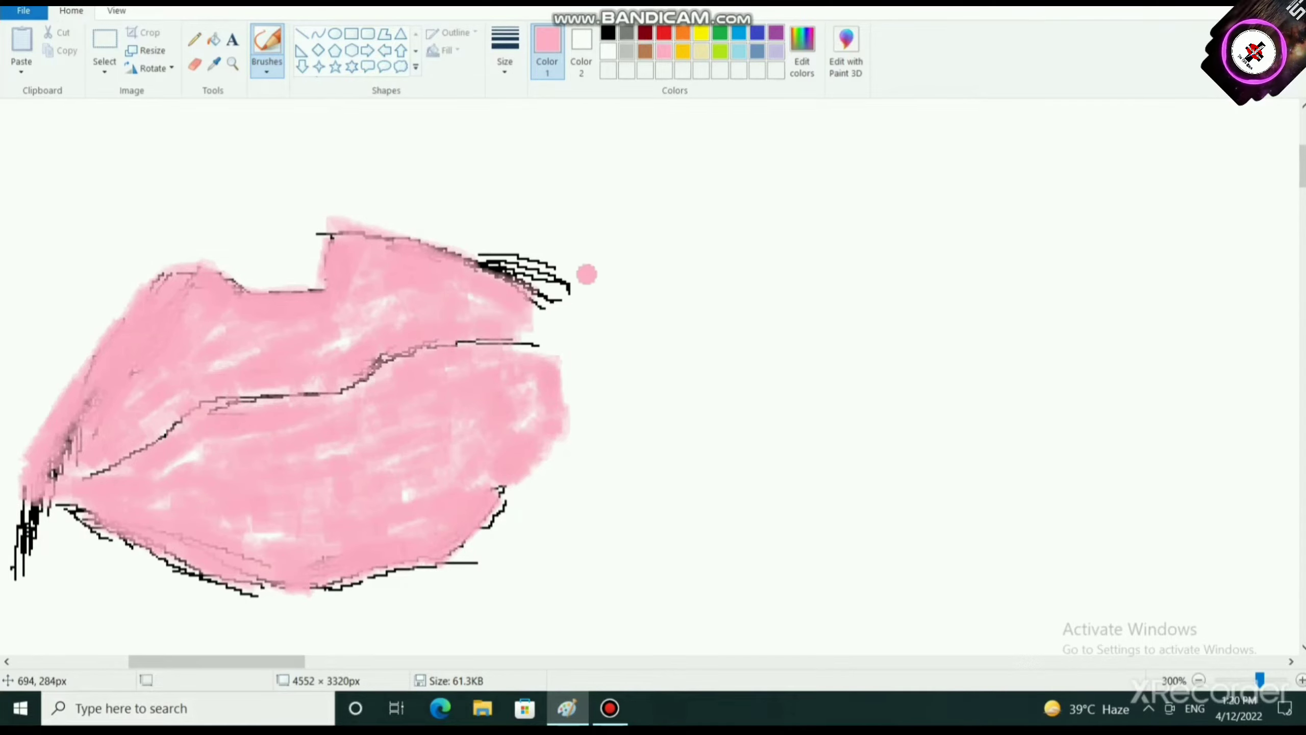
Step: Paint white over the stray black and pink marks beyond the upper lip's far end and trim the tip of its central peak
left_click(581, 53)
mouse_move(562, 256)
left_mouse_down()
mouse_move(507, 234)
mouse_move(561, 264)
left_mouse_up()
left_click(607, 34)
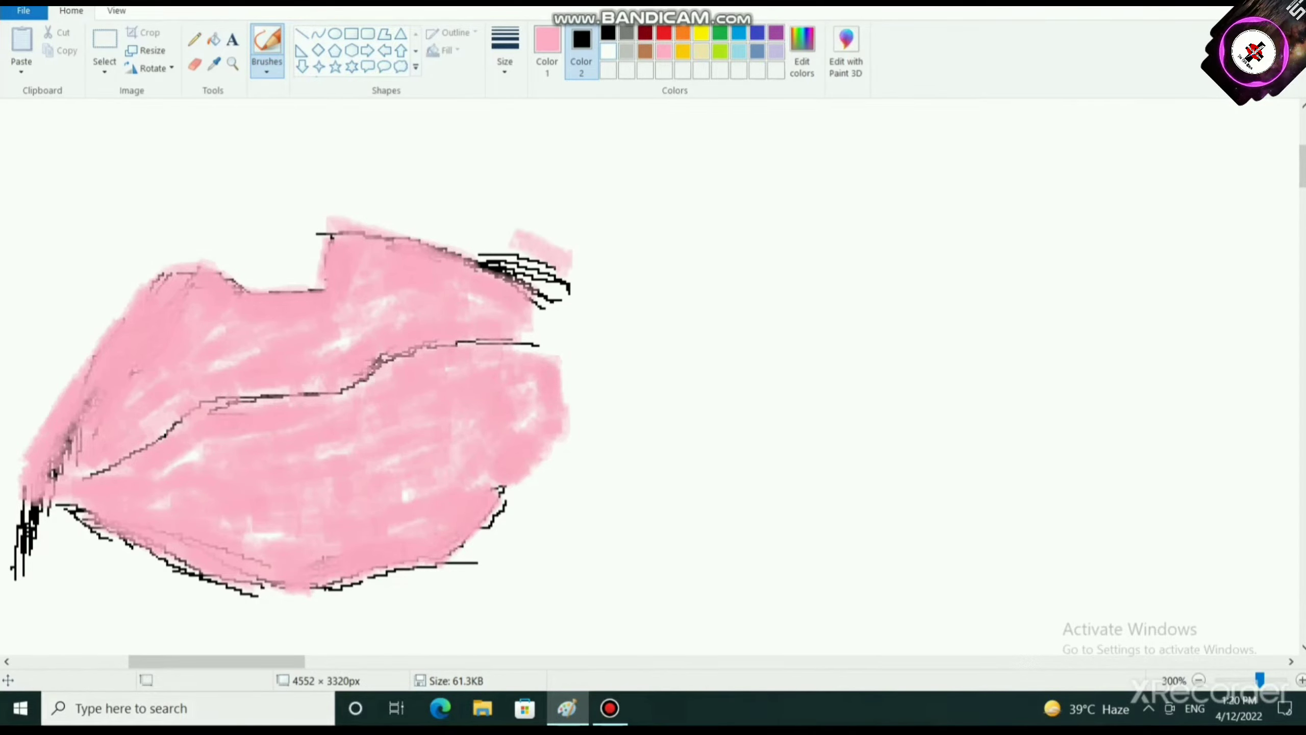
left_click(607, 51)
left_click(546, 52)
left_click(607, 51)
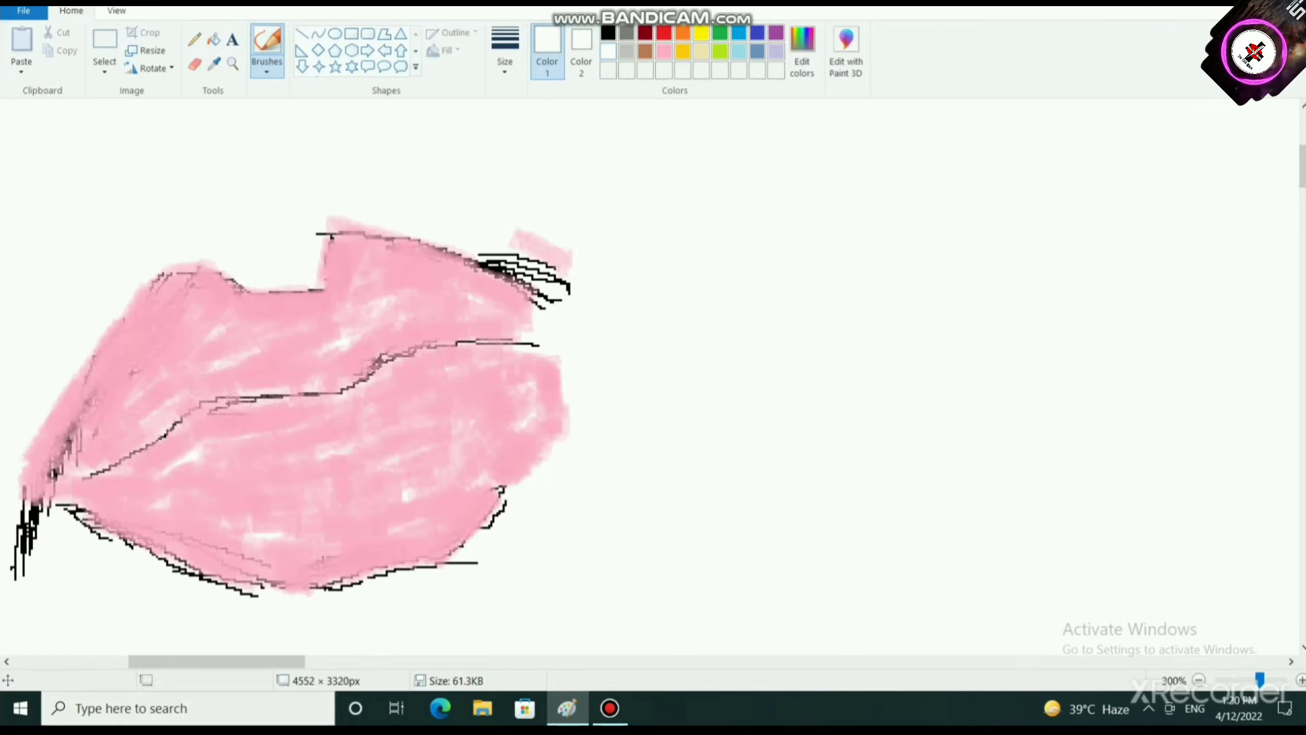
mouse_move(567, 252)
left_mouse_down()
mouse_move(558, 261)
mouse_move(530, 246)
mouse_move(564, 286)
mouse_move(474, 261)
mouse_move(550, 293)
mouse_move(473, 259)
mouse_move(560, 303)
left_mouse_up()
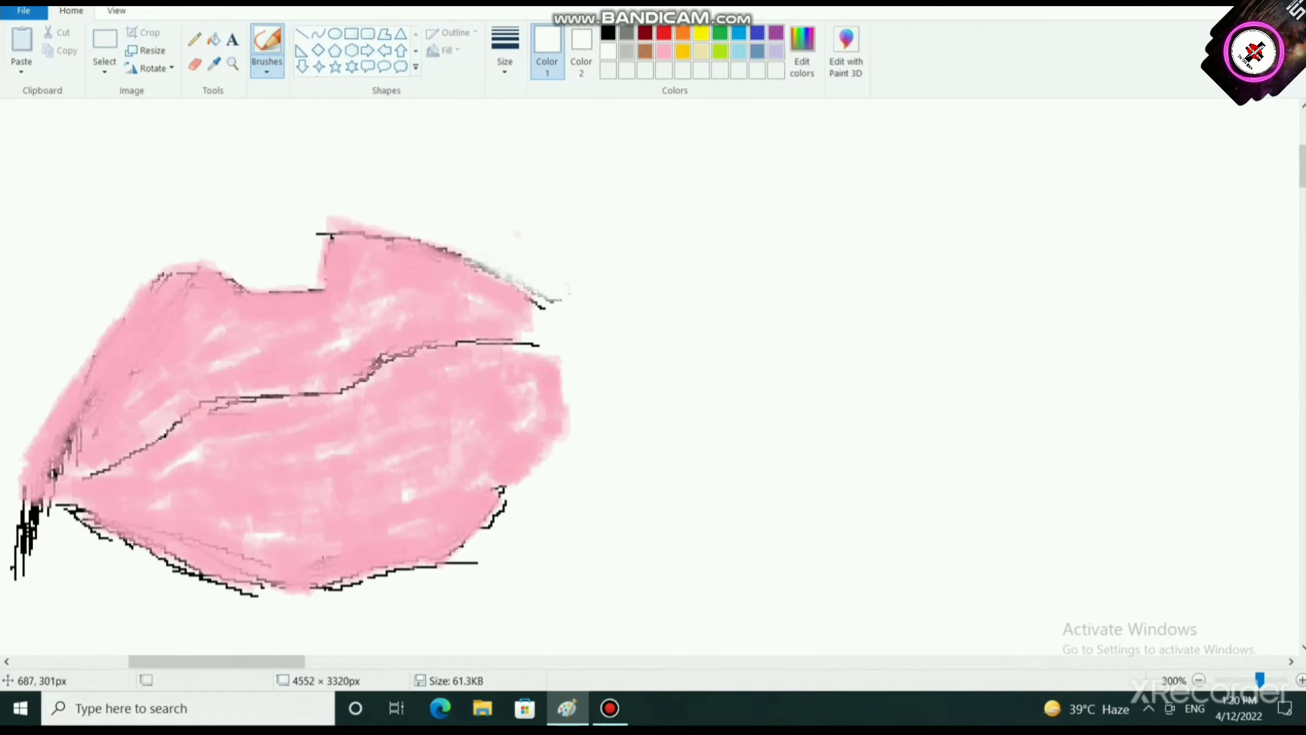
mouse_move(344, 227)
left_mouse_down()
mouse_move(323, 251)
mouse_move(330, 230)
left_mouse_up()
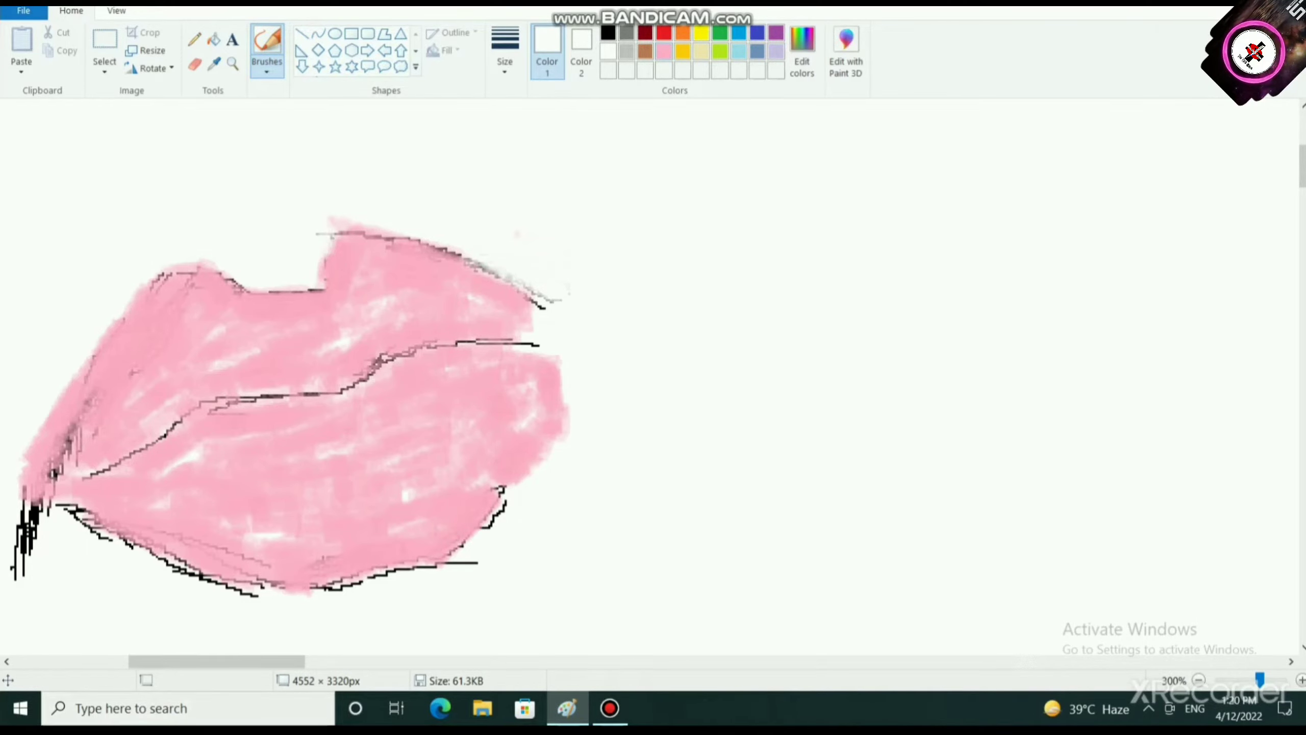
Step: Reshape the notch in the middle of the upper lip with white and pink strokes, covering its black outline in pink
left_click(664, 51)
mouse_move(307, 272)
left_mouse_down()
mouse_move(323, 245)
mouse_move(320, 290)
left_mouse_up()
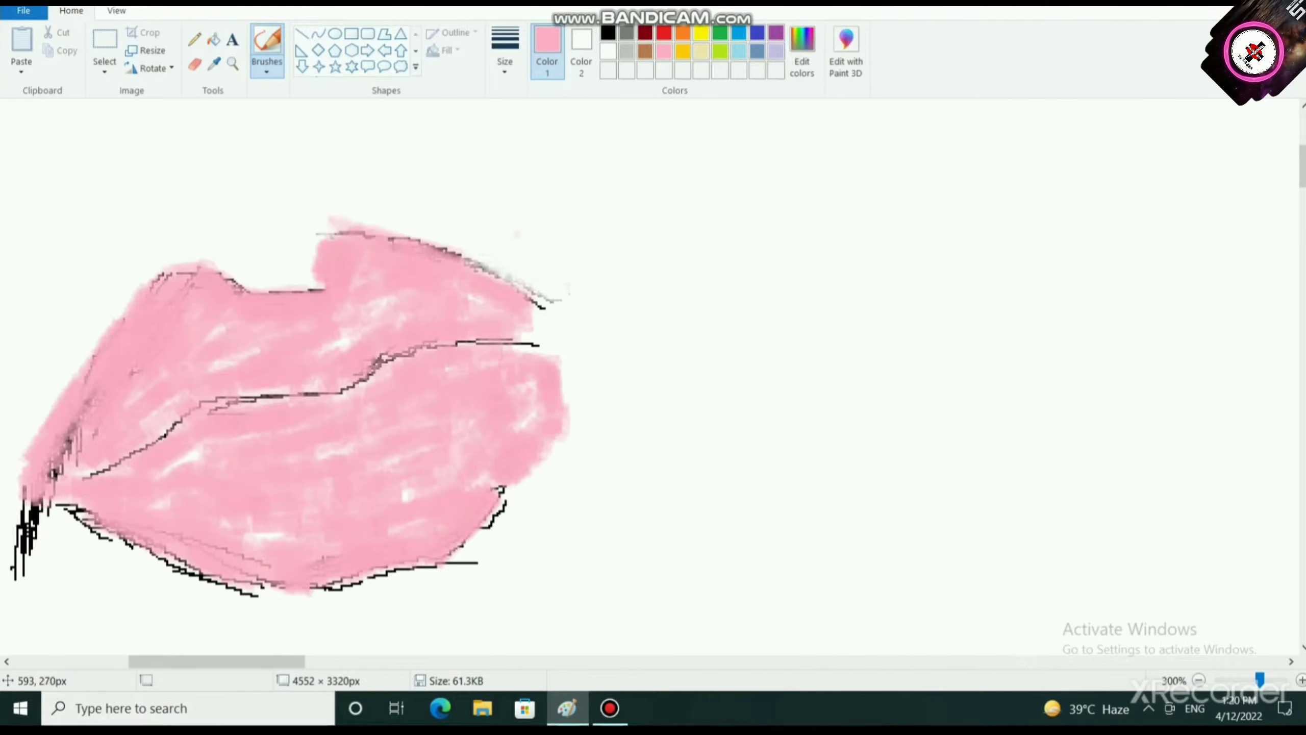
left_click(608, 51)
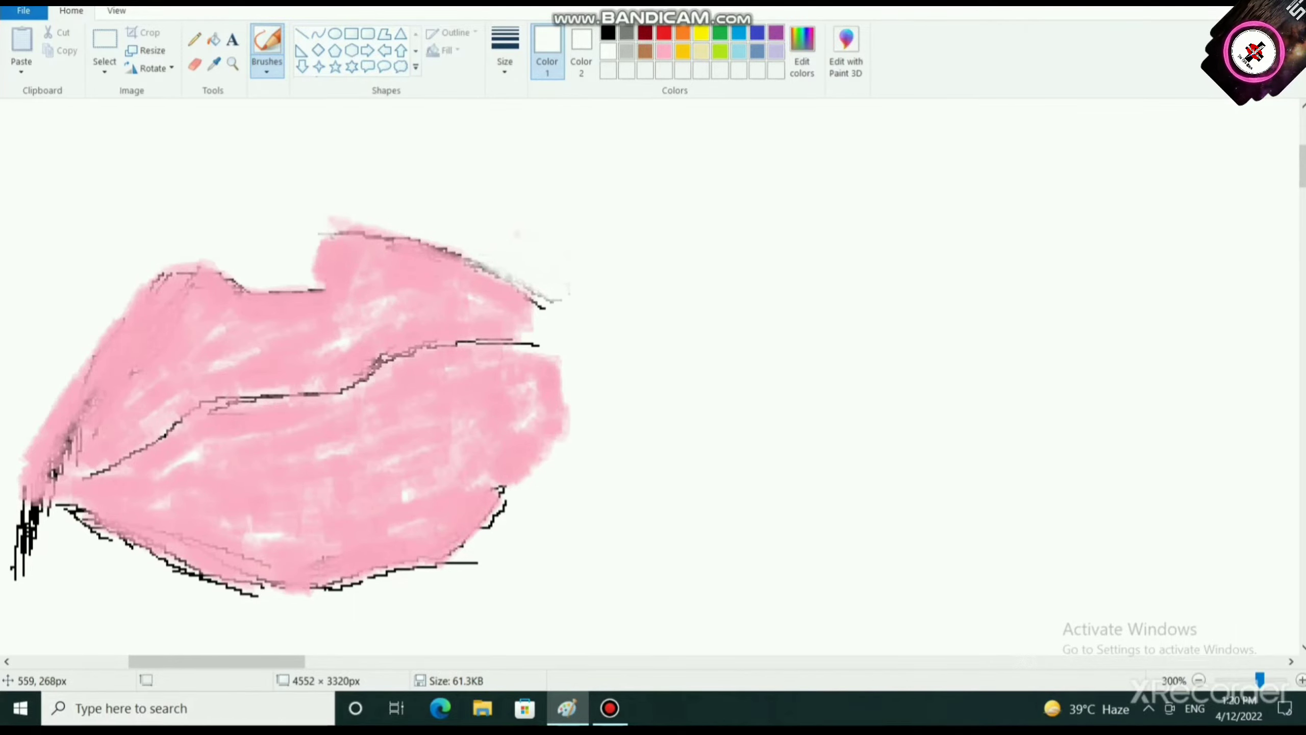
left_click_drag(308, 268, 327, 252)
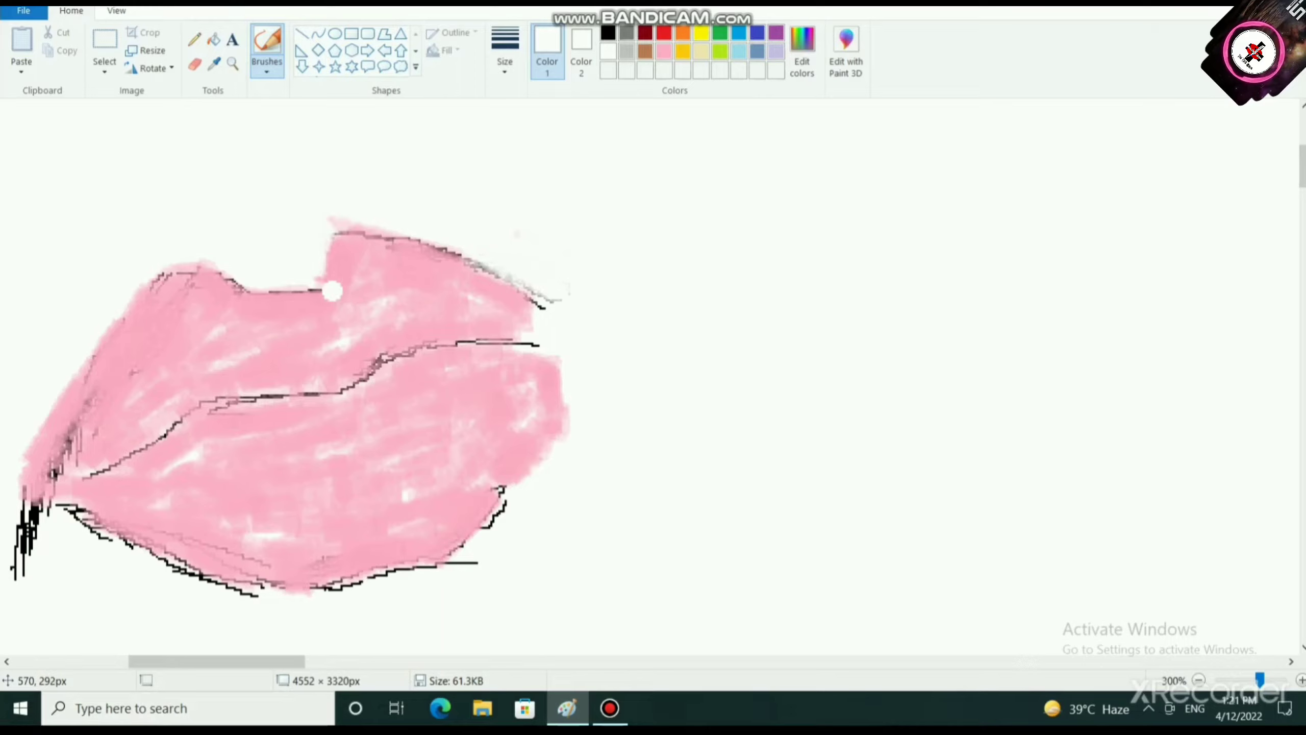
left_click(663, 52)
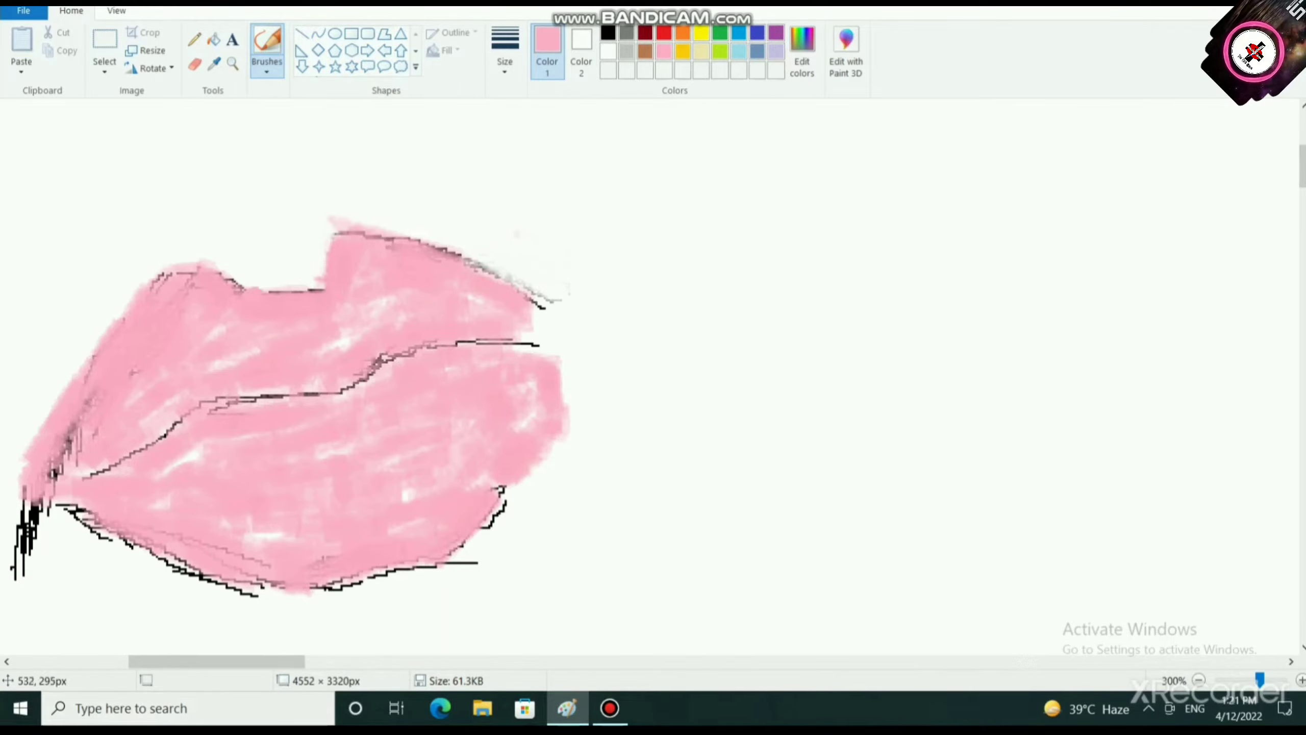
left_click_drag(249, 290, 324, 278)
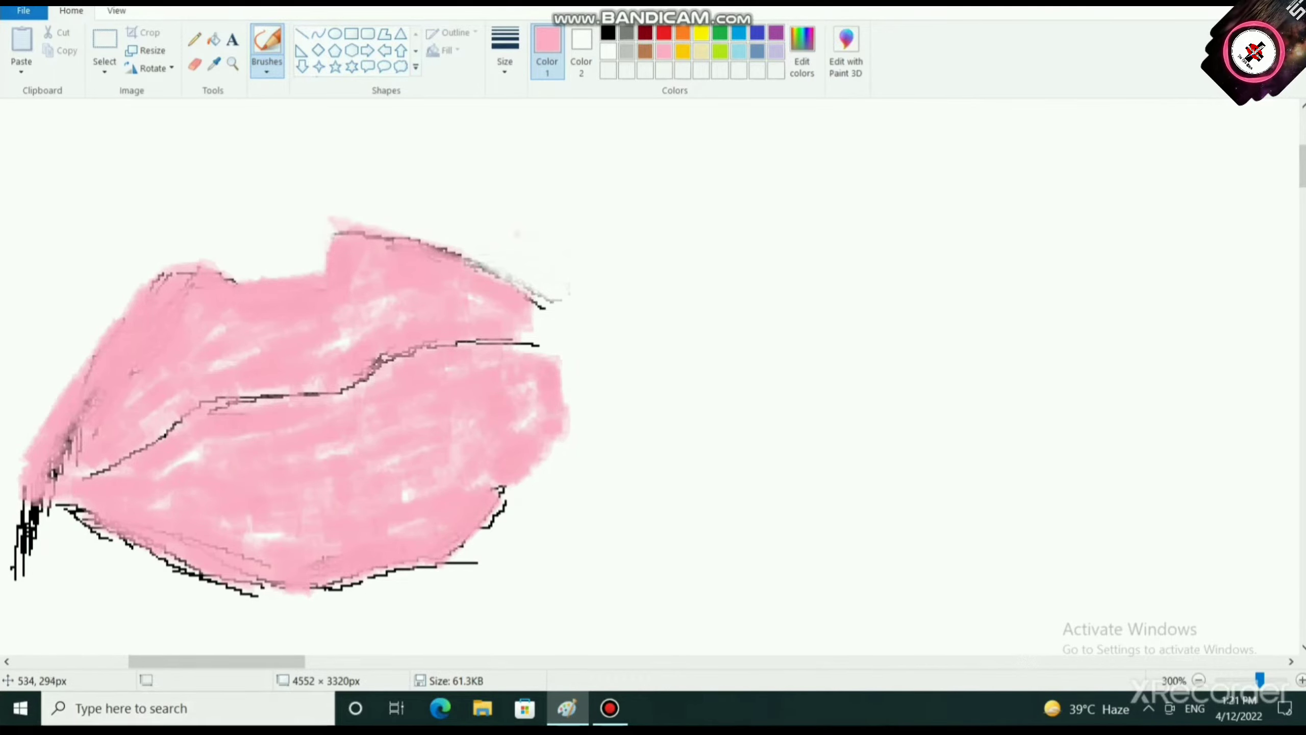
Step: Switch to the oil brush and set it to black at the thinnest size
scroll(357, 285, "down", 3)
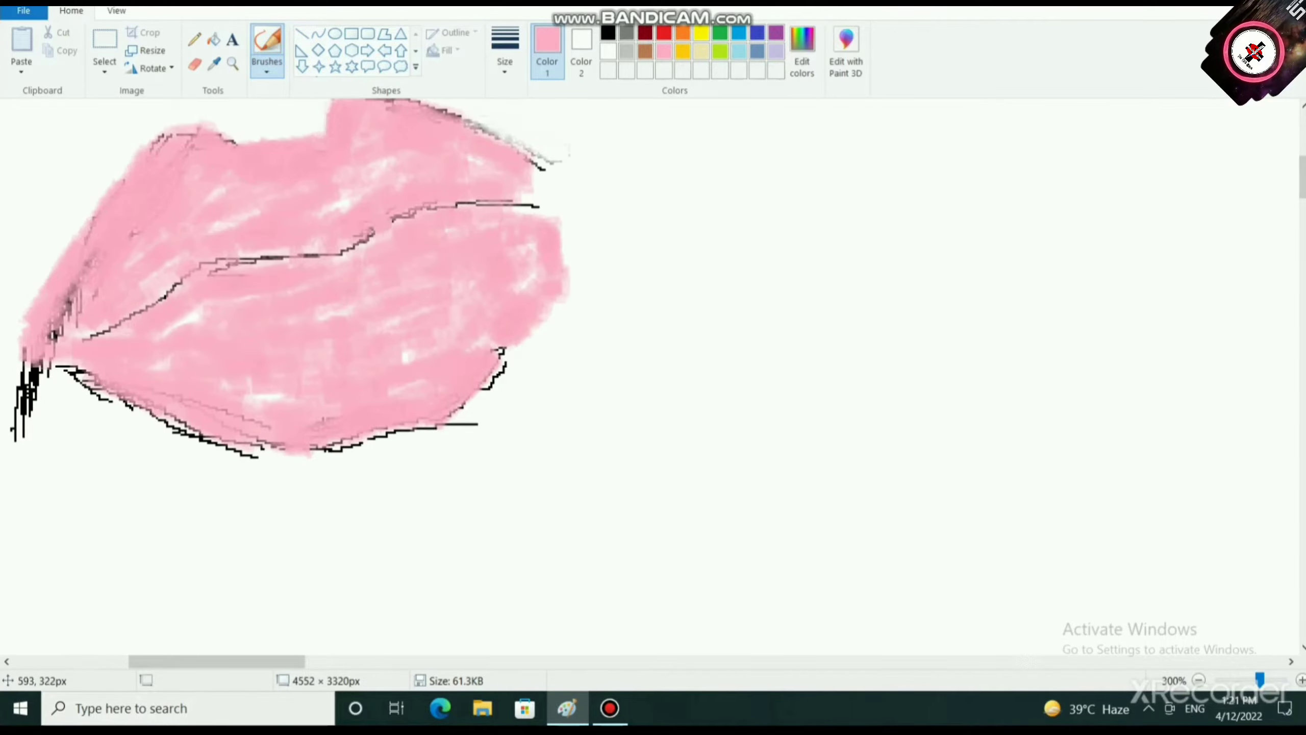
left_click(267, 71)
left_click(268, 132)
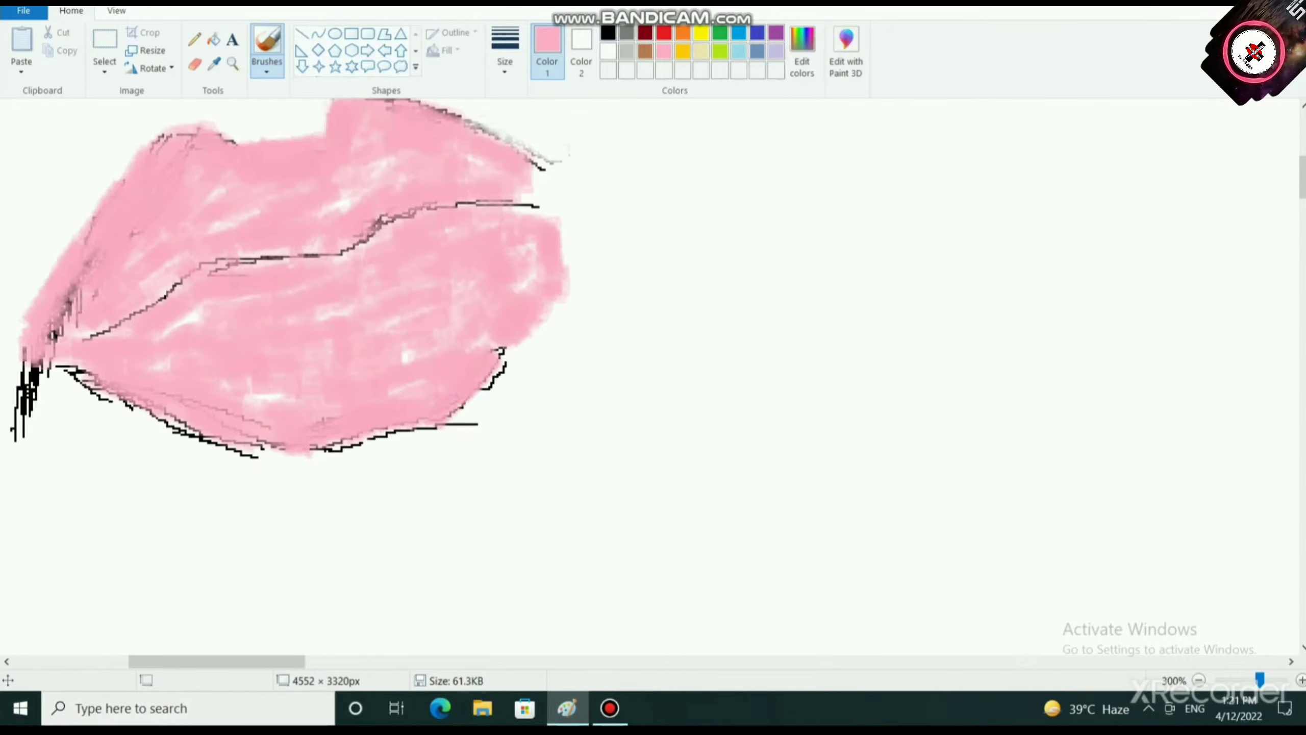
left_click(581, 52)
left_click(505, 51)
left_click(510, 134)
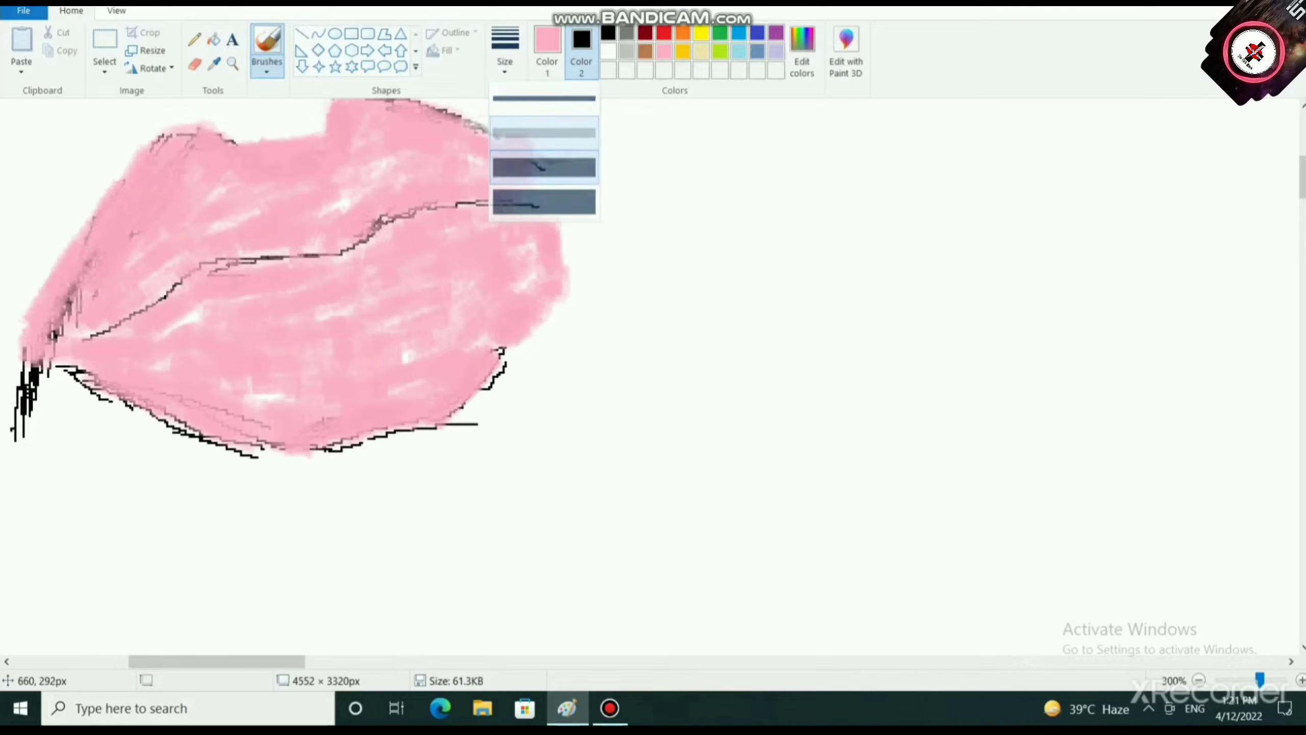
left_click(547, 52)
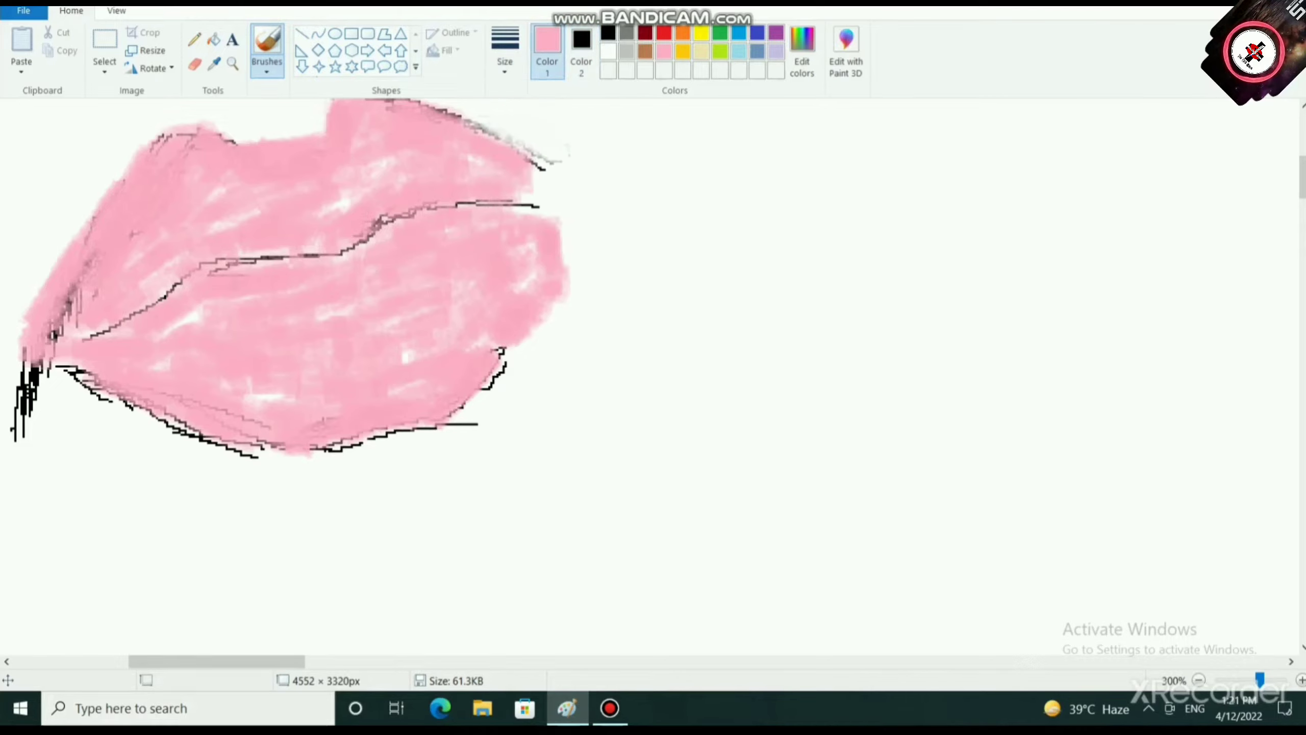
left_click(608, 34)
left_click(505, 51)
left_click(511, 99)
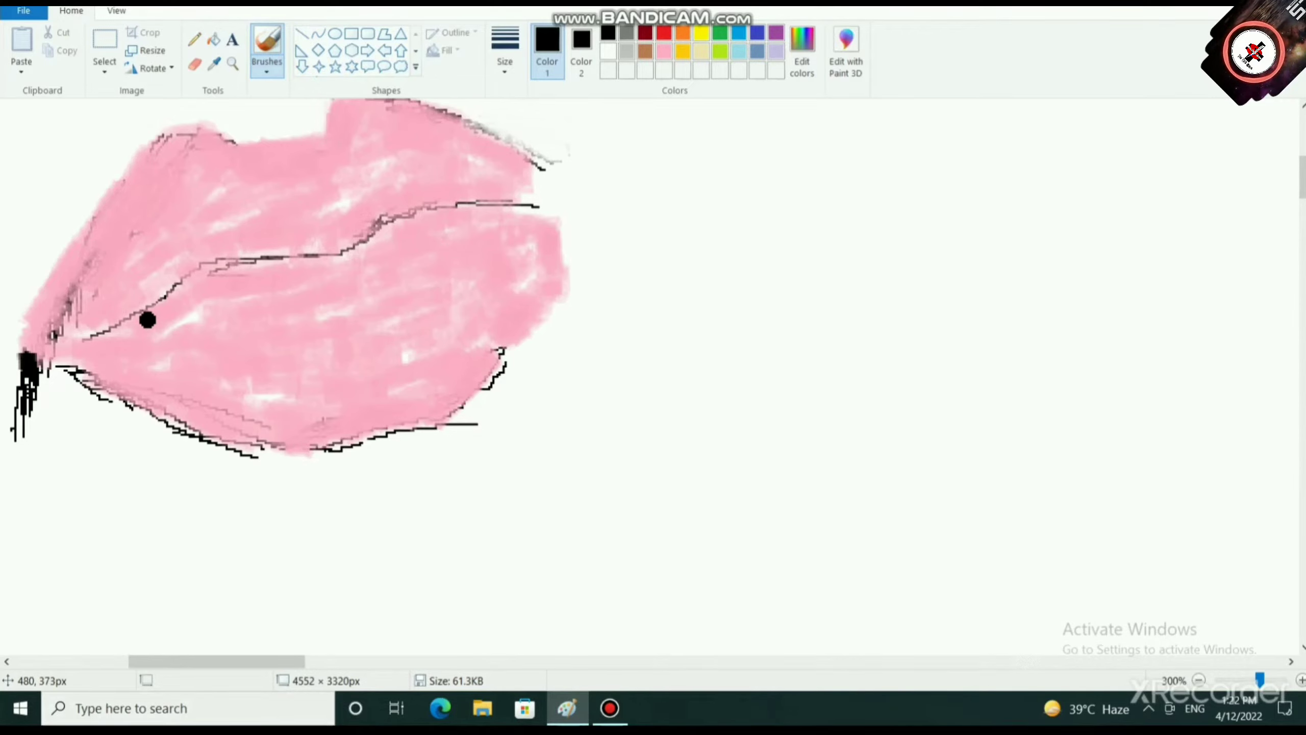
Step: Undo the black dab at the mouth corner while keeping the pink fill in the upper lip's notch
key("ctrl+z")
key("ctrl+z")
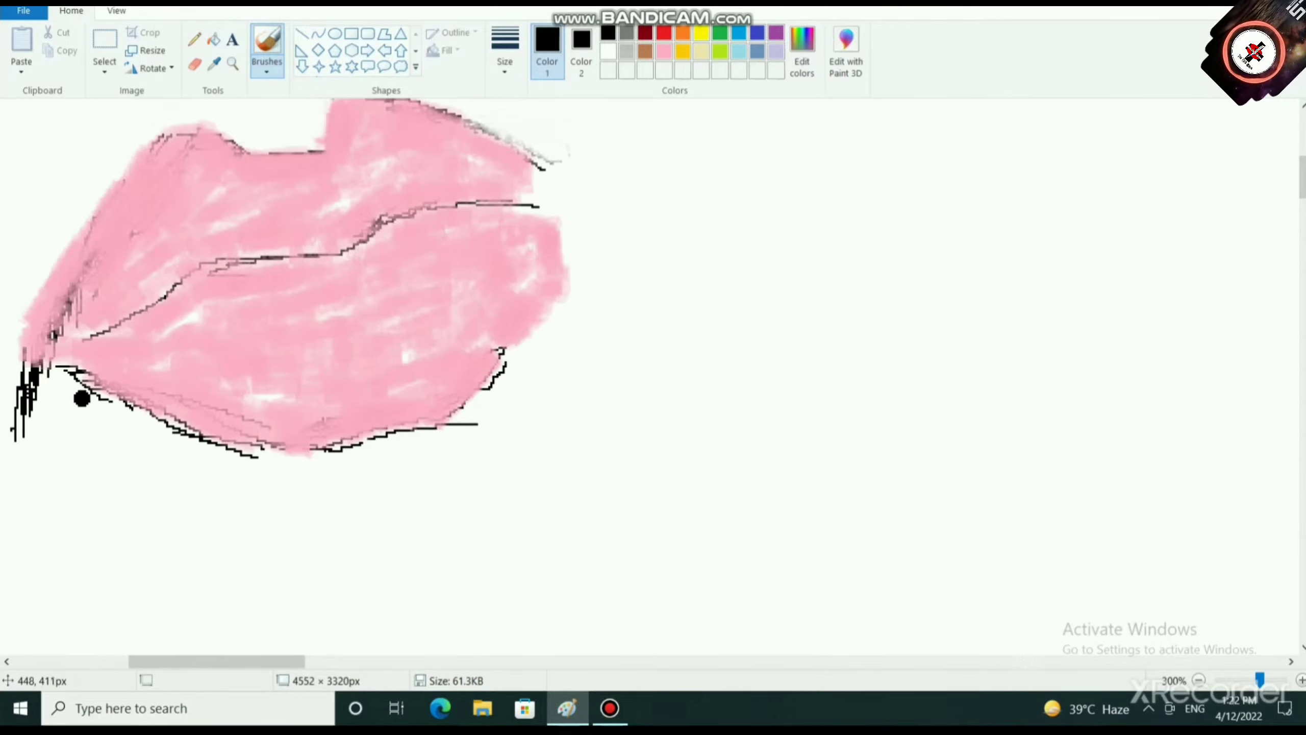
key("ctrl+y")
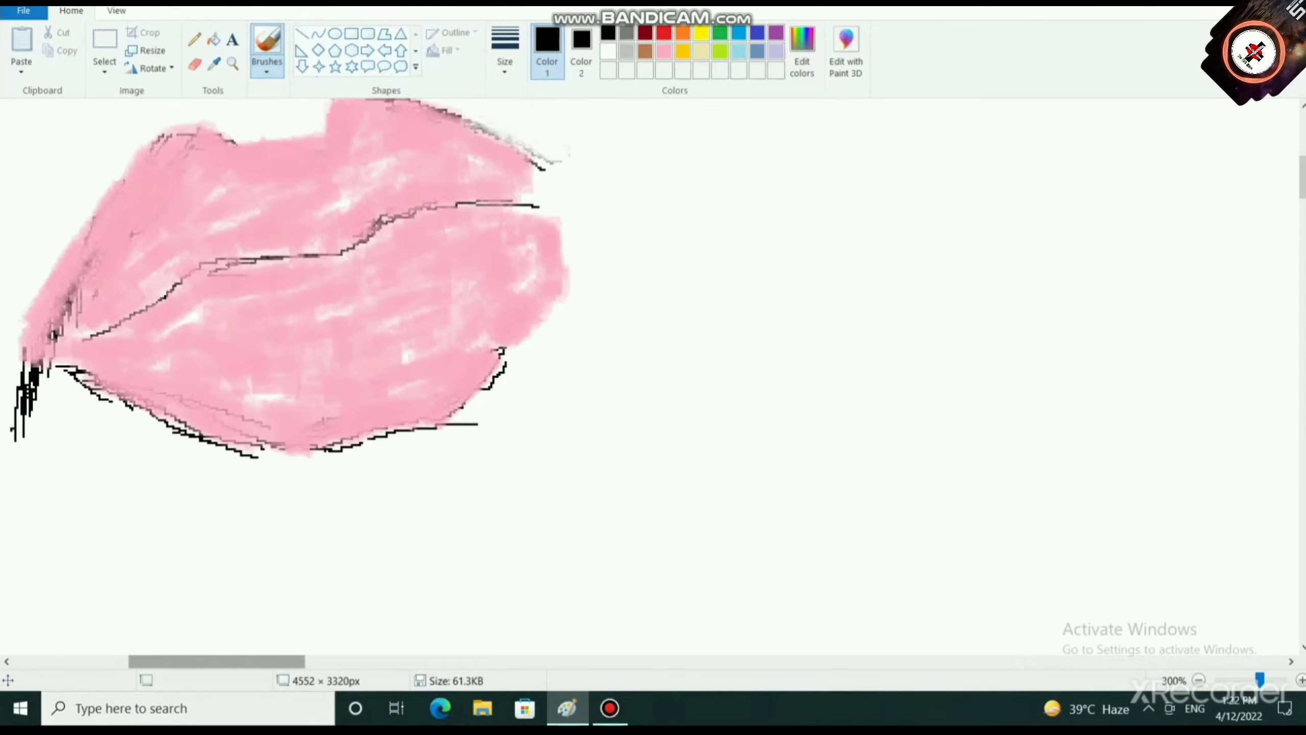
Step: Paint a black stroke from the mouth corner diagonally up into the upper lip
left_click_drag(260, 661, 226, 661)
scroll(270, 590, "up", 2)
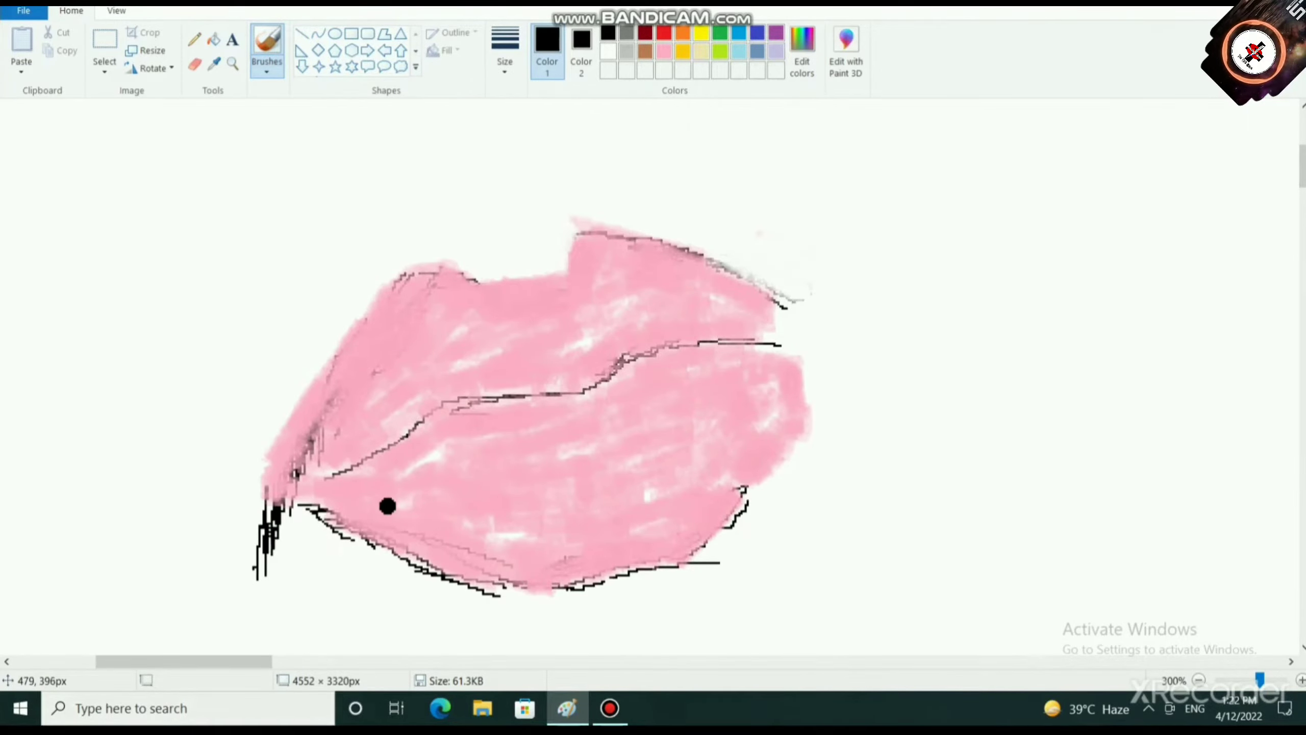
scroll(387, 505, "up", 1)
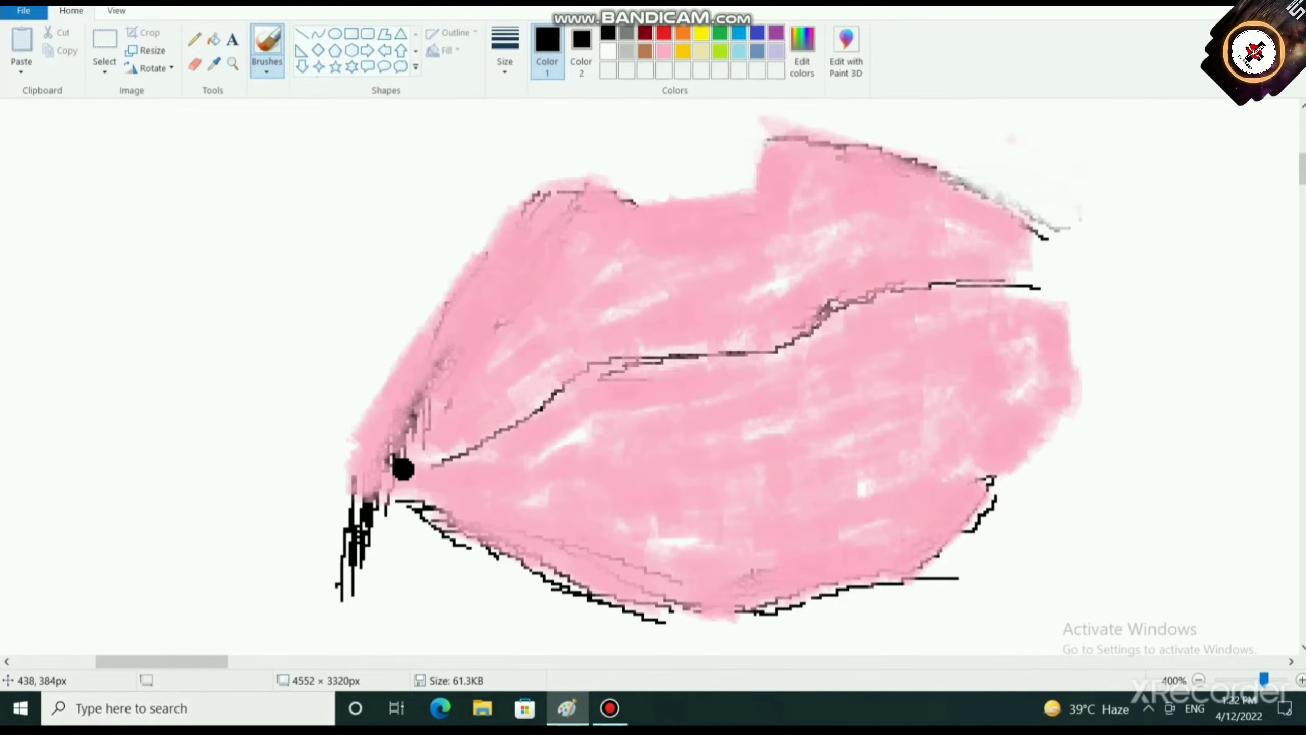
mouse_move(403, 470)
left_mouse_down()
mouse_move(452, 444)
mouse_move(438, 466)
mouse_move(401, 474)
mouse_move(442, 464)
mouse_move(400, 466)
mouse_move(458, 438)
mouse_move(443, 451)
mouse_move(453, 464)
mouse_move(559, 311)
left_mouse_up()
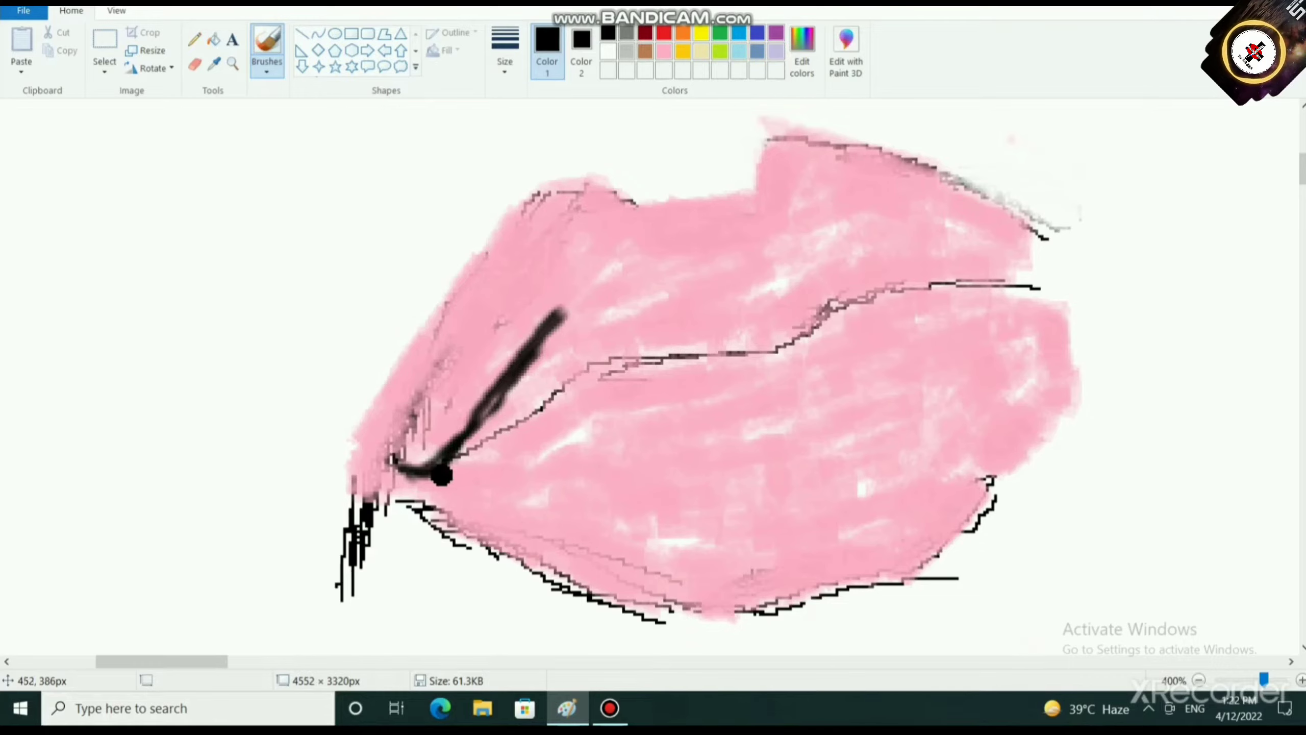
Step: Paint two black lines for the mouth opening, one through the upper lip and one along the thin parting line, from the mouth corner
left_click_drag(455, 441, 565, 314)
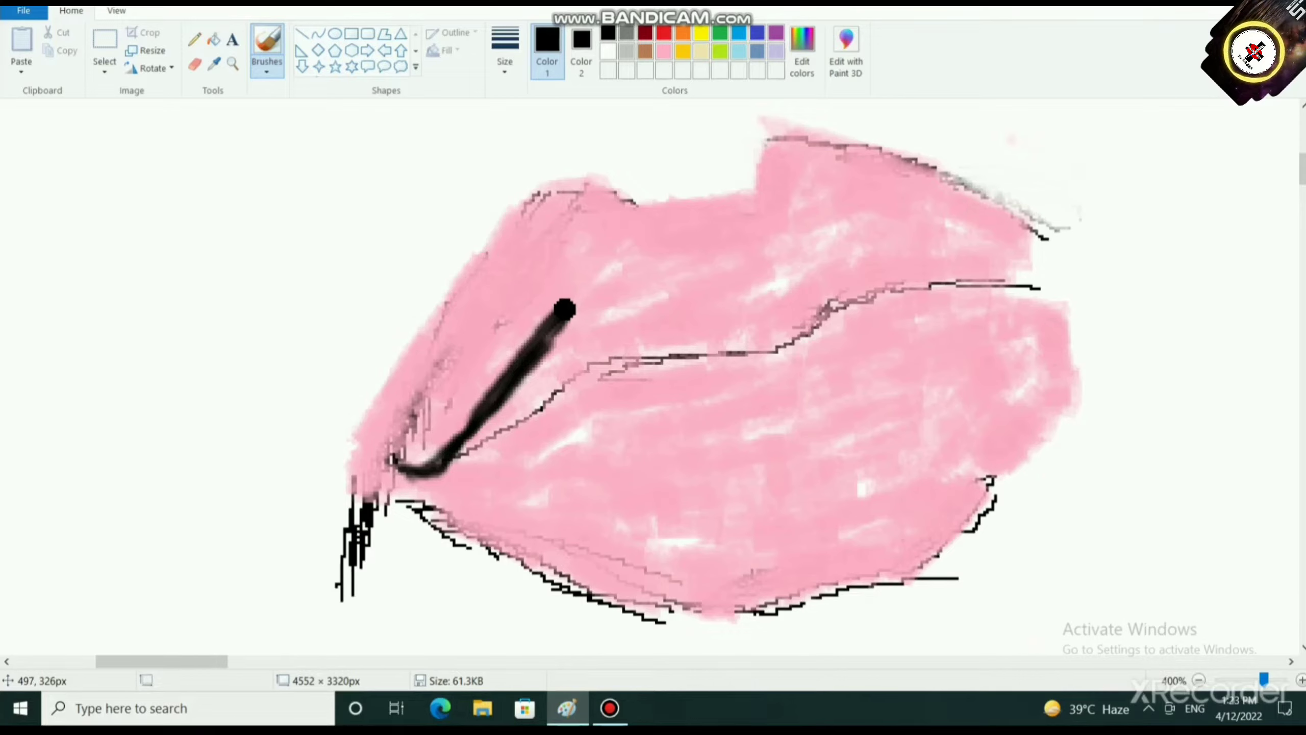
mouse_move(568, 312)
left_mouse_down()
mouse_move(636, 325)
mouse_move(749, 304)
mouse_move(813, 276)
mouse_move(840, 241)
mouse_move(863, 245)
mouse_move(858, 225)
mouse_move(1054, 253)
left_mouse_up()
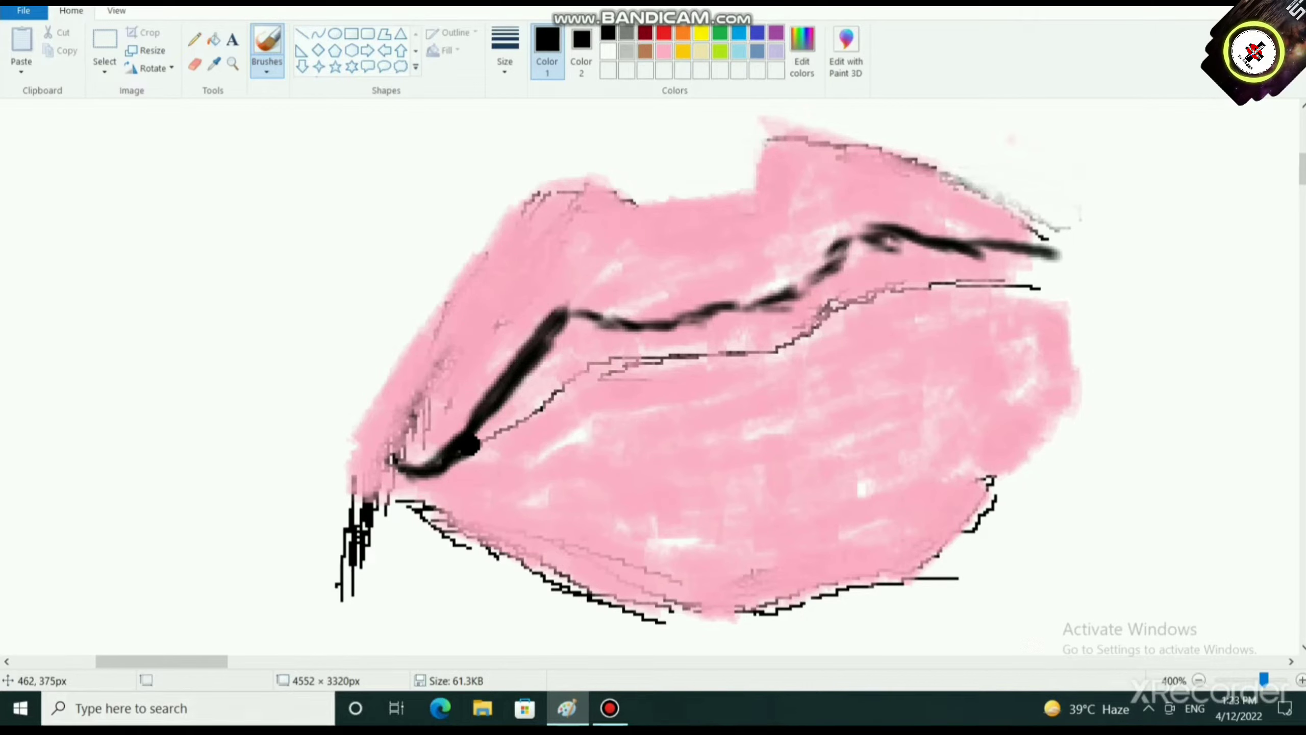
mouse_move(435, 466)
left_mouse_down()
mouse_move(602, 359)
mouse_move(689, 364)
mouse_move(663, 367)
mouse_move(682, 361)
mouse_move(635, 362)
mouse_move(679, 349)
mouse_move(628, 359)
mouse_move(764, 347)
mouse_move(720, 342)
mouse_move(931, 277)
left_mouse_up()
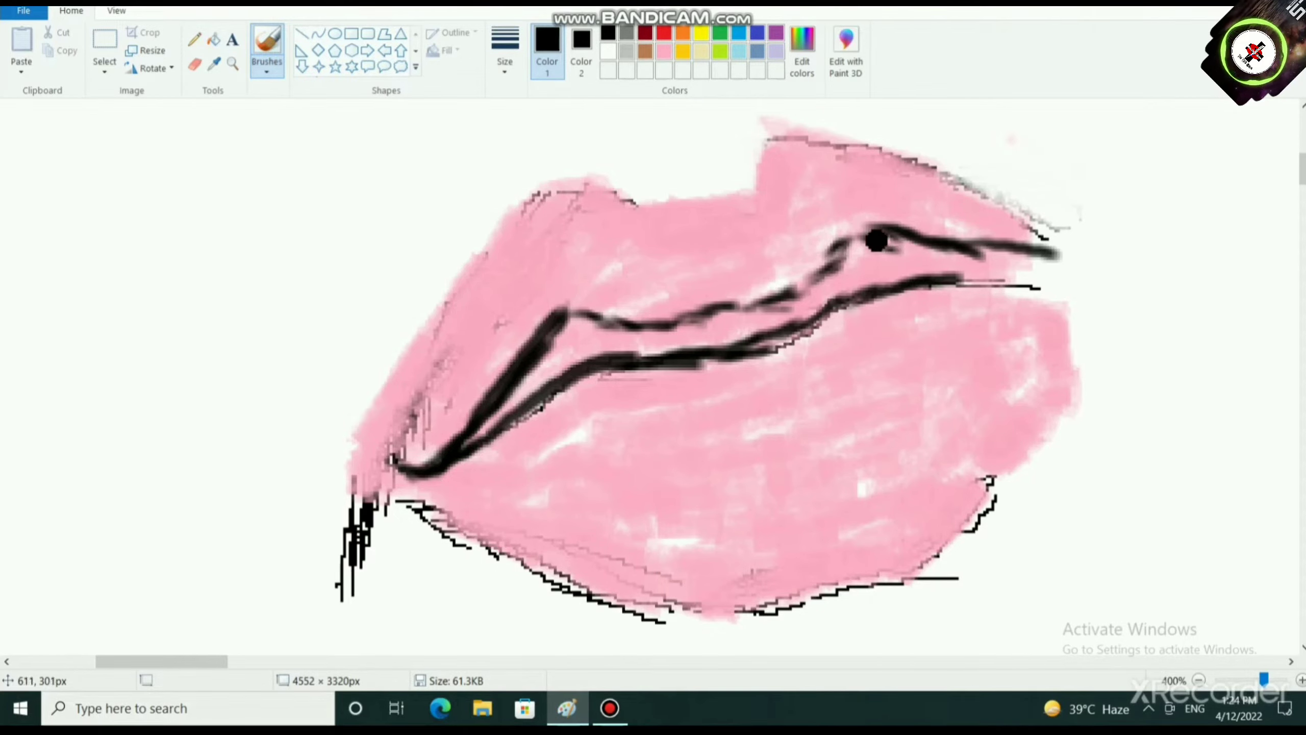
Step: Change to another brush at a different size and fill the gap between the two mouth lines with black
left_click(267, 65)
left_click(371, 131)
left_click_drag(553, 321, 576, 334)
left_click(504, 51)
left_click(544, 133)
mouse_move(534, 383)
left_mouse_down()
mouse_move(568, 329)
mouse_move(634, 348)
mouse_move(907, 256)
mouse_move(932, 268)
mouse_move(836, 299)
mouse_move(898, 255)
mouse_move(966, 246)
mouse_move(1007, 264)
mouse_move(848, 242)
mouse_move(792, 304)
mouse_move(740, 318)
mouse_move(817, 283)
mouse_move(771, 340)
mouse_move(802, 309)
mouse_move(683, 342)
mouse_move(586, 345)
mouse_move(565, 316)
mouse_move(669, 337)
mouse_move(535, 380)
mouse_move(447, 442)
mouse_move(566, 368)
left_mouse_up()
mouse_move(457, 435)
left_mouse_down()
mouse_move(526, 393)
mouse_move(490, 412)
mouse_move(562, 346)
mouse_move(601, 361)
mouse_move(741, 338)
left_mouse_up()
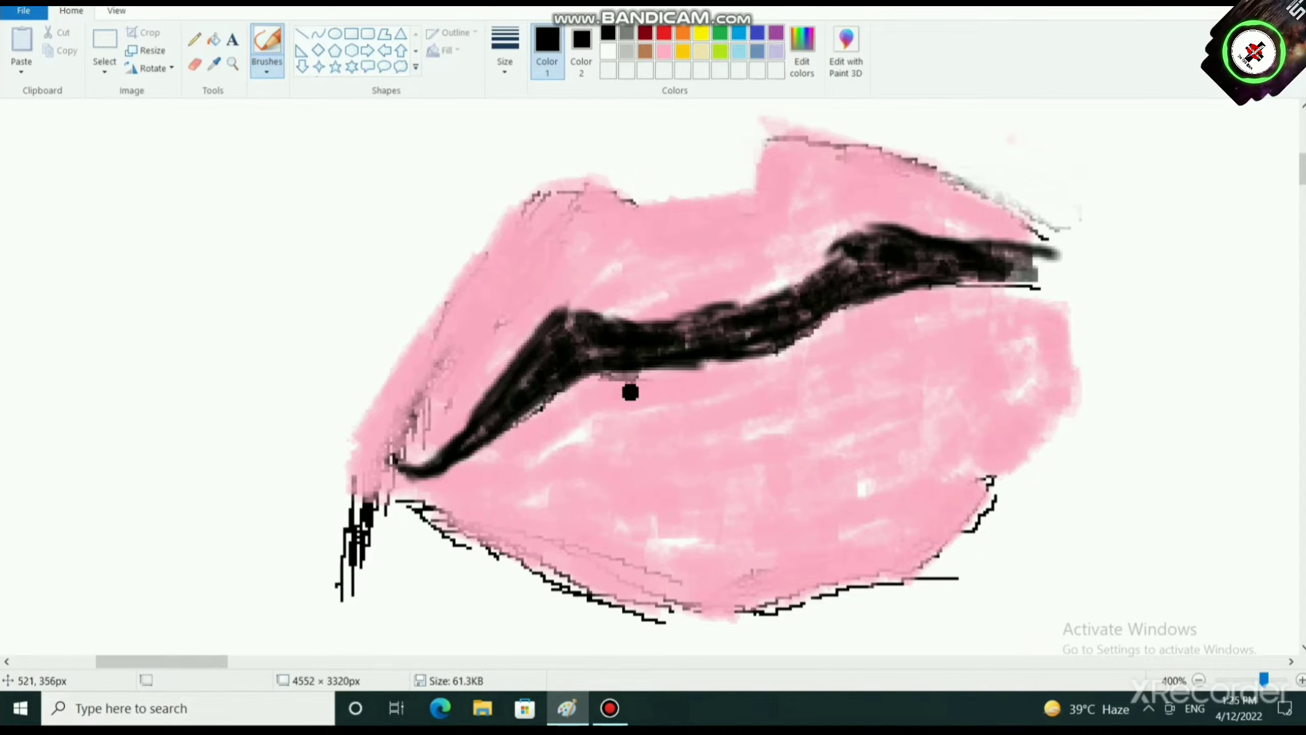
Step: Shade along the lower lip's upper edge with black strokes and cover the stray dab below it in light pink
mouse_move(443, 470)
left_mouse_down()
mouse_move(516, 439)
mouse_move(509, 449)
mouse_move(535, 433)
mouse_move(498, 439)
mouse_move(543, 439)
left_mouse_up()
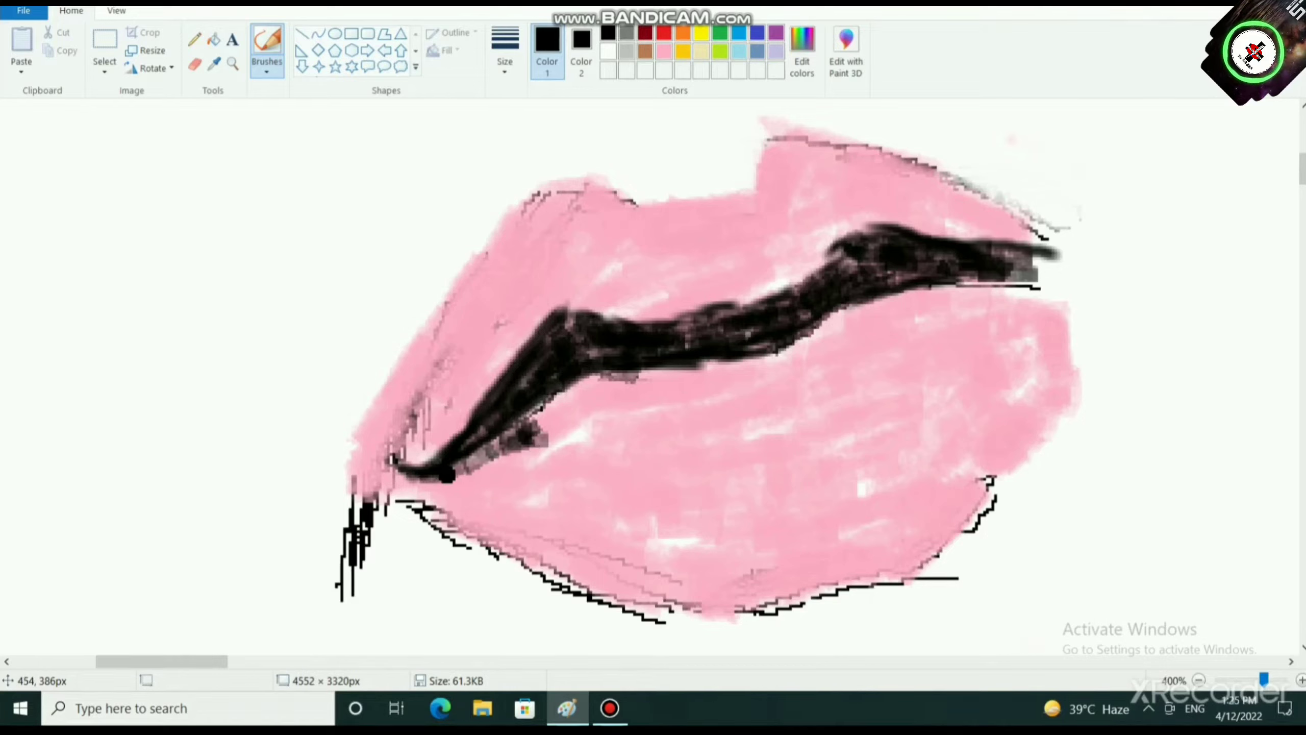
left_click_drag(447, 474, 540, 447)
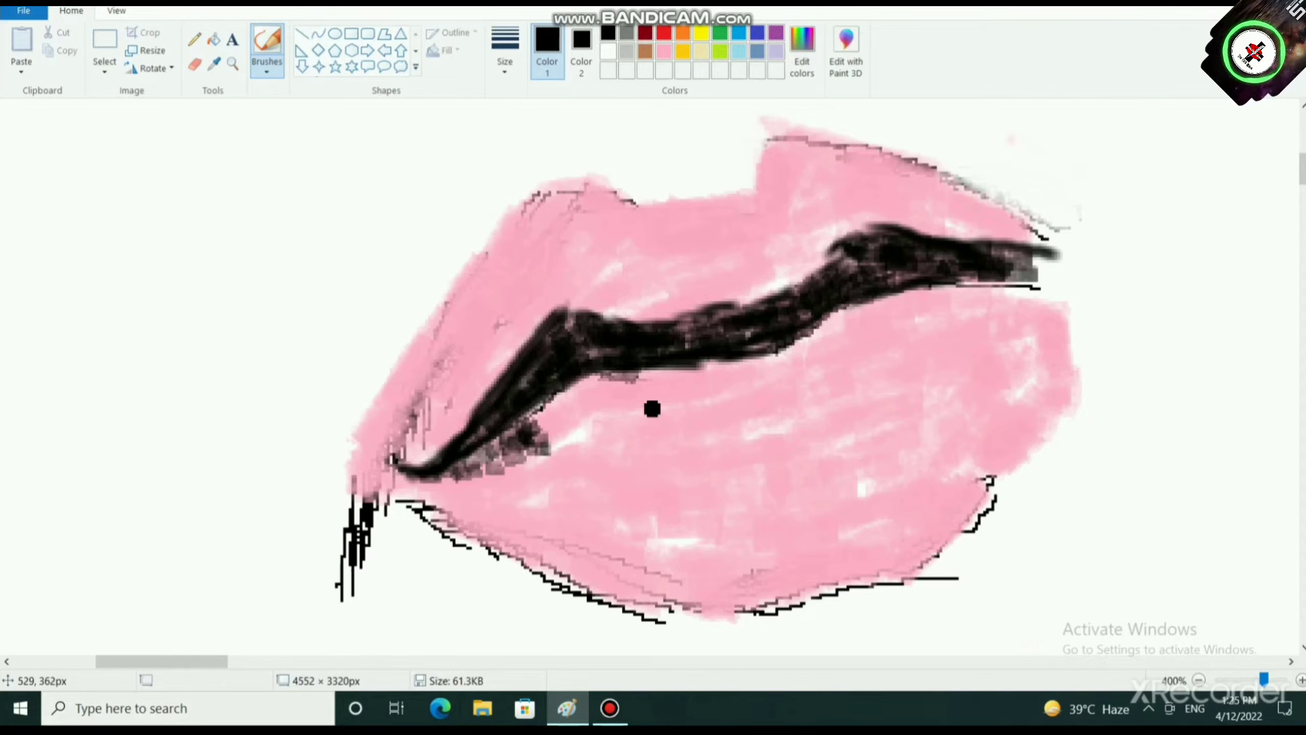
mouse_move(921, 300)
left_mouse_down()
mouse_move(1007, 301)
mouse_move(962, 300)
left_mouse_up()
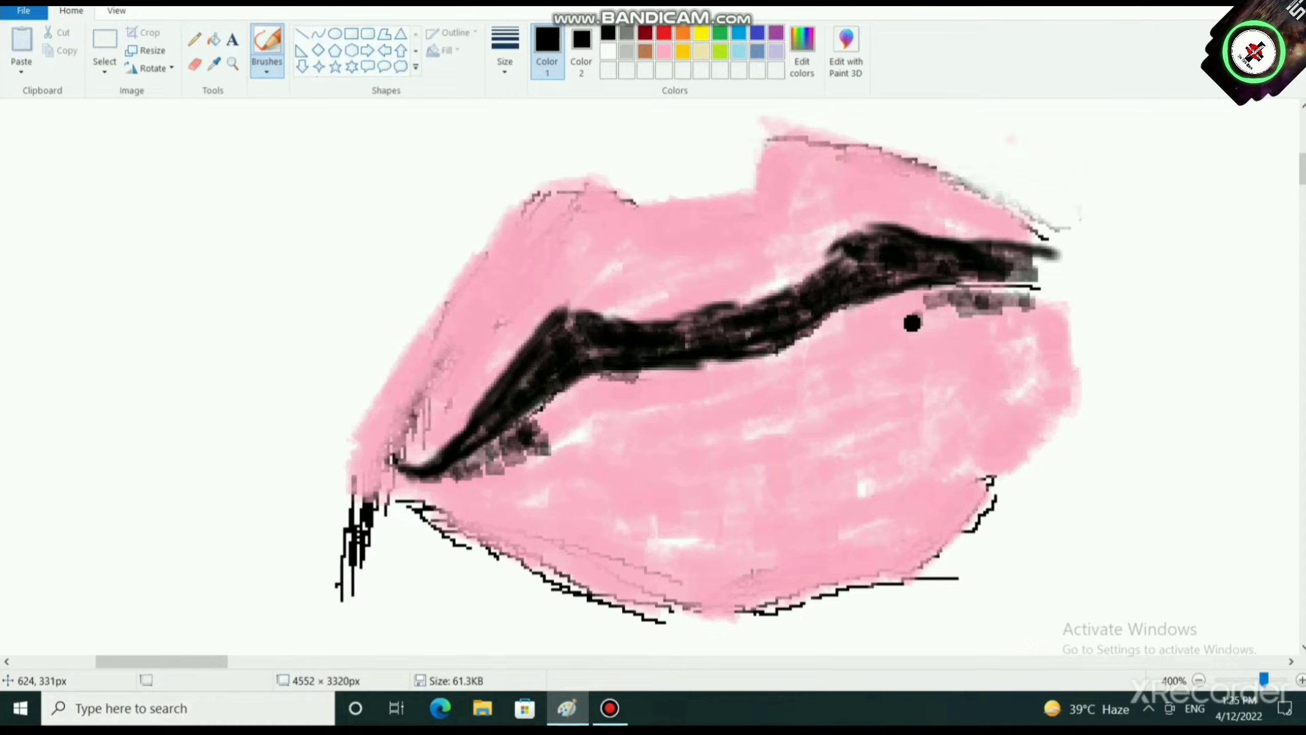
left_click_drag(710, 372, 841, 328)
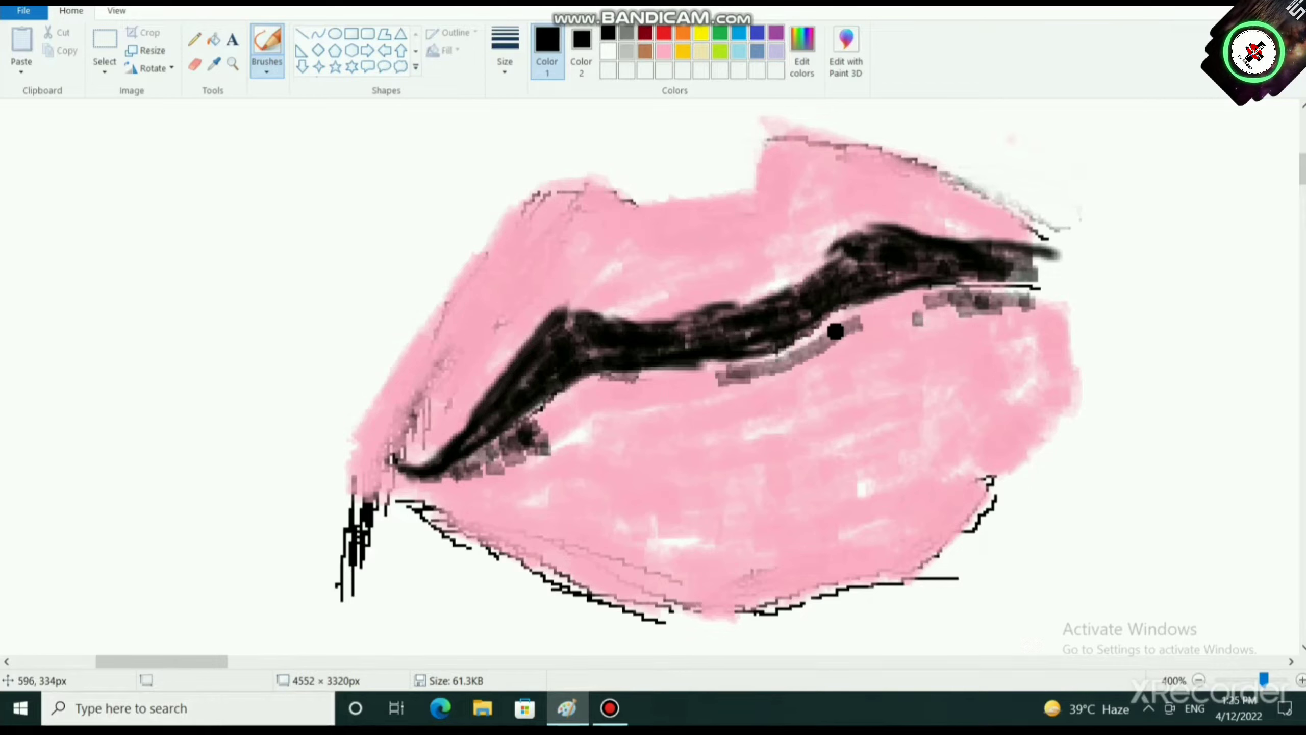
mouse_move(728, 369)
left_mouse_down()
mouse_move(867, 309)
mouse_move(937, 297)
mouse_move(867, 306)
mouse_move(770, 359)
mouse_move(568, 395)
mouse_move(529, 427)
mouse_move(573, 387)
mouse_move(733, 369)
mouse_move(878, 298)
mouse_move(953, 281)
mouse_move(1024, 292)
mouse_move(968, 298)
mouse_move(1023, 290)
mouse_move(865, 316)
mouse_move(882, 305)
mouse_move(827, 320)
mouse_move(767, 363)
mouse_move(611, 378)
mouse_move(534, 416)
left_mouse_up()
left_click(663, 51)
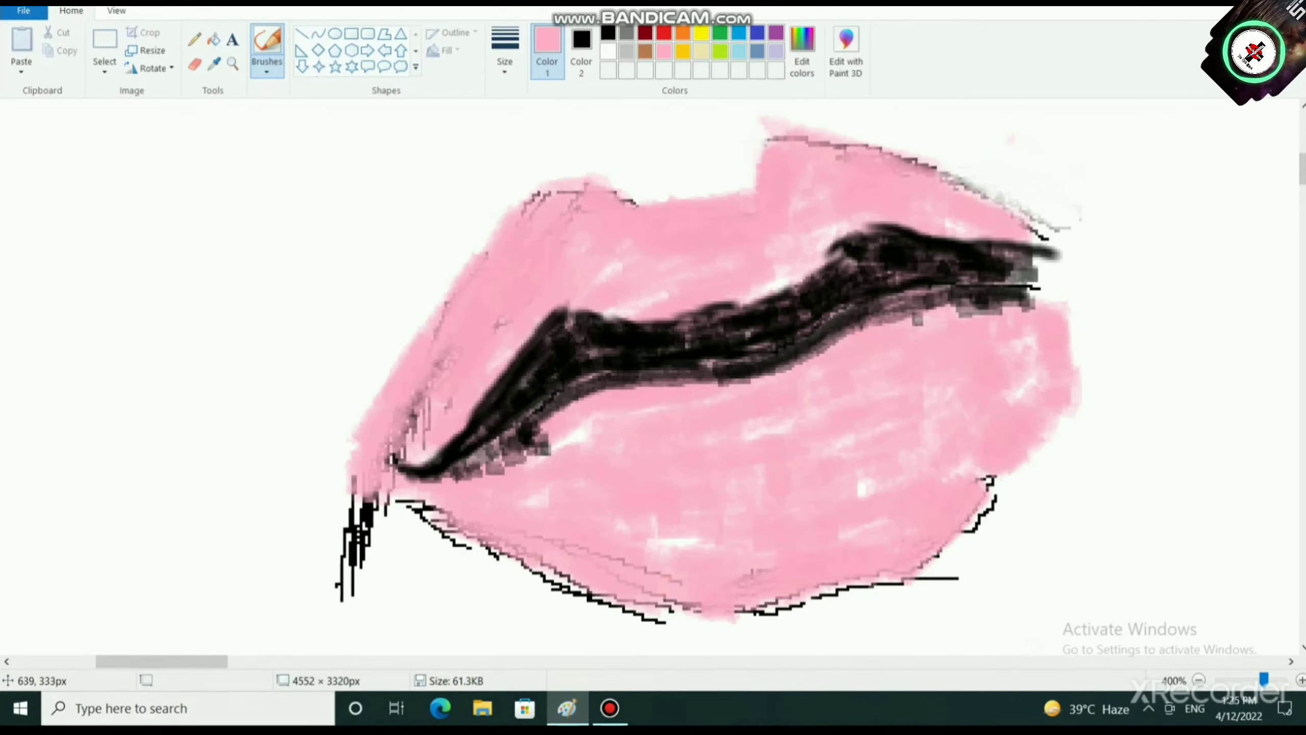
left_click_drag(918, 318, 851, 332)
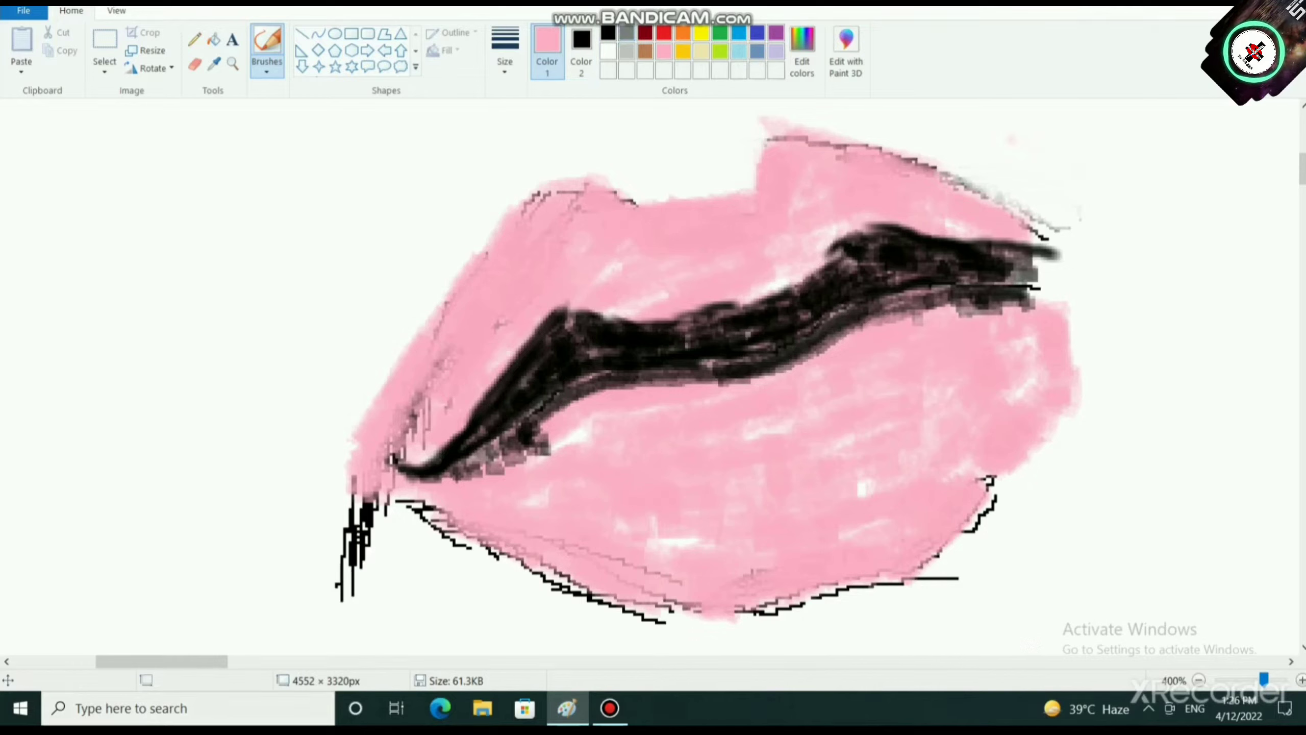
Step: Shade the upper lip in grey just above the black mouth opening, from one end to the other
left_click(626, 33)
mouse_move(676, 294)
left_mouse_down()
mouse_move(712, 272)
mouse_move(739, 293)
mouse_move(783, 248)
mouse_move(776, 267)
mouse_move(713, 274)
mouse_move(648, 240)
mouse_move(633, 289)
mouse_move(651, 303)
mouse_move(667, 283)
mouse_move(794, 245)
mouse_move(824, 250)
mouse_move(827, 231)
mouse_move(794, 221)
mouse_move(830, 223)
mouse_move(846, 199)
mouse_move(828, 196)
mouse_move(800, 223)
mouse_move(869, 211)
mouse_move(835, 196)
mouse_move(830, 223)
mouse_move(785, 245)
mouse_move(643, 274)
mouse_move(610, 306)
mouse_move(625, 298)
mouse_move(625, 312)
mouse_move(603, 285)
mouse_move(540, 281)
mouse_move(551, 267)
mouse_move(546, 319)
mouse_move(522, 326)
mouse_move(467, 386)
mouse_move(479, 380)
mouse_move(431, 461)
mouse_move(444, 415)
mouse_move(415, 456)
left_mouse_up()
mouse_move(515, 340)
left_mouse_down()
mouse_move(557, 294)
mouse_move(623, 310)
left_mouse_up()
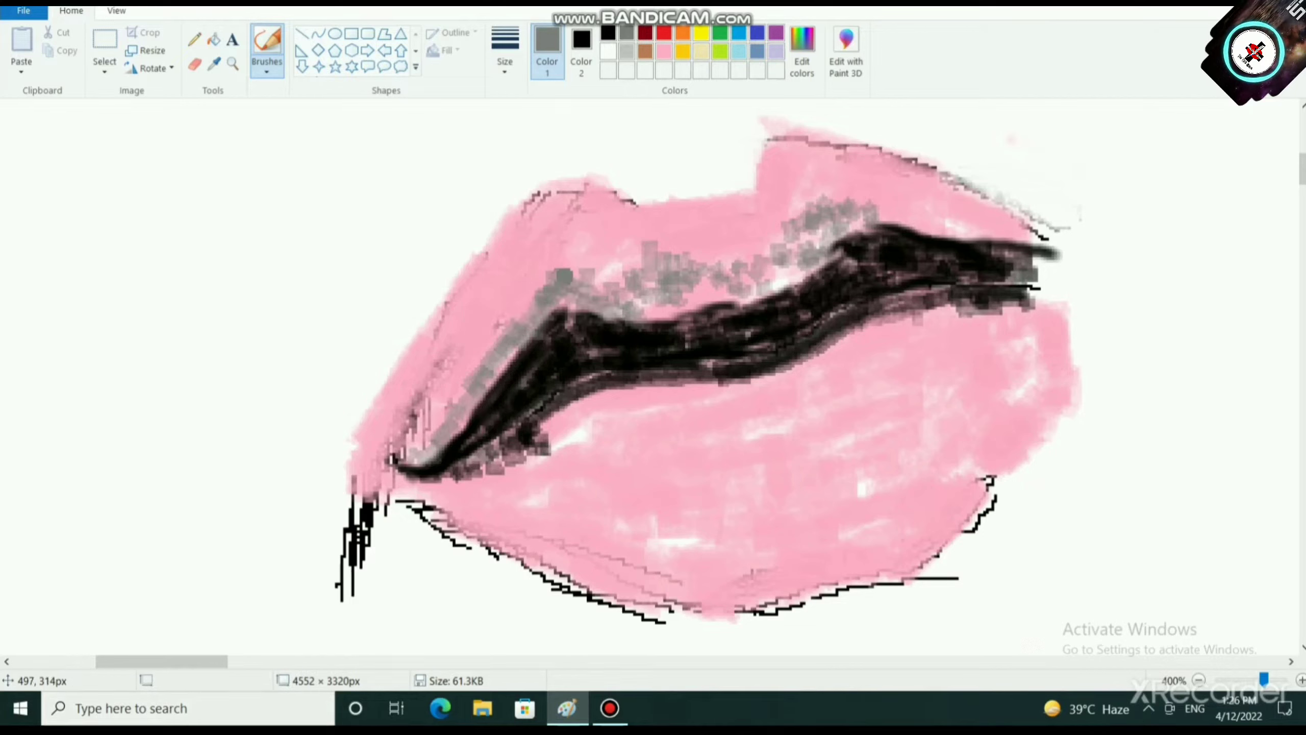
mouse_move(554, 273)
left_mouse_down()
mouse_move(611, 291)
mouse_move(619, 281)
mouse_move(699, 303)
mouse_move(766, 284)
mouse_move(643, 290)
left_mouse_up()
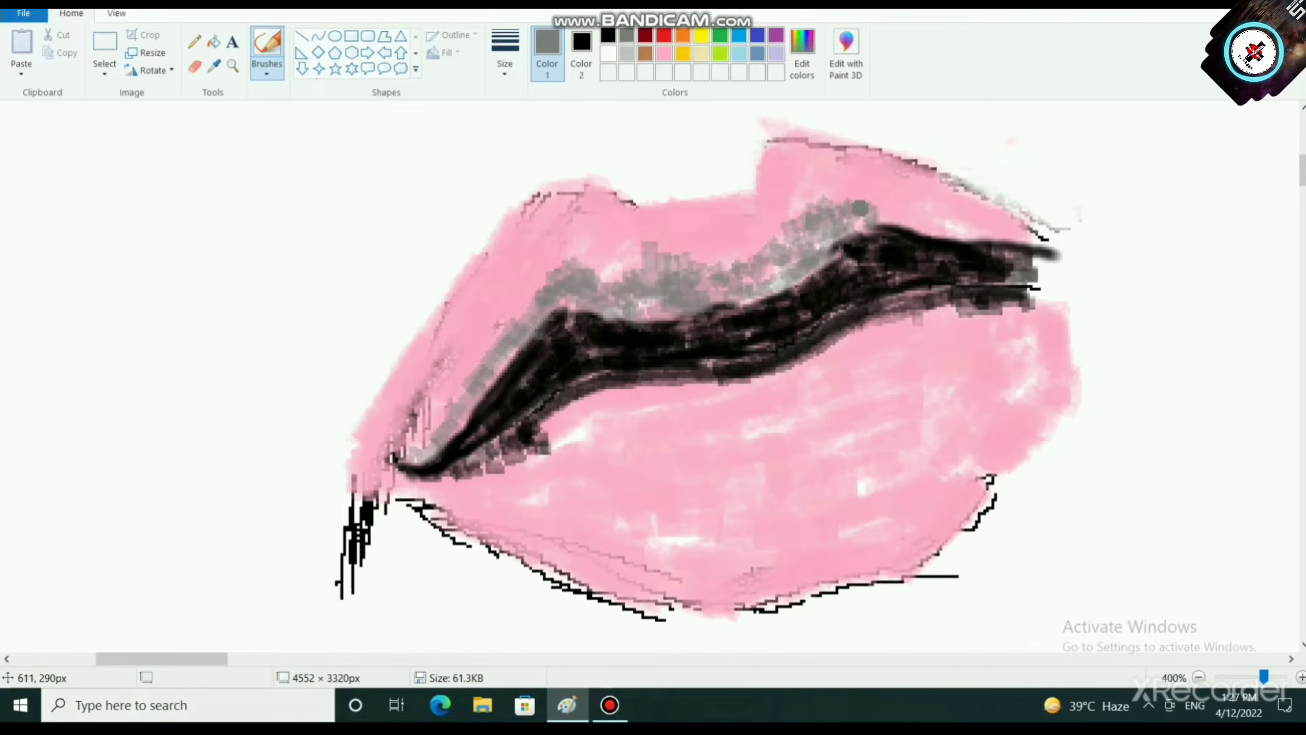
left_click_drag(860, 208, 986, 233)
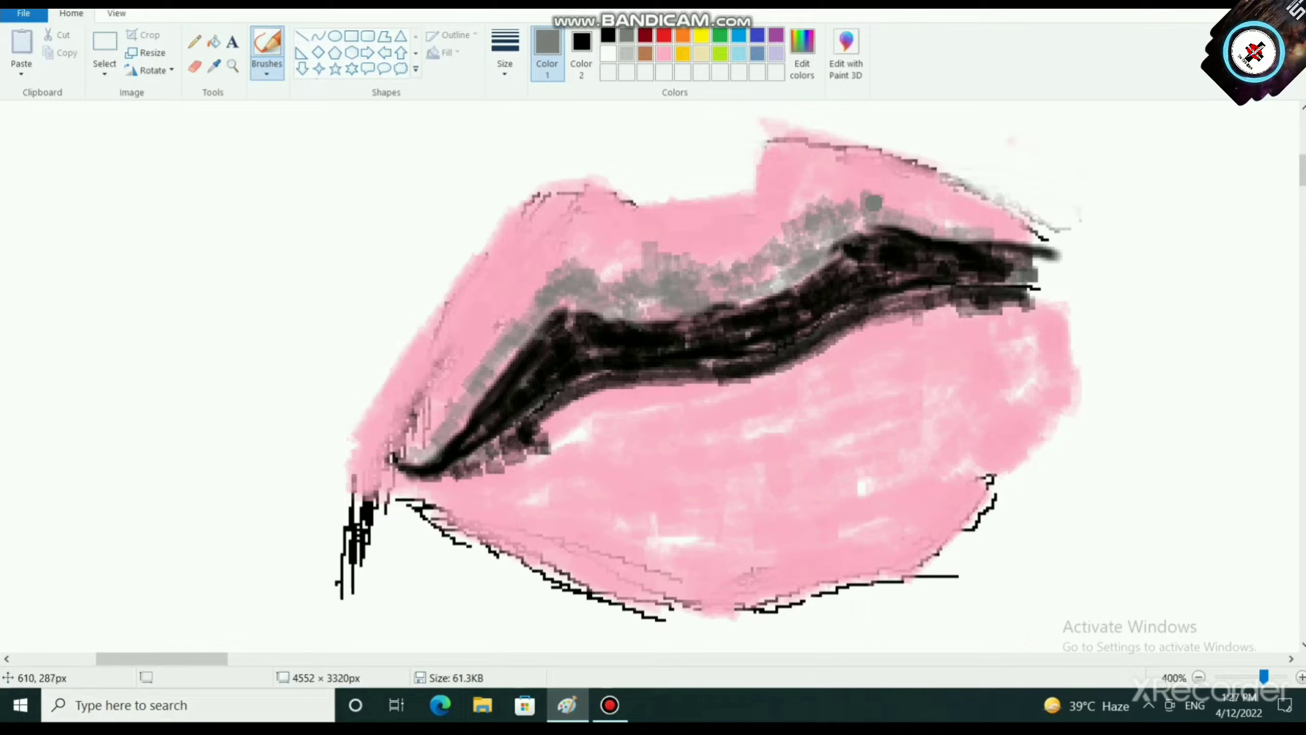
mouse_move(874, 203)
left_mouse_down()
mouse_move(925, 195)
mouse_move(1030, 247)
left_mouse_up()
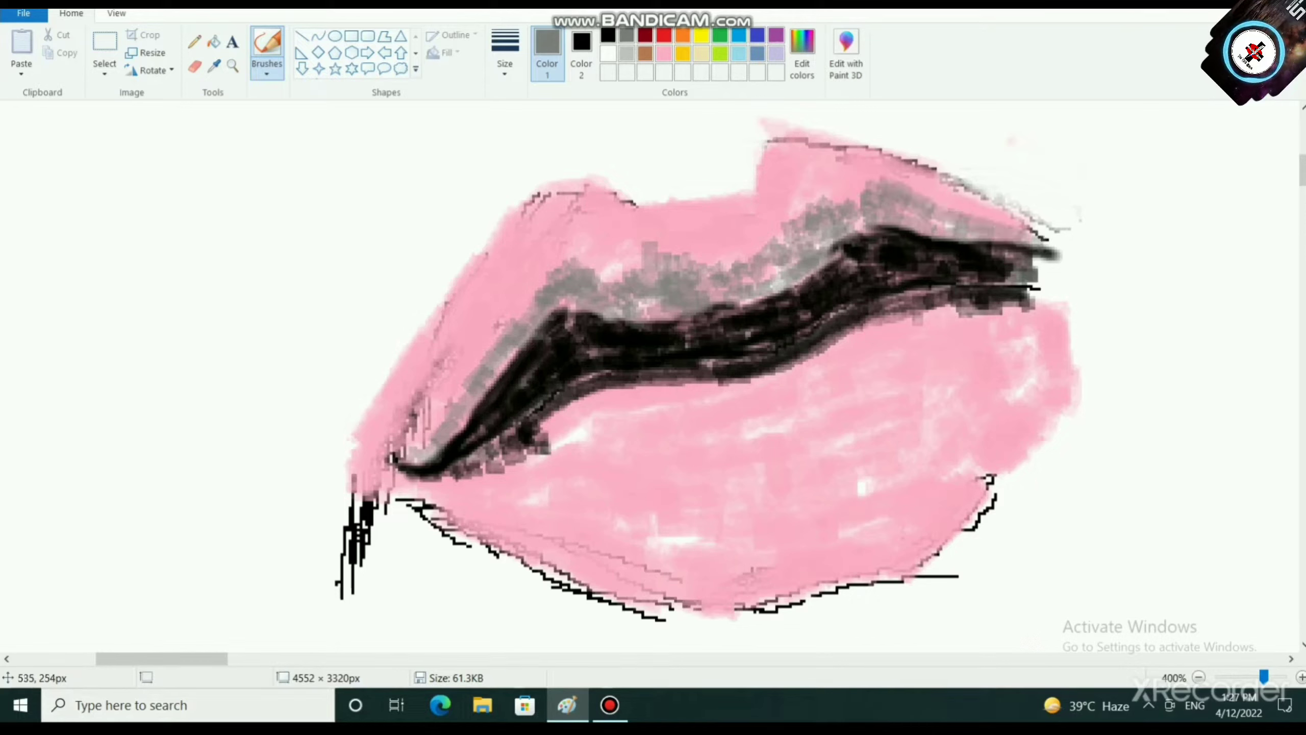
Step: Add small black accents to the grey shading in the middle and at the left peak of the upper lip
left_click(607, 35)
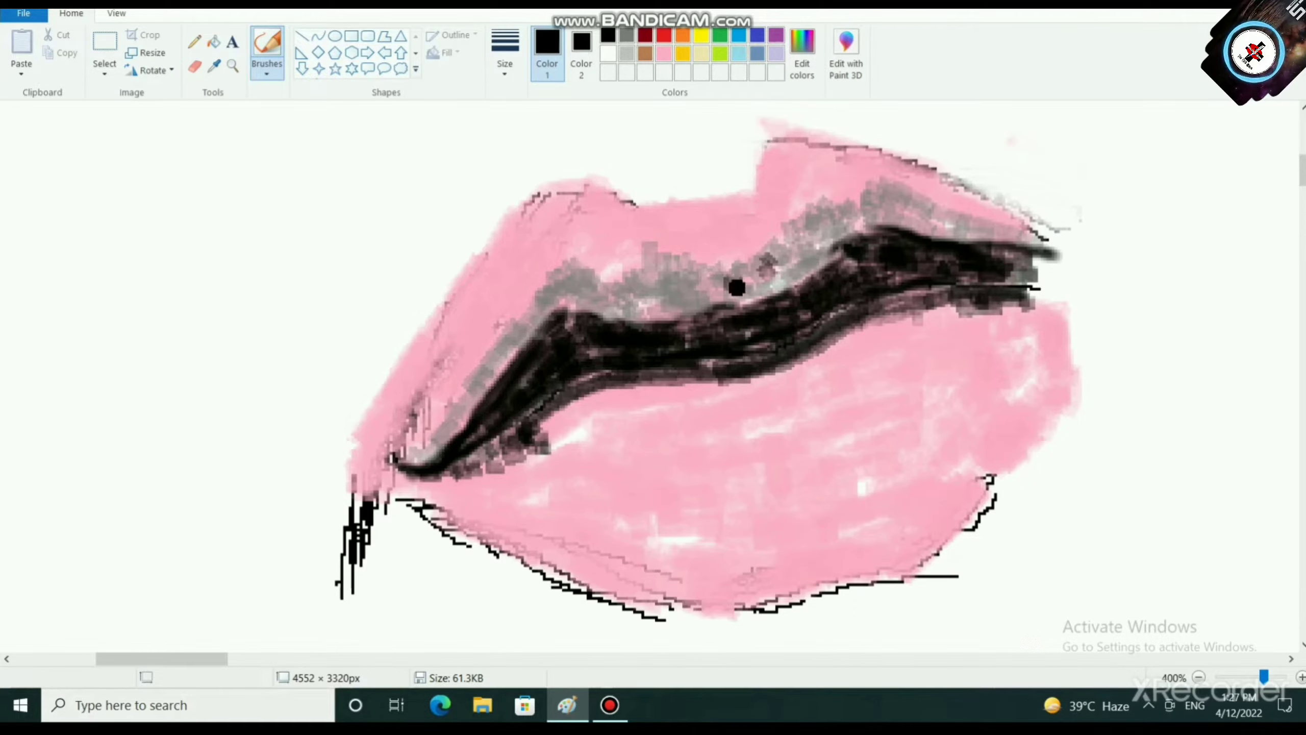
left_click_drag(737, 287, 653, 285)
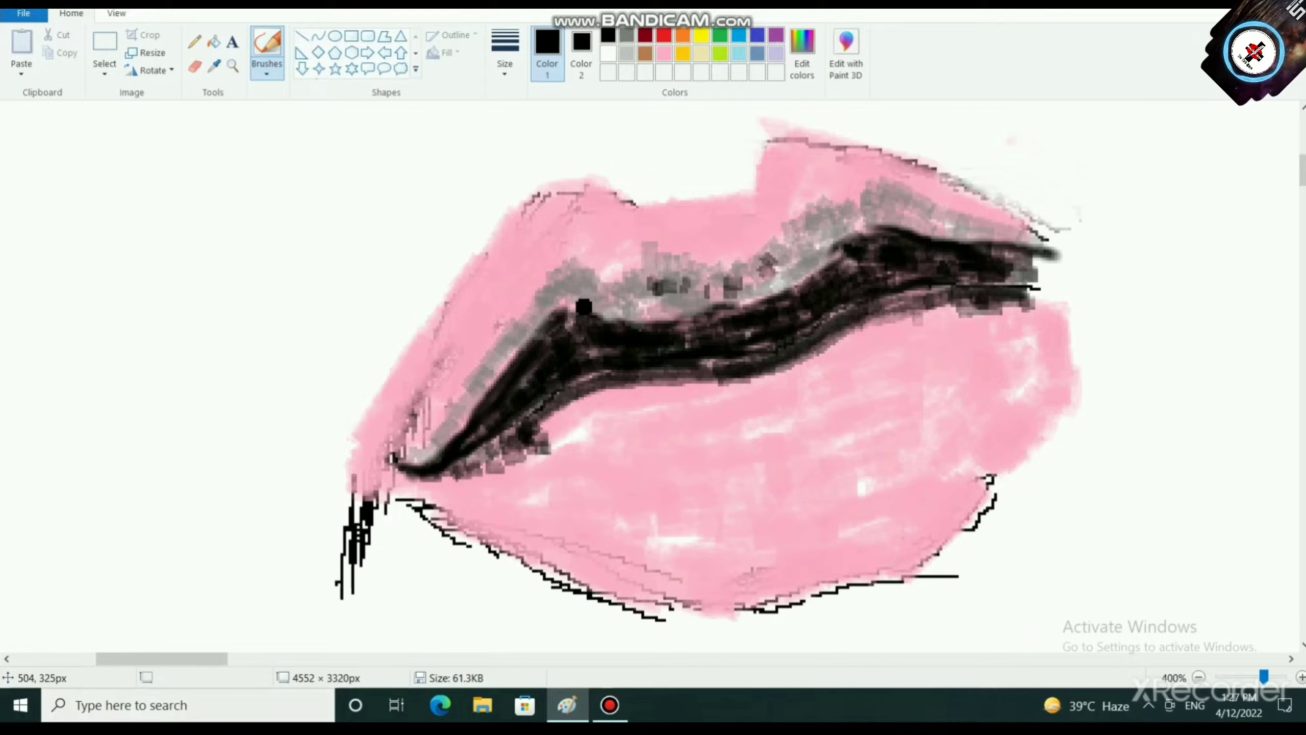
mouse_move(583, 307)
left_mouse_down()
mouse_move(572, 281)
mouse_move(556, 290)
left_mouse_up()
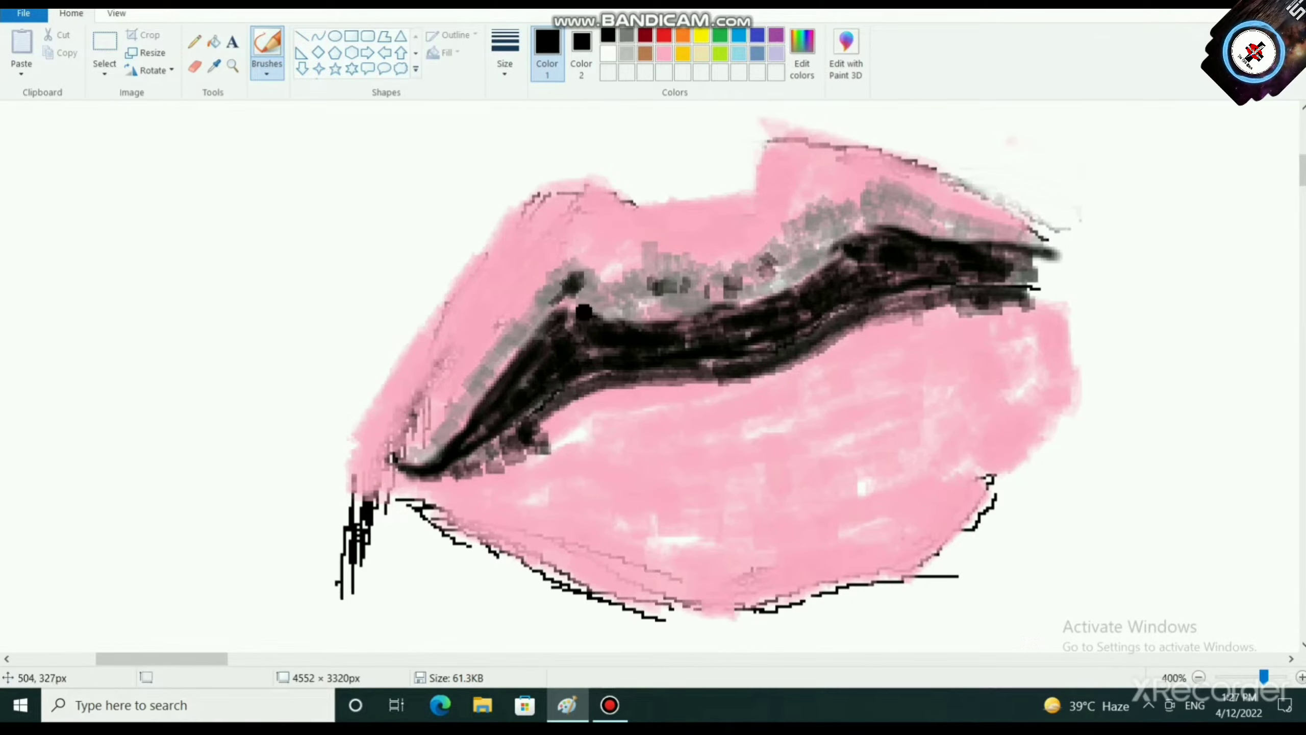
Step: Soften the grey and black shading on the upper lip with light pink strokes
left_click(664, 53)
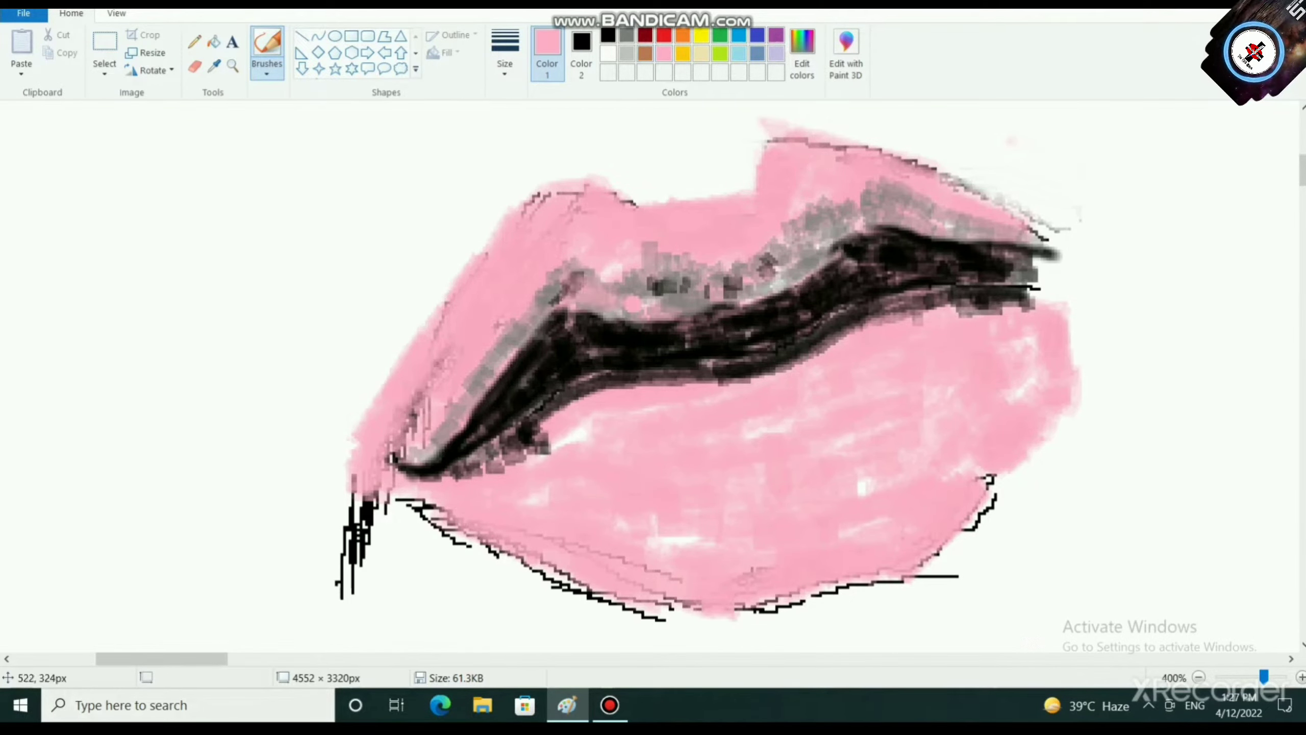
mouse_move(636, 276)
left_mouse_down()
mouse_move(712, 294)
mouse_move(730, 278)
mouse_move(707, 273)
left_mouse_up()
mouse_move(833, 208)
left_mouse_down()
mouse_move(802, 216)
mouse_move(732, 288)
mouse_move(863, 223)
mouse_move(802, 227)
mouse_move(921, 200)
mouse_move(879, 205)
left_mouse_up()
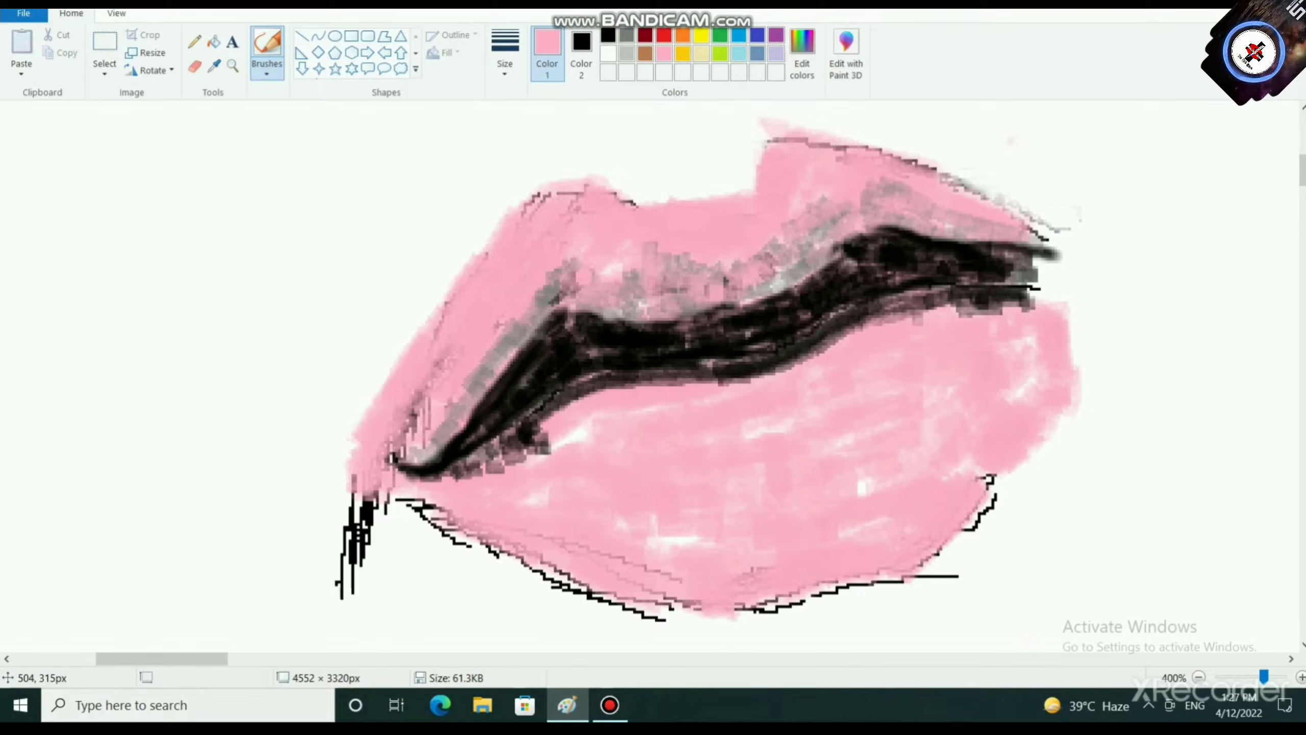
mouse_move(584, 280)
left_mouse_down()
mouse_move(442, 437)
mouse_move(496, 371)
left_mouse_up()
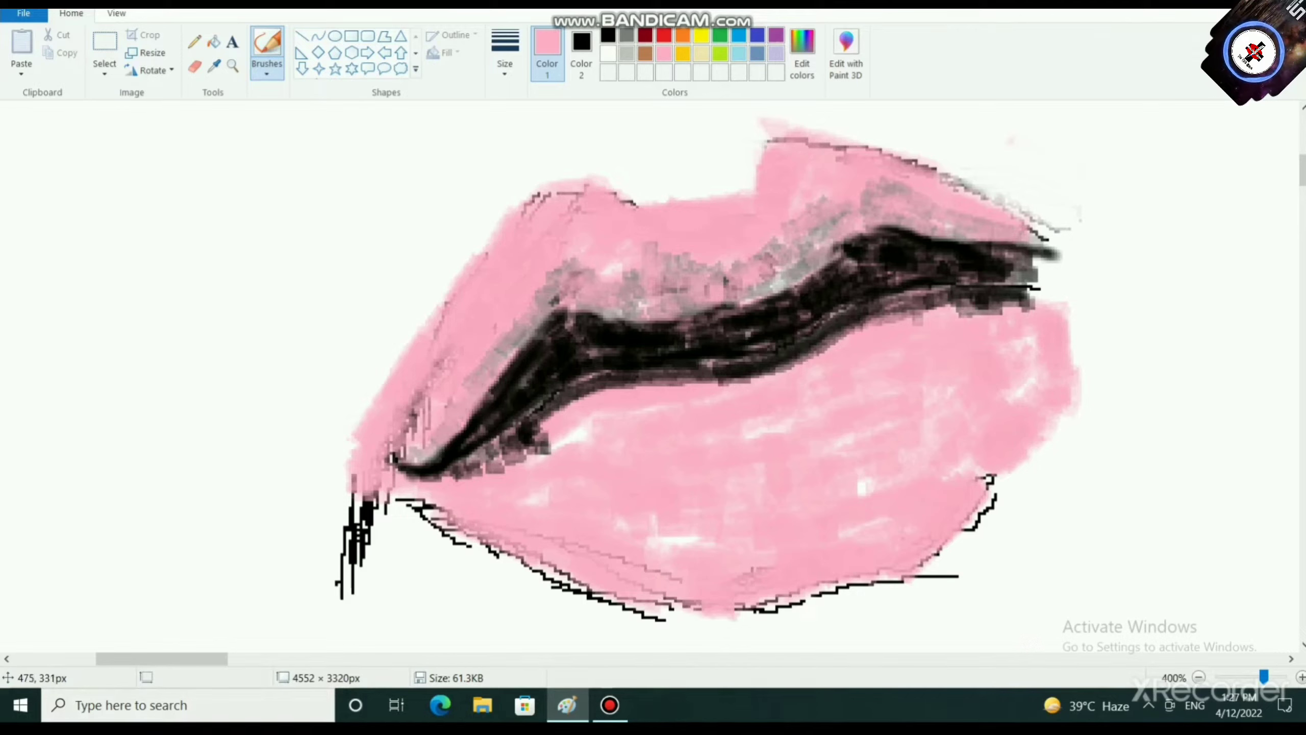
mouse_move(505, 324)
left_mouse_down()
mouse_move(525, 329)
mouse_move(559, 278)
mouse_move(722, 280)
left_mouse_up()
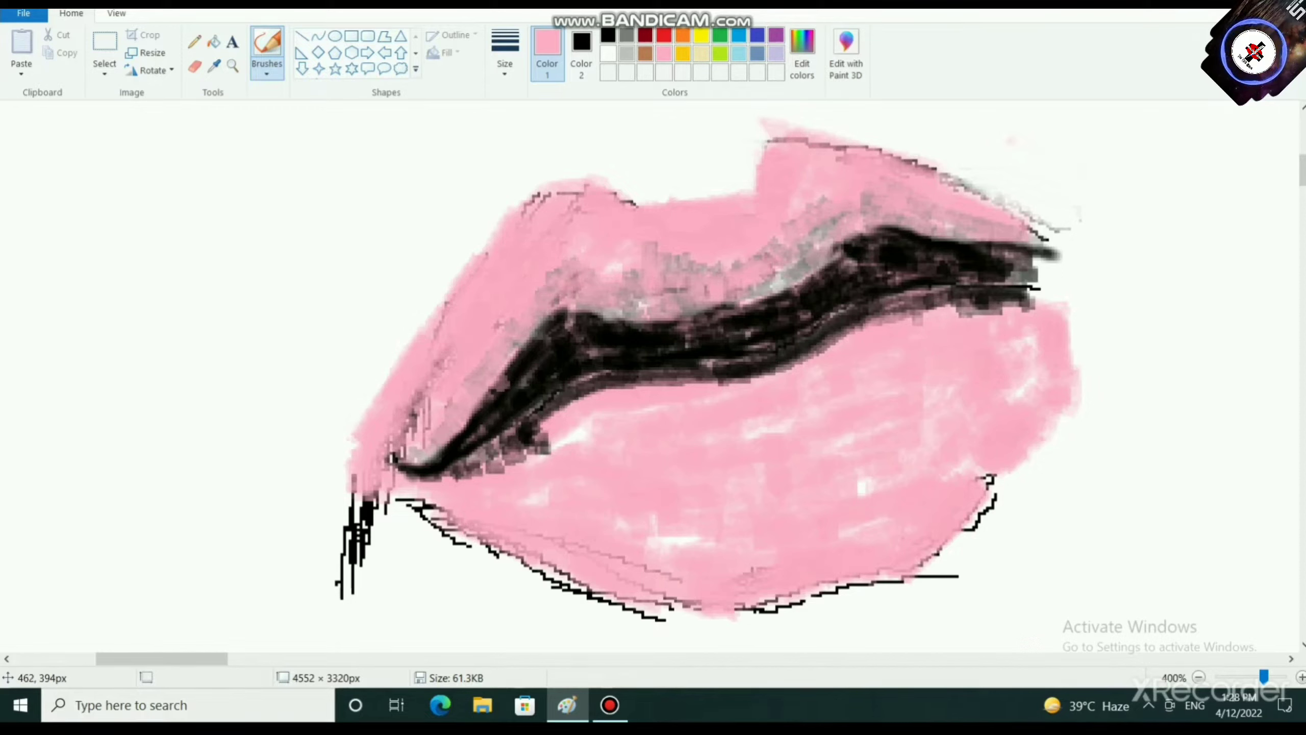
Step: Soften the dark shading along the lower lip's upper edge with light pink and save the drawing
left_click_drag(444, 480, 548, 440)
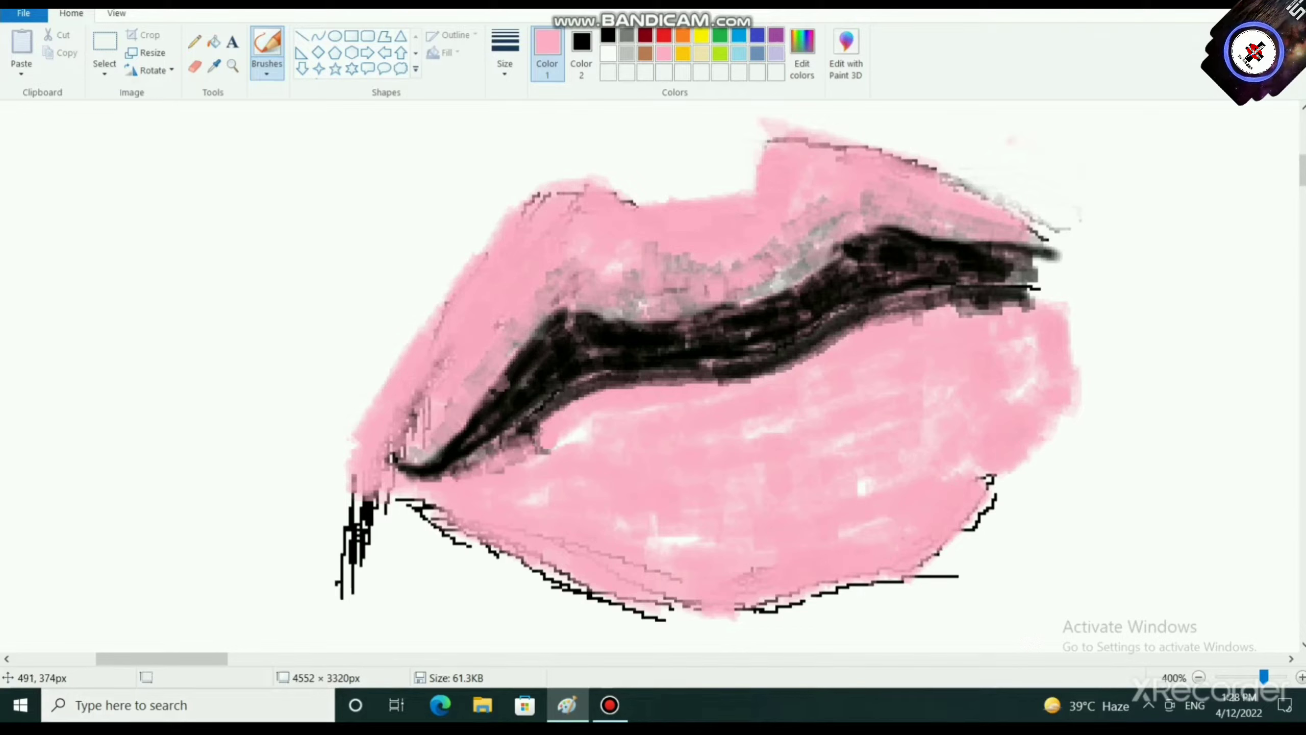
mouse_move(1001, 311)
left_mouse_down()
mouse_move(982, 309)
mouse_move(1019, 309)
left_mouse_up()
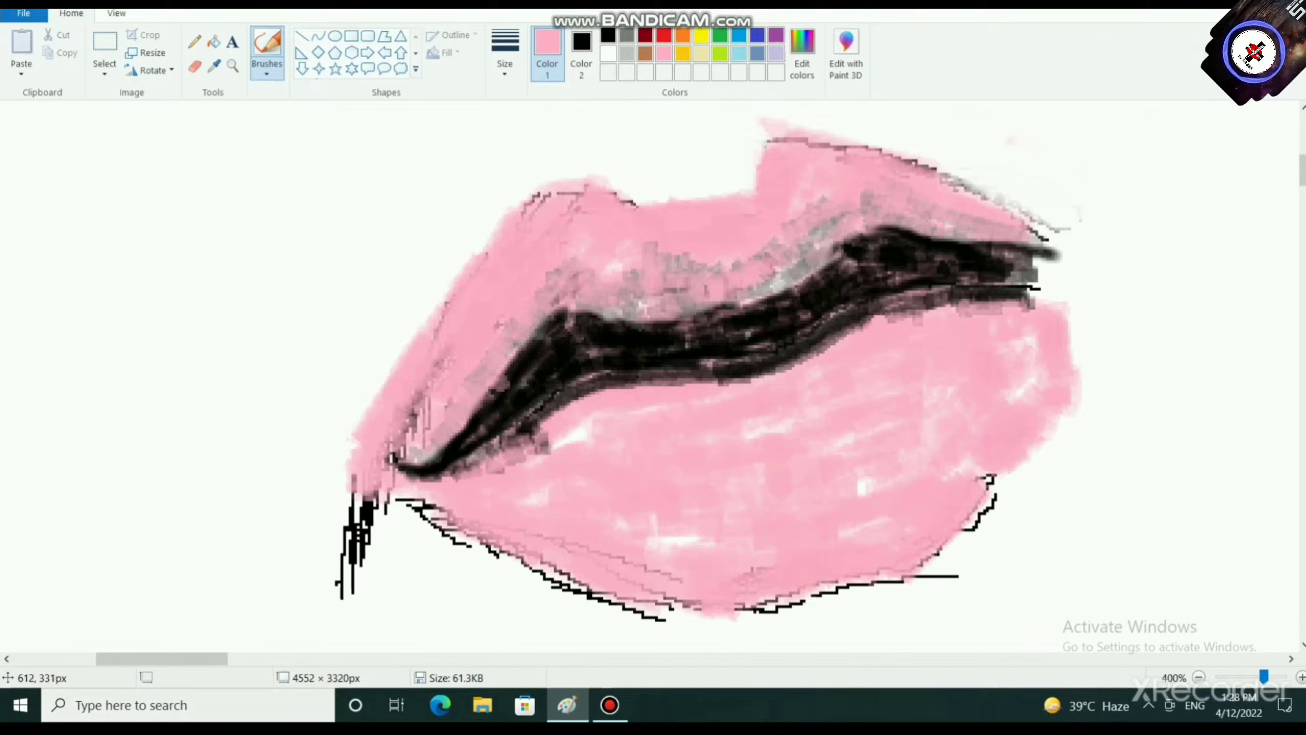
mouse_move(935, 309)
left_mouse_down()
mouse_move(876, 319)
mouse_move(982, 301)
left_mouse_up()
mouse_move(848, 326)
left_mouse_down()
mouse_move(756, 362)
mouse_move(769, 373)
mouse_move(602, 383)
left_mouse_up()
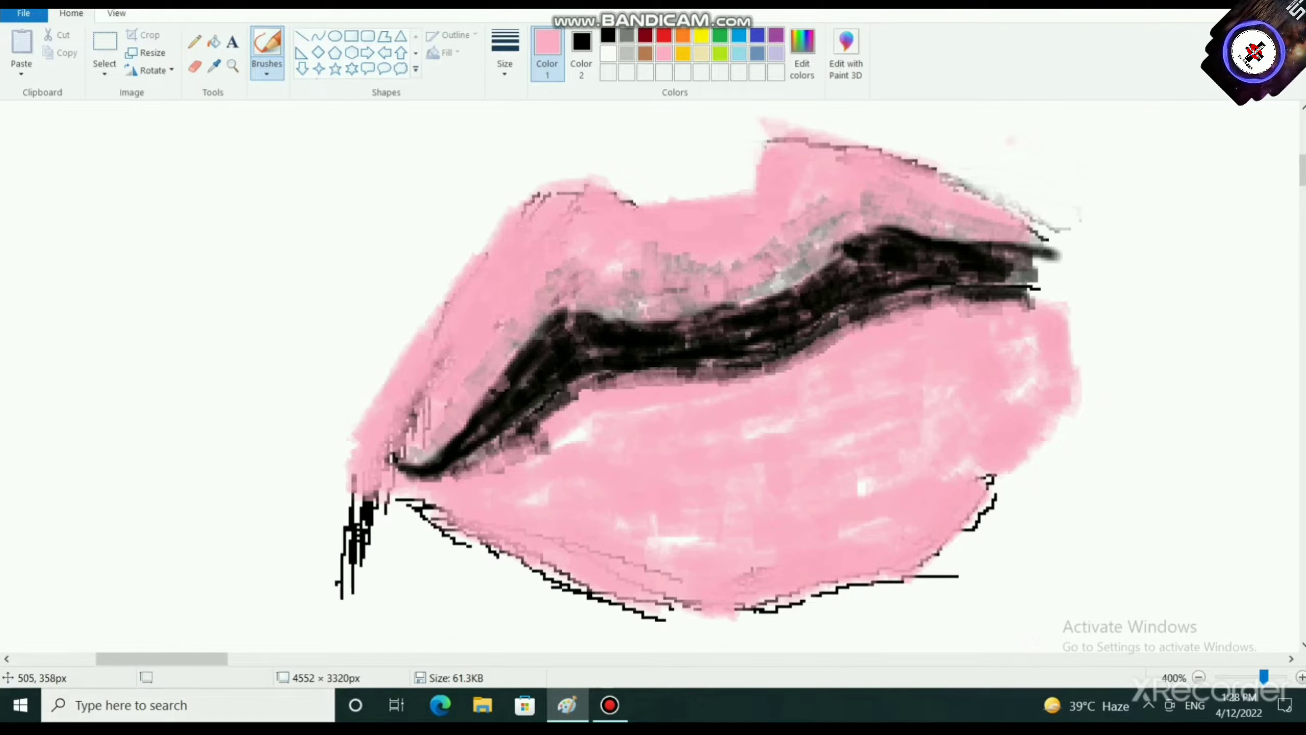
left_click(1133, 267)
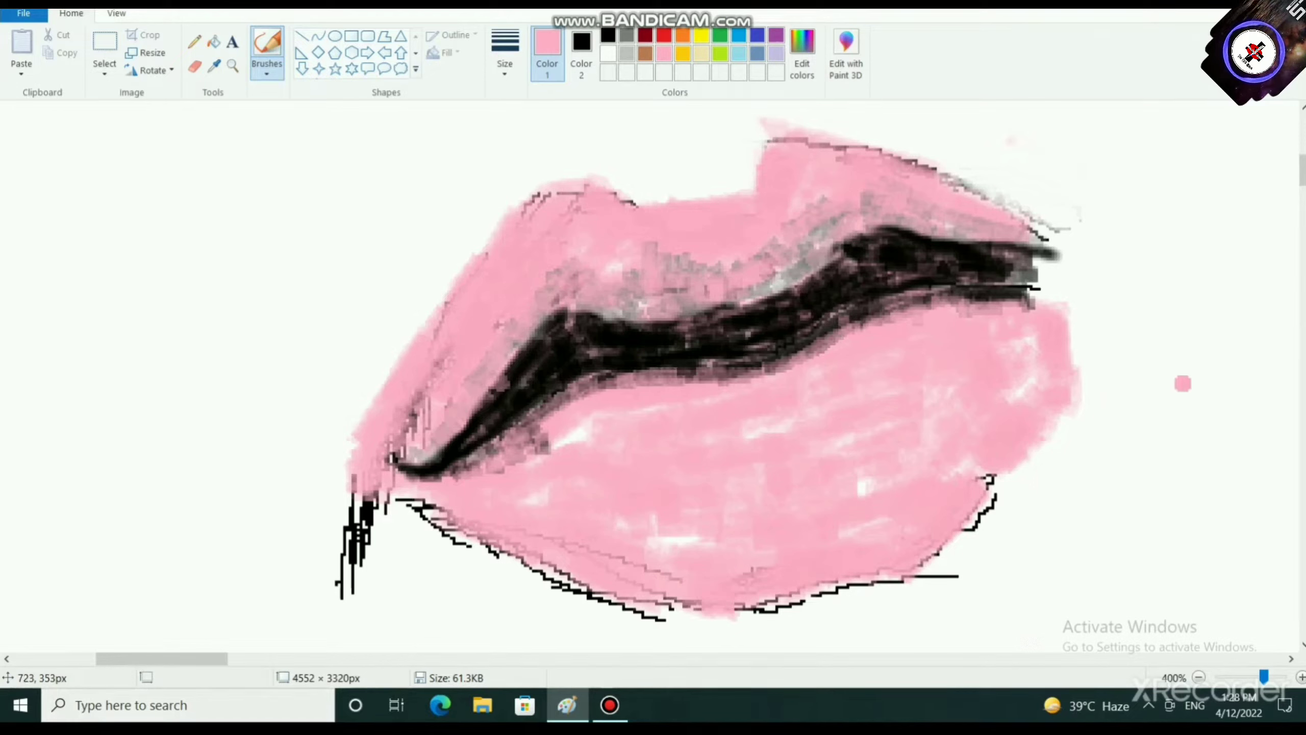
key("ctrl+s")
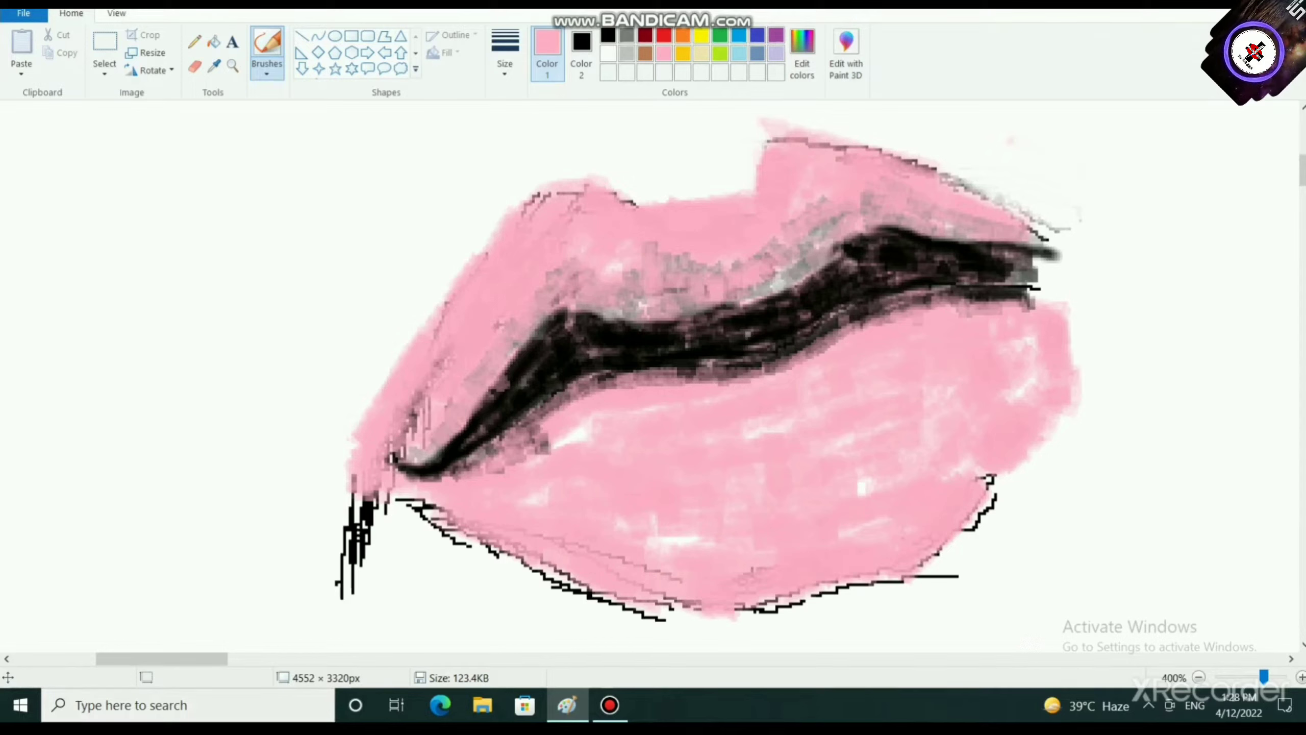
Step: Mix a paler pink (RGB 255, 225, 235) and paint highlights around the notch in the upper lip's top edge
left_click(802, 54)
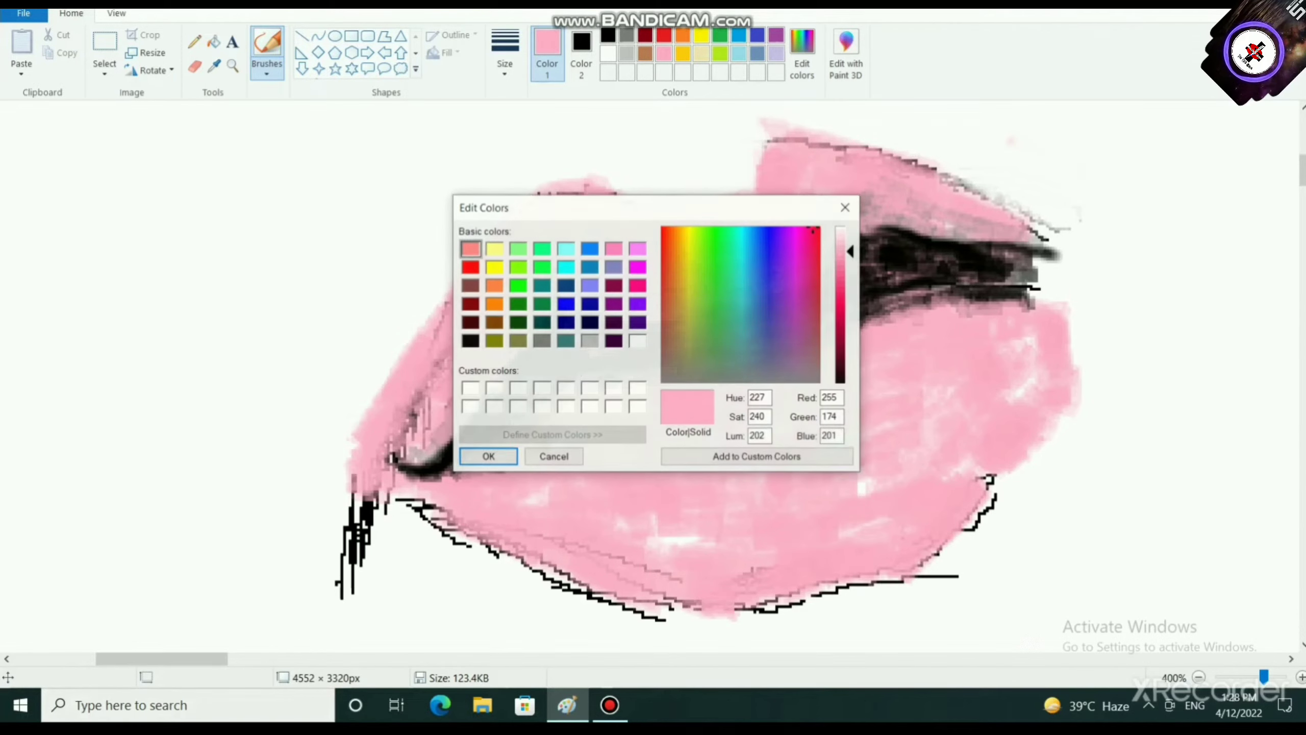
left_click_drag(851, 251, 851, 237)
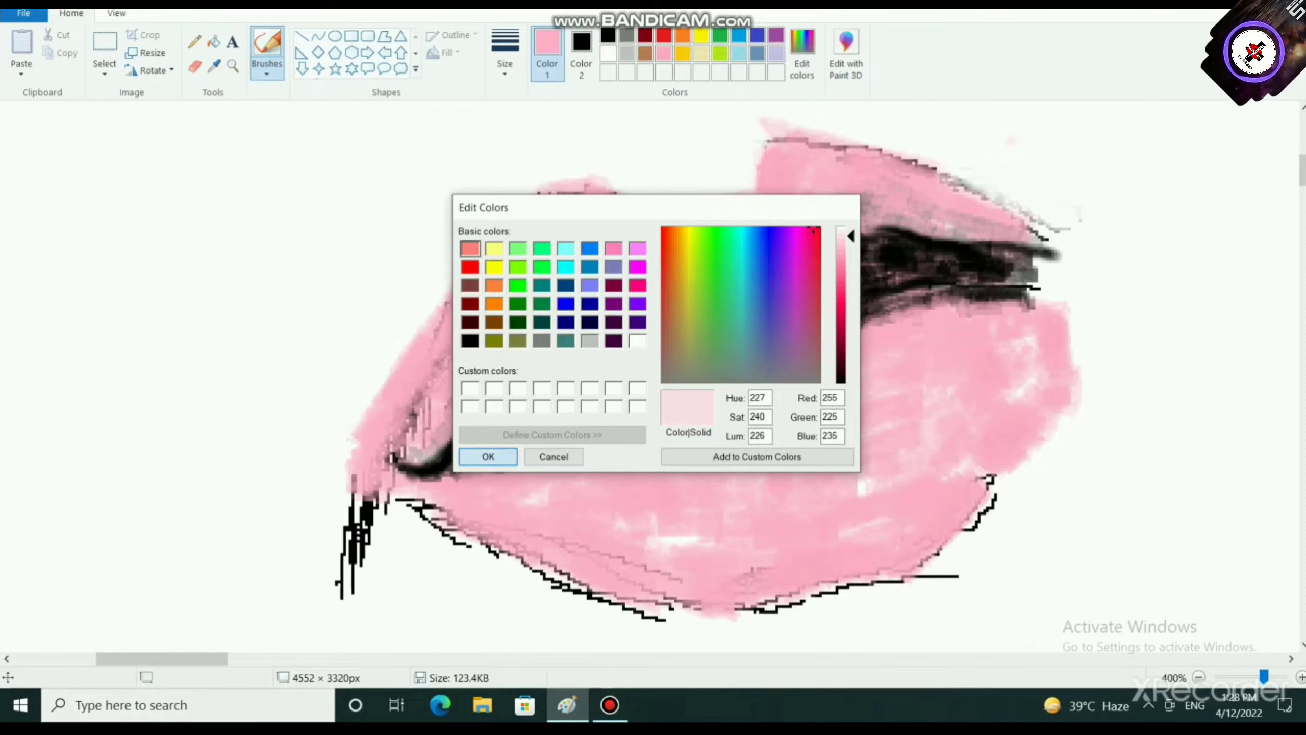
left_click(488, 456)
mouse_move(597, 200)
left_mouse_down()
mouse_move(638, 229)
mouse_move(748, 219)
mouse_move(658, 207)
mouse_move(688, 204)
mouse_move(704, 241)
mouse_move(728, 201)
mouse_move(754, 207)
mouse_move(783, 185)
mouse_move(775, 154)
mouse_move(781, 184)
mouse_move(629, 211)
mouse_move(634, 190)
mouse_move(759, 181)
mouse_move(790, 162)
mouse_move(633, 204)
left_mouse_up()
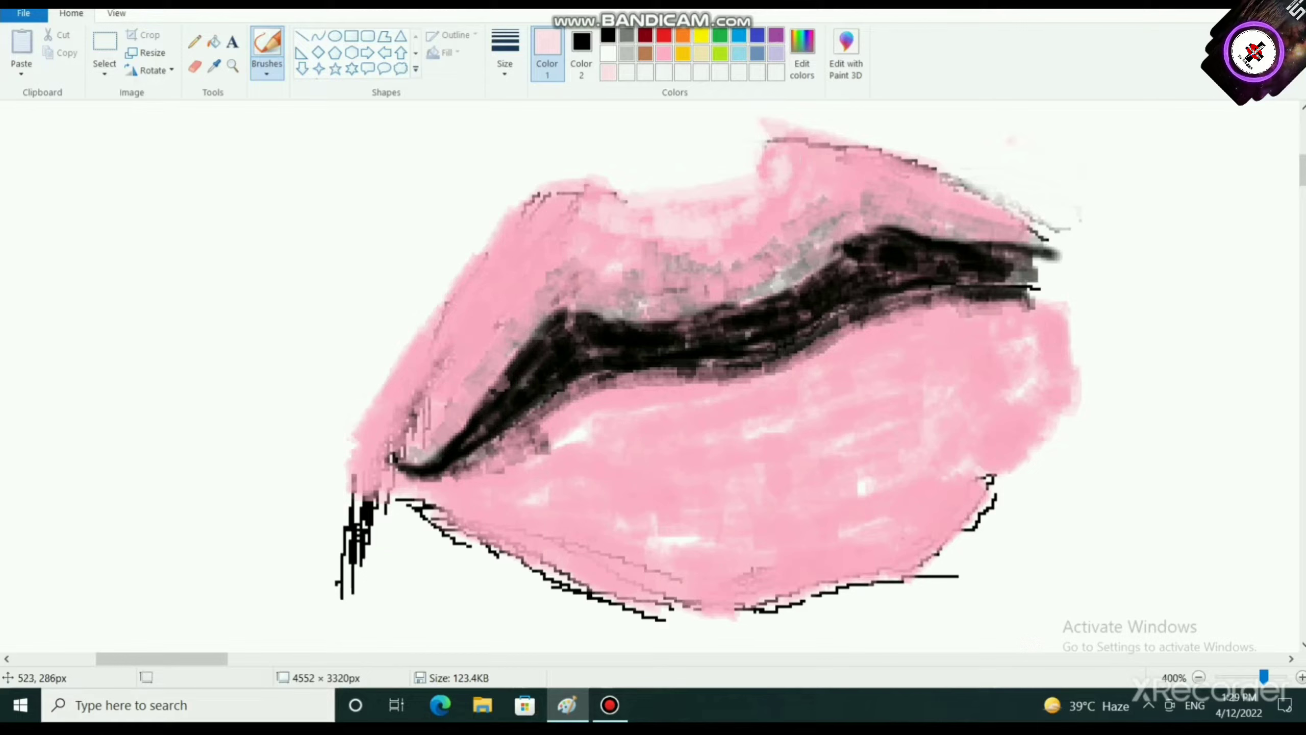
mouse_move(732, 188)
left_mouse_down()
mouse_move(770, 148)
mouse_move(810, 180)
mouse_move(779, 148)
mouse_move(787, 140)
mouse_move(855, 172)
mouse_move(797, 151)
mouse_move(769, 164)
mouse_move(763, 141)
left_mouse_up()
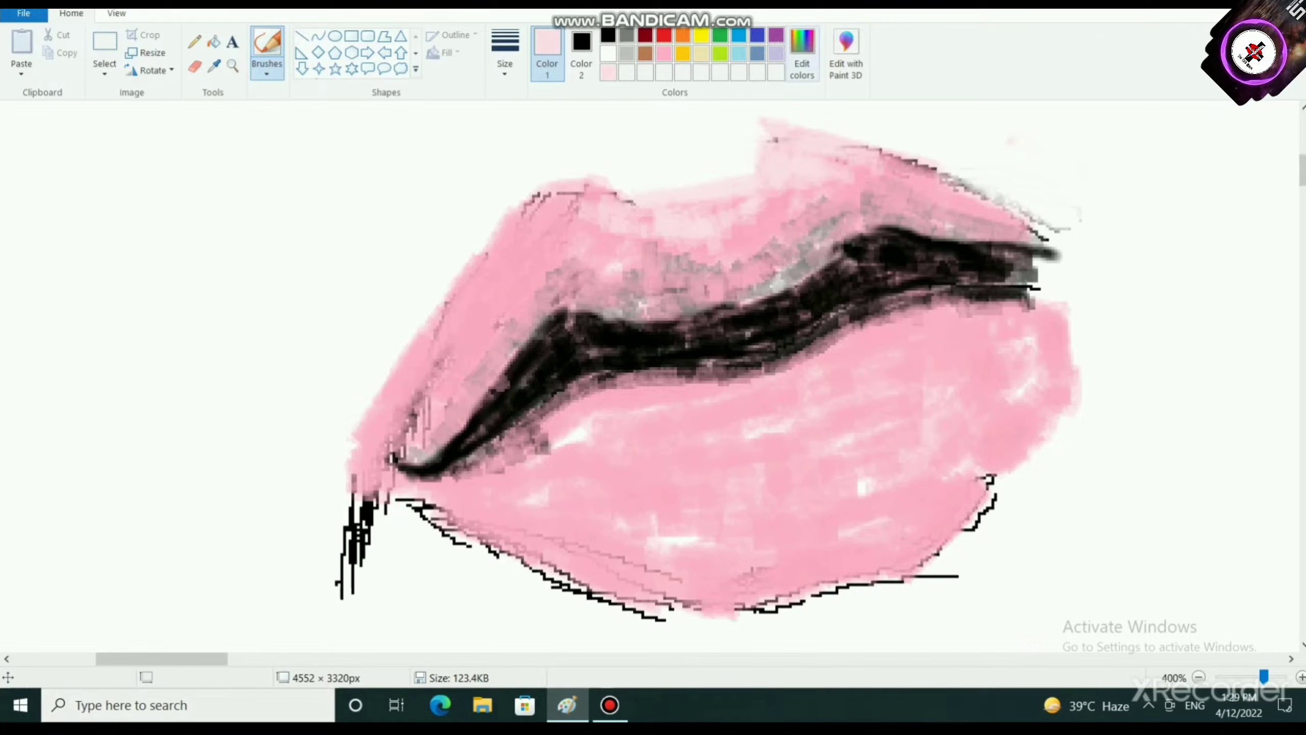
Step: Mix a near-white pink (RGB 255, 242, 247) and brighten the upper lip's middle and right top edge
left_click(802, 51)
left_click(840, 228)
left_click_drag(843, 228, 843, 231)
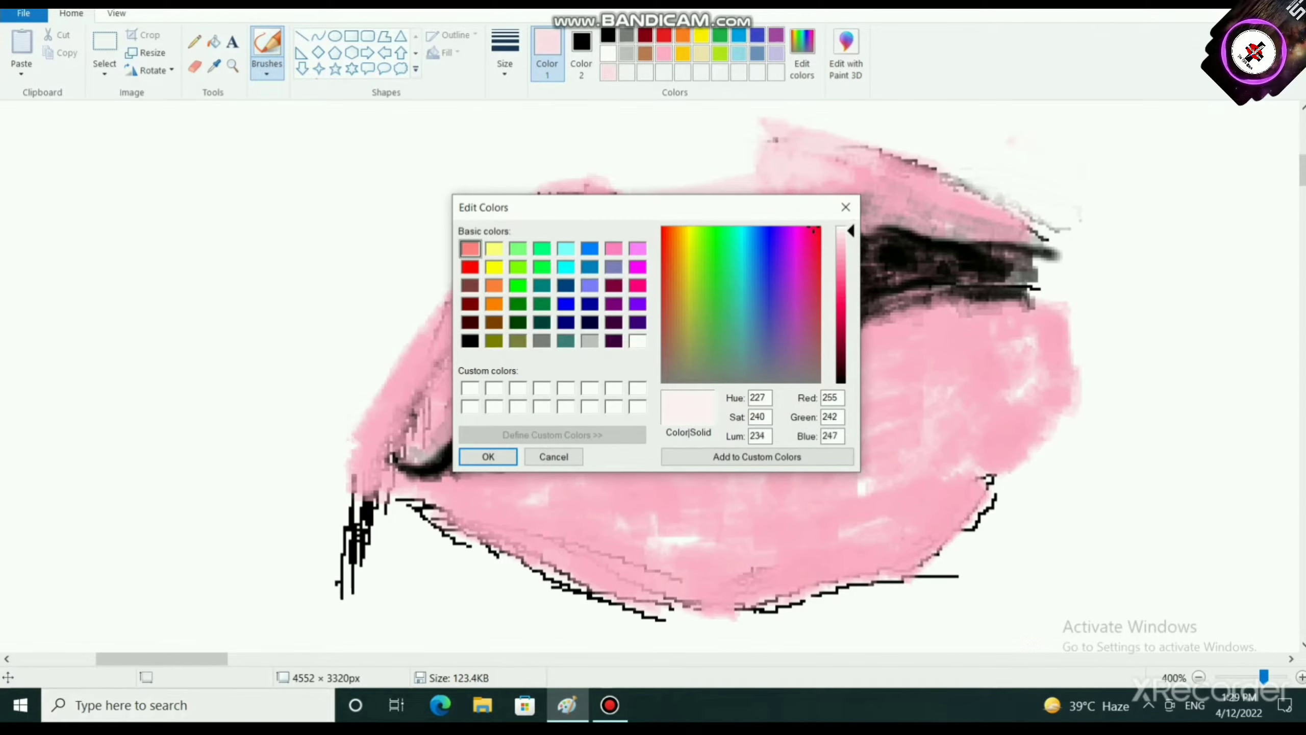
left_click(487, 456)
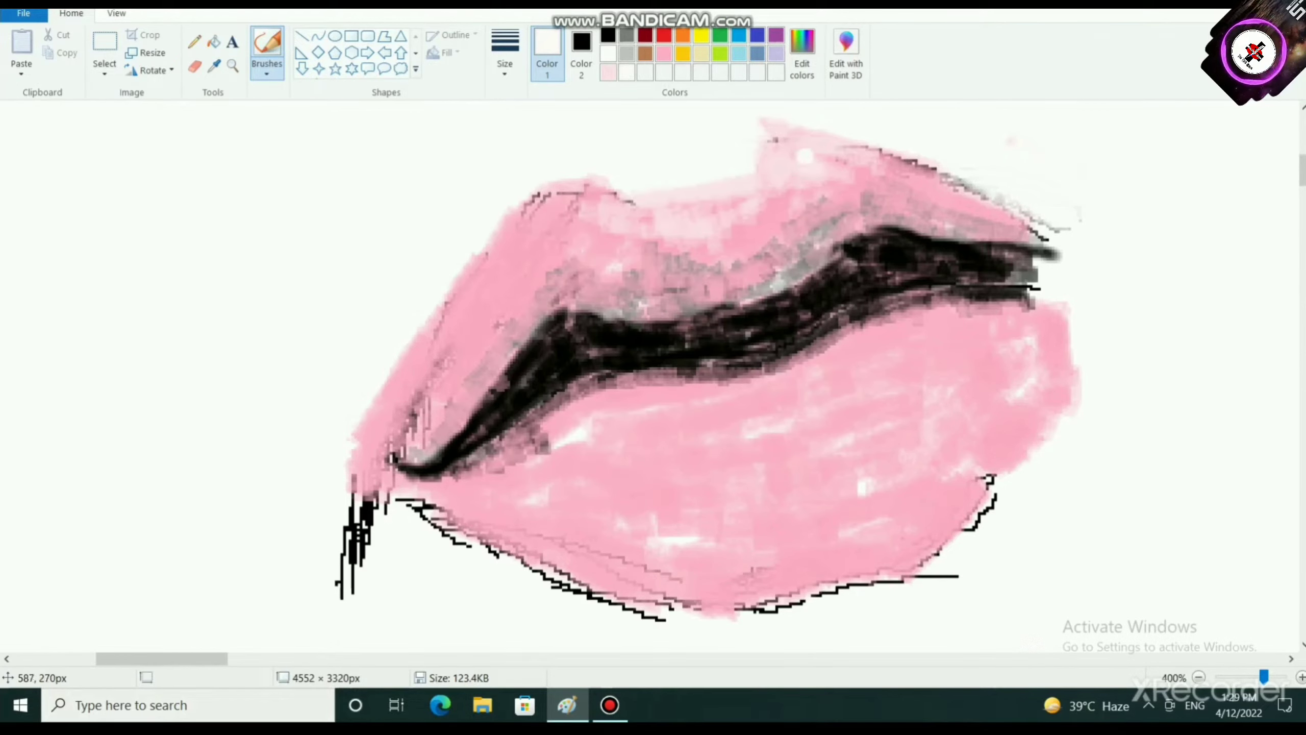
left_click_drag(873, 165, 977, 186)
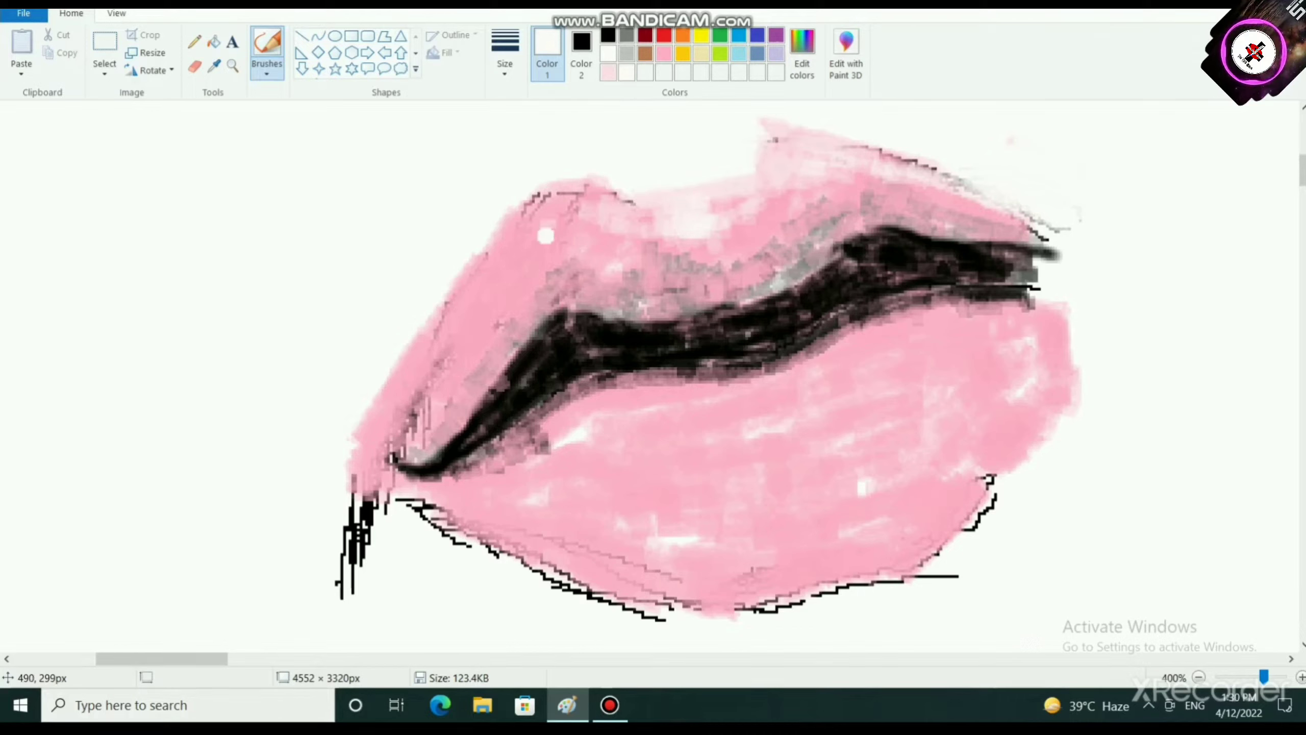
Step: Paint near-white highlights down the upper lip's left side and across the left part of the lower lip
mouse_move(546, 234)
left_mouse_down()
mouse_move(540, 196)
mouse_move(519, 280)
left_mouse_up()
mouse_move(557, 215)
left_mouse_down()
mouse_move(606, 221)
mouse_move(491, 269)
mouse_move(507, 253)
mouse_move(469, 307)
mouse_move(480, 280)
mouse_move(469, 302)
mouse_move(480, 285)
mouse_move(501, 296)
mouse_move(502, 283)
mouse_move(447, 372)
mouse_move(457, 364)
mouse_move(456, 394)
mouse_move(463, 355)
mouse_move(442, 364)
mouse_move(442, 426)
left_mouse_up()
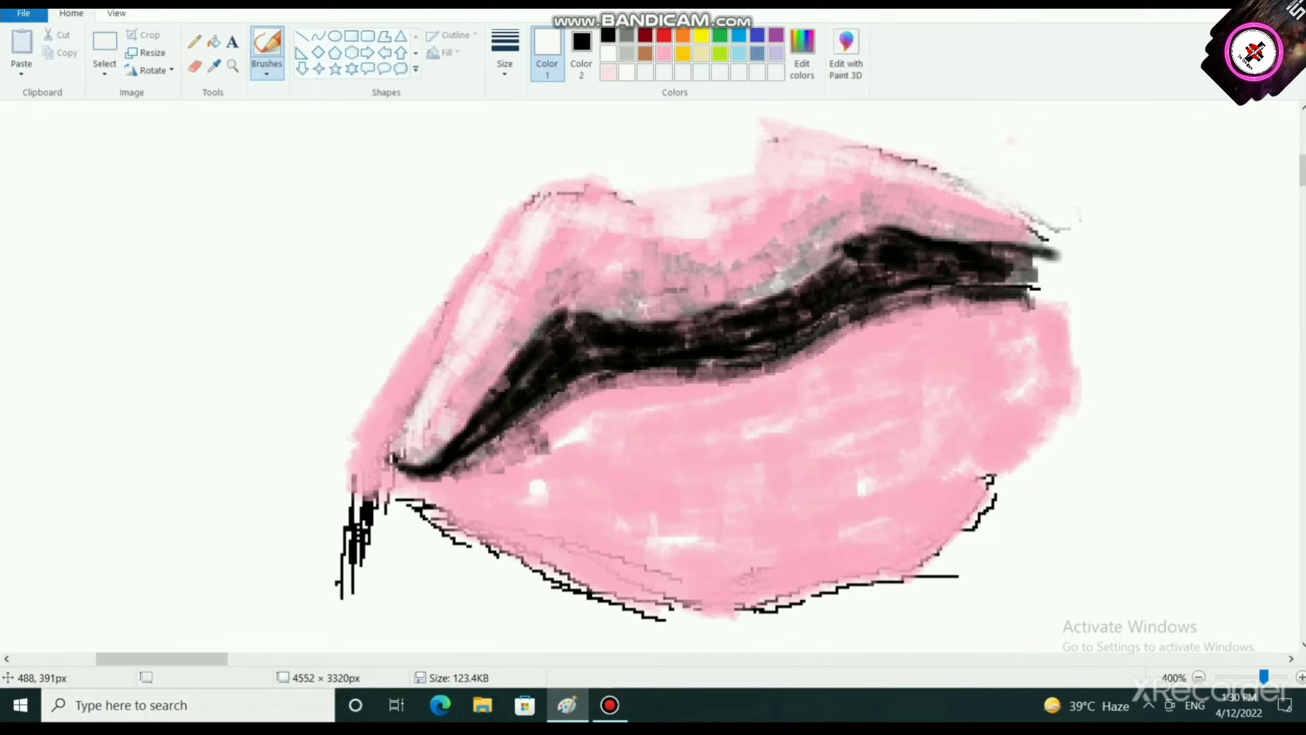
mouse_move(534, 501)
left_mouse_down()
mouse_move(586, 490)
mouse_move(616, 527)
mouse_move(563, 507)
mouse_move(642, 473)
mouse_move(653, 499)
mouse_move(611, 517)
left_mouse_up()
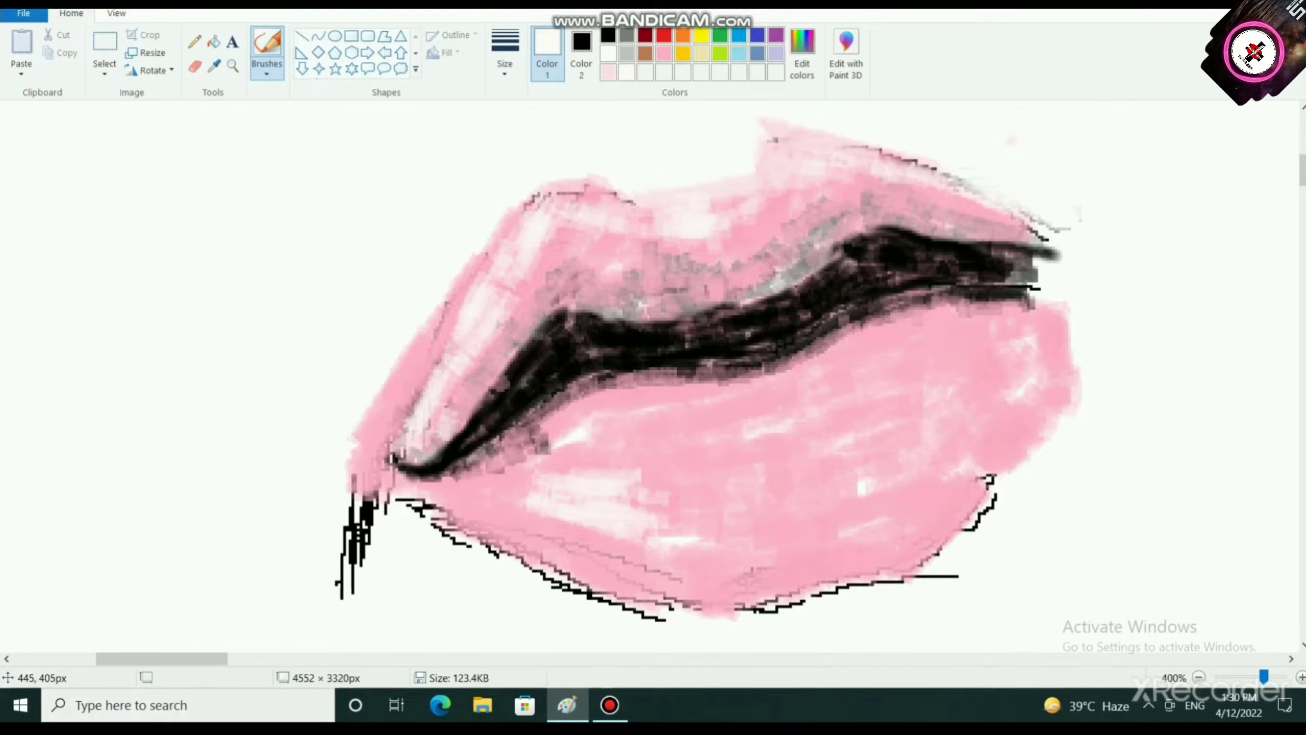
Step: Paint white over the black sketch lines along the lower lip's bottom edge
mouse_move(463, 541)
left_mouse_down()
mouse_move(439, 529)
mouse_move(477, 548)
mouse_move(411, 516)
mouse_move(594, 599)
mouse_move(494, 553)
left_mouse_up()
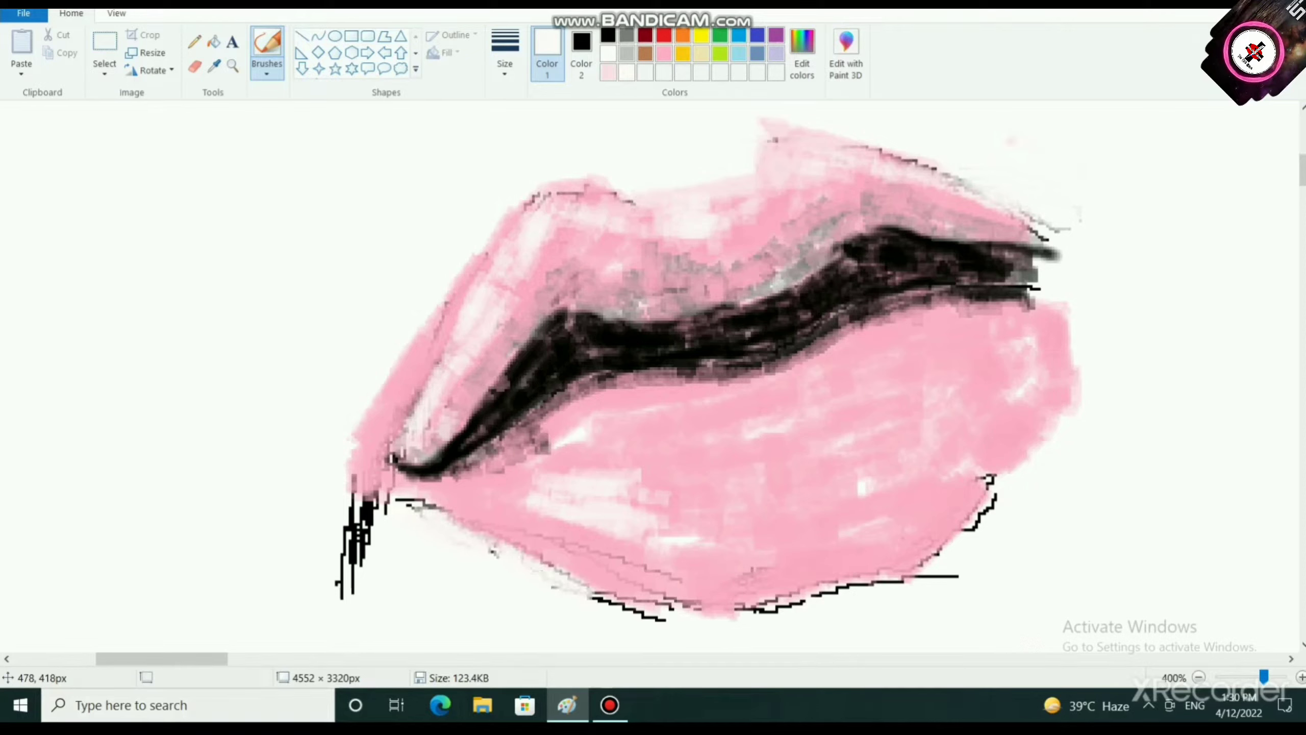
mouse_move(594, 597)
left_mouse_down()
mouse_move(656, 618)
mouse_move(584, 588)
left_mouse_up()
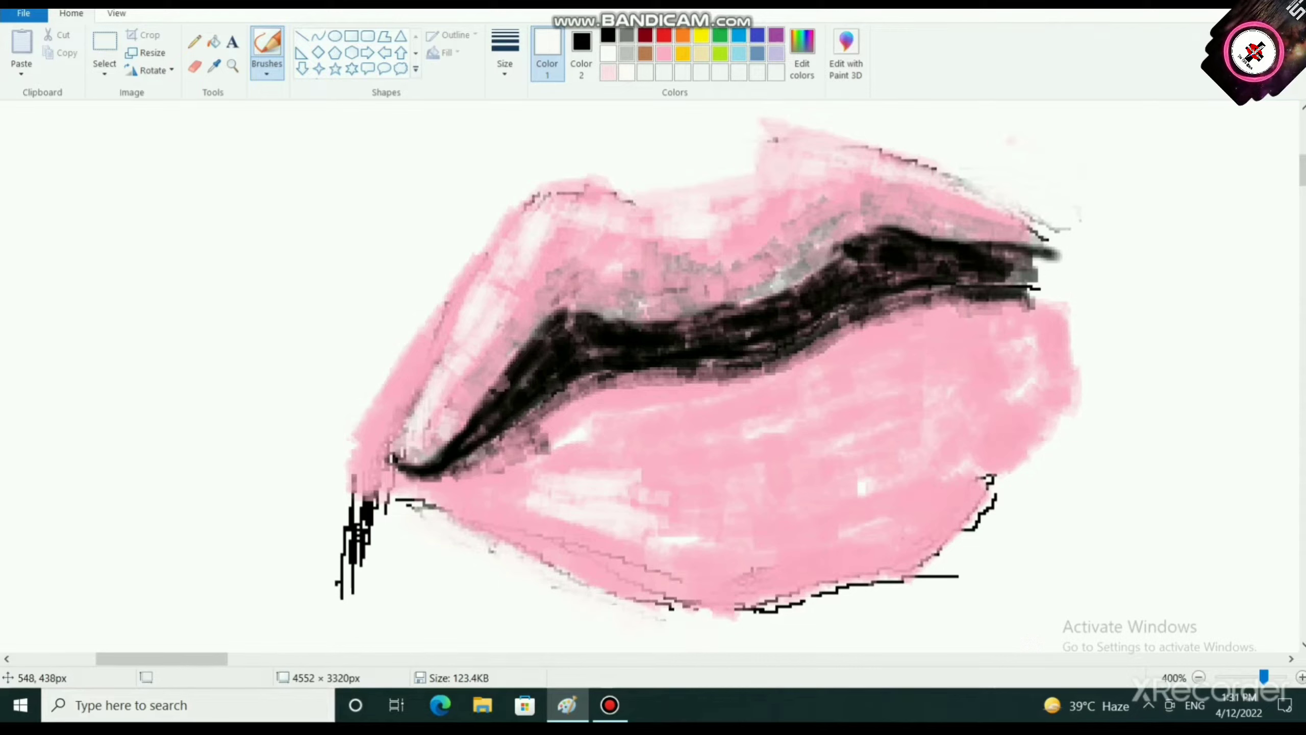
mouse_move(712, 611)
left_mouse_down()
mouse_move(876, 574)
mouse_move(938, 576)
mouse_move(993, 503)
mouse_move(986, 489)
left_mouse_up()
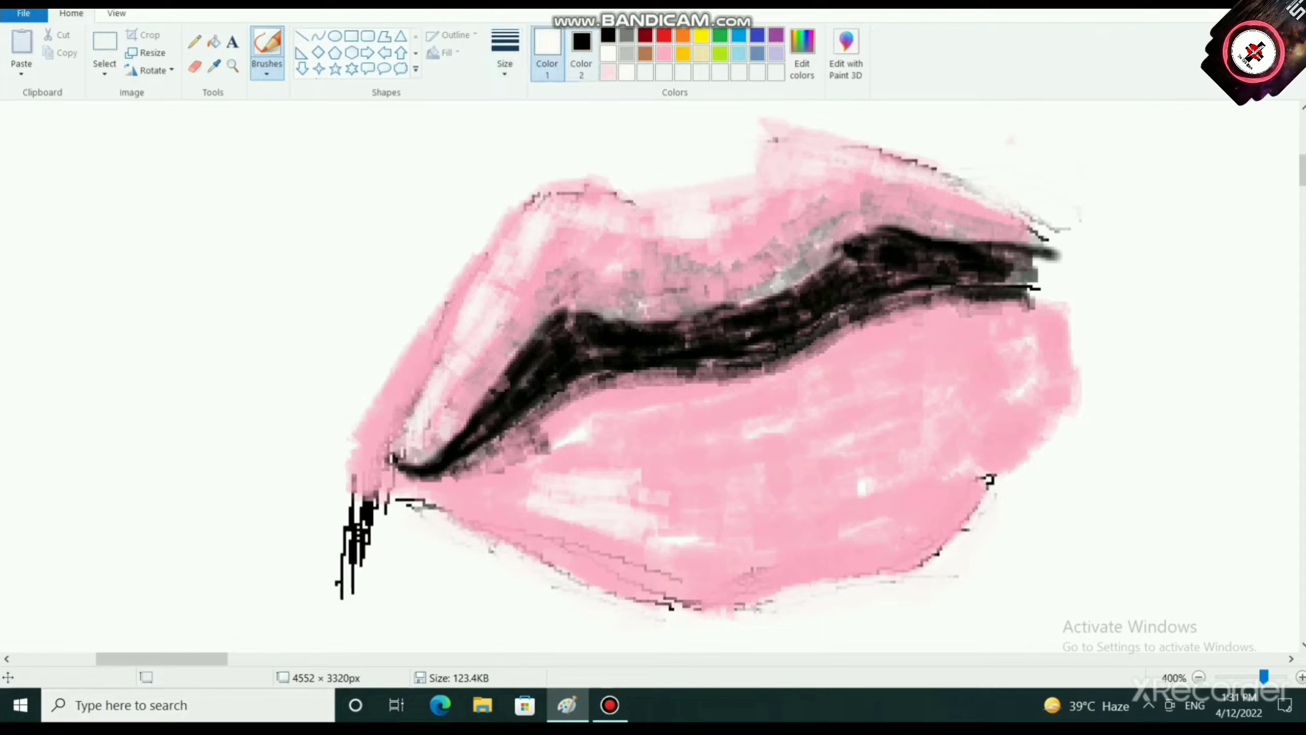
Step: Darken the left corner of the mouth with a thinner black brush and extend the black slightly along the lower lip
left_click(607, 35)
left_click(506, 57)
left_click(508, 134)
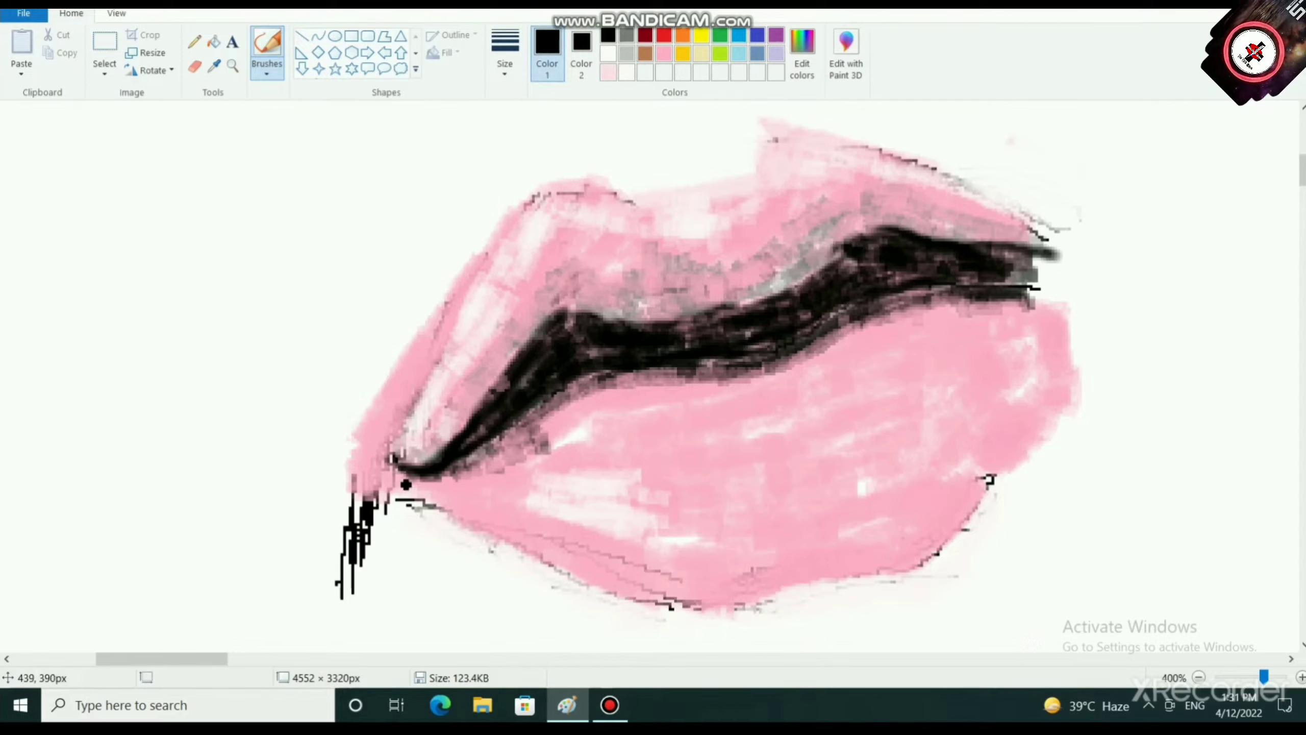
mouse_move(392, 452)
left_mouse_down()
mouse_move(392, 506)
mouse_move(399, 451)
left_mouse_up()
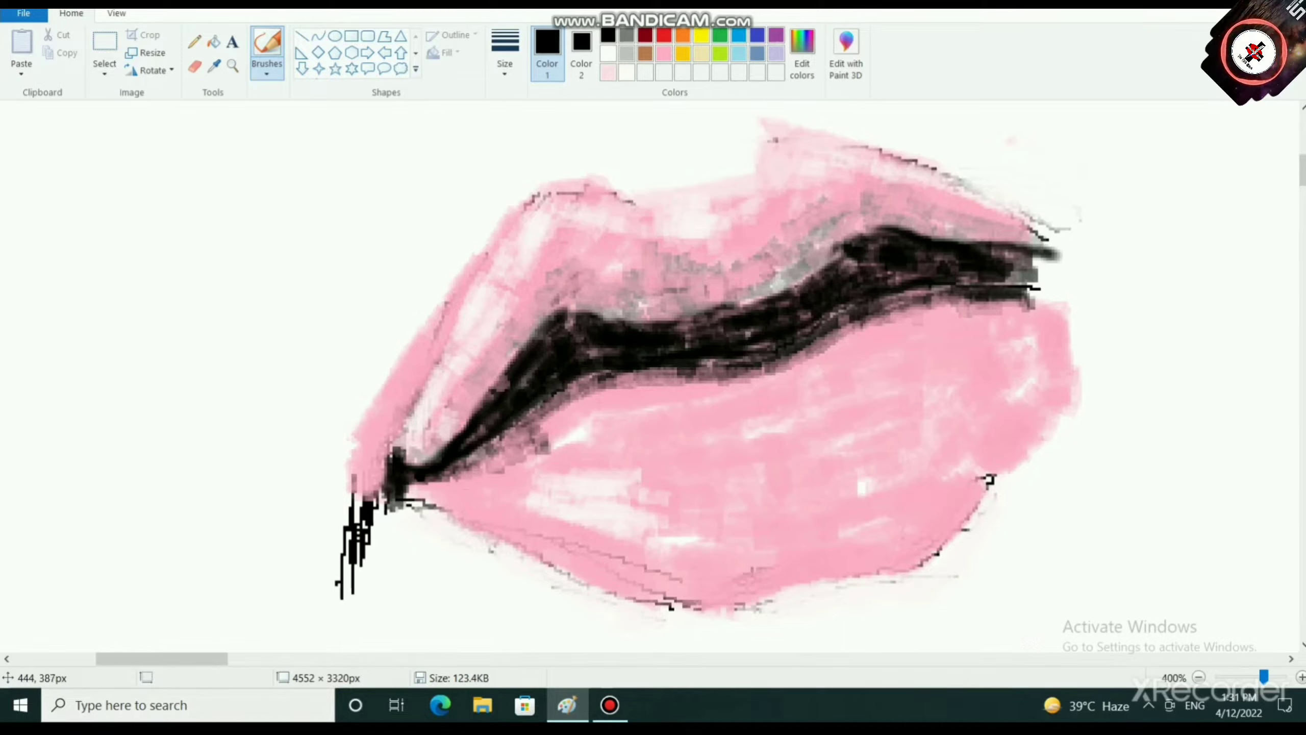
mouse_move(414, 479)
left_mouse_down()
mouse_move(432, 482)
mouse_move(485, 433)
mouse_move(467, 456)
left_mouse_up()
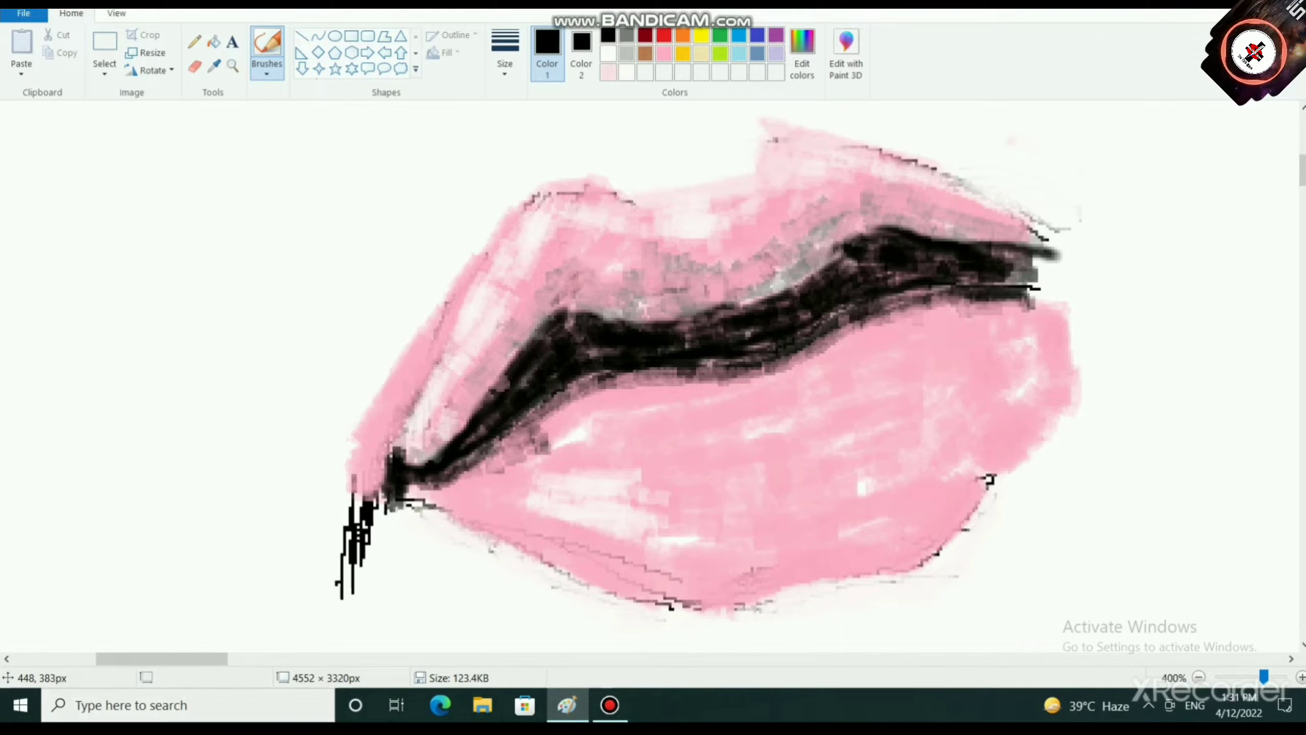
mouse_move(411, 482)
left_mouse_down()
mouse_move(393, 450)
mouse_move(389, 491)
left_mouse_up()
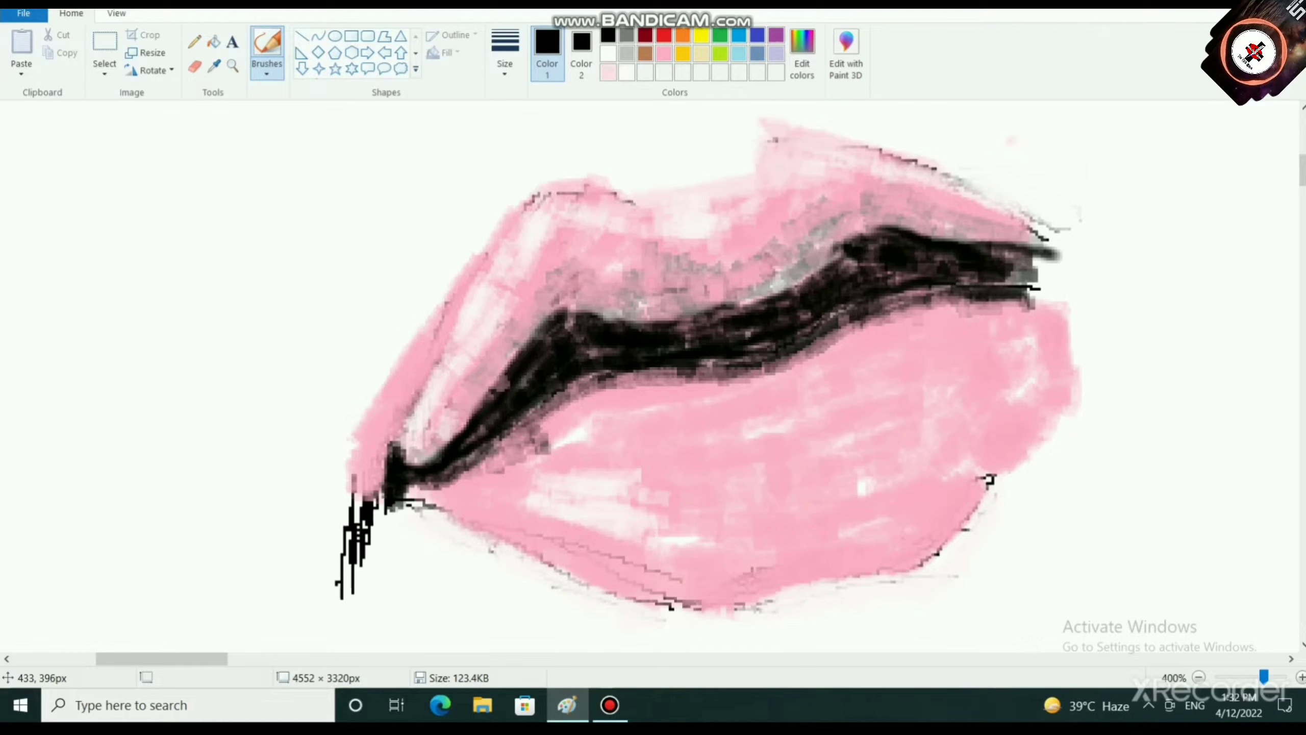
Step: Trim the upper lip's outer left edge with a thicker white brush, from the mouth corner up to the peak
left_click(608, 53)
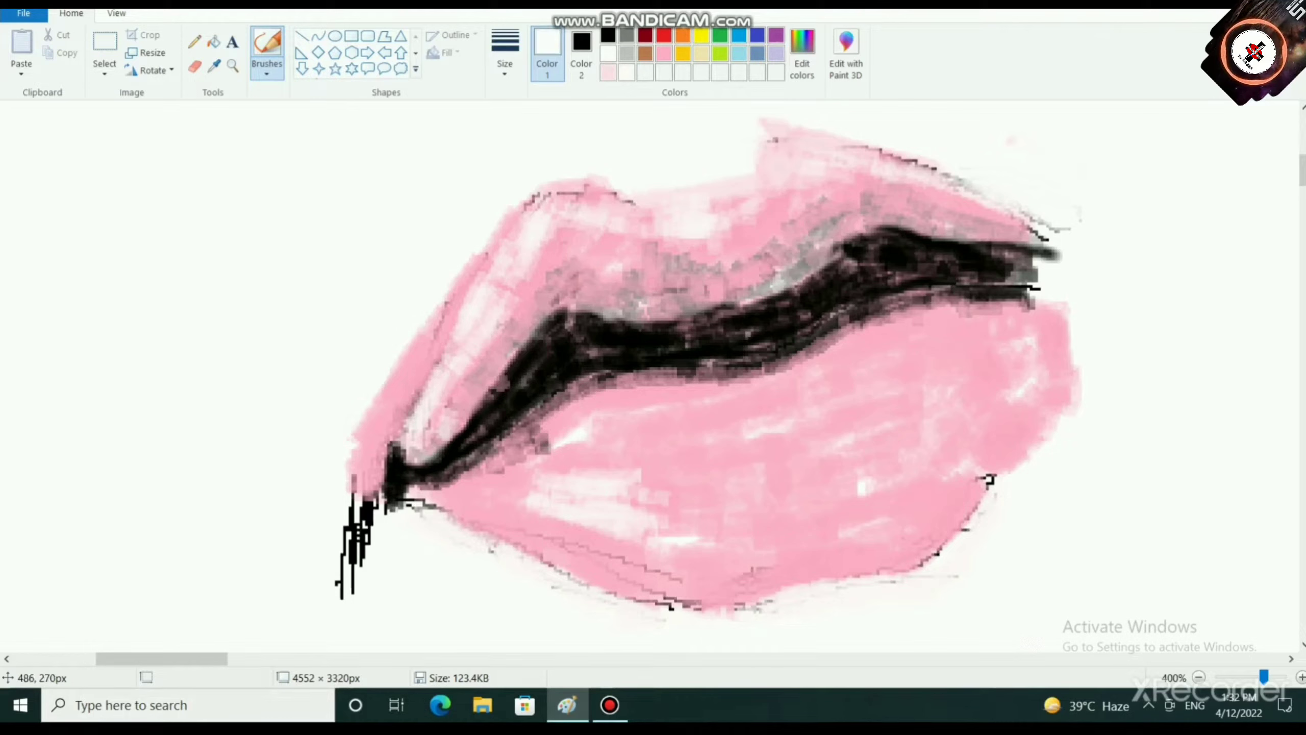
left_click(505, 57)
left_click(532, 206)
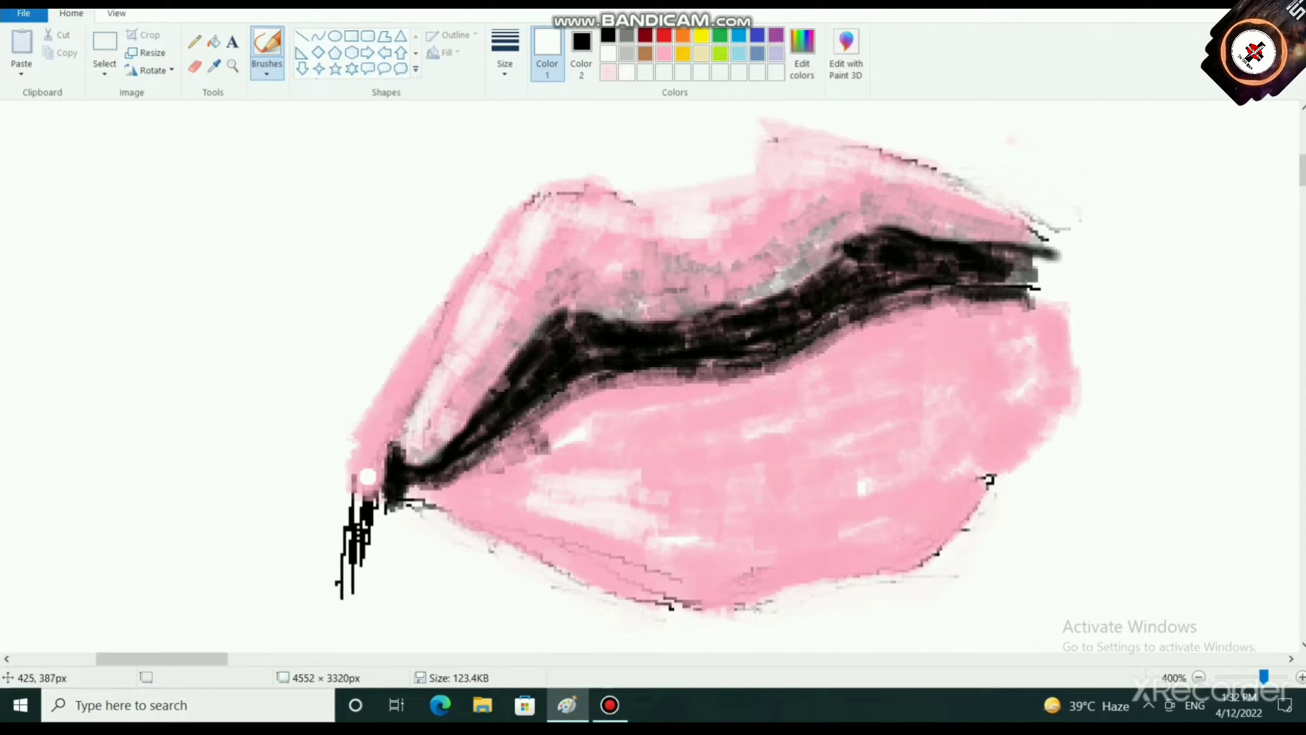
mouse_move(368, 485)
left_mouse_down()
mouse_move(372, 429)
mouse_move(361, 463)
mouse_move(357, 437)
mouse_move(395, 393)
mouse_move(388, 413)
mouse_move(385, 391)
mouse_move(424, 335)
left_mouse_up()
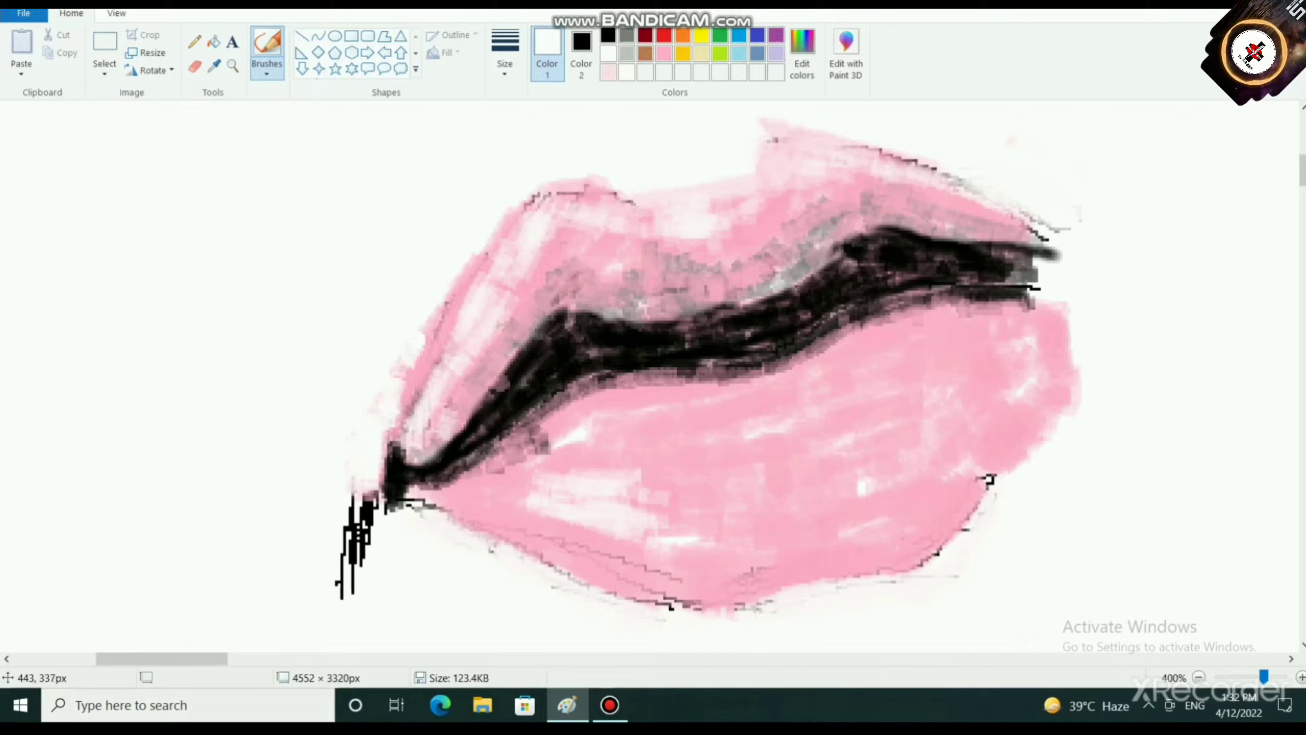
mouse_move(525, 197)
left_mouse_down()
mouse_move(508, 233)
mouse_move(554, 186)
mouse_move(516, 236)
mouse_move(563, 190)
mouse_move(486, 278)
mouse_move(441, 369)
left_mouse_up()
left_click_drag(461, 308, 408, 394)
mouse_move(478, 318)
left_mouse_down()
mouse_move(501, 288)
mouse_move(399, 418)
mouse_move(418, 397)
left_mouse_up()
left_click_drag(558, 176, 580, 174)
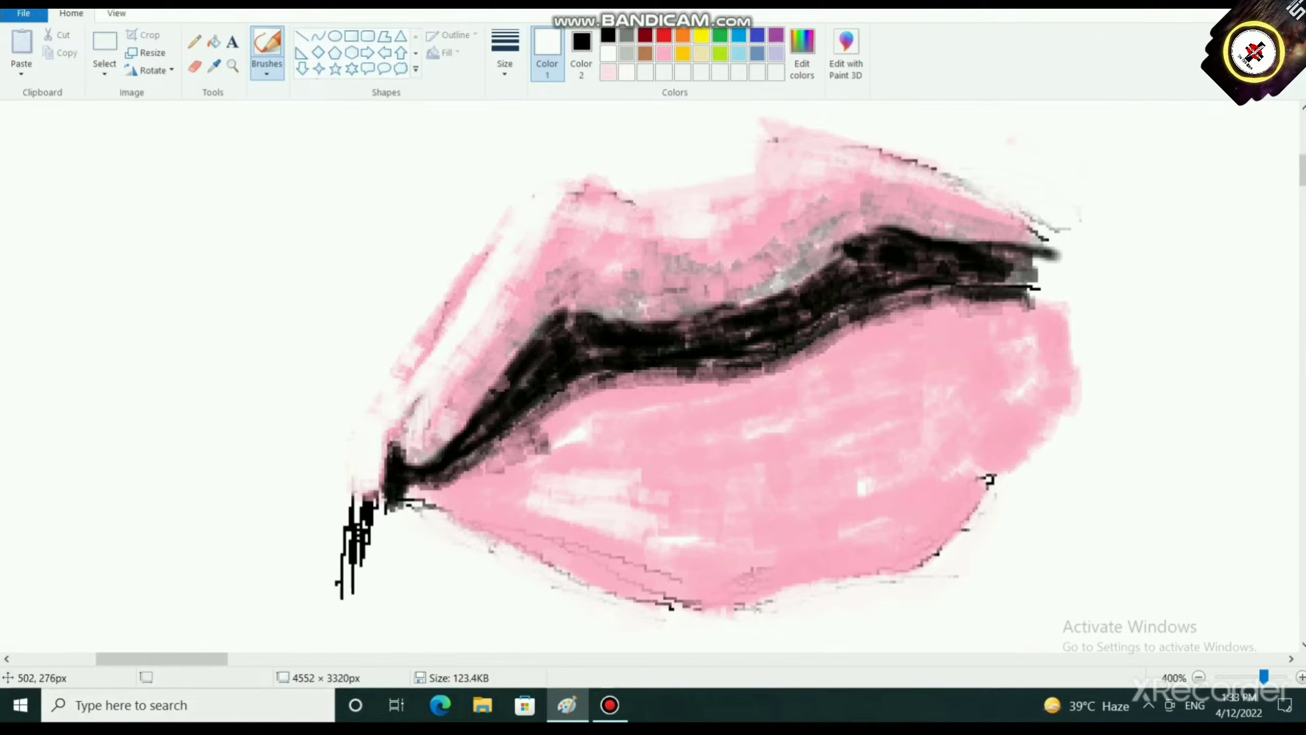
left_click_drag(492, 245, 410, 367)
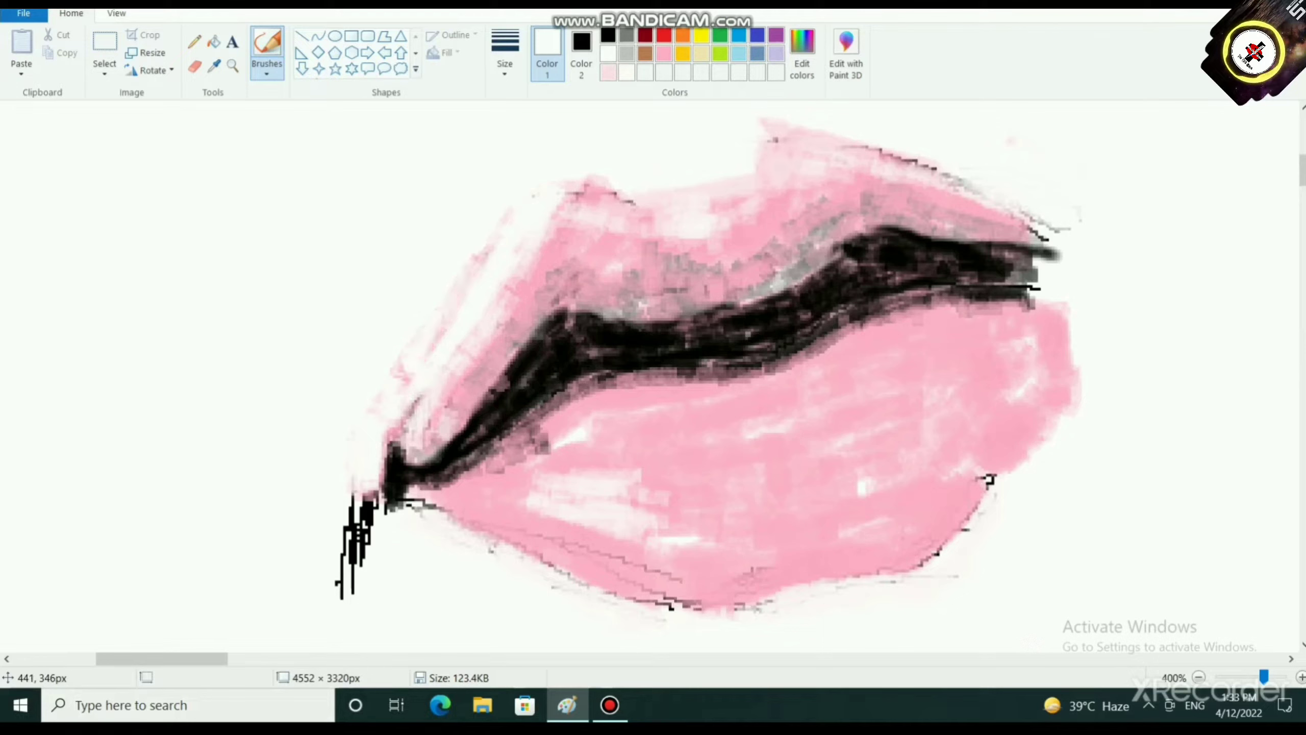
left_click_drag(504, 219, 486, 258)
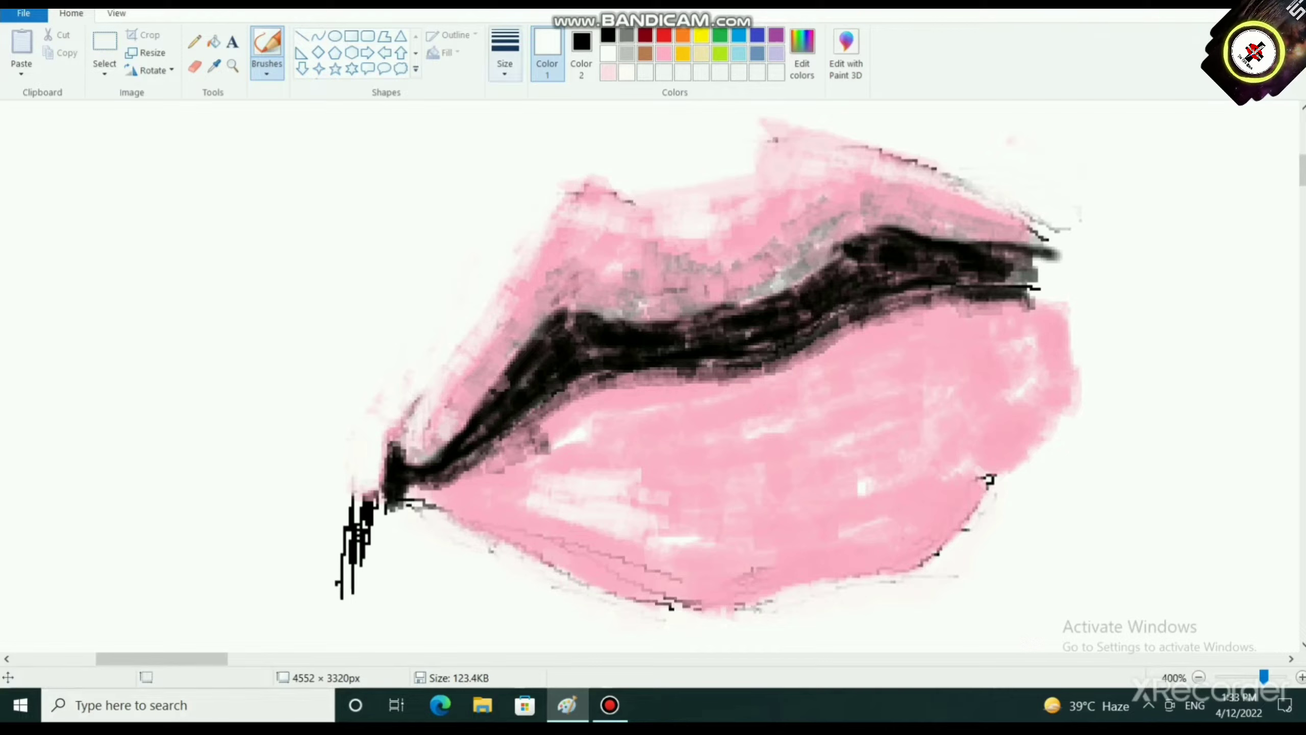
Step: Blend pale pink along the upper lip's left edge and right end, cleaning up the right peak's top edge with white
left_click(608, 72)
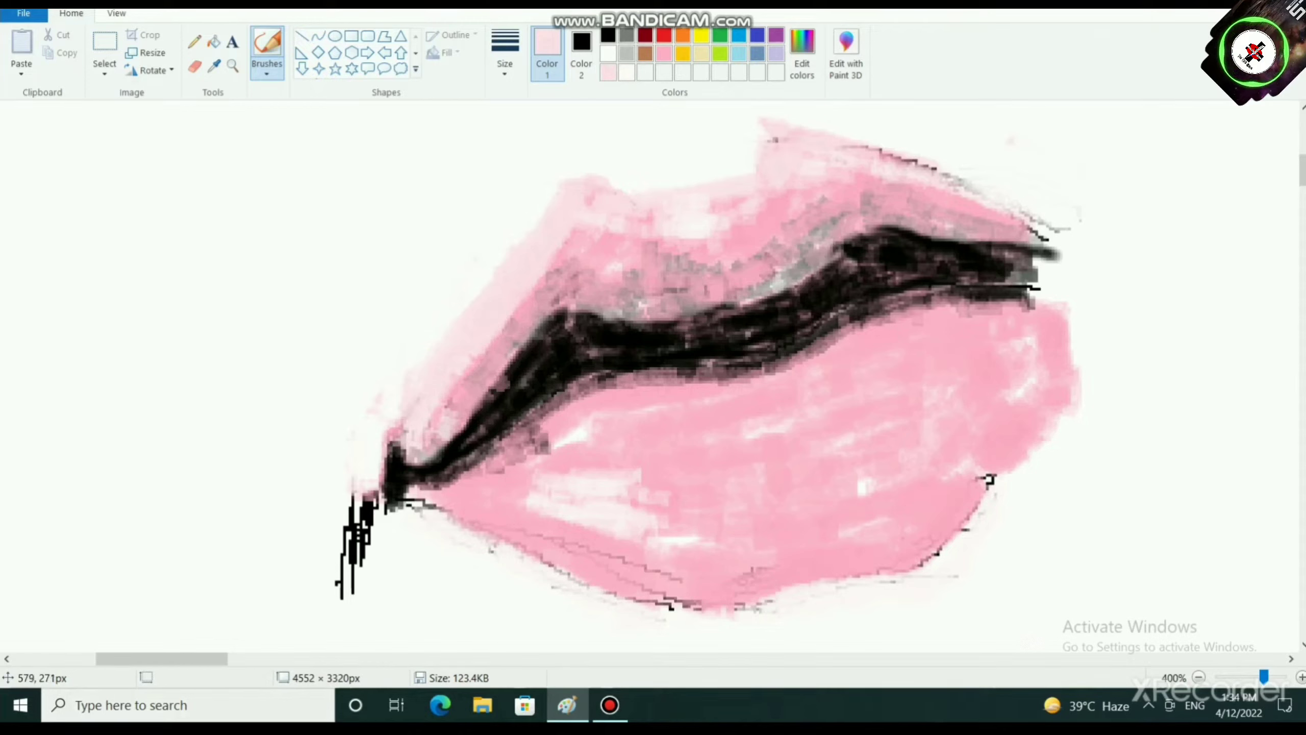
left_click(608, 54)
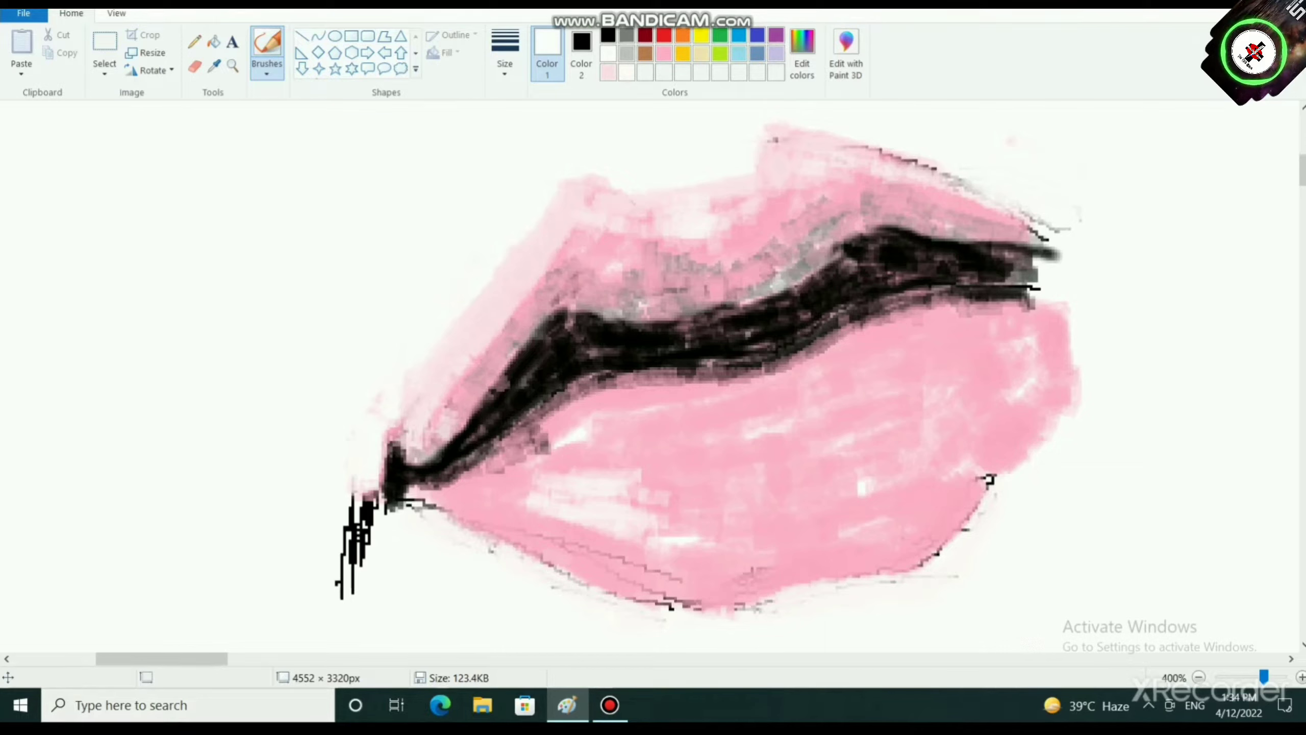
left_click(607, 72)
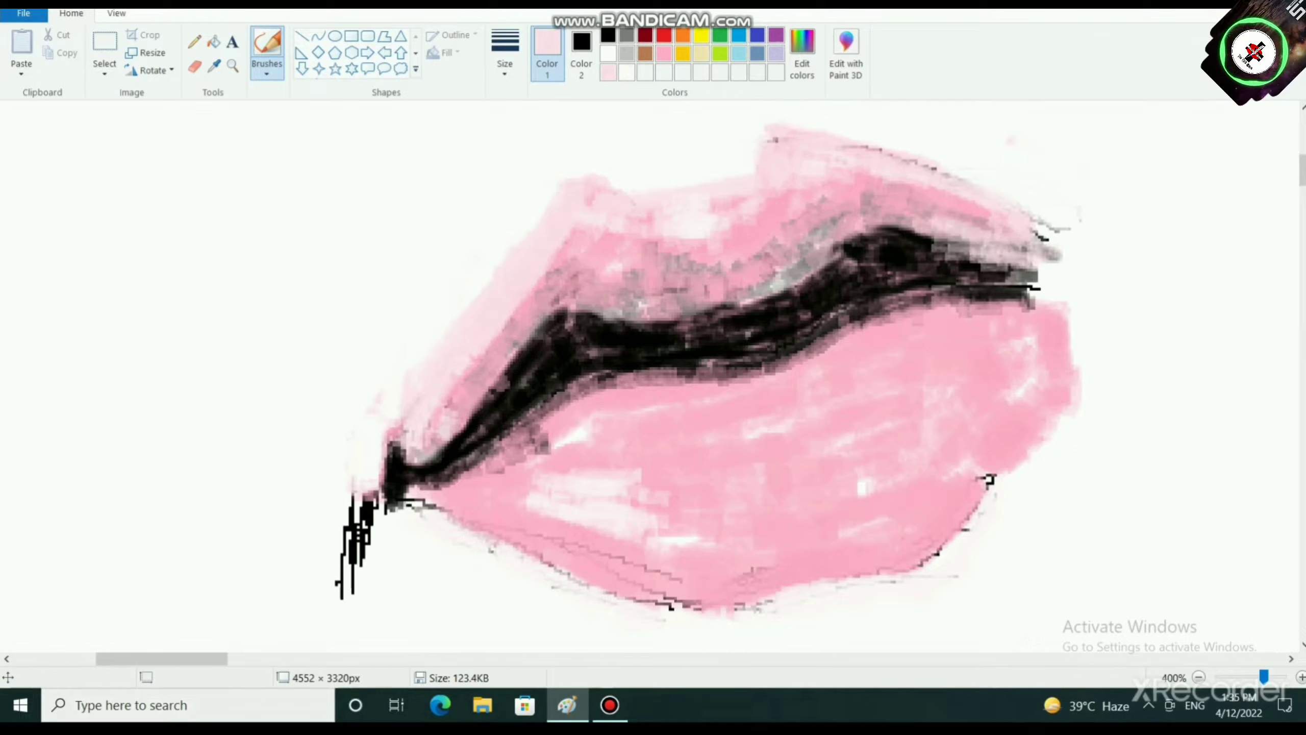
Step: Shade the right end of the mouth opening with dark gray
left_click(664, 53)
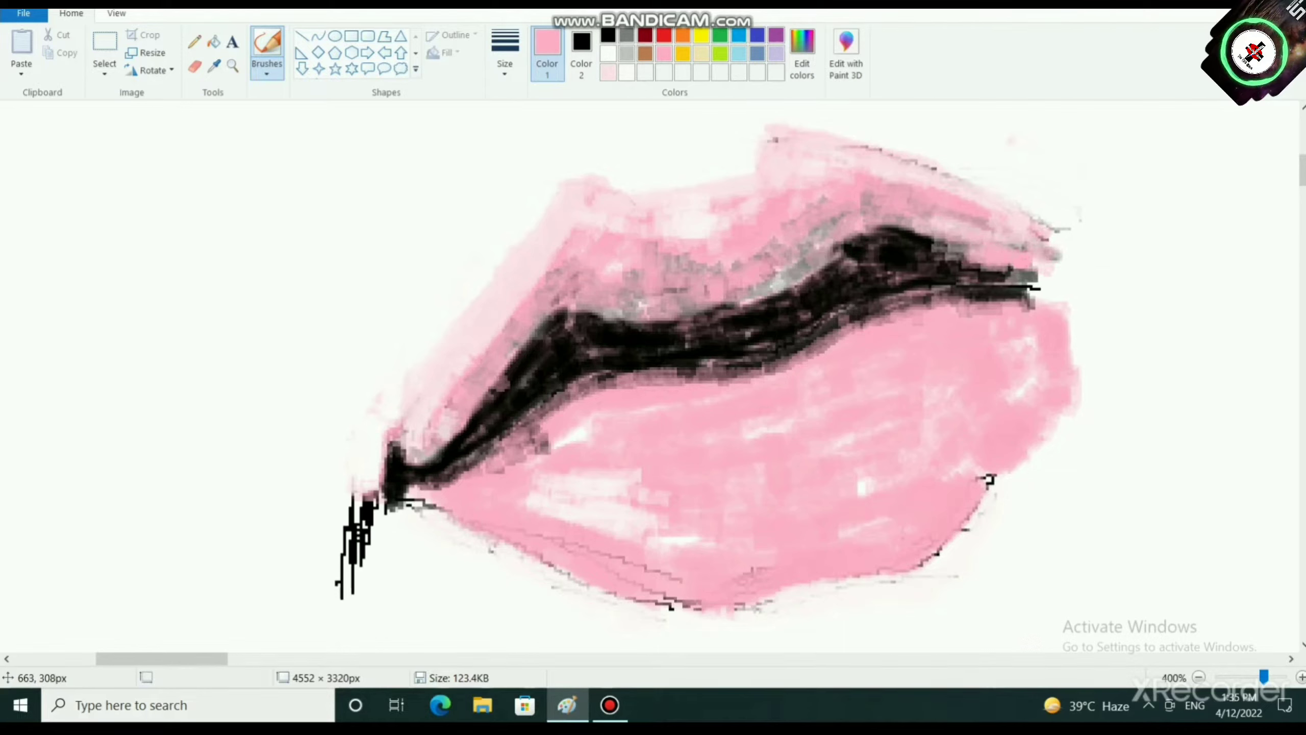
left_click(627, 36)
mouse_move(974, 263)
left_mouse_down()
mouse_move(967, 254)
mouse_move(1018, 272)
left_mouse_up()
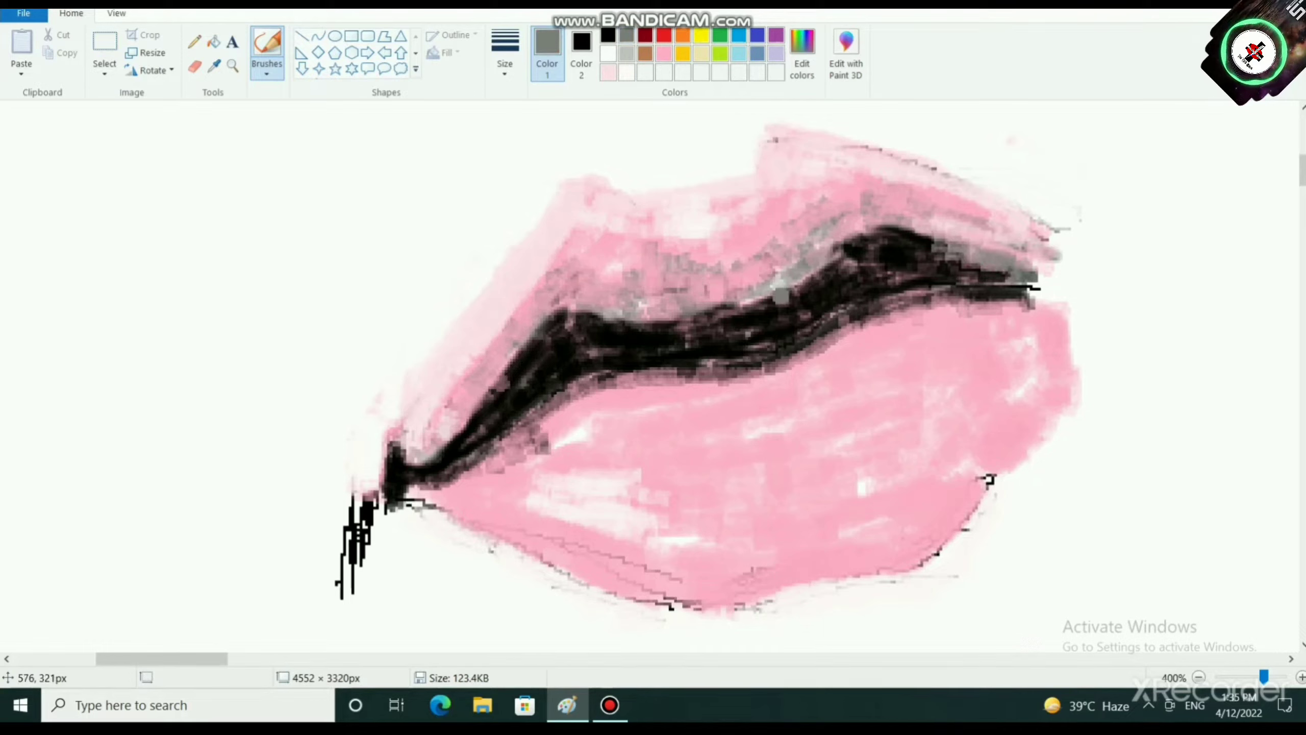
Step: Paint white over the stray black lines below the left mouth corner and along the lower lip's left edge
left_click(608, 53)
mouse_move(368, 514)
left_mouse_down()
mouse_move(362, 495)
mouse_move(359, 525)
mouse_move(375, 495)
mouse_move(339, 591)
mouse_move(340, 555)
mouse_move(373, 496)
left_mouse_up()
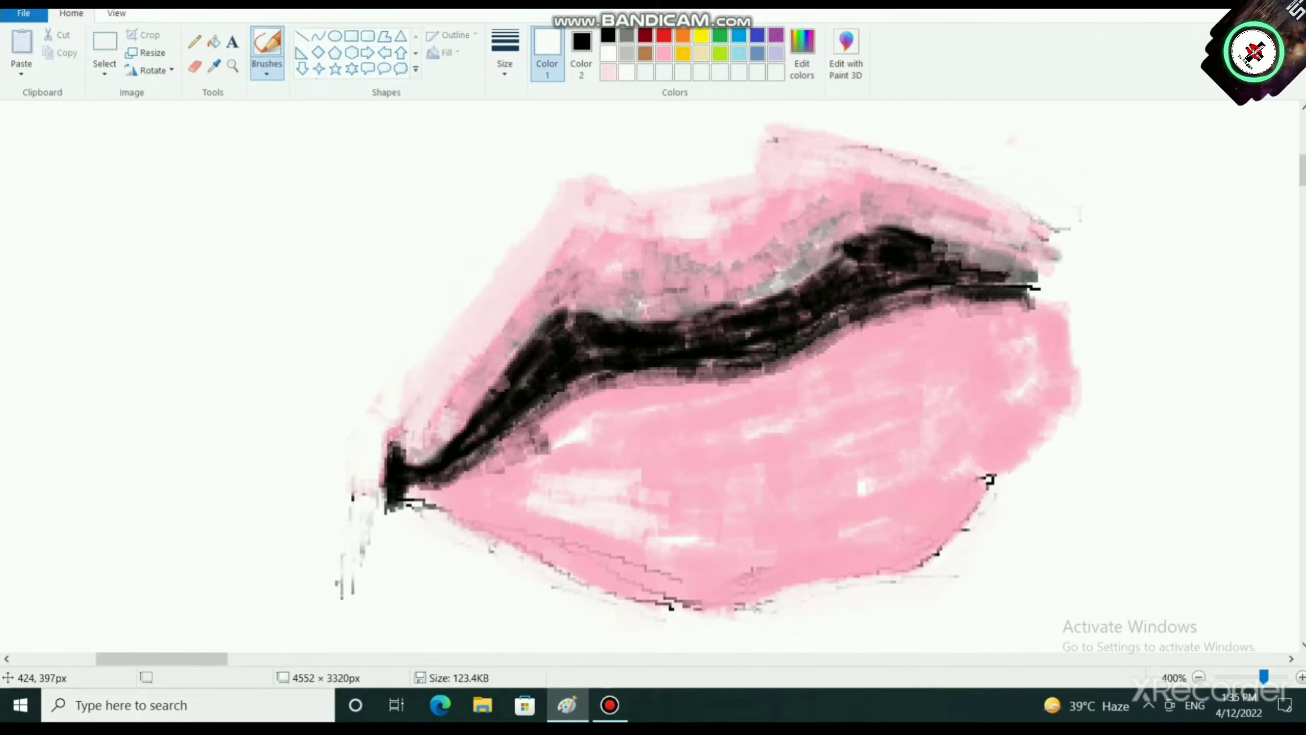
mouse_move(444, 517)
left_mouse_down()
mouse_move(431, 493)
mouse_move(516, 542)
left_mouse_up()
Step: Mix a deeper, more saturated pink from the light pink and shade the middle of the upper lip above the mouth opening
scroll(507, 538, "down", 3)
scroll(505, 538, "up", 3)
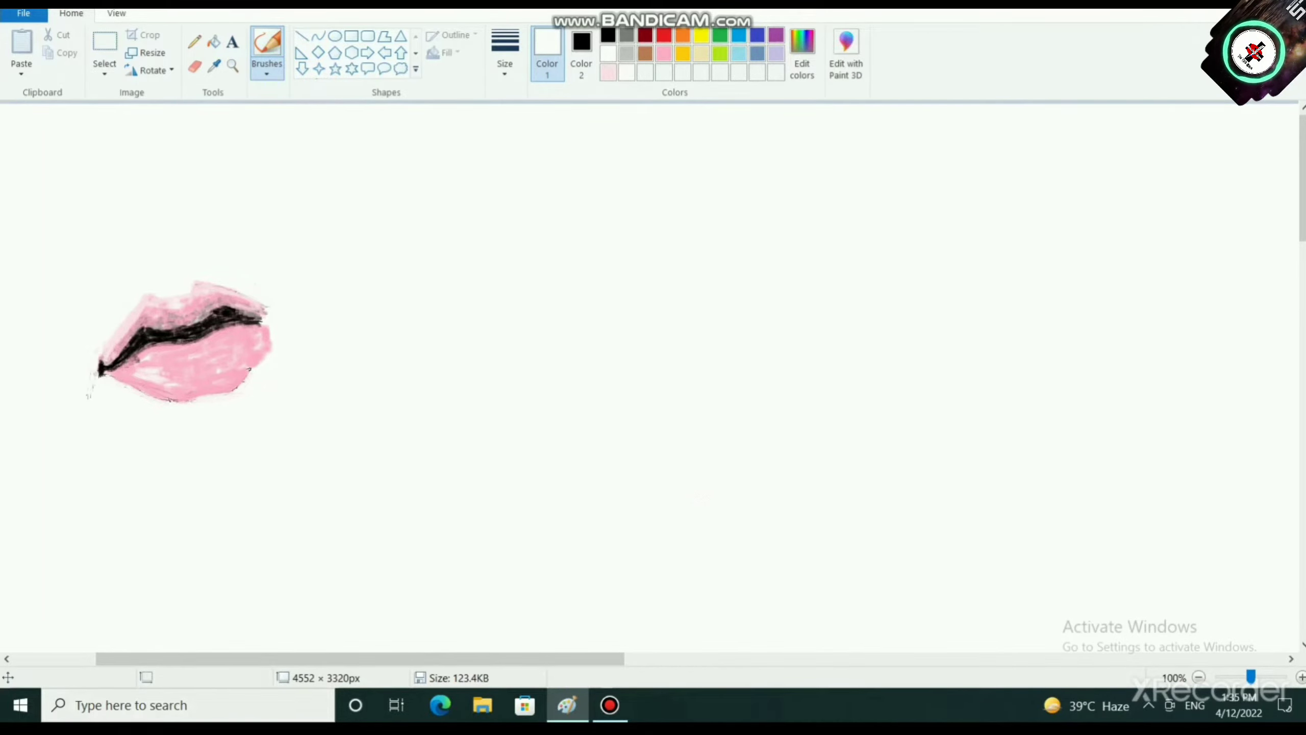
scroll(492, 621, "up", 1)
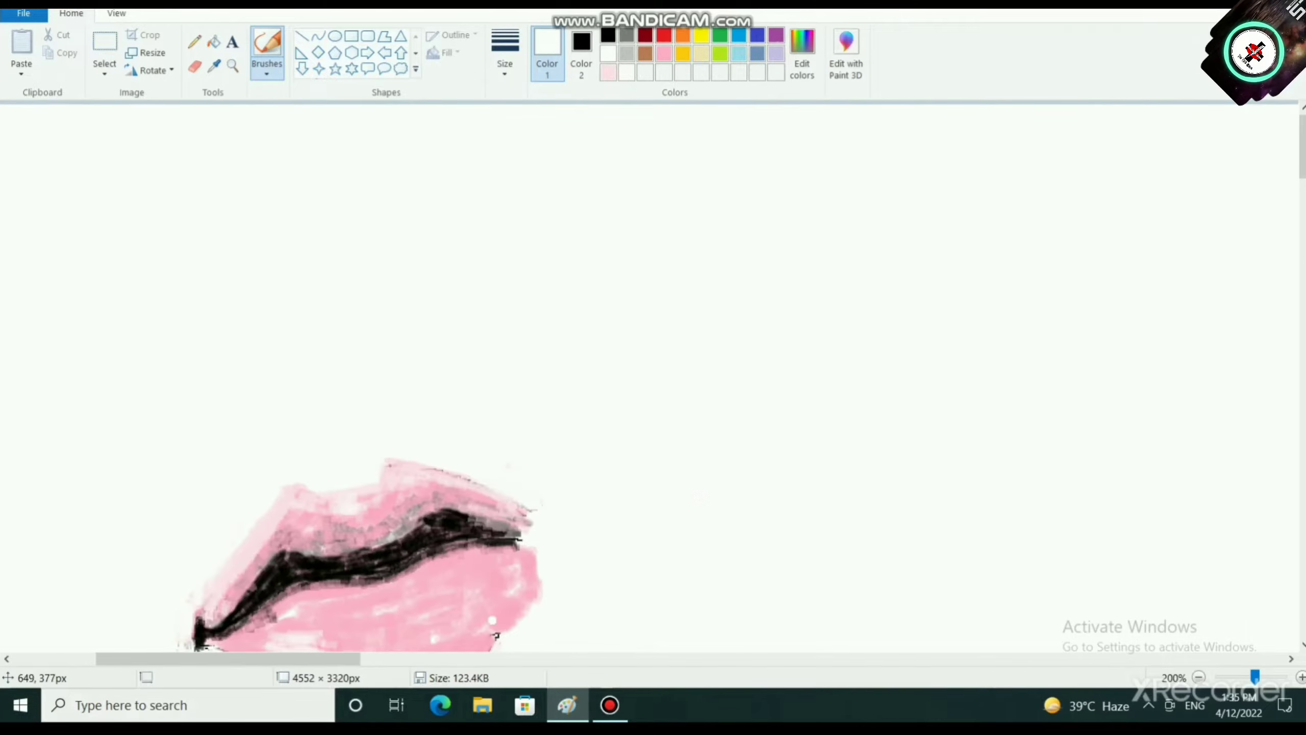
scroll(496, 622, "down", 2)
scroll(464, 613, "up", 1)
scroll(442, 613, "down", 4)
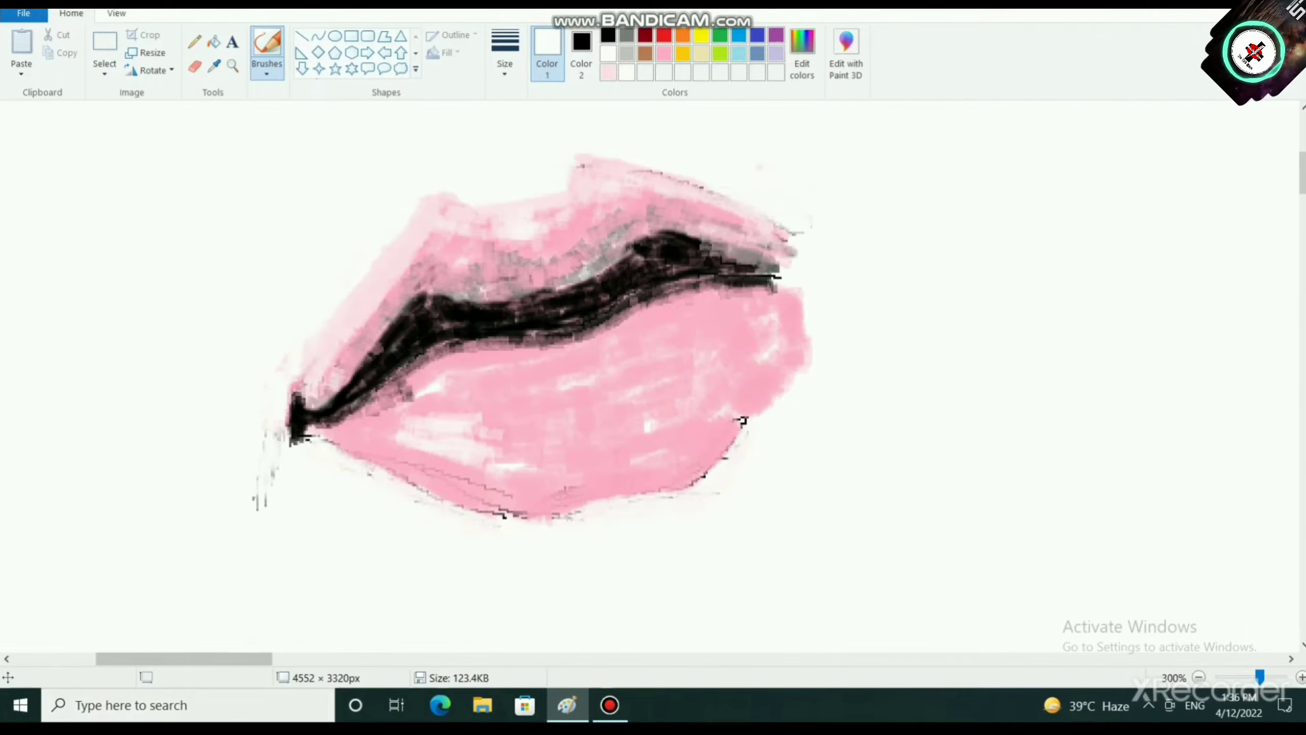
left_click(664, 54)
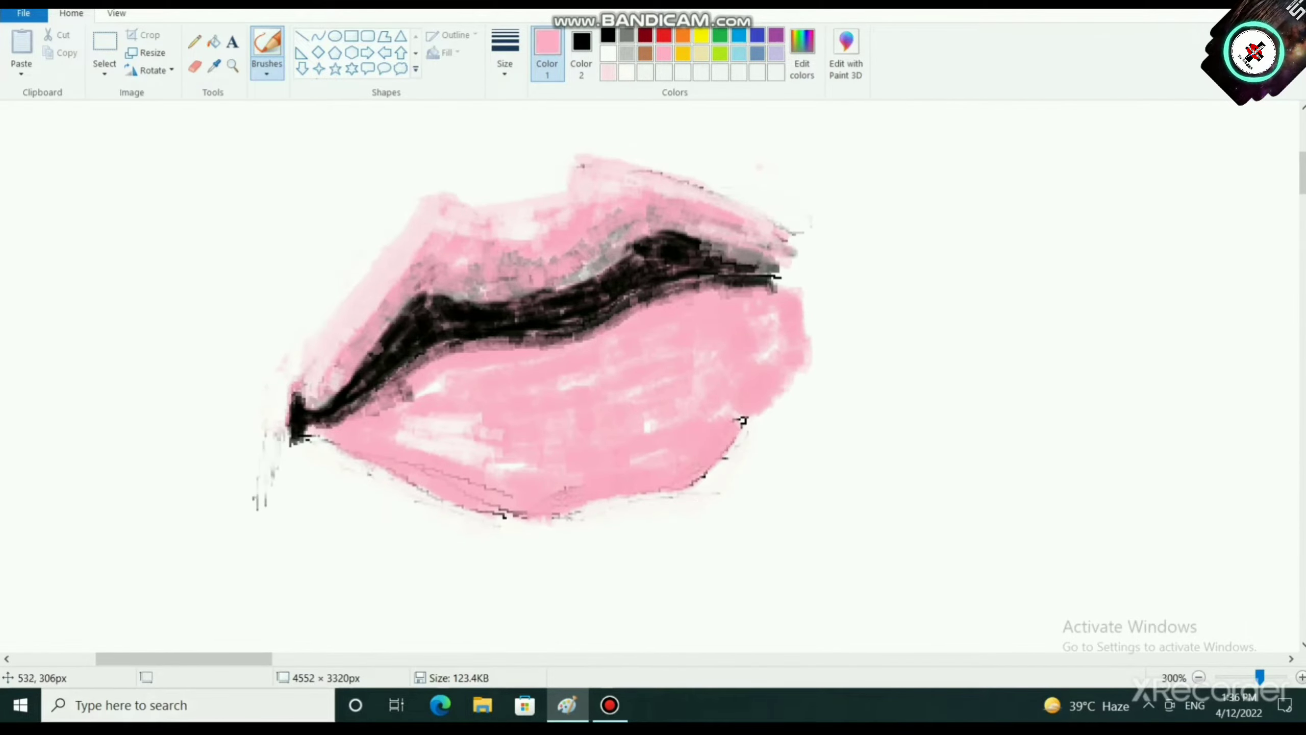
left_click(802, 57)
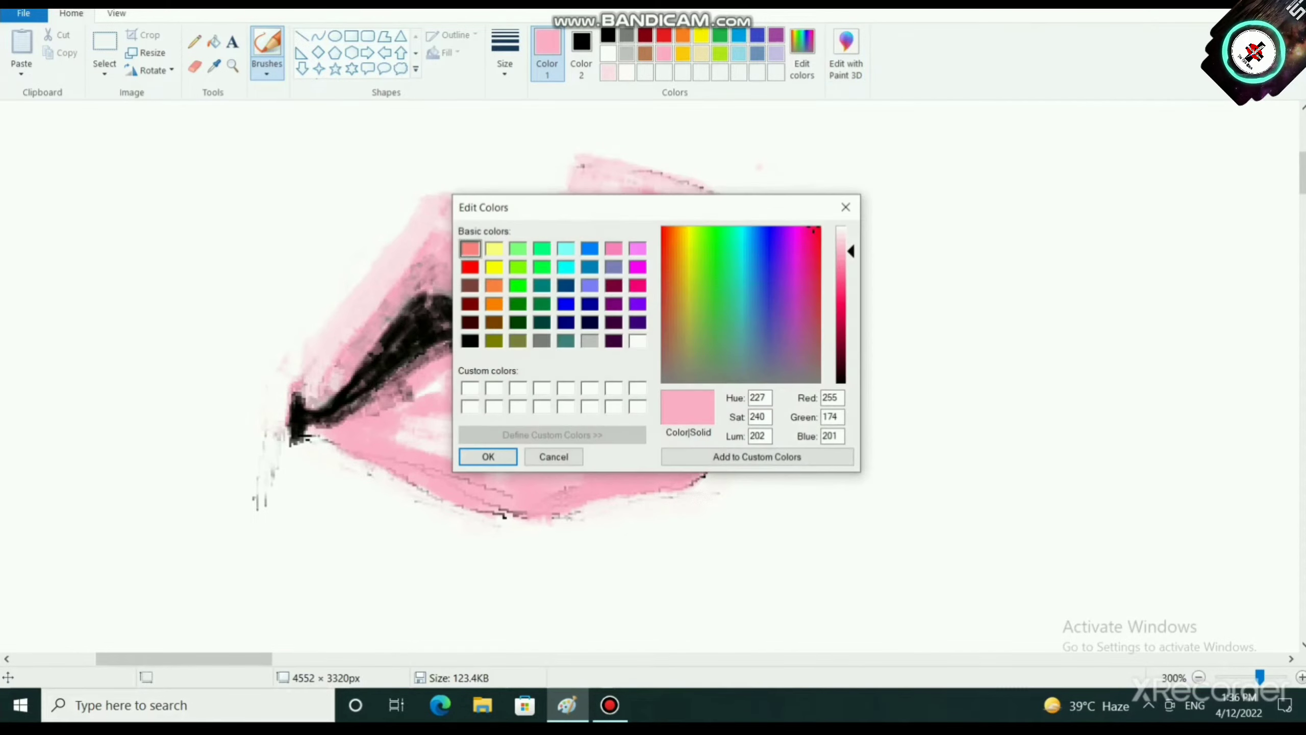
left_click(845, 270)
left_click(486, 457)
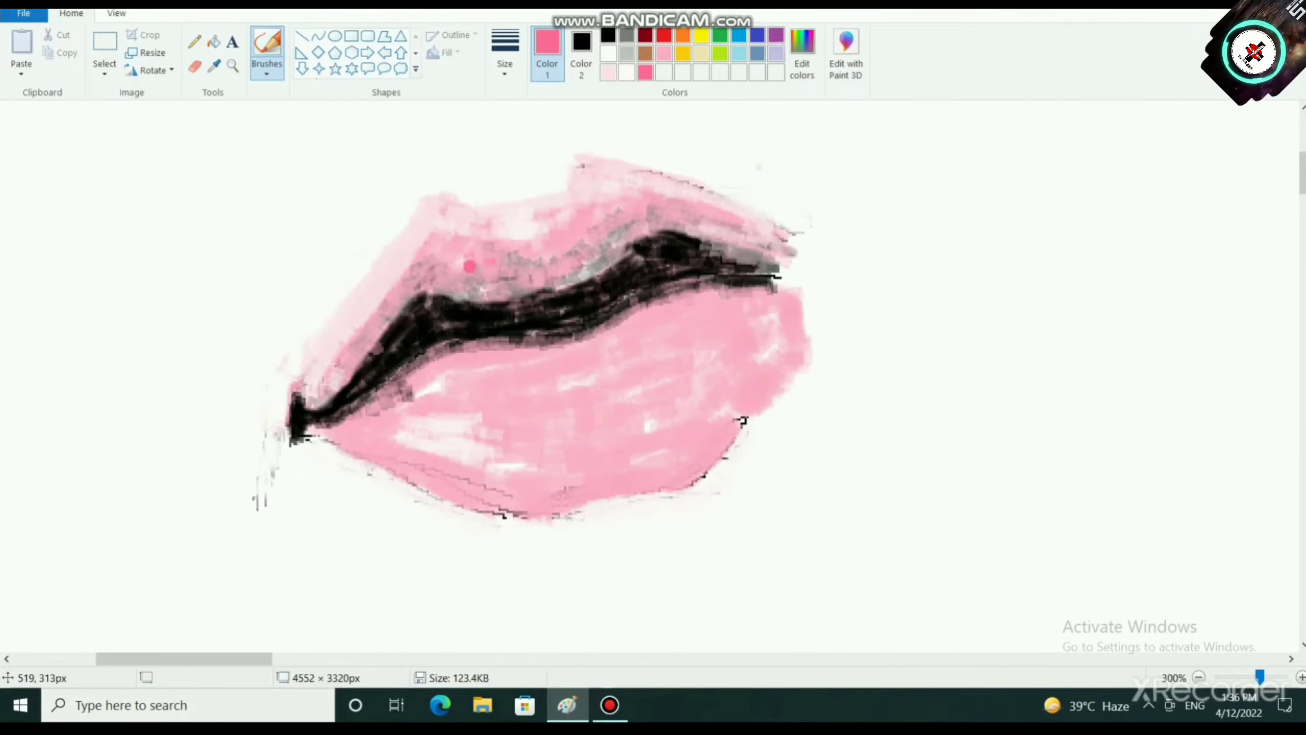
mouse_move(465, 264)
left_mouse_down()
mouse_move(450, 270)
mouse_move(440, 248)
mouse_move(474, 246)
mouse_move(465, 263)
mouse_move(550, 251)
mouse_move(579, 213)
mouse_move(586, 229)
mouse_move(609, 219)
mouse_move(628, 197)
mouse_move(611, 201)
mouse_move(619, 189)
mouse_move(638, 208)
mouse_move(611, 230)
left_mouse_up()
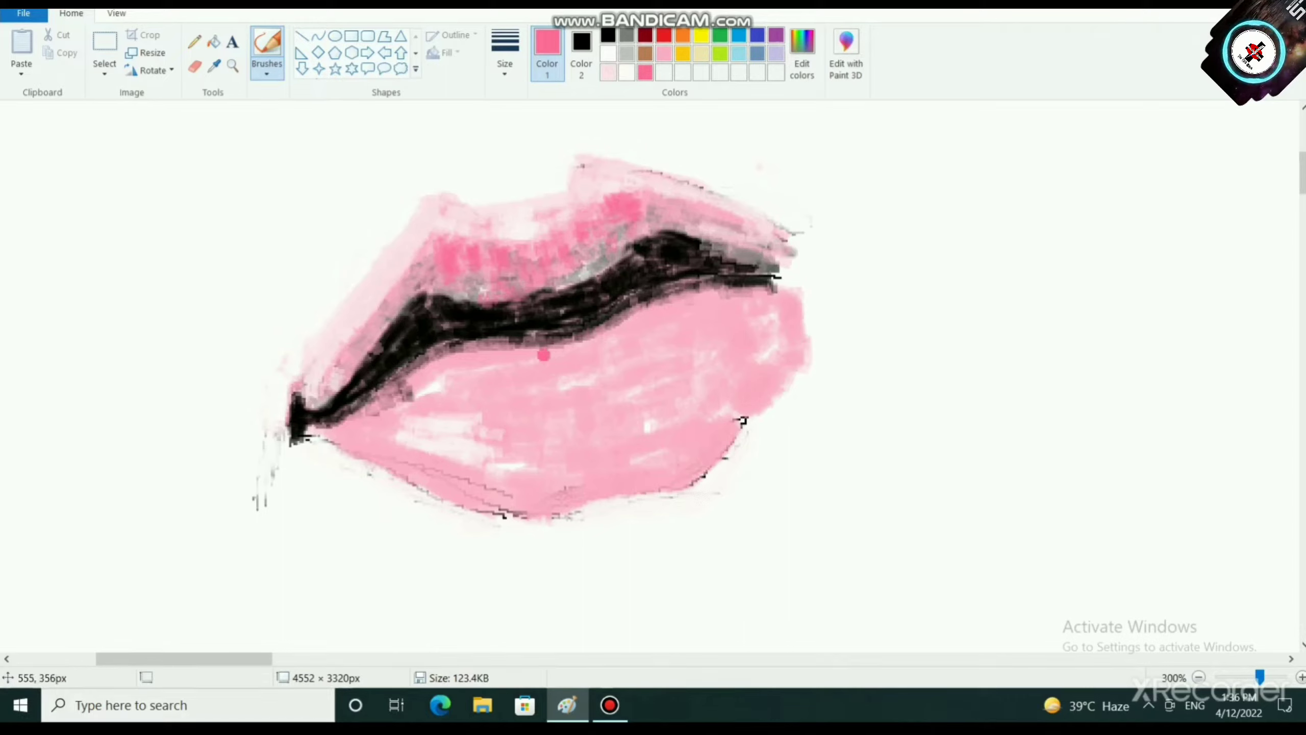
Step: Shade the lower lip with the deeper pink beneath the mouth opening and in a band along its bottom edge
mouse_move(448, 366)
left_mouse_down()
mouse_move(502, 362)
mouse_move(452, 355)
mouse_move(502, 384)
mouse_move(669, 313)
mouse_move(621, 346)
left_mouse_up()
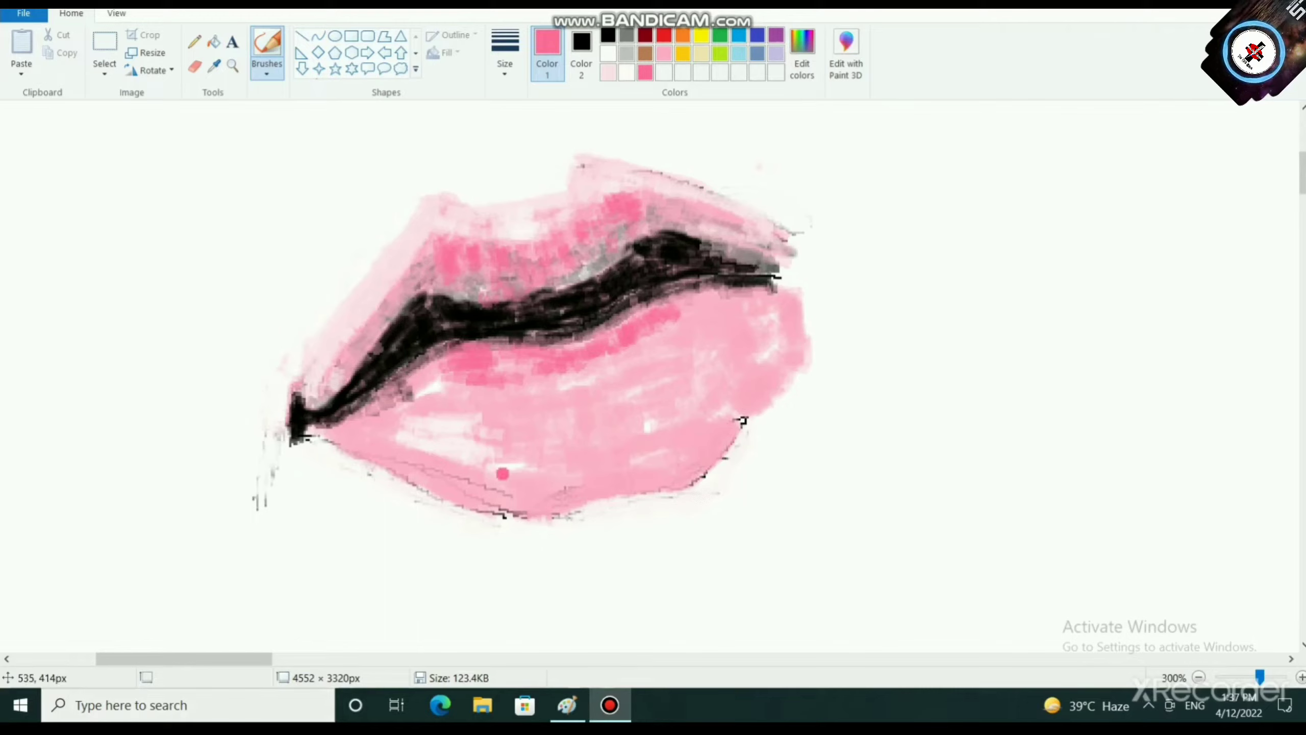
mouse_move(503, 474)
left_mouse_down()
mouse_move(452, 461)
mouse_move(538, 459)
mouse_move(547, 468)
mouse_move(519, 488)
mouse_move(481, 480)
mouse_move(511, 486)
mouse_move(502, 460)
mouse_move(599, 468)
mouse_move(568, 475)
mouse_move(692, 449)
left_mouse_up()
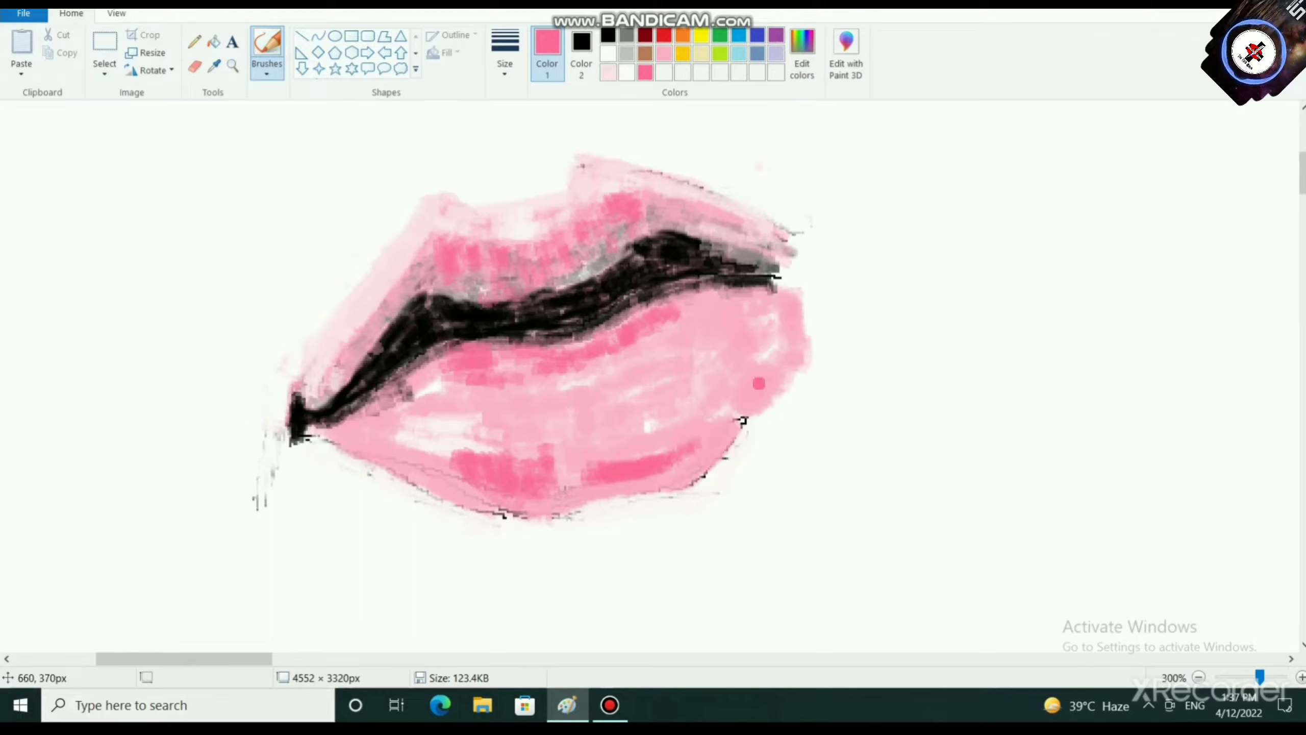
left_click_drag(754, 384, 690, 440)
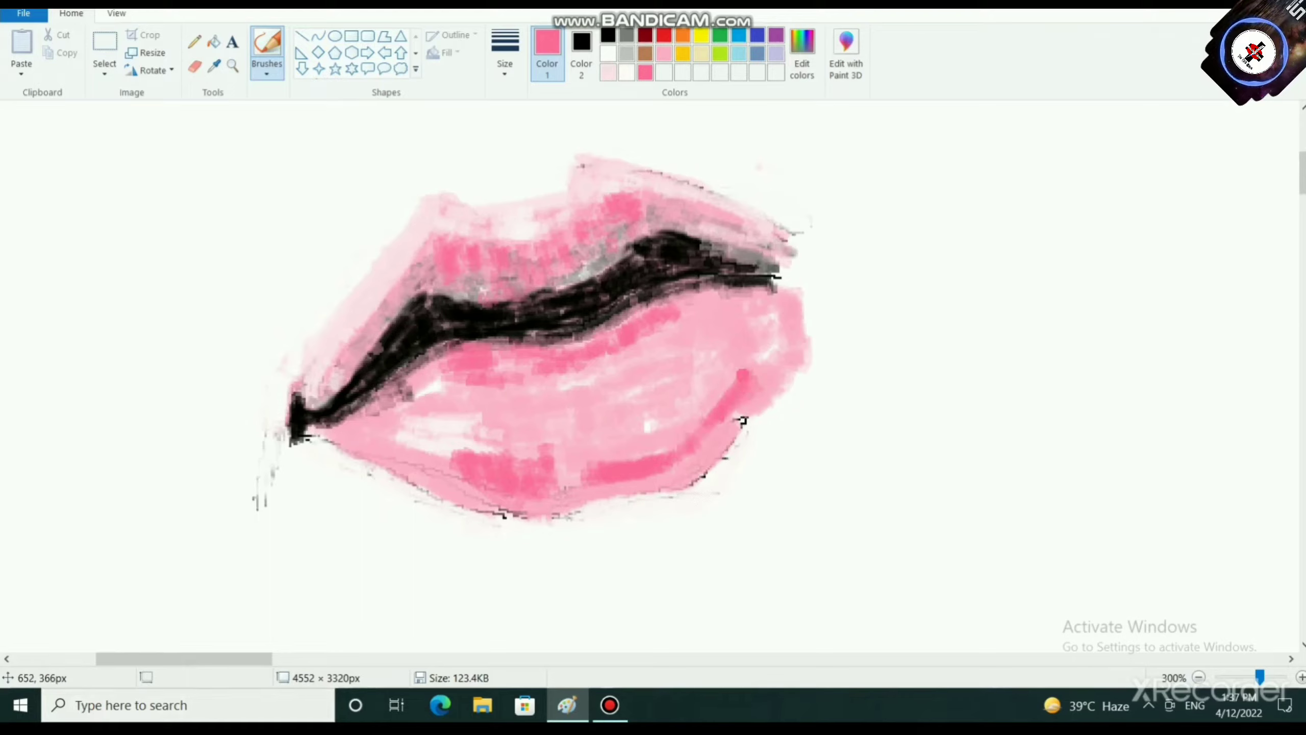
left_click_drag(742, 374, 678, 449)
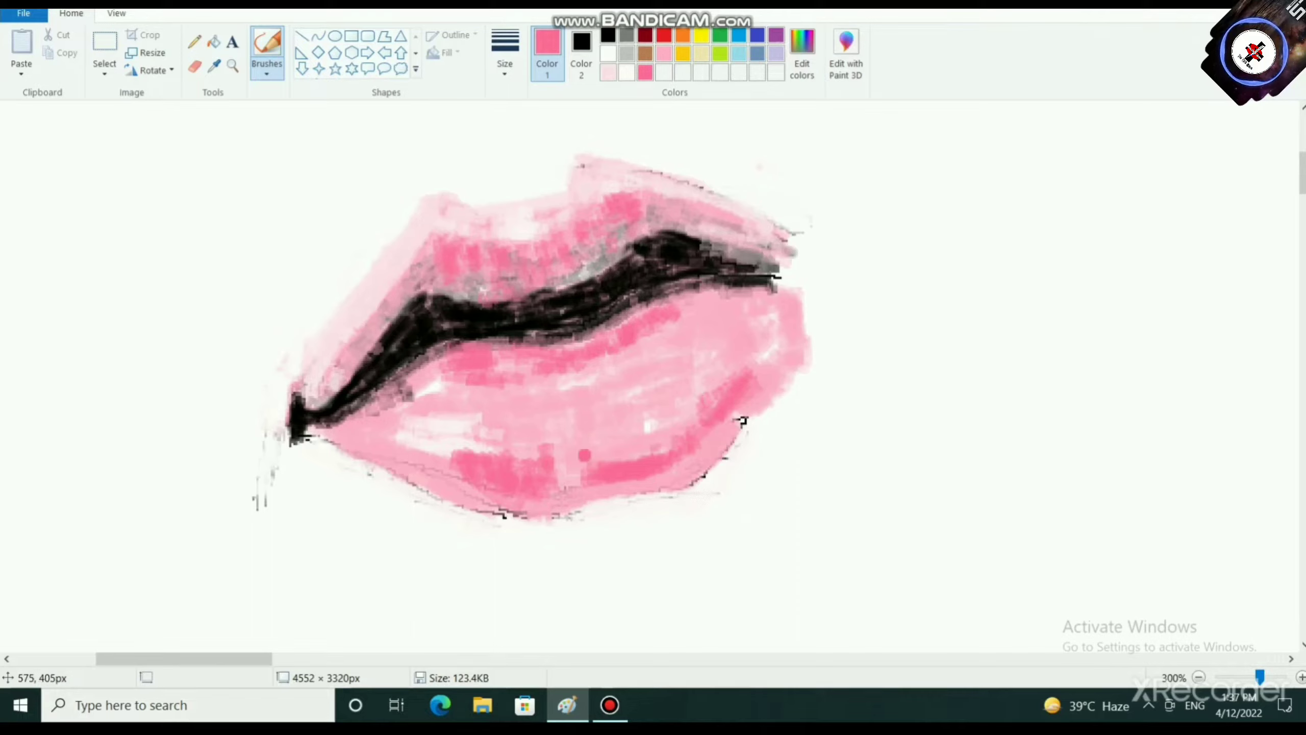
left_click_drag(584, 454, 586, 476)
mouse_move(402, 457)
left_mouse_down()
mouse_move(369, 439)
mouse_move(457, 471)
left_mouse_up()
mouse_move(358, 432)
left_mouse_down()
mouse_move(431, 457)
mouse_move(374, 434)
mouse_move(439, 450)
mouse_move(412, 432)
left_mouse_up()
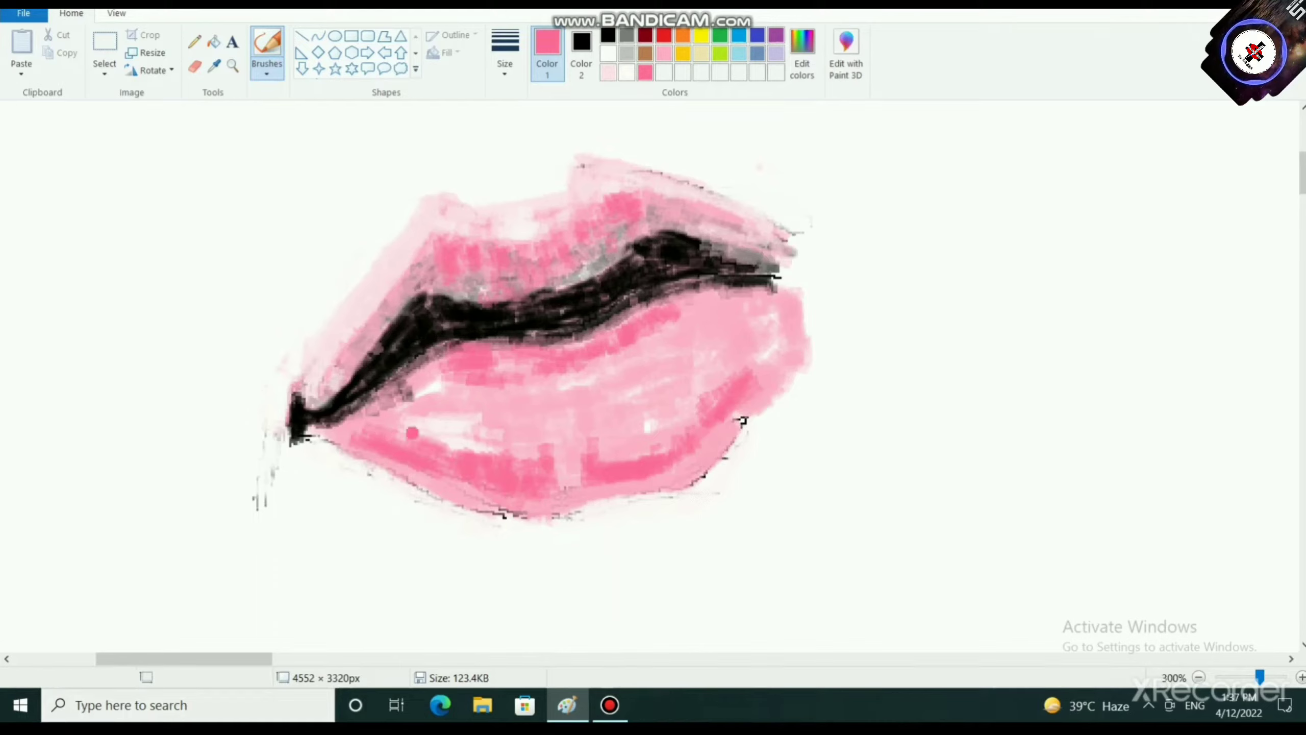
Step: Paint white highlights on the lower lip's left part and trim the tip of the upper lip's right peak
left_click(608, 54)
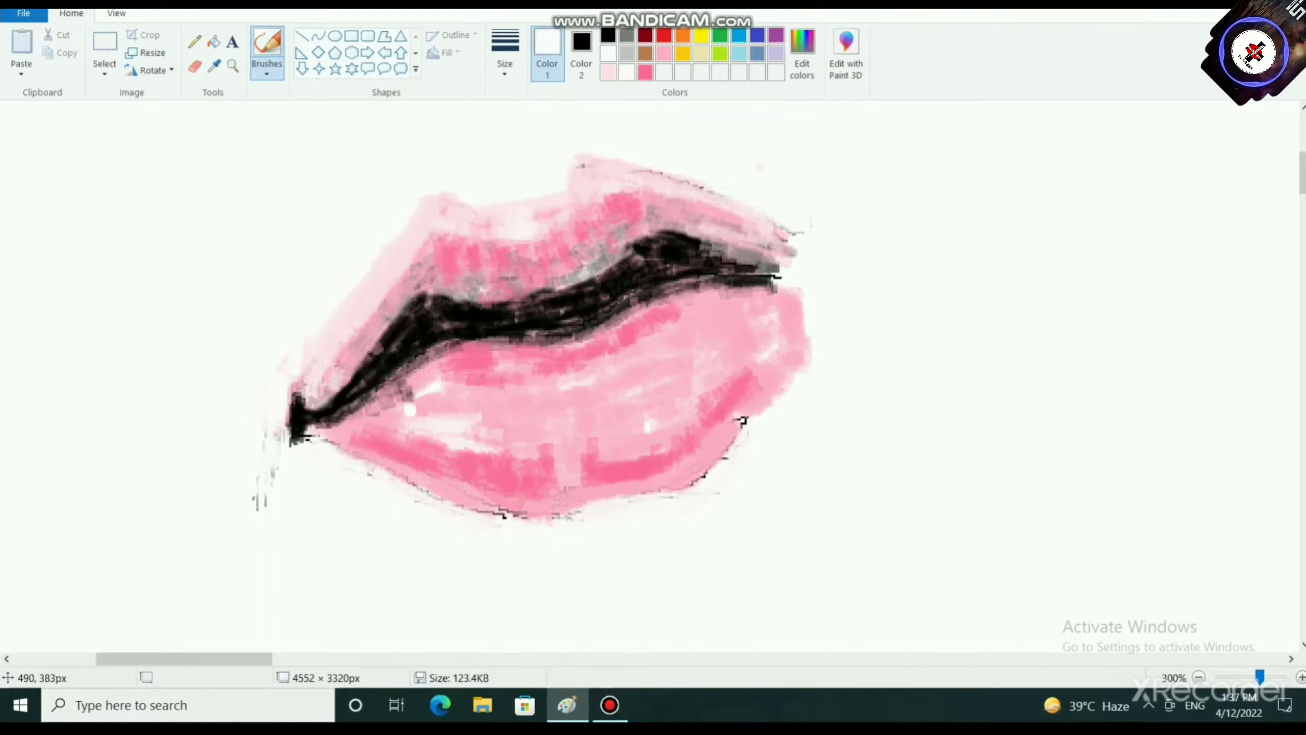
mouse_move(381, 418)
left_mouse_down()
mouse_move(414, 420)
mouse_move(434, 396)
mouse_move(395, 388)
mouse_move(405, 414)
left_mouse_up()
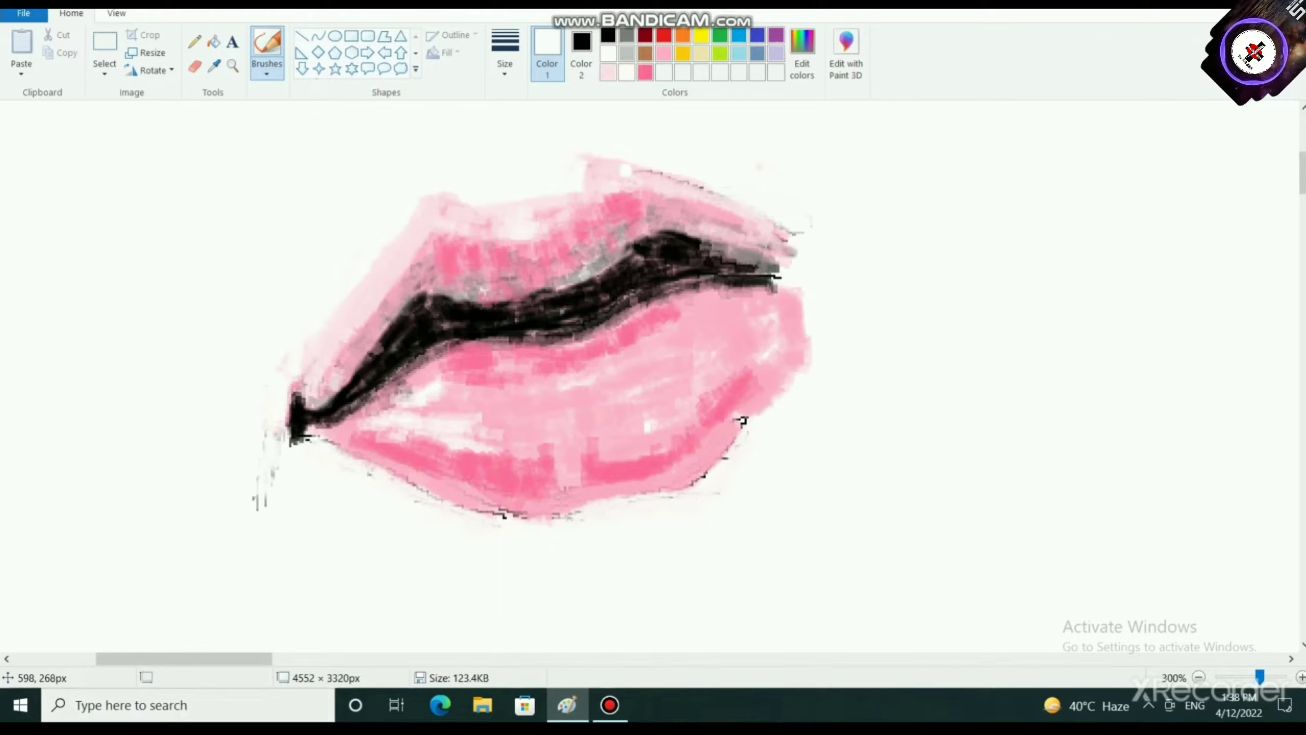
Step: Outline the upper lip's right peak and its sloping top edge with the deeper pink, and switch the colour to pale pink
left_click(645, 72)
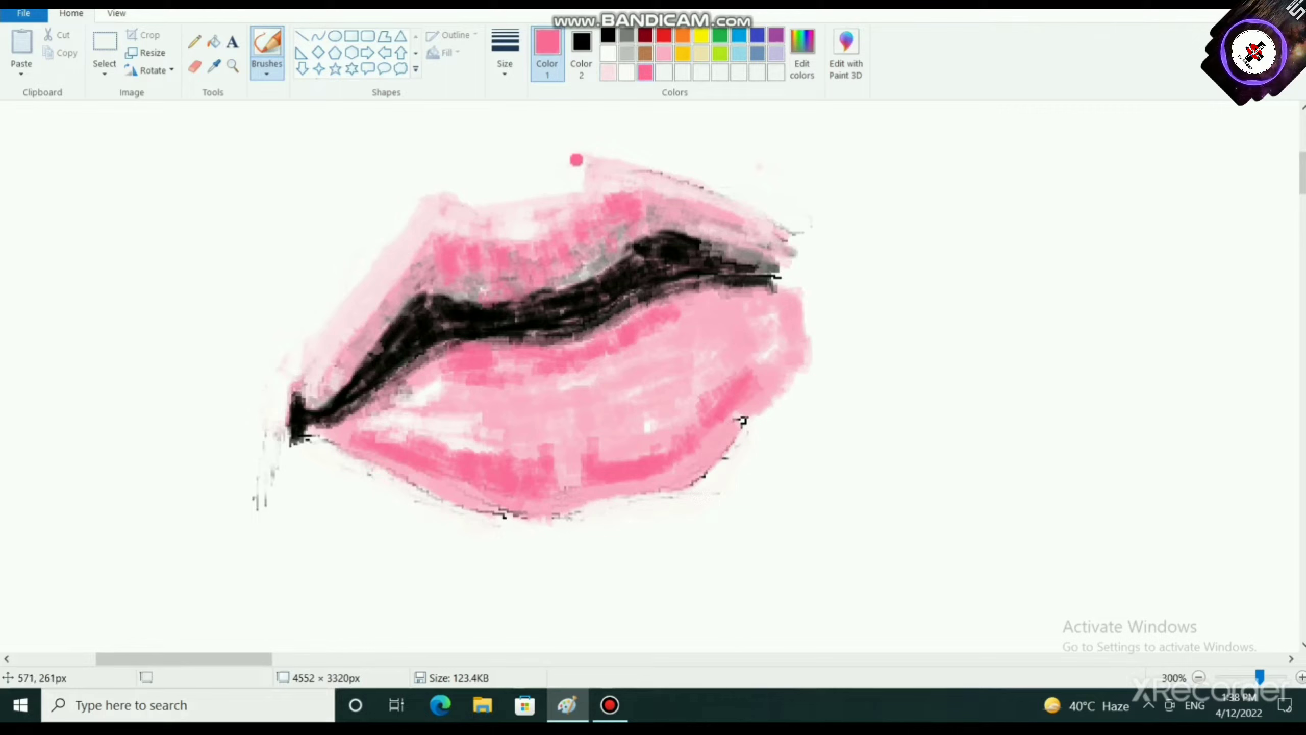
mouse_move(586, 164)
left_mouse_down()
mouse_move(584, 190)
mouse_move(610, 163)
mouse_move(582, 157)
mouse_move(658, 161)
mouse_move(773, 211)
left_mouse_up()
left_click(607, 73)
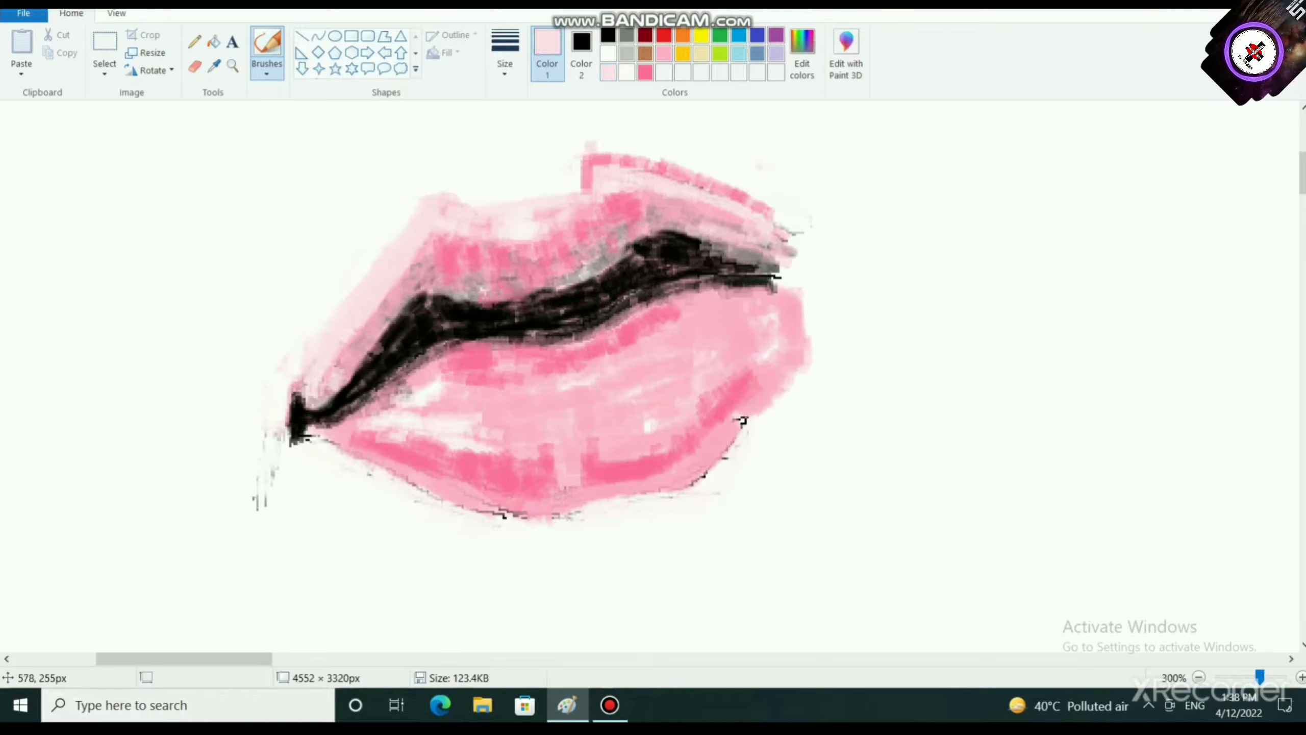
Step: Soften the upper lip's right peak with pale pink and work deeper pink along the upper lip's lower edge above the mouth opening
mouse_move(590, 148)
left_mouse_down()
mouse_move(588, 188)
mouse_move(612, 161)
mouse_move(703, 179)
left_mouse_up()
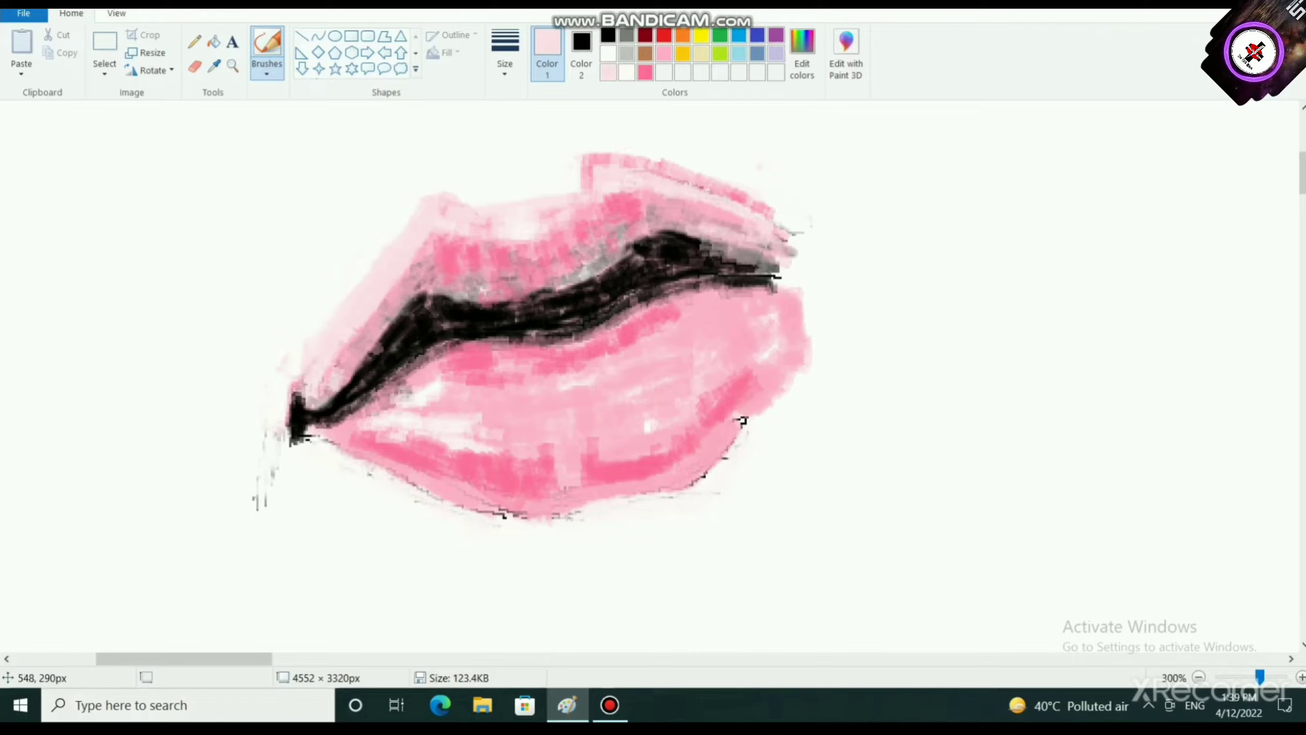
left_click(644, 72)
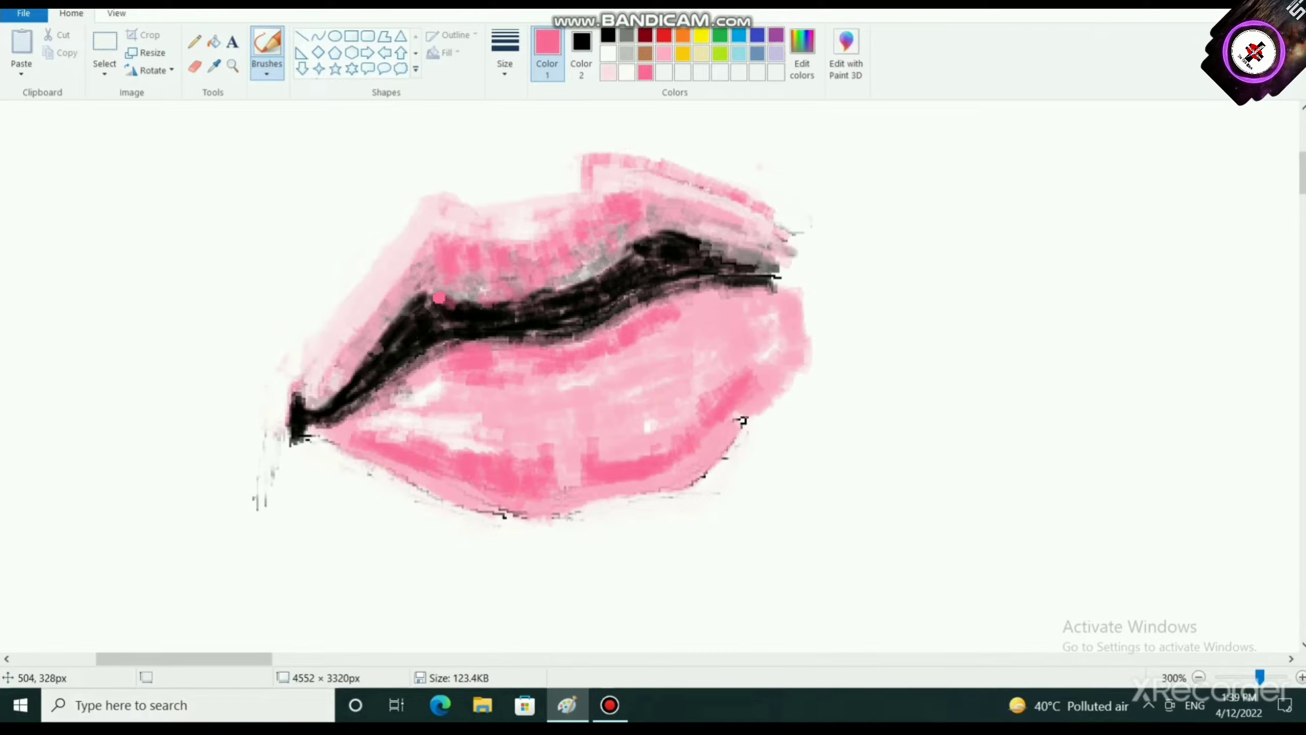
mouse_move(441, 306)
left_mouse_down()
mouse_move(493, 311)
mouse_move(477, 310)
left_mouse_up()
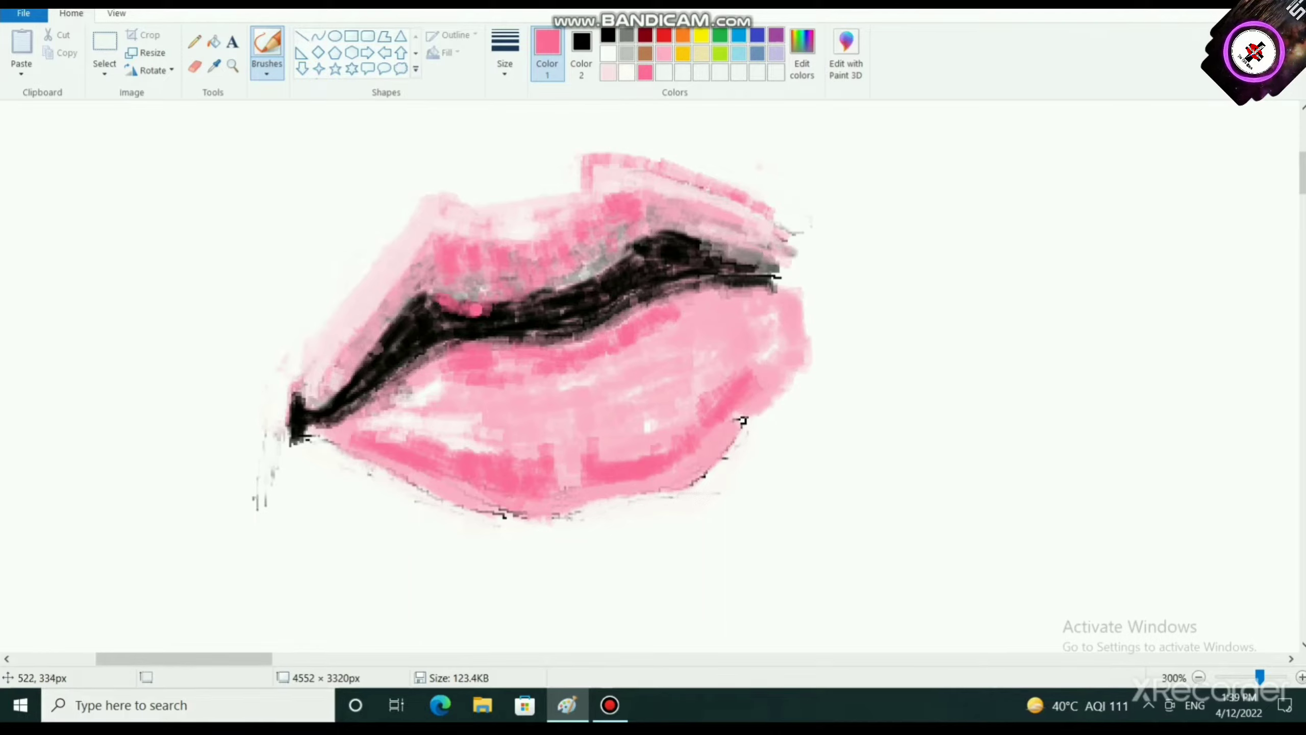
left_click_drag(502, 308, 552, 307)
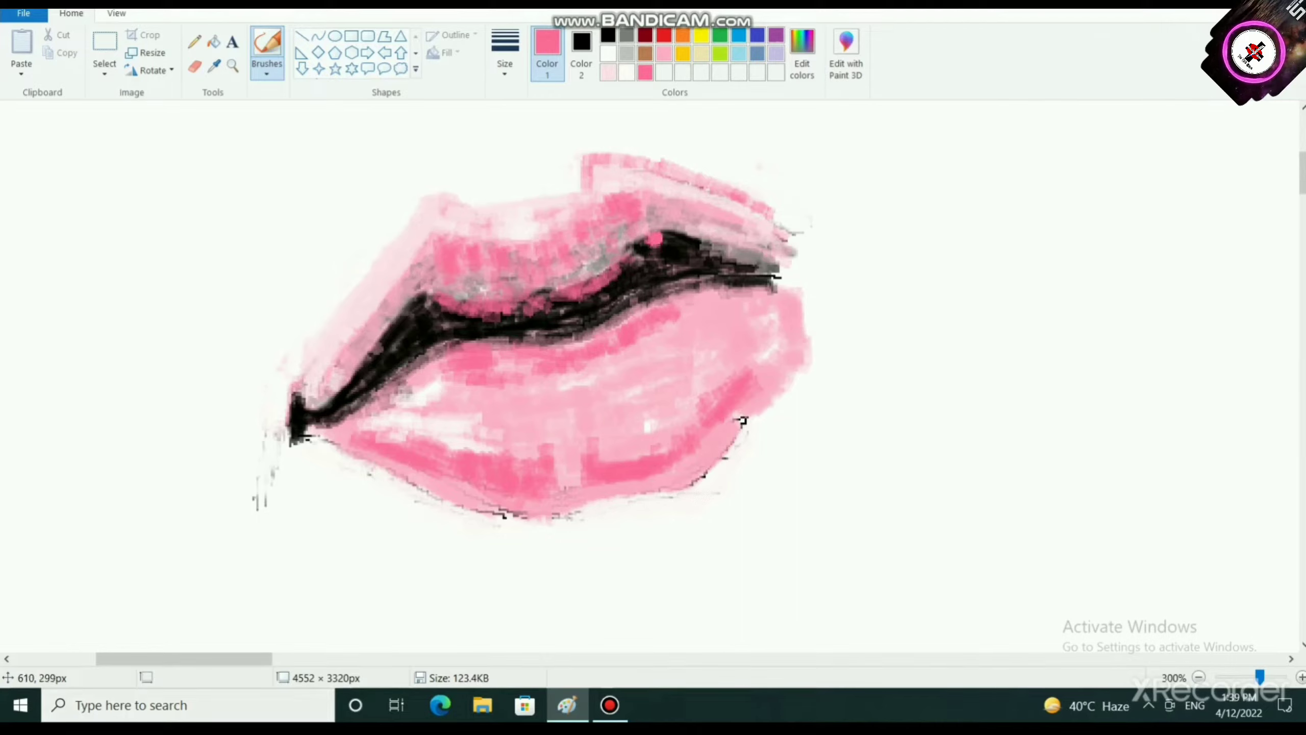
mouse_move(647, 252)
left_mouse_down()
mouse_move(623, 274)
mouse_move(636, 240)
mouse_move(641, 254)
mouse_move(683, 245)
mouse_move(676, 230)
mouse_move(653, 260)
mouse_move(687, 236)
mouse_move(732, 250)
mouse_move(699, 233)
mouse_move(726, 239)
left_mouse_up()
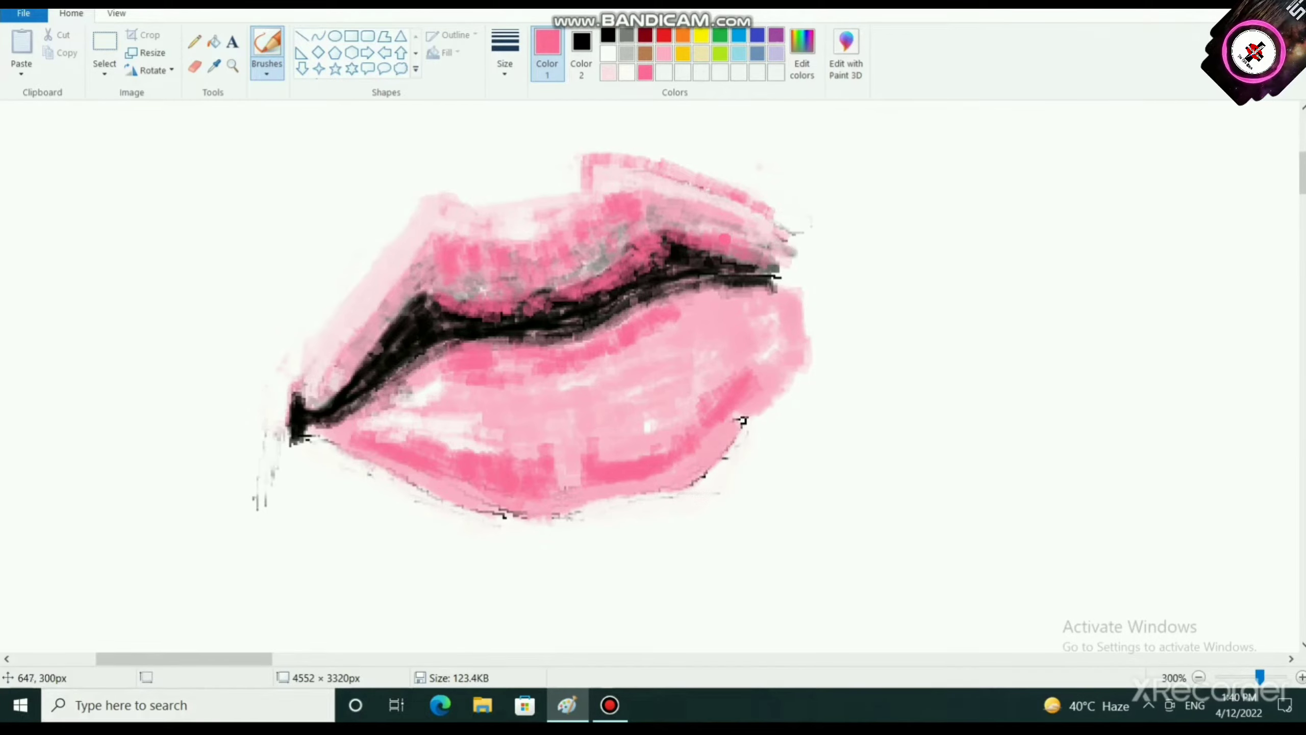
Step: Blend light pink along the upper lip's left slope beside the black mouth line
left_click(608, 73)
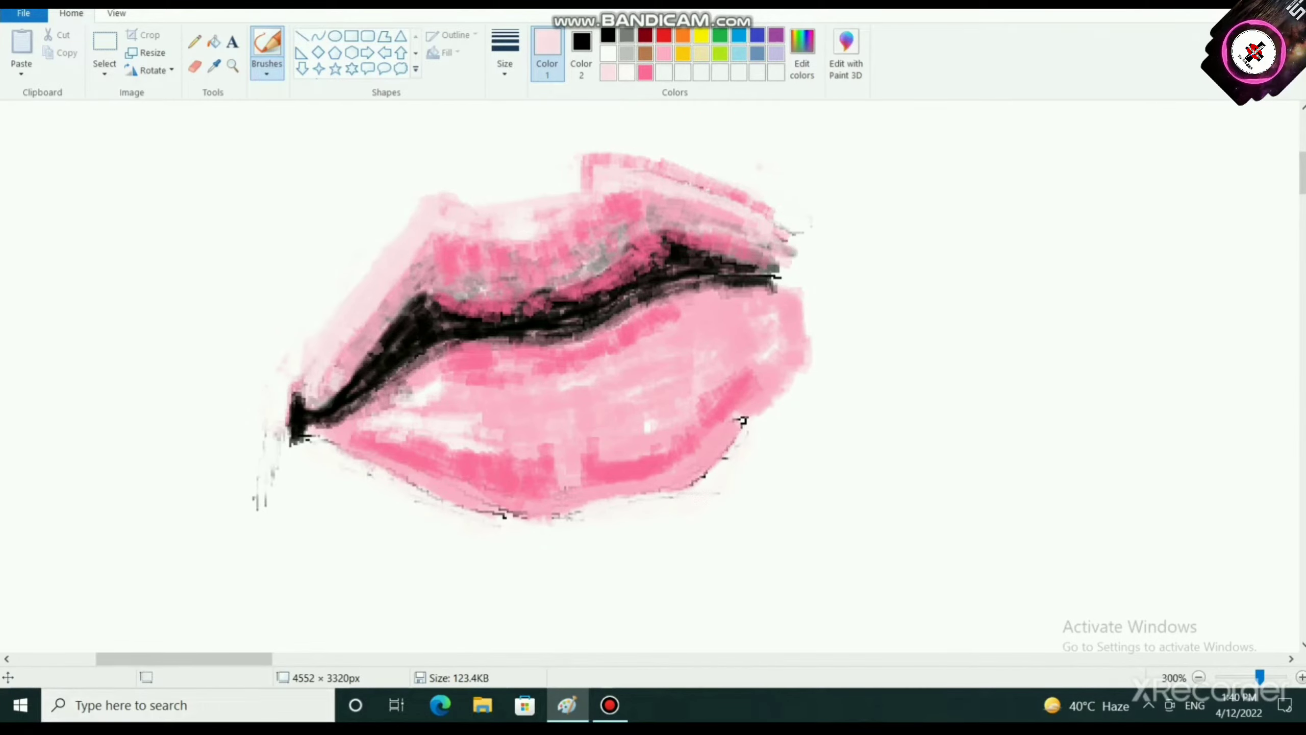
left_click(645, 73)
left_click(663, 54)
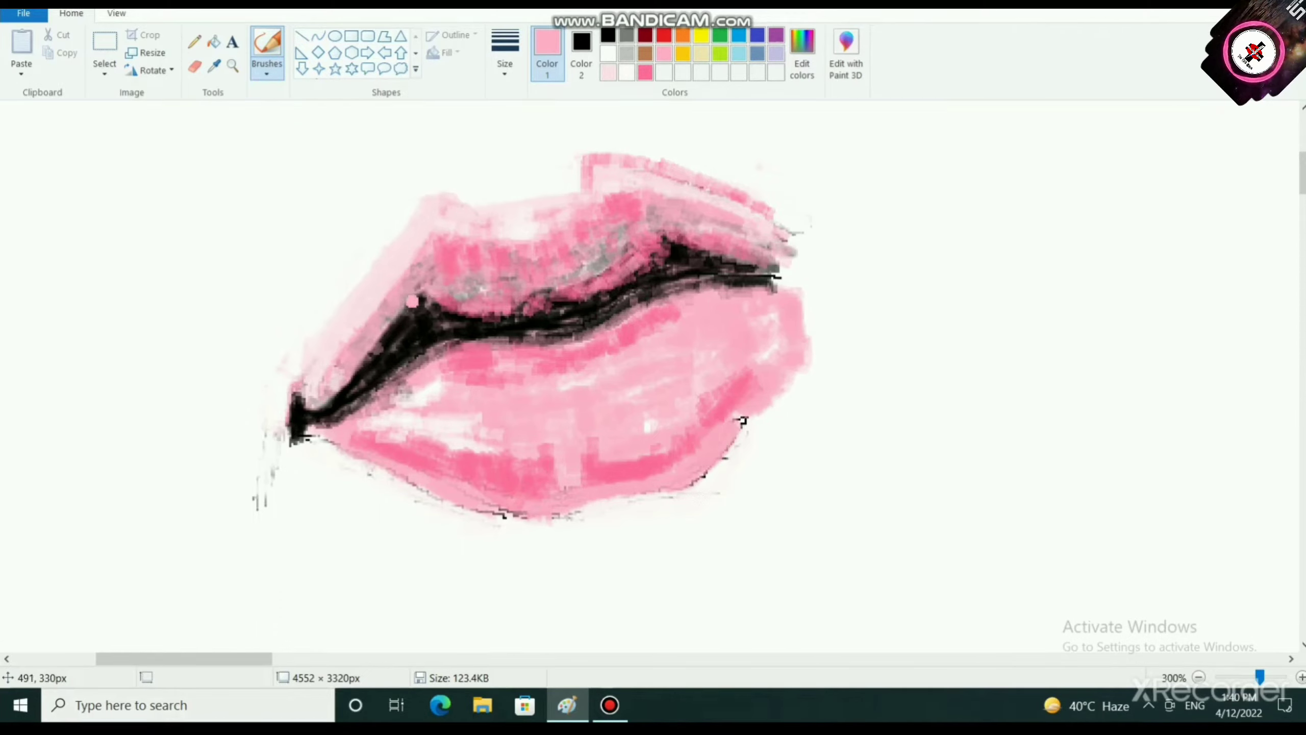
mouse_move(396, 314)
left_mouse_down()
mouse_move(332, 399)
mouse_move(361, 385)
mouse_move(320, 401)
left_mouse_up()
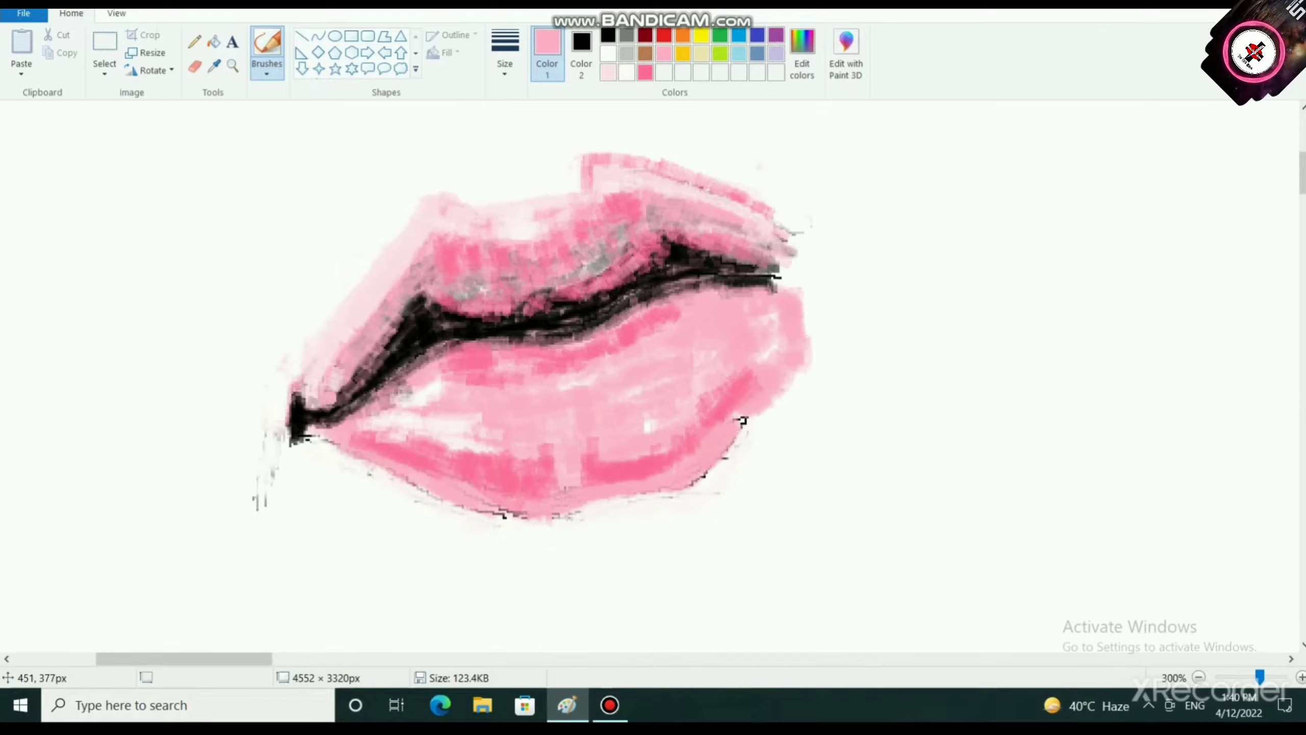
mouse_move(367, 363)
left_mouse_down()
mouse_move(388, 330)
mouse_move(356, 402)
left_mouse_up()
Step: Lighten the lower lip's upper-left part with pale pink and line the upper lip's left outer edge with light pink
left_click(608, 36)
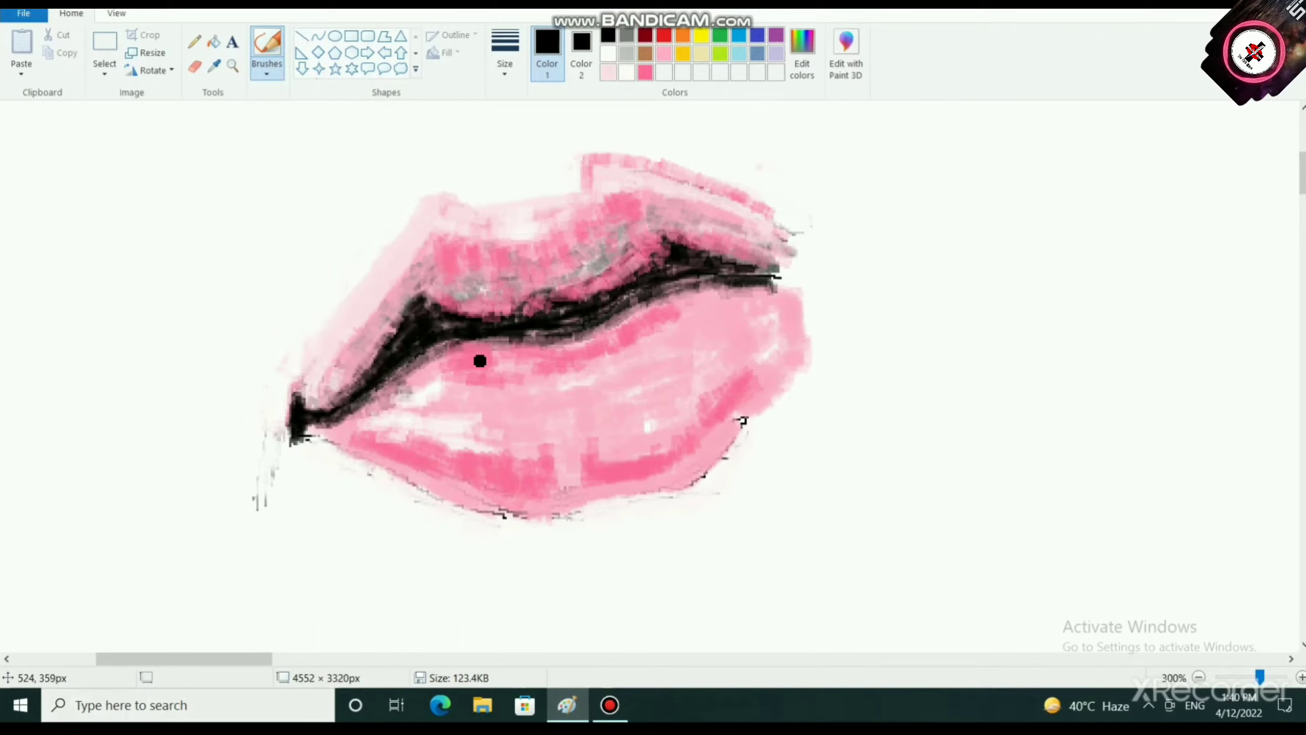
left_click(607, 71)
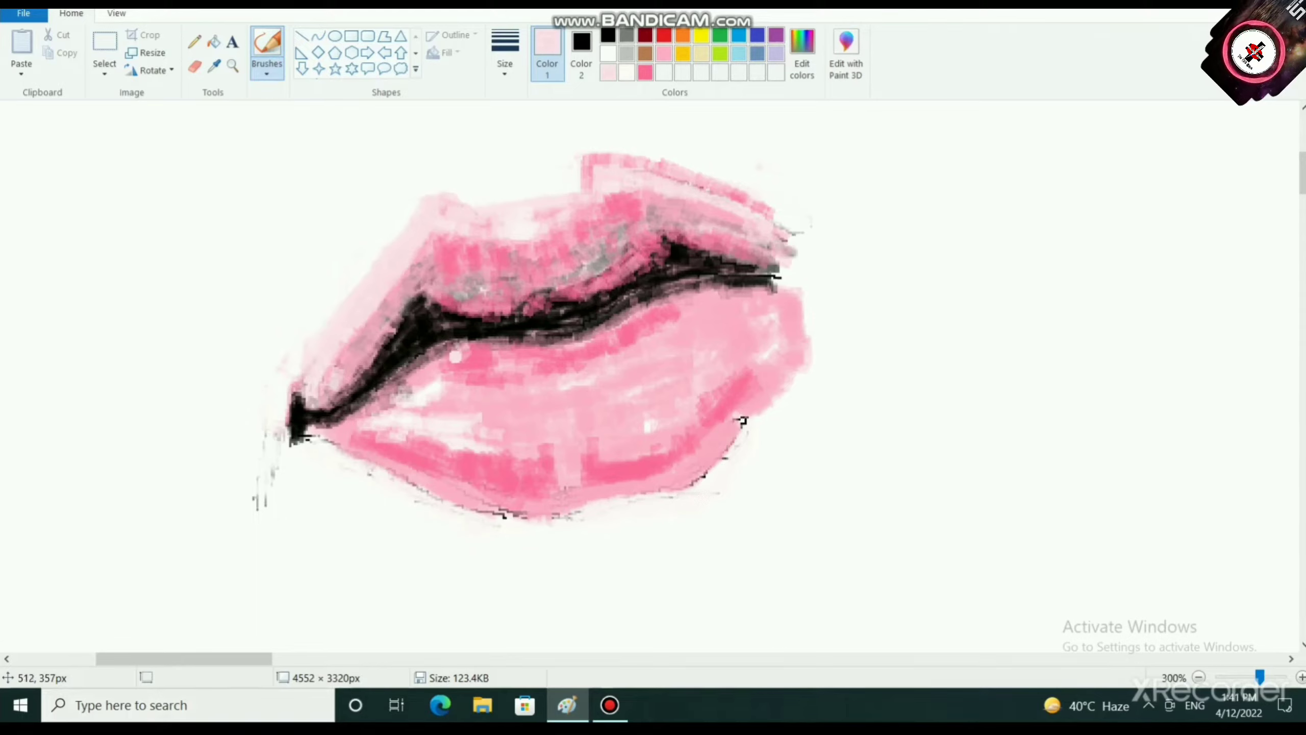
mouse_move(433, 355)
left_mouse_down()
mouse_move(455, 342)
mouse_move(468, 343)
mouse_move(457, 363)
mouse_move(486, 358)
mouse_move(463, 376)
mouse_move(494, 383)
mouse_move(478, 406)
mouse_move(445, 383)
mouse_move(459, 368)
mouse_move(513, 376)
left_mouse_up()
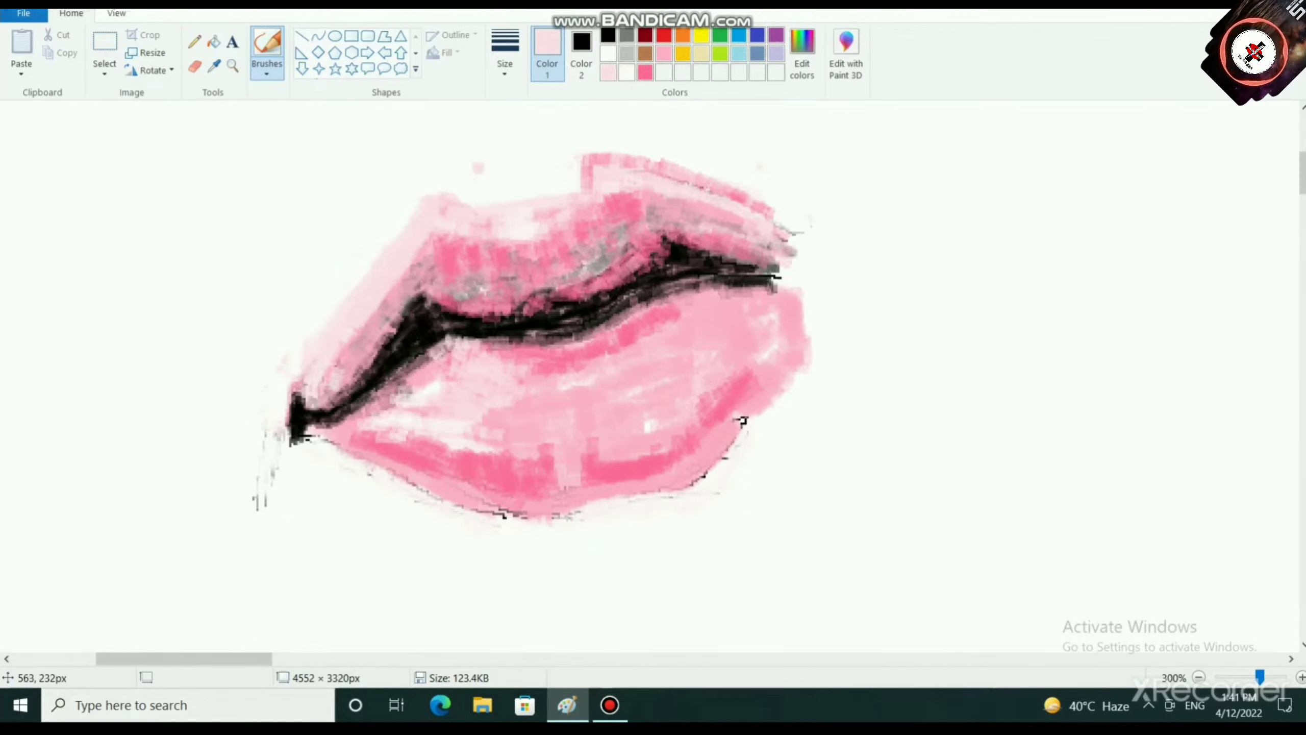
left_click(663, 53)
left_click_drag(435, 204, 379, 290)
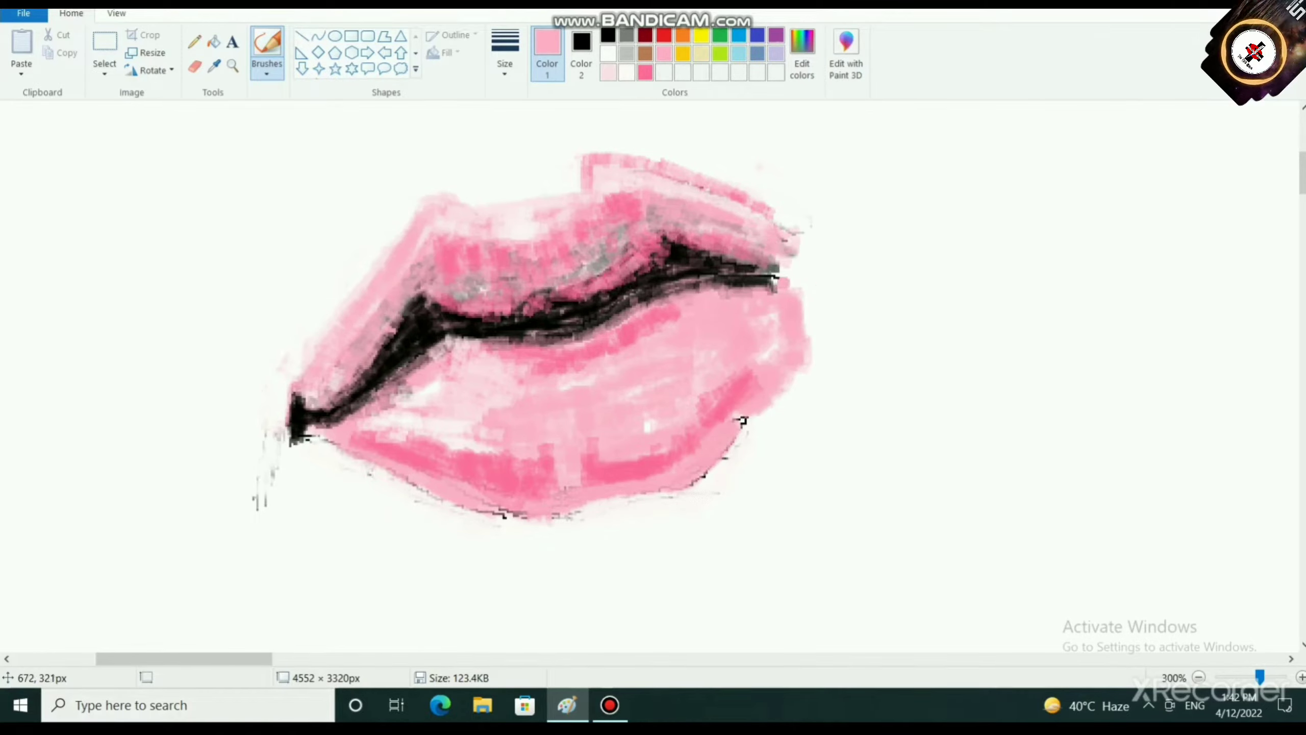
Step: Extend the mouth line in black to the right corner and round off the upper lip's right end with deeper pink
left_click(608, 37)
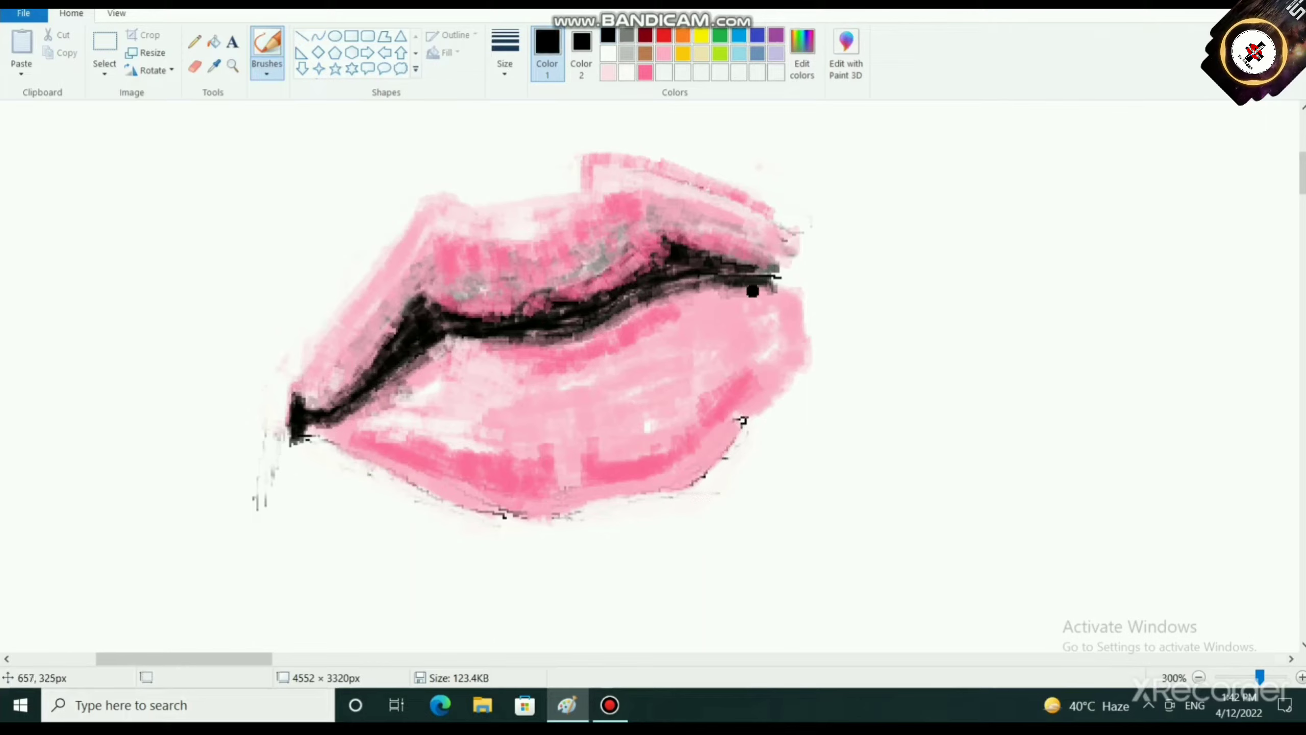
mouse_move(780, 283)
left_mouse_down()
mouse_move(734, 269)
mouse_move(794, 271)
mouse_move(789, 282)
left_mouse_up()
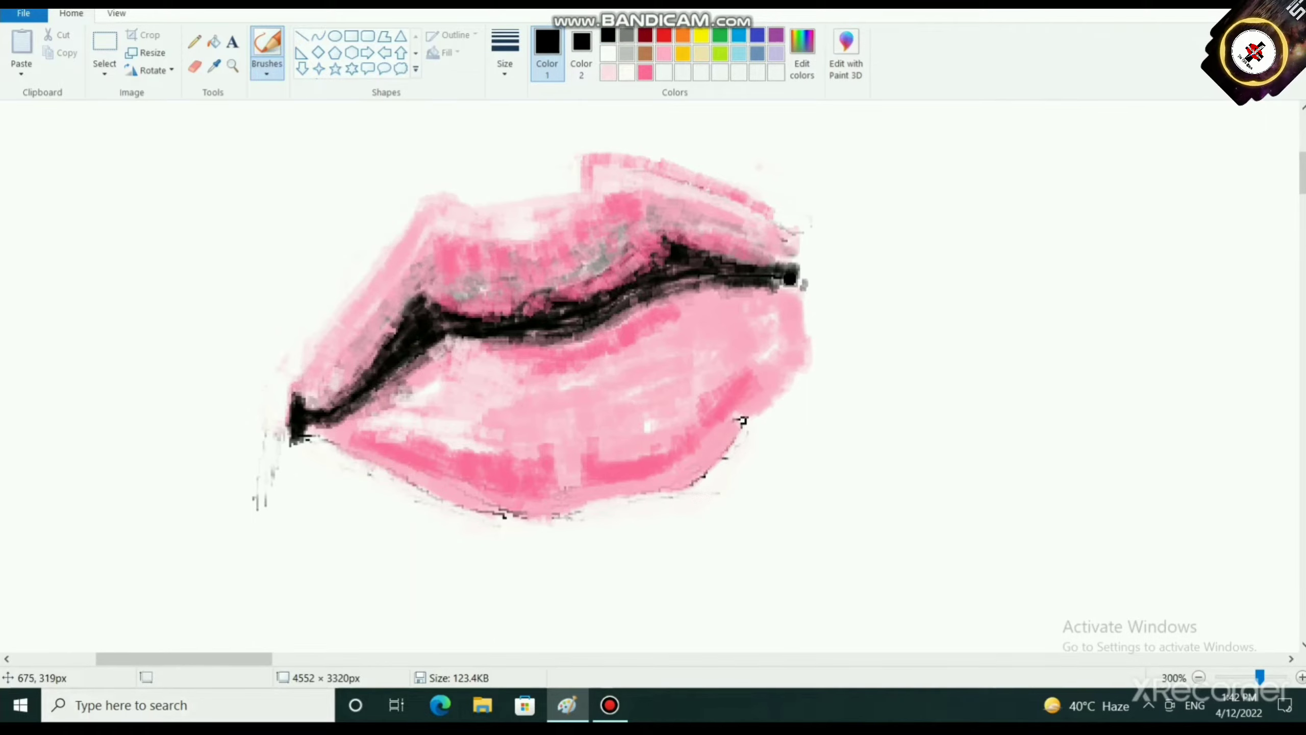
left_click(645, 72)
left_click_drag(768, 213, 797, 247)
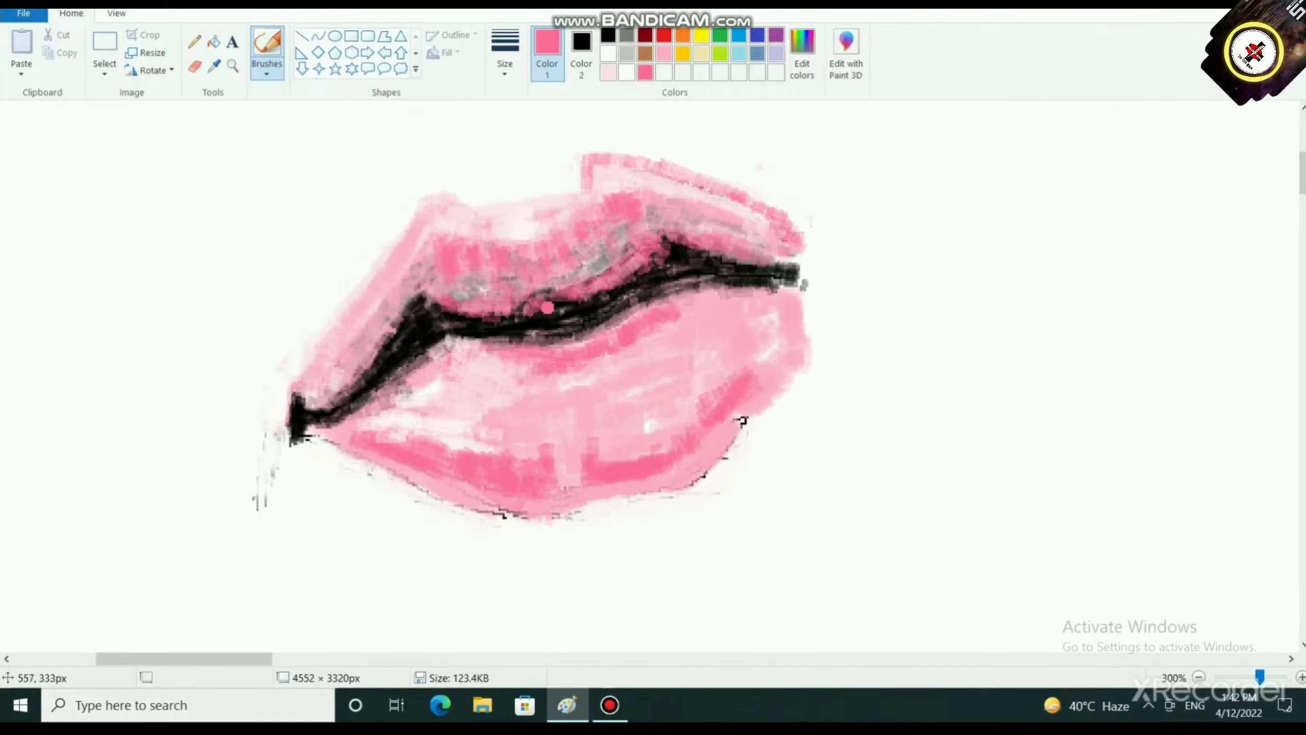
Step: Dab light pink over the centre of the upper lip just above the mouth line
left_click(608, 72)
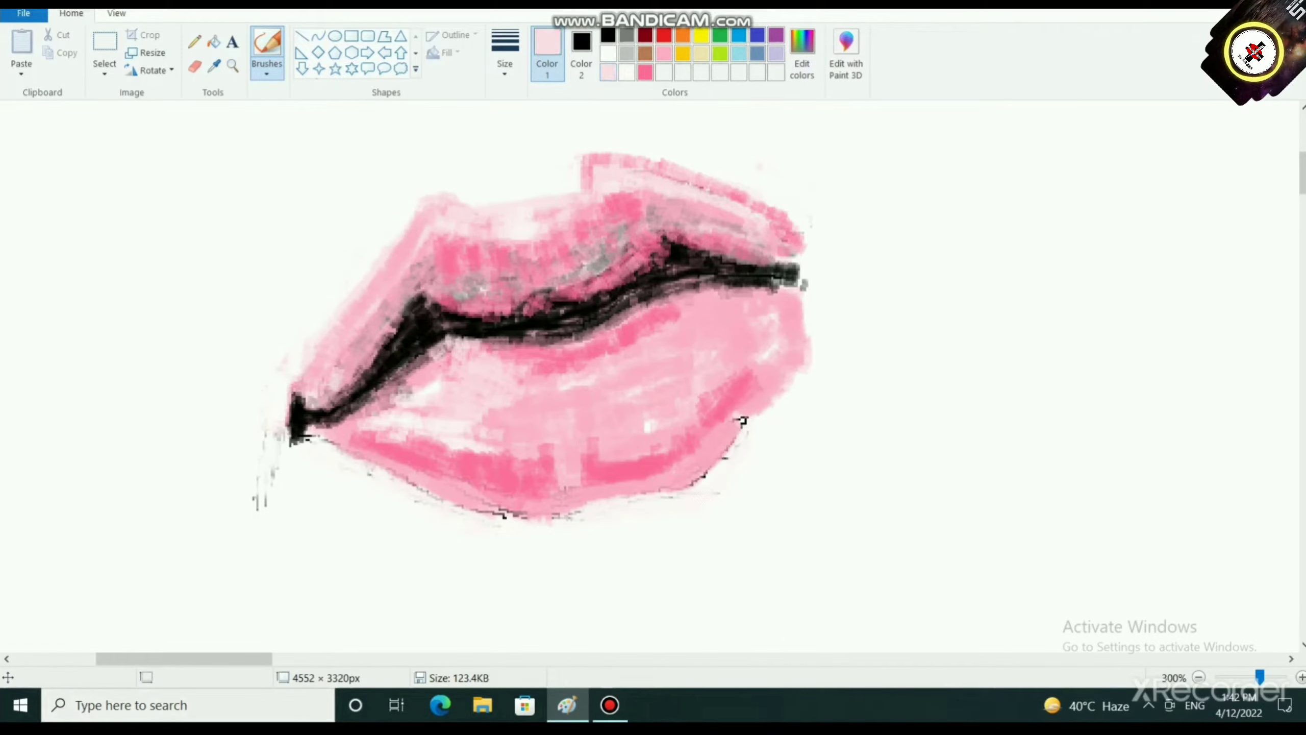
left_click(664, 53)
left_click_drag(528, 294, 518, 304)
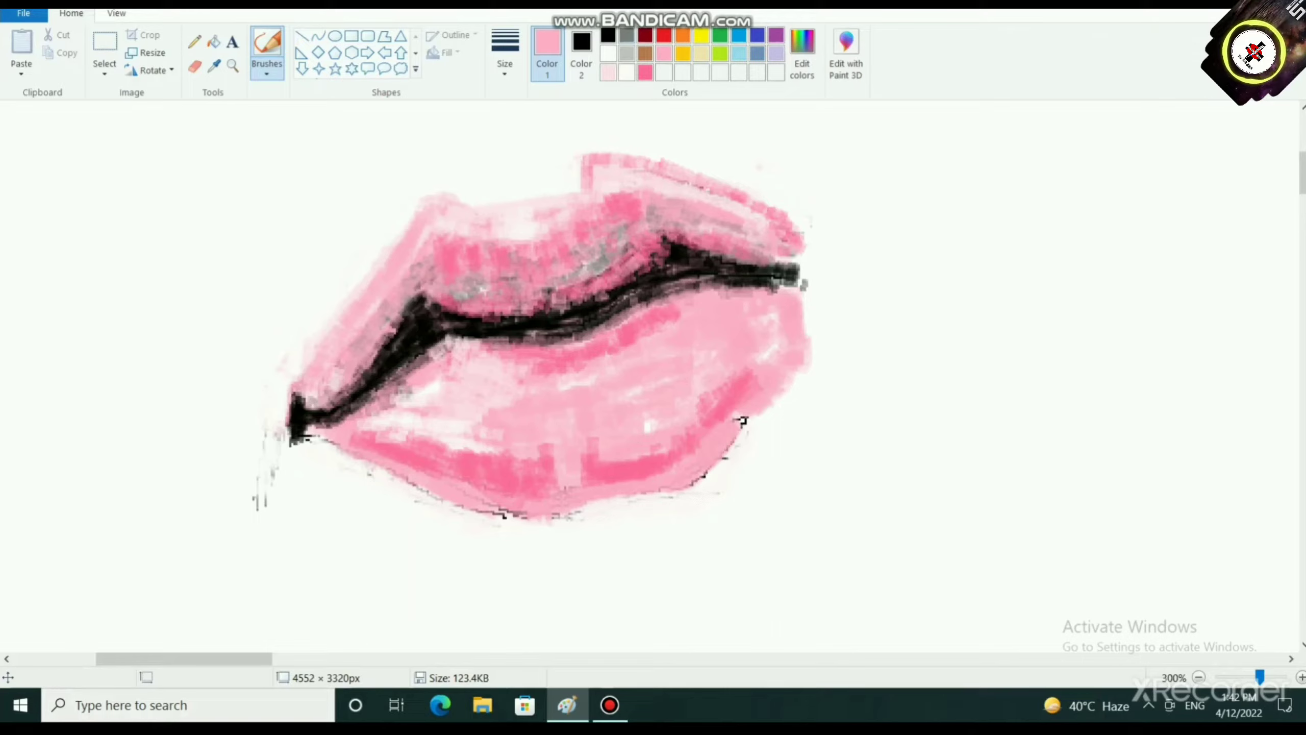
Step: Shade the upper lip's lower edge and centre with broken black strokes above the mouth line
left_click(627, 35)
left_click(581, 51)
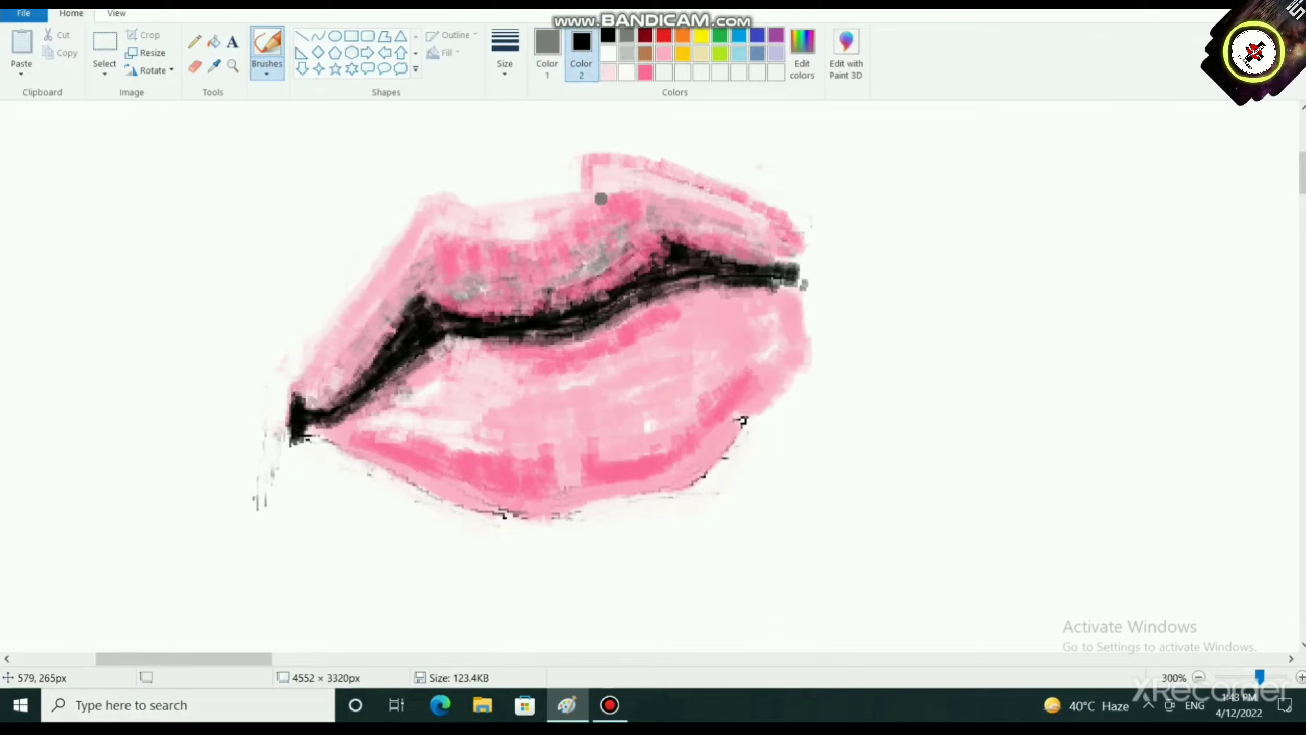
left_click(547, 51)
left_click(608, 35)
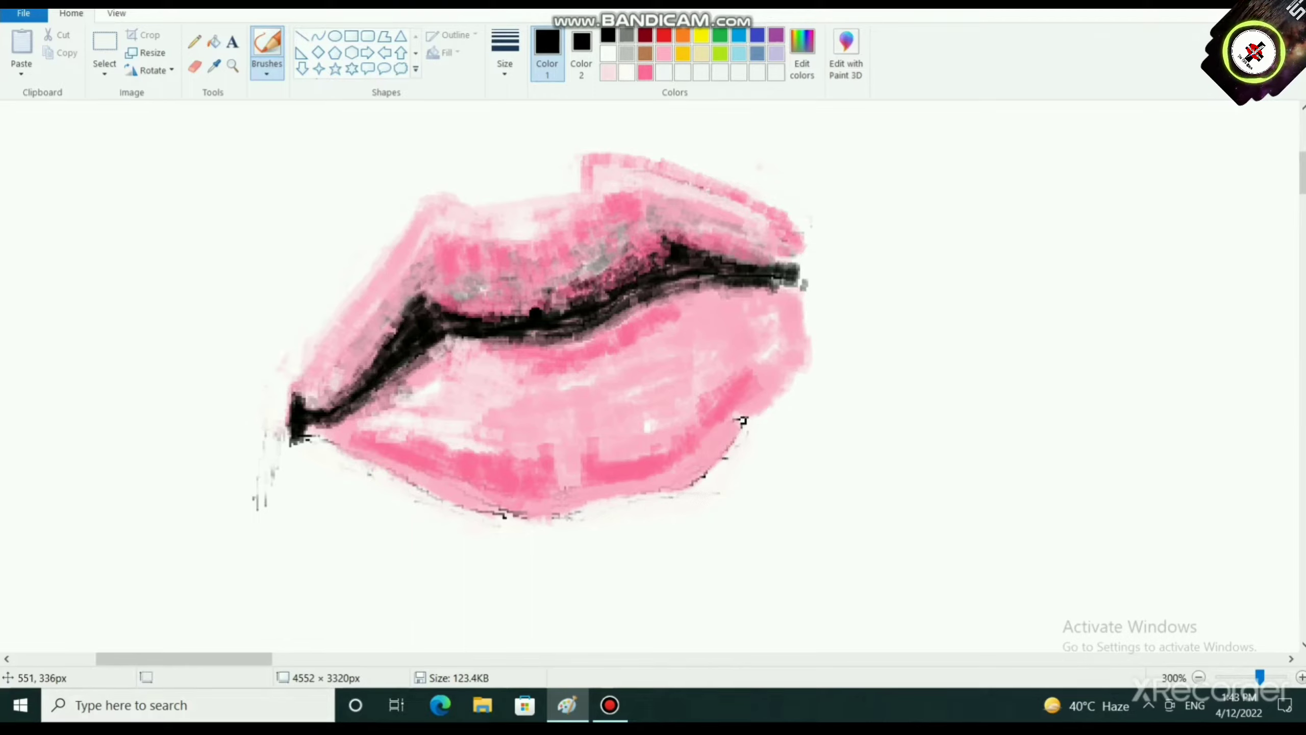
mouse_move(445, 297)
left_mouse_down()
mouse_move(479, 289)
mouse_move(513, 309)
mouse_move(492, 311)
mouse_move(486, 299)
mouse_move(519, 307)
mouse_move(492, 305)
mouse_move(524, 270)
left_mouse_up()
Step: Speckle small black dots across the upper lip from its left slope to its right end, using the second-thinnest brush size
left_click(505, 57)
left_click(522, 137)
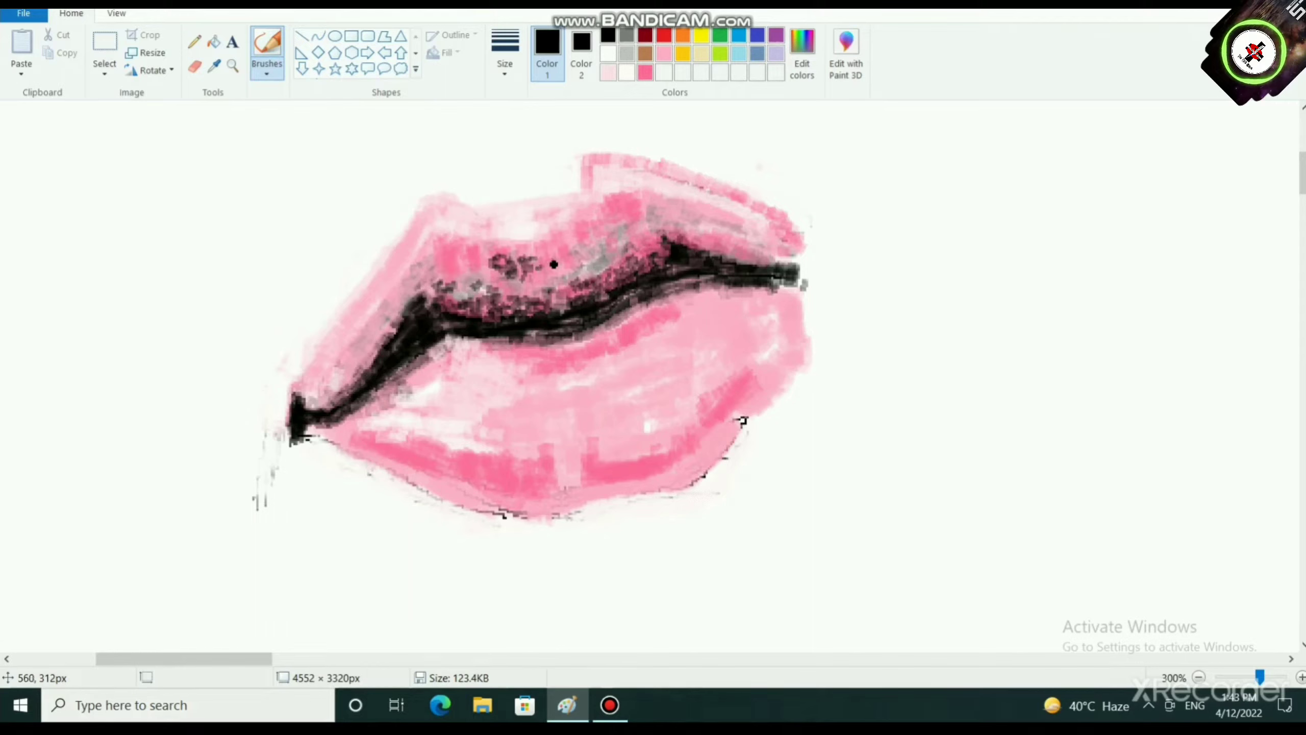
left_click(635, 213)
left_click_drag(611, 220, 608, 231)
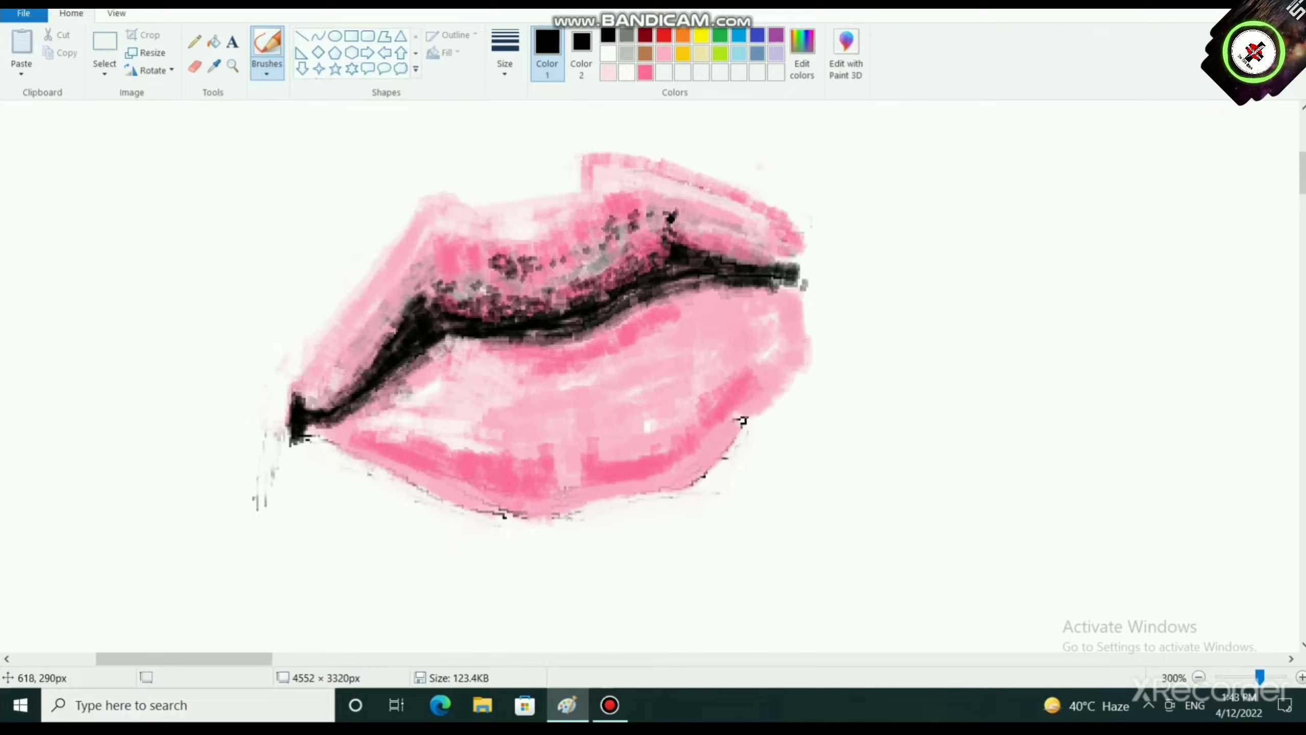
left_click_drag(701, 229, 726, 236)
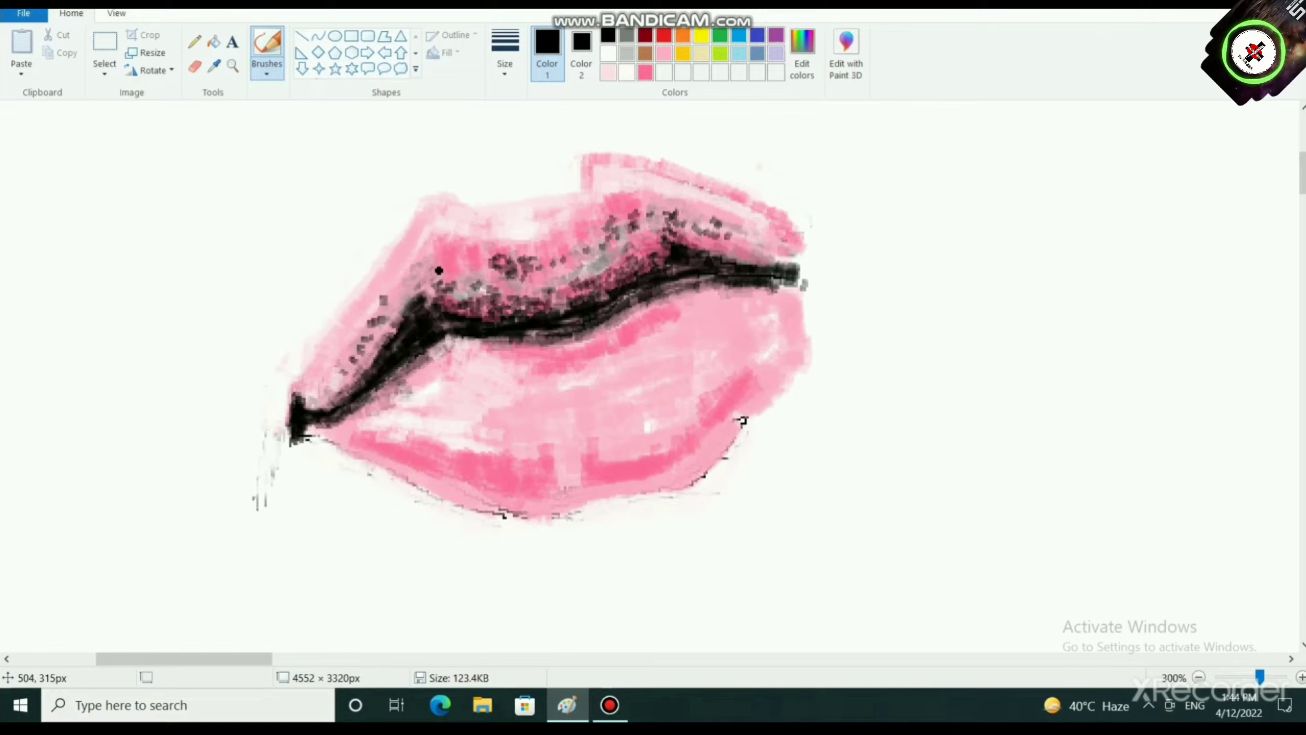
left_click_drag(408, 270, 407, 293)
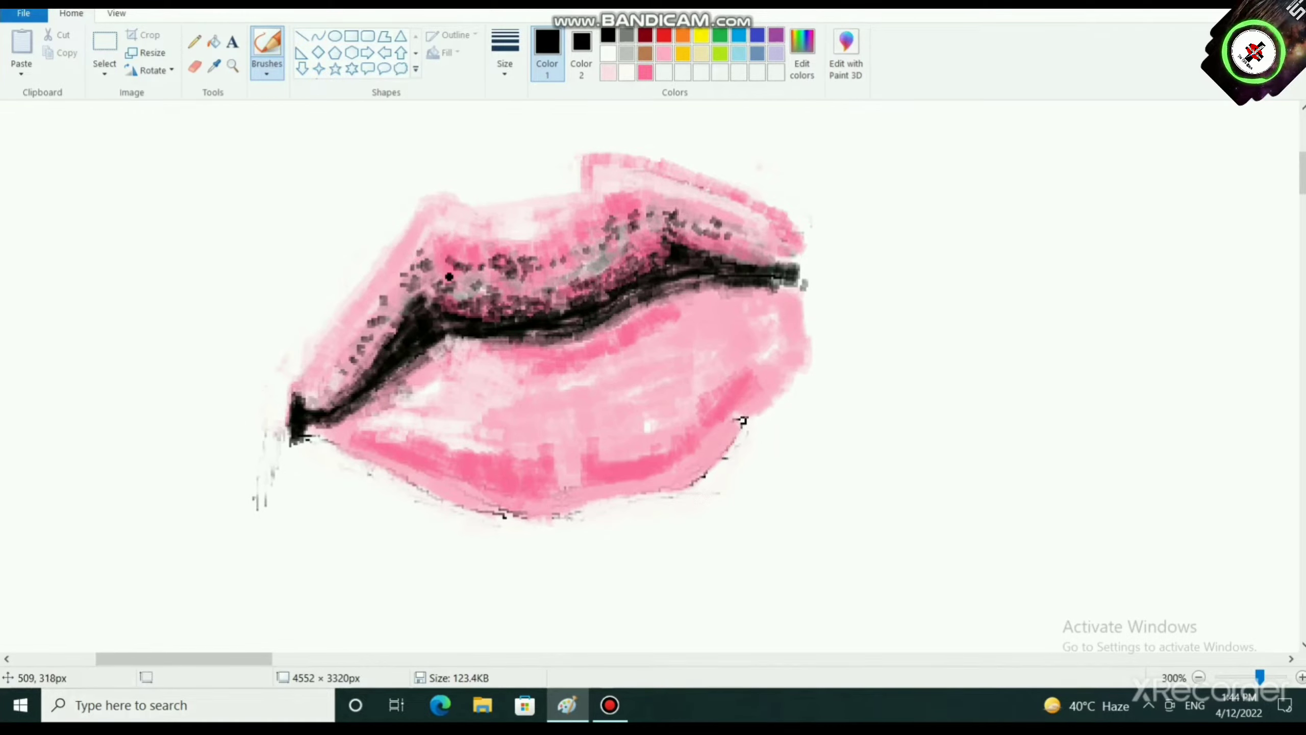
left_click_drag(449, 277, 511, 280)
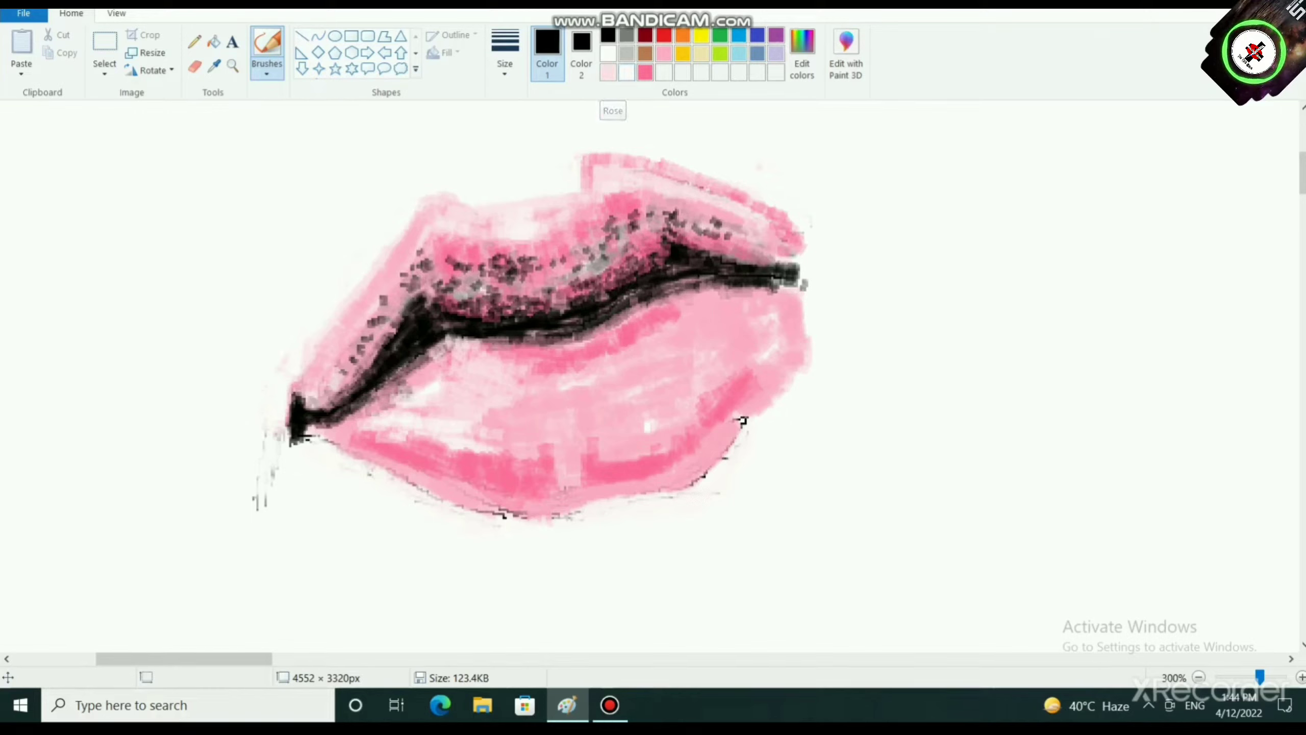
Step: Blend deeper pink over the black speckles on the upper lip's centre and left slope, using the thickest brush size
left_click(645, 72)
left_click(505, 51)
left_click(546, 205)
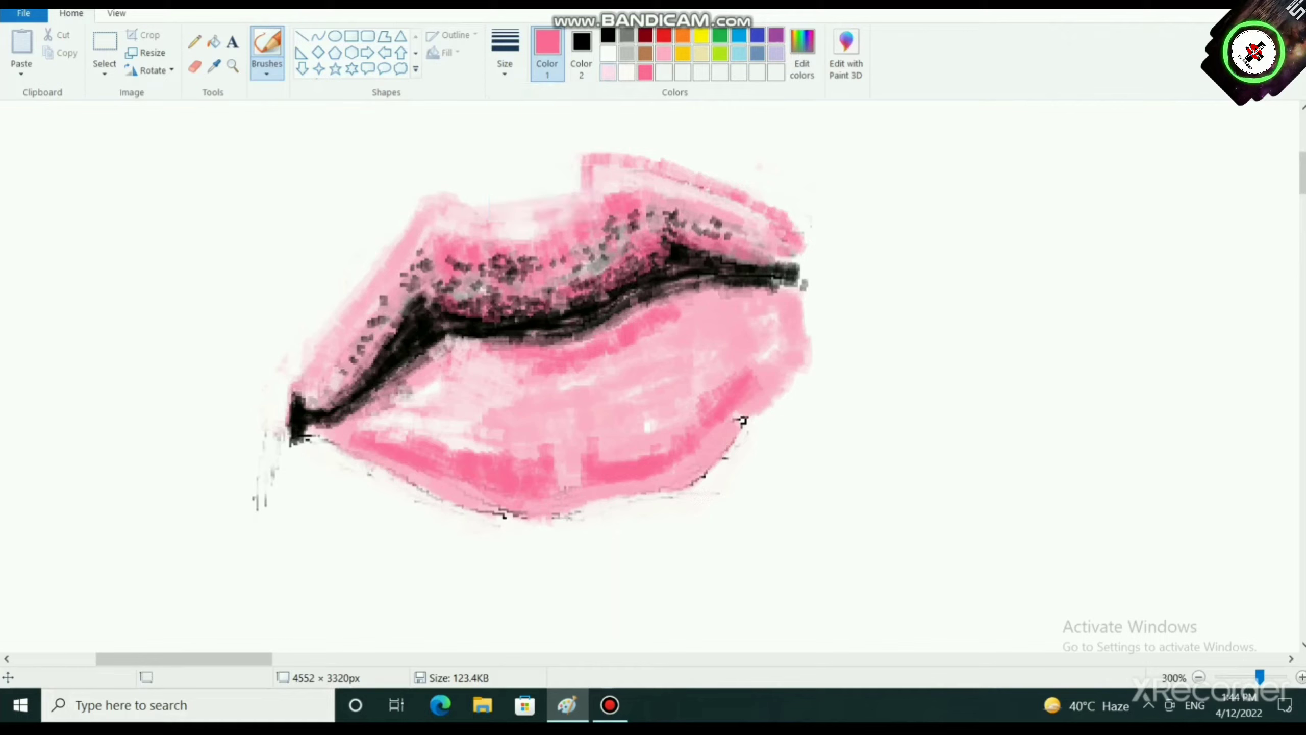
left_click(608, 72)
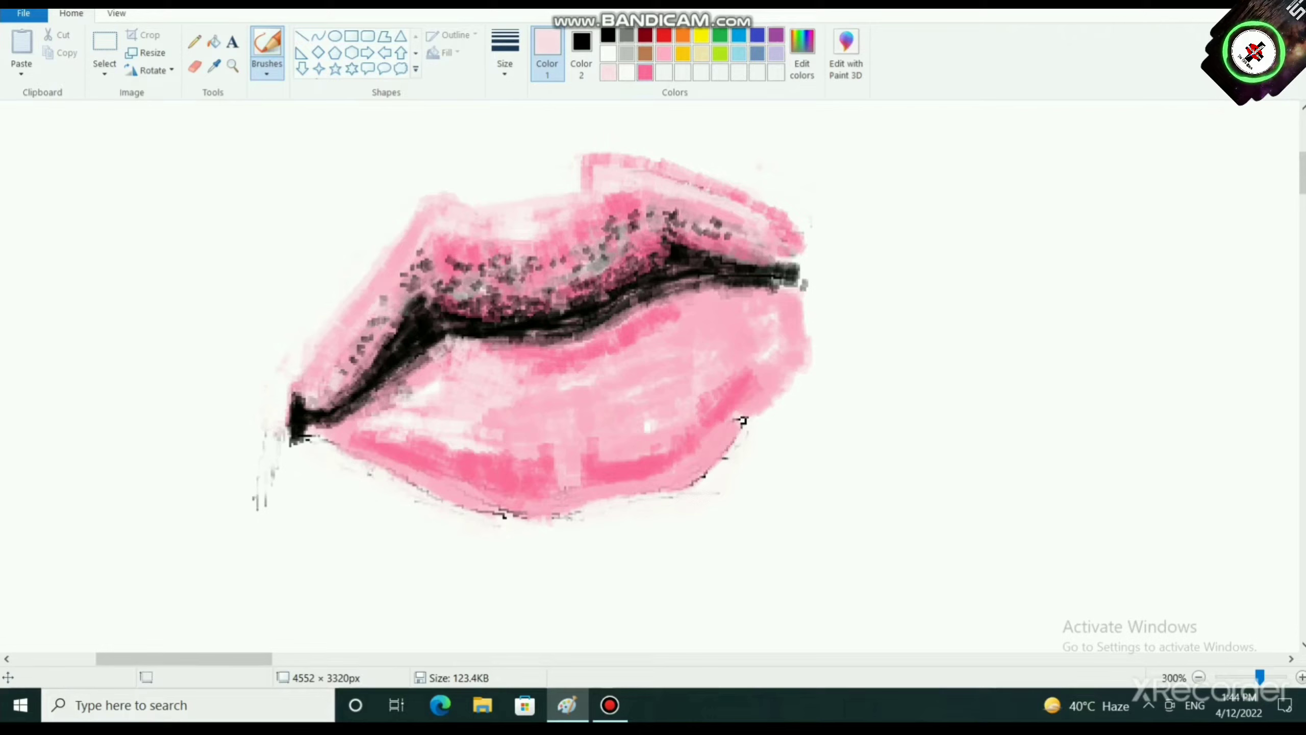
left_click(644, 72)
left_click_drag(379, 297, 366, 342)
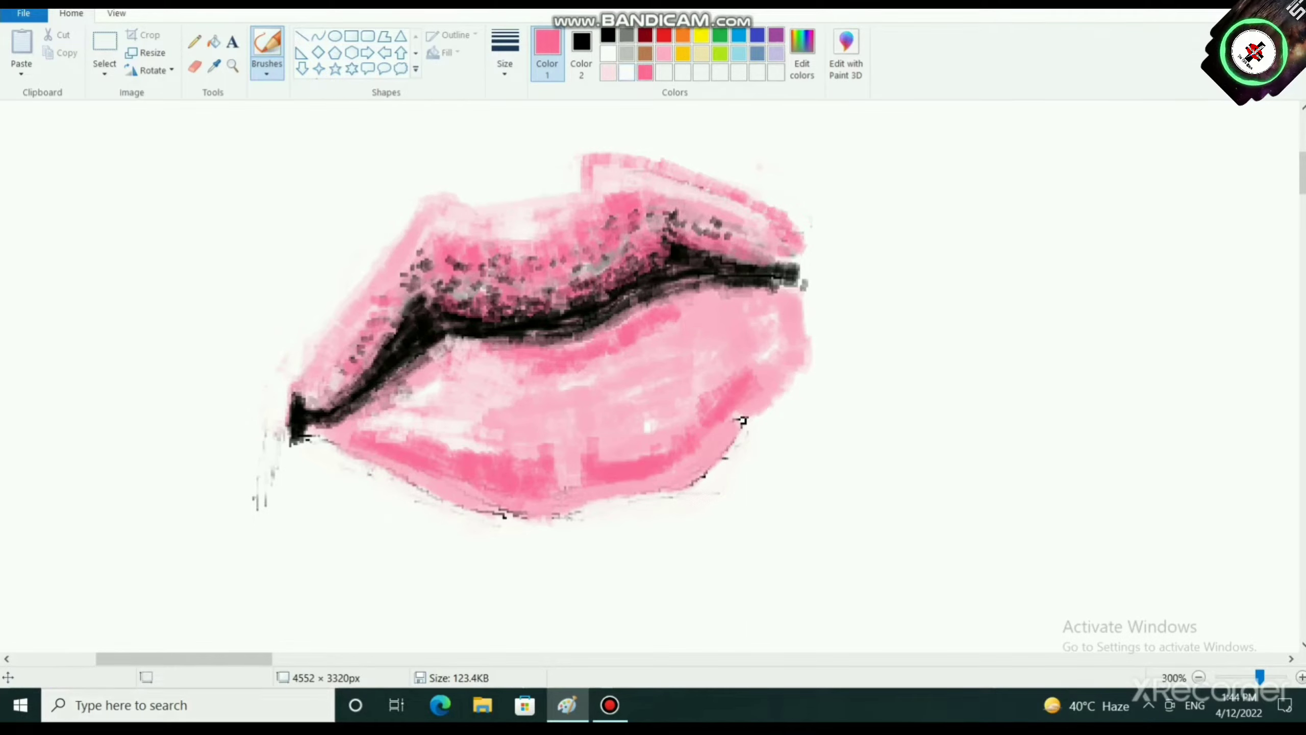
Step: Dab pale pink over the upper lip's speckles with the second-thickest brush size, and blend deeper pink between them
left_click(607, 73)
left_click(505, 56)
left_click(544, 170)
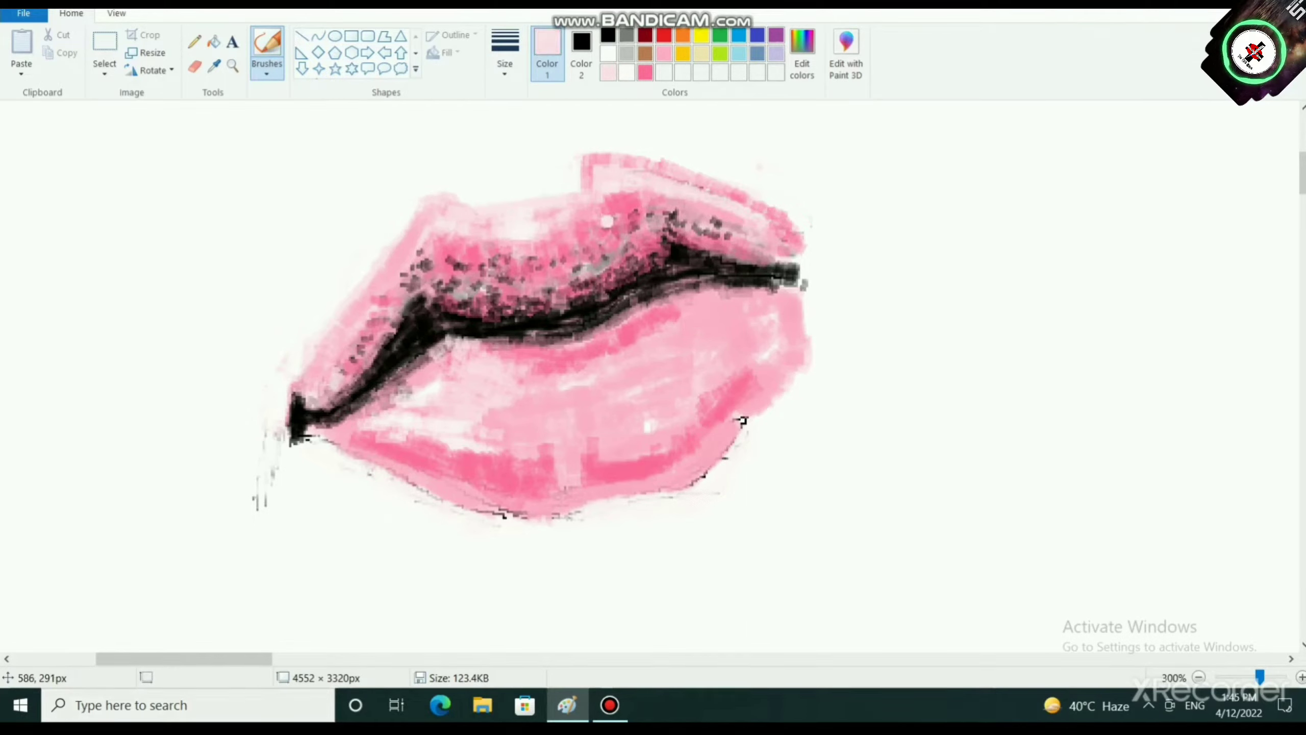
mouse_move(636, 209)
left_mouse_down()
mouse_move(664, 204)
mouse_move(676, 222)
mouse_move(727, 230)
mouse_move(708, 213)
mouse_move(722, 239)
left_mouse_up()
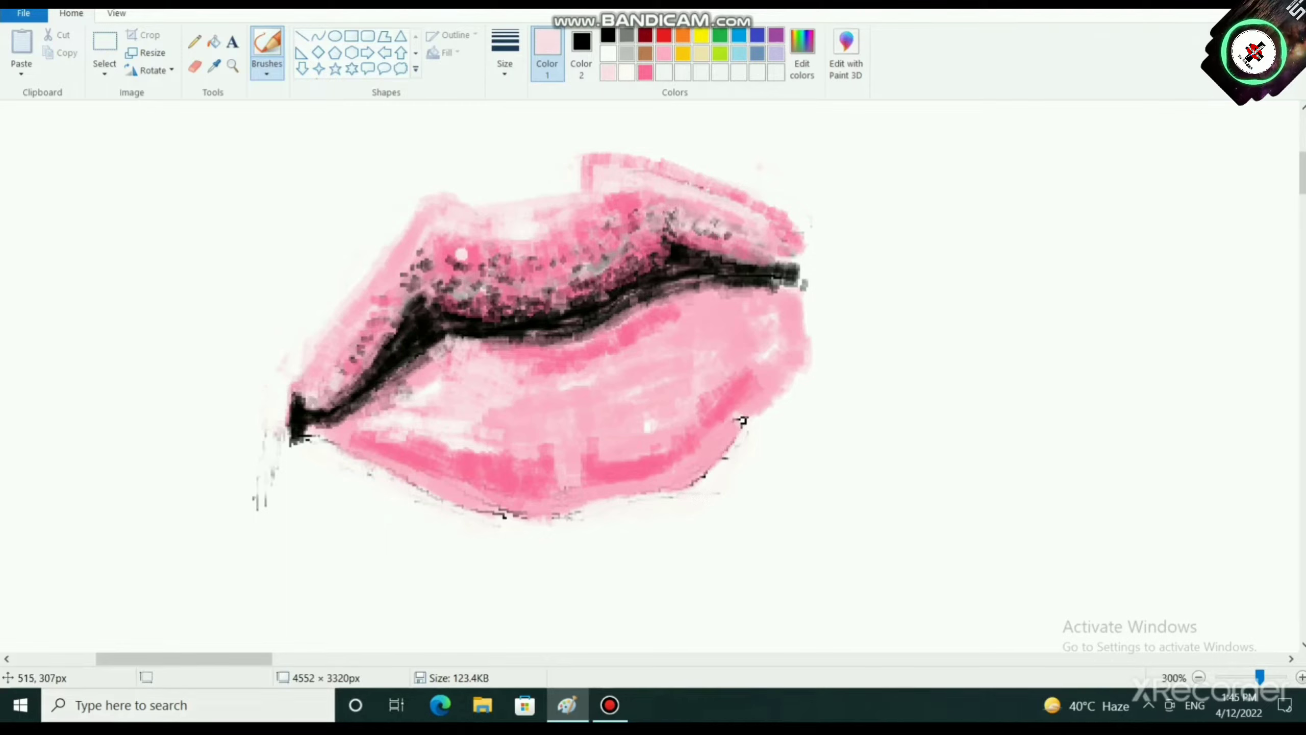
left_click_drag(462, 254, 448, 254)
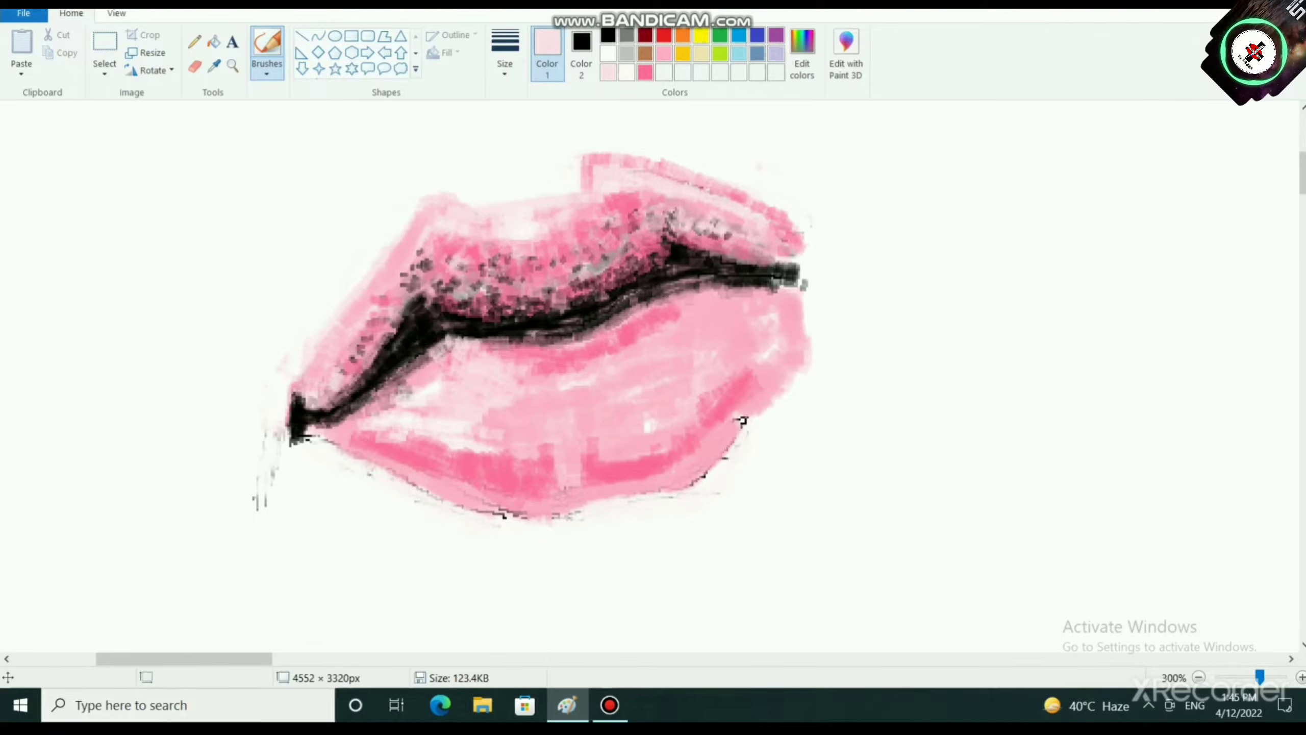
left_click(644, 72)
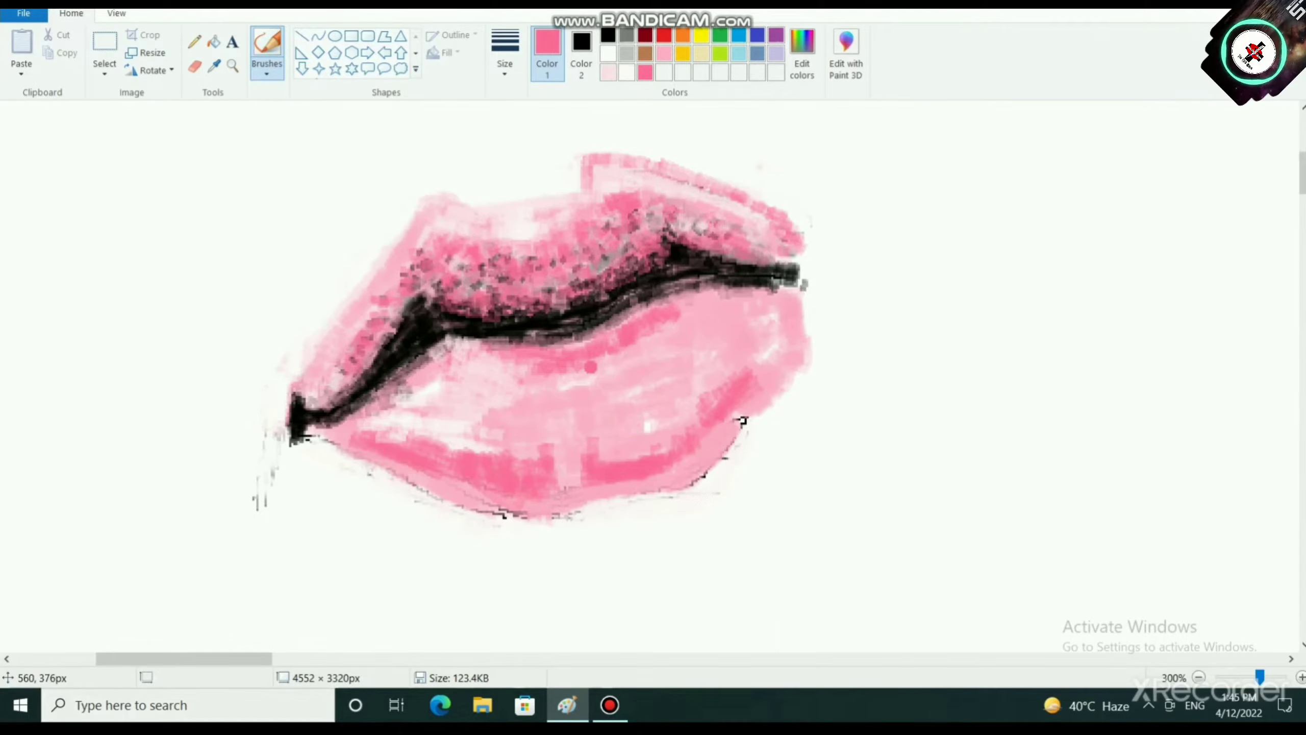
Step: Shade the lower lip's right part with gray diagonal strokes and add gray touches to the upper lip's right end
left_click(627, 35)
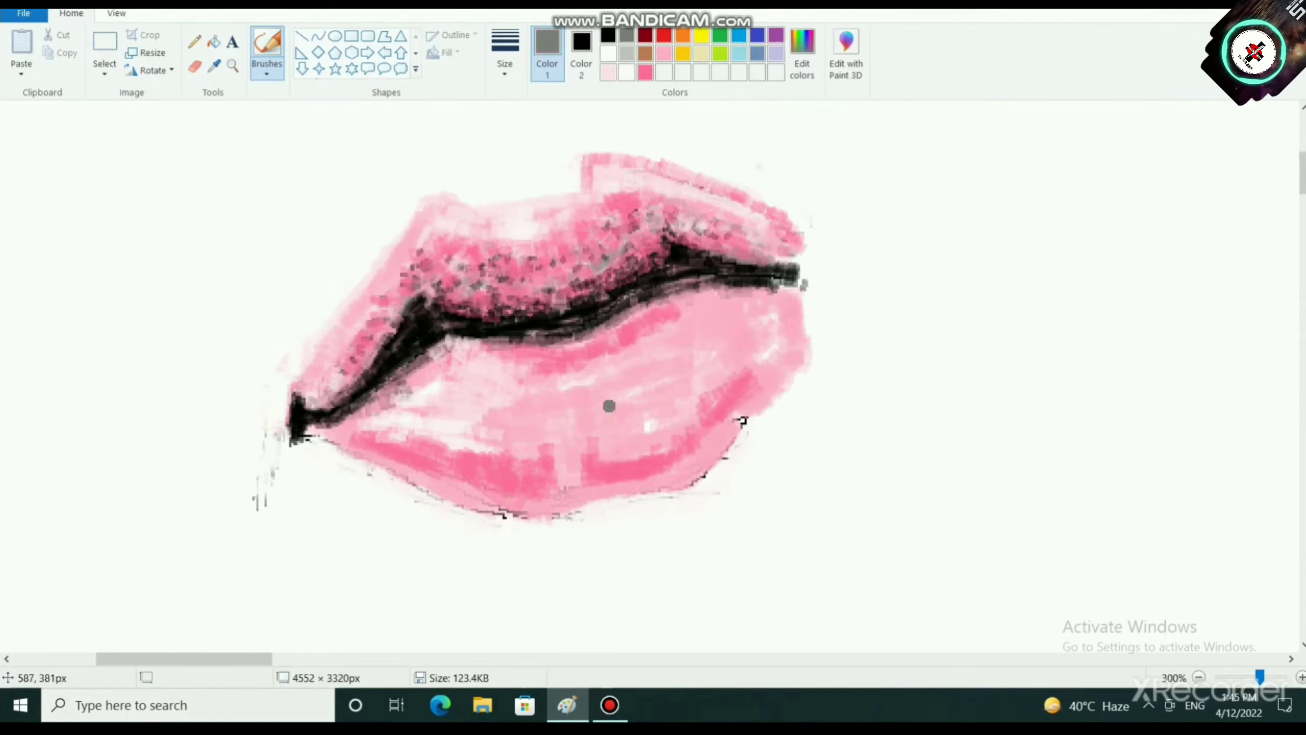
mouse_move(617, 406)
left_mouse_down()
mouse_move(605, 373)
mouse_move(624, 391)
mouse_move(632, 363)
mouse_move(681, 369)
mouse_move(746, 331)
mouse_move(778, 335)
mouse_move(655, 369)
mouse_move(700, 330)
mouse_move(753, 310)
mouse_move(602, 379)
mouse_move(706, 329)
mouse_move(748, 331)
mouse_move(736, 321)
mouse_move(729, 348)
mouse_move(793, 303)
mouse_move(734, 325)
mouse_move(782, 304)
mouse_move(771, 299)
mouse_move(731, 329)
mouse_move(740, 309)
mouse_move(786, 294)
mouse_move(765, 329)
mouse_move(782, 324)
mouse_move(803, 354)
mouse_move(791, 336)
mouse_move(801, 333)
mouse_move(731, 385)
mouse_move(733, 354)
mouse_move(682, 406)
left_mouse_up()
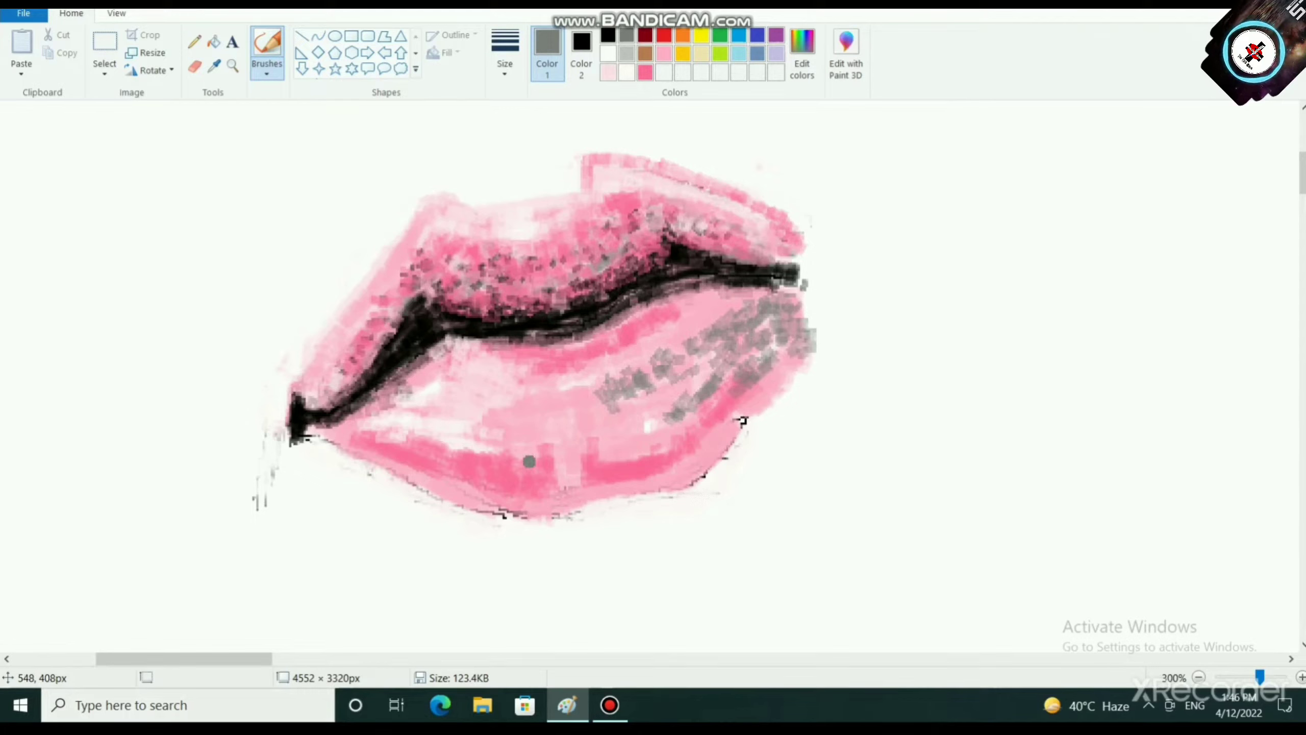
mouse_move(785, 236)
left_mouse_down()
mouse_move(775, 200)
mouse_move(779, 233)
left_mouse_up()
Step: Blend deeper pink over the gray shading on the lower lip's right part and set the brush to the thickest size
left_click(645, 73)
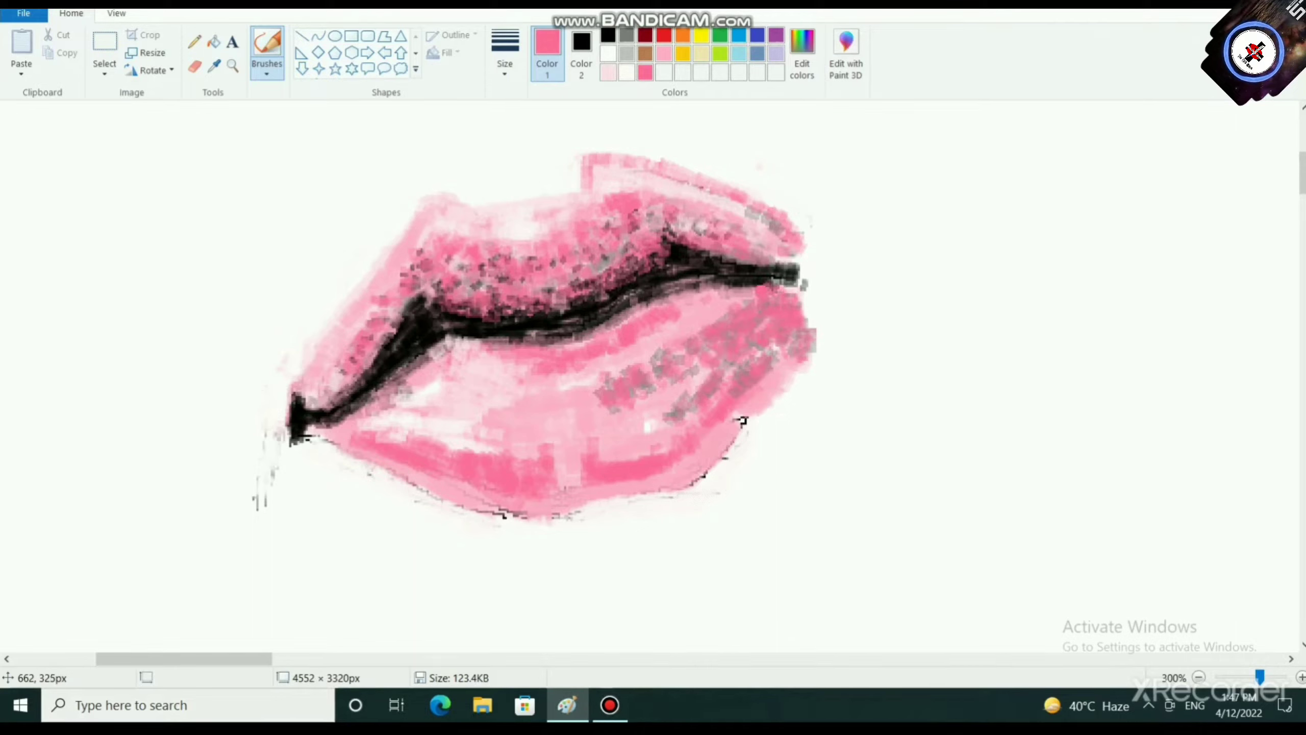
left_click(506, 57)
left_click(535, 204)
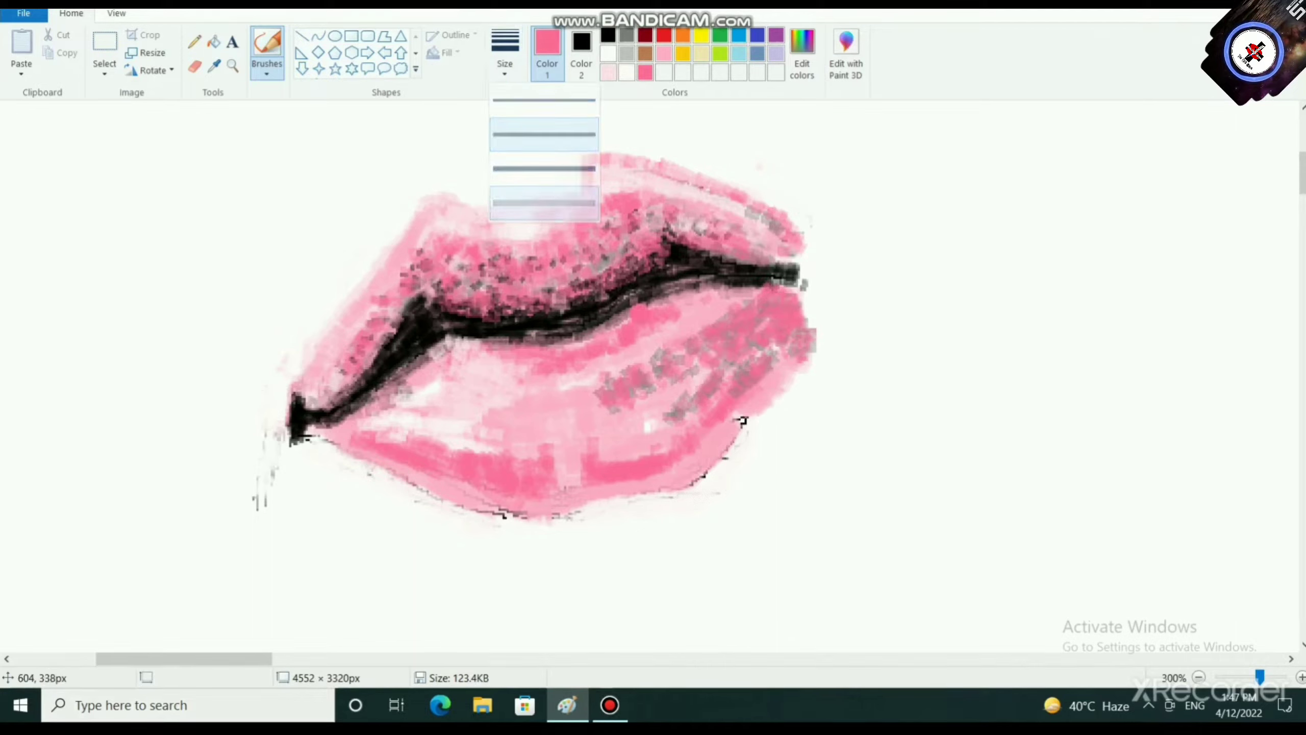
Step: Dab black over the lower lip's right part and blend pale pink and deeper pink over the dabs
left_click_drag(685, 354, 667, 364)
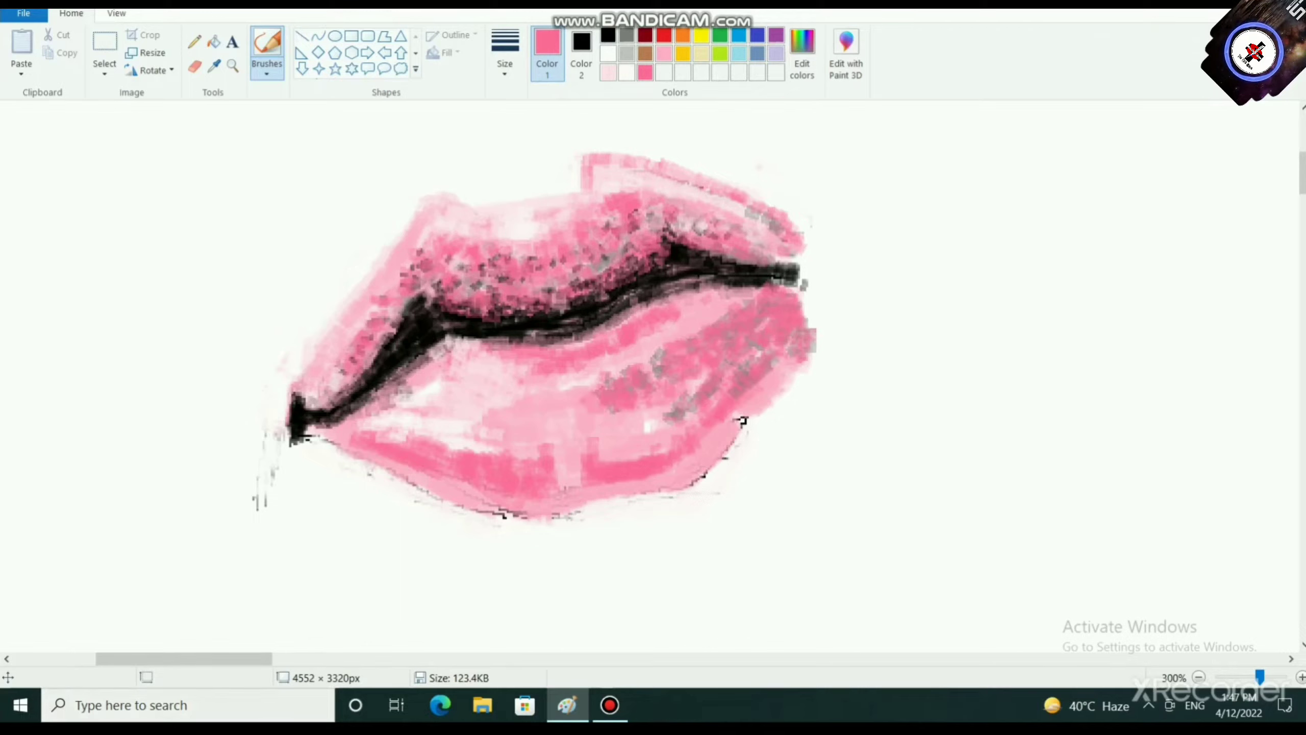
left_click(608, 36)
mouse_move(794, 314)
left_mouse_down()
mouse_move(787, 354)
mouse_move(749, 326)
mouse_move(785, 321)
mouse_move(758, 299)
mouse_move(736, 322)
mouse_move(779, 357)
mouse_move(720, 373)
mouse_move(750, 353)
mouse_move(711, 364)
mouse_move(681, 354)
mouse_move(732, 310)
mouse_move(714, 313)
mouse_move(699, 327)
mouse_move(716, 334)
mouse_move(704, 365)
left_mouse_up()
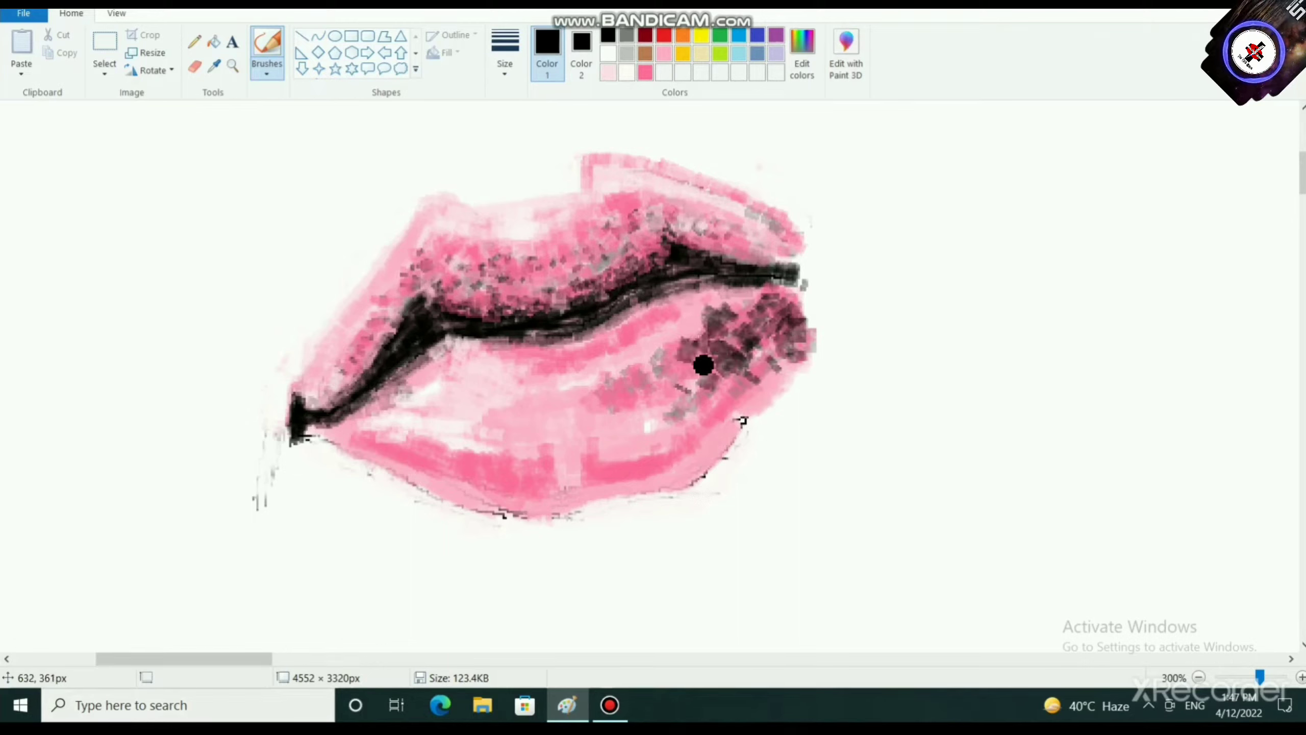
left_click(608, 72)
mouse_move(726, 310)
left_mouse_down()
mouse_move(681, 355)
mouse_move(724, 342)
mouse_move(762, 304)
mouse_move(792, 315)
mouse_move(684, 355)
mouse_move(750, 355)
mouse_move(732, 330)
mouse_move(781, 312)
mouse_move(737, 354)
mouse_move(781, 363)
left_mouse_up()
left_click(644, 72)
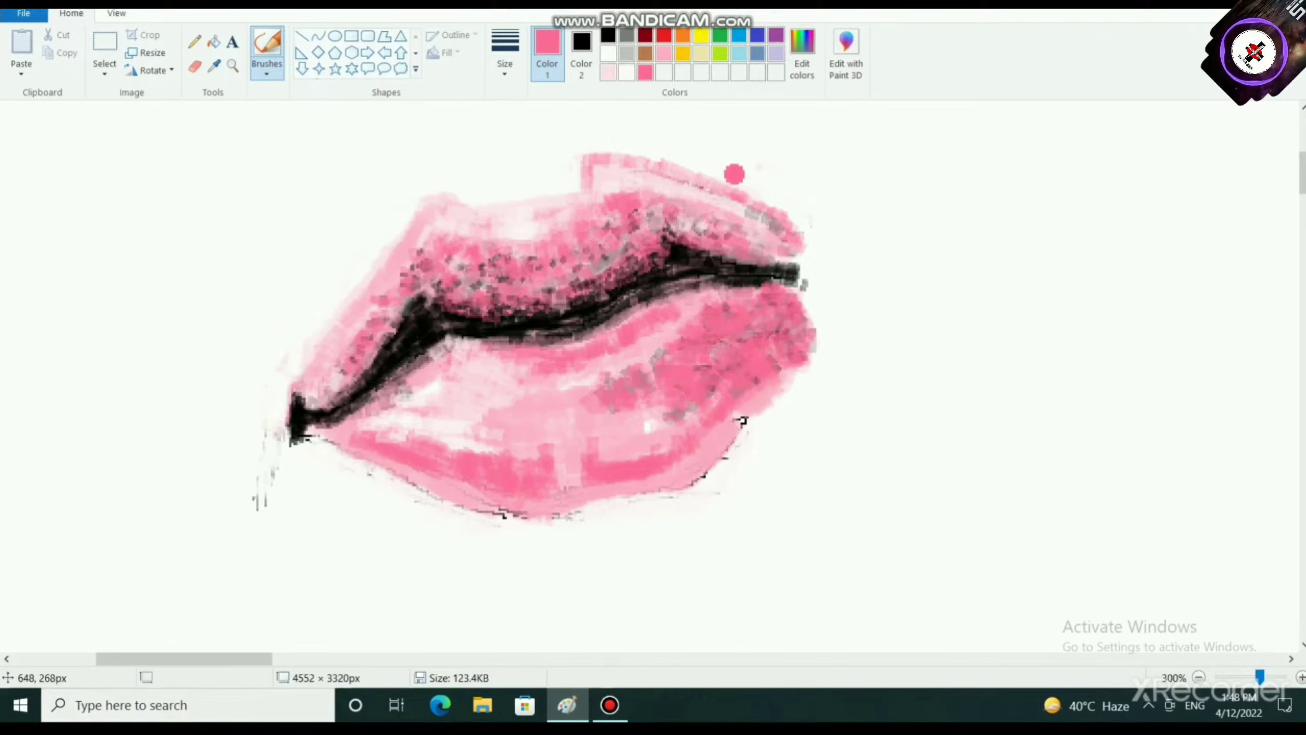
Step: Blend light rose pink over the lower lip's right part and its remaining gray speckles
left_click(608, 73)
left_click(664, 54)
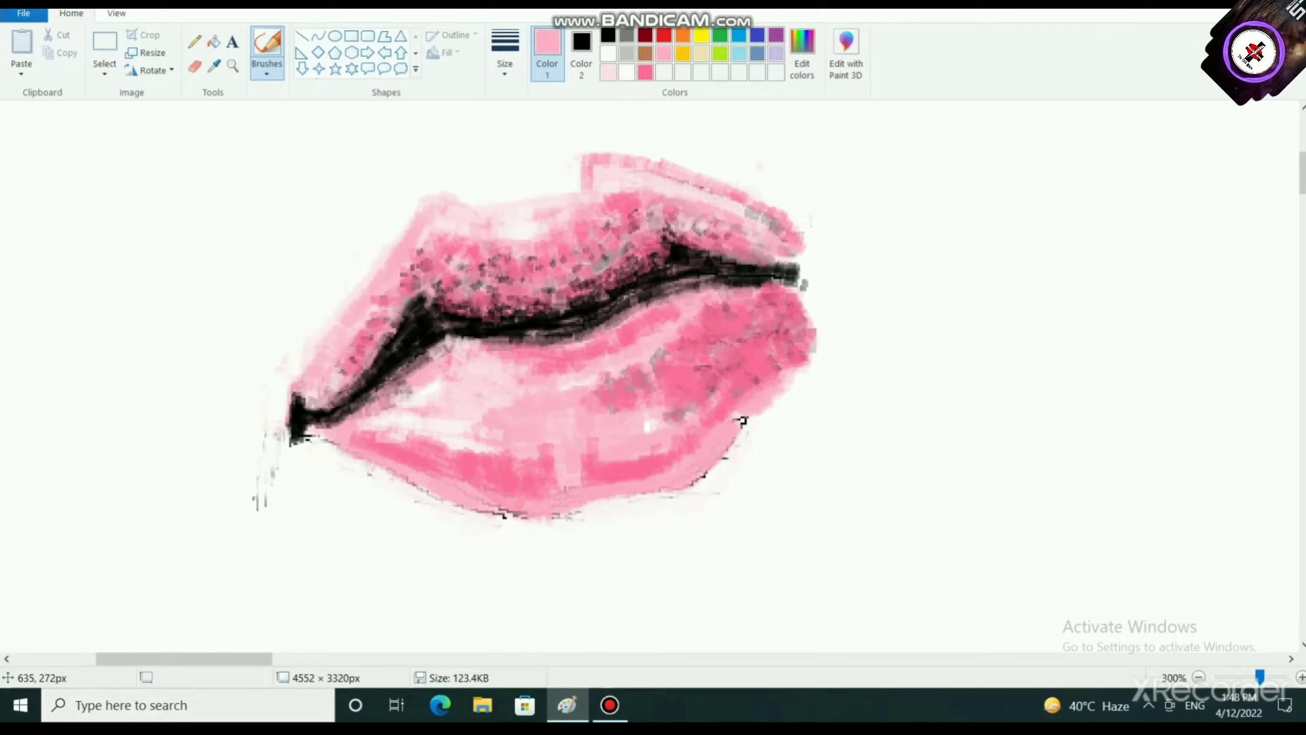
mouse_move(752, 329)
left_mouse_down()
mouse_move(779, 344)
mouse_move(695, 371)
mouse_move(759, 358)
mouse_move(742, 385)
mouse_move(793, 357)
left_mouse_up()
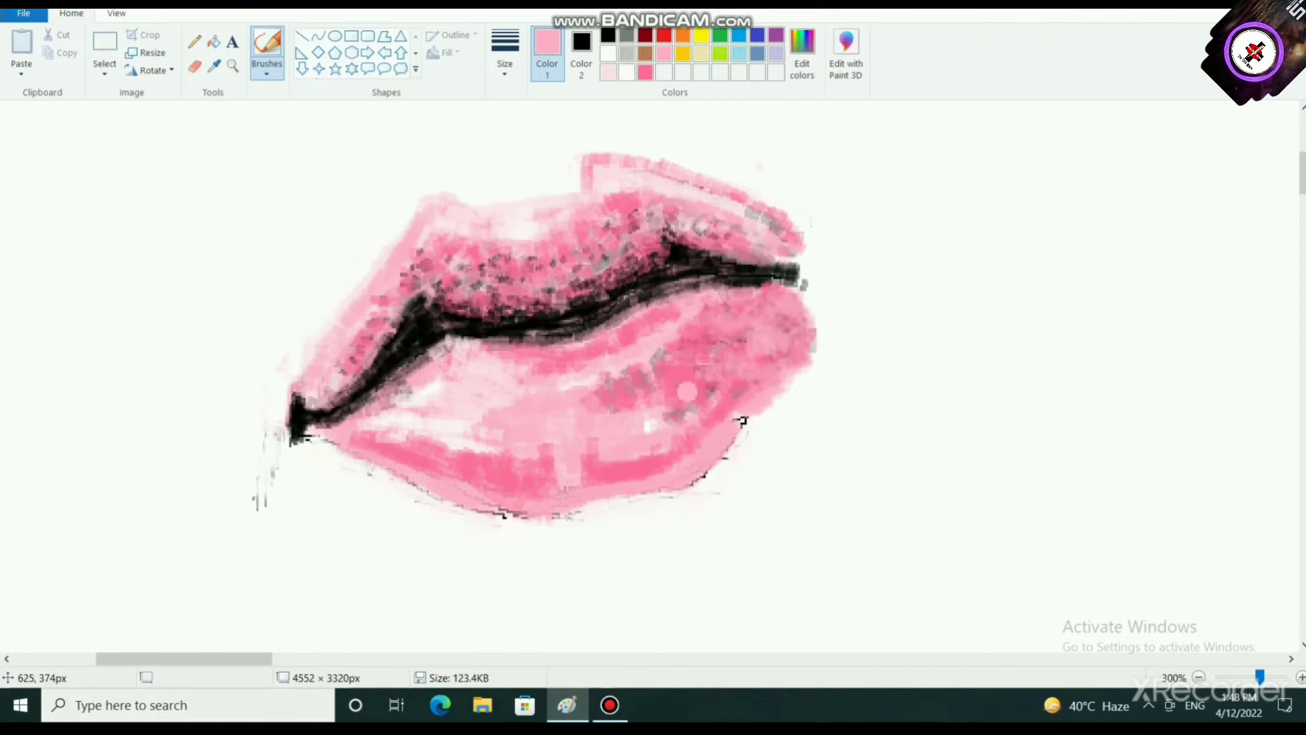
mouse_move(687, 392)
left_mouse_down()
mouse_move(697, 406)
mouse_move(646, 424)
mouse_move(620, 373)
mouse_move(635, 388)
mouse_move(607, 391)
mouse_move(665, 383)
mouse_move(661, 360)
mouse_move(720, 309)
mouse_move(740, 329)
mouse_move(725, 338)
left_mouse_up()
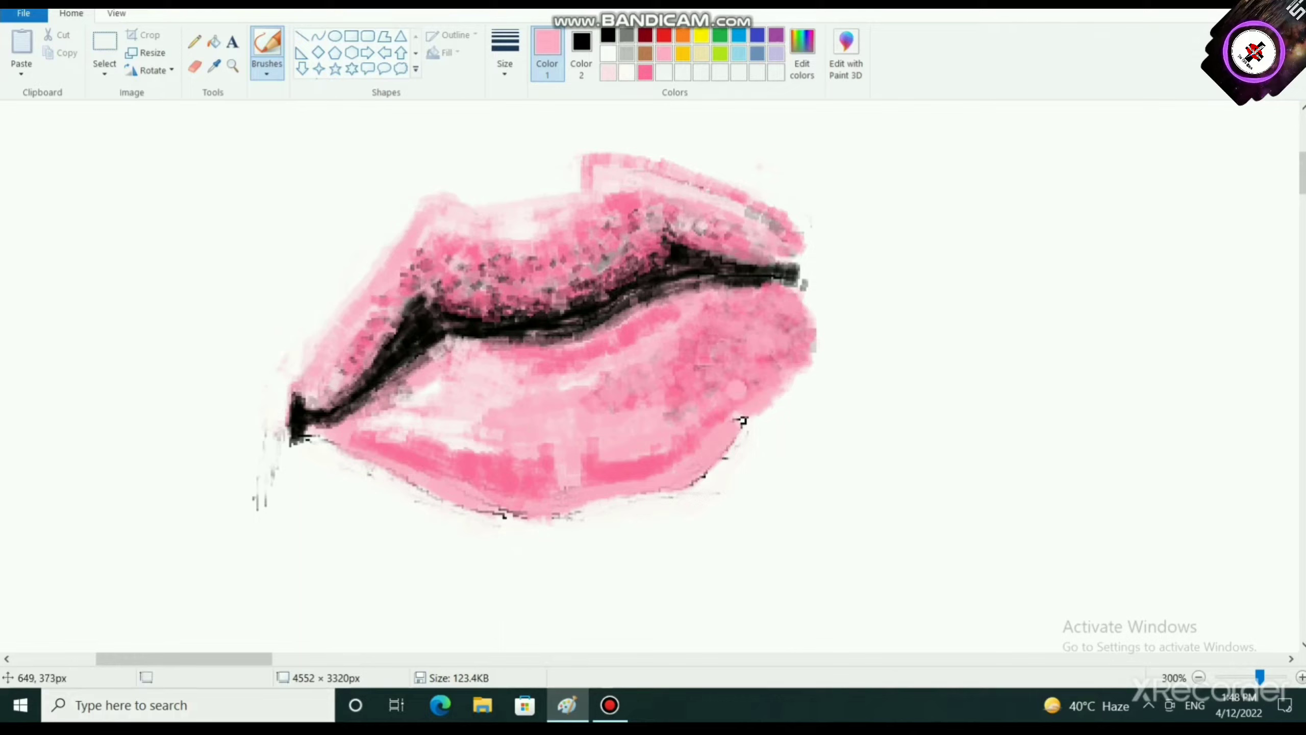
left_click_drag(736, 391, 731, 386)
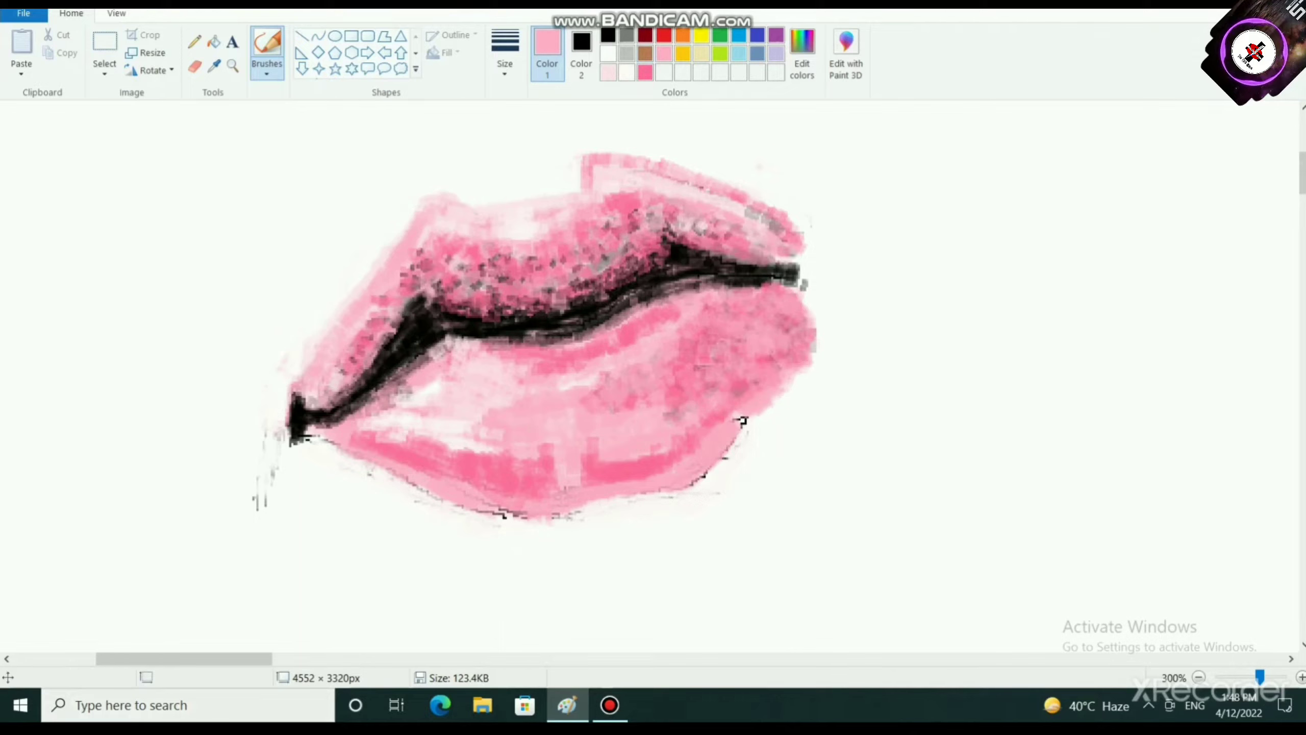
Step: Shade the lower lip's right end with dark gray and blend deeper pink over the shading
left_click(627, 35)
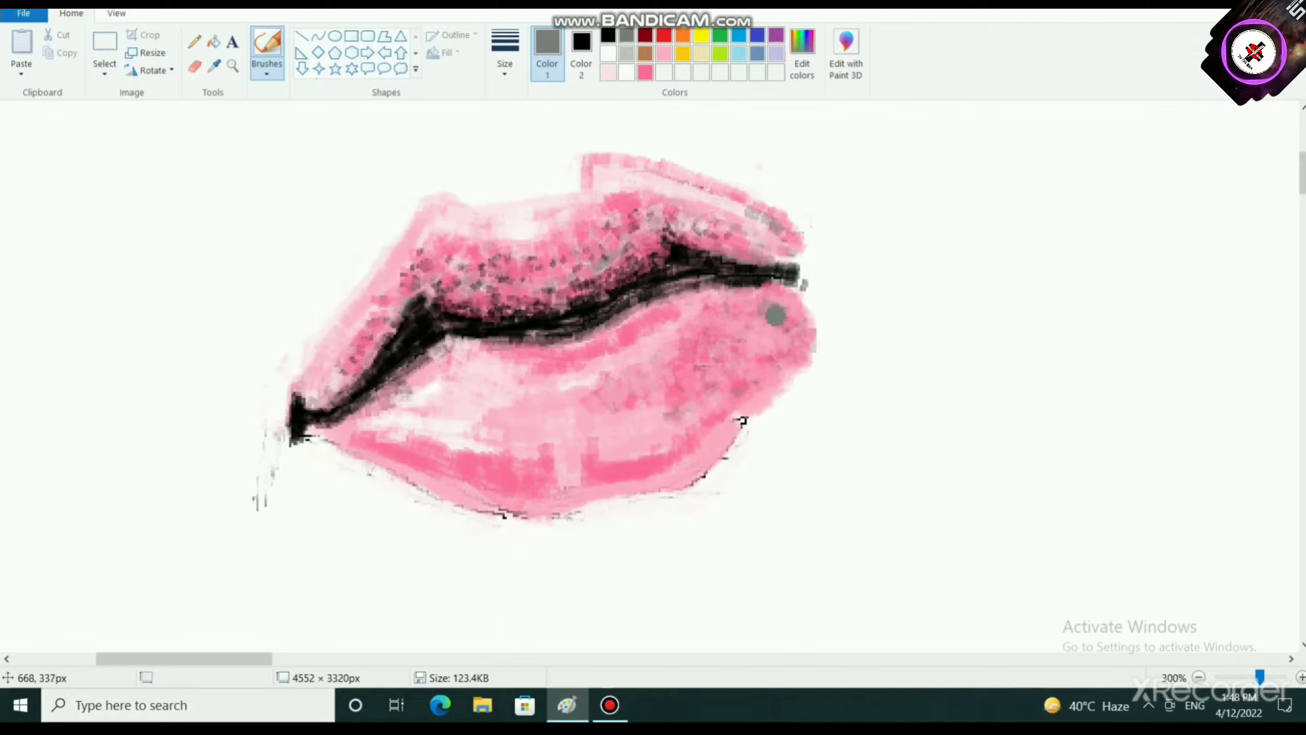
mouse_move(776, 315)
left_mouse_down()
mouse_move(792, 340)
mouse_move(736, 353)
mouse_move(761, 330)
mouse_move(777, 339)
mouse_move(764, 337)
mouse_move(774, 305)
mouse_move(804, 296)
mouse_move(773, 290)
mouse_move(726, 307)
mouse_move(745, 301)
mouse_move(729, 313)
mouse_move(753, 316)
mouse_move(740, 344)
mouse_move(757, 357)
mouse_move(788, 354)
mouse_move(765, 368)
left_mouse_up()
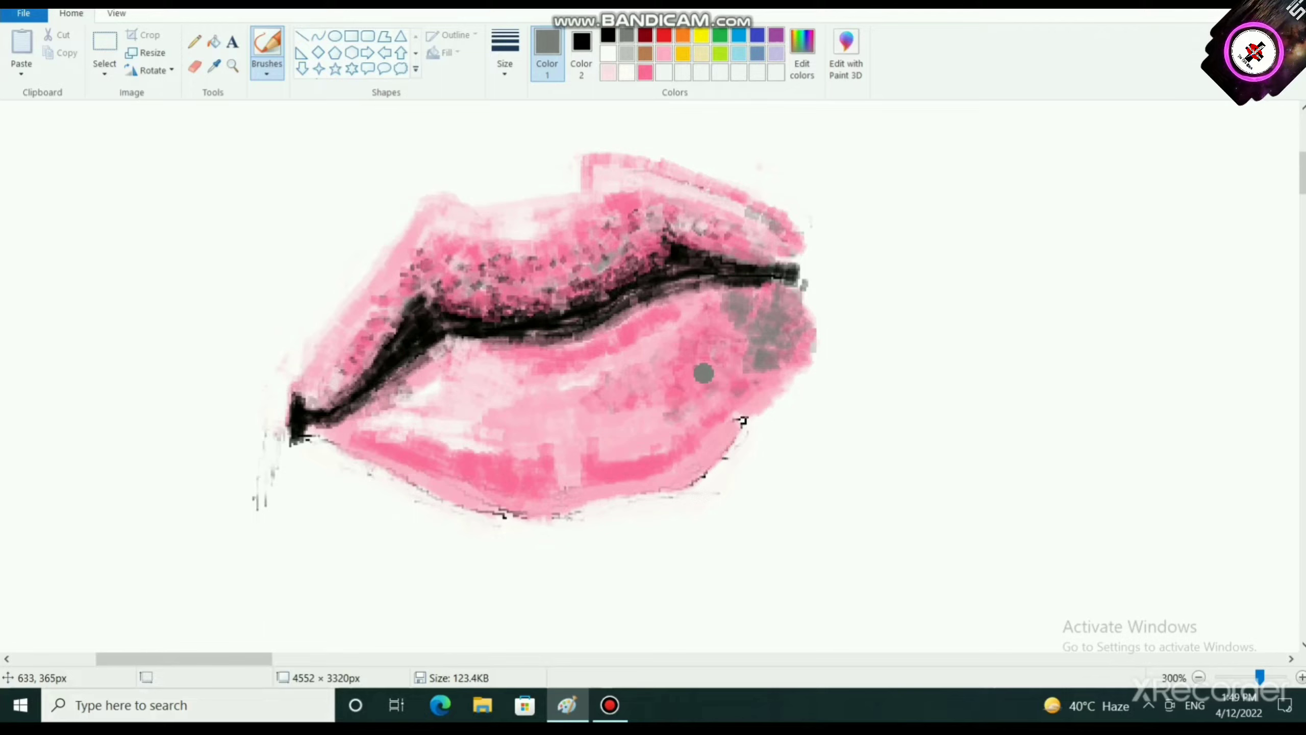
mouse_move(720, 334)
left_mouse_down()
mouse_move(712, 373)
mouse_move(728, 375)
mouse_move(716, 310)
mouse_move(743, 289)
mouse_move(729, 321)
mouse_move(747, 314)
mouse_move(728, 293)
mouse_move(786, 300)
mouse_move(740, 331)
mouse_move(768, 348)
mouse_move(745, 382)
mouse_move(757, 383)
mouse_move(723, 360)
mouse_move(758, 353)
mouse_move(735, 305)
left_mouse_up()
left_click(645, 72)
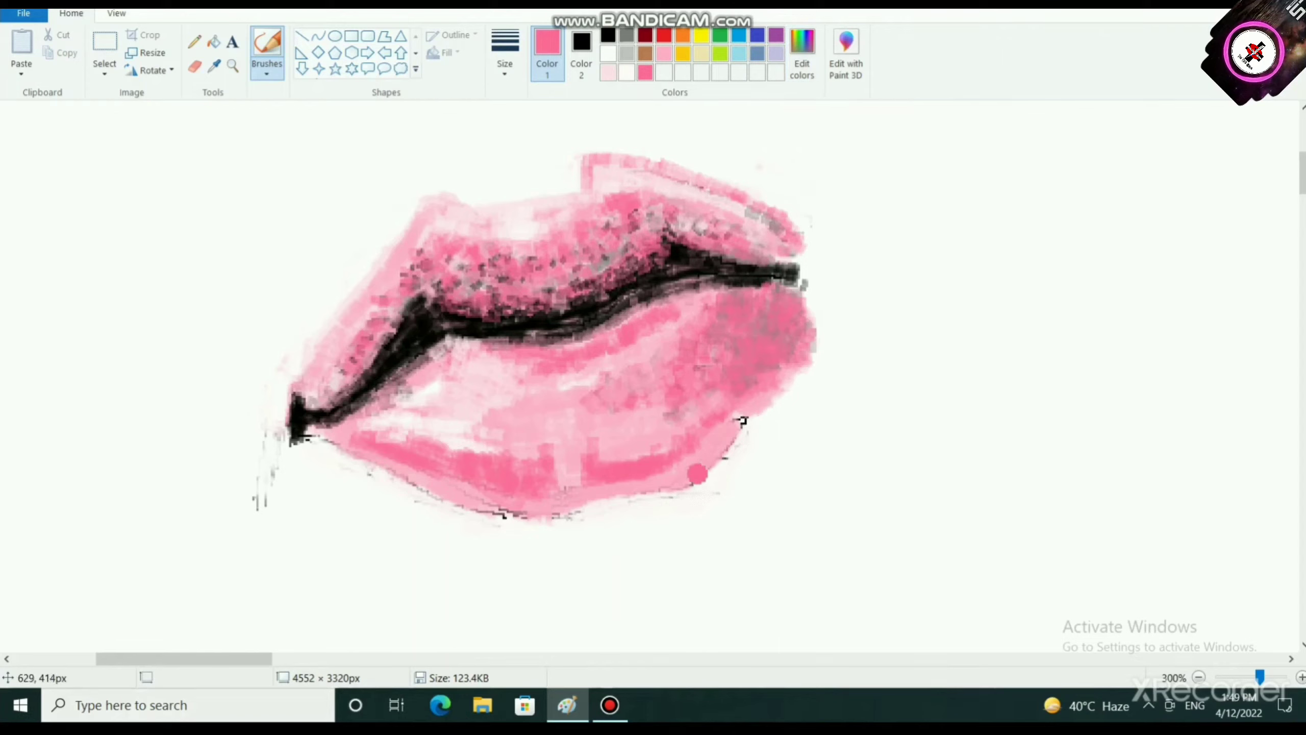
Step: Paint deeper pink along the lower lip's lower-right edge and round out its right end
mouse_move(694, 473)
left_mouse_down()
mouse_move(740, 448)
mouse_move(713, 467)
mouse_move(709, 493)
mouse_move(700, 480)
mouse_move(761, 414)
left_mouse_up()
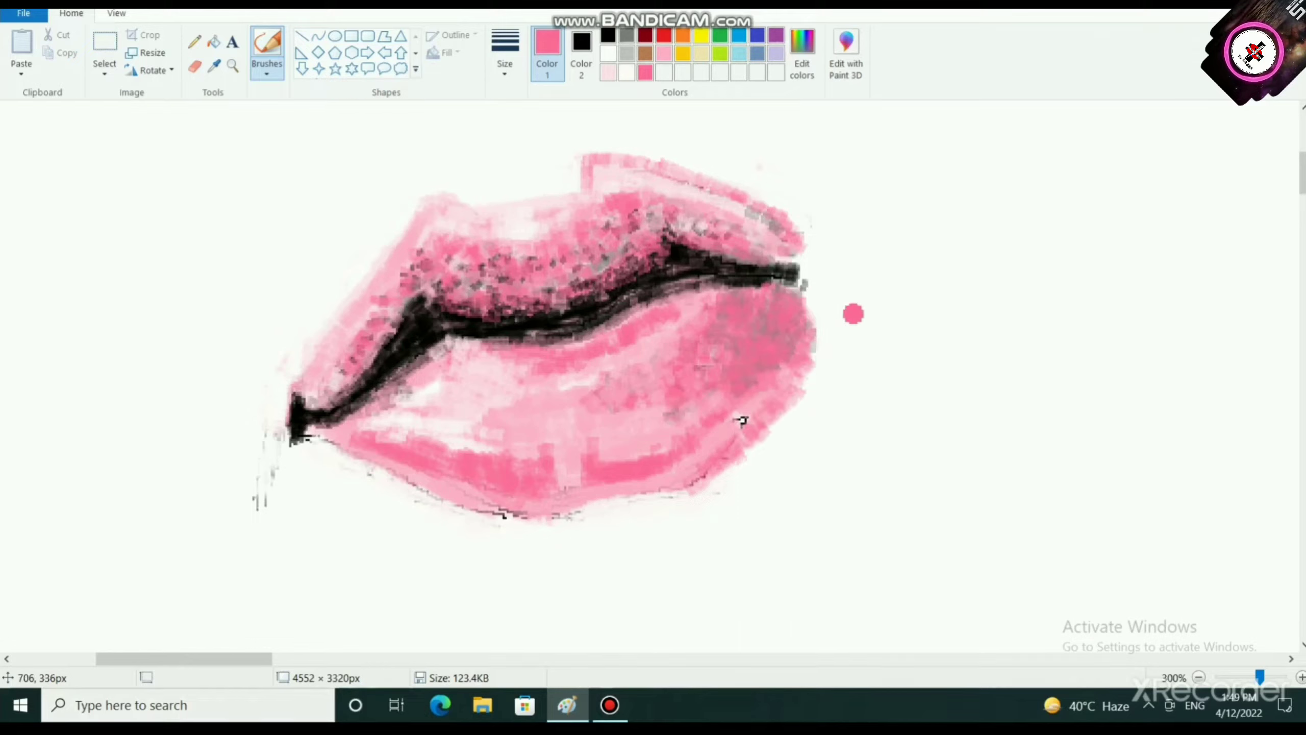
left_click_drag(807, 303, 814, 356)
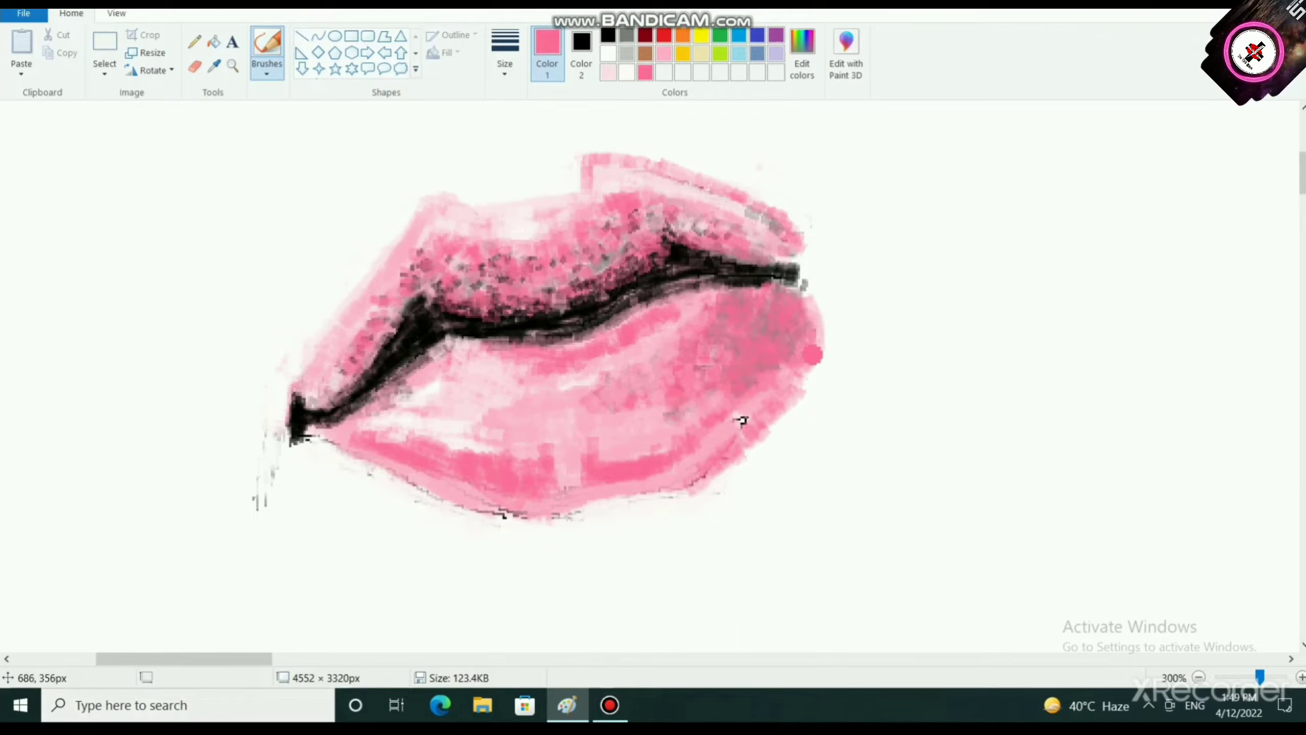
scroll(661, 344, "down", 2, "ctrl")
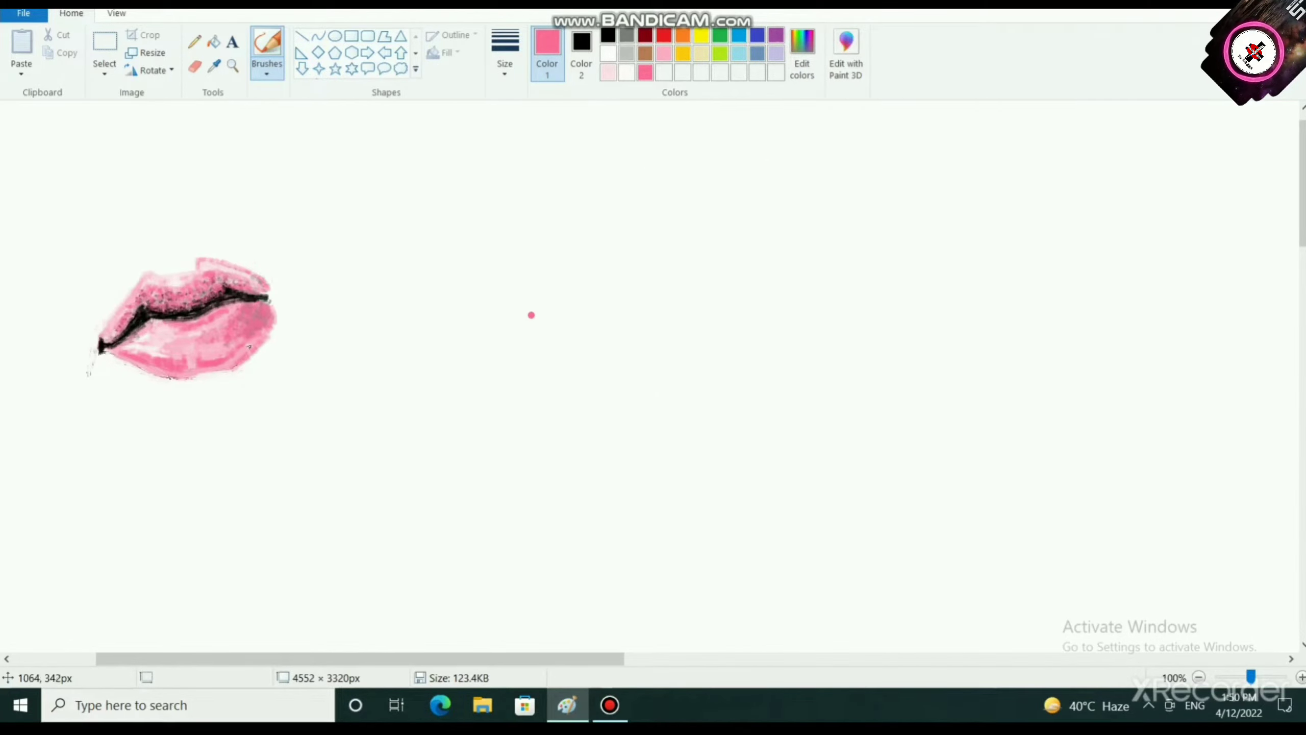
Step: Paint a thin pale pink highlight along the lower lip's bottom edge from the left corner to the right end, using the thinnest brush size
scroll(740, 490, "up", 2)
scroll(740, 350, "down", 3)
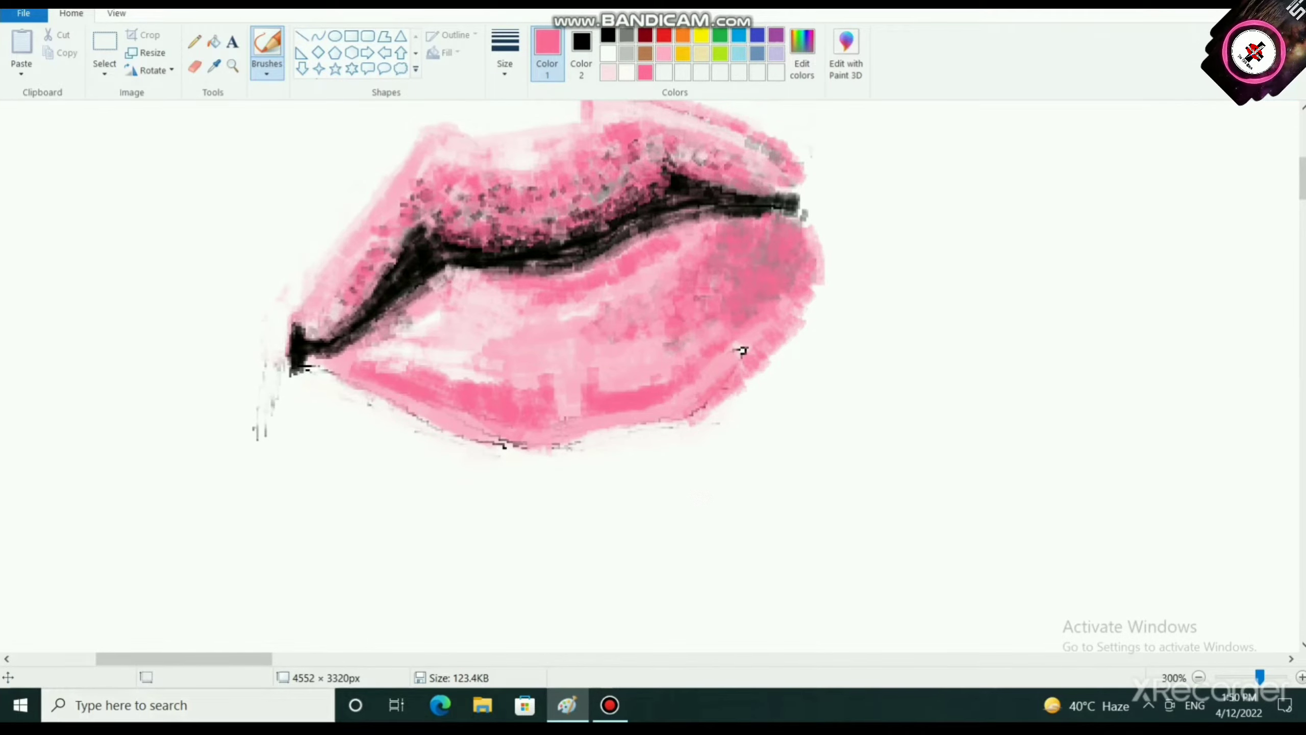
left_click(608, 72)
left_click(505, 53)
left_click(545, 101)
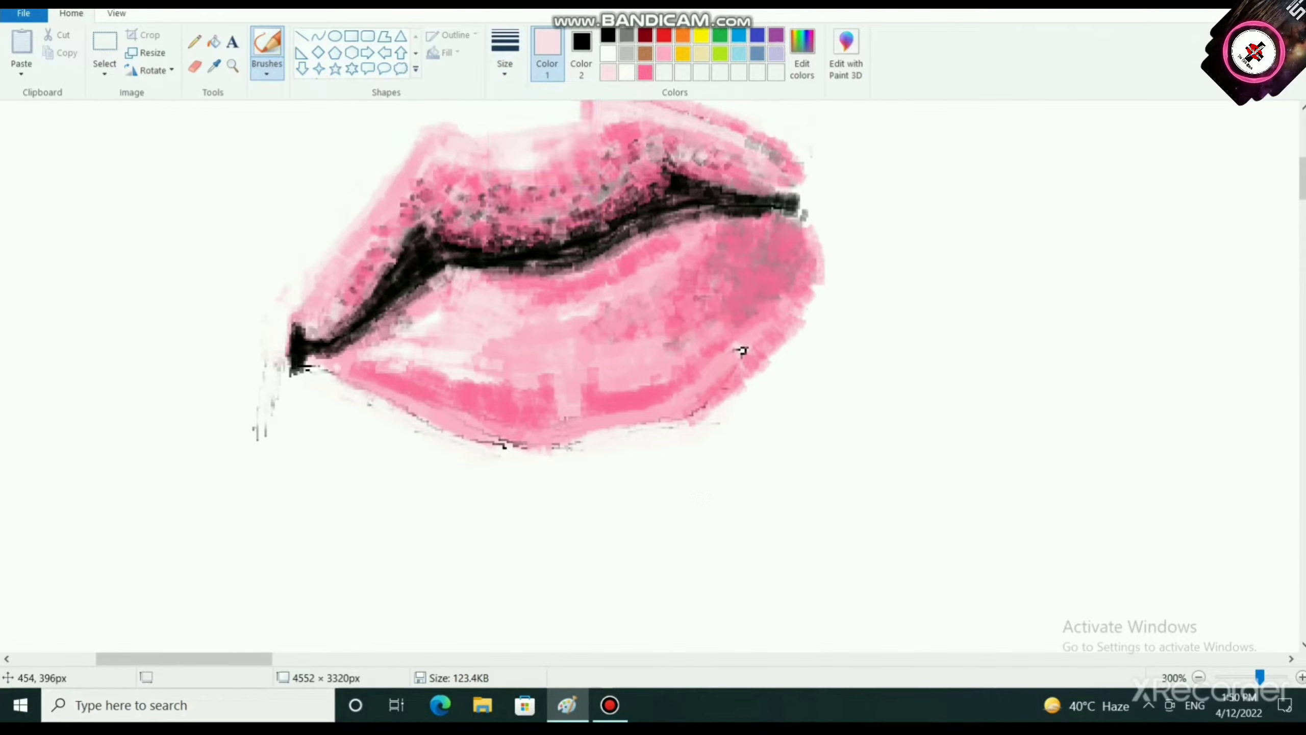
scroll(390, 389, "up", 1, "ctrl")
scroll(485, 421, "up", 2)
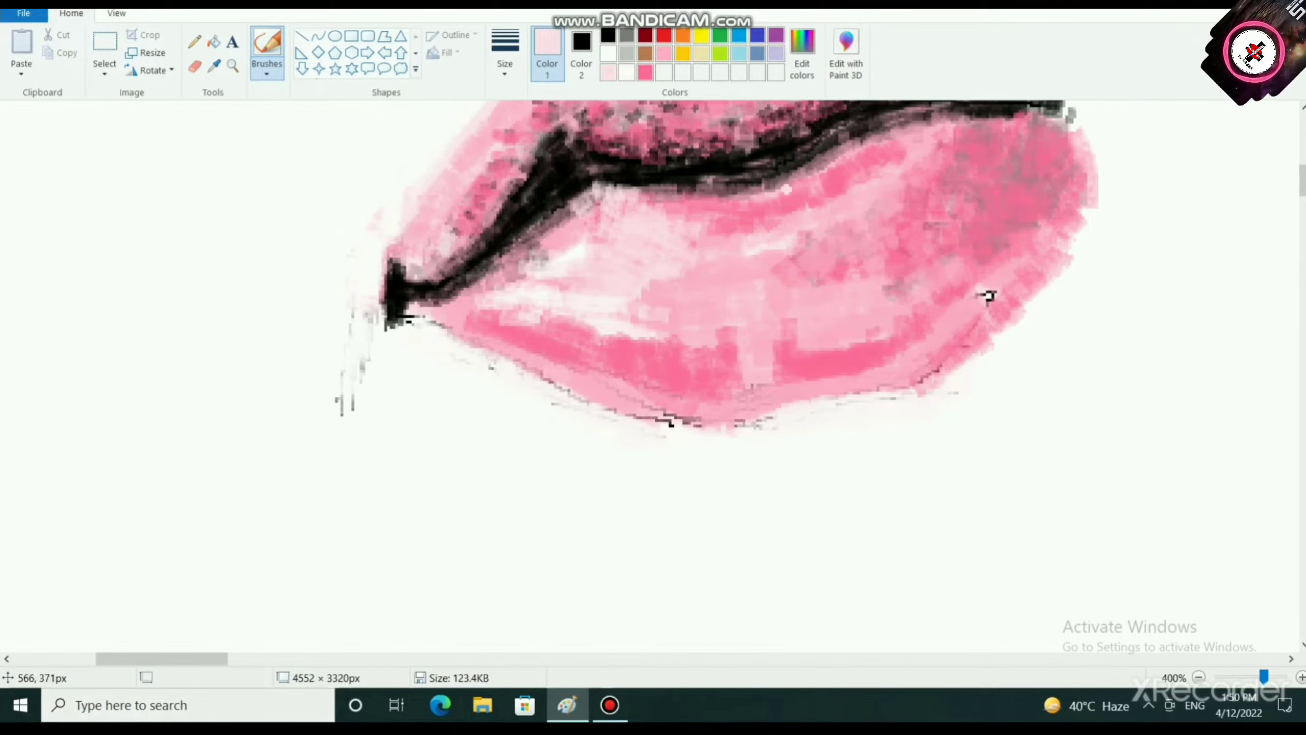
left_click_drag(425, 305, 546, 361)
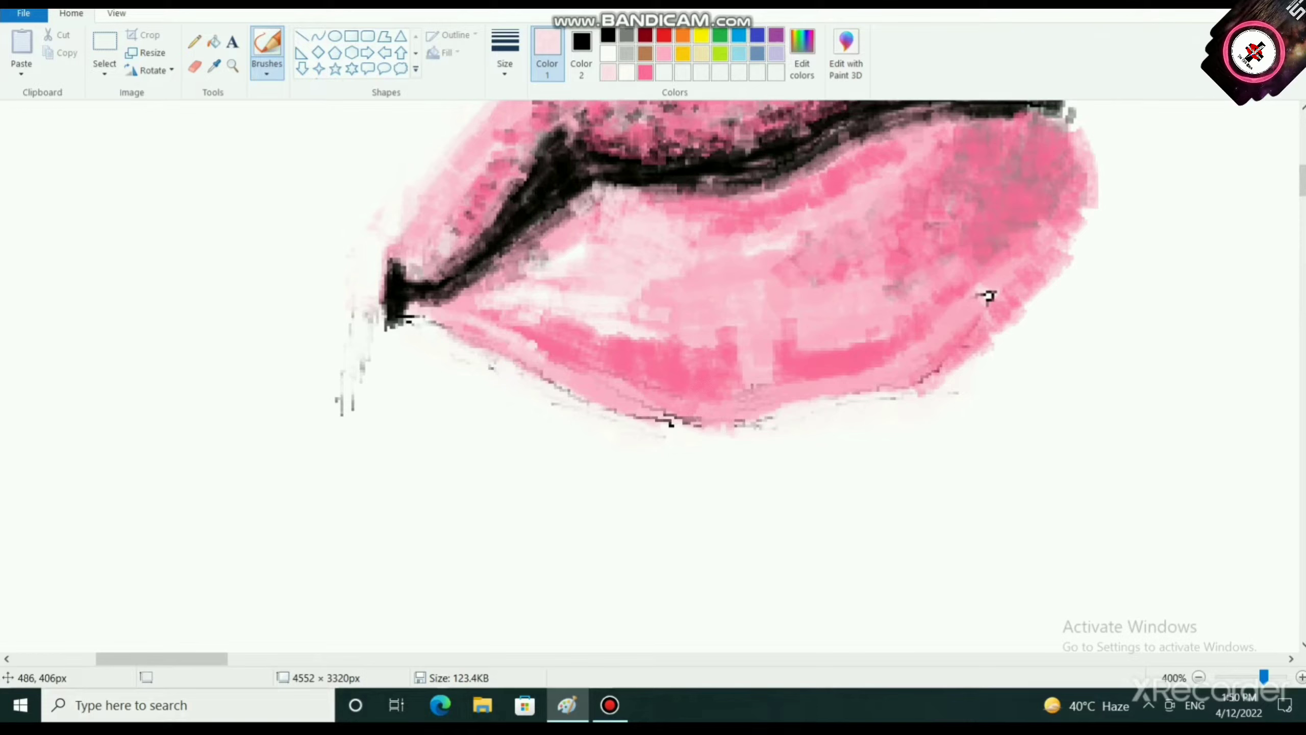
mouse_move(469, 327)
left_mouse_down()
mouse_move(640, 397)
mouse_move(673, 393)
mouse_move(655, 397)
left_mouse_up()
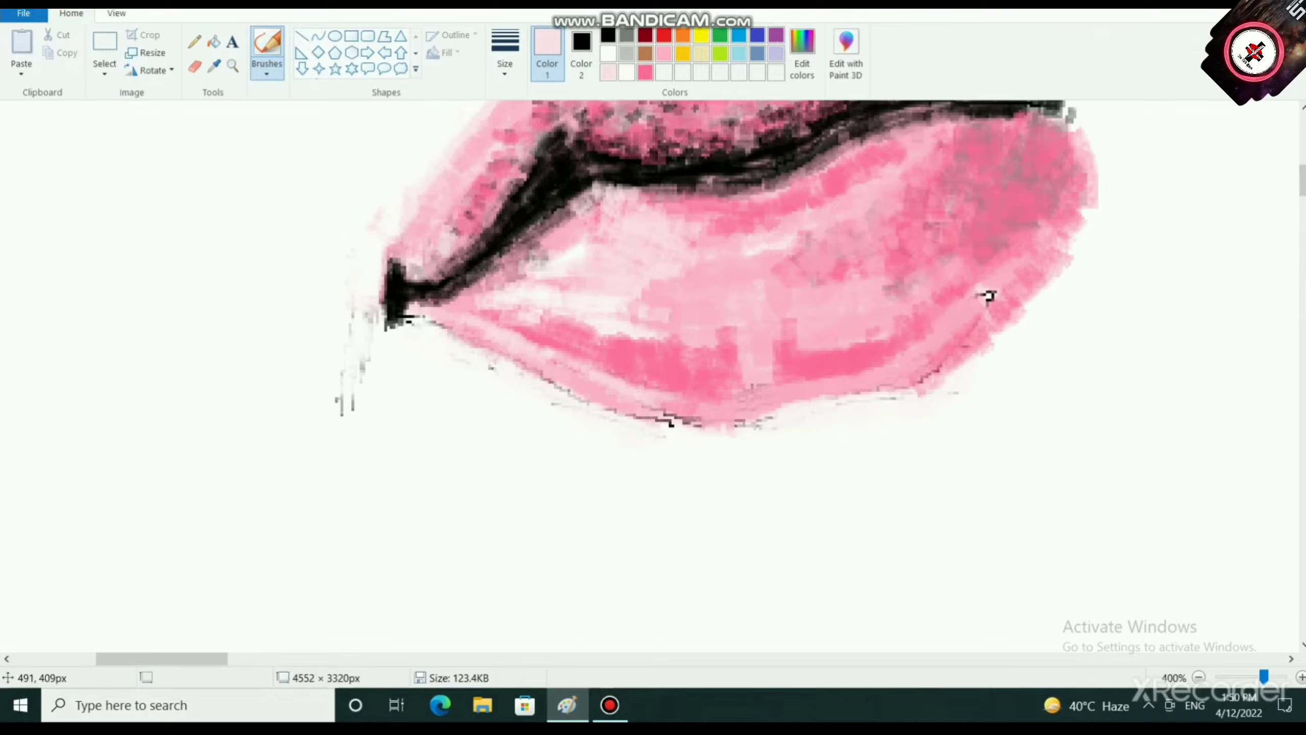
left_click_drag(520, 334, 649, 386)
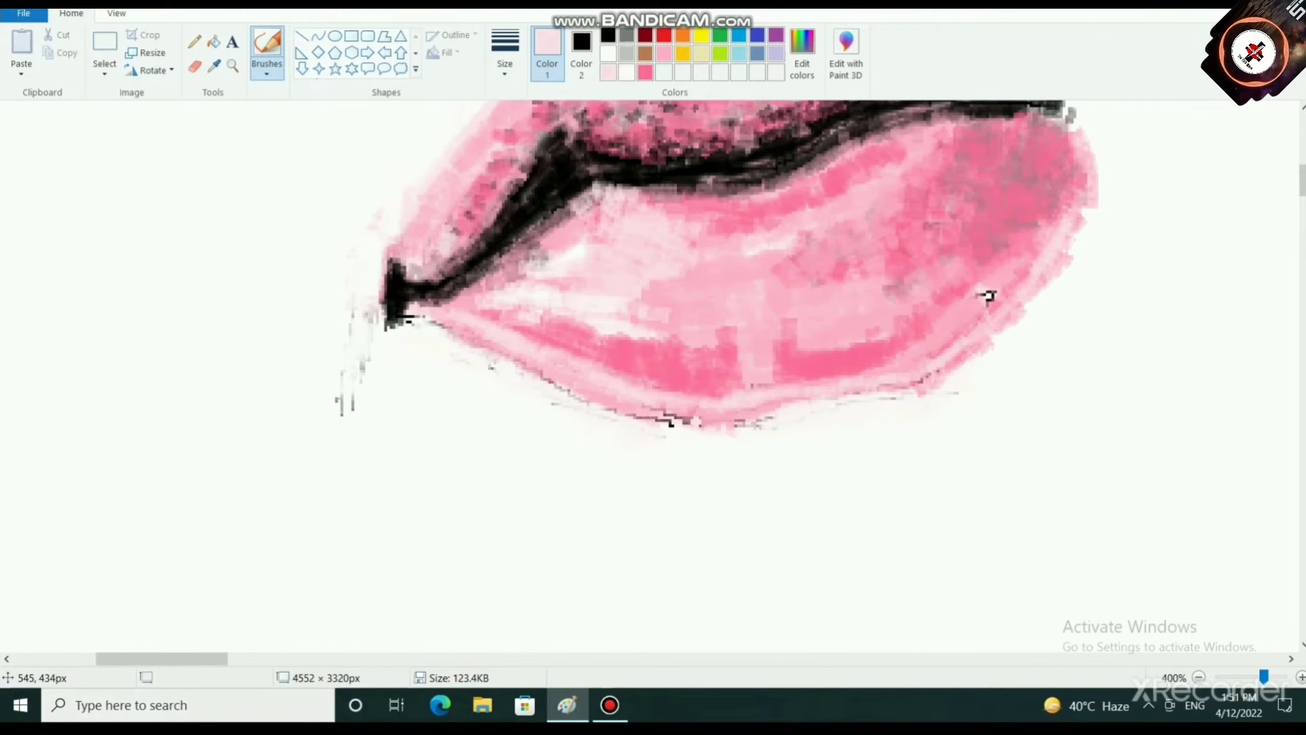
Step: Lighten the upper lip's left outer edge with white and touch up its right end with pale pink
scroll(987, 297, "down", 2)
scroll(630, 390, "up", 5)
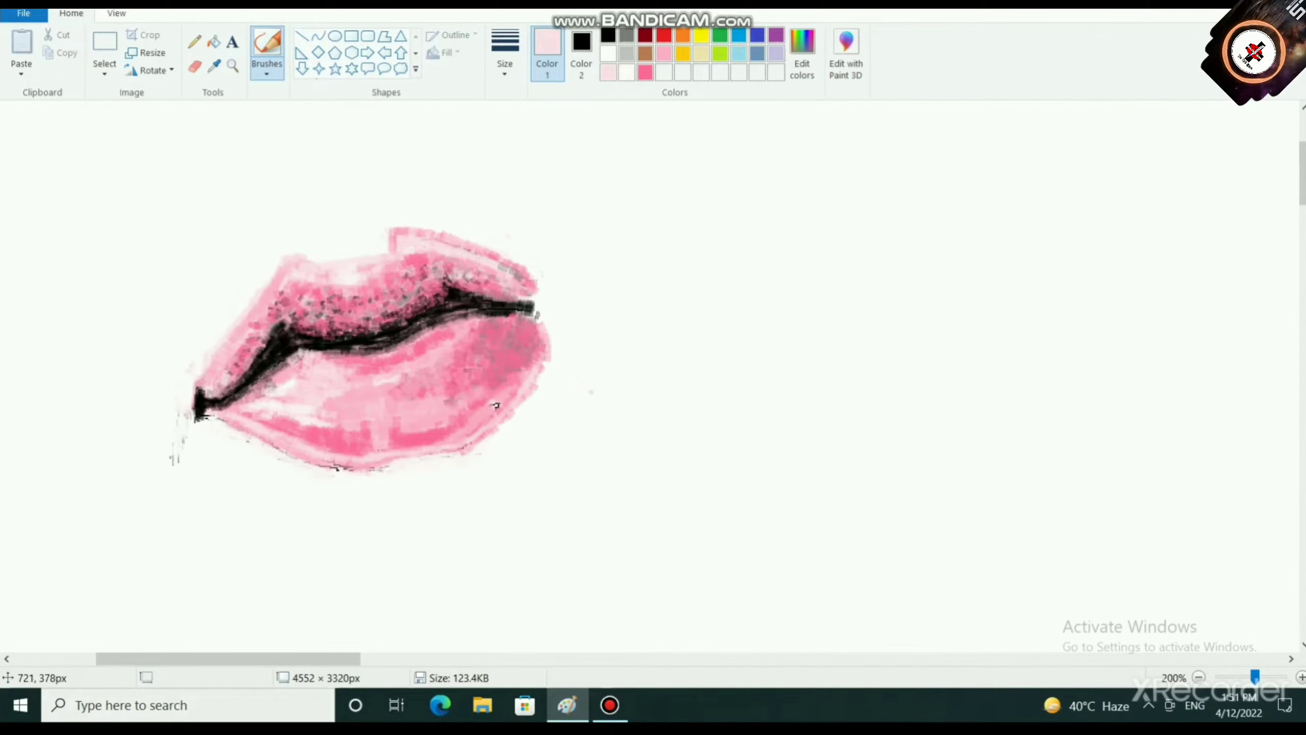
scroll(495, 406, "up", 1)
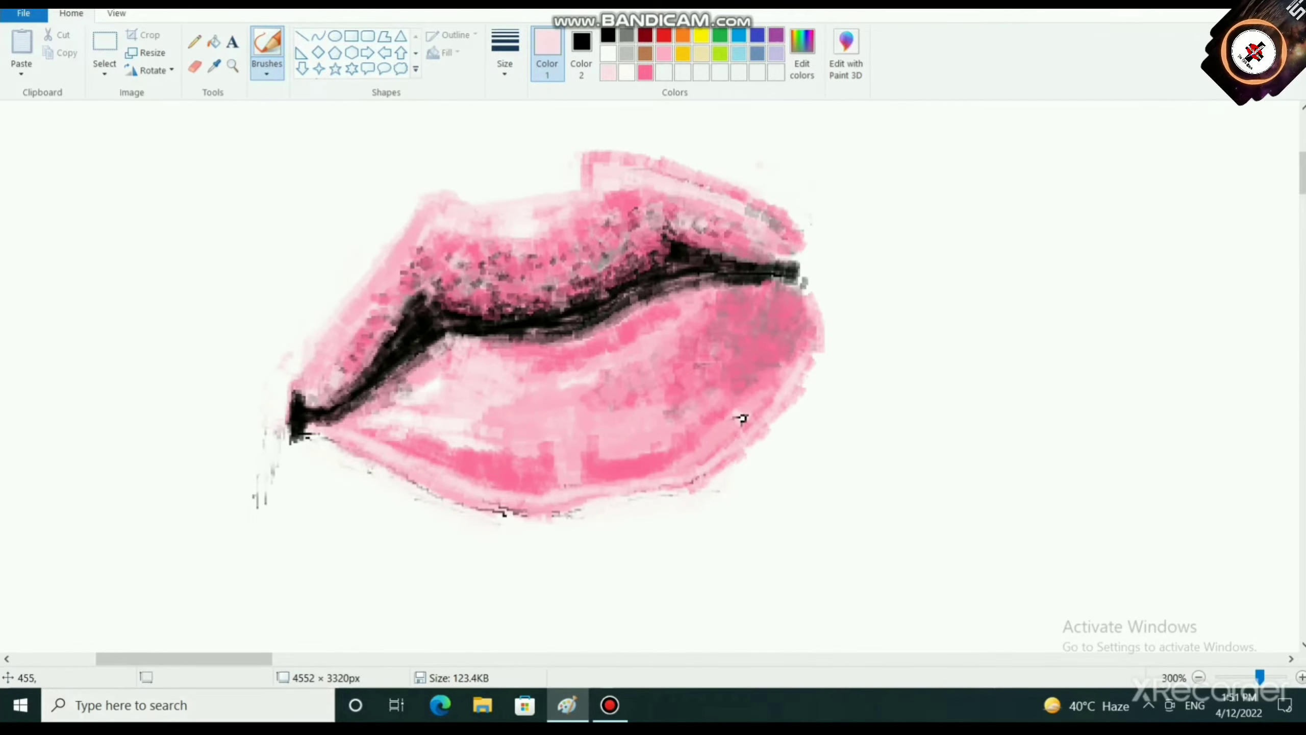
left_click(626, 72)
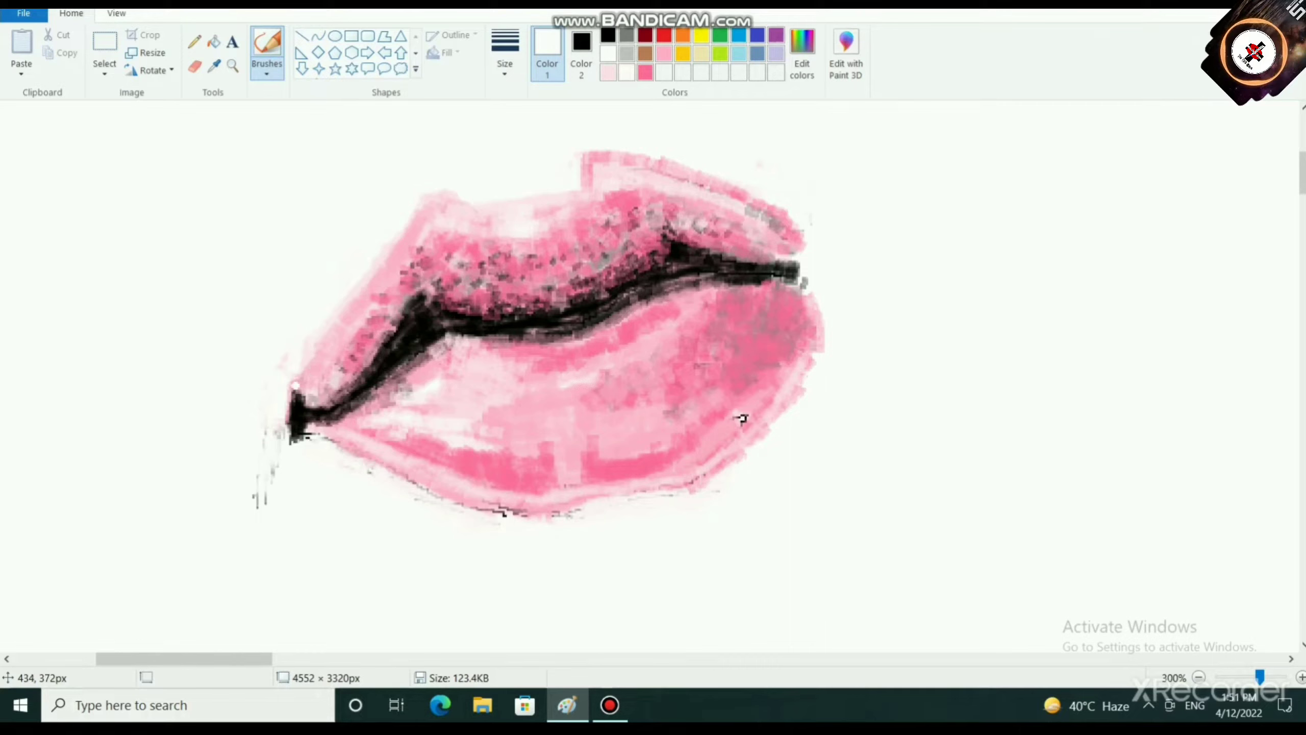
left_click(607, 72)
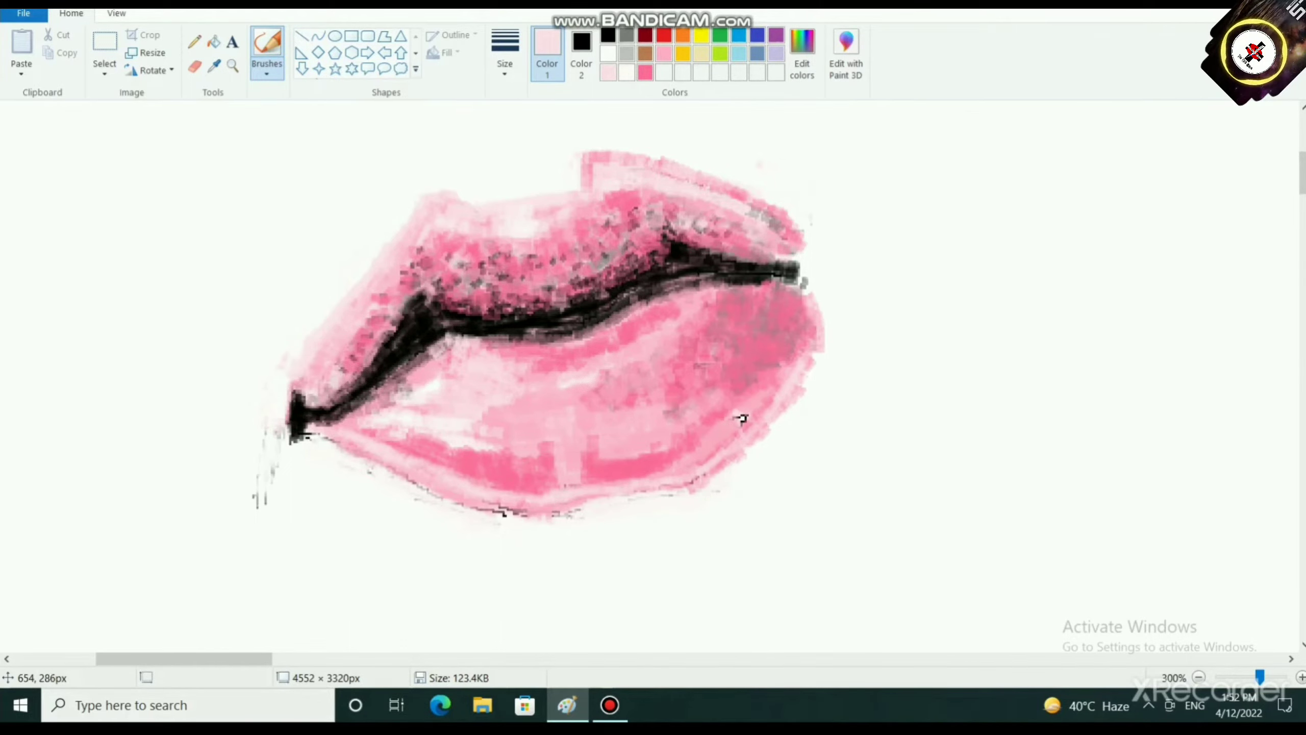
left_click_drag(761, 205, 781, 219)
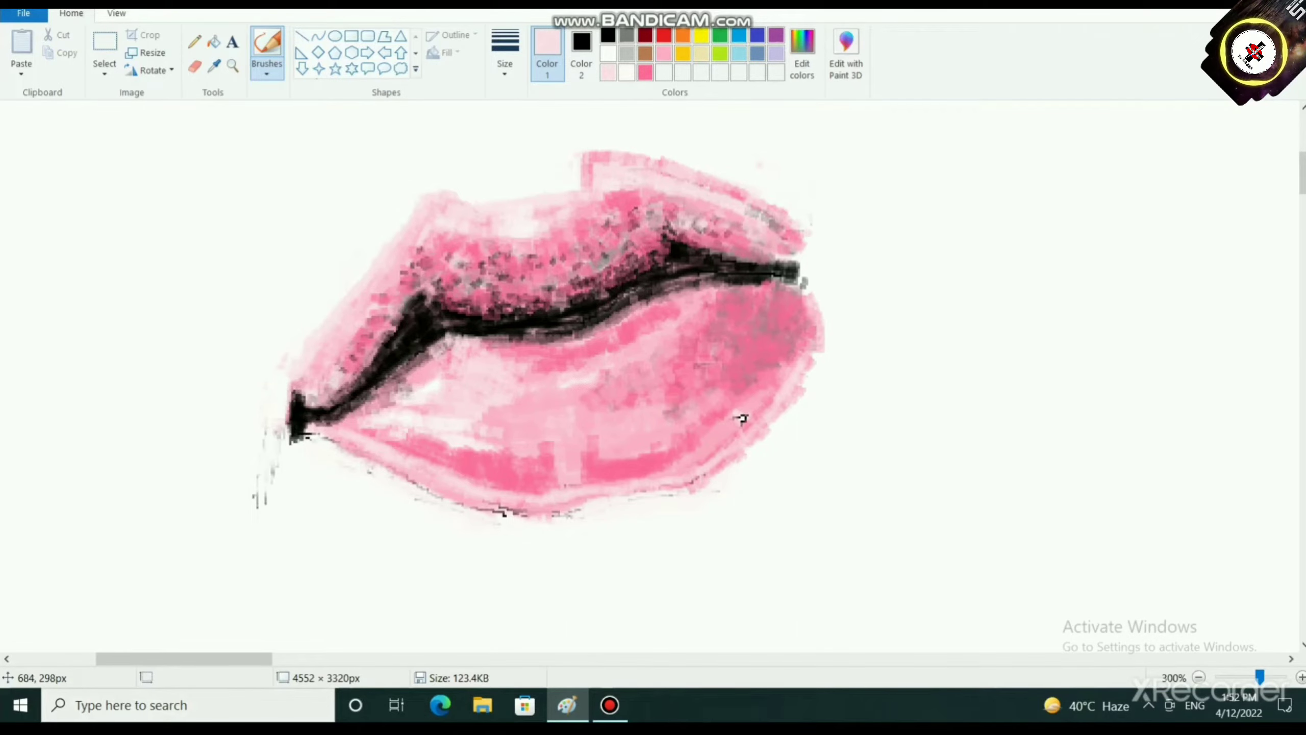
scroll(740, 418, "down", 1)
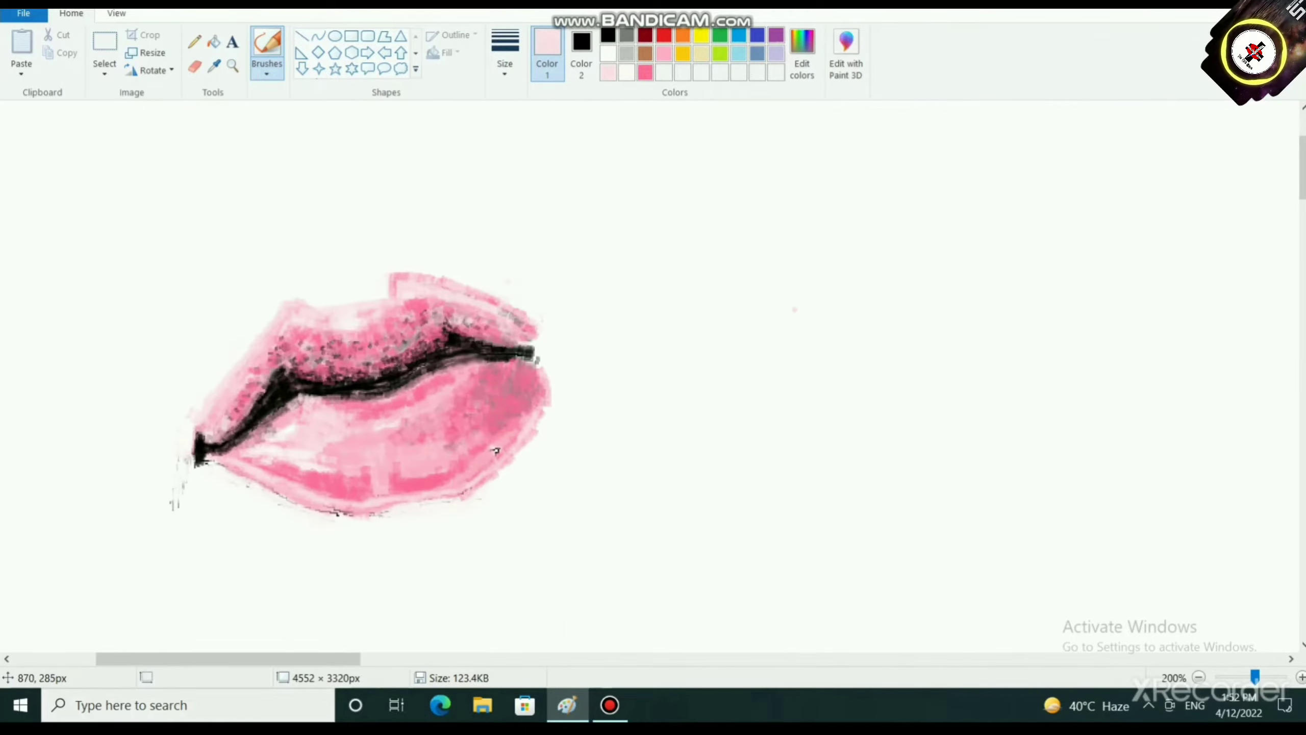
scroll(620, 279, "down", 1)
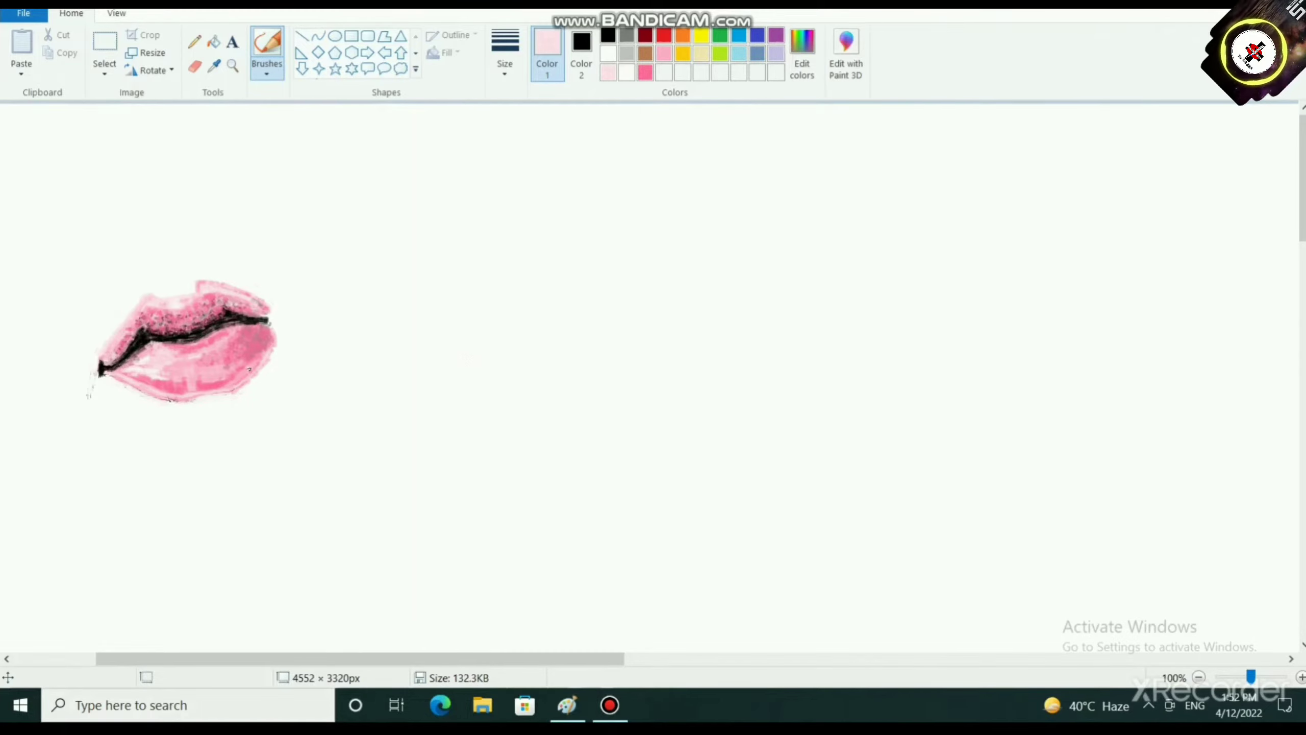
Step: View the lip drawing in full screen and return to the editing window
left_click(116, 14)
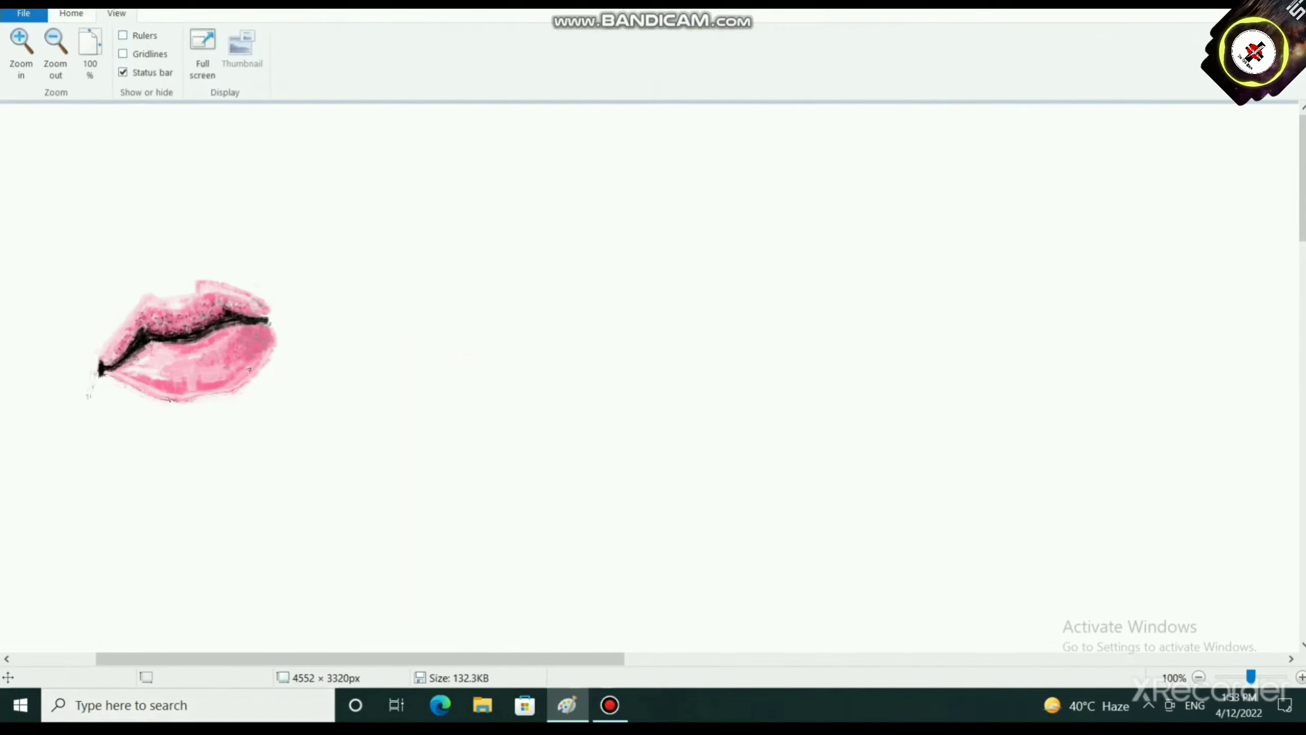
left_click(202, 53)
left_click(283, 126)
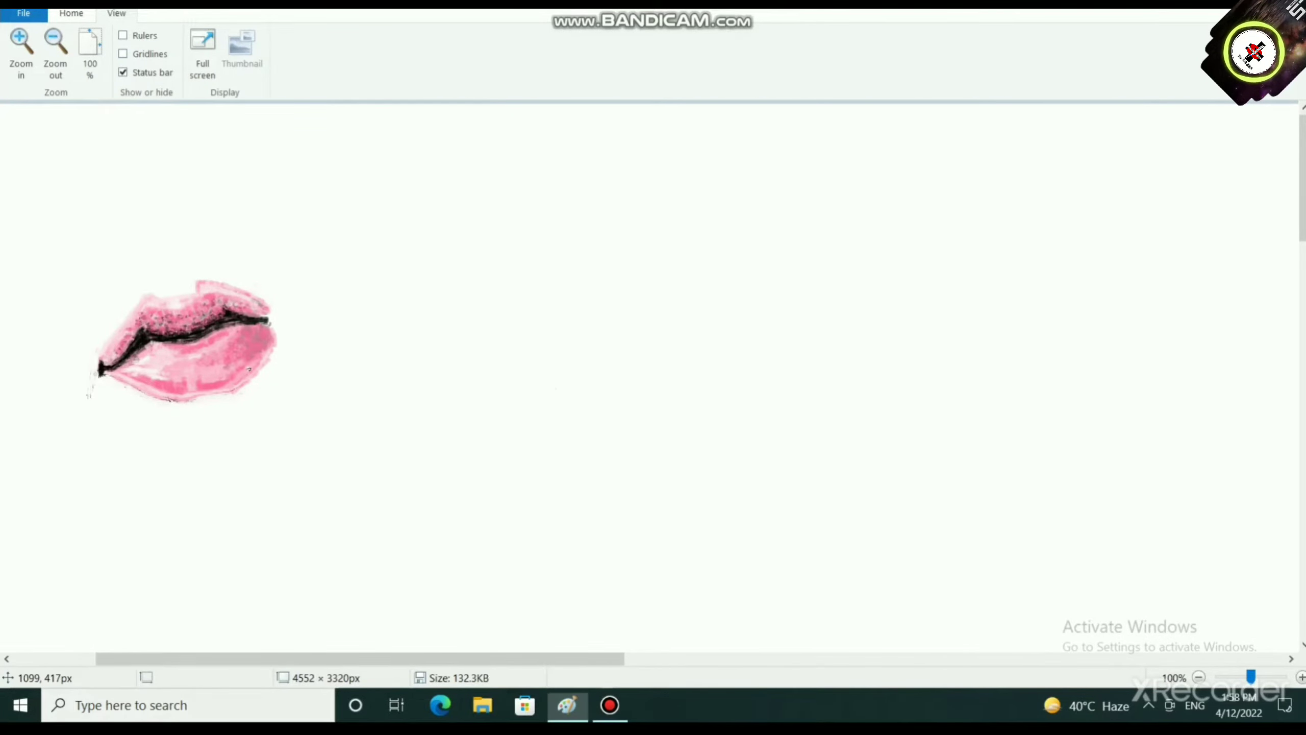
Step: Thicken the left slope of the line between the lips with black strokes and add black dabs just below it on the lower lip
scroll(249, 370, "up", 2)
scroll(985, 524, "up", 1)
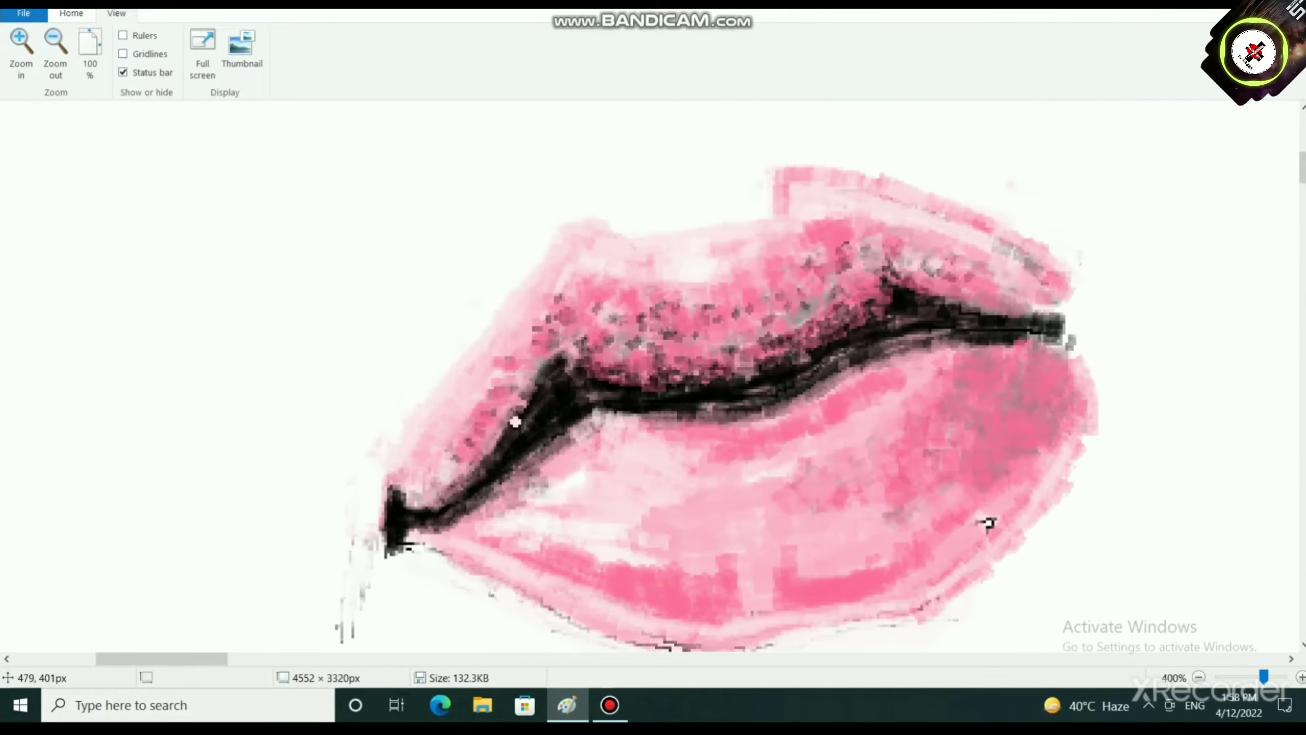
key("alt+h")
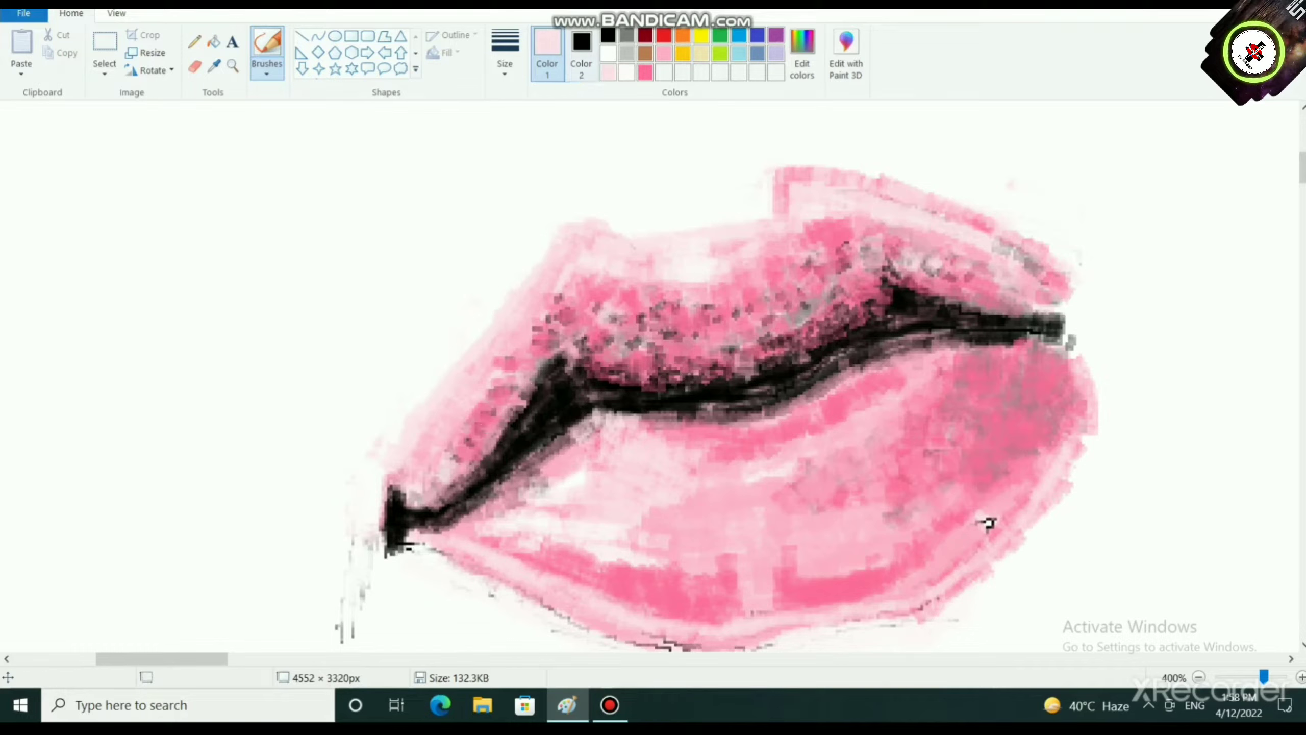
left_click(608, 36)
left_click_drag(537, 386, 483, 457)
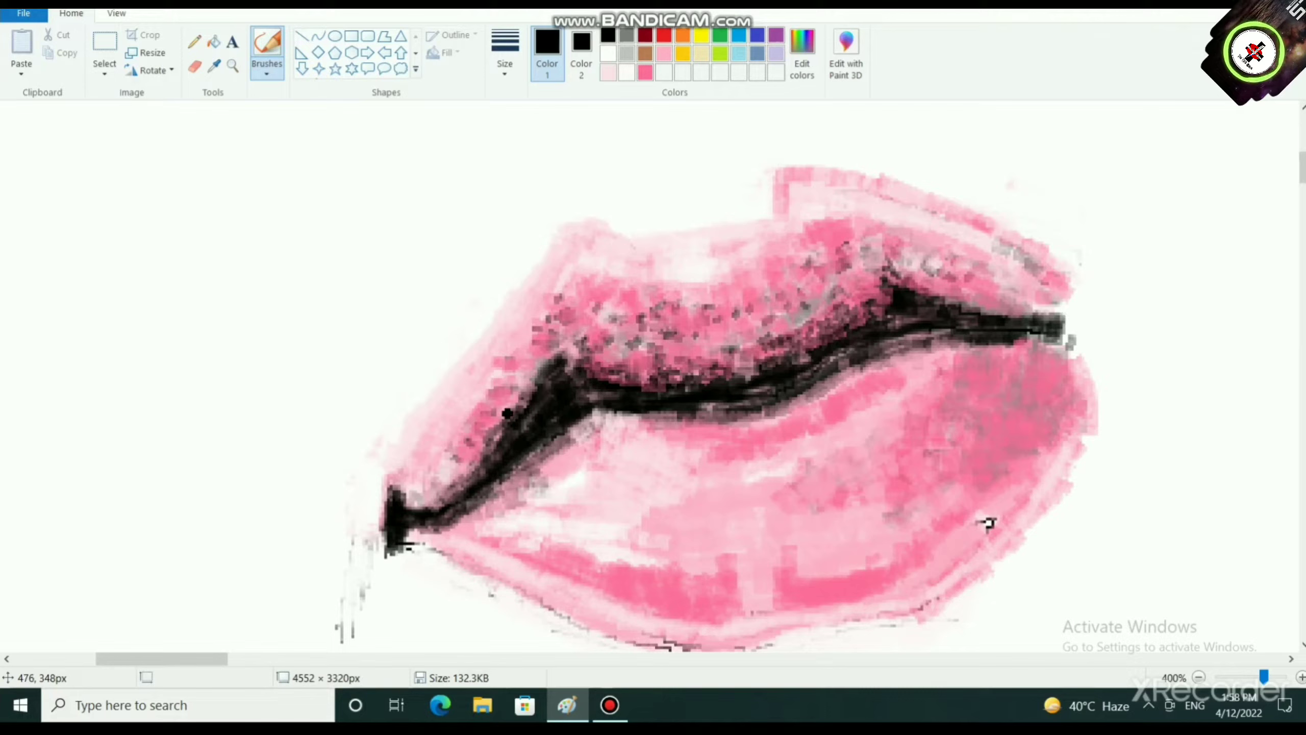
mouse_move(525, 400)
left_mouse_down()
mouse_move(468, 465)
mouse_move(533, 379)
mouse_move(565, 392)
left_mouse_up()
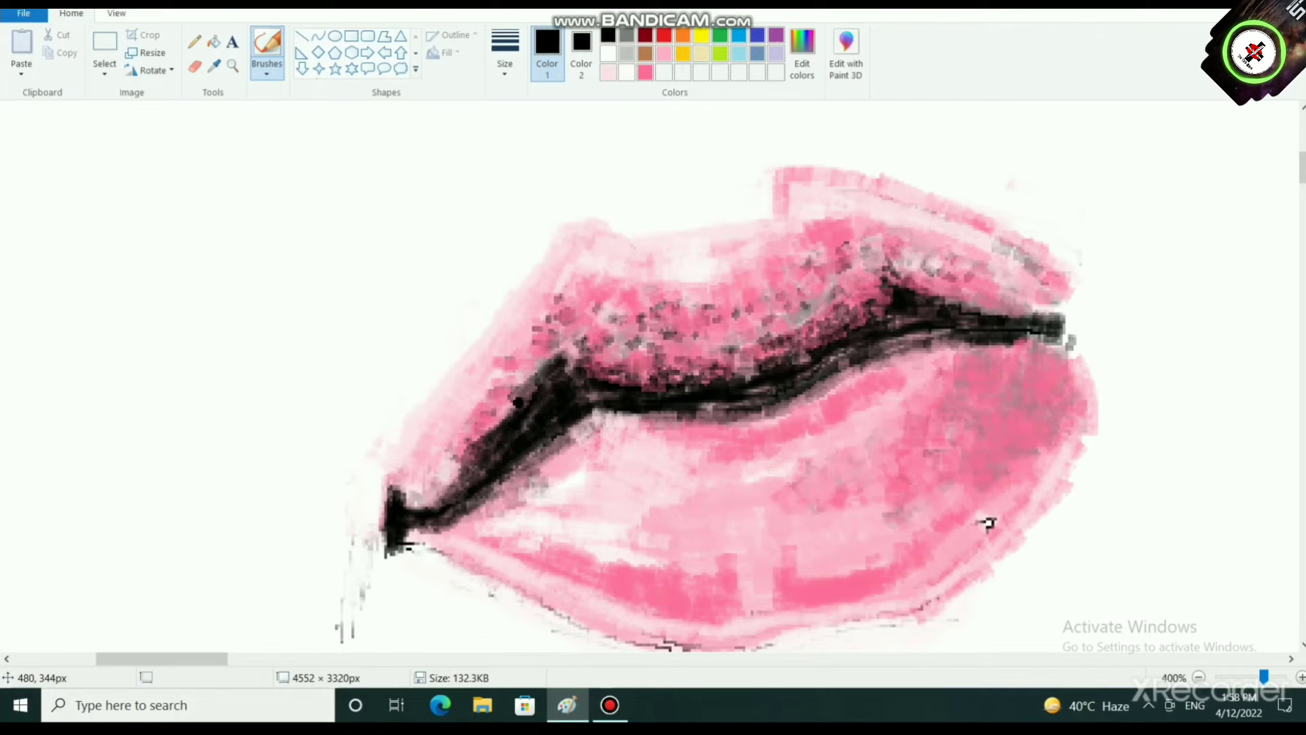
left_click_drag(512, 404, 469, 441)
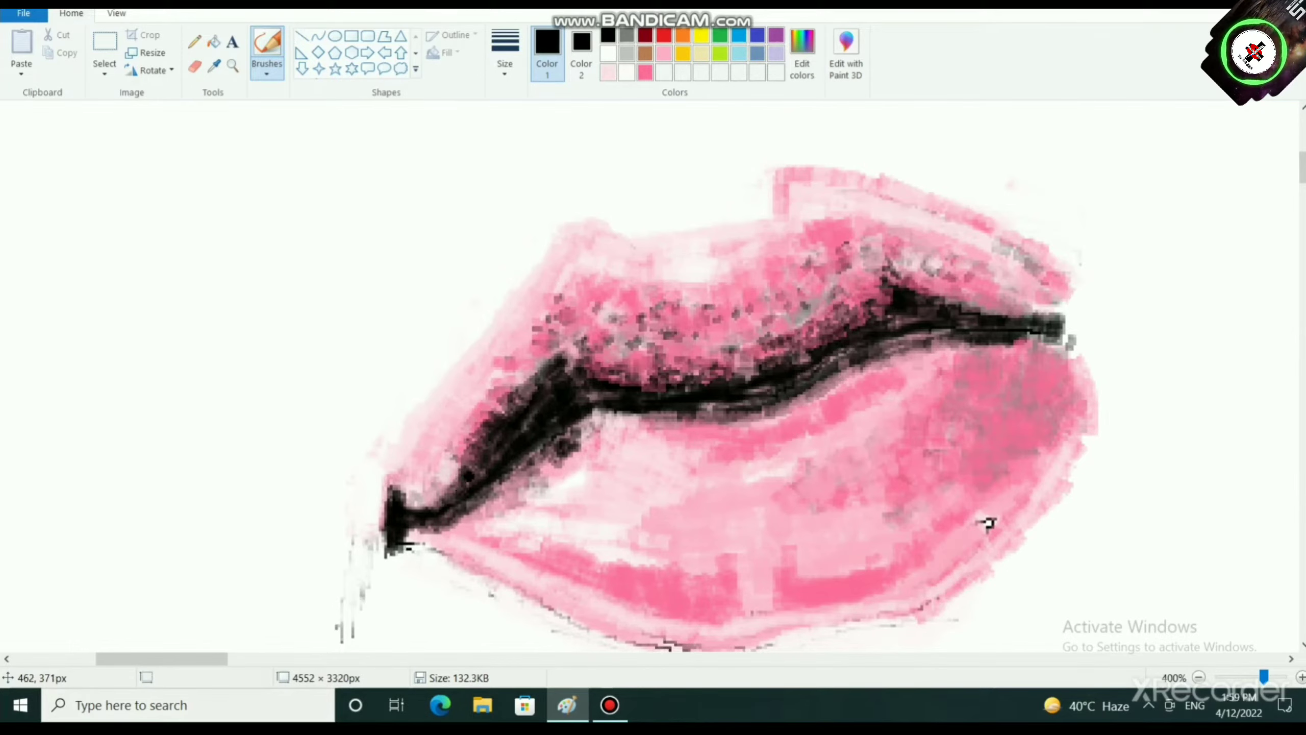
scroll(514, 437, "down", 3)
scroll(546, 497, "up", 1)
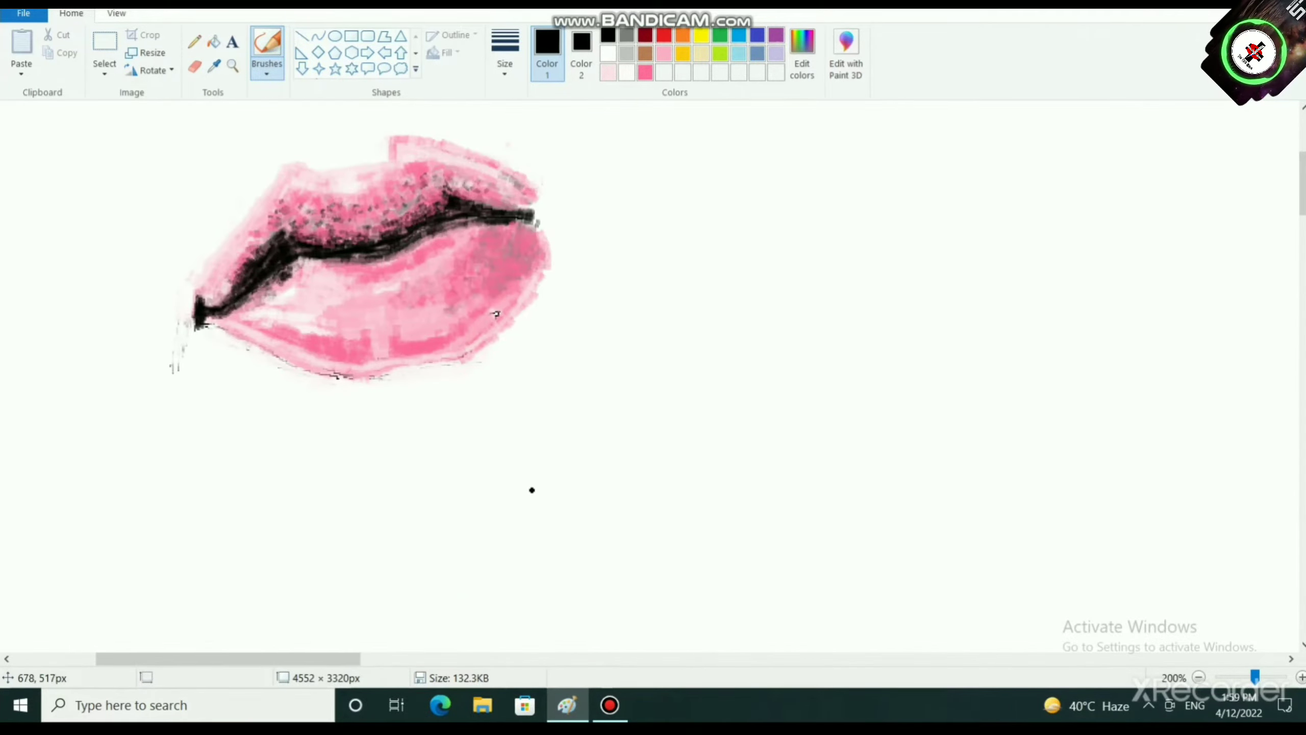
scroll(293, 265, "up", 1)
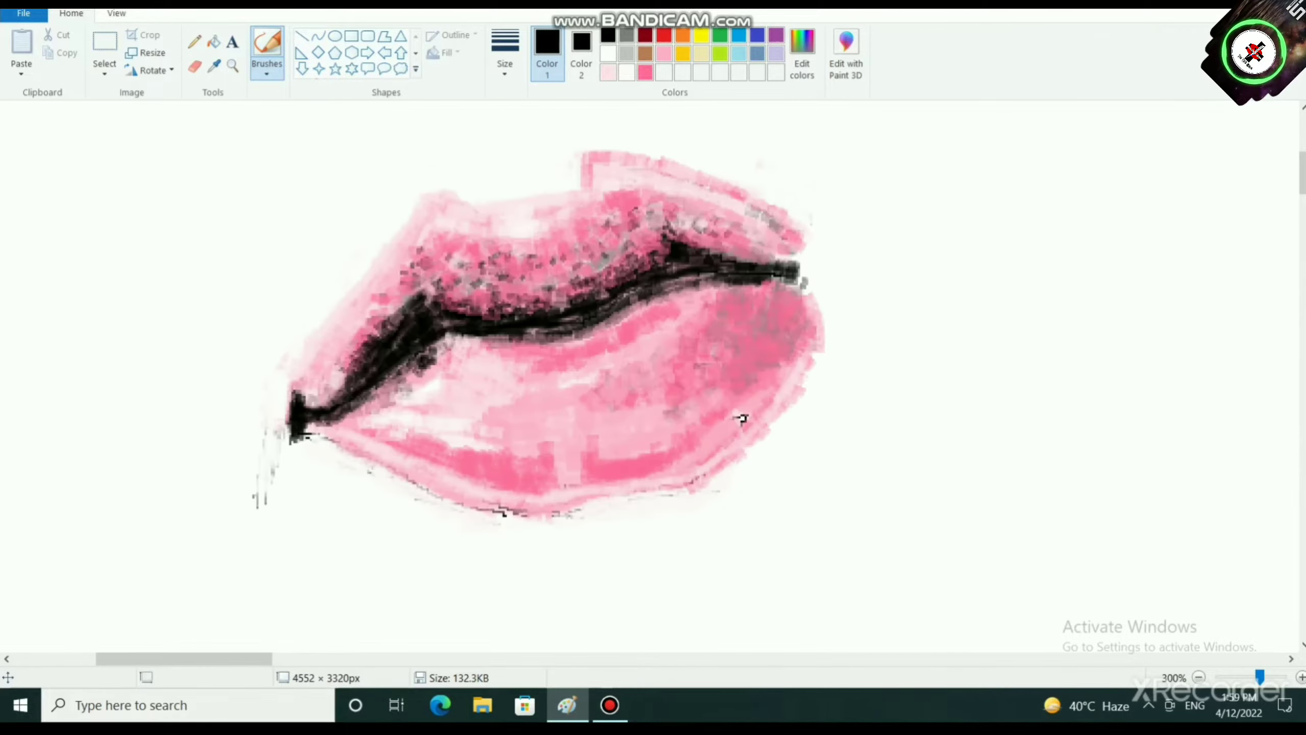
left_click(607, 72)
left_click(740, 420)
scroll(740, 419, "up", 2)
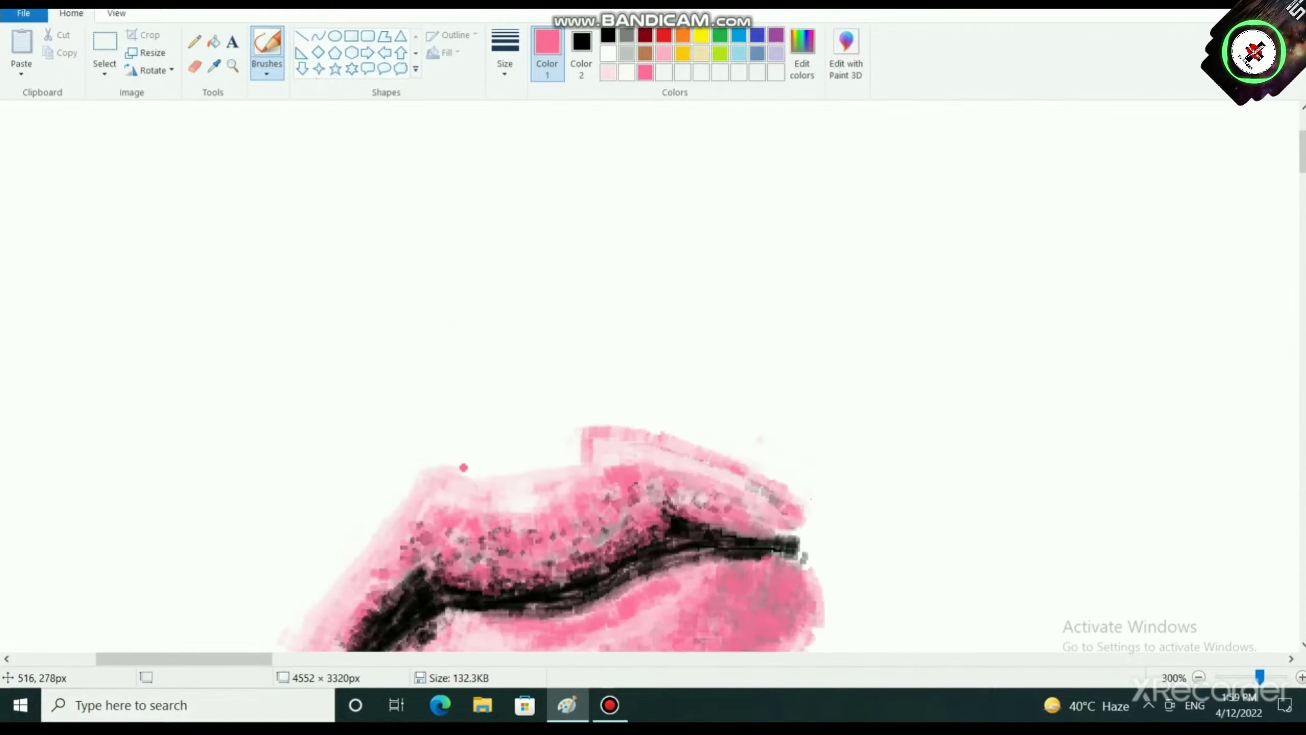
scroll(985, 615, "up", 1)
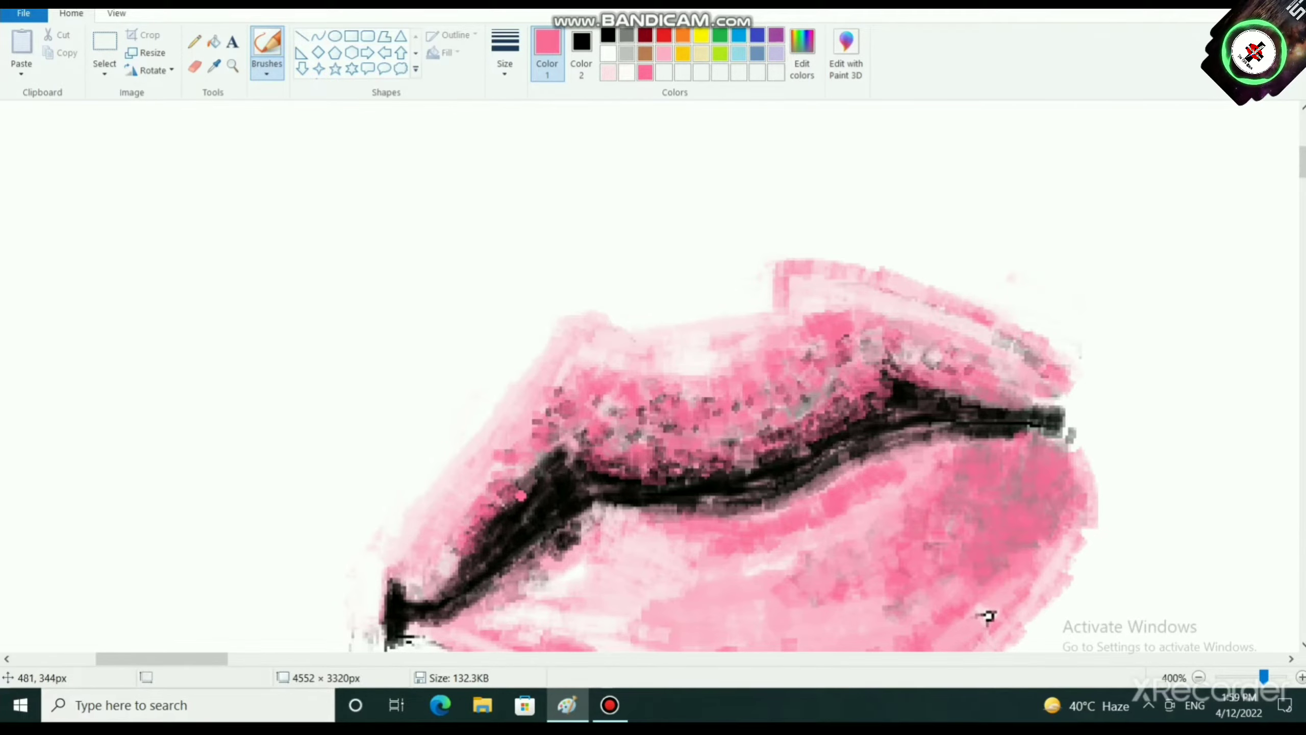
Step: Select the whole lip drawing with a rectangular selection and move it down and to the right on the canvas
scroll(579, 469, "down", 2)
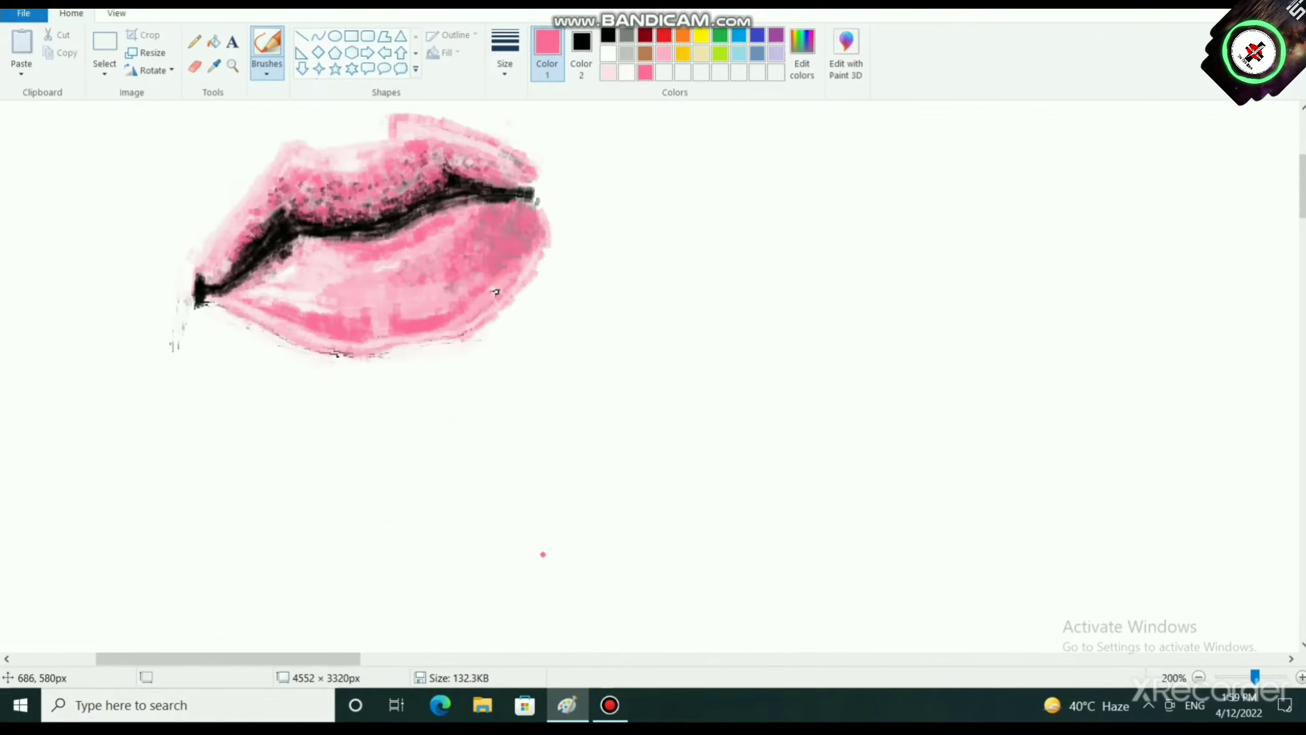
scroll(548, 551, "down", 1)
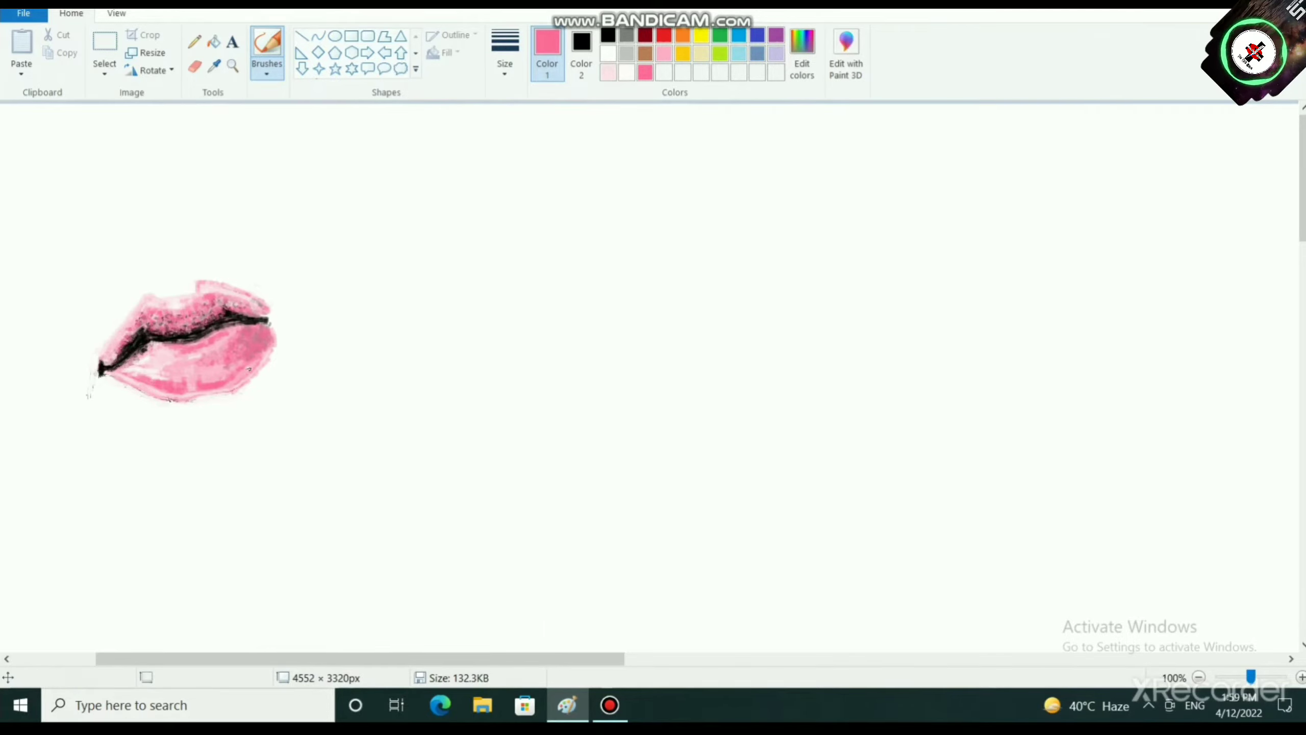
left_click(104, 46)
left_click(105, 73)
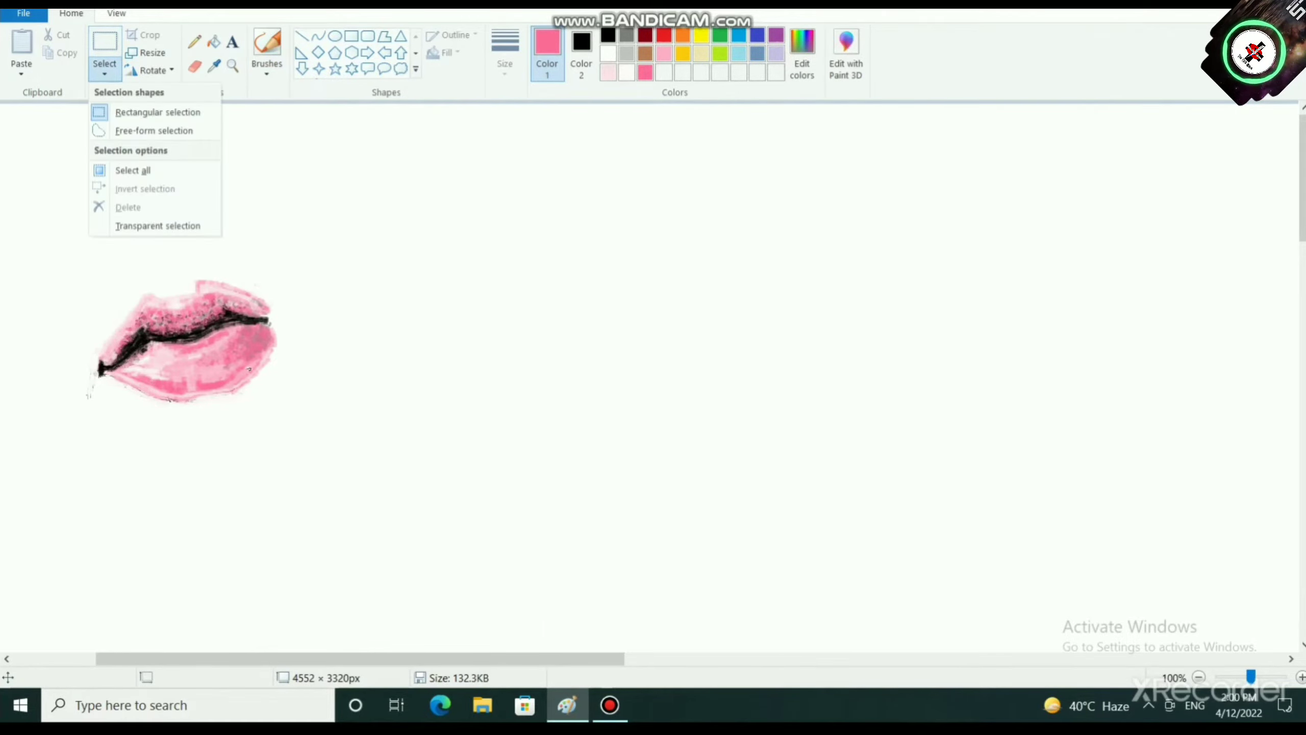
left_click(158, 112)
left_click_drag(64, 245, 311, 414)
left_click_drag(215, 349, 561, 500)
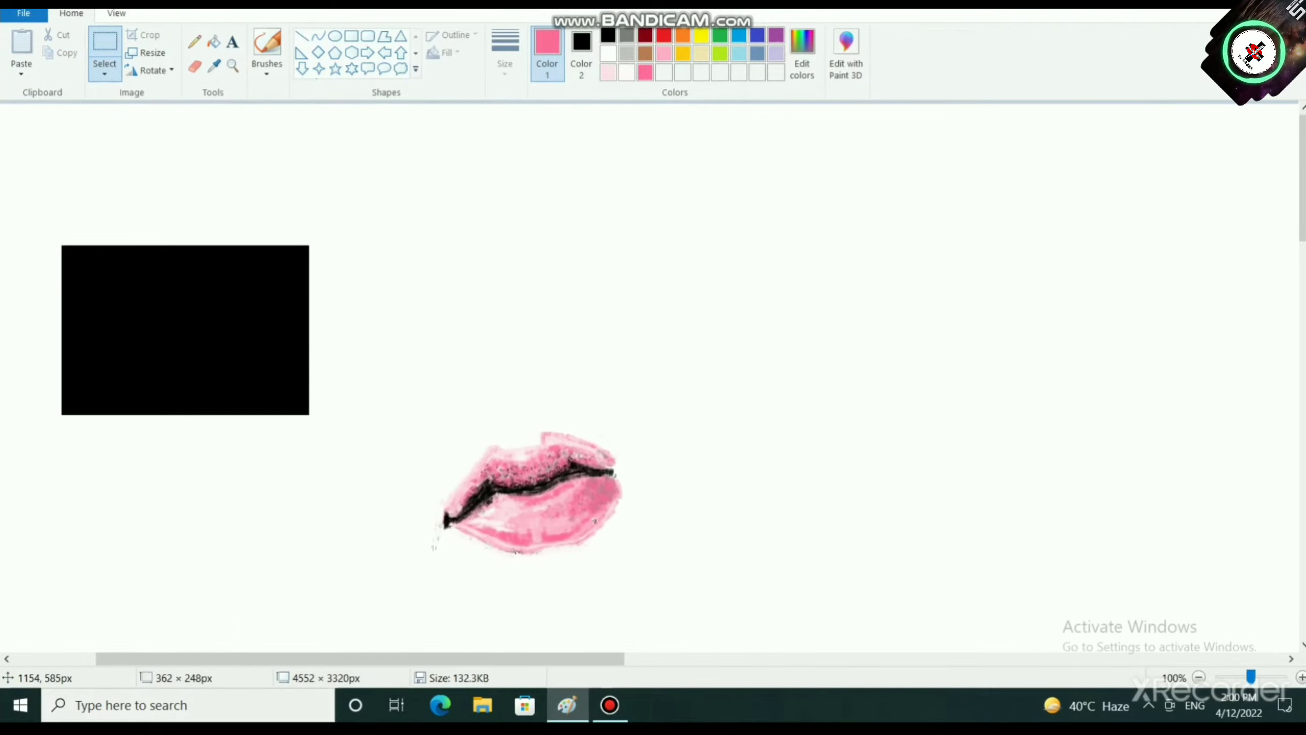
left_click(809, 481)
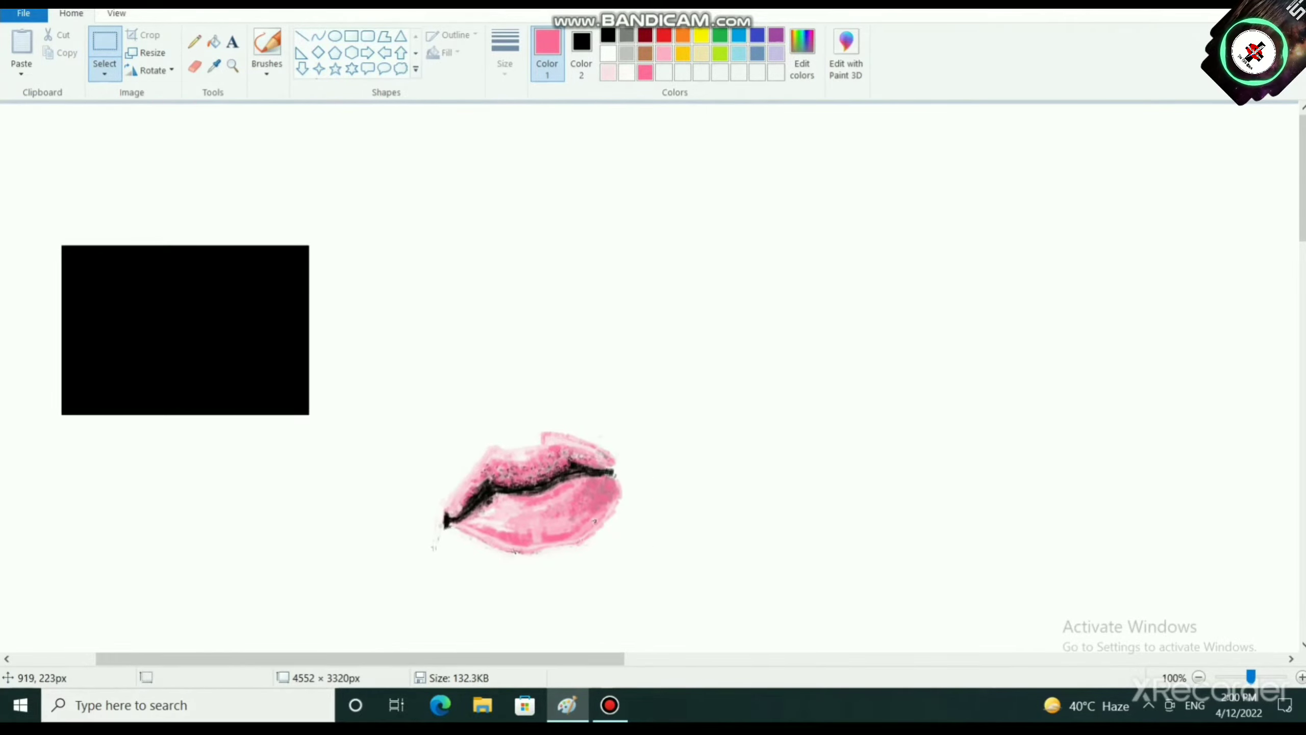
Step: Fill the black rectangle left at the lips' original position with the custom near-white color
left_click(214, 42)
left_click(627, 72)
left_click(226, 332)
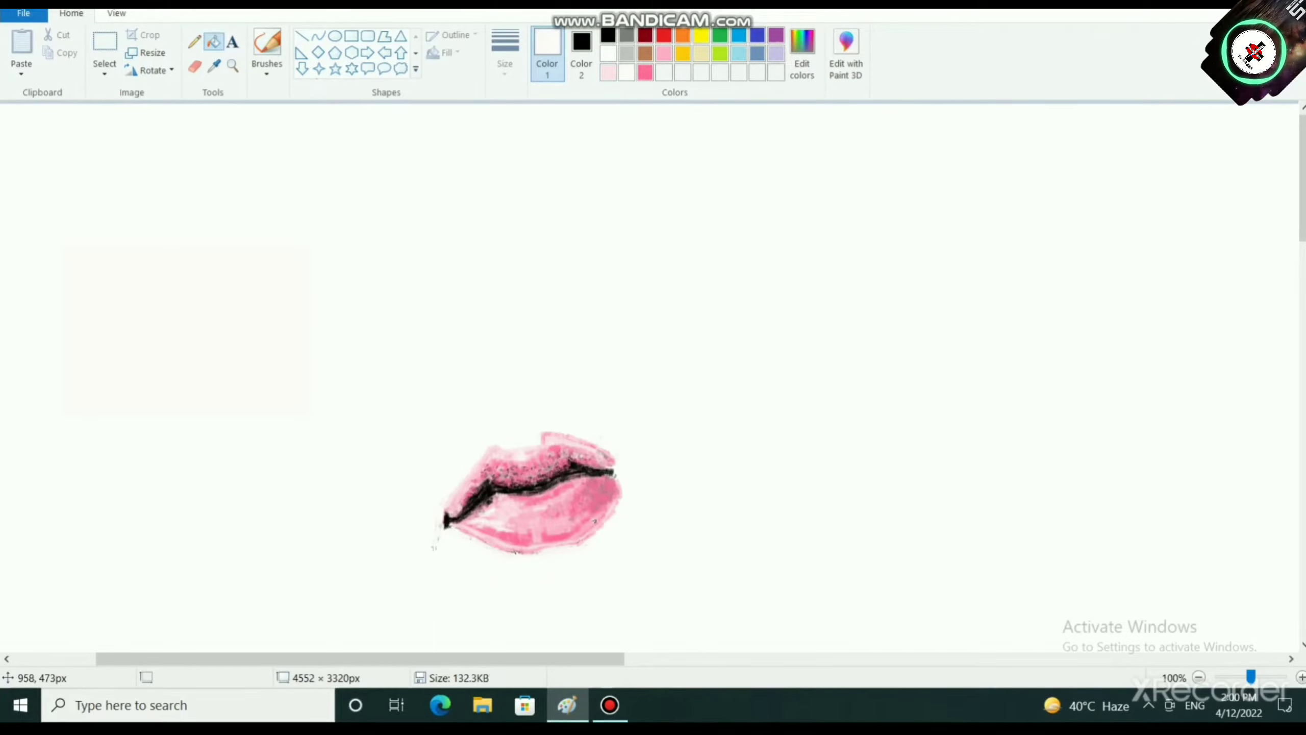
Step: Brush pink strokes along the upper lip's top right edge and across the dip in the middle of its top edge
scroll(530, 360, "down", 3)
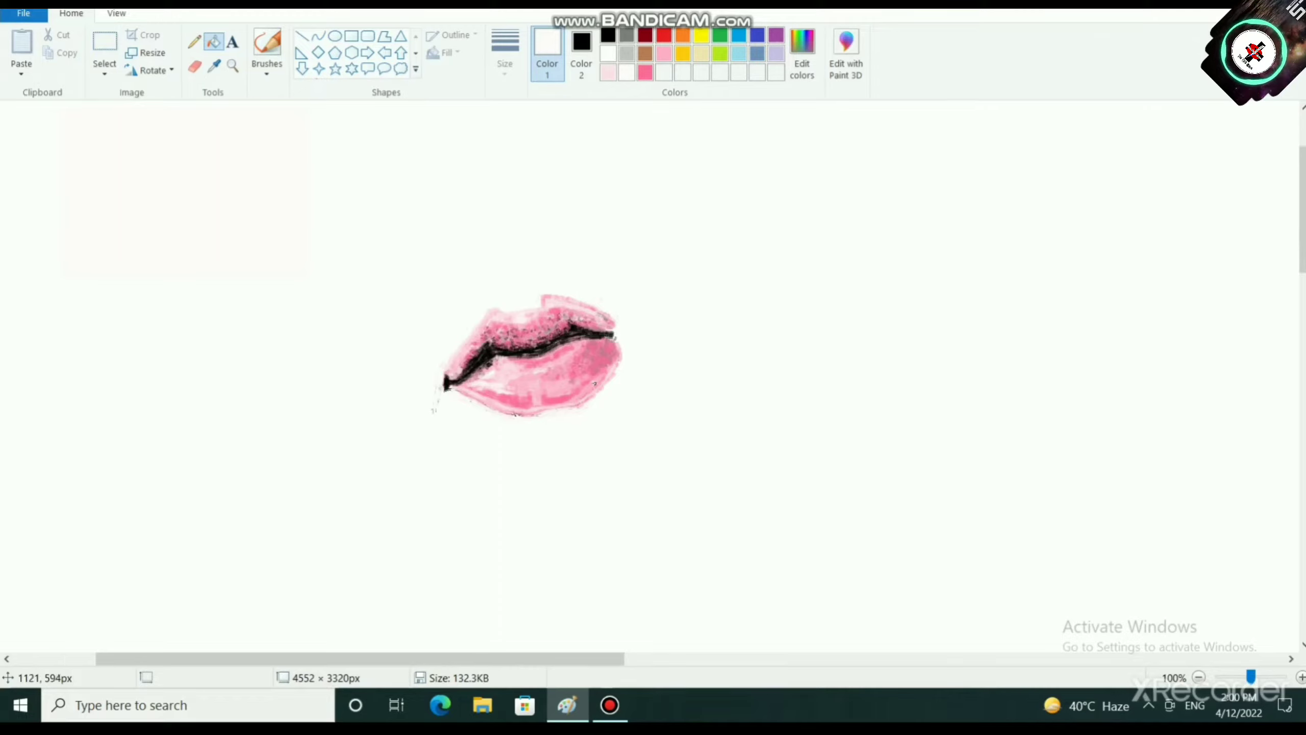
scroll(591, 381, "up", 1)
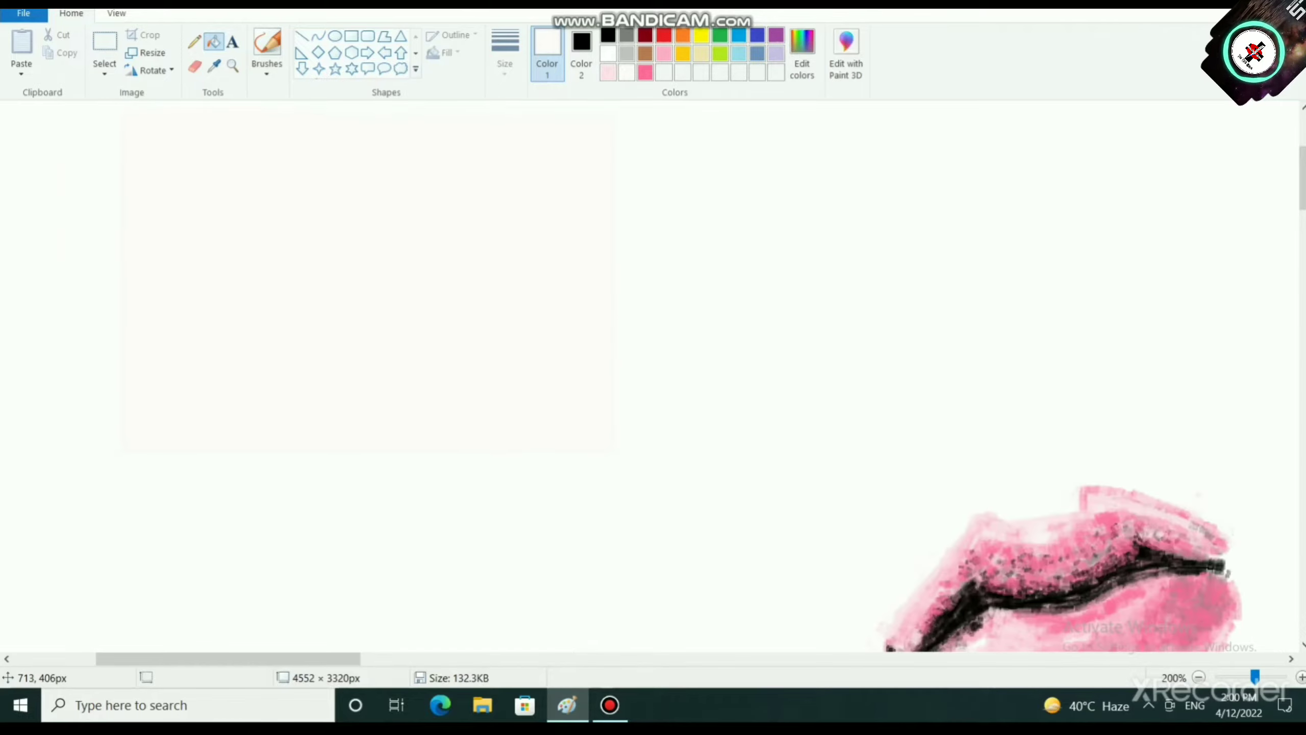
left_click_drag(247, 659, 399, 658)
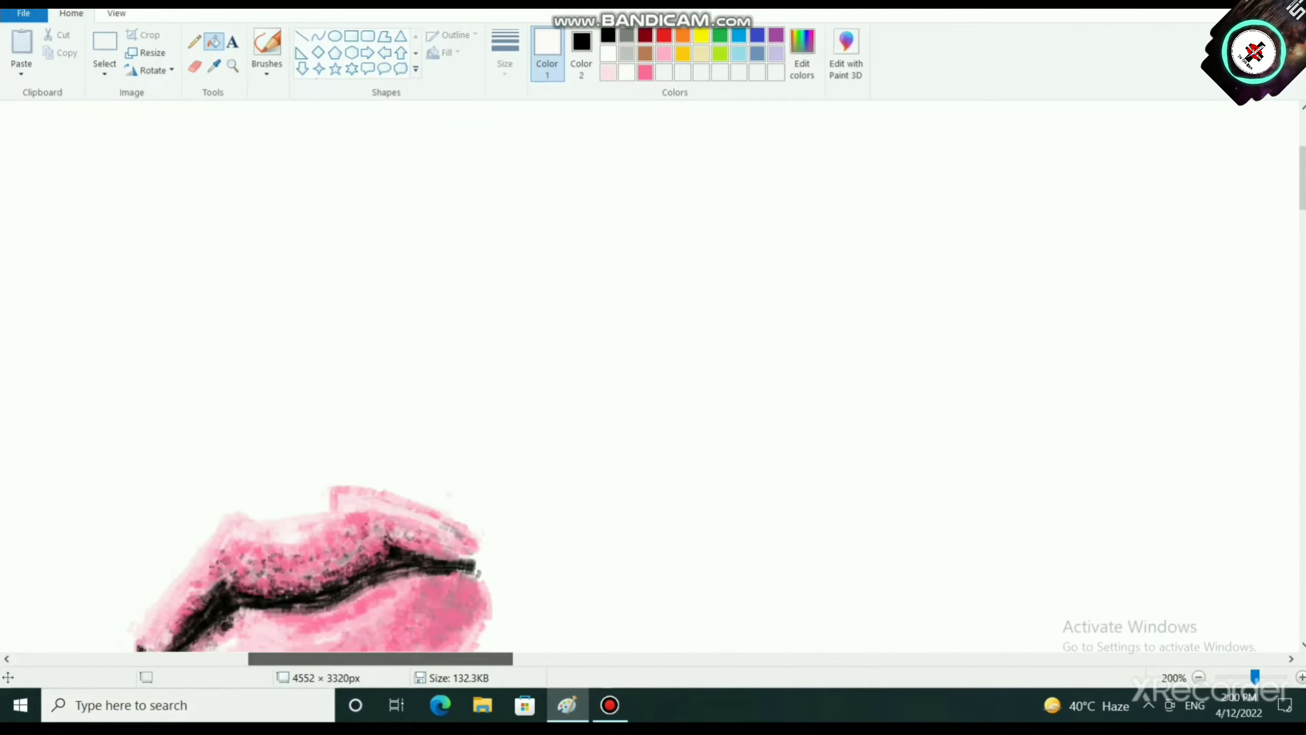
left_click(607, 73)
left_click(645, 72)
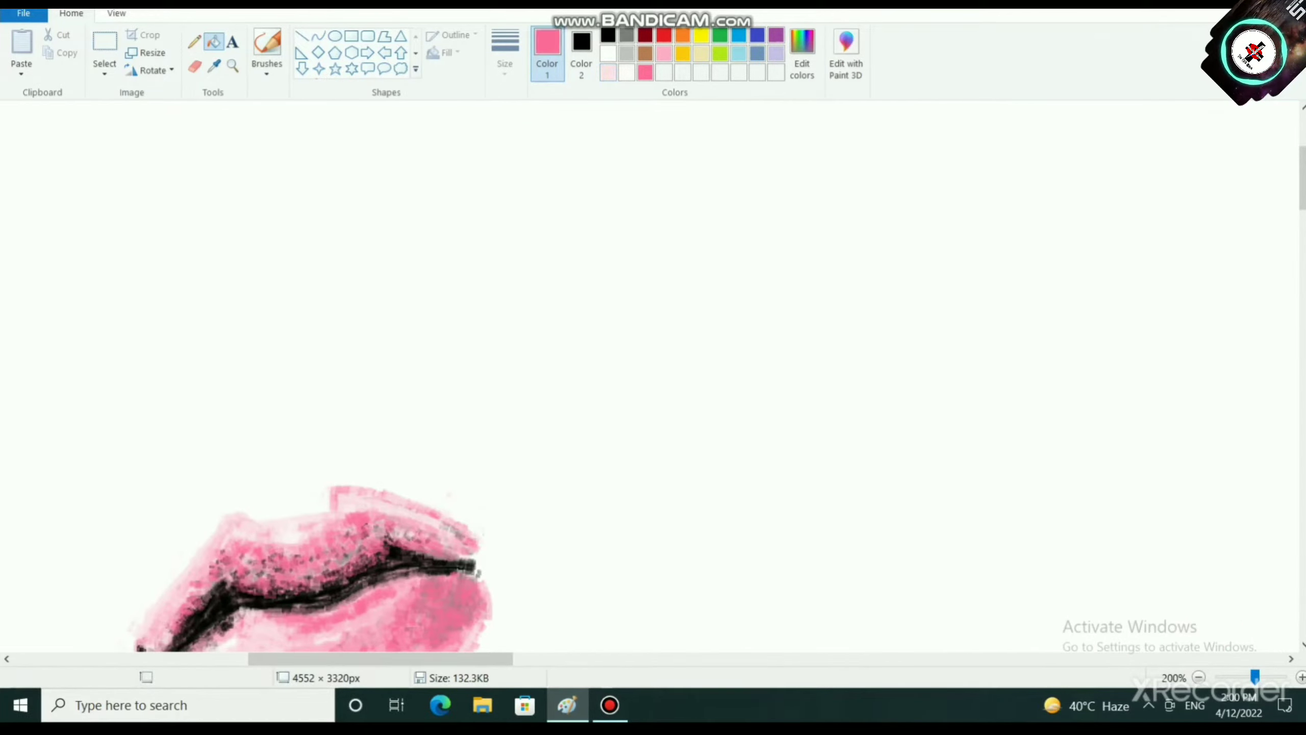
left_click(266, 73)
left_click(372, 133)
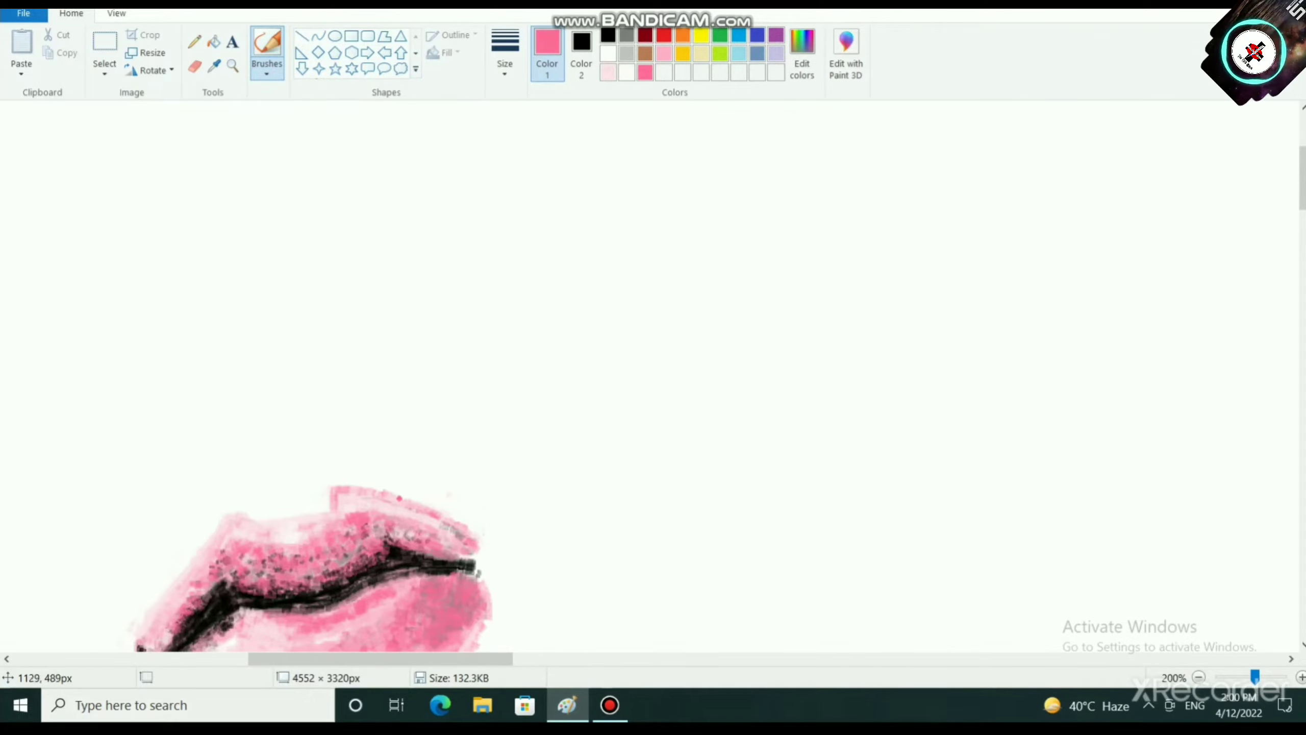
mouse_move(360, 495)
left_mouse_down()
mouse_move(391, 486)
mouse_move(447, 525)
left_mouse_up()
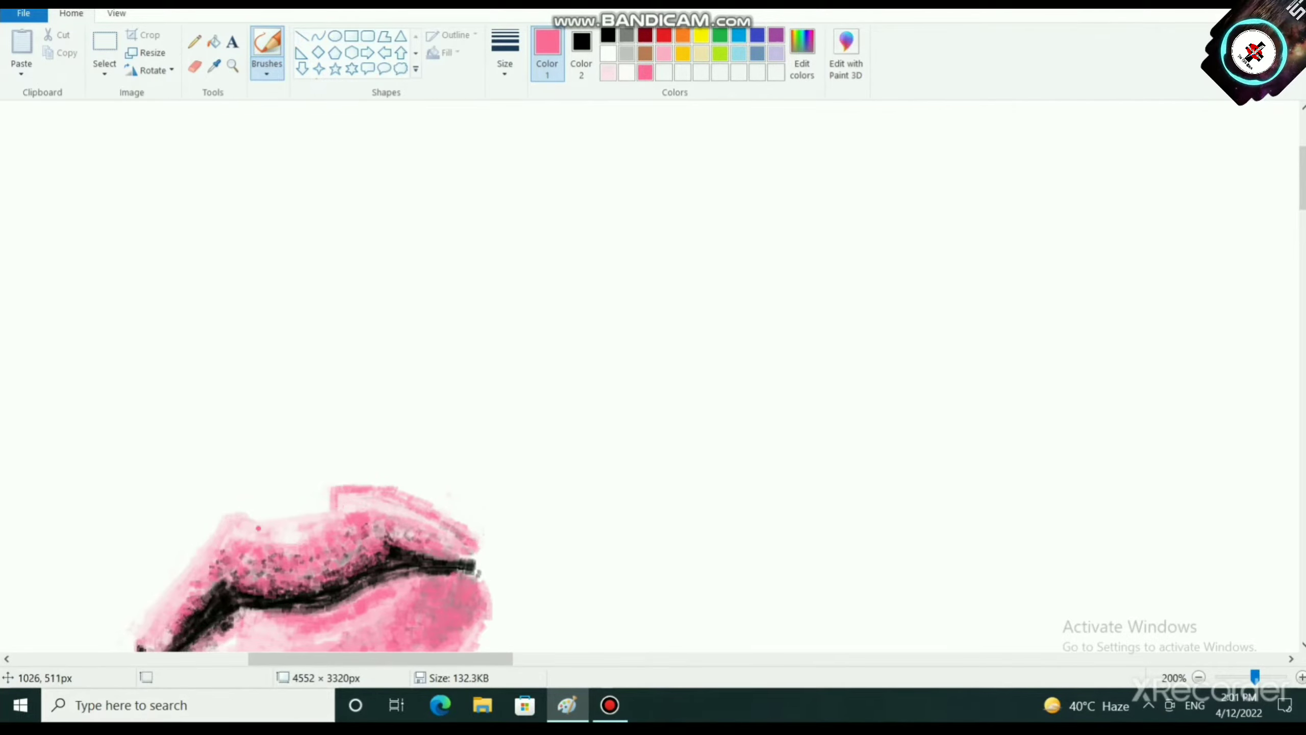
left_click_drag(262, 528, 313, 528)
left_click_drag(266, 529, 338, 520)
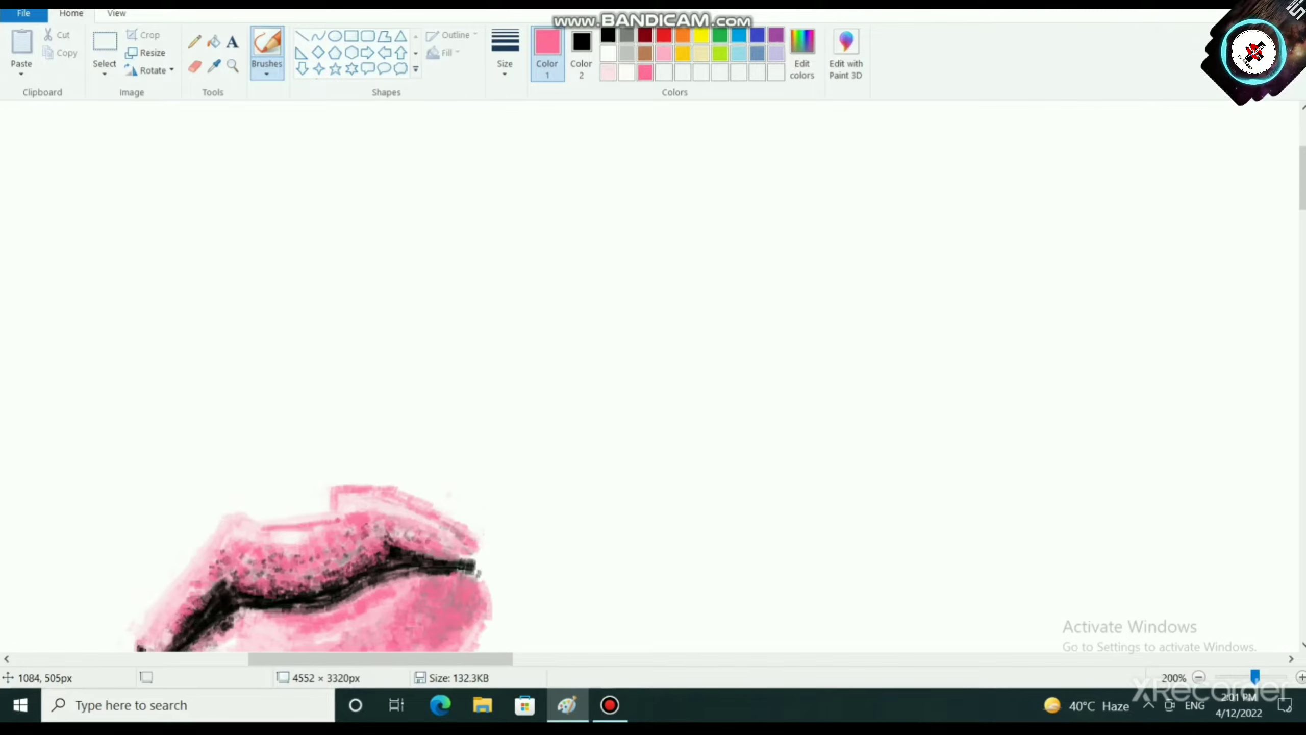
scroll(344, 518, "up", 1)
left_click_drag(386, 466, 503, 445)
Step: Sketch the nose above the lips in brown, with a slanted bridge line and a small curve for the tip
scroll(531, 507, "down", 2)
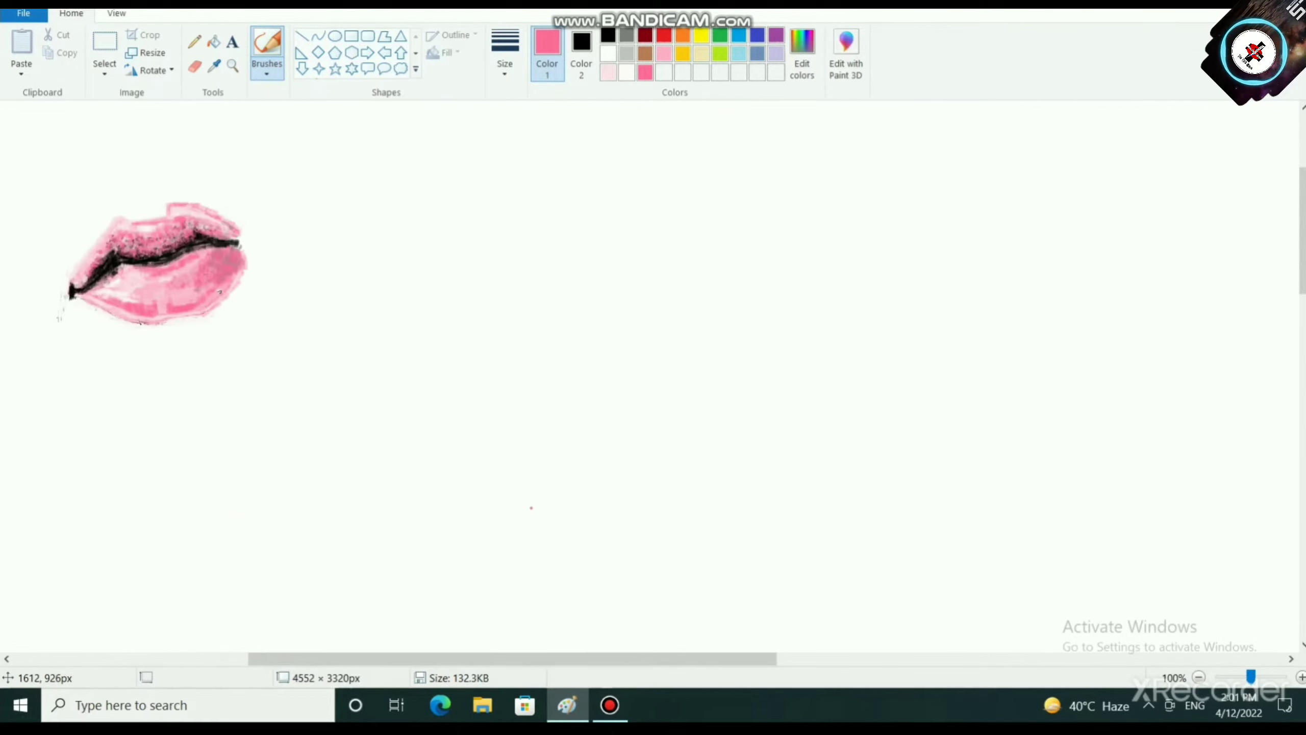
scroll(407, 503, "up", 2)
scroll(321, 416, "up", 1)
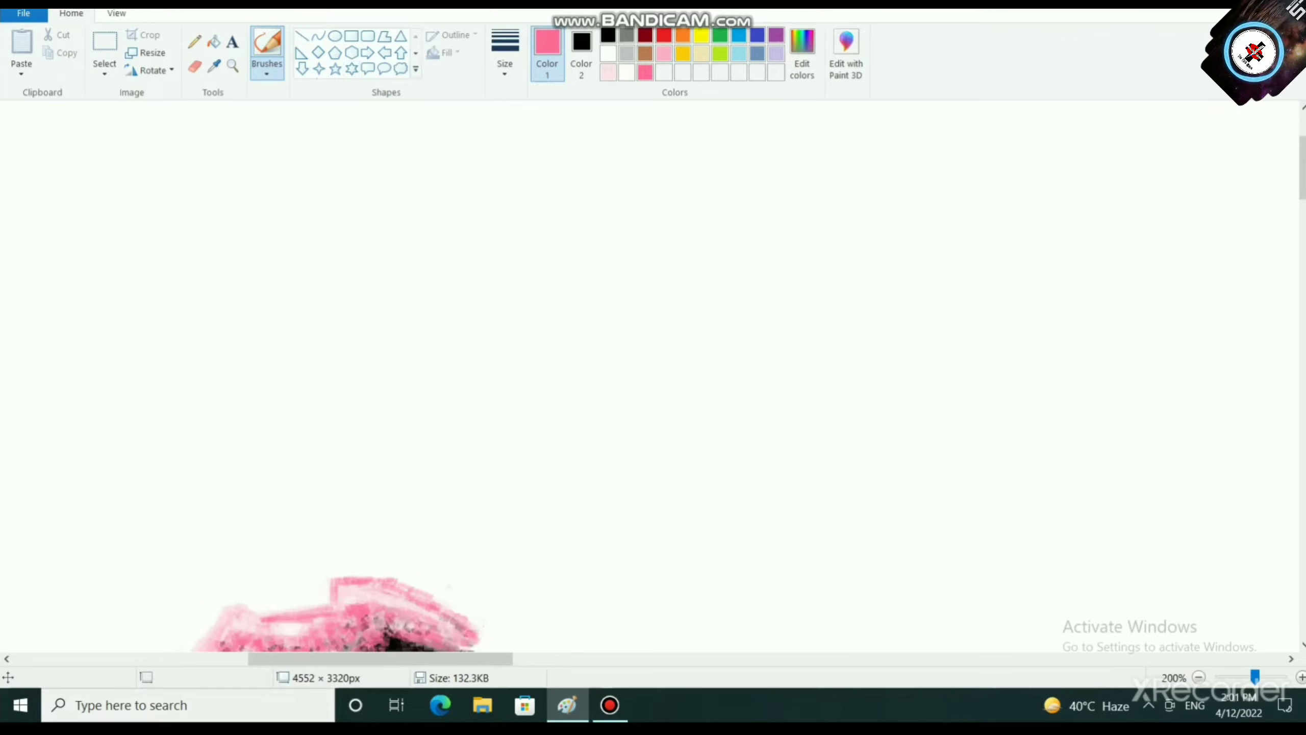
left_click(627, 73)
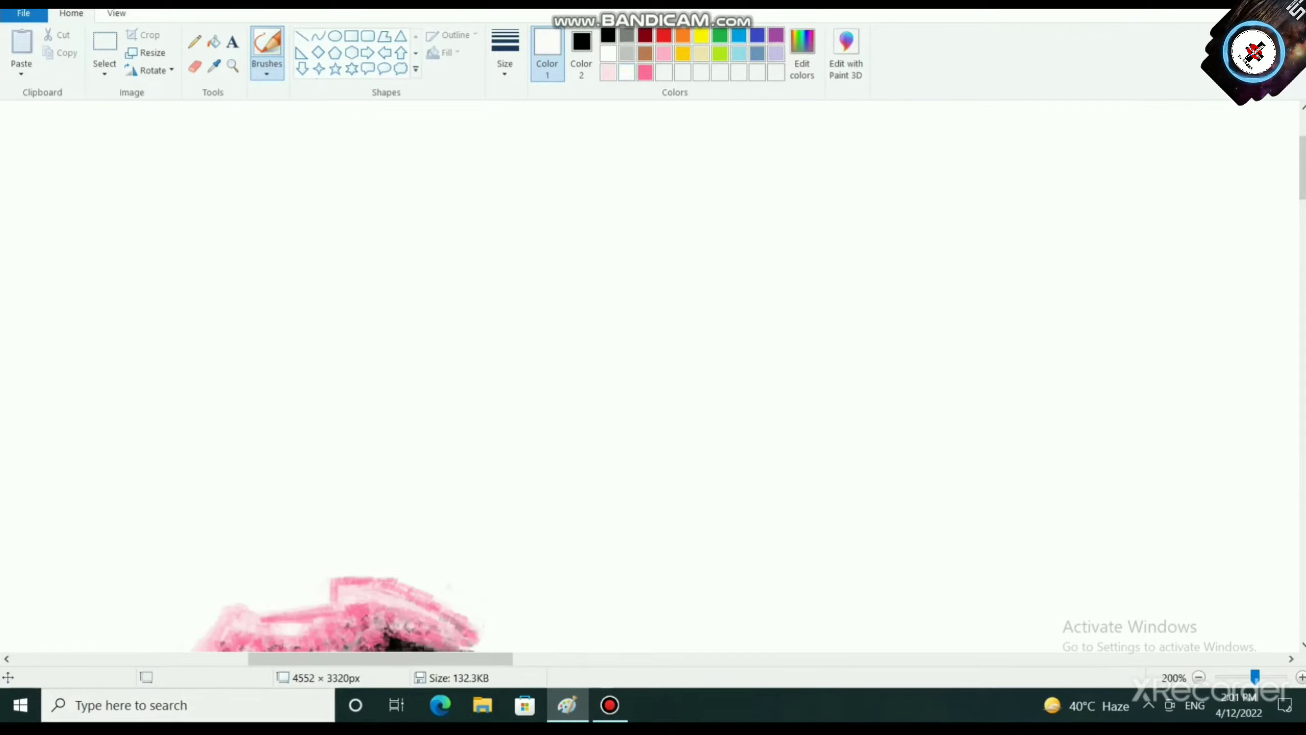
left_click(645, 53)
scroll(303, 368, "down", 3)
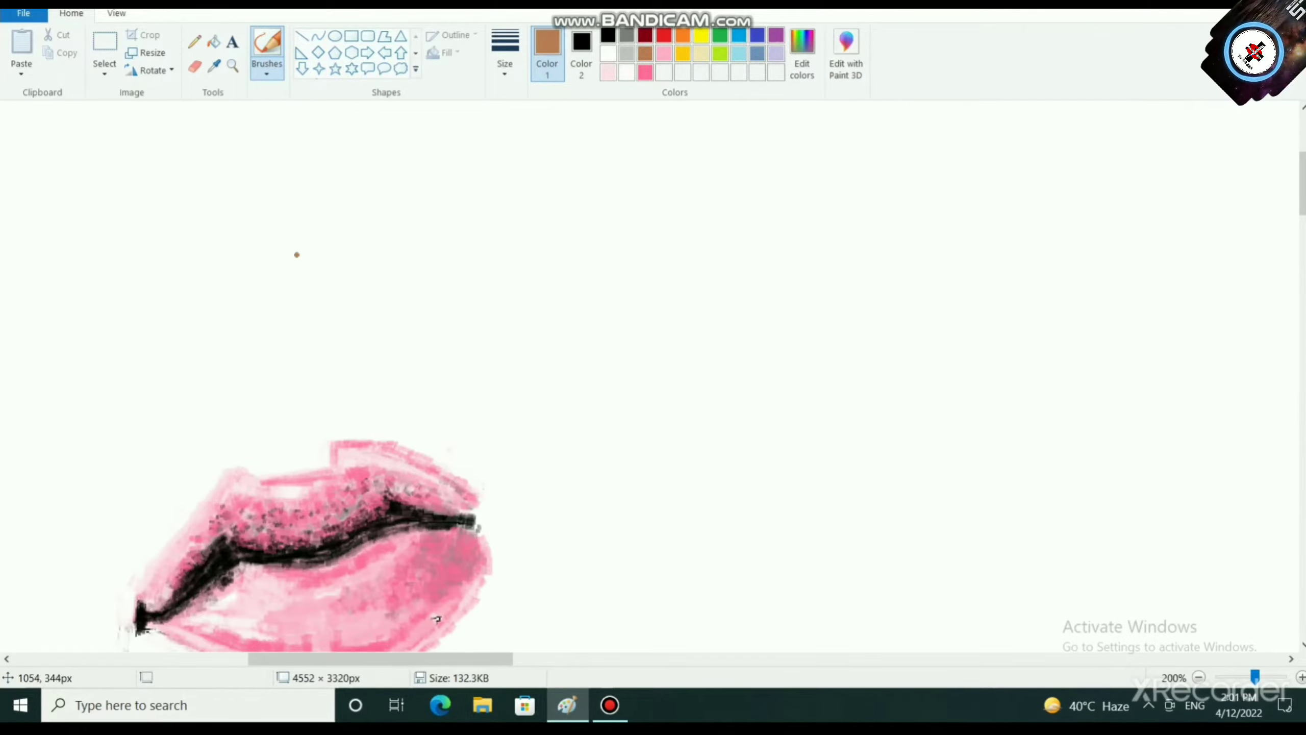
scroll(278, 255, "down", 1)
scroll(168, 297, "up", 2)
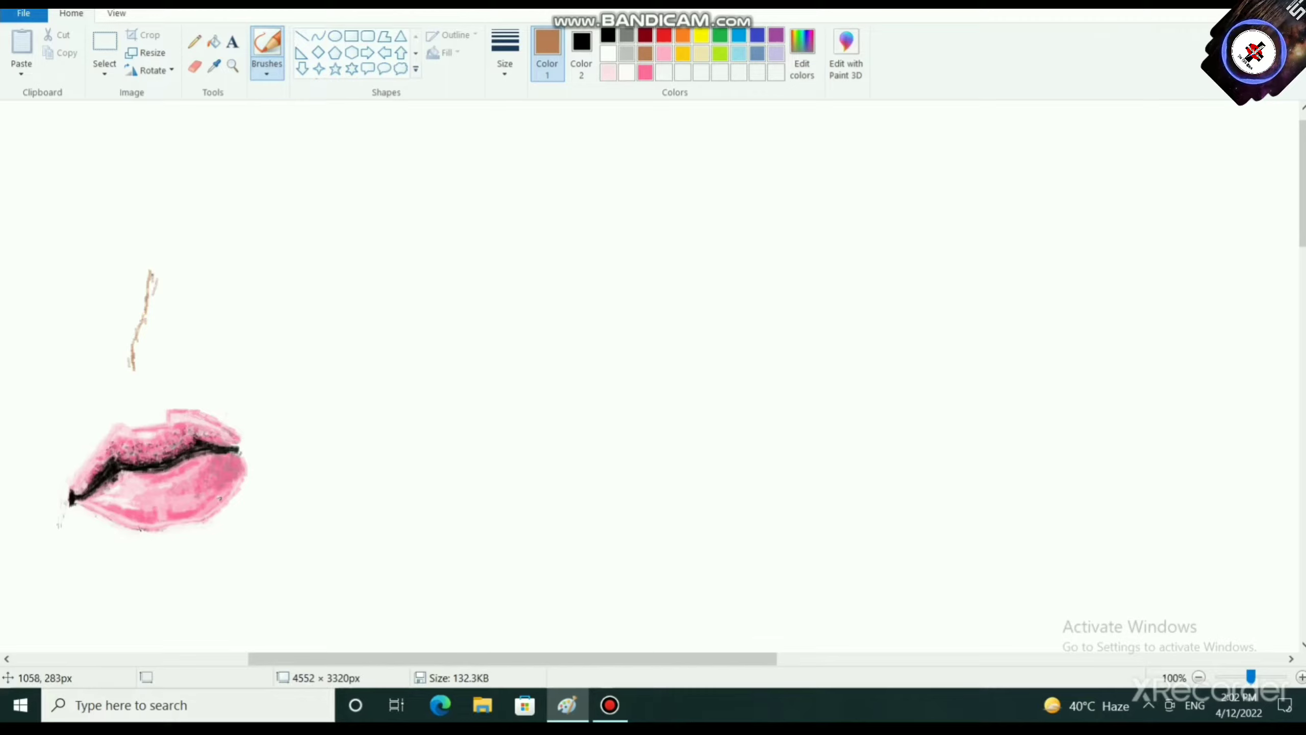
left_click_drag(160, 272, 142, 291)
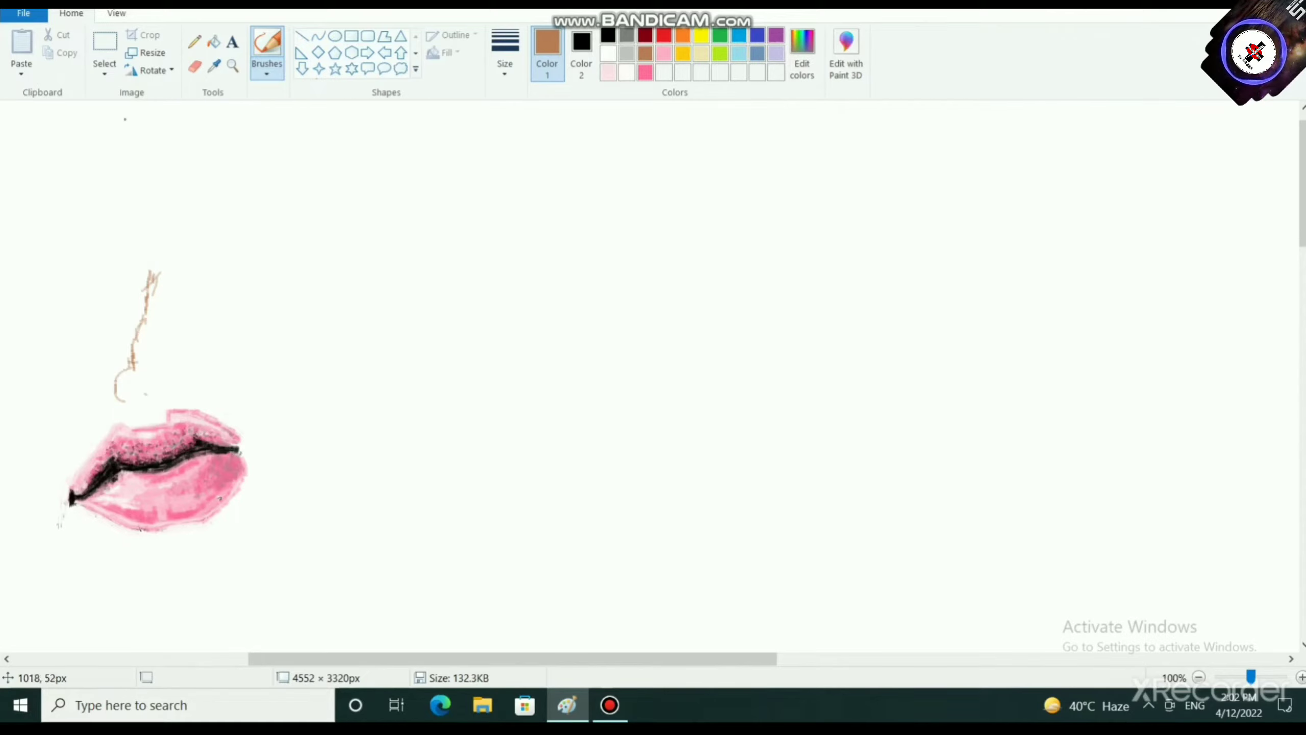
Step: Select the nose sketch with a free-form selection and move it slightly upward, away from the lips
left_click(104, 73)
left_click(145, 131)
mouse_move(135, 244)
left_mouse_down()
mouse_move(74, 405)
mouse_move(118, 416)
mouse_move(179, 322)
mouse_move(109, 254)
left_mouse_up()
mouse_move(131, 309)
left_mouse_down()
mouse_move(132, 264)
mouse_move(141, 277)
mouse_move(126, 276)
left_mouse_up()
left_click(255, 310)
Step: Fill the black area left behind by the moved nose sketch with white
left_click(213, 42)
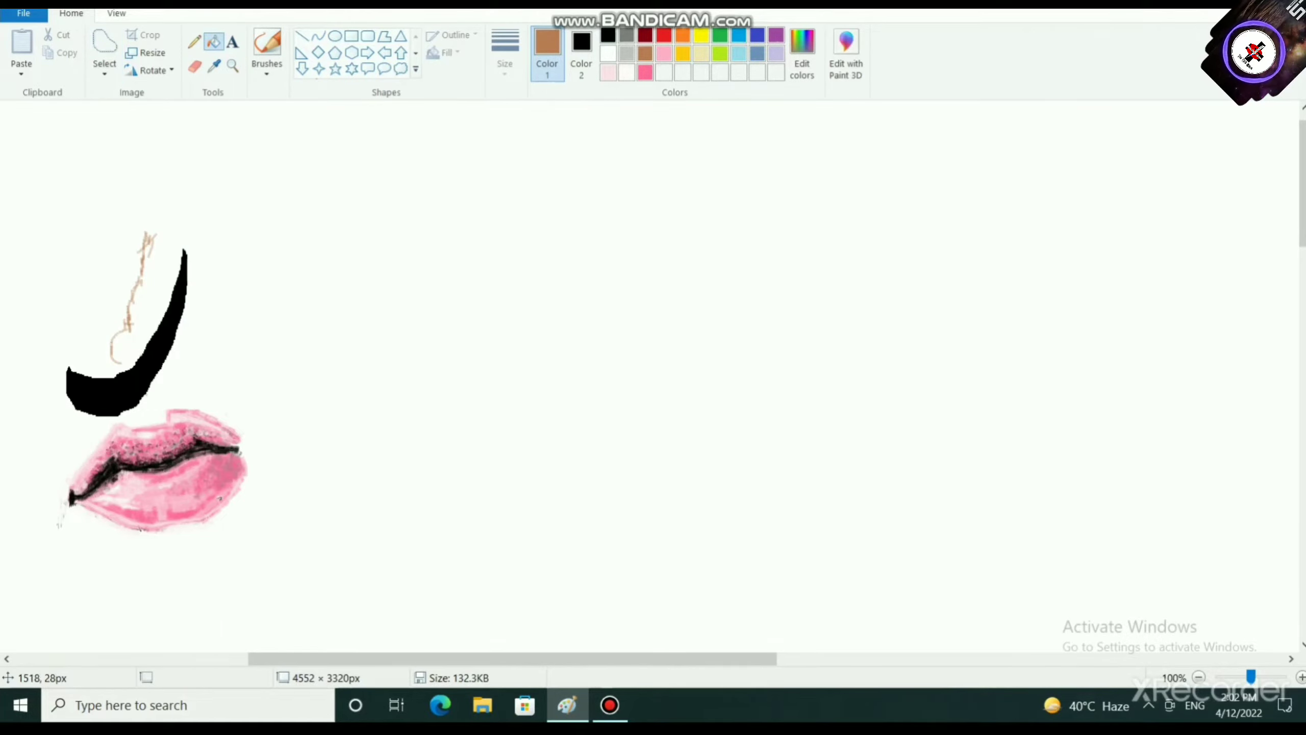
left_click(608, 53)
left_click(141, 378)
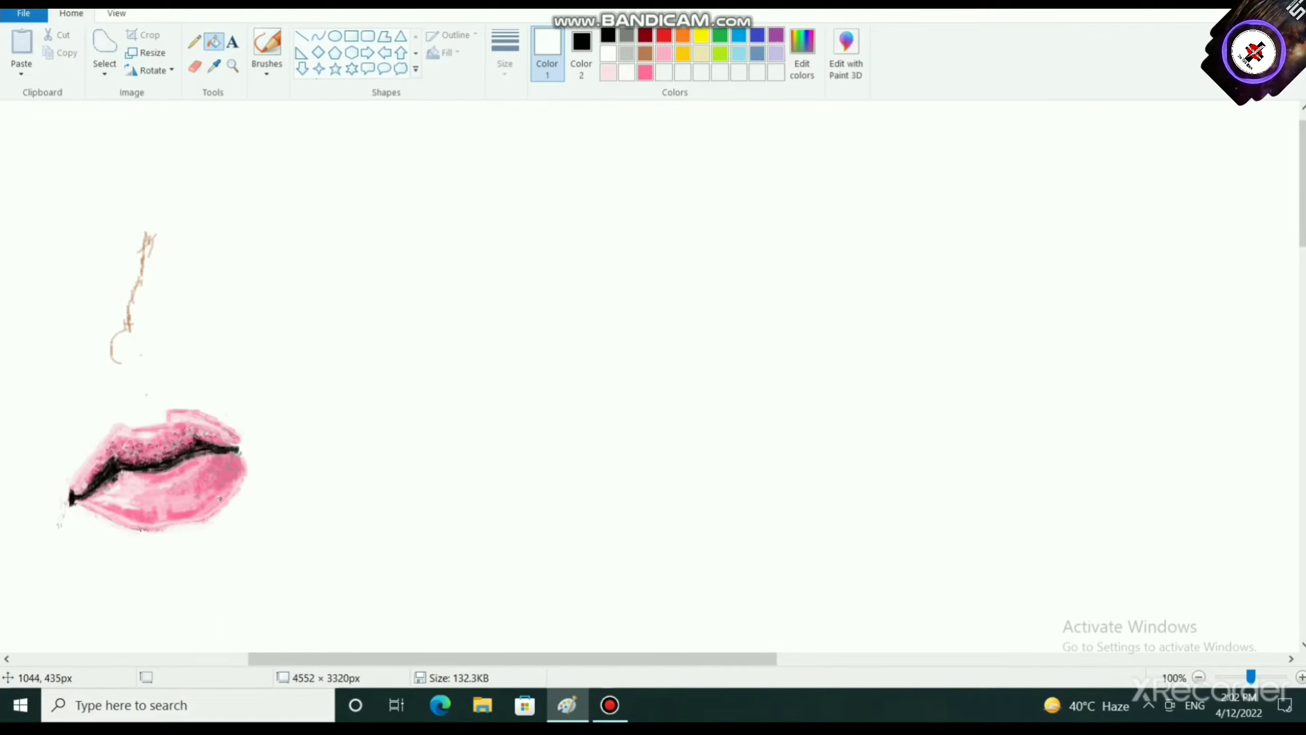
Step: Thicken the nose's bridge line and tip curve with brown brush strokes
scroll(141, 378, "up", 1)
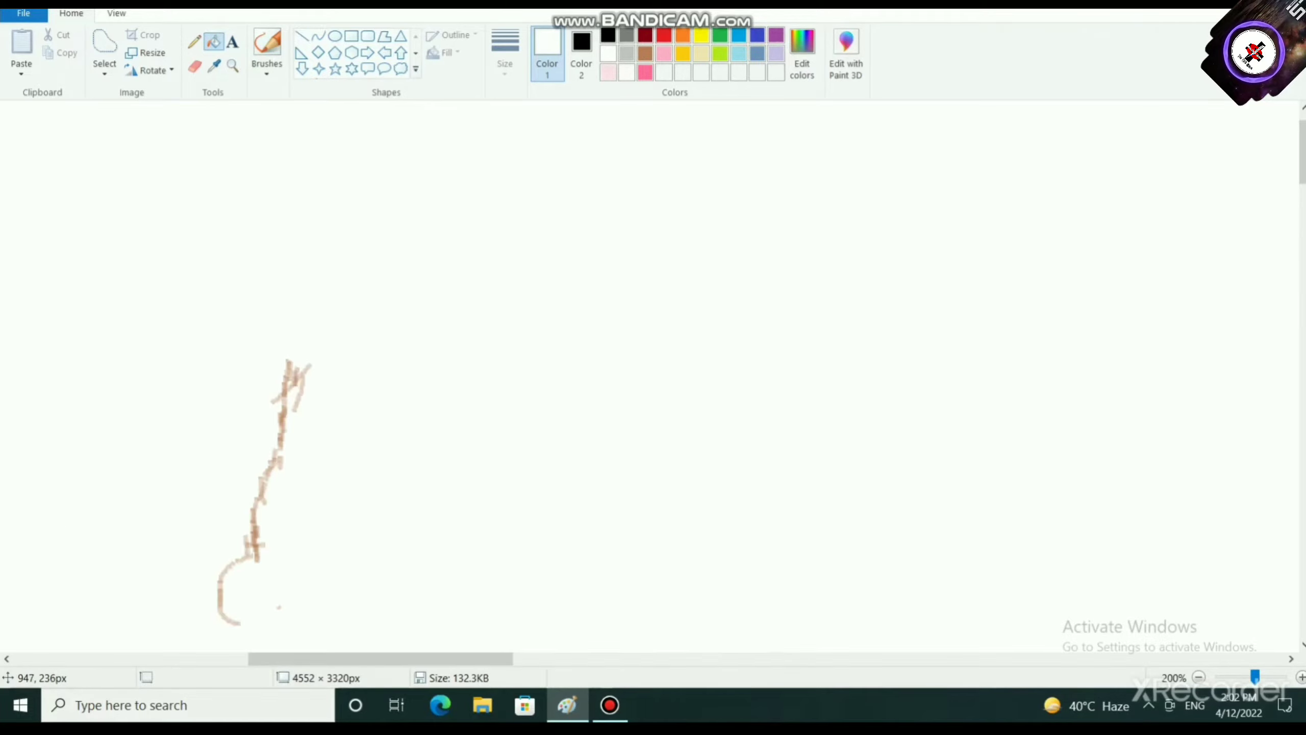
scroll(141, 378, "down", 2)
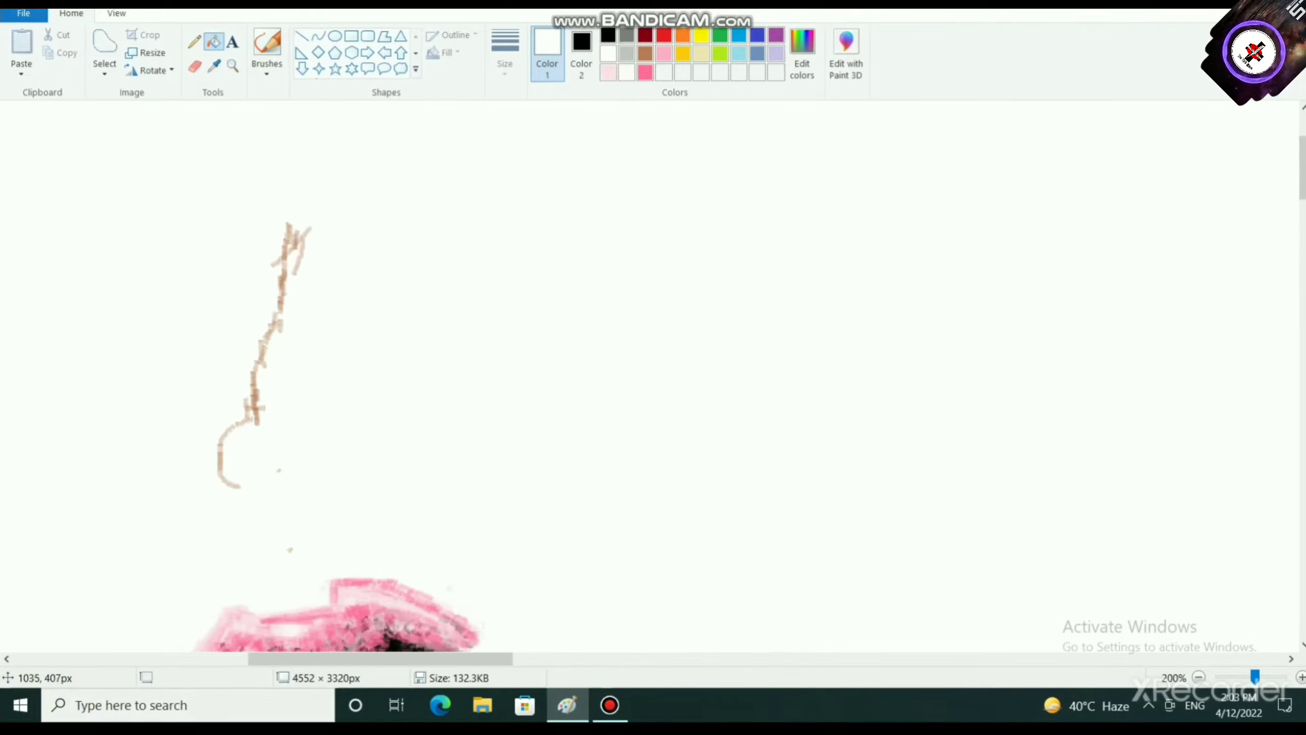
left_click(267, 72)
left_click(372, 133)
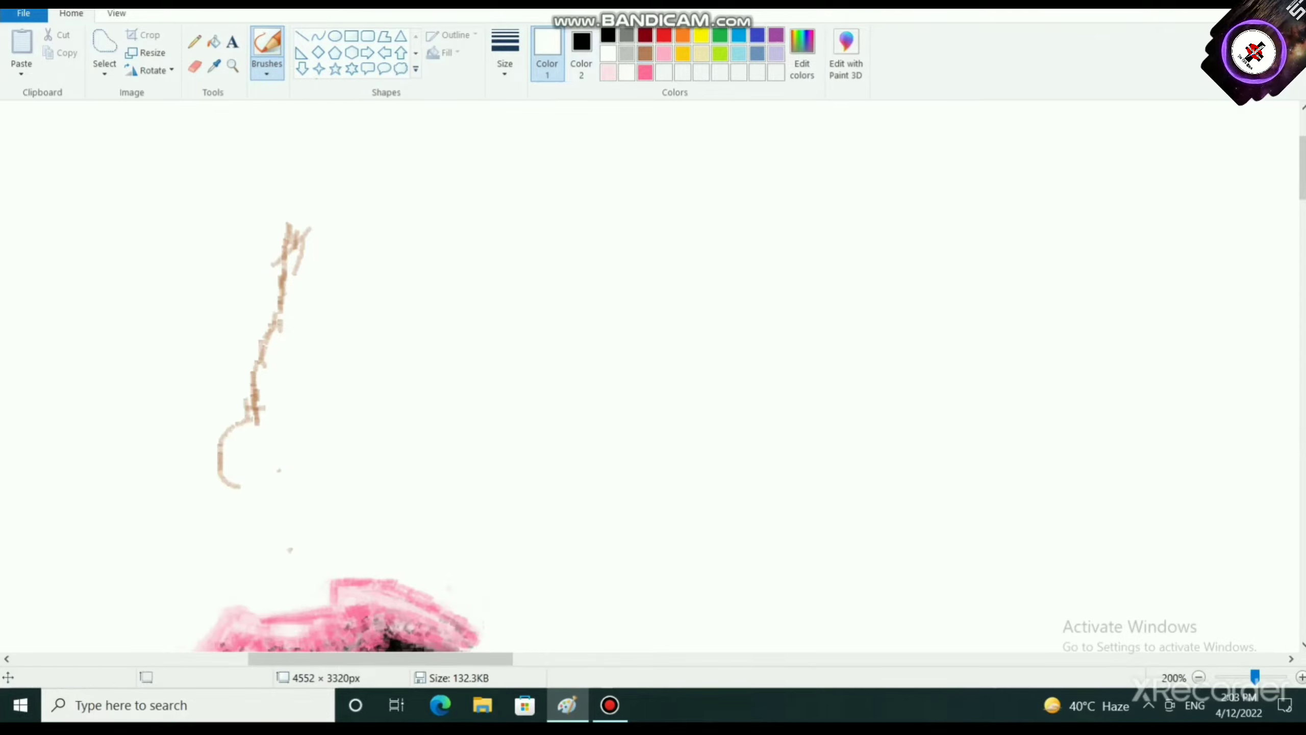
left_click(645, 54)
mouse_move(283, 267)
left_mouse_down()
mouse_move(286, 232)
mouse_move(276, 338)
mouse_move(274, 323)
mouse_move(250, 361)
mouse_move(252, 409)
mouse_move(259, 369)
mouse_move(244, 411)
mouse_move(252, 403)
mouse_move(213, 435)
mouse_move(235, 486)
mouse_move(211, 423)
mouse_move(247, 404)
mouse_move(285, 260)
mouse_move(311, 217)
mouse_move(319, 235)
left_mouse_up()
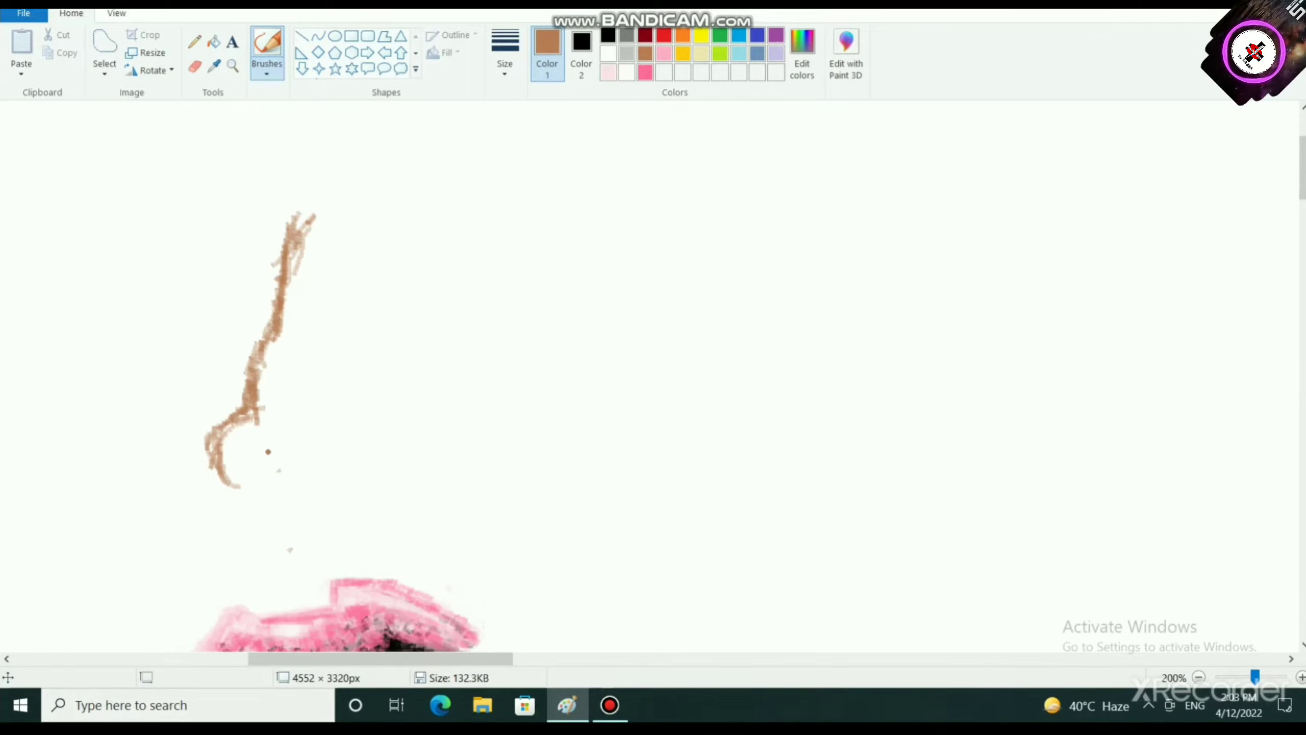
Step: Paint two black nostrils, a small wedge beside the nose tip and a wider arched shape to its right
left_click(607, 36)
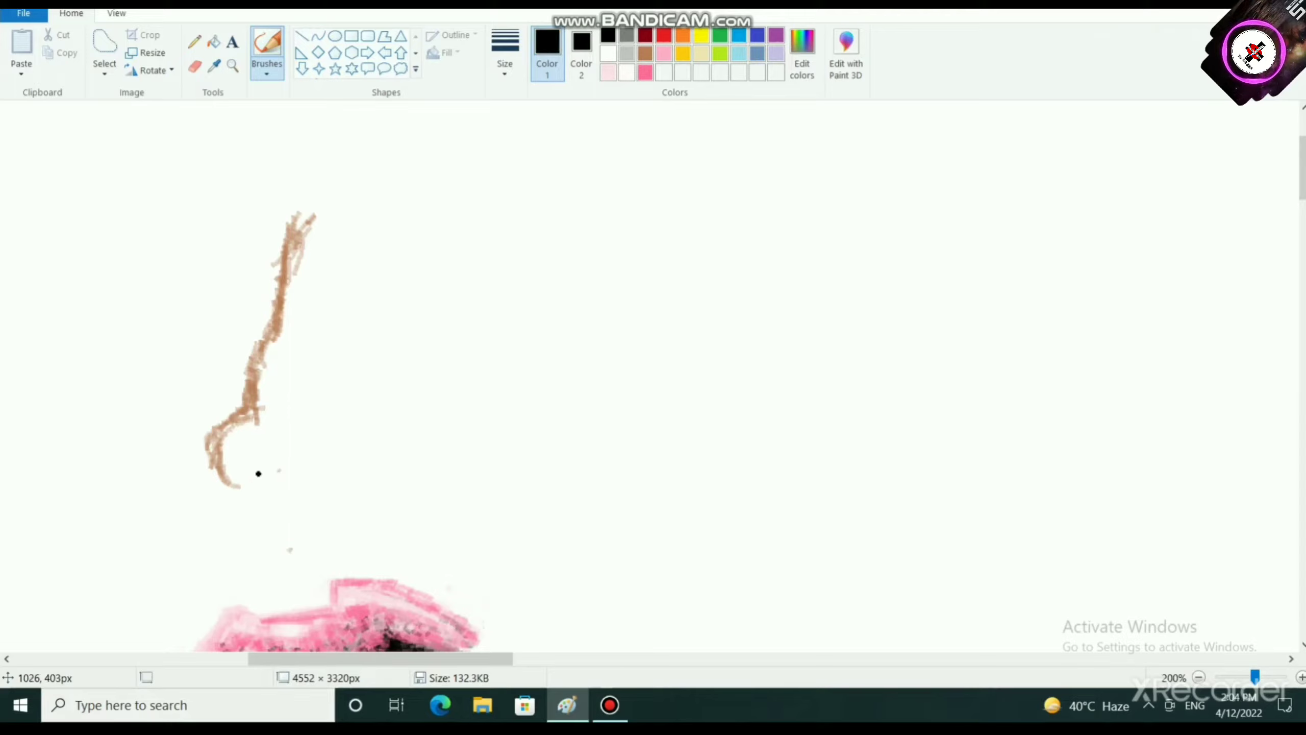
mouse_move(251, 446)
left_mouse_down()
mouse_move(249, 481)
mouse_move(245, 445)
mouse_move(276, 478)
mouse_move(256, 447)
mouse_move(265, 481)
mouse_move(252, 476)
mouse_move(255, 452)
mouse_move(266, 482)
mouse_move(268, 472)
mouse_move(254, 453)
left_mouse_up()
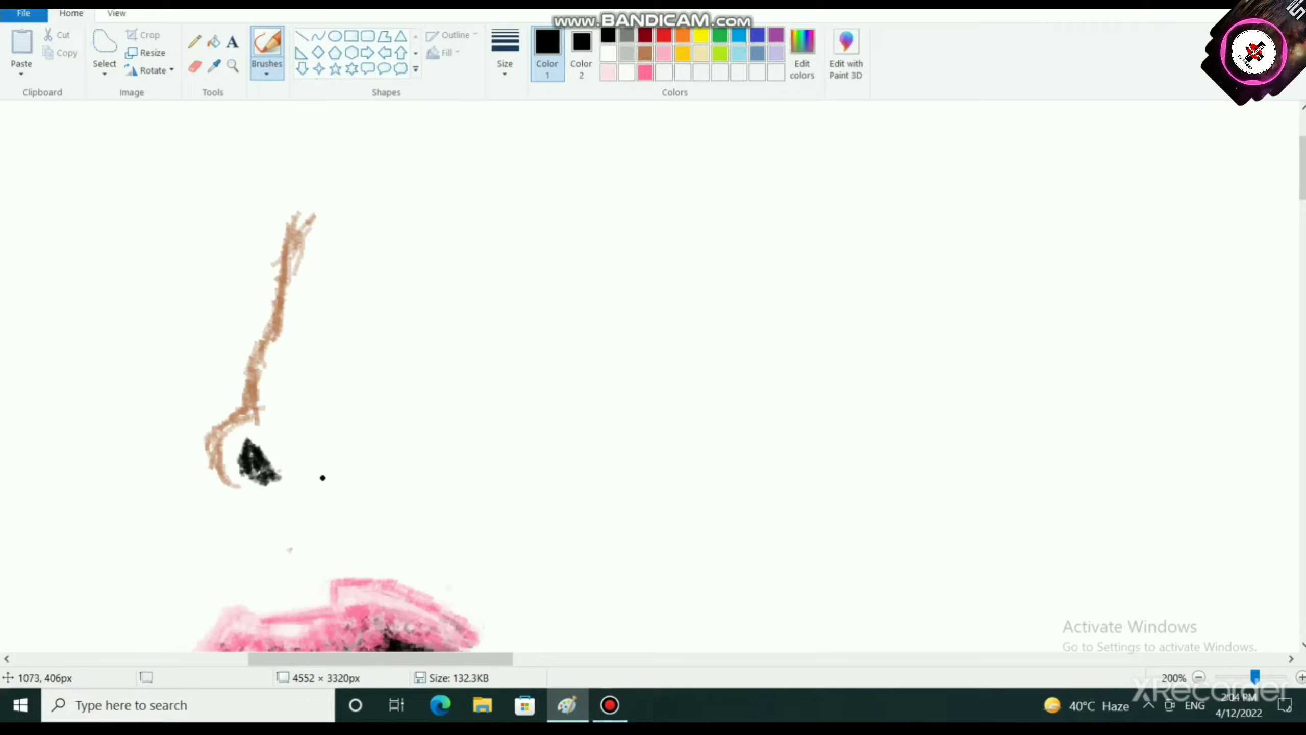
mouse_move(321, 472)
left_mouse_down()
mouse_move(323, 476)
mouse_move(332, 442)
mouse_move(394, 444)
left_mouse_up()
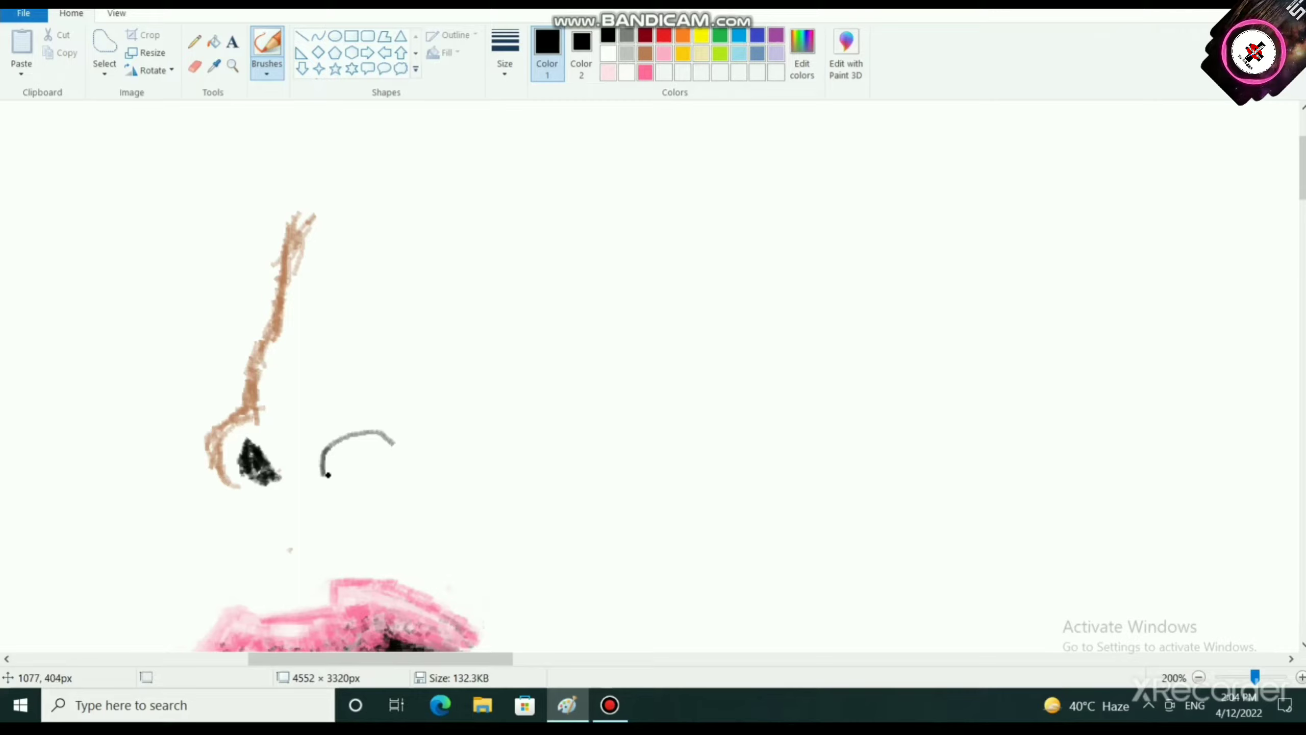
mouse_move(327, 475)
left_mouse_down()
mouse_move(329, 466)
mouse_move(352, 452)
mouse_move(367, 465)
mouse_move(356, 457)
mouse_move(405, 451)
left_mouse_up()
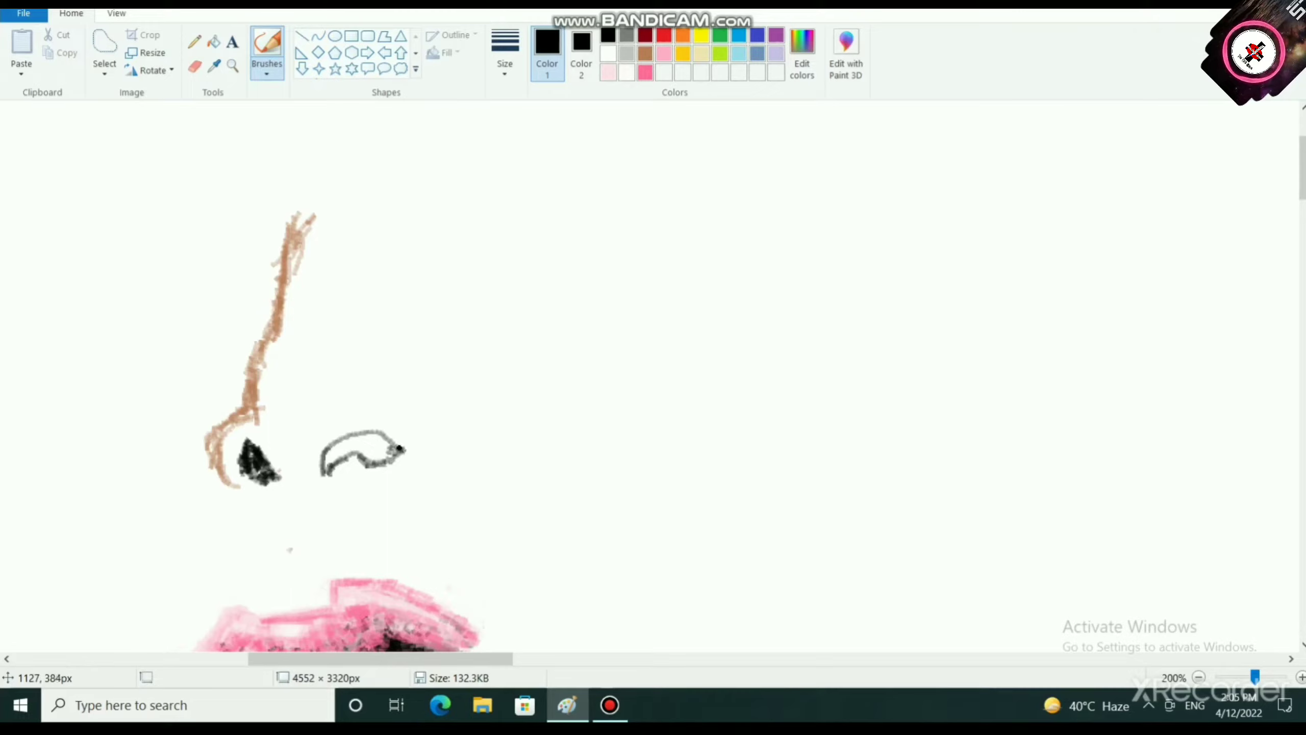
mouse_move(399, 448)
left_mouse_down()
mouse_move(362, 440)
mouse_move(360, 455)
mouse_move(372, 453)
mouse_move(324, 466)
mouse_move(339, 440)
mouse_move(359, 465)
mouse_move(392, 454)
mouse_move(376, 439)
mouse_move(325, 473)
mouse_move(374, 475)
mouse_move(363, 477)
mouse_move(402, 455)
mouse_move(357, 442)
left_mouse_up()
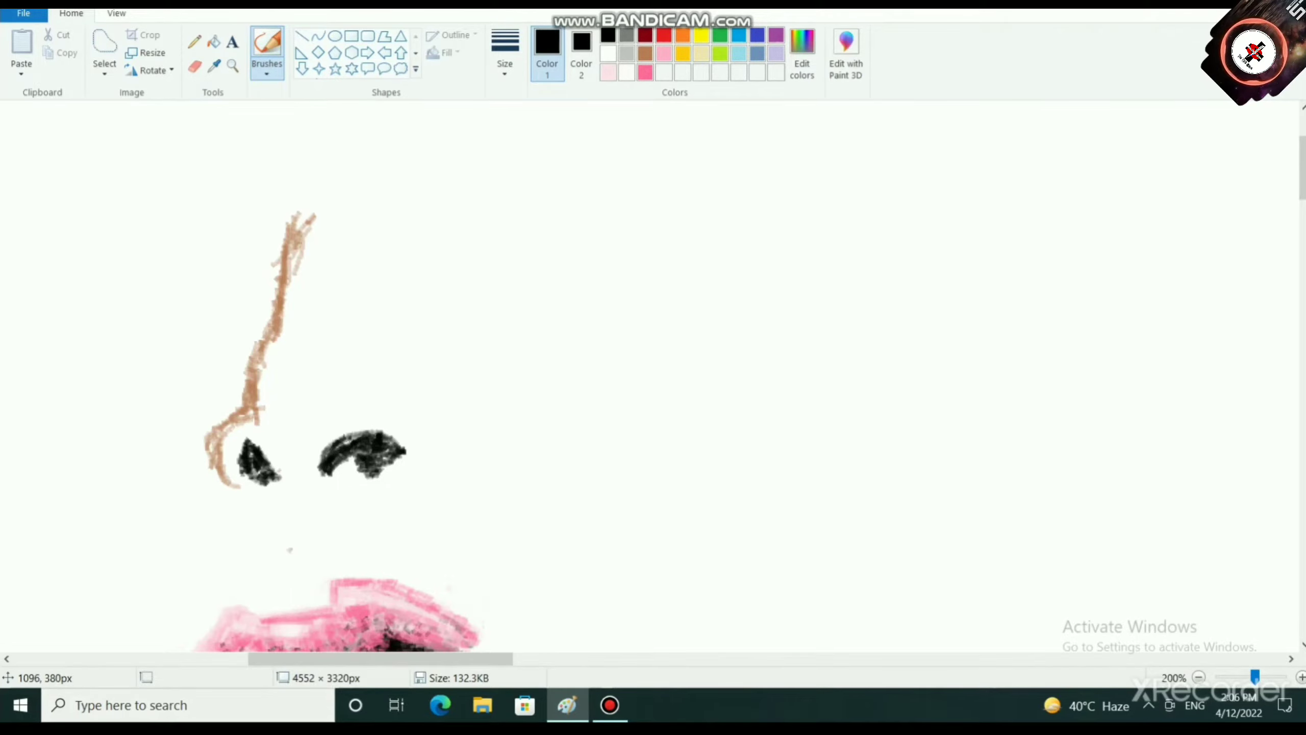
left_click(293, 487)
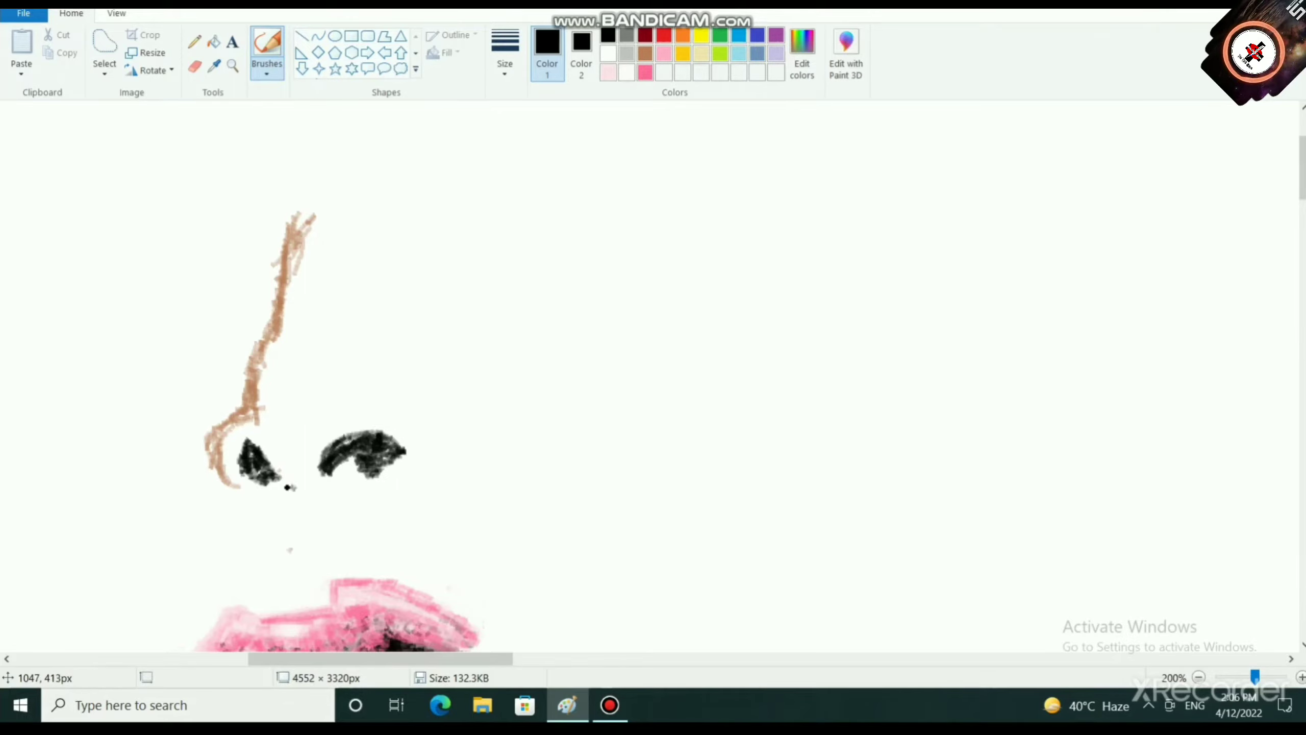
Step: Paint a small brown shading patch to the right of the nose bridge and thicken the bridge line with brown strokes
left_click(644, 54)
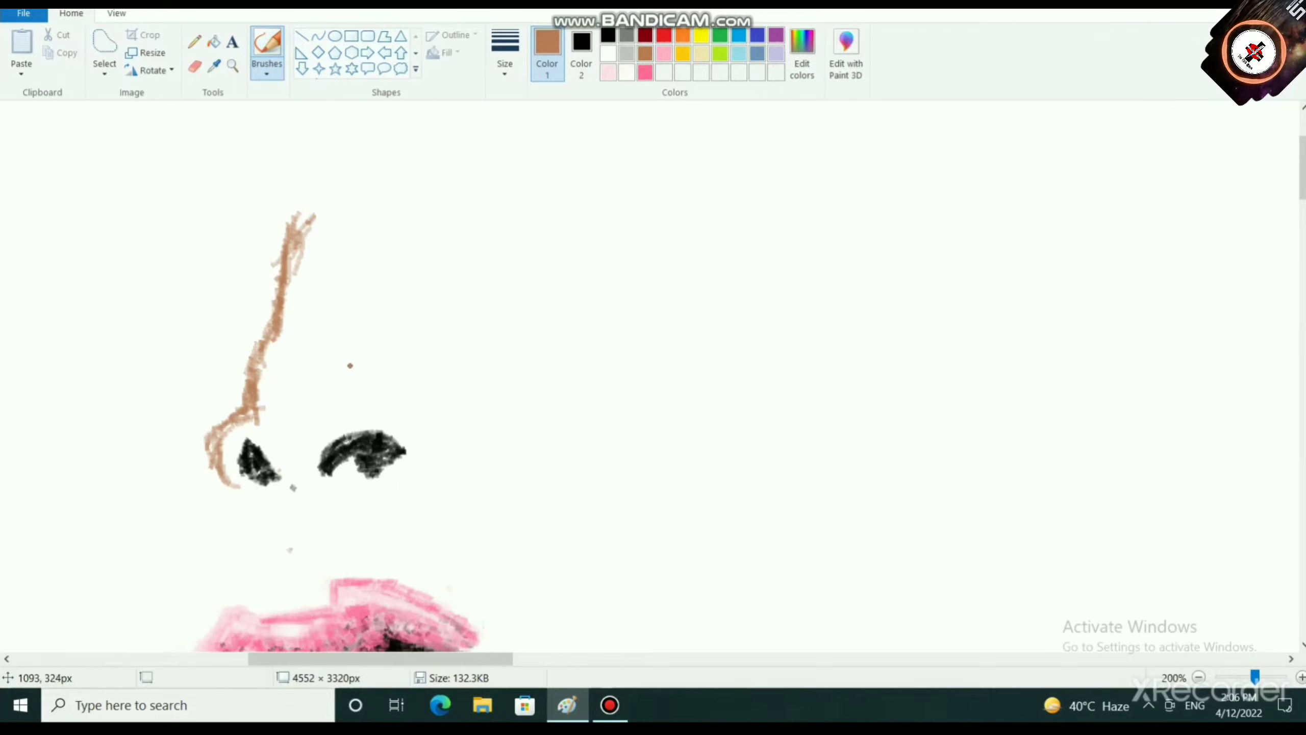
mouse_move(365, 290)
left_mouse_down()
mouse_move(377, 282)
mouse_move(359, 335)
mouse_move(366, 289)
mouse_move(372, 314)
mouse_move(387, 294)
mouse_move(368, 309)
left_mouse_up()
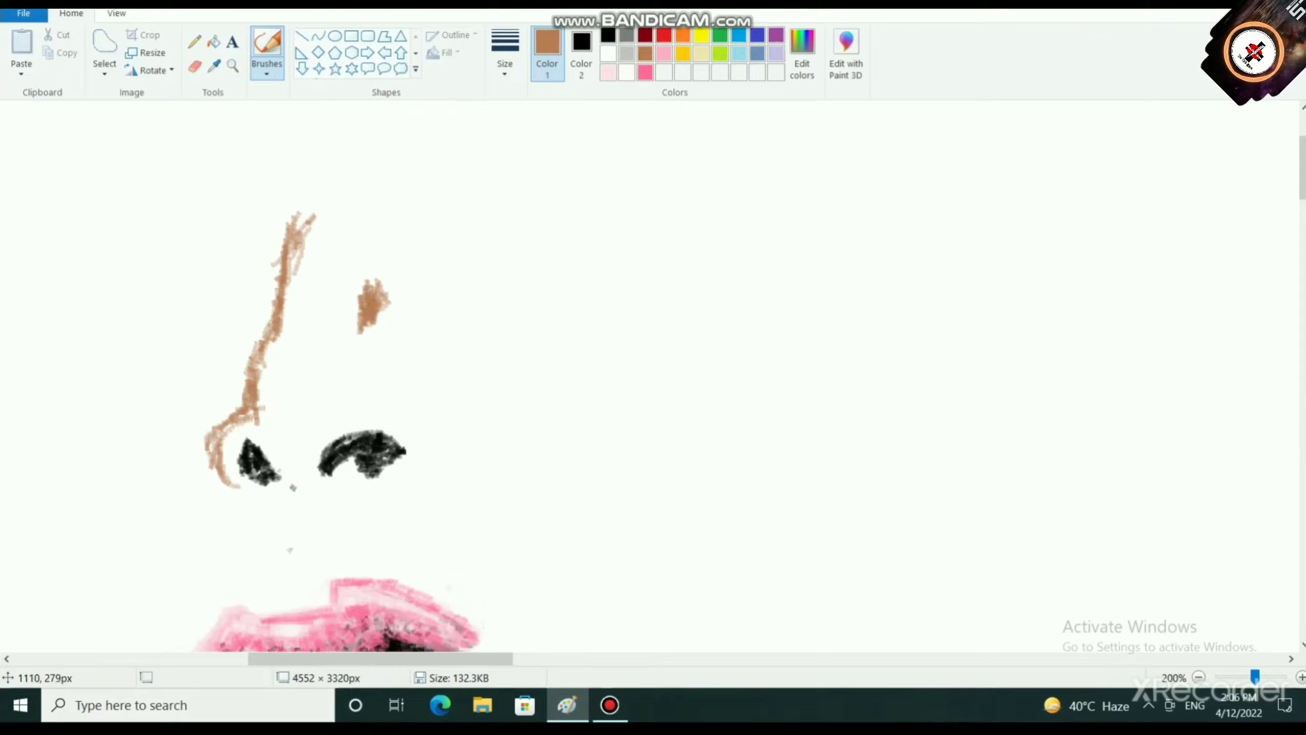
mouse_move(269, 312)
left_mouse_down()
mouse_move(268, 267)
mouse_move(263, 329)
mouse_move(252, 324)
mouse_move(240, 378)
mouse_move(294, 236)
mouse_move(276, 264)
left_mouse_up()
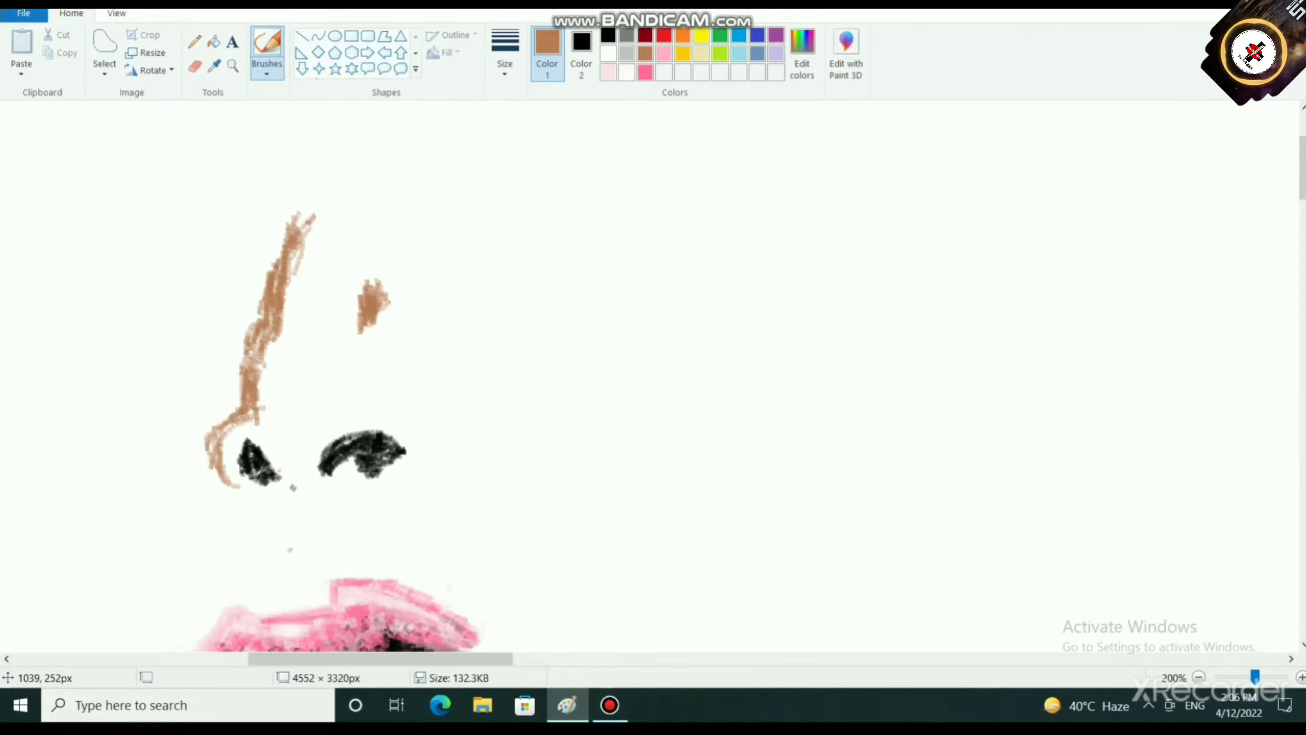
scroll(266, 479, "up", 3)
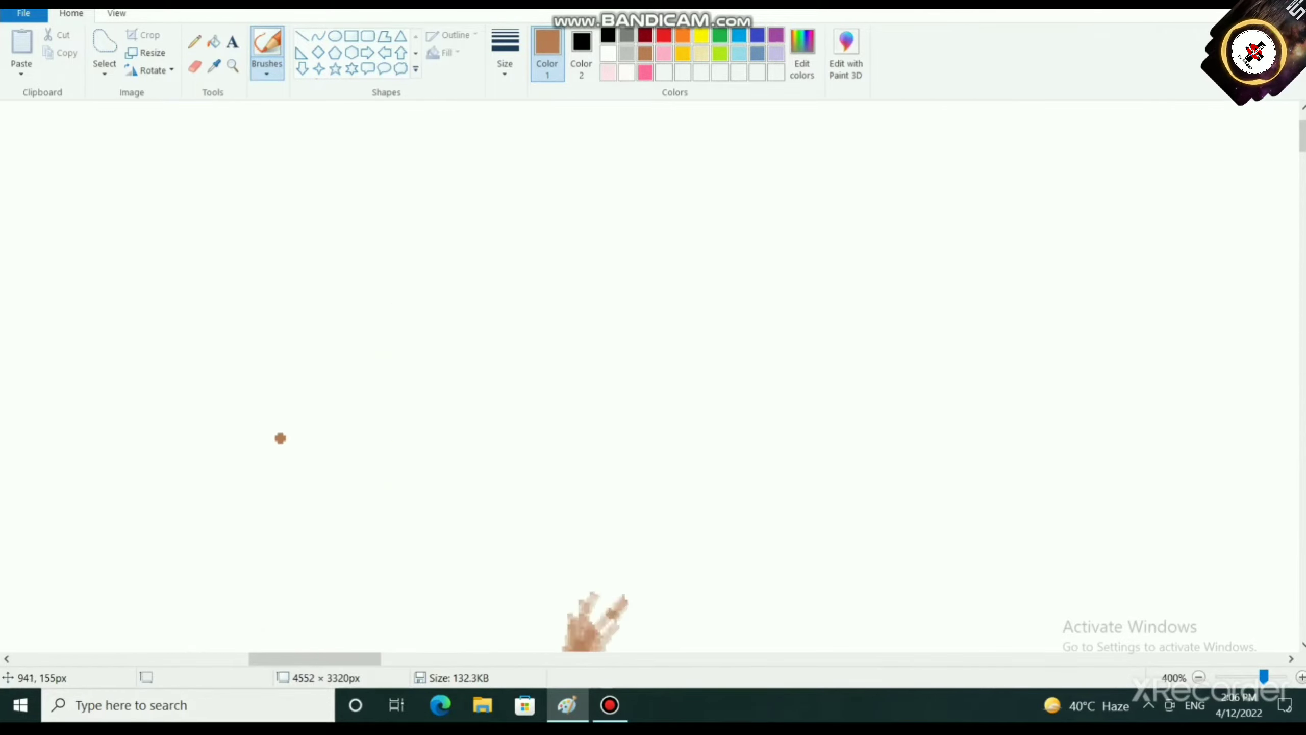
mouse_move(458, 319)
left_mouse_down()
mouse_move(418, 407)
mouse_move(434, 452)
mouse_move(469, 319)
mouse_move(421, 340)
mouse_move(463, 309)
mouse_move(516, 323)
left_mouse_up()
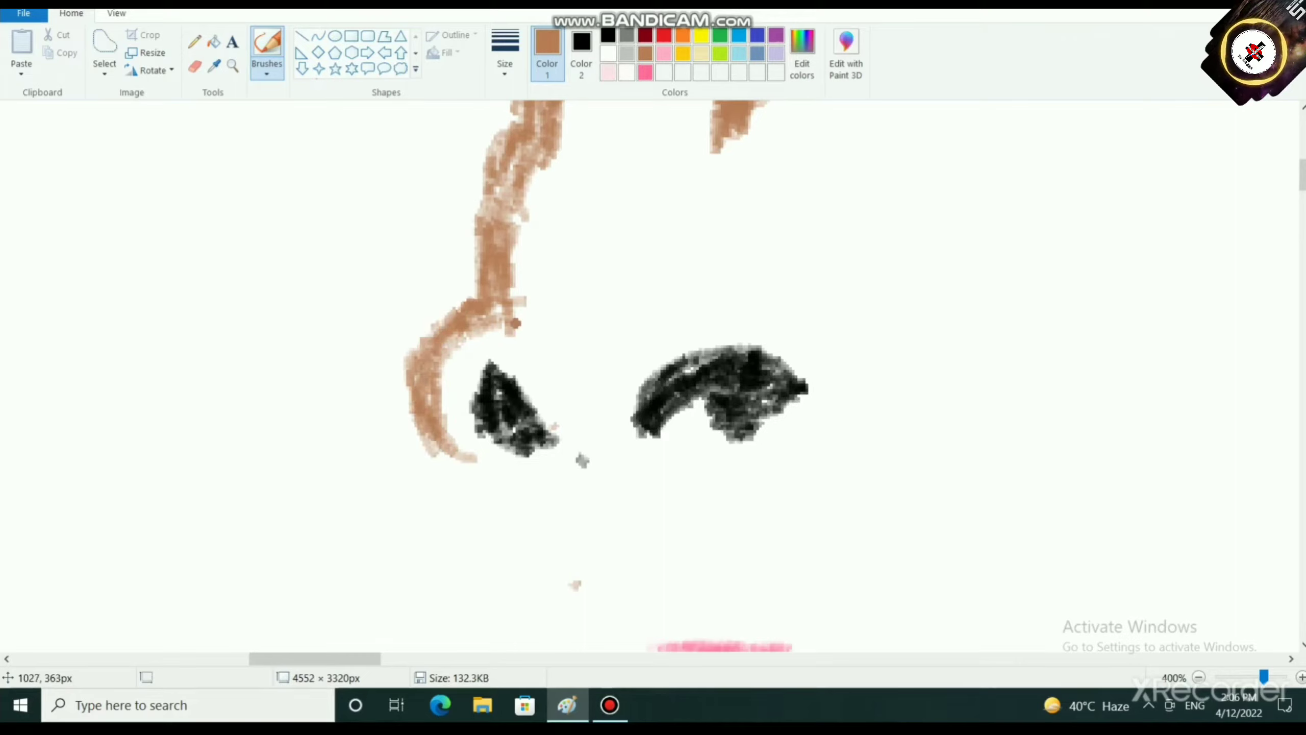
Step: Paint over the stray brown marks below the junction of the bridge and nose tip with white
left_click(608, 53)
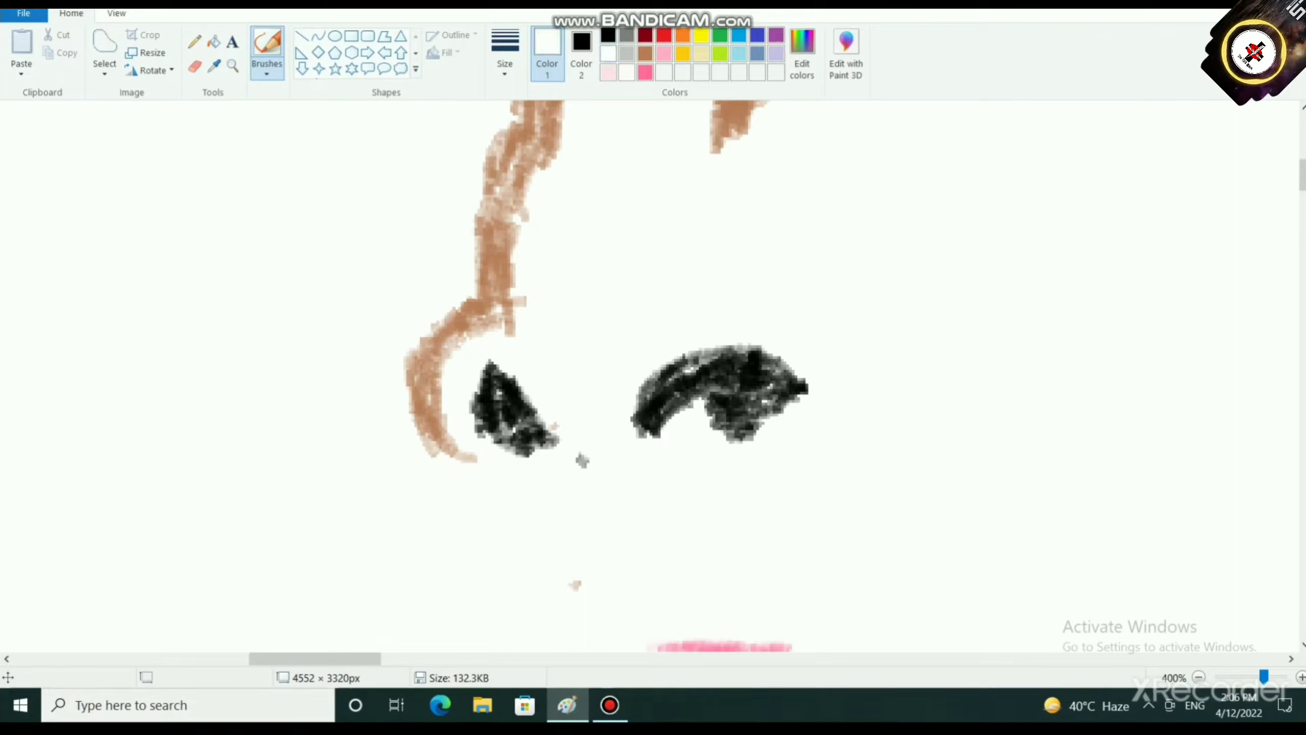
mouse_move(507, 315)
left_mouse_down()
mouse_move(512, 333)
mouse_move(493, 326)
left_mouse_up()
left_click_drag(493, 326, 514, 317)
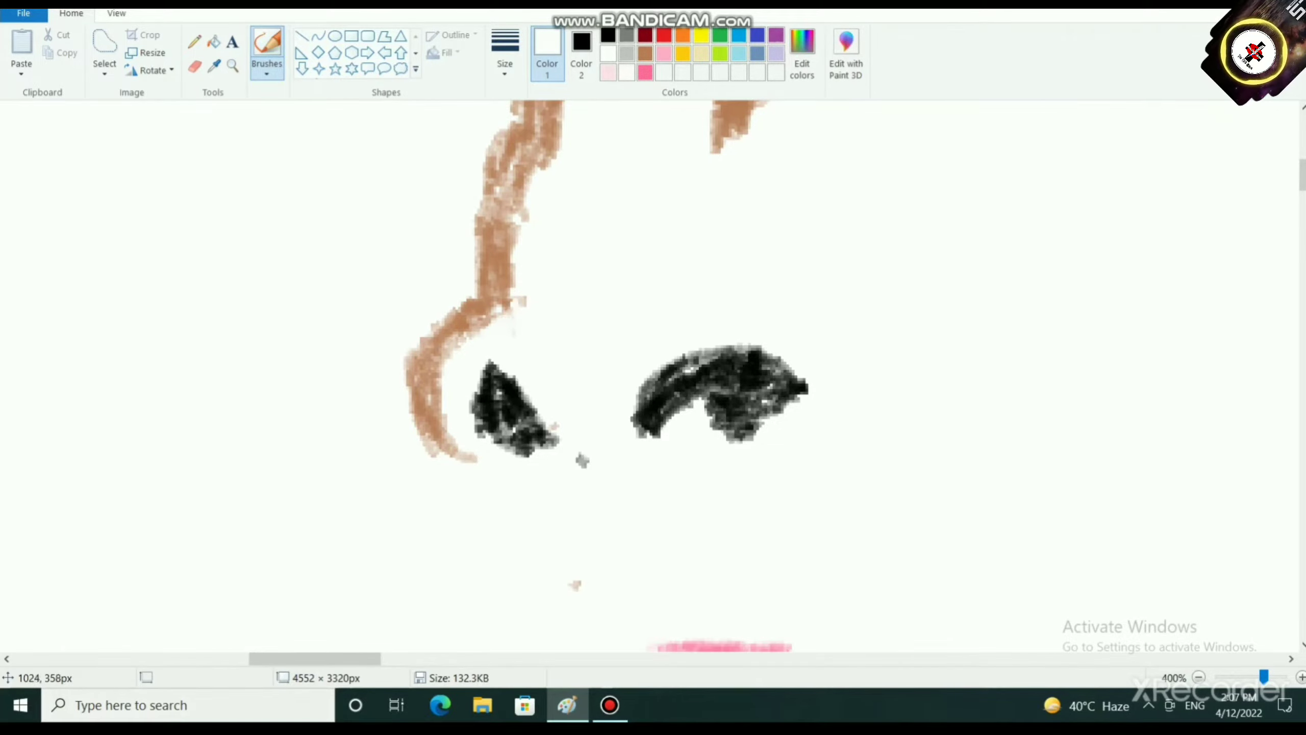
Step: Select the whole nose with a rectangular selection and enlarge it to about 270 × 259 px
scroll(582, 460, "up", 5)
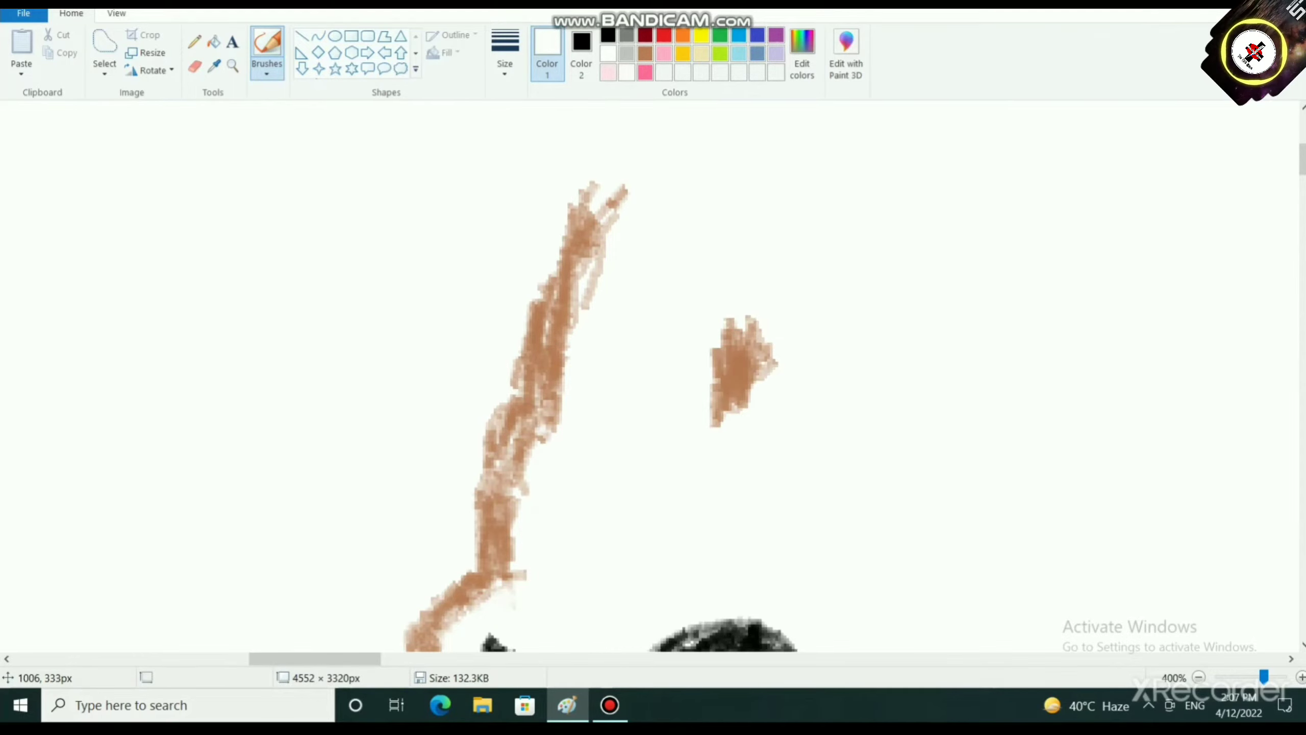
scroll(582, 460, "down", 5)
scroll(582, 460, "down", 3)
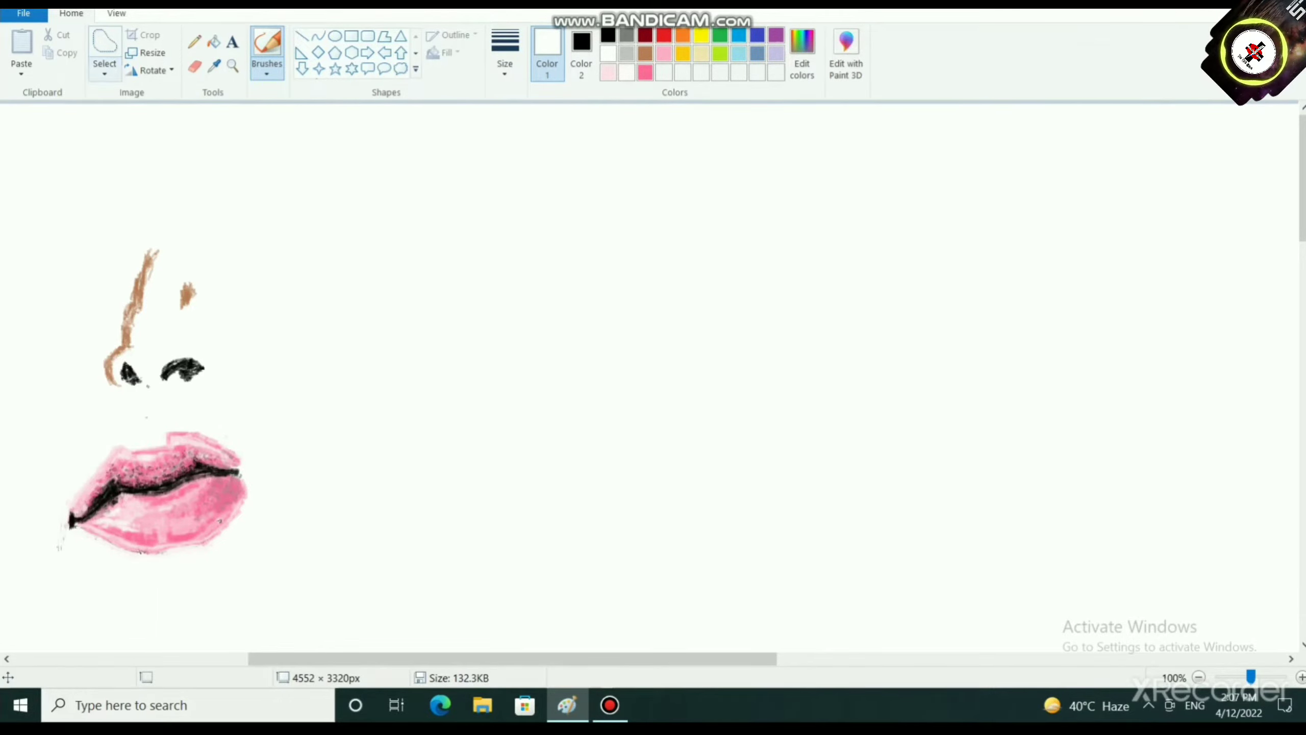
left_click(105, 74)
left_click(144, 111)
mouse_move(59, 238)
left_mouse_down()
mouse_move(182, 384)
mouse_move(227, 407)
left_mouse_up()
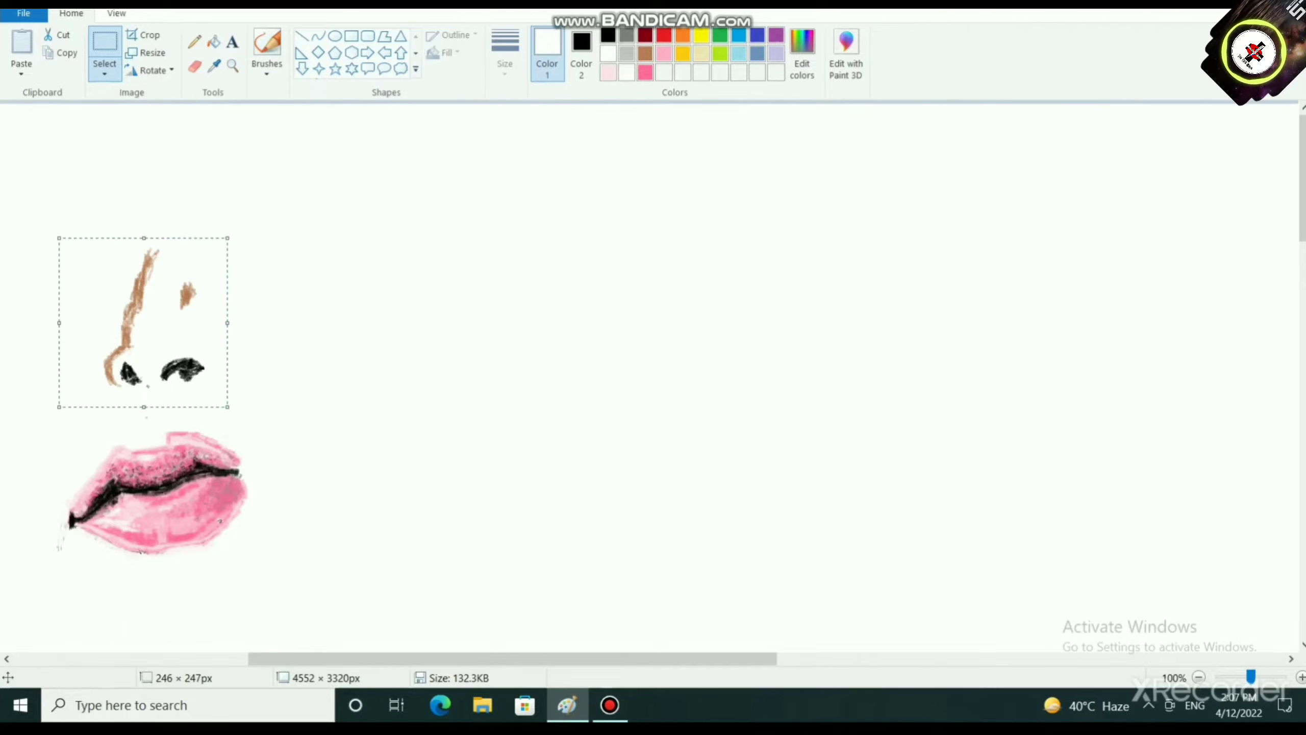
left_click_drag(227, 238, 244, 230)
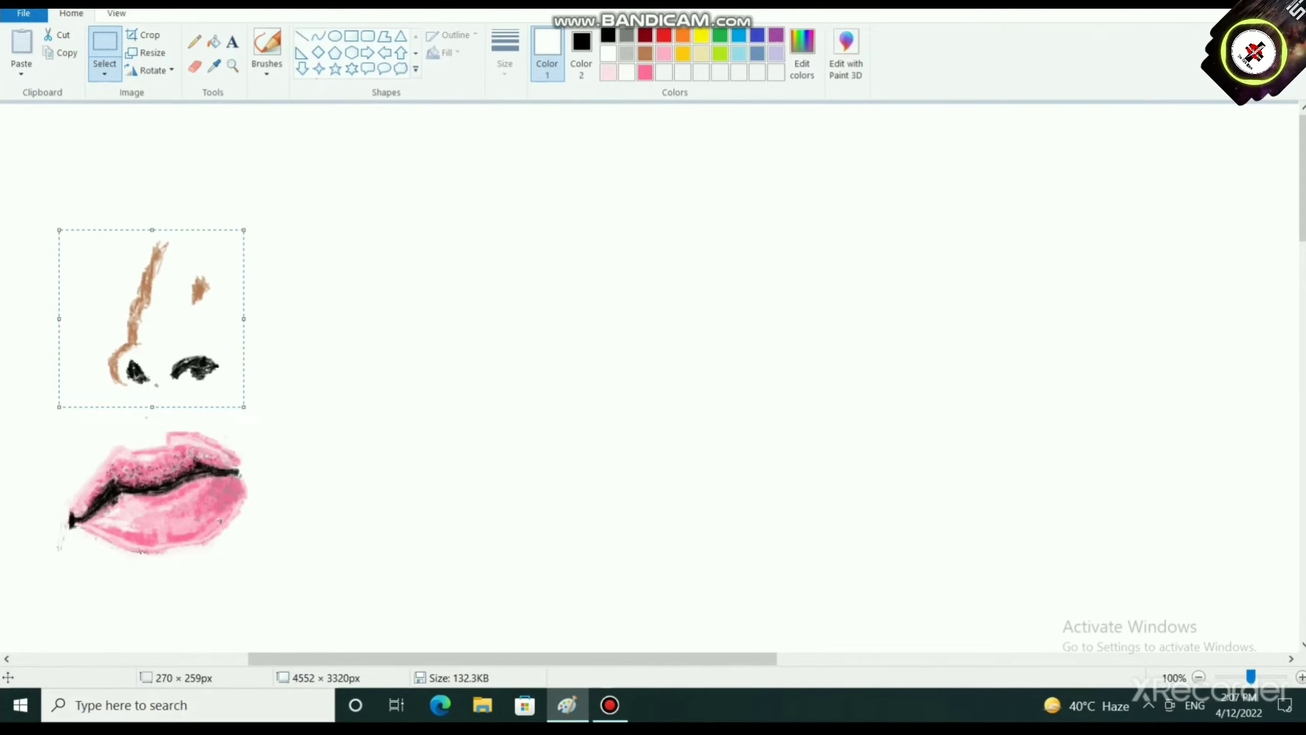
Step: Shift the enlarged nose slightly left above the lips and stretch it a little taller
left_click_drag(128, 298, 151, 313)
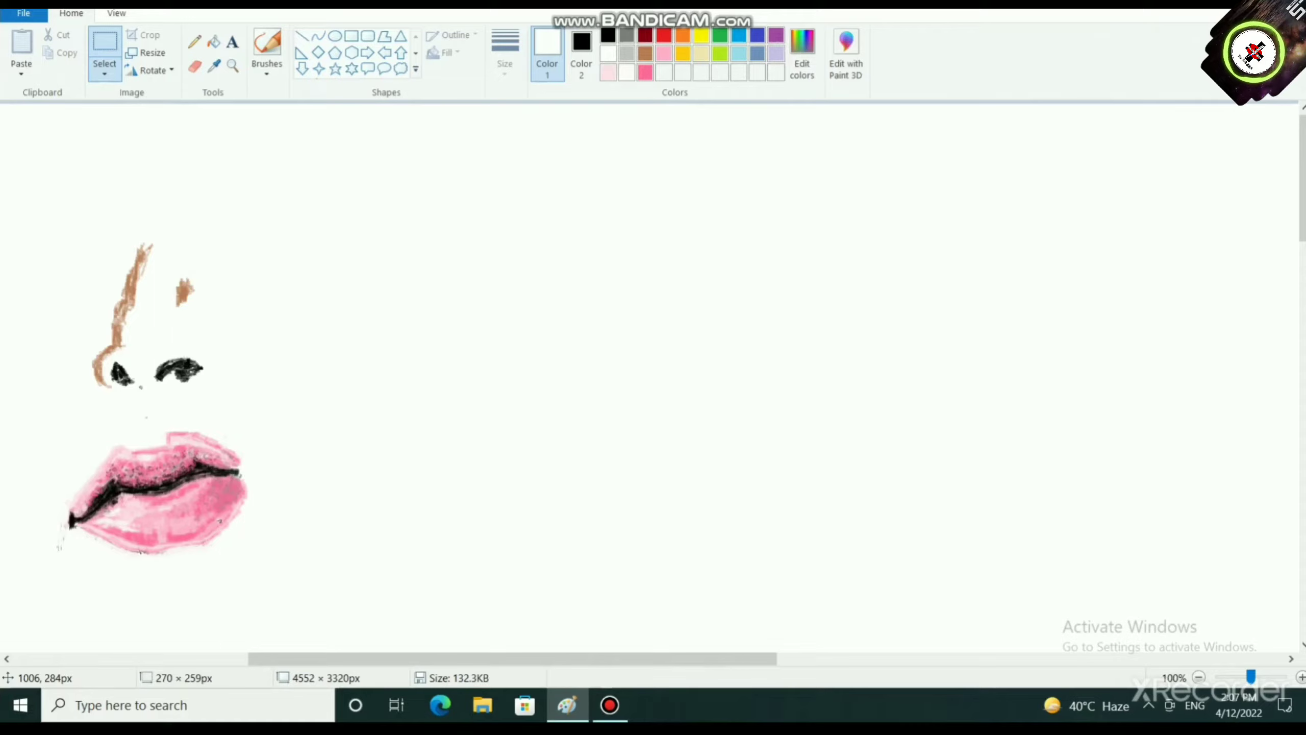
left_click_drag(151, 314, 150, 313)
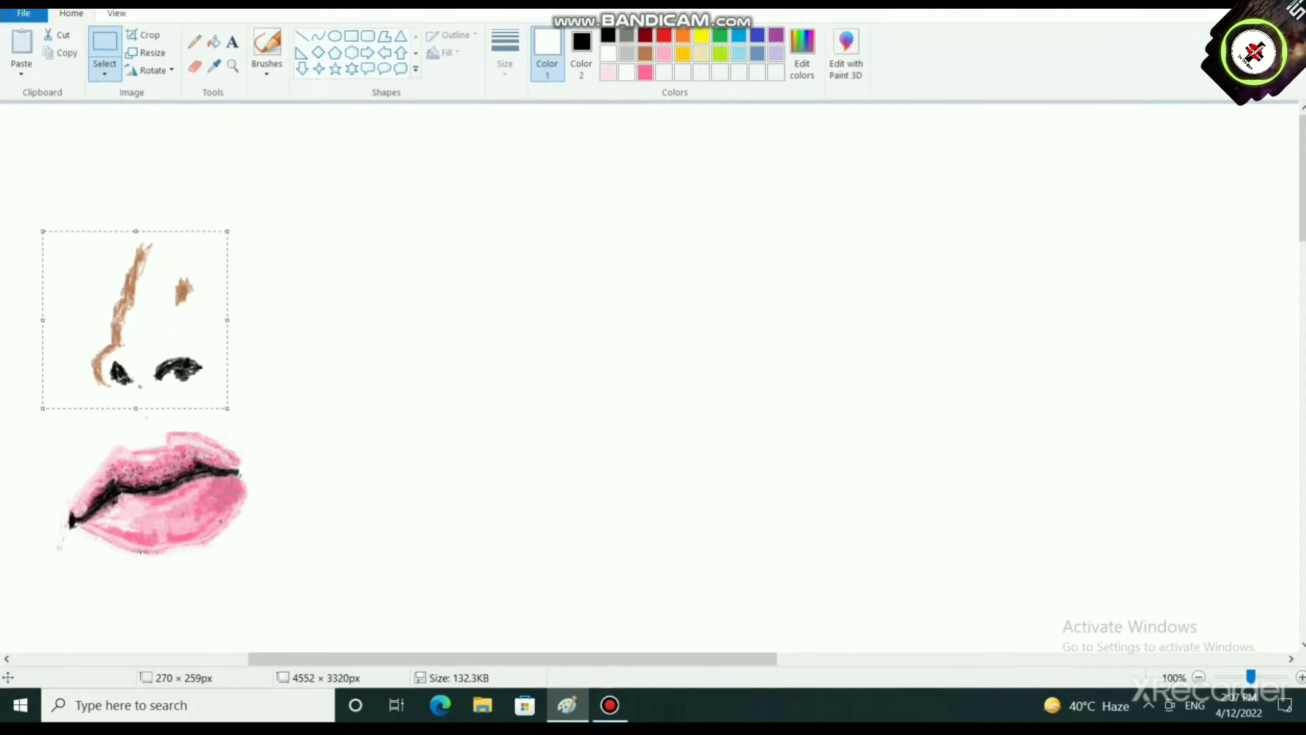
left_click_drag(42, 231, 47, 220)
left_click_drag(48, 314, 41, 314)
left_click(303, 356)
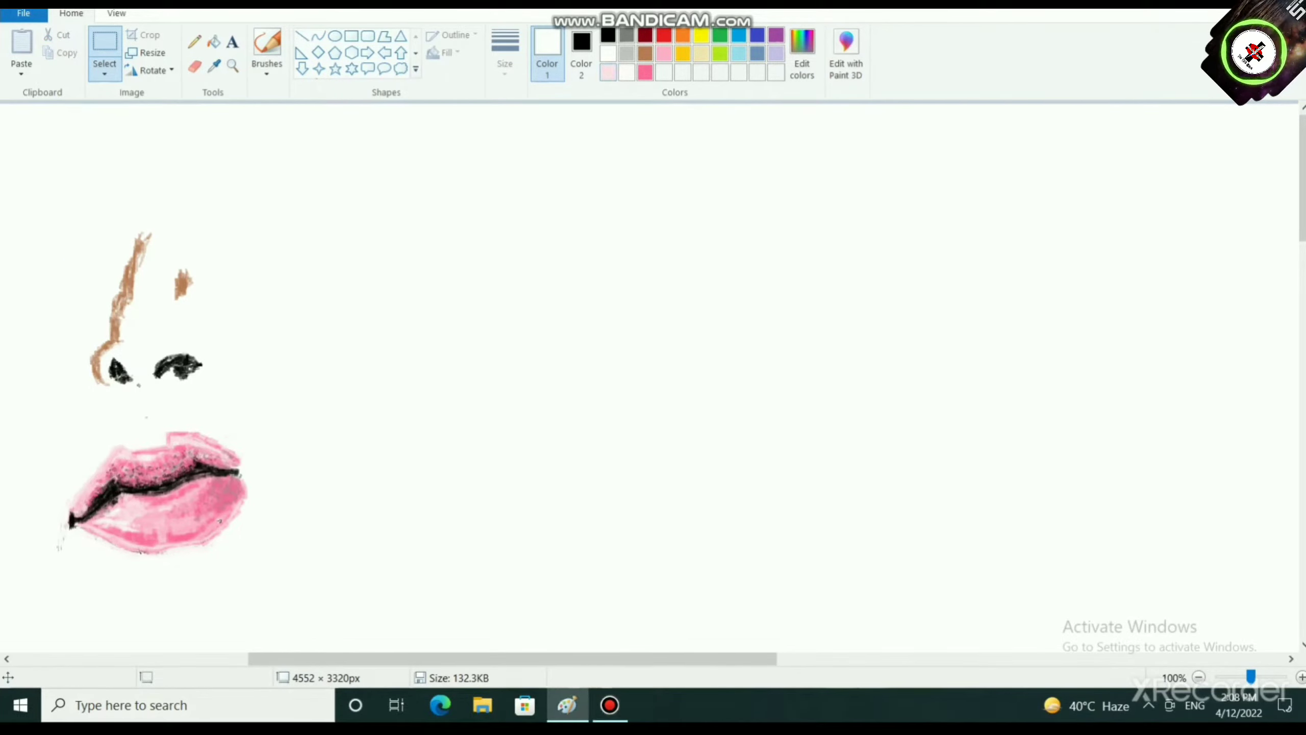
left_click(608, 73)
left_click(266, 72)
left_click(371, 132)
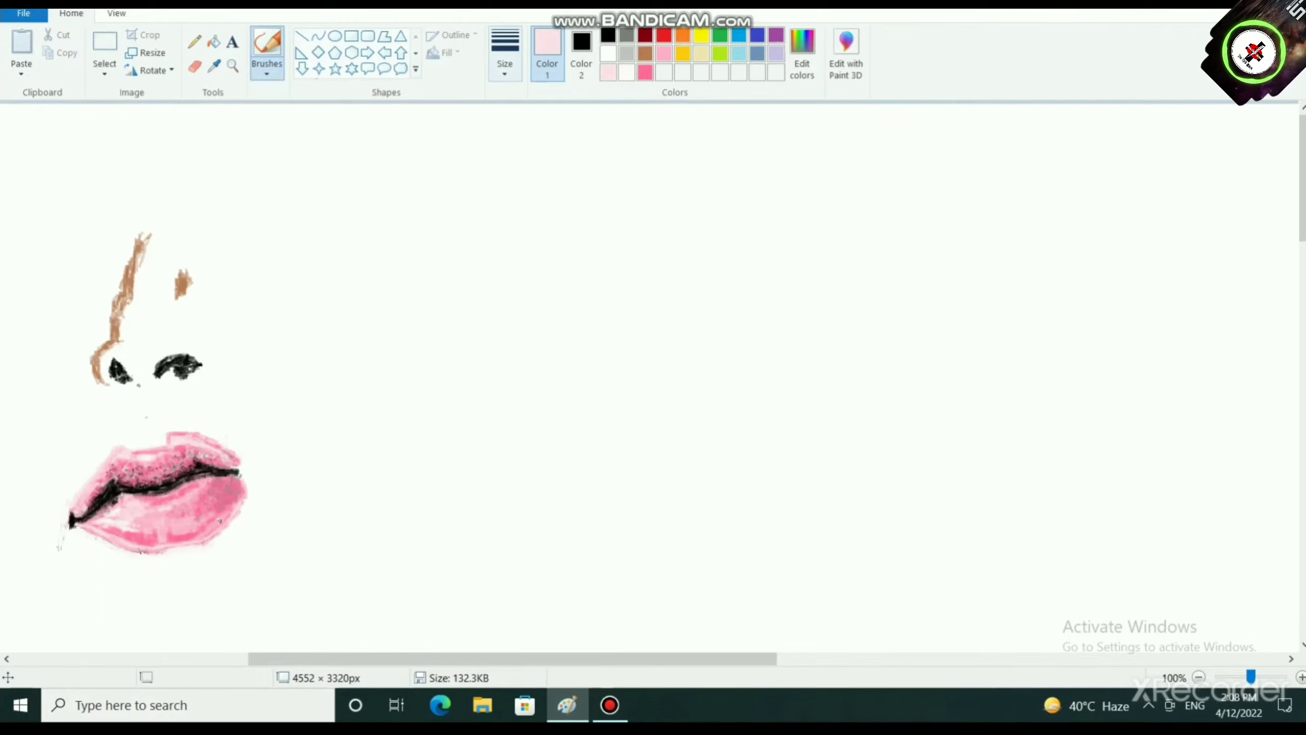
left_click(505, 72)
left_click(543, 100)
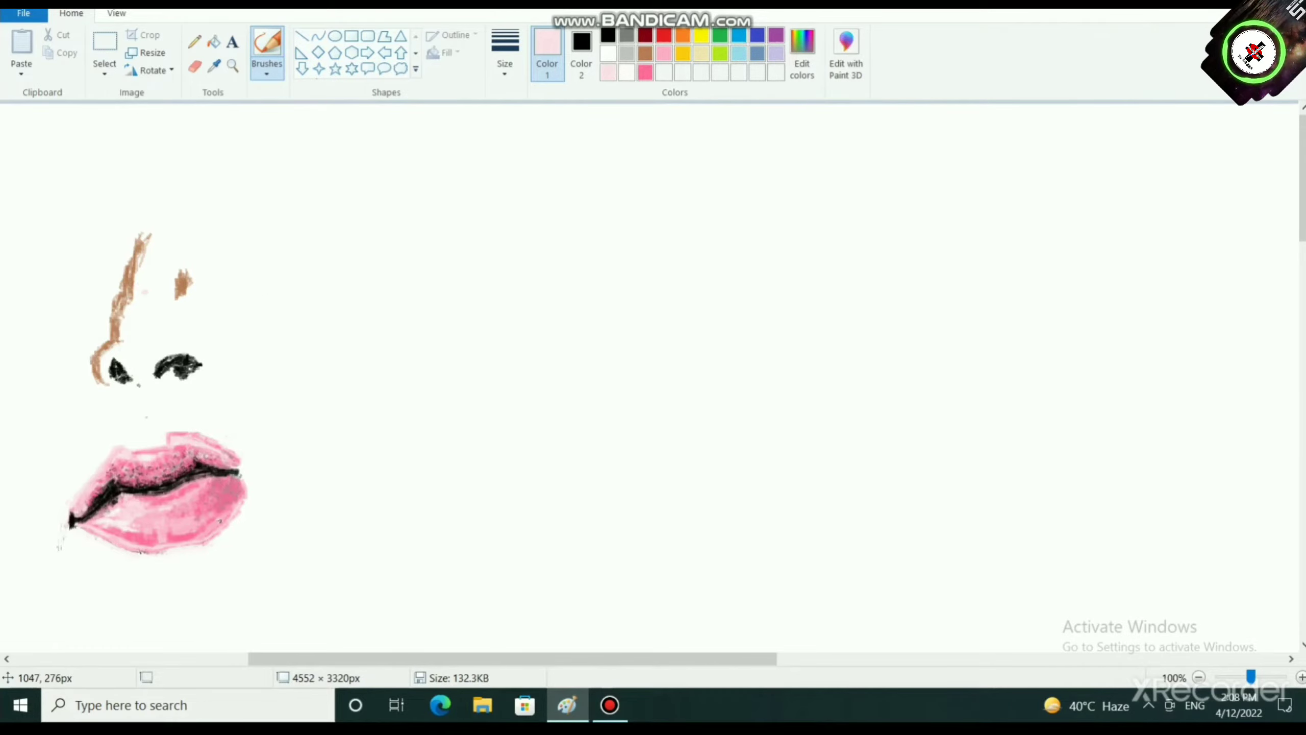
Step: Select the nose with a rectangular selection, widen the selection to about 326 × 306 px and move it slightly left
left_click(104, 73)
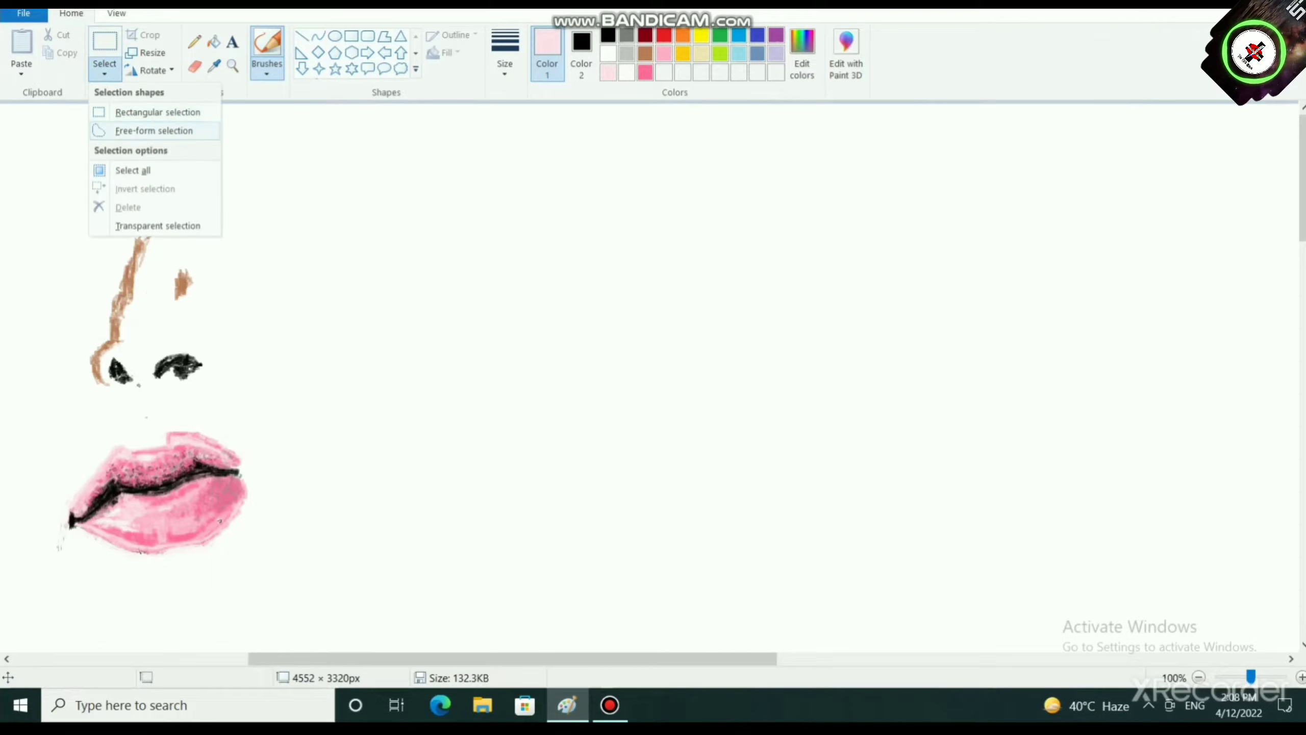
left_click(149, 111)
left_click_drag(39, 192, 233, 401)
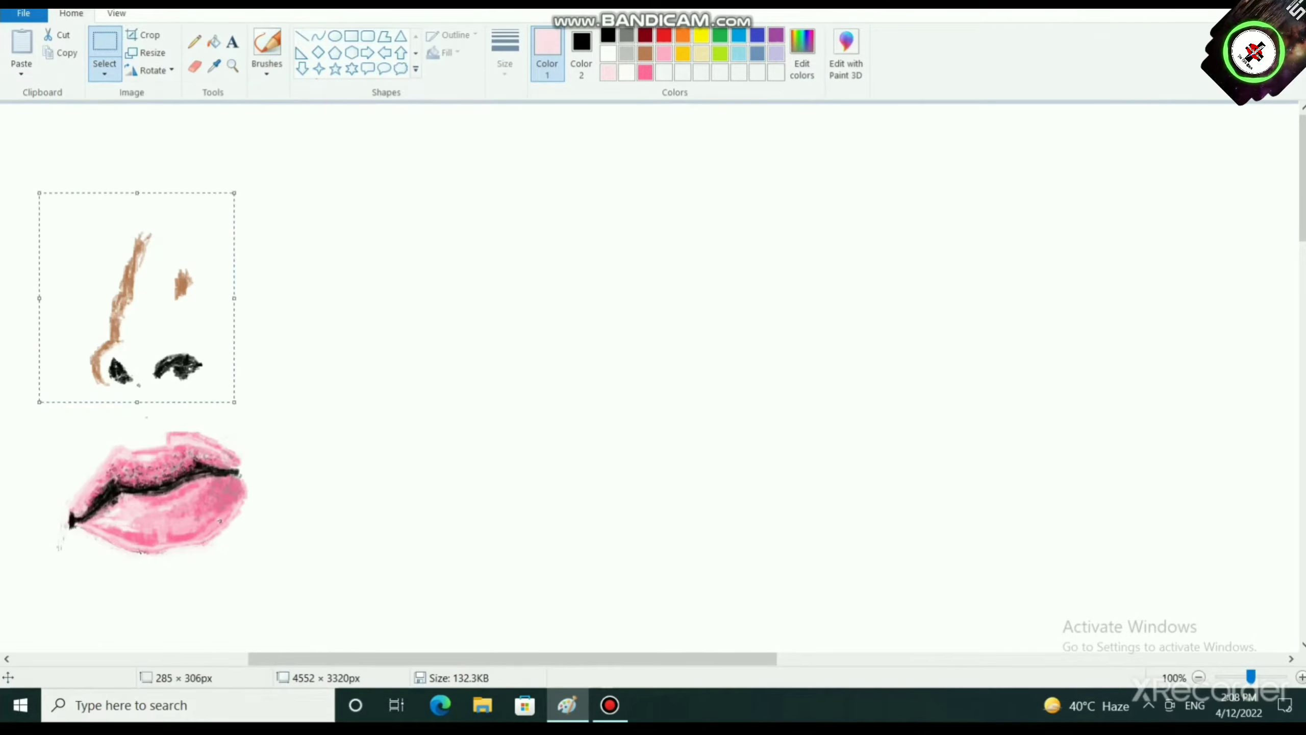
left_click_drag(233, 298, 248, 298)
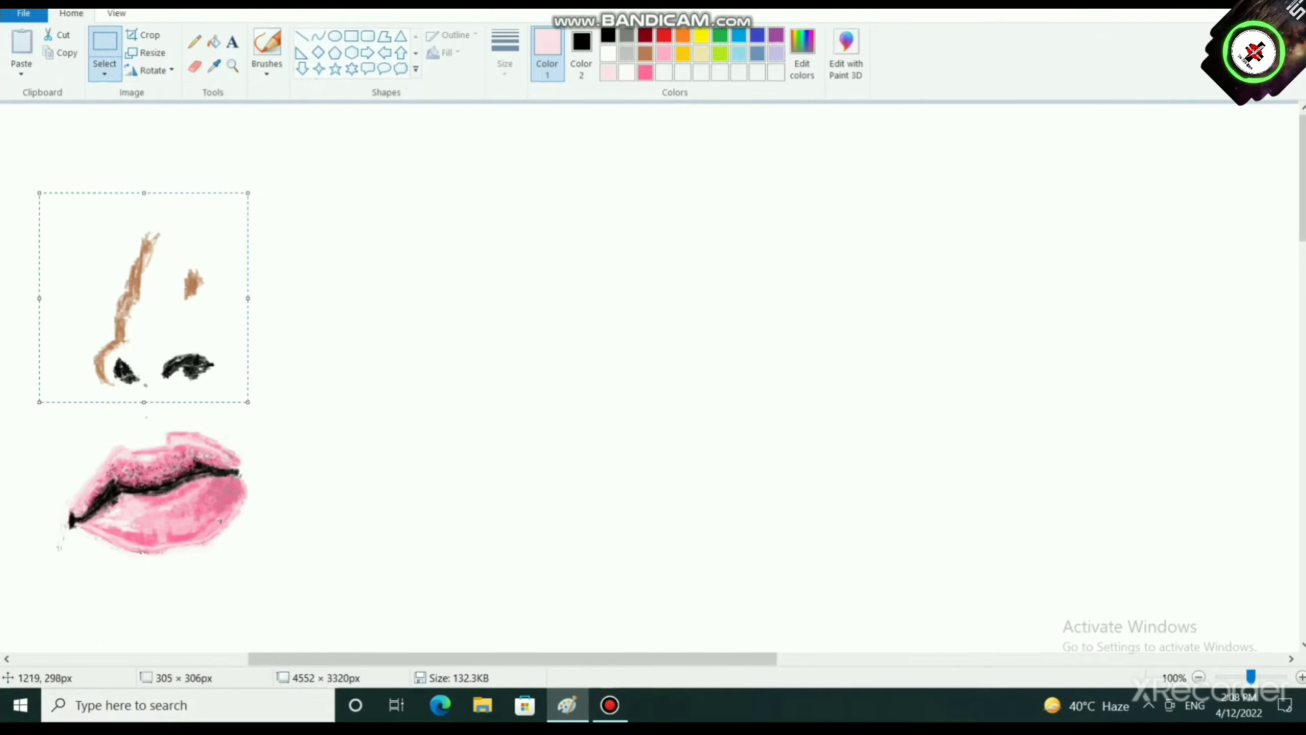
left_click_drag(248, 298, 262, 298)
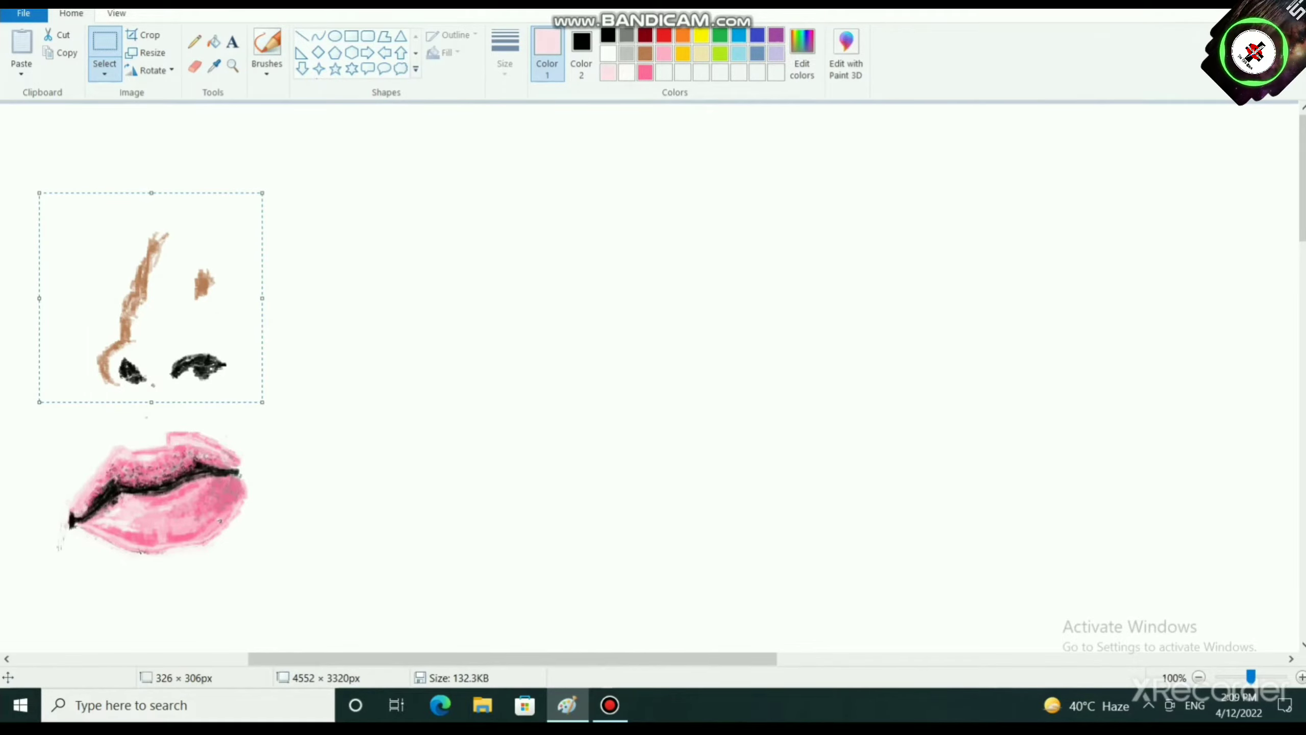
left_click_drag(148, 287, 134, 287)
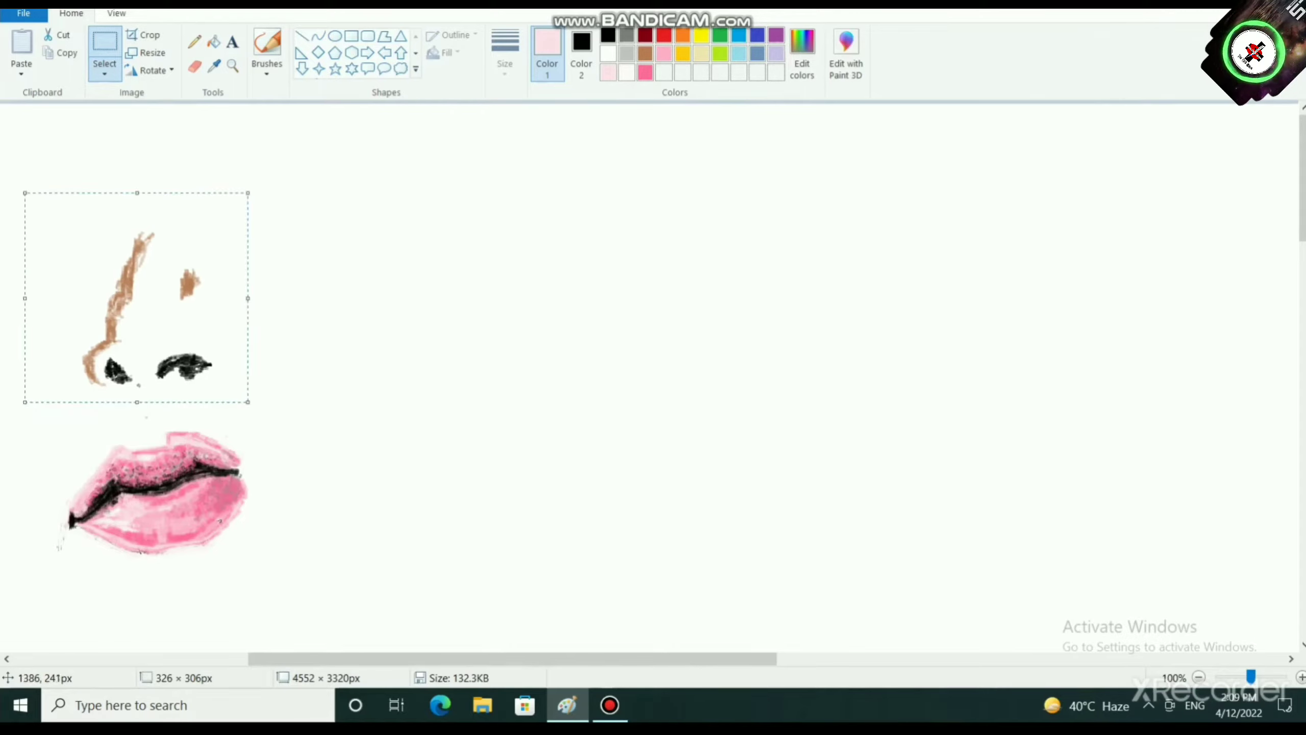
left_click(391, 361)
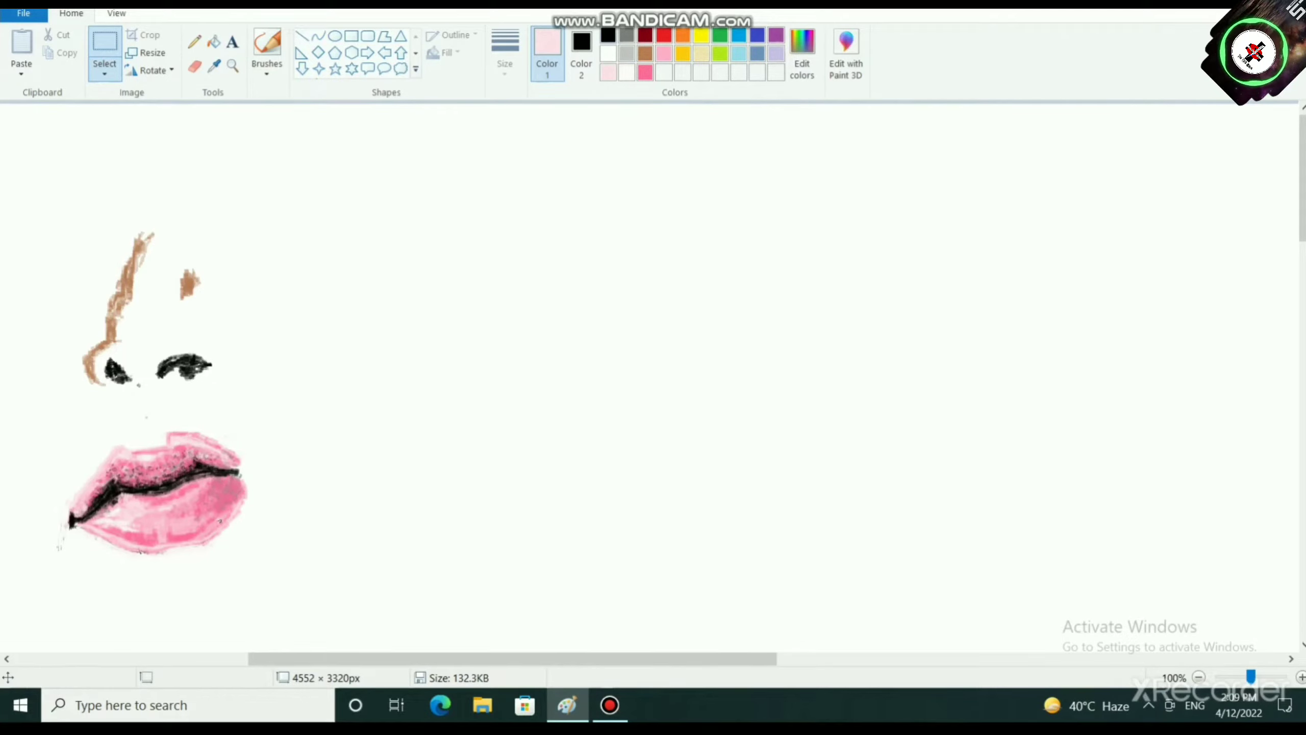
Step: Fill the light gaps inside both nostrils with black brush strokes
left_click(607, 37)
left_click(267, 64)
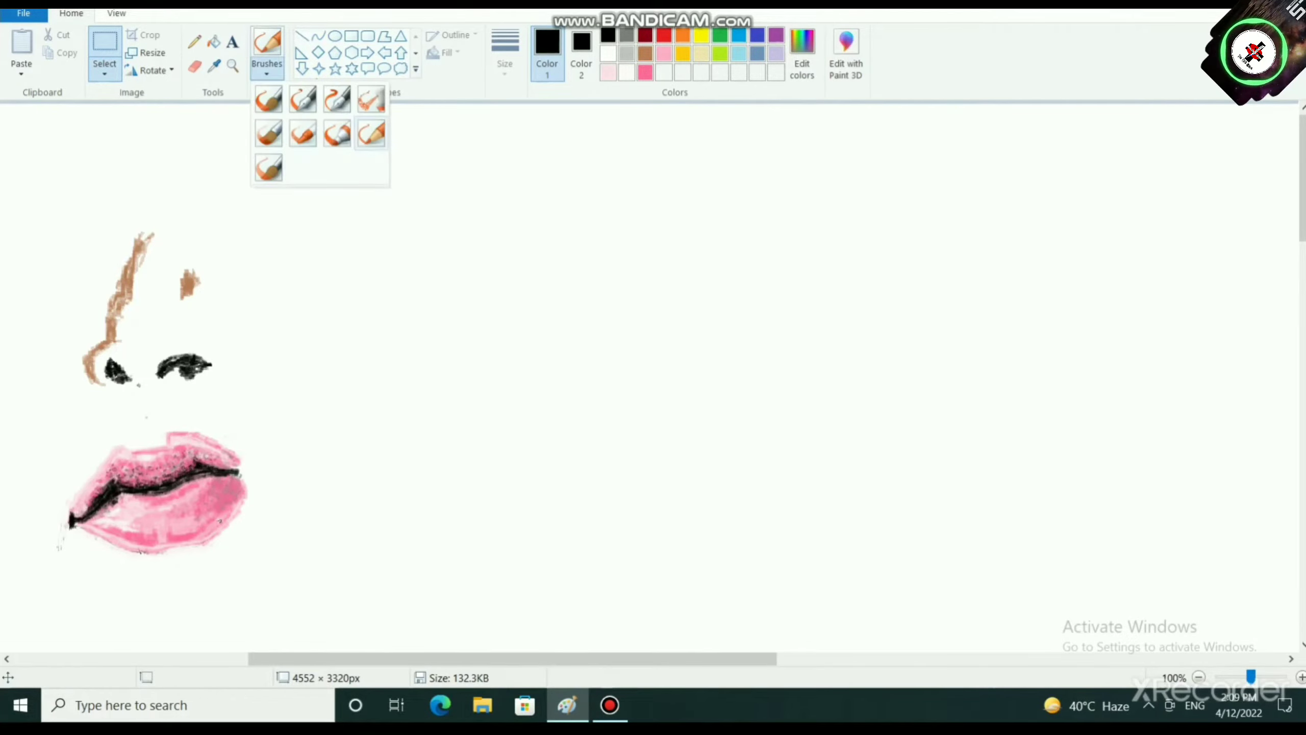
left_click(371, 133)
left_click(505, 64)
left_click(524, 170)
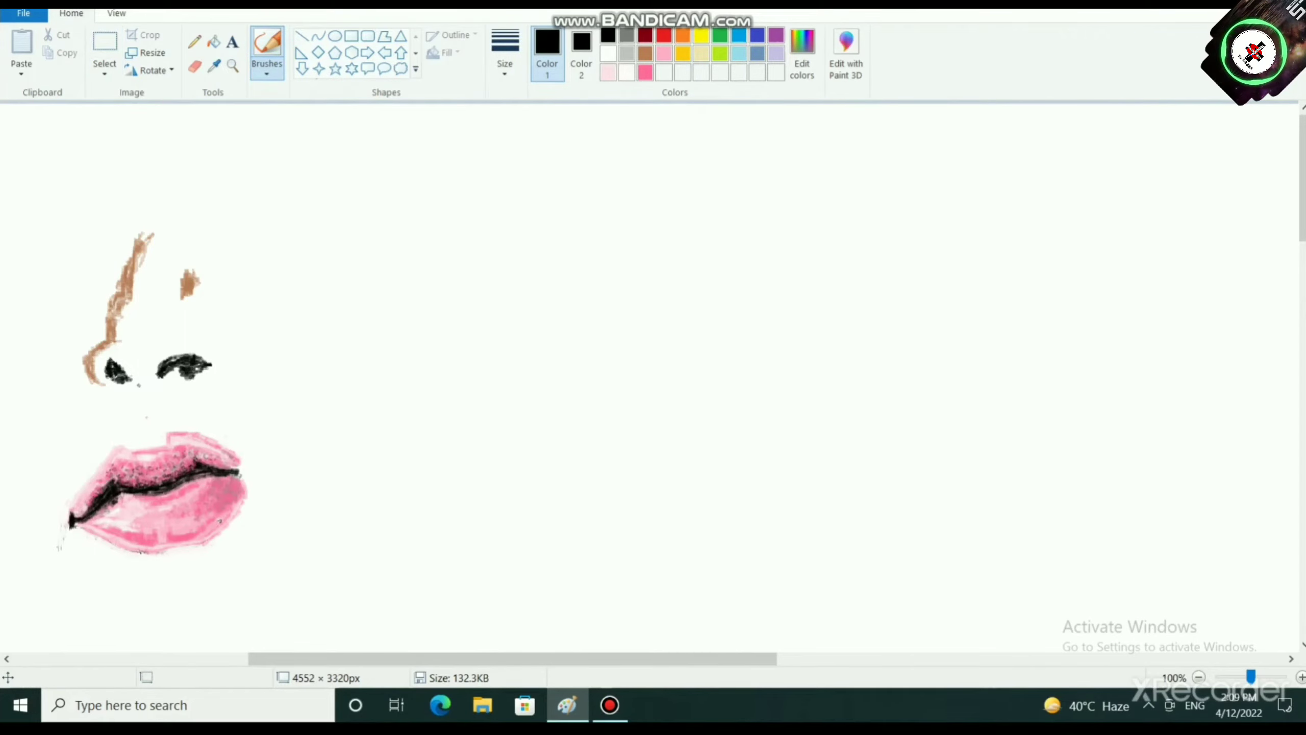
scroll(367, 391, "up", 4)
mouse_move(540, 486)
left_mouse_down()
mouse_move(516, 460)
mouse_move(554, 457)
mouse_move(576, 487)
left_mouse_up()
left_click(505, 65)
left_click(543, 139)
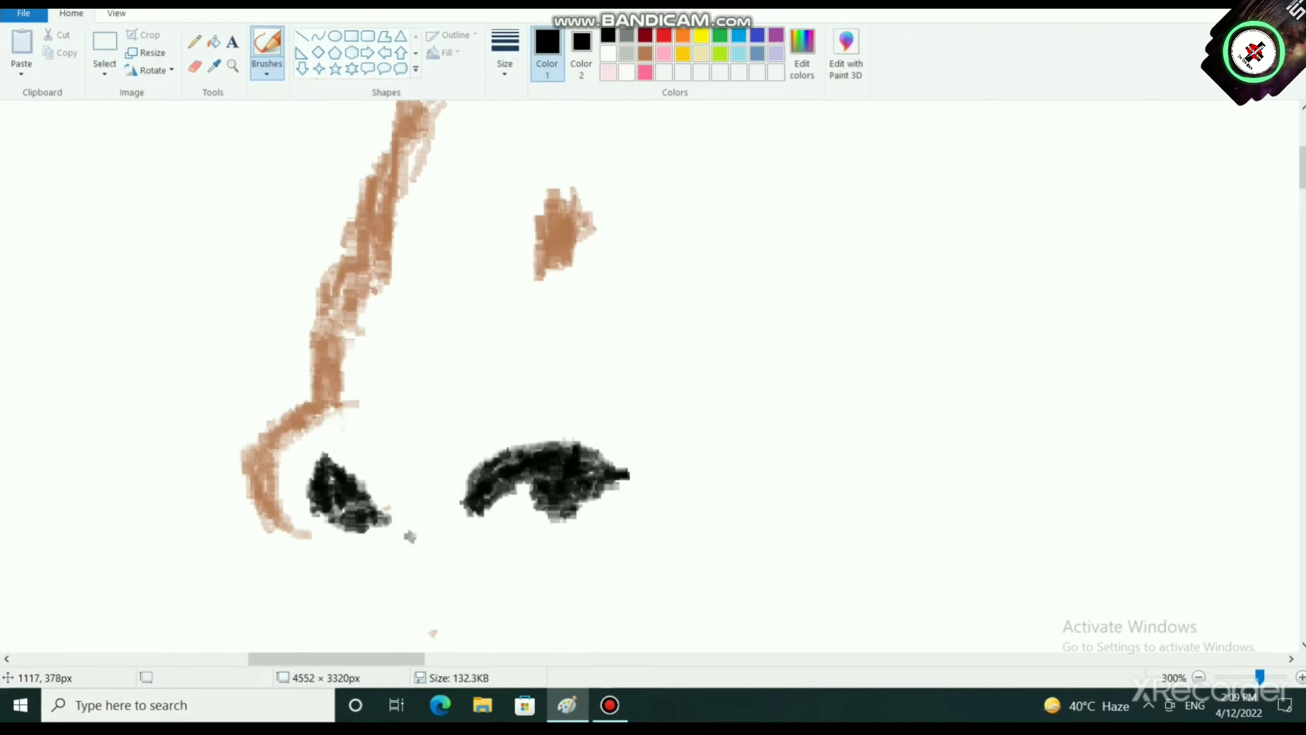
mouse_move(571, 453)
left_mouse_down()
mouse_move(476, 493)
mouse_move(490, 476)
mouse_move(551, 498)
mouse_move(605, 482)
mouse_move(545, 476)
left_mouse_up()
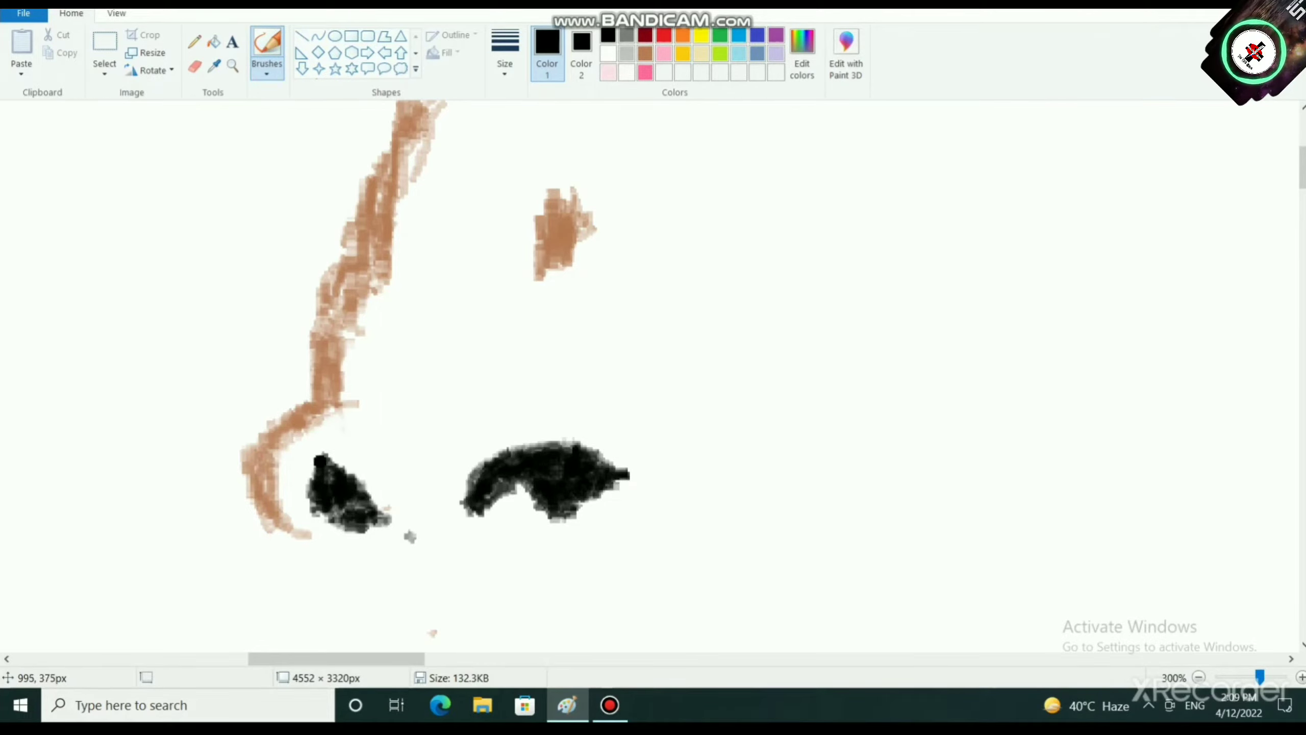
mouse_move(320, 459)
left_mouse_down()
mouse_move(344, 520)
mouse_move(378, 524)
mouse_move(333, 517)
mouse_move(313, 491)
mouse_move(355, 523)
left_mouse_up()
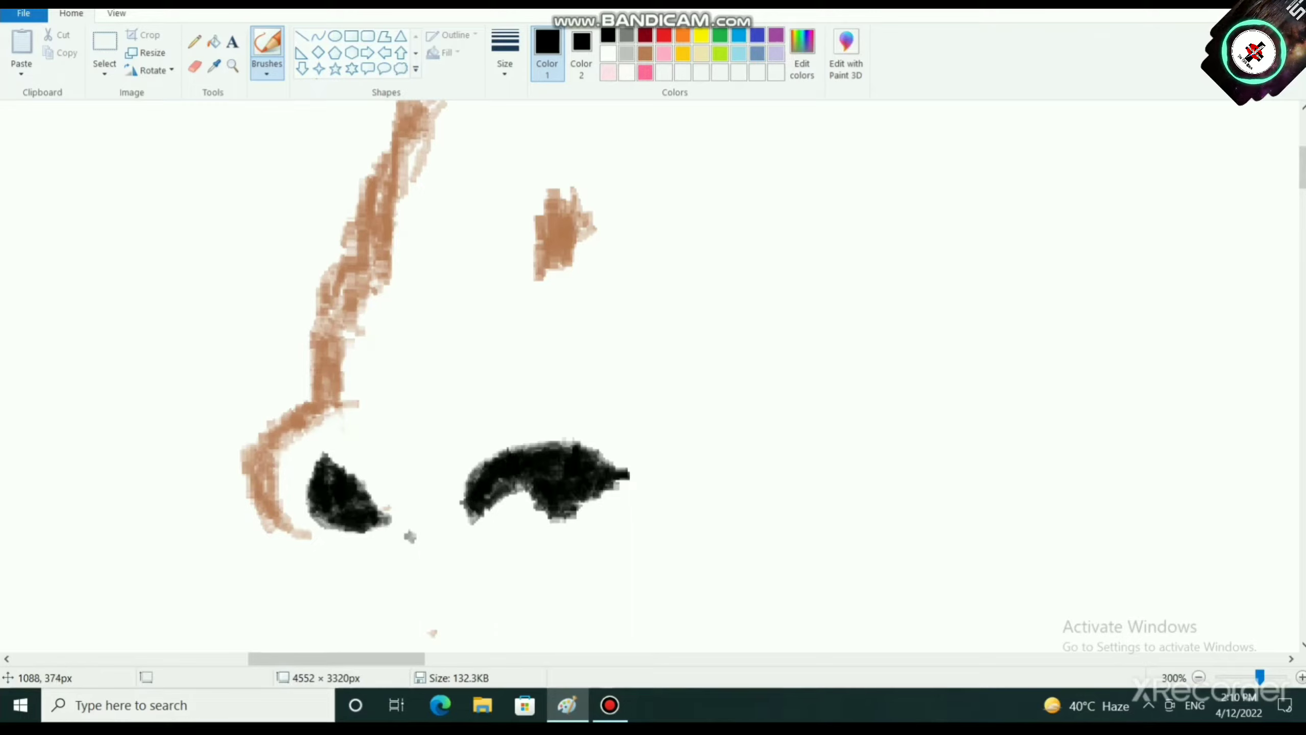
Step: Round out the wider nostril's upper and right edges in black and trim its underside with white
left_click_drag(503, 466, 541, 450)
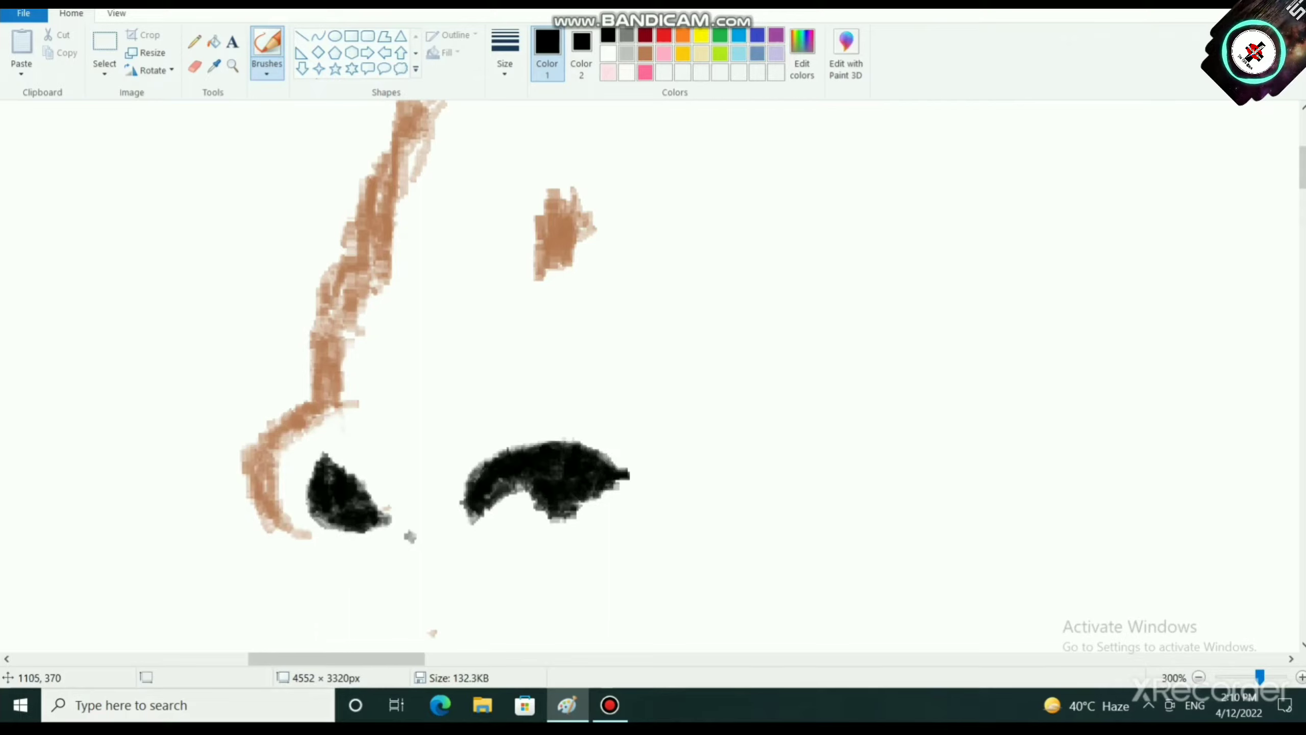
mouse_move(592, 454)
left_mouse_down()
mouse_move(513, 451)
mouse_move(549, 441)
mouse_move(601, 452)
mouse_move(624, 479)
left_mouse_up()
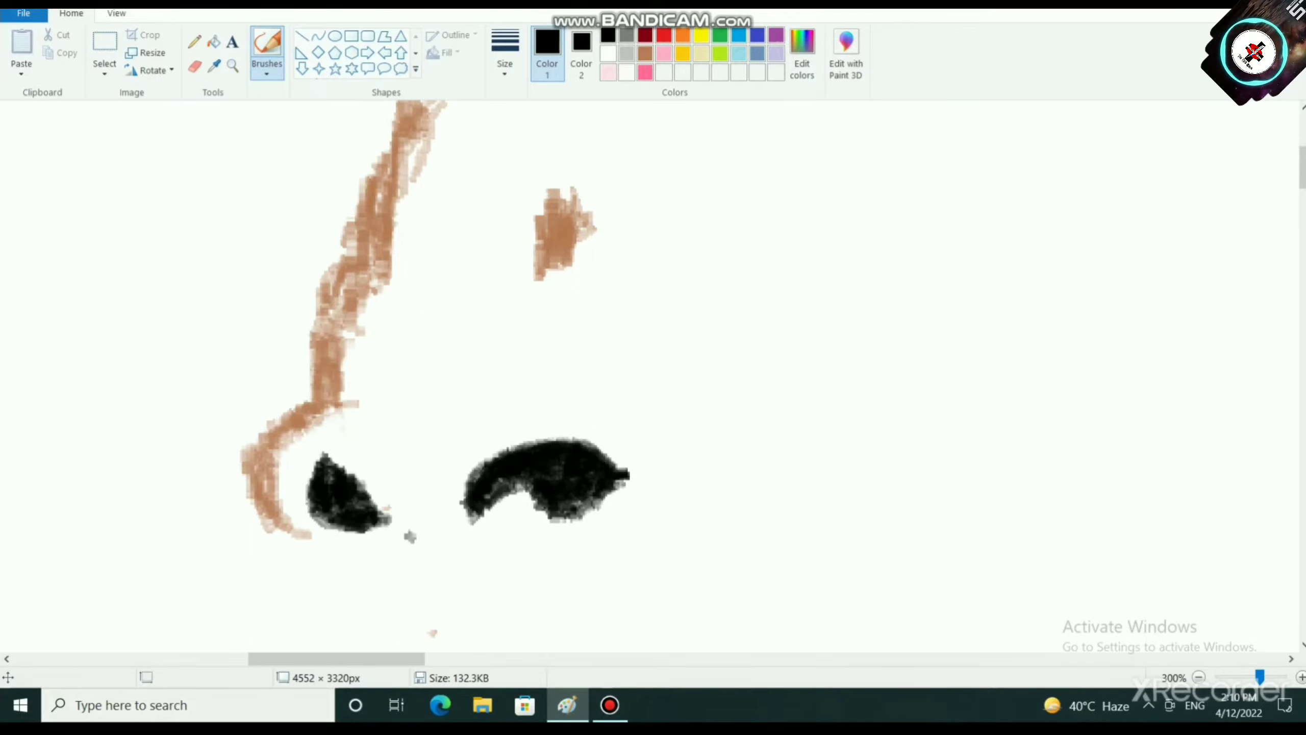
left_click(608, 53)
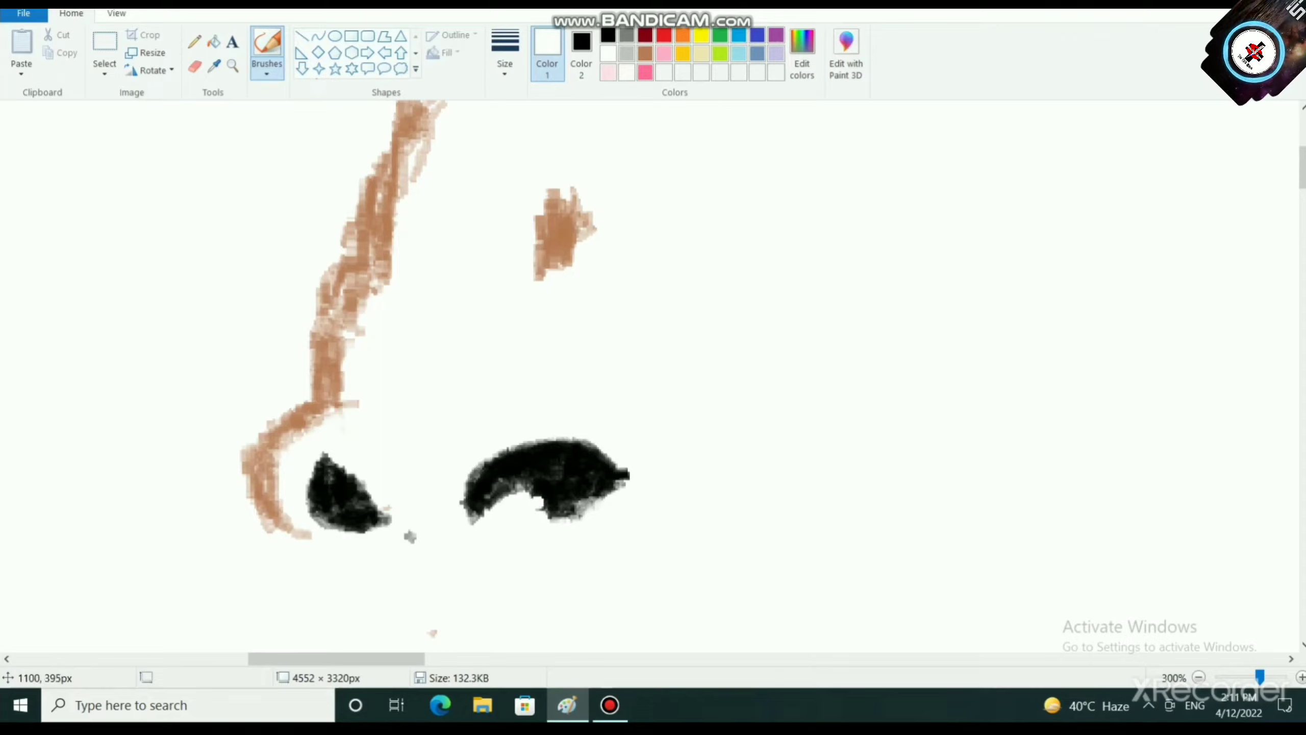
Step: Fill the gaps in the nose bridge line with brown and extend its upper end slightly upward
scroll(410, 536, "down", 3)
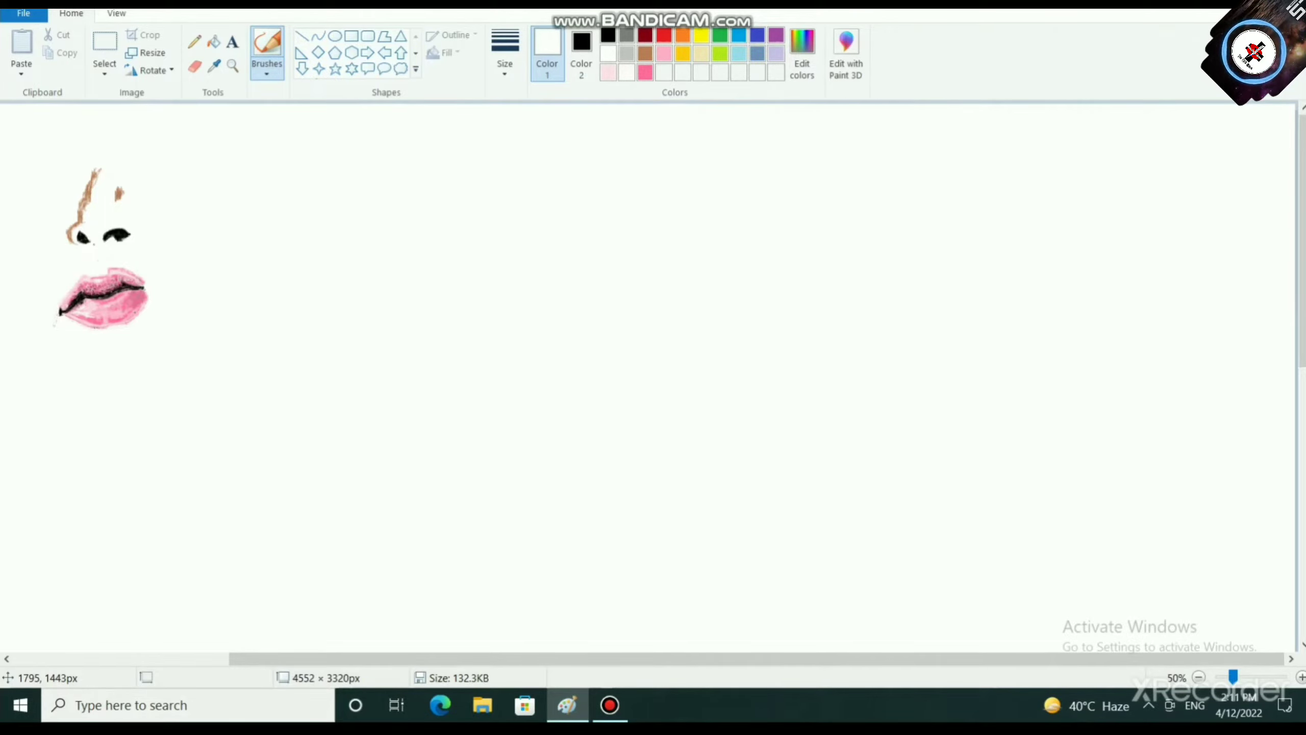
scroll(324, 437, "up", 2)
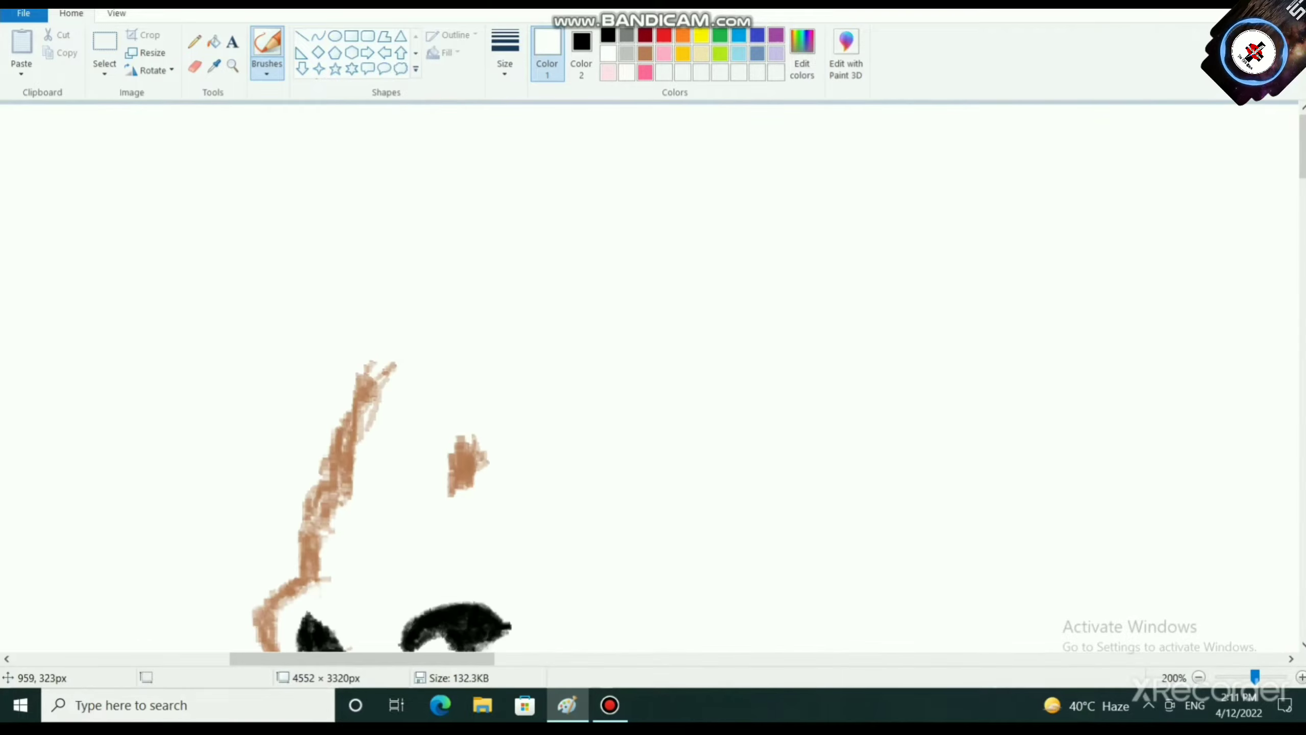
left_click(645, 53)
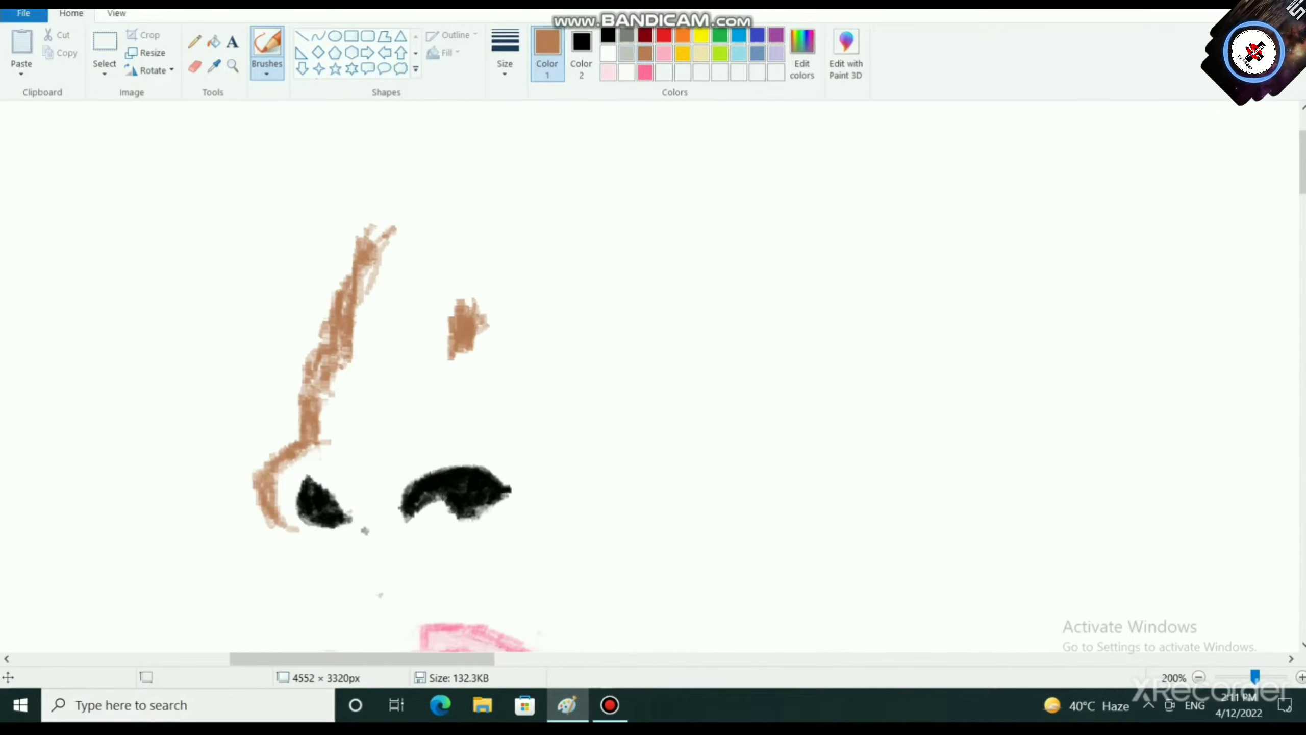
mouse_move(361, 203)
left_mouse_down()
mouse_move(363, 257)
mouse_move(315, 381)
left_mouse_up()
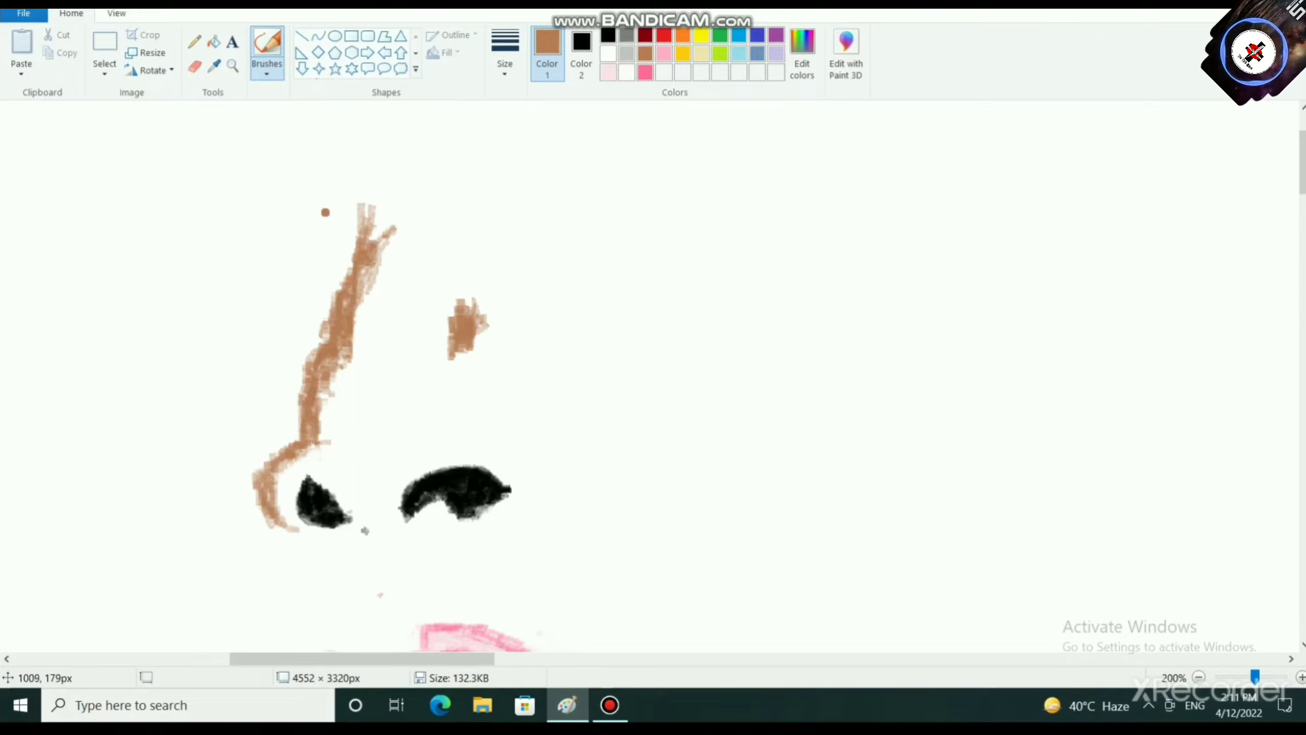
Step: Brush a second, curved brown line left of the nose bridge line, running down to the top of the nose wing
left_click_drag(327, 225, 289, 354)
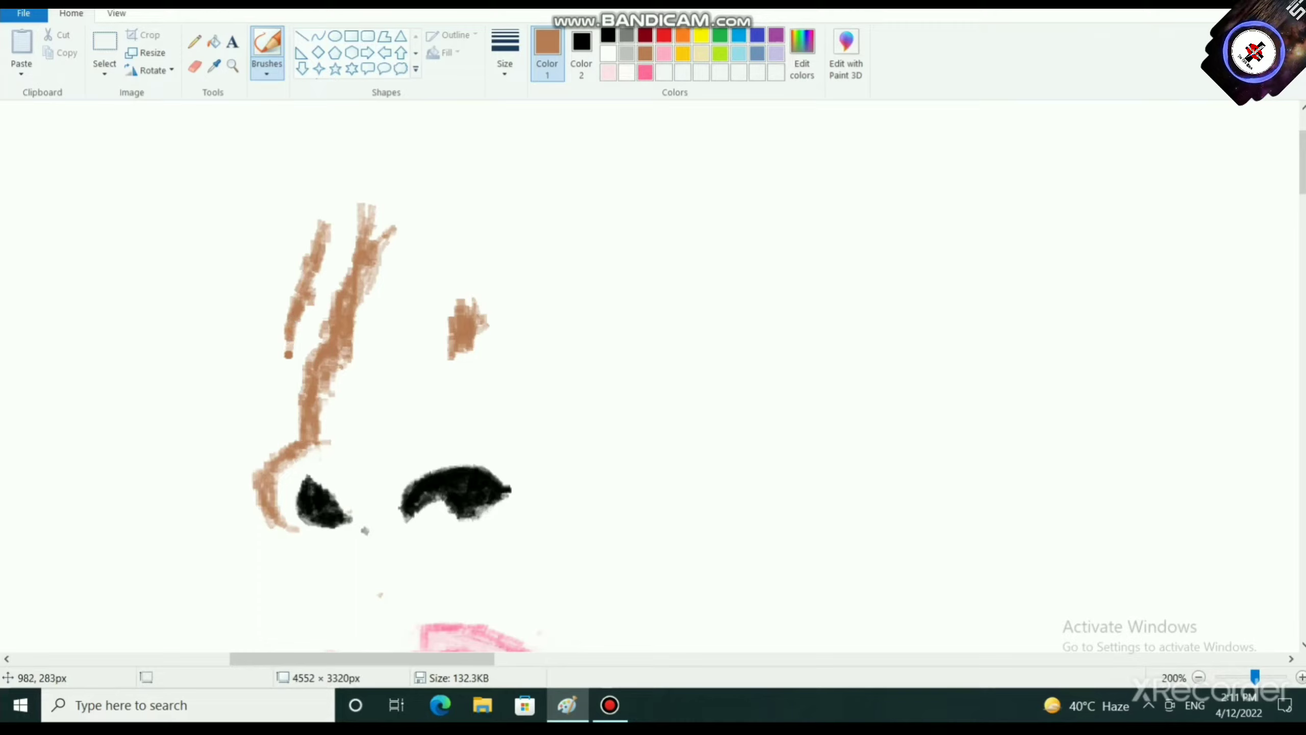
mouse_move(309, 234)
left_mouse_down()
mouse_move(284, 324)
mouse_move(296, 418)
left_mouse_up()
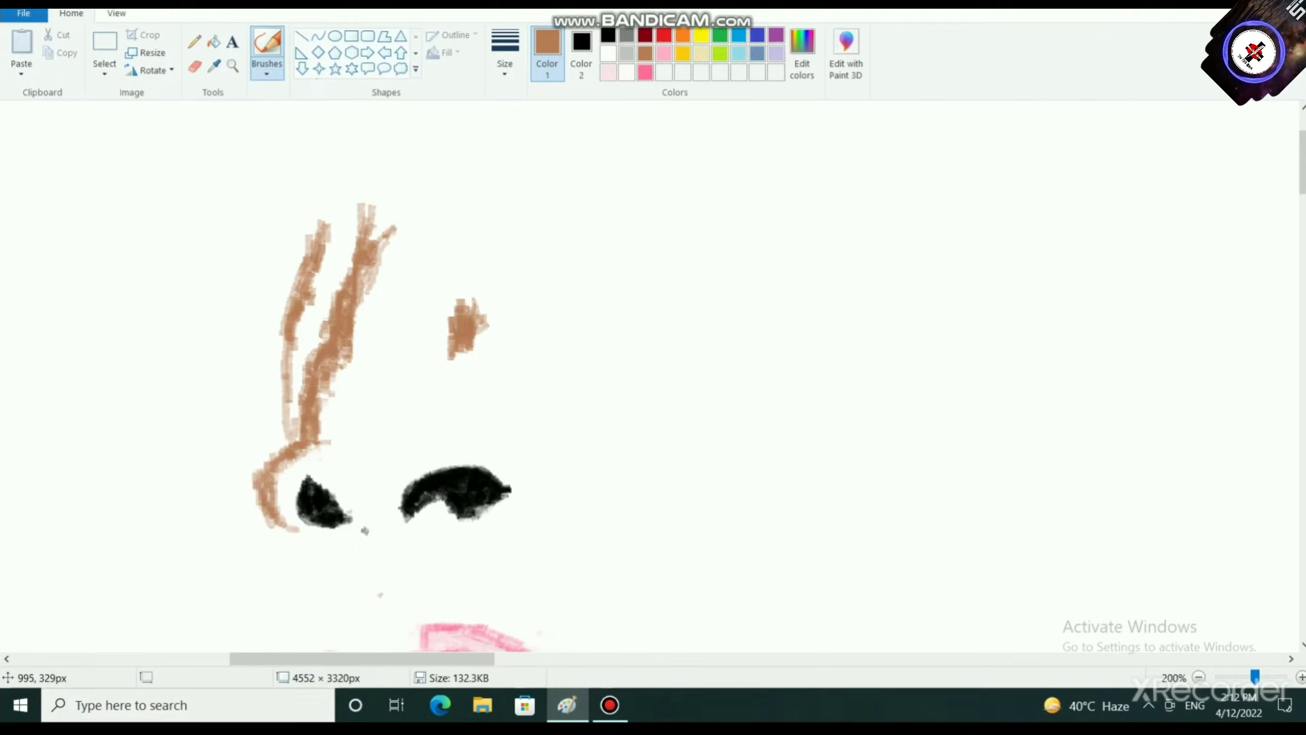
mouse_move(274, 320)
left_mouse_down()
mouse_move(290, 437)
mouse_move(278, 349)
mouse_move(313, 362)
left_mouse_up()
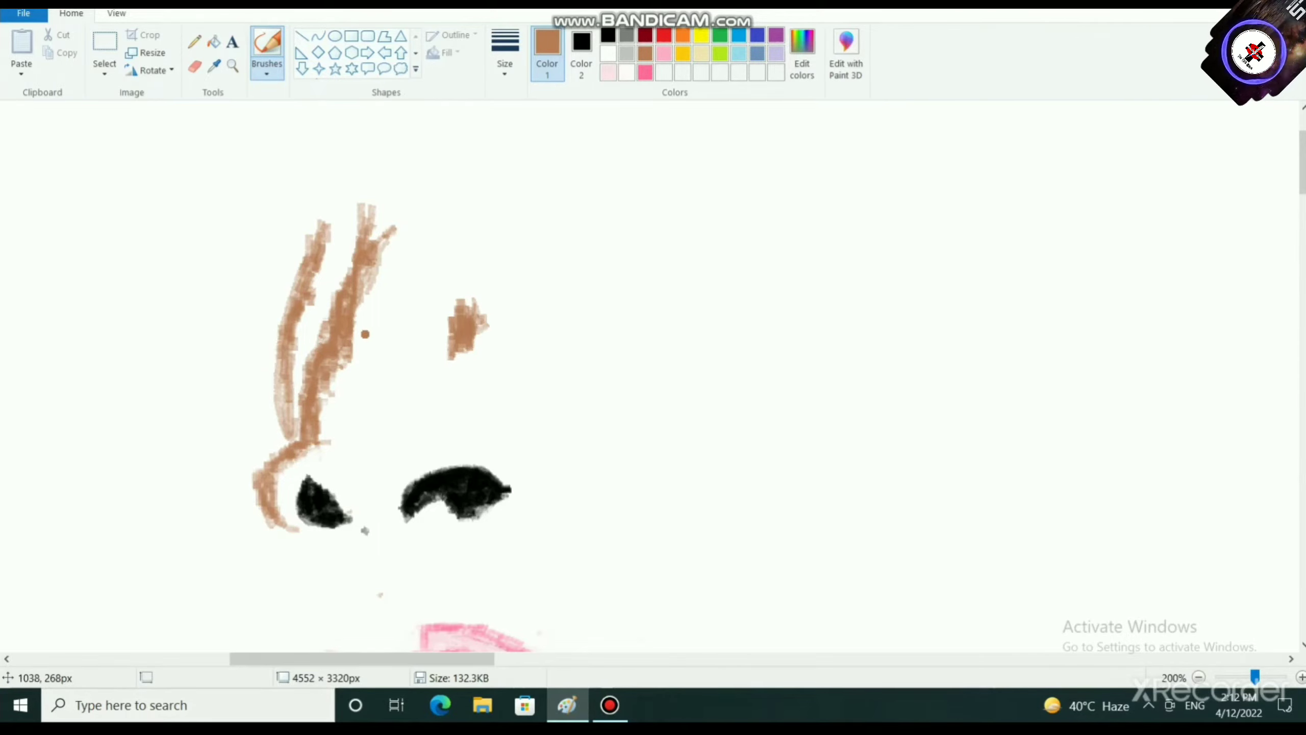
left_click_drag(316, 241, 332, 219)
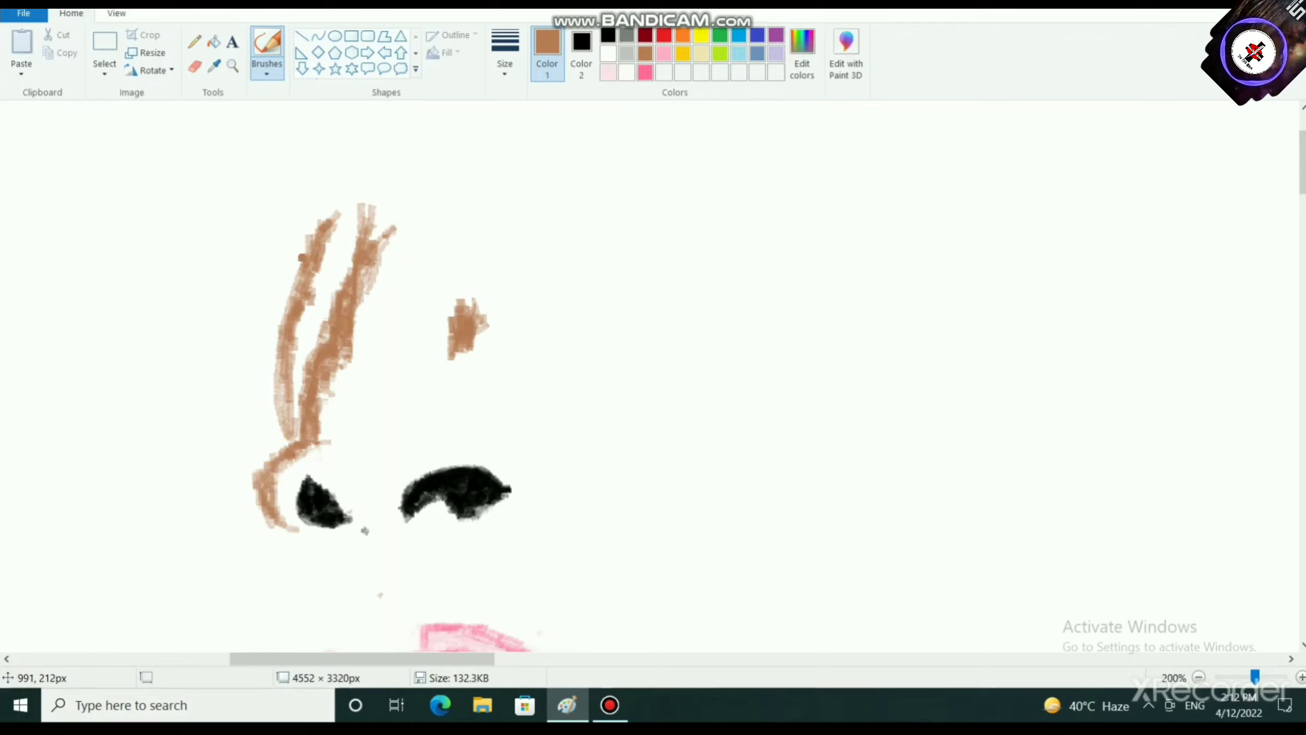
Step: Brush broken brown shading down the right side of the nose, from beside the small brown patch to above the wider nostril
scroll(303, 355, "down", 2)
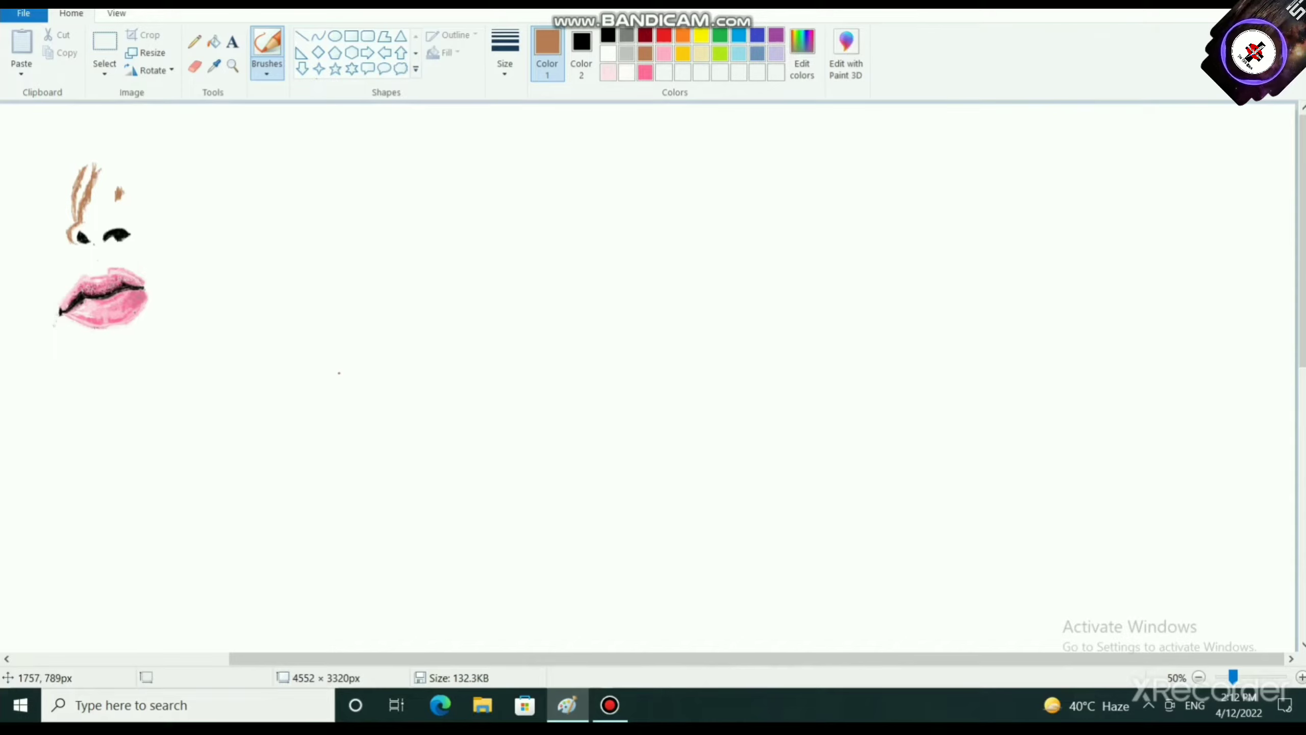
scroll(286, 401, "up", 2)
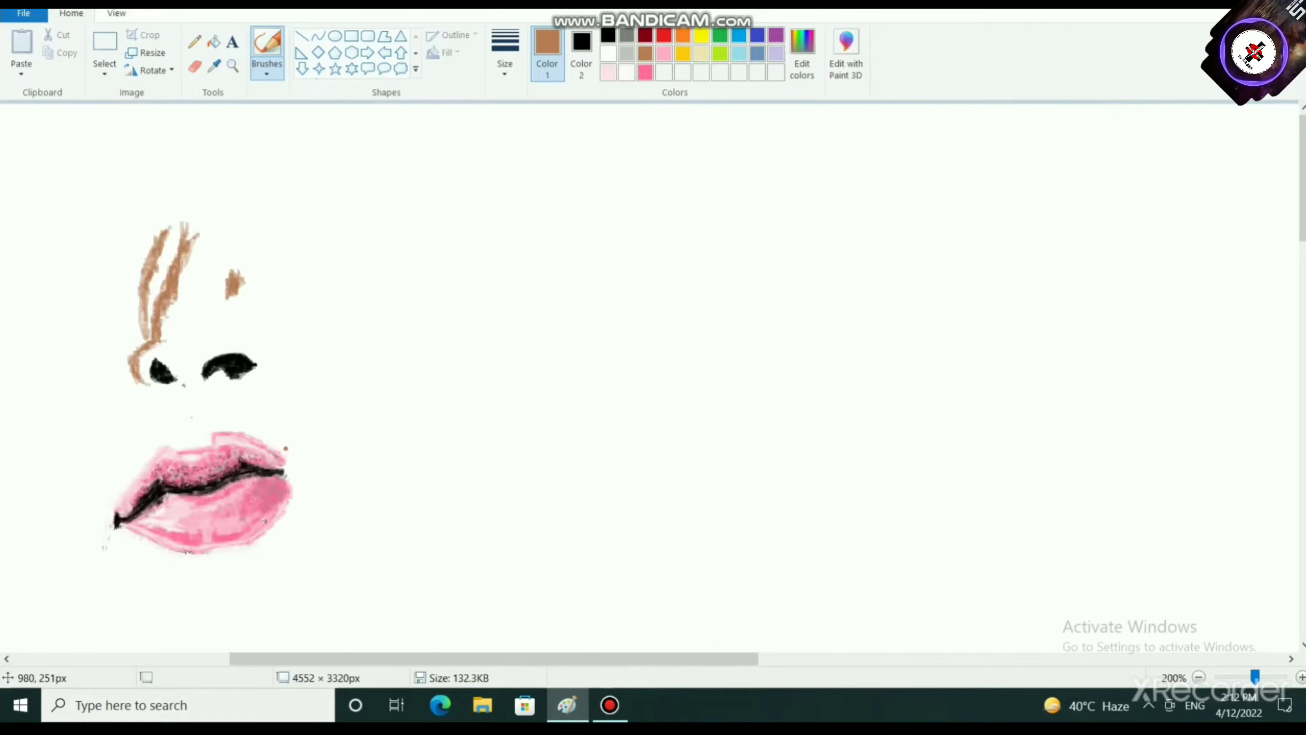
mouse_move(424, 387)
left_mouse_down()
mouse_move(404, 455)
mouse_move(447, 384)
mouse_move(443, 452)
mouse_move(432, 407)
mouse_move(402, 424)
mouse_move(406, 396)
mouse_move(397, 442)
mouse_move(414, 478)
mouse_move(380, 525)
mouse_move(417, 550)
mouse_move(412, 581)
mouse_move(427, 571)
mouse_move(430, 599)
mouse_move(423, 493)
mouse_move(387, 538)
left_mouse_up()
scroll(406, 560, "down", 2)
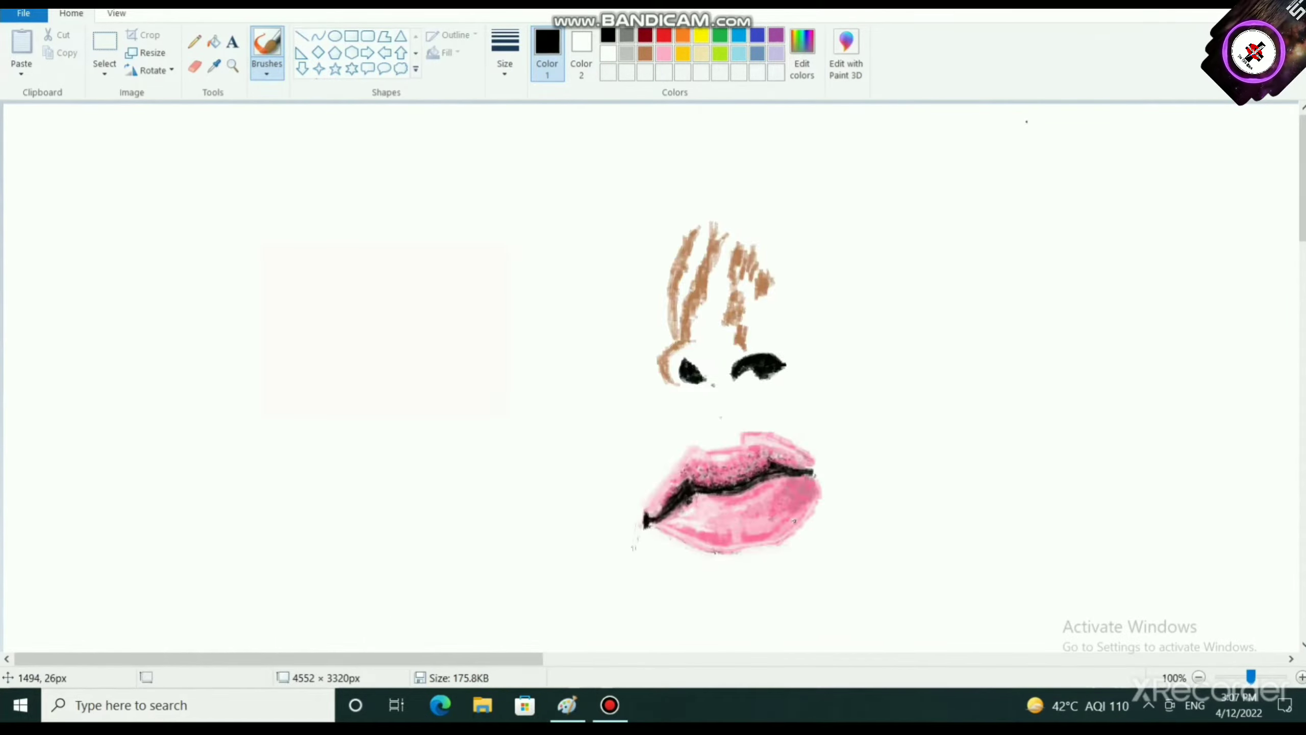
Step: Shade a brown patch below and right of the wider nostril, using the second-thinnest brush size and extending the patch up along the nostril's outer edge
left_click_drag(281, 658, 439, 658)
scroll(440, 546, "up", 3)
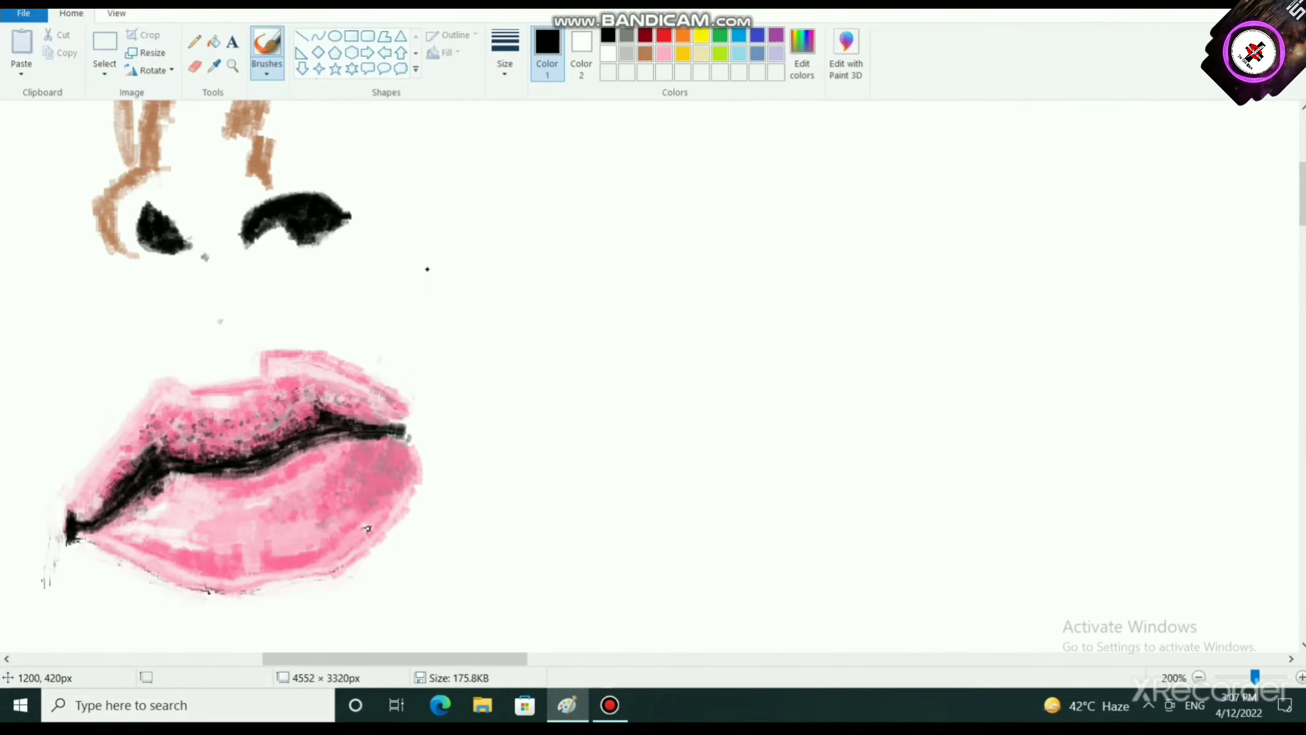
left_click(644, 53)
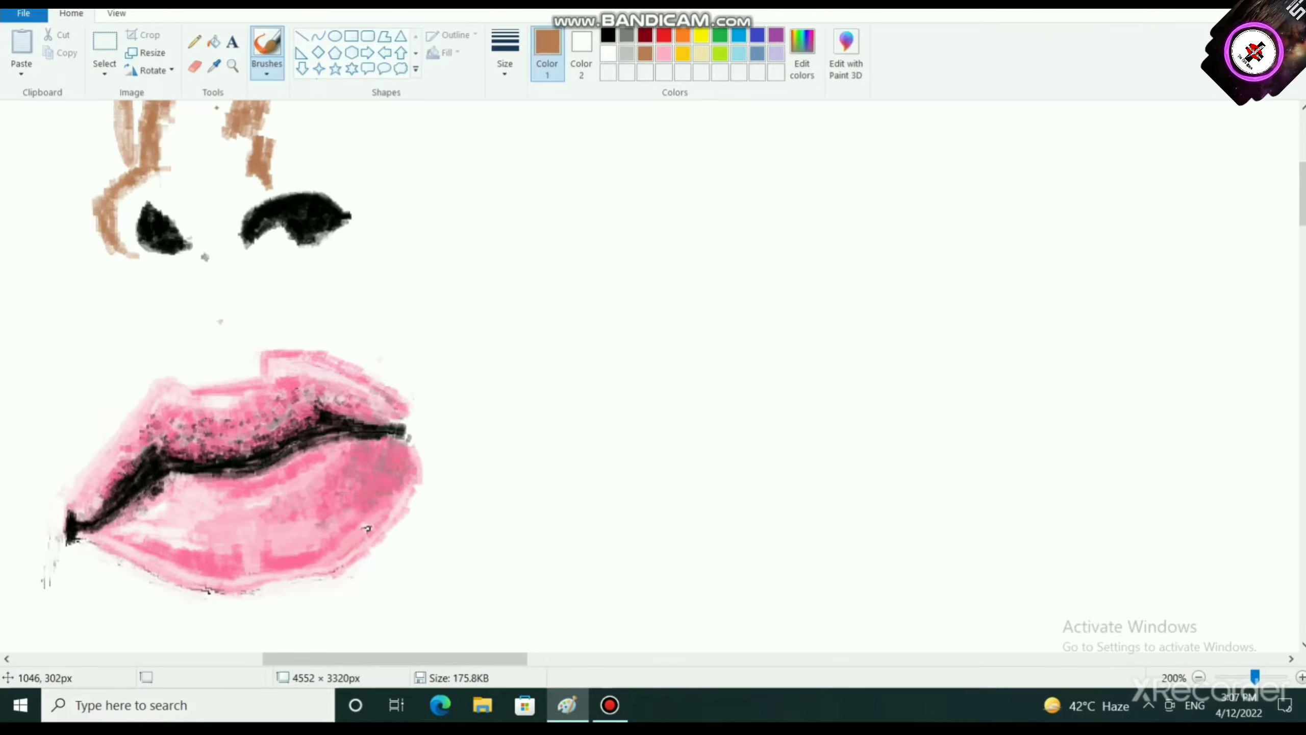
left_click(267, 71)
left_click(371, 133)
left_click(505, 57)
left_click(537, 135)
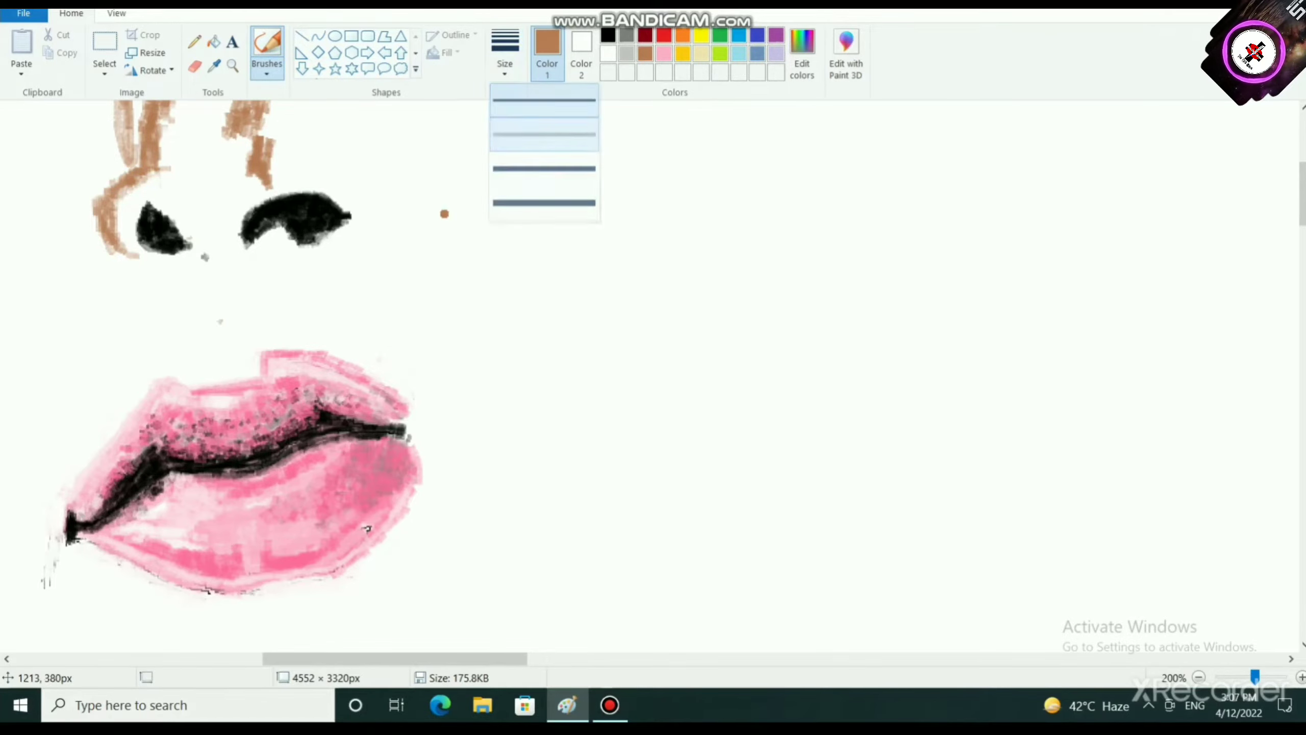
mouse_move(366, 230)
left_mouse_down()
mouse_move(346, 250)
mouse_move(368, 246)
mouse_move(352, 294)
left_mouse_up()
mouse_move(342, 291)
left_mouse_down()
mouse_move(322, 272)
mouse_move(339, 252)
mouse_move(332, 263)
mouse_move(349, 278)
mouse_move(337, 262)
left_mouse_up()
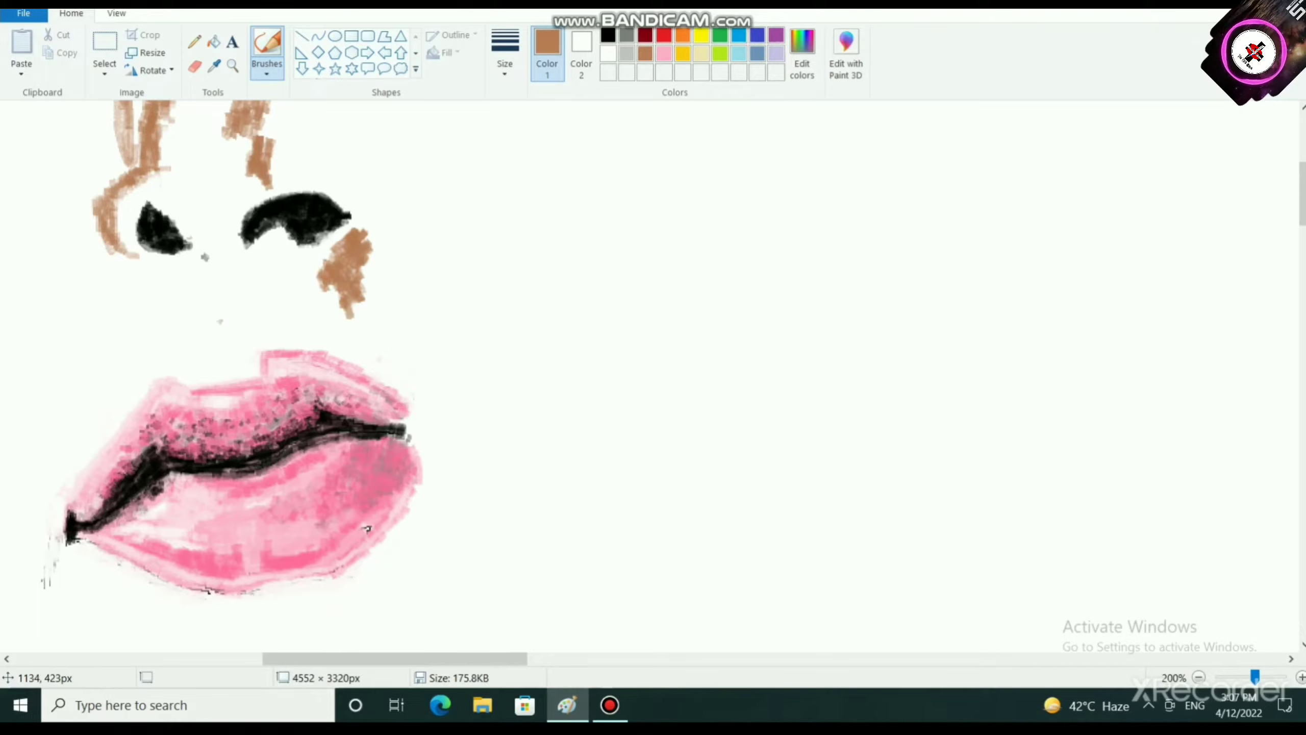
mouse_move(363, 229)
left_mouse_down()
mouse_move(383, 231)
mouse_move(385, 204)
left_mouse_up()
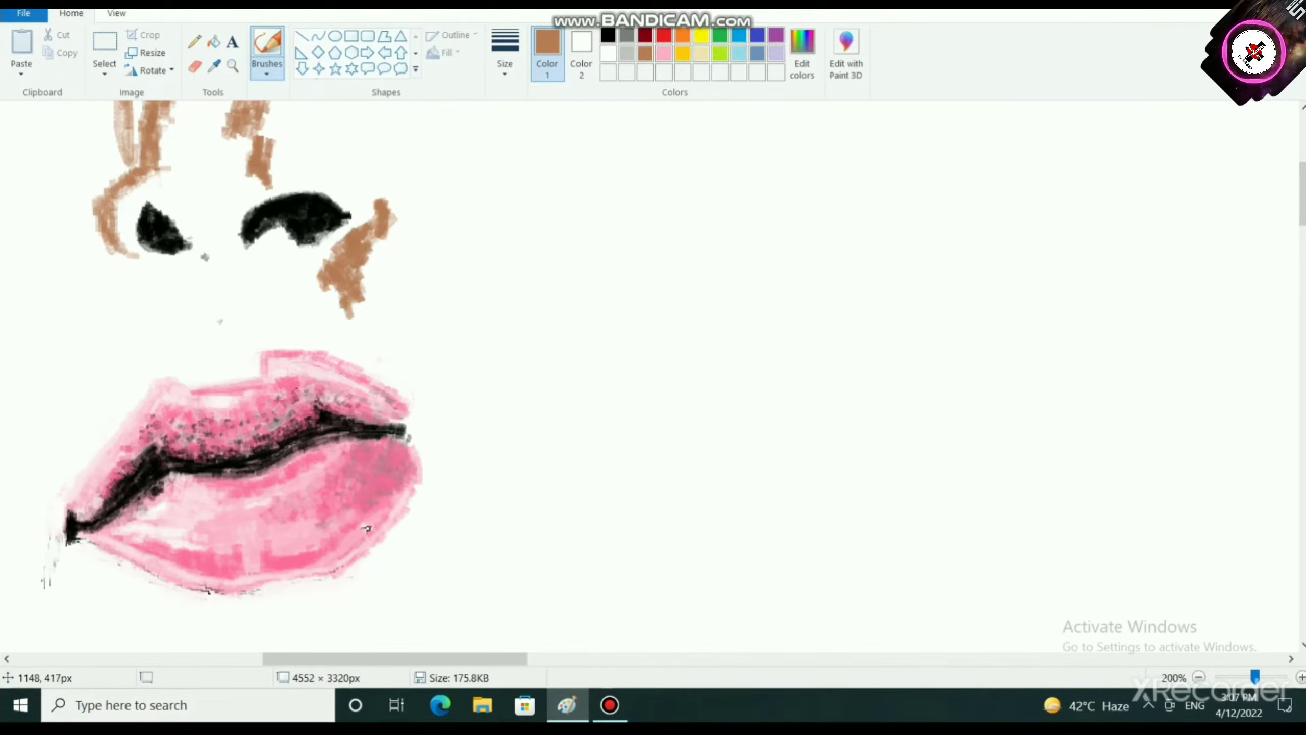
mouse_move(364, 261)
left_mouse_down()
mouse_move(379, 240)
mouse_move(378, 260)
left_mouse_up()
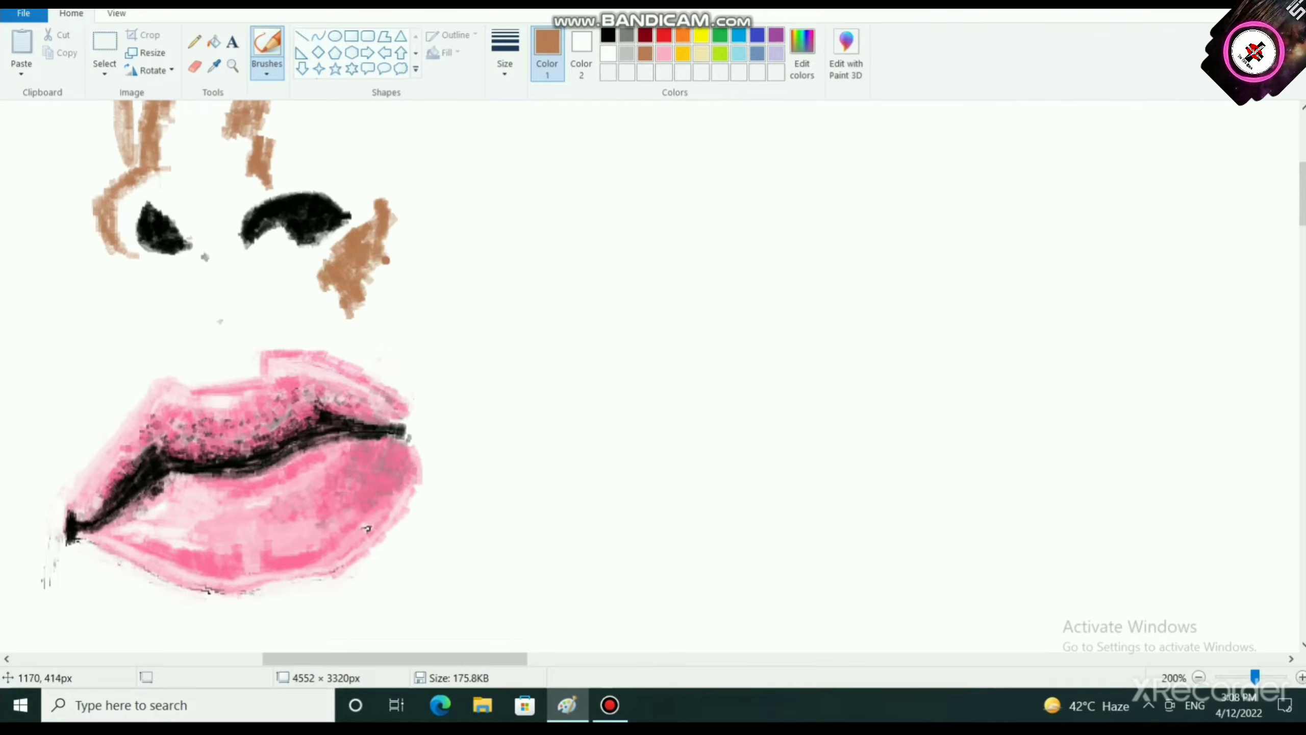
Step: Shade the narrow nostril's outer edge in brown and blend it into the black with a darkened brown
scroll(138, 502, "up", 3)
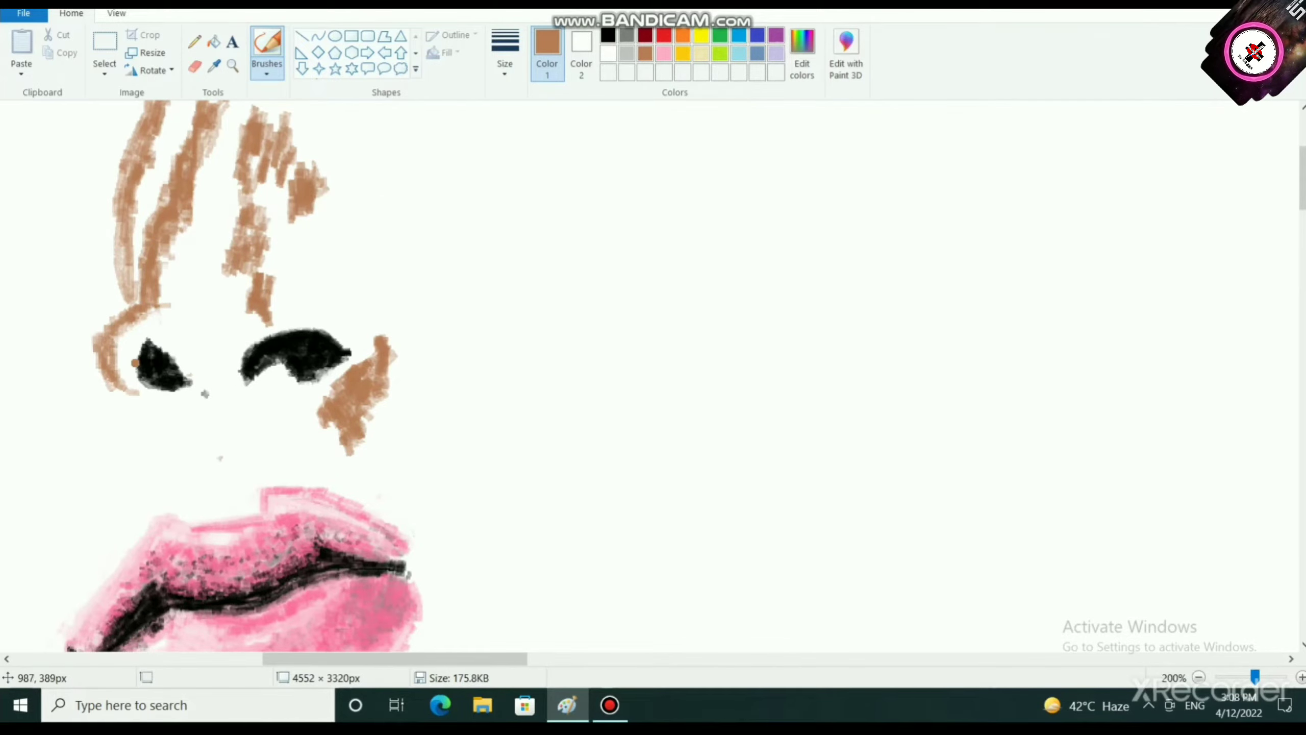
mouse_move(141, 350)
left_mouse_down()
mouse_move(131, 383)
mouse_move(151, 389)
left_mouse_up()
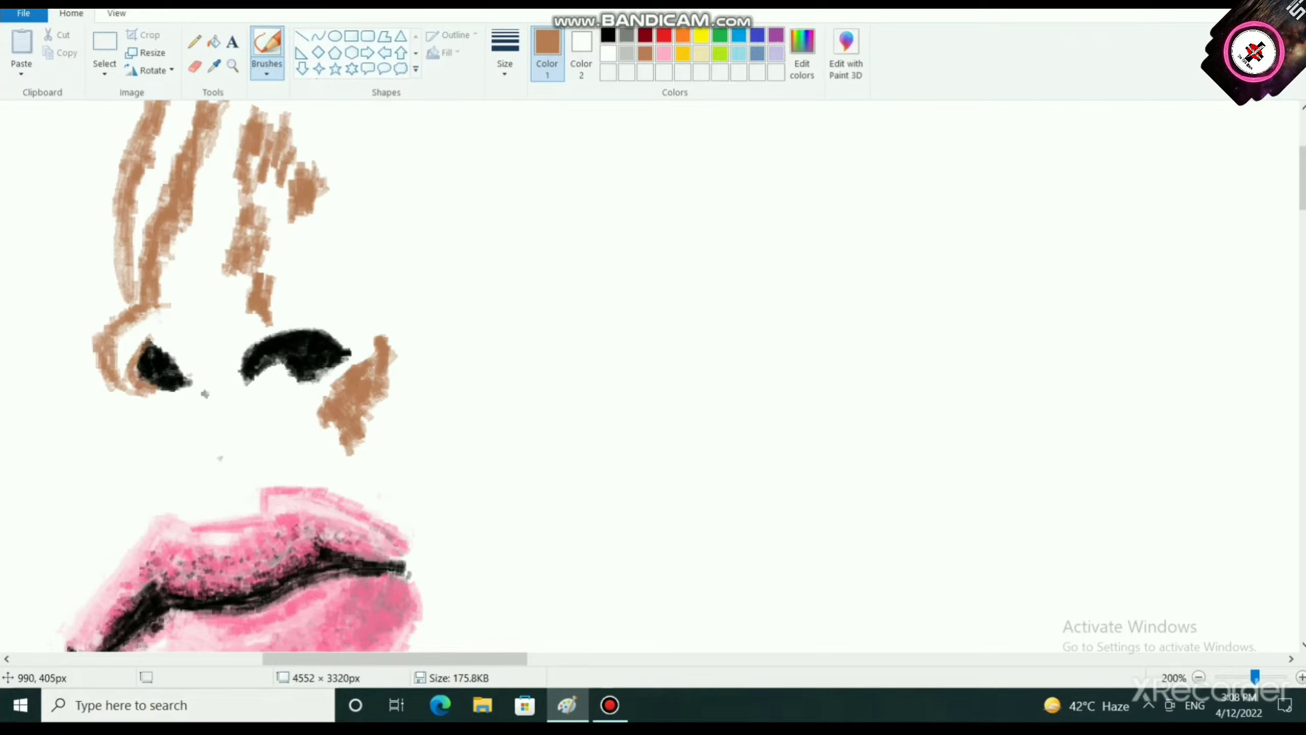
left_click(802, 51)
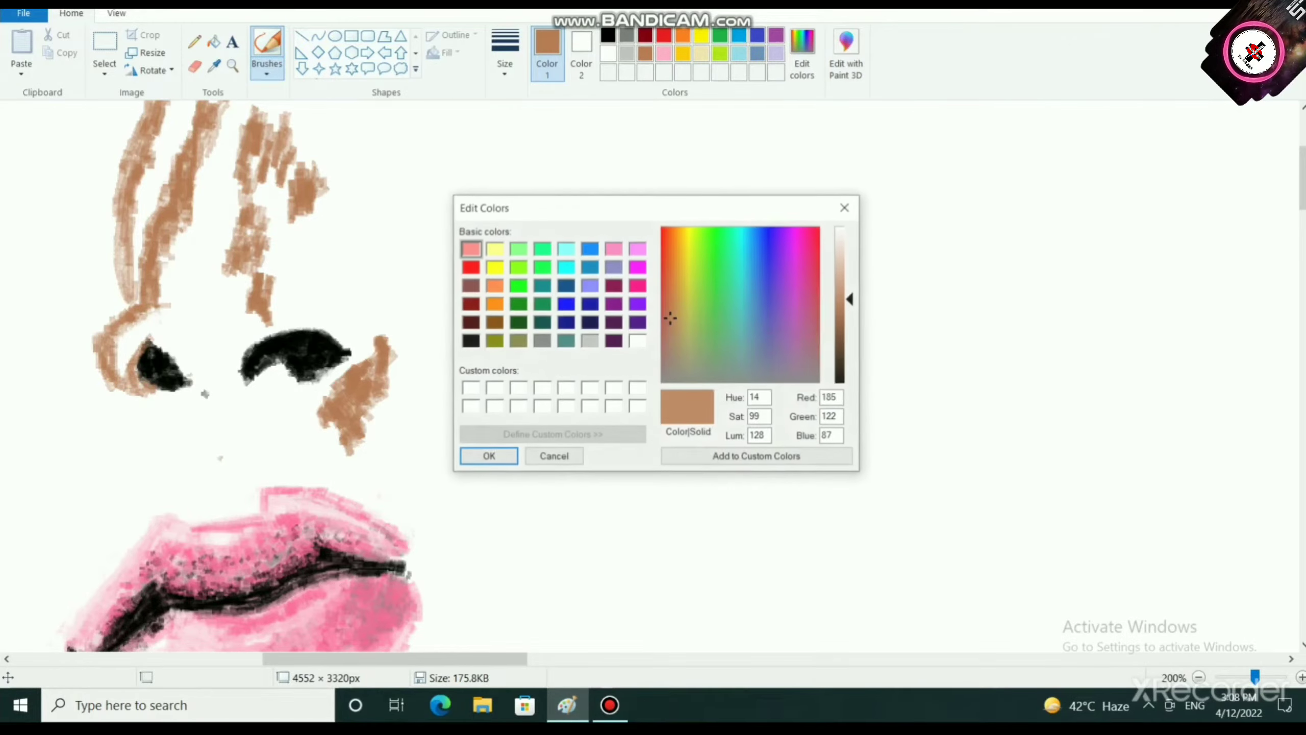
left_click_drag(851, 294, 850, 348)
left_click(487, 456)
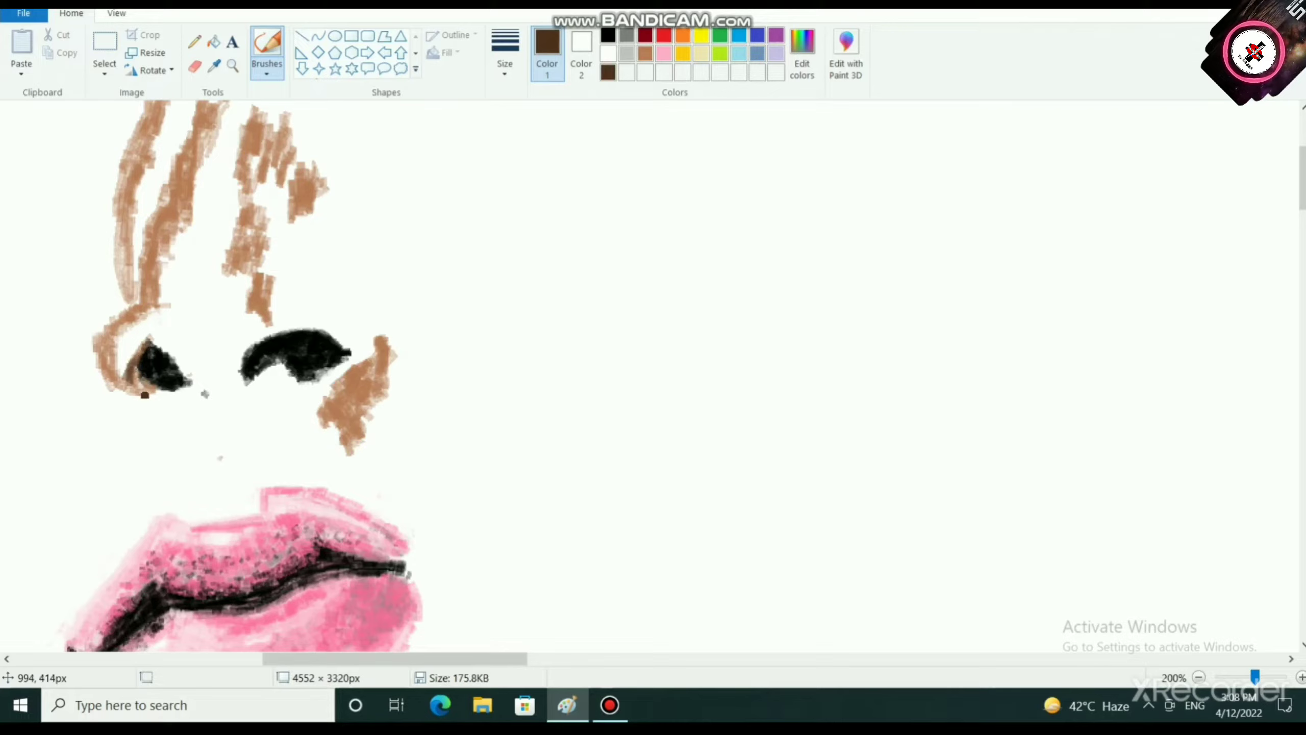
left_click_drag(146, 369, 184, 375)
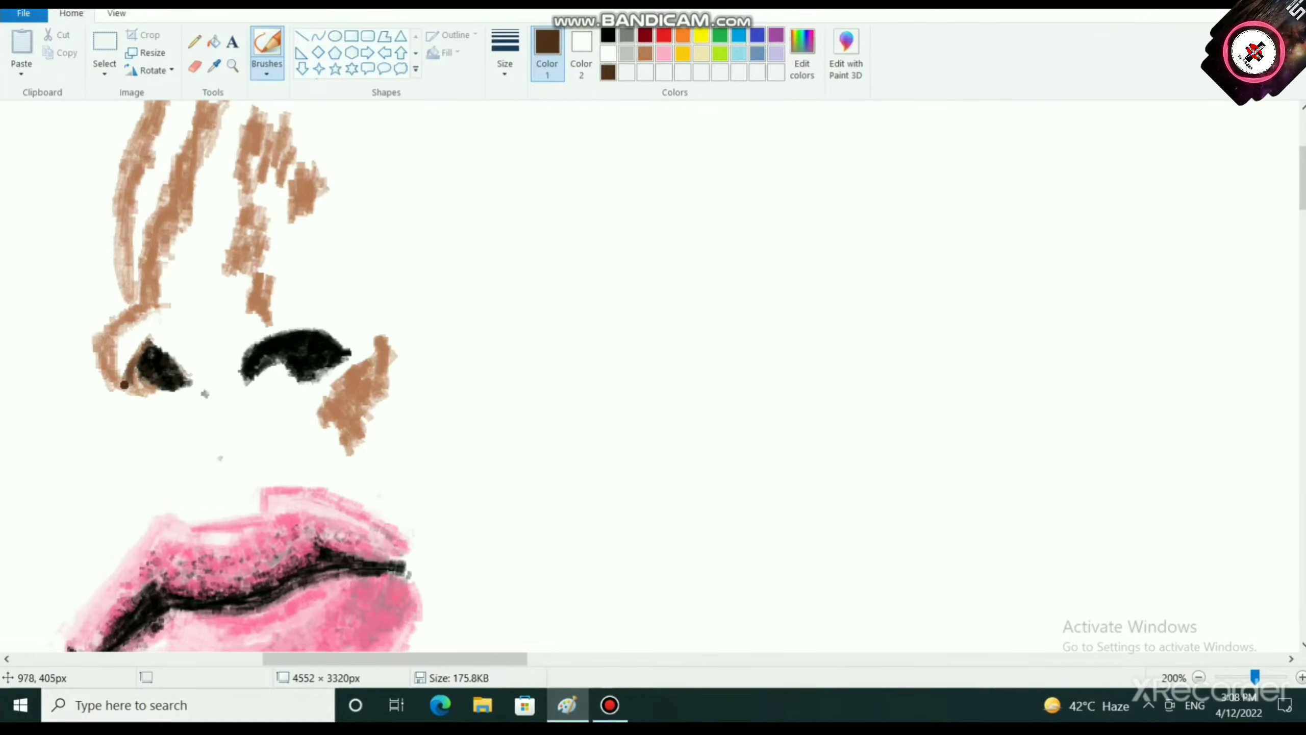
left_click_drag(124, 384, 134, 367)
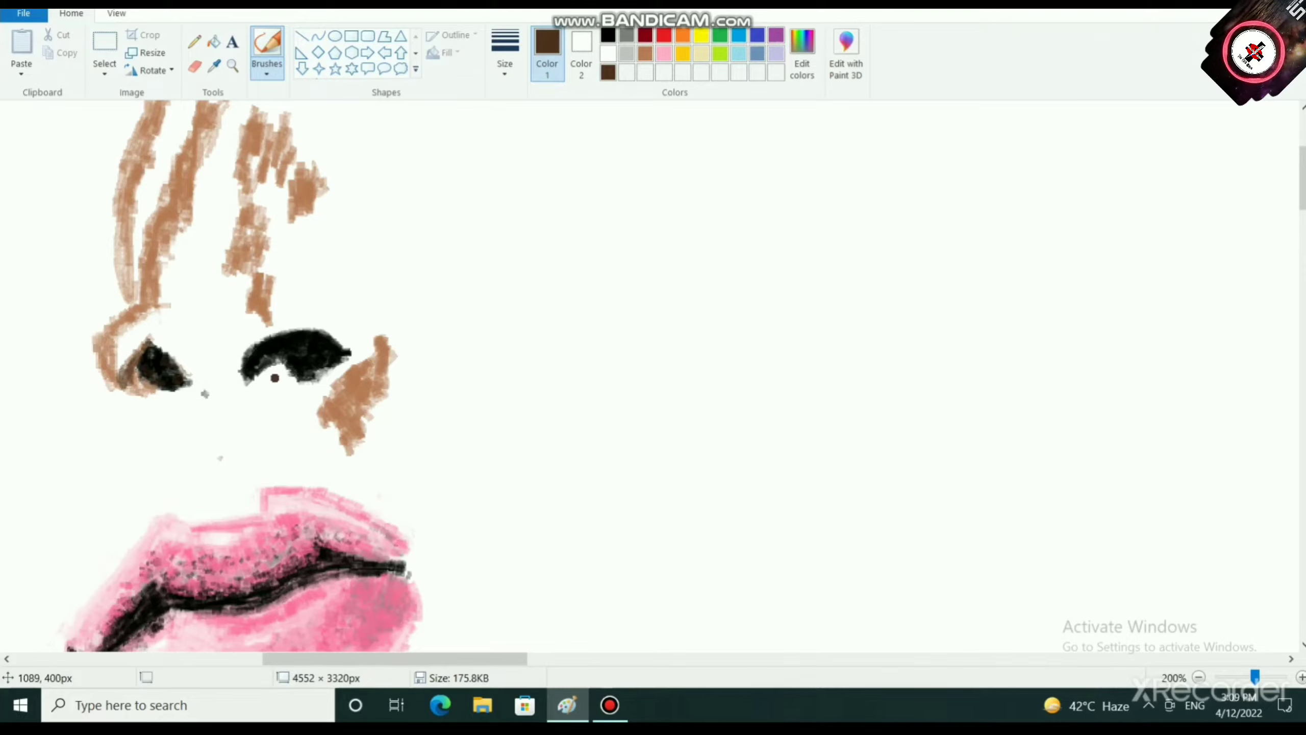
Step: Fill the gaps in the brown shading on the nose's right side at the second-thinnest brush size, joining it to the wider nostril
scroll(309, 453, "up", 3)
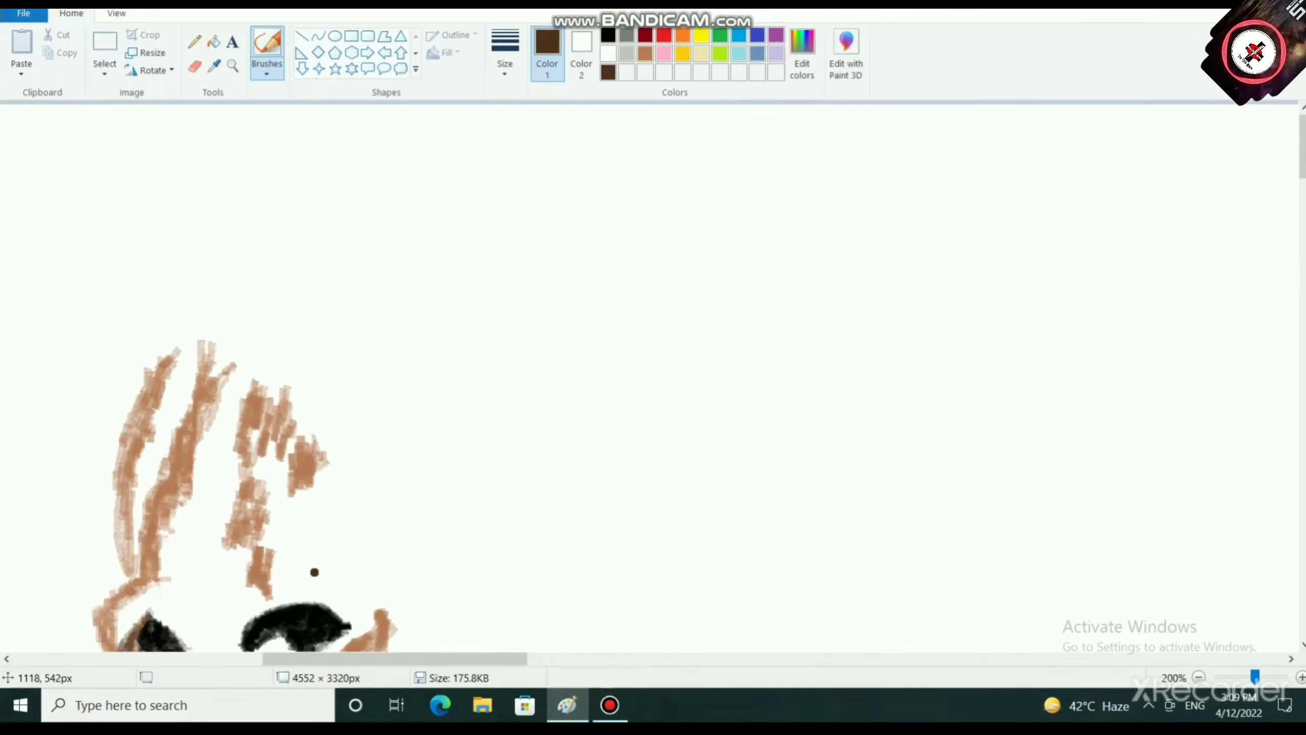
scroll(312, 568, "down", 3)
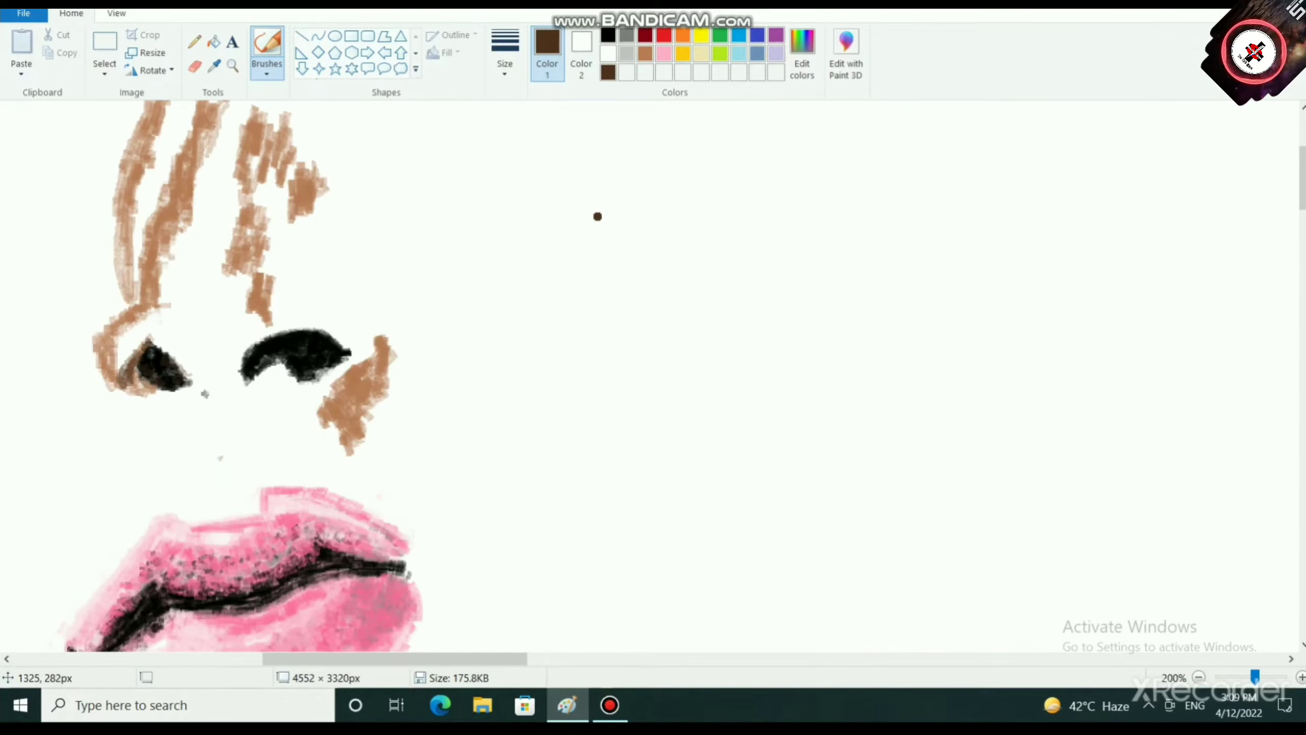
scroll(597, 217, "up", 3)
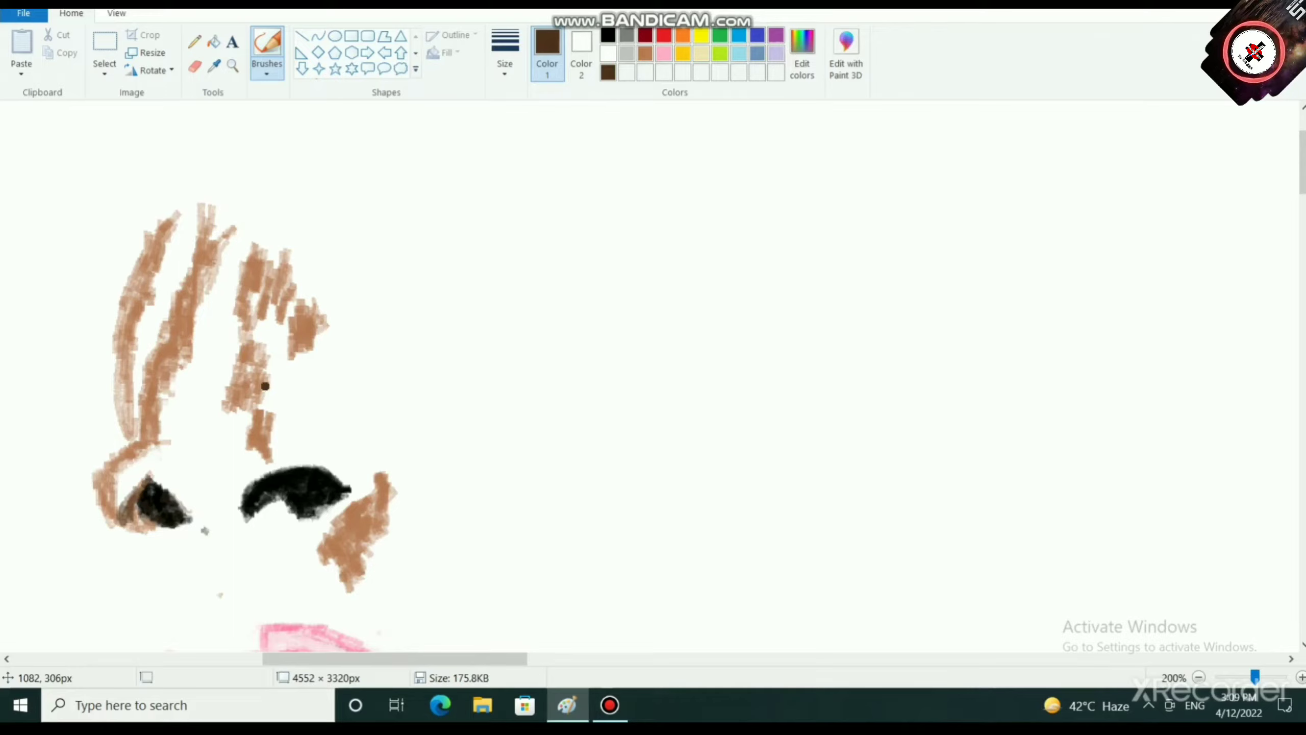
left_click(645, 54)
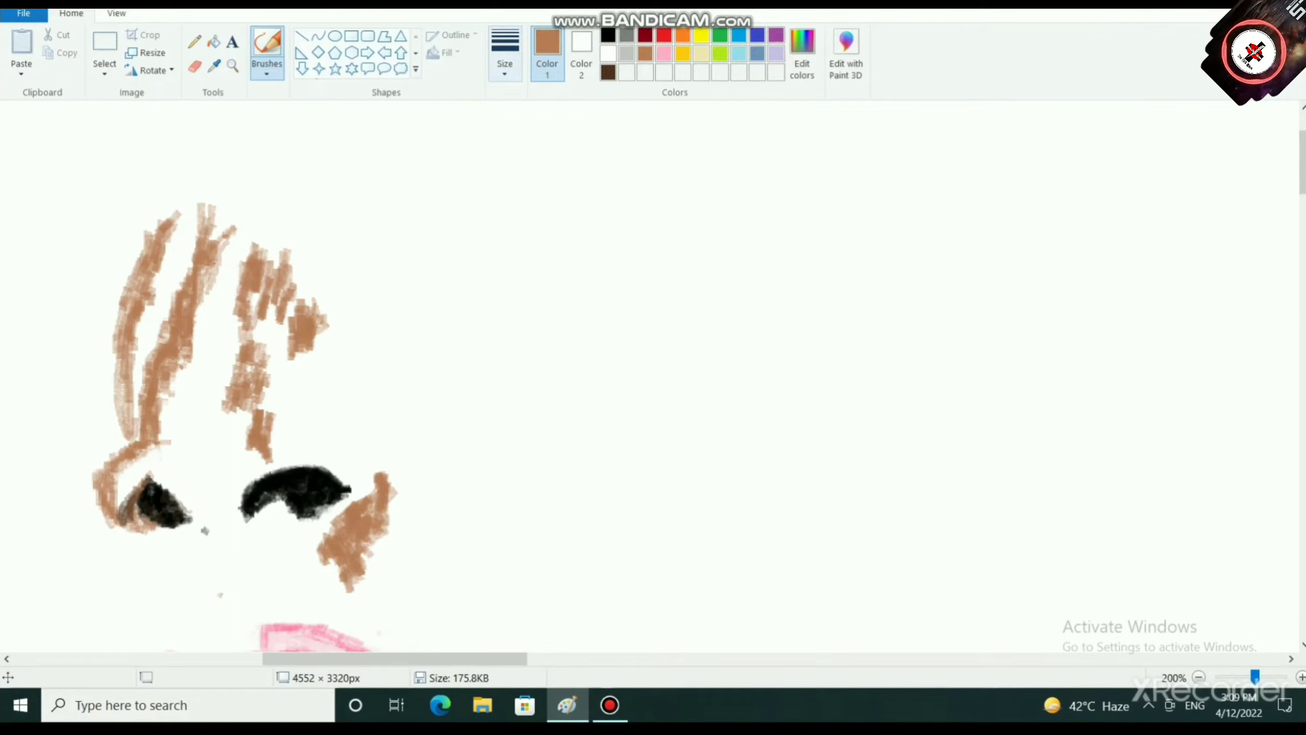
left_click(504, 62)
left_click(544, 135)
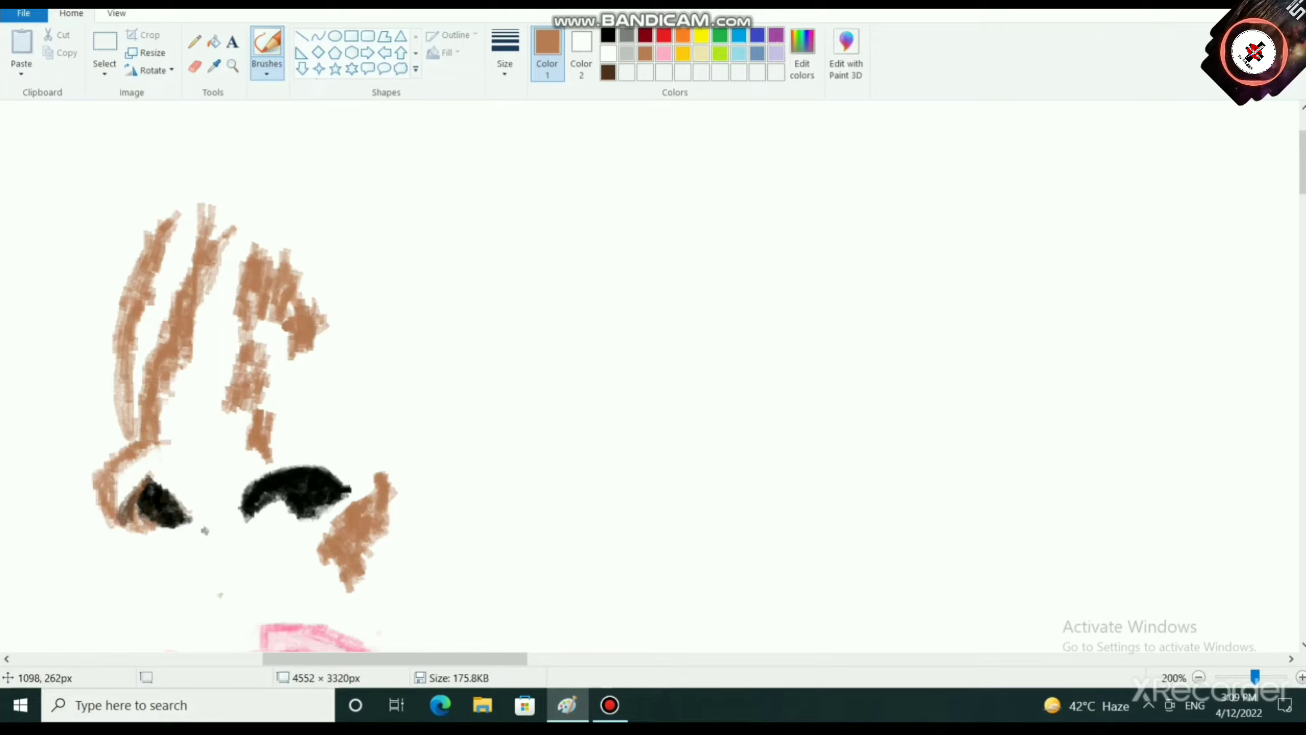
mouse_move(268, 357)
left_mouse_down()
mouse_move(268, 313)
mouse_move(228, 389)
mouse_move(266, 473)
mouse_move(250, 447)
mouse_move(264, 454)
left_mouse_up()
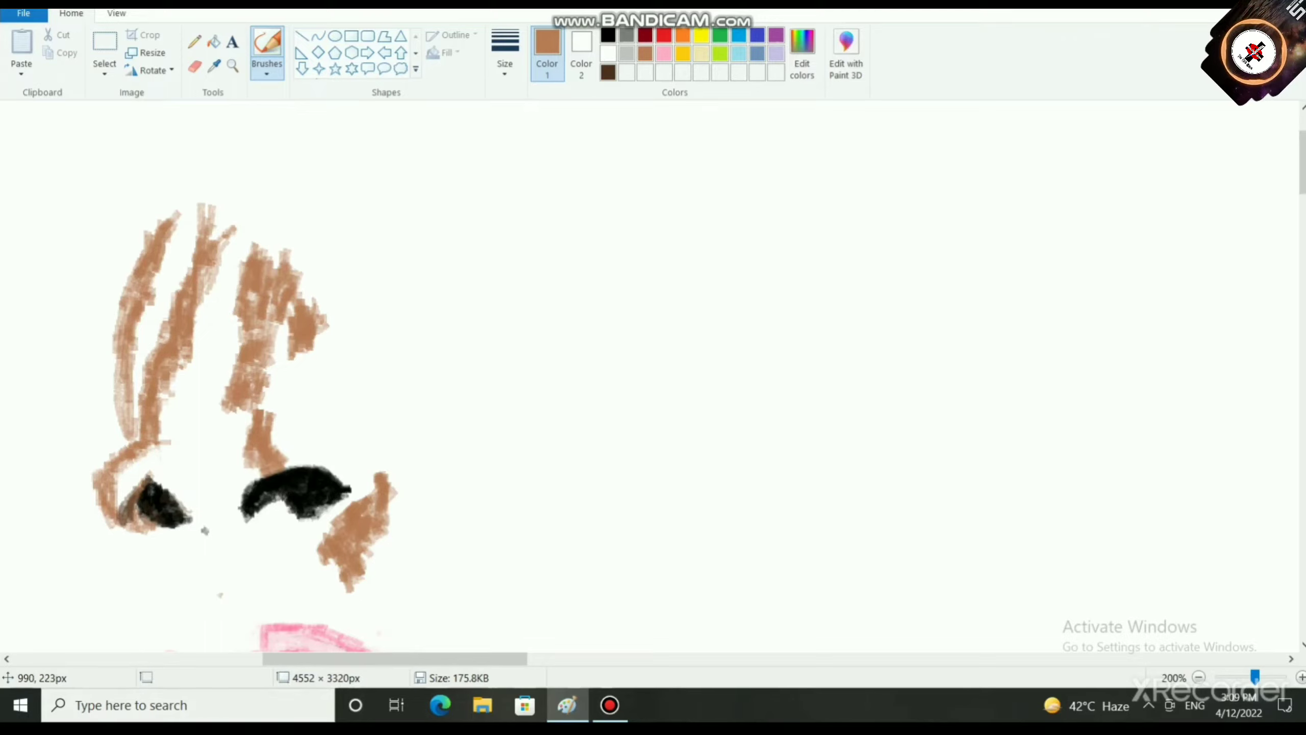
Step: Widen the leftmost nose line with brown strokes along its outer edge and soften that edge with white
mouse_move(139, 272)
left_mouse_down()
mouse_move(119, 281)
mouse_move(160, 187)
mouse_move(110, 298)
mouse_move(113, 422)
left_mouse_up()
left_click(607, 55)
mouse_move(156, 193)
left_mouse_down()
mouse_move(109, 306)
mouse_move(108, 386)
mouse_move(111, 367)
left_mouse_up()
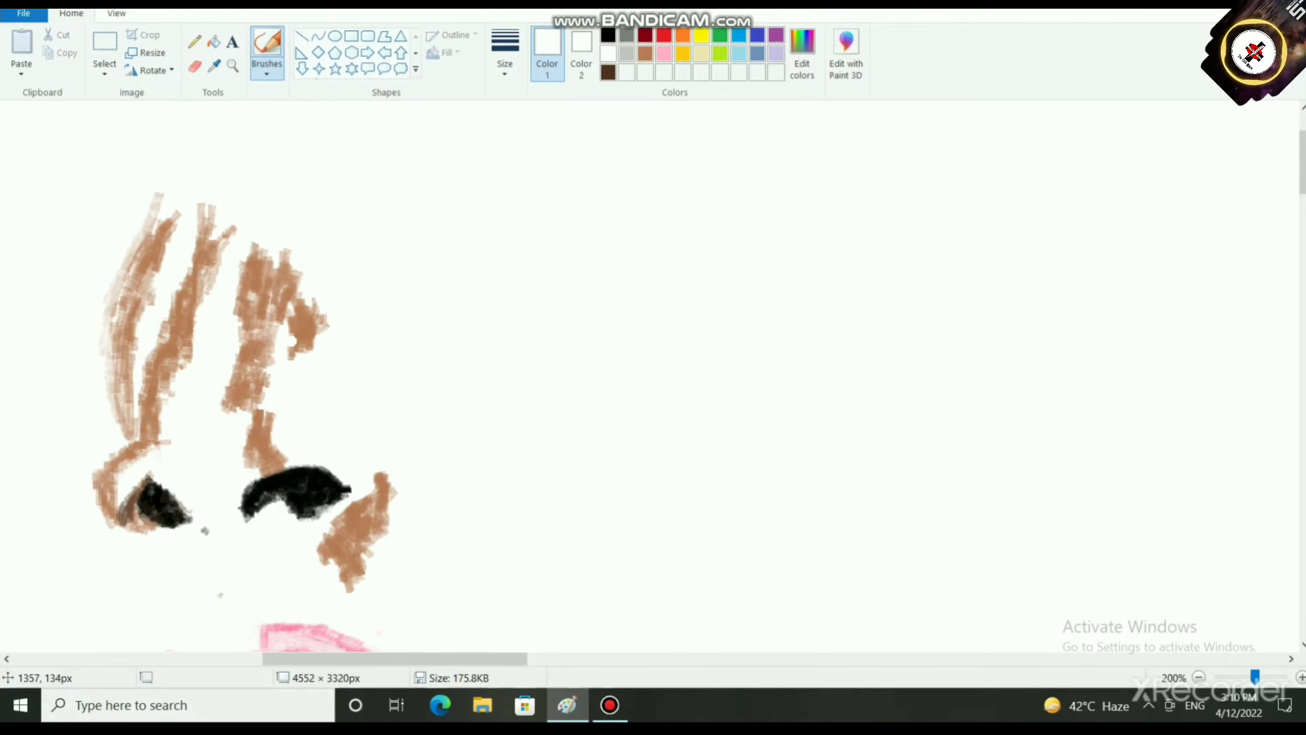
Step: Set the brush colour to a custom brown with RGB 128, 64, 0
left_click(802, 51)
left_click(470, 304)
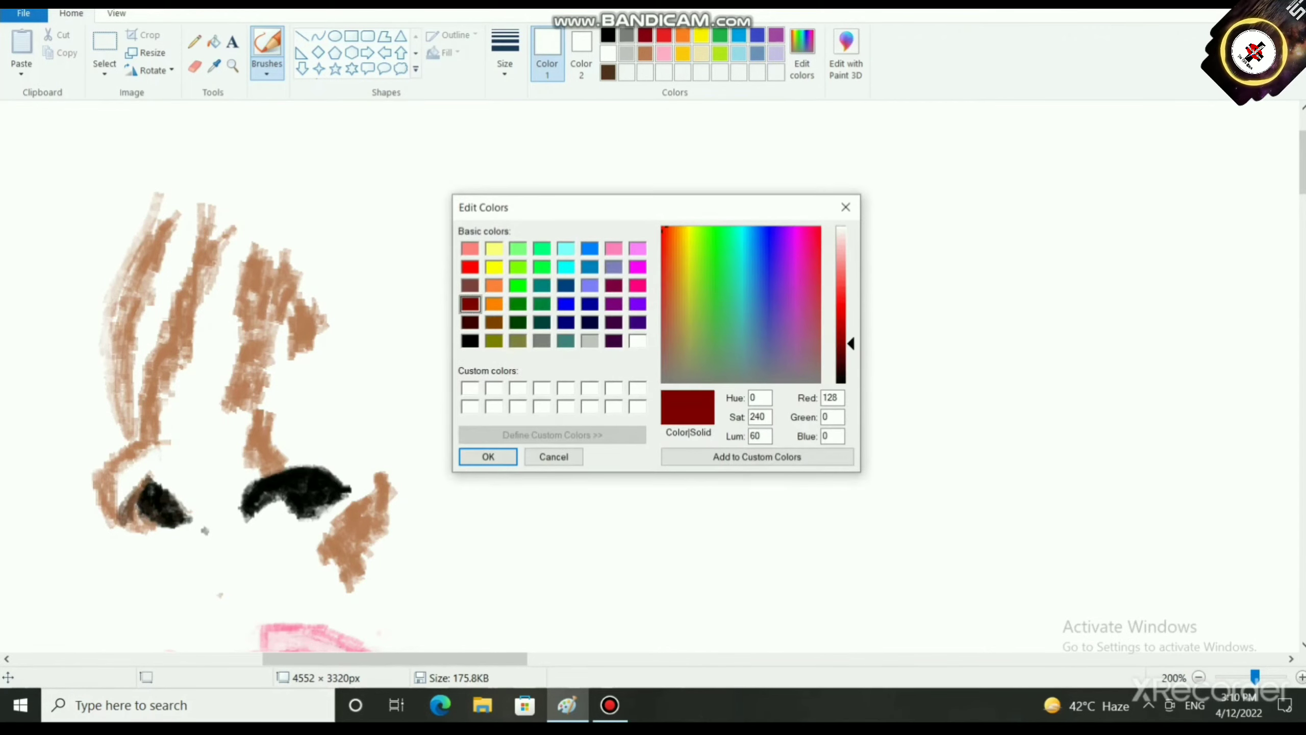
left_click(469, 286)
left_click(470, 322)
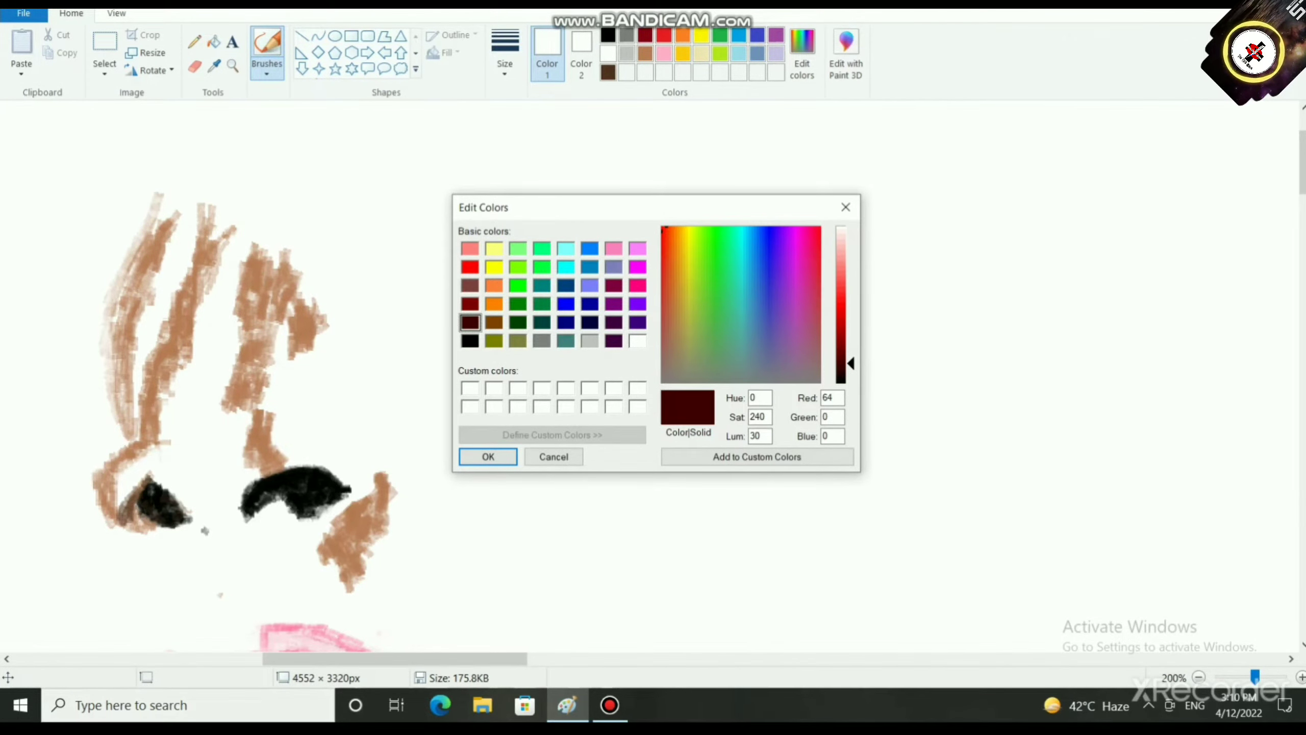
left_click(494, 322)
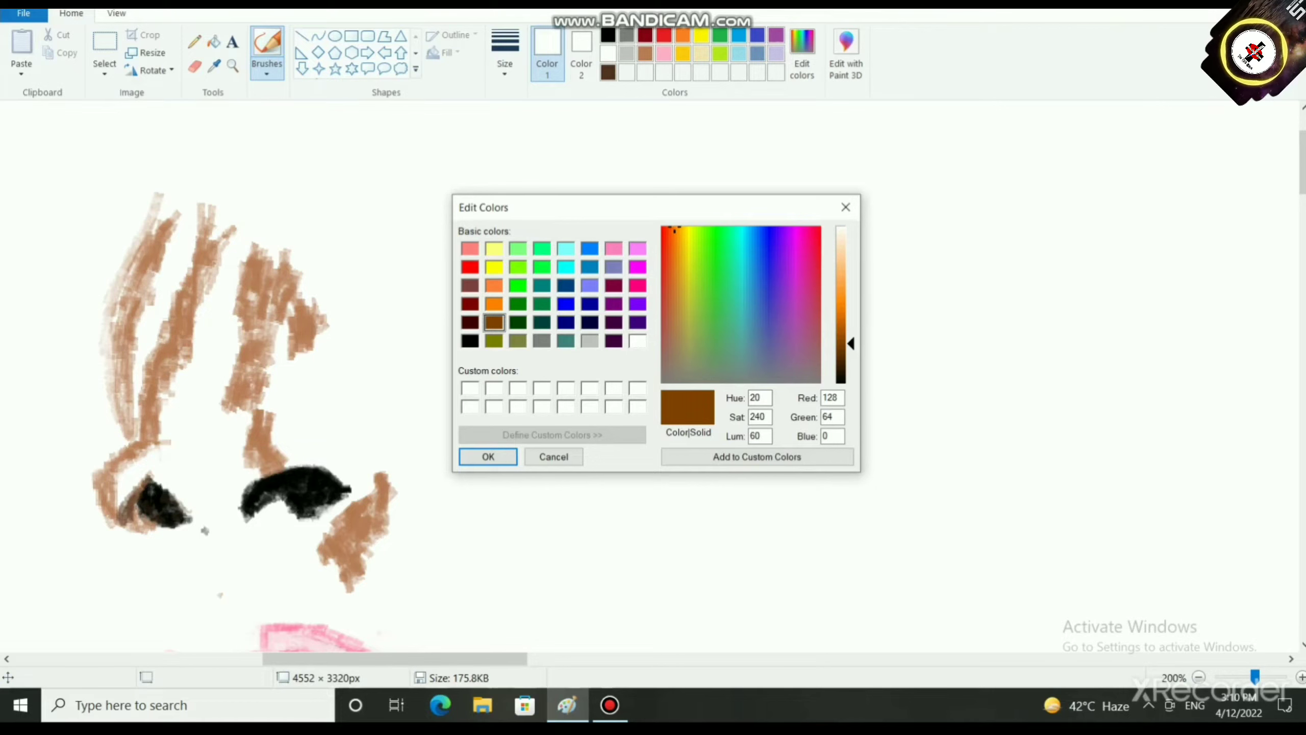
left_click(487, 456)
Step: Lighten the palette brown to RGB 207, 163, 139 and shade between the two lines on the nose's left side
left_click(644, 54)
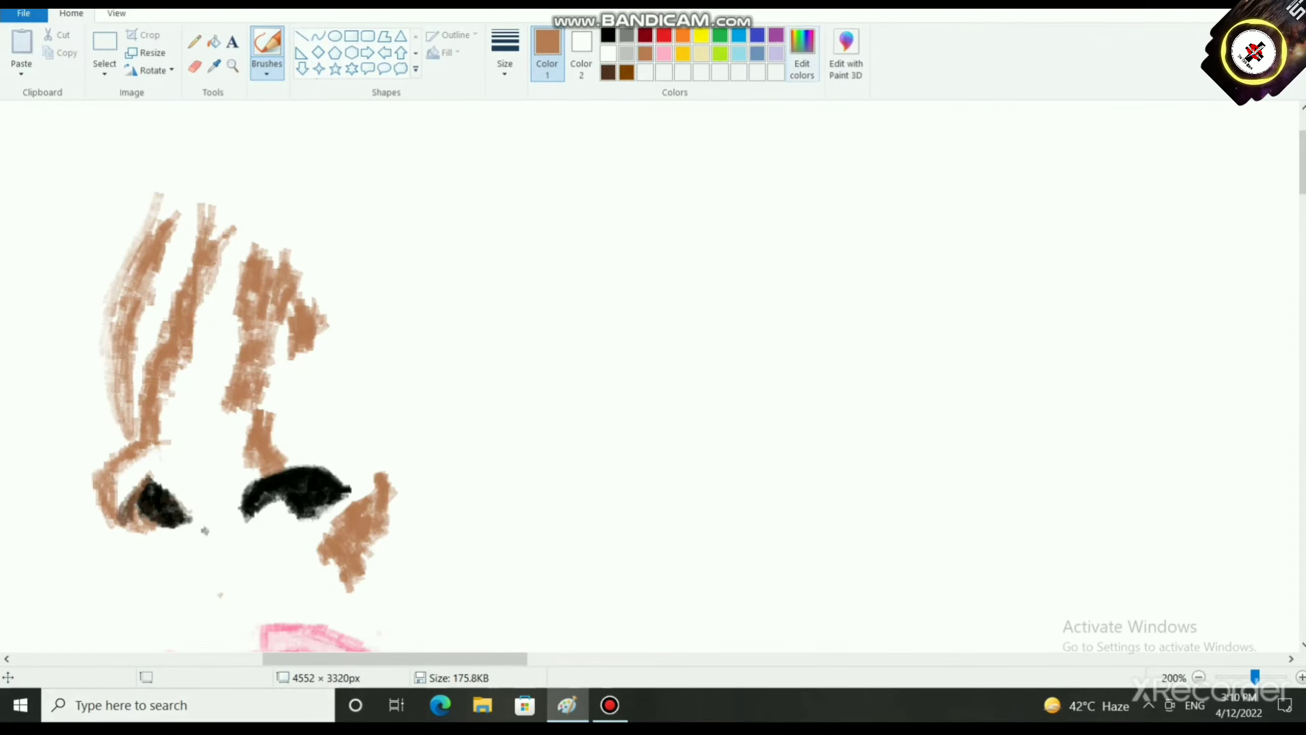
left_click(802, 53)
left_click_drag(843, 299, 843, 282)
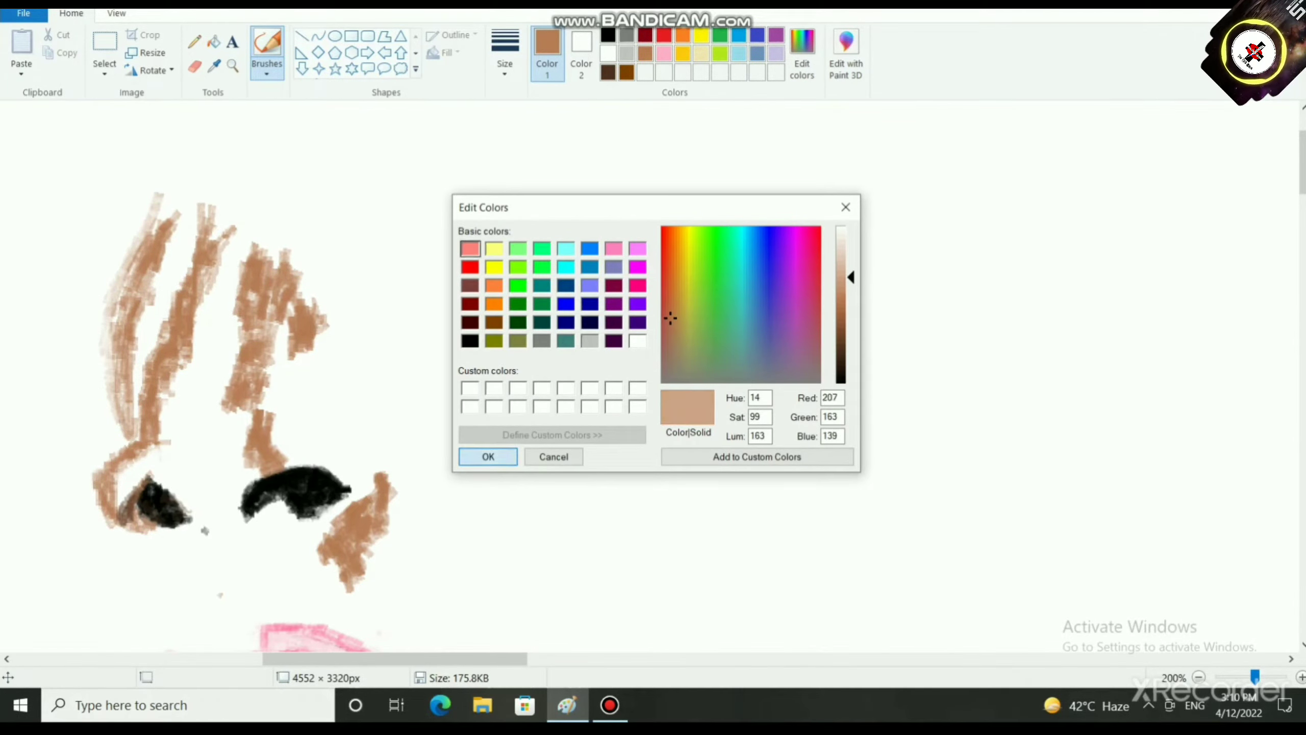
left_click(488, 456)
mouse_move(166, 257)
left_mouse_down()
mouse_move(162, 331)
mouse_move(135, 364)
mouse_move(131, 417)
mouse_move(148, 327)
mouse_move(163, 336)
mouse_move(145, 316)
mouse_move(175, 325)
mouse_move(167, 339)
mouse_move(194, 227)
mouse_move(162, 271)
mouse_move(171, 229)
mouse_move(148, 294)
left_mouse_up()
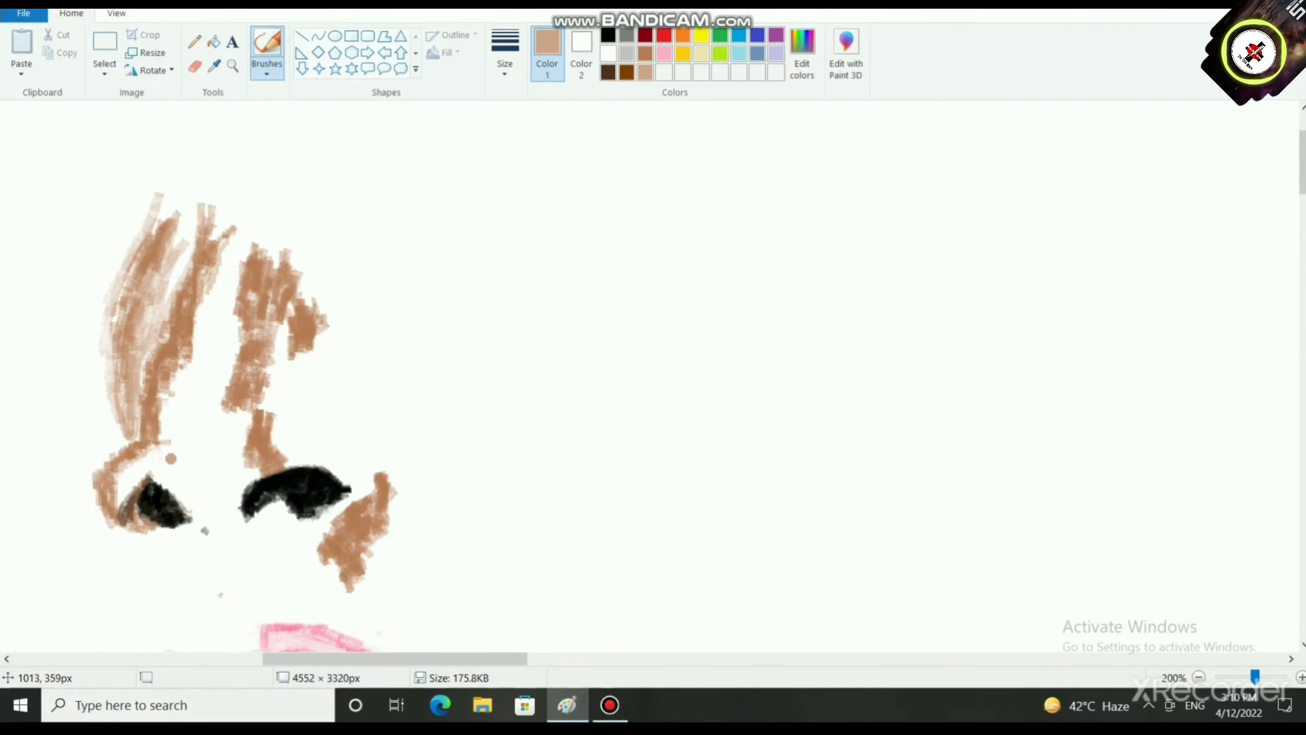
Step: Shade tan above the left nostril, and fill the nose bridge down to the tip with light pink, RGB 255, 189, 210
mouse_move(168, 449)
left_mouse_down()
mouse_move(168, 433)
mouse_move(165, 452)
mouse_move(164, 439)
mouse_move(195, 496)
mouse_move(175, 477)
mouse_move(186, 466)
mouse_move(159, 453)
mouse_move(209, 495)
mouse_move(178, 438)
left_mouse_up()
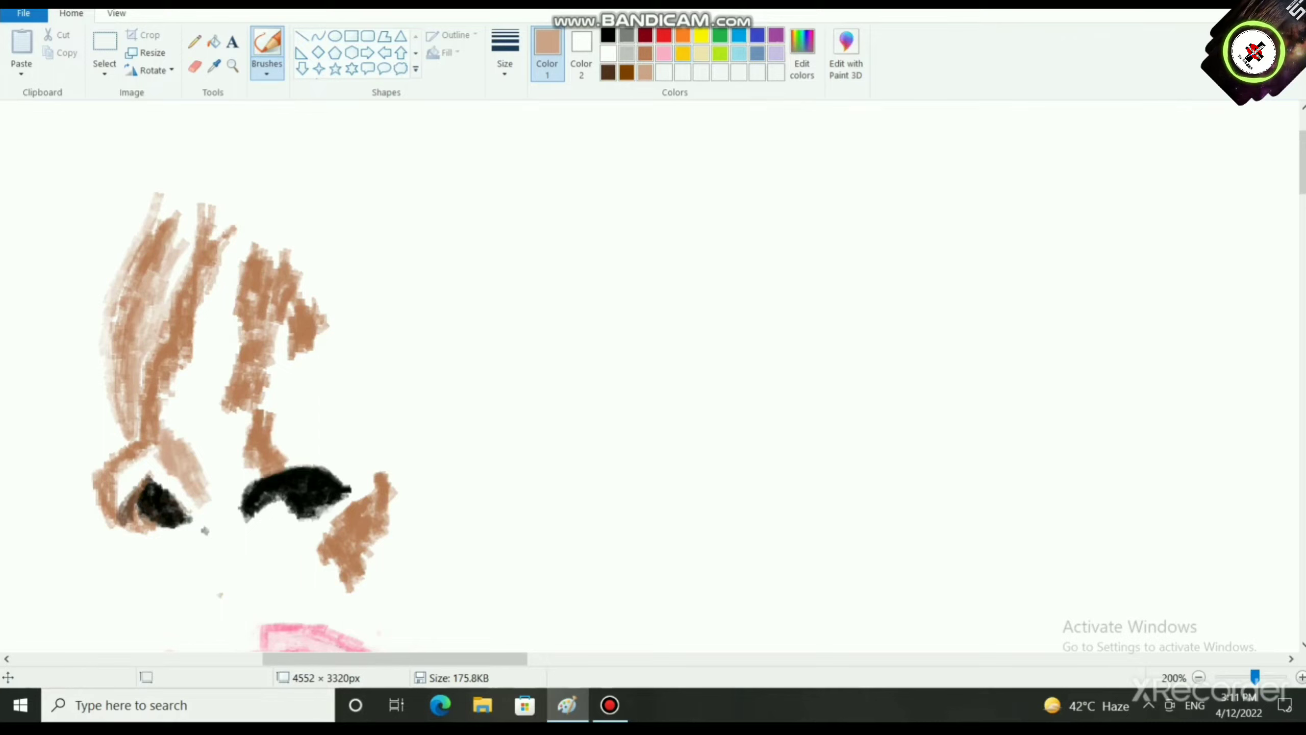
left_click(682, 54)
left_click(802, 54)
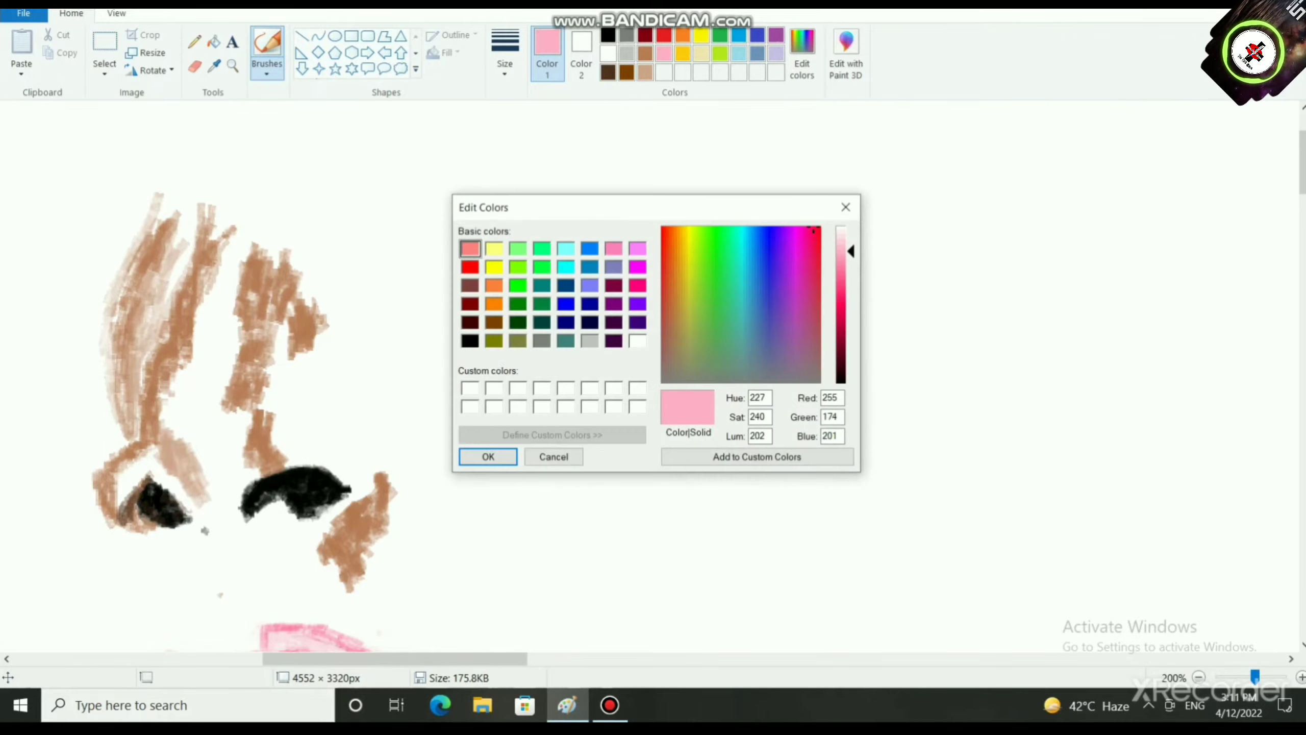
left_click_drag(851, 251, 850, 247)
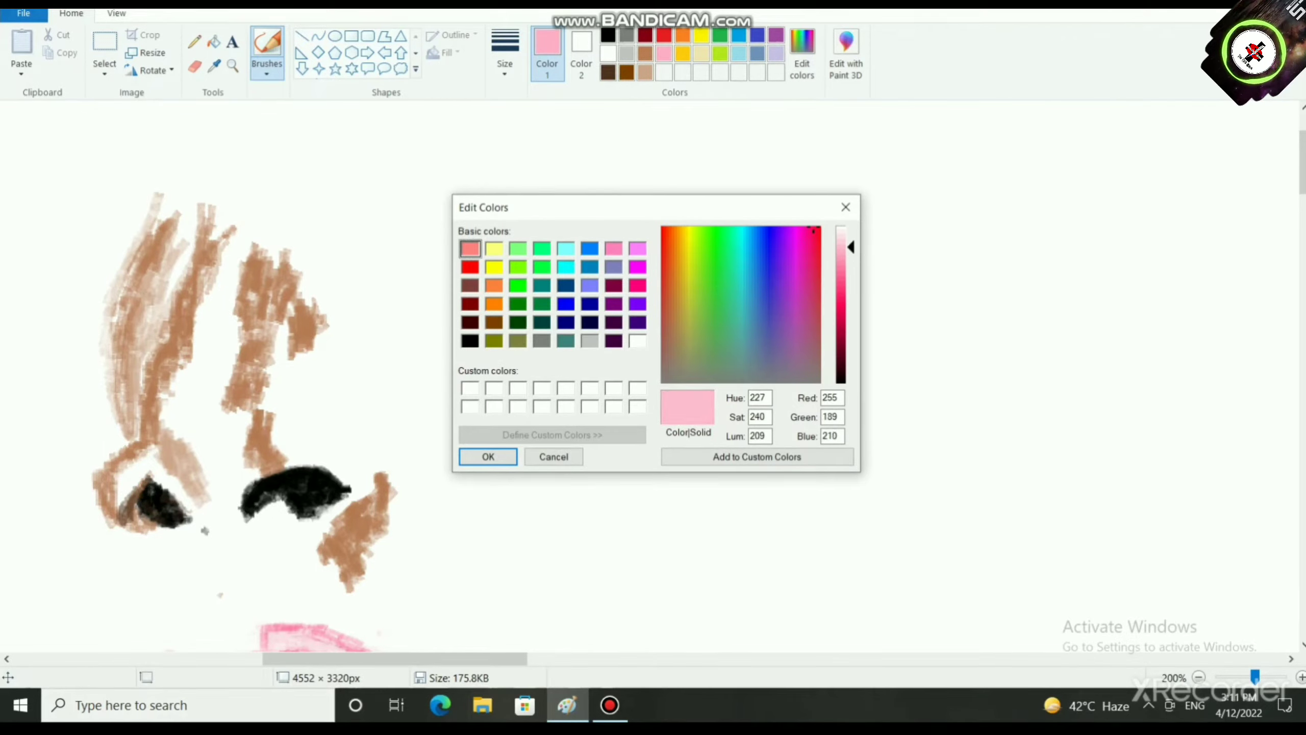
left_click(489, 457)
mouse_move(226, 282)
left_mouse_down()
mouse_move(209, 315)
mouse_move(241, 242)
mouse_move(221, 248)
mouse_move(205, 355)
mouse_move(231, 319)
mouse_move(223, 299)
left_mouse_up()
mouse_move(216, 347)
left_mouse_down()
mouse_move(167, 422)
mouse_move(211, 489)
mouse_move(203, 355)
mouse_move(226, 347)
mouse_move(239, 303)
mouse_move(220, 416)
mouse_move(239, 483)
left_mouse_up()
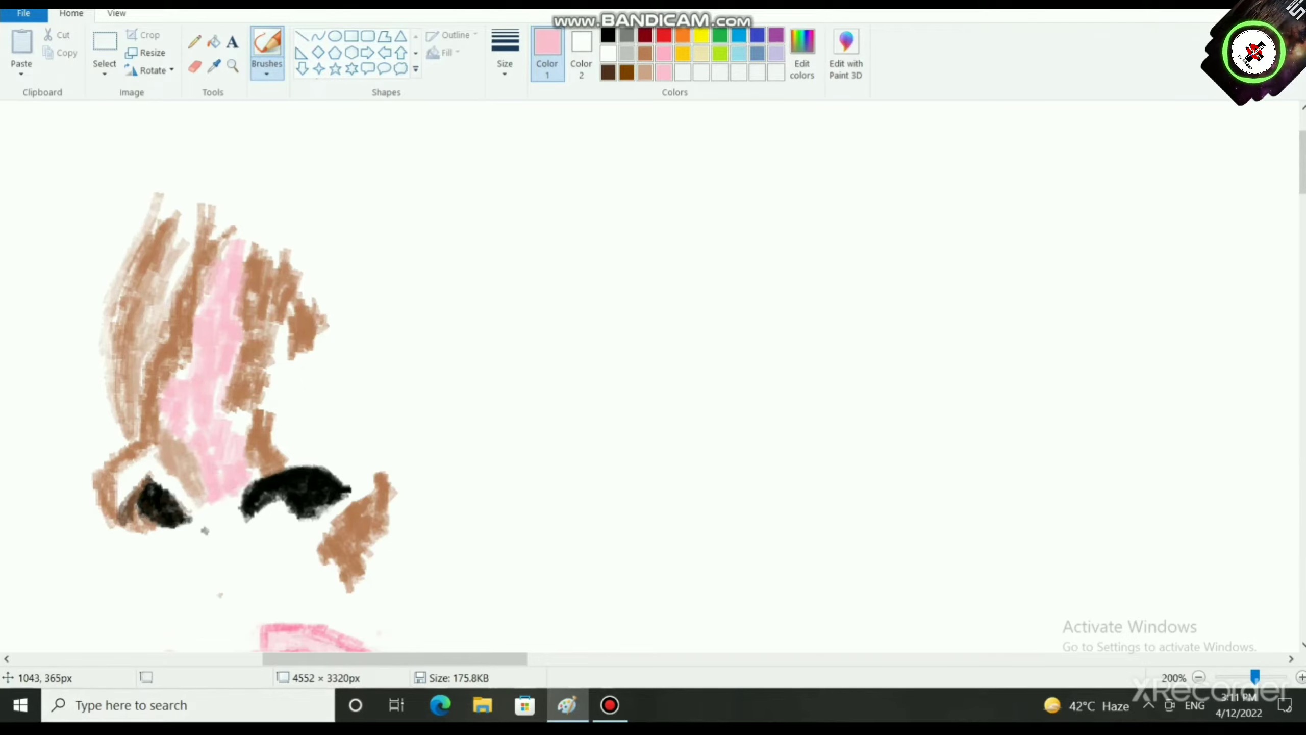
mouse_move(226, 529)
left_mouse_down()
mouse_move(219, 505)
mouse_move(185, 504)
mouse_move(218, 548)
left_mouse_up()
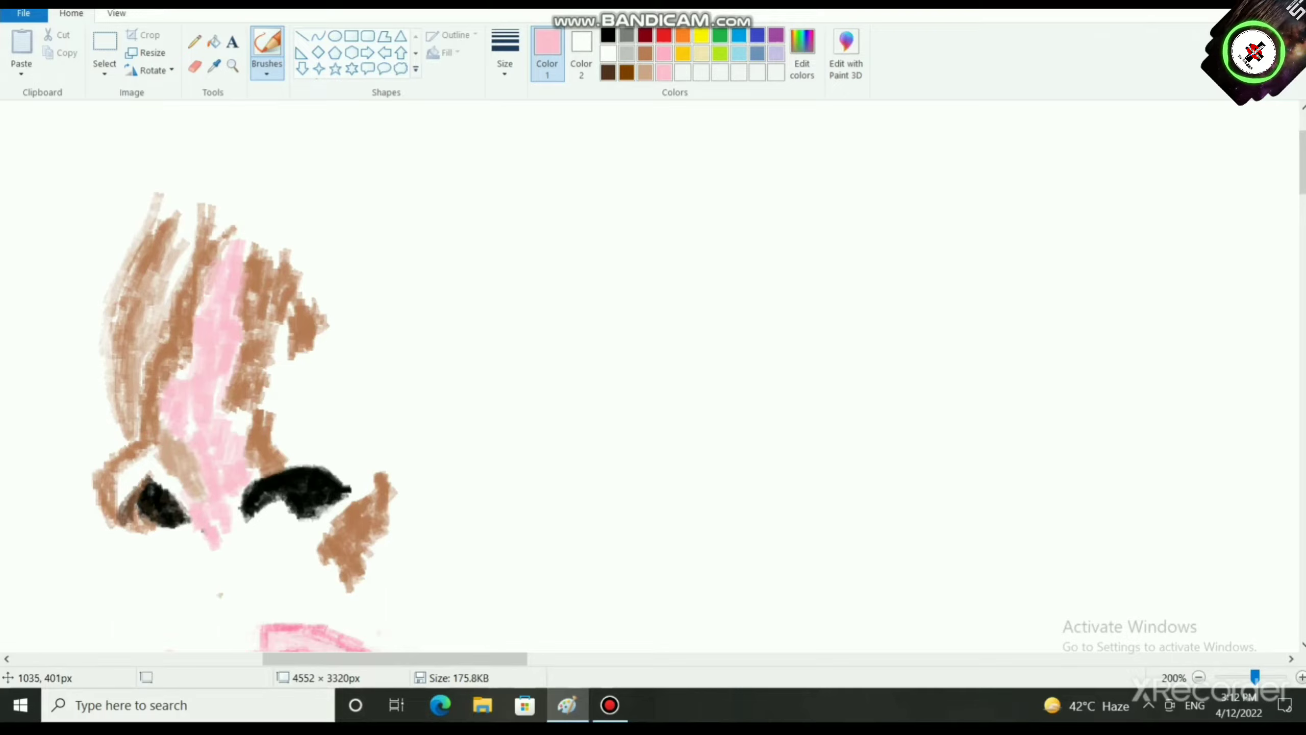
Step: Paint the left nostril wing and the nose tip light pink, and fade the tip's lower edge with white
mouse_move(172, 478)
left_mouse_down()
mouse_move(189, 510)
mouse_move(139, 460)
mouse_move(128, 498)
mouse_move(135, 464)
mouse_move(109, 479)
mouse_move(147, 445)
mouse_move(106, 494)
left_mouse_up()
mouse_move(138, 453)
left_mouse_down()
mouse_move(98, 486)
mouse_move(123, 523)
left_mouse_up()
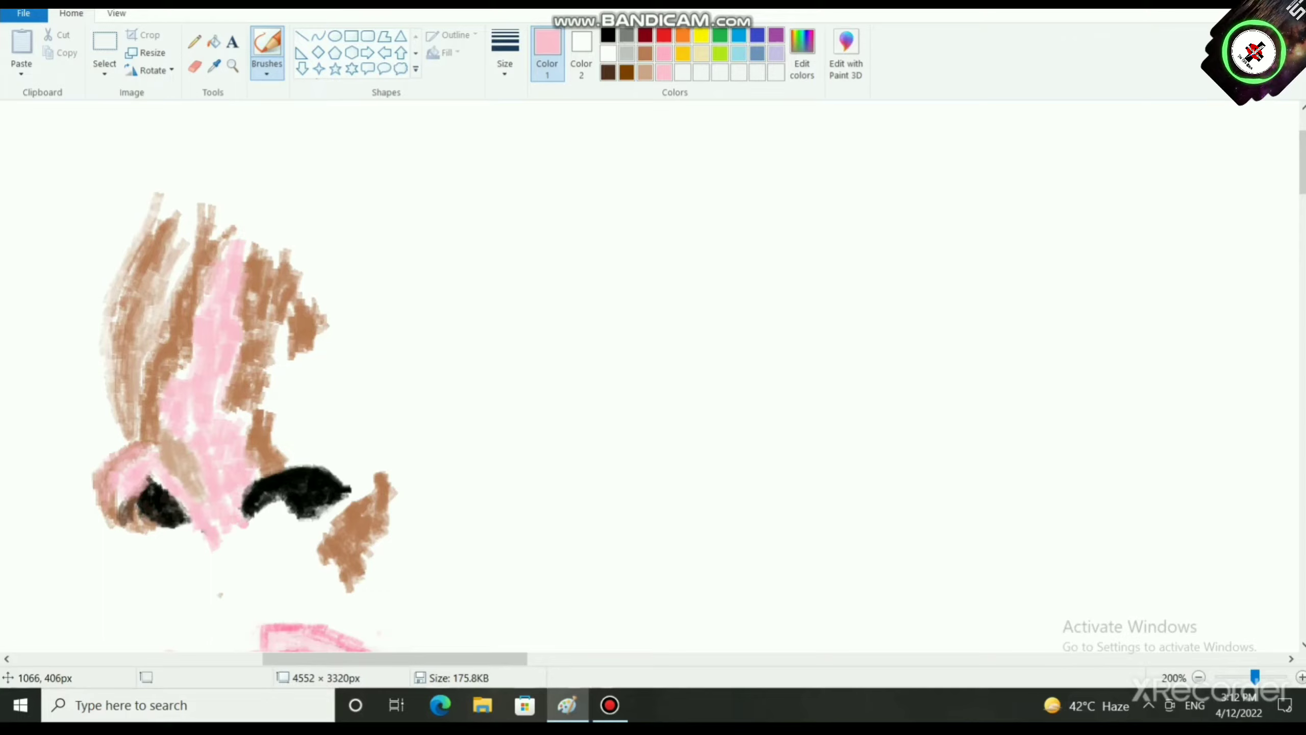
mouse_move(207, 545)
left_mouse_down()
mouse_move(226, 551)
mouse_move(243, 534)
left_mouse_up()
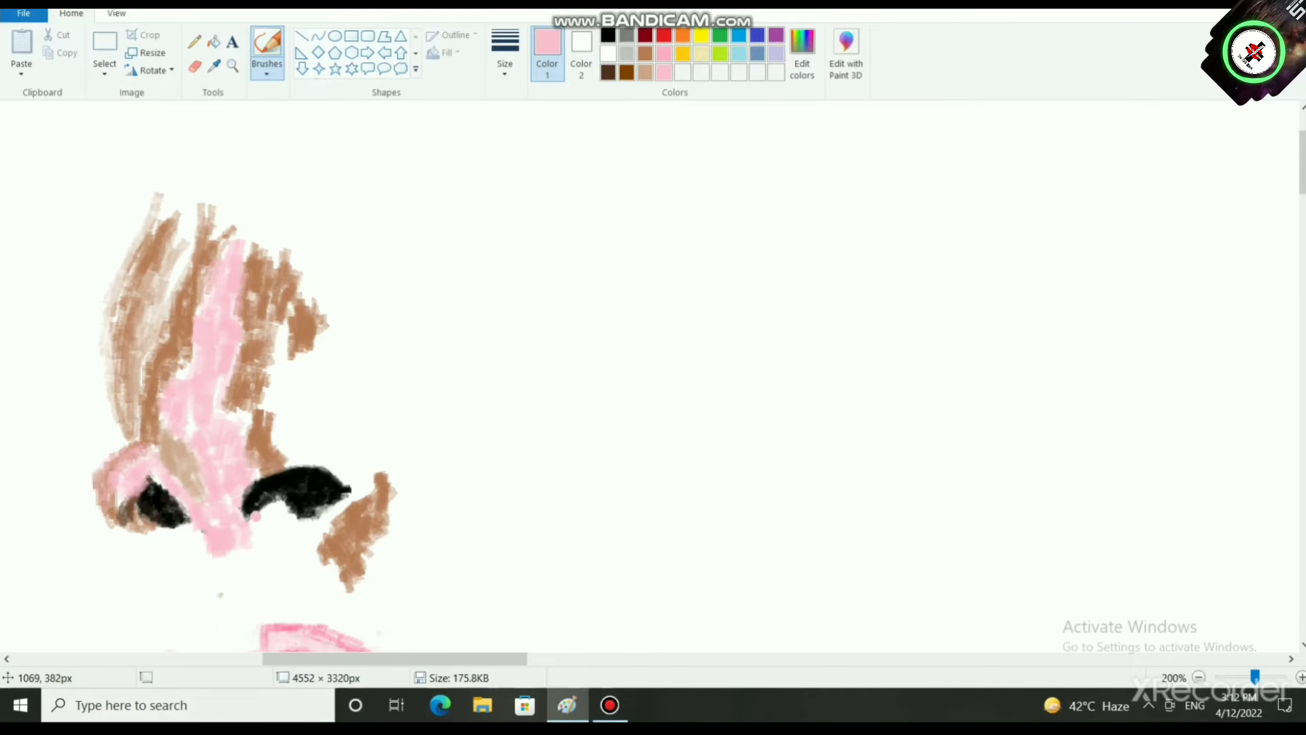
left_click(608, 54)
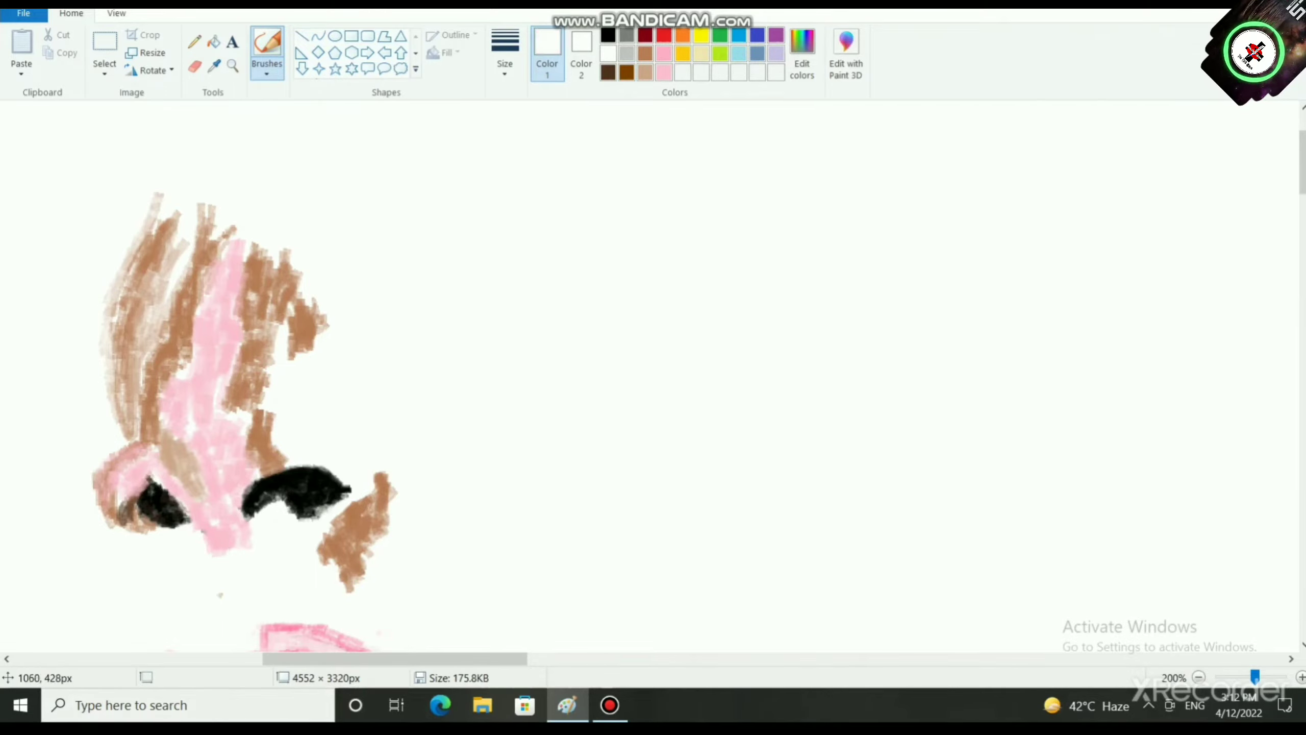
left_click_drag(211, 540, 219, 538)
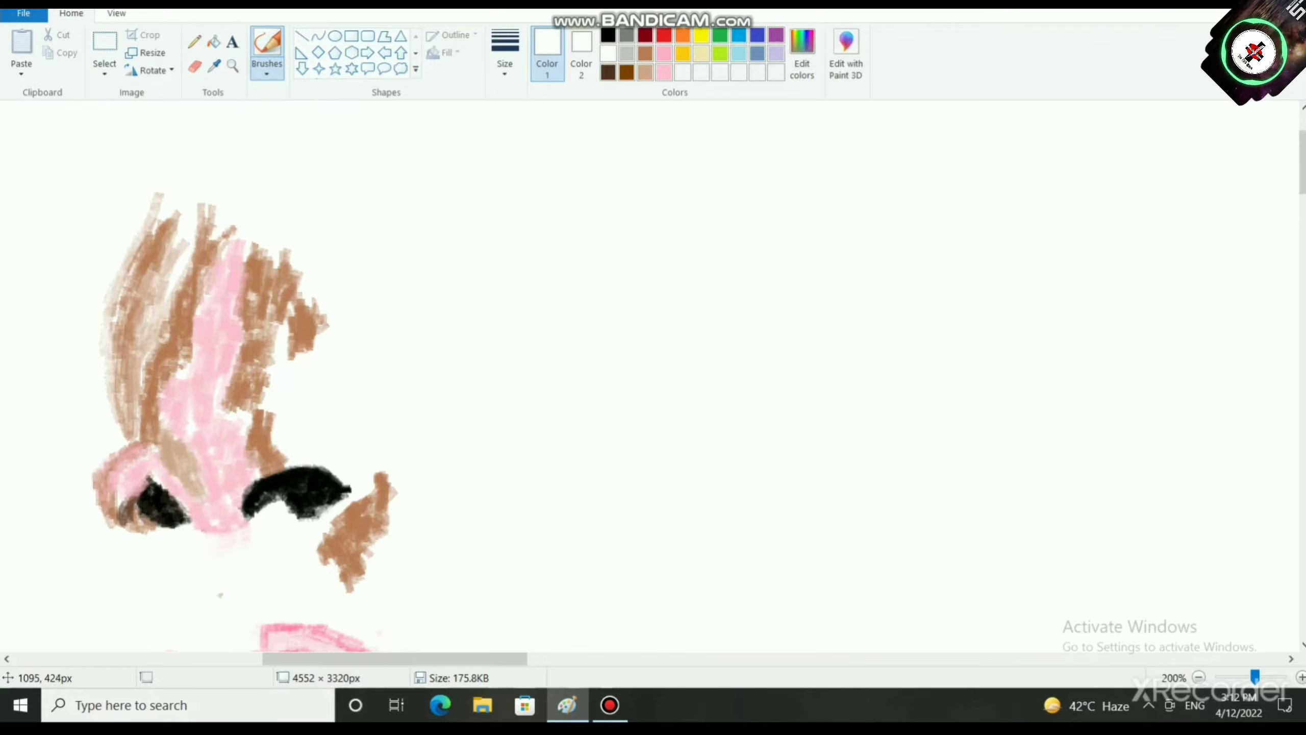
Step: Glaze rose pink over the brown shading along the right side of the nose, including the small outer patch
scroll(194, 572, "down", 2)
scroll(193, 572, "up", 2)
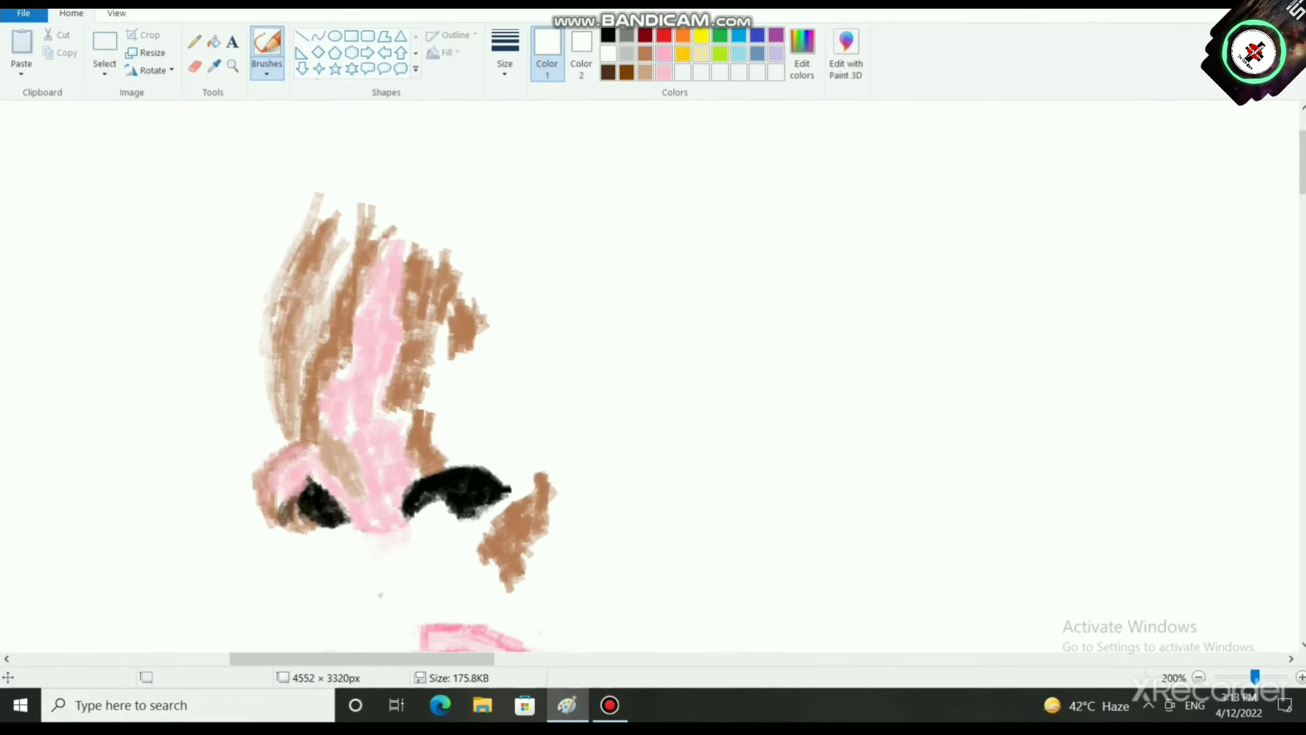
left_click(663, 54)
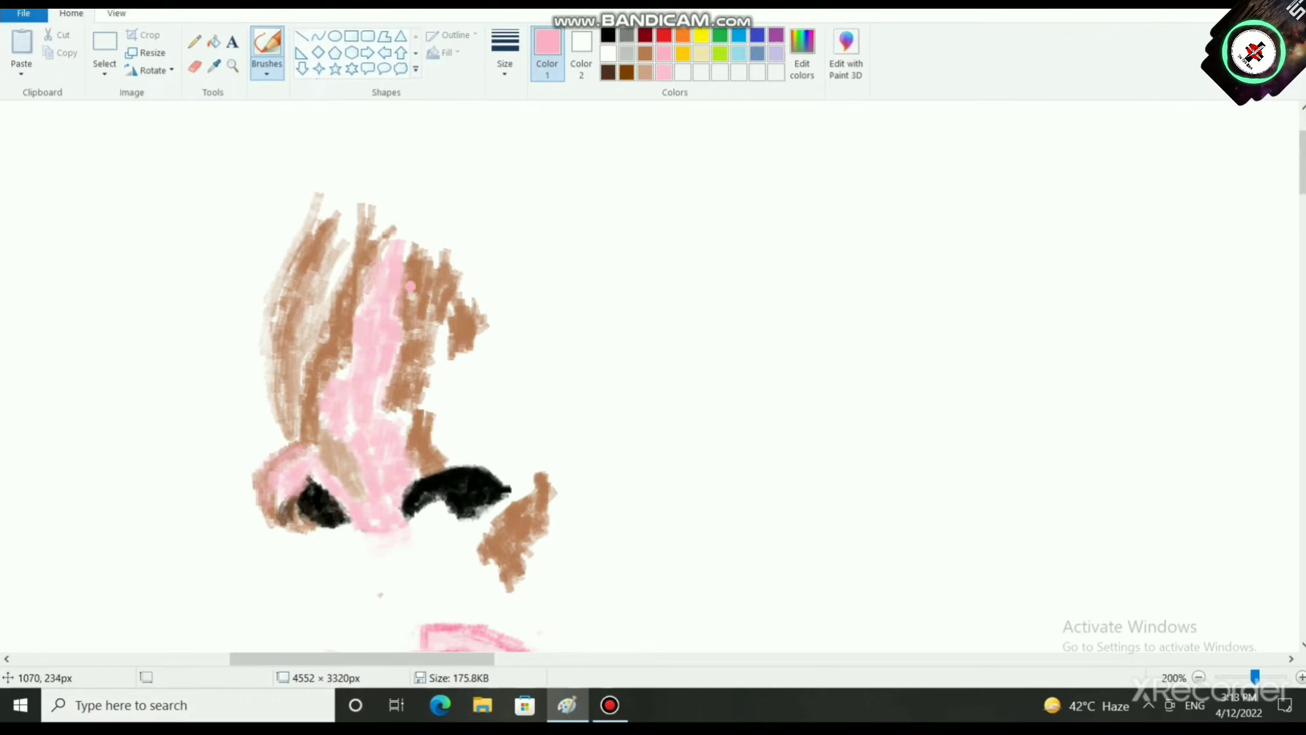
mouse_move(368, 383)
left_mouse_down()
mouse_move(394, 419)
mouse_move(406, 360)
mouse_move(416, 378)
mouse_move(408, 288)
mouse_move(432, 272)
mouse_move(419, 337)
mouse_move(401, 276)
left_mouse_up()
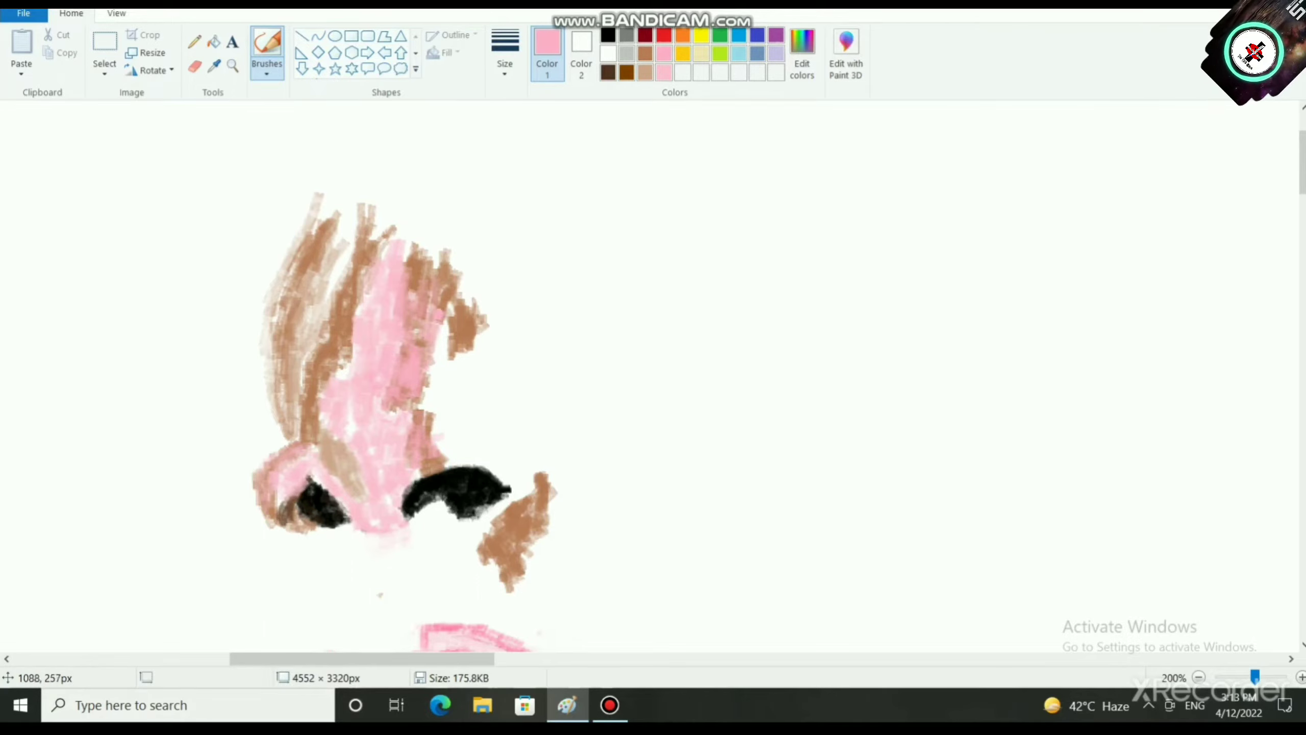
mouse_move(445, 297)
left_mouse_down()
mouse_move(459, 329)
mouse_move(446, 274)
mouse_move(418, 259)
mouse_move(411, 288)
mouse_move(469, 325)
mouse_move(475, 344)
left_mouse_up()
Step: Choose a brush size and glaze rose pink over the nose's left-side brown strokes and the patch beside the right nostril
left_click(505, 56)
left_click(544, 203)
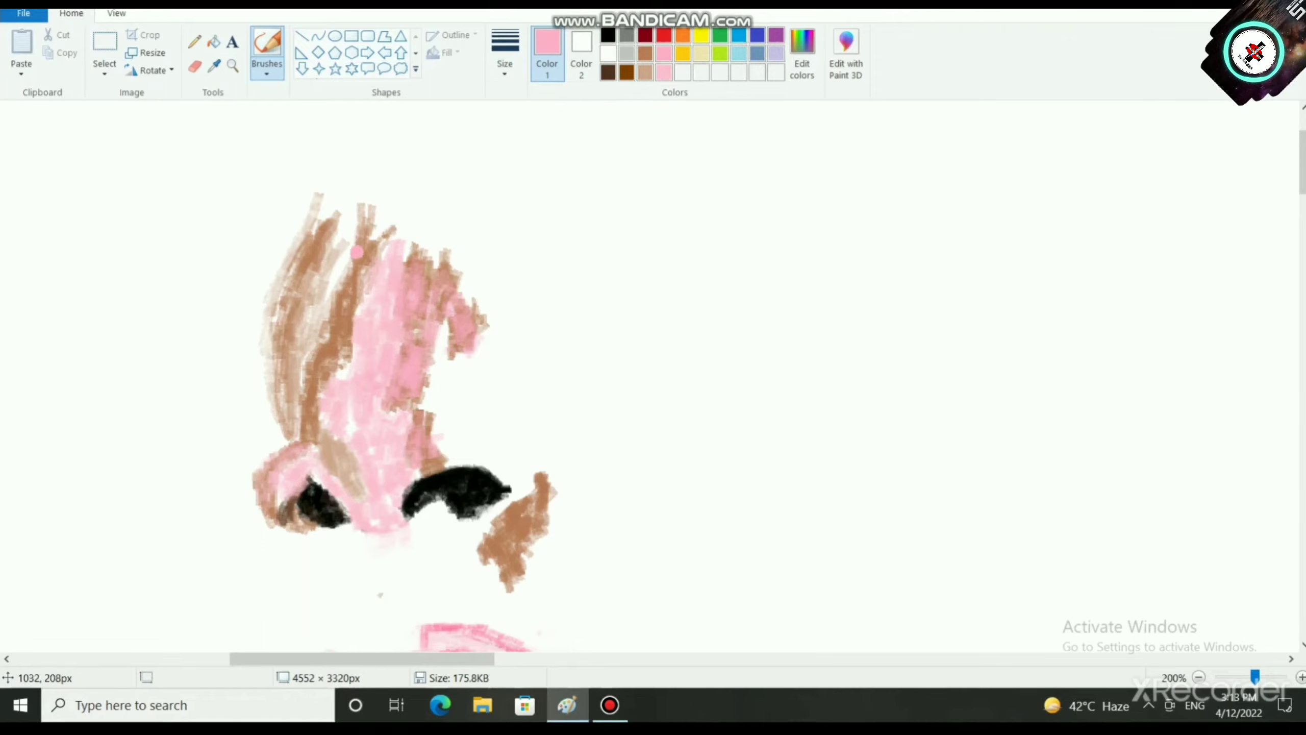
mouse_move(364, 263)
left_mouse_down()
mouse_move(346, 367)
mouse_move(338, 299)
mouse_move(335, 357)
mouse_move(312, 395)
mouse_move(322, 420)
mouse_move(333, 351)
mouse_move(303, 364)
mouse_move(305, 409)
left_mouse_up()
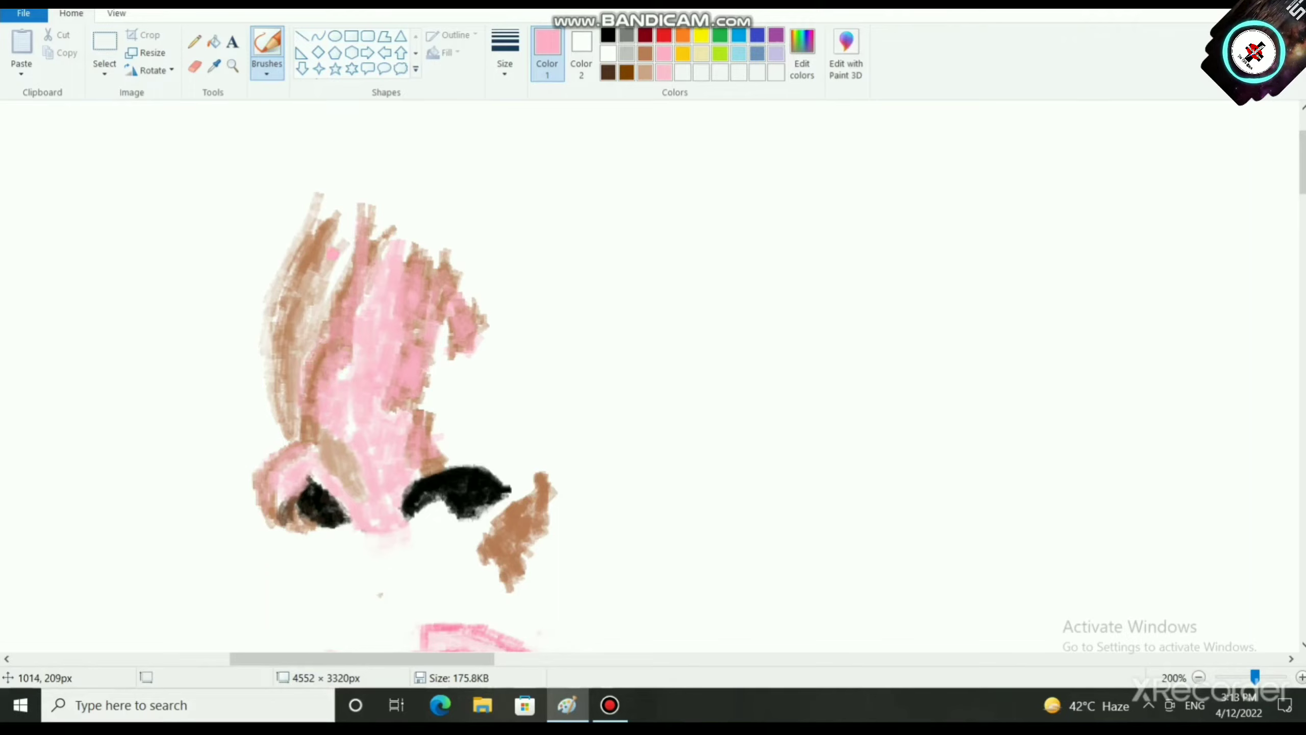
mouse_move(308, 260)
left_mouse_down()
mouse_move(319, 230)
mouse_move(284, 314)
mouse_move(310, 215)
mouse_move(275, 338)
mouse_move(277, 401)
left_mouse_up()
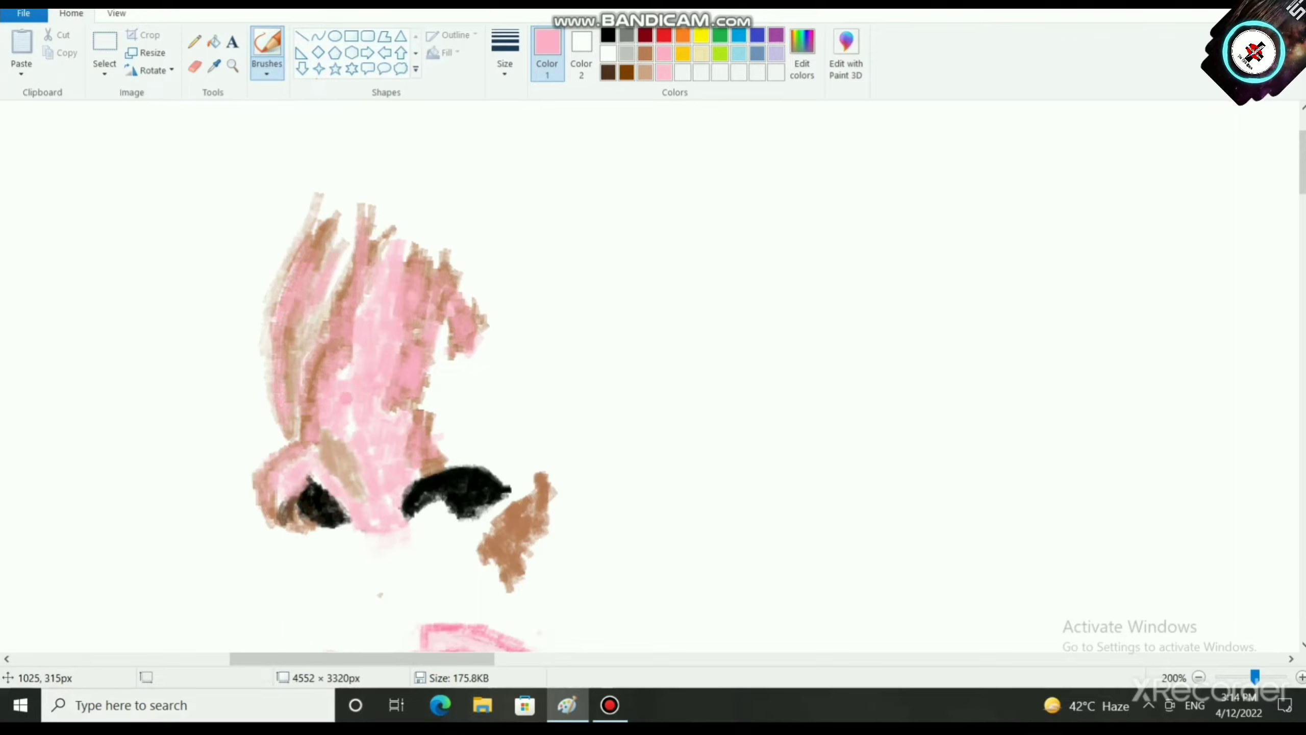
mouse_move(490, 570)
left_mouse_down()
mouse_move(559, 504)
mouse_move(492, 530)
mouse_move(518, 513)
mouse_move(499, 584)
mouse_move(519, 579)
mouse_move(543, 478)
left_mouse_up()
left_click_drag(520, 532, 508, 551)
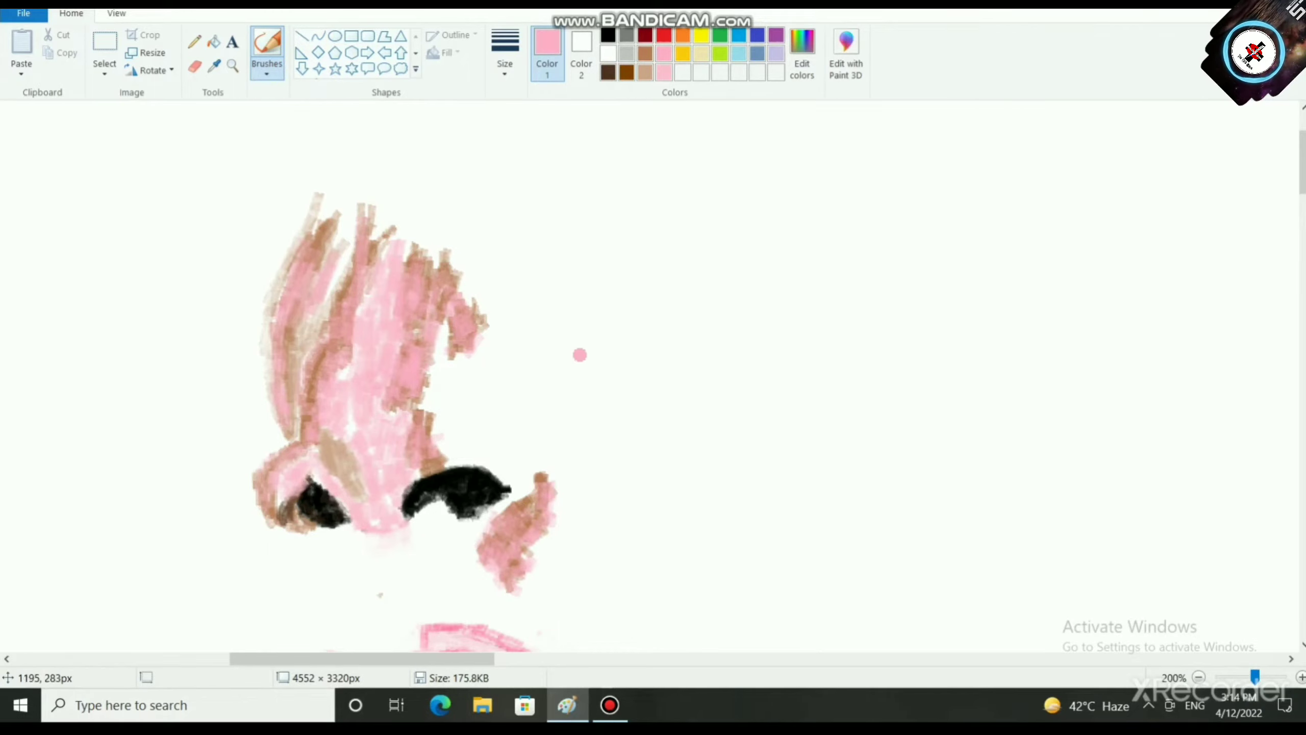
Step: Mix a paler pink, RGB 255, 217, 230, and blend it into the left of the nose bridge and above the left nostril
left_click(801, 51)
left_click(841, 229)
left_click_drag(841, 229, 840, 242)
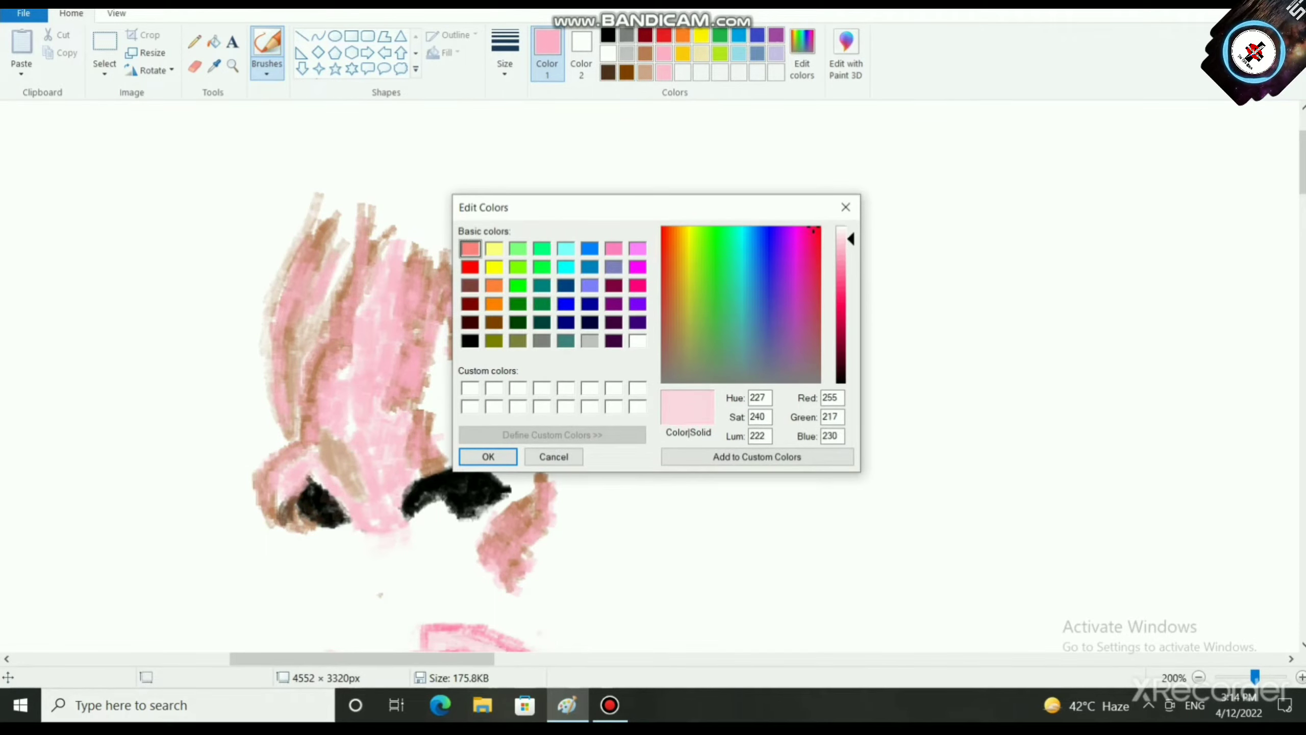
left_click(488, 456)
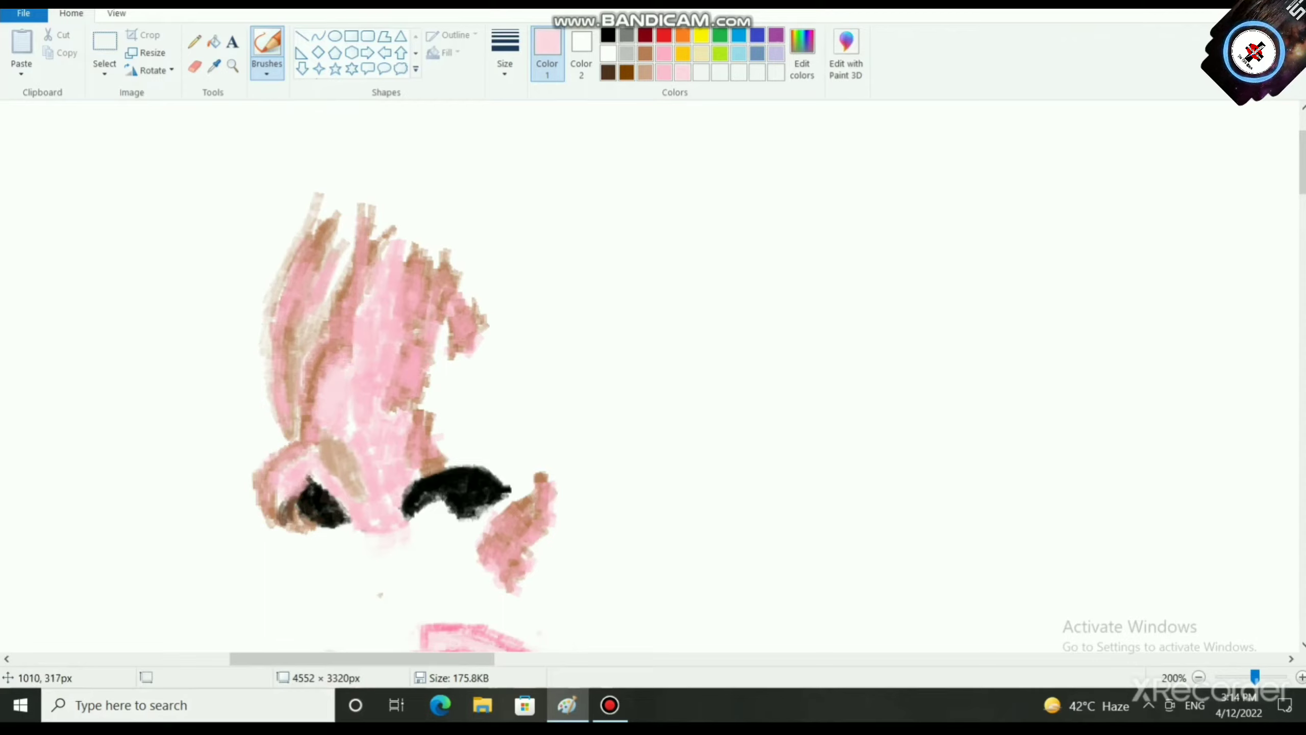
left_click_drag(326, 361, 309, 411)
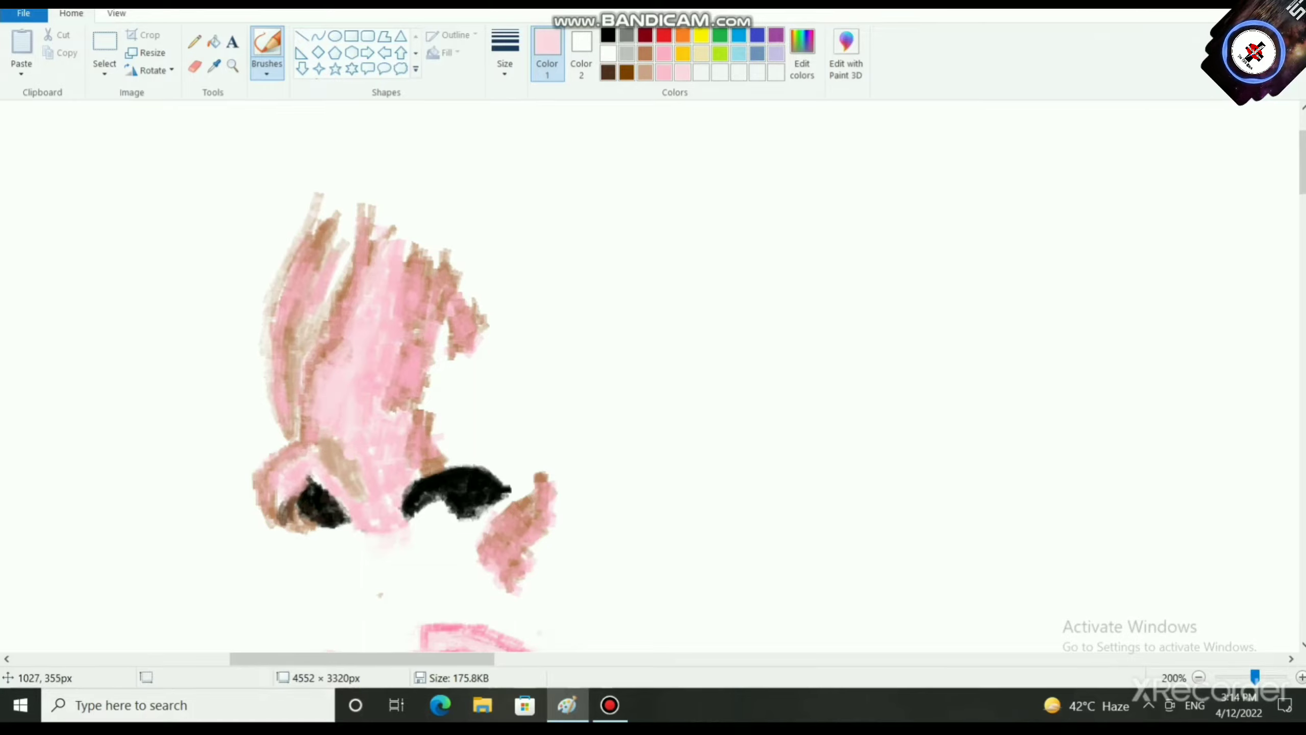
left_click_drag(351, 451, 360, 467)
mouse_move(335, 448)
left_mouse_down()
mouse_move(355, 483)
mouse_move(329, 461)
left_mouse_up()
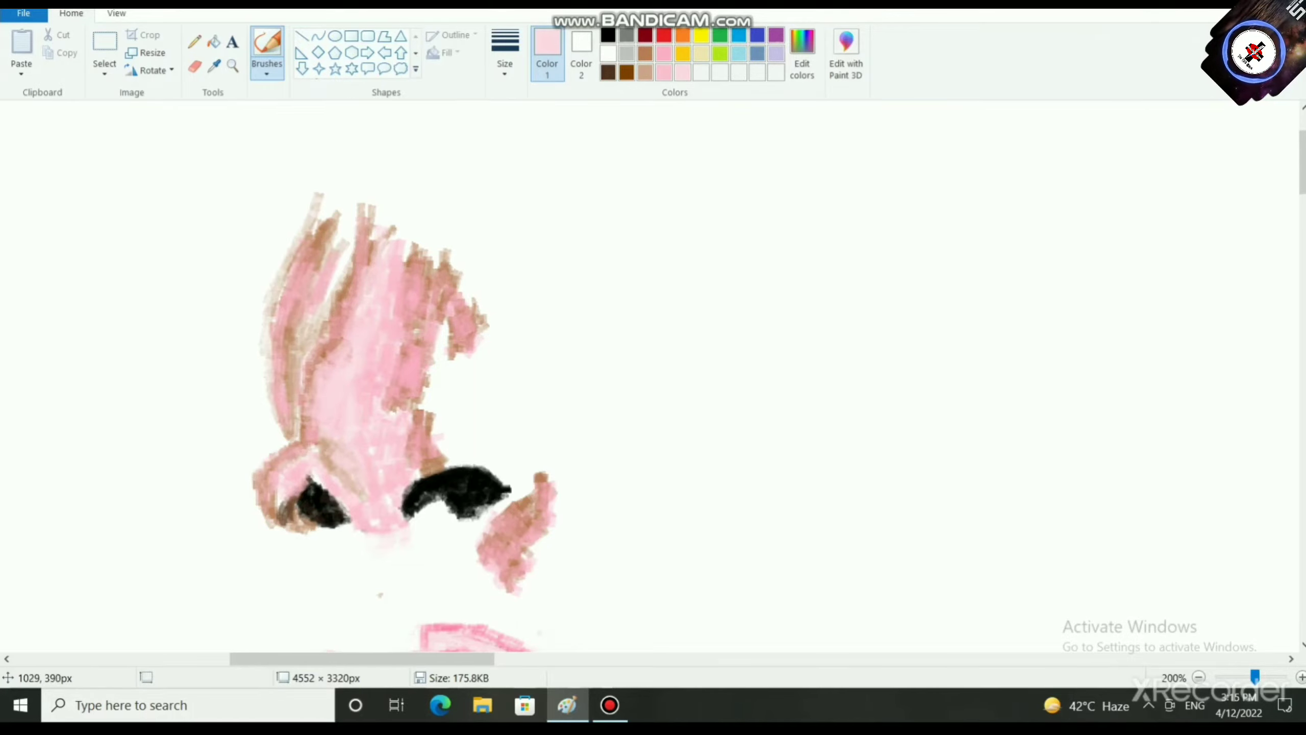
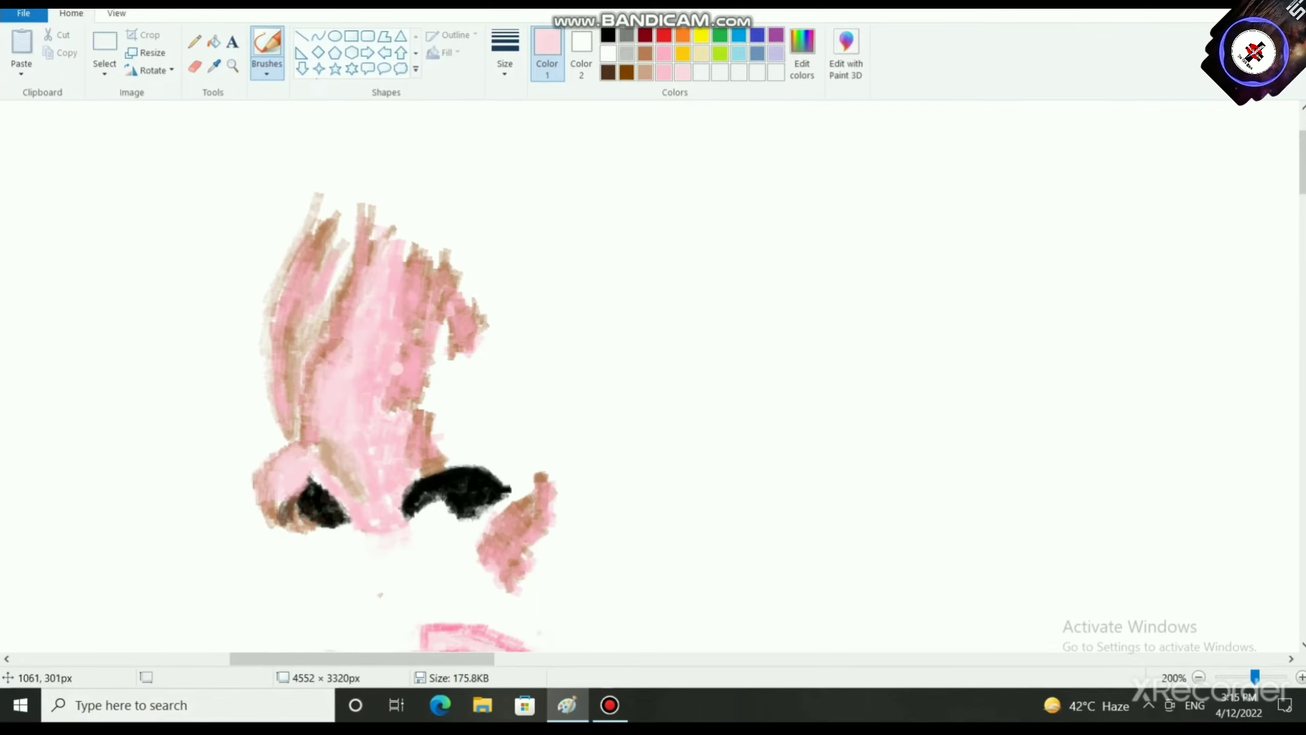
Step: Soften the shading on the right side of the nose and the bridge's left edge with the paler pink
mouse_move(402, 290)
left_mouse_down()
mouse_move(417, 257)
mouse_move(398, 318)
mouse_move(428, 275)
mouse_move(436, 311)
mouse_move(399, 389)
mouse_move(425, 437)
mouse_move(435, 433)
left_mouse_up()
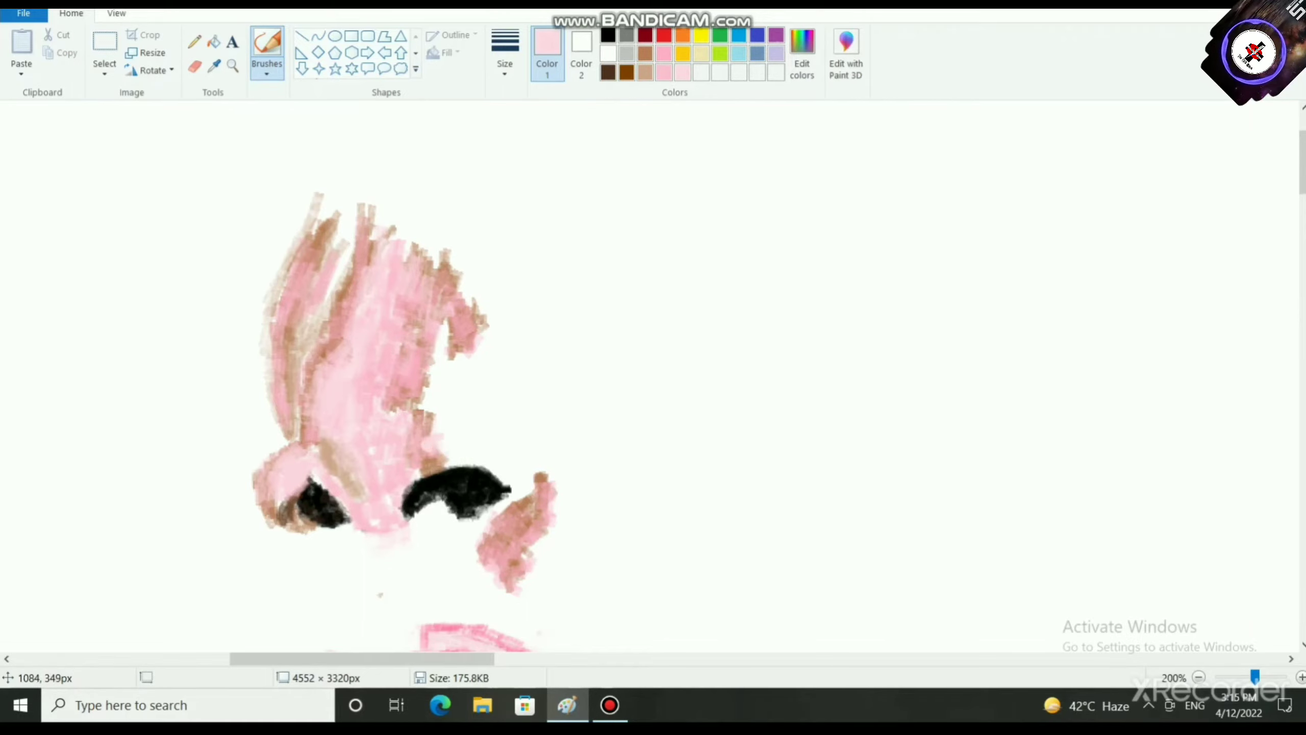
mouse_move(439, 441)
left_mouse_down()
mouse_move(412, 403)
mouse_move(396, 406)
left_mouse_up()
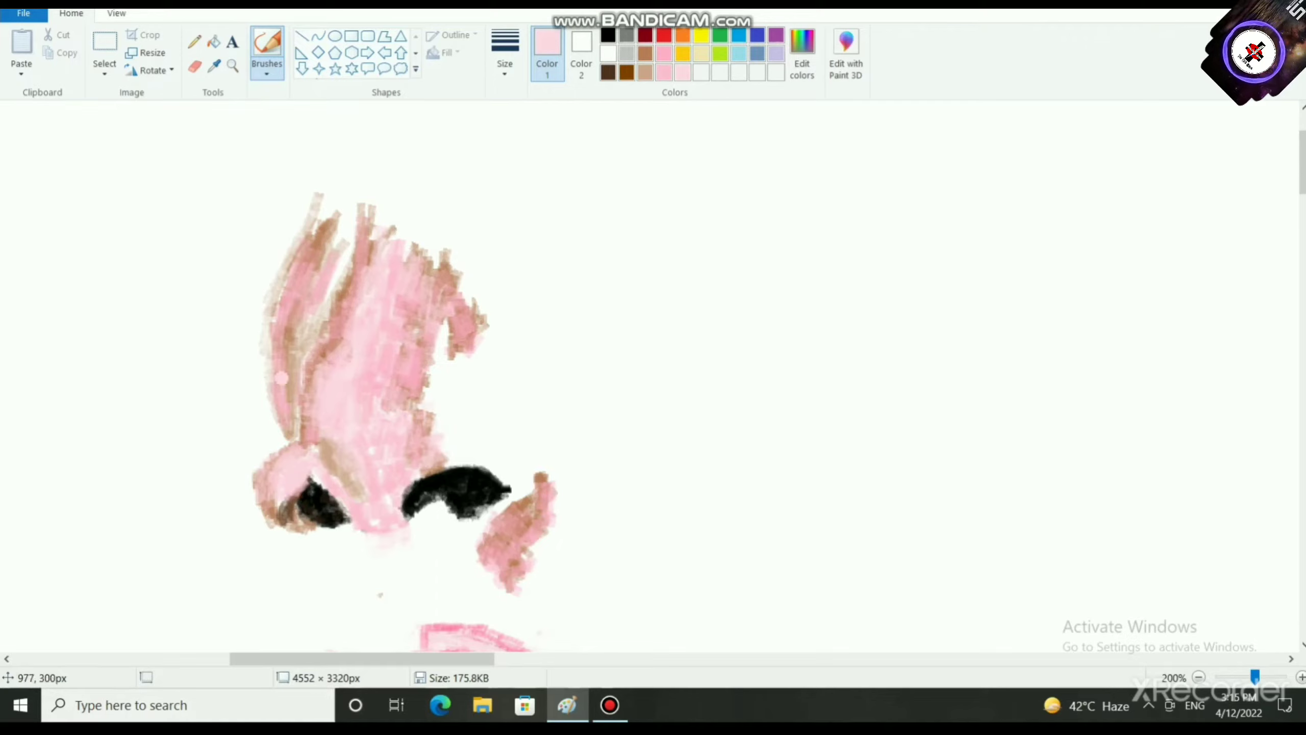
mouse_move(281, 378)
left_mouse_down()
mouse_move(326, 341)
mouse_move(312, 376)
left_mouse_up()
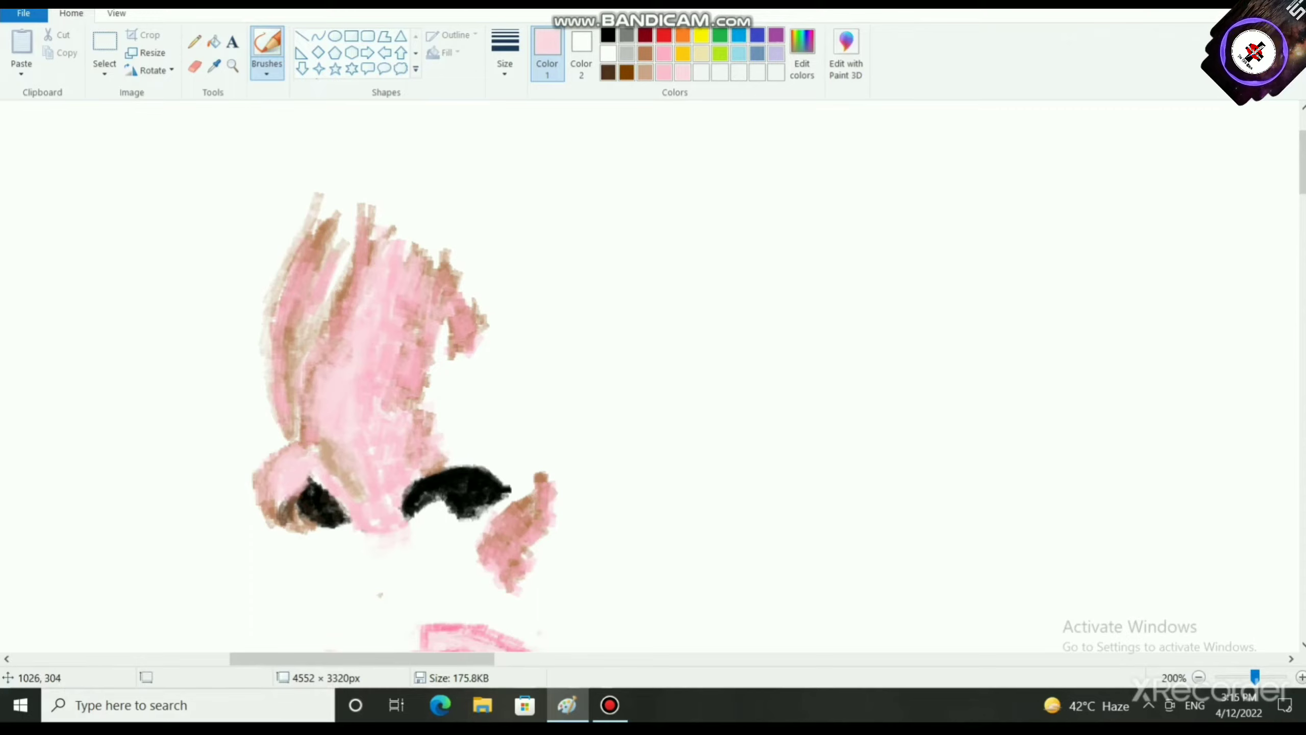
Step: Mix an even lighter pink and brush a highlight over the lower left of the nose bridge and the left nostril wing
scroll(450, 366, "down", 1)
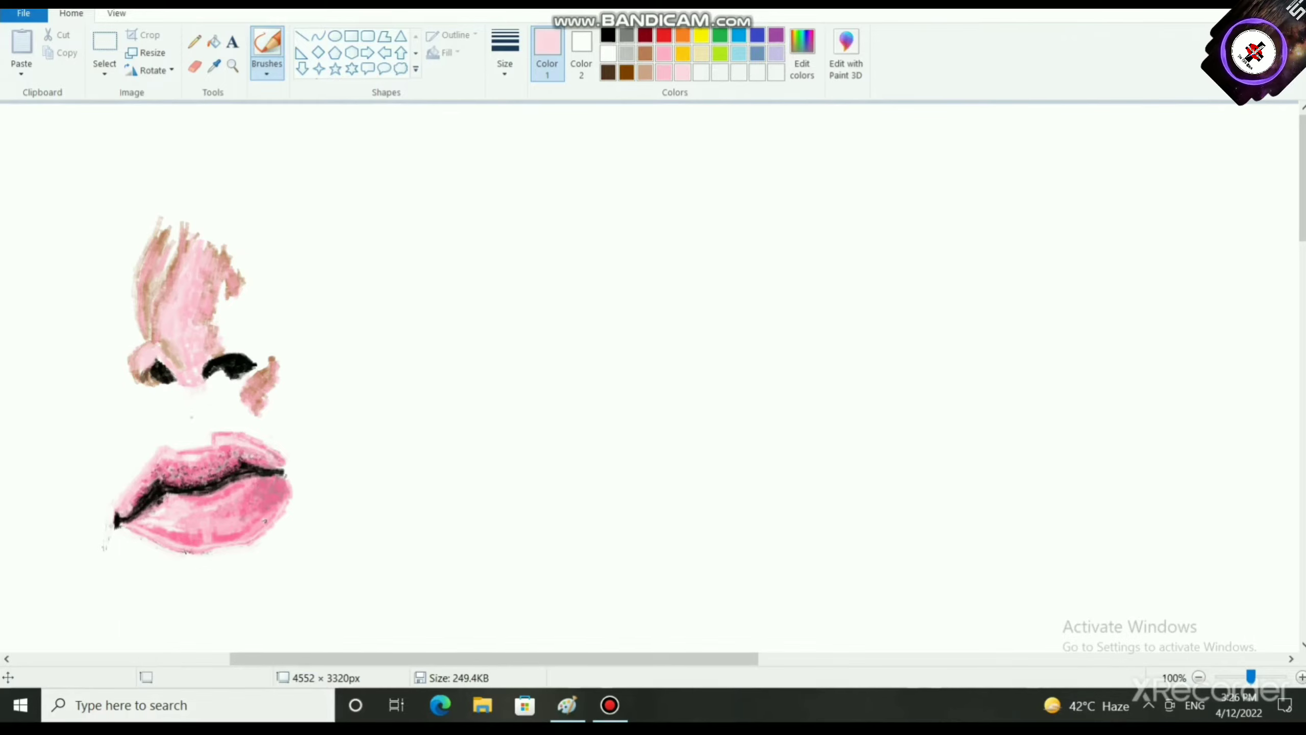
scroll(568, 635, "up", 1)
scroll(567, 635, "down", 1)
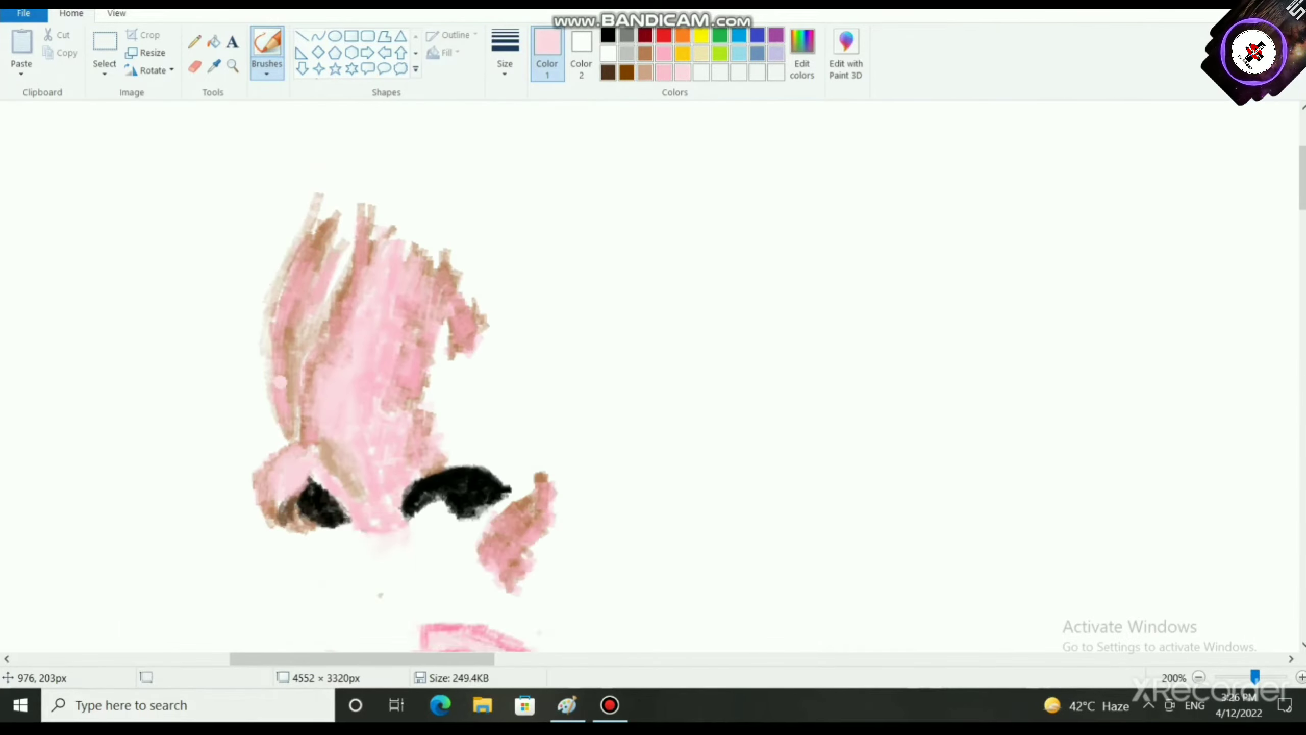
scroll(567, 635, "up", 1)
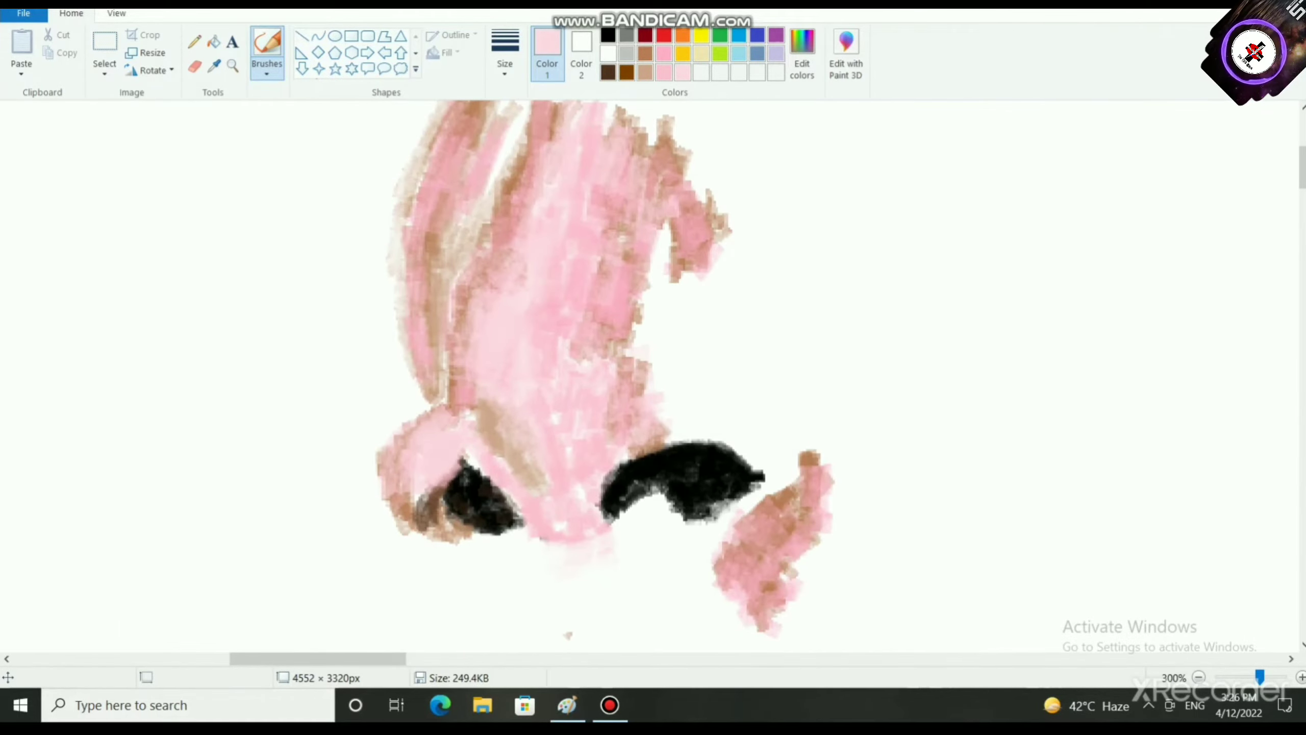
left_click(802, 54)
left_click_drag(850, 238, 851, 234)
left_click(487, 456)
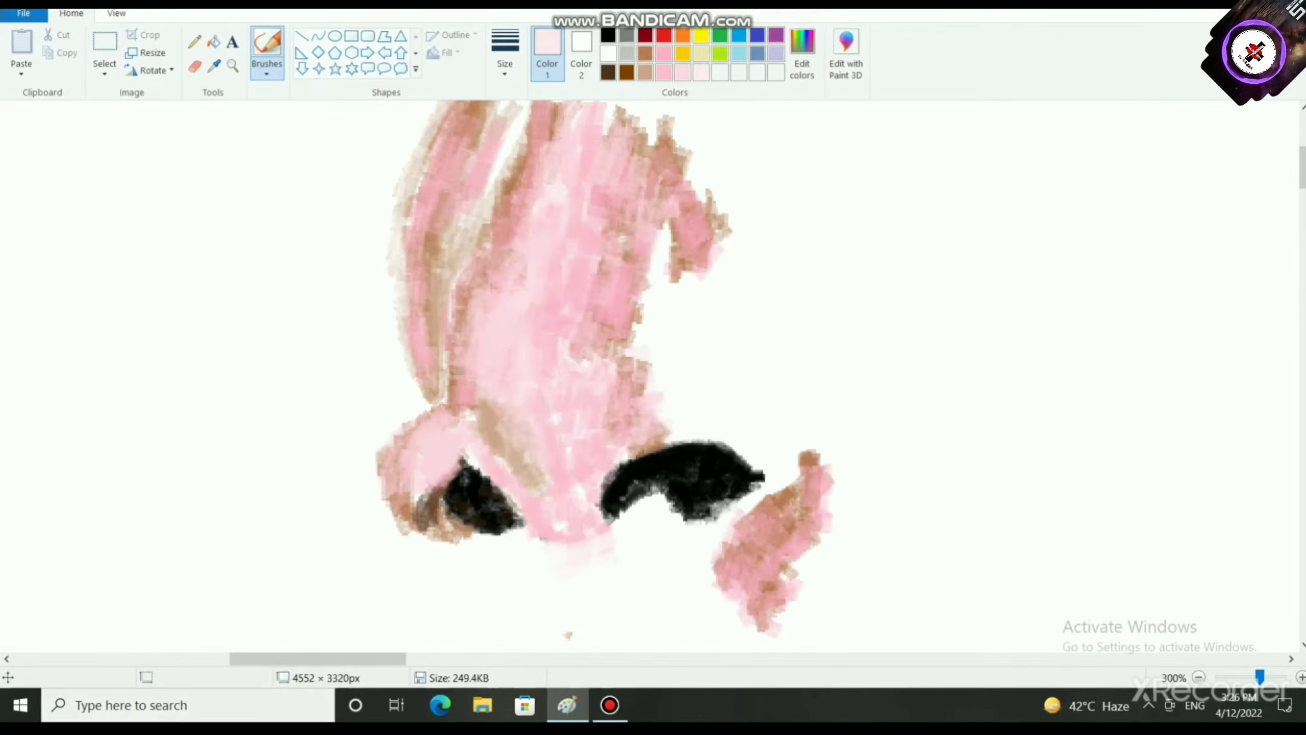
mouse_move(540, 296)
left_mouse_down()
mouse_move(516, 278)
mouse_move(488, 309)
mouse_move(496, 283)
mouse_move(469, 324)
mouse_move(464, 381)
mouse_move(463, 332)
mouse_move(461, 404)
mouse_move(466, 349)
mouse_move(450, 410)
mouse_move(414, 442)
mouse_move(471, 397)
left_mouse_up()
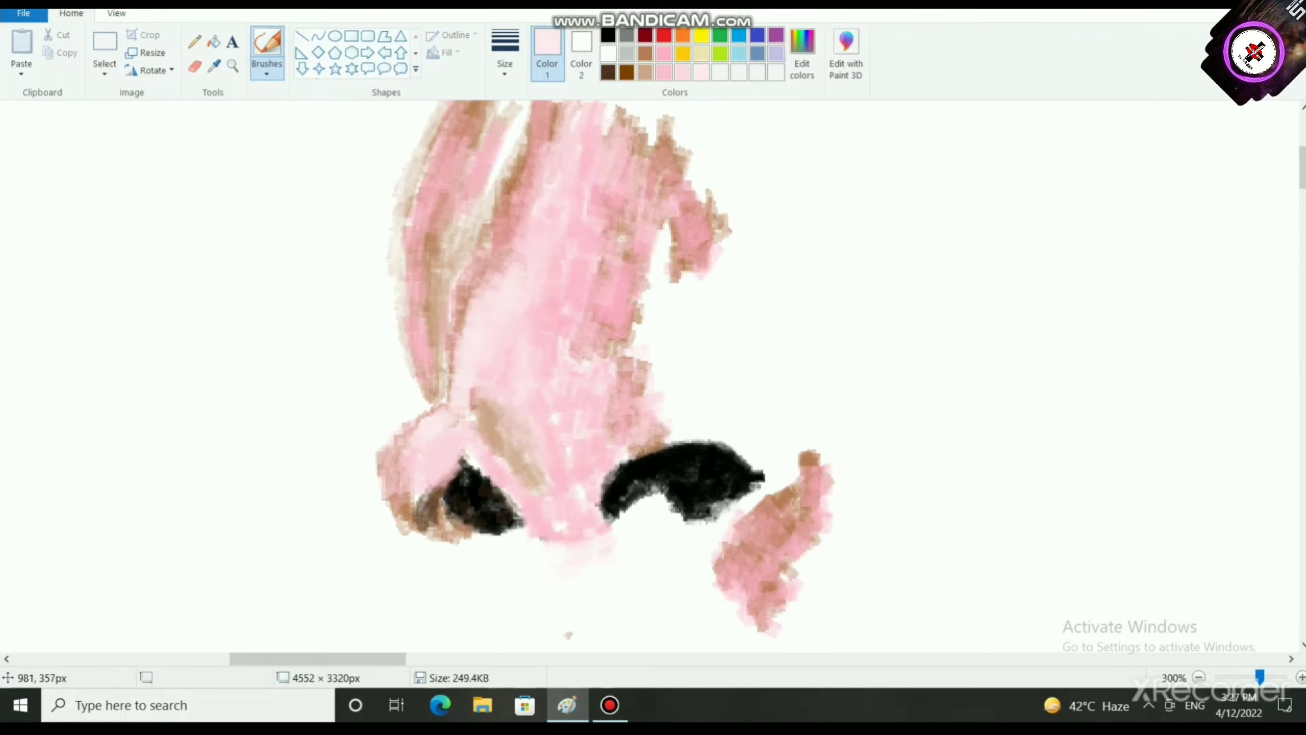
mouse_move(428, 457)
left_mouse_down()
mouse_move(408, 478)
mouse_move(404, 442)
mouse_move(430, 446)
mouse_move(432, 411)
mouse_move(402, 444)
mouse_move(417, 441)
mouse_move(407, 467)
mouse_move(494, 421)
mouse_move(481, 397)
left_mouse_up()
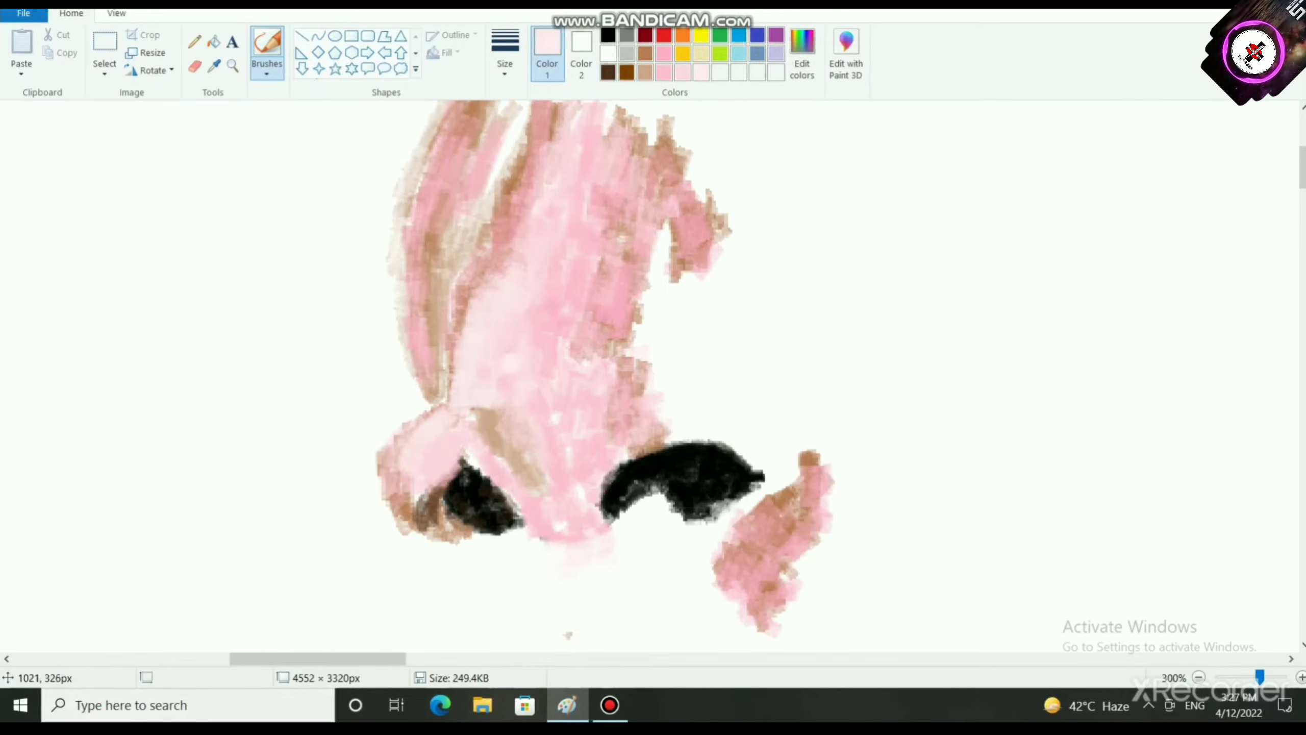
Step: Mix a near-white pink, RGB 255, 249, 251, and add highlights to the nose bridge, its upper end and the tip
left_click(801, 51)
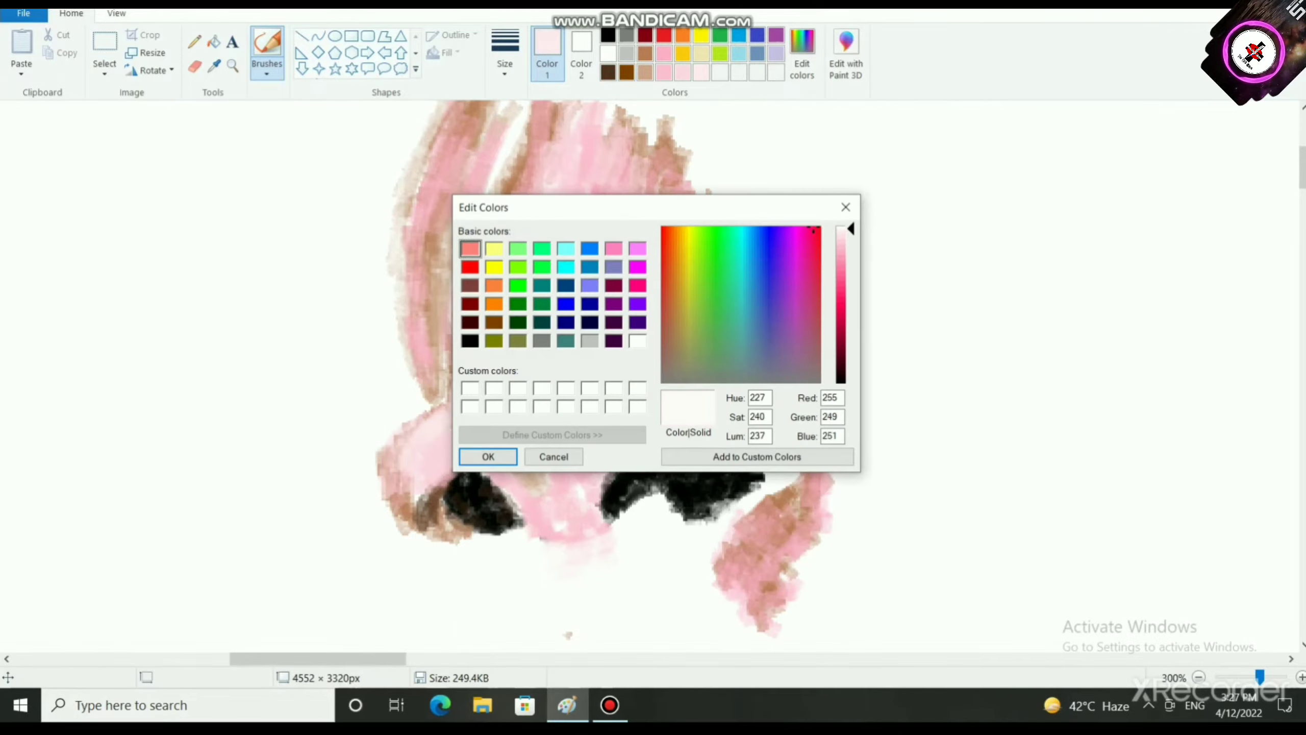
left_click(487, 456)
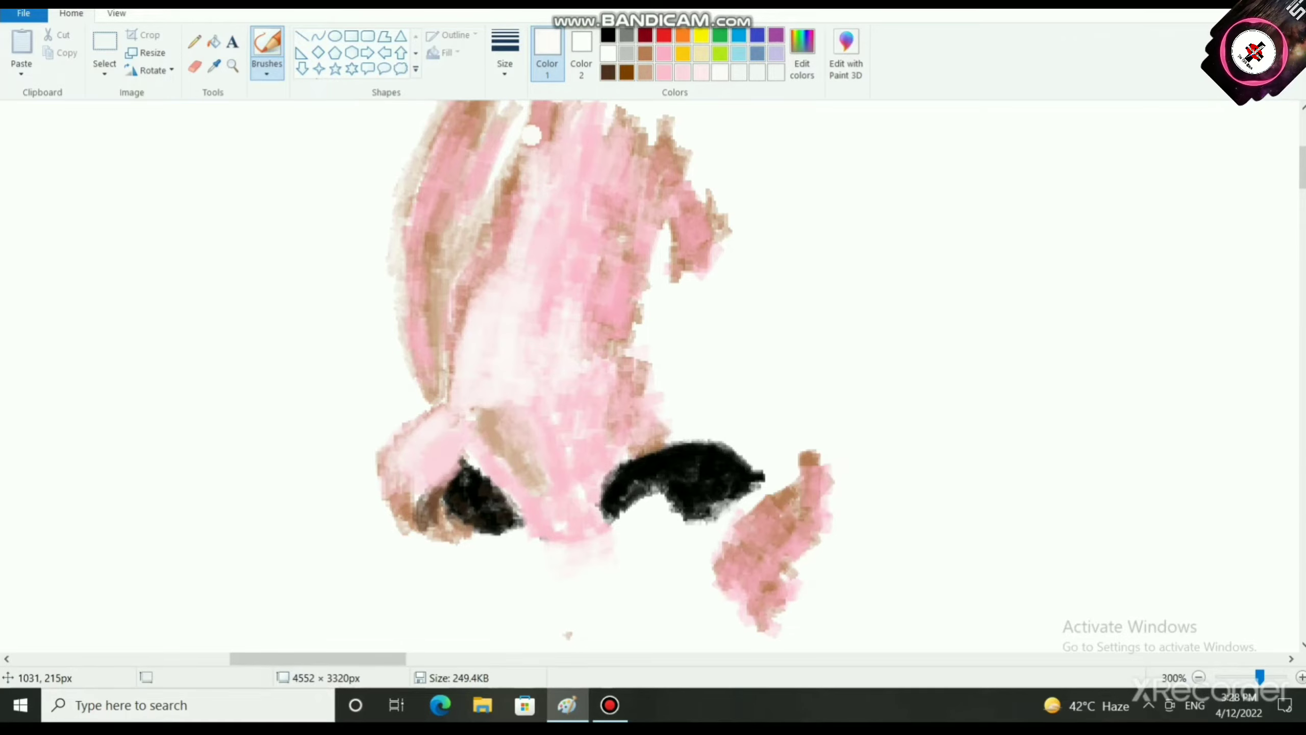
mouse_move(533, 134)
left_mouse_down()
mouse_move(545, 151)
mouse_move(539, 98)
mouse_move(549, 145)
mouse_move(555, 109)
mouse_move(562, 135)
left_mouse_up()
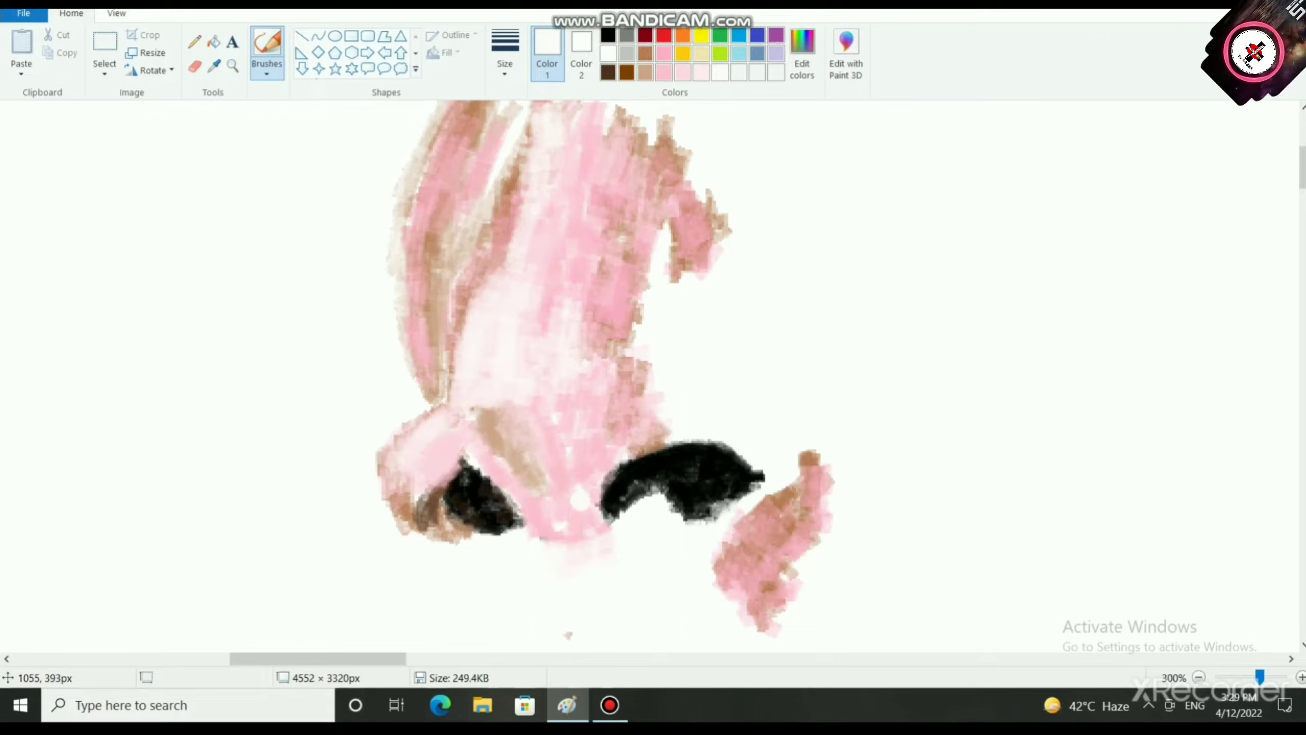
mouse_move(593, 473)
left_mouse_down()
mouse_move(624, 443)
mouse_move(580, 496)
mouse_move(589, 460)
mouse_move(631, 445)
mouse_move(605, 444)
mouse_move(565, 537)
mouse_move(575, 477)
mouse_move(560, 491)
mouse_move(598, 535)
mouse_move(545, 503)
mouse_move(535, 510)
mouse_move(535, 498)
mouse_move(565, 529)
mouse_move(631, 526)
left_mouse_up()
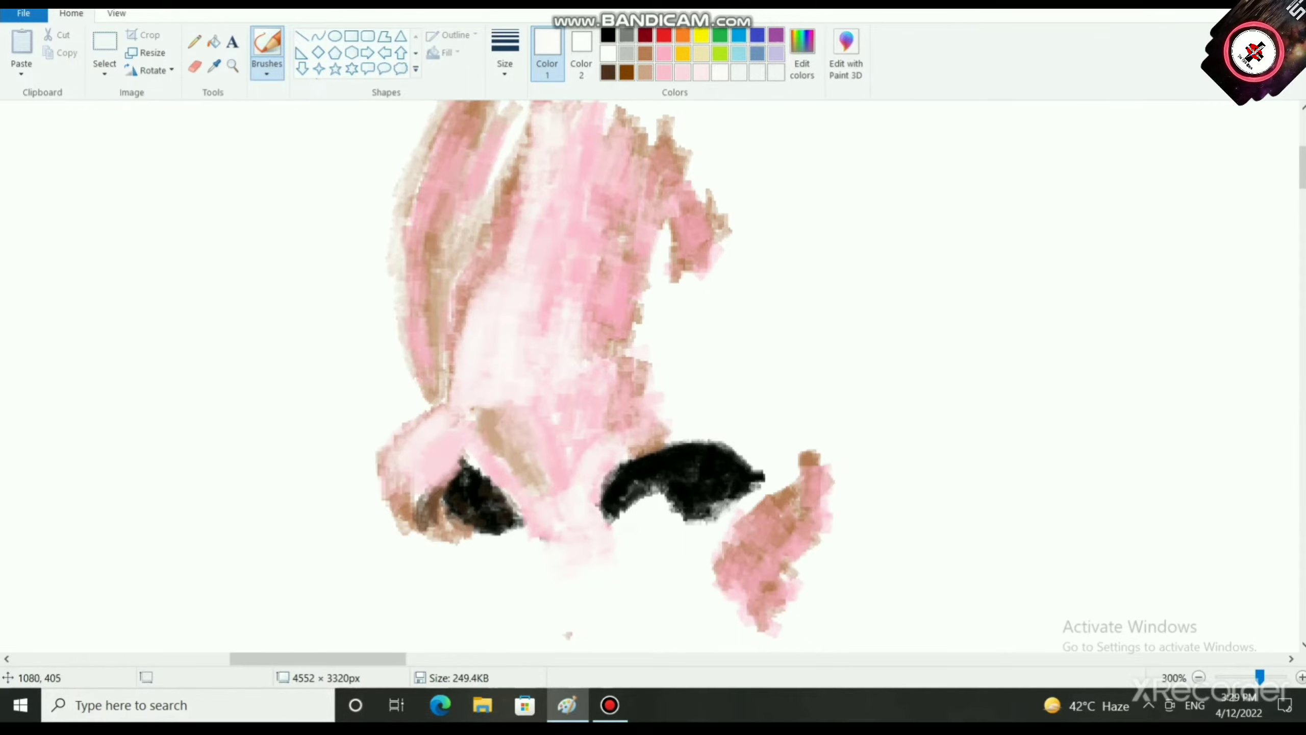
Step: Brush tan shading onto the nose tip, outlining its lower edges and adding a band across the base of the bridge
left_click(645, 73)
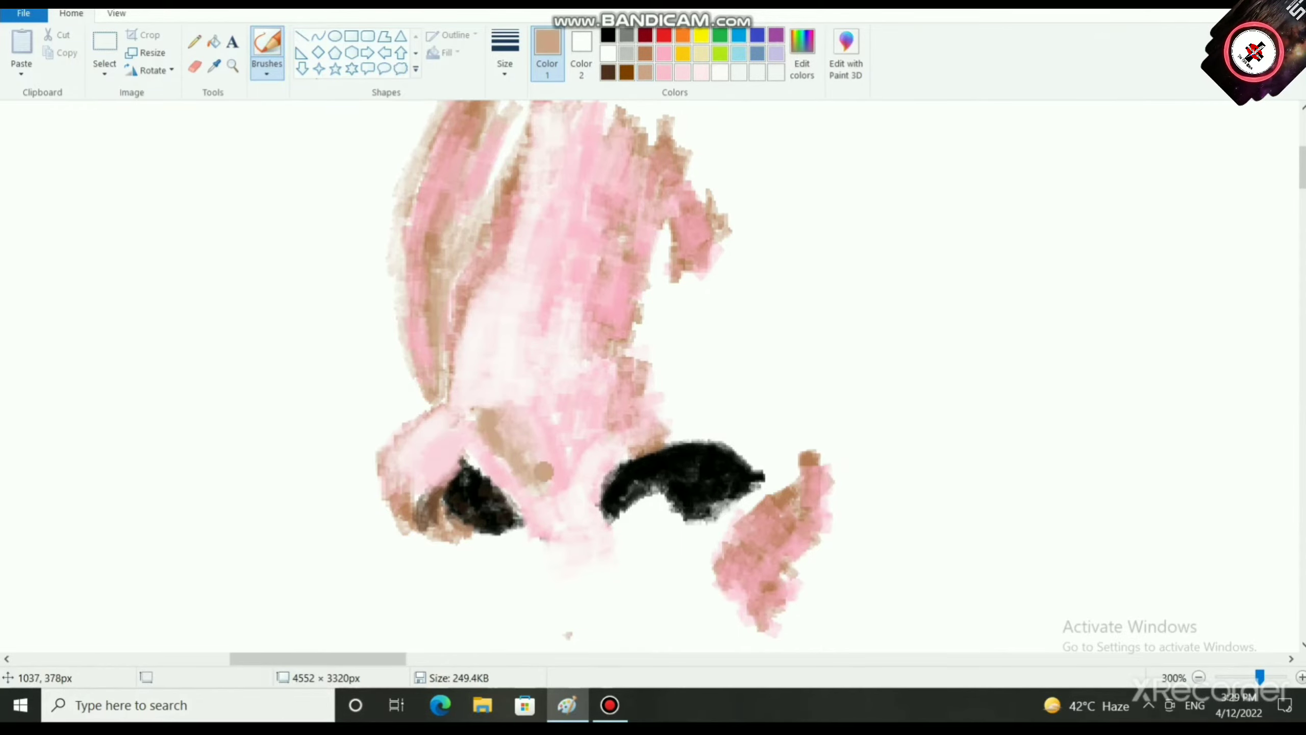
mouse_move(541, 472)
left_mouse_down()
mouse_move(563, 472)
mouse_move(545, 451)
mouse_move(560, 480)
left_mouse_up()
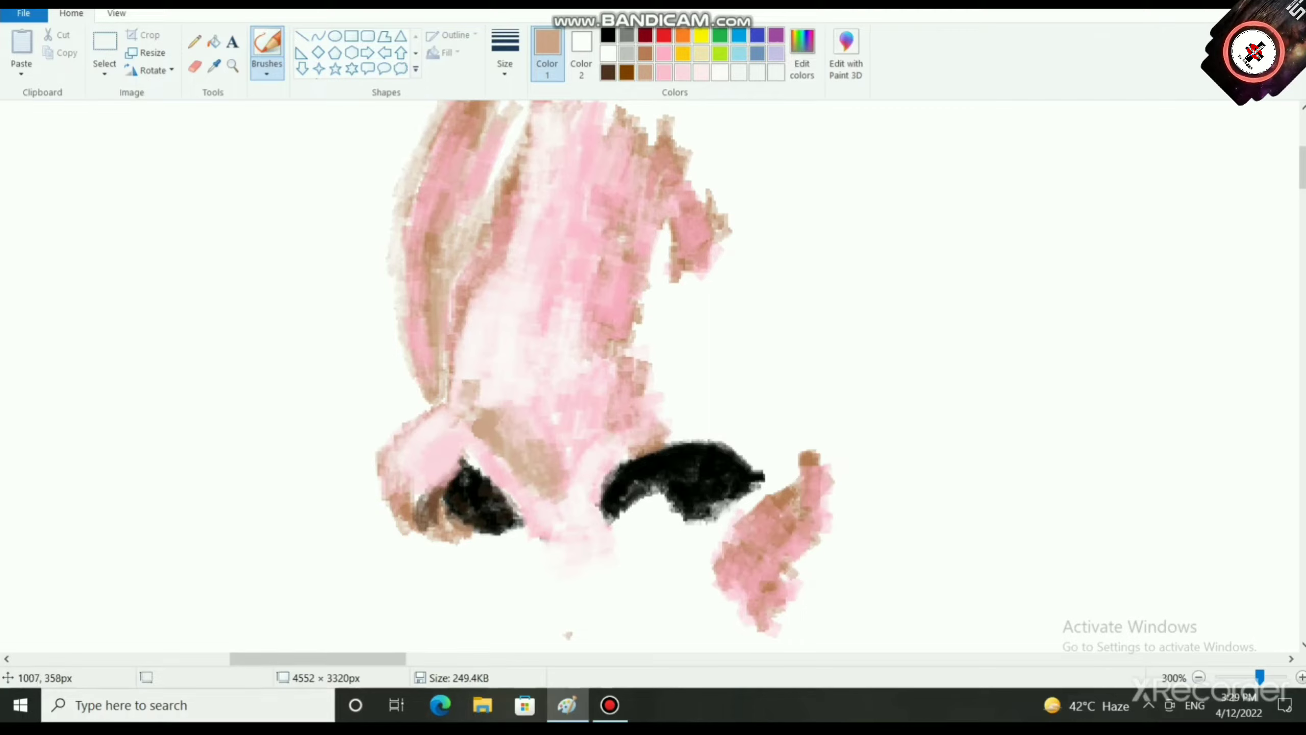
mouse_move(477, 395)
left_mouse_down()
mouse_move(503, 410)
mouse_move(490, 404)
mouse_move(596, 411)
left_mouse_up()
left_click_drag(488, 405, 599, 410)
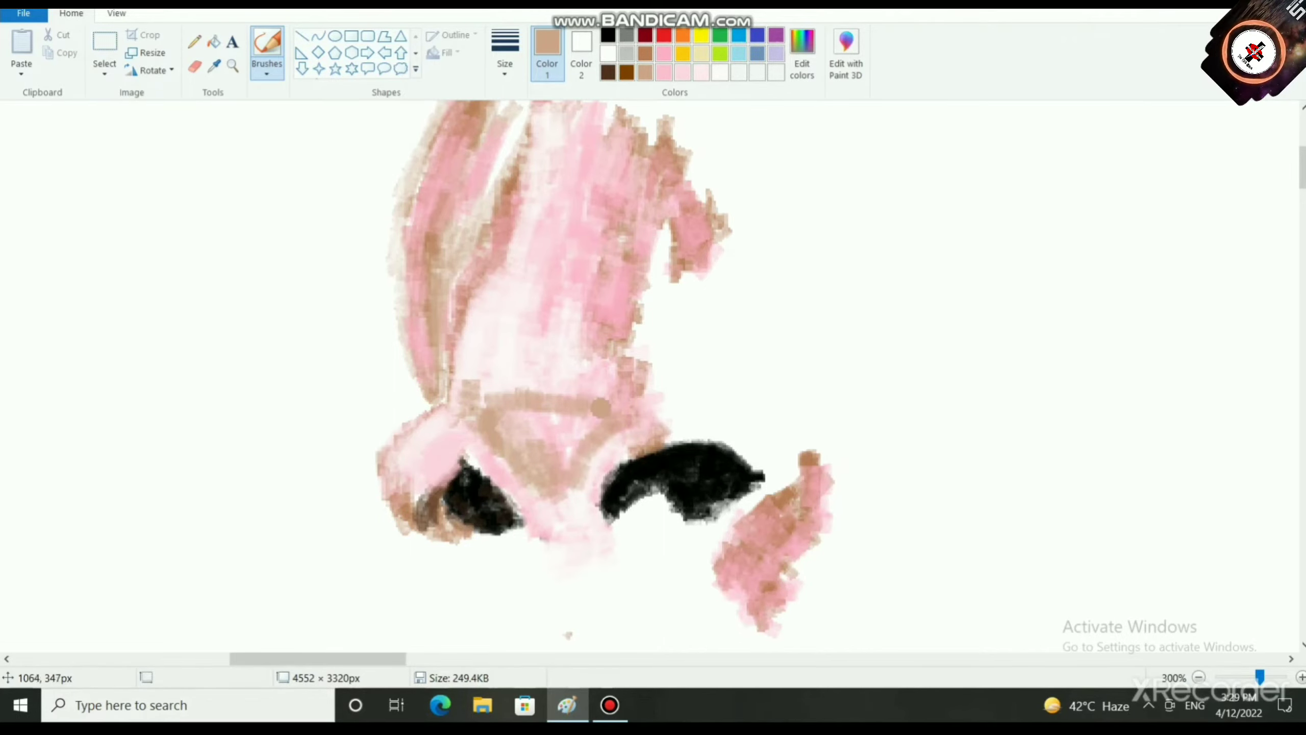
mouse_move(574, 437)
left_mouse_down()
mouse_move(568, 450)
mouse_move(532, 425)
left_mouse_up()
Step: Blend light pink over the tan on the nose tip and the band above it, and dismiss the low-battery notice
left_click(664, 72)
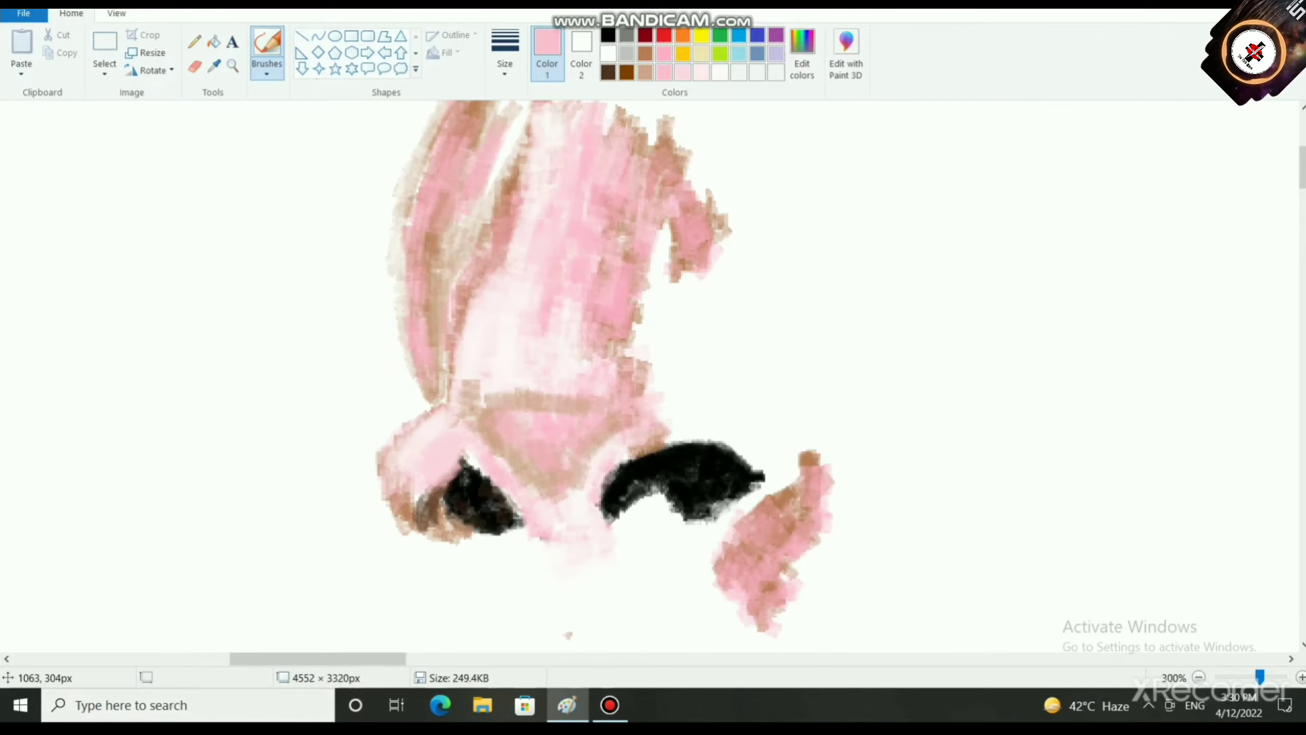
mouse_move(529, 396)
left_mouse_down()
mouse_move(507, 382)
mouse_move(509, 395)
mouse_move(586, 402)
mouse_move(590, 390)
mouse_move(583, 408)
mouse_move(623, 415)
mouse_move(552, 478)
mouse_move(480, 433)
left_mouse_up()
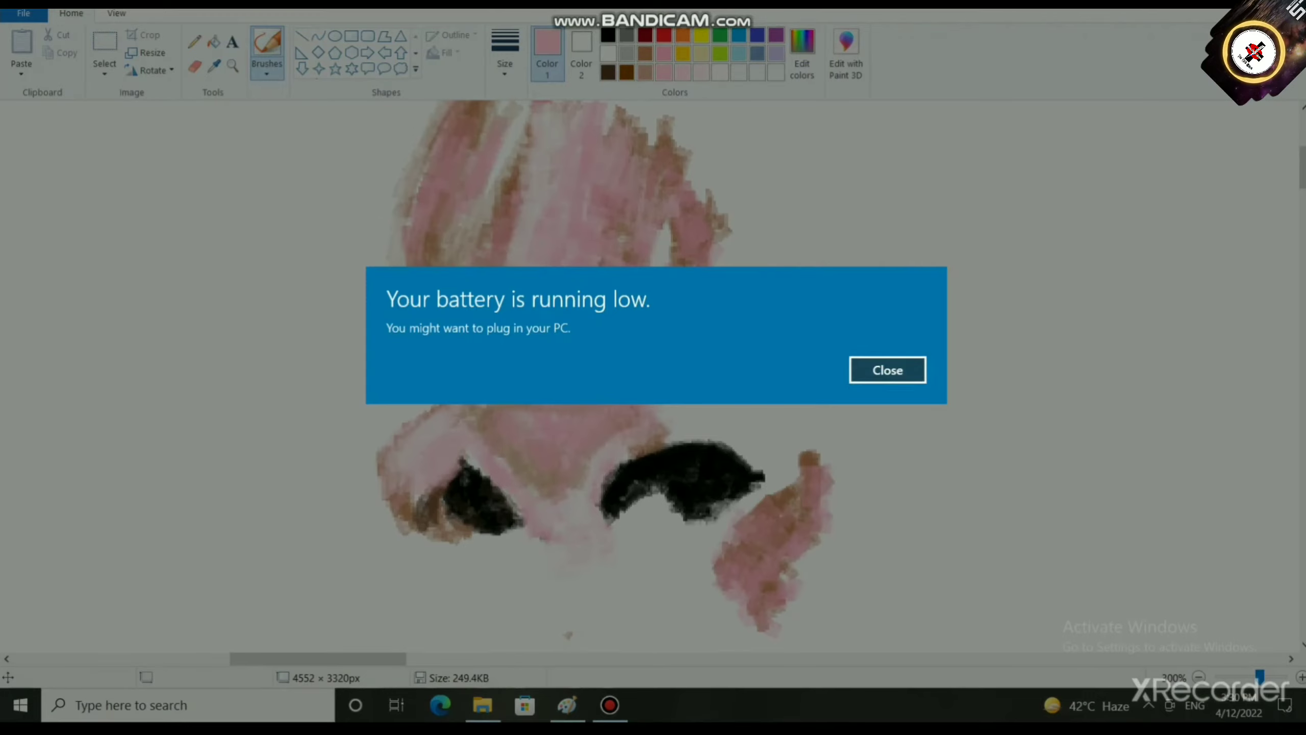
left_click(887, 370)
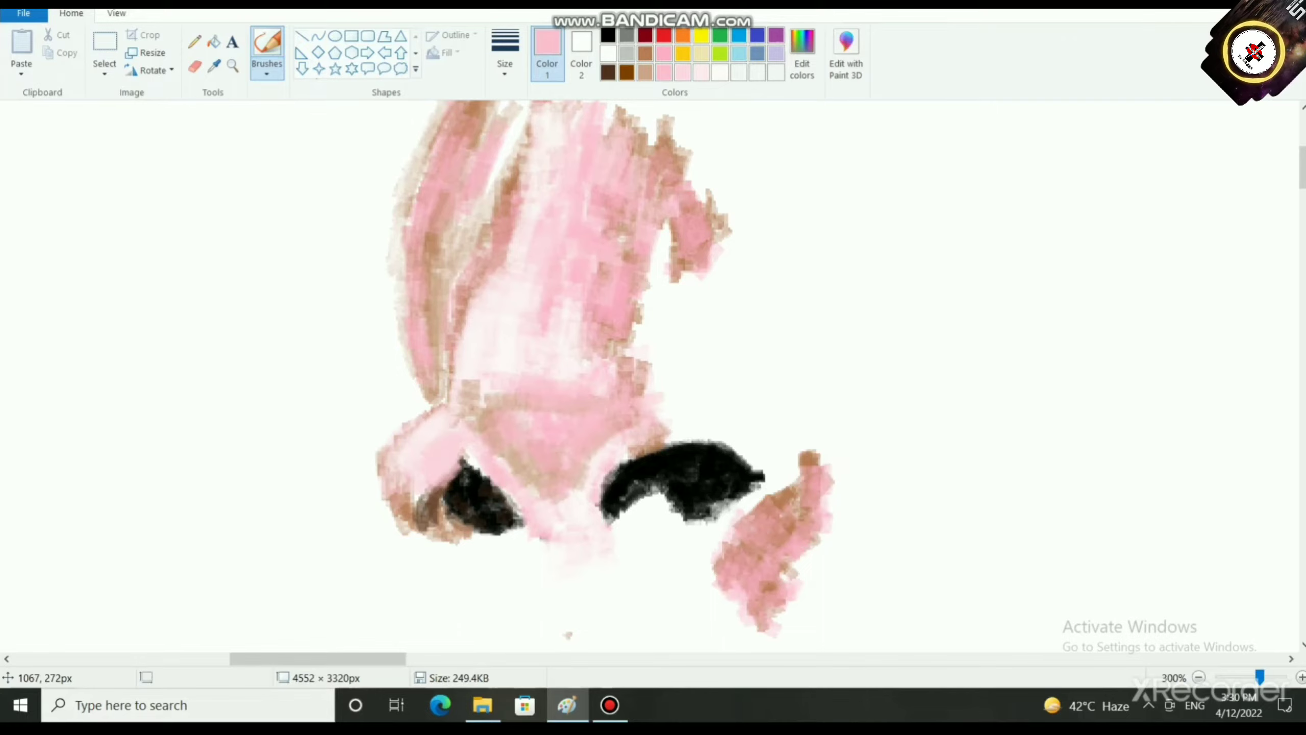
Step: Examine the nose and lips together at a smaller scale, and return to a close view of the nose
scroll(583, 379, "down", 3)
scroll(571, 382, "down", 3)
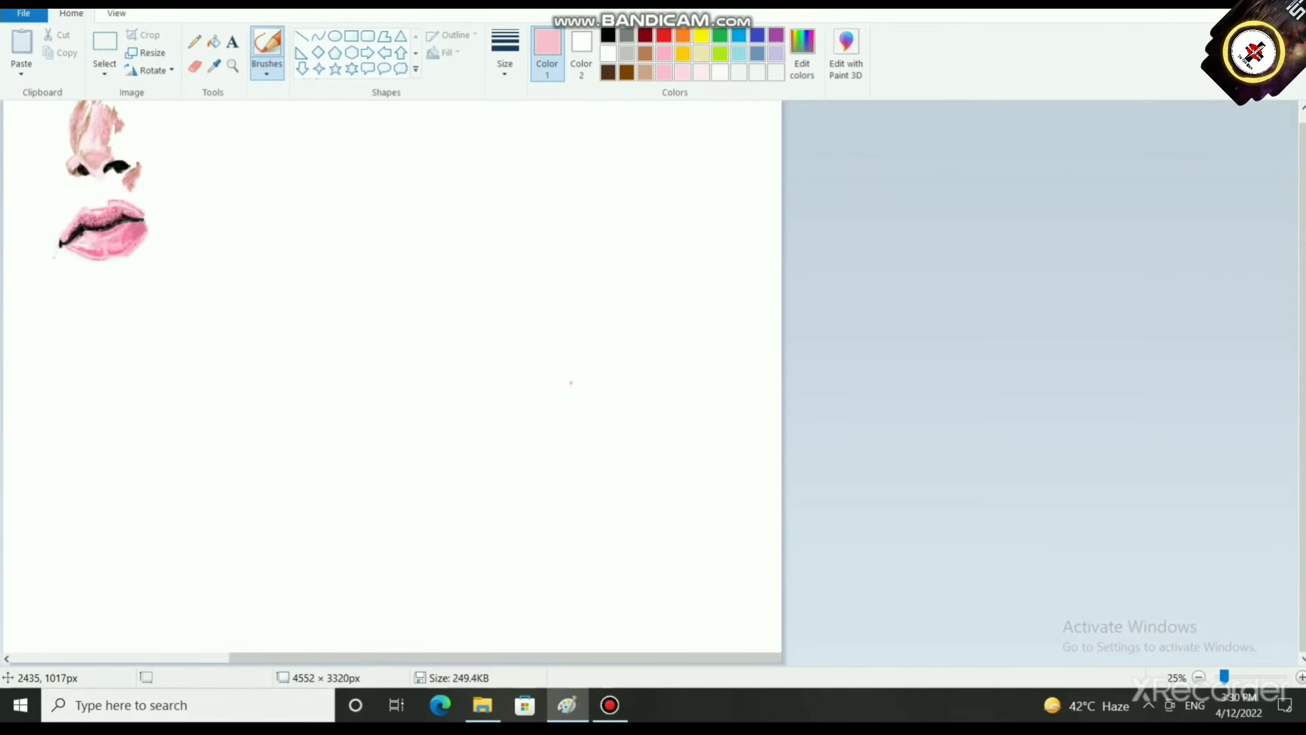
scroll(570, 382, "up", 1)
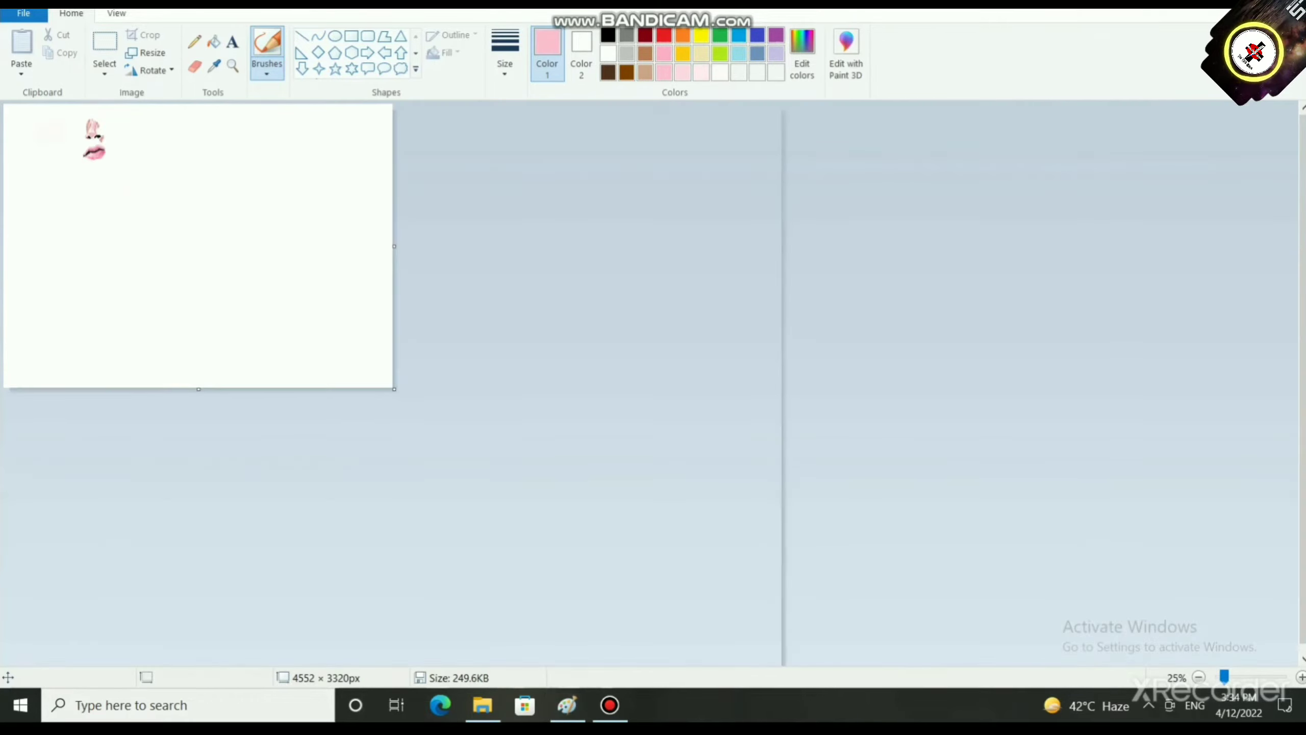
scroll(535, 317, "up", 2)
scroll(535, 318, "up", 1)
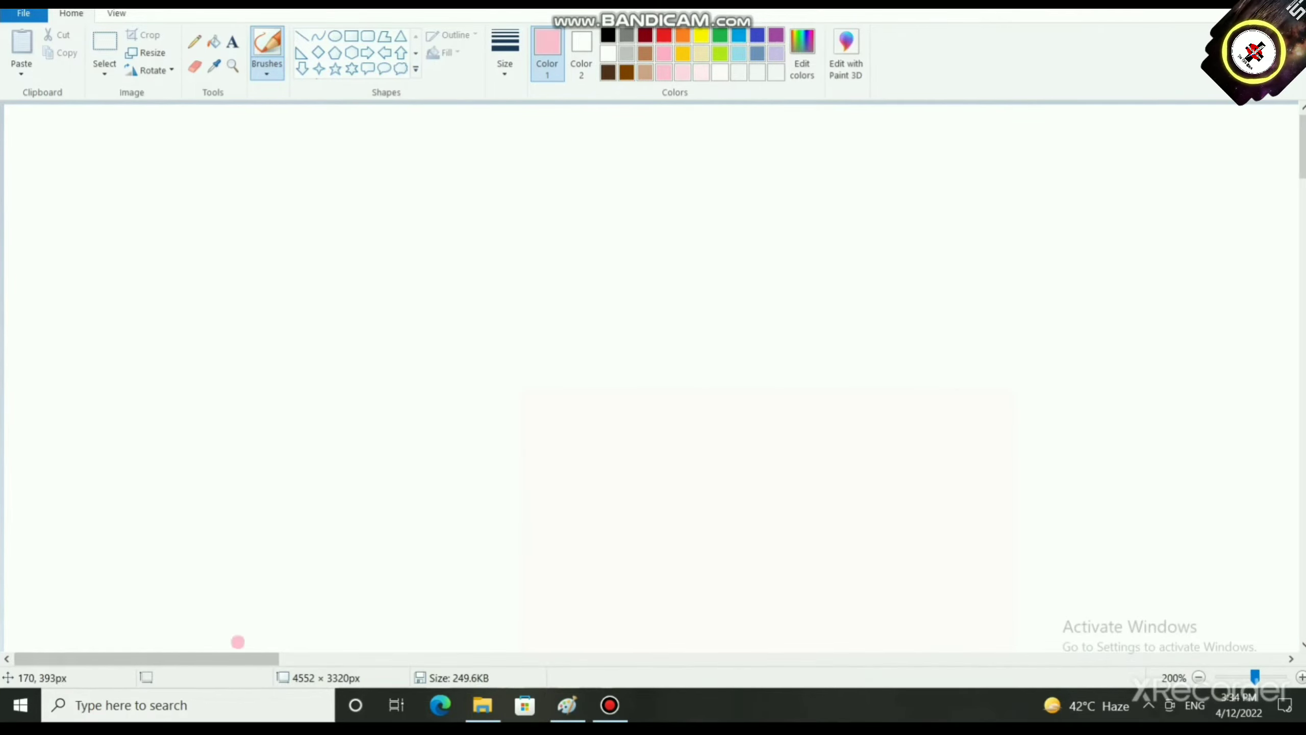
left_click_drag(237, 658, 893, 658)
scroll(659, 587, "down", 2)
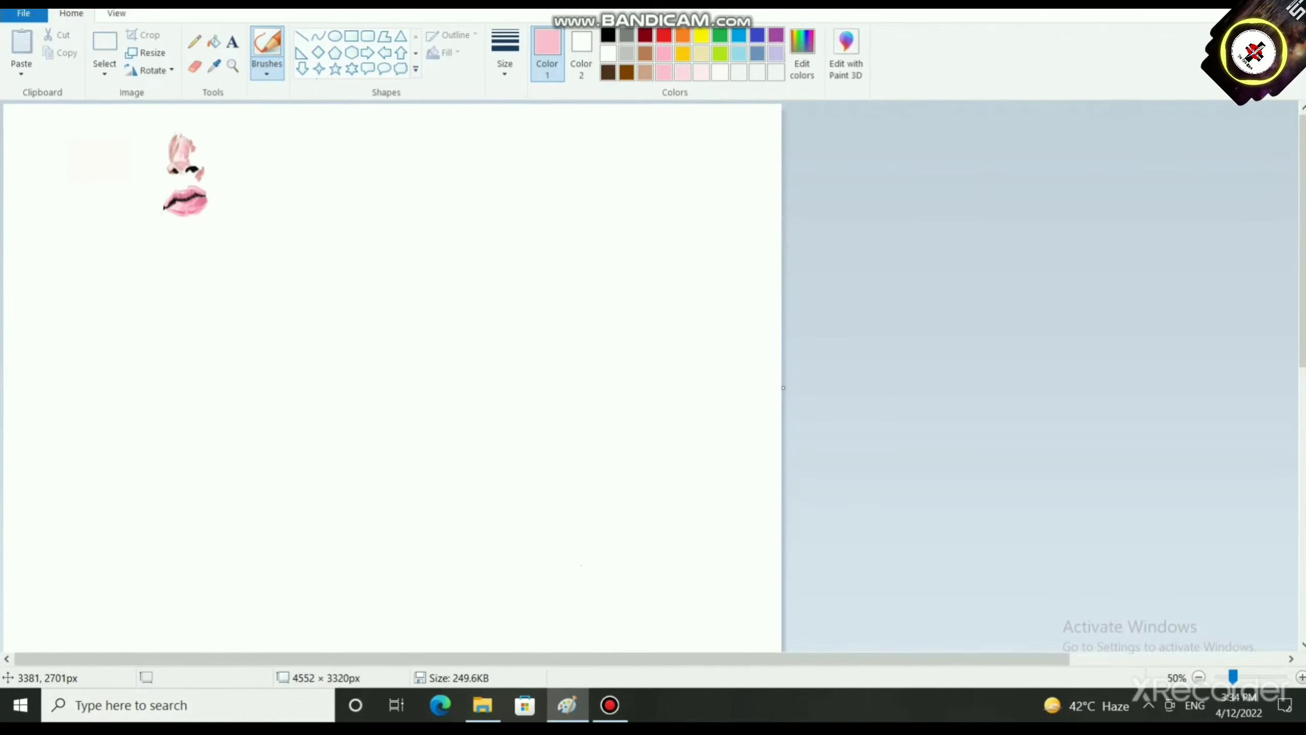
scroll(581, 565, "up", 1)
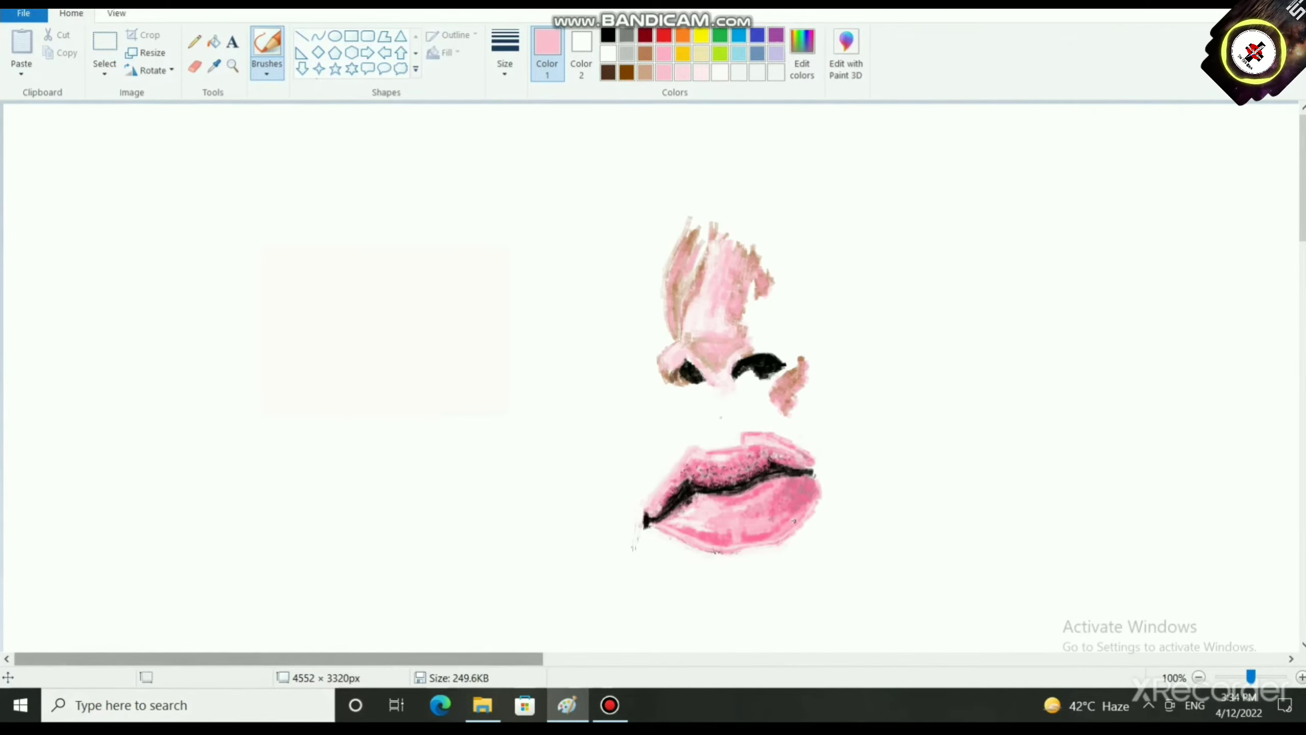
left_click_drag(412, 659, 586, 659)
left_click_drag(452, 658, 482, 658)
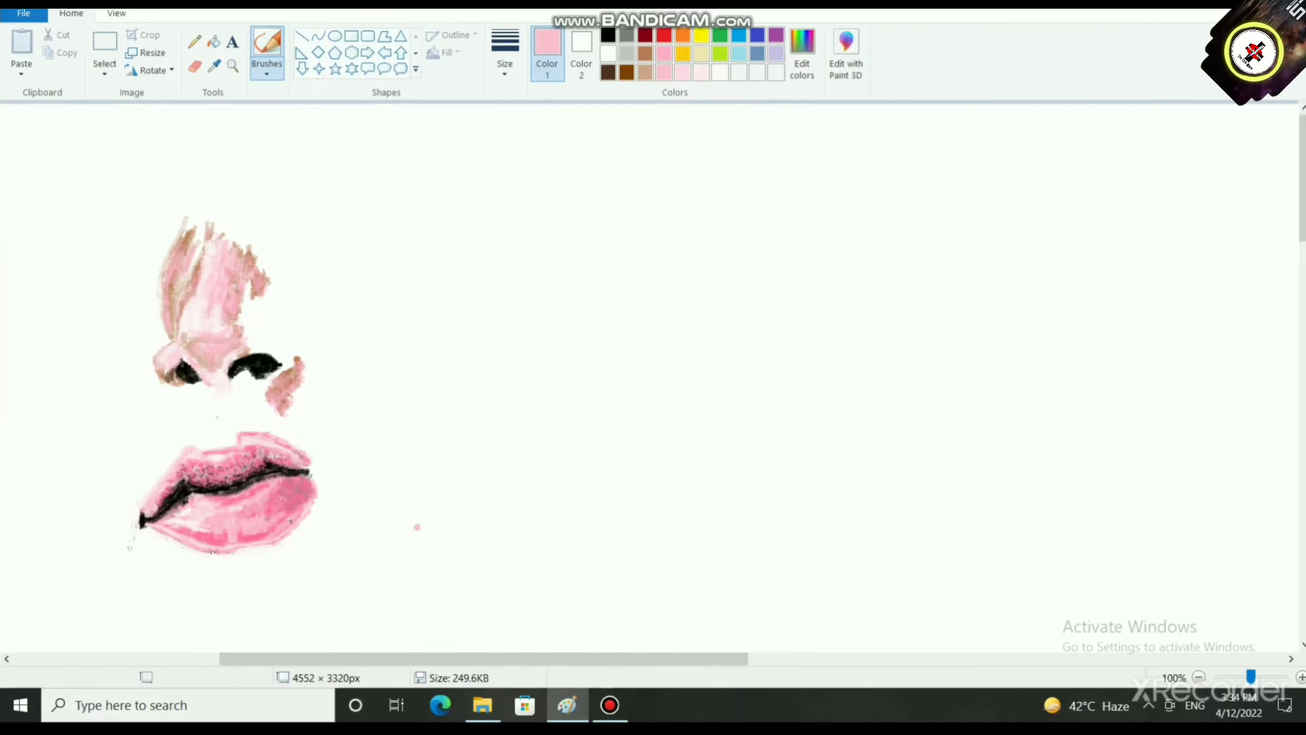
scroll(418, 521, "up", 2)
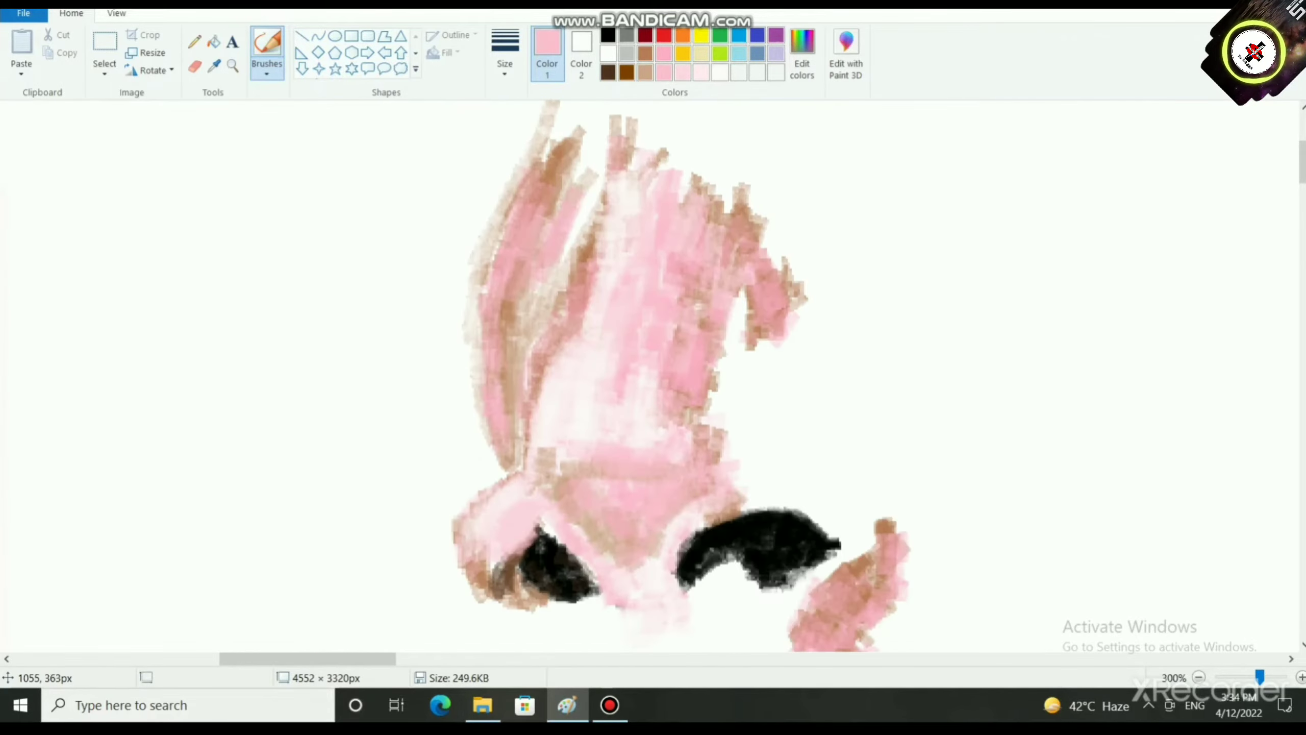
Step: Mix a light pink from red, RGB 252, 216, 218, and brush it over the upper nose bridge
left_click(663, 35)
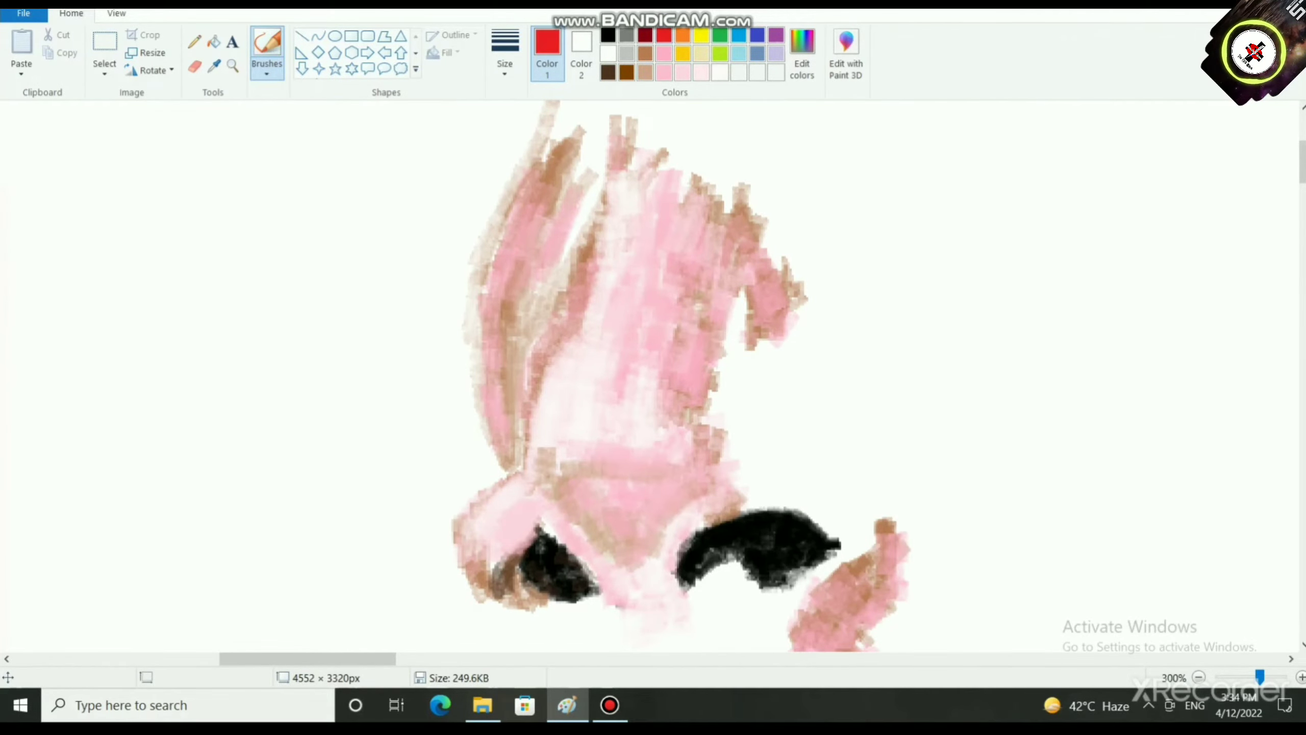
left_click(802, 52)
left_click_drag(851, 301, 851, 243)
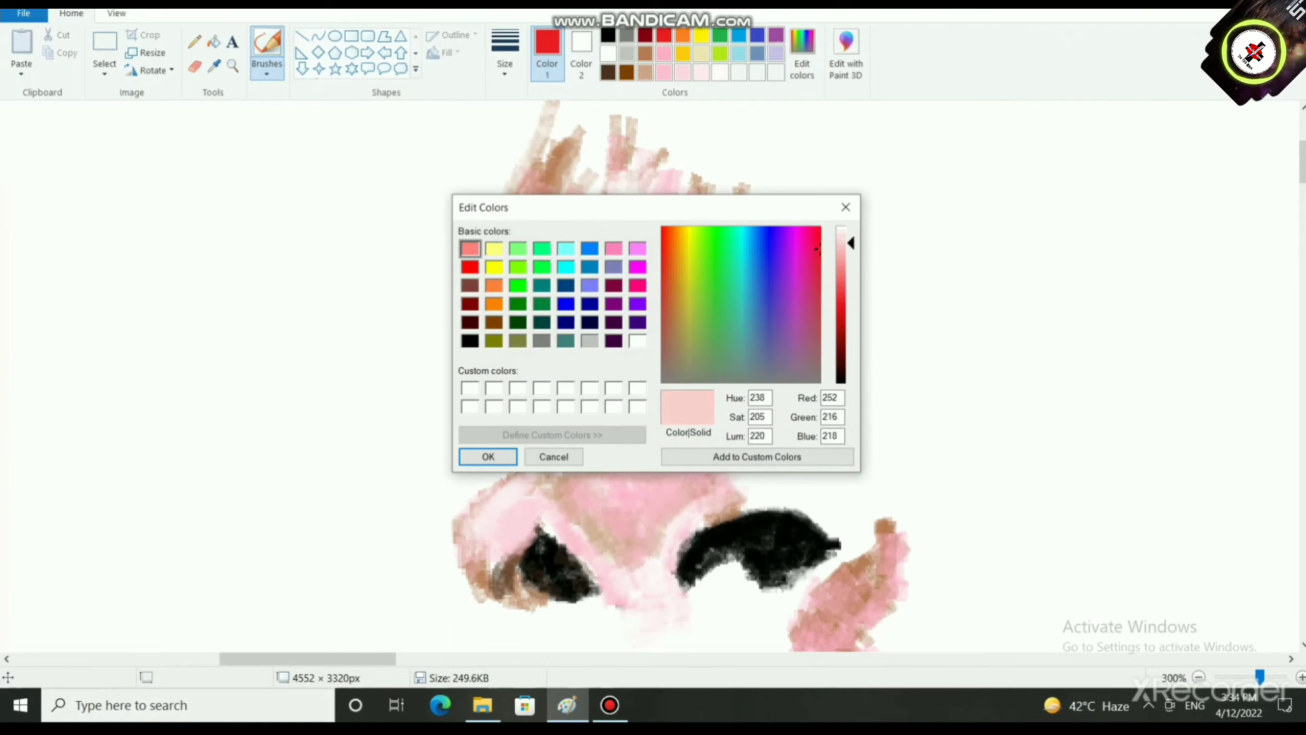
left_click(487, 456)
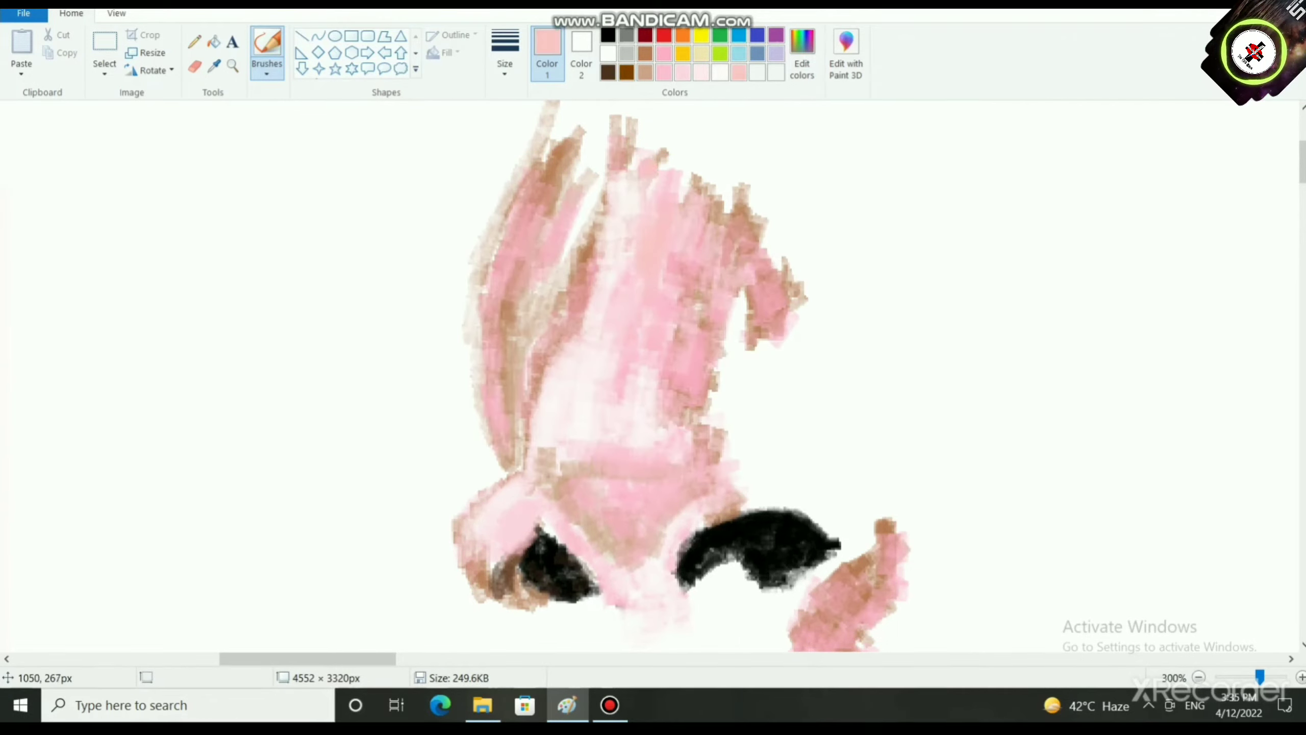
Step: Mix a darker salmon pink and shade the upper end of the nose bridge and its upper right side
left_click(801, 51)
left_click_drag(851, 242, 850, 263)
left_click(487, 456)
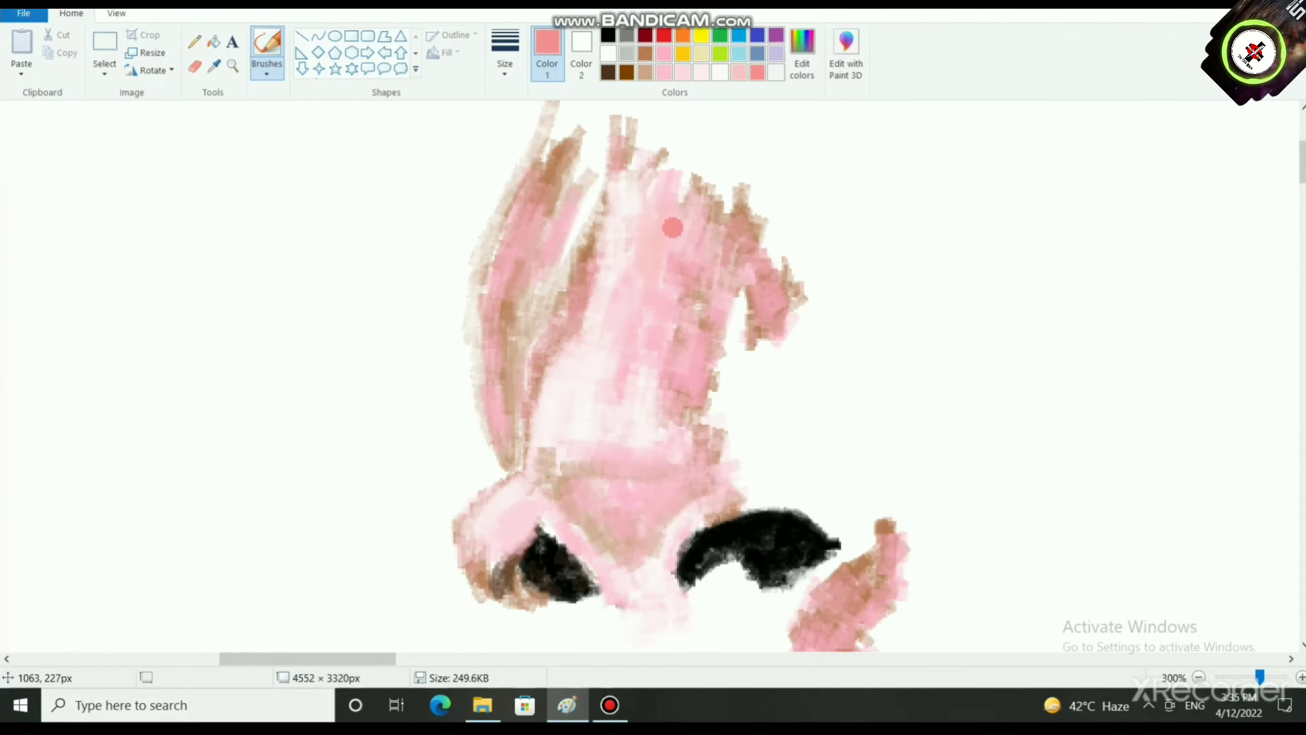
left_click_drag(675, 166, 650, 216)
mouse_move(654, 248)
left_mouse_down()
mouse_move(677, 179)
mouse_move(639, 264)
mouse_move(687, 178)
mouse_move(662, 270)
mouse_move(659, 230)
mouse_move(642, 248)
mouse_move(636, 317)
mouse_move(696, 207)
mouse_move(662, 175)
mouse_move(682, 177)
mouse_move(650, 173)
left_mouse_up()
scroll(652, 307, "down", 3)
scroll(648, 322, "down", 1, "ctrl")
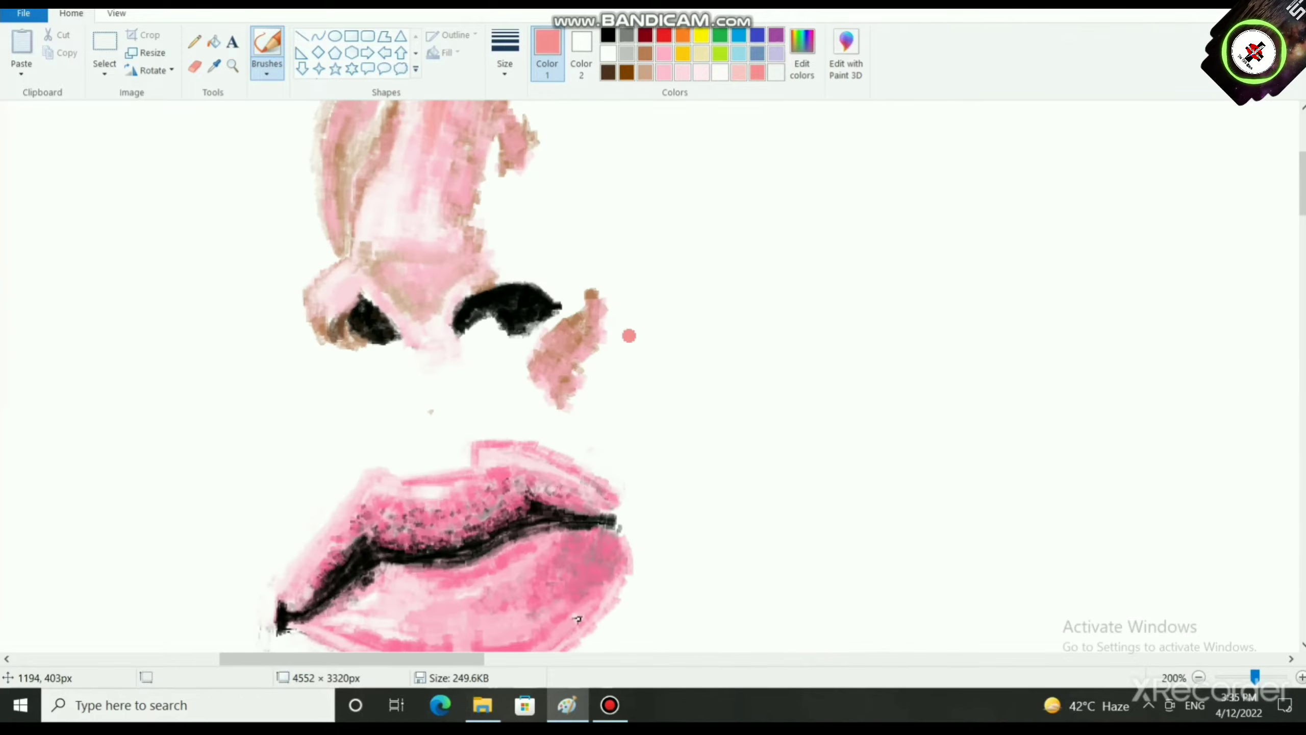
scroll(583, 330, "up", 3)
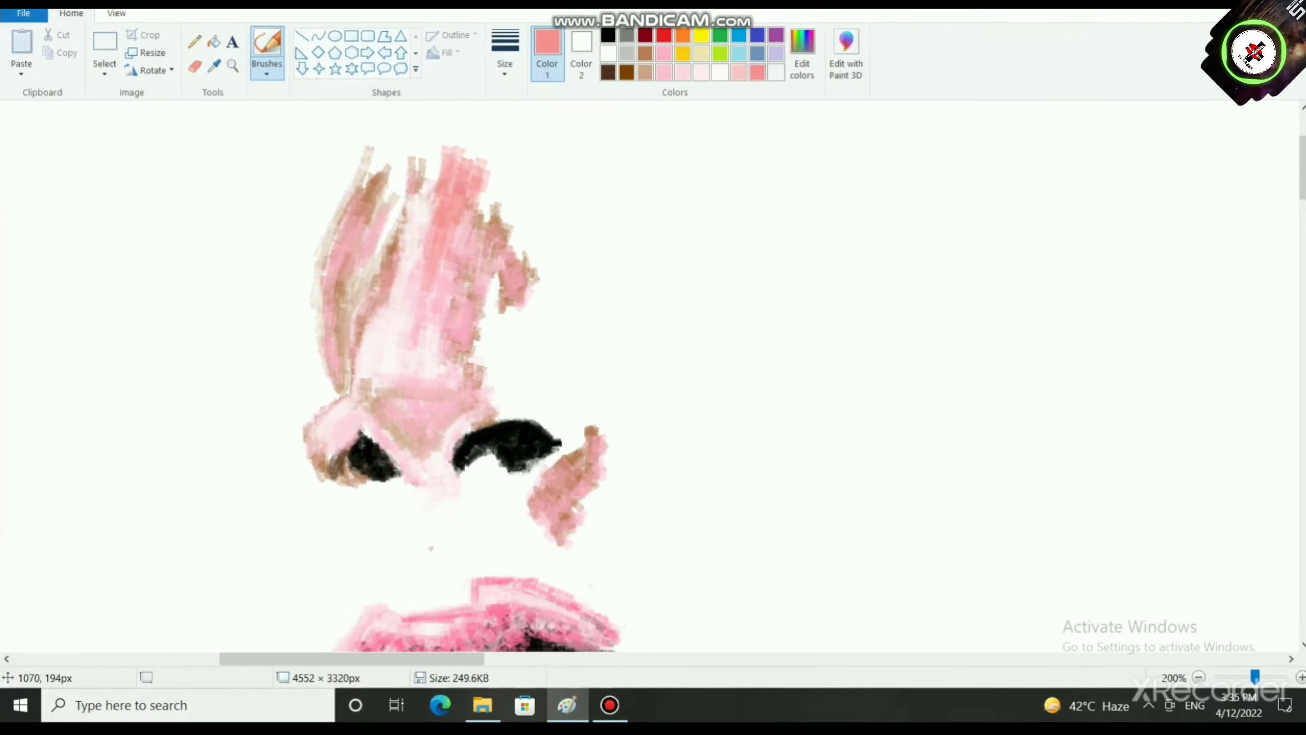
mouse_move(451, 187)
left_mouse_down()
mouse_move(489, 192)
mouse_move(494, 206)
left_mouse_up()
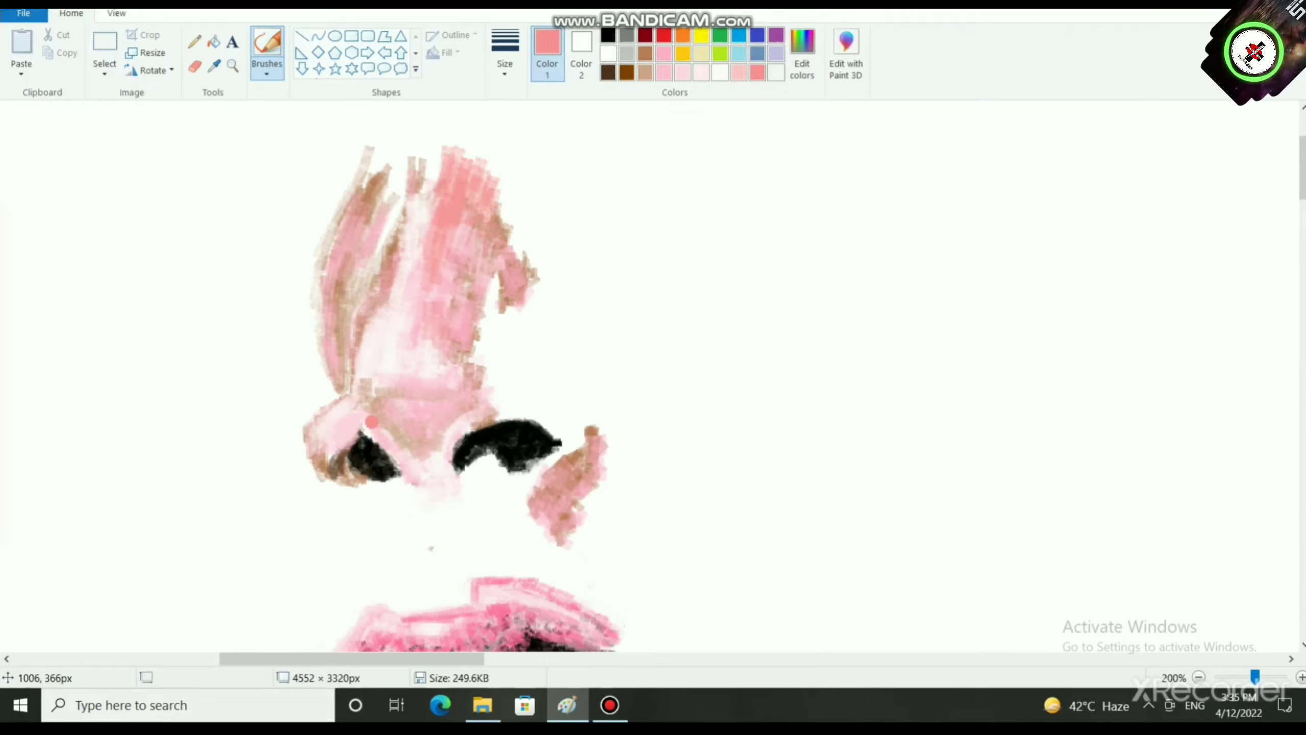
Step: Shade the edges of the nose tip beside both nostrils and the outer left wing with salmon and coral, RGB 245, 103, 111
mouse_move(371, 422)
left_mouse_down()
mouse_move(409, 467)
mouse_move(358, 411)
mouse_move(414, 457)
left_mouse_up()
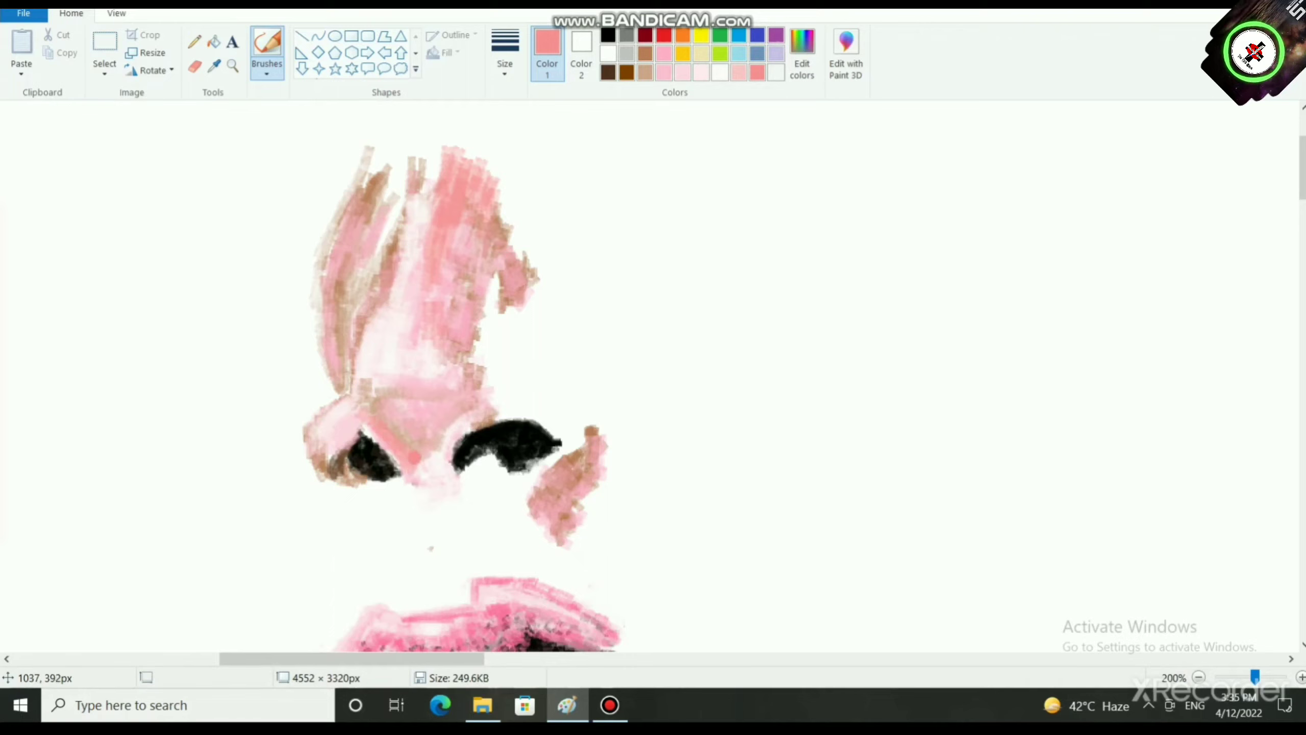
left_click(801, 51)
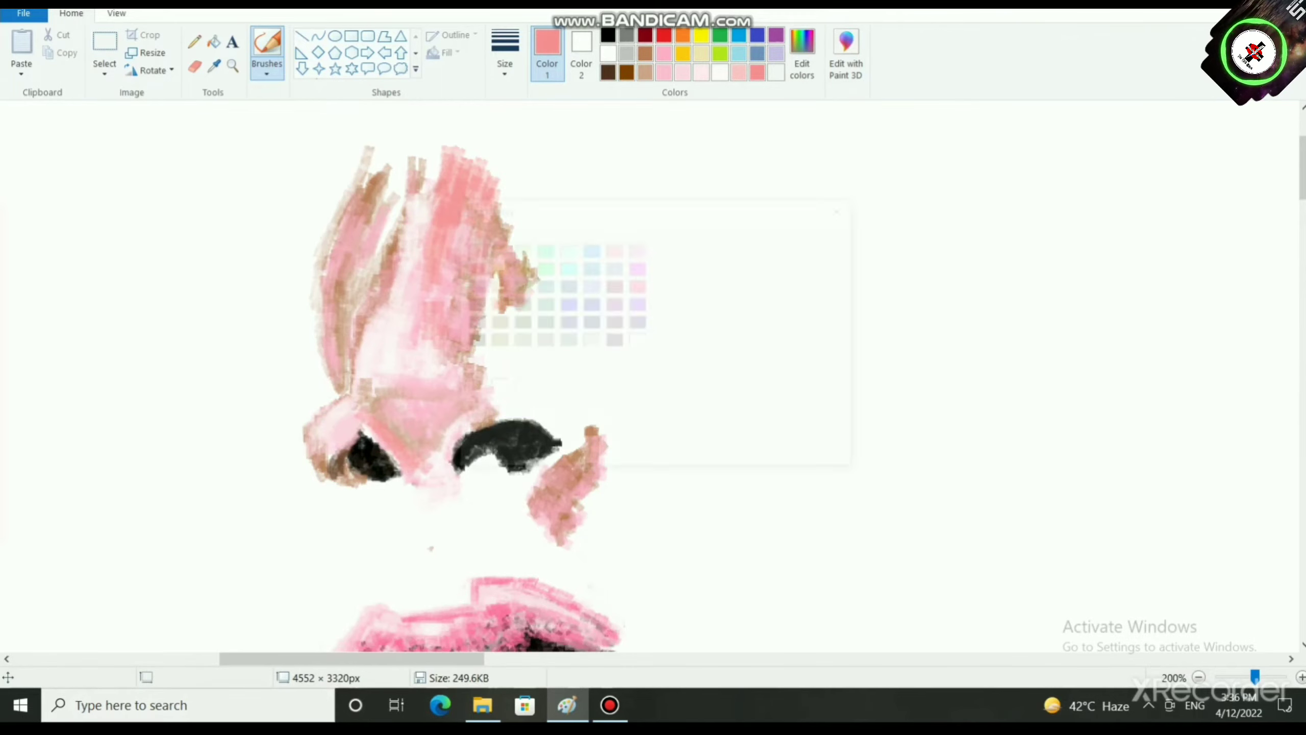
left_click_drag(851, 263, 851, 286)
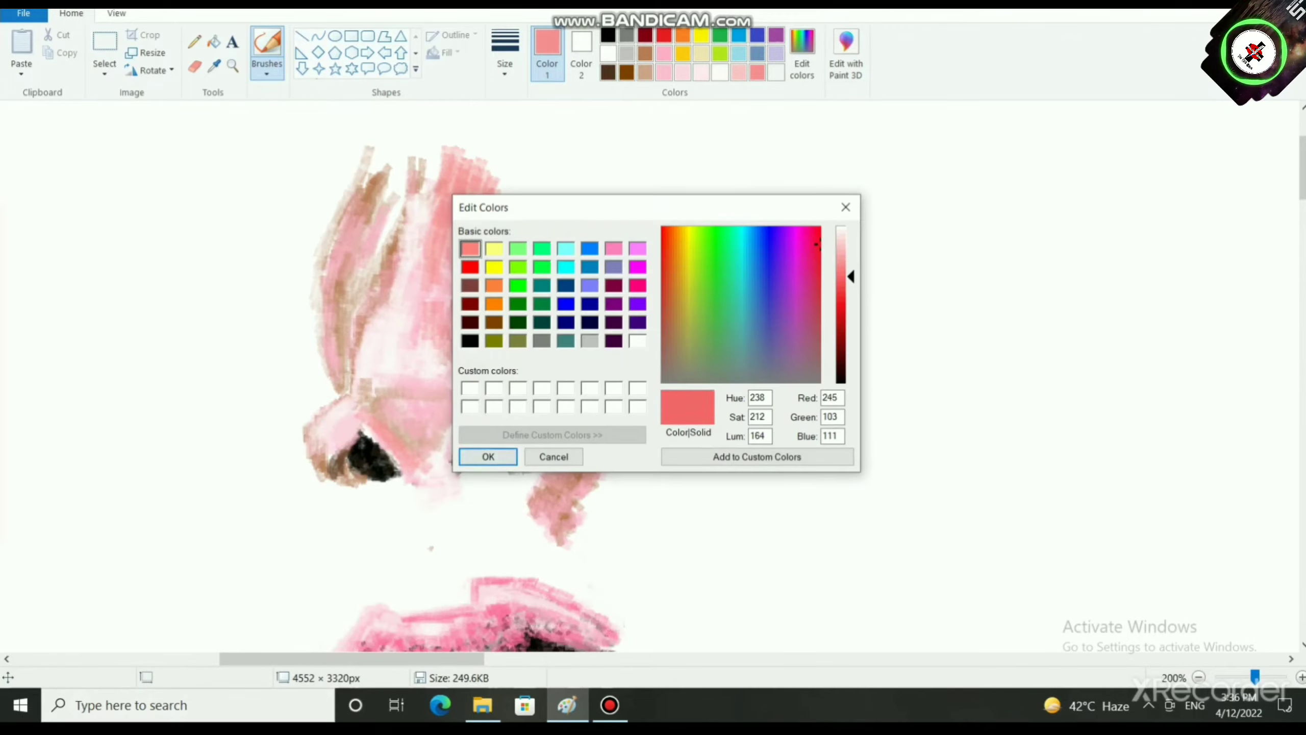
left_click(487, 456)
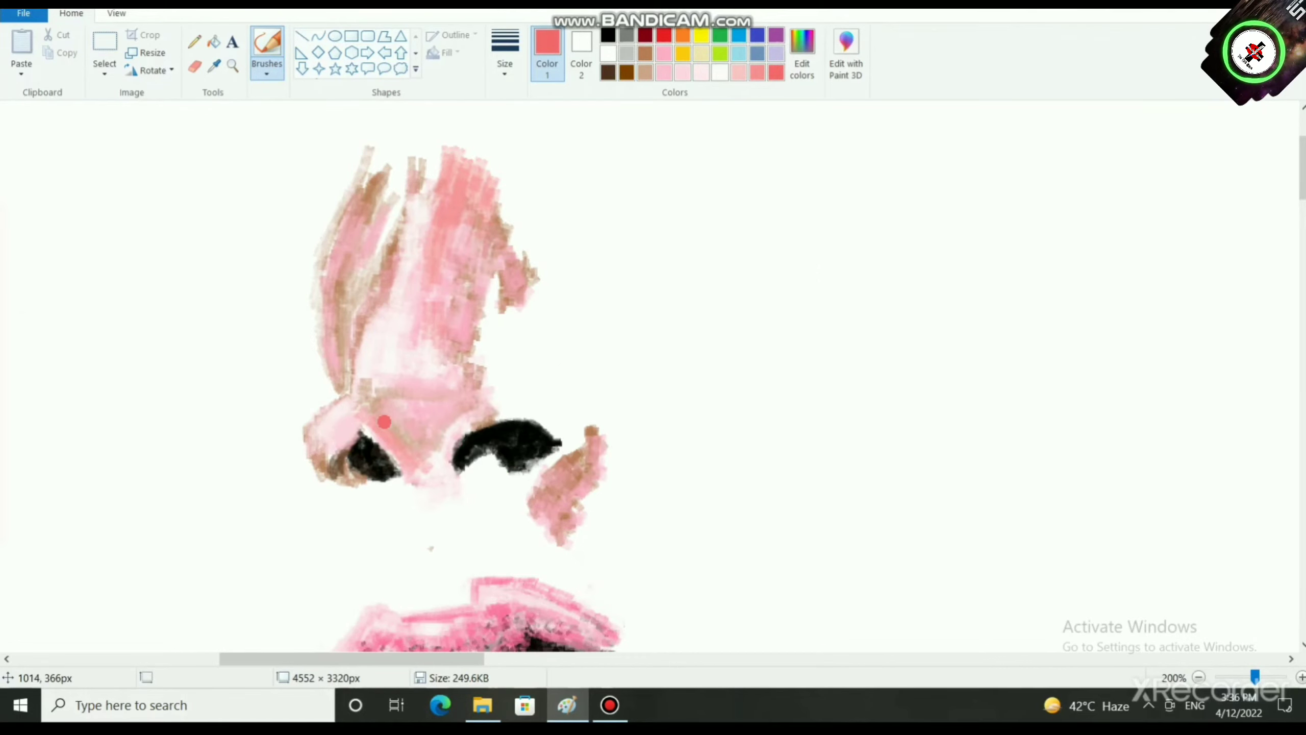
left_click_drag(384, 422, 406, 466)
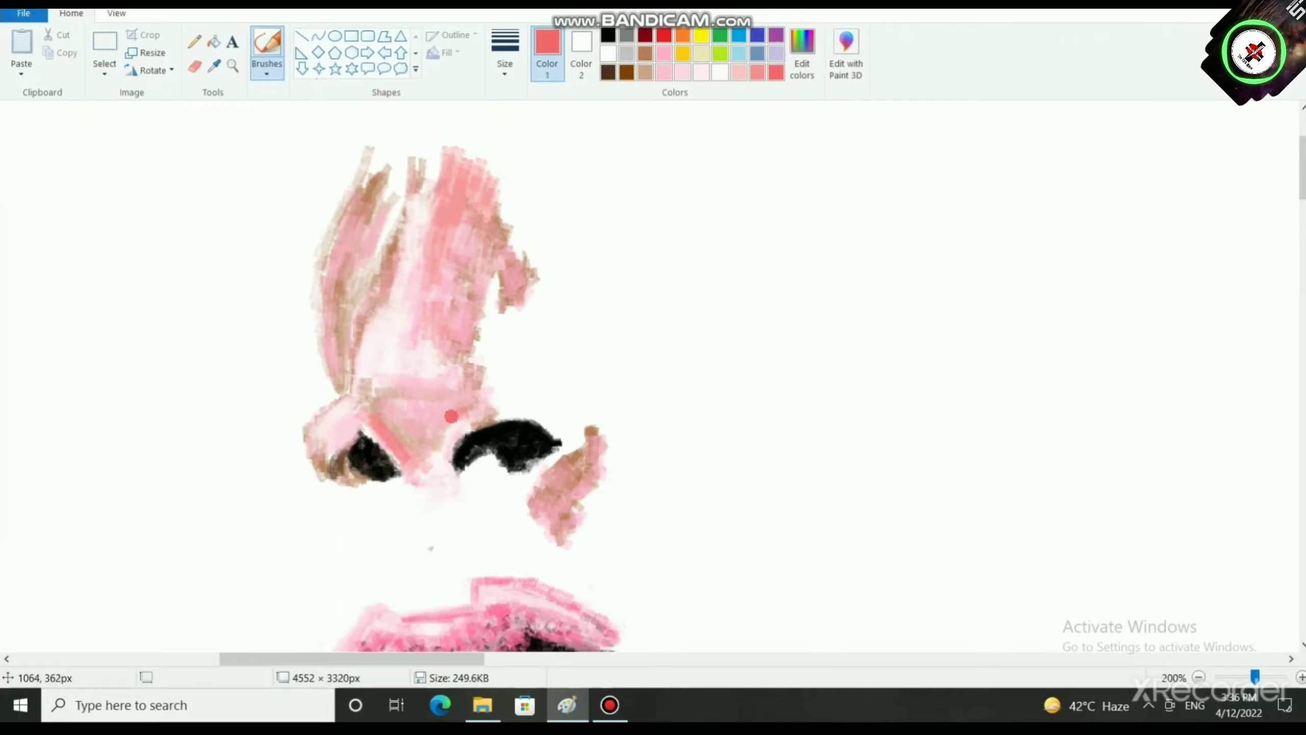
left_click_drag(454, 412, 437, 446)
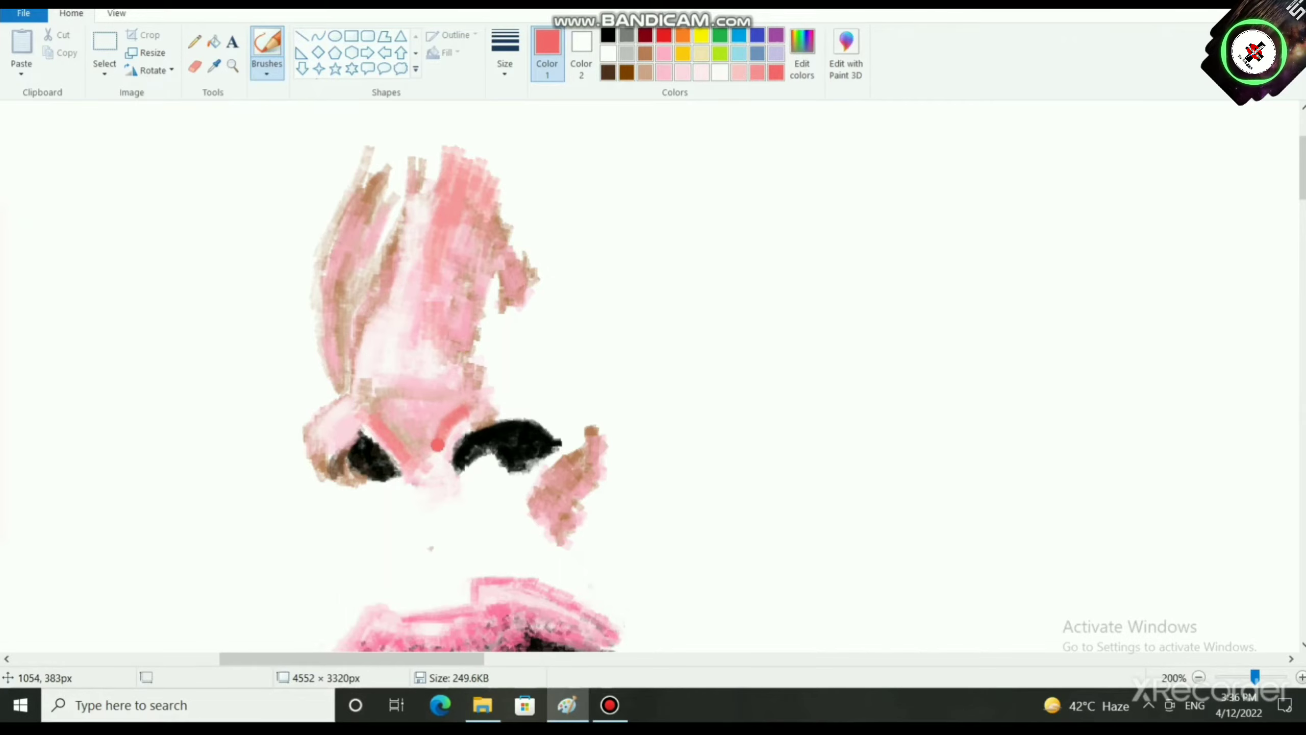
left_click_drag(327, 438, 317, 465)
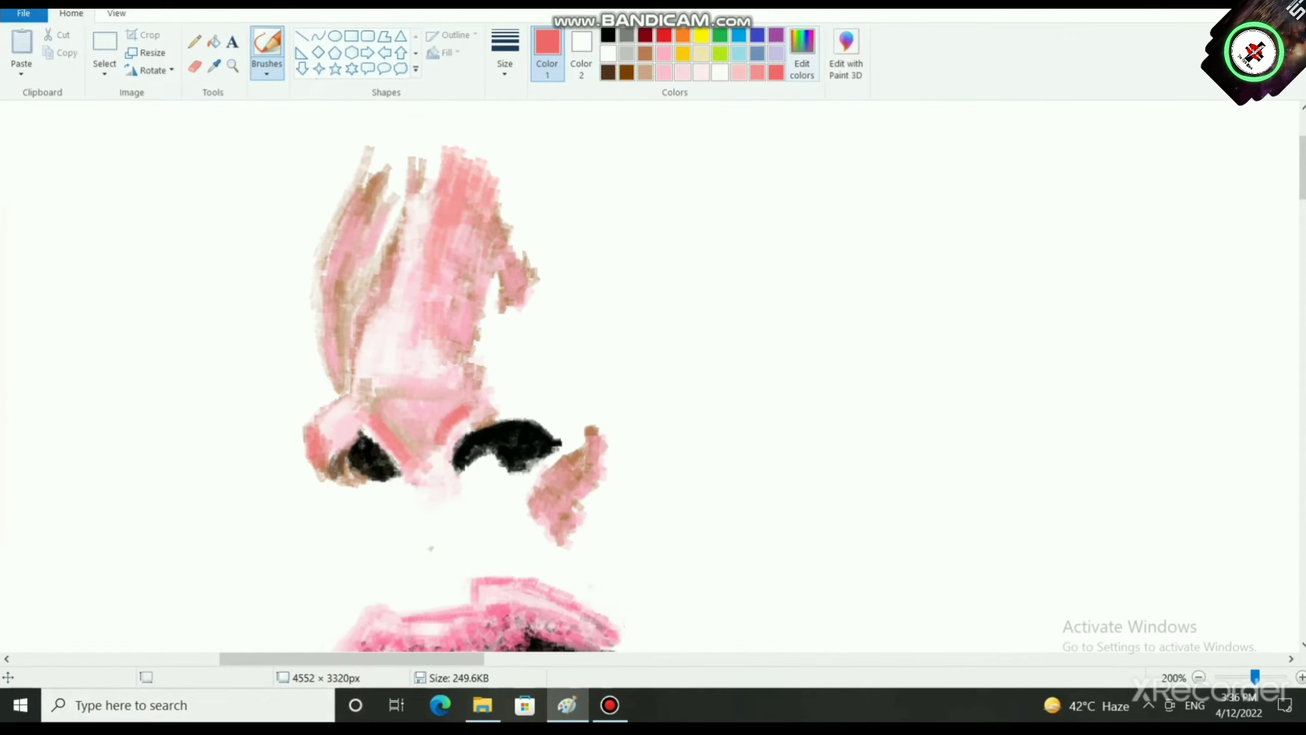
Step: Mix a pale pink, RGB 253, 217, 219, and lighten the middle of the nose bridge from its upper end downward
left_click(802, 53)
left_click_drag(851, 277, 851, 240)
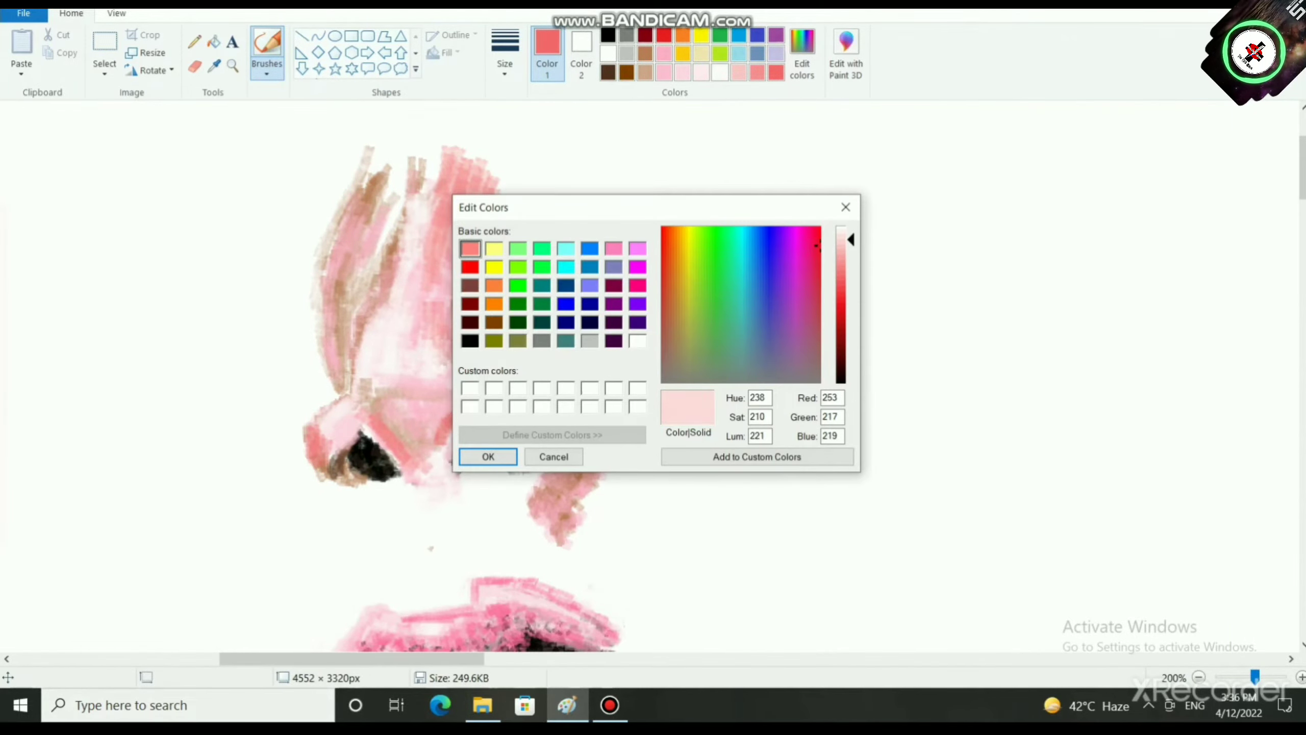
left_click(488, 456)
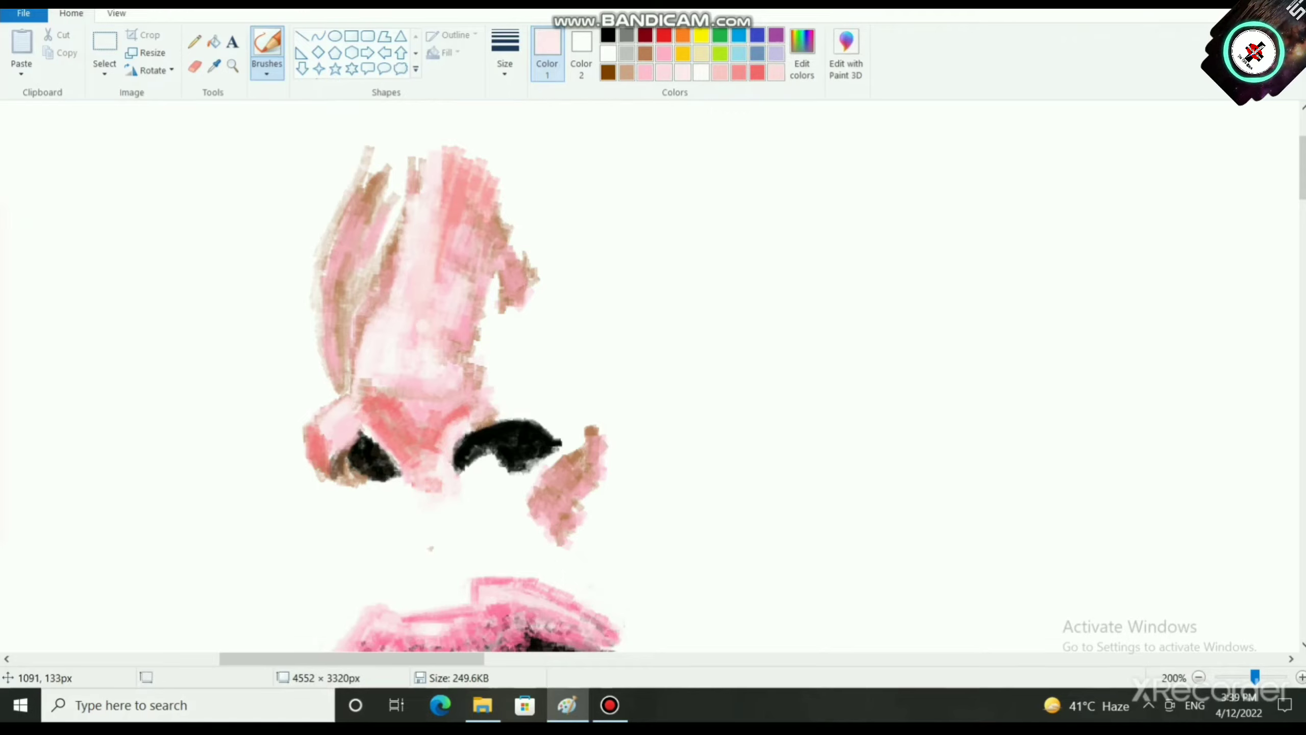
Step: Shade the left side of the nose with tan, and deepen it with darker brown strokes up to its upper end
left_click(626, 73)
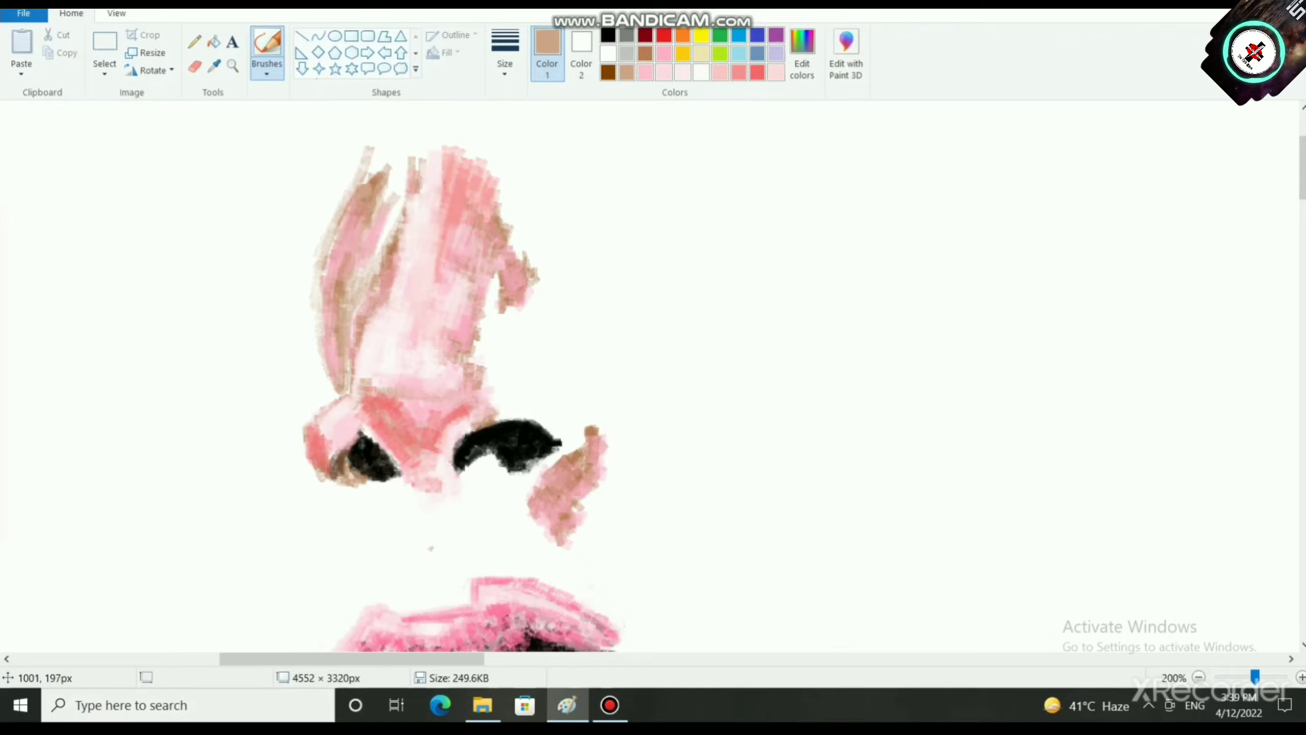
mouse_move(355, 189)
left_mouse_down()
mouse_move(327, 242)
mouse_move(328, 315)
left_mouse_up()
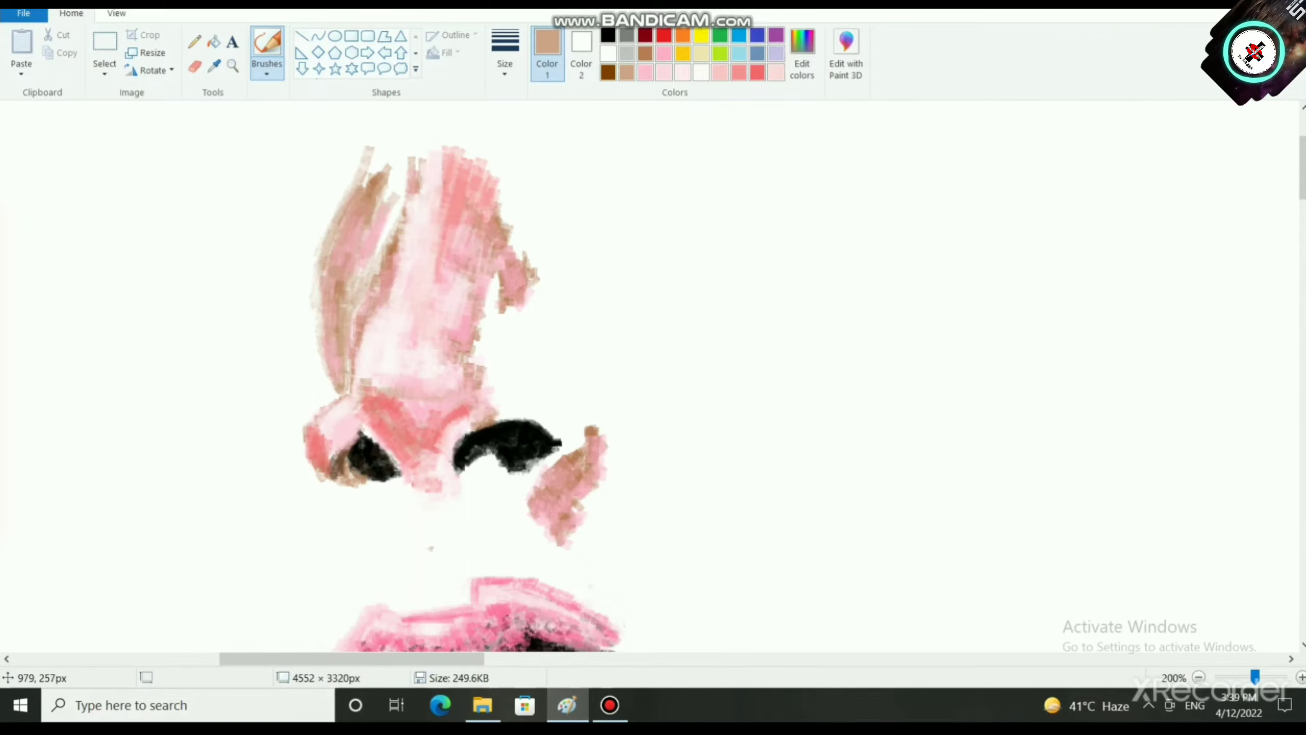
mouse_move(330, 251)
left_mouse_down()
mouse_move(319, 304)
mouse_move(334, 374)
left_mouse_up()
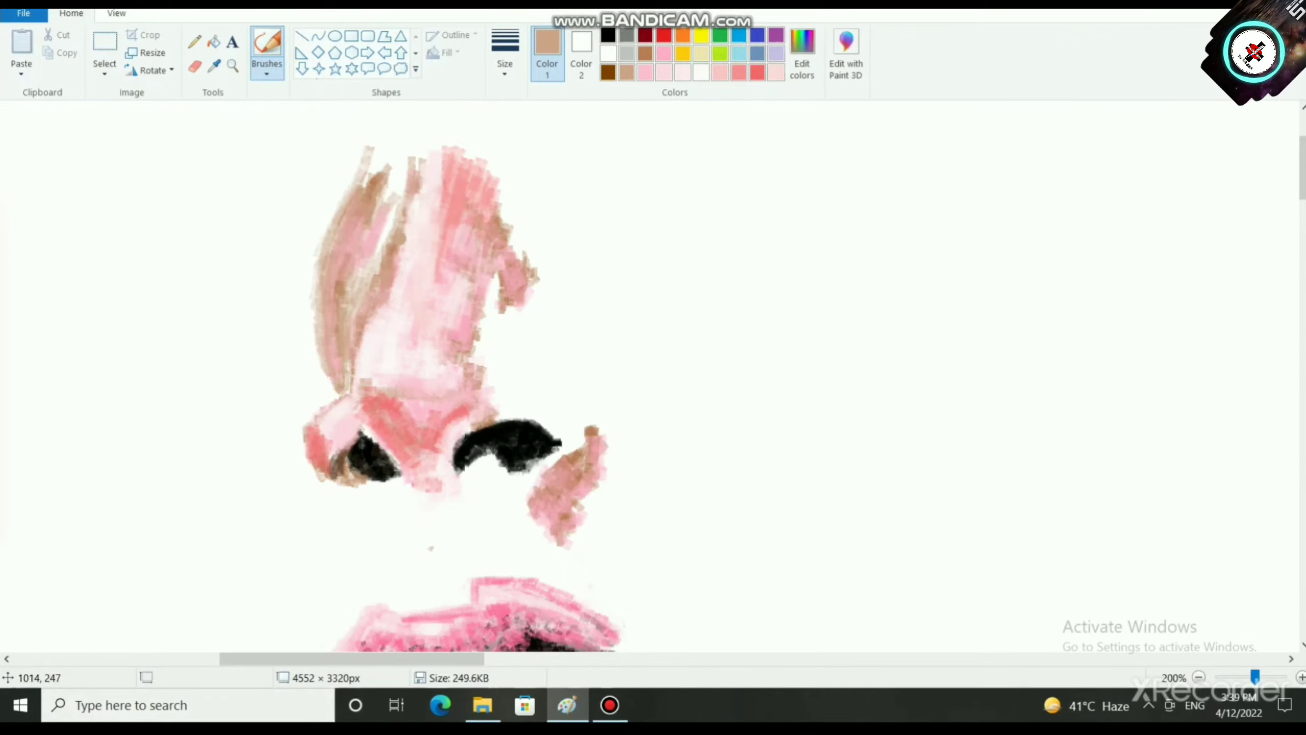
scroll(457, 420, "up", 2)
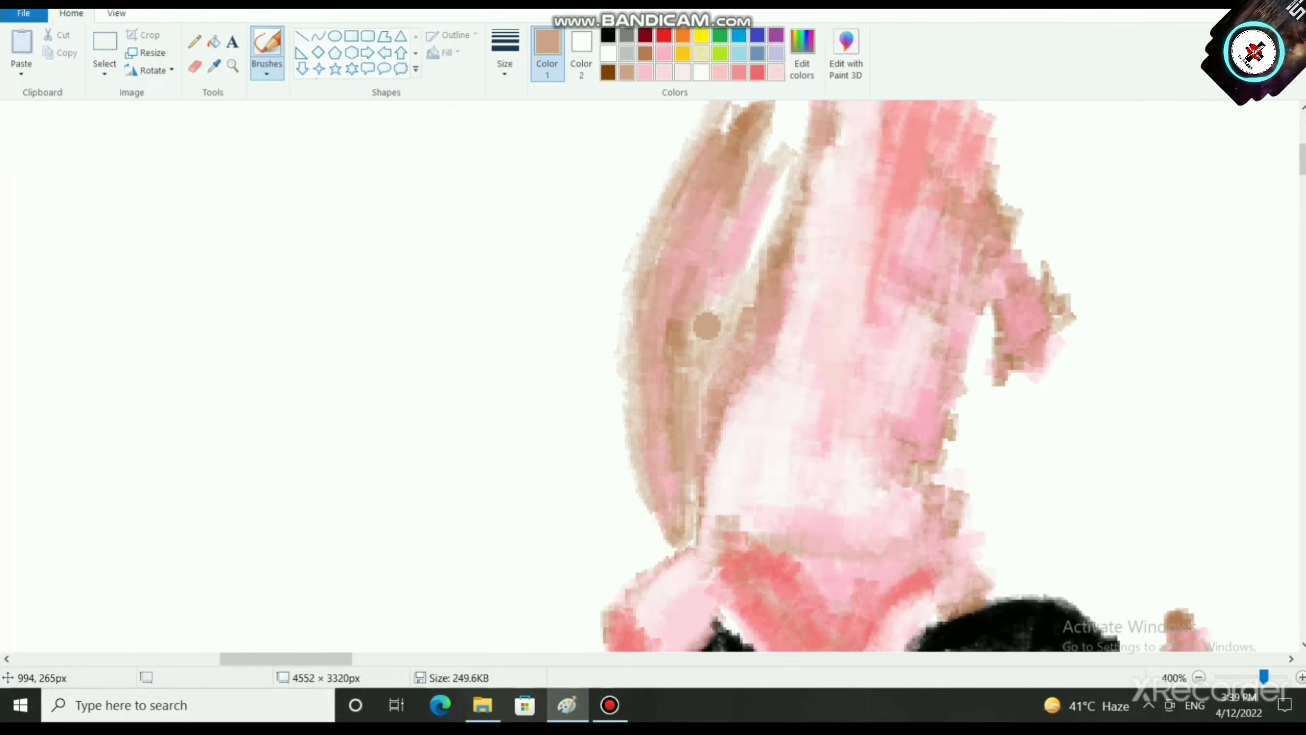
mouse_move(687, 370)
left_mouse_down()
mouse_move(681, 520)
mouse_move(678, 340)
left_mouse_up()
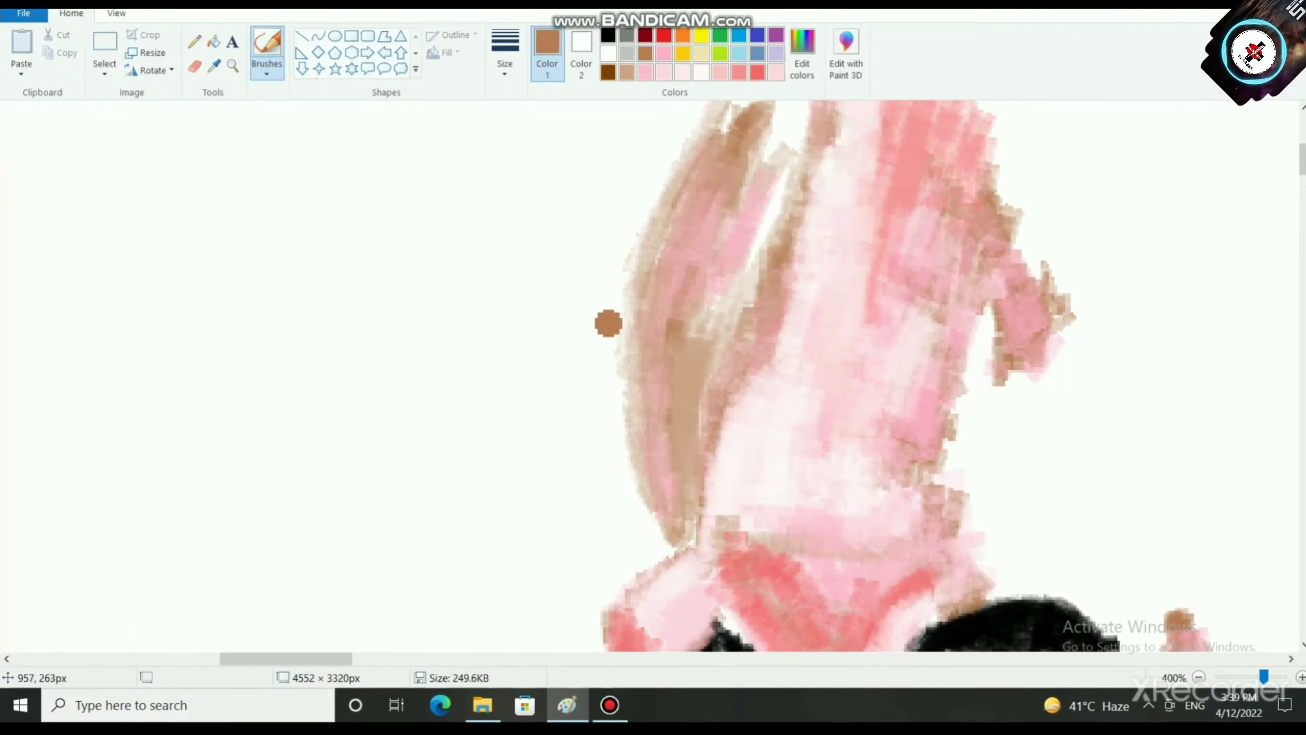
mouse_move(682, 395)
left_mouse_down()
mouse_move(680, 529)
mouse_move(643, 378)
mouse_move(663, 506)
mouse_move(647, 342)
mouse_move(657, 385)
mouse_move(641, 402)
mouse_move(630, 312)
mouse_move(666, 219)
mouse_move(663, 443)
mouse_move(676, 341)
mouse_move(701, 296)
mouse_move(685, 339)
mouse_move(687, 427)
mouse_move(699, 388)
mouse_move(687, 446)
mouse_move(748, 295)
mouse_move(706, 413)
mouse_move(751, 328)
mouse_move(789, 175)
mouse_move(774, 254)
mouse_move(704, 346)
mouse_move(800, 164)
mouse_move(712, 330)
mouse_move(684, 344)
mouse_move(685, 257)
mouse_move(721, 155)
mouse_move(668, 341)
mouse_move(682, 211)
mouse_move(715, 140)
mouse_move(662, 268)
mouse_move(663, 230)
mouse_move(730, 103)
mouse_move(679, 318)
left_mouse_up()
scroll(679, 319, "up", 3)
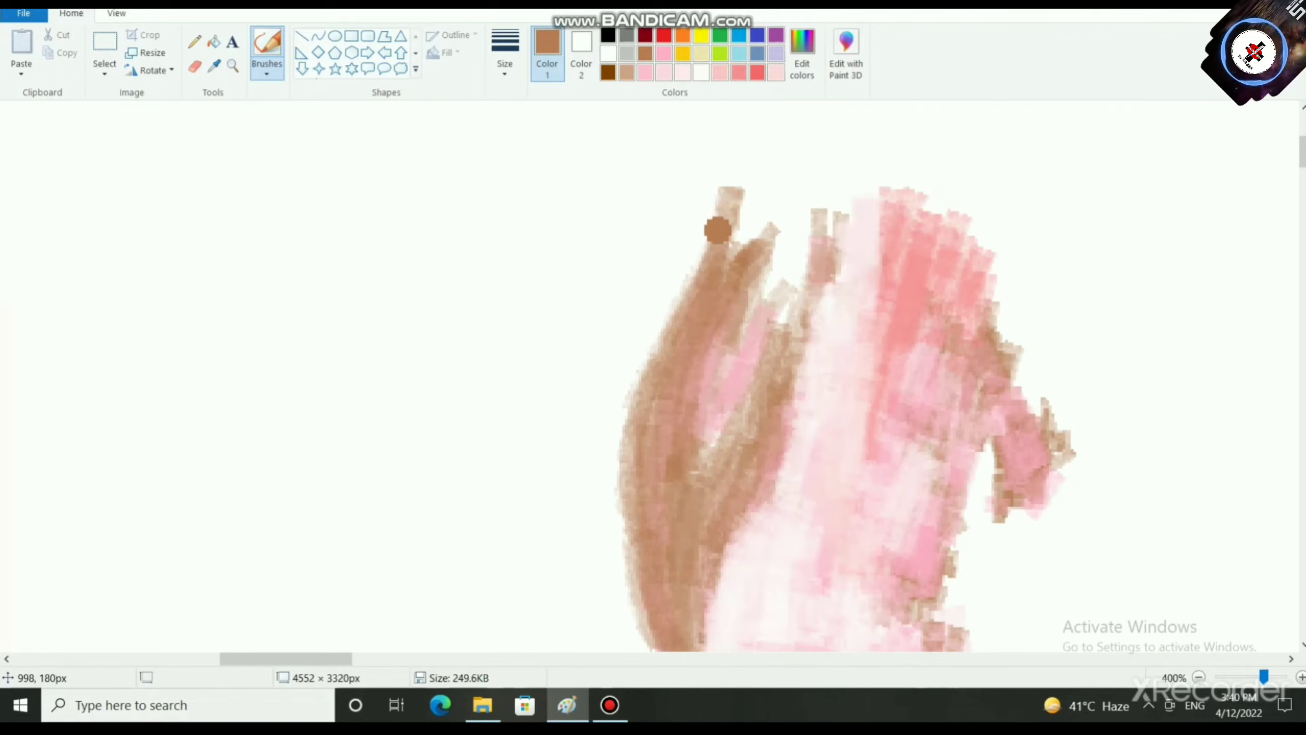
Step: Paint brown strokes sweeping outward and down from the upper left end of the nose, and thicken both branches
mouse_move(717, 198)
left_mouse_down()
mouse_move(685, 238)
mouse_move(693, 183)
mouse_move(675, 223)
mouse_move(577, 320)
mouse_move(602, 290)
mouse_move(515, 350)
mouse_move(570, 310)
mouse_move(504, 350)
mouse_move(354, 371)
mouse_move(433, 370)
mouse_move(690, 241)
mouse_move(490, 466)
left_mouse_up()
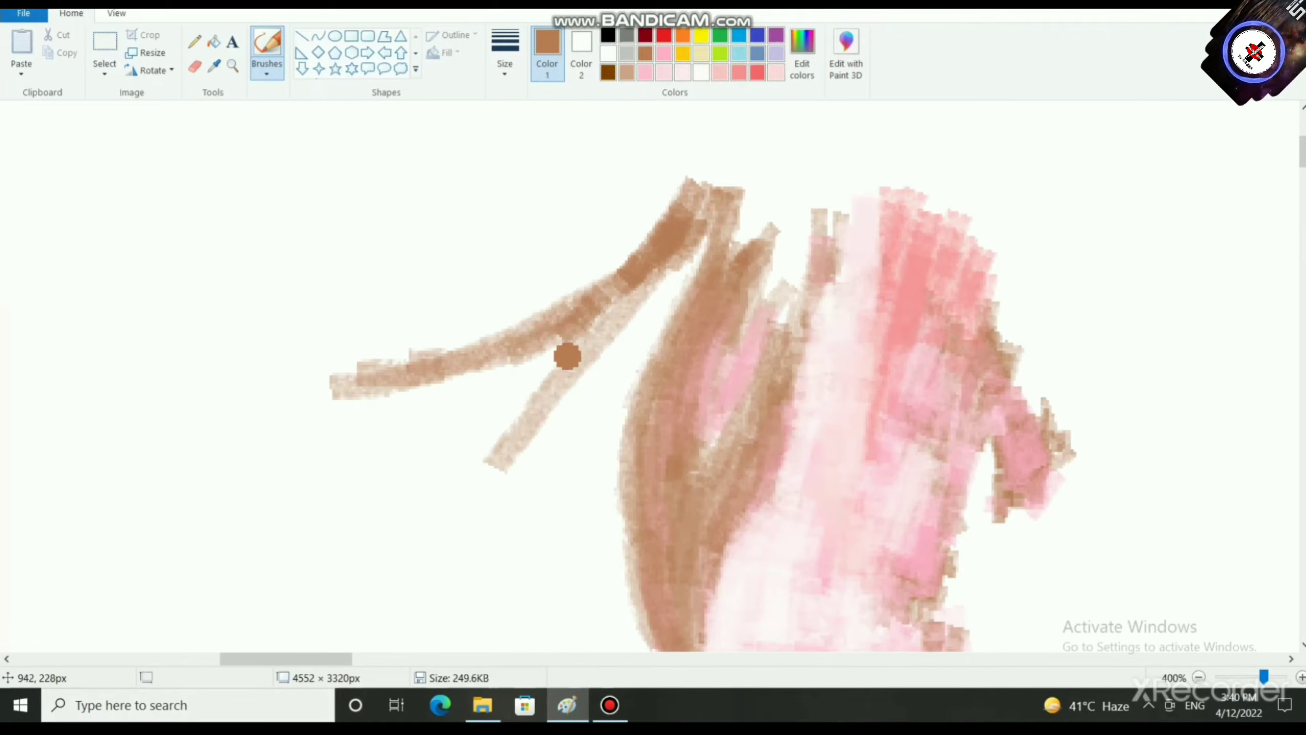
left_click_drag(630, 290, 493, 481)
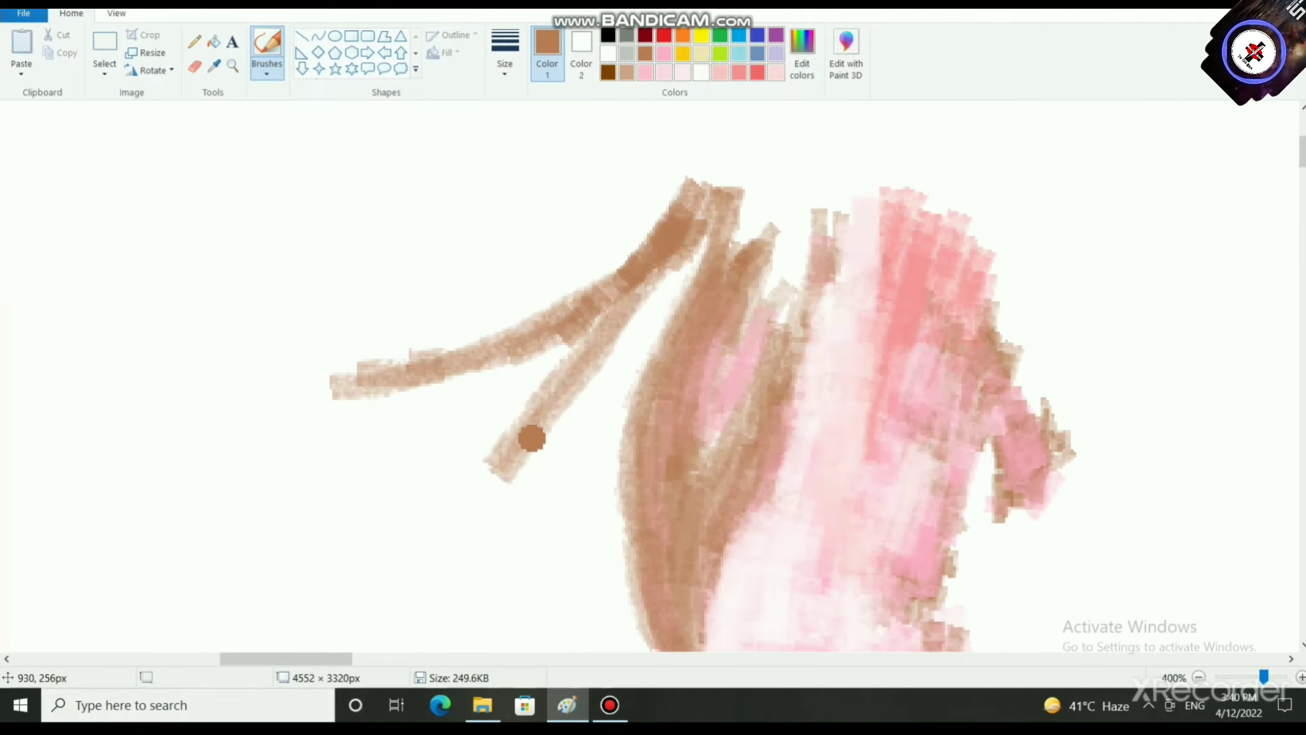
mouse_move(533, 406)
left_mouse_down()
mouse_move(512, 473)
mouse_move(515, 427)
mouse_move(504, 429)
mouse_move(543, 406)
left_mouse_up()
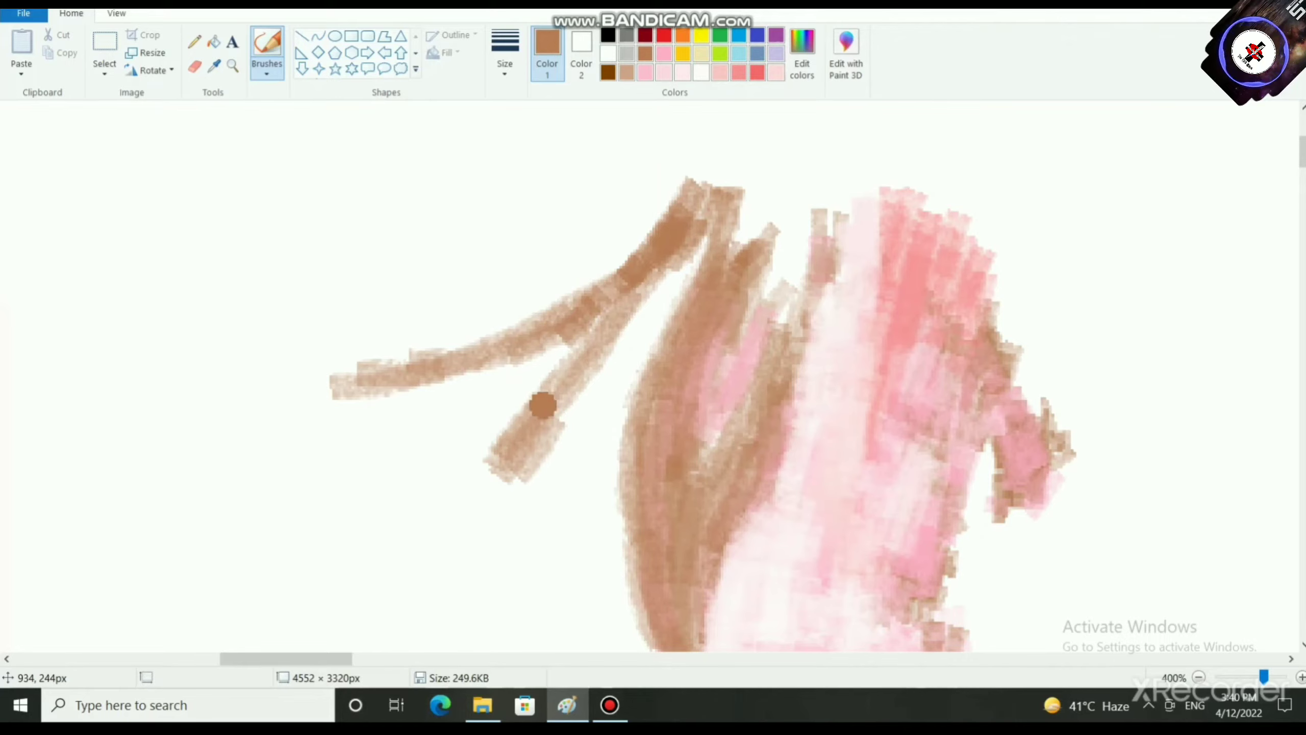
left_click_drag(604, 339, 533, 434)
scroll(533, 435, "up", 3)
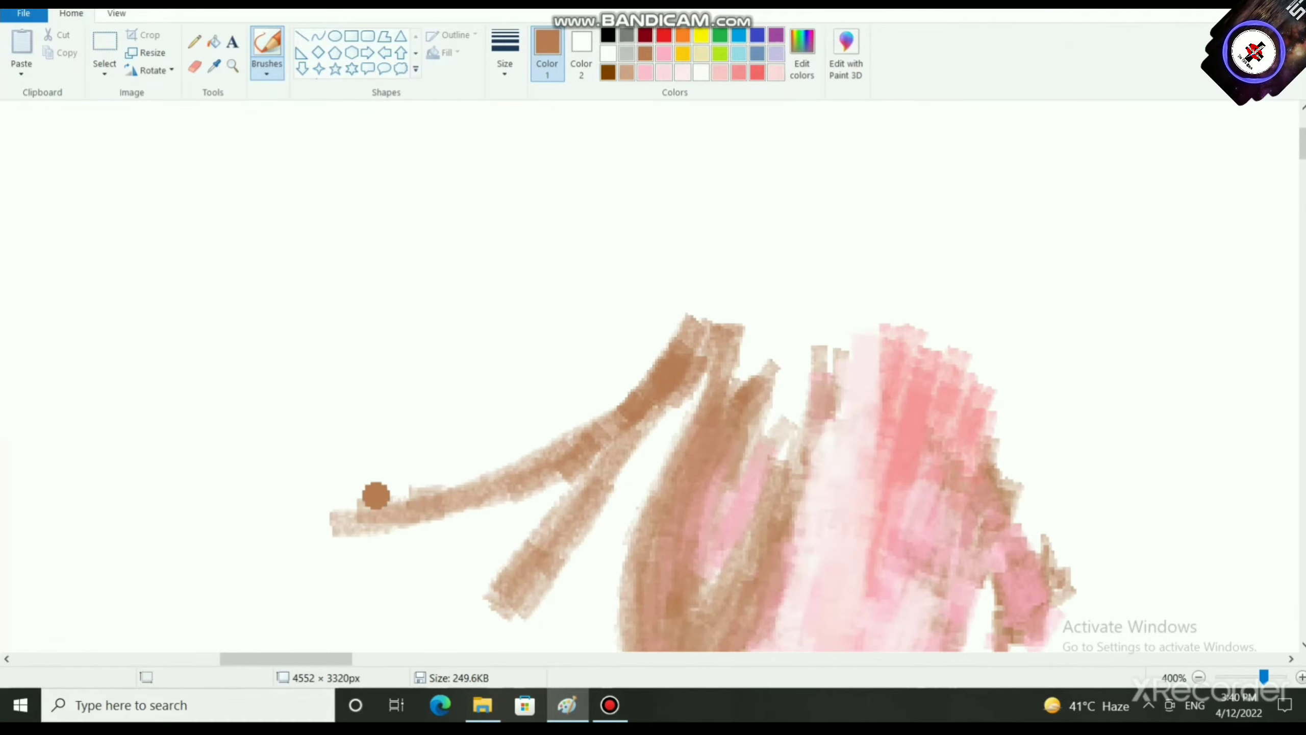
mouse_move(376, 495)
left_mouse_down()
mouse_move(562, 430)
mouse_move(649, 358)
mouse_move(608, 399)
mouse_move(370, 548)
mouse_move(354, 536)
mouse_move(689, 342)
mouse_move(637, 417)
left_mouse_up()
scroll(637, 417, "down", 3)
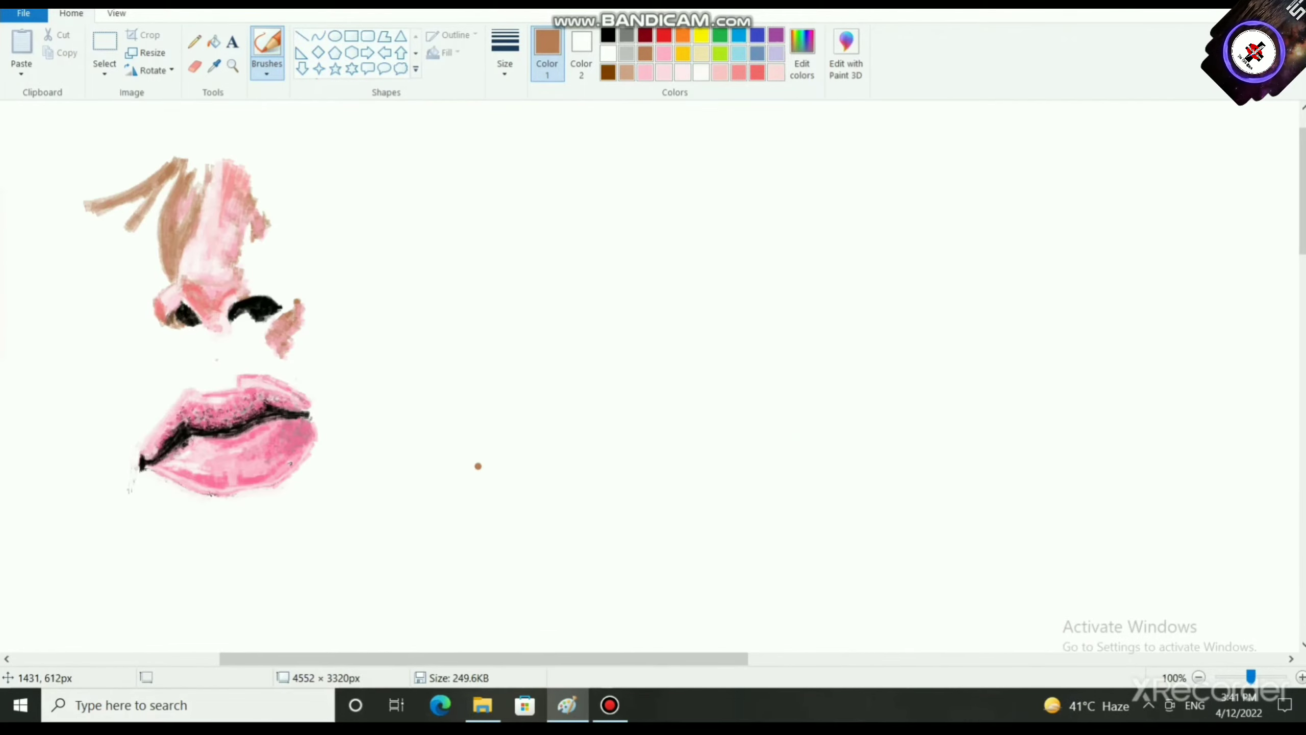
Step: Shade the middle and right side of the nose bridge with long salmon strokes and carry the salmon onto the nose tip
scroll(477, 466, "up", 1)
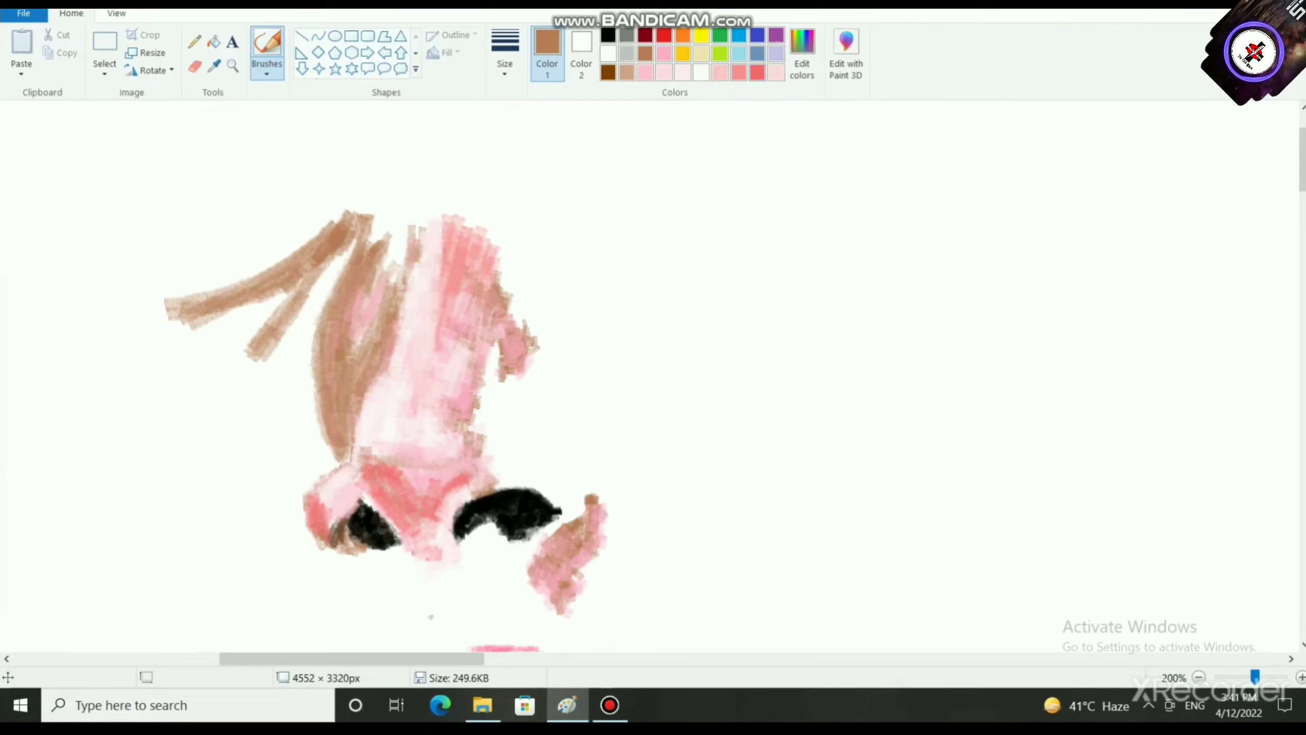
left_click(738, 73)
left_click_drag(441, 329, 422, 389)
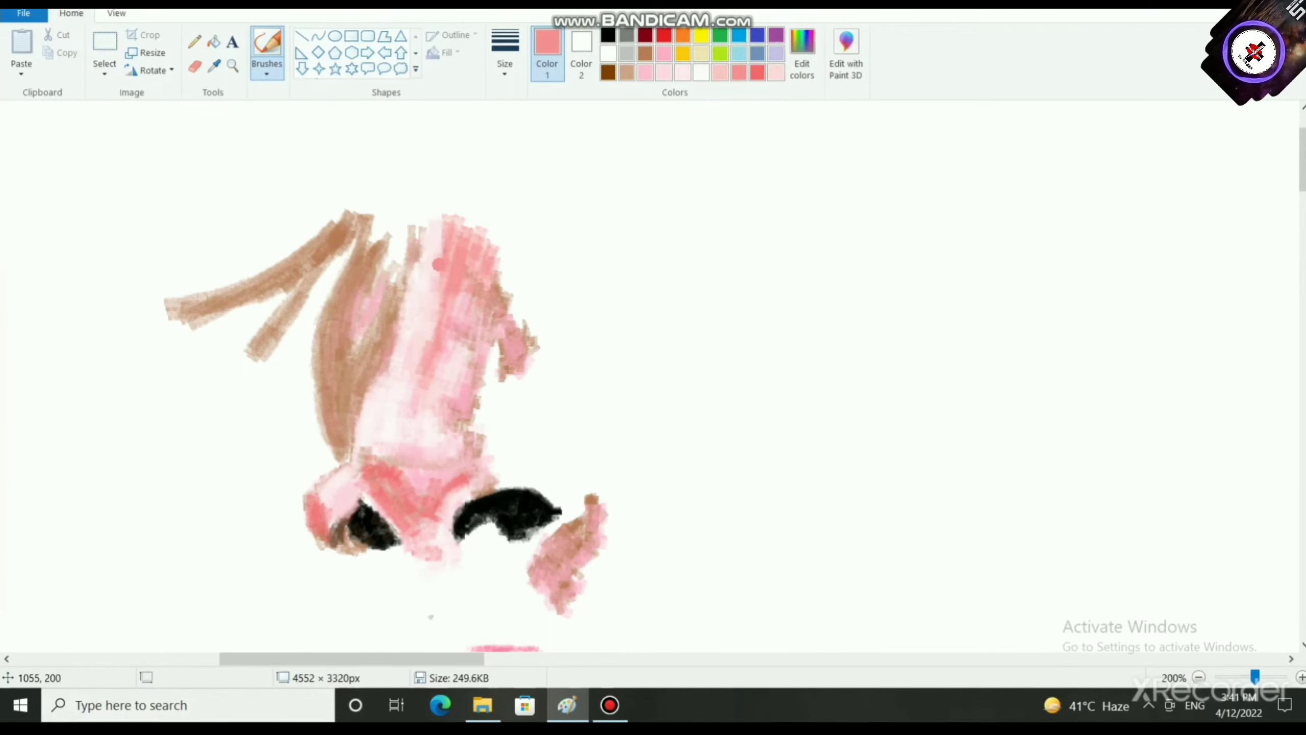
mouse_move(438, 265)
left_mouse_down()
mouse_move(429, 387)
mouse_move(424, 401)
mouse_move(423, 373)
mouse_move(404, 418)
mouse_move(423, 401)
mouse_move(414, 430)
left_mouse_up()
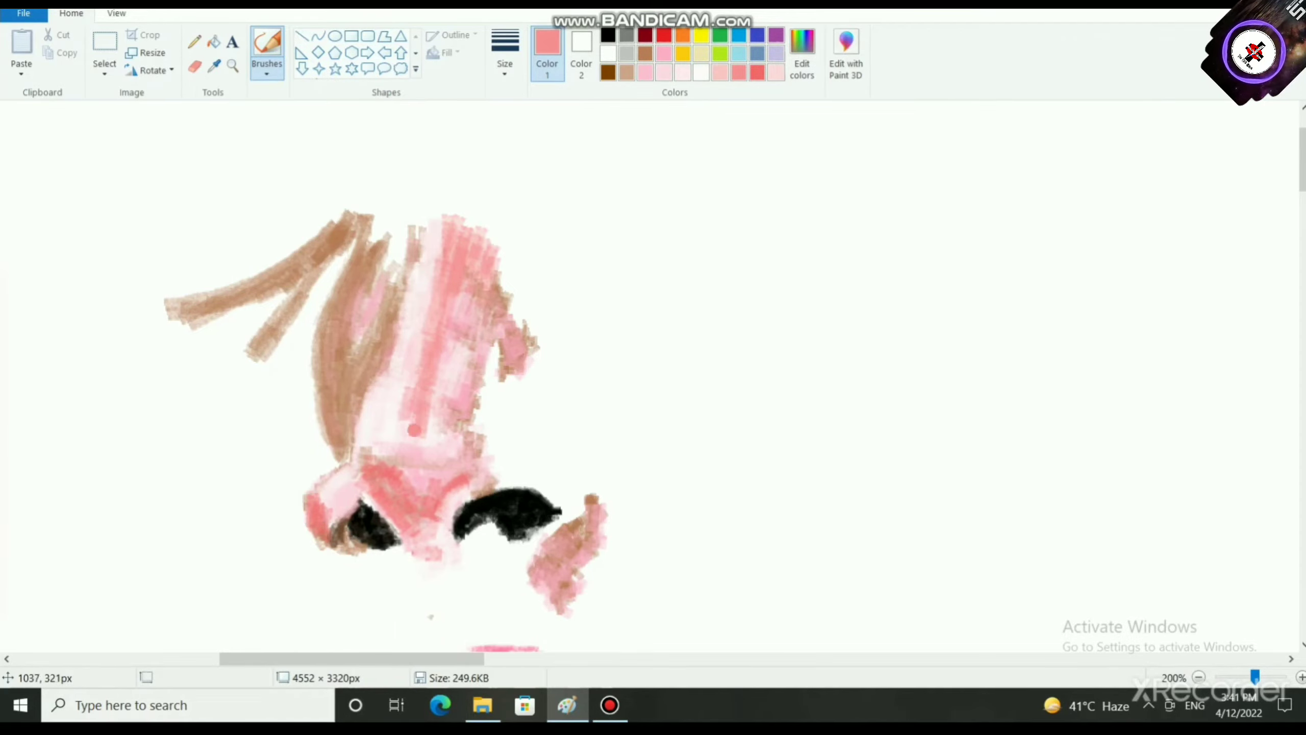
mouse_move(443, 383)
left_mouse_down()
mouse_move(437, 413)
mouse_move(442, 399)
left_mouse_up()
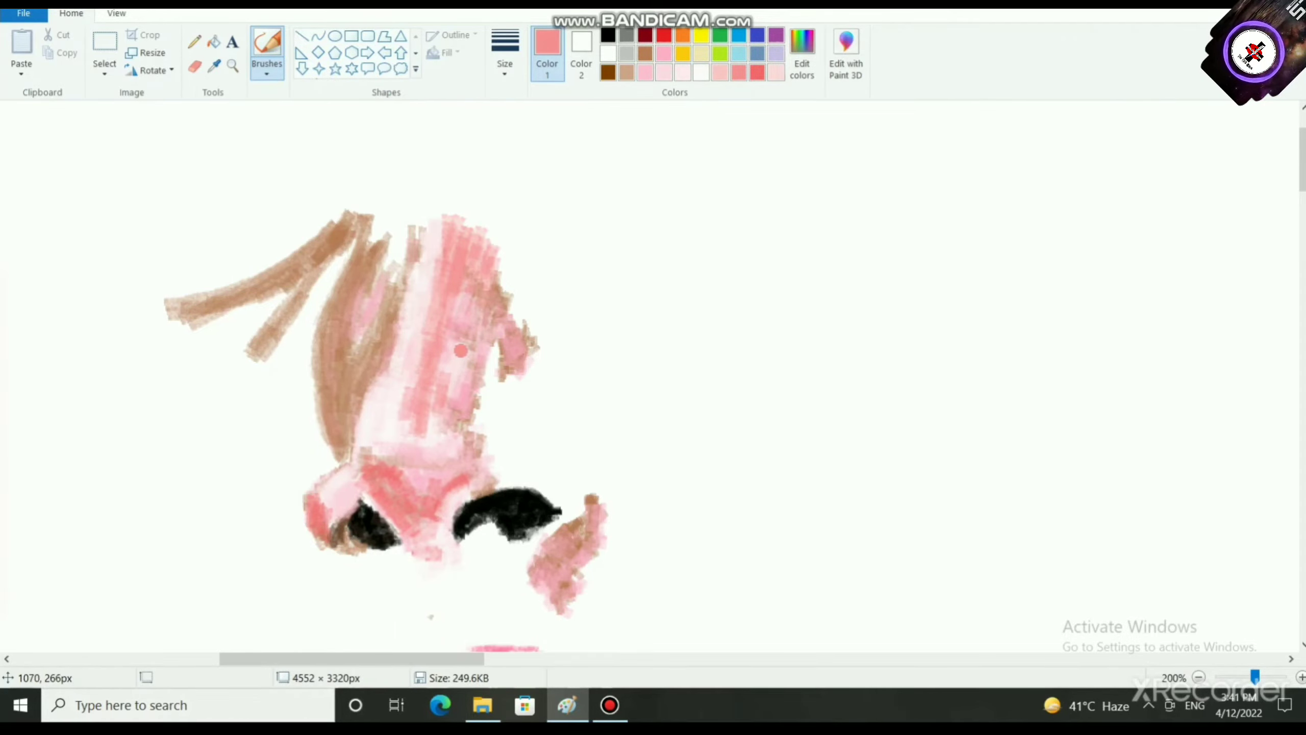
mouse_move(455, 349)
left_mouse_down()
mouse_move(449, 379)
mouse_move(465, 375)
mouse_move(438, 383)
mouse_move(456, 391)
left_mouse_up()
left_click_drag(467, 318, 459, 345)
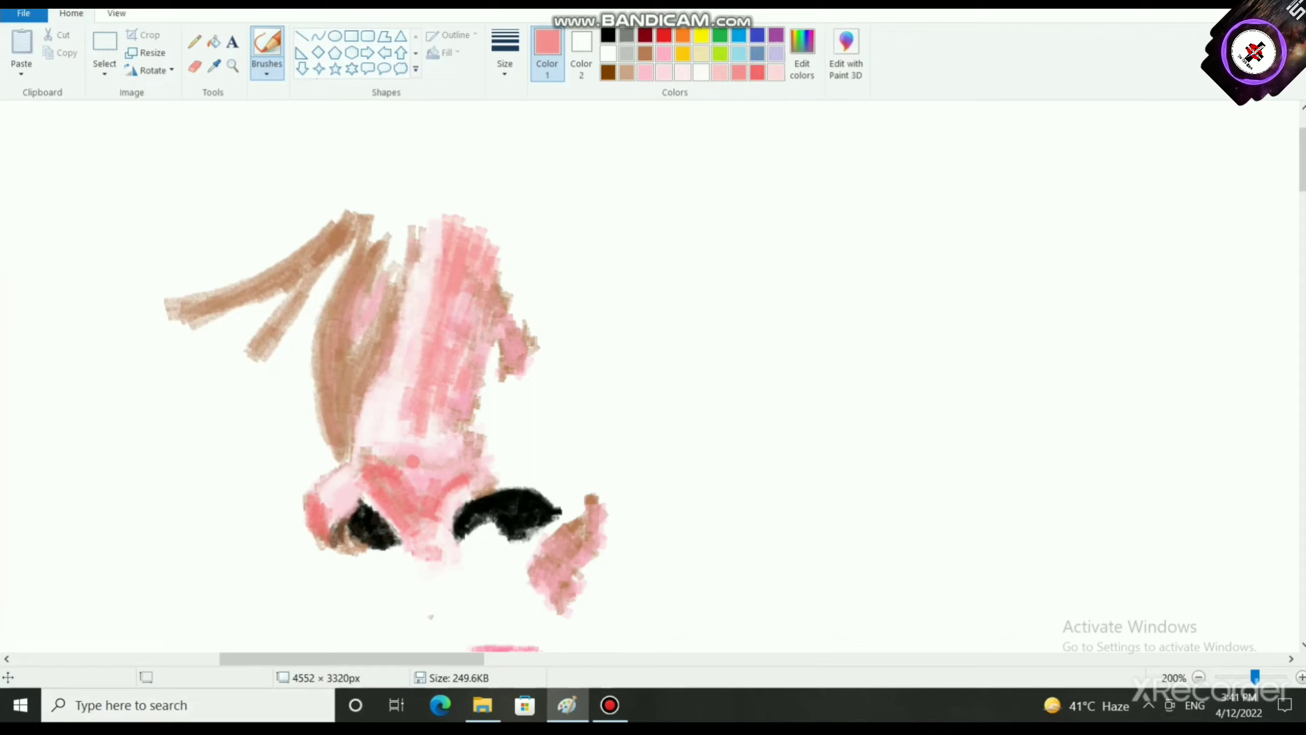
mouse_move(403, 472)
left_mouse_down()
mouse_move(423, 489)
mouse_move(369, 483)
mouse_move(403, 515)
left_mouse_up()
Step: Shade the outer left wing and the area below the right nostril with brown, and layer tan over the nose tip
left_click(663, 72)
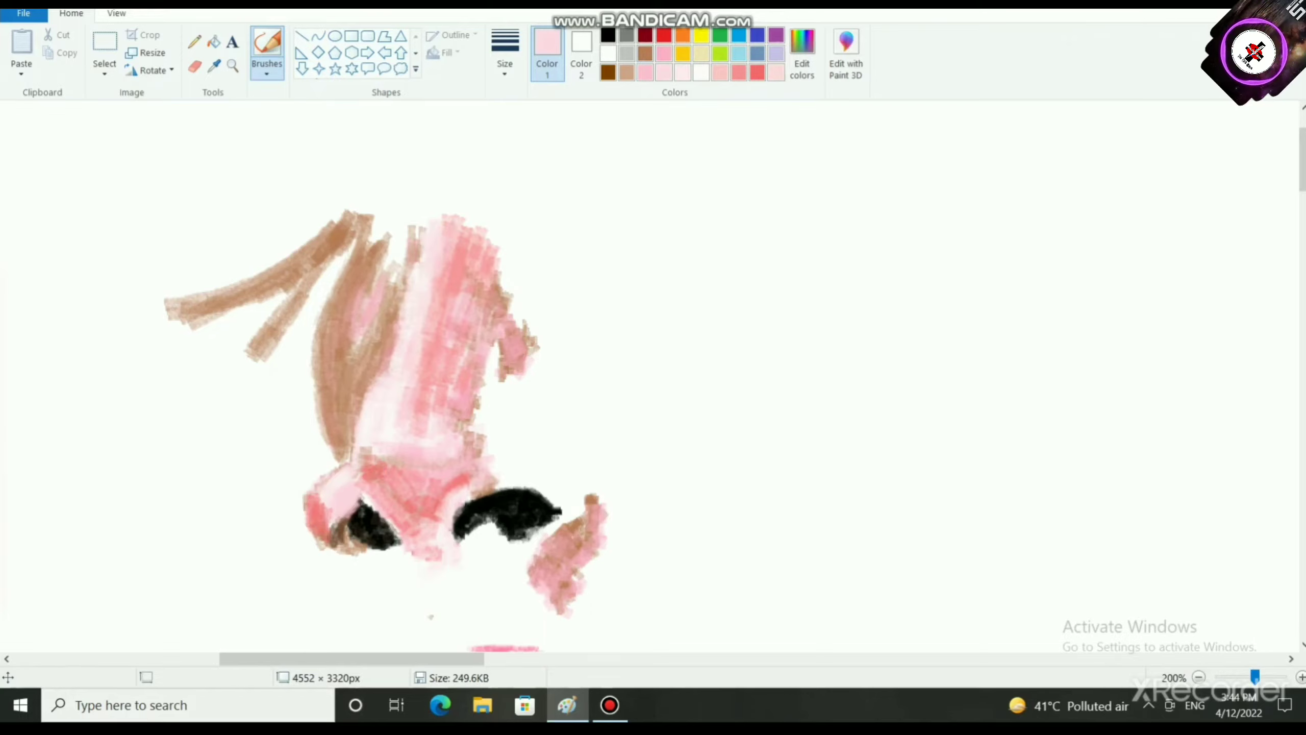
left_click(645, 53)
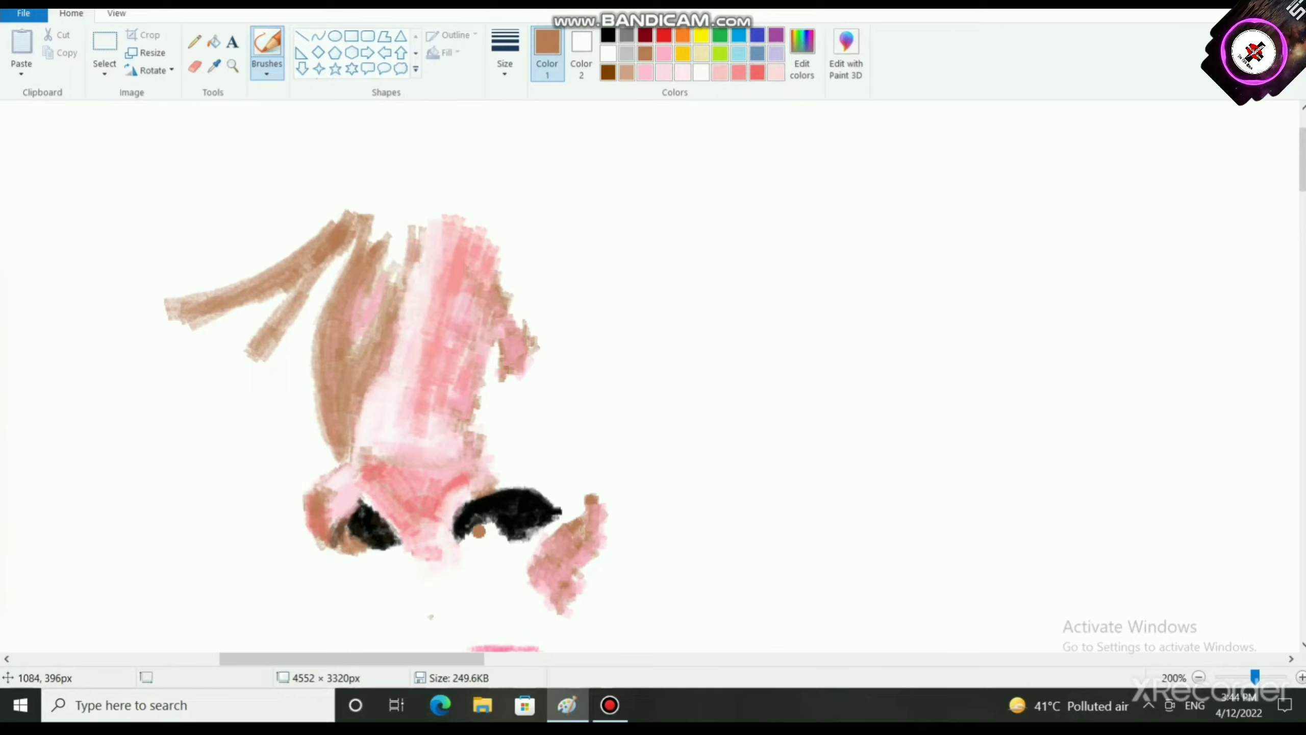
mouse_move(481, 533)
left_mouse_down()
mouse_move(453, 561)
mouse_move(501, 523)
mouse_move(485, 530)
mouse_move(506, 545)
mouse_move(485, 543)
mouse_move(535, 550)
mouse_move(466, 548)
left_mouse_up()
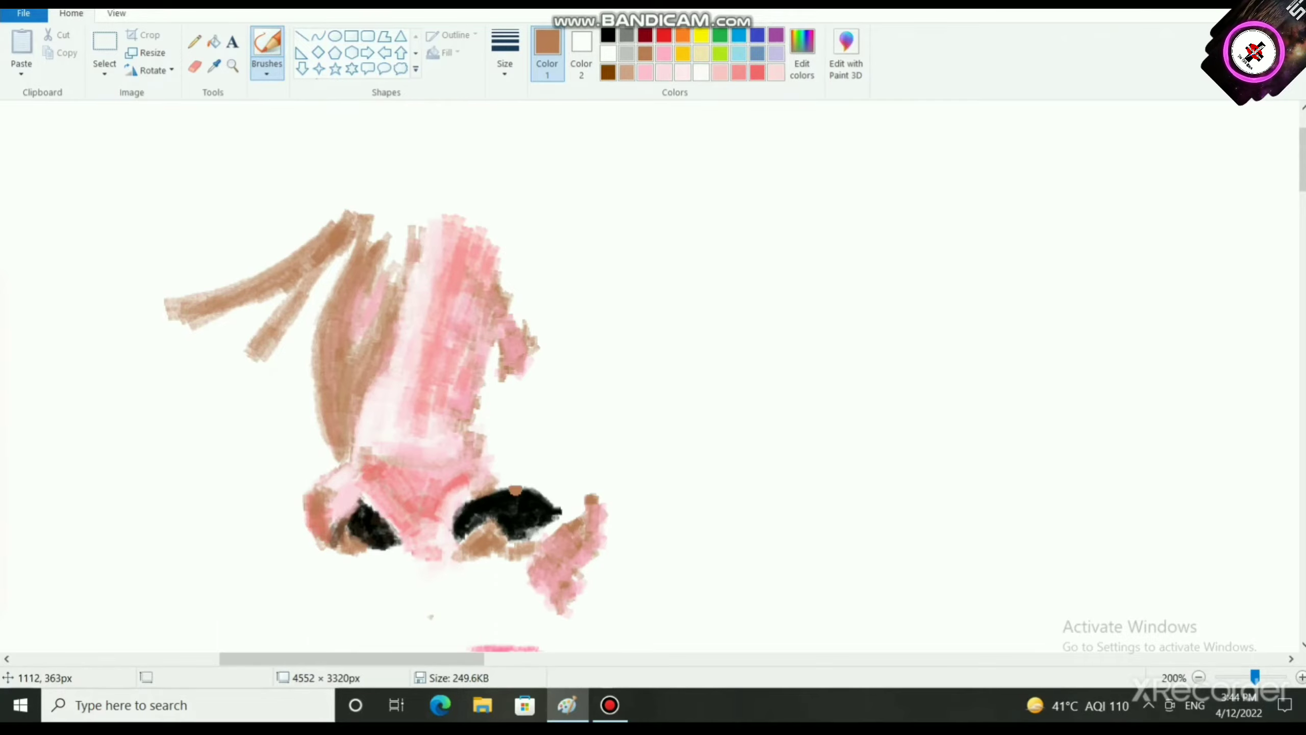
left_click(645, 72)
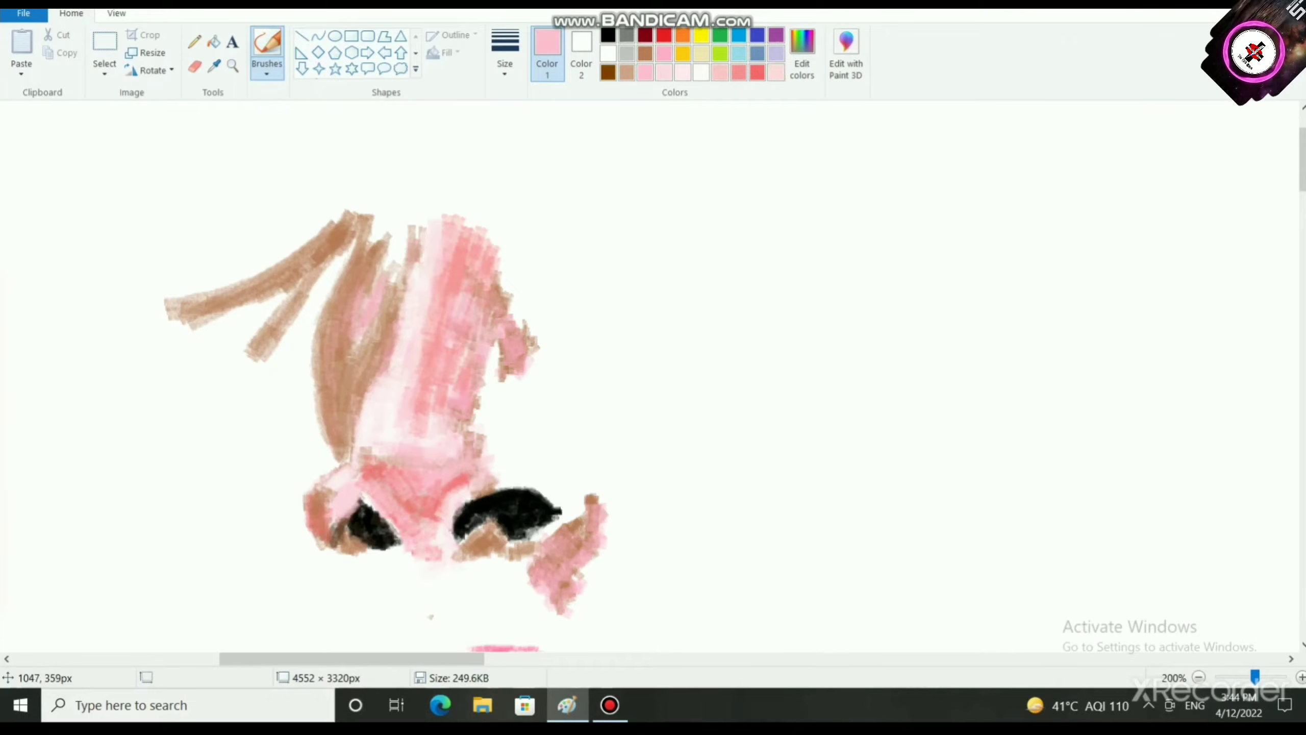
left_click(626, 72)
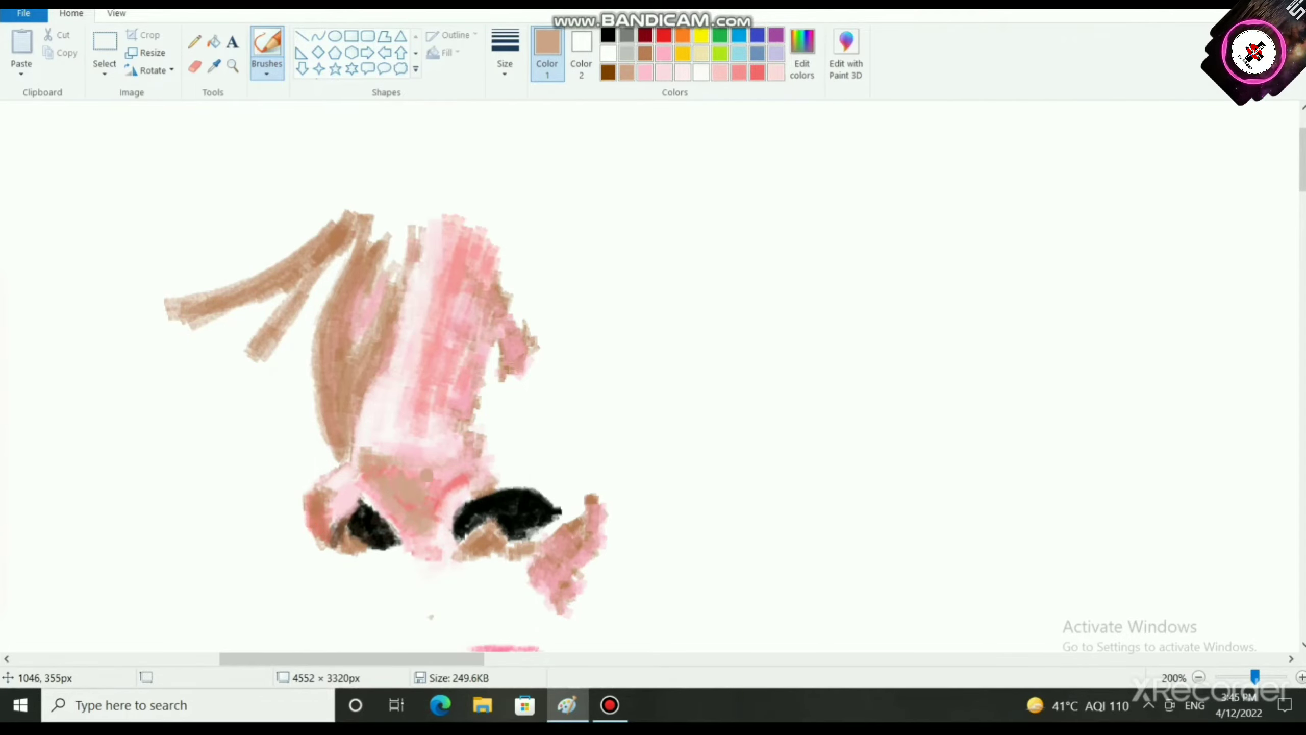
left_click(644, 36)
left_click_drag(370, 464, 372, 483)
left_click(388, 499)
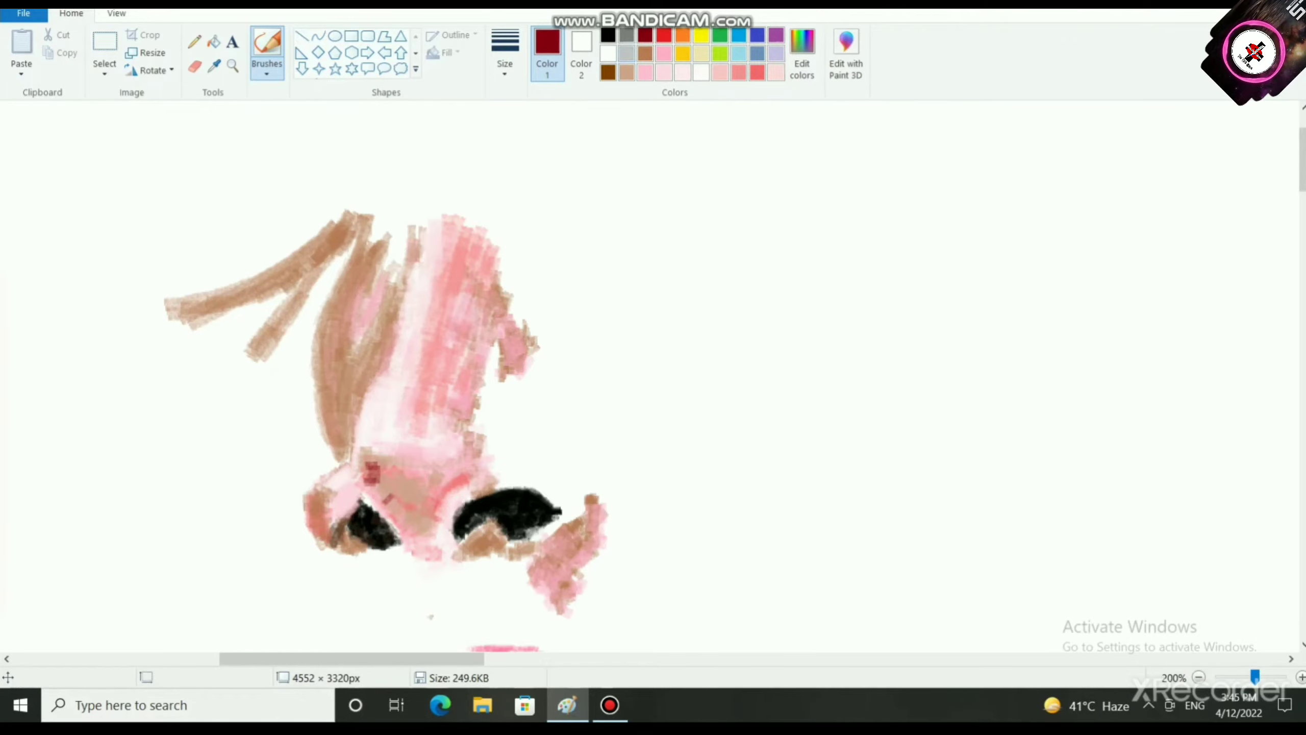
key("ctrl+z")
key("ctrl+z")
key("ctrl+z")
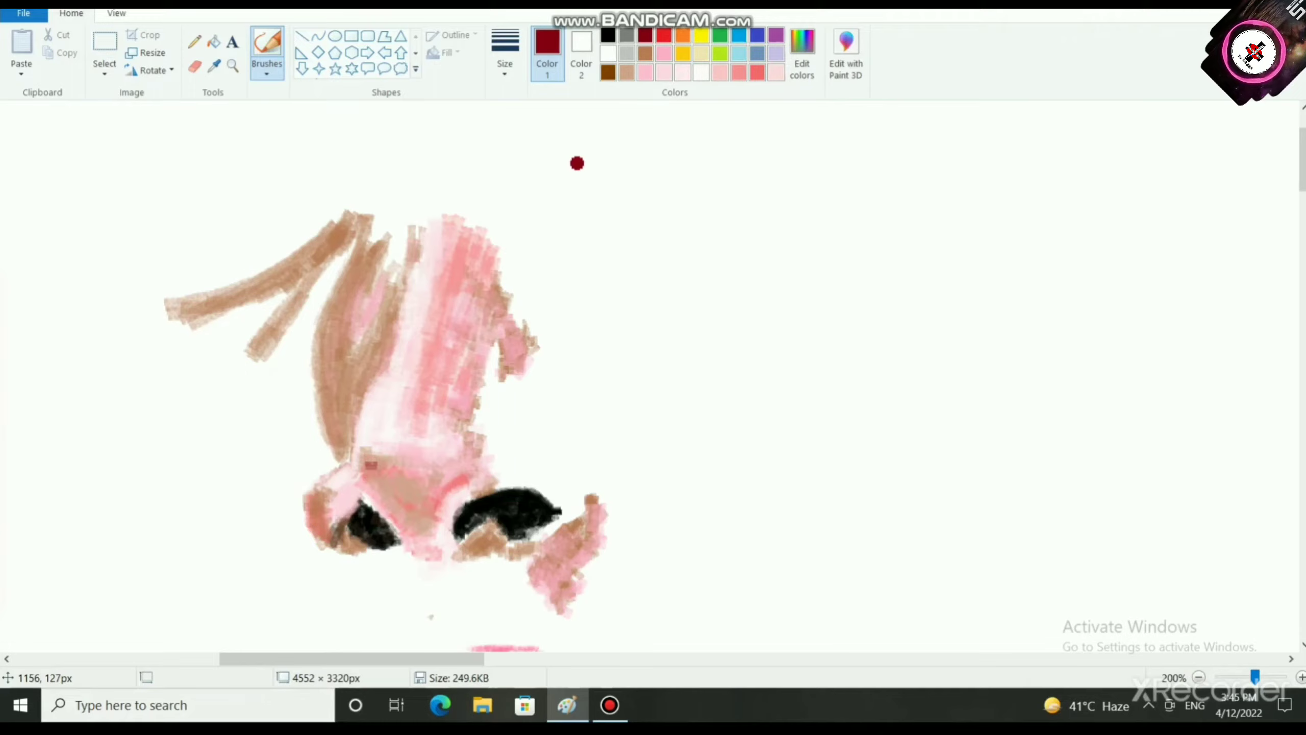
Step: Deepen the nose tip with dark brown strokes and blend pink over them
left_click(608, 72)
mouse_move(371, 465)
left_mouse_down()
mouse_move(421, 522)
mouse_move(397, 494)
mouse_move(422, 524)
left_mouse_up()
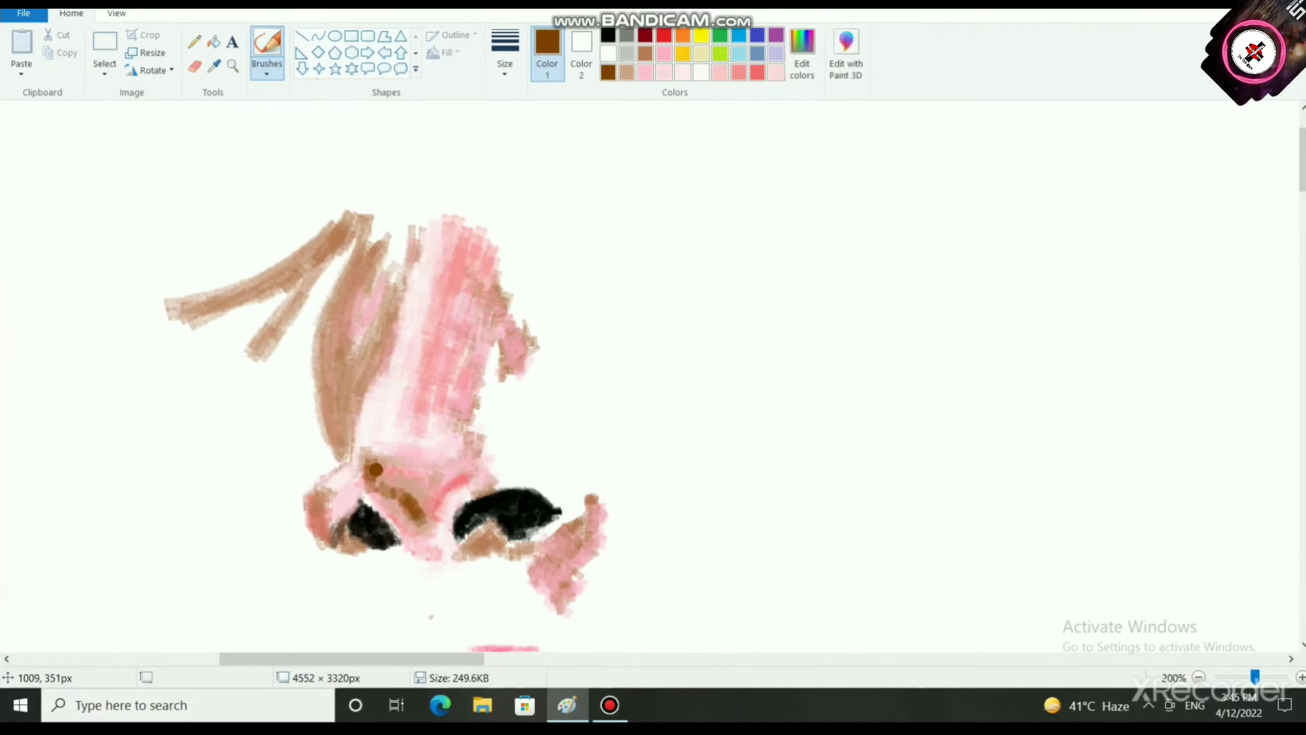
mouse_move(367, 468)
left_mouse_down()
mouse_move(460, 465)
mouse_move(441, 479)
mouse_move(457, 472)
mouse_move(366, 476)
mouse_move(403, 490)
mouse_move(422, 519)
mouse_move(367, 463)
mouse_move(451, 470)
left_mouse_up()
left_click(645, 72)
mouse_move(369, 482)
left_mouse_down()
mouse_move(369, 465)
mouse_move(420, 462)
left_mouse_up()
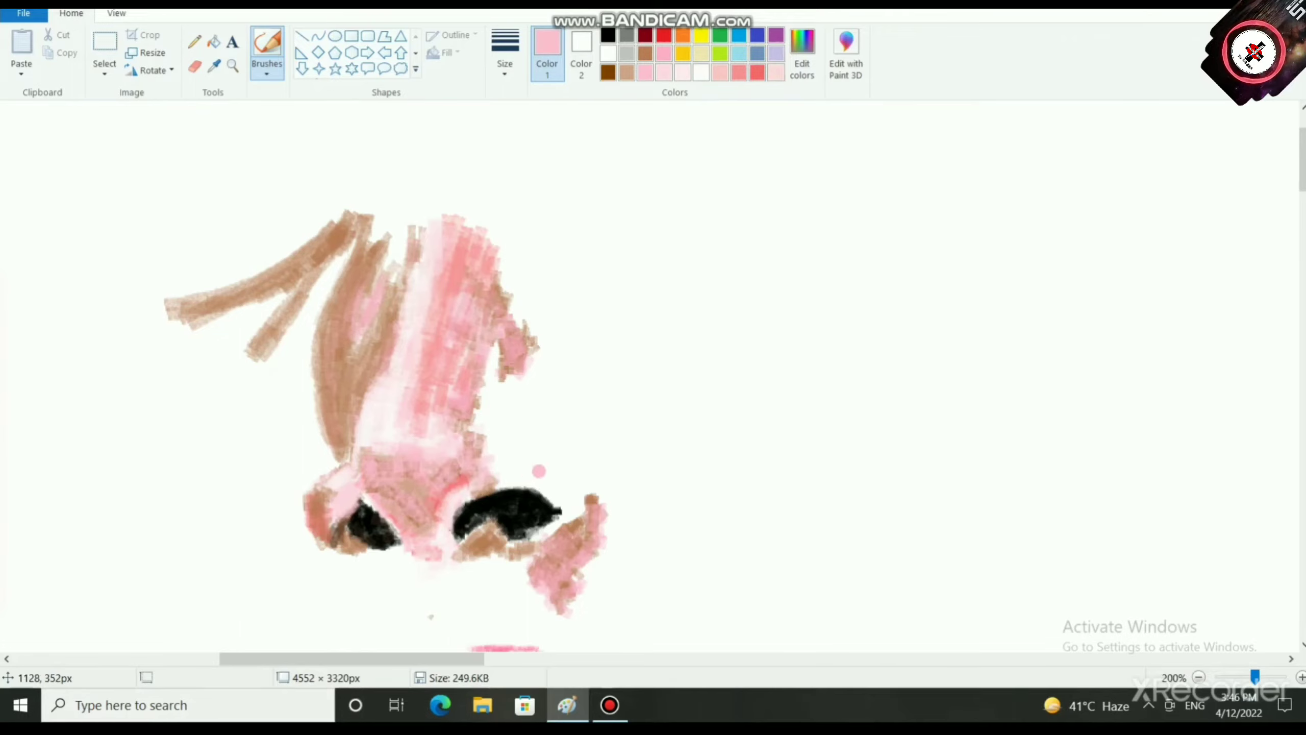
Step: Reduce the brush size and add salmon strokes to the lower nose bridge and along its left edge
left_click(664, 72)
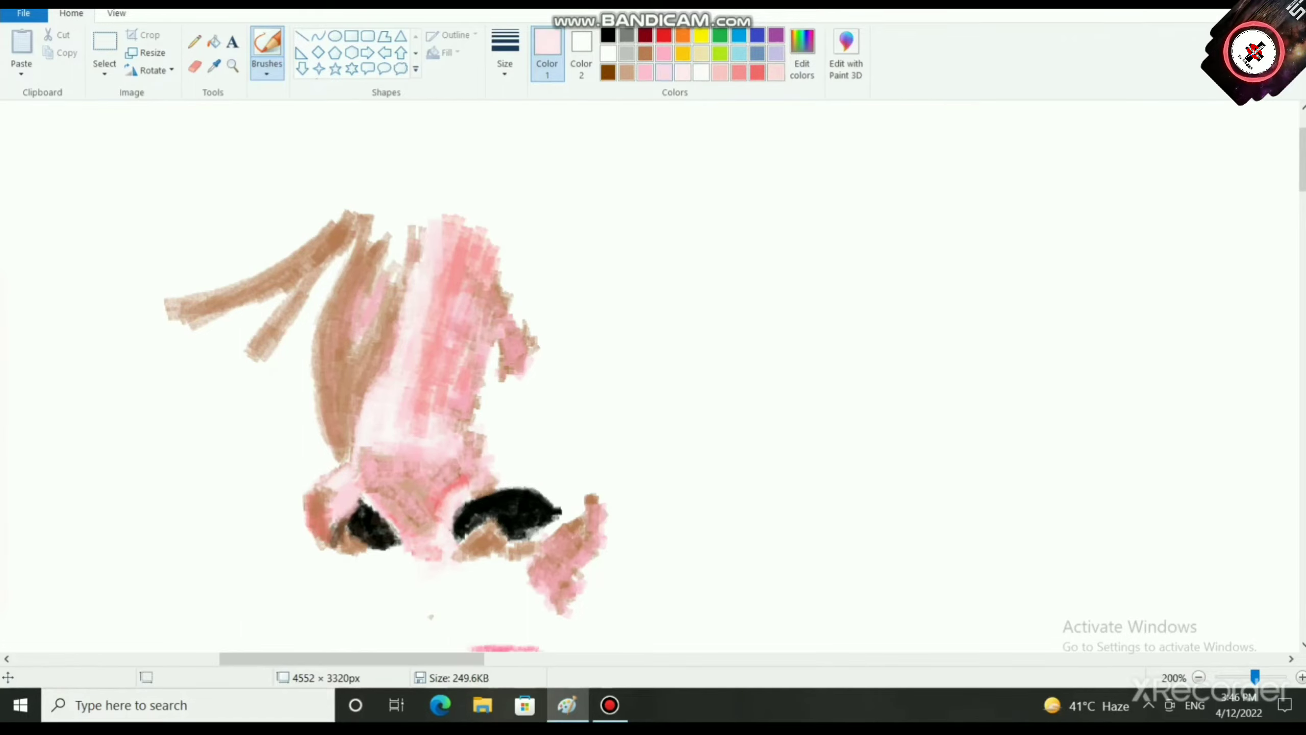
left_click(504, 52)
left_click(545, 202)
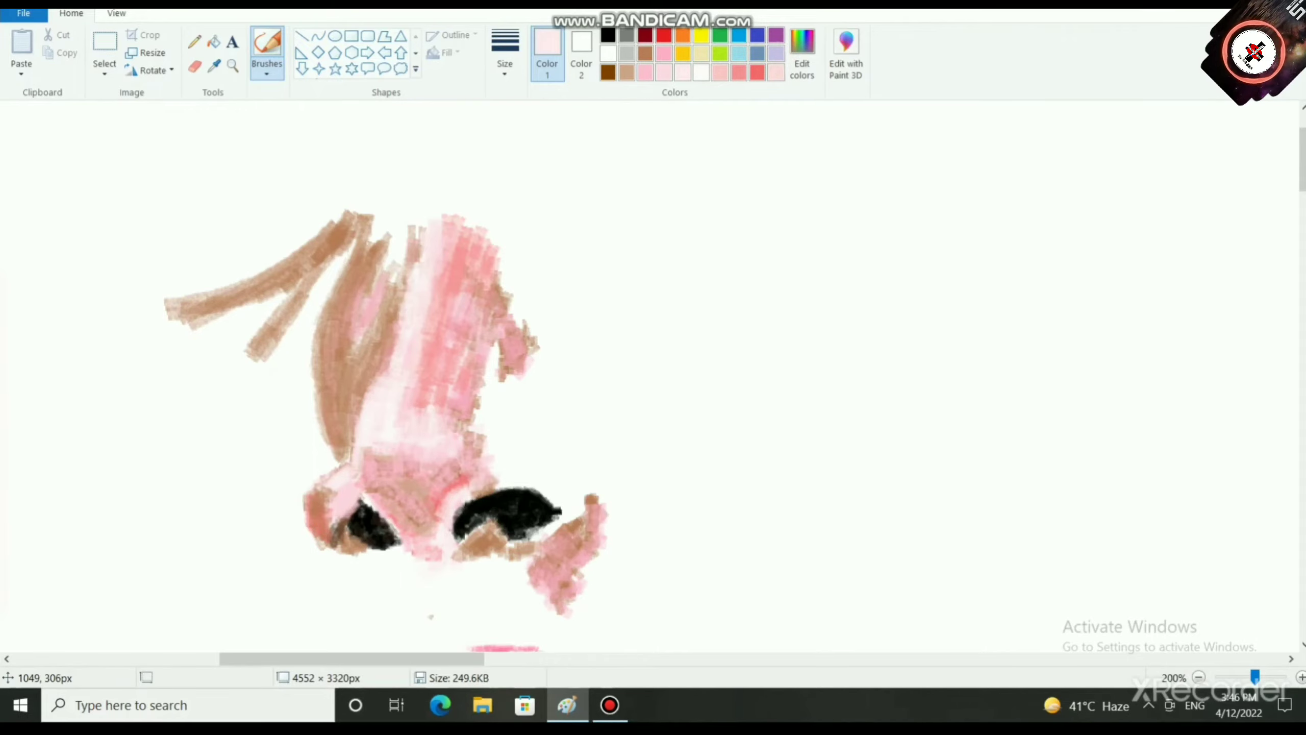
left_click(738, 73)
mouse_move(429, 397)
left_mouse_down()
mouse_move(422, 419)
mouse_move(428, 431)
mouse_move(437, 422)
left_mouse_up()
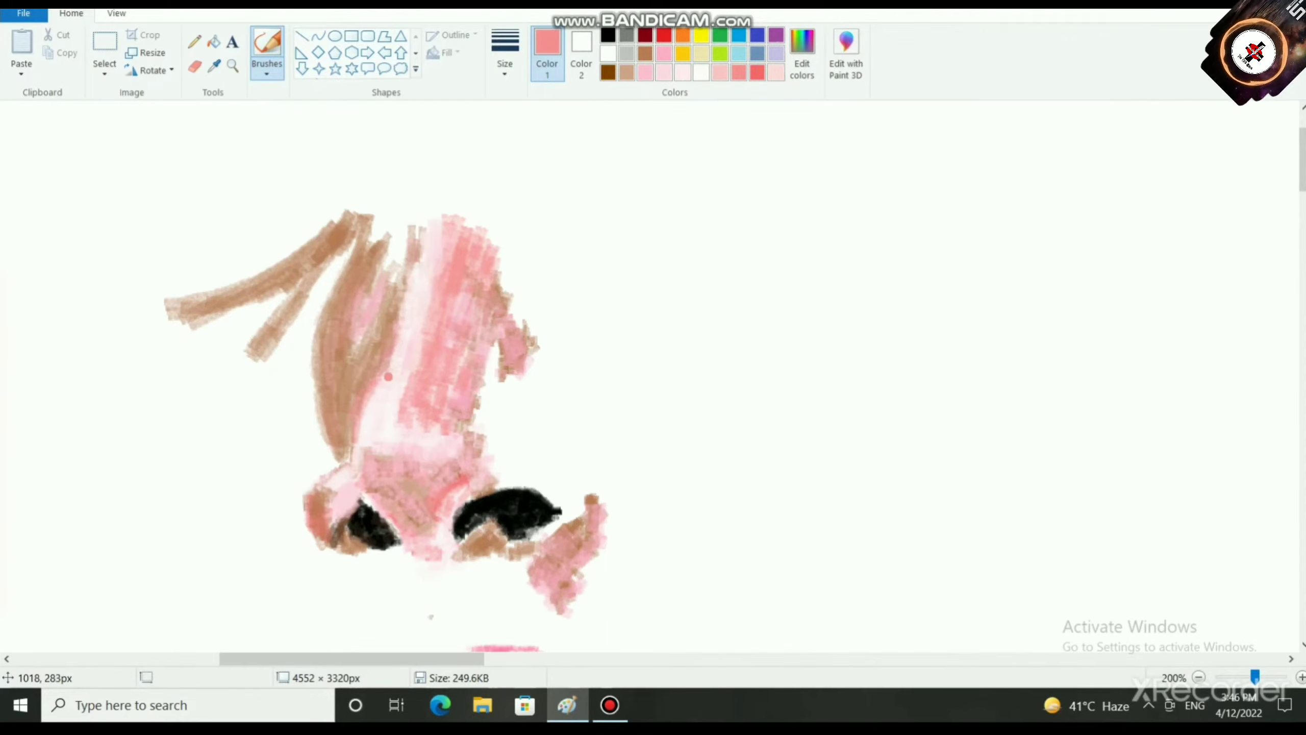
left_click_drag(402, 329, 414, 263)
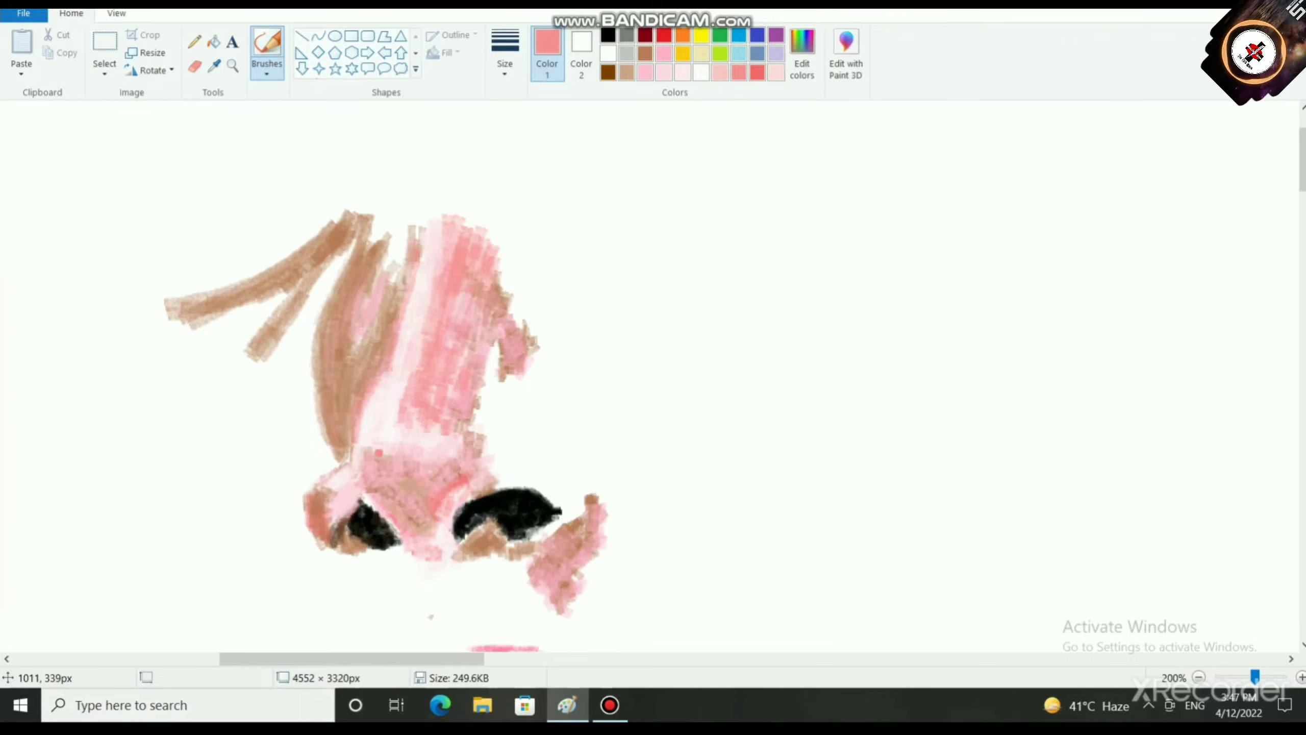
Step: Paint a salmon contour around the upper edge of the right nostril and add near-white pink highlights beside and above it
mouse_move(506, 488)
left_mouse_down()
mouse_move(519, 471)
mouse_move(552, 471)
mouse_move(584, 507)
mouse_move(545, 532)
mouse_move(576, 492)
mouse_move(500, 479)
mouse_move(537, 468)
mouse_move(565, 506)
left_mouse_up()
mouse_move(564, 506)
left_mouse_down()
mouse_move(532, 479)
mouse_move(571, 508)
left_mouse_up()
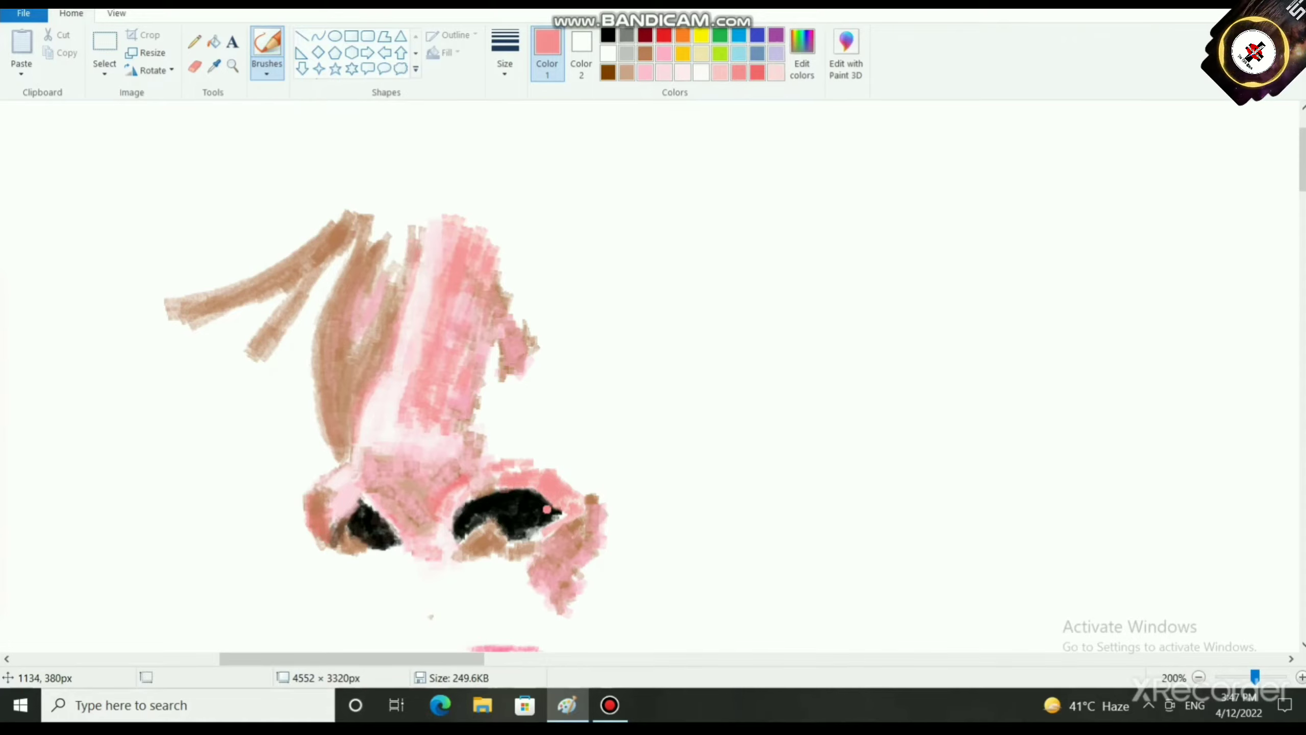
left_click(682, 71)
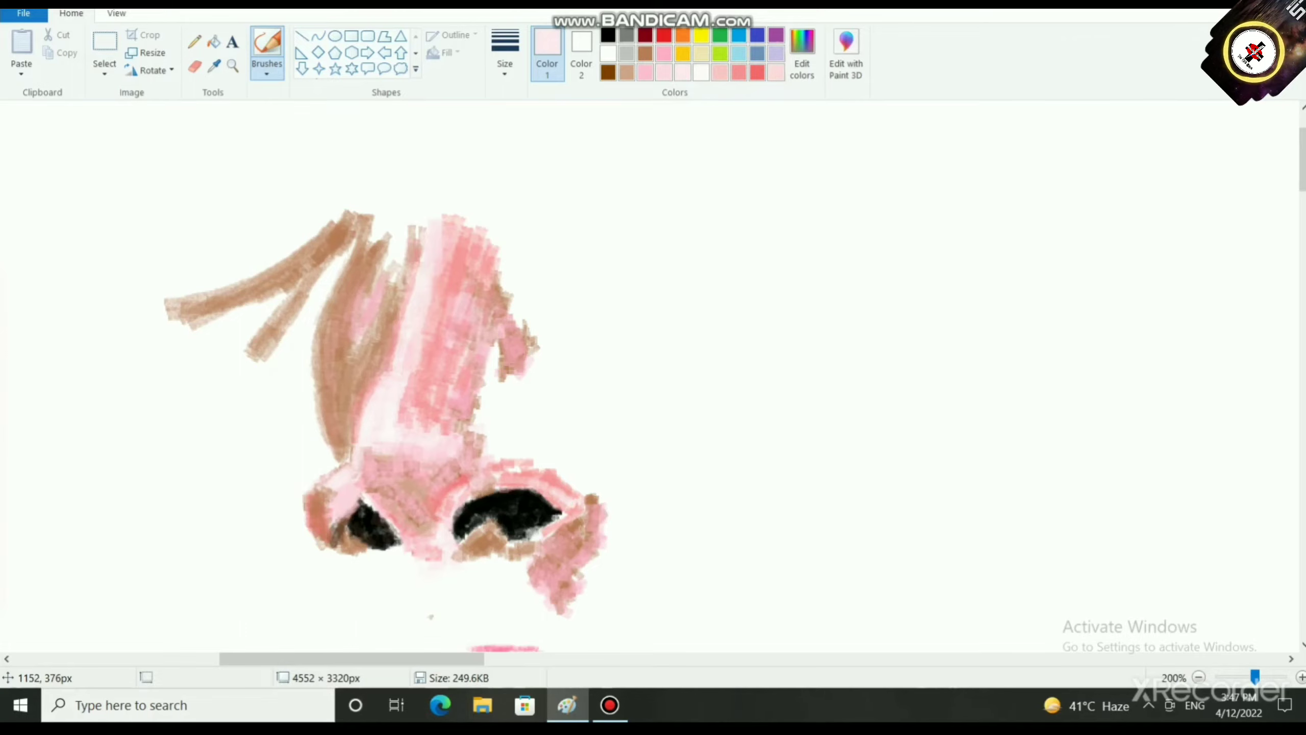
left_click_drag(560, 520, 579, 506)
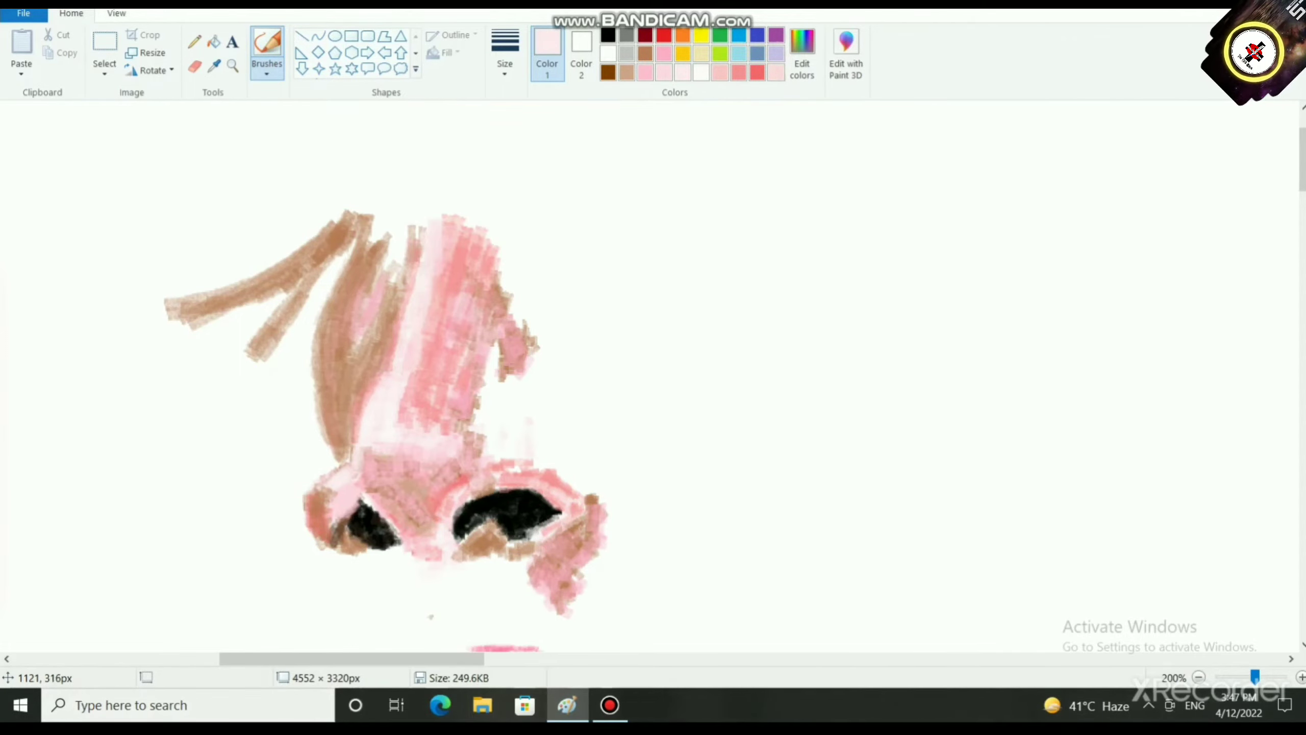
left_click_drag(529, 428, 532, 445)
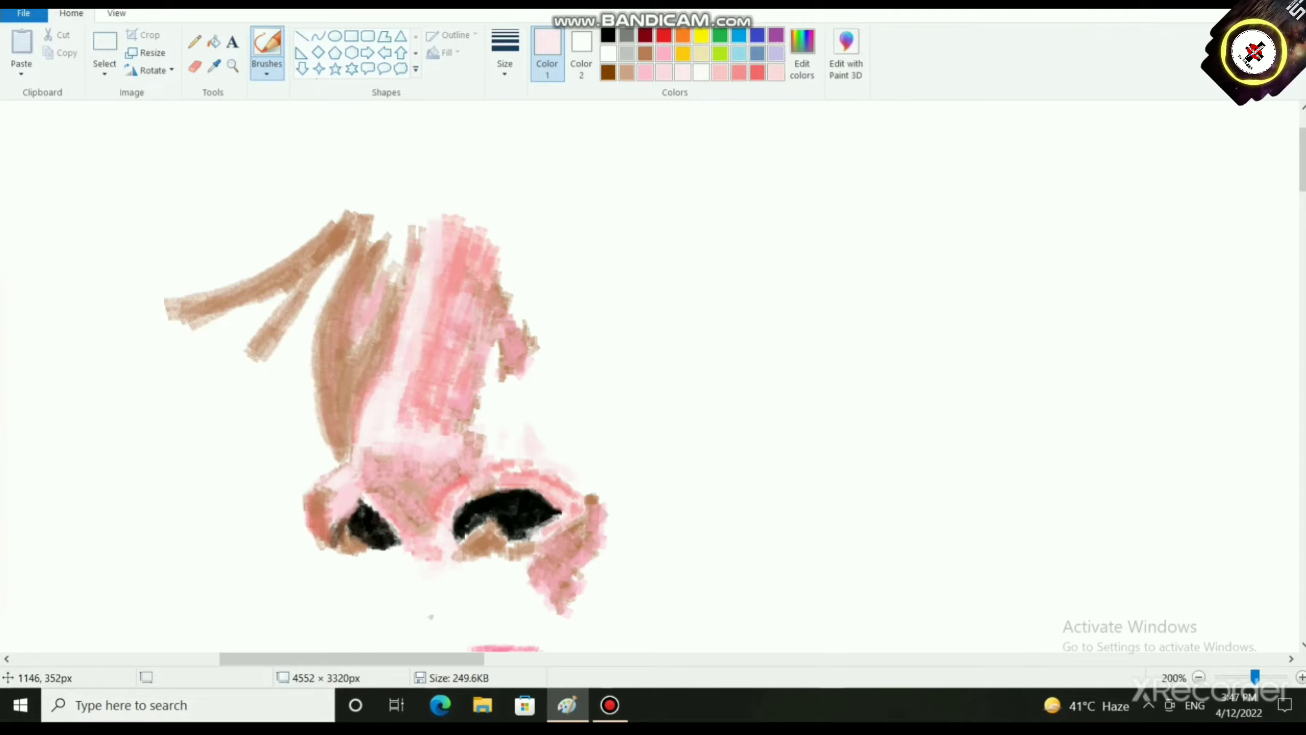
Step: Fill the right wing above the nostril and the gap along the lower right side of the bridge with pink
left_click(645, 72)
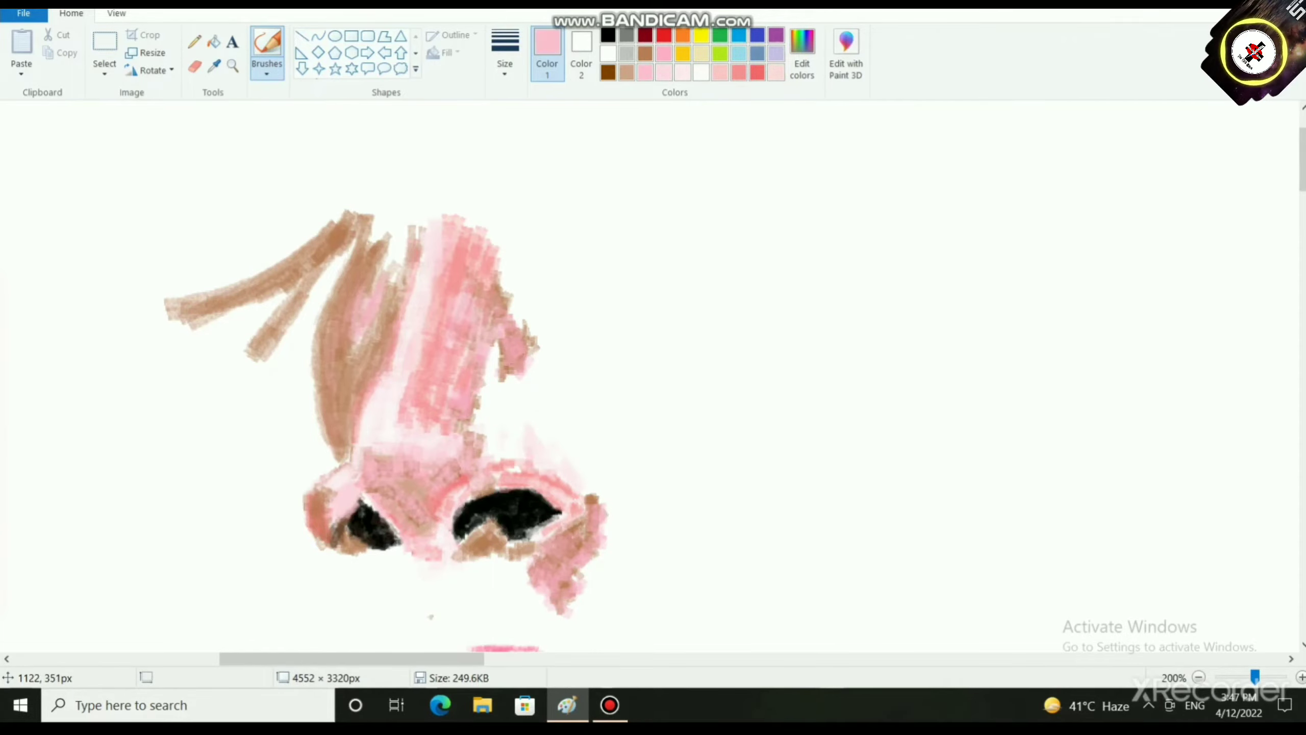
mouse_move(527, 456)
left_mouse_down()
mouse_move(579, 487)
mouse_move(537, 446)
left_mouse_up()
mouse_move(510, 387)
left_mouse_down()
mouse_move(491, 430)
mouse_move(494, 363)
left_mouse_up()
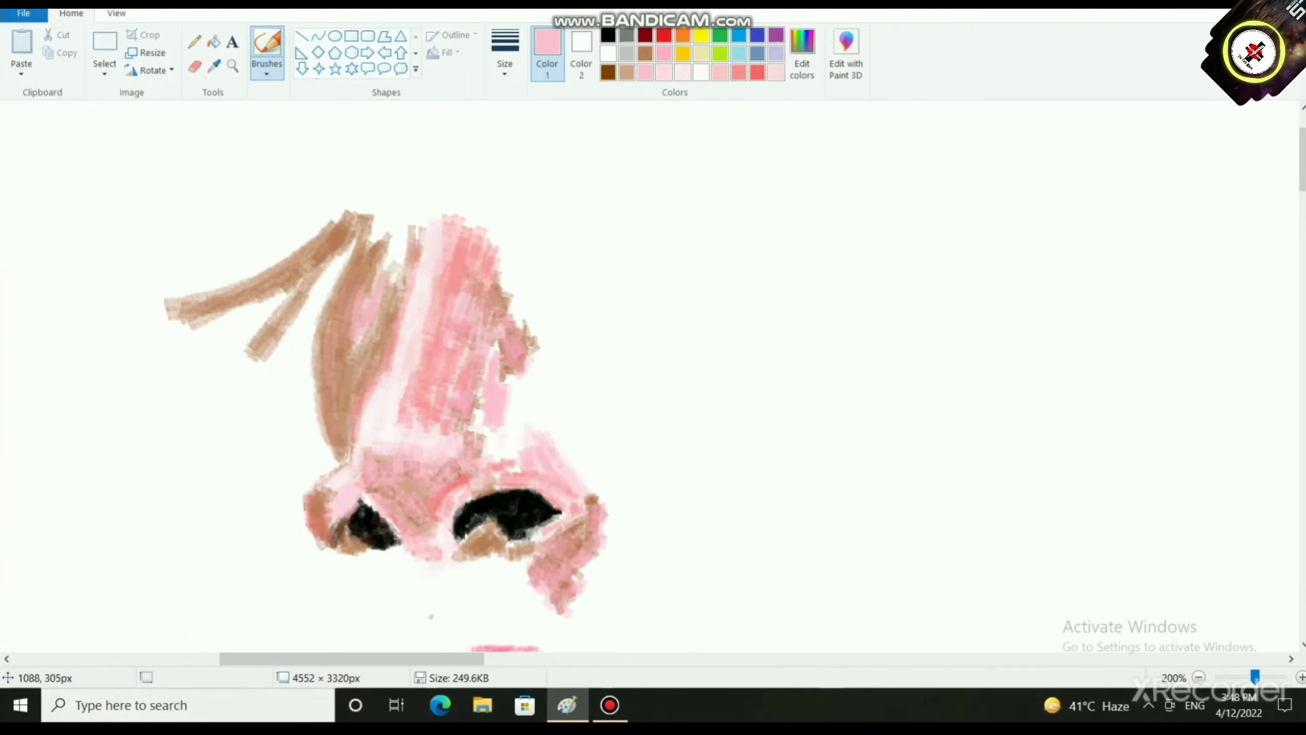
mouse_move(477, 411)
left_mouse_down()
mouse_move(476, 427)
mouse_move(517, 434)
mouse_move(494, 455)
mouse_move(509, 452)
left_mouse_up()
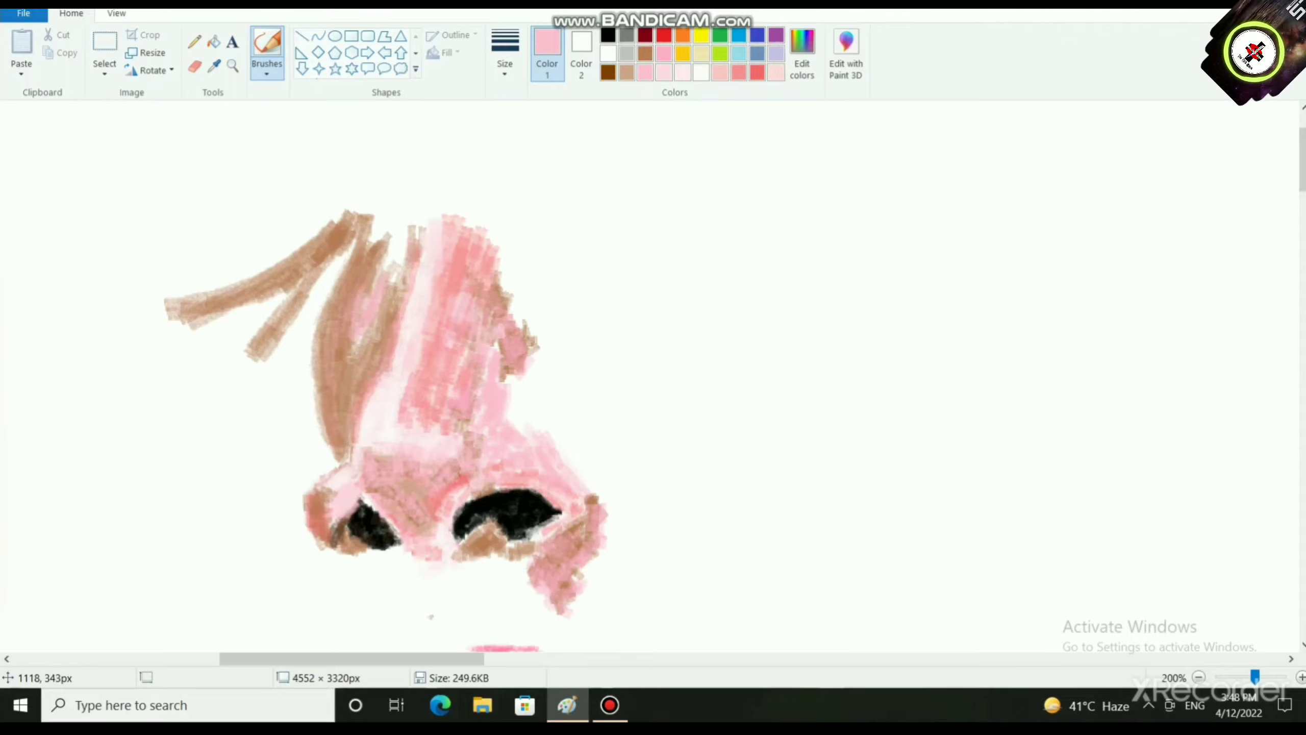
Step: Soften the bridge shading with pale pink and outline the underside of the nose tip with coral
left_click(682, 72)
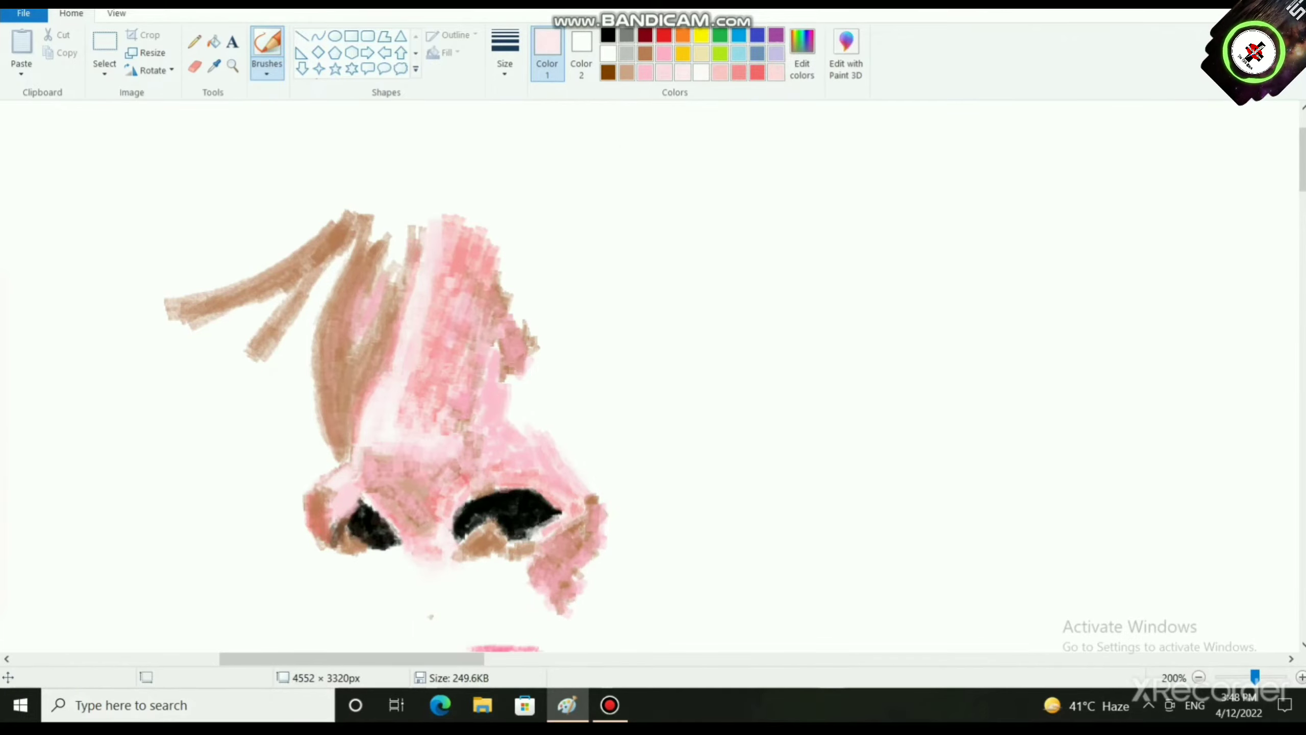
left_click(756, 72)
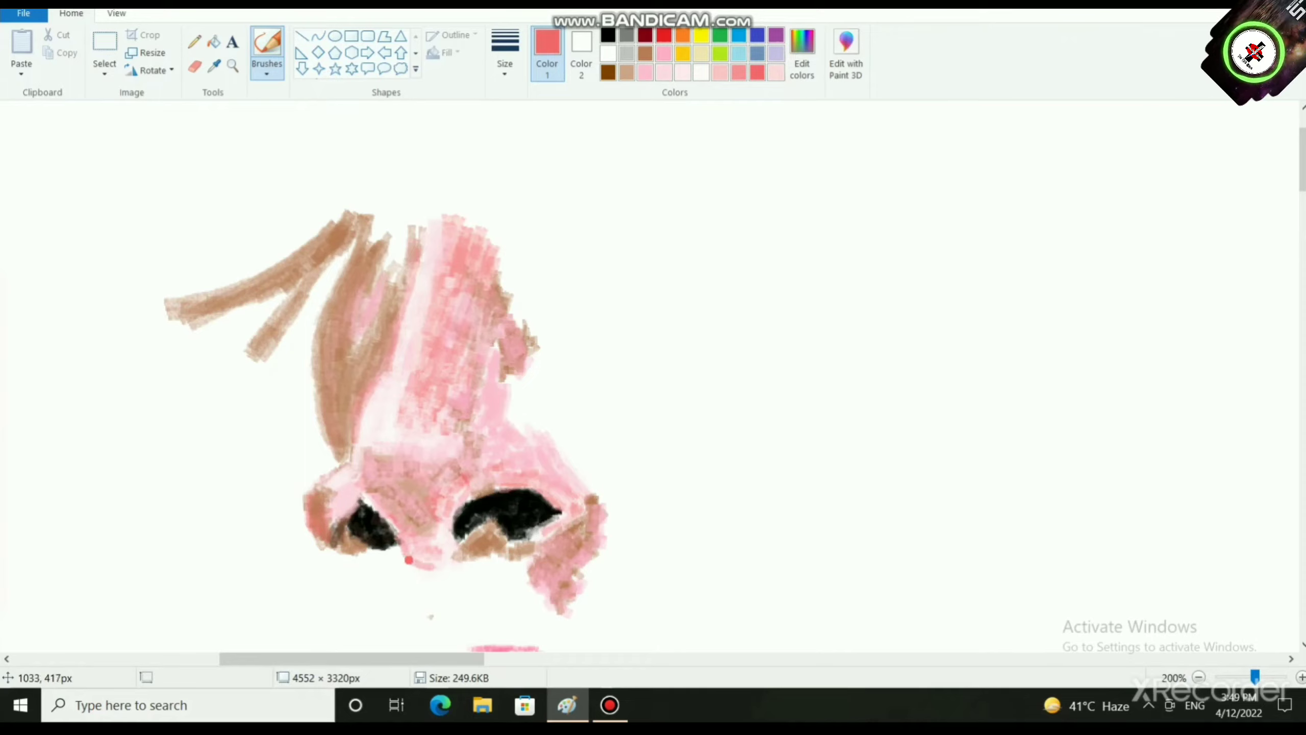
mouse_move(407, 548)
left_mouse_down()
mouse_move(447, 567)
mouse_move(458, 544)
mouse_move(461, 562)
mouse_move(427, 567)
left_mouse_up()
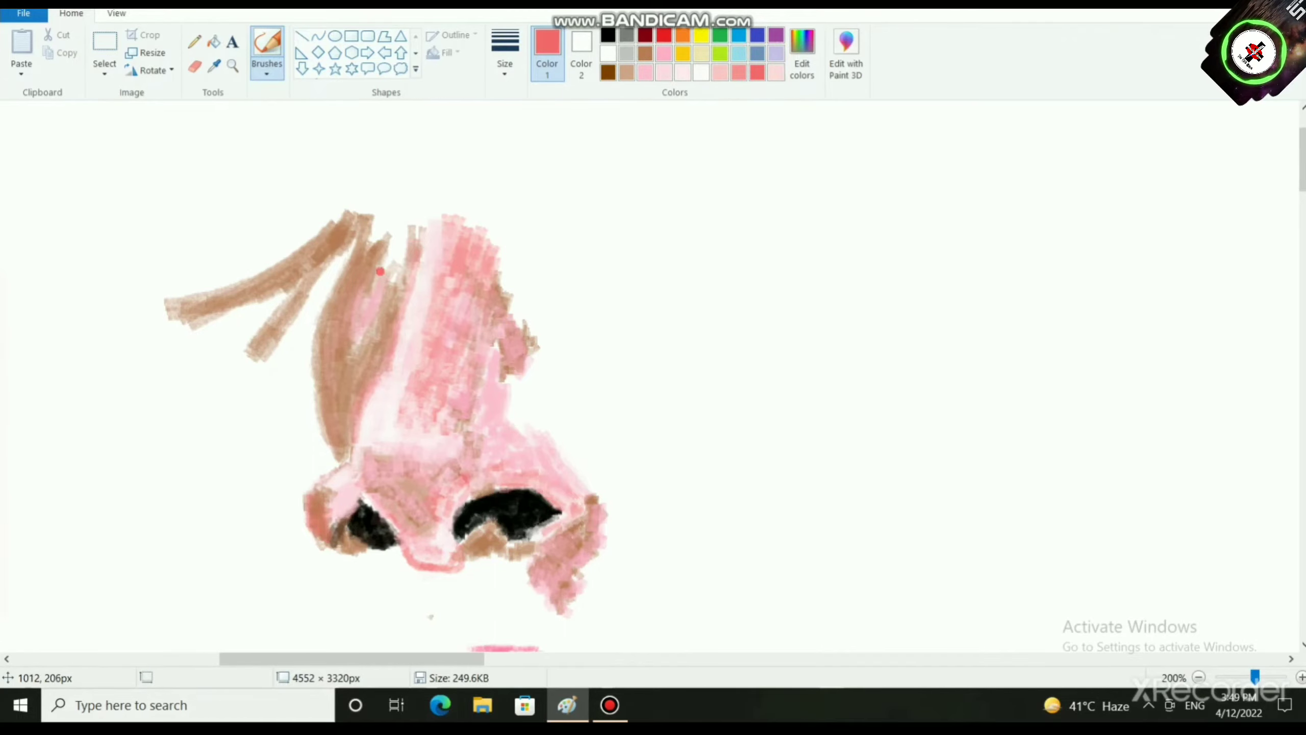
Step: Shade the upper left side of the nose with coral, then blend it and extend the nose's upper end with pale pink
mouse_move(380, 271)
left_mouse_down()
mouse_move(363, 323)
mouse_move(359, 304)
left_mouse_up()
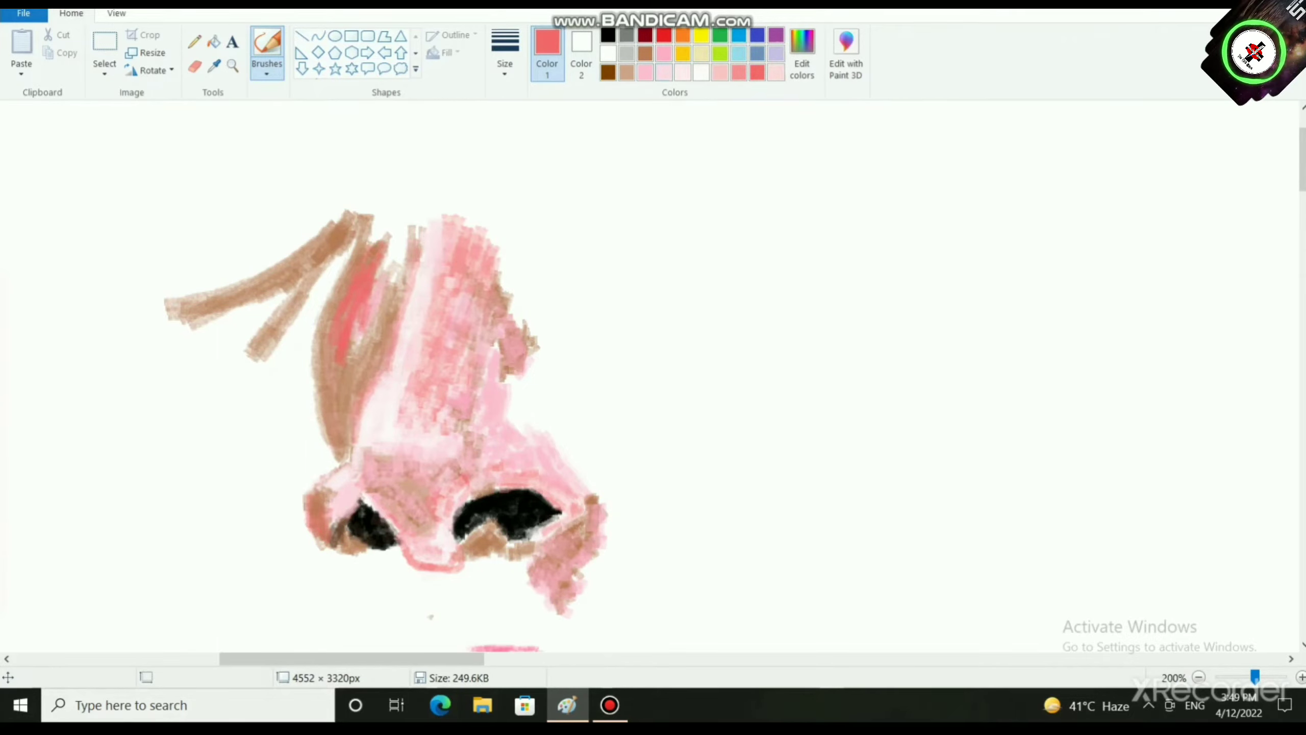
left_click(776, 73)
mouse_move(379, 266)
left_mouse_down()
mouse_move(333, 342)
mouse_move(342, 355)
mouse_move(352, 311)
mouse_move(368, 307)
mouse_move(367, 249)
mouse_move(349, 288)
mouse_move(360, 251)
mouse_move(339, 299)
mouse_move(376, 247)
mouse_move(361, 267)
mouse_move(404, 257)
mouse_move(392, 199)
mouse_move(426, 200)
left_mouse_up()
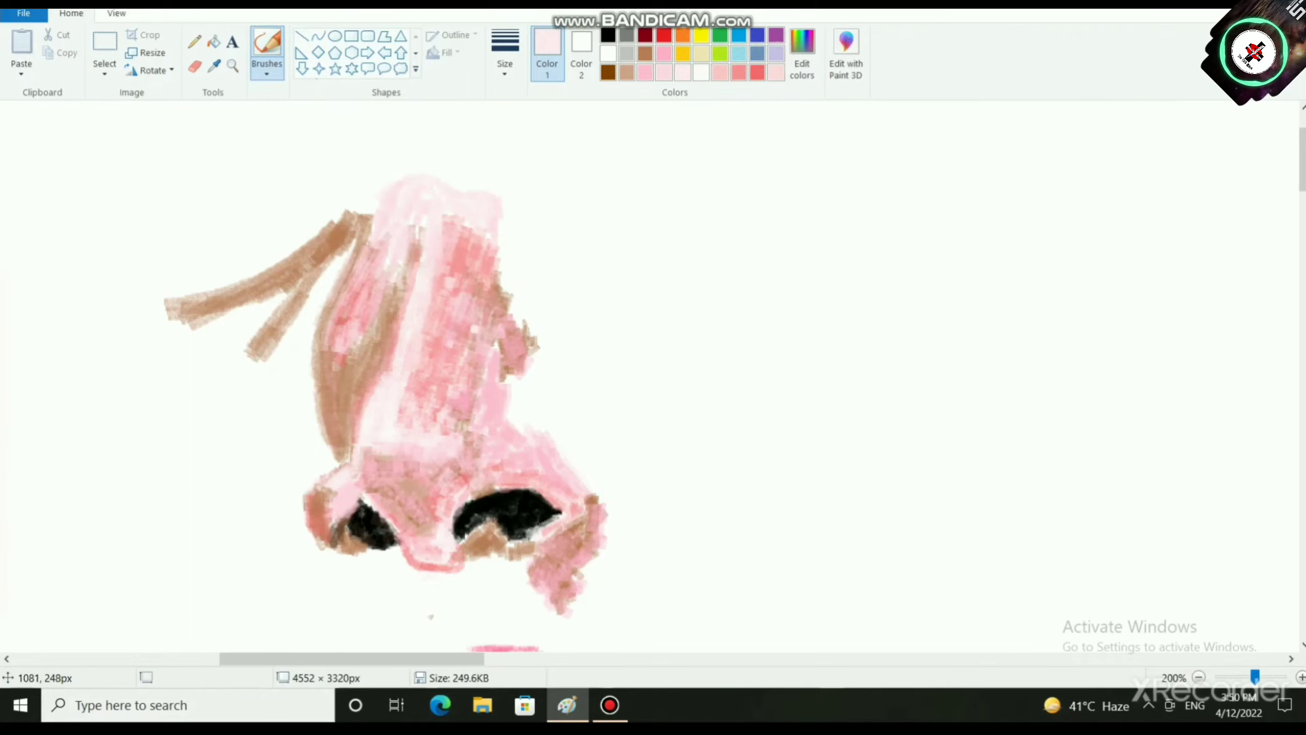
Step: Blend the right edge of the nose bridge with pale pink
mouse_move(475, 329)
left_mouse_down()
mouse_move(498, 308)
mouse_move(530, 340)
mouse_move(507, 368)
left_mouse_up()
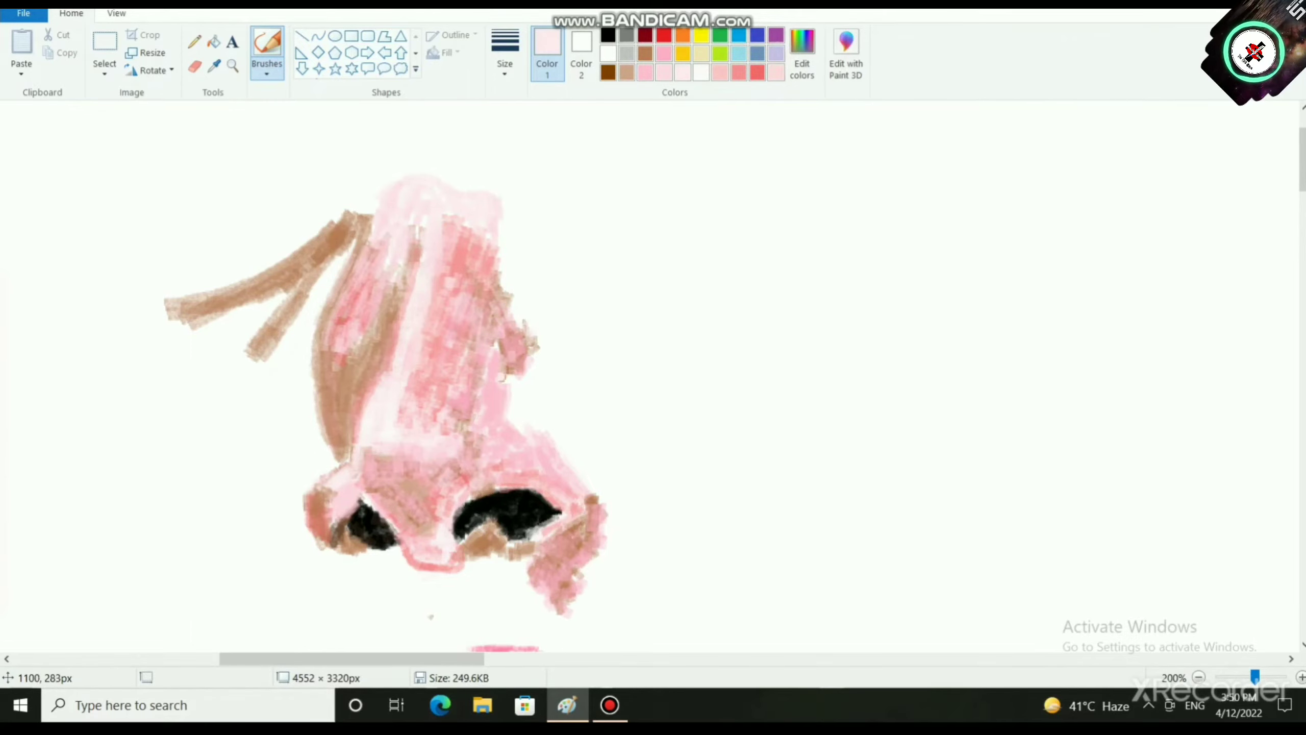
mouse_move(466, 276)
left_mouse_down()
mouse_move(476, 309)
mouse_move(496, 314)
mouse_move(490, 280)
mouse_move(476, 295)
left_mouse_up()
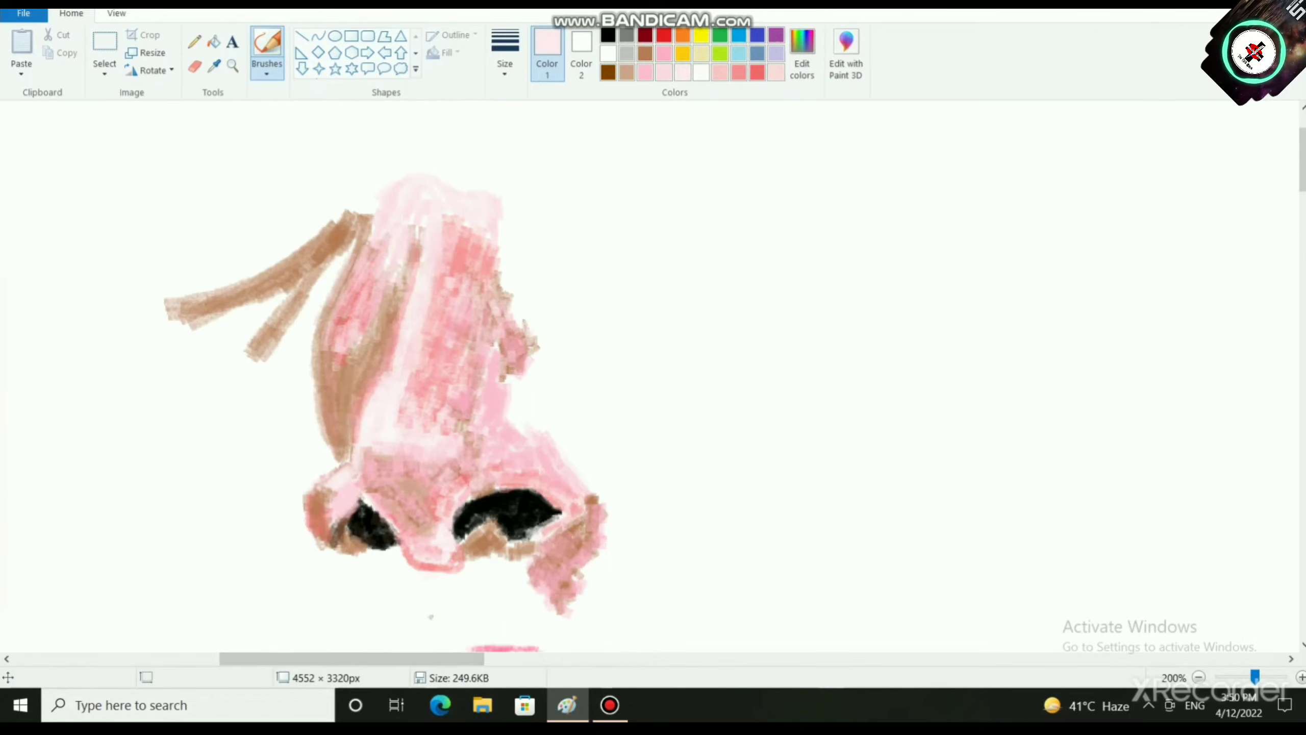
Step: Paint coral along the upper edge of the lower lip, just below the black mouth line
scroll(282, 587, "down", 2)
scroll(283, 587, "up", 1)
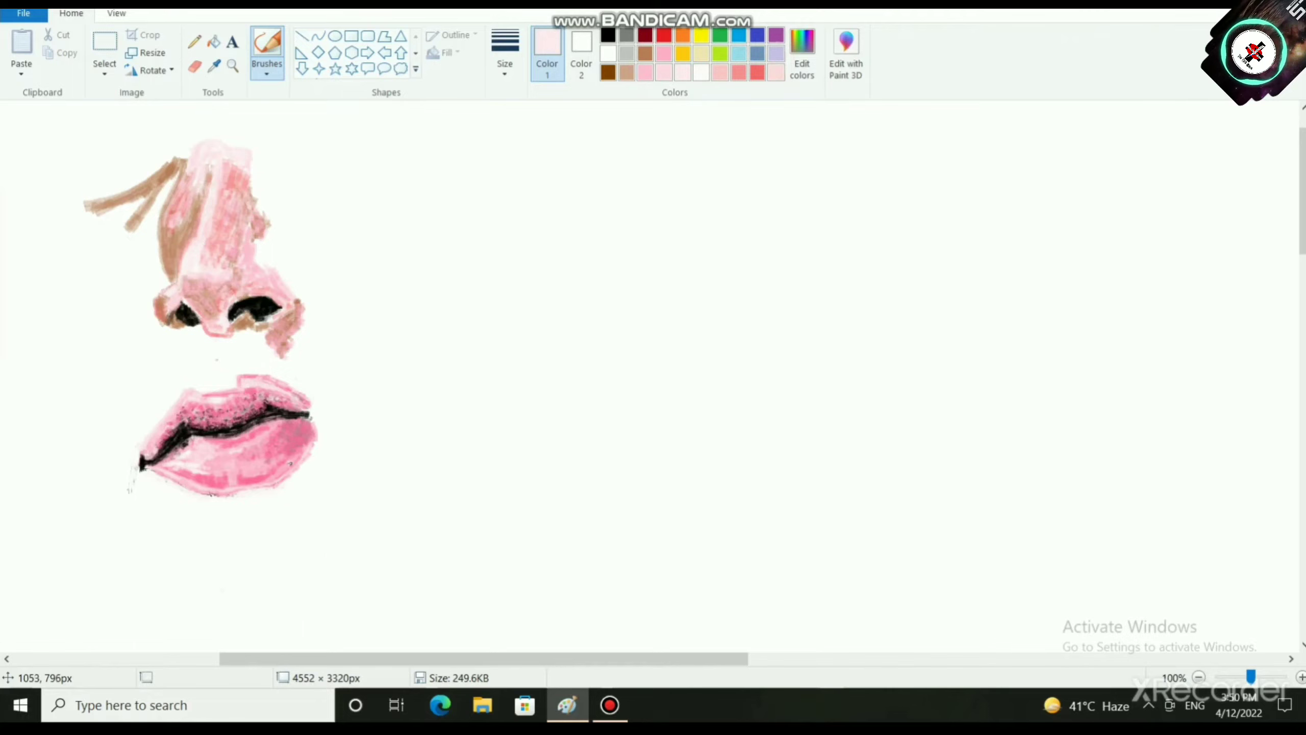
scroll(220, 590, "up", 2)
scroll(224, 581, "down", 6)
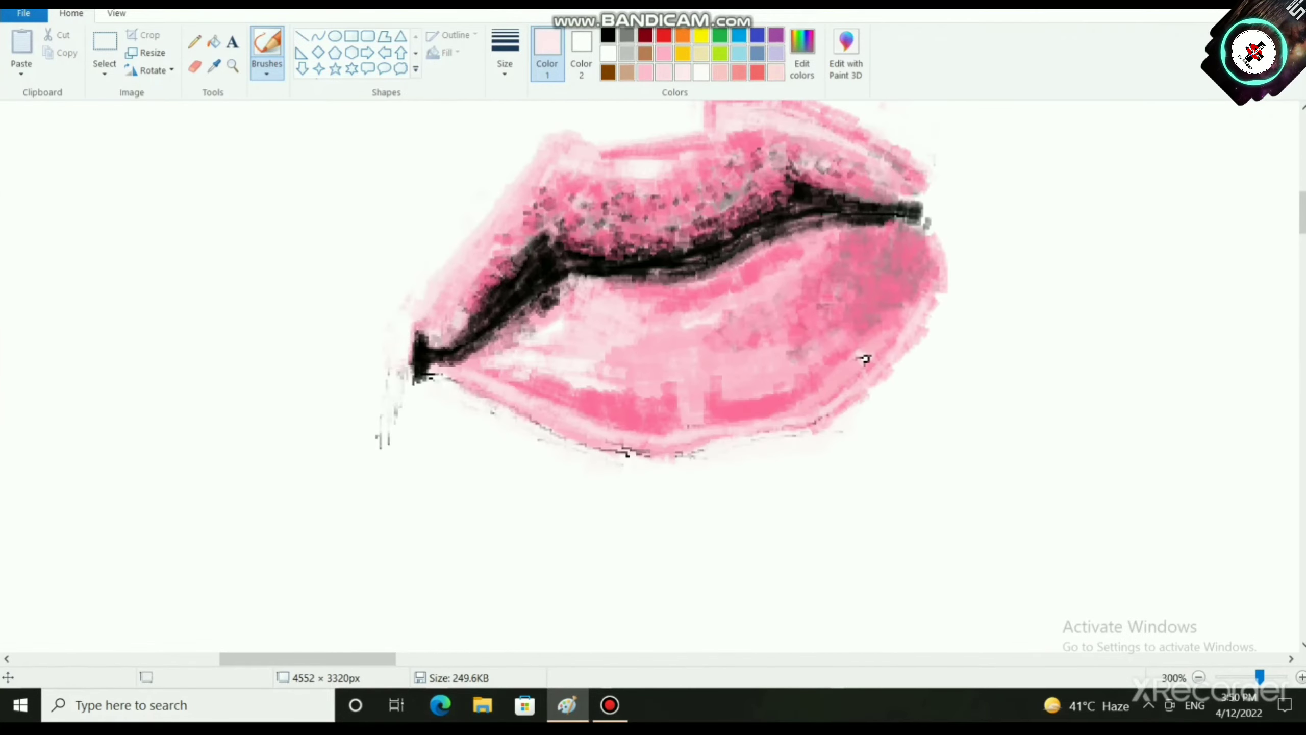
left_click(757, 72)
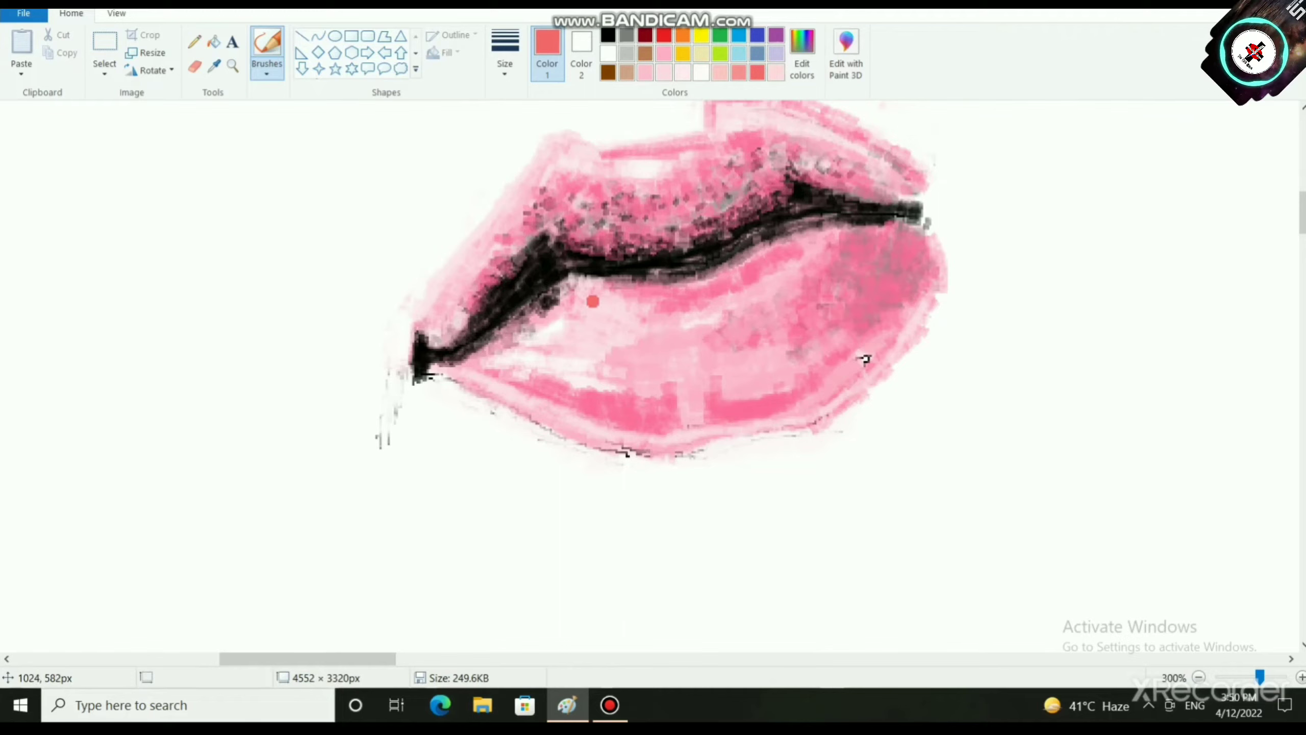
mouse_move(584, 281)
left_mouse_down()
mouse_move(619, 288)
mouse_move(581, 291)
mouse_move(673, 297)
mouse_move(558, 299)
mouse_move(659, 312)
left_mouse_up()
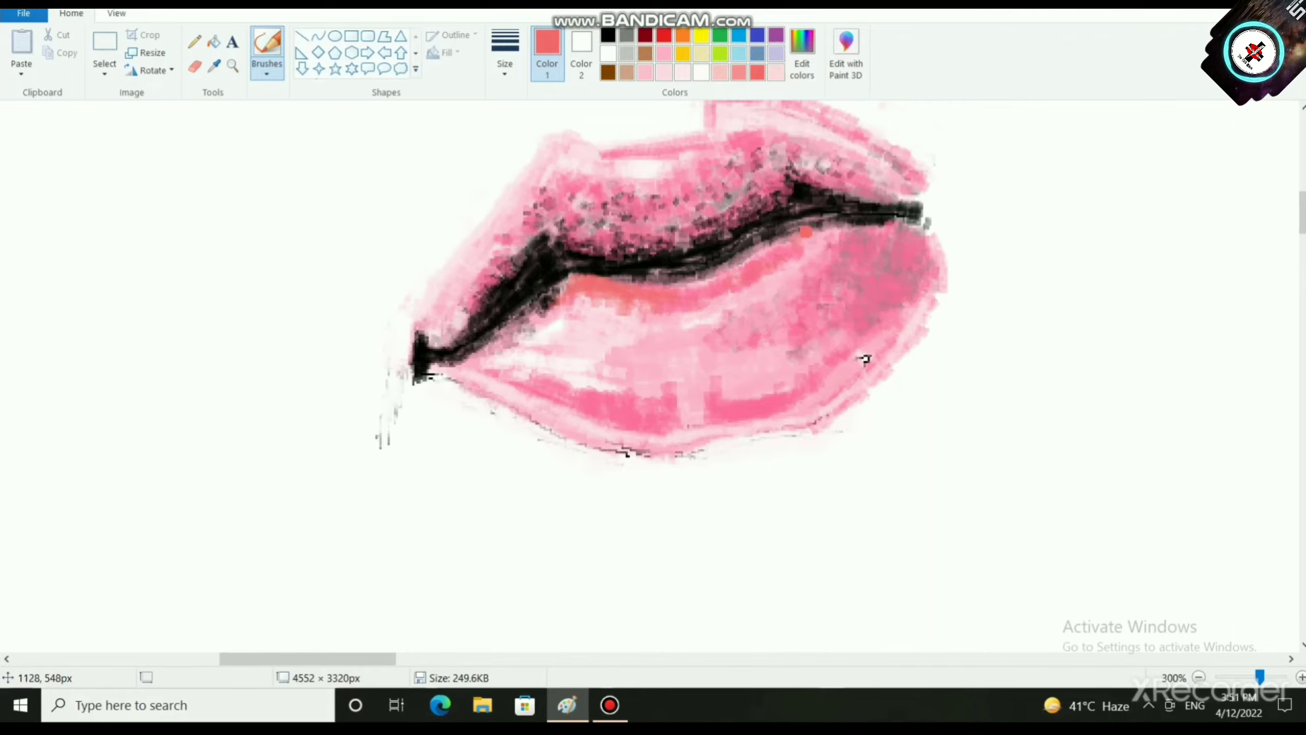
mouse_move(846, 241)
left_mouse_down()
mouse_move(784, 253)
mouse_move(717, 303)
left_mouse_up()
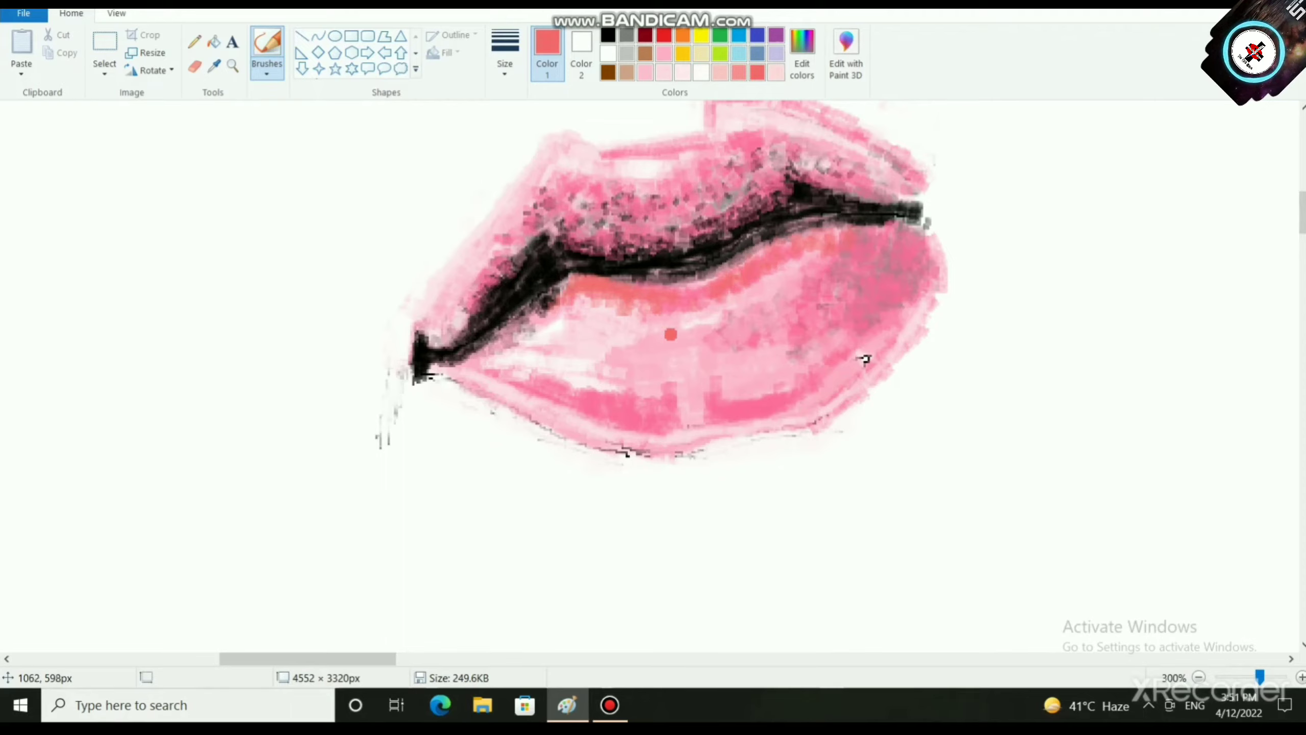
Step: Shade the body, lower edge and right end of the lower lip with coral strokes
mouse_move(658, 349)
left_mouse_down()
mouse_move(646, 427)
mouse_move(602, 387)
mouse_move(587, 410)
mouse_move(558, 396)
left_mouse_up()
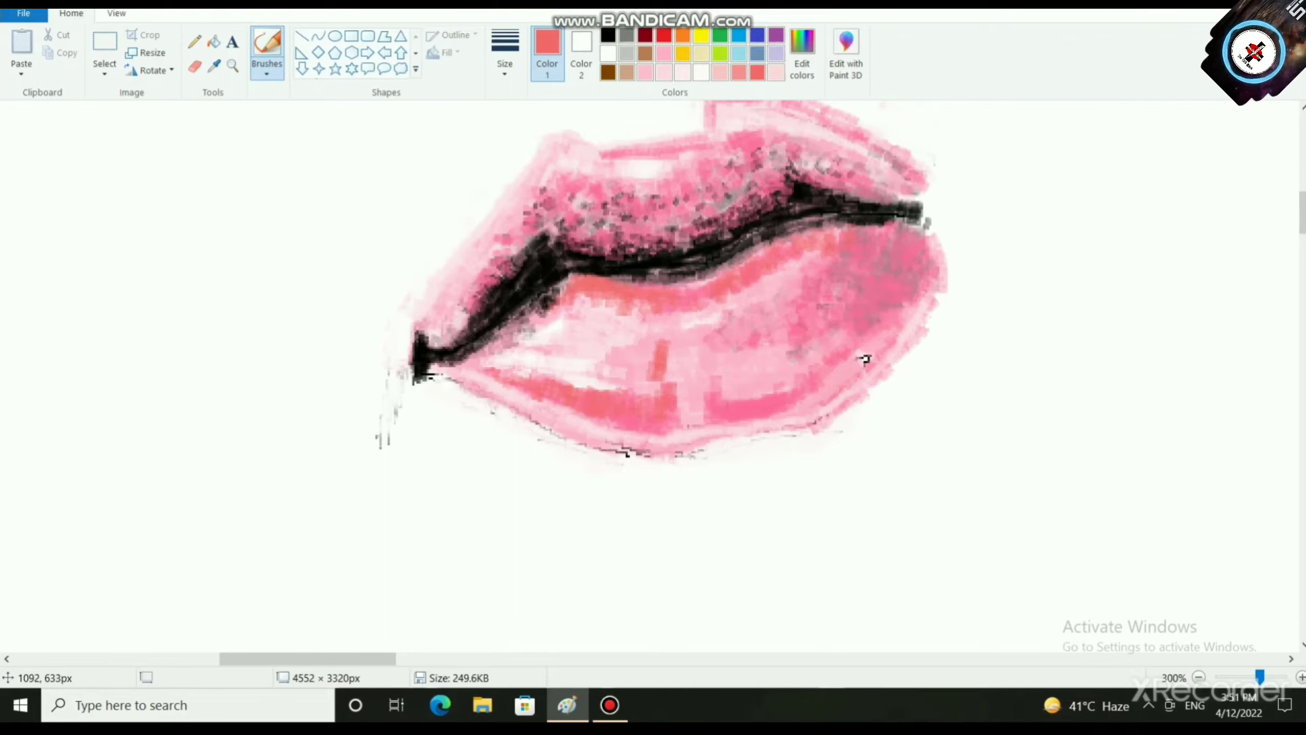
mouse_move(710, 411)
left_mouse_down()
mouse_move(710, 383)
mouse_move(692, 399)
left_mouse_up()
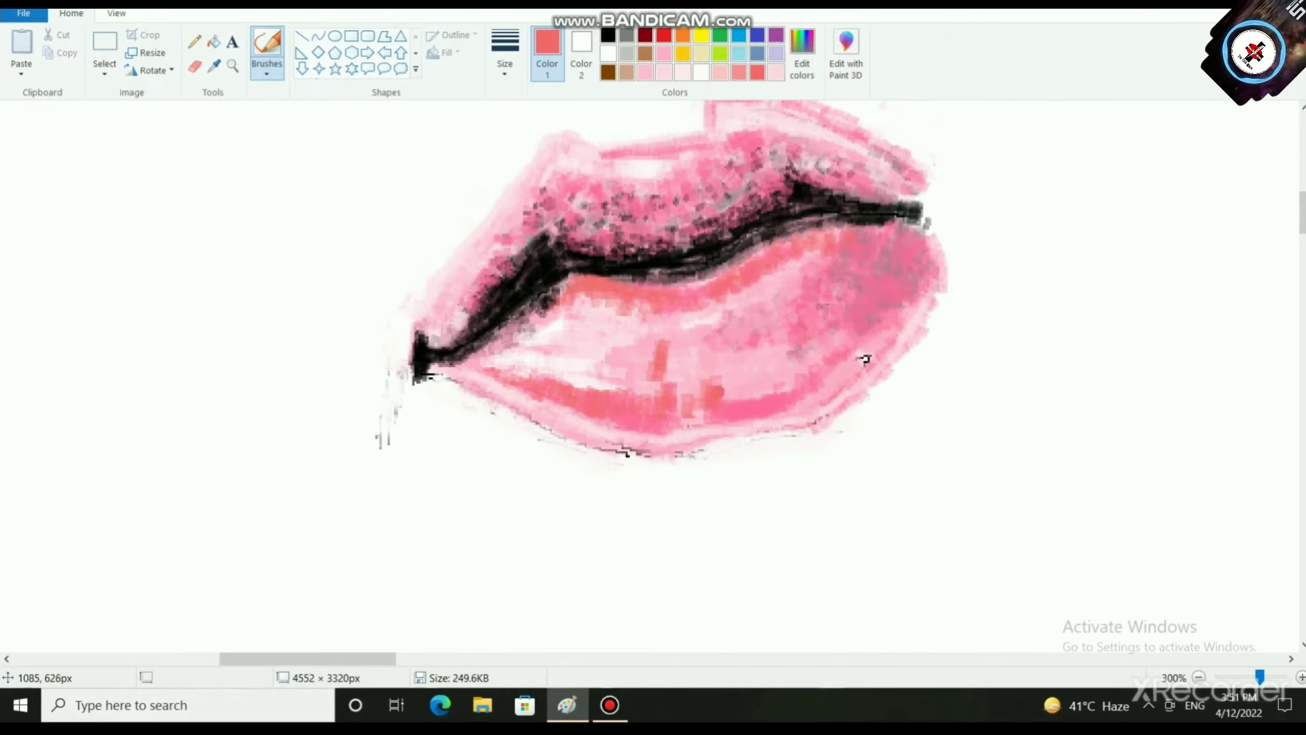
left_click_drag(781, 389, 783, 404)
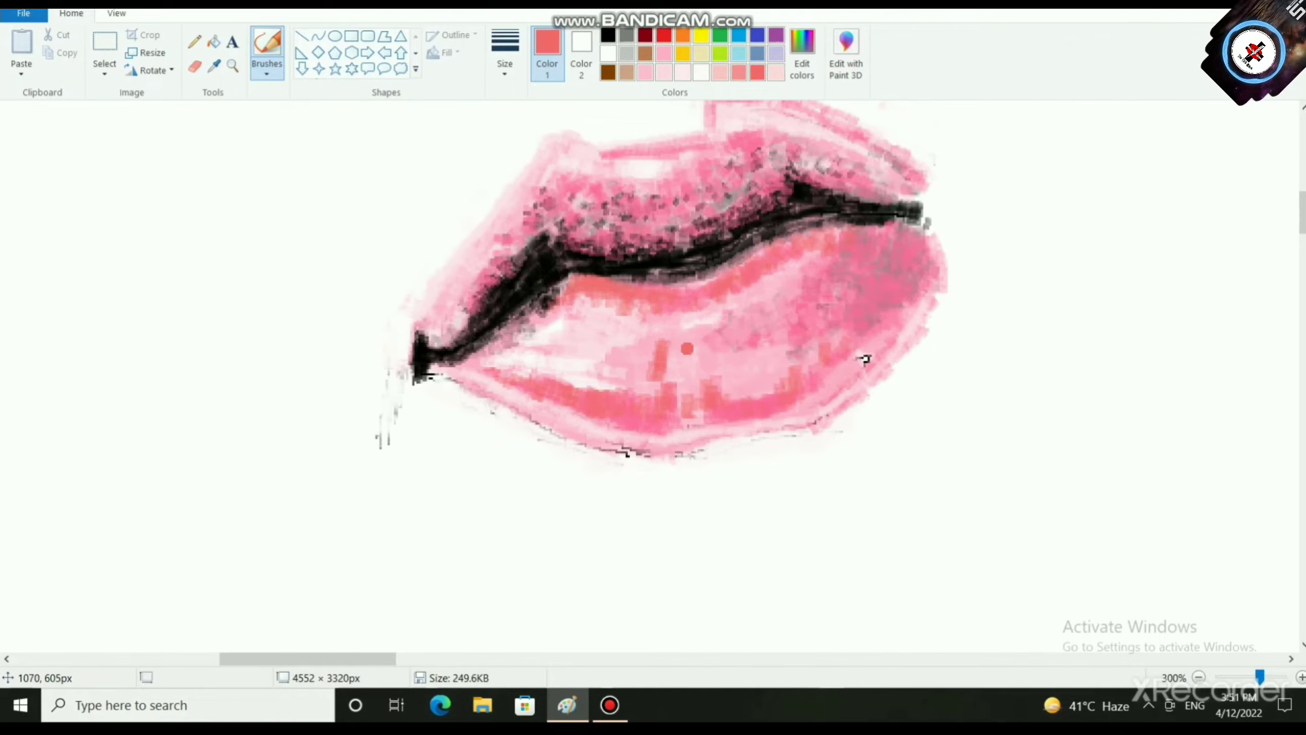
mouse_move(616, 349)
left_mouse_down()
mouse_move(625, 362)
mouse_move(553, 359)
mouse_move(545, 344)
mouse_move(566, 368)
mouse_move(586, 348)
mouse_move(589, 316)
mouse_move(571, 330)
left_mouse_up()
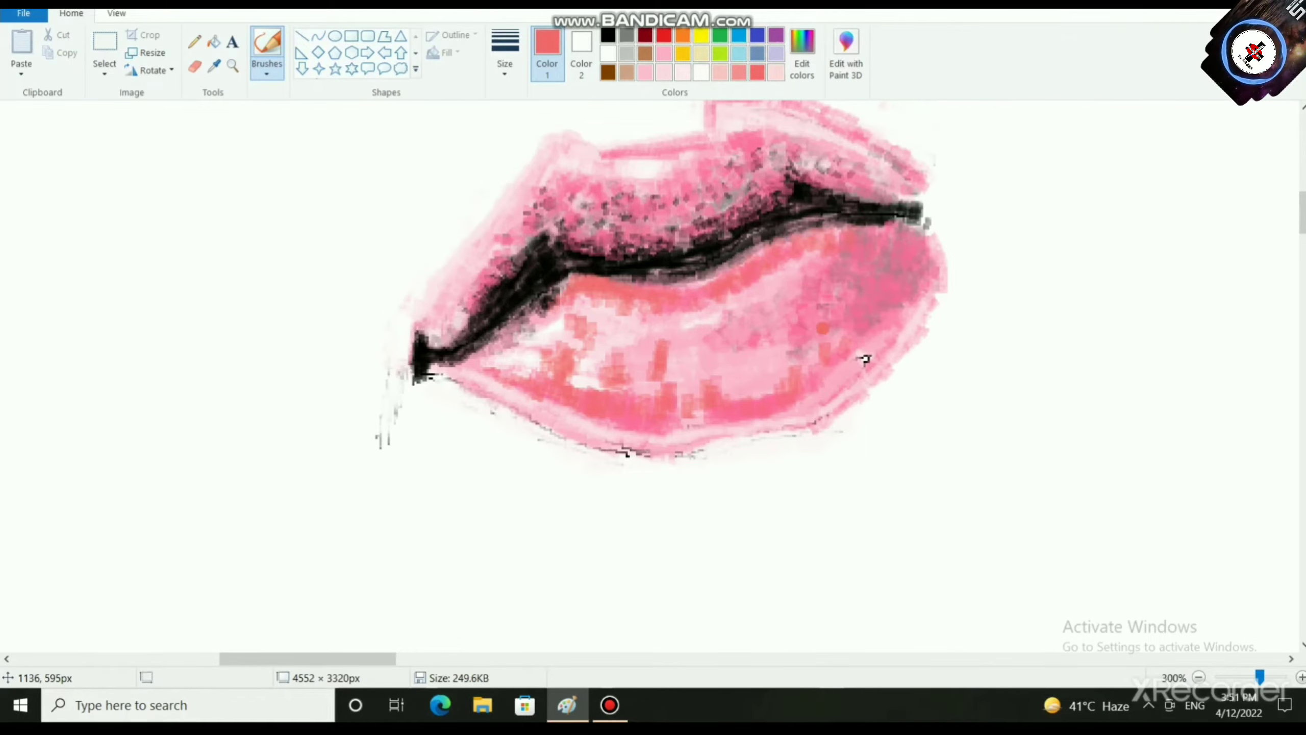
left_click_drag(844, 288, 821, 319)
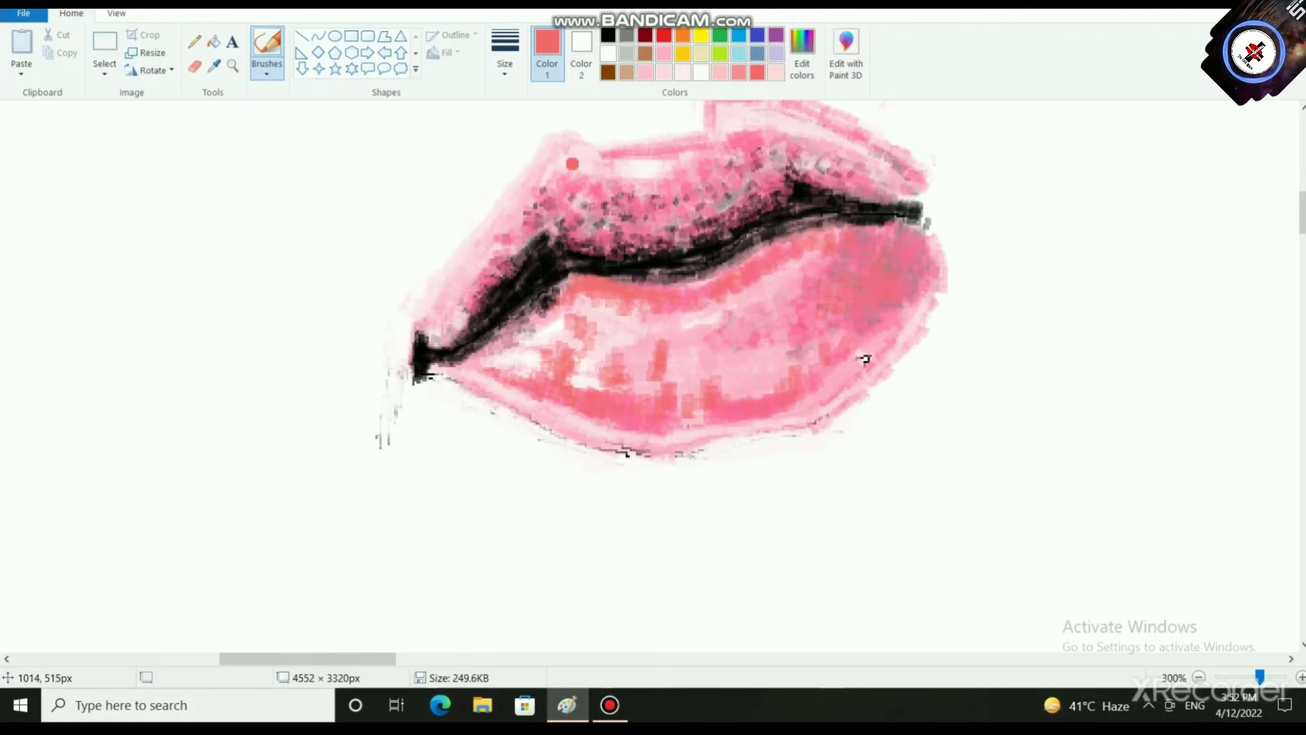
Step: Shade the upper lip with coral along its left slope, through the middle and over the right peak
mouse_move(573, 165)
left_mouse_down()
mouse_move(521, 231)
mouse_move(529, 218)
left_mouse_up()
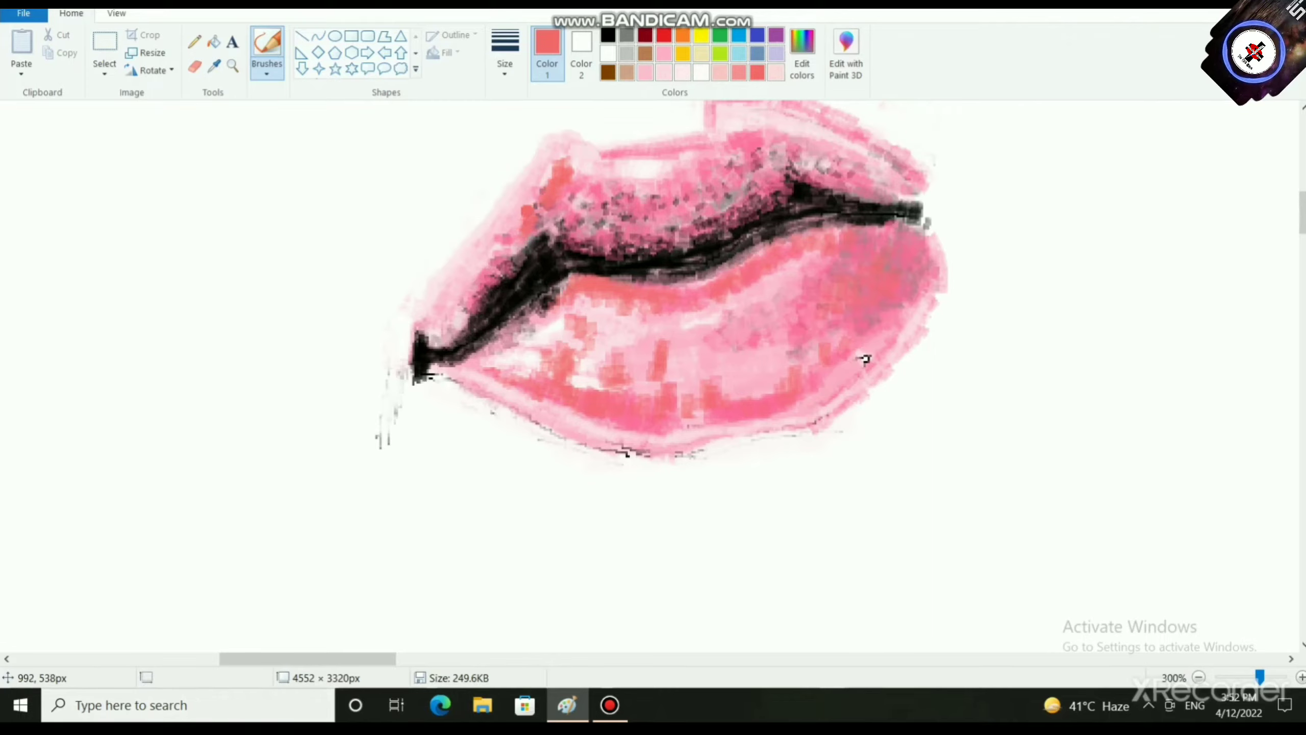
mouse_move(527, 217)
left_mouse_down()
mouse_move(480, 259)
mouse_move(452, 327)
mouse_move(477, 271)
left_mouse_up()
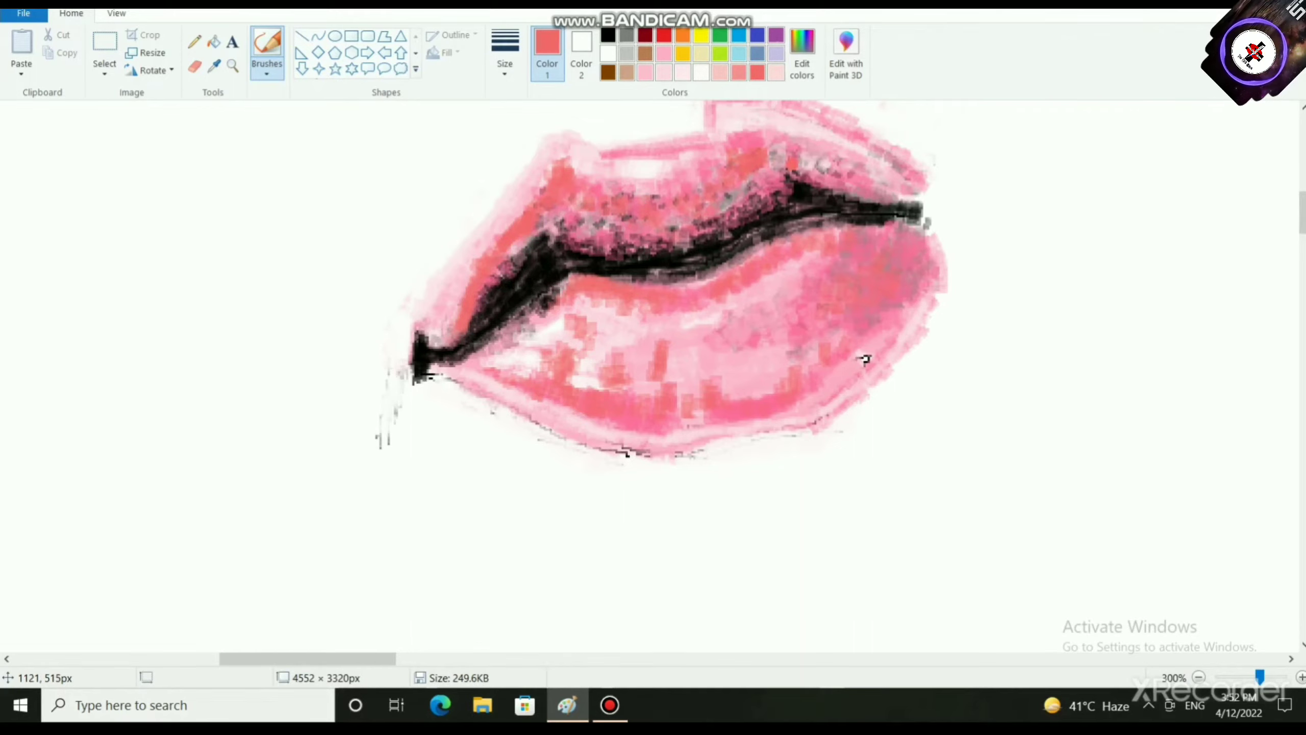
left_click(804, 157)
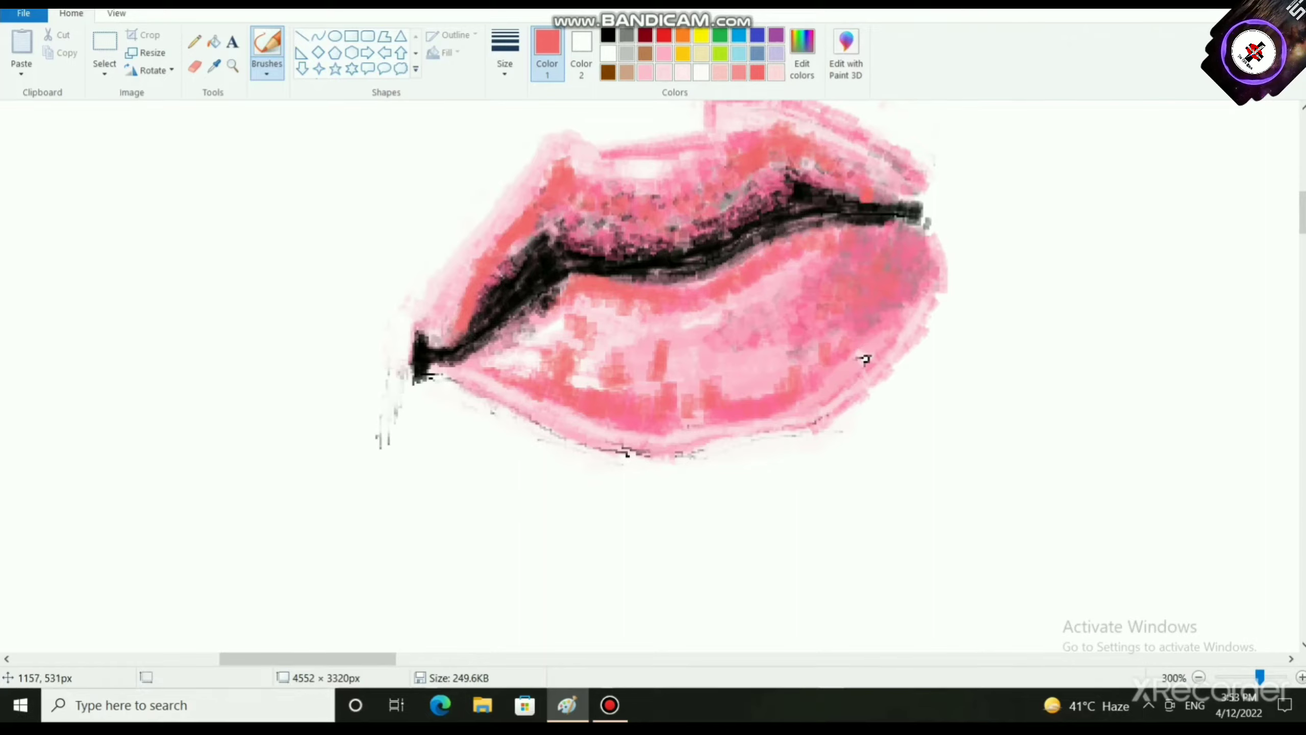
Step: Darken the pale yellow to a custom mustard colour, switch to the oil brush and set its stroke size
scroll(859, 213, "down", 3)
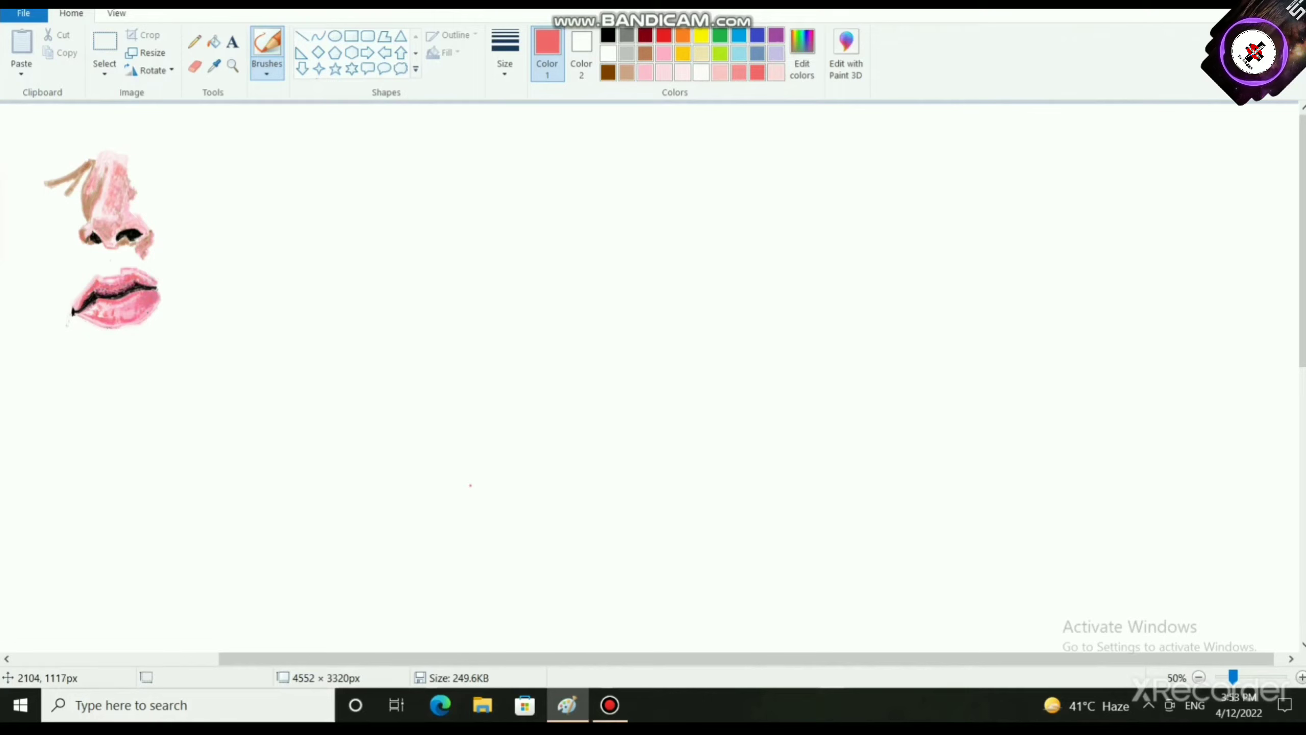
scroll(470, 485, "up", 1)
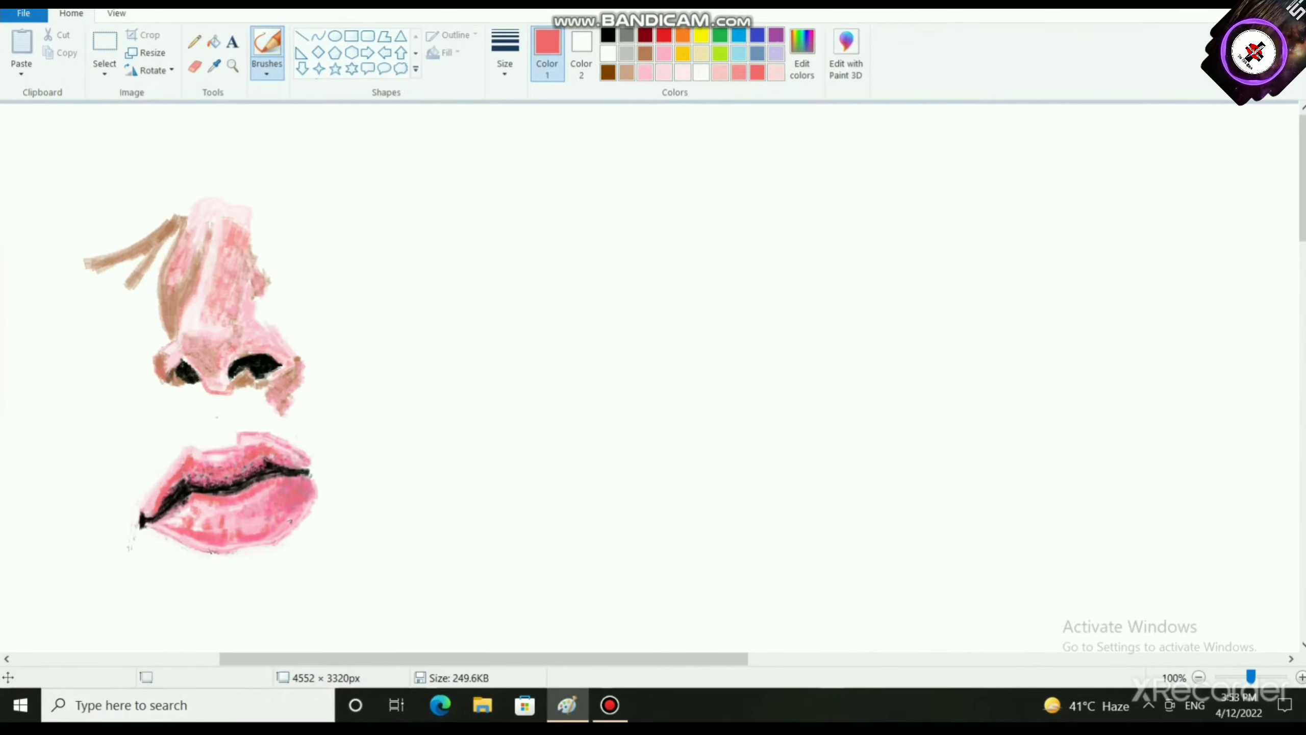
left_click(701, 53)
left_click(802, 51)
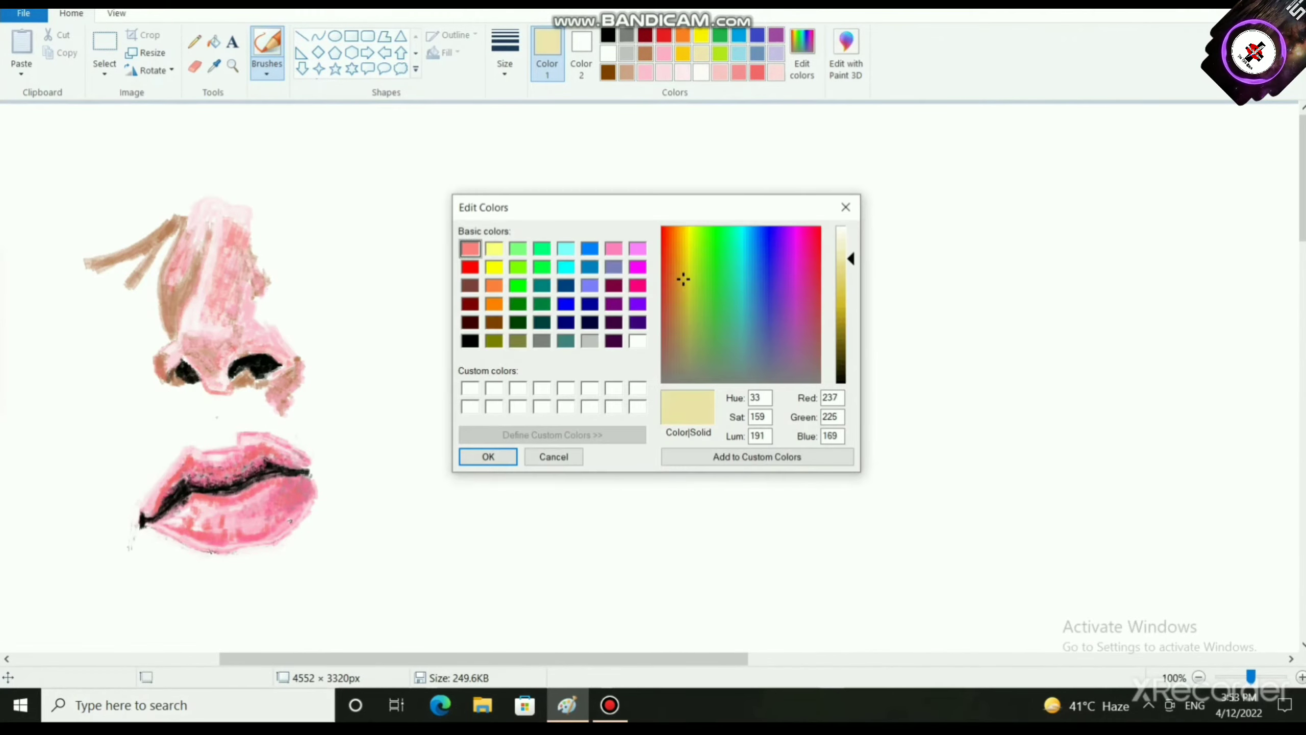
left_click_drag(851, 272, 851, 290)
left_click(488, 456)
left_click(266, 54)
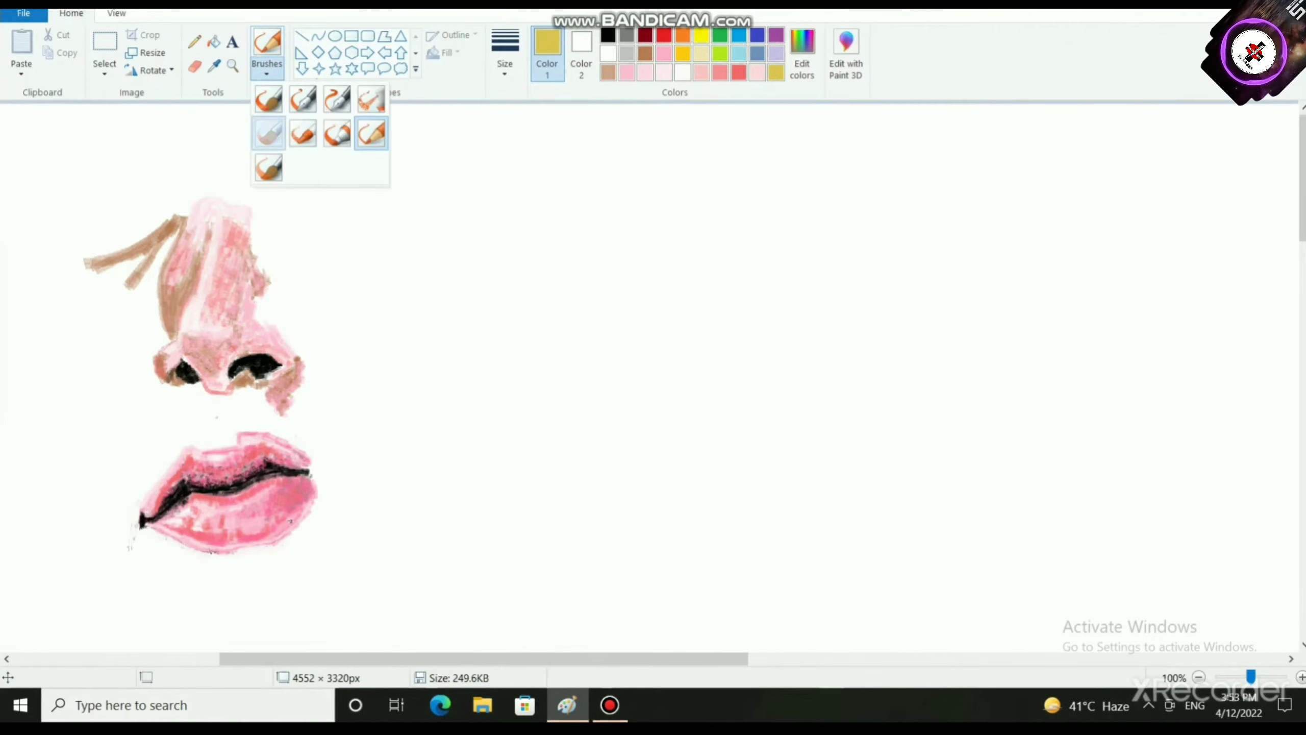
left_click(268, 133)
left_click(505, 57)
left_click(544, 100)
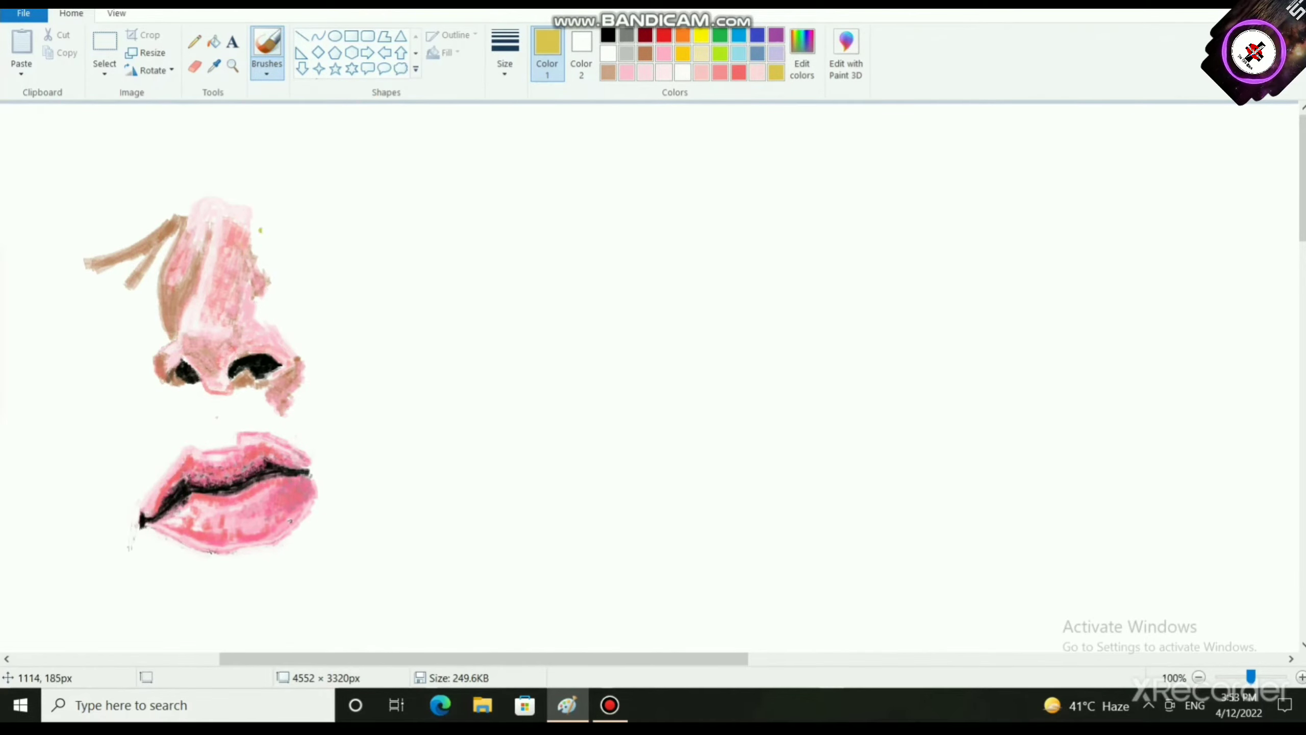
Step: Paint a short mustard arch above the nose's upper end and a taller curve over it, extended up and to the right
scroll(213, 324, "up", 2)
scroll(477, 355, "down", 2)
scroll(560, 325, "down", 1)
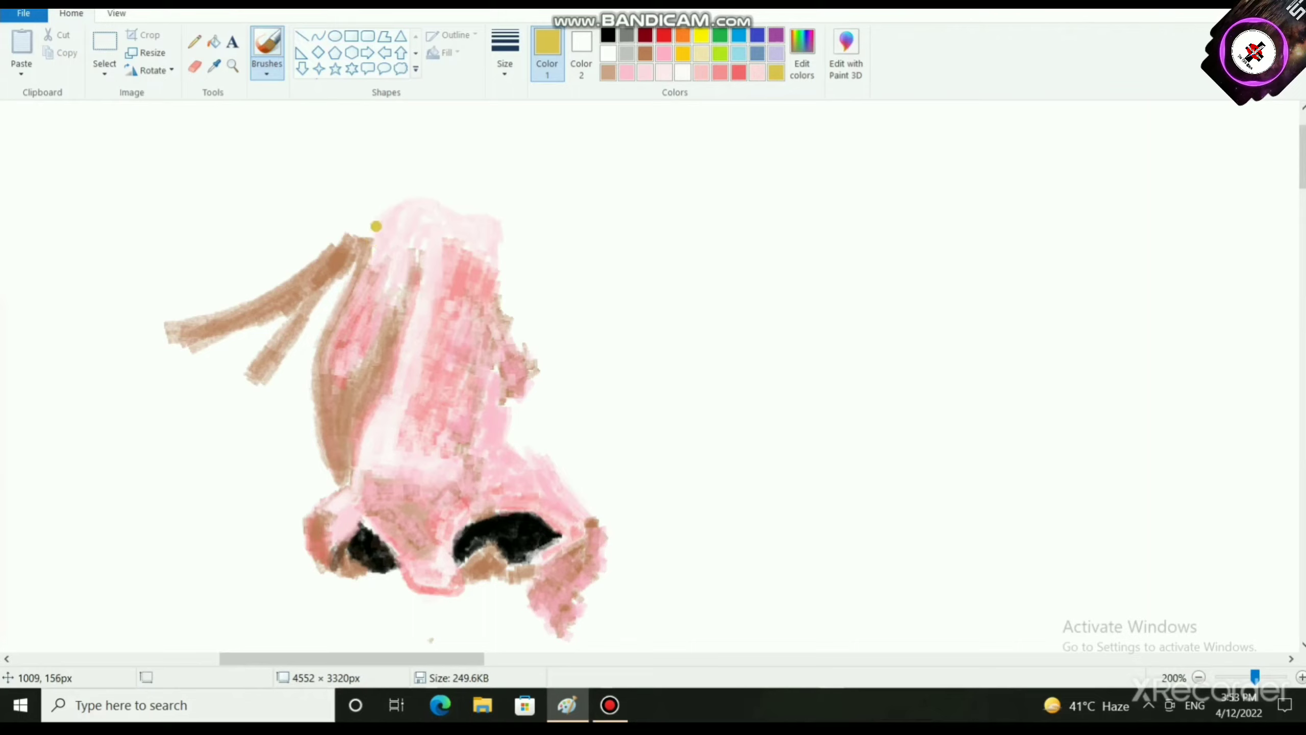
mouse_move(374, 222)
left_mouse_down()
mouse_move(397, 189)
mouse_move(377, 222)
mouse_move(409, 184)
mouse_move(376, 227)
mouse_move(408, 183)
mouse_move(459, 186)
mouse_move(382, 211)
mouse_move(412, 177)
mouse_move(426, 174)
mouse_move(368, 229)
mouse_move(389, 187)
mouse_move(421, 175)
mouse_move(452, 183)
mouse_move(440, 196)
mouse_move(472, 184)
left_mouse_up()
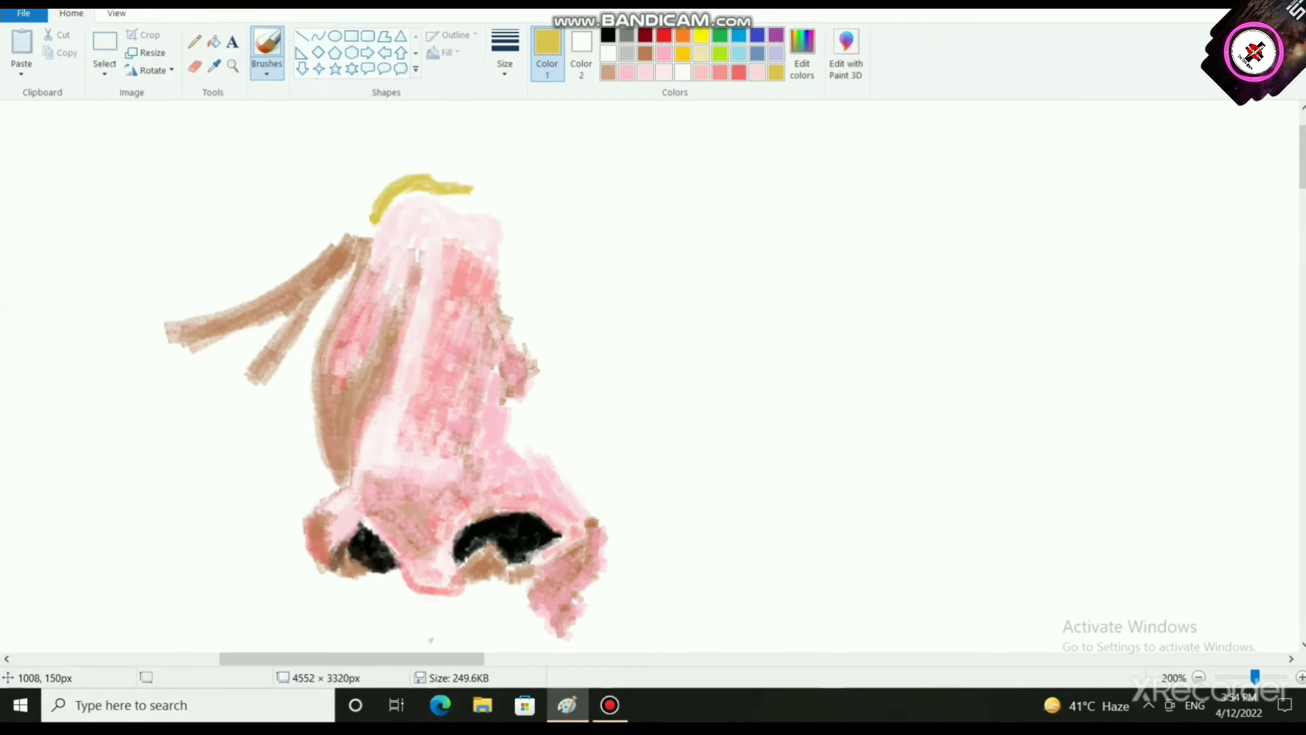
mouse_move(374, 220)
left_mouse_down()
mouse_move(383, 139)
mouse_move(415, 113)
mouse_move(395, 119)
mouse_move(464, 101)
left_mouse_up()
scroll(483, 170, "up", 3)
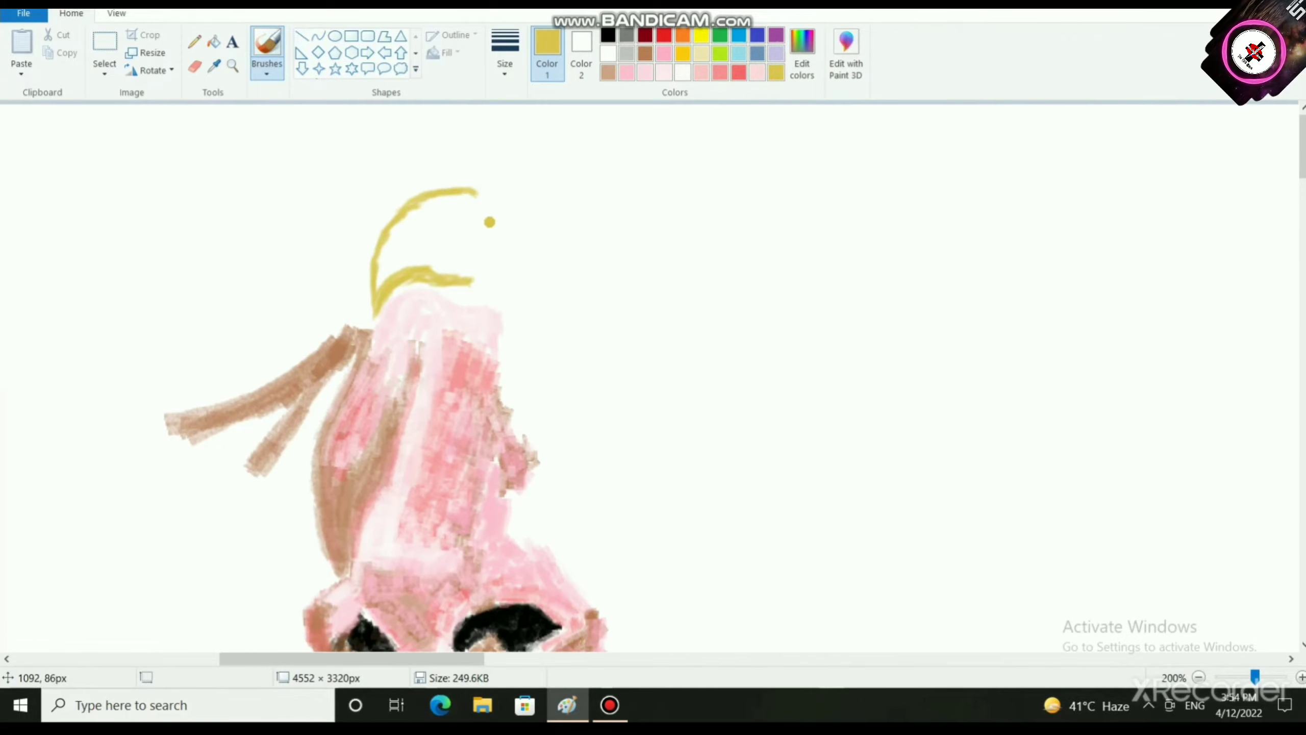
left_click_drag(457, 184, 485, 183)
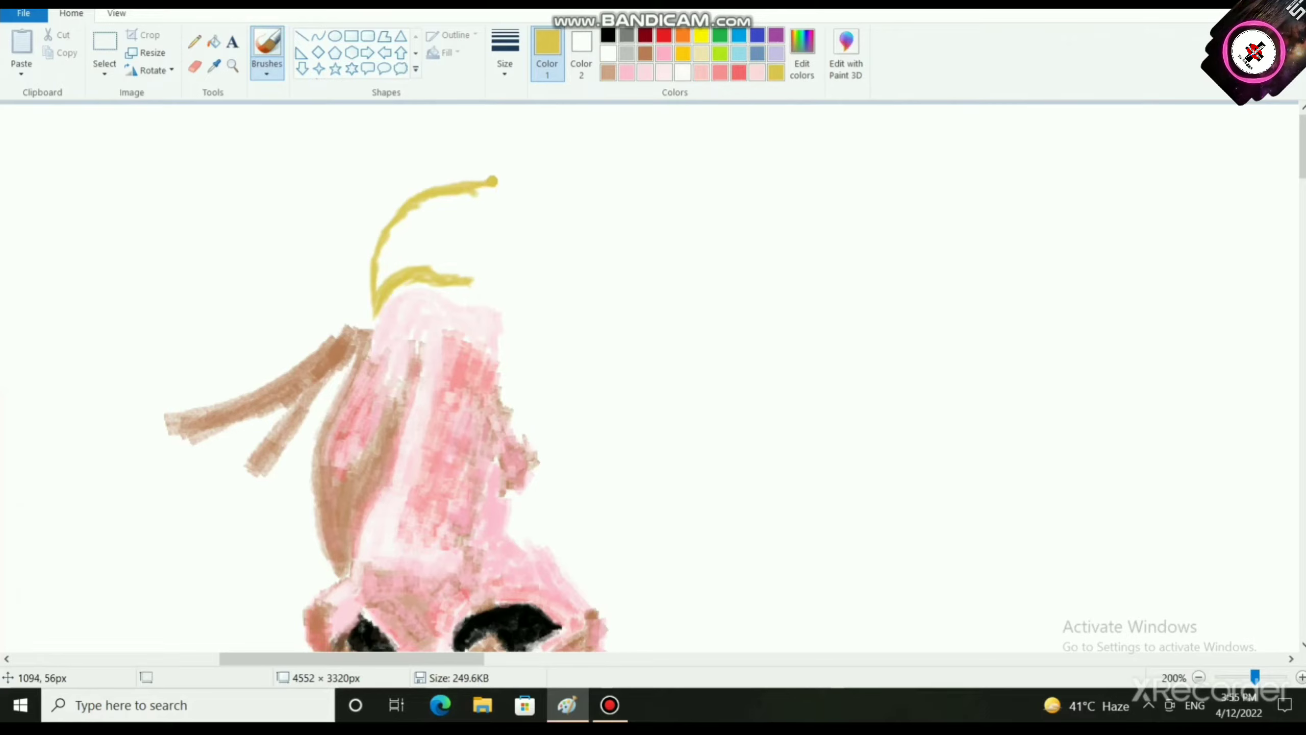
mouse_move(477, 176)
left_mouse_down()
mouse_move(499, 141)
mouse_move(531, 133)
left_mouse_up()
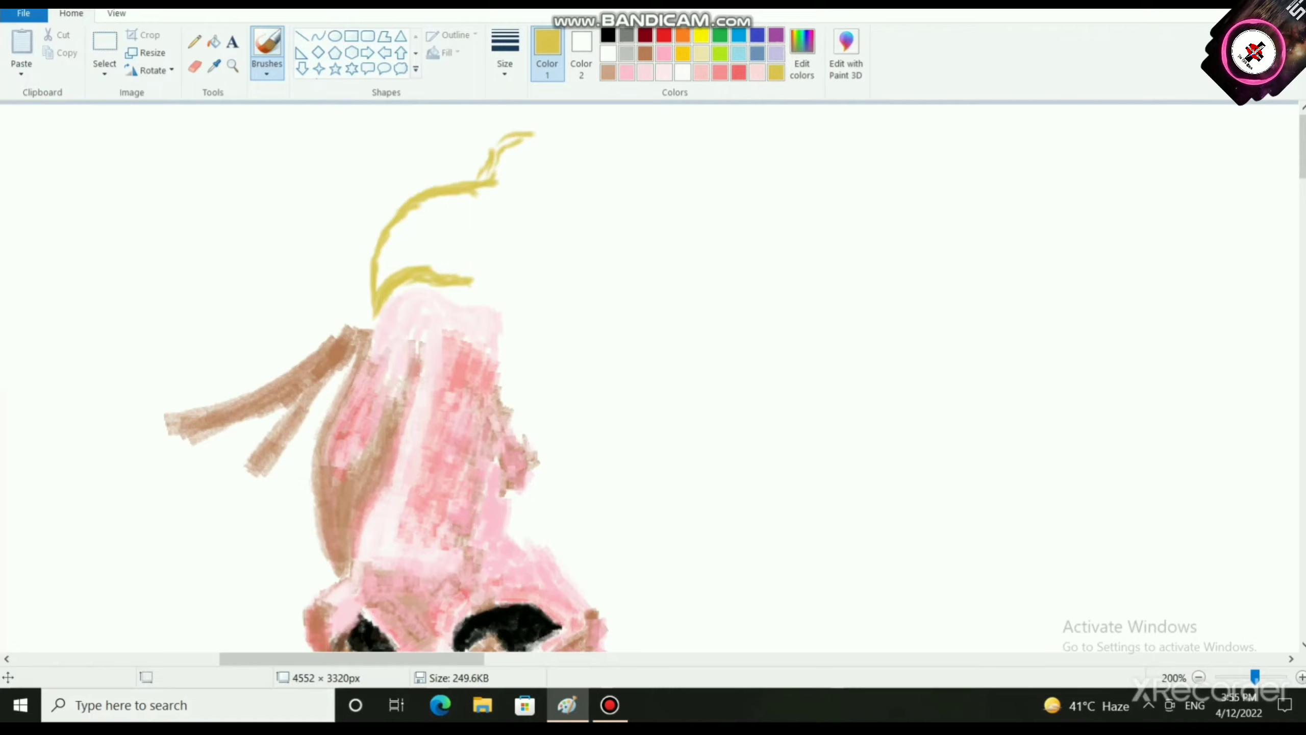
Step: Extend the upper mustard curve to the right with pale yellow strokes
left_click(701, 54)
mouse_move(493, 179)
left_mouse_down()
mouse_move(504, 135)
mouse_move(575, 123)
left_mouse_up()
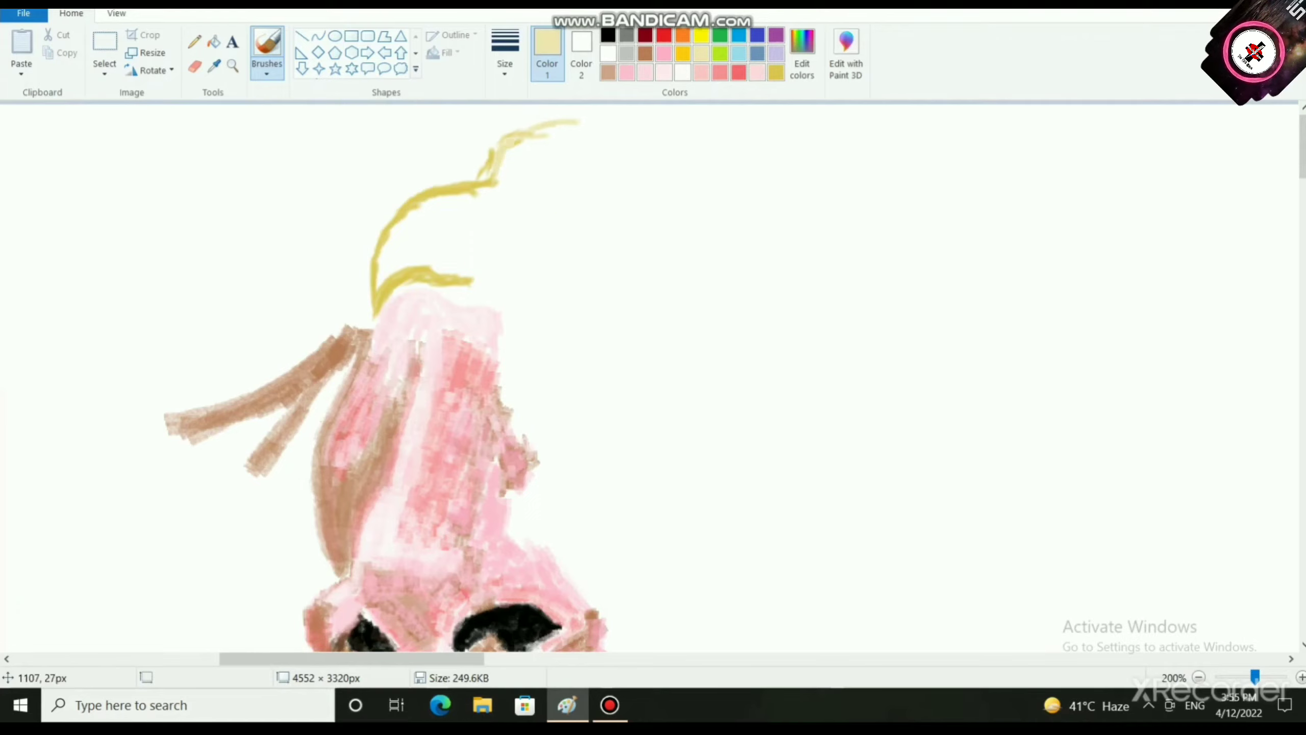
mouse_move(535, 123)
left_mouse_down()
mouse_move(602, 110)
mouse_move(703, 132)
left_mouse_up()
Step: Mix a lighter cream yellow and paint loose strokes beneath the right end of the pale yellow curve
left_click(802, 54)
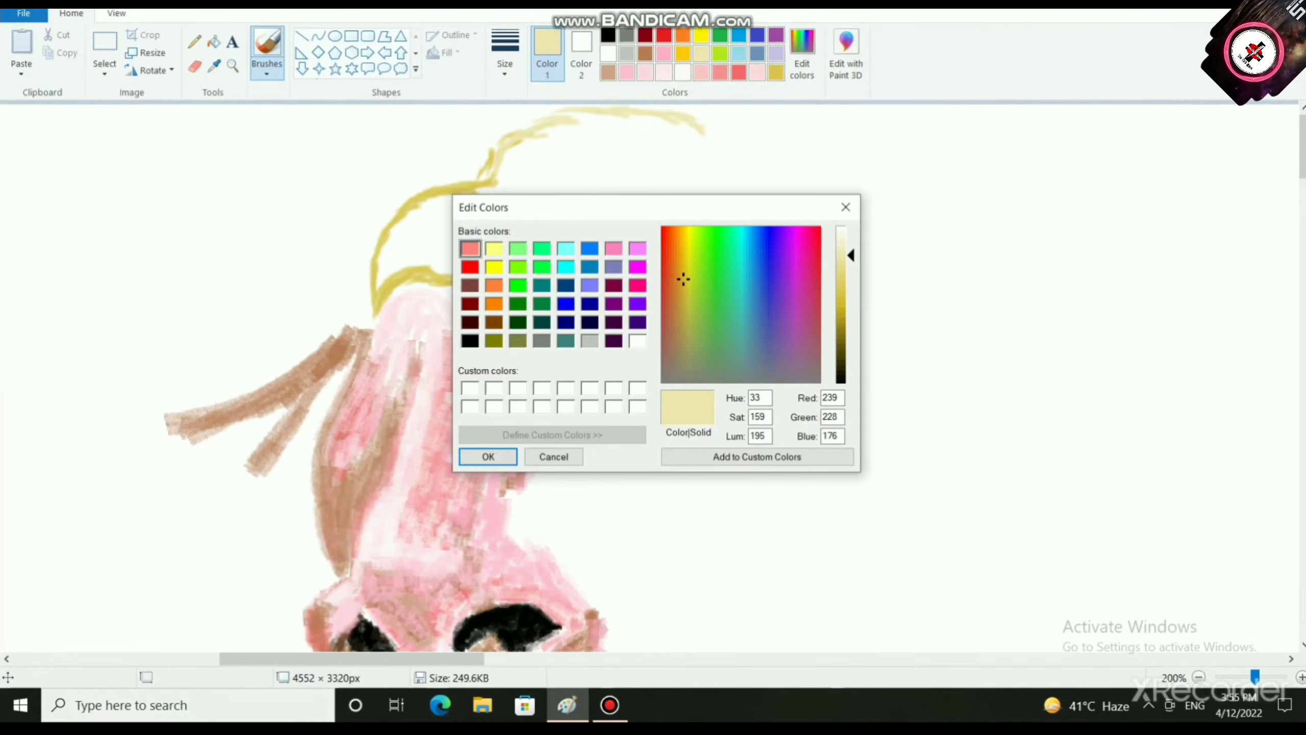
left_click_drag(850, 254, 851, 241)
key("Return")
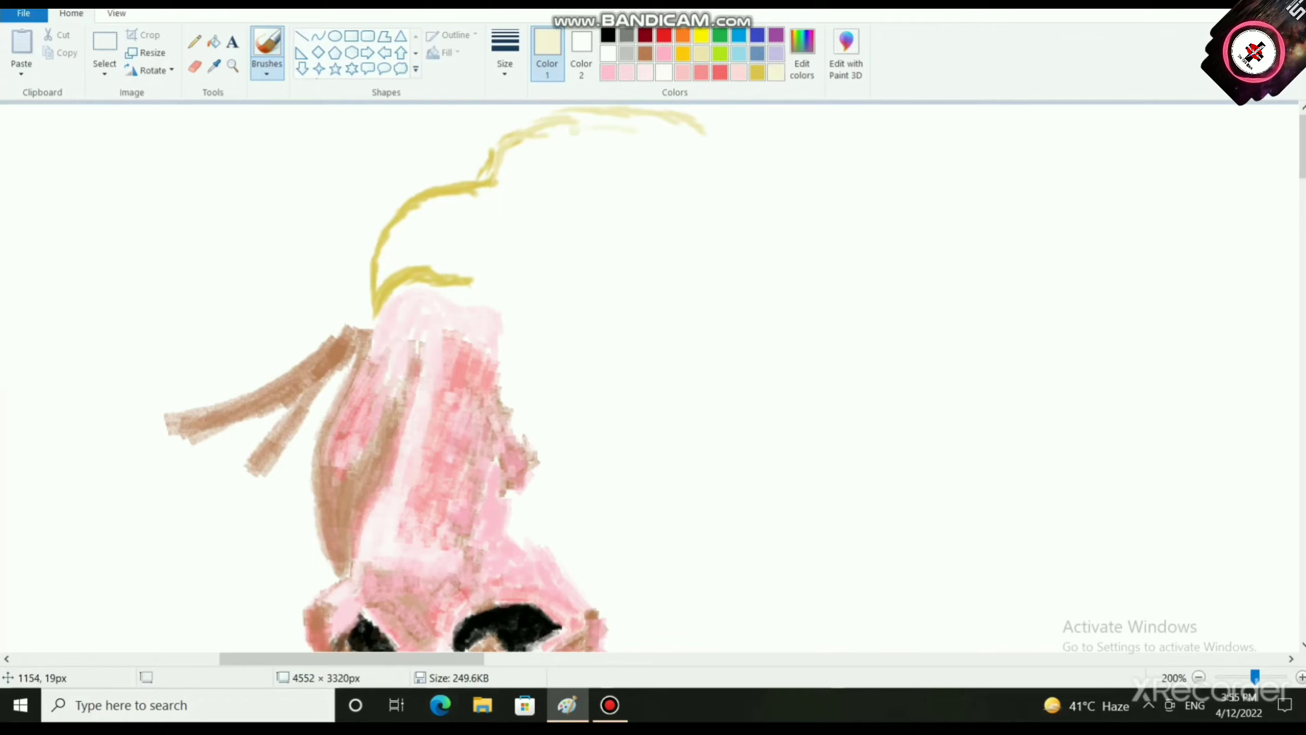
left_click_drag(622, 164, 586, 133)
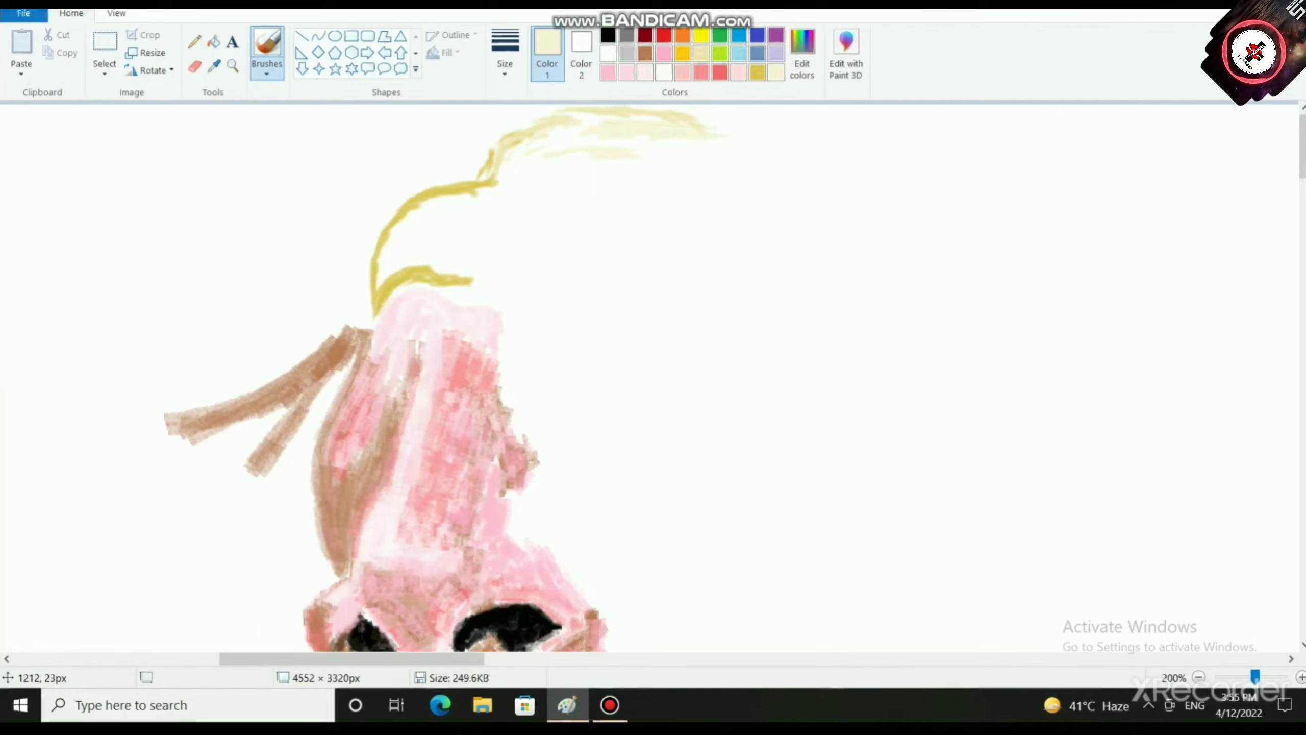
mouse_move(654, 135)
left_mouse_down()
mouse_move(748, 169)
mouse_move(614, 172)
left_mouse_up()
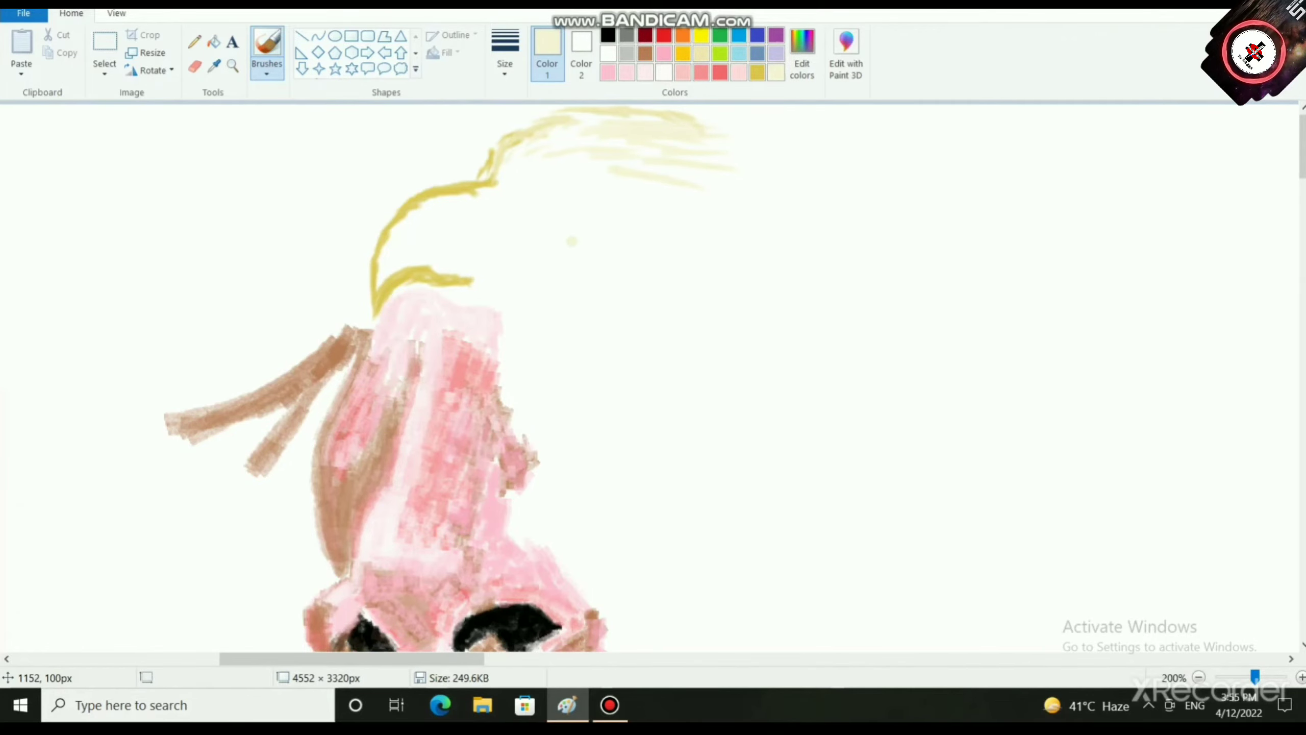
Step: Soften the two mustard arches above the nose with cream strokes
scroll(571, 240, "down", 2)
scroll(313, 332, "up", 2)
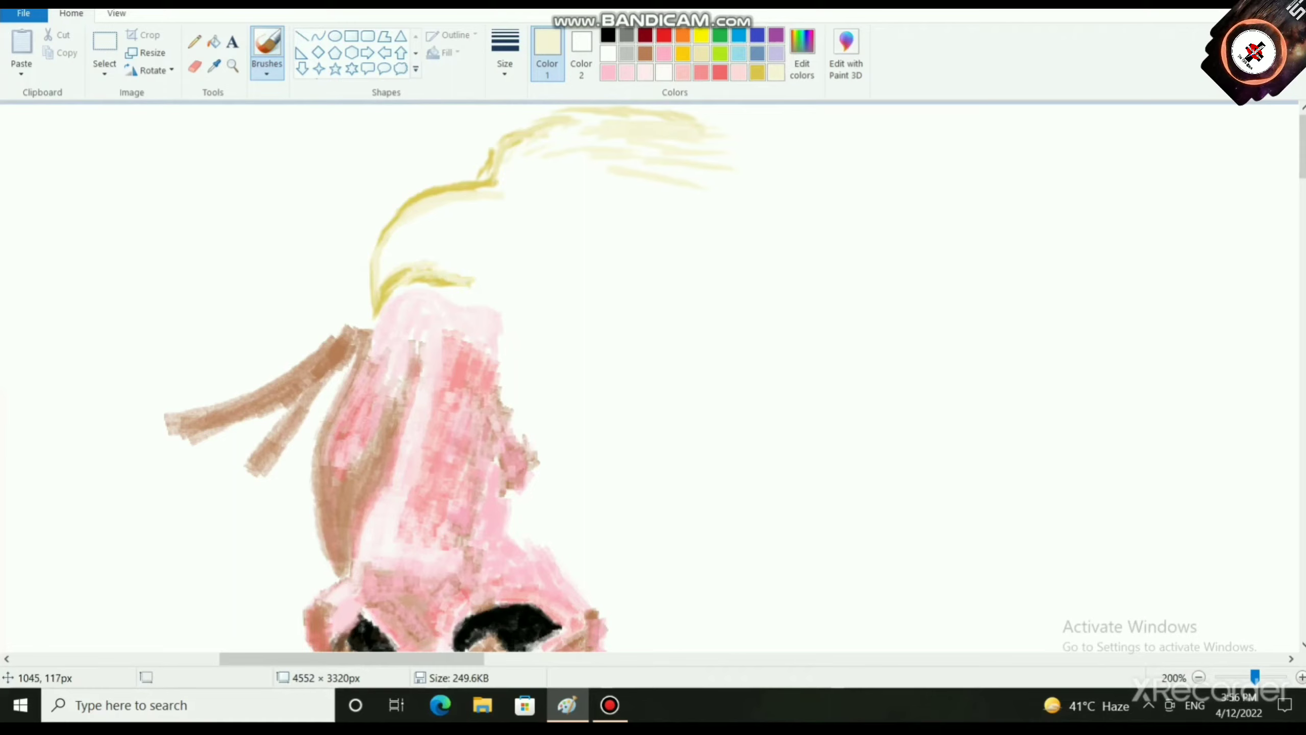
left_click_drag(383, 289, 433, 260)
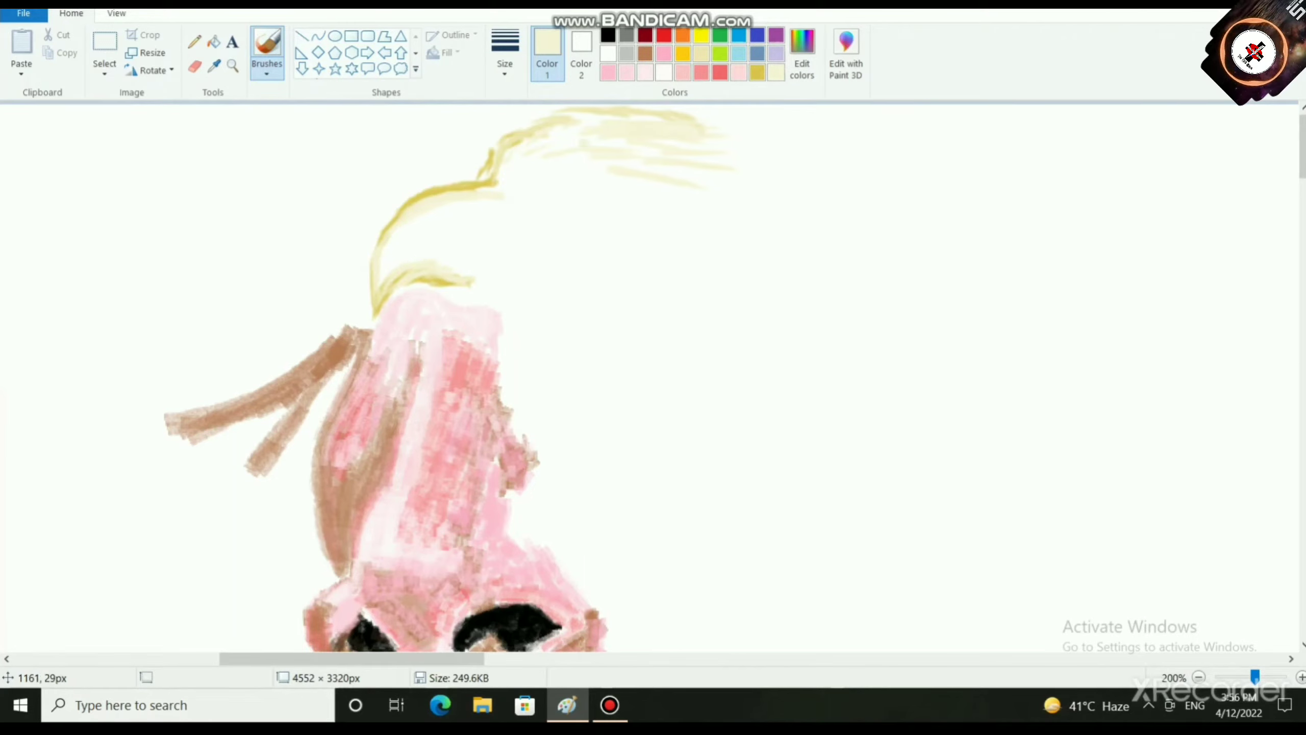
Step: Paint dark grey contour lines over the lower arch, branching out to the right above the nose
left_click(627, 35)
mouse_move(380, 305)
left_mouse_down()
mouse_move(382, 289)
mouse_move(417, 269)
left_mouse_up()
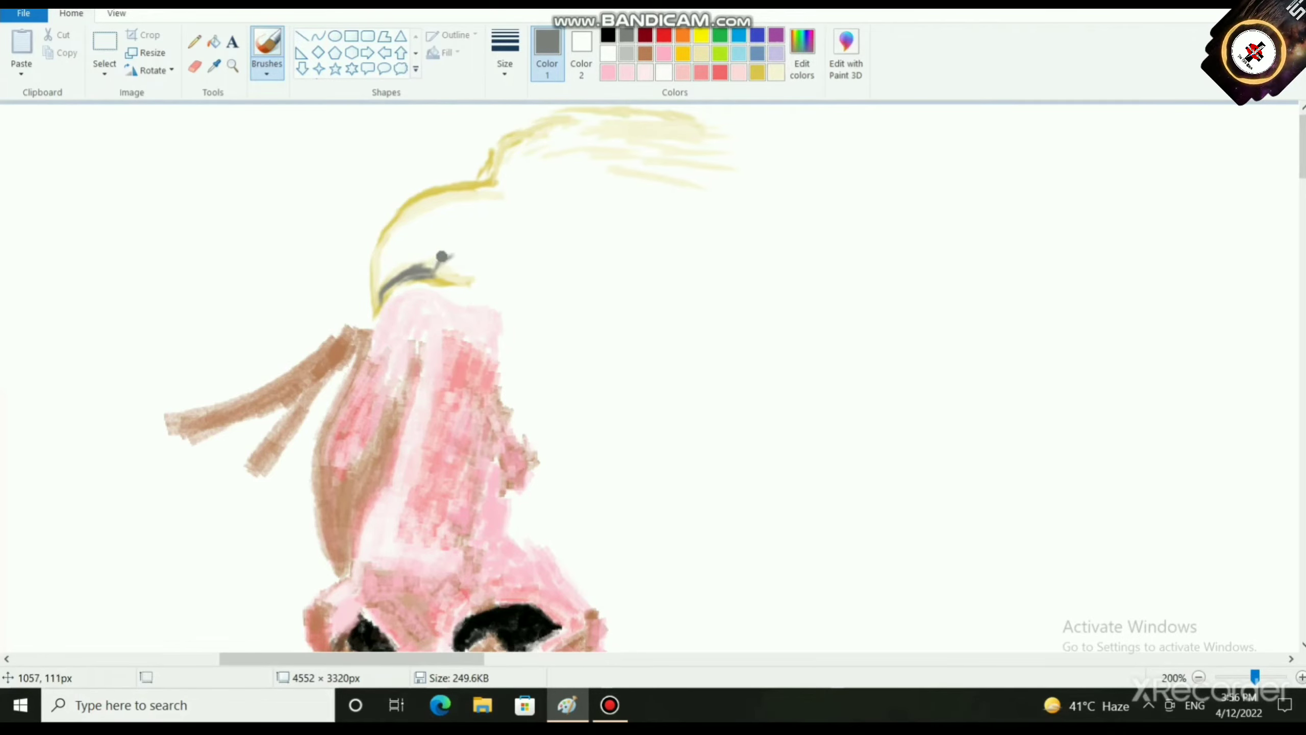
mouse_move(435, 259)
left_mouse_down()
mouse_move(478, 242)
mouse_move(463, 238)
mouse_move(499, 247)
left_mouse_up()
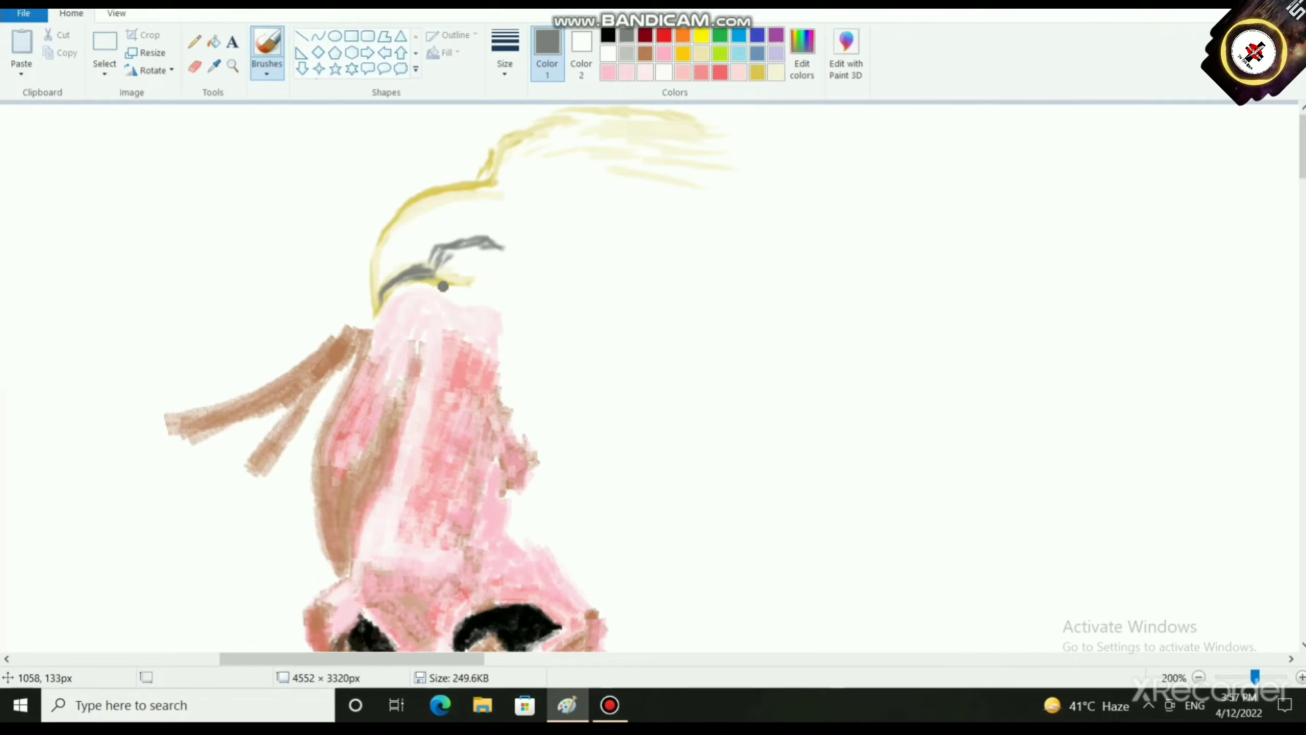
mouse_move(437, 283)
left_mouse_down()
mouse_move(539, 273)
mouse_move(480, 290)
mouse_move(506, 331)
left_mouse_up()
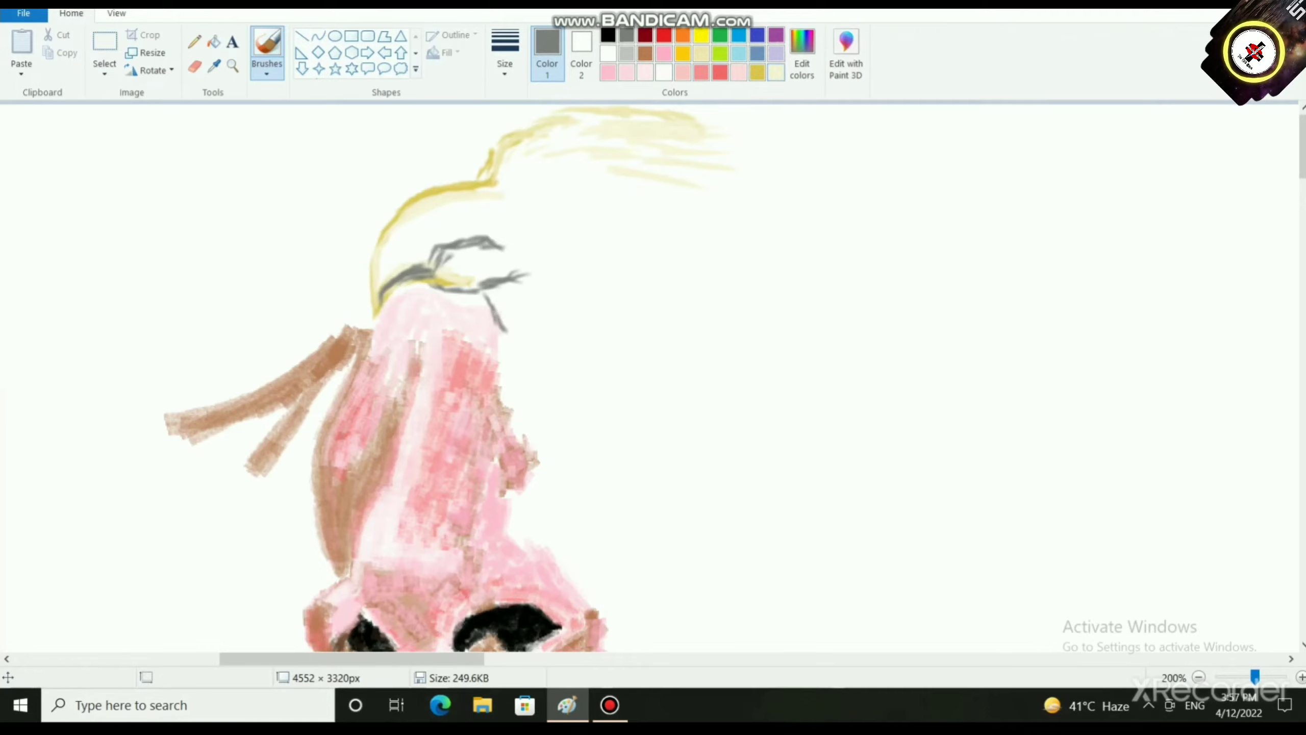
Step: Mix a light yellow and brush loose strokes inside both arches and along the right end of the upper one
left_click(700, 53)
left_click(801, 52)
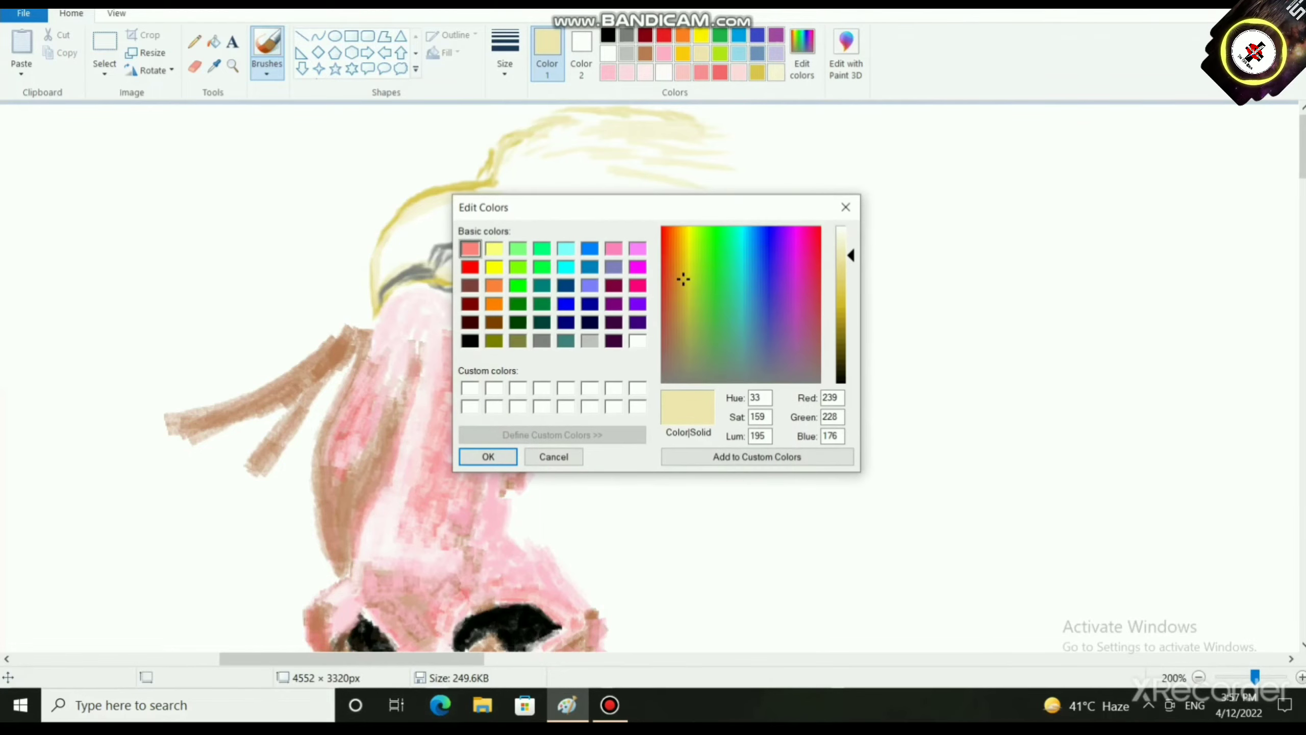
left_click(494, 267)
left_click_drag(850, 305, 850, 243)
left_click(488, 456)
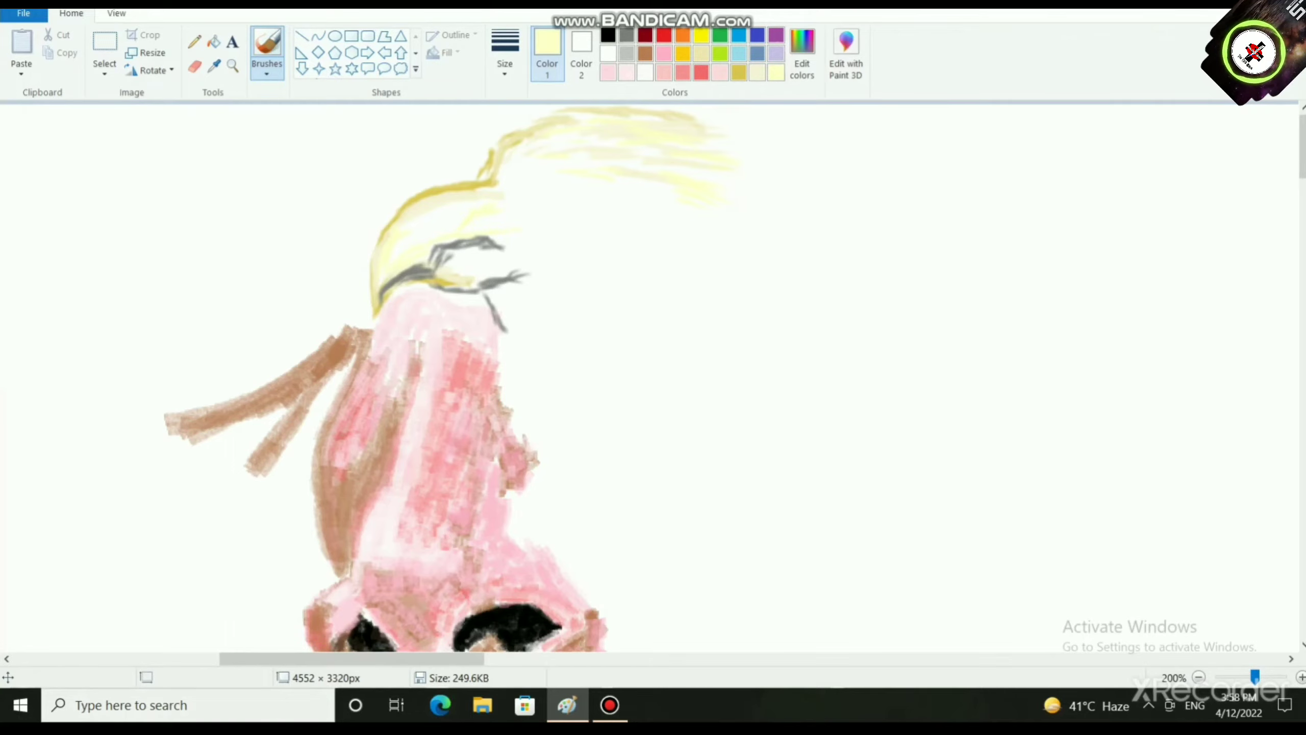
Step: Shade the upper part of the beak light grey and paint a small round black nostril at its right end
left_click(626, 53)
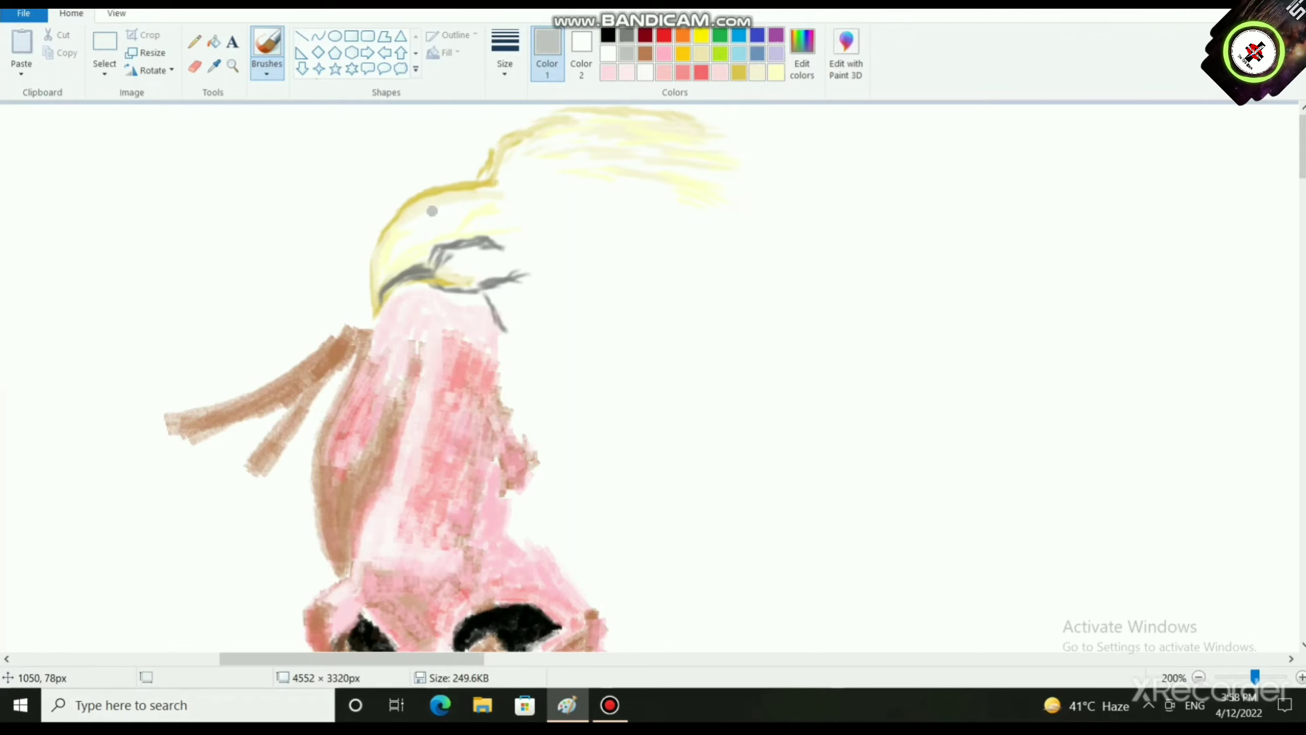
mouse_move(432, 211)
left_mouse_down()
mouse_move(472, 203)
mouse_move(478, 227)
mouse_move(445, 213)
mouse_move(419, 221)
mouse_move(429, 239)
mouse_move(411, 218)
mouse_move(468, 195)
mouse_move(409, 212)
mouse_move(459, 253)
mouse_move(445, 224)
mouse_move(448, 251)
mouse_move(431, 257)
mouse_move(498, 220)
mouse_move(491, 193)
mouse_move(504, 206)
left_mouse_up()
left_click(607, 35)
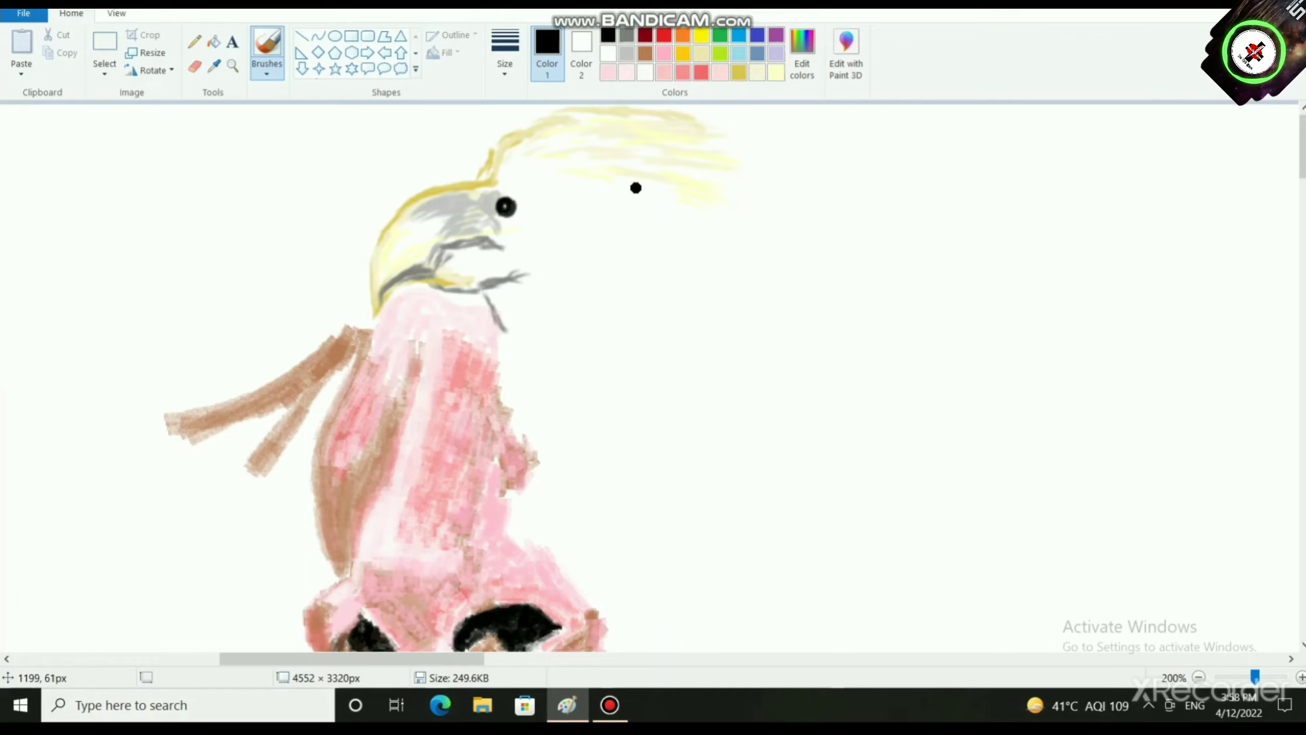
Step: Paint a solid round black eye beneath the upper yellow arch and smooth its outline
mouse_move(622, 152)
left_mouse_down()
mouse_move(589, 154)
mouse_move(599, 184)
left_mouse_up()
mouse_move(625, 149)
left_mouse_down()
mouse_move(595, 151)
mouse_move(592, 181)
mouse_move(612, 188)
mouse_move(618, 173)
mouse_move(597, 164)
mouse_move(618, 191)
mouse_move(630, 172)
mouse_move(614, 155)
mouse_move(585, 175)
mouse_move(601, 192)
mouse_move(635, 169)
mouse_move(596, 154)
left_mouse_up()
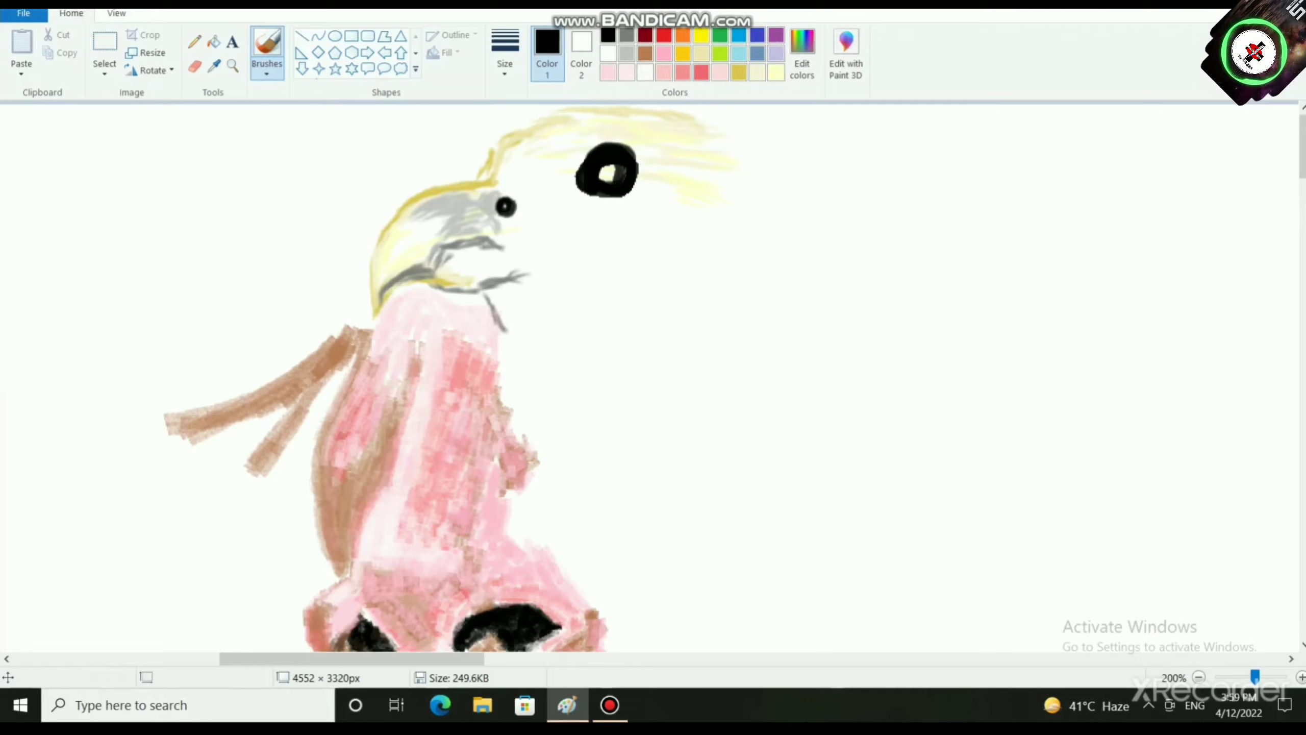
left_click_drag(599, 176, 616, 171)
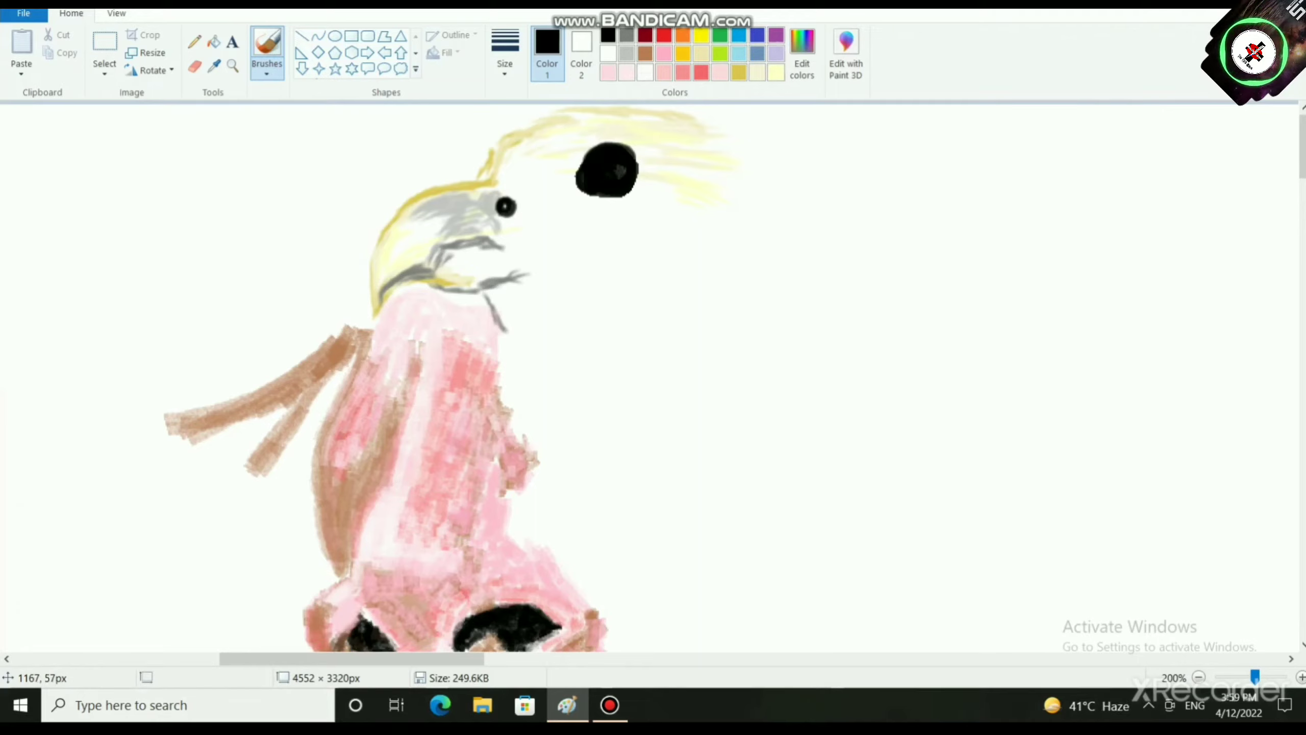
left_click_drag(624, 198, 598, 199)
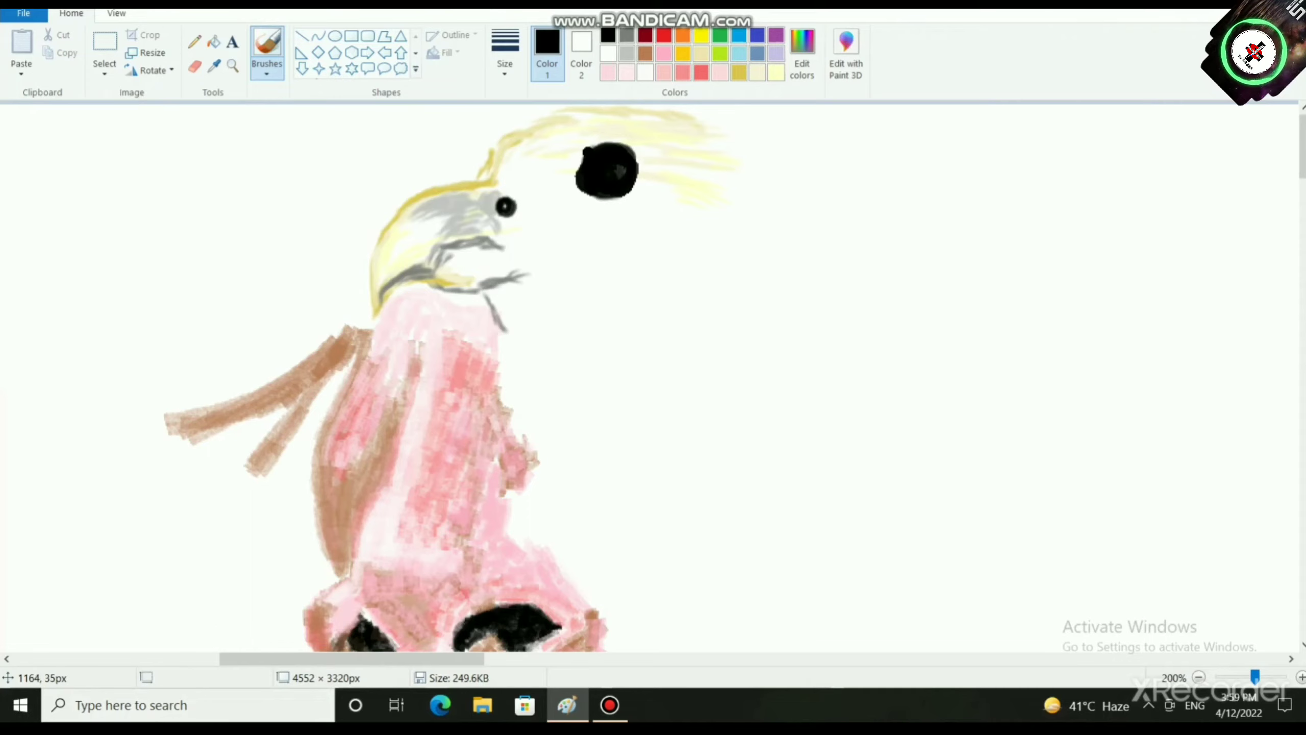
left_click_drag(624, 147, 580, 161)
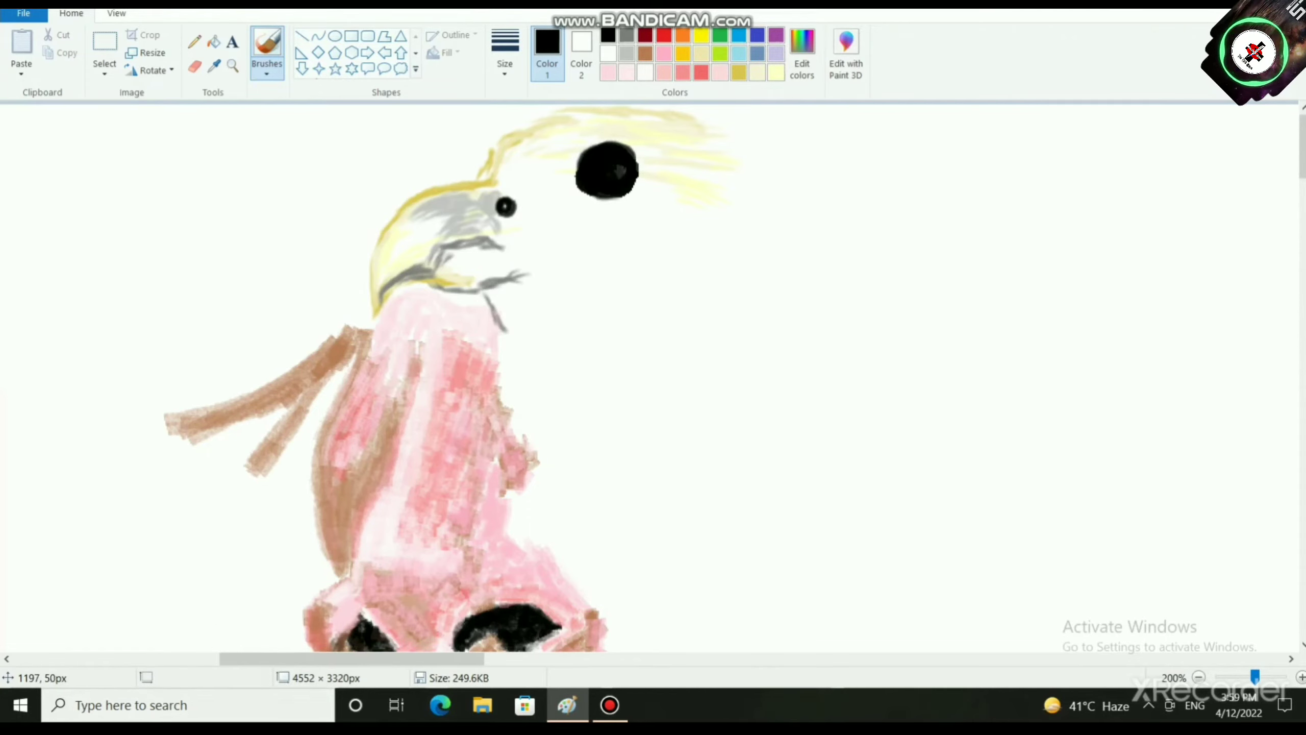
Step: Surround the black eye with a light grey ring and brush pale yellow over the ring
left_click(626, 54)
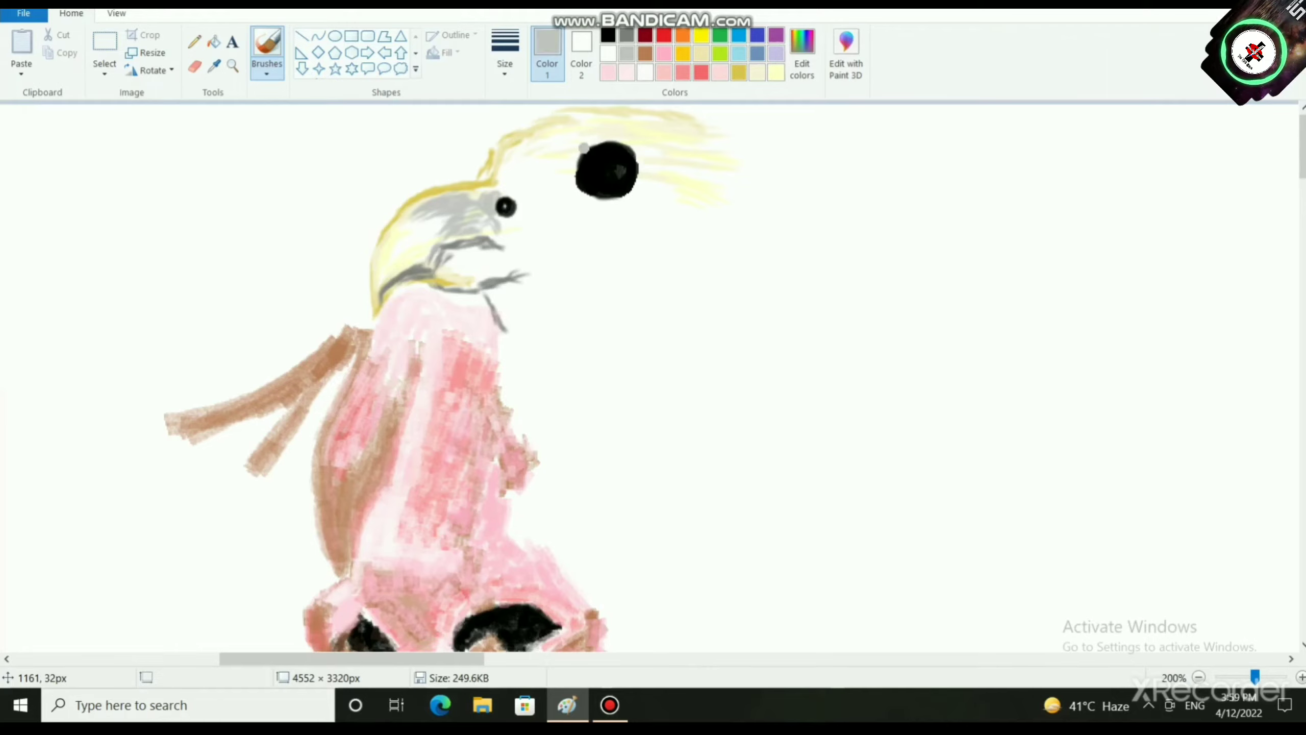
mouse_move(577, 156)
left_mouse_down()
mouse_move(586, 198)
mouse_move(627, 197)
mouse_move(649, 175)
mouse_move(623, 131)
mouse_move(585, 140)
mouse_move(578, 170)
mouse_move(580, 142)
mouse_move(595, 193)
mouse_move(628, 186)
mouse_move(629, 149)
mouse_move(607, 142)
mouse_move(582, 164)
mouse_move(585, 185)
mouse_move(643, 200)
left_mouse_up()
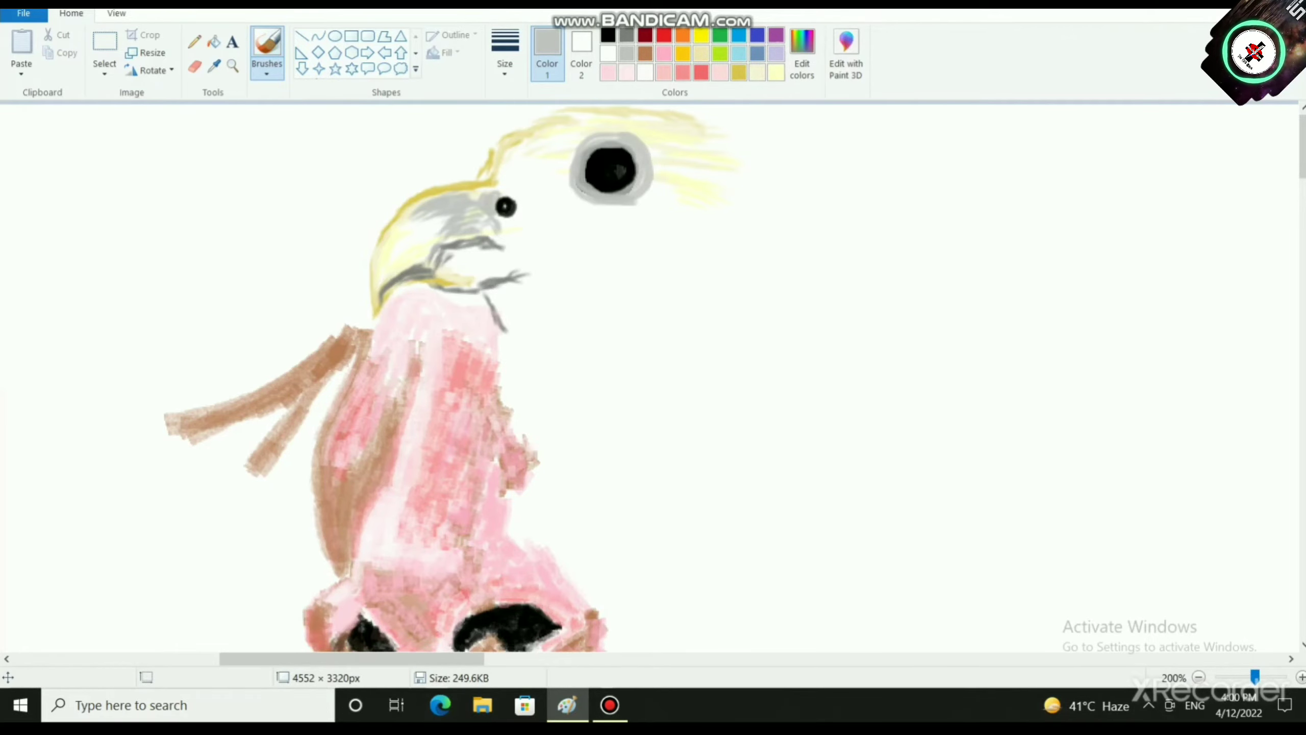
left_click(776, 73)
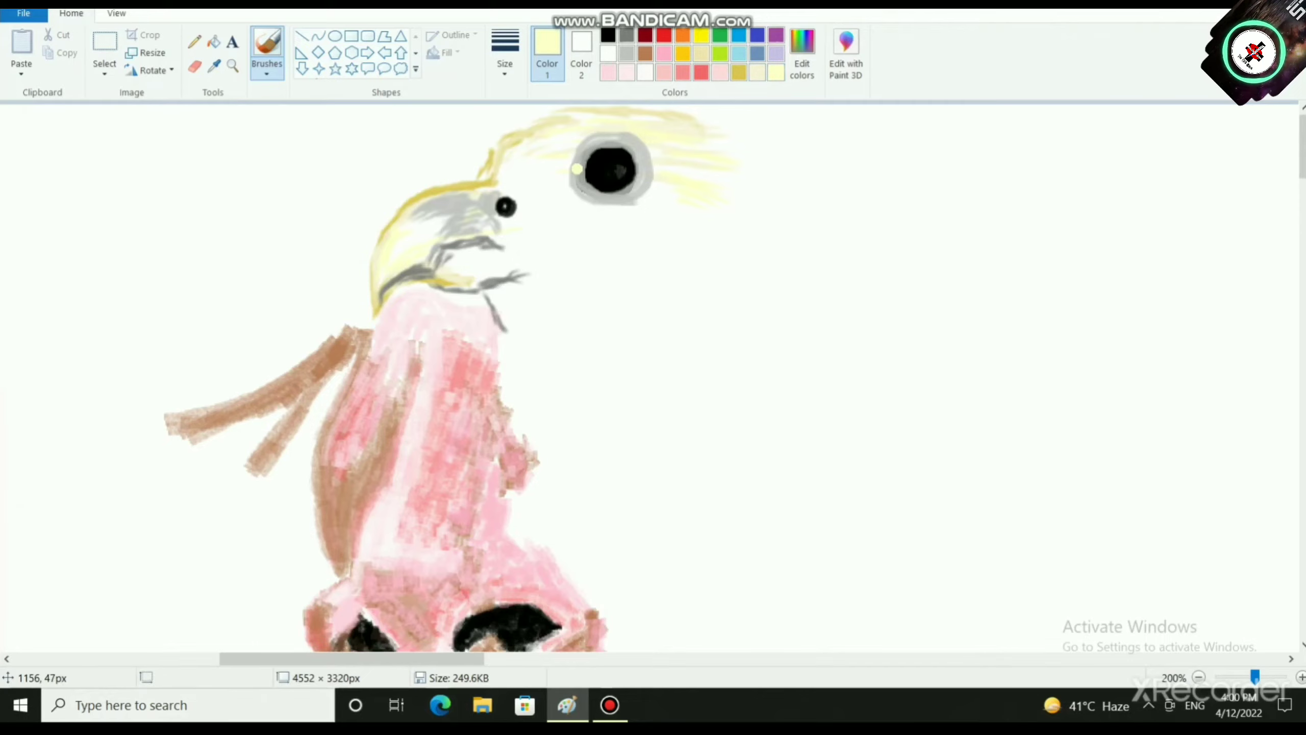
mouse_move(580, 187)
left_mouse_down()
mouse_move(590, 138)
mouse_move(630, 135)
mouse_move(648, 167)
mouse_move(633, 196)
mouse_move(591, 201)
mouse_move(572, 166)
mouse_move(589, 138)
left_mouse_up()
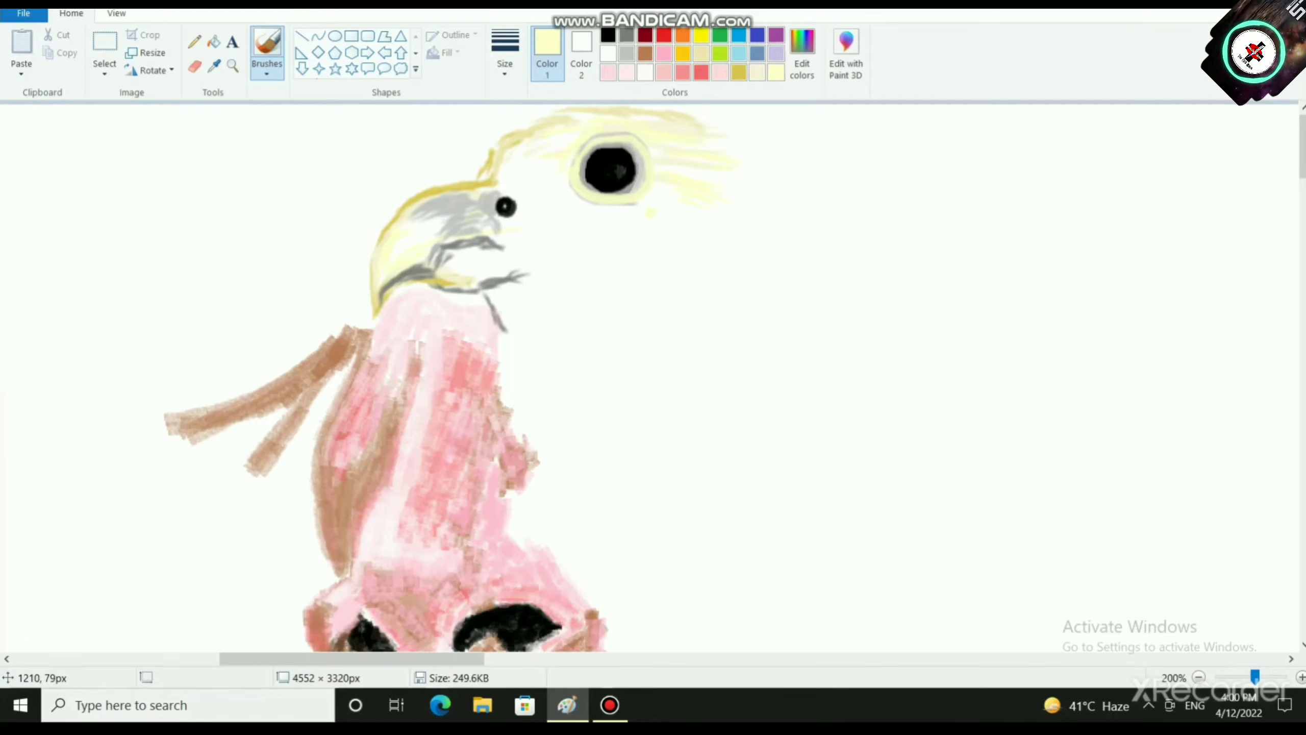
Step: Paint an outer light grey ring around the eye and soften its edge with pale yellow strokes
left_click(626, 53)
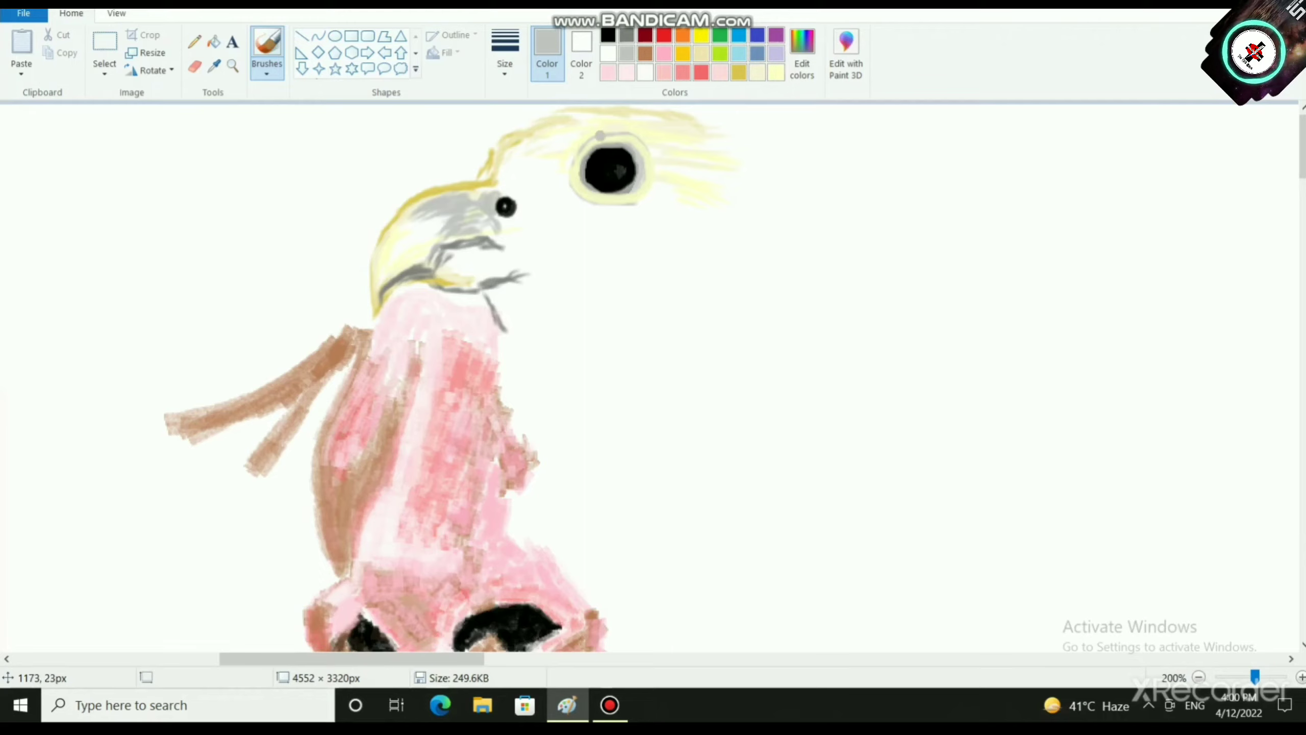
mouse_move(568, 145)
left_mouse_down()
mouse_move(624, 208)
mouse_move(575, 197)
mouse_move(555, 166)
mouse_move(585, 207)
mouse_move(566, 176)
mouse_move(565, 132)
left_mouse_up()
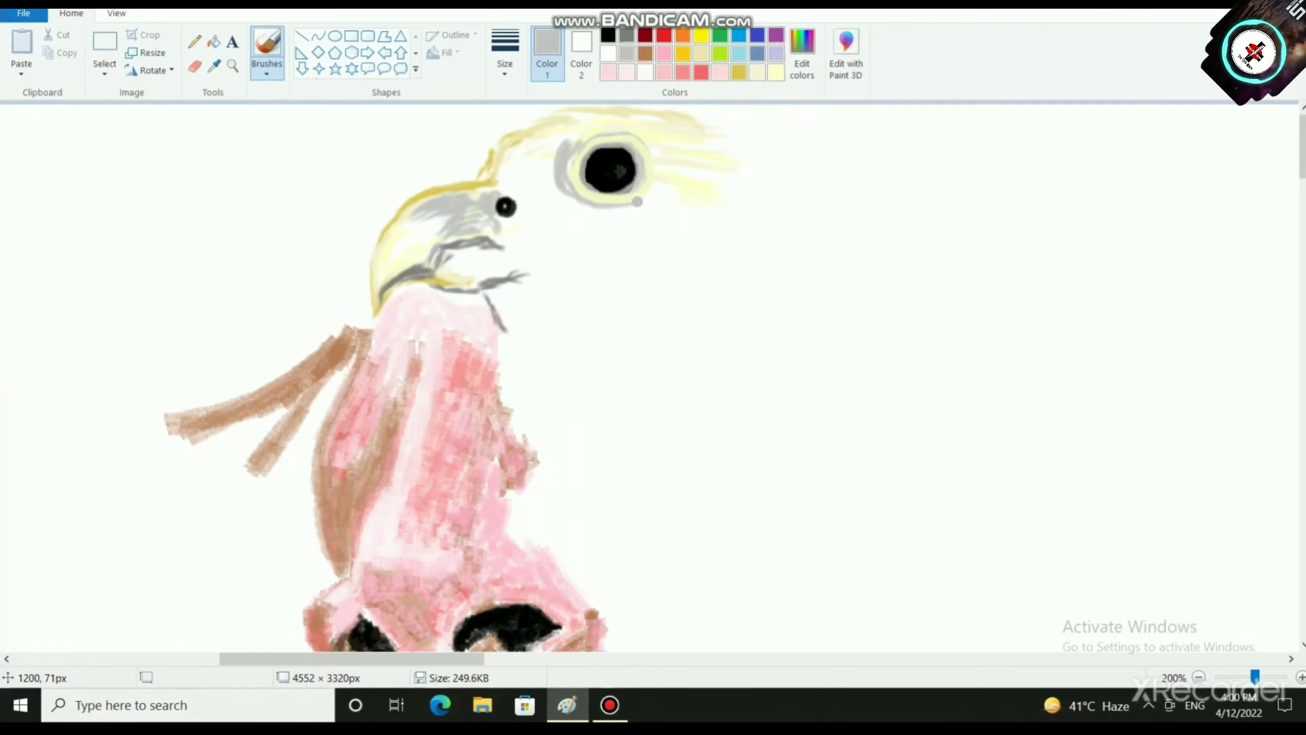
mouse_move(636, 202)
left_mouse_down()
mouse_move(581, 206)
mouse_move(657, 200)
mouse_move(650, 139)
mouse_move(639, 132)
mouse_move(656, 166)
mouse_move(636, 203)
mouse_move(627, 134)
mouse_move(584, 134)
left_mouse_up()
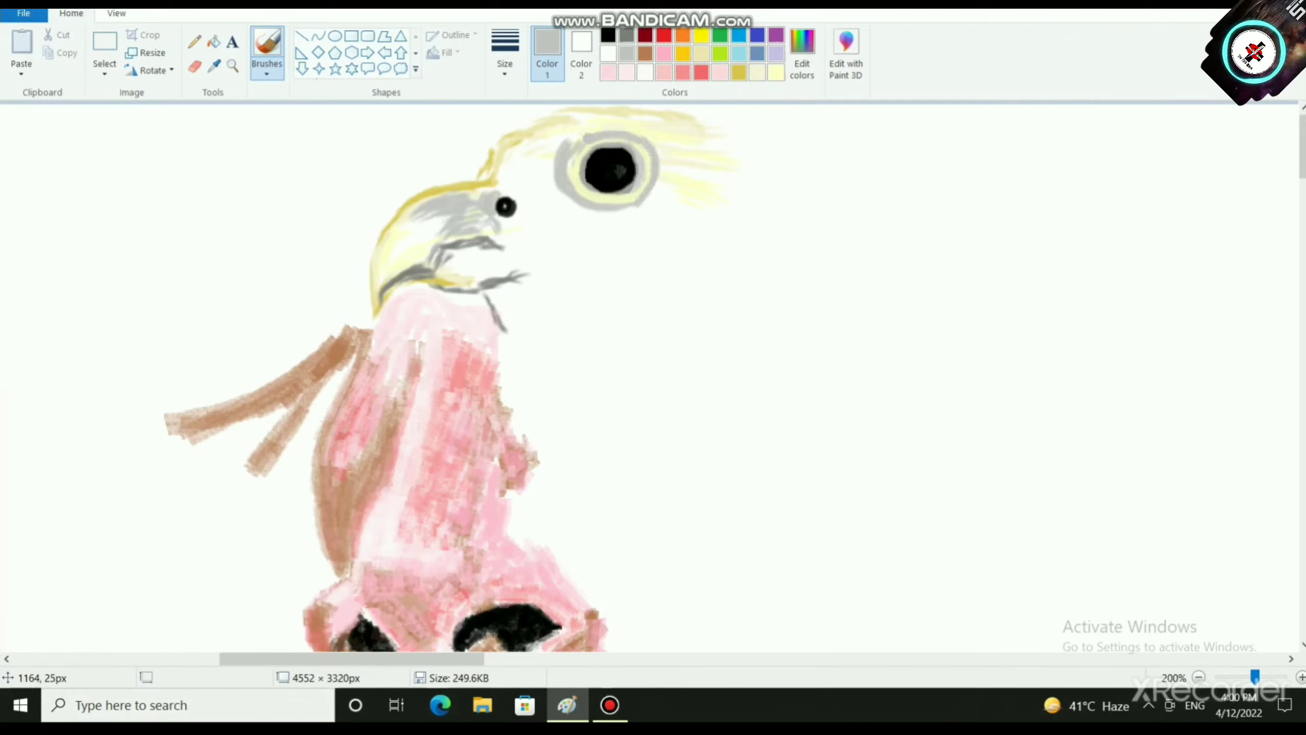
left_click(776, 72)
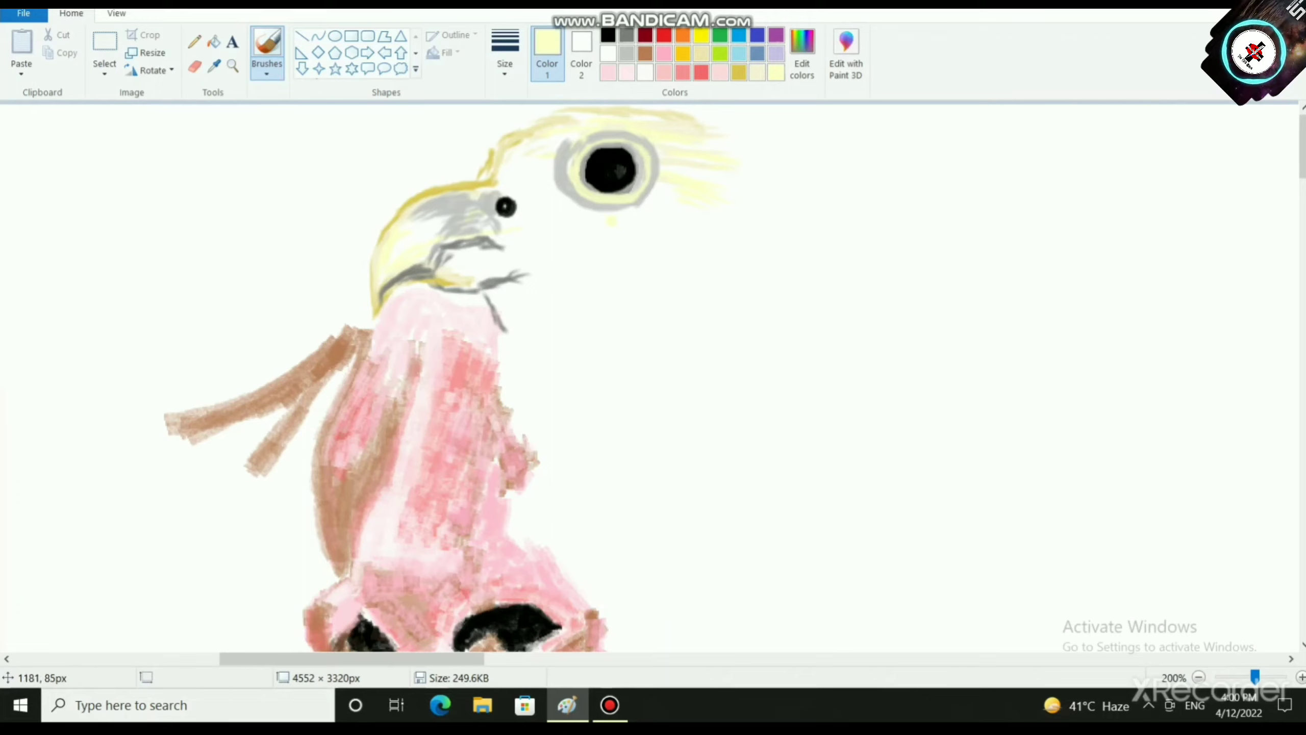
left_click_drag(624, 129, 621, 121)
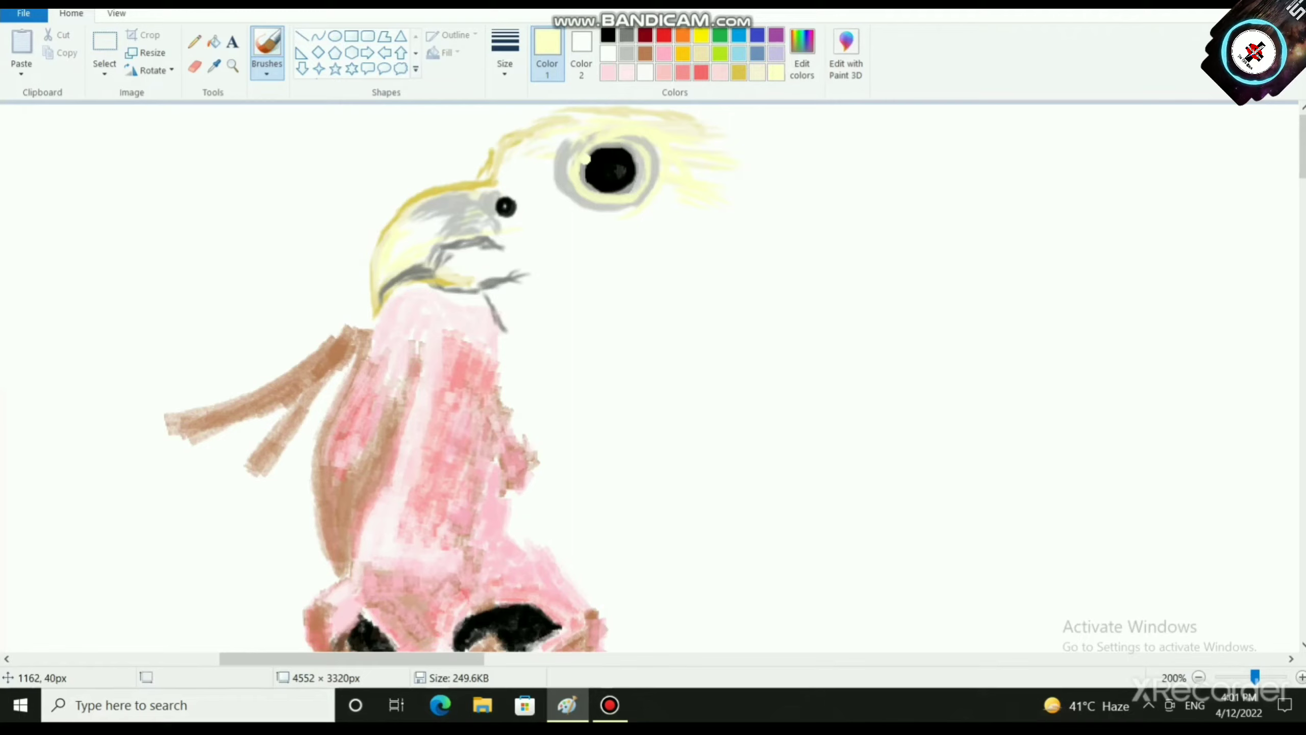
left_click_drag(566, 141, 593, 206)
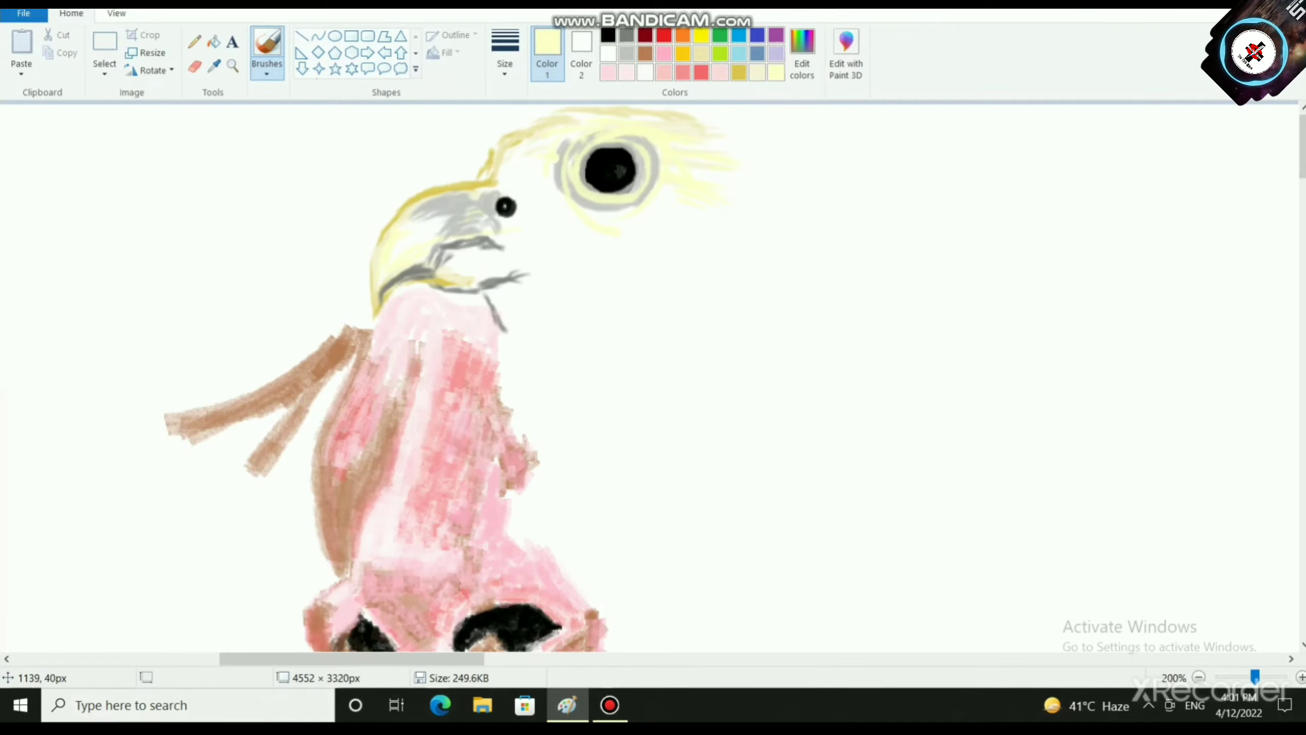
Step: Shade the area between the beak and the eye with curved light grey strokes, continuing beneath the eye
left_click(626, 53)
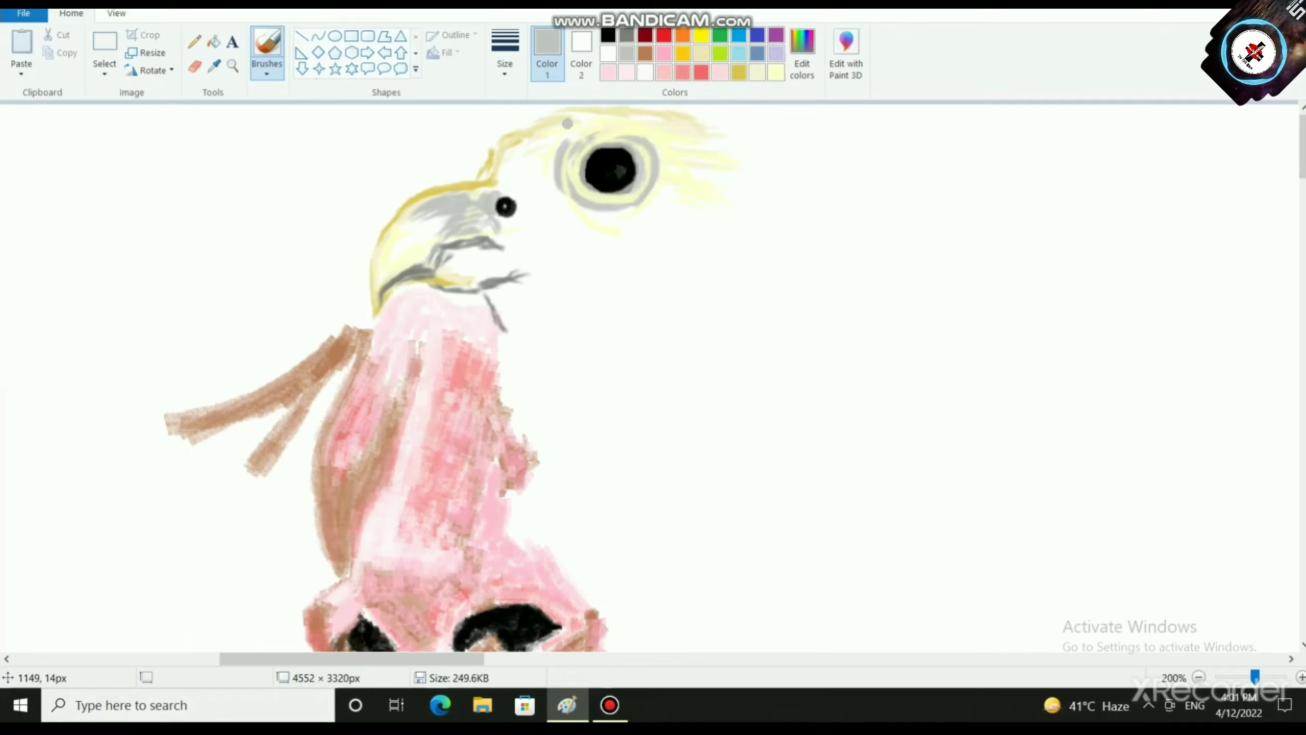
mouse_move(558, 133)
left_mouse_down()
mouse_move(534, 142)
mouse_move(542, 182)
left_mouse_up()
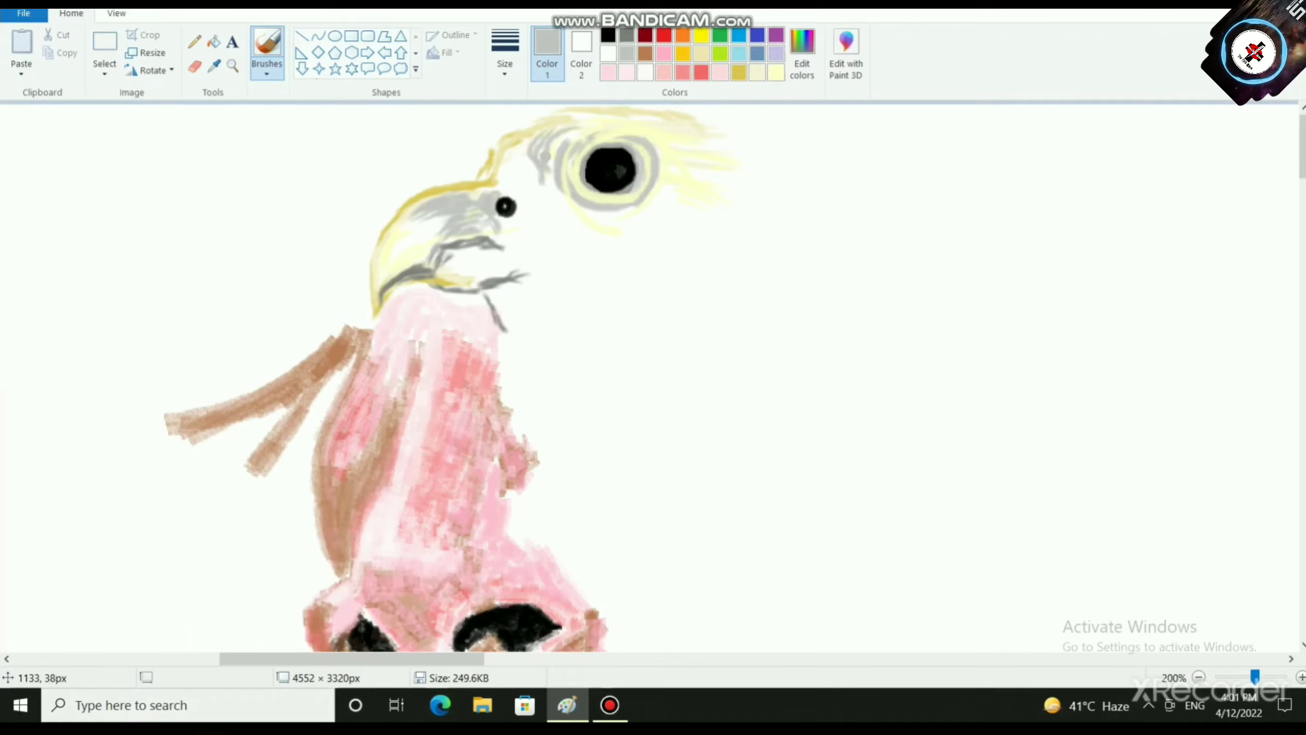
mouse_move(603, 121)
left_mouse_down()
mouse_move(548, 169)
mouse_move(533, 154)
mouse_move(558, 203)
left_mouse_up()
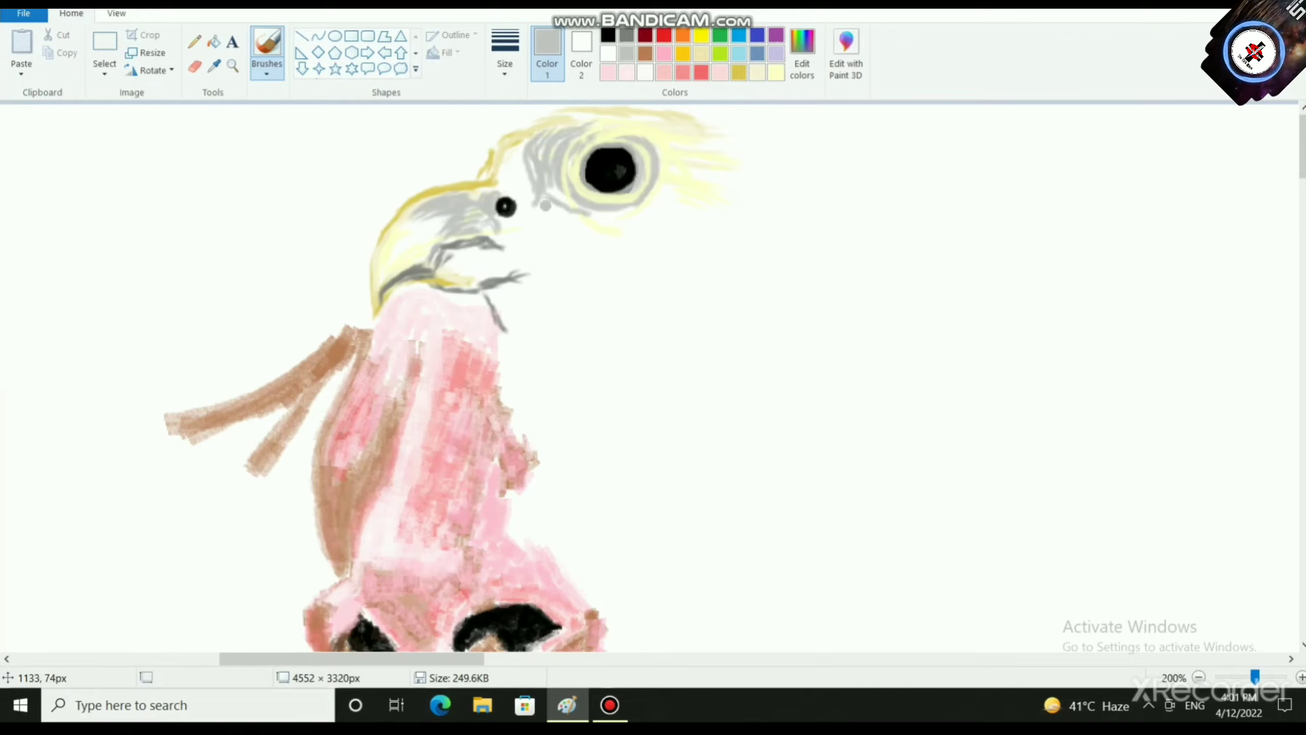
mouse_move(540, 199)
left_mouse_down()
mouse_move(595, 217)
mouse_move(573, 237)
mouse_move(542, 226)
mouse_move(595, 245)
left_mouse_up()
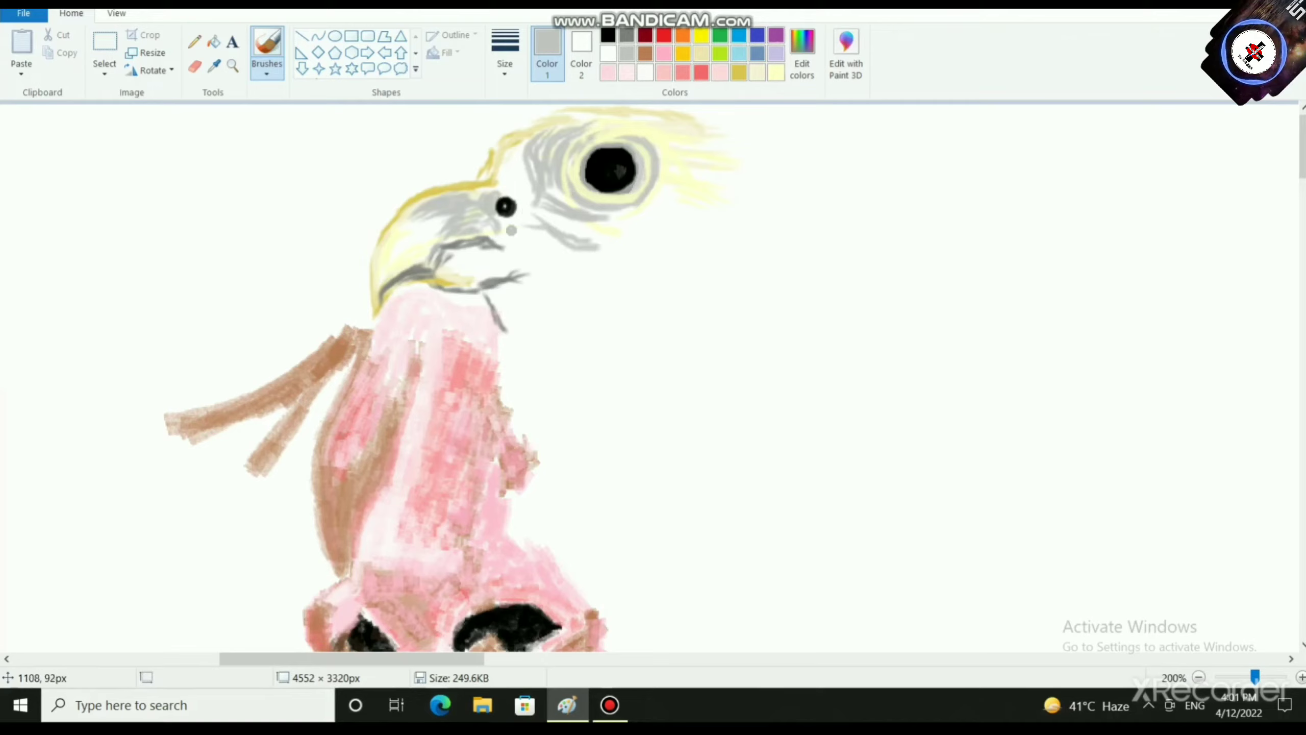
left_click_drag(518, 231, 563, 240)
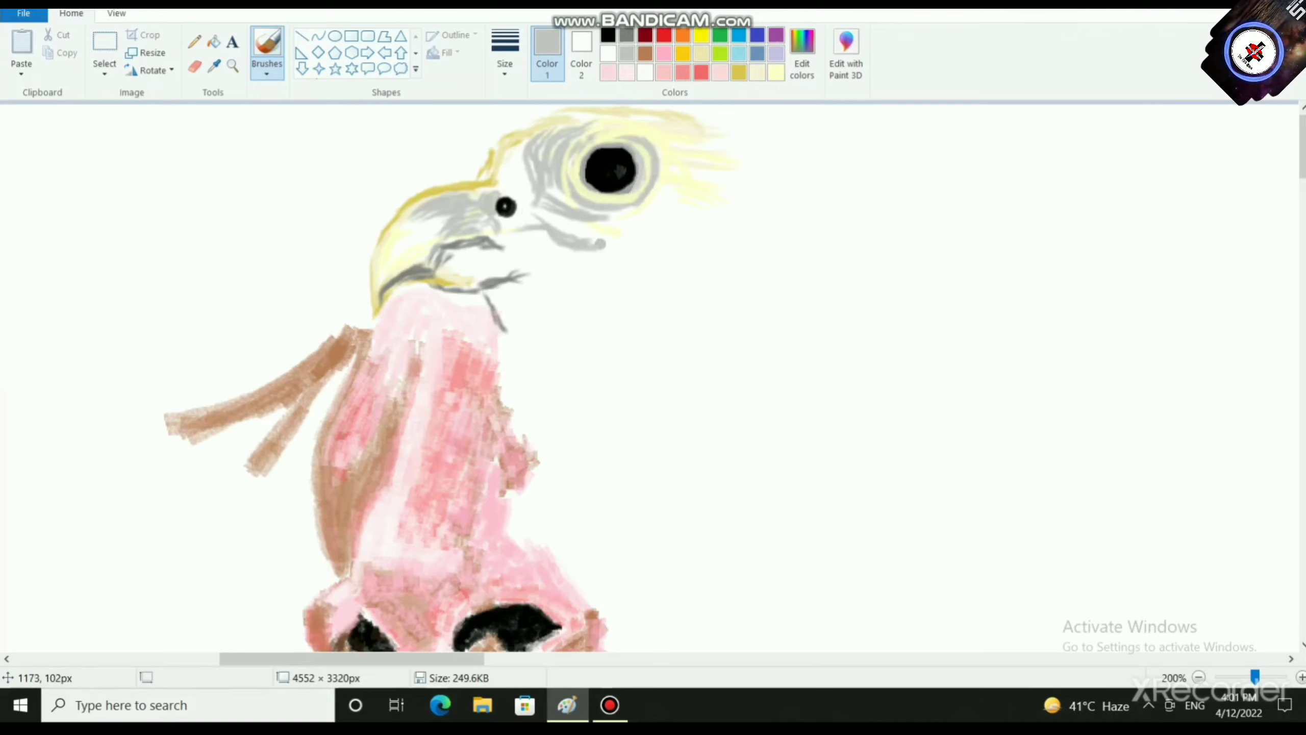
left_click_drag(646, 255, 606, 250)
Step: Add a short black line below the eye and darken the face and beak creases with dark grey (RGB 72, 72, 72)
left_click(607, 35)
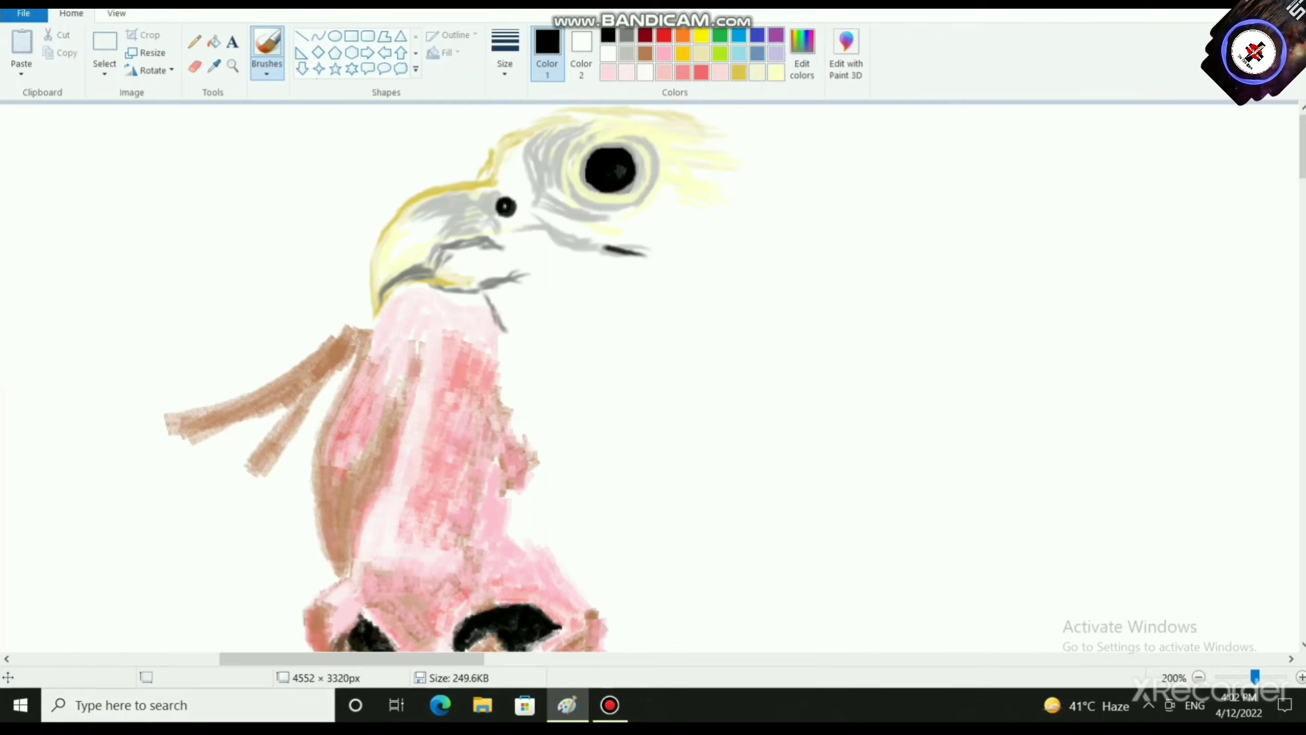
left_click(801, 51)
left_click(841, 338)
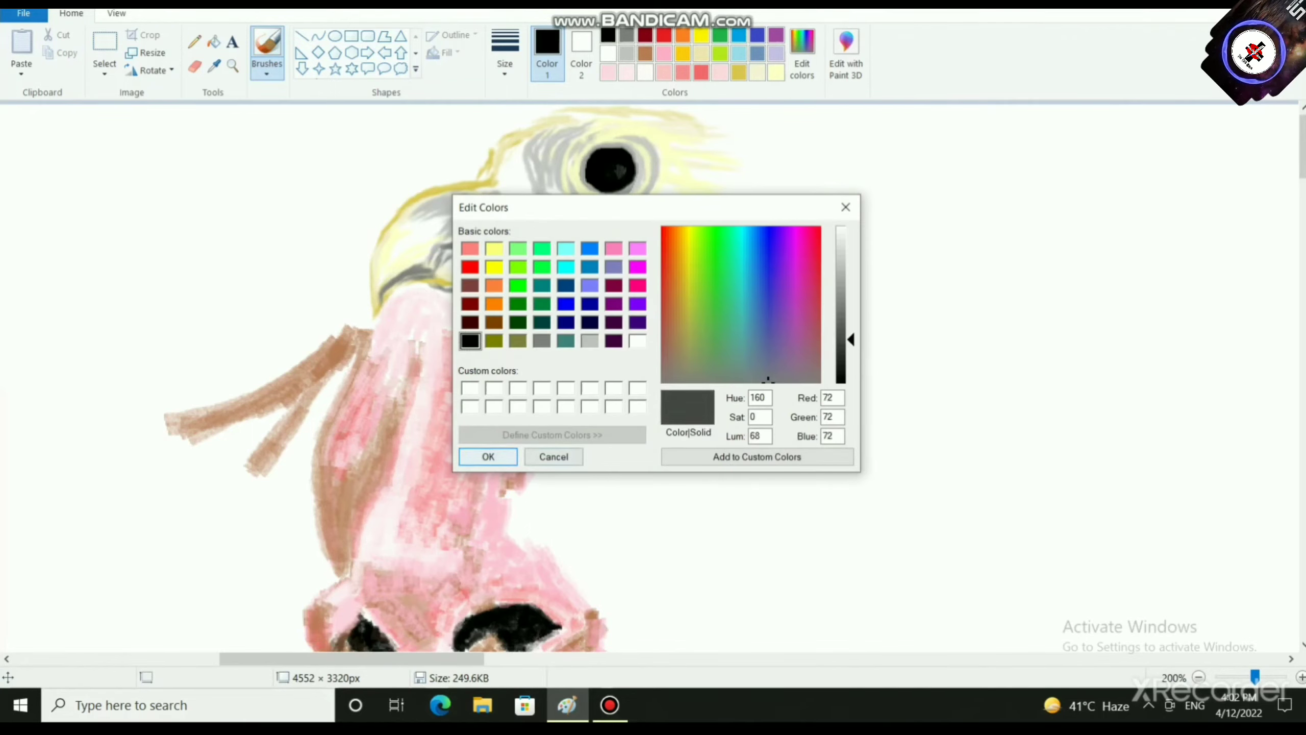
left_click(487, 456)
mouse_move(547, 136)
left_mouse_down()
mouse_move(537, 184)
mouse_move(560, 178)
left_mouse_up()
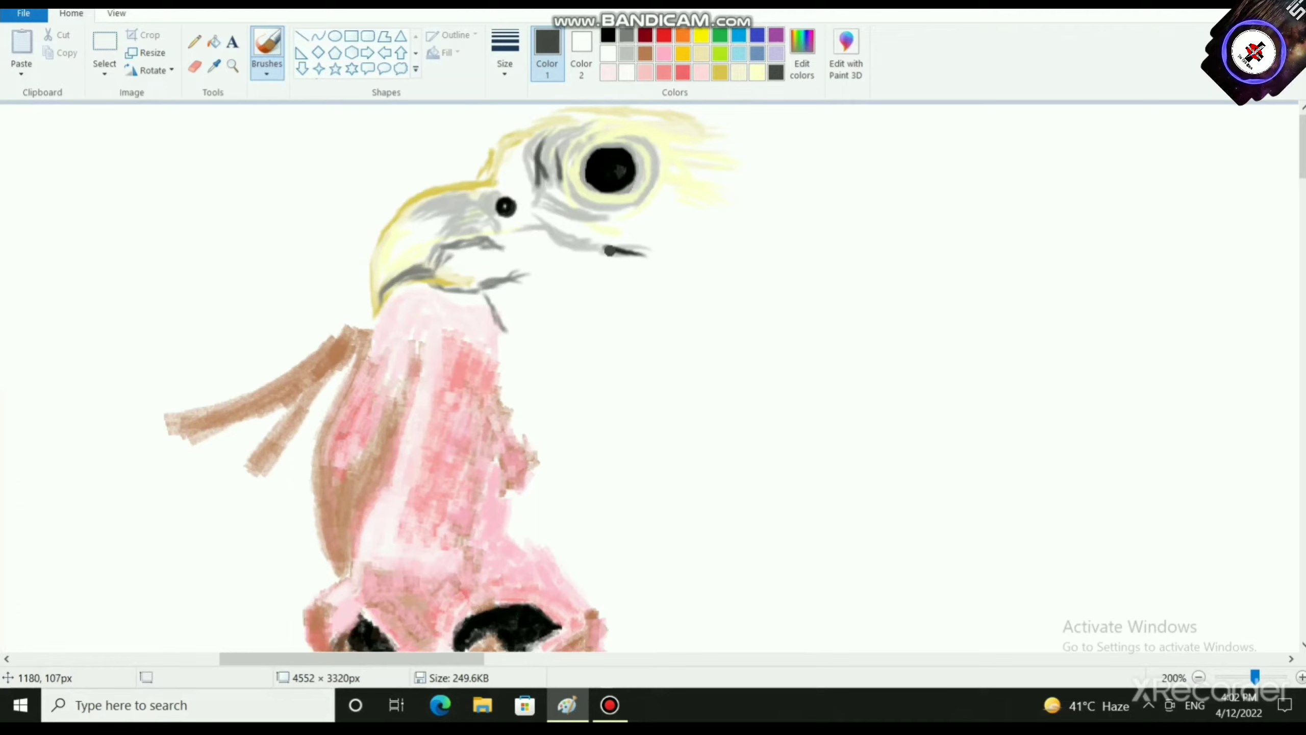
left_click_drag(622, 233, 555, 216)
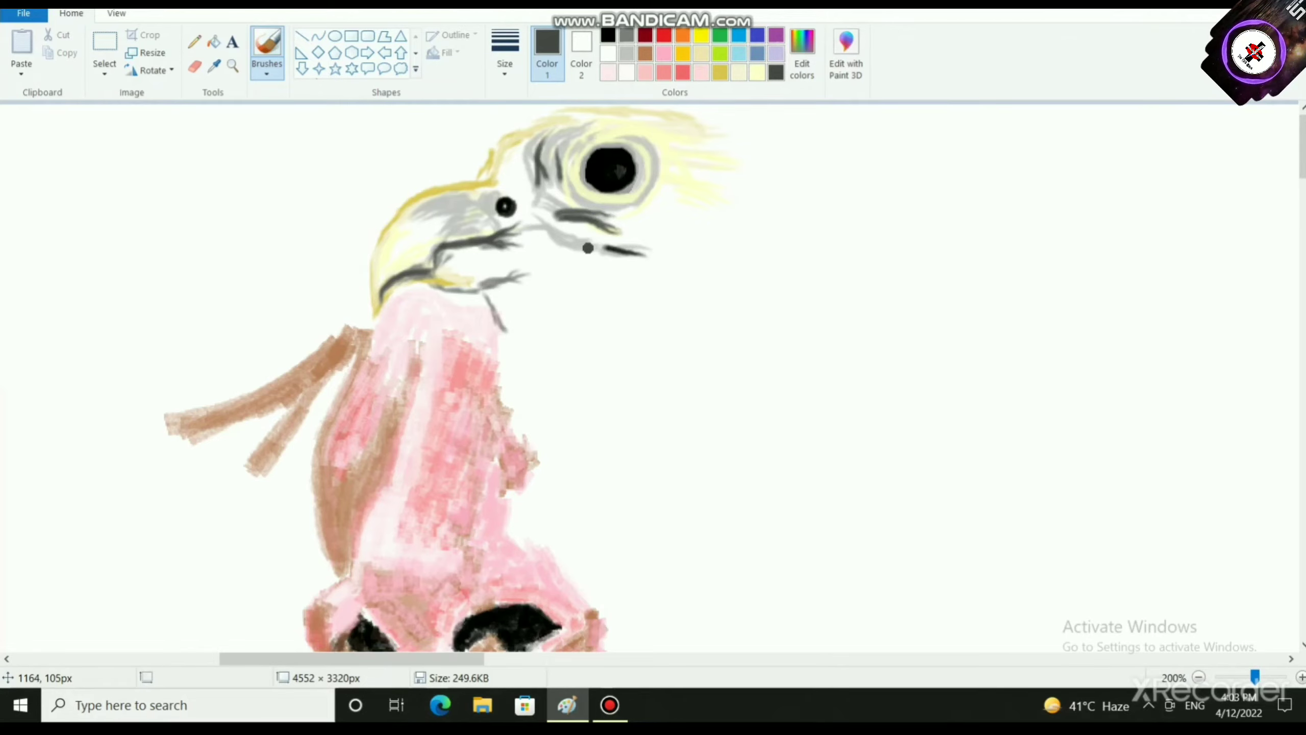
left_click_drag(622, 251, 675, 249)
Step: Paint dark grey feather lines beneath the beak and sweep pale yellow feather strokes over the back of the head and cheek
scroll(672, 308, "down", 2)
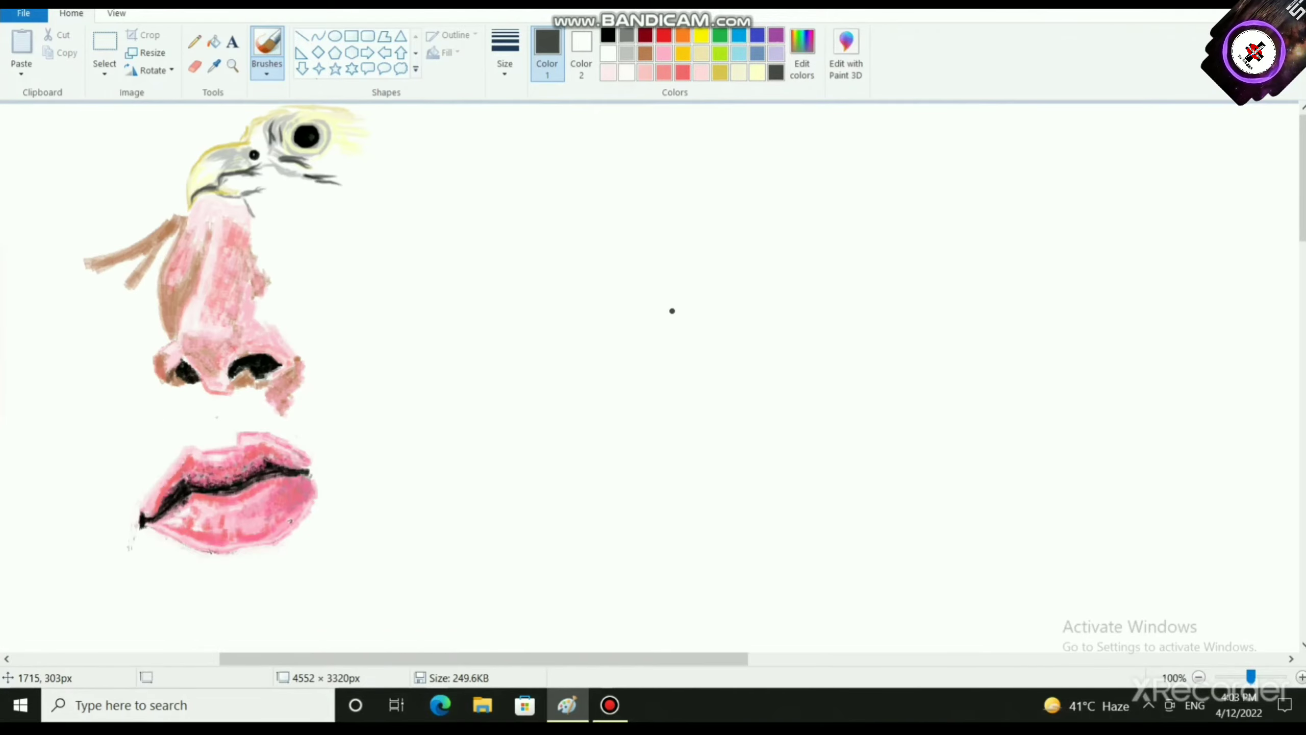
scroll(624, 295, "up", 1)
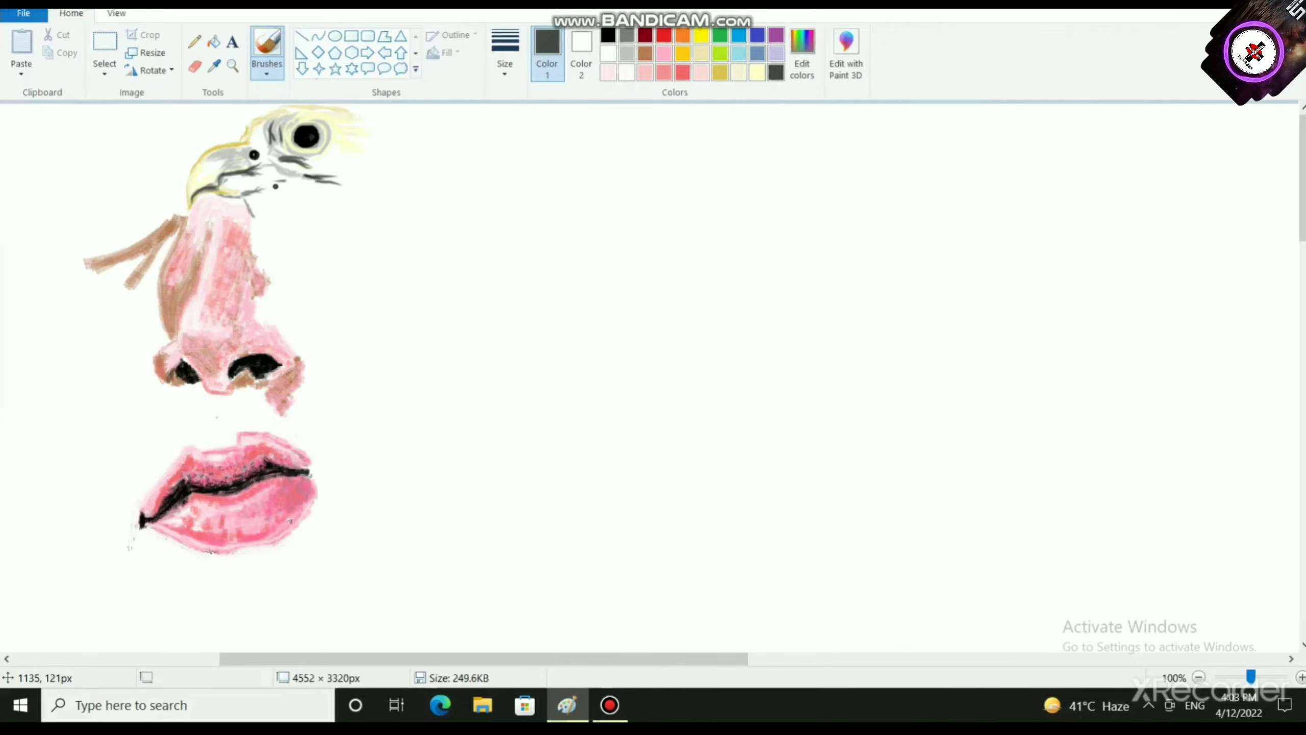
mouse_move(272, 188)
left_mouse_down()
mouse_move(295, 182)
mouse_move(272, 201)
mouse_move(298, 209)
mouse_move(265, 237)
left_mouse_up()
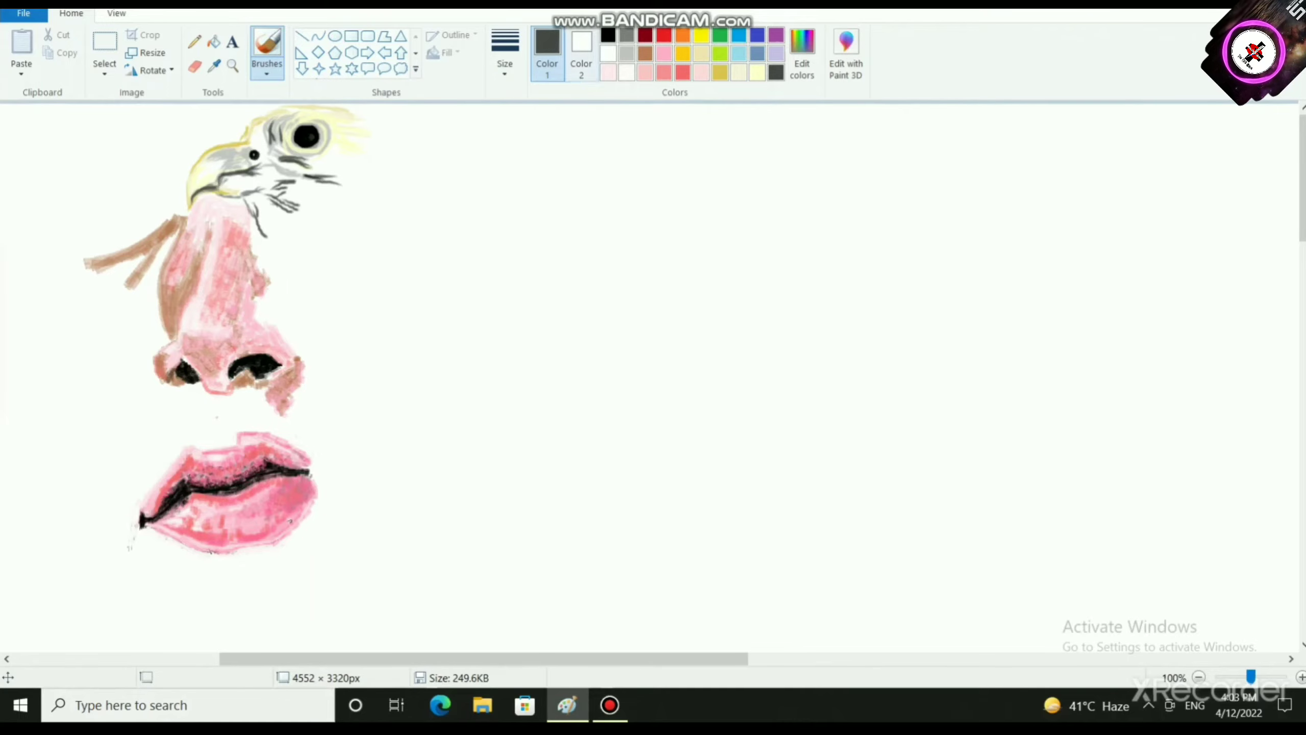
left_click(757, 72)
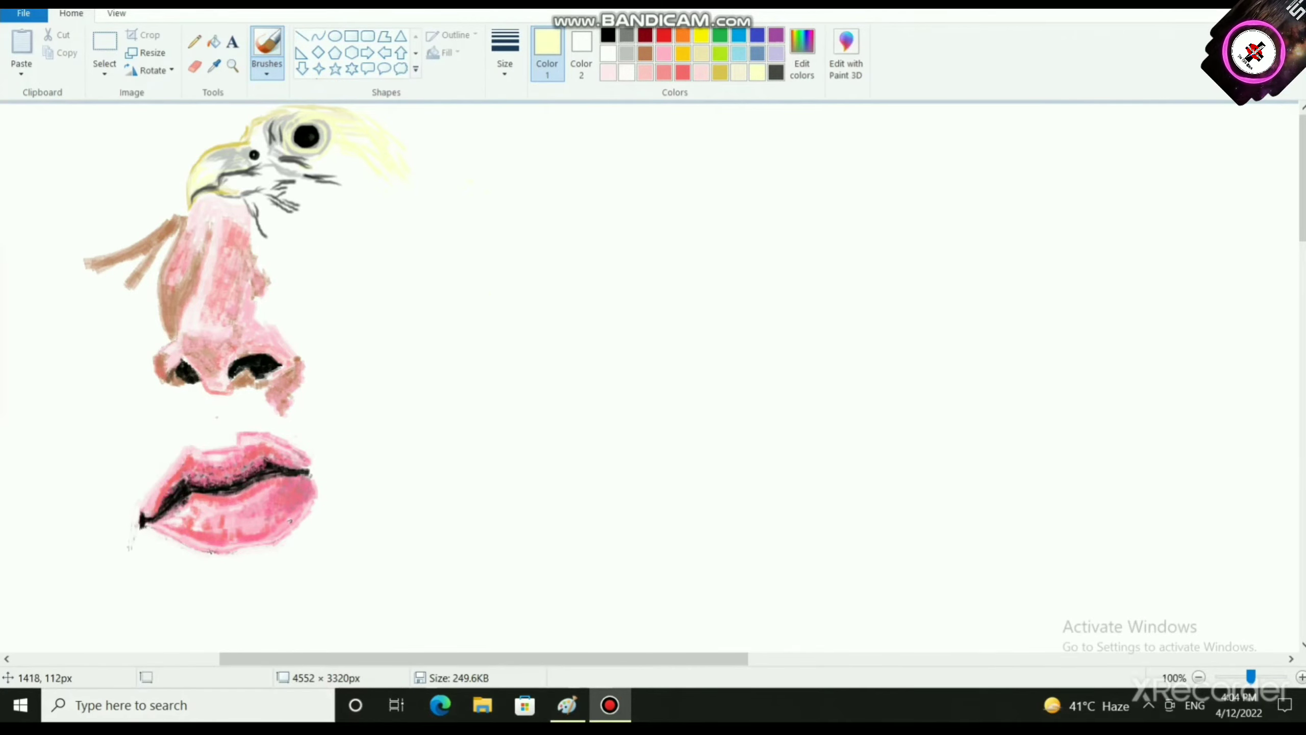
scroll(367, 363, "up", 1)
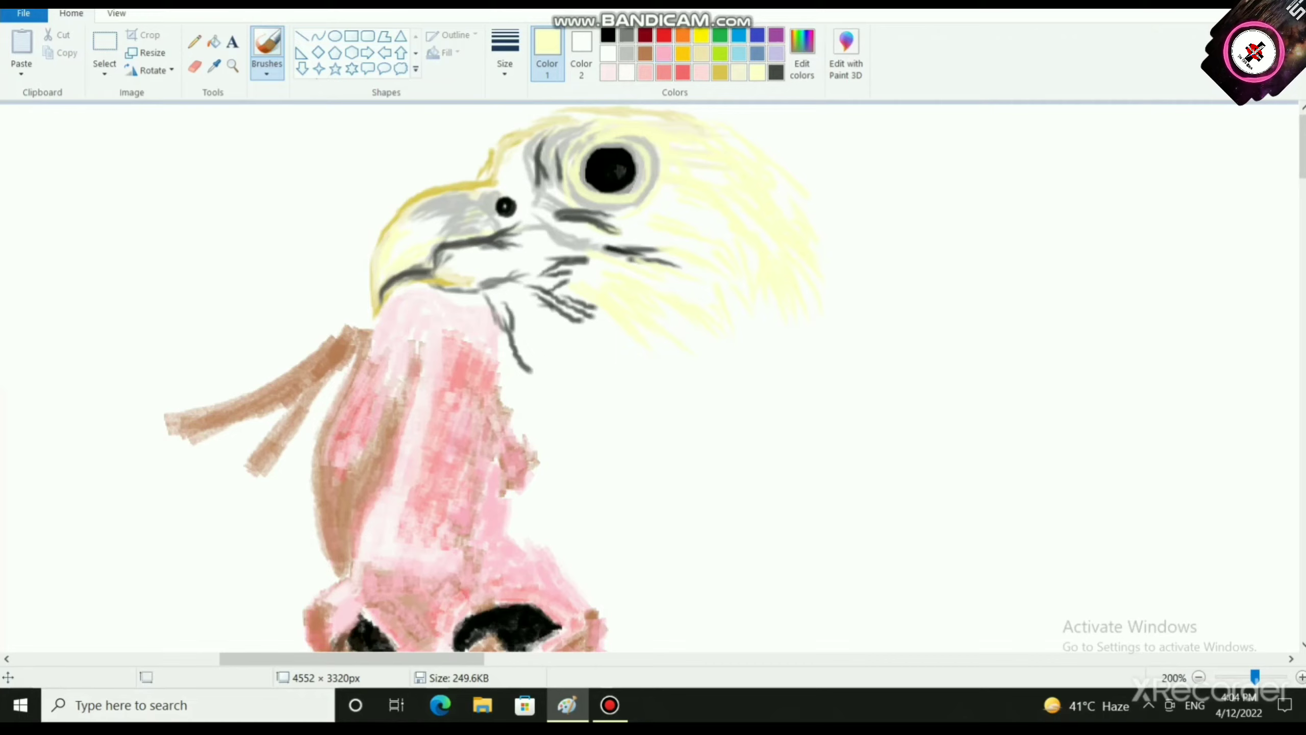
Step: Add light grey streaks behind the eye and a thin black brow line above it
left_click(626, 53)
left_click_drag(672, 196, 650, 201)
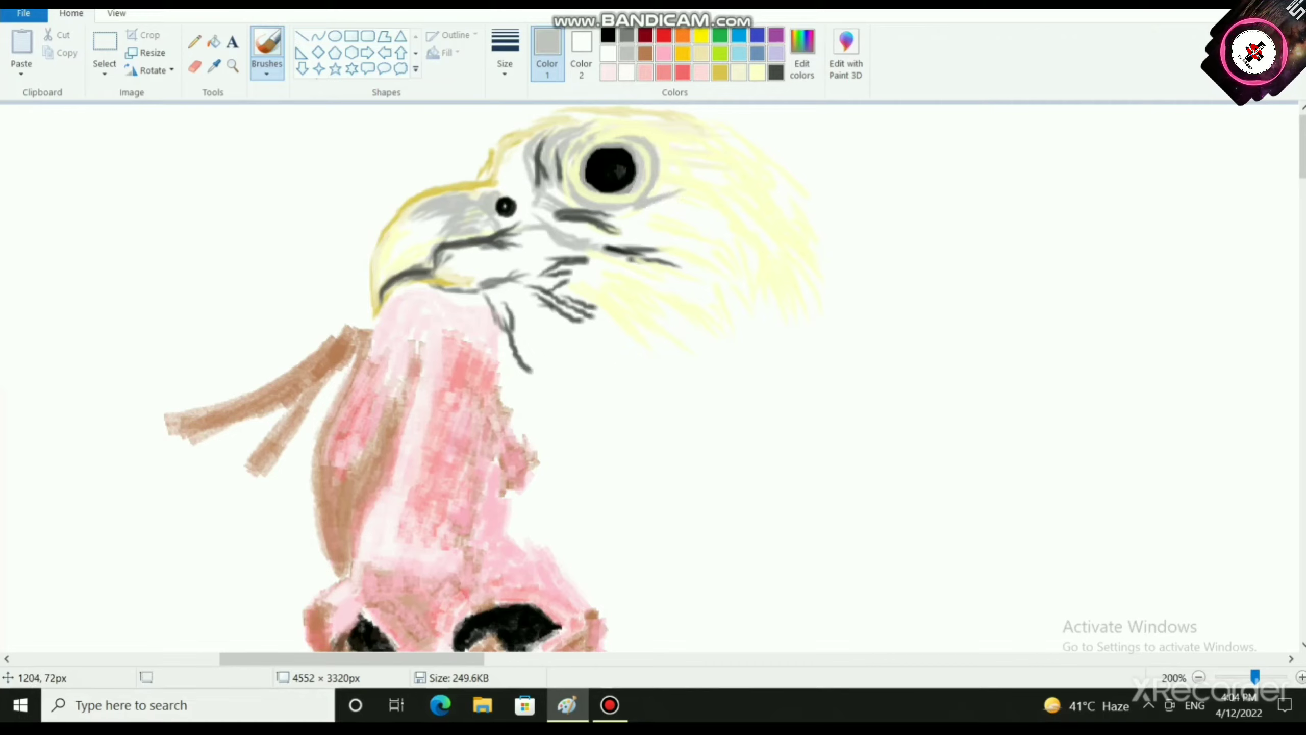
mouse_move(705, 168)
left_mouse_down()
mouse_move(668, 163)
mouse_move(700, 152)
mouse_move(661, 131)
mouse_move(626, 135)
mouse_move(699, 147)
mouse_move(630, 150)
mouse_move(689, 138)
mouse_move(617, 134)
mouse_move(629, 135)
left_mouse_up()
left_click(607, 36)
left_click(626, 53)
Step: Blend cream strokes into the cheek feathers and add light grey strokes on the forehead above the nostril
left_click(739, 72)
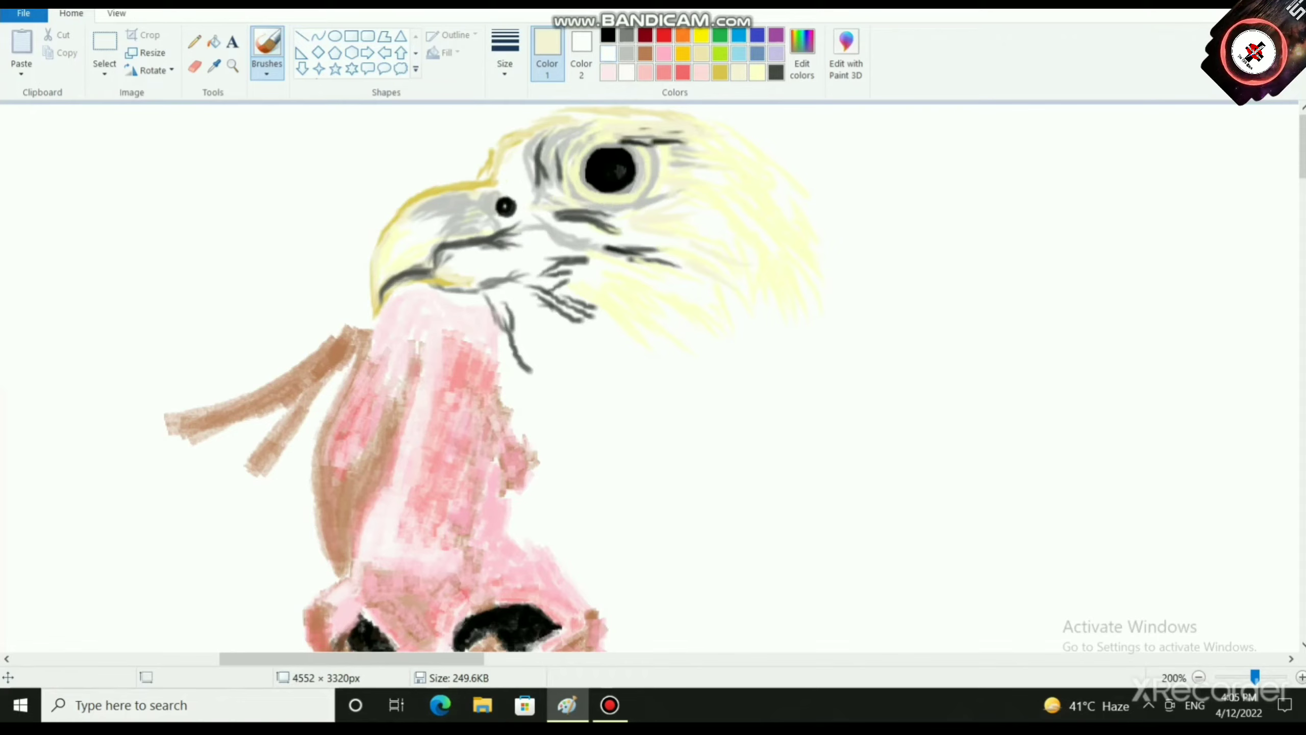
left_click(627, 53)
left_click_drag(514, 154, 521, 183)
left_click_drag(505, 157, 521, 189)
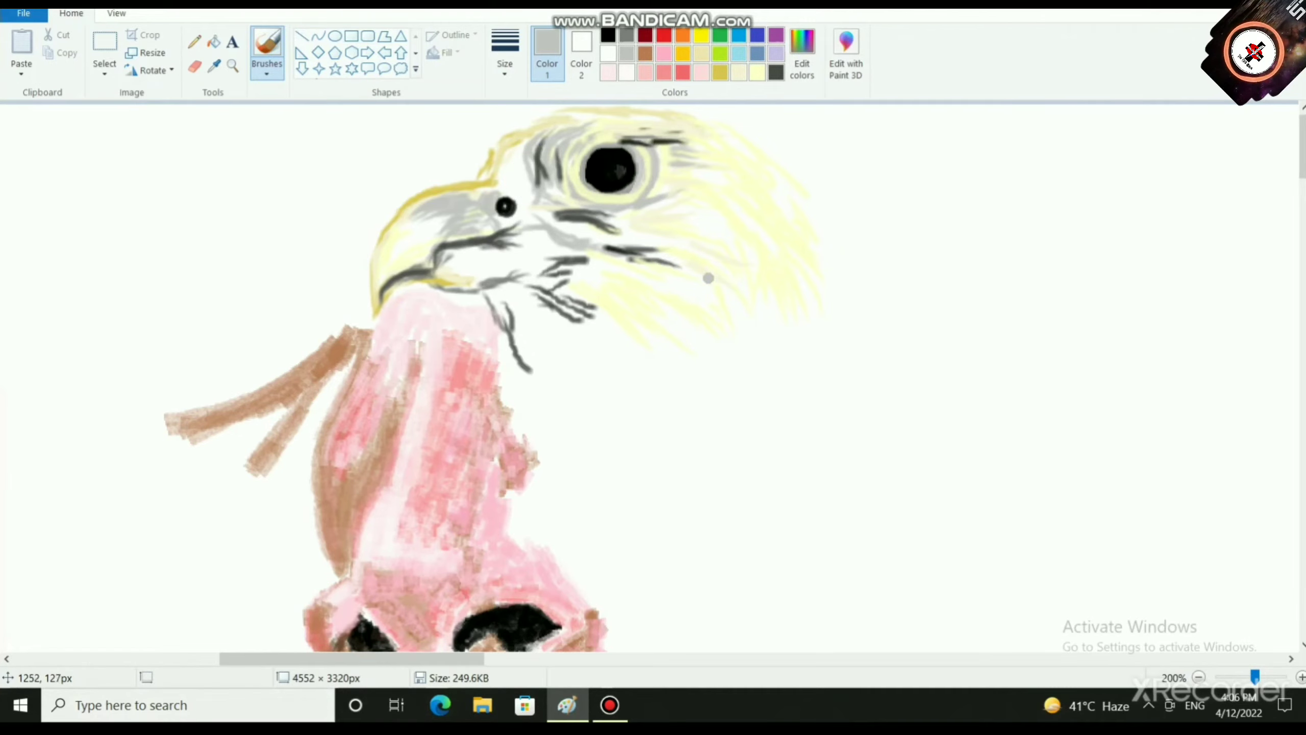
Step: Add light grey streaks to the cheek and paint black lines beneath the beak corner and across the cheek
mouse_move(708, 278)
left_mouse_down()
mouse_move(655, 267)
mouse_move(721, 264)
mouse_move(744, 280)
mouse_move(685, 274)
left_mouse_up()
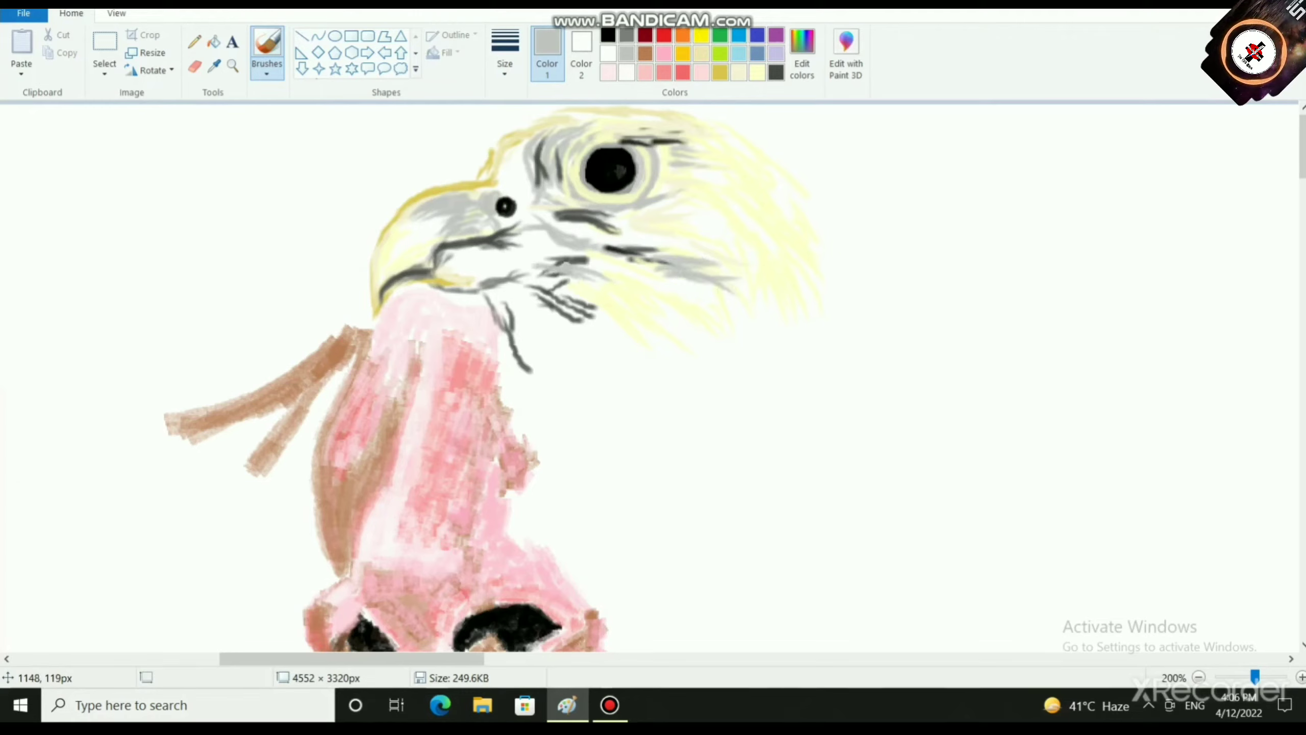
left_click(608, 35)
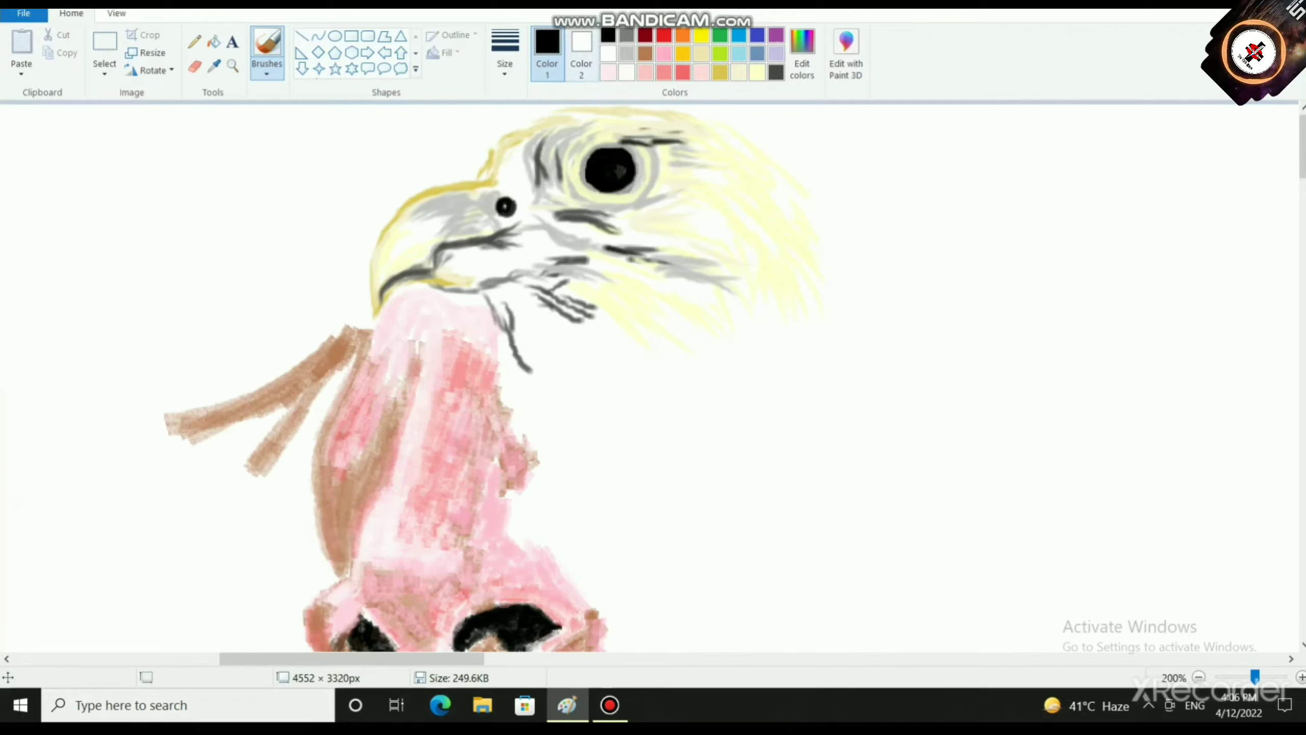
left_click_drag(557, 283, 511, 278)
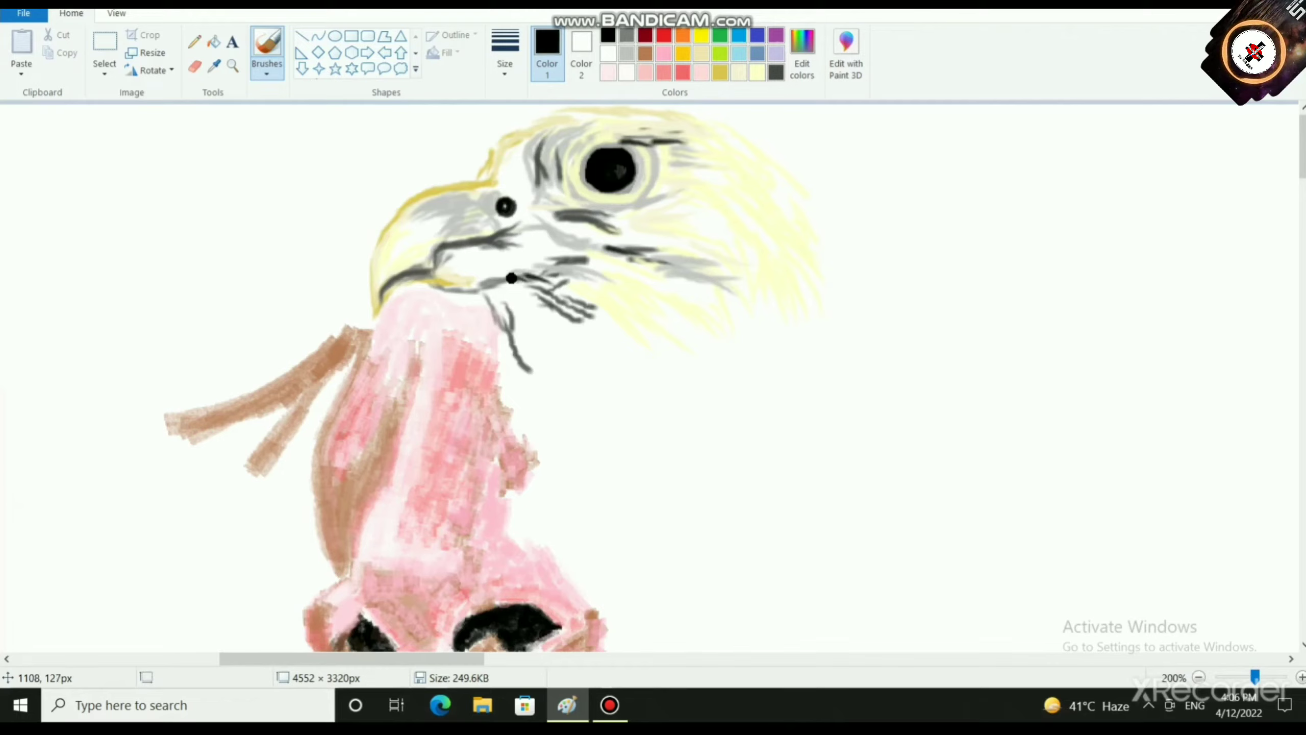
left_click_drag(588, 304, 548, 283)
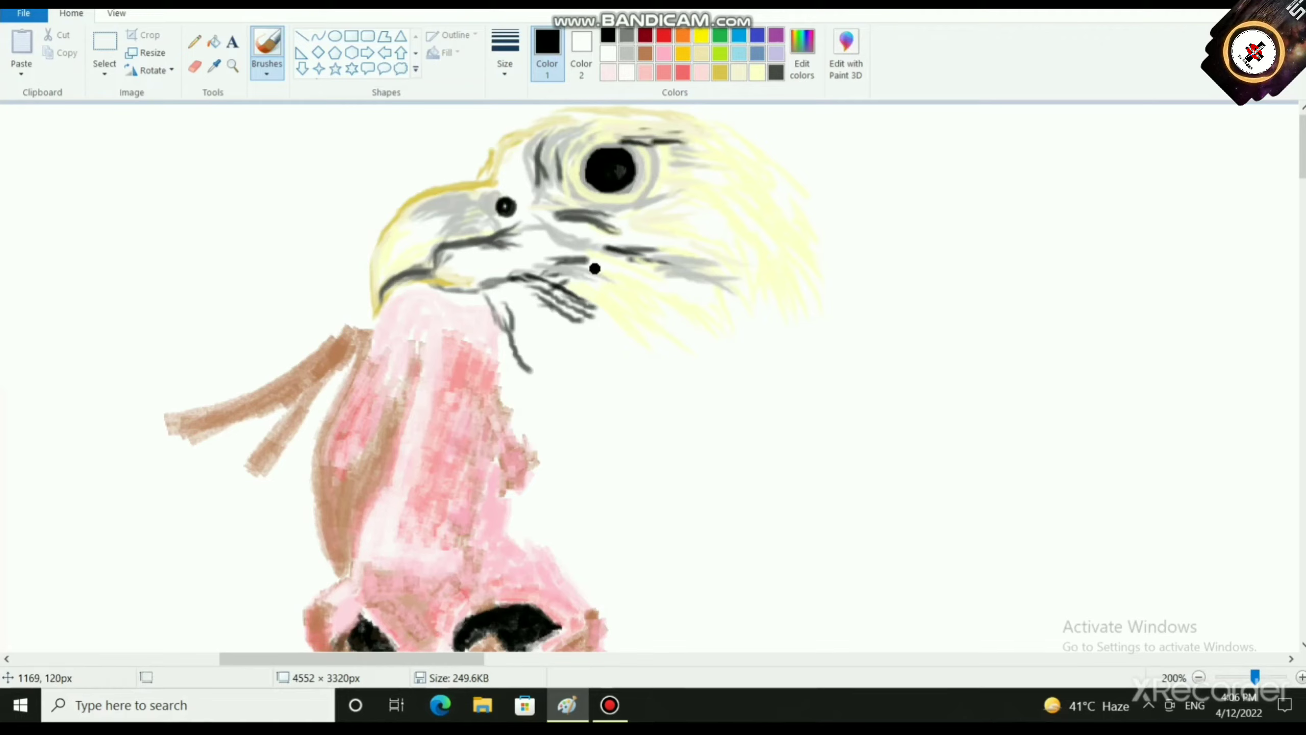
mouse_move(595, 280)
left_mouse_down()
mouse_move(633, 268)
mouse_move(730, 277)
left_mouse_up()
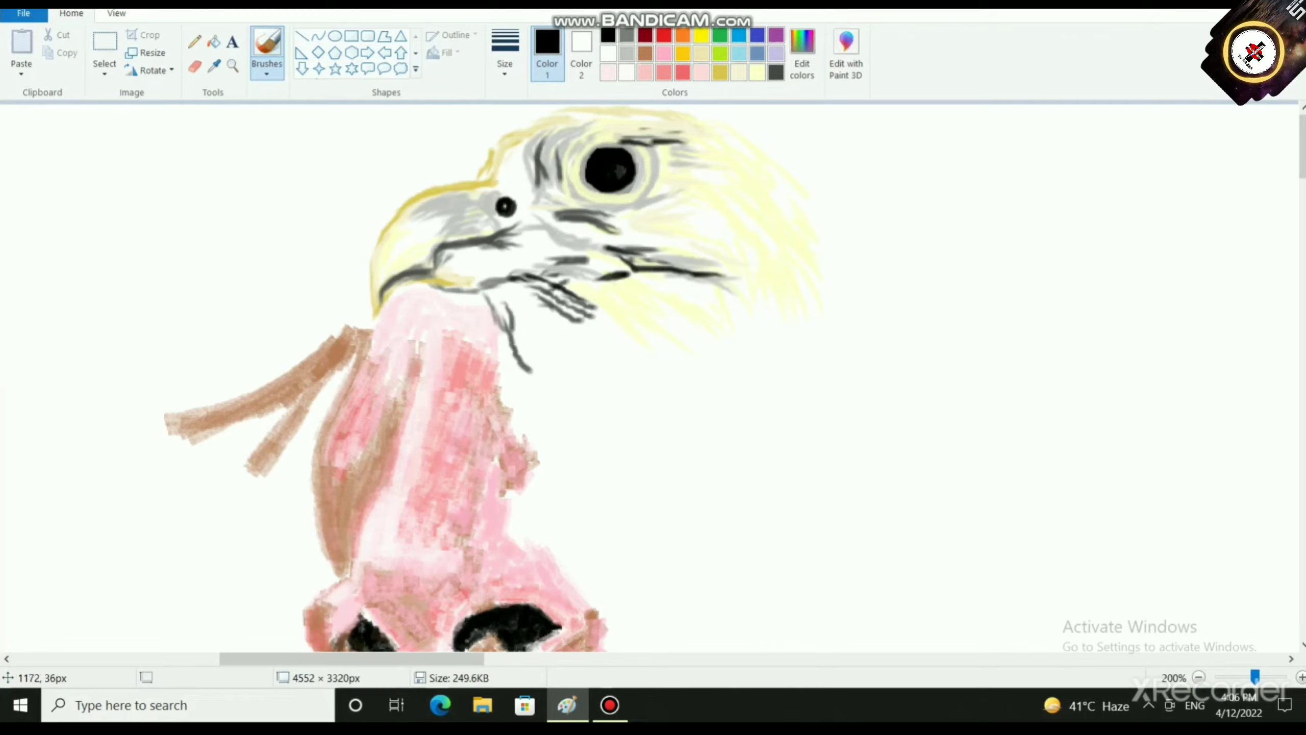
Step: Enlarge the bird's pupil with black and brush light grey highlights inside its upper part
mouse_move(638, 162)
left_mouse_down()
mouse_move(614, 143)
mouse_move(585, 164)
mouse_move(612, 194)
mouse_move(633, 173)
mouse_move(612, 144)
mouse_move(579, 170)
mouse_move(619, 198)
mouse_move(650, 177)
left_mouse_up()
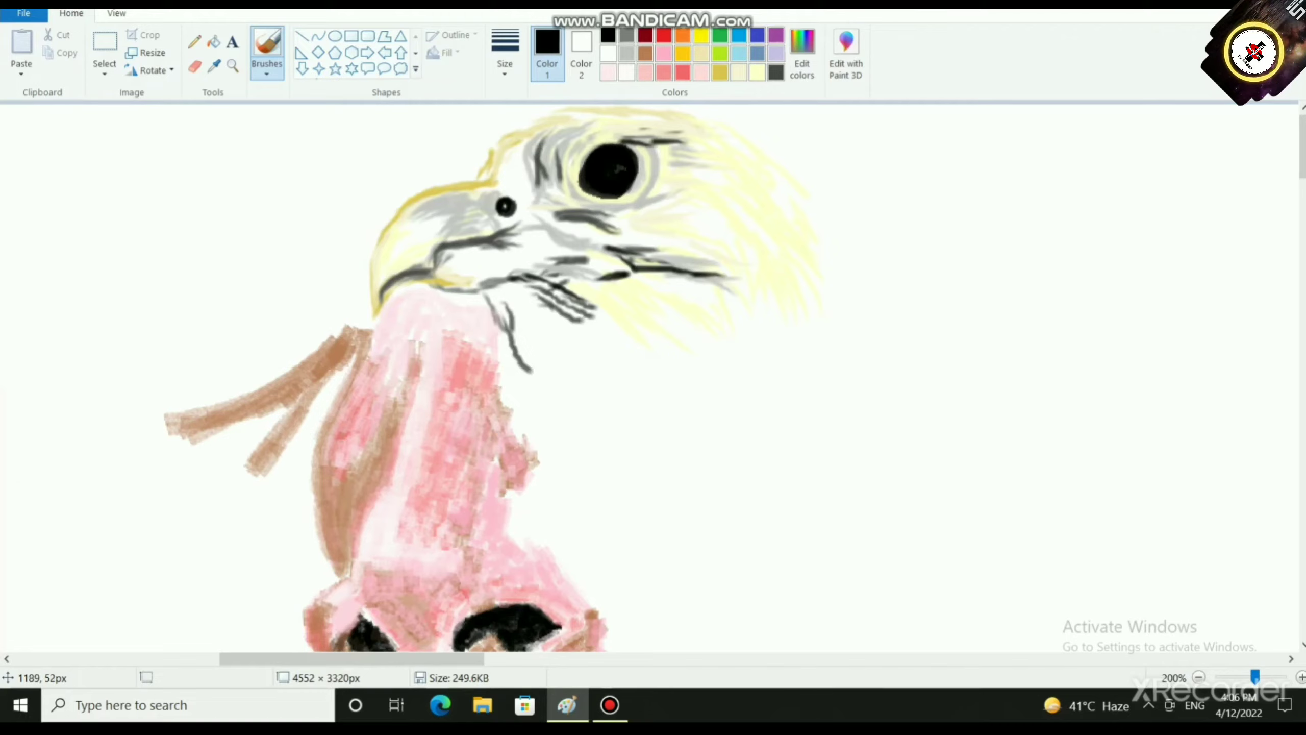
mouse_move(599, 149)
left_mouse_down()
mouse_move(578, 173)
mouse_move(635, 150)
mouse_move(600, 142)
mouse_move(575, 174)
mouse_move(626, 141)
mouse_move(616, 138)
mouse_move(621, 172)
left_mouse_up()
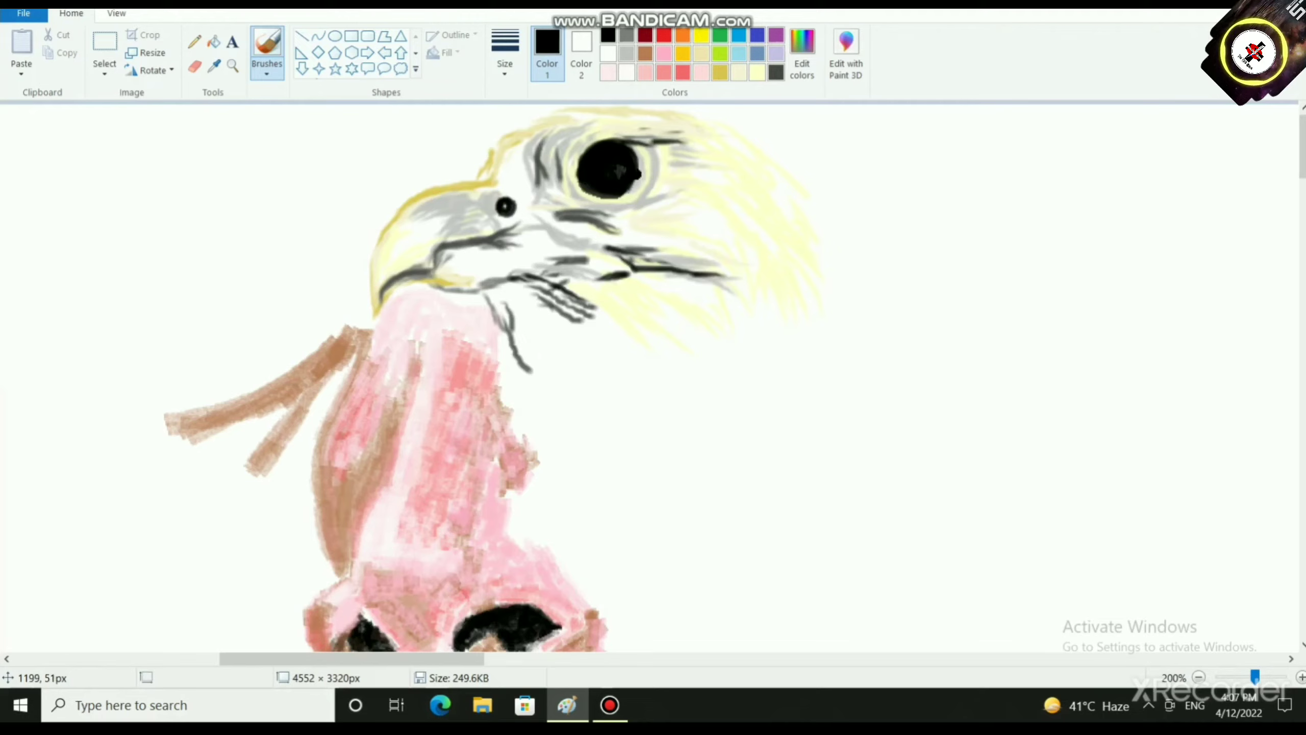
left_click(626, 53)
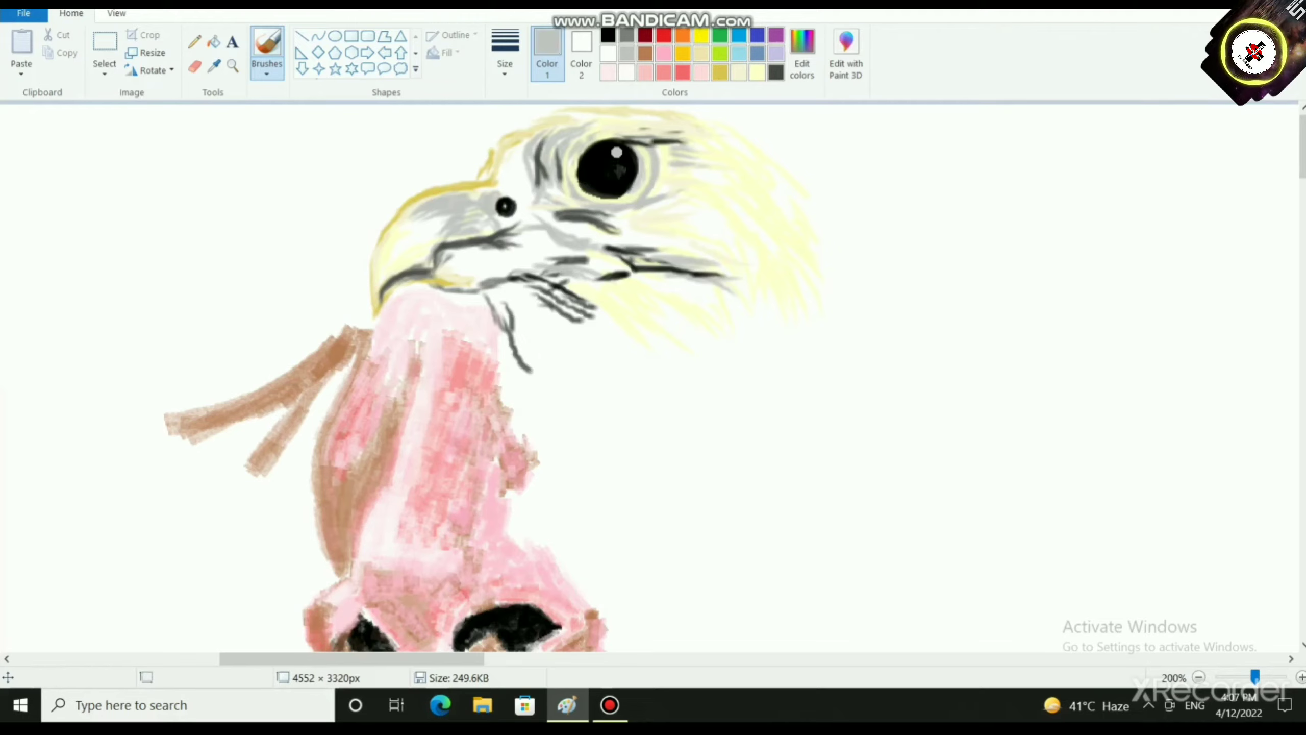
left_click_drag(617, 154, 603, 164)
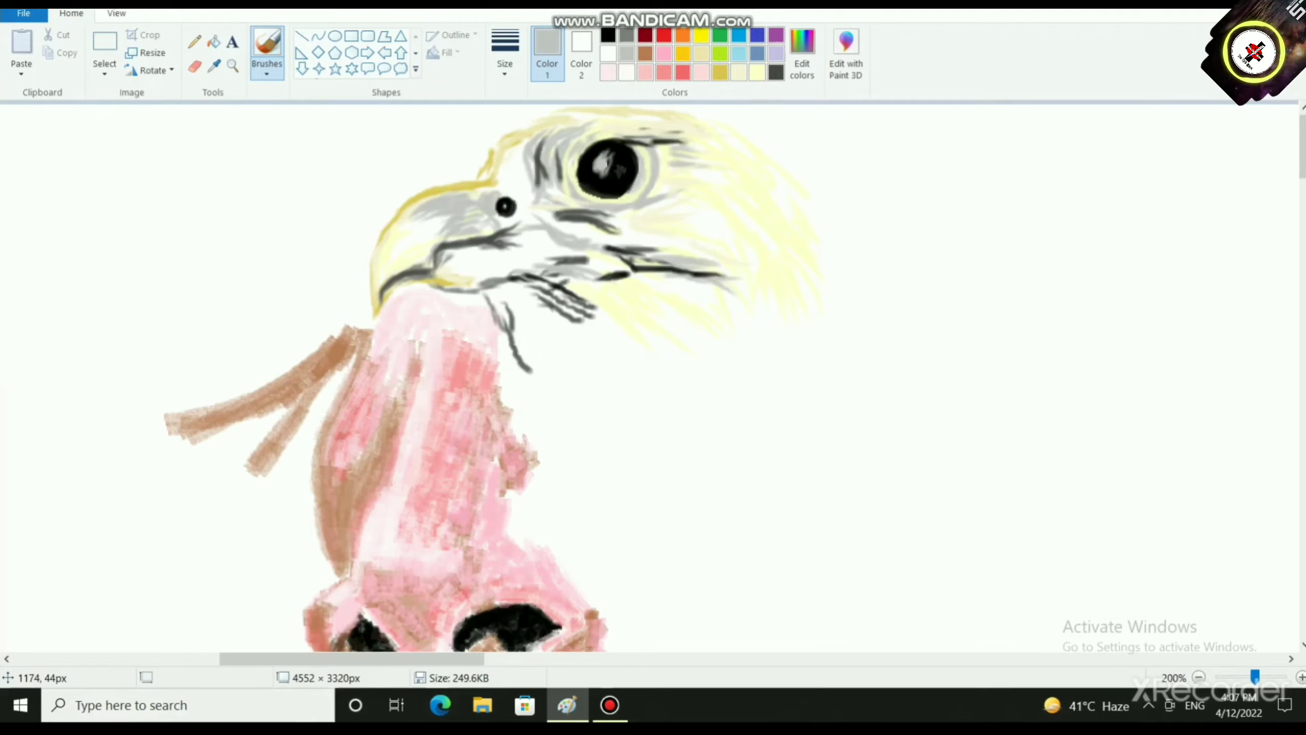
left_click(627, 155)
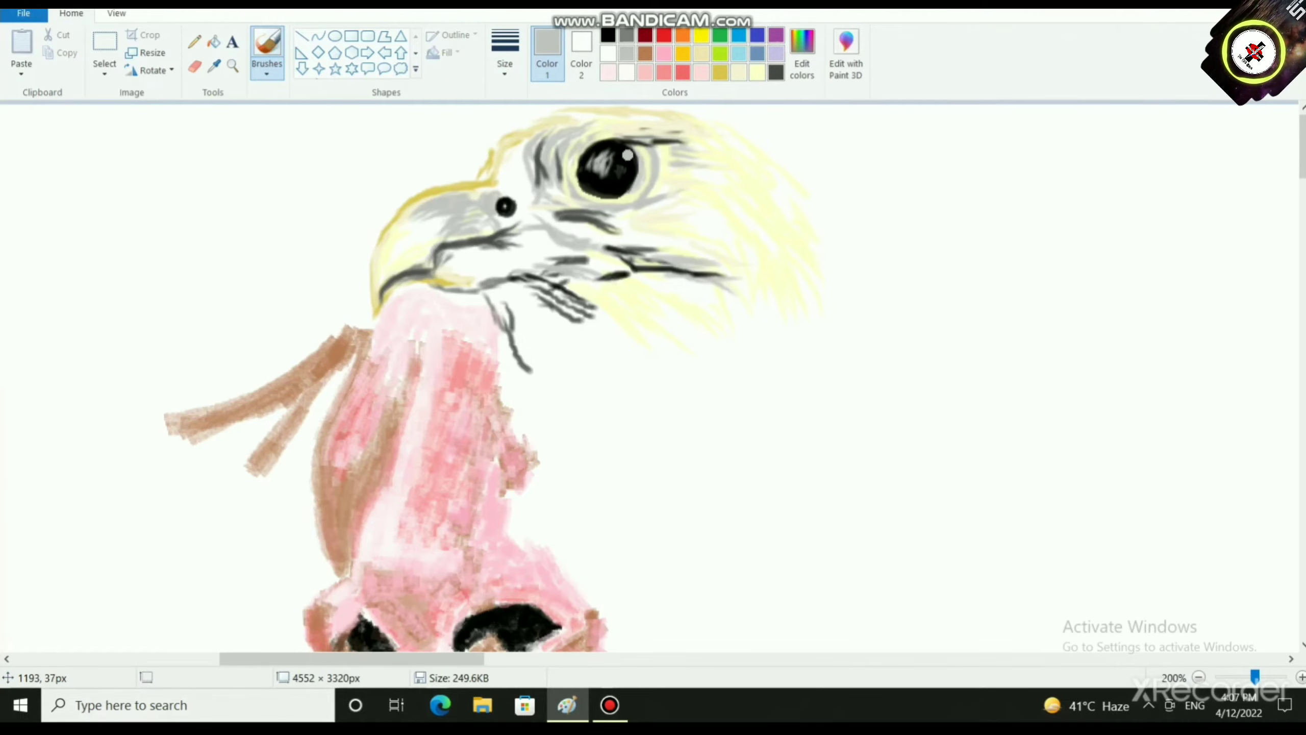
left_click_drag(611, 165, 619, 150)
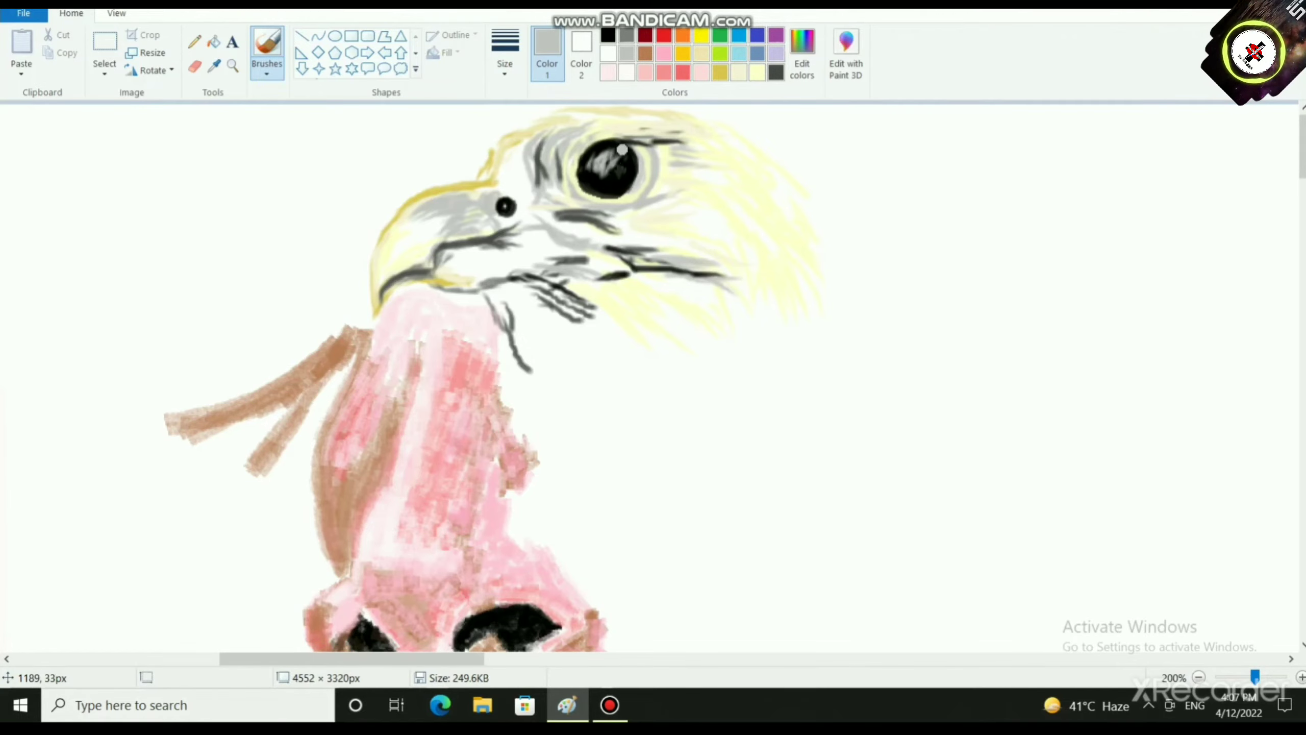
key("ctrl+z")
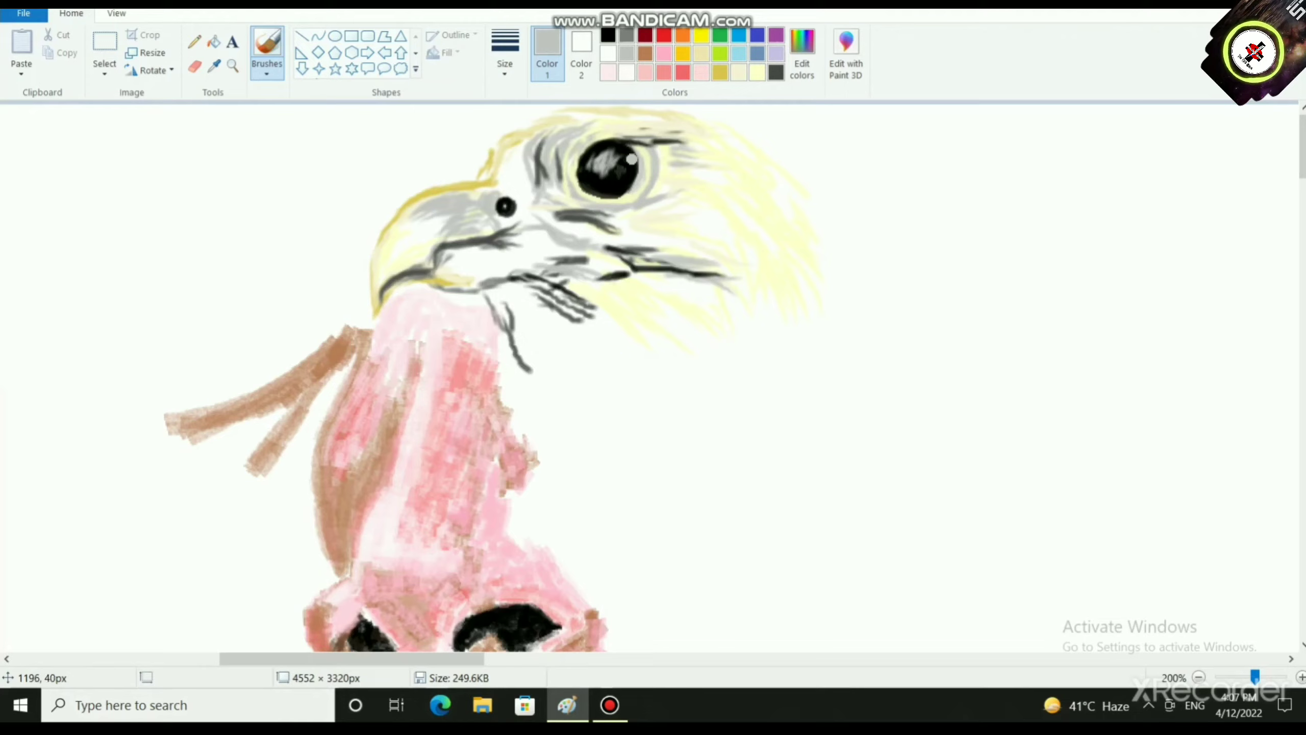
mouse_move(611, 166)
left_mouse_down()
mouse_move(625, 162)
mouse_move(603, 170)
left_mouse_up()
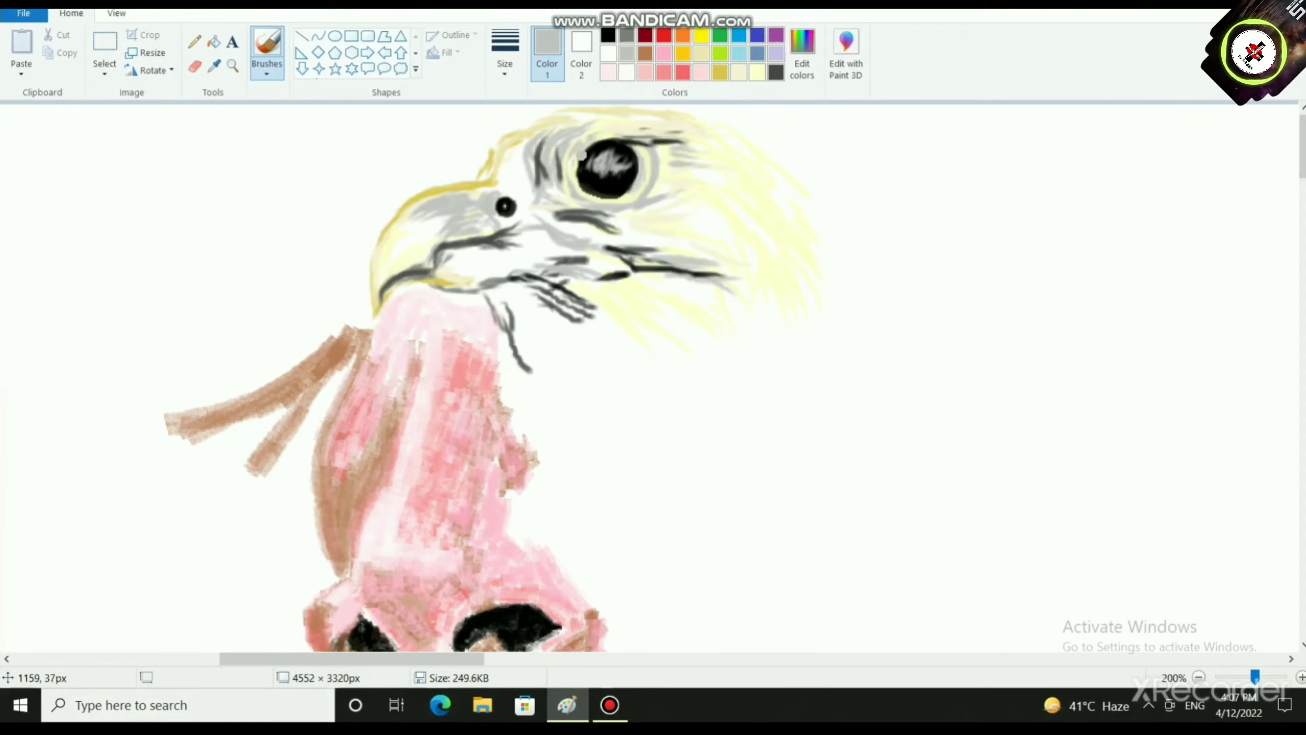
Step: Paint a pale yellow ring around the pupil and tidy the pupil's edge with it
left_click(758, 72)
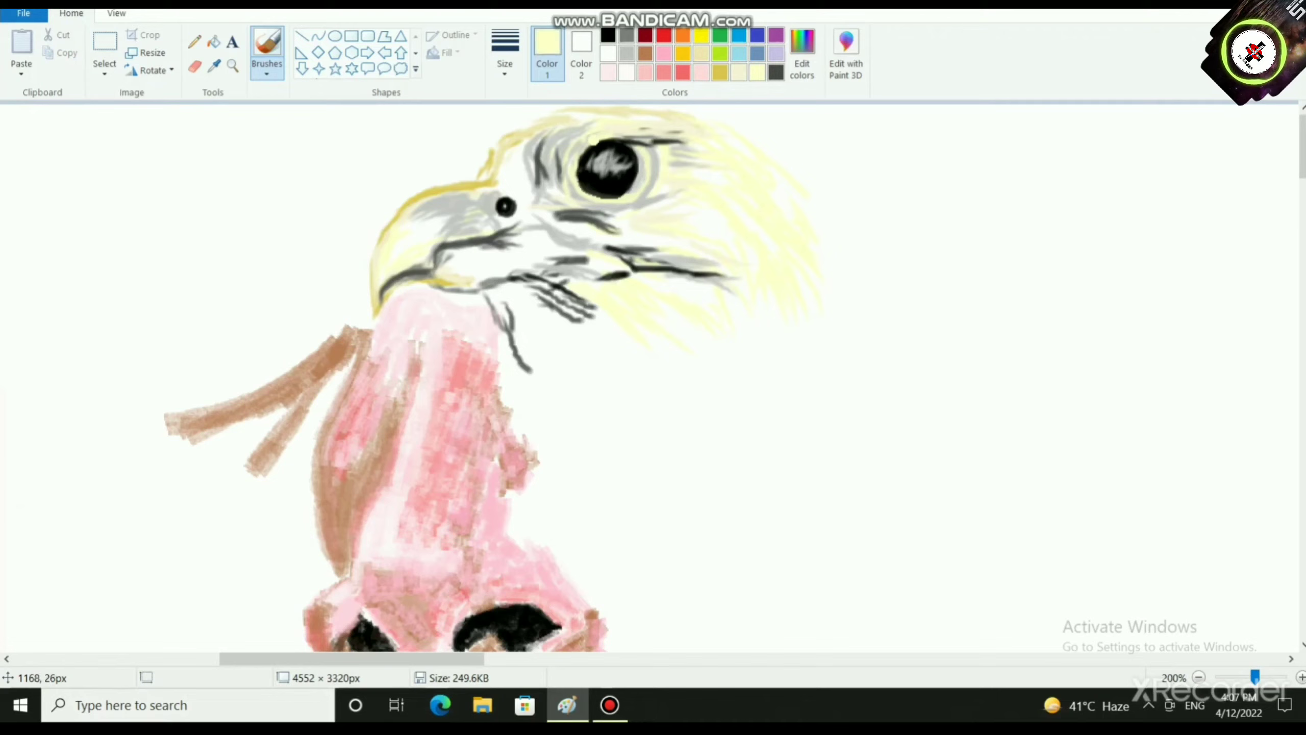
mouse_move(572, 179)
left_mouse_down()
mouse_move(601, 200)
mouse_move(649, 181)
left_mouse_up()
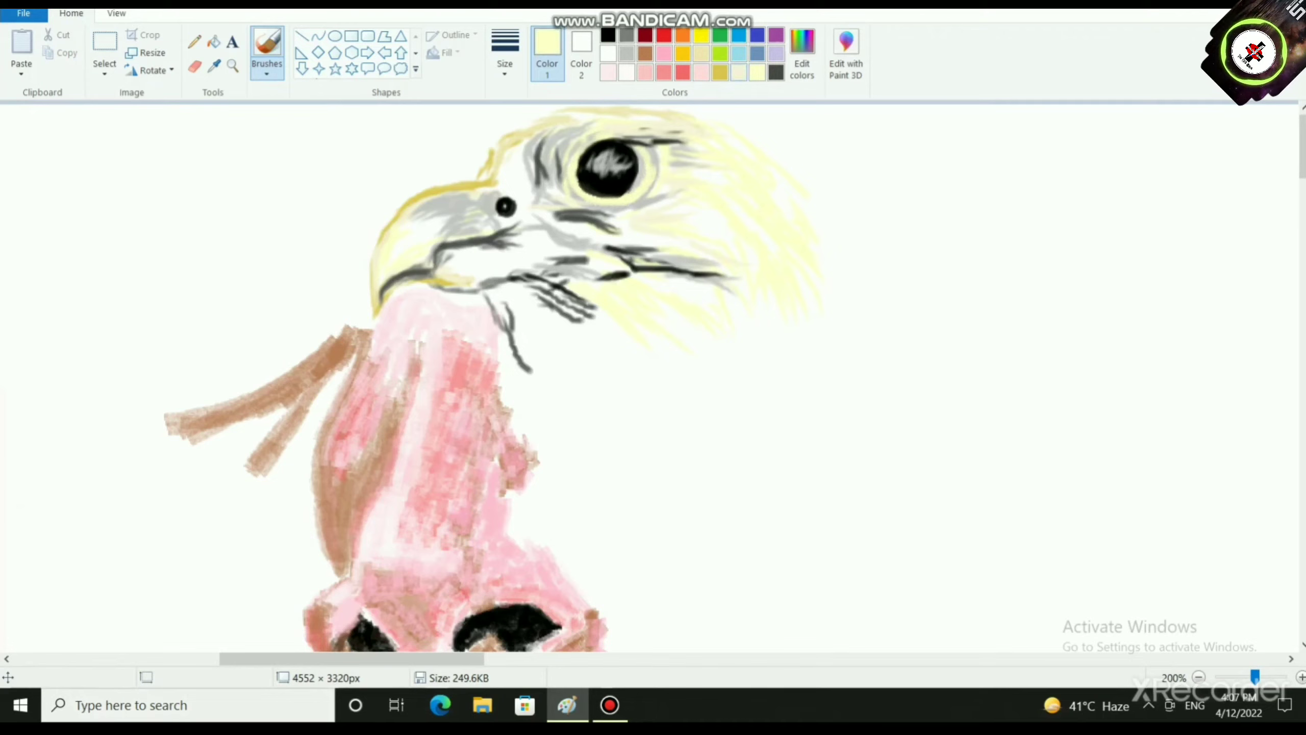
mouse_move(597, 138)
left_mouse_down()
mouse_move(577, 157)
mouse_move(603, 200)
mouse_move(642, 175)
left_mouse_up()
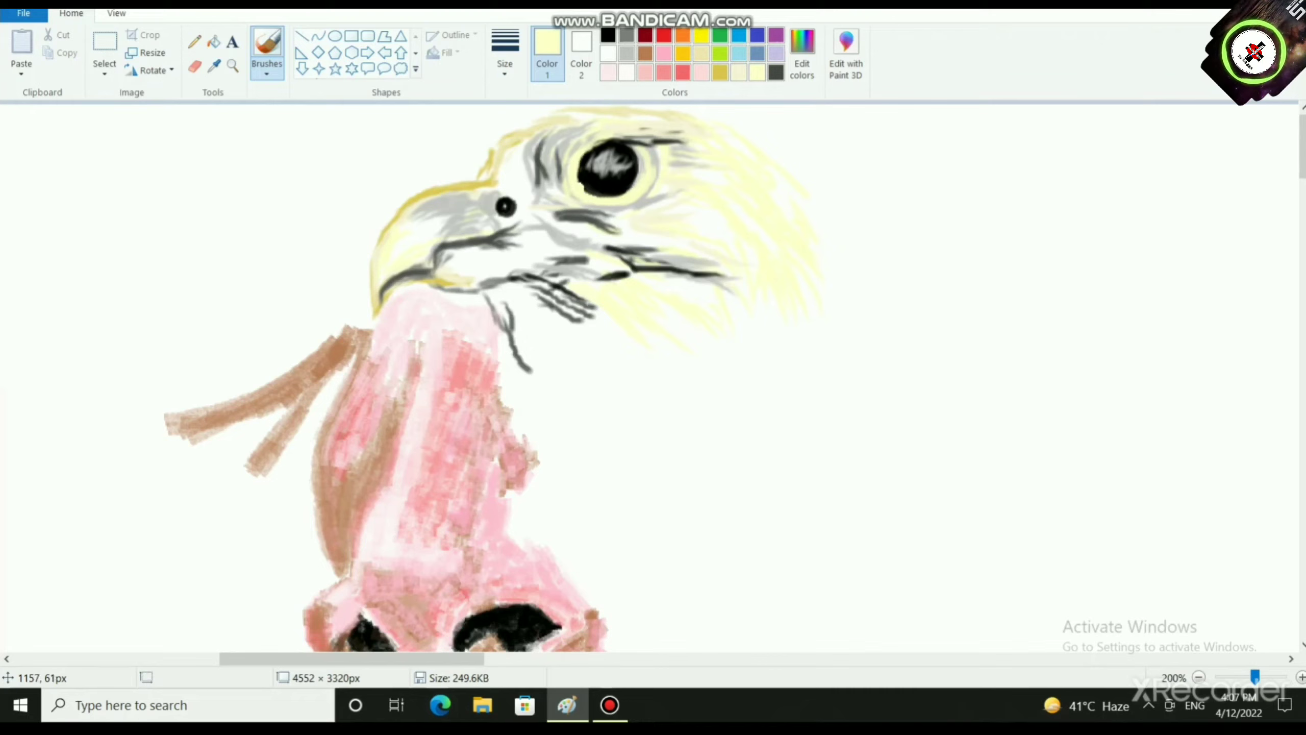
left_click_drag(579, 187, 598, 137)
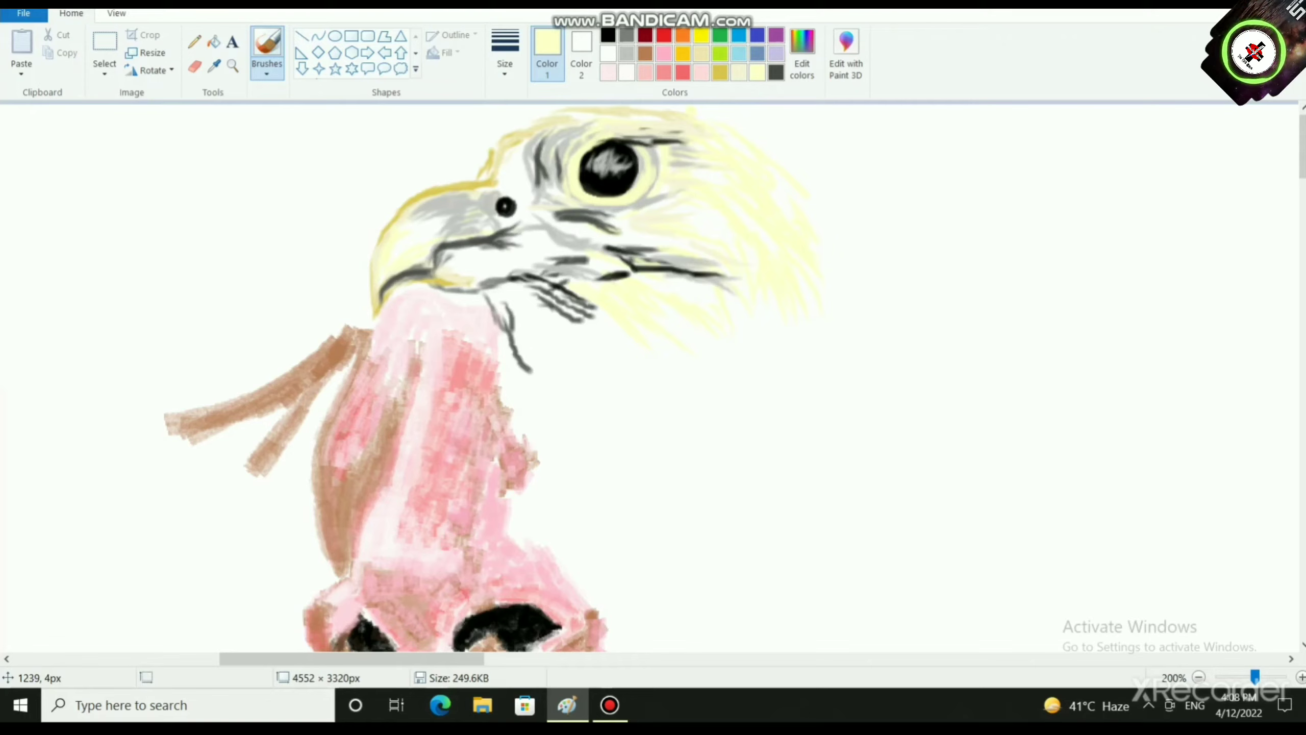
Step: Widen and round off the pupil with black strokes around its edge
left_click(608, 35)
mouse_move(611, 143)
left_mouse_down()
mouse_move(582, 150)
mouse_move(621, 142)
mouse_move(583, 150)
mouse_move(590, 191)
left_mouse_up()
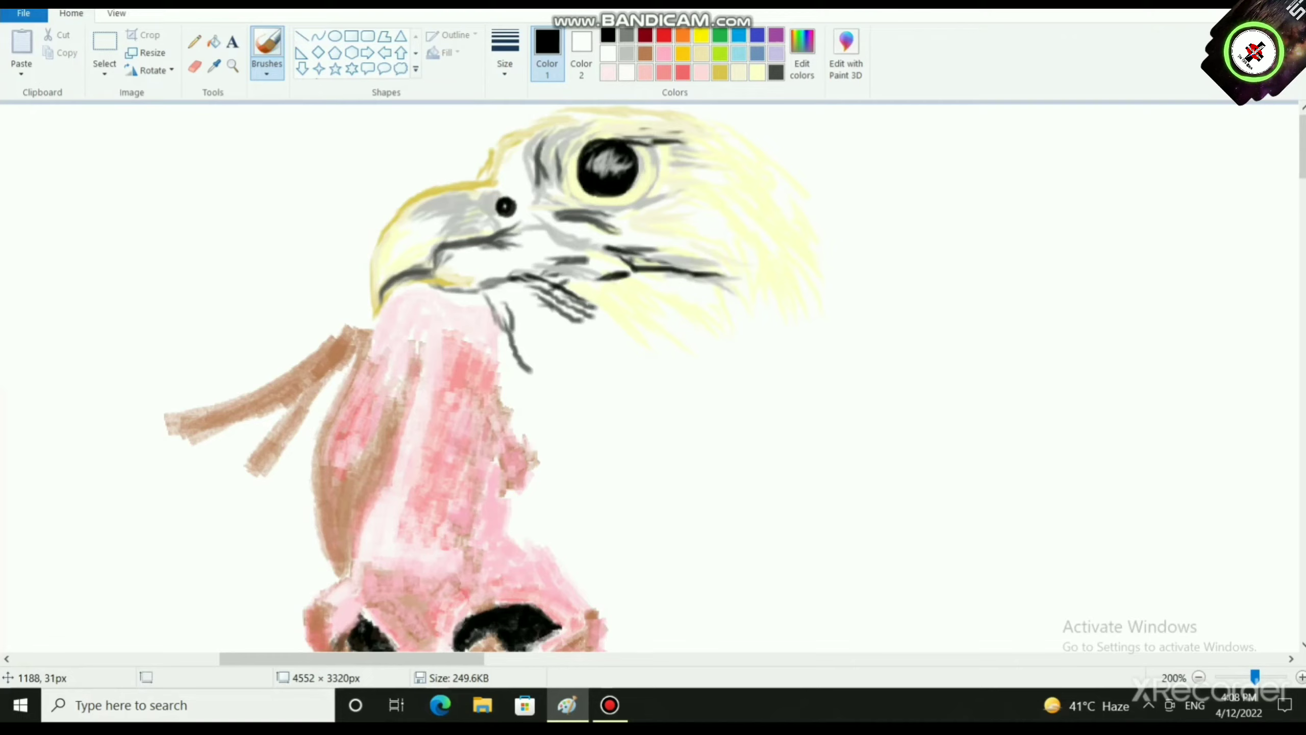
mouse_move(606, 141)
left_mouse_down()
mouse_move(628, 143)
mouse_move(591, 140)
mouse_move(630, 141)
mouse_move(586, 138)
mouse_move(586, 195)
mouse_move(581, 140)
mouse_move(568, 175)
mouse_move(605, 189)
left_mouse_up()
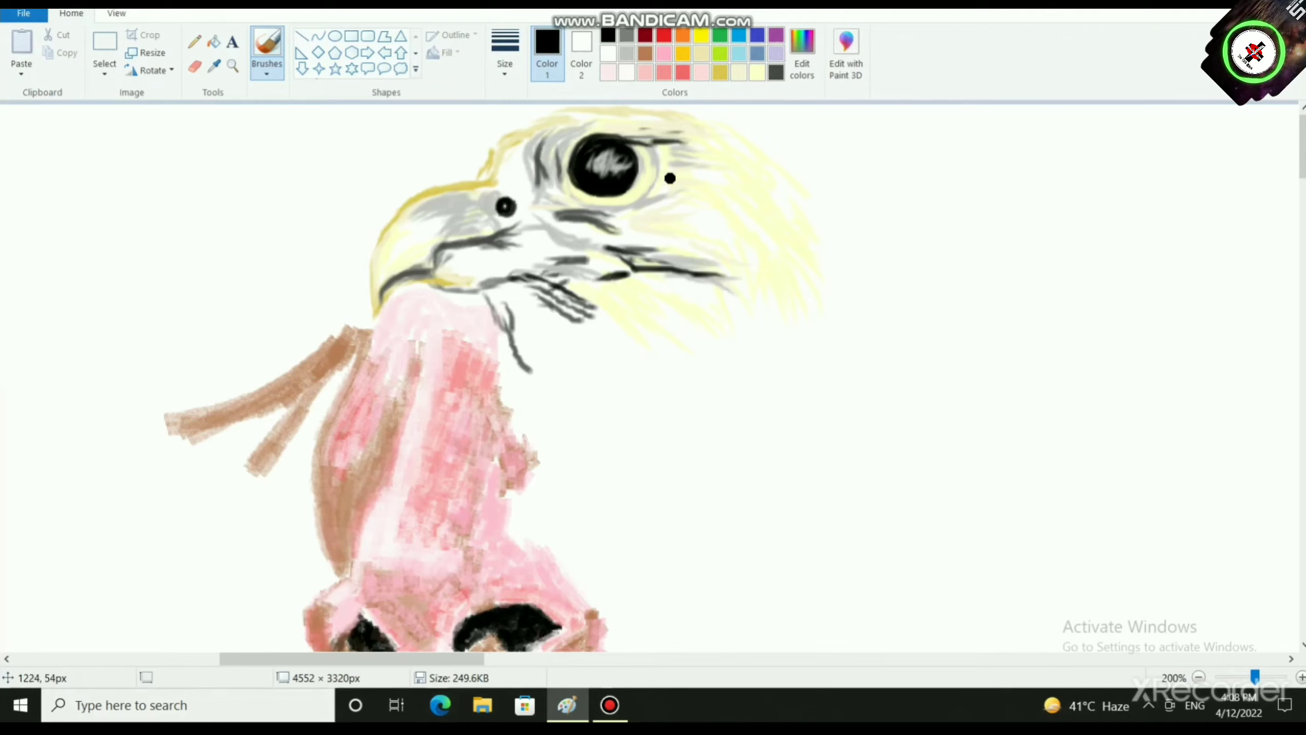
mouse_move(594, 193)
left_mouse_down()
mouse_move(637, 180)
mouse_move(631, 146)
left_mouse_up()
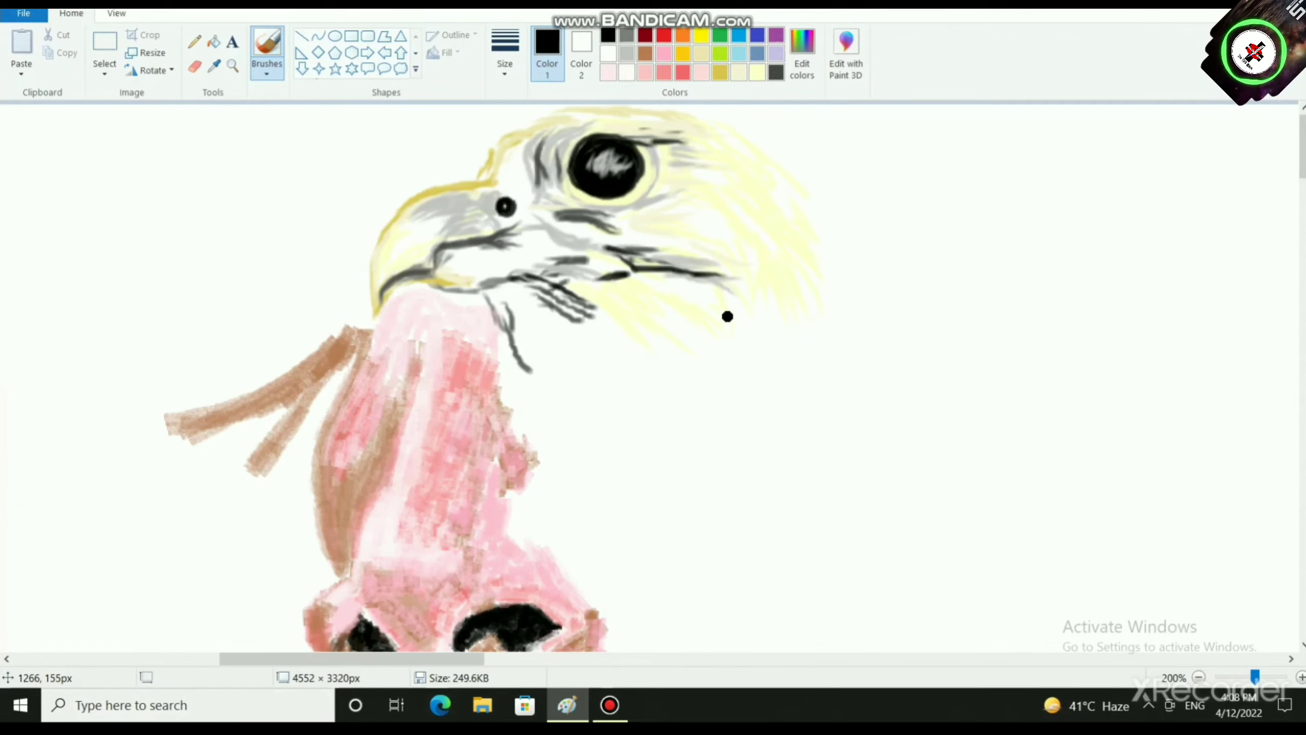
Step: Select the bird's eye with a free-form outline, shrink it slightly and deselect it
scroll(725, 313, "down", 3)
scroll(723, 306, "down", 1)
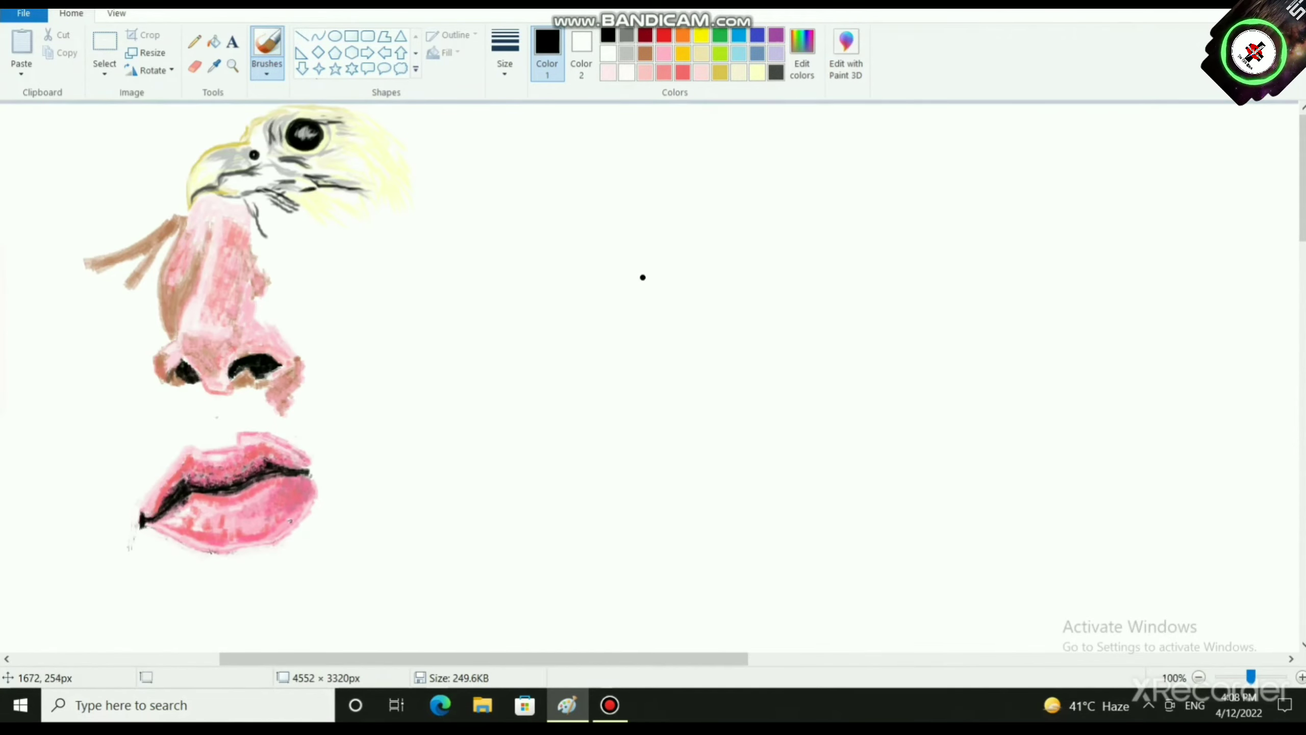
scroll(489, 286, "up", 1)
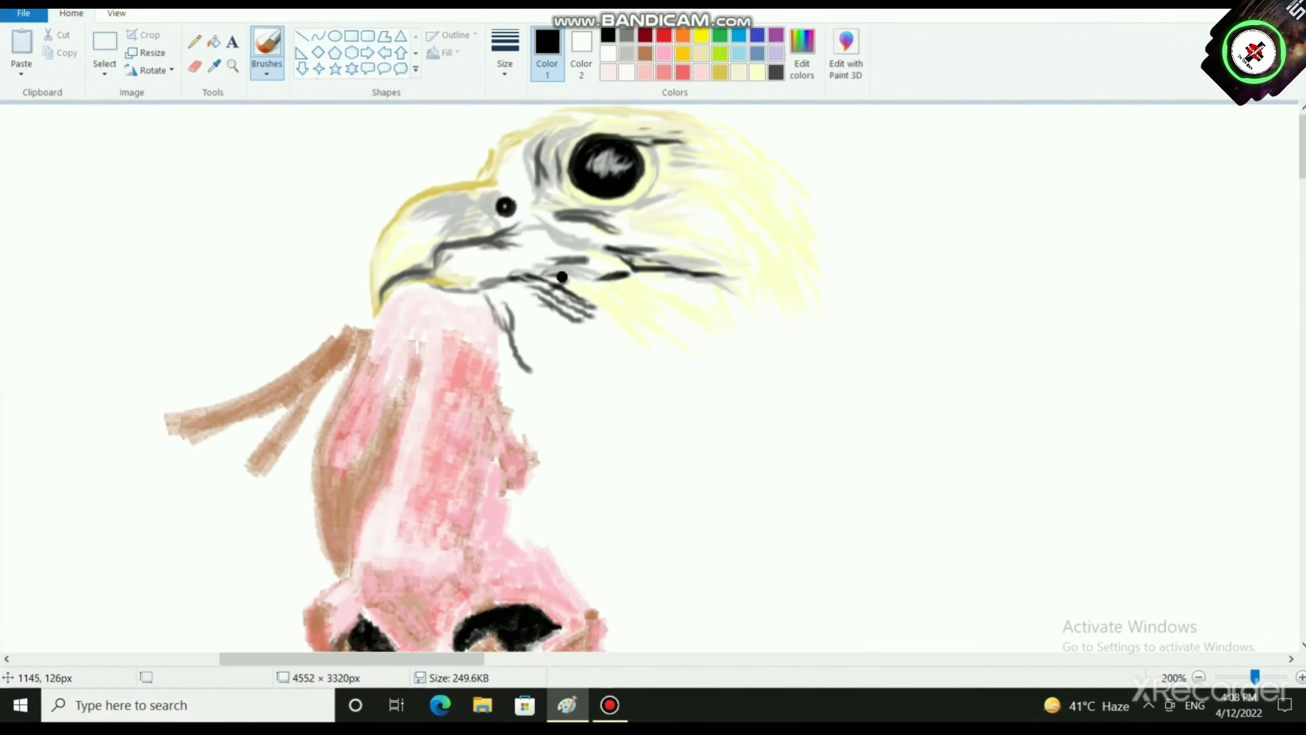
left_click(104, 71)
left_click(135, 131)
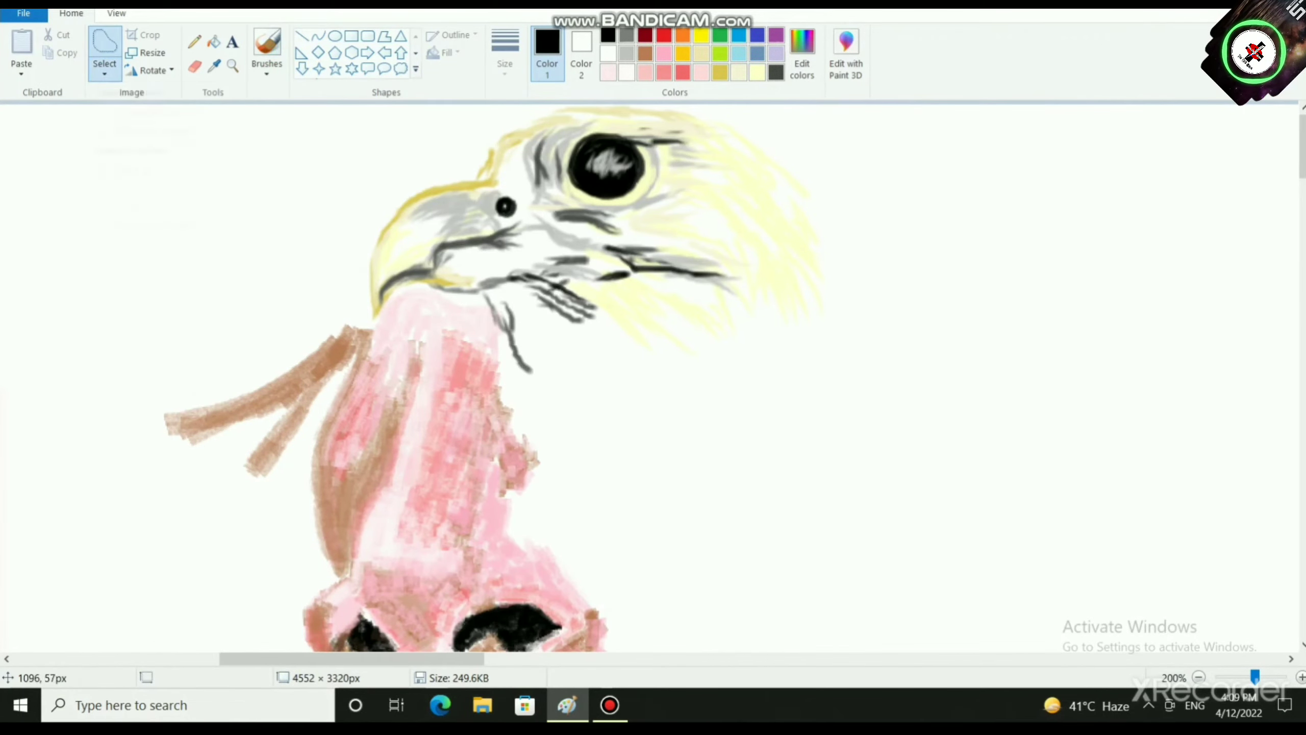
mouse_move(584, 132)
left_mouse_down()
mouse_move(570, 199)
mouse_move(638, 203)
mouse_move(657, 162)
mouse_move(619, 124)
mouse_move(581, 133)
left_mouse_up()
mouse_move(661, 211)
left_mouse_down()
mouse_move(626, 185)
mouse_move(654, 206)
left_mouse_up()
left_click(851, 195)
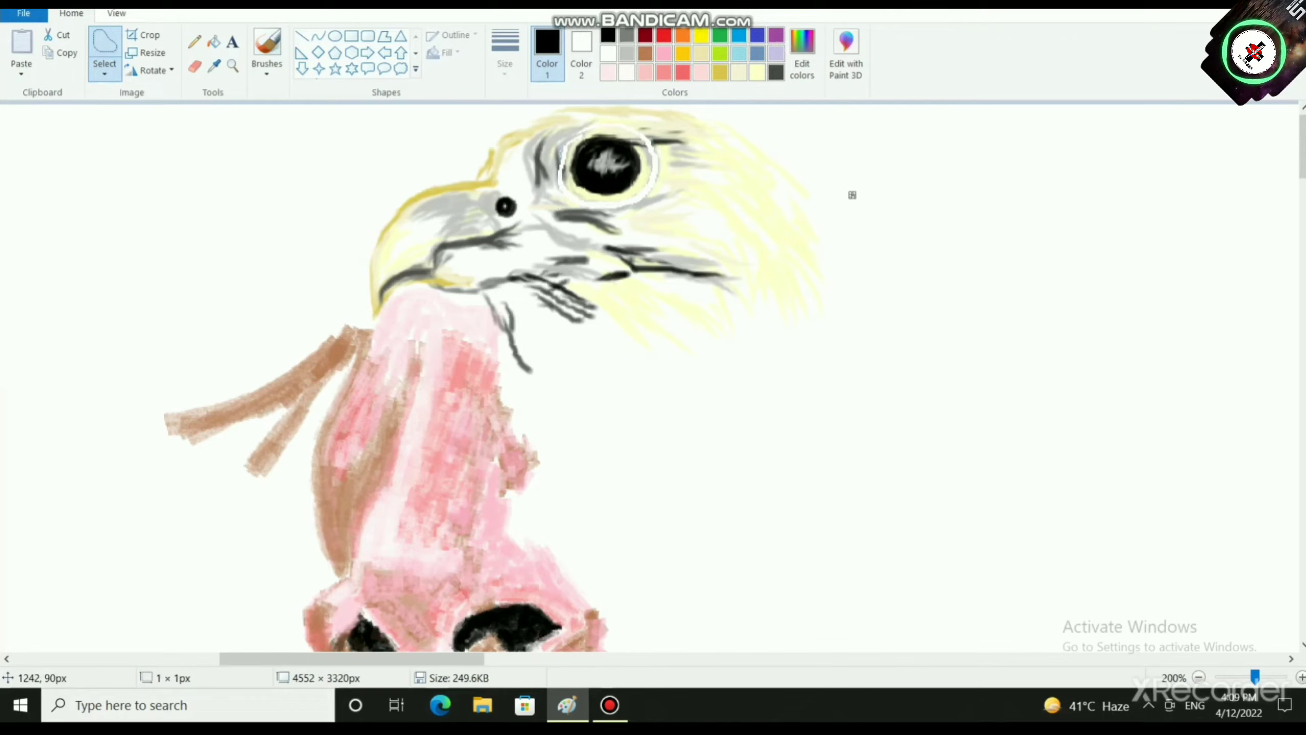
left_click(939, 250)
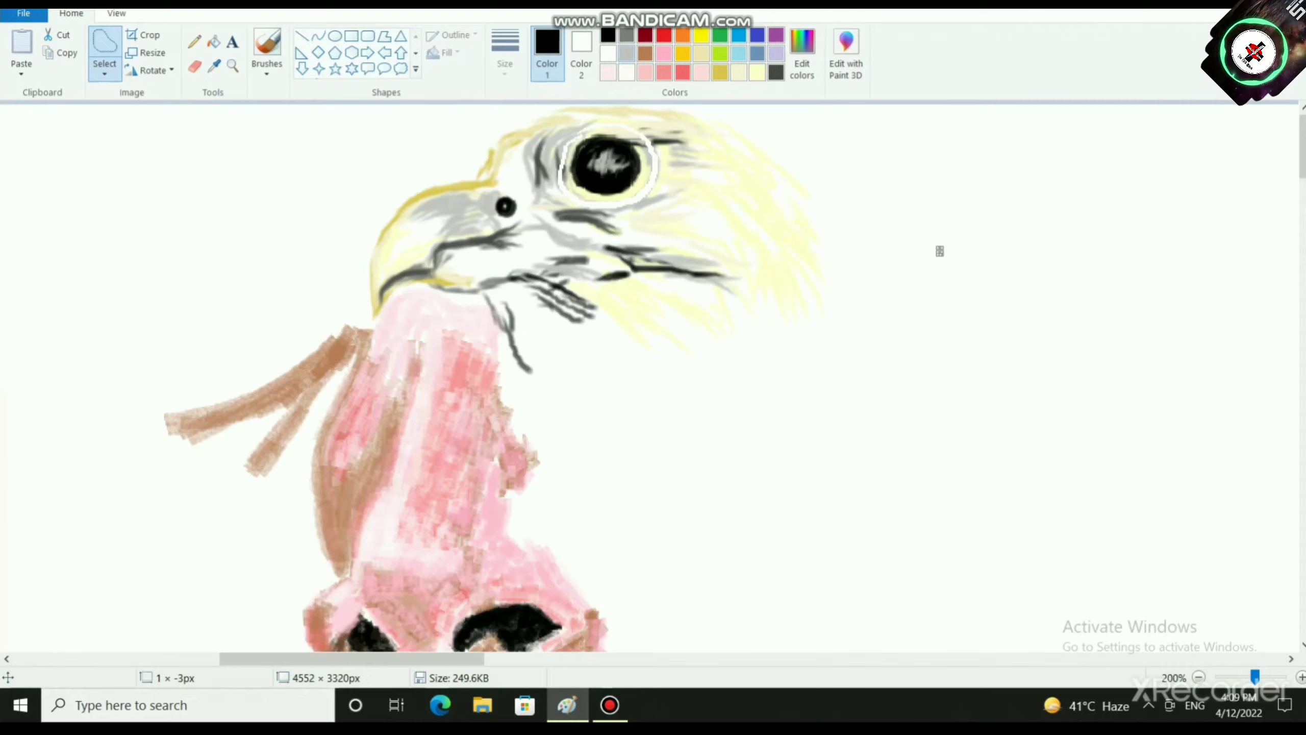
left_click(626, 53)
left_click_drag(656, 157, 681, 165)
left_click(857, 195)
Step: Fill the white gap around the eye with pale yellow using the natural pencil brush
left_click(267, 69)
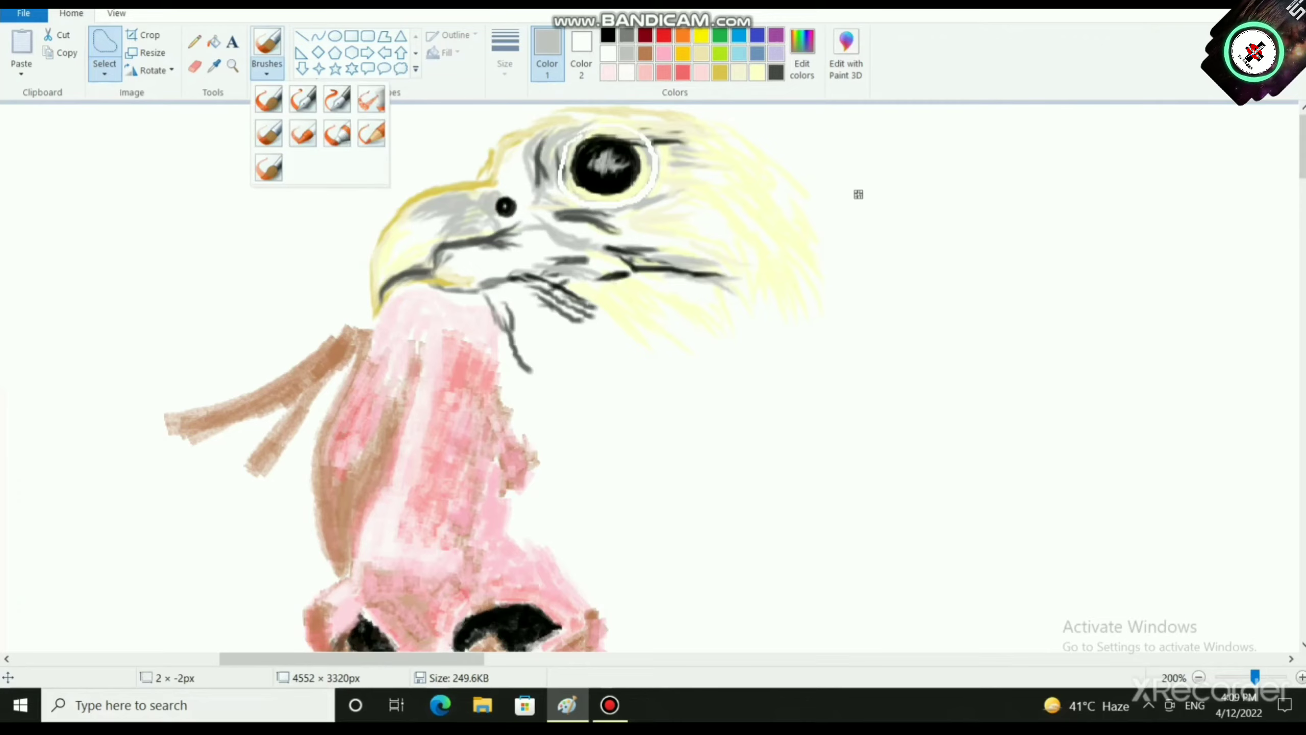
left_click(371, 133)
left_click(757, 73)
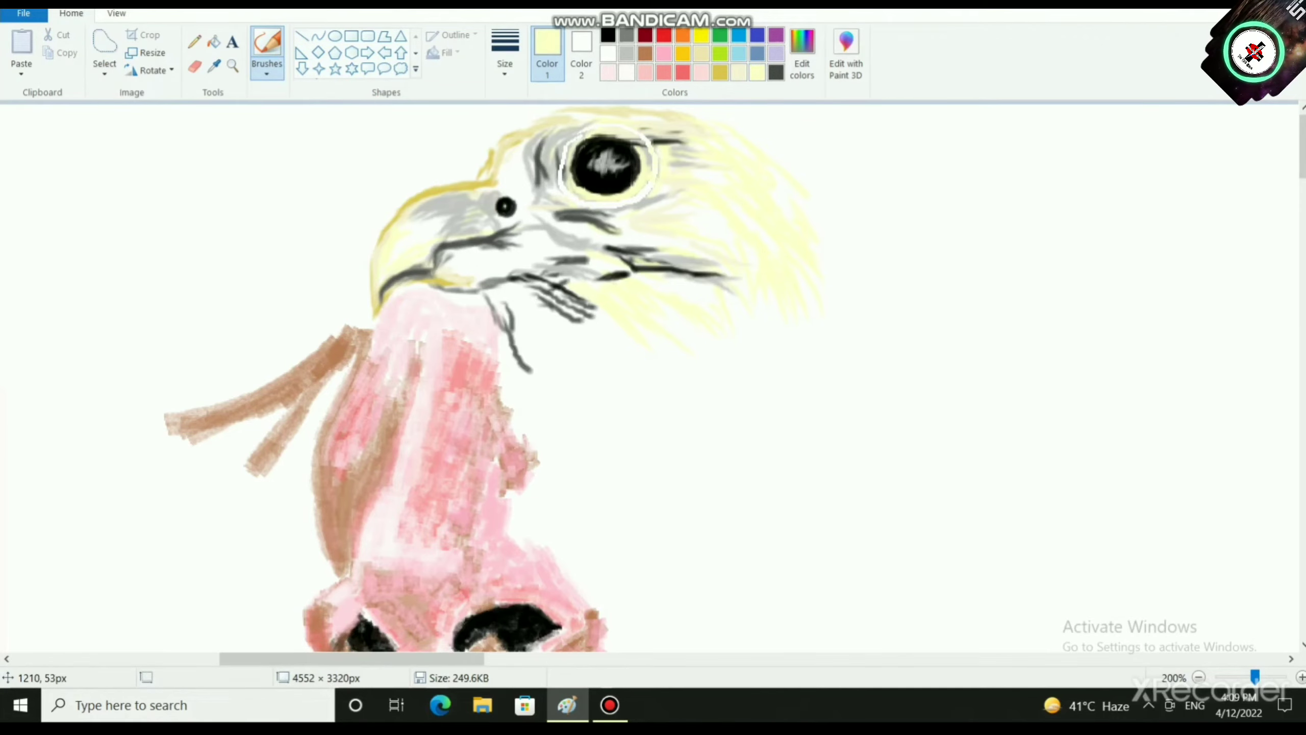
mouse_move(573, 135)
left_mouse_down()
mouse_move(561, 168)
mouse_move(609, 211)
mouse_move(611, 129)
mouse_move(565, 192)
mouse_move(651, 159)
left_mouse_up()
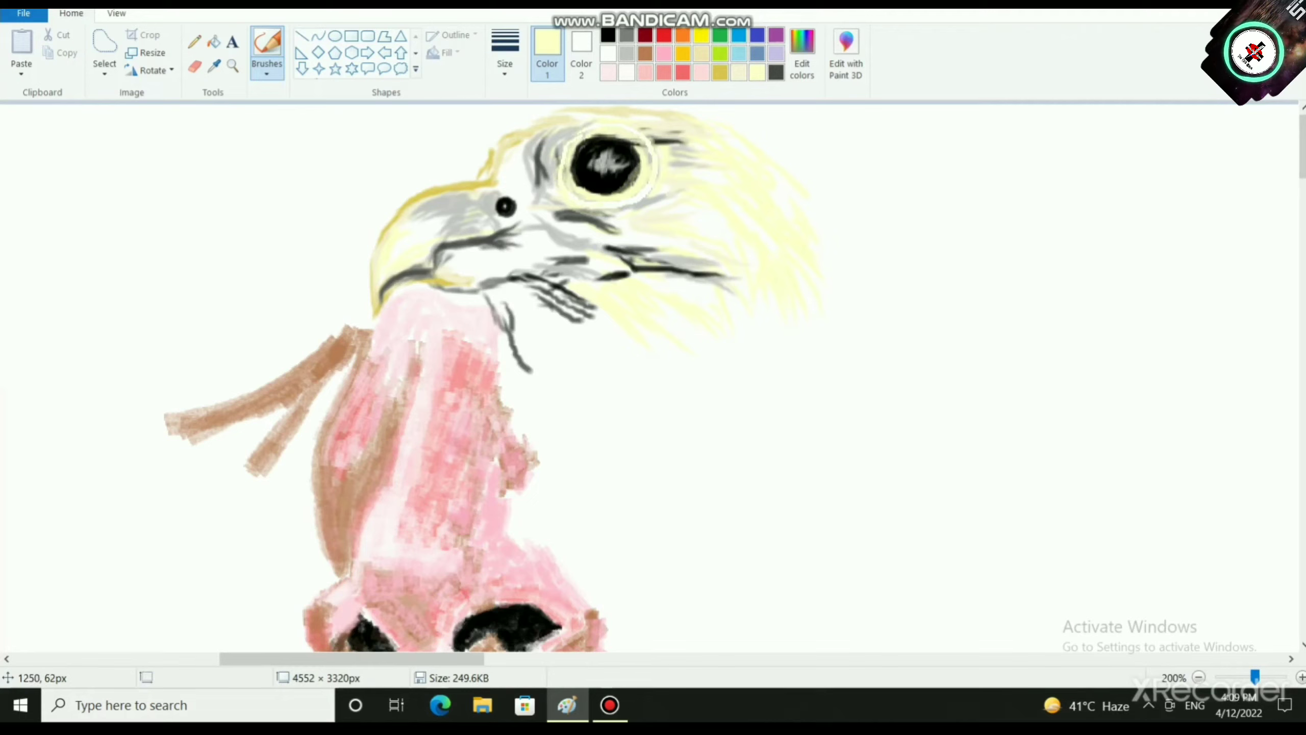
Step: Color the beak and the area before the nostril pale yellow, and shade the upper beak with light grey strokes
left_click(425, 191)
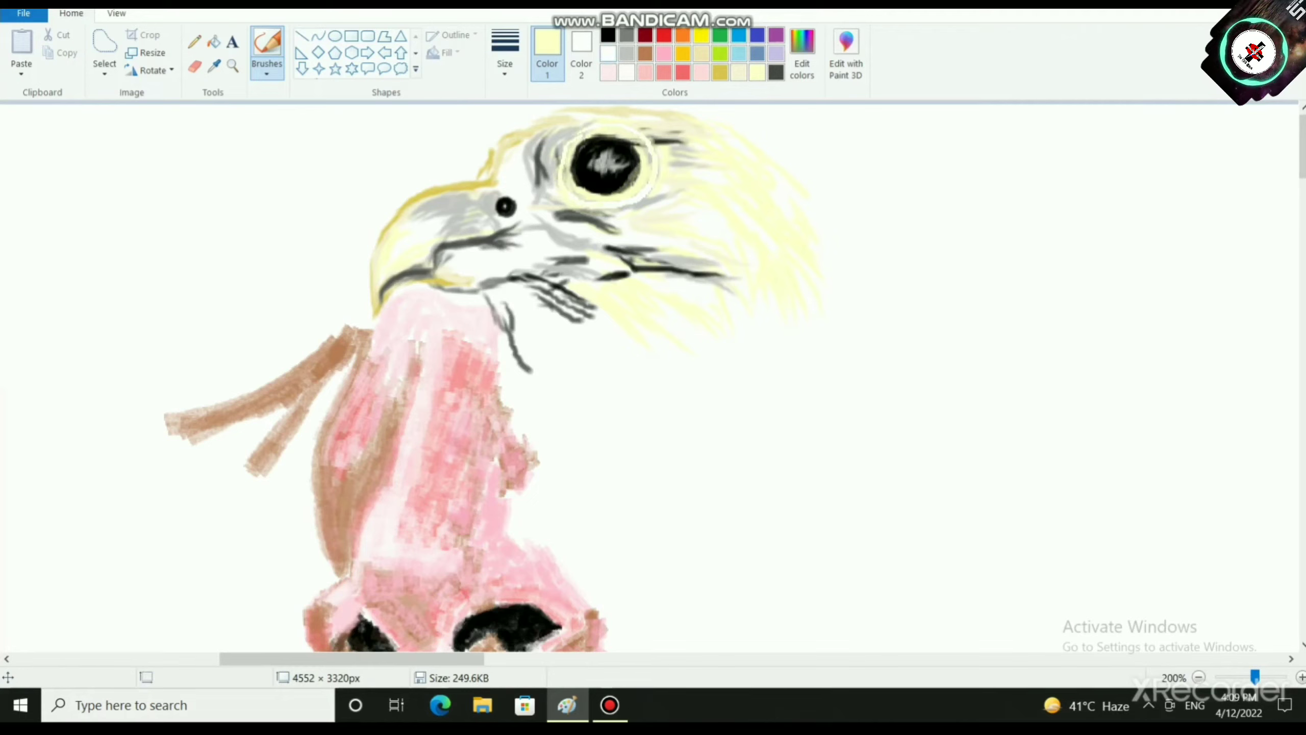
left_click(627, 54)
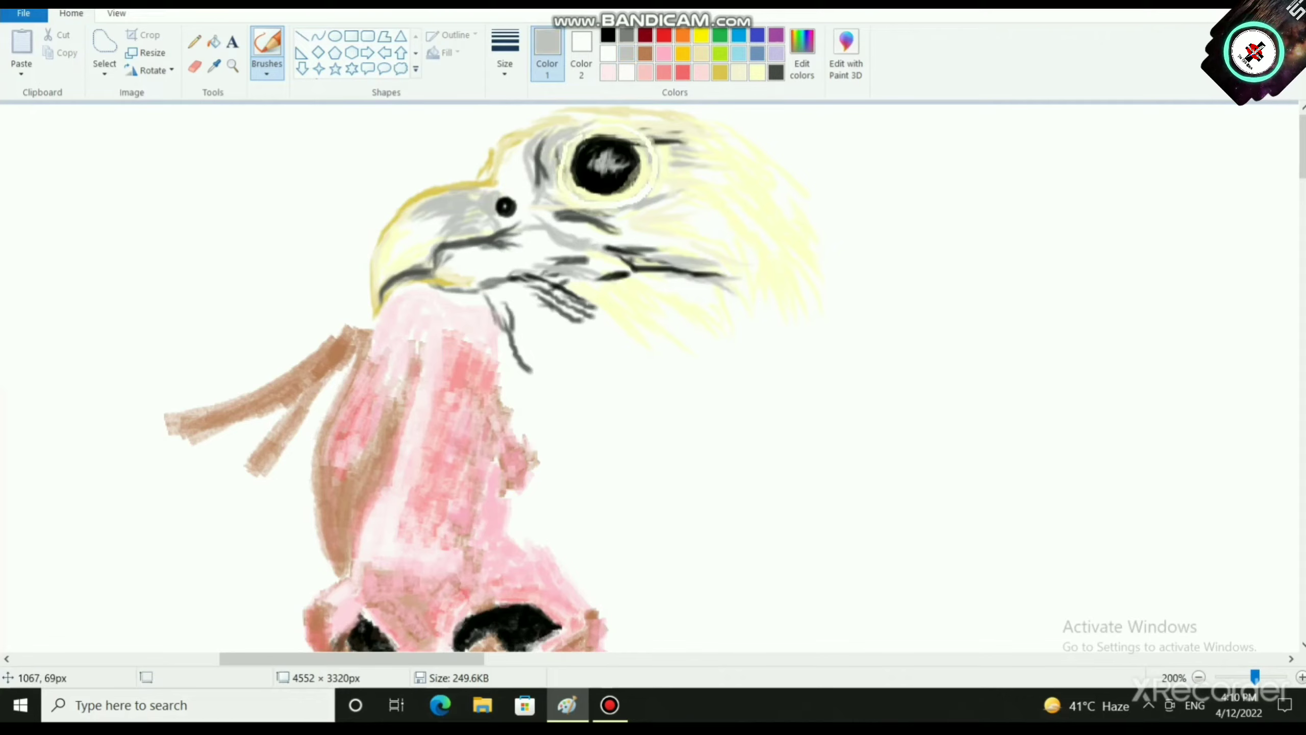
left_click(757, 73)
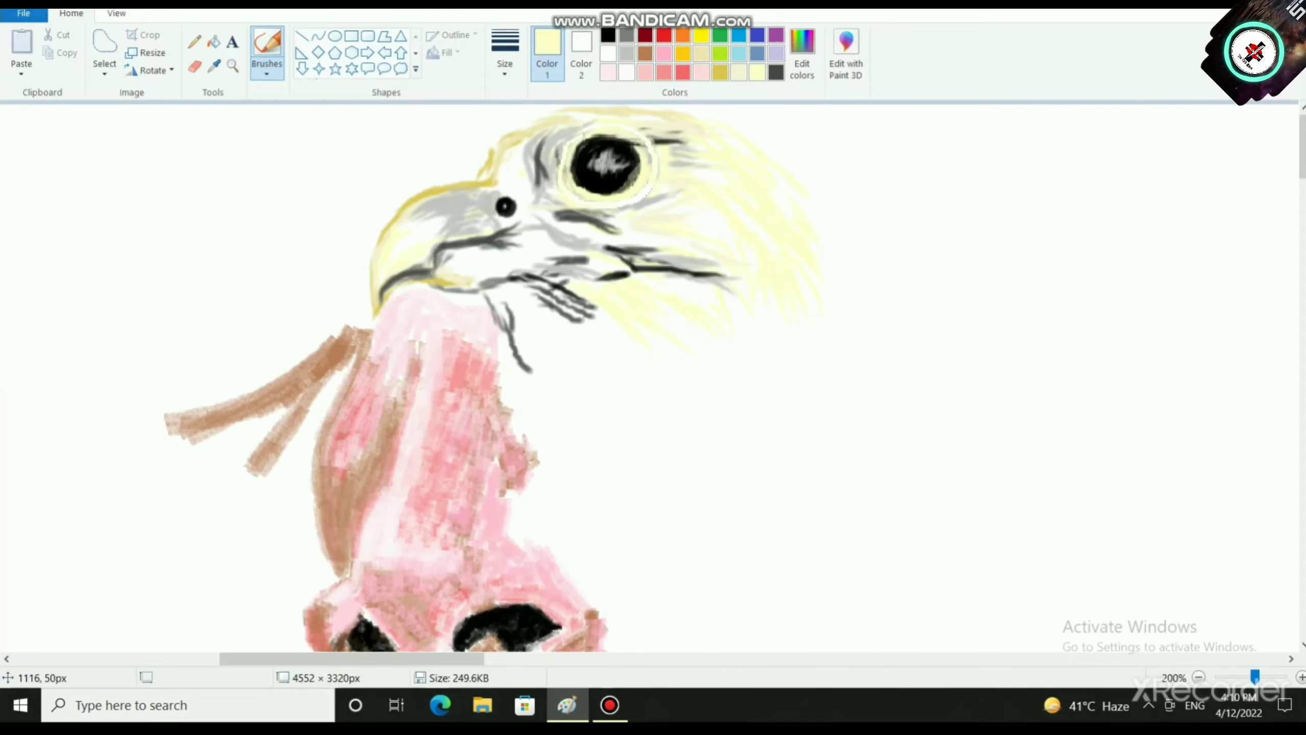
left_click(480, 206)
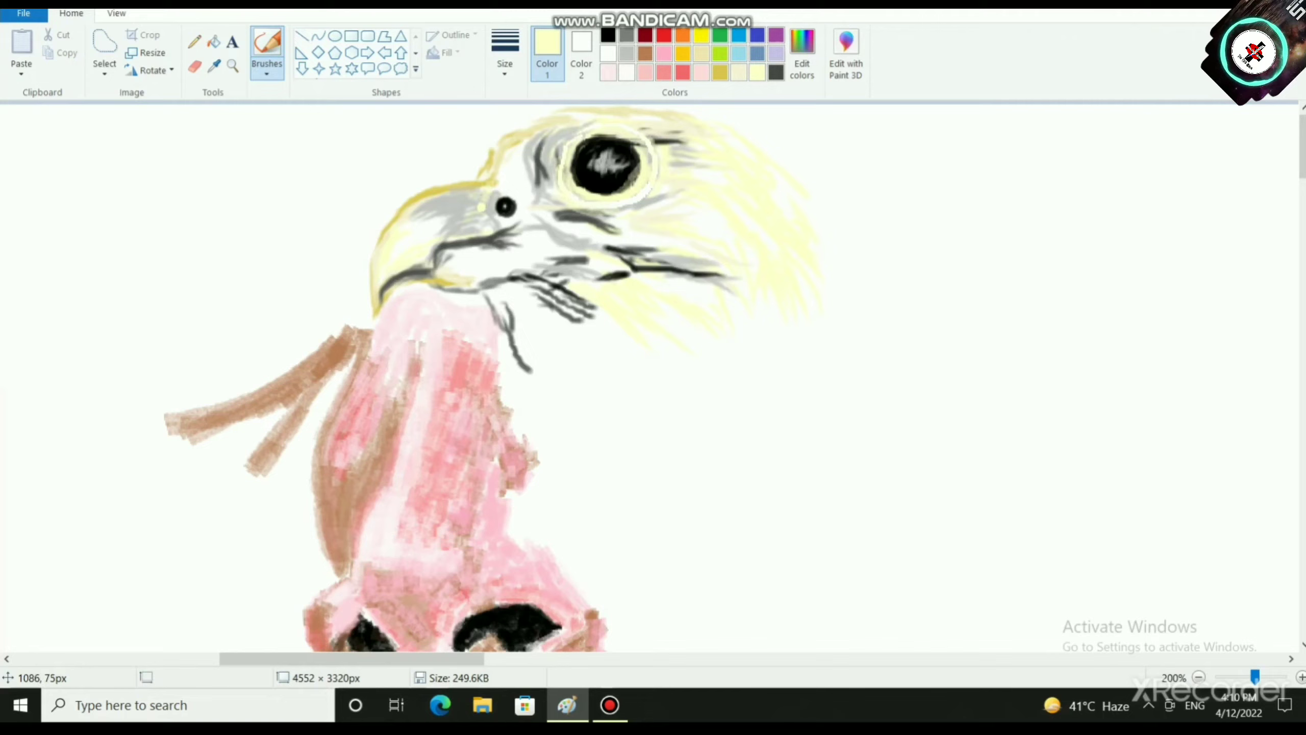
left_click_drag(481, 186, 478, 208)
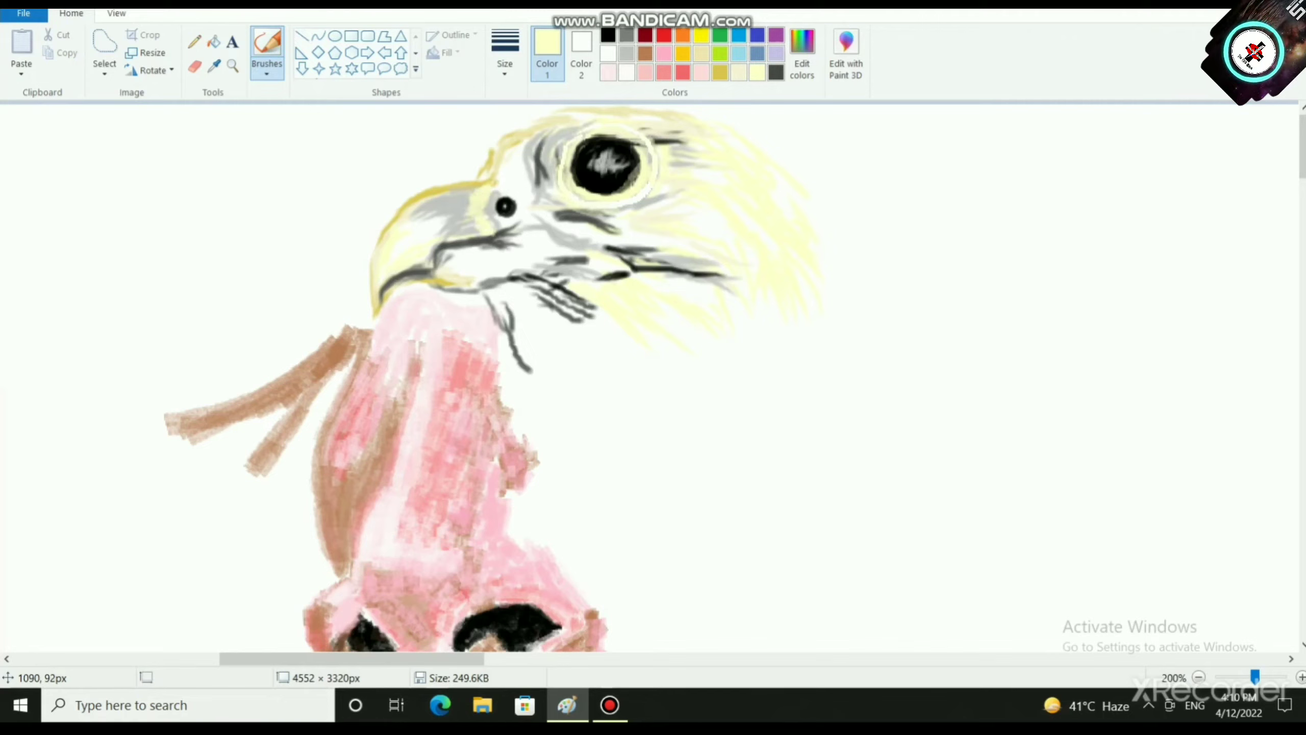
left_click_drag(484, 227, 430, 249)
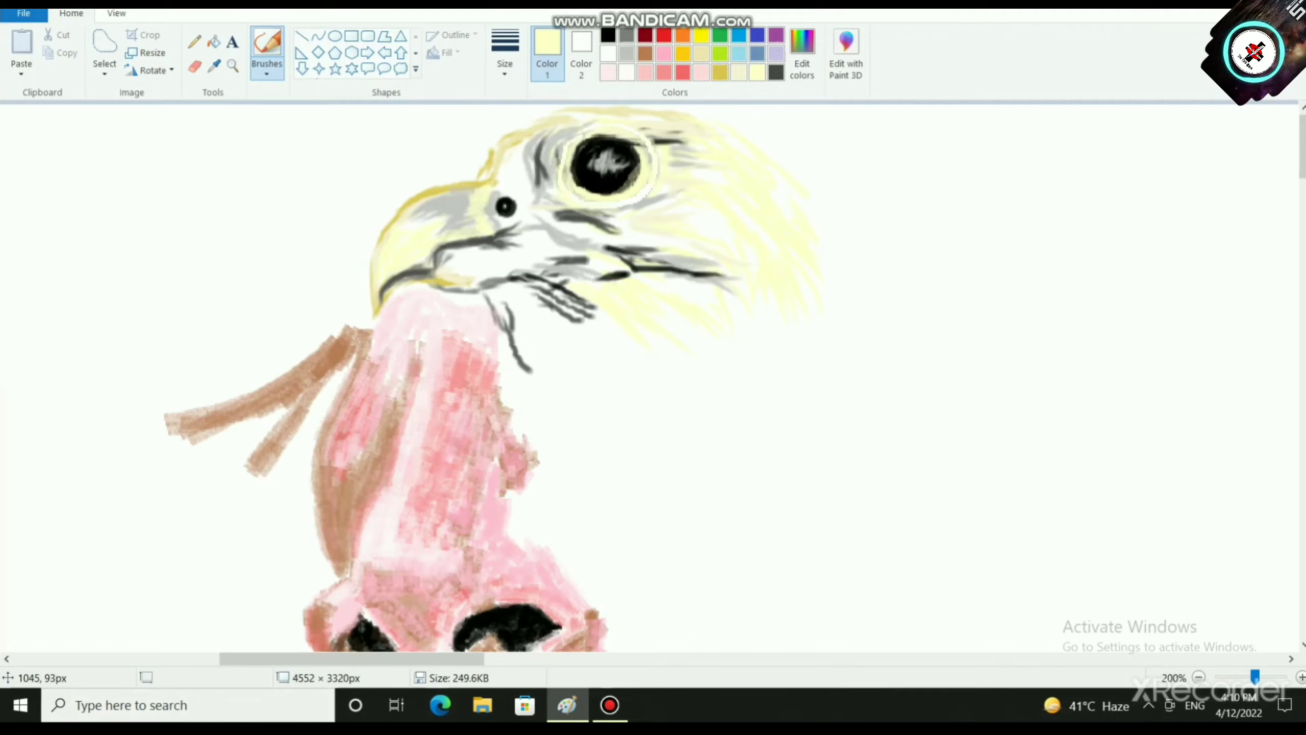
mouse_move(456, 198)
left_mouse_down()
mouse_move(416, 219)
mouse_move(479, 194)
left_mouse_up()
left_click(626, 54)
left_click_drag(433, 218, 437, 202)
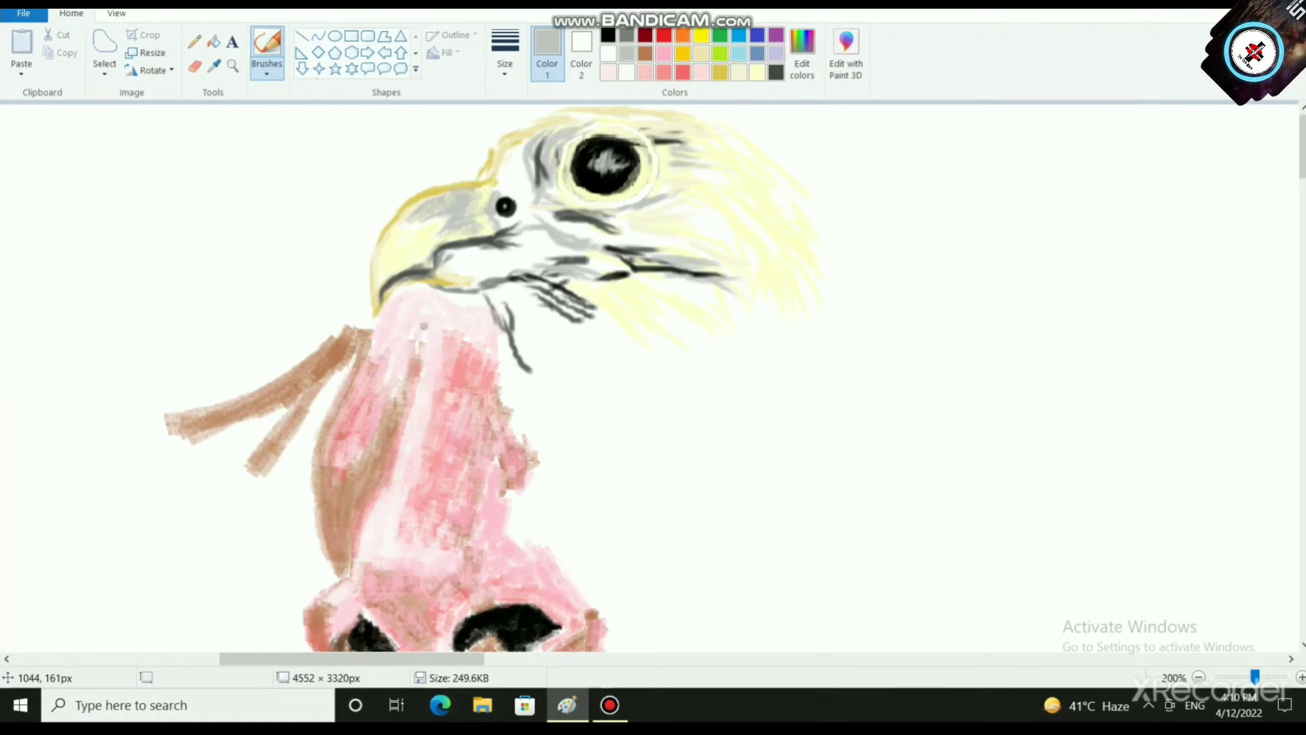
Step: Add light grey strokes beneath the beak, and shade the lower beak with light grey and pale yellow
left_click_drag(526, 312, 507, 290)
mouse_move(508, 327)
left_mouse_down()
mouse_move(488, 293)
mouse_move(495, 305)
left_mouse_up()
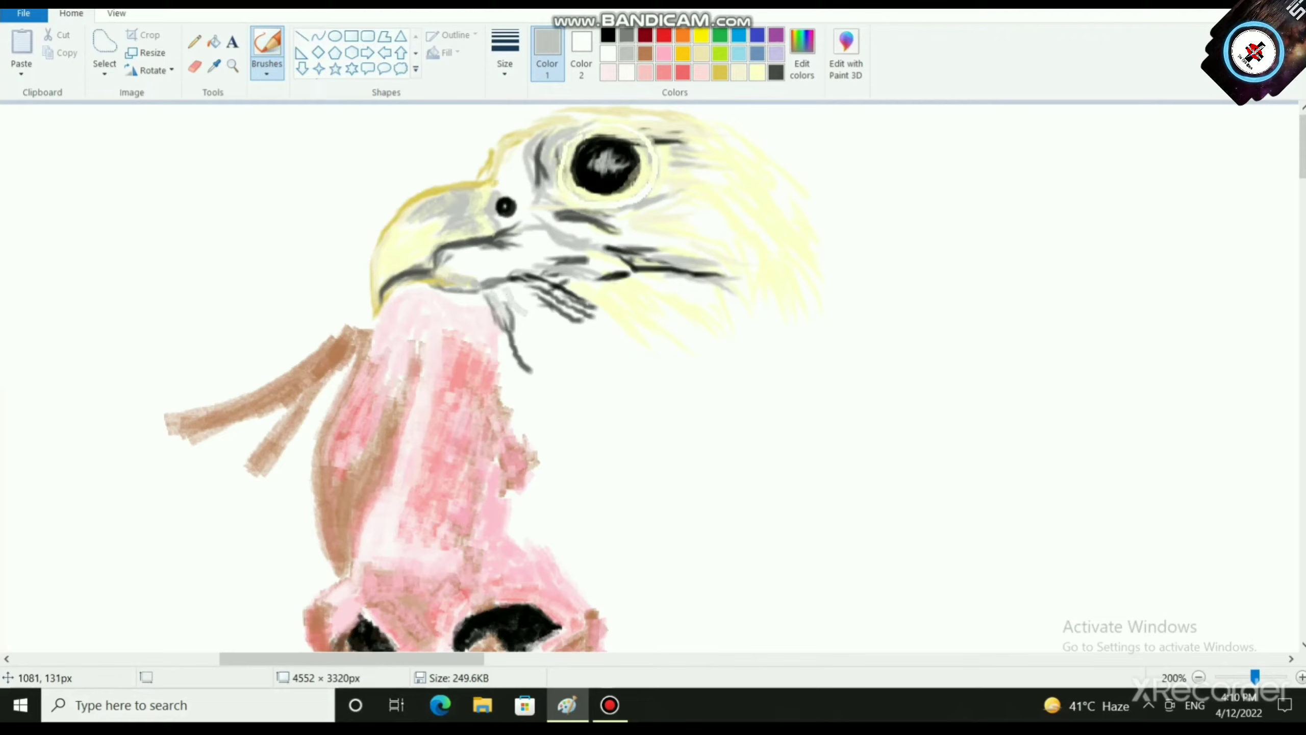
mouse_move(461, 274)
left_mouse_down()
mouse_move(504, 259)
mouse_move(479, 251)
mouse_move(537, 257)
left_mouse_up()
left_click(757, 72)
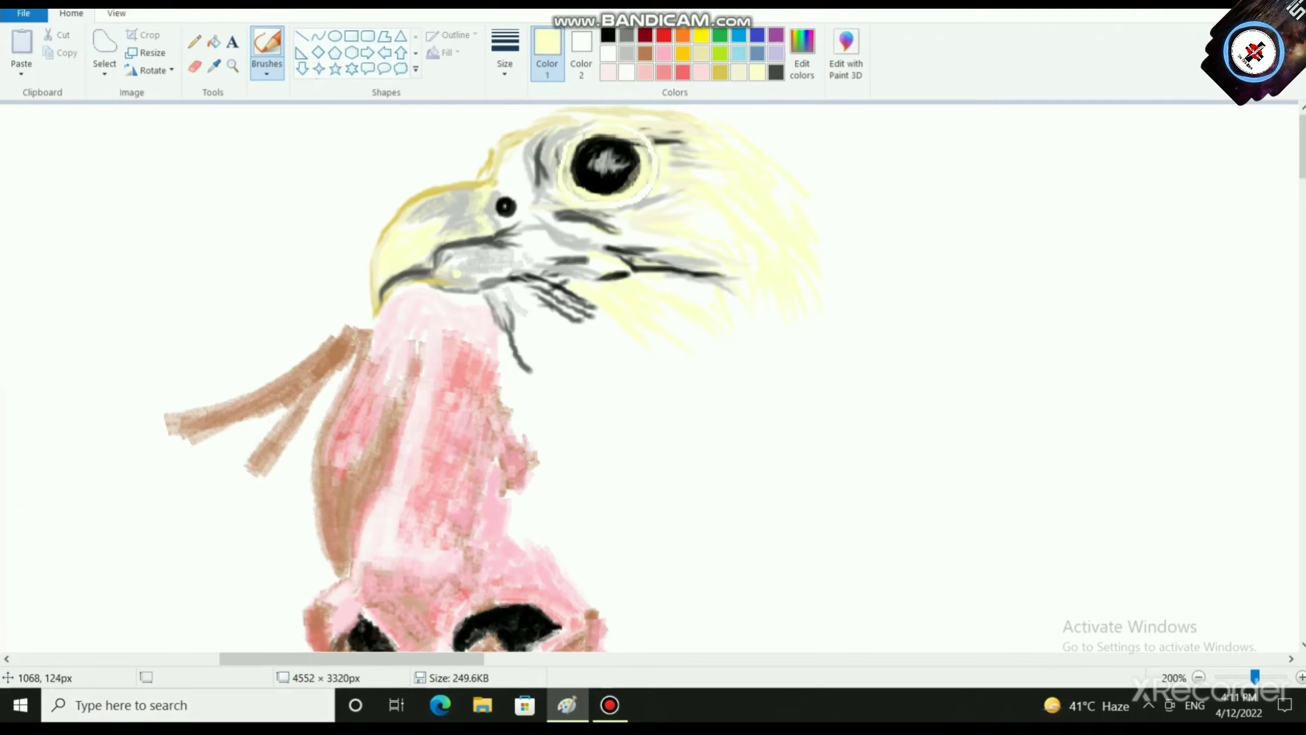
left_click_drag(466, 257, 485, 252)
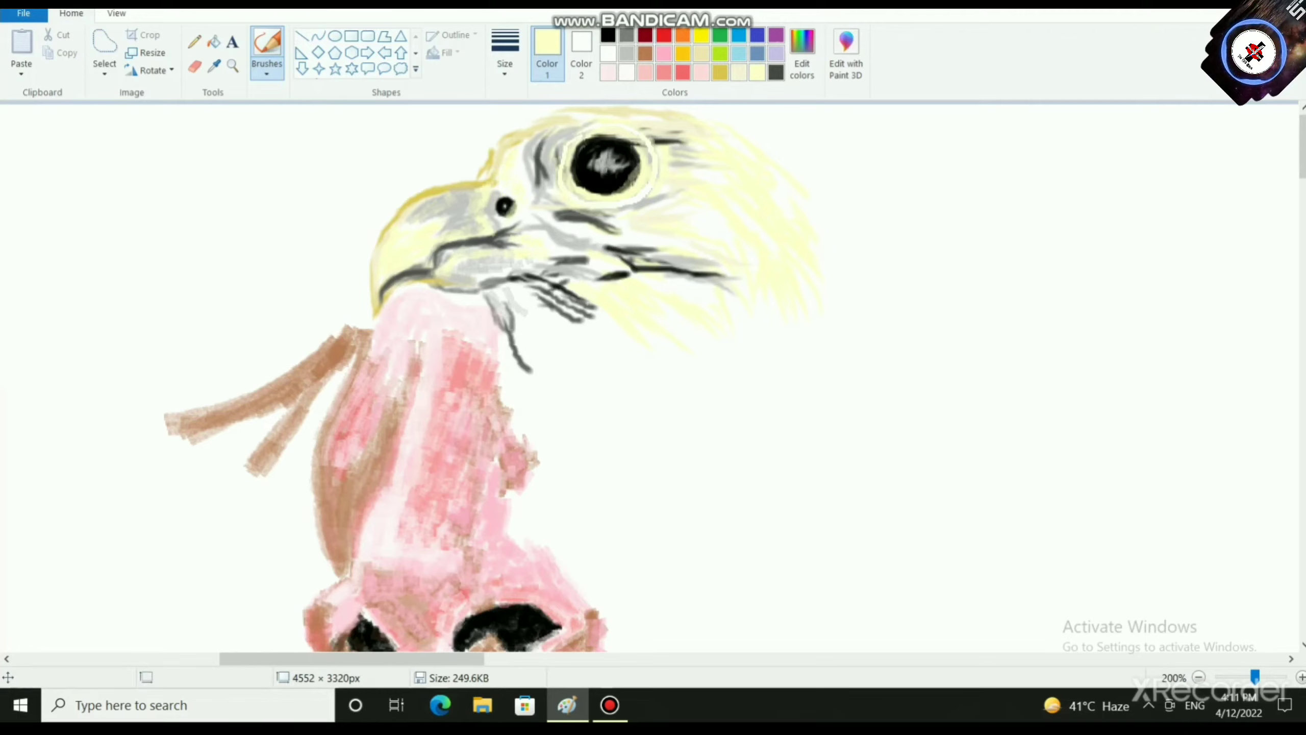
Step: Shade the area between the nostril and the eye light grey, and rework the ring around the eye in pale yellow and light grey
left_click(627, 54)
mouse_move(495, 178)
left_mouse_down()
mouse_move(512, 221)
mouse_move(514, 153)
mouse_move(528, 191)
mouse_move(536, 183)
left_mouse_up()
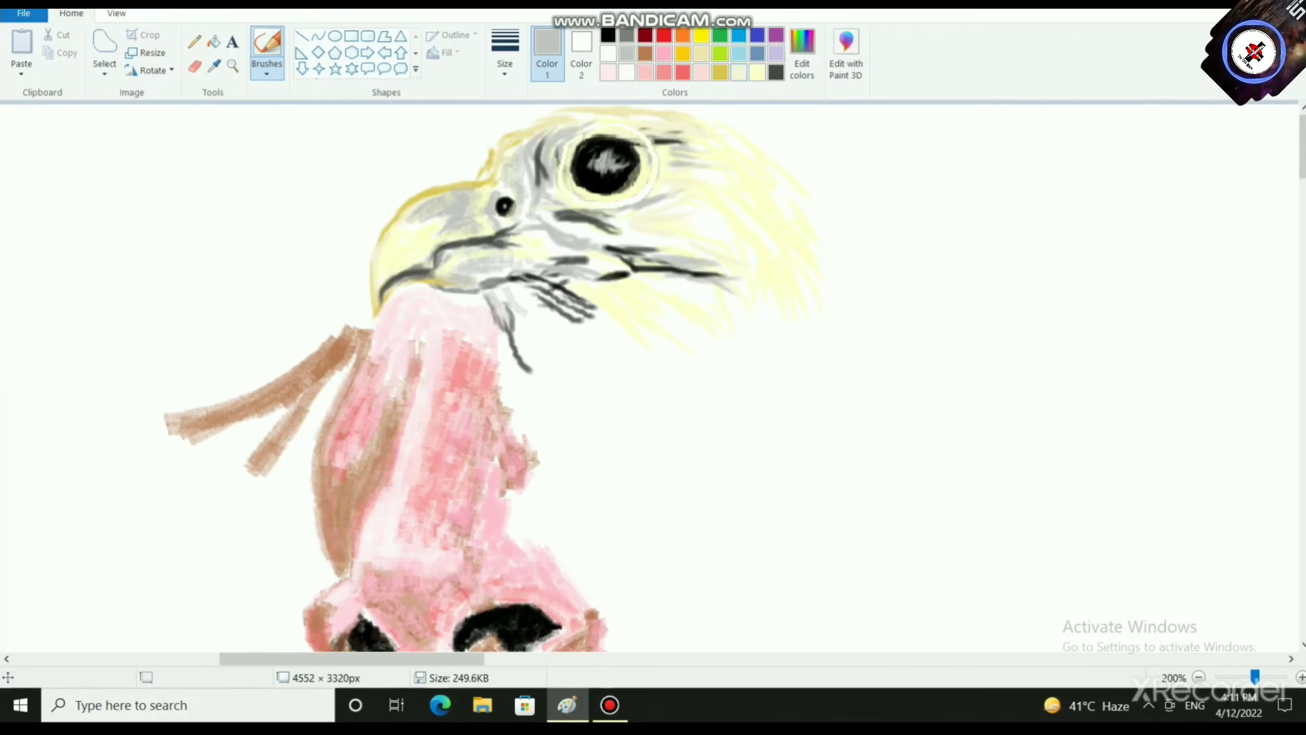
left_click(757, 72)
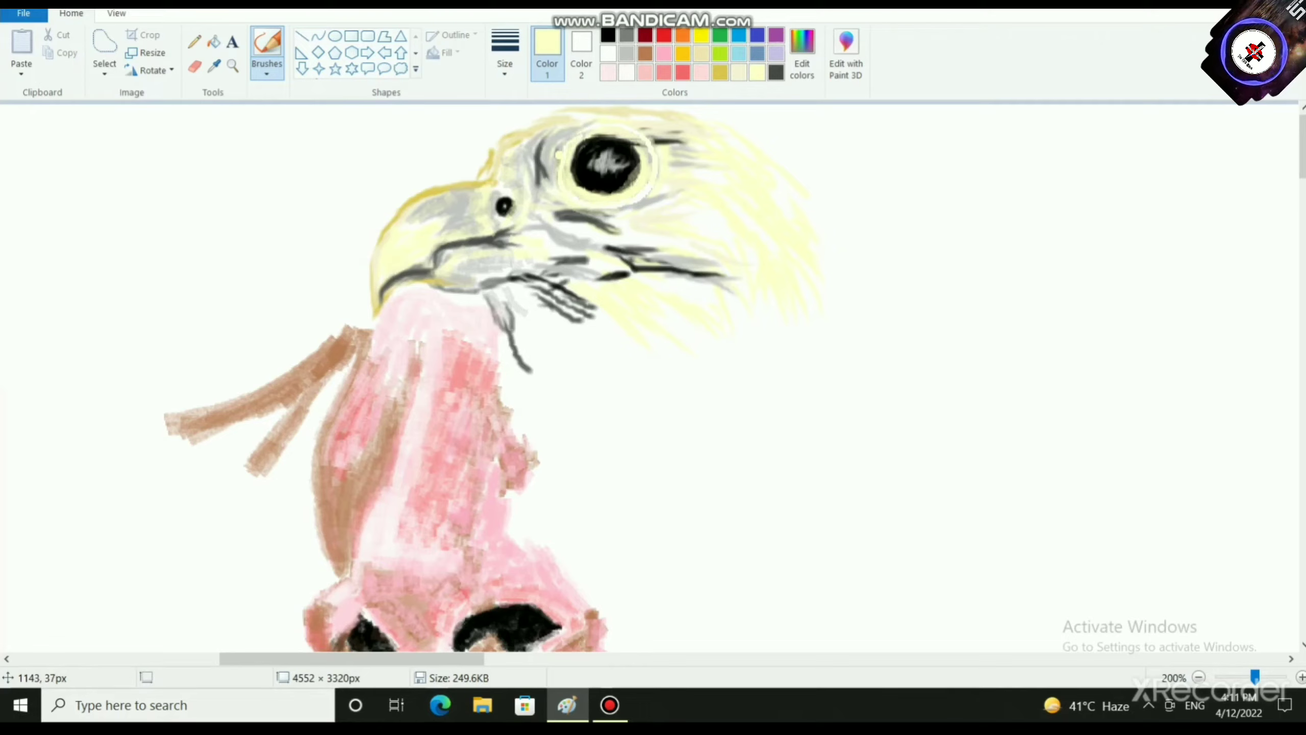
mouse_move(604, 129)
left_mouse_down()
mouse_move(640, 144)
mouse_move(572, 165)
mouse_move(627, 191)
left_mouse_up()
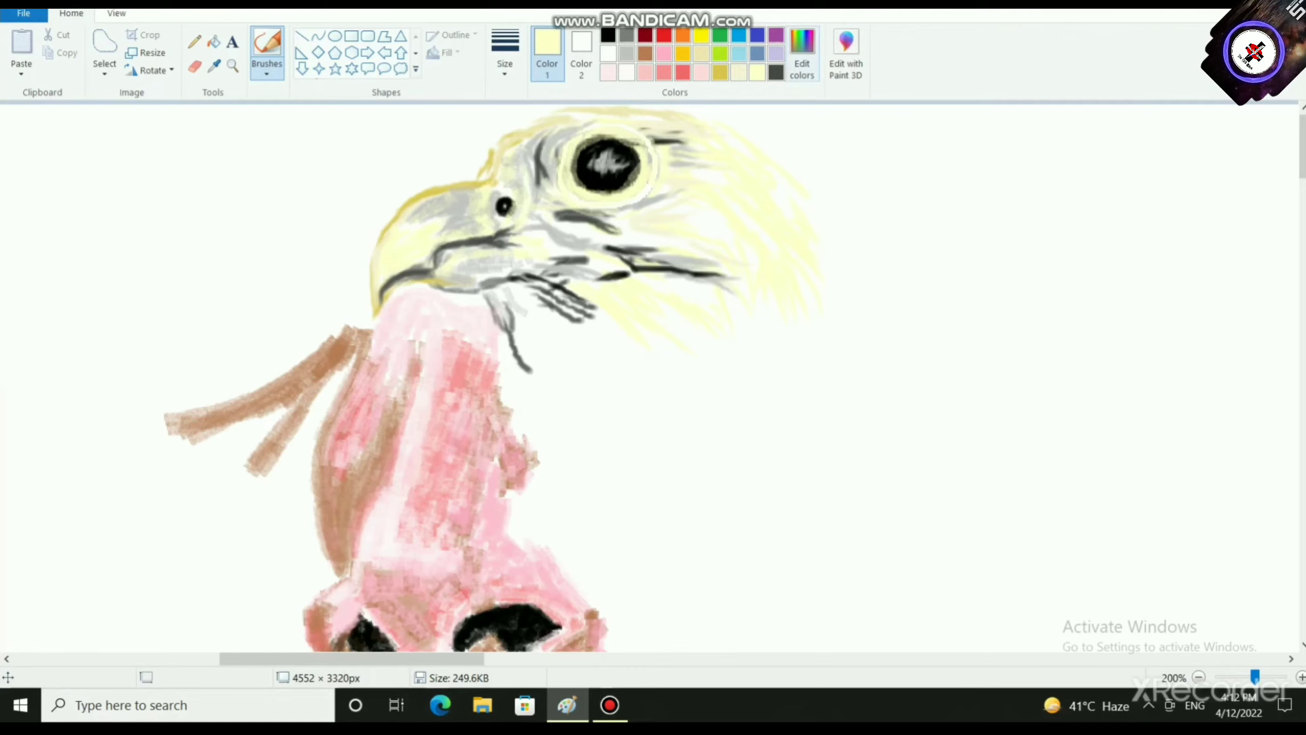
left_click(627, 53)
mouse_move(571, 138)
left_mouse_down()
mouse_move(564, 182)
mouse_move(643, 203)
mouse_move(622, 130)
mouse_move(564, 154)
mouse_move(638, 199)
mouse_move(592, 126)
left_mouse_up()
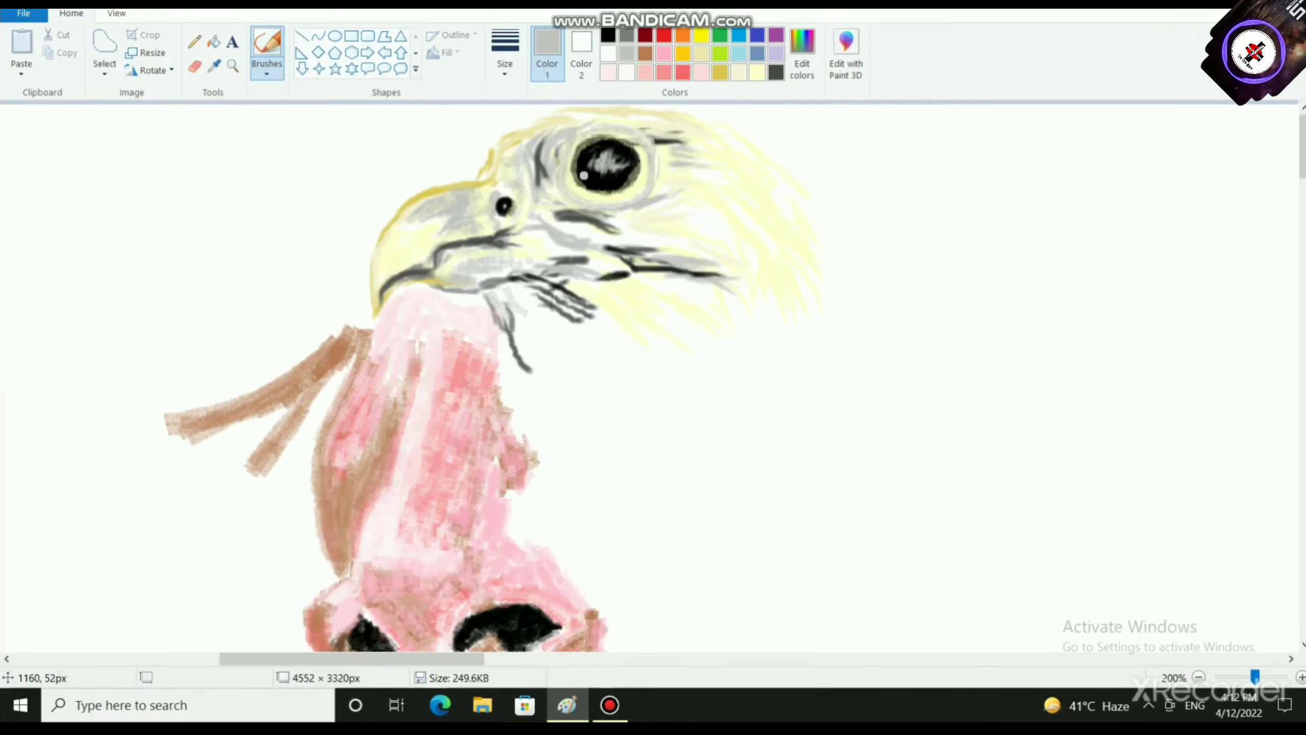
Step: Darken the area around and behind the eye with dark grey strokes, and soften the eye ring with pale yellow
left_click(626, 35)
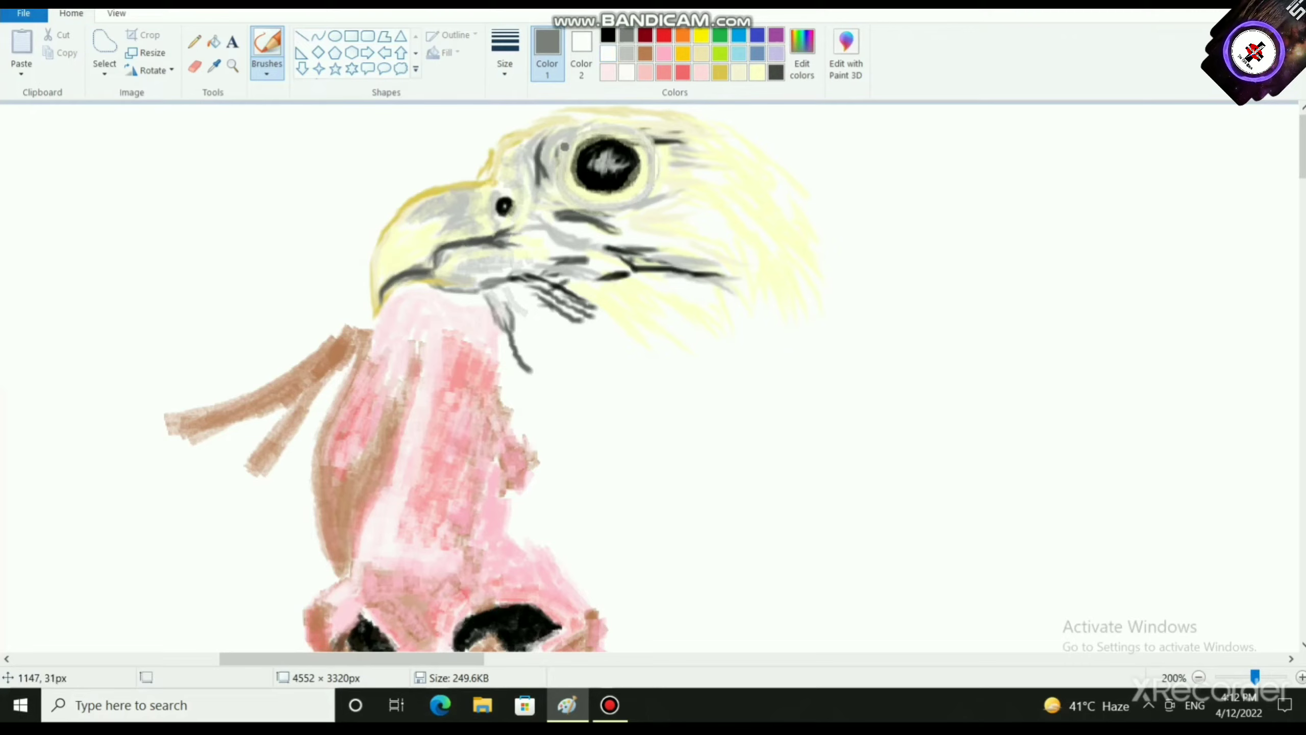
mouse_move(564, 146)
left_mouse_down()
mouse_move(557, 176)
mouse_move(548, 135)
mouse_move(552, 154)
mouse_move(564, 137)
mouse_move(563, 198)
mouse_move(619, 209)
mouse_move(657, 178)
left_mouse_up()
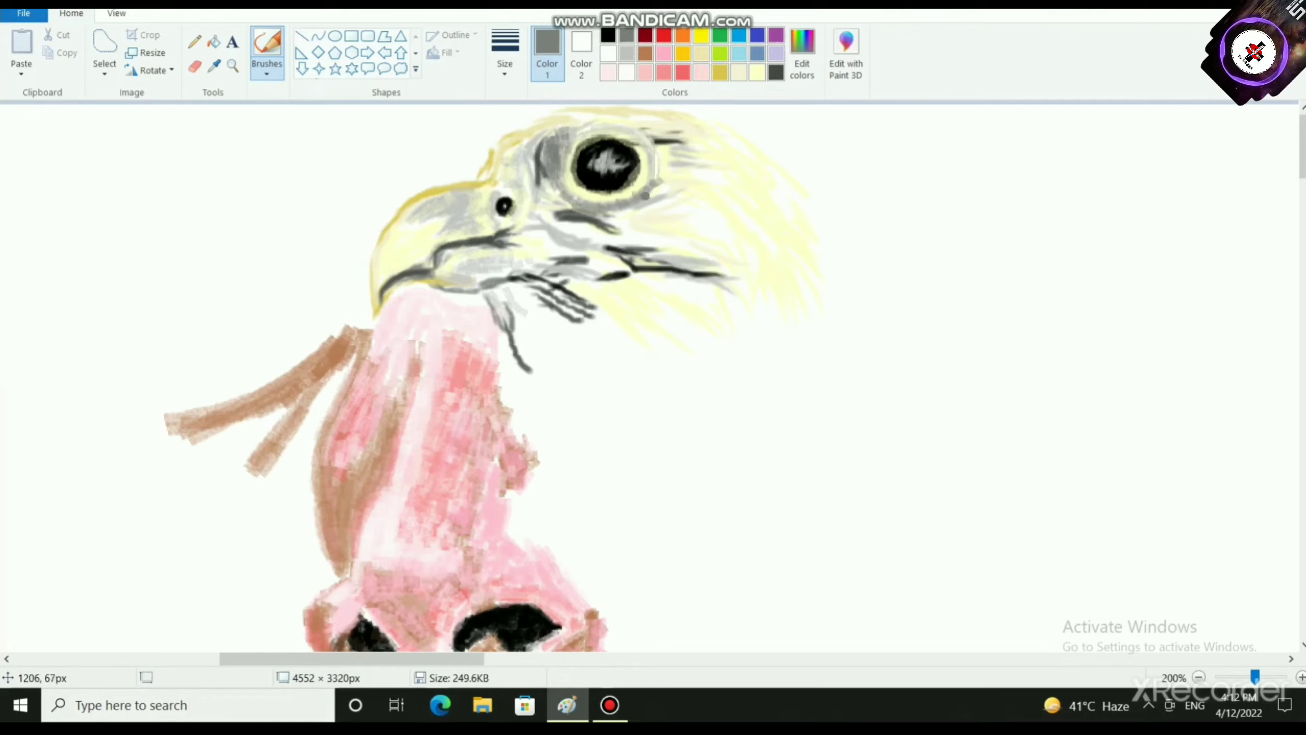
mouse_move(603, 215)
left_mouse_down()
mouse_move(690, 150)
mouse_move(674, 150)
mouse_move(710, 164)
mouse_move(679, 169)
left_mouse_up()
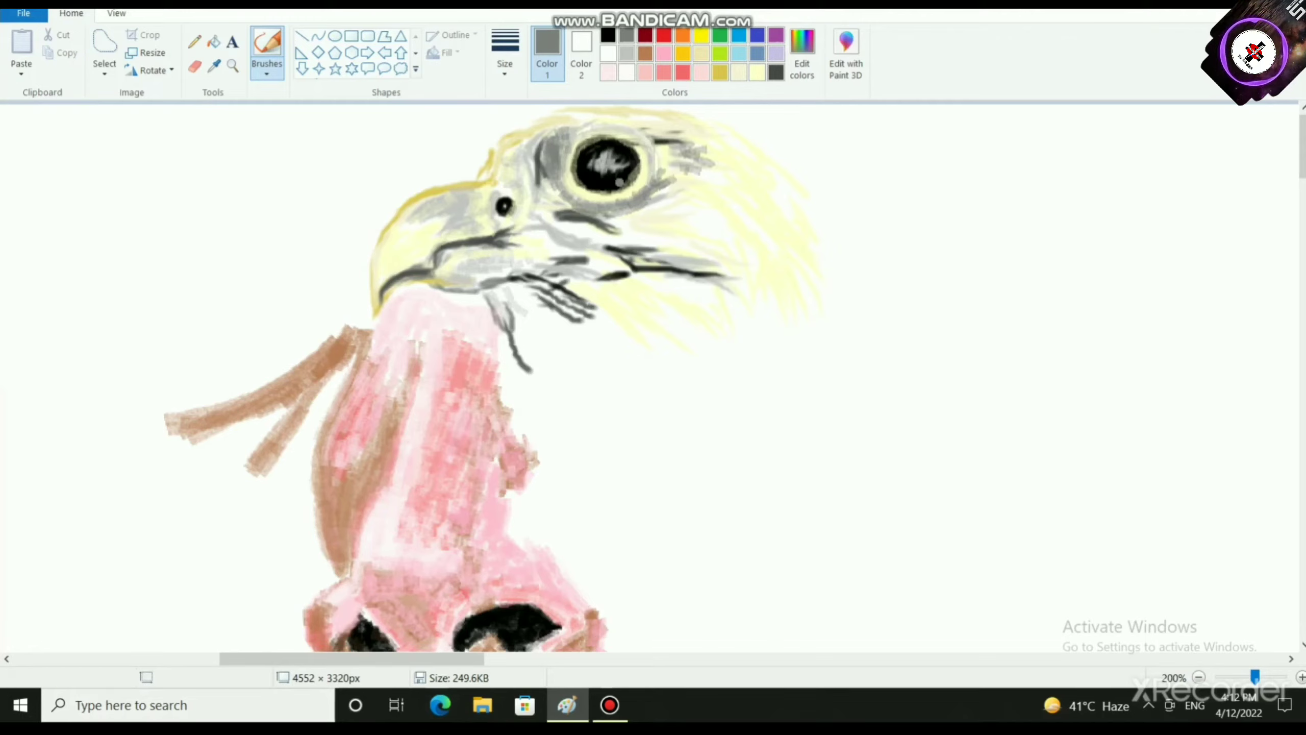
left_click(756, 55)
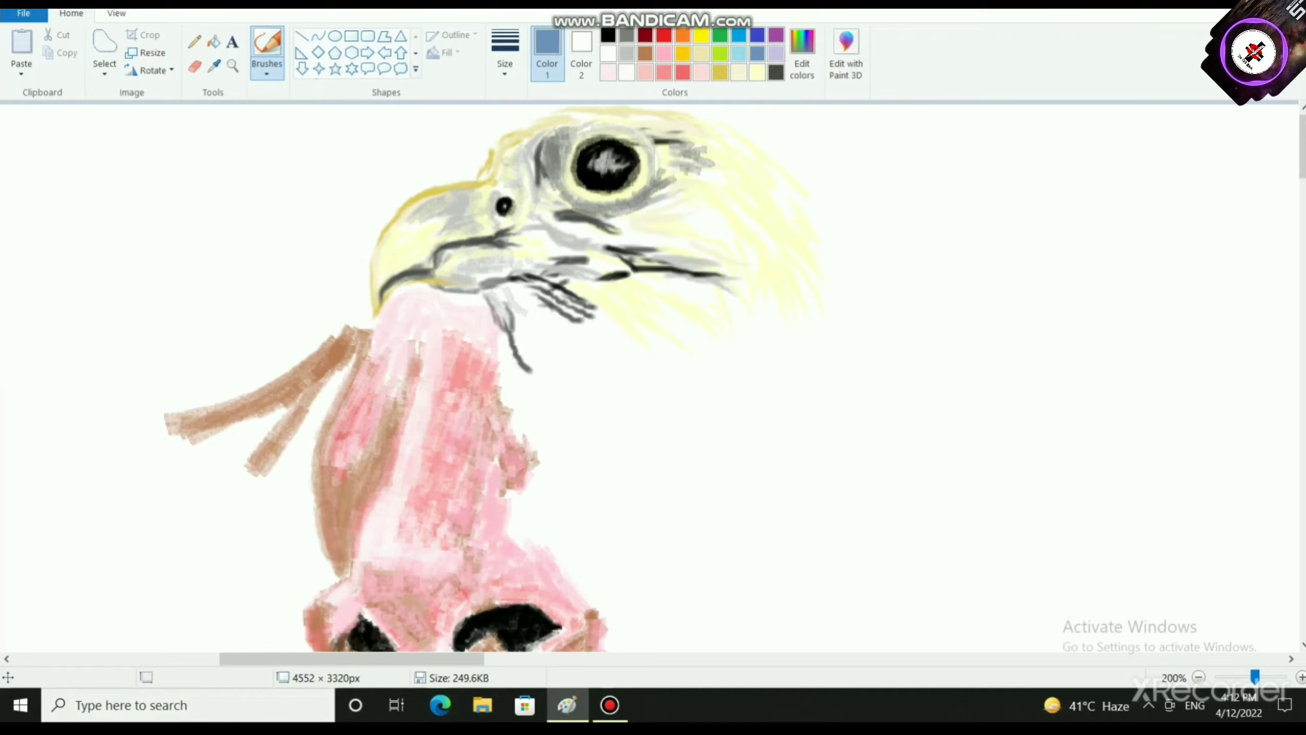
left_click(757, 72)
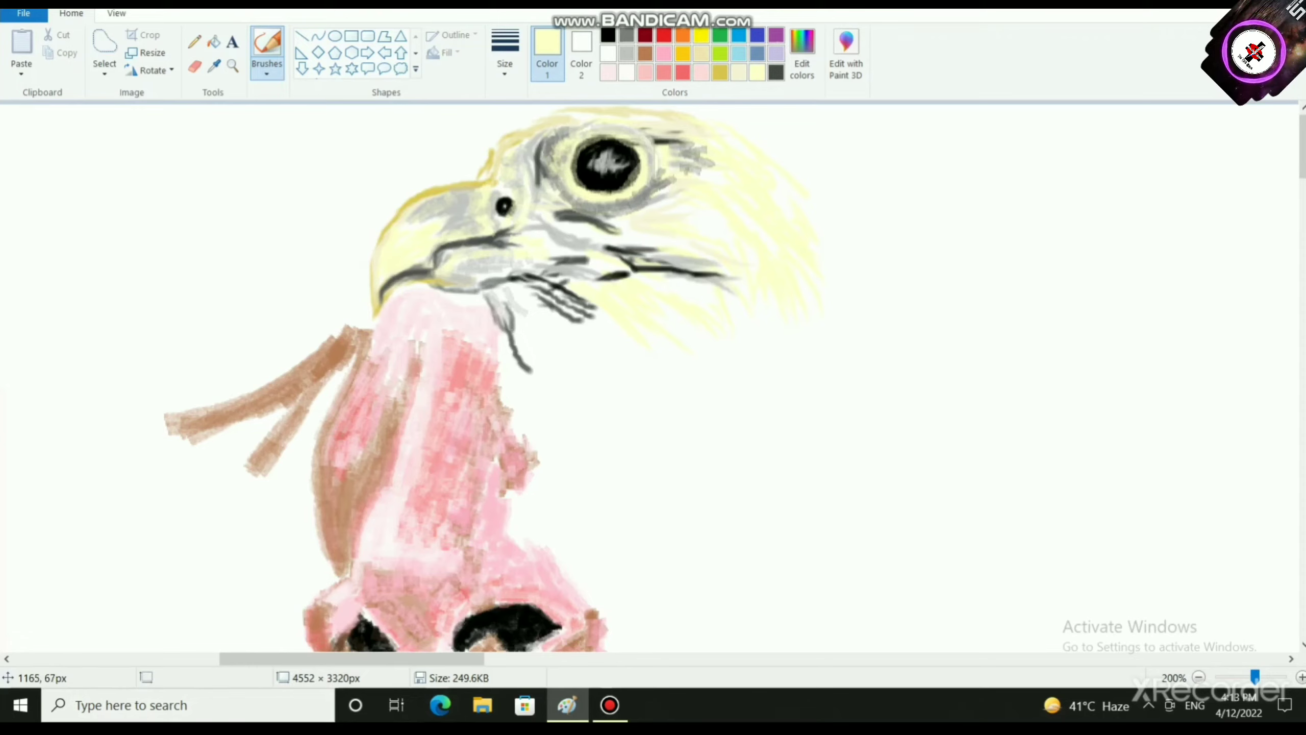
left_click(626, 54)
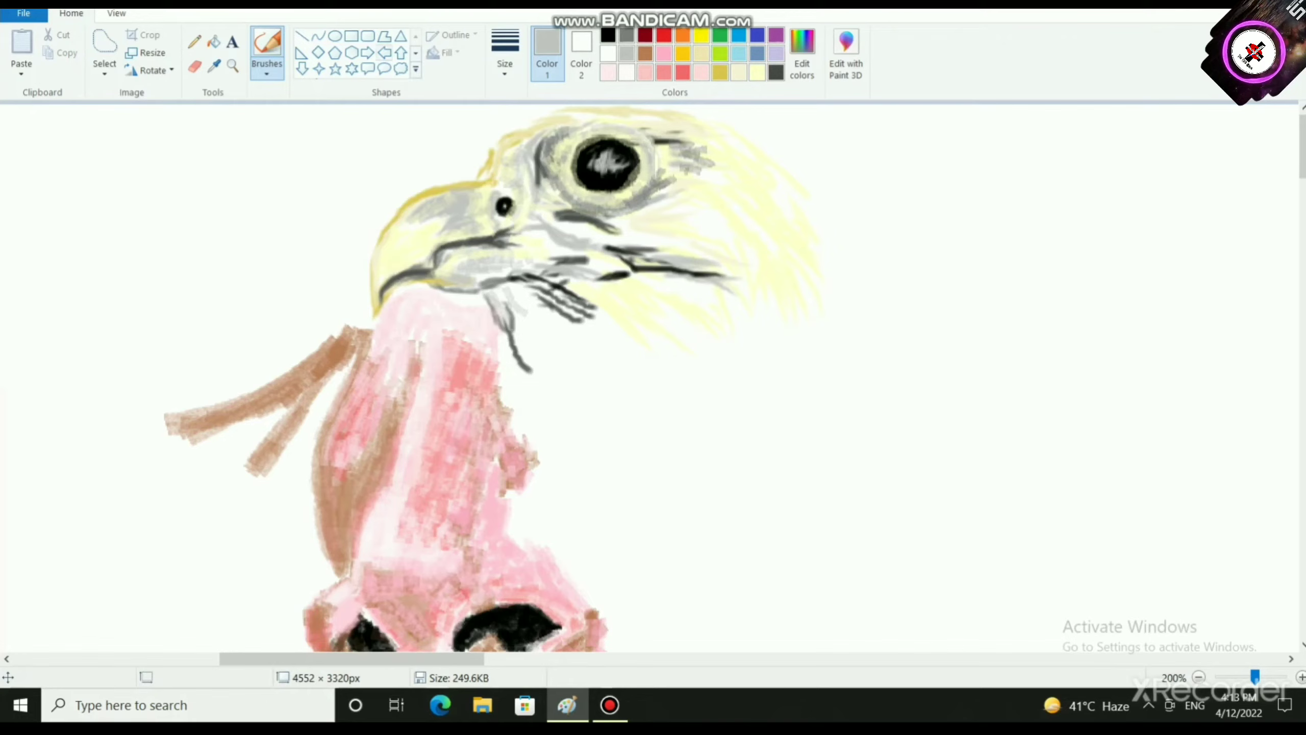
Step: Draw a pale yellow ring around the pupil with the pencil at the second-thickest line size
left_click(194, 42)
left_click(758, 72)
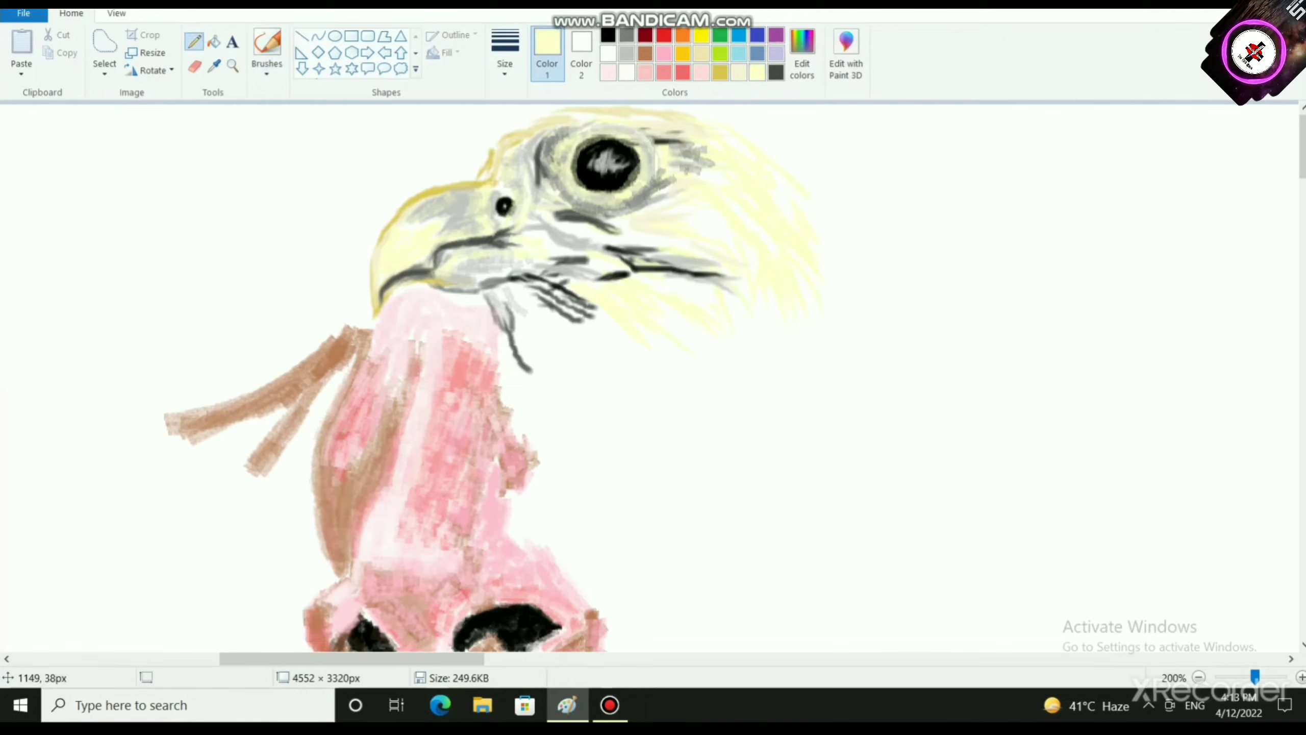
mouse_move(568, 185)
left_mouse_down()
mouse_move(610, 206)
mouse_move(645, 184)
left_mouse_up()
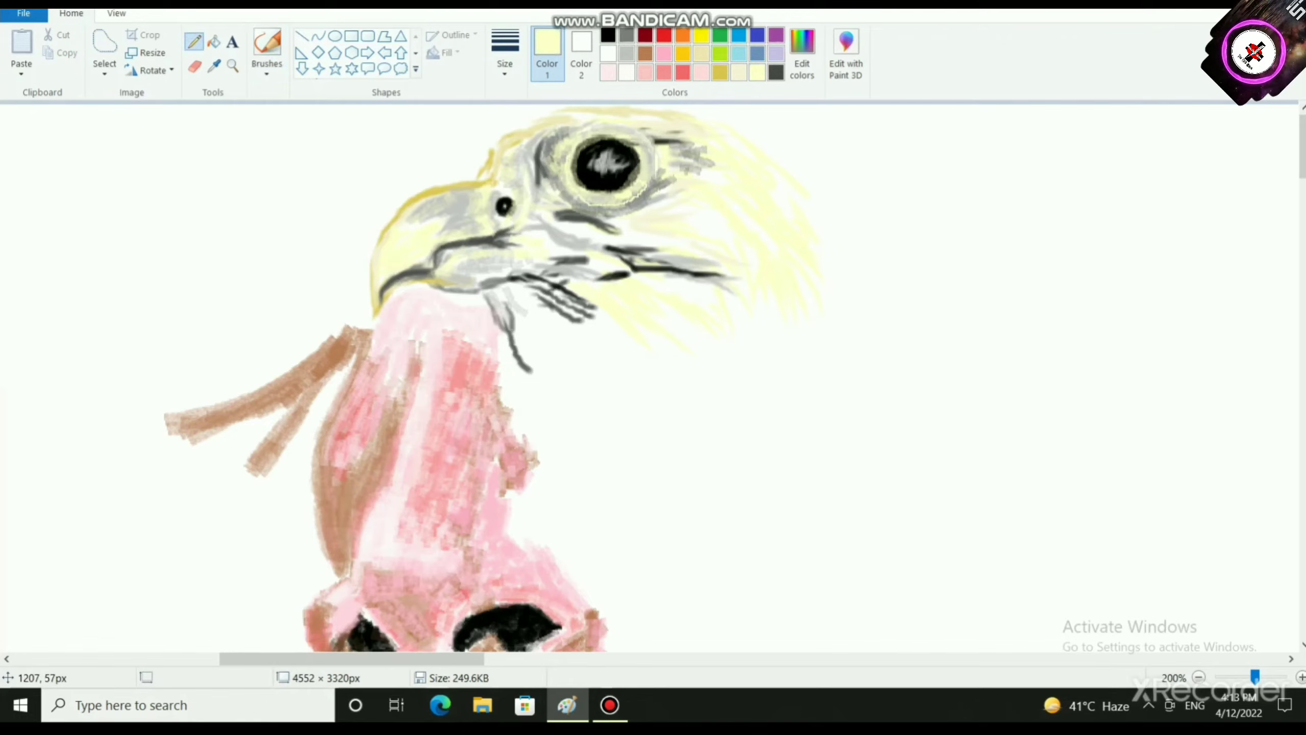
key("ctrl+z")
scroll(646, 185, "up", 2)
scroll(638, 180, "down", 2)
left_click(506, 56)
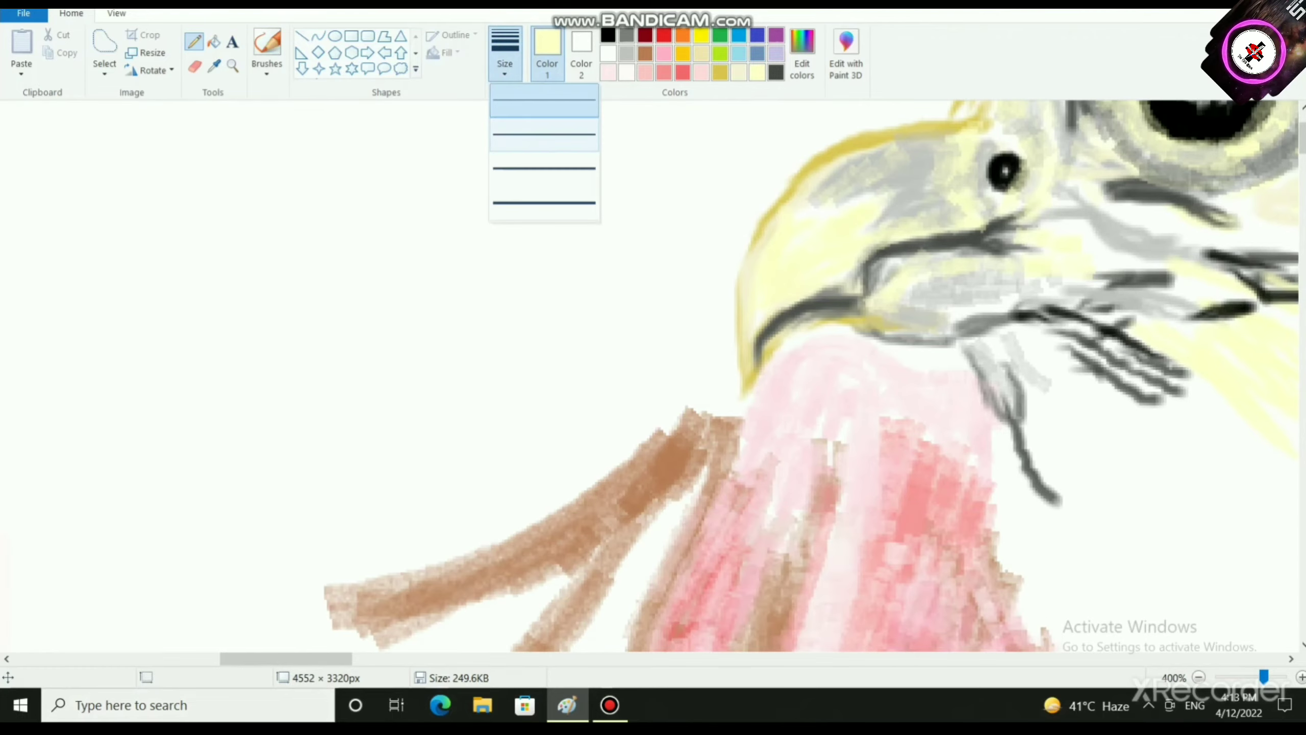
left_click(558, 169)
left_click_drag(293, 658, 366, 659)
scroll(335, 558, "up", 2)
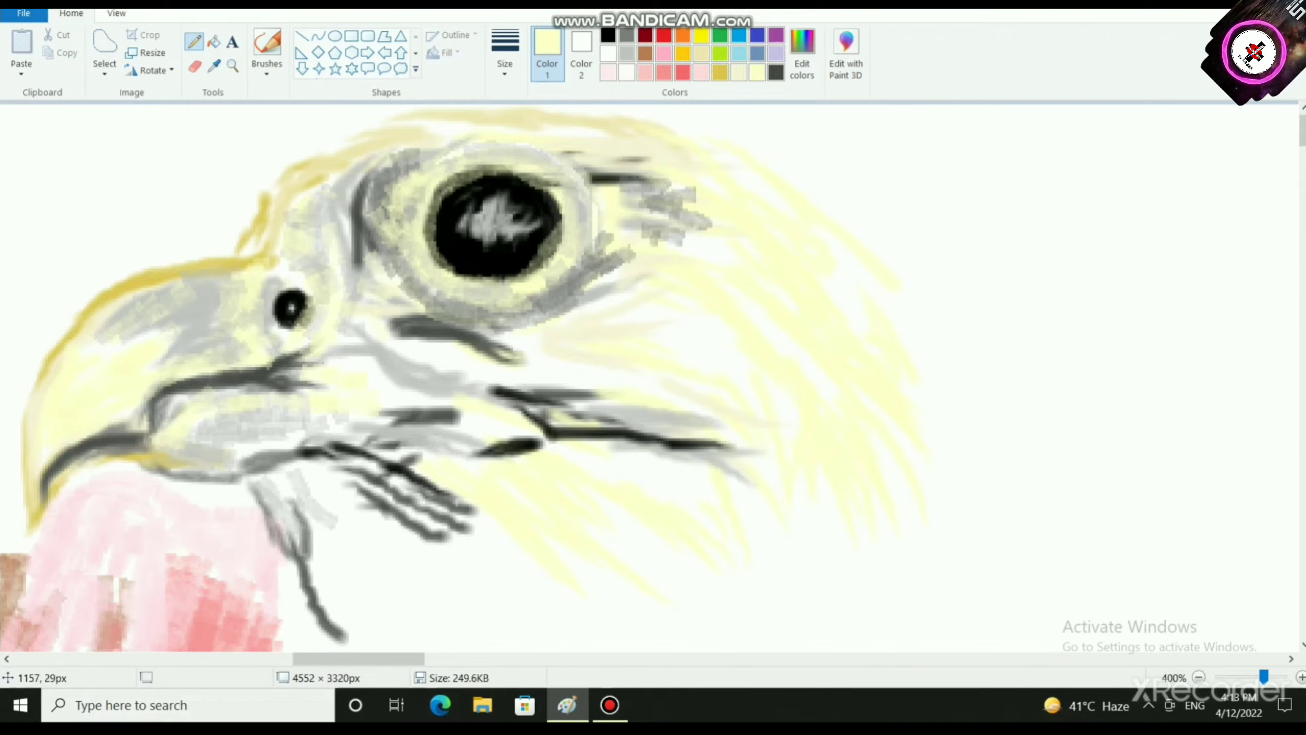
mouse_move(453, 164)
left_mouse_down()
mouse_move(426, 191)
mouse_move(418, 235)
mouse_move(442, 298)
mouse_move(555, 270)
mouse_move(574, 201)
left_mouse_up()
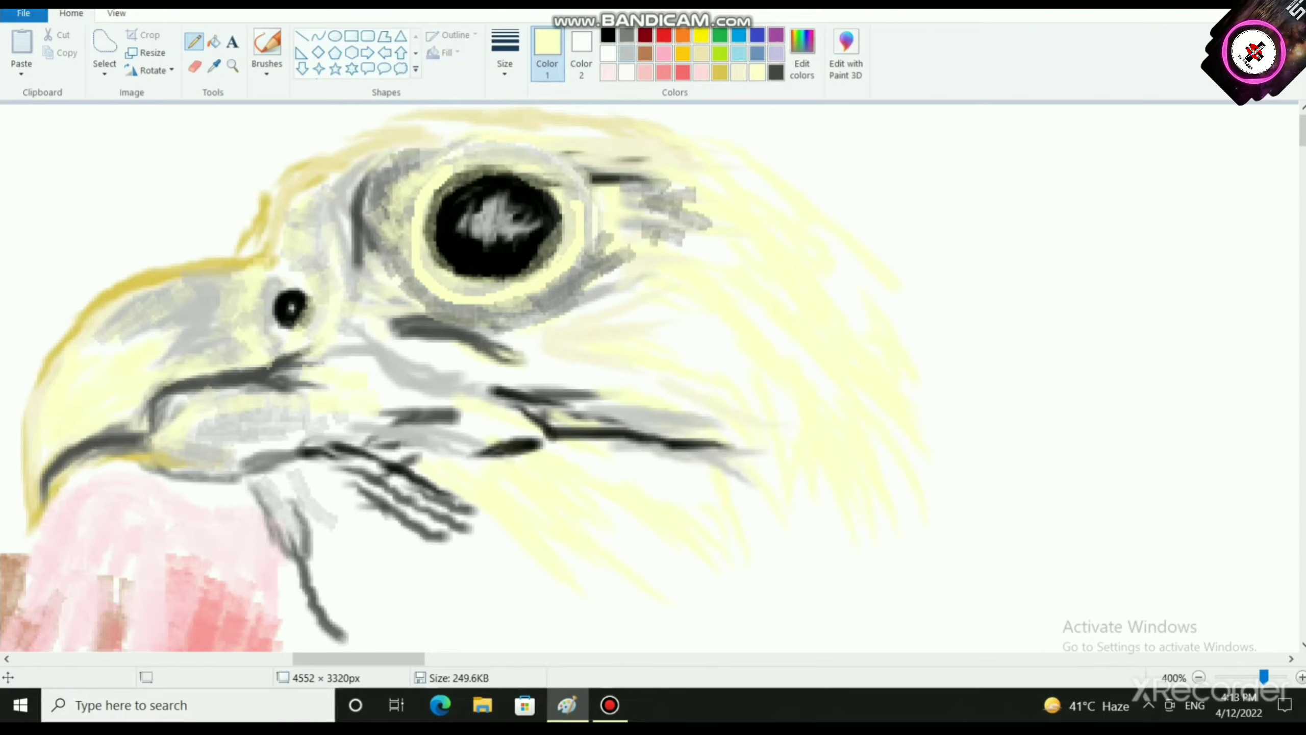
Step: Add light grey pencil strokes around the outside of the pale yellow eye ring
left_click(626, 53)
mouse_move(453, 157)
left_mouse_down()
mouse_move(413, 198)
mouse_move(417, 269)
mouse_move(457, 289)
mouse_move(570, 272)
mouse_move(587, 169)
mouse_move(532, 143)
mouse_move(451, 147)
left_mouse_up()
scroll(558, 248, "down", 2)
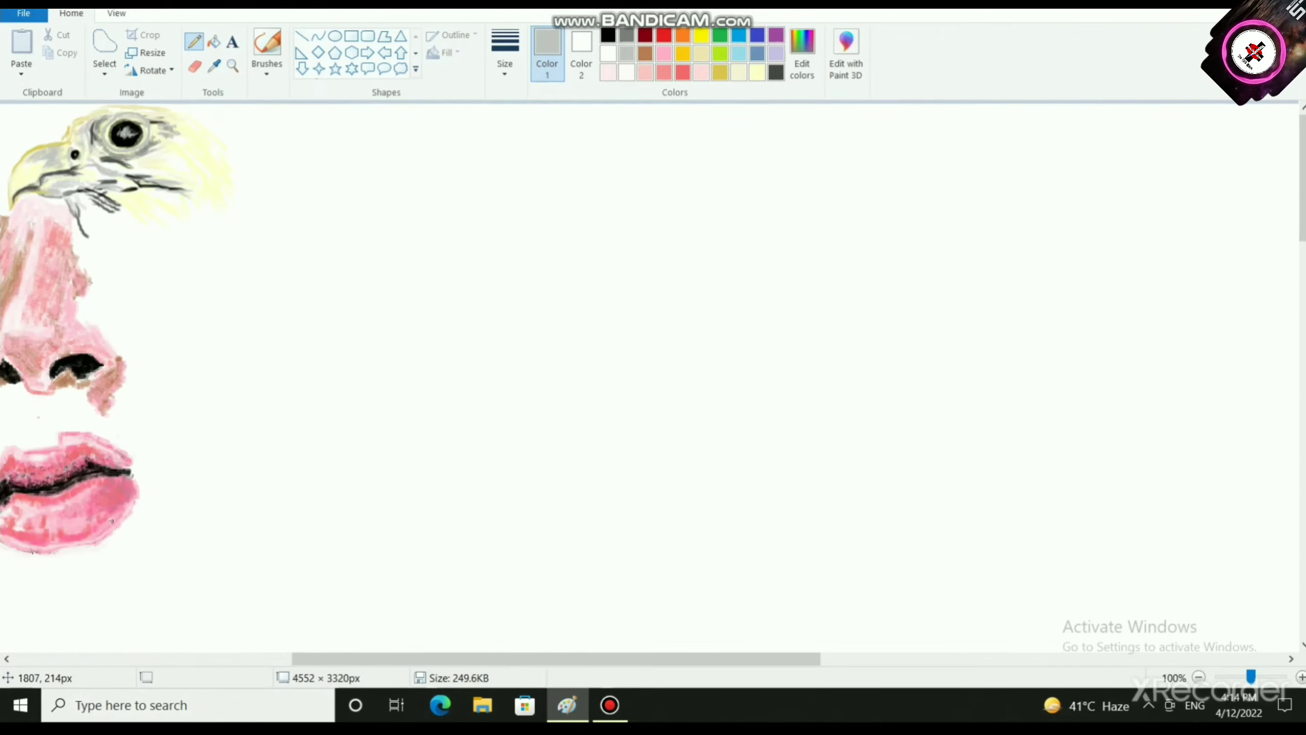
scroll(360, 360, "down", 2)
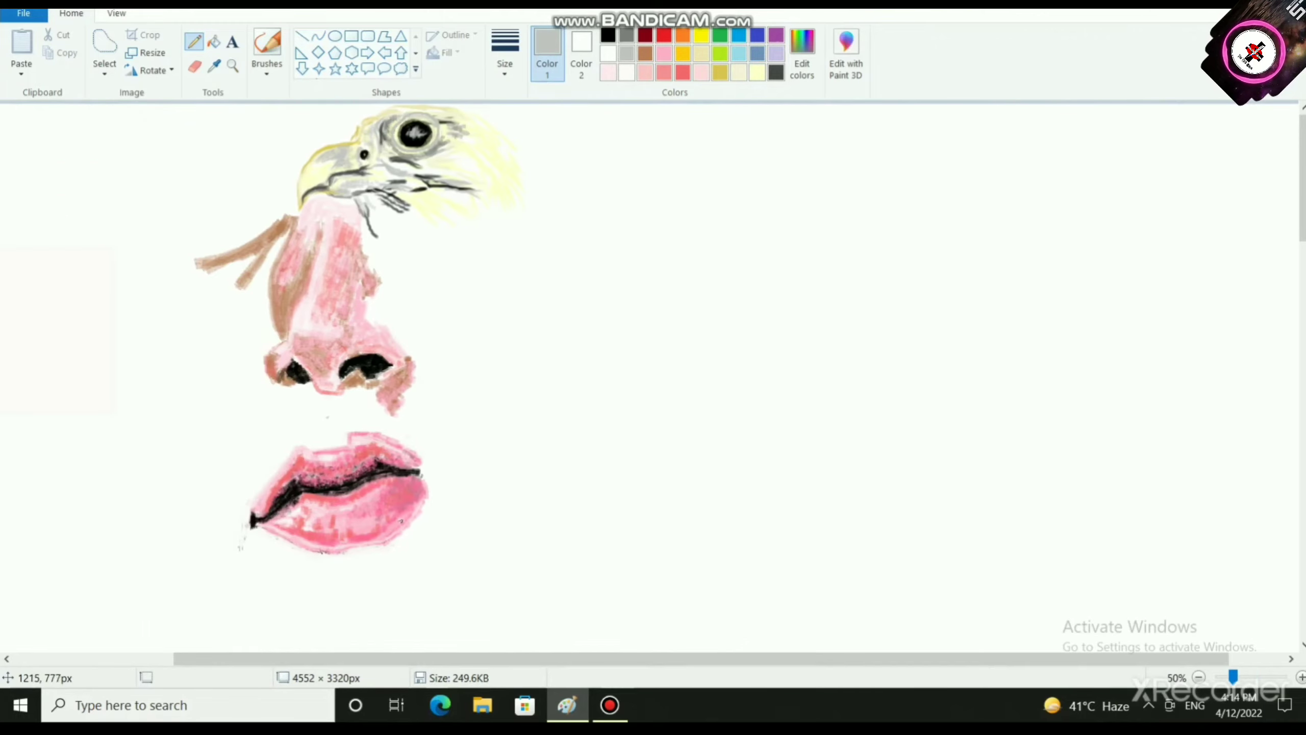
left_click(610, 705)
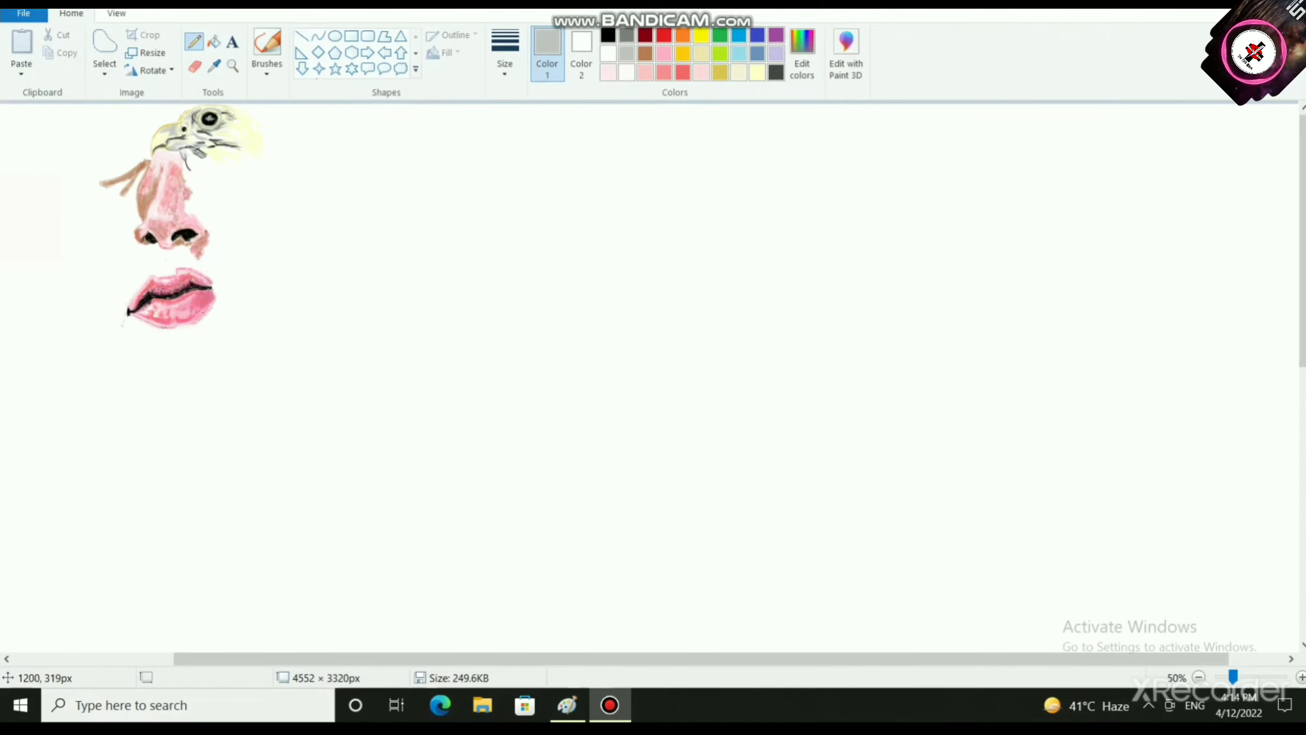
Step: Shade the outer edge of the upper beak light grey with the basic brush, and widen the forehead with pale yellow strokes
scroll(308, 186, "up", 2)
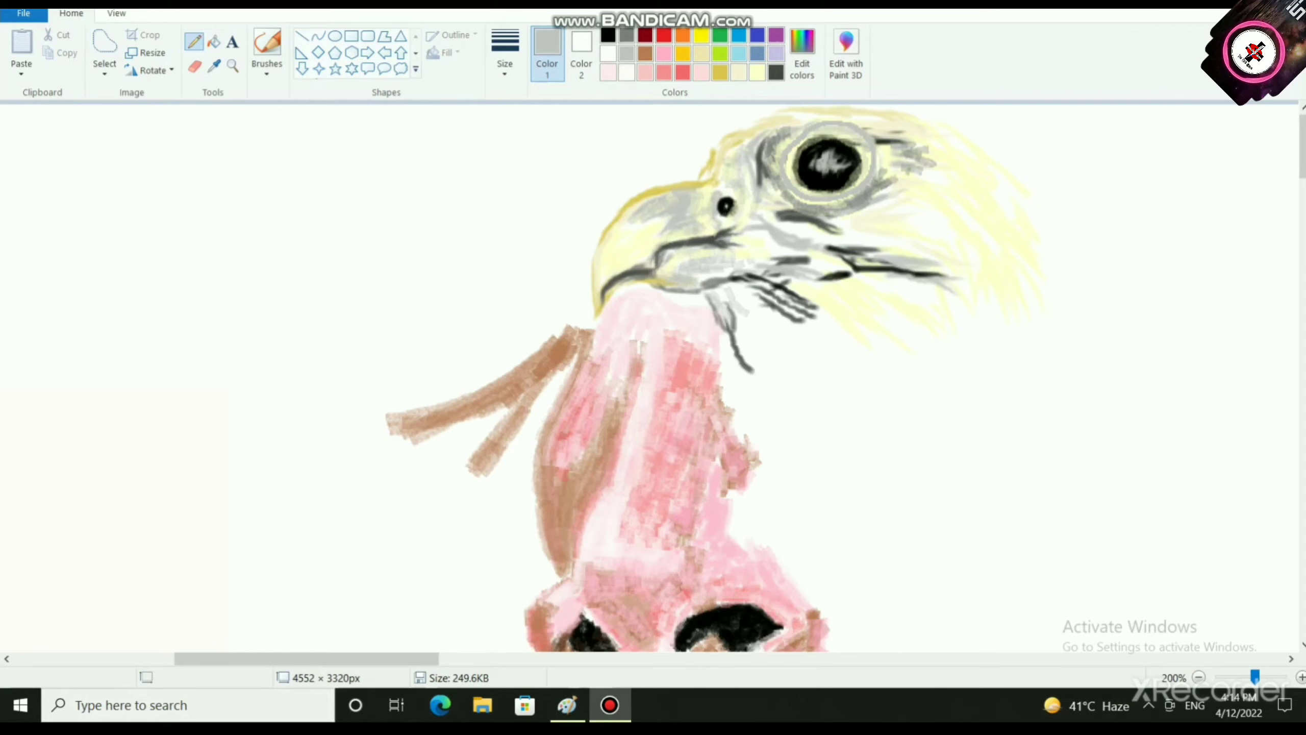
left_click(267, 74)
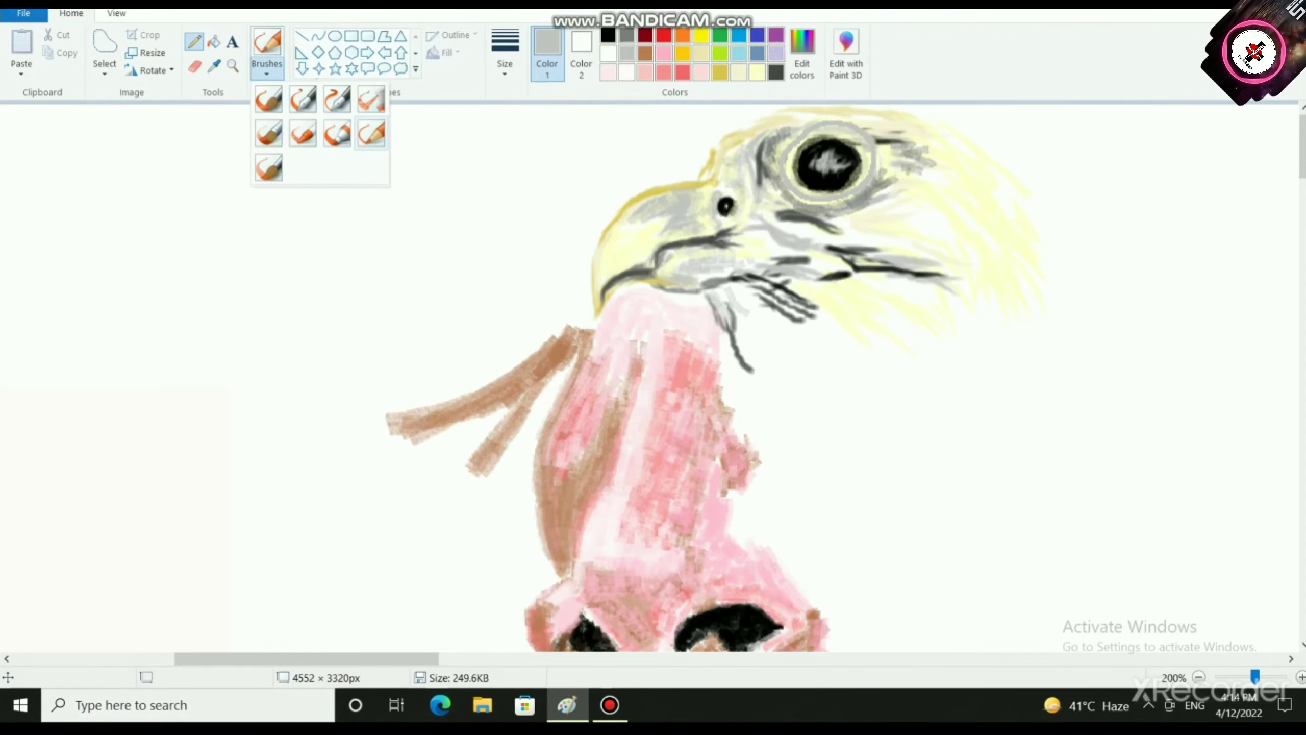
left_click(270, 100)
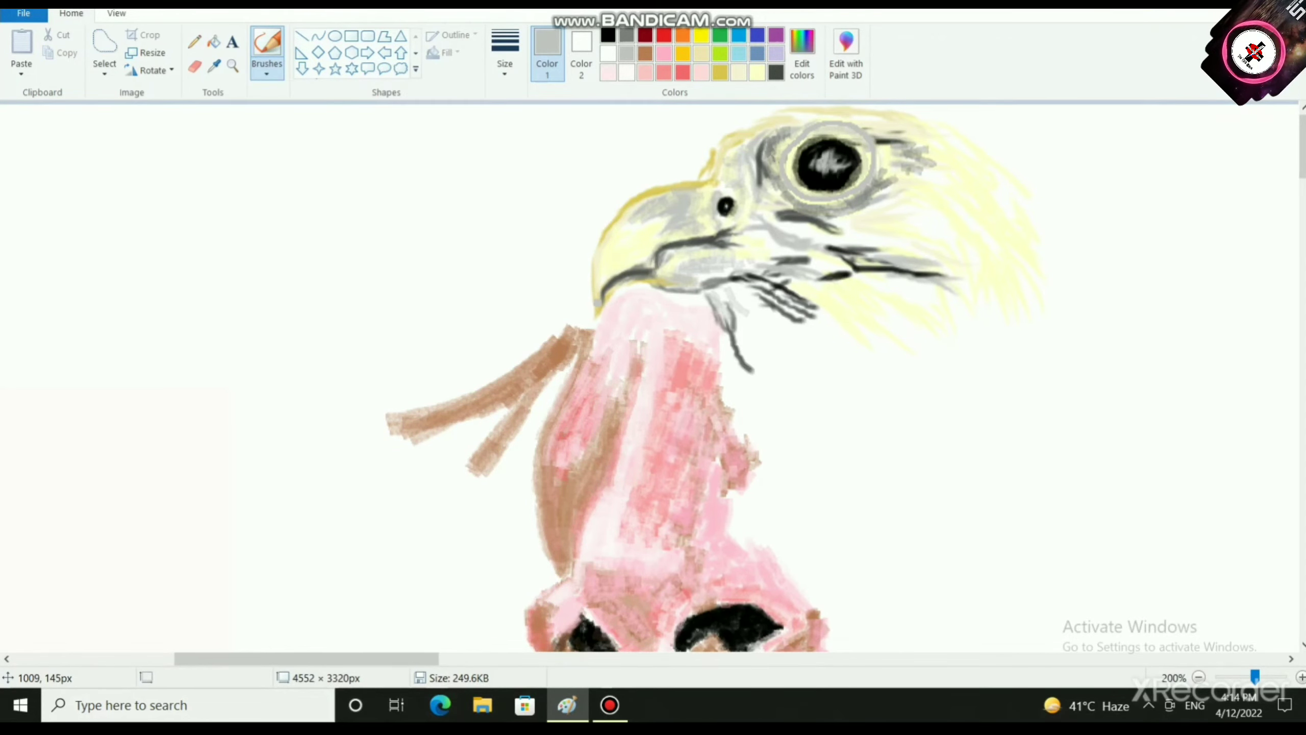
mouse_move(595, 281)
left_mouse_down()
mouse_move(604, 221)
mouse_move(666, 181)
mouse_move(612, 208)
mouse_move(715, 170)
mouse_move(633, 180)
mouse_move(595, 229)
mouse_move(594, 298)
left_mouse_up()
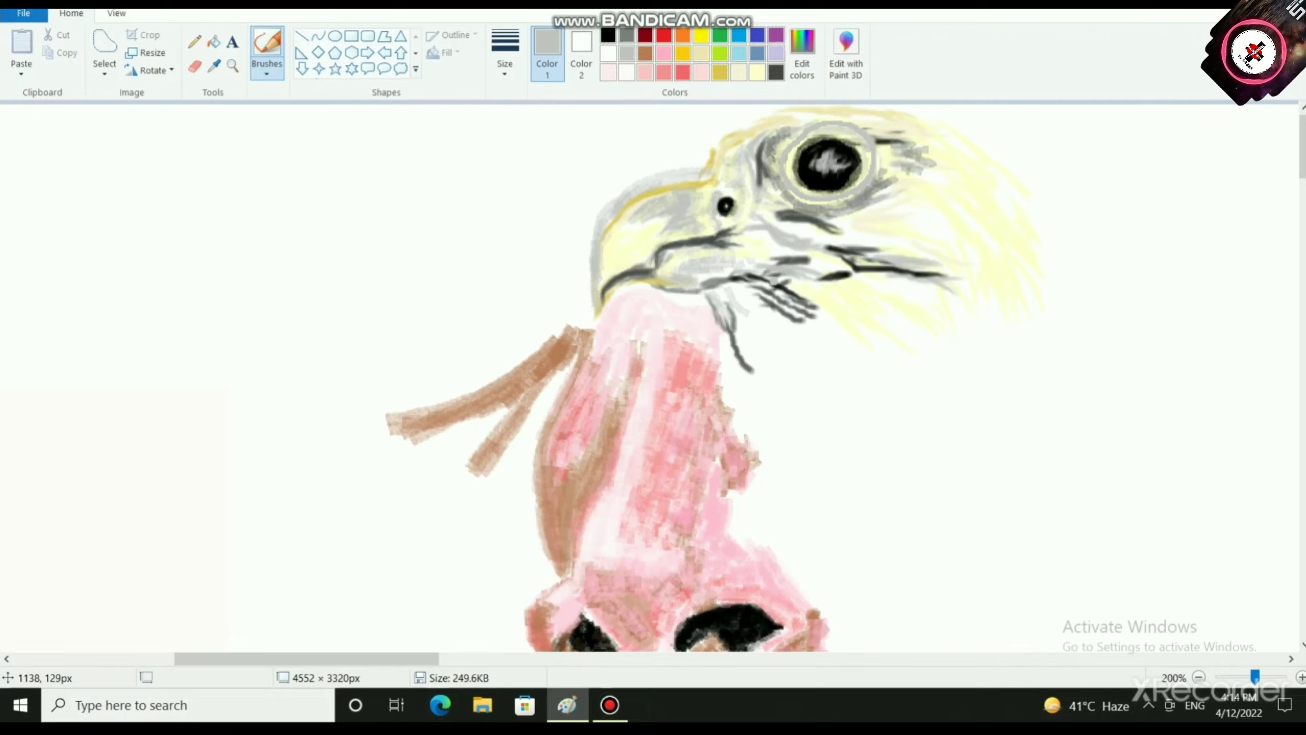
left_click_drag(691, 174, 695, 146)
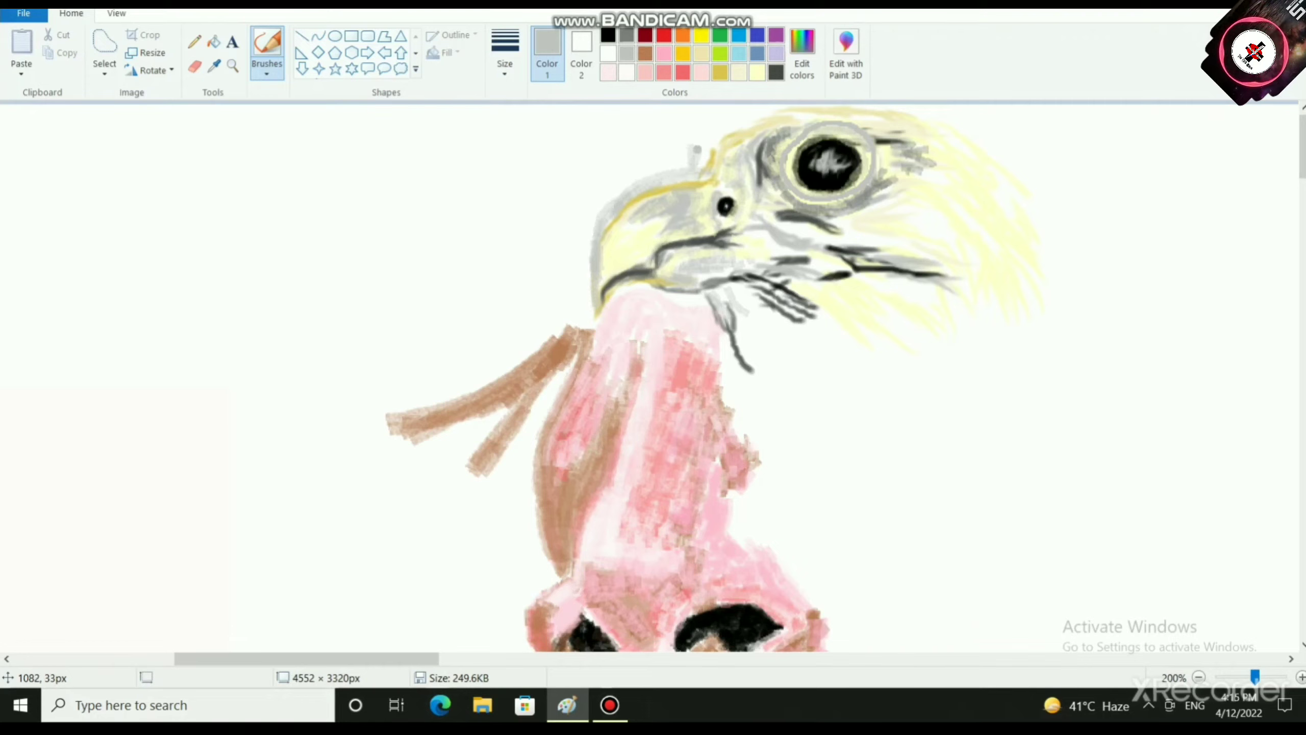
left_click(757, 73)
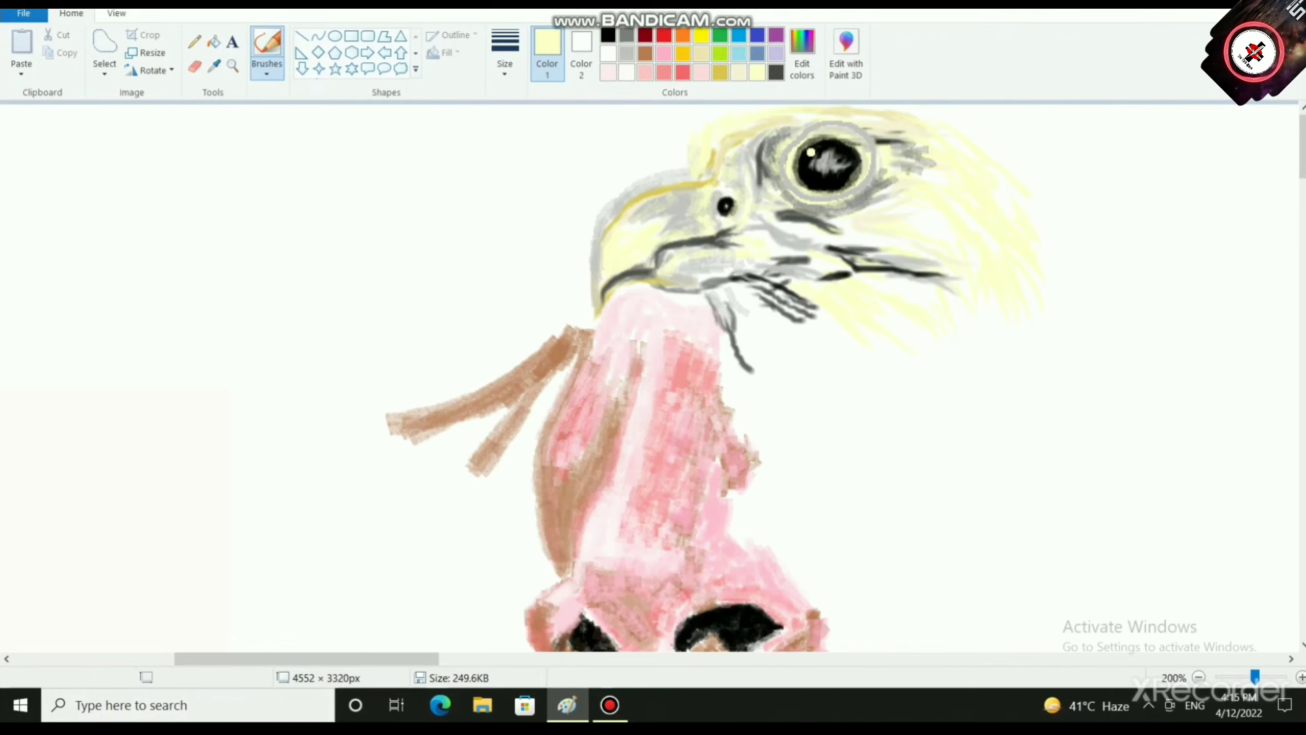
Step: Select the whole drawing with a rectangle, move it away from the canvas corner and enlarge it to 1804 × 1600 px
scroll(611, 437, "down", 2)
scroll(530, 397, "up", 1)
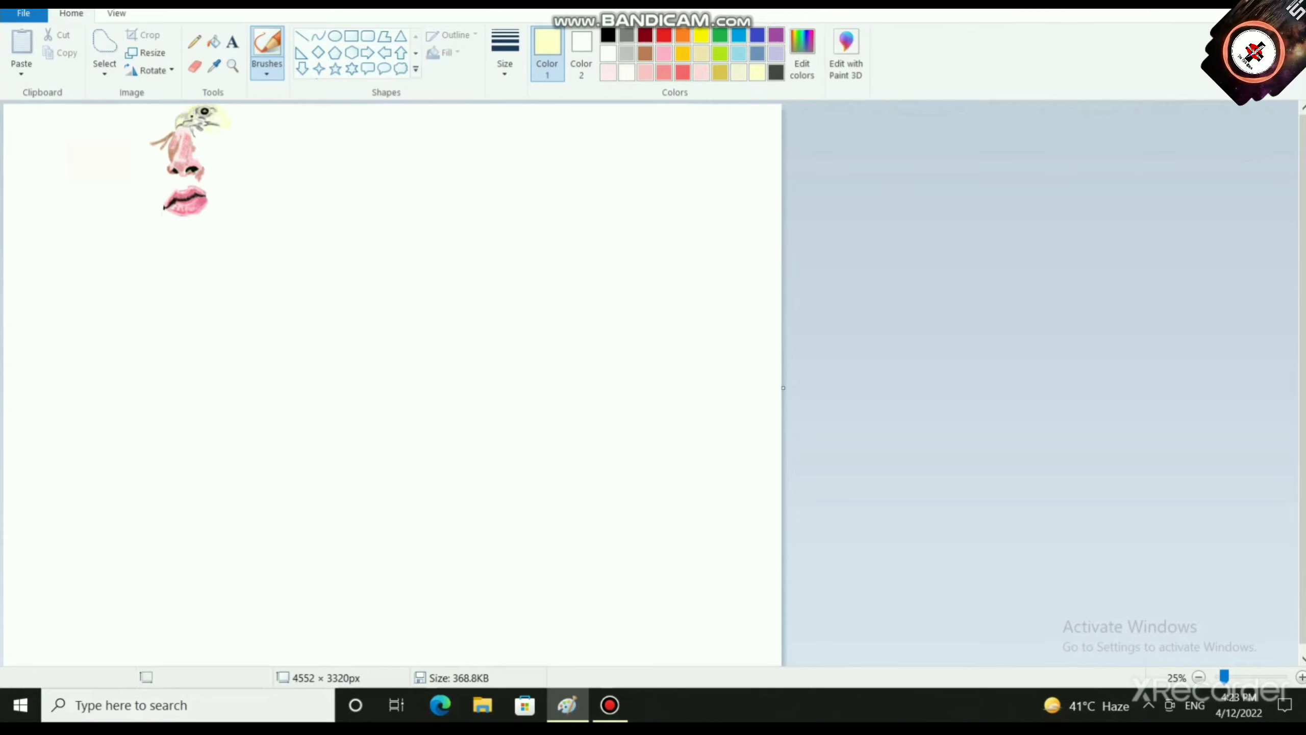
left_click(105, 73)
left_click(152, 112)
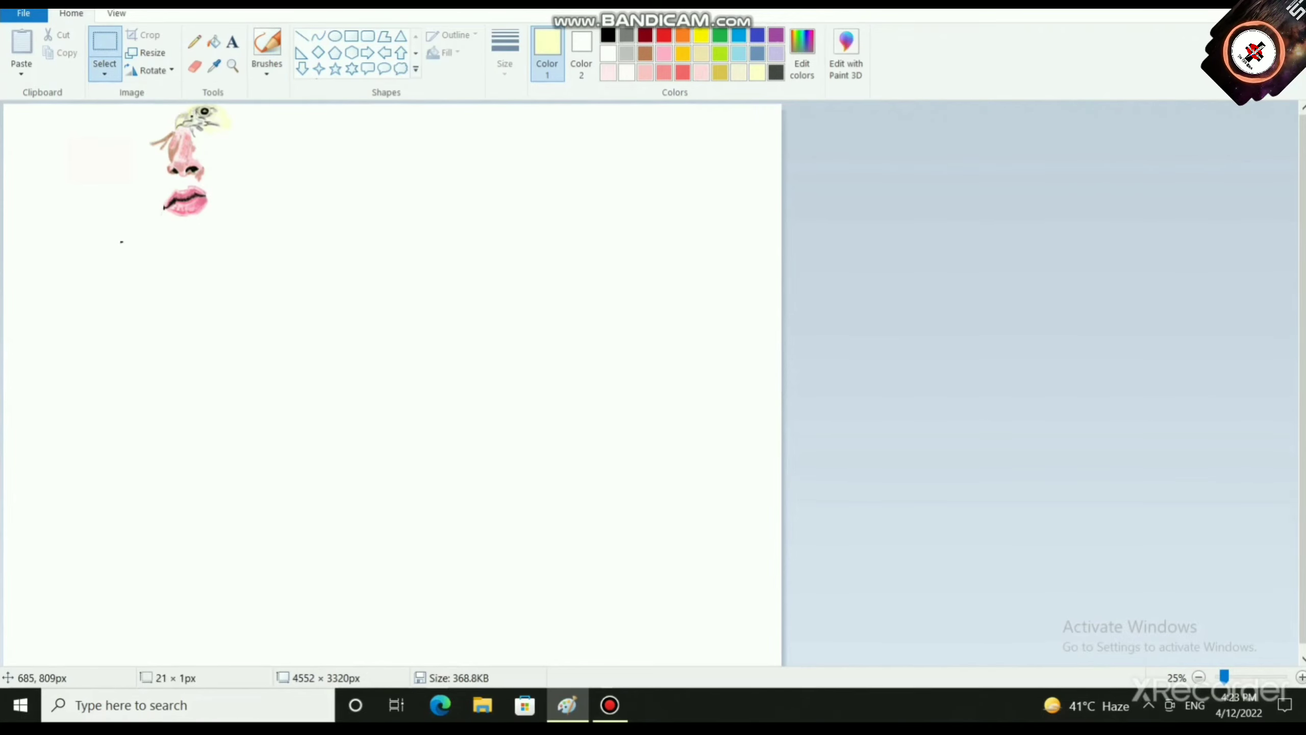
left_click_drag(120, 239, 272, 105)
left_click_drag(216, 146, 256, 237)
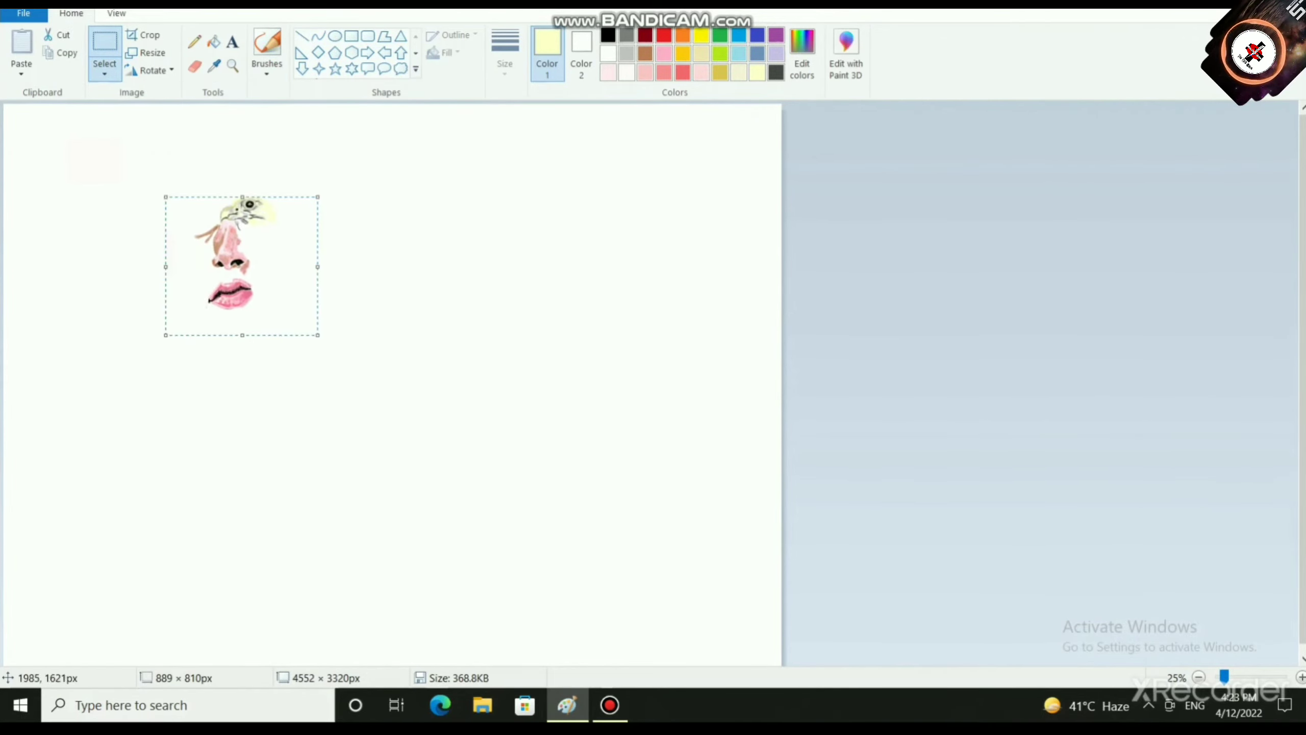
left_click_drag(318, 334, 473, 470)
left_click_drag(389, 401, 453, 471)
Step: Deselect the drawing and extend the canvas to 15312 × 7224 px
scroll(454, 471, "down", 1)
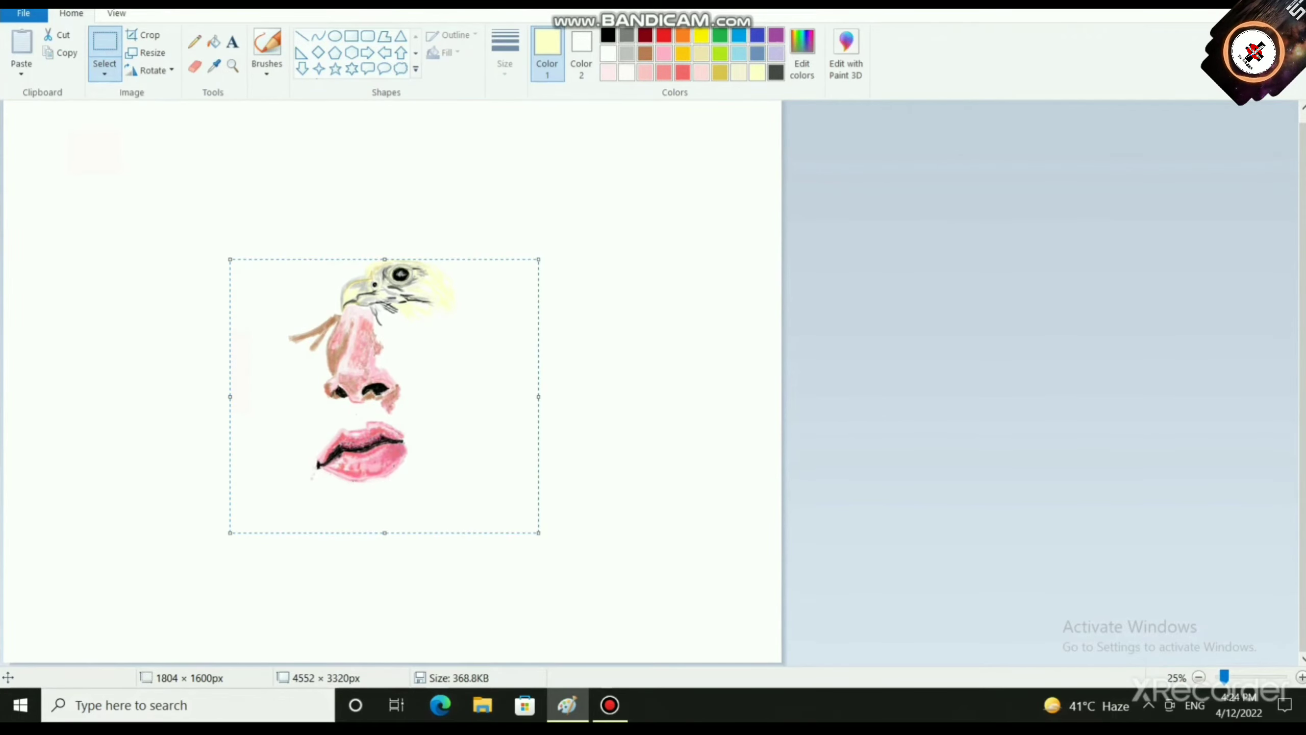
scroll(394, 382, "down", 1)
left_click_drag(394, 389, 1305, 722)
scroll(307, 532, "down", 2)
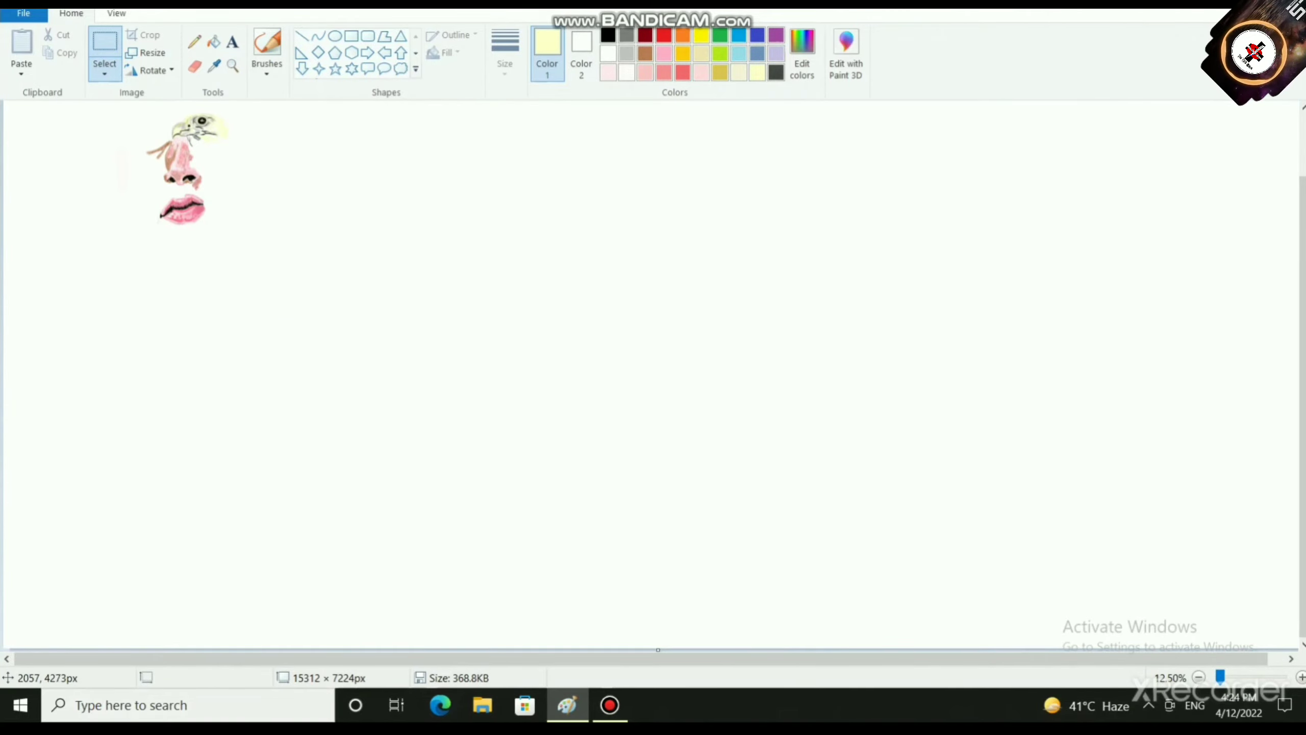
Step: Select the whole drawing again and enlarge it on the extended canvas to 4432 × 5344 px
scroll(651, 375, "up", 2)
mouse_move(125, 160)
left_mouse_down()
mouse_move(264, 328)
mouse_move(480, 423)
mouse_move(518, 623)
left_mouse_up()
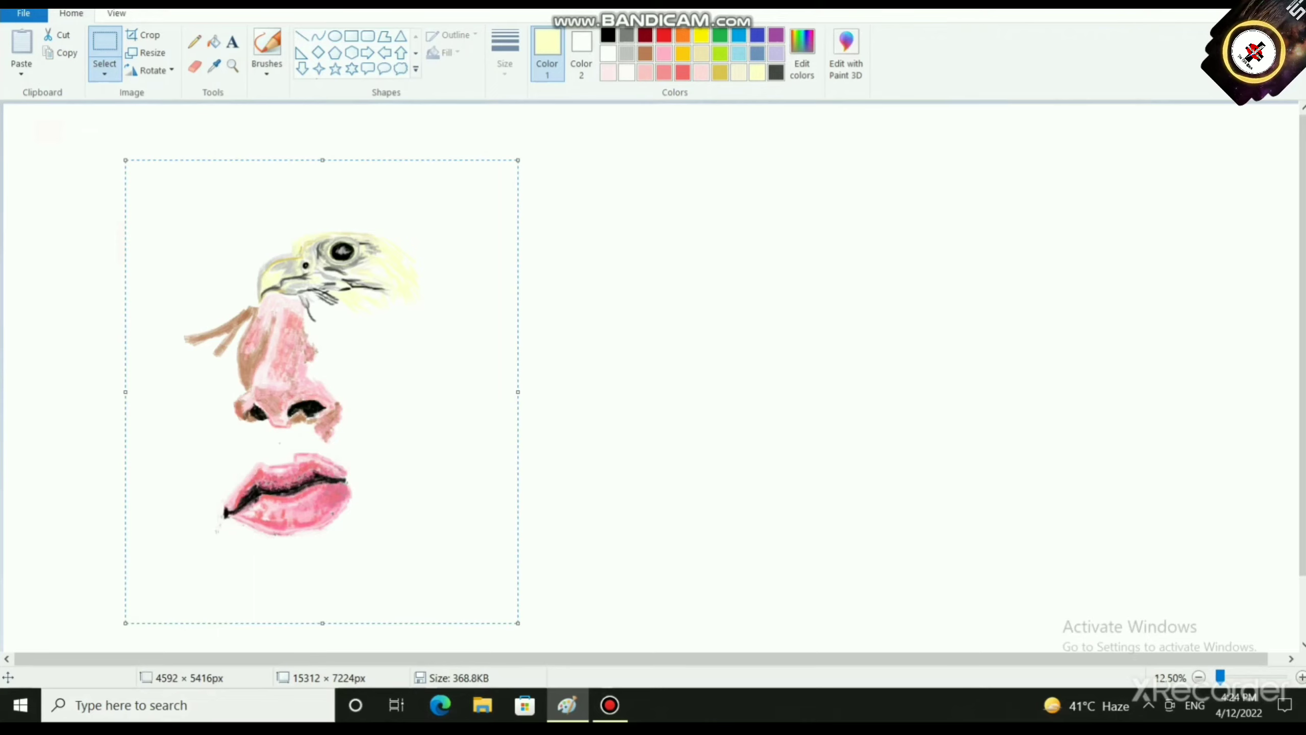
left_click_drag(517, 623, 528, 623)
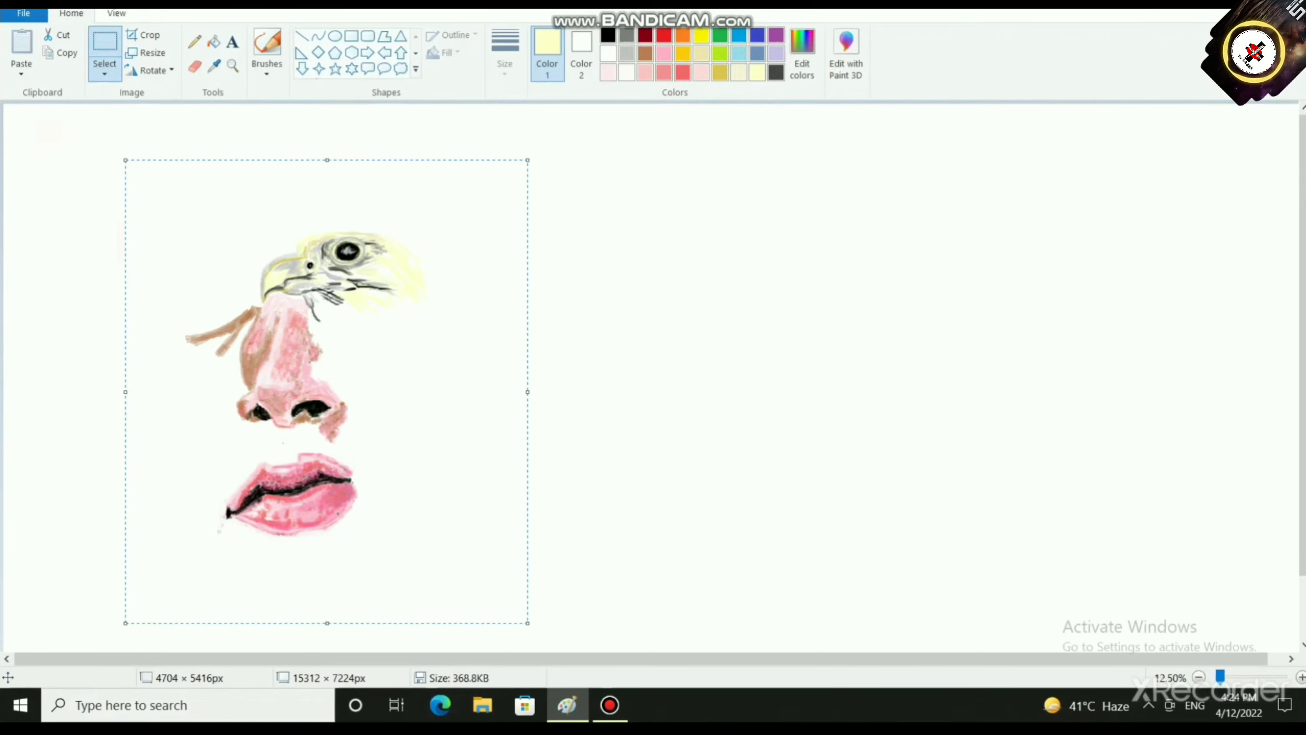
scroll(352, 460, "down", 3)
left_click_drag(528, 549, 505, 557)
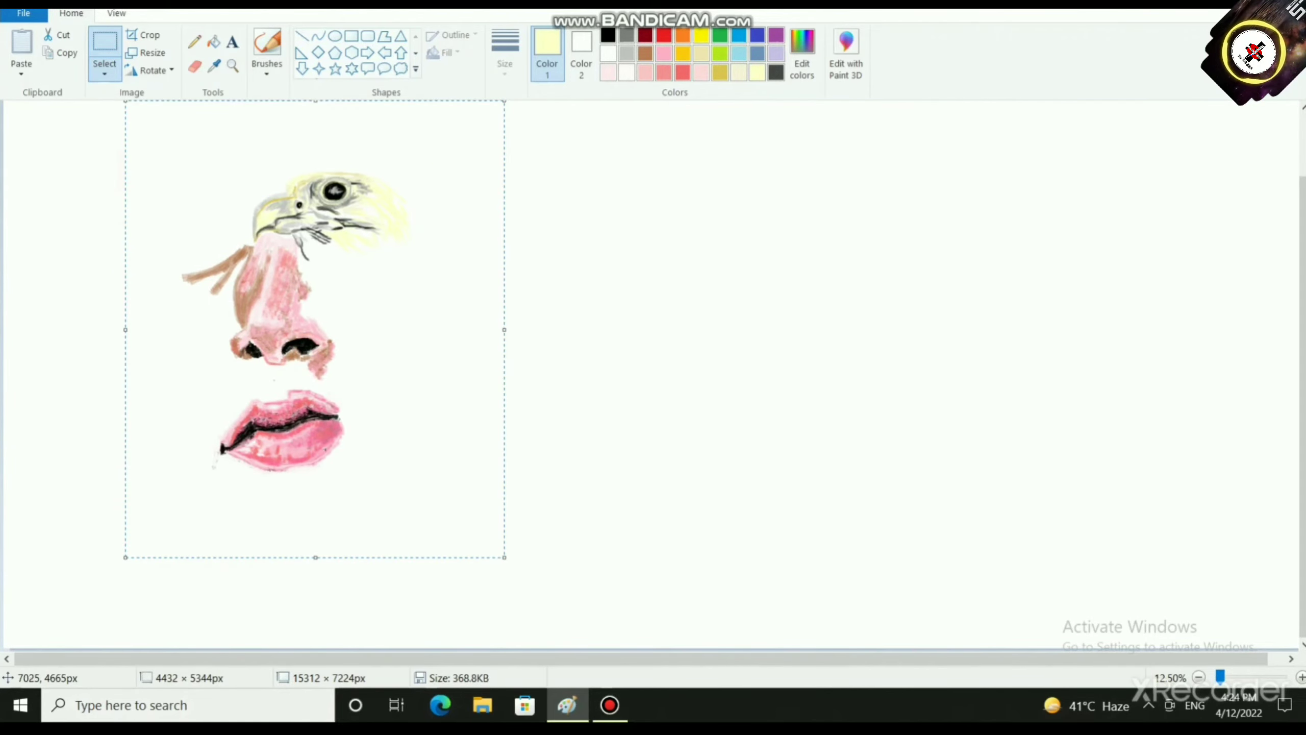
Step: Try moving the whole drawing farther in from the canvas edge, and undo that move together with the last enlargement
left_click(593, 360)
left_click(592, 431)
scroll(592, 431, "up", 2)
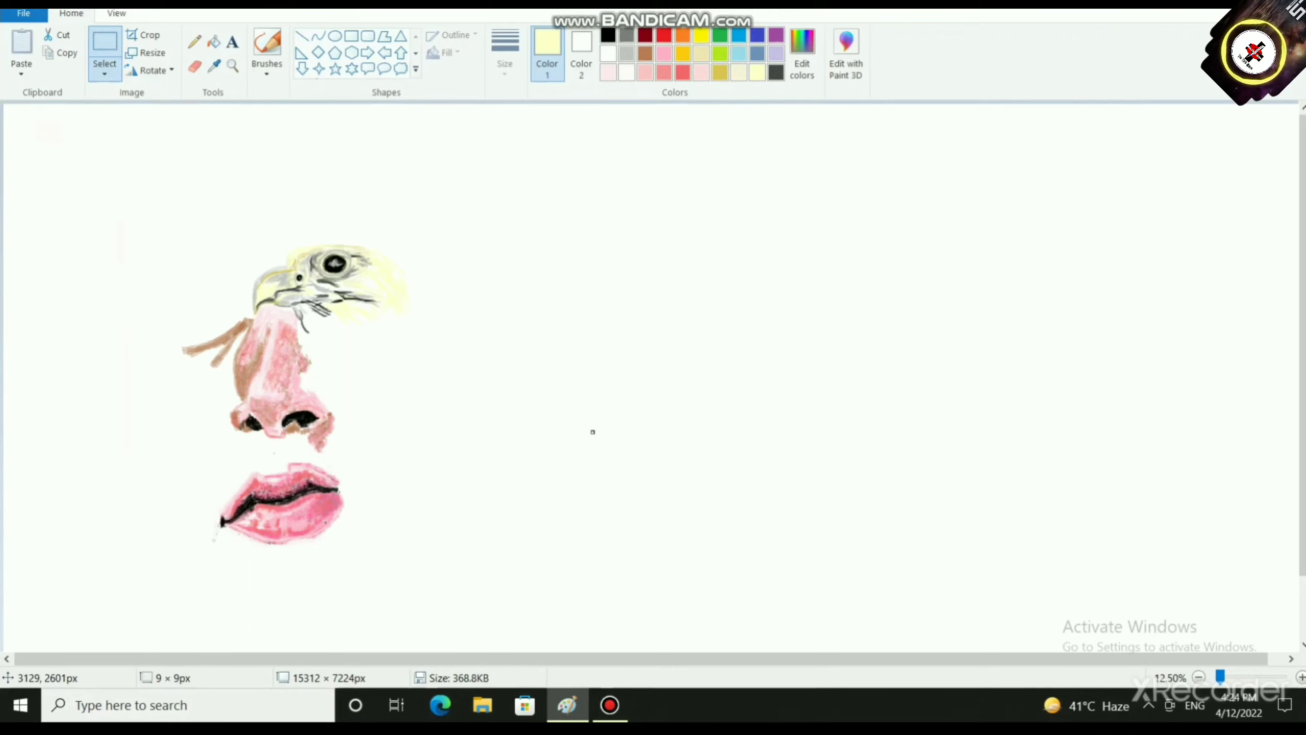
left_click_drag(126, 214, 491, 570)
mouse_move(377, 428)
left_mouse_down()
mouse_move(482, 500)
mouse_move(541, 507)
left_mouse_up()
scroll(541, 507, "down", 2)
left_click(781, 507)
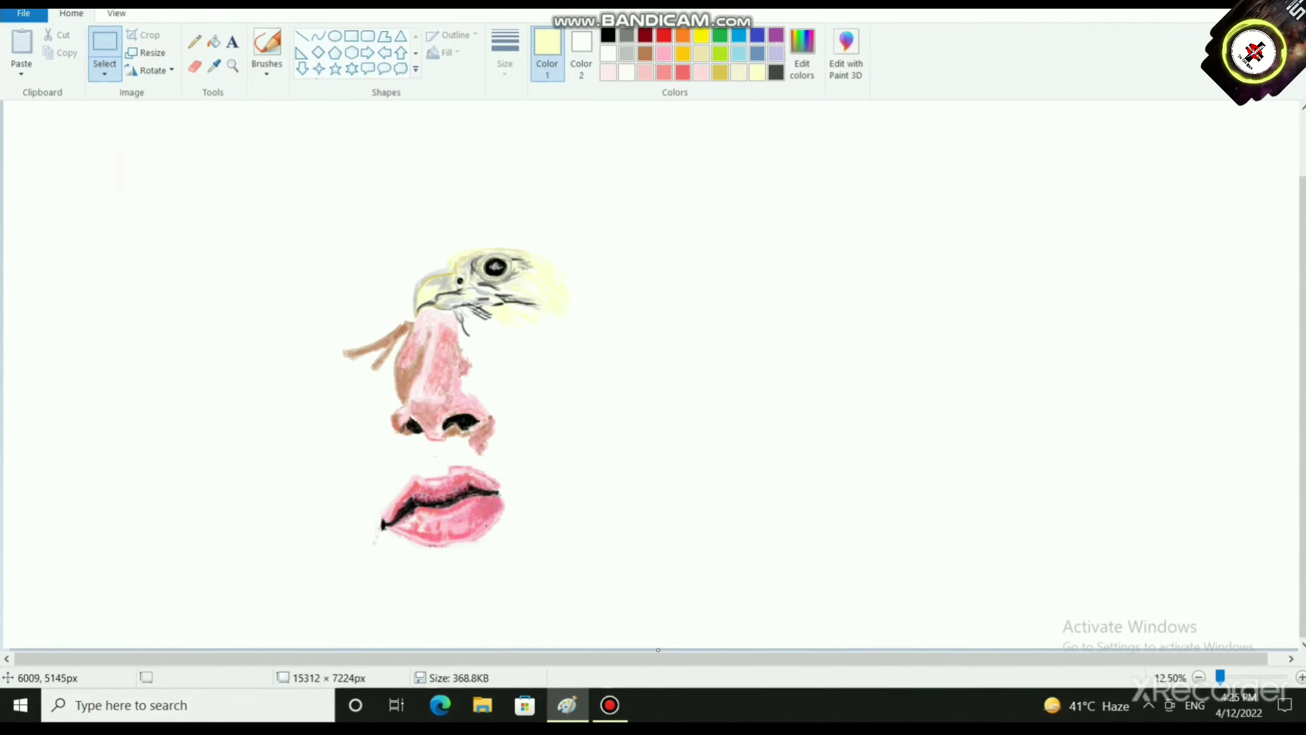
key("ctrl+z")
key("ctrl+z")
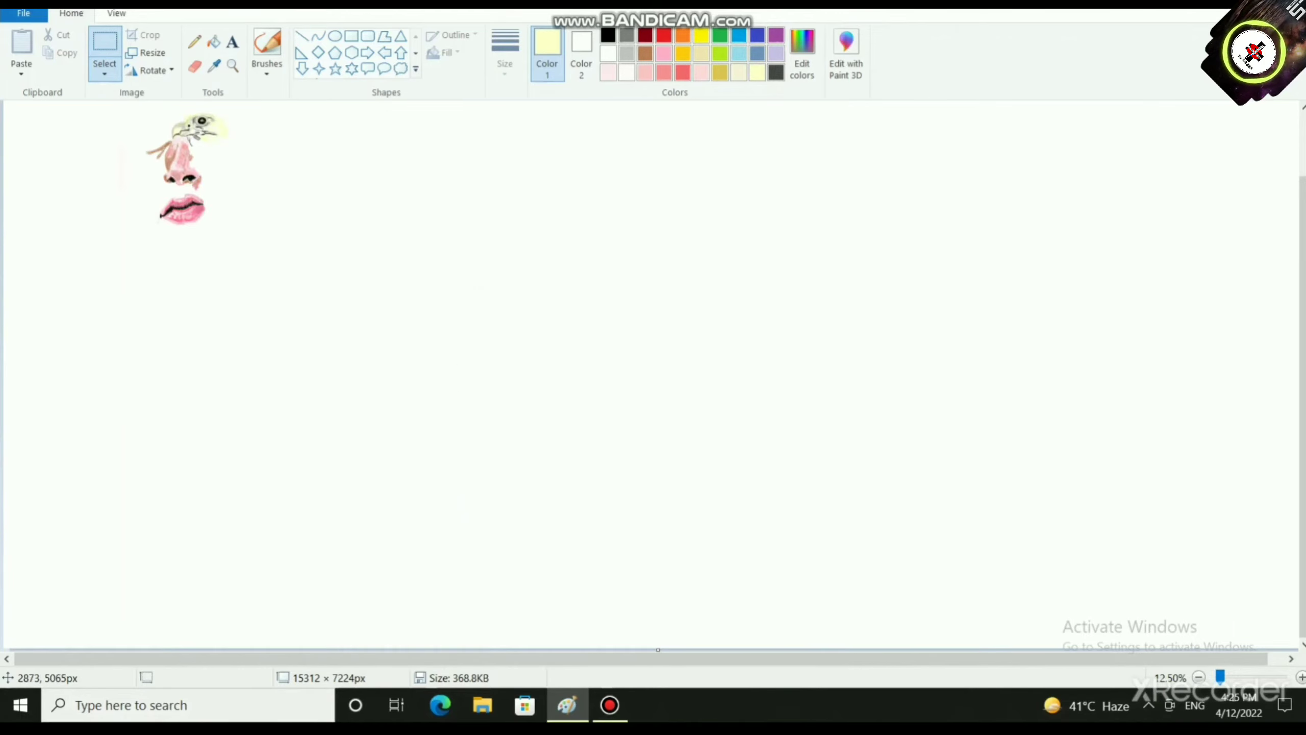
Step: Select the whole drawing with a rectangle, move it farther into the canvas, enlarge it to 3360 × 3360 px and deselect it
left_click_drag(127, 114, 221, 201)
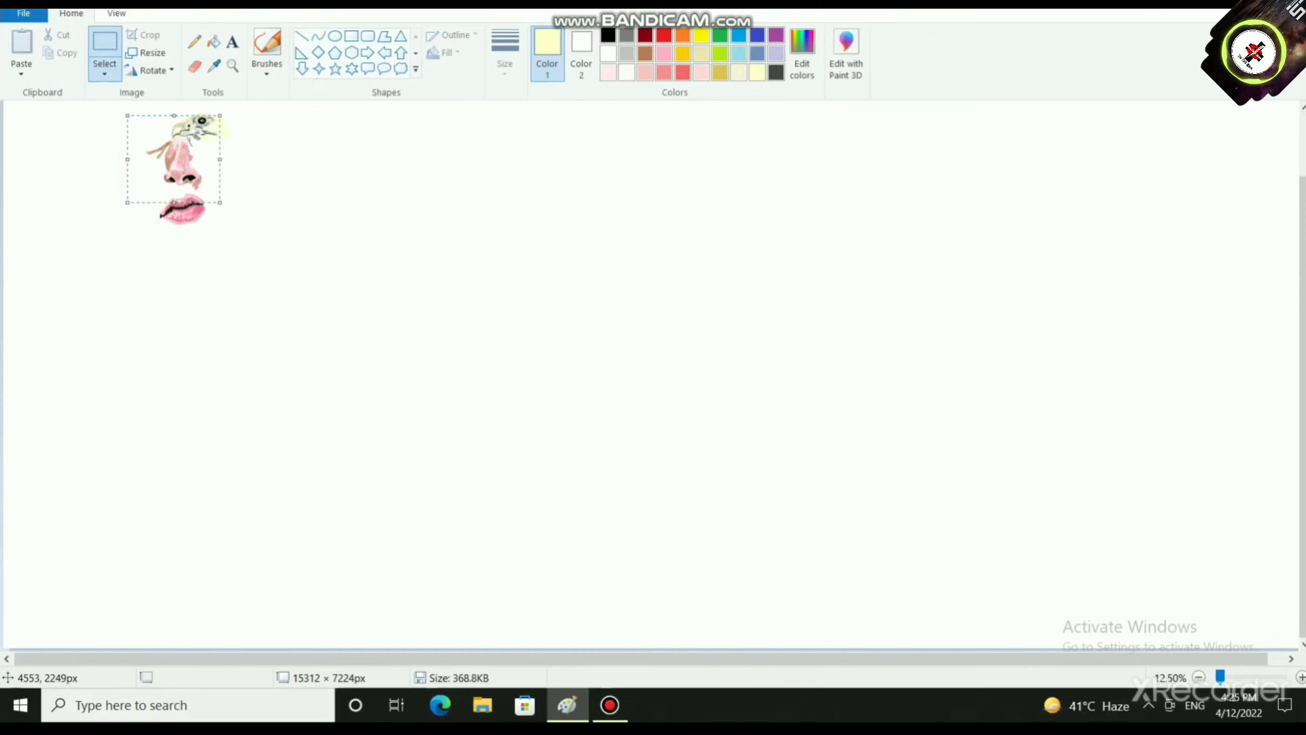
left_click(246, 227)
left_click_drag(127, 109, 266, 243)
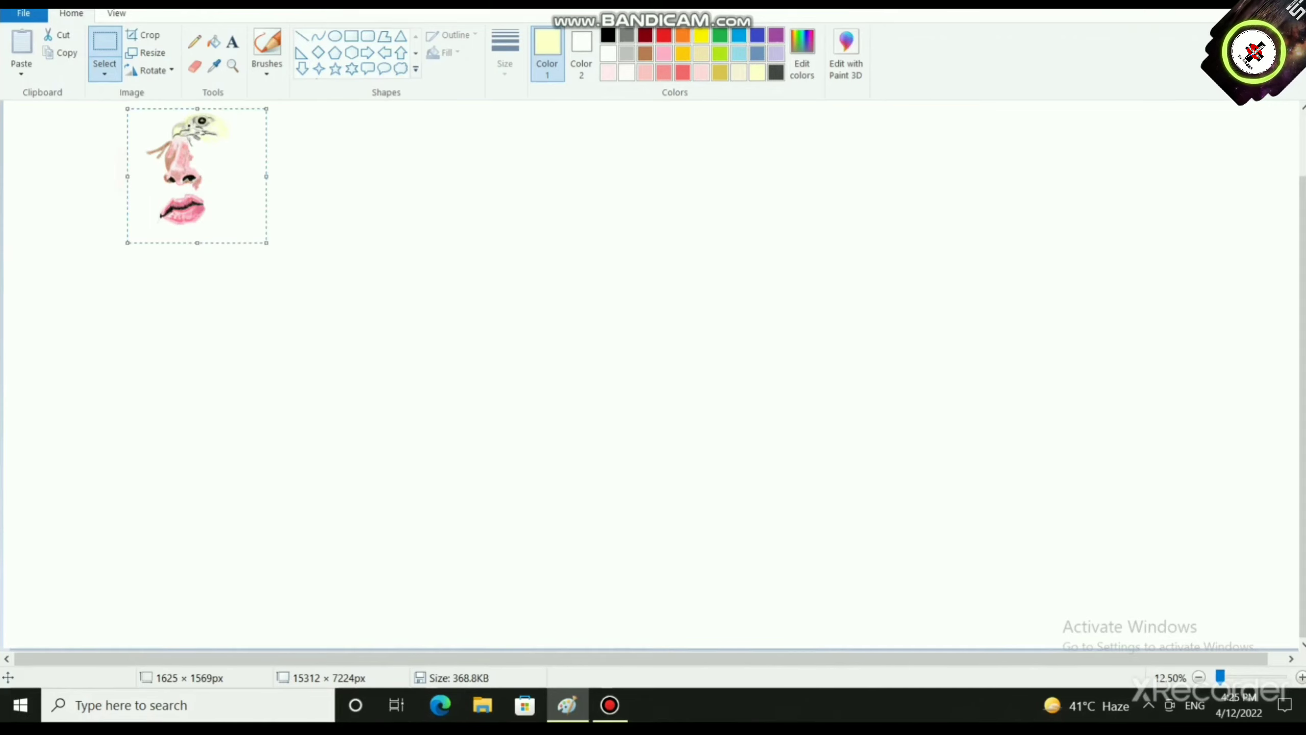
mouse_move(210, 200)
left_mouse_down()
mouse_move(285, 279)
mouse_move(326, 263)
left_mouse_up()
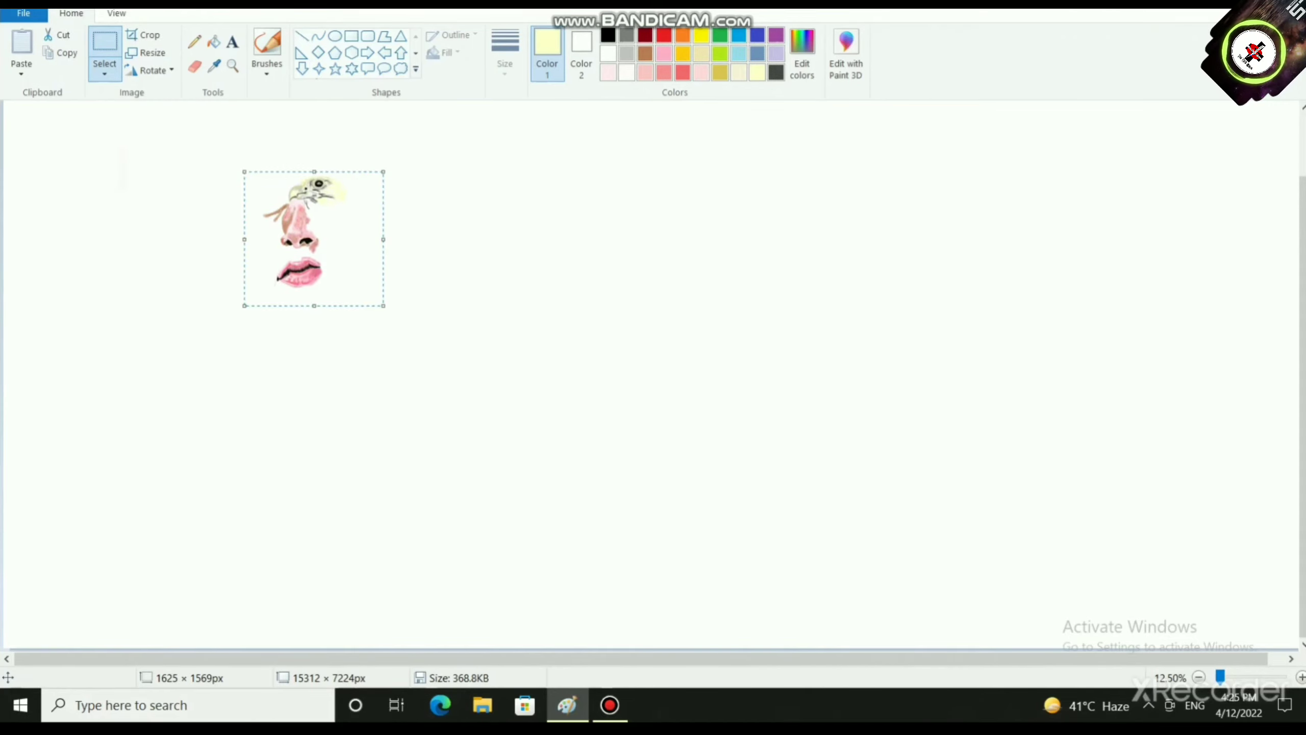
mouse_move(383, 306)
left_mouse_down()
mouse_move(450, 417)
mouse_move(494, 454)
left_mouse_up()
scroll(494, 454, "up", 2)
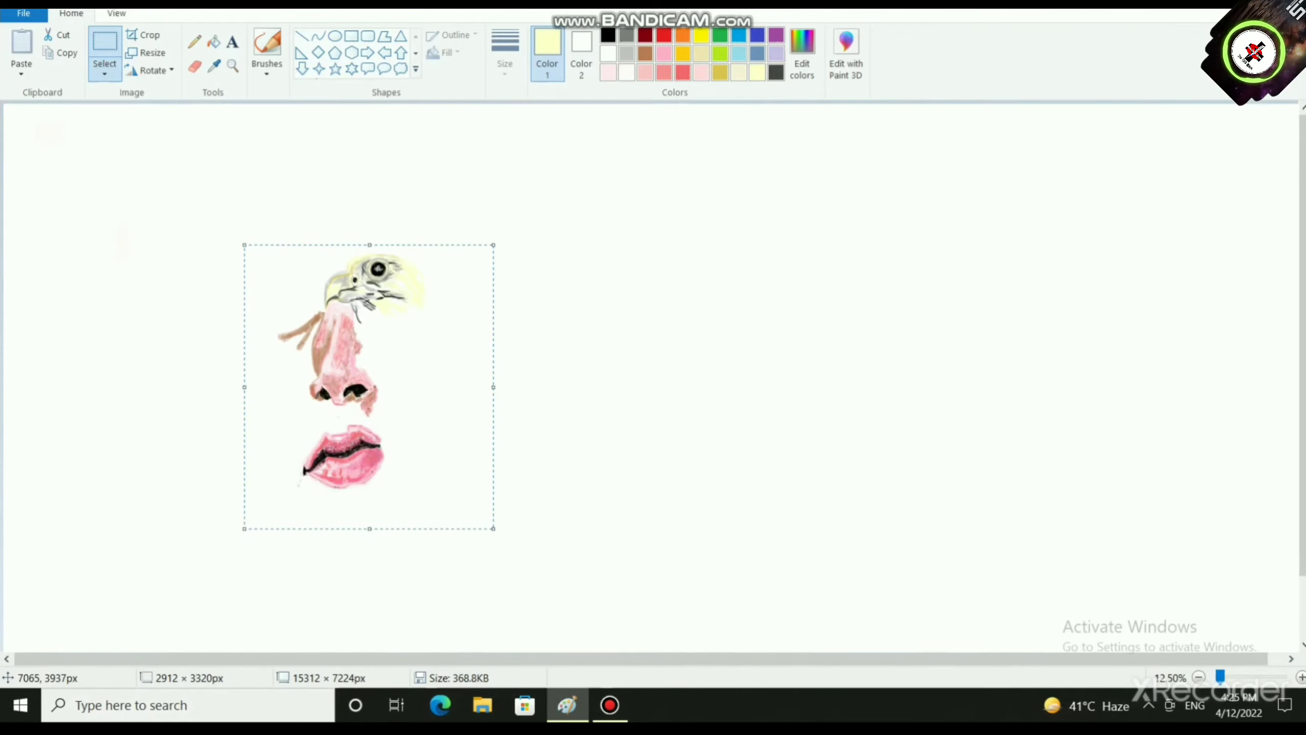
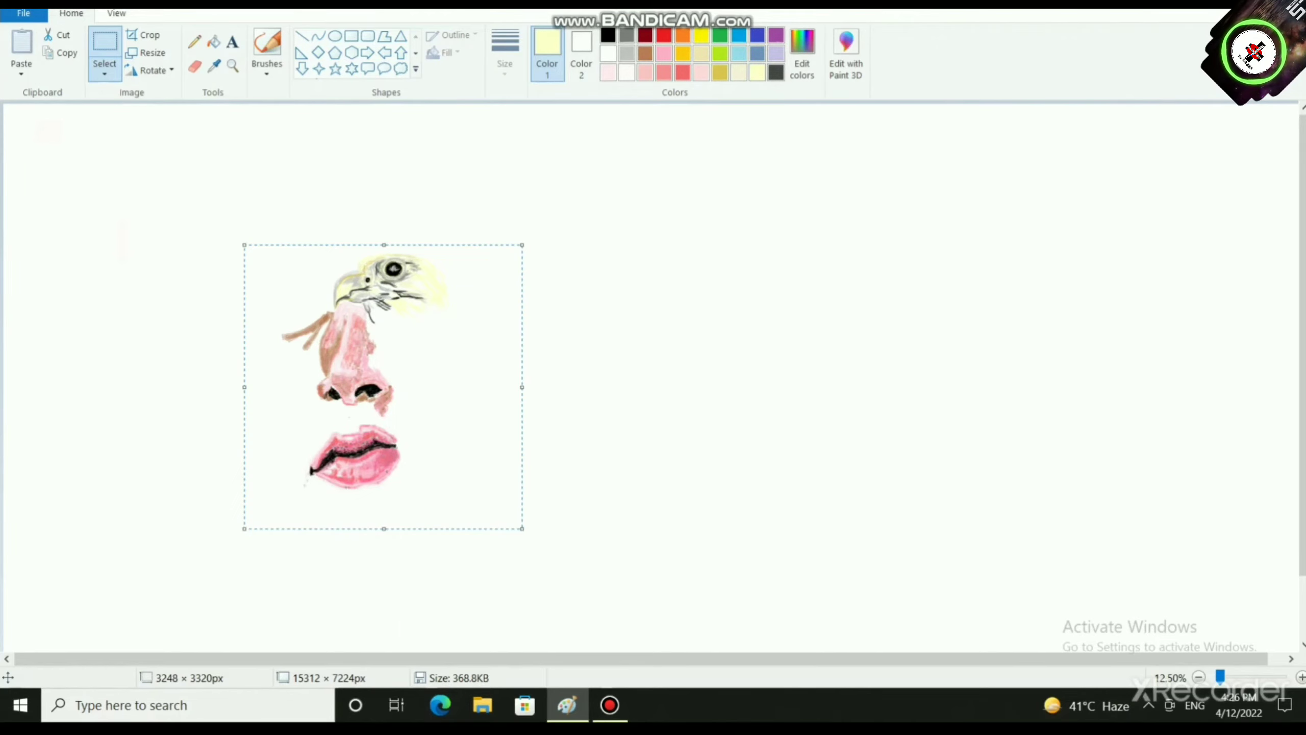
left_click_drag(521, 245, 532, 241)
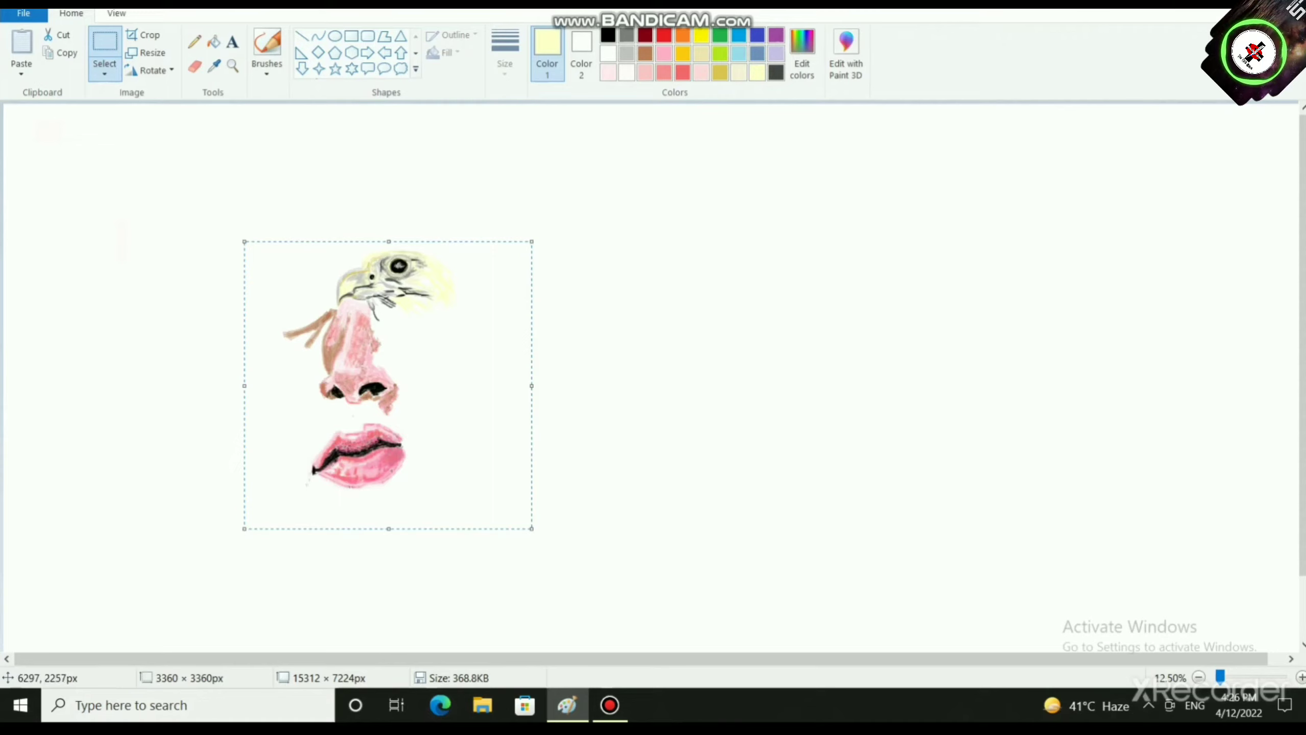
left_click(626, 325)
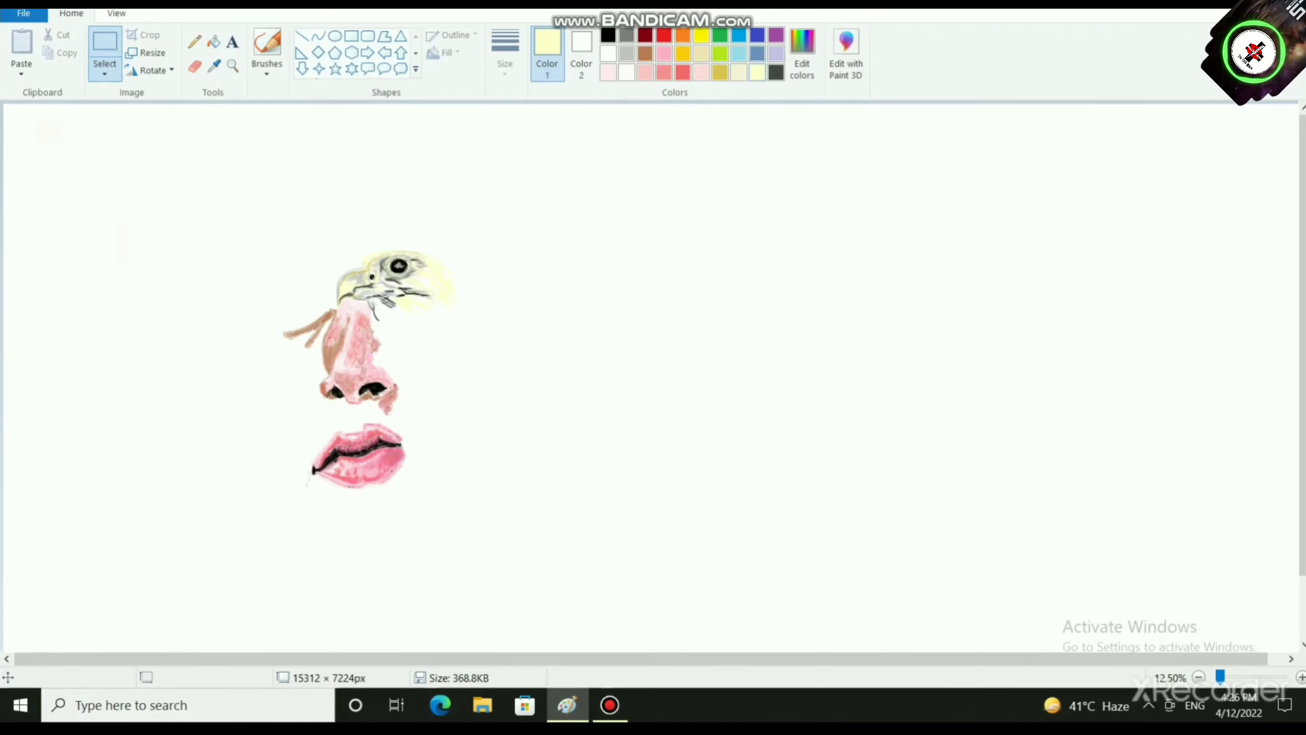
Step: Paint long pale yellow feather strokes with the basic brush from the bird's cheek and back of the head down toward the neck
left_click(267, 57)
left_click(269, 133)
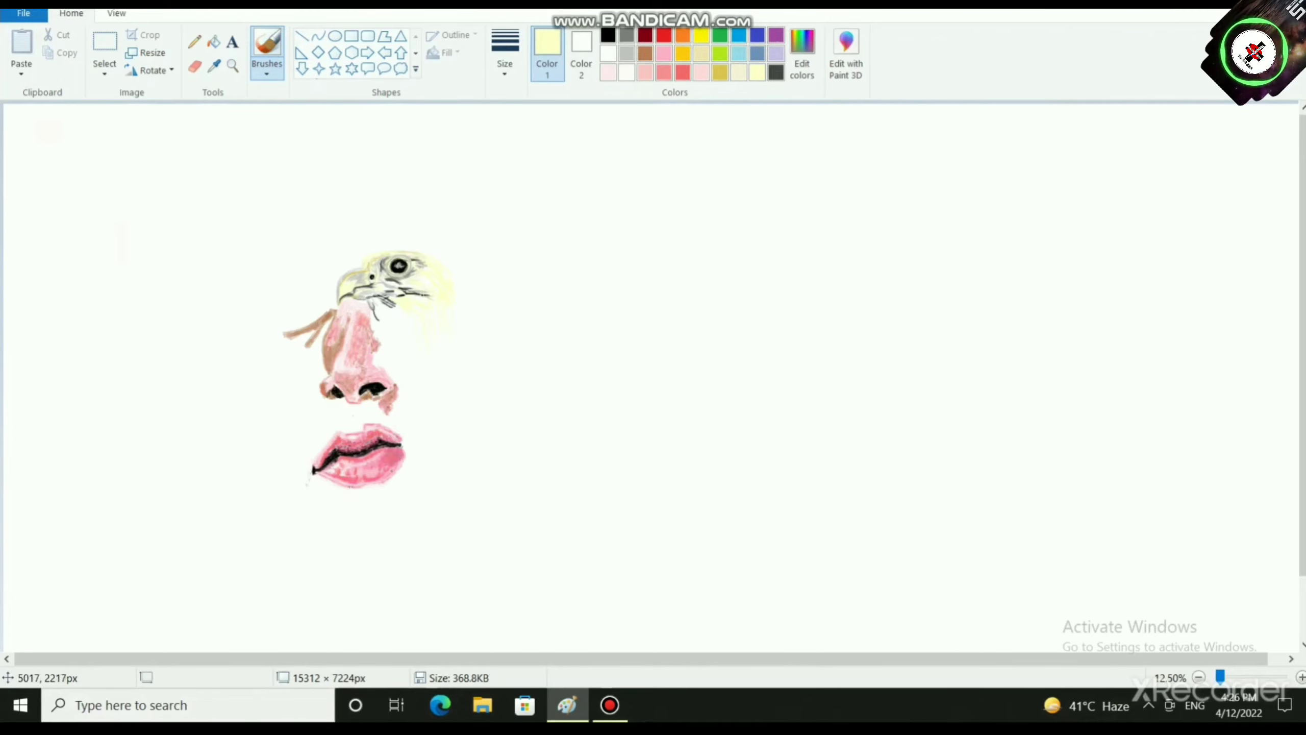
scroll(515, 353, "up", 2)
scroll(557, 494, "down", 7)
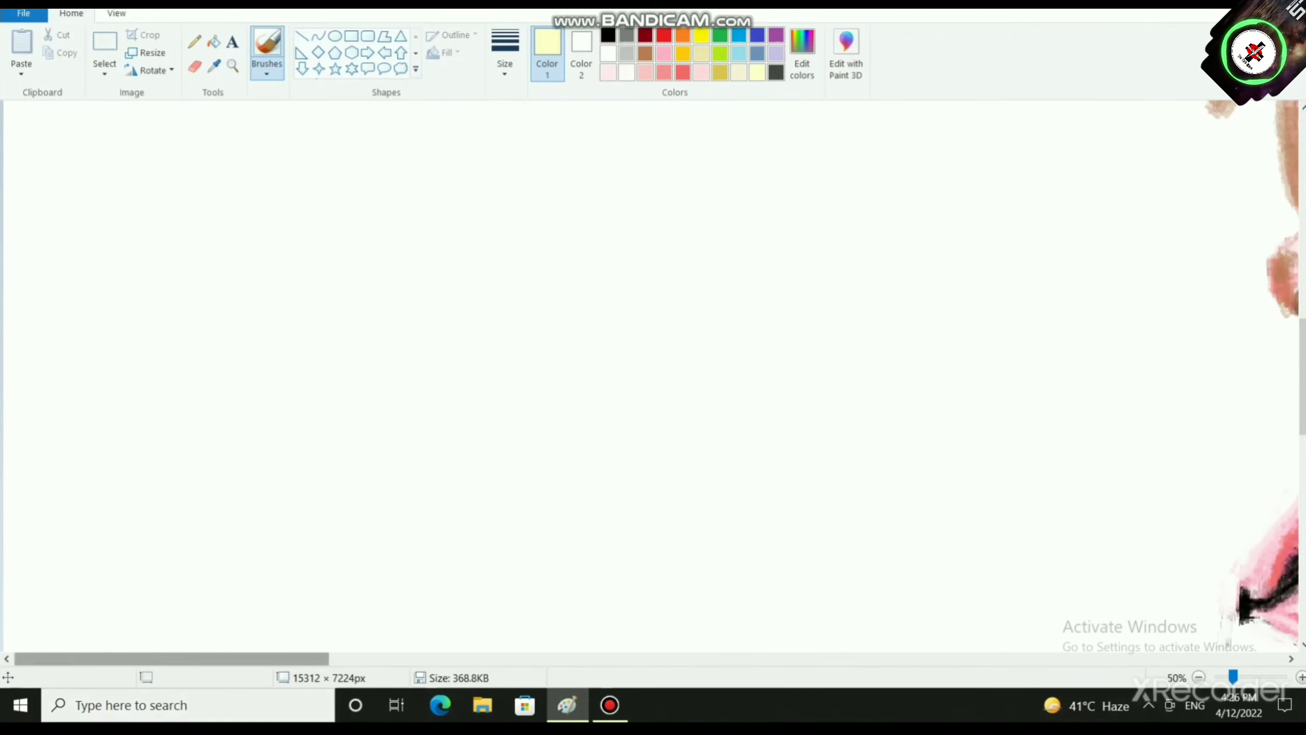
left_click_drag(111, 659, 466, 659)
scroll(90, 607, "up", 5)
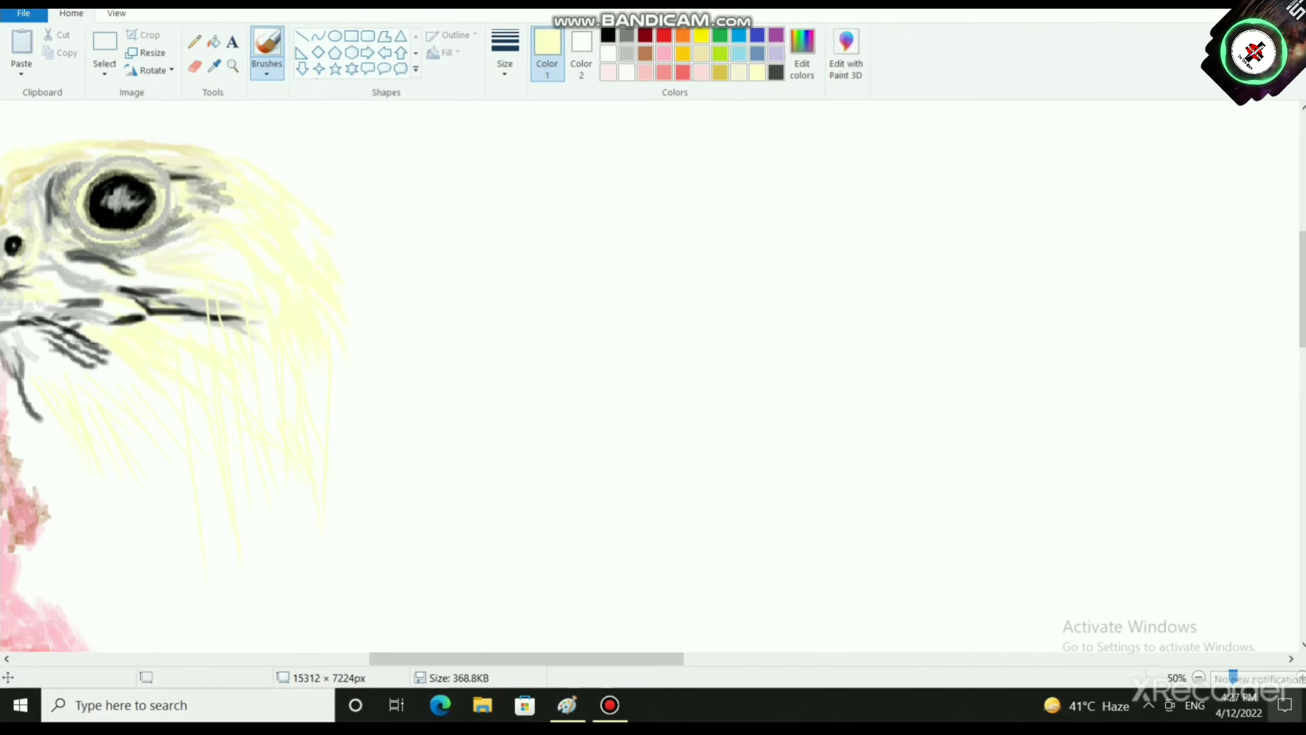
Step: Raise the screen brightness almost to maximum in the Windows quick settings
left_click(1284, 704)
left_click_drag(1171, 639, 1140, 639)
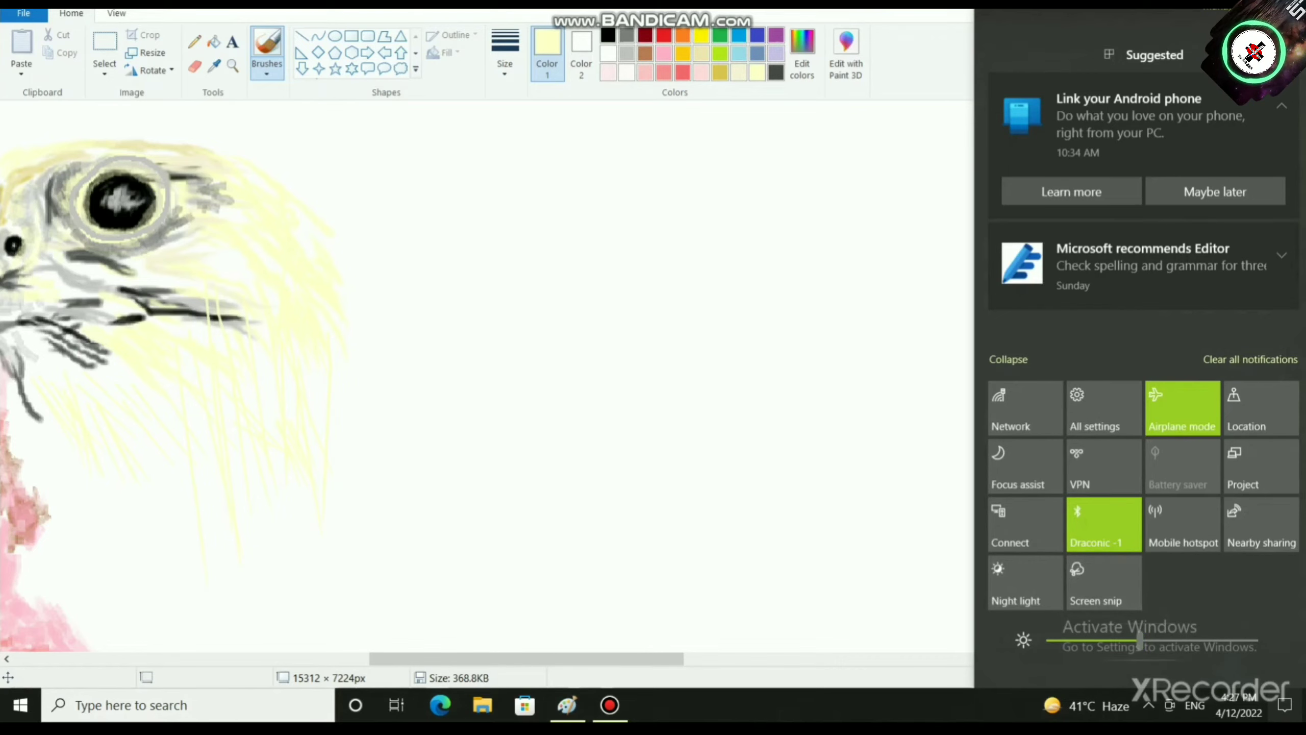
left_click_drag(1140, 639, 1254, 640)
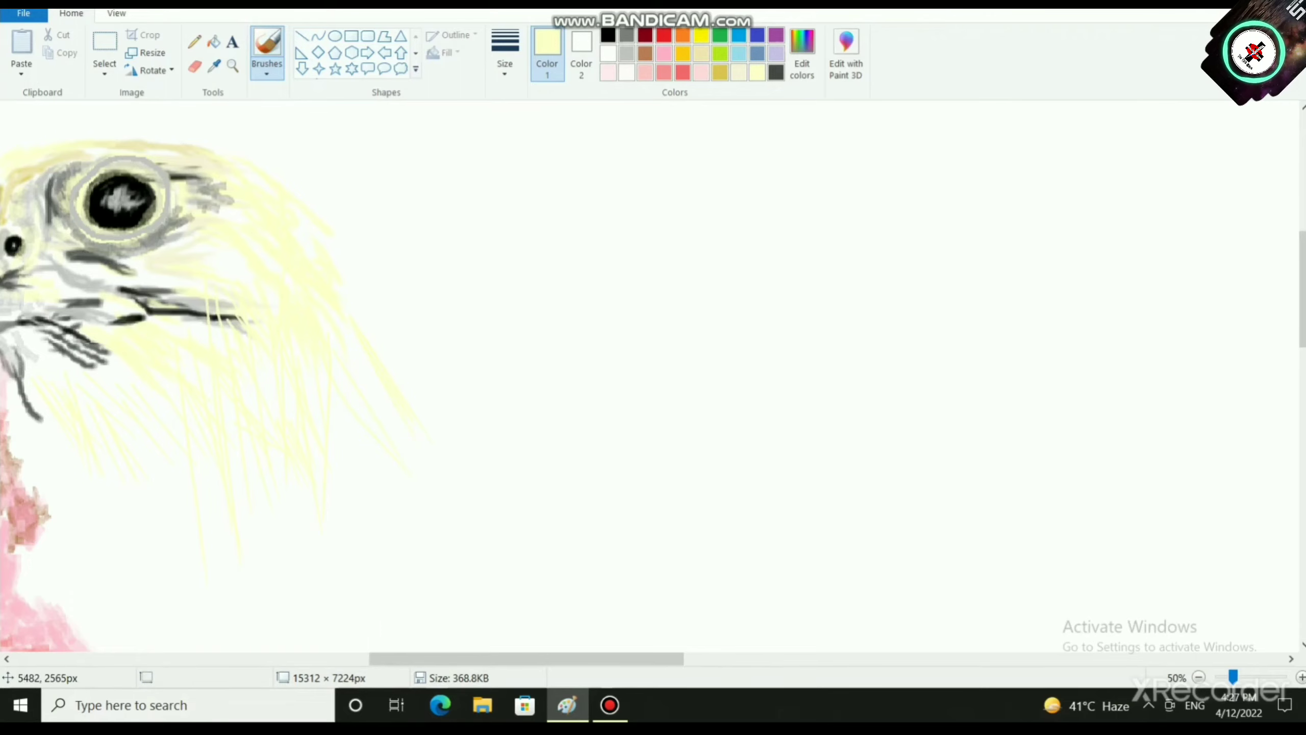
Step: Extend the pale yellow feathers down the neck, and add crossing bright yellow strokes below the cheek
left_click_drag(365, 522, 372, 541)
left_click_drag(289, 446, 353, 566)
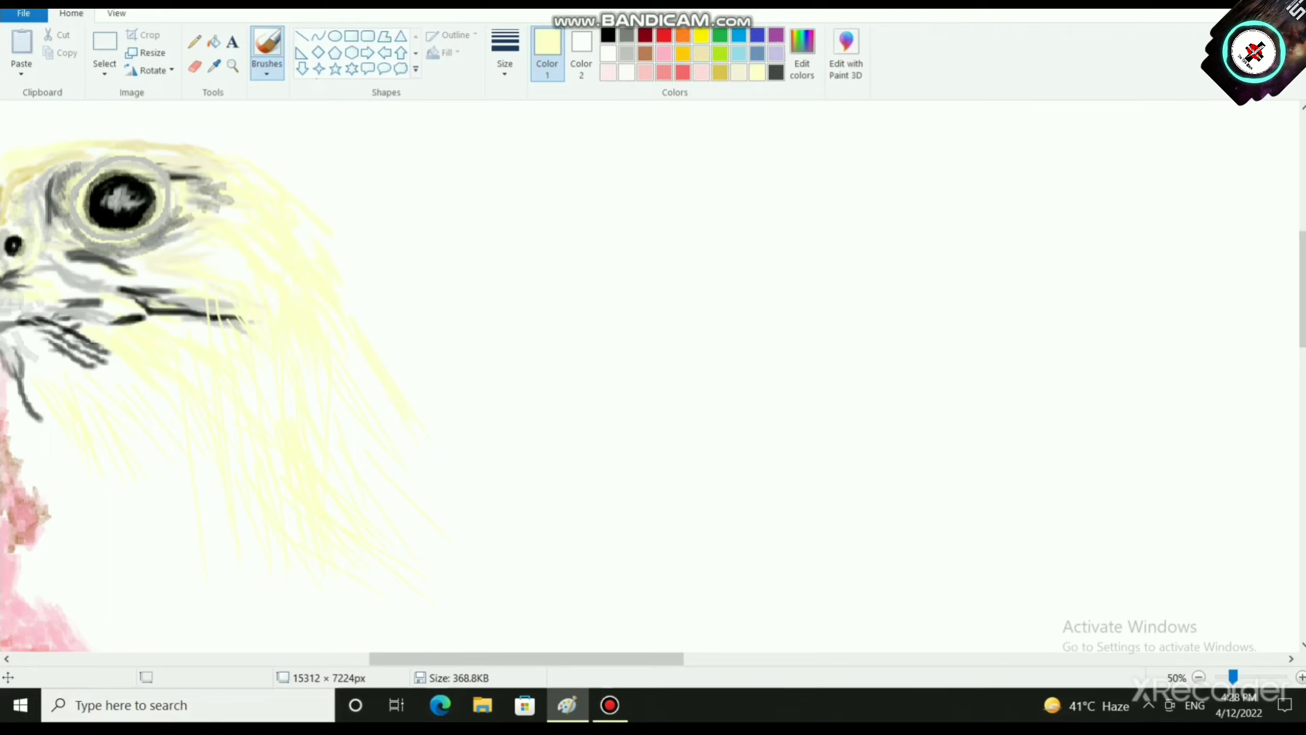
left_click(701, 35)
left_click(289, 441)
mouse_move(182, 374)
left_mouse_down()
mouse_move(239, 466)
mouse_move(193, 386)
mouse_move(288, 438)
left_mouse_up()
left_click_drag(208, 380, 270, 415)
left_click_drag(150, 388, 247, 455)
left_click_drag(160, 416, 261, 516)
left_click_drag(130, 386, 172, 443)
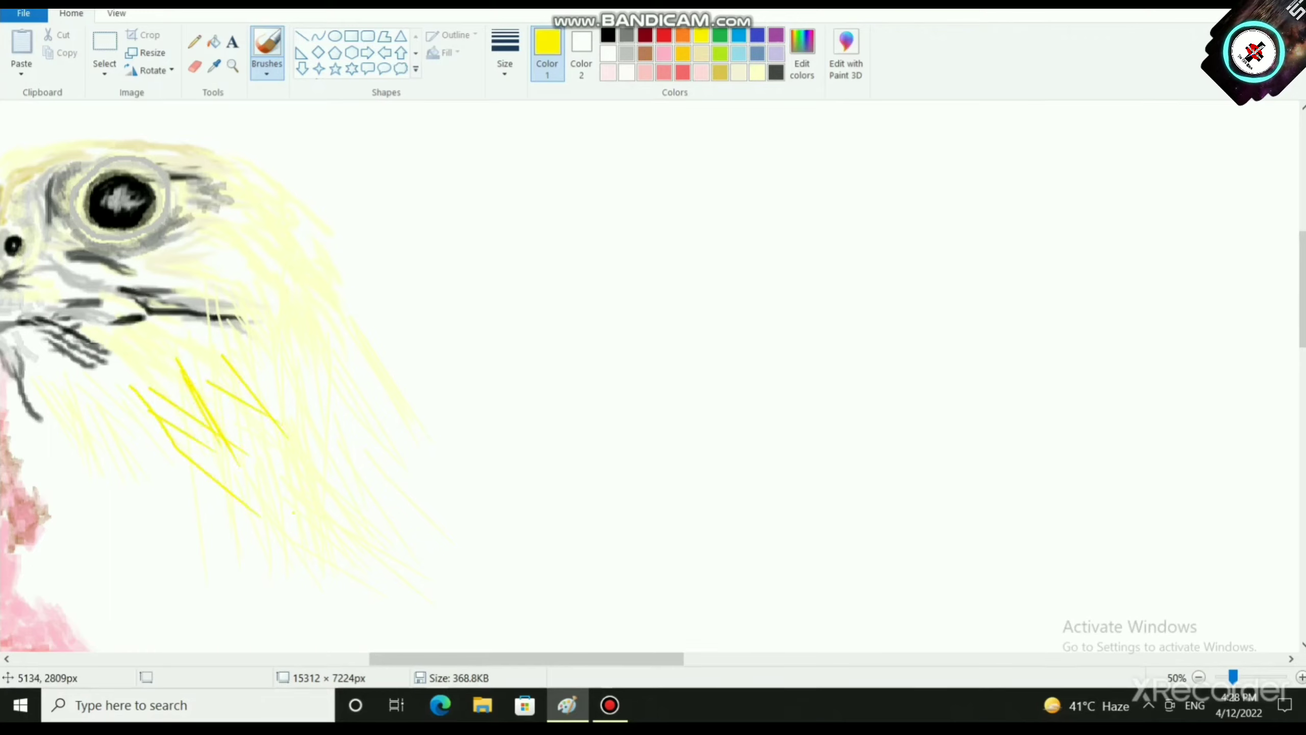
left_click_drag(157, 359, 293, 511)
left_click_drag(194, 375, 285, 496)
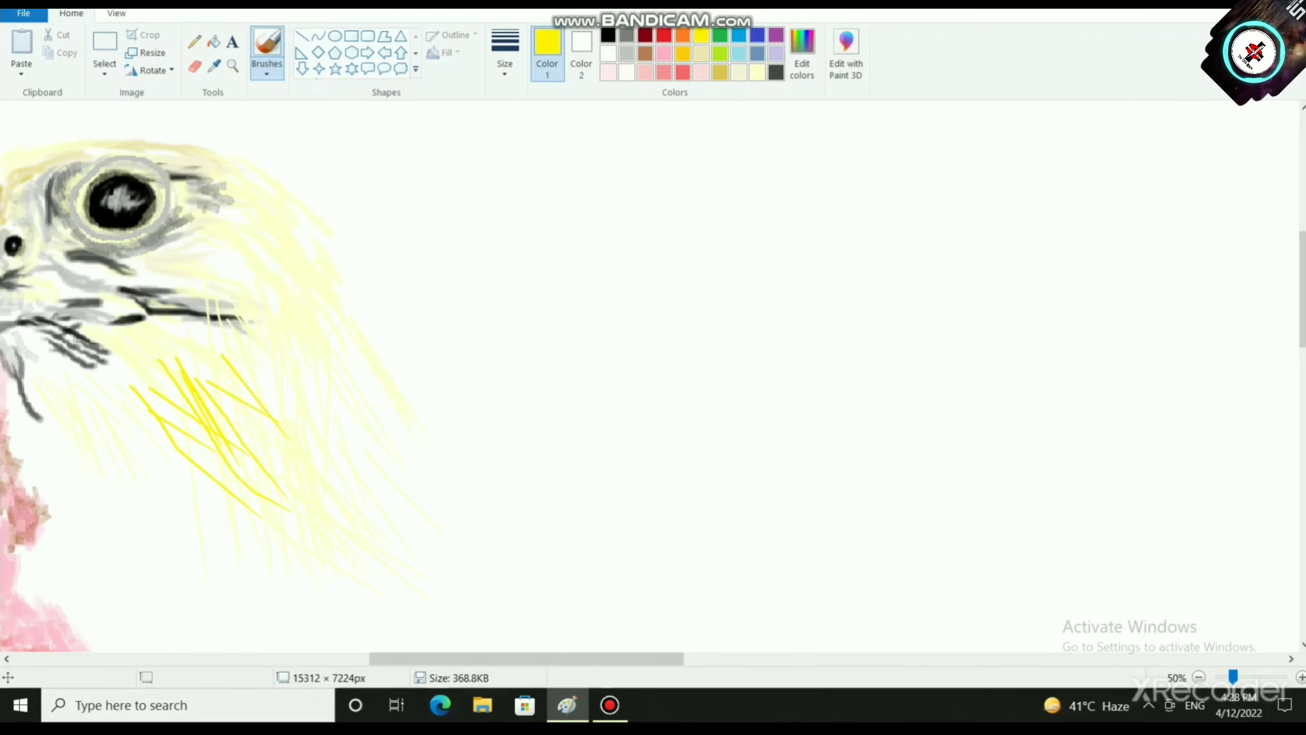
Step: Mix a lighter yellow (255, 250, 151) and paint feather strokes along the crown, back of the head and neck
left_click(802, 53)
left_click_drag(850, 303, 849, 258)
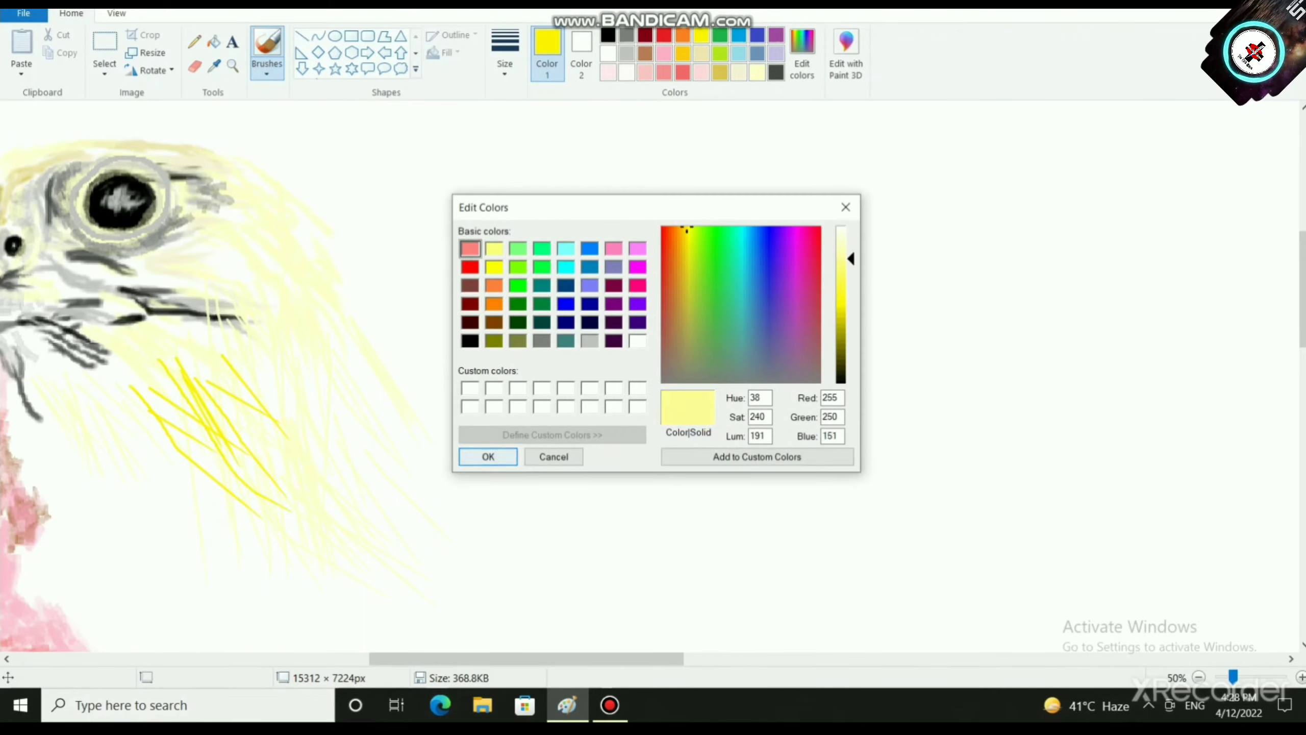
left_click(488, 456)
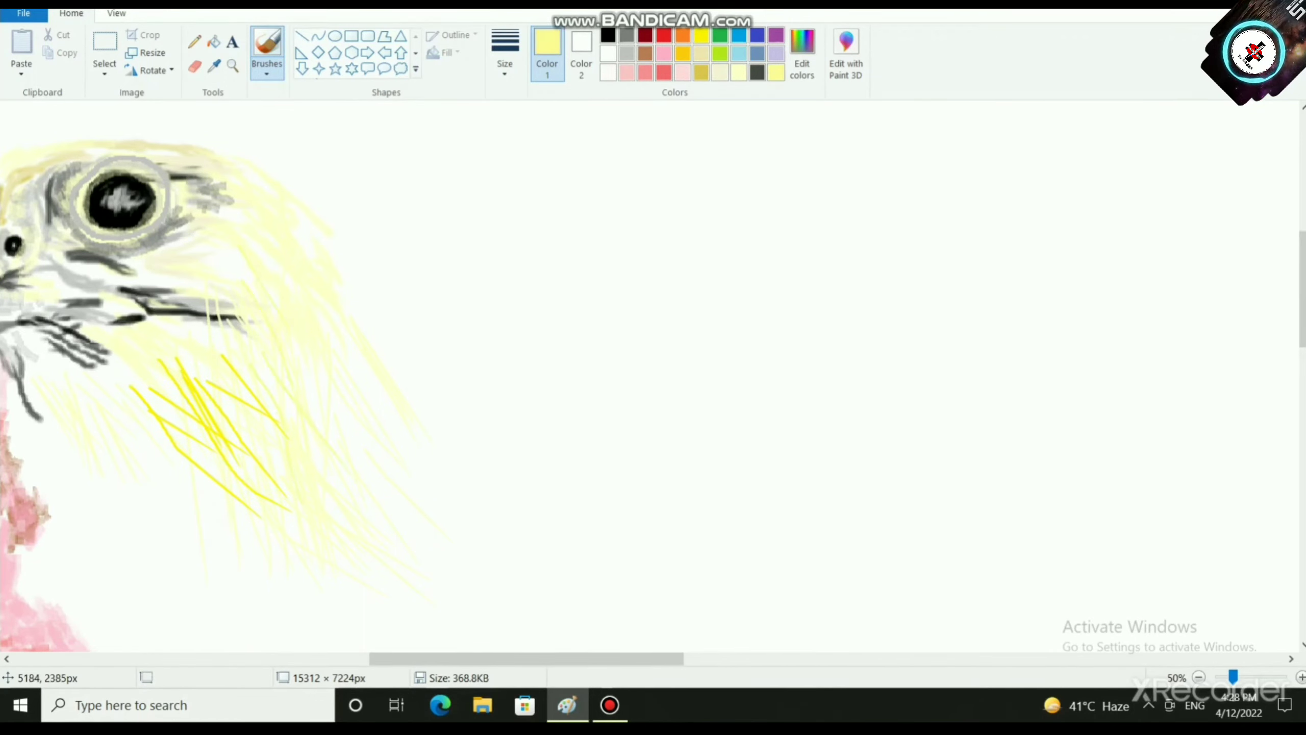
left_click_drag(295, 288, 324, 310)
left_click_drag(183, 244, 262, 301)
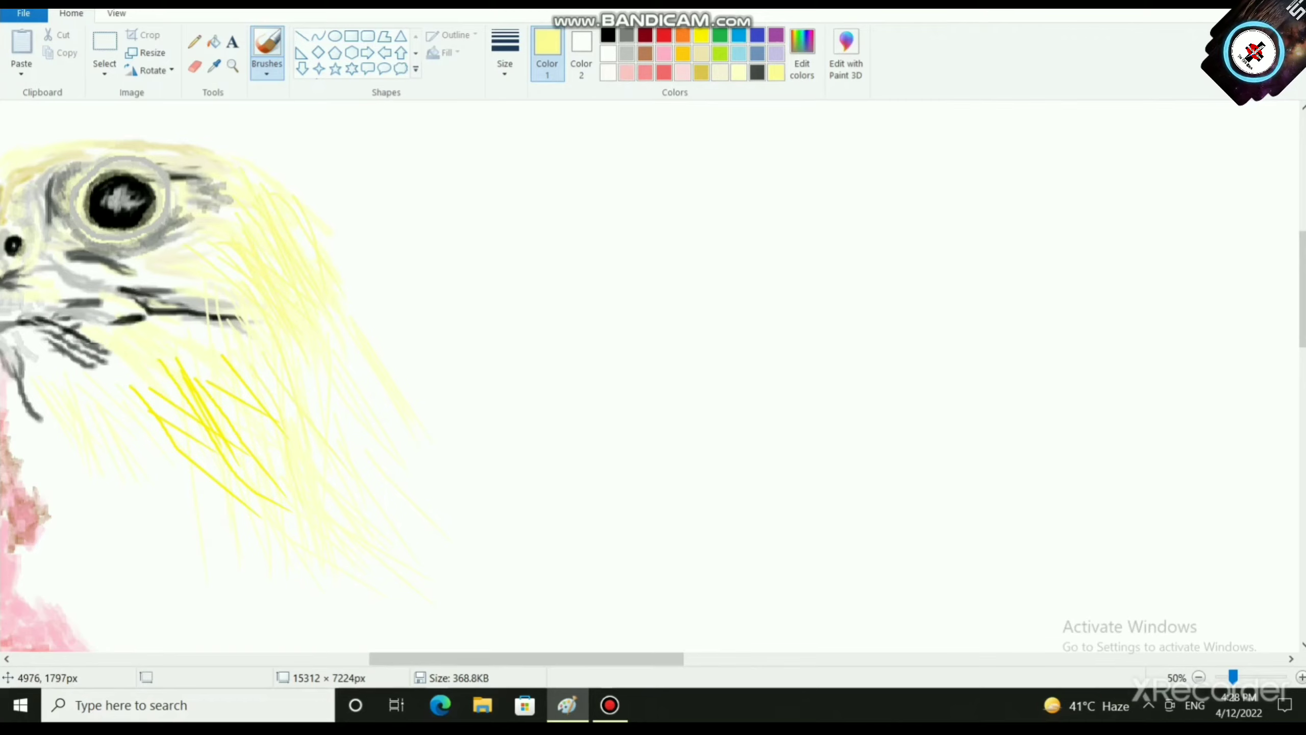
left_click_drag(101, 133, 247, 176)
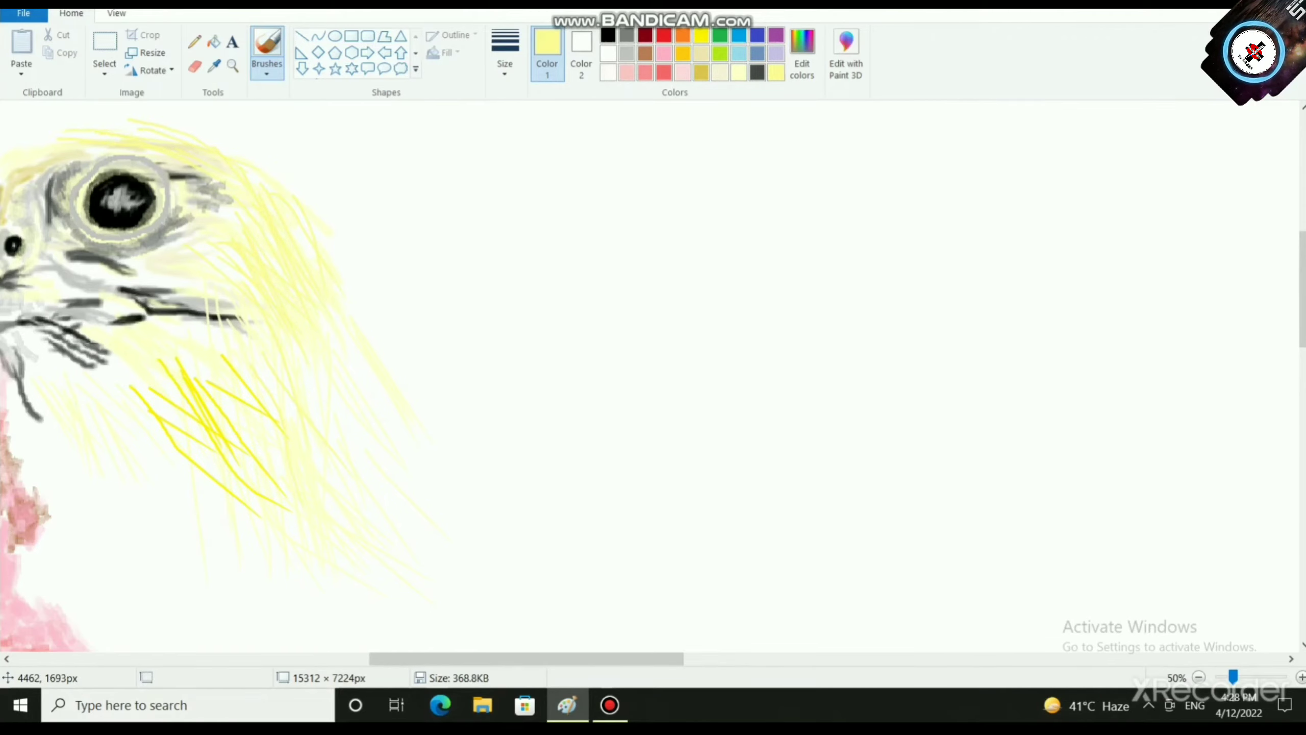
left_click_drag(39, 139, 154, 141)
mouse_move(155, 428)
left_mouse_down()
mouse_move(173, 499)
mouse_move(190, 509)
left_mouse_up()
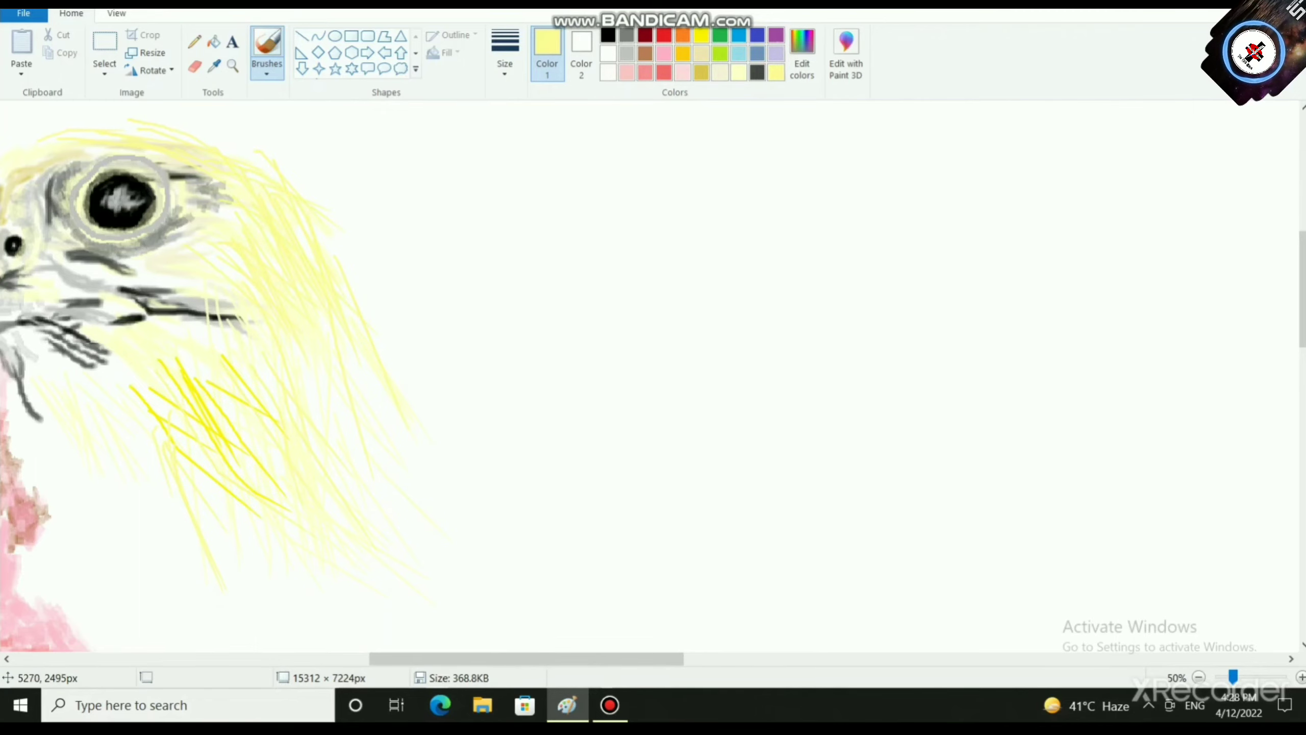
scroll(653, 381, "down", 2, "ctrl")
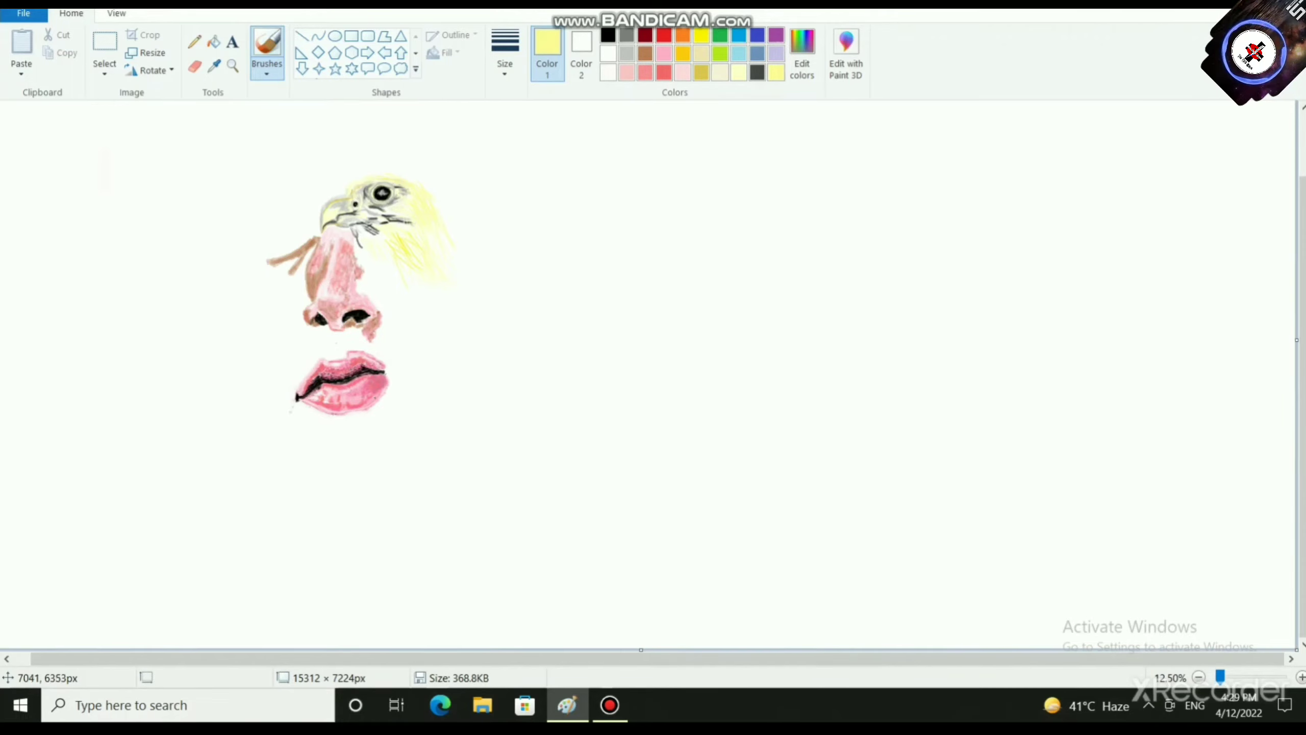
Step: Select the bird's black nostril with a free-form selection and move it slightly upward on the beak
scroll(565, 571, "up", 2)
scroll(560, 571, "down", 2)
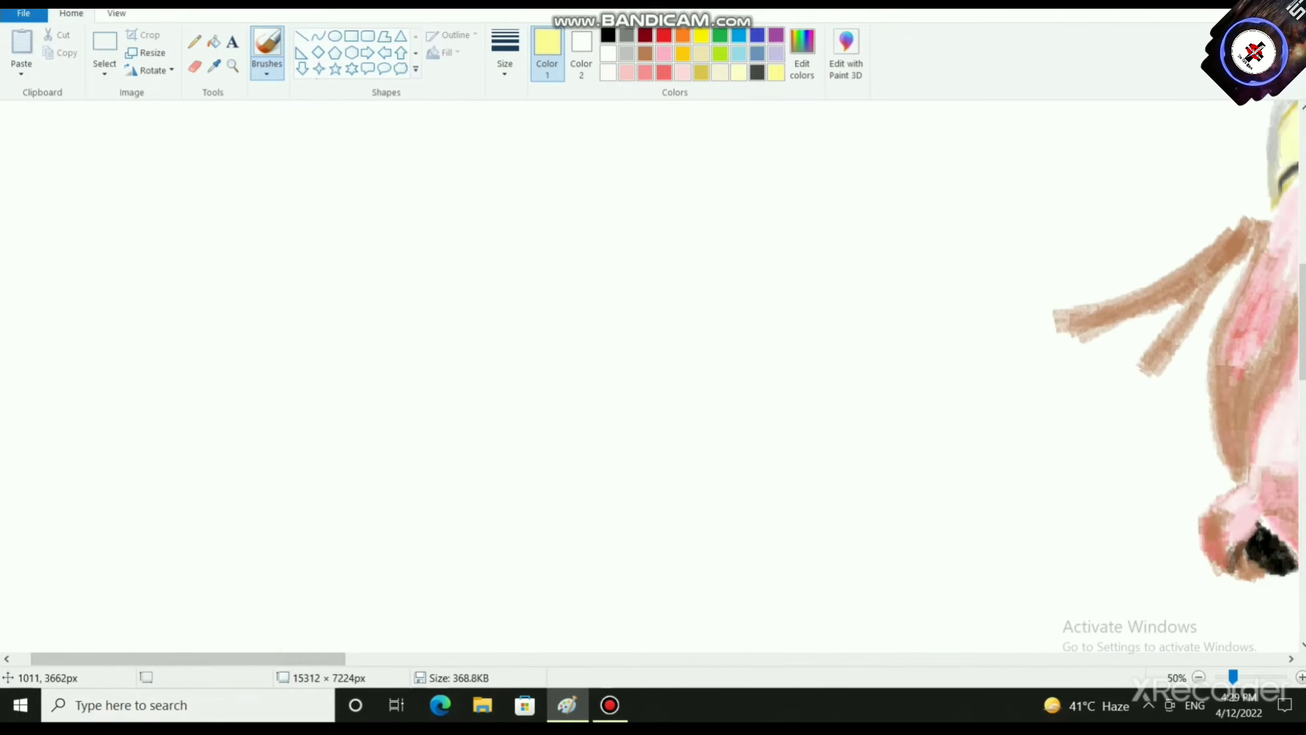
left_click_drag(280, 659, 599, 659)
scroll(445, 557, "up", 3)
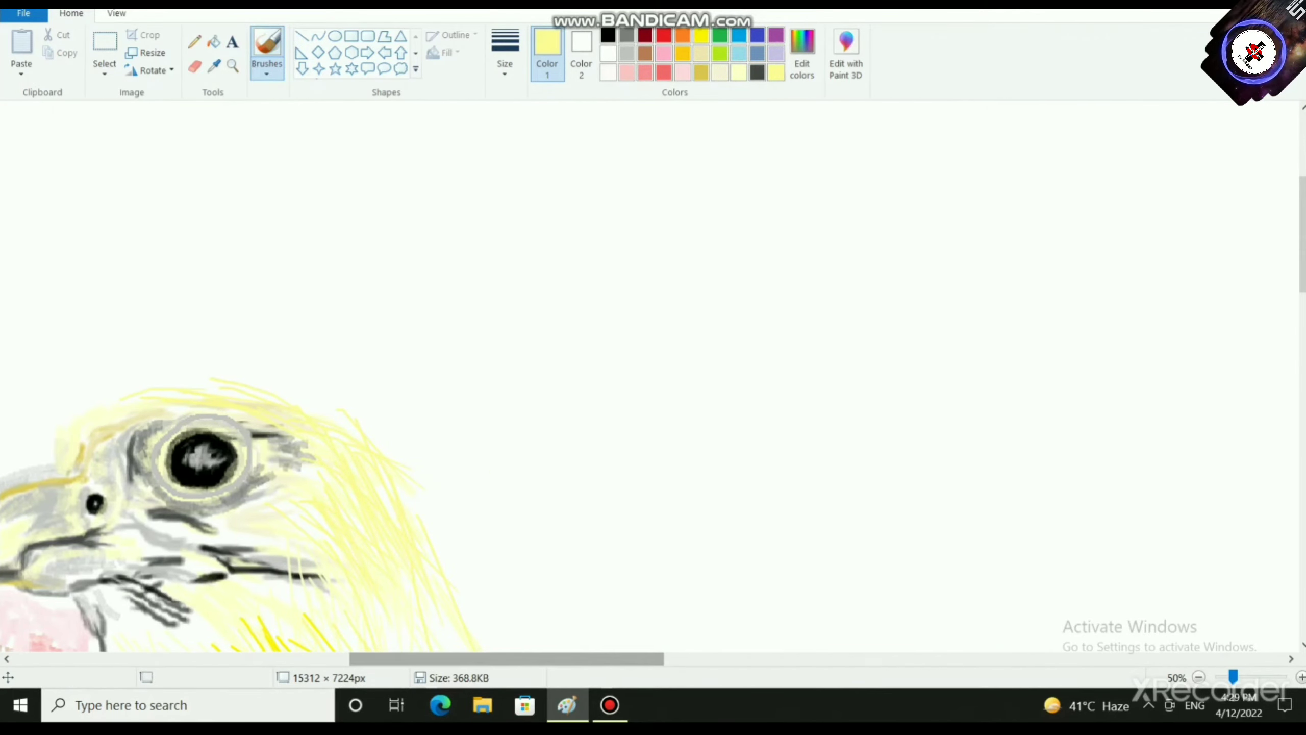
scroll(345, 519, "left", 5)
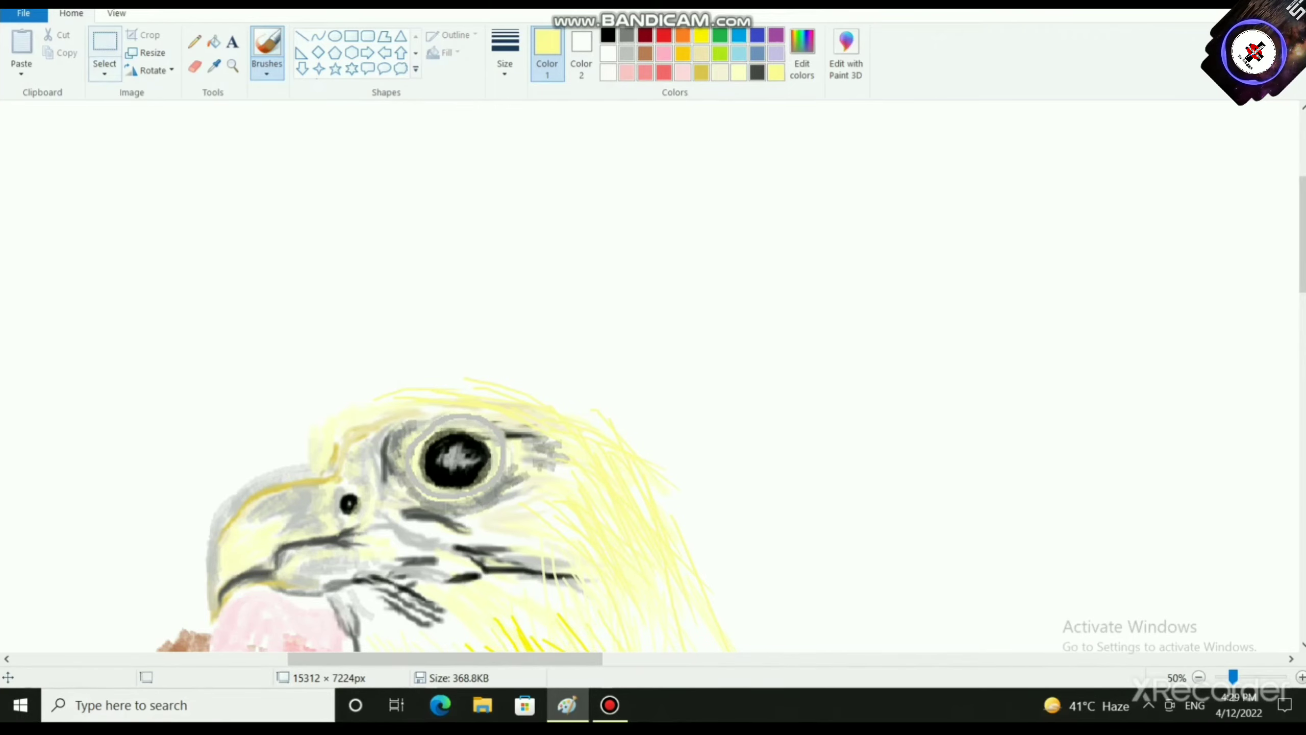
left_click(105, 73)
left_click(144, 131)
mouse_move(353, 483)
left_mouse_down()
mouse_move(337, 511)
mouse_move(363, 509)
mouse_move(354, 484)
mouse_move(369, 482)
mouse_move(336, 514)
mouse_move(344, 485)
mouse_move(328, 470)
mouse_move(361, 512)
left_mouse_up()
key("ctrl+z")
left_click(811, 527)
Step: Cover the white patch left below the nostril with light grey using a different brush and size
left_click(627, 53)
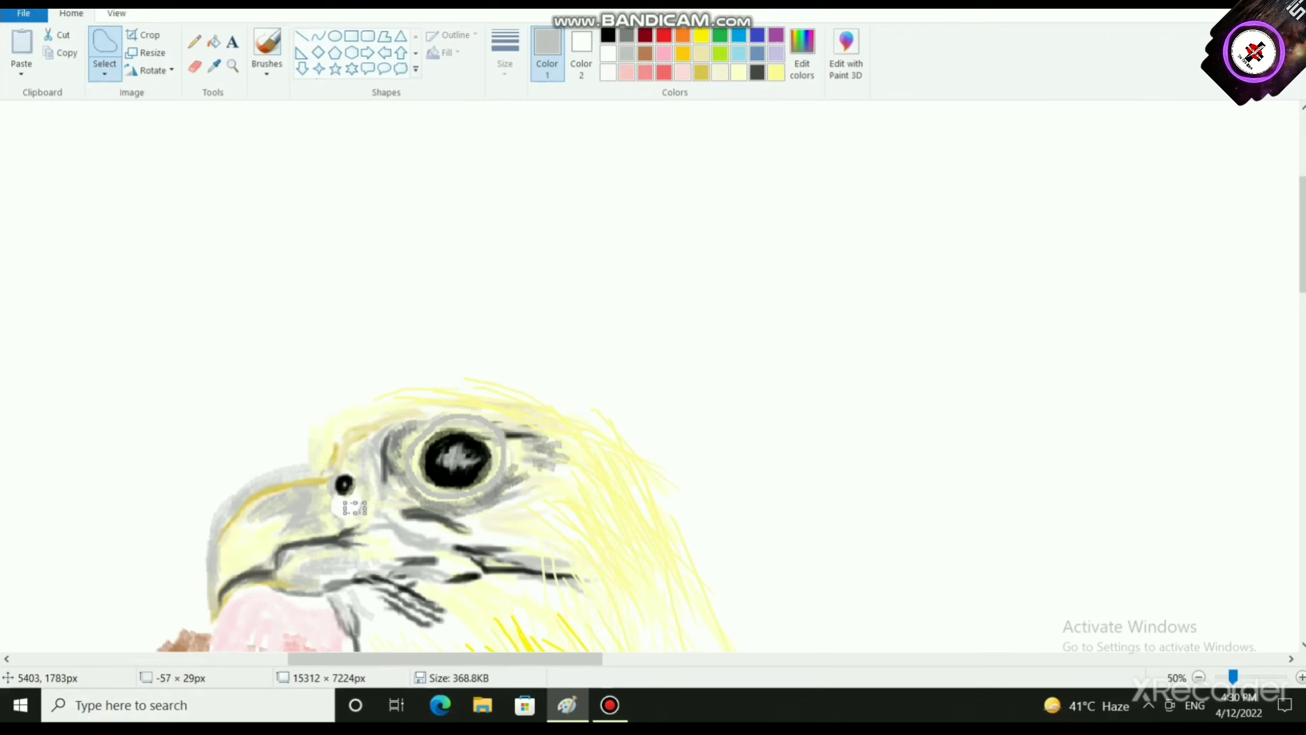
left_click(42, 420)
left_click(267, 44)
left_click(267, 73)
left_click(372, 133)
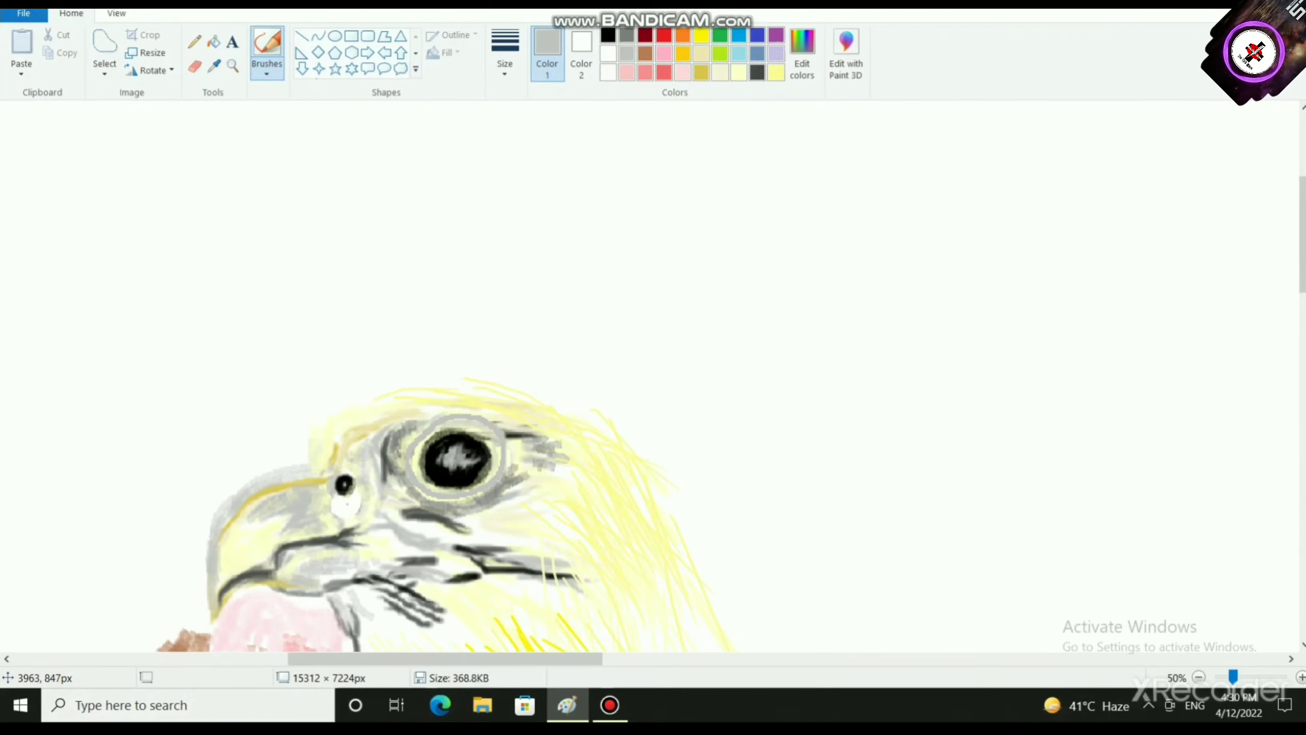
left_click(505, 52)
left_click(508, 132)
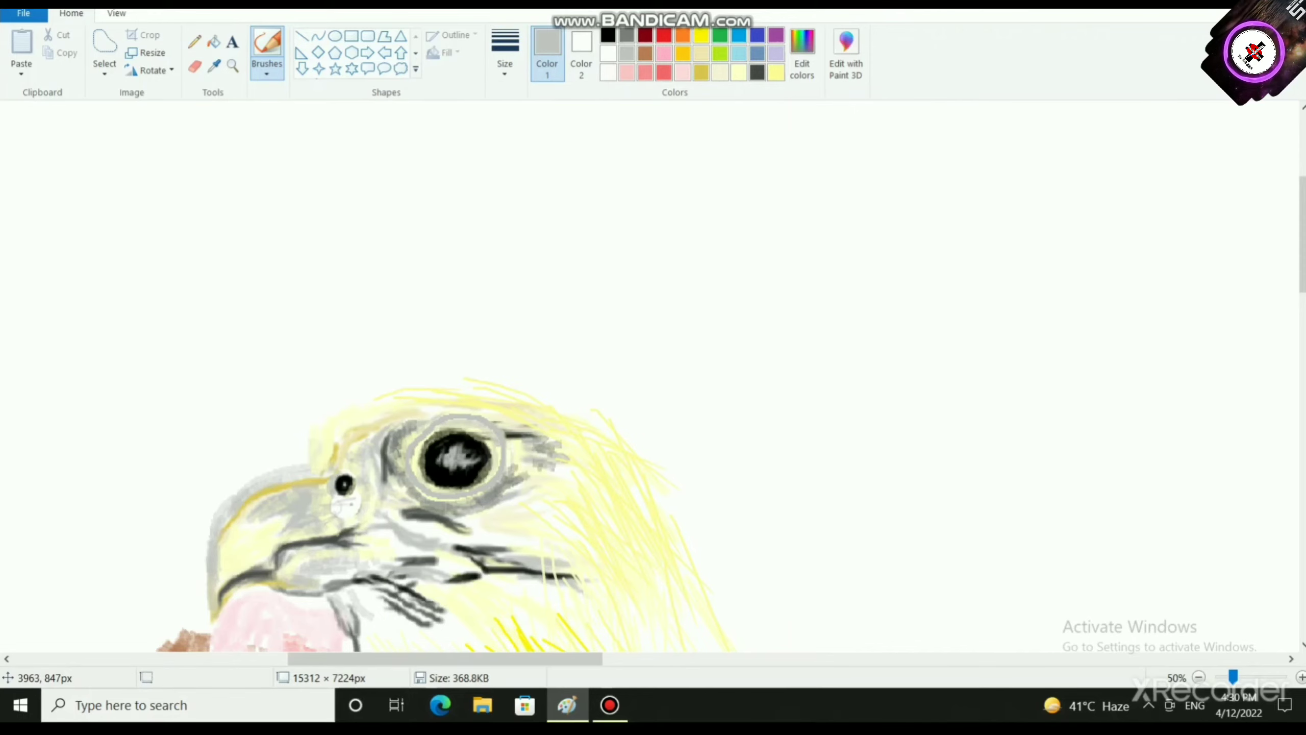
mouse_move(343, 505)
left_mouse_down()
mouse_move(355, 517)
mouse_move(347, 486)
mouse_move(361, 519)
mouse_move(343, 514)
left_mouse_up()
scroll(343, 514, "down", 2)
scroll(343, 515, "up", 1)
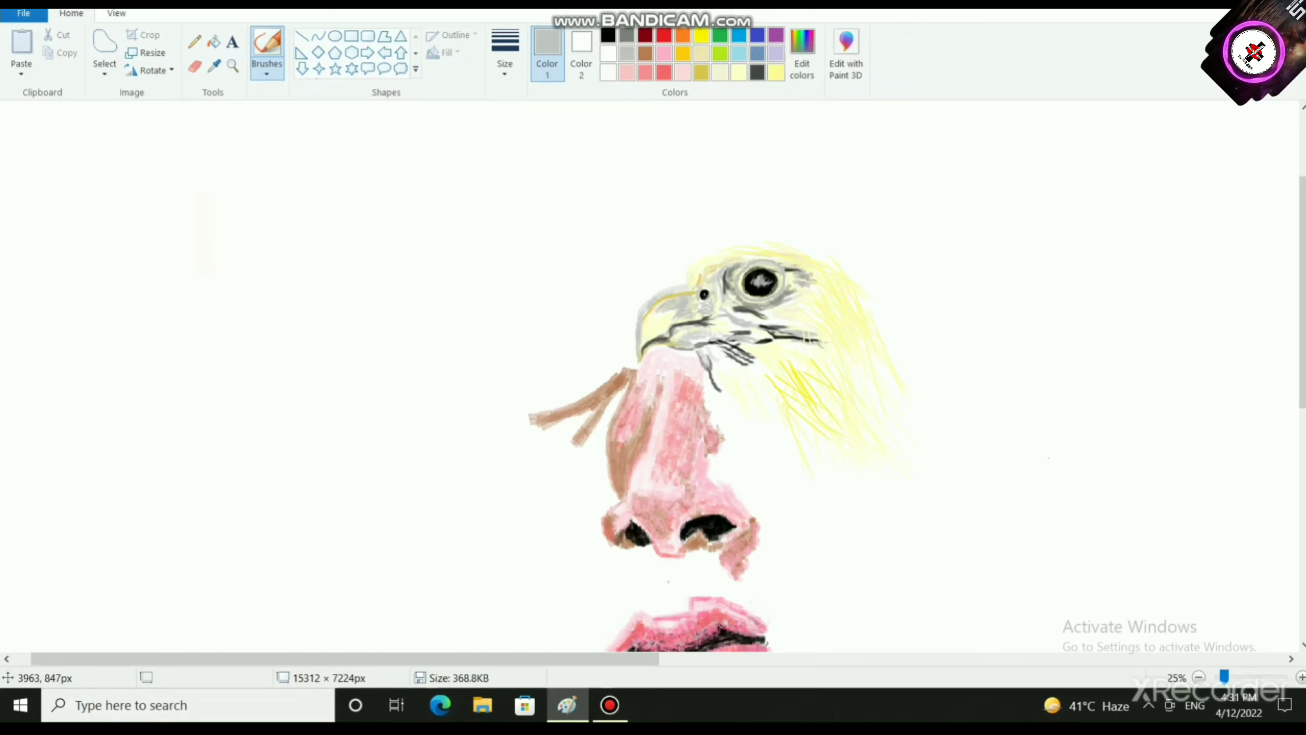
Step: Shade the area in front of and above the eagle's eye with dark gray brush strokes
scroll(953, 574, "up", 2)
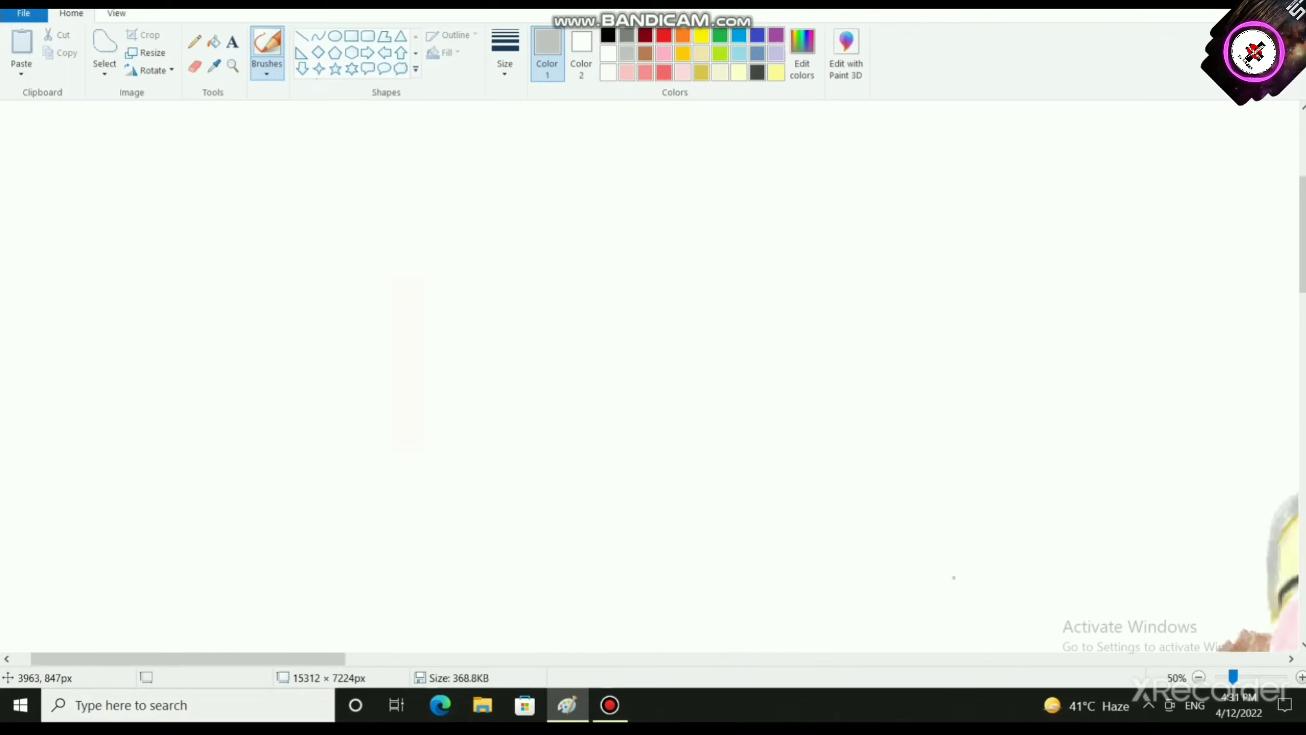
mouse_move(138, 659)
left_mouse_down()
mouse_move(872, 658)
mouse_move(355, 659)
mouse_move(371, 658)
left_mouse_up()
scroll(719, 577, "down", 15)
scroll(356, 540, "up", 10)
scroll(652, 375, "up", 5)
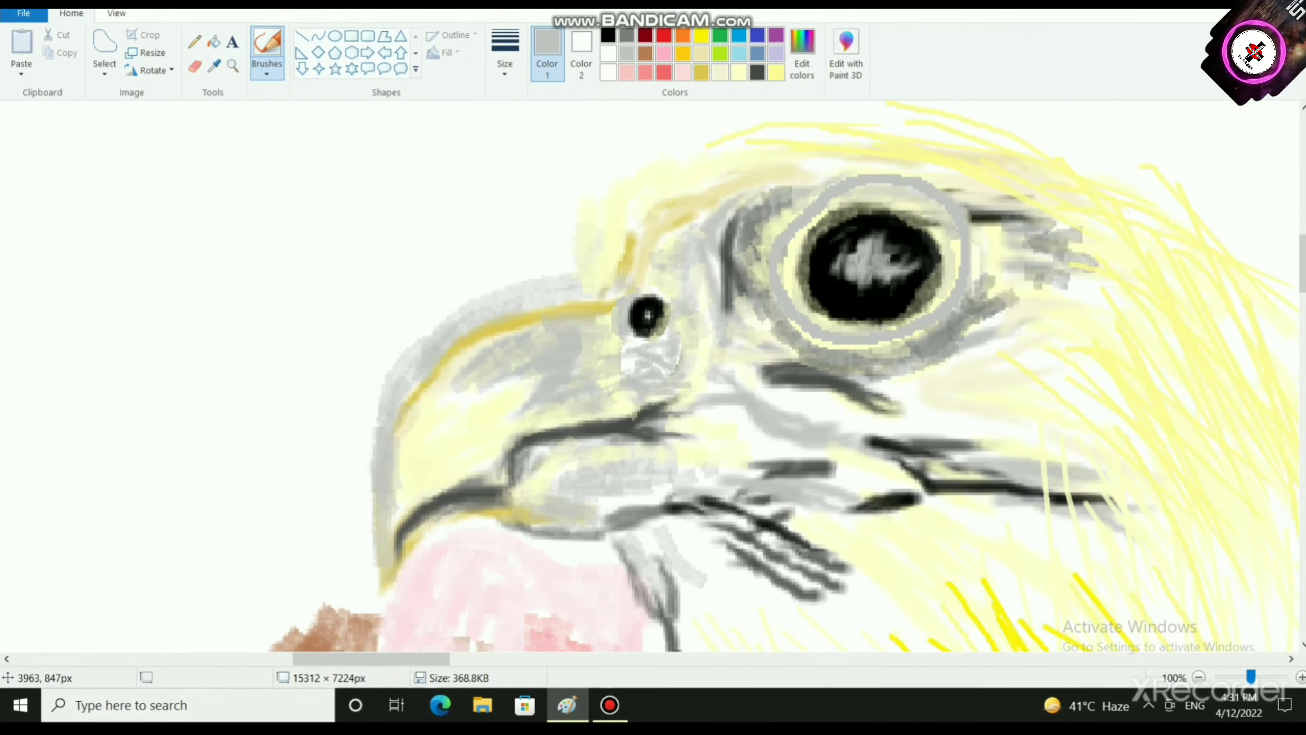
left_click(627, 36)
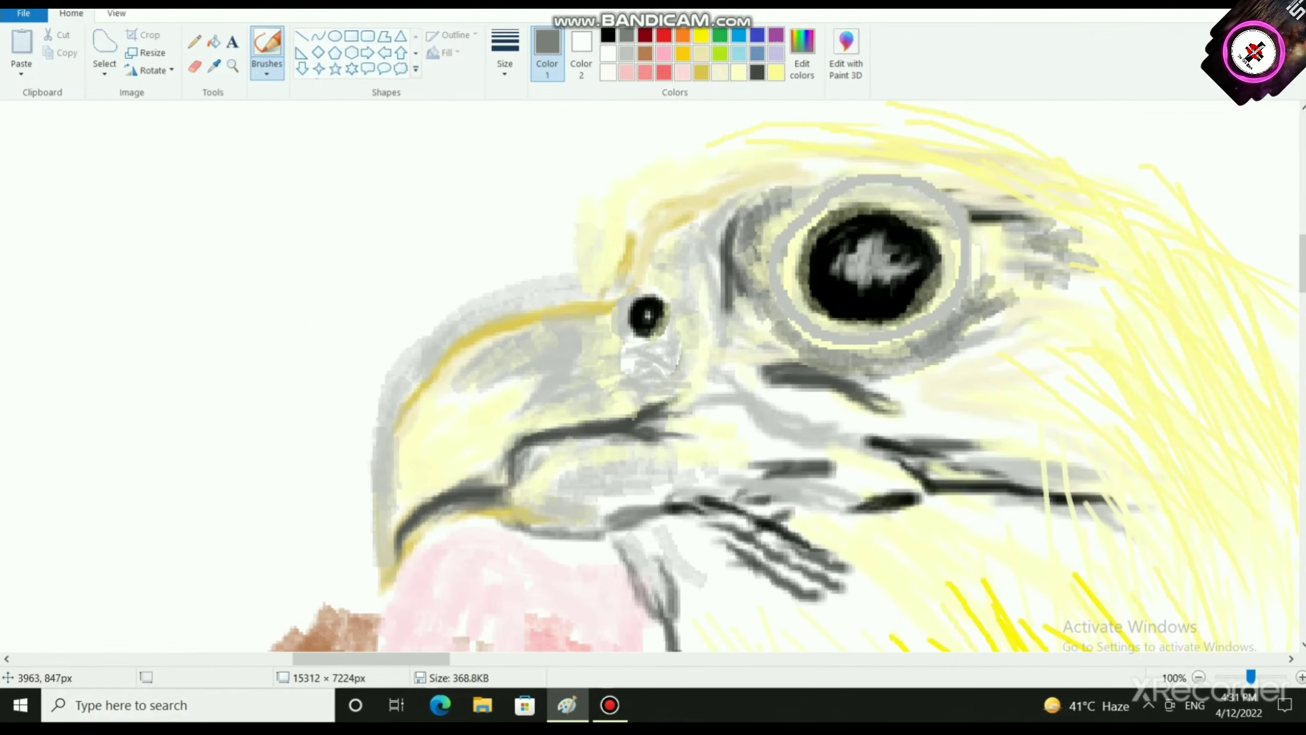
mouse_move(752, 201)
left_mouse_down()
mouse_move(708, 229)
mouse_move(717, 271)
mouse_move(710, 226)
mouse_move(730, 188)
mouse_move(720, 208)
mouse_move(730, 190)
mouse_move(782, 182)
mouse_move(722, 217)
mouse_move(771, 166)
mouse_move(709, 219)
mouse_move(753, 162)
mouse_move(739, 199)
mouse_move(789, 188)
mouse_move(809, 220)
mouse_move(782, 235)
mouse_move(779, 259)
mouse_move(806, 211)
mouse_move(775, 261)
mouse_move(798, 222)
left_mouse_up()
Step: Tint the front of the eye ring yellow and add dark gray shading strokes before and beneath the eye
left_click(776, 73)
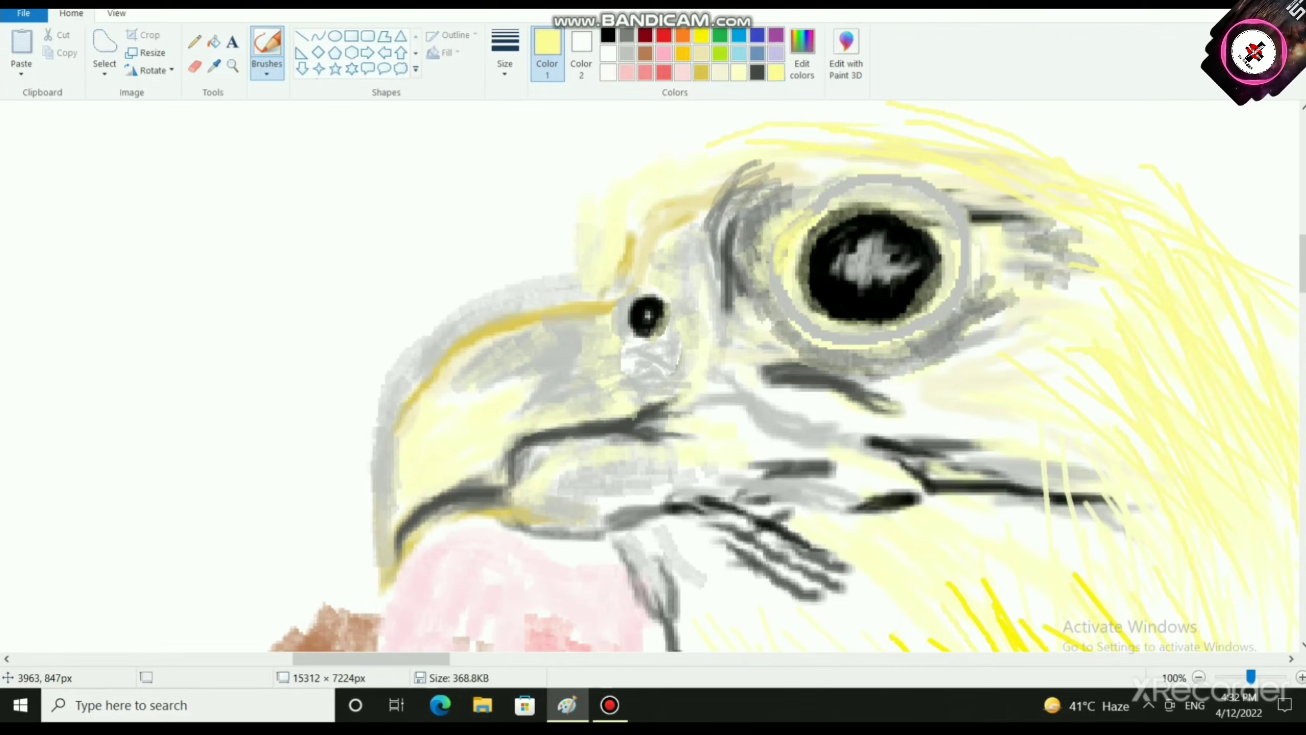
left_click(627, 36)
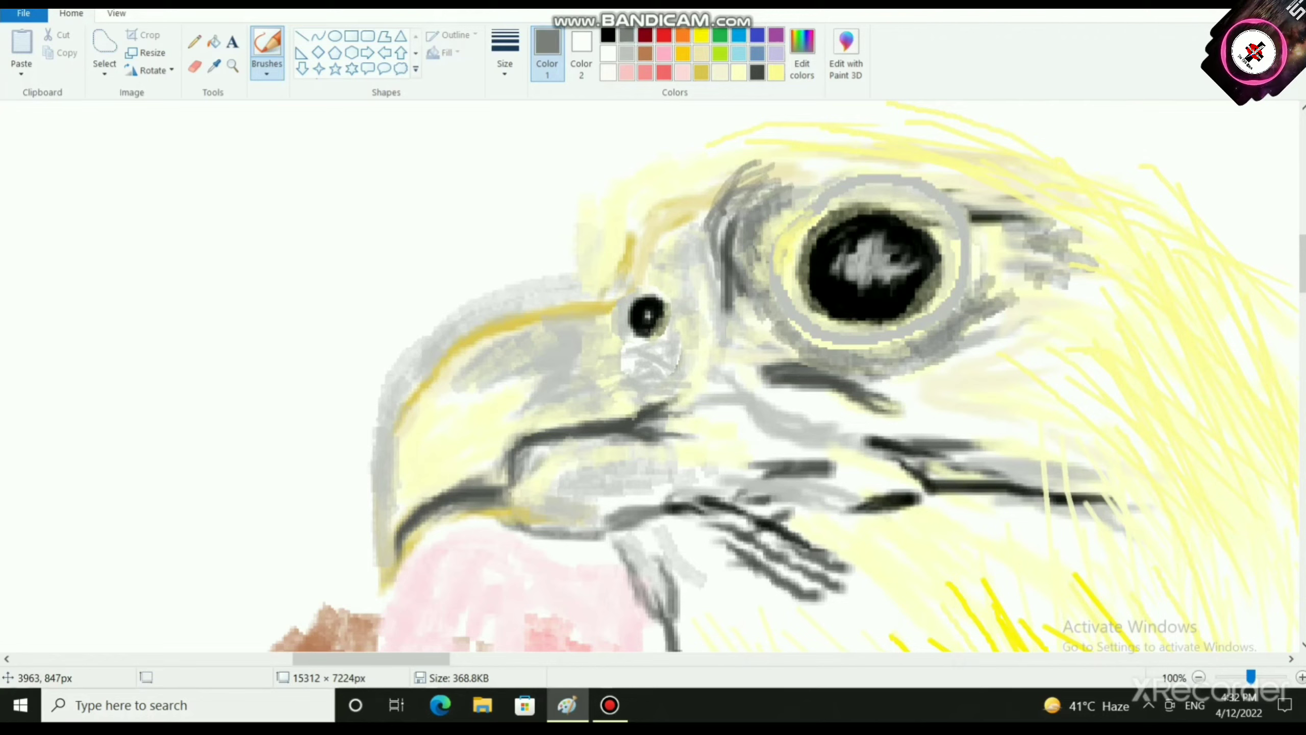
mouse_move(714, 223)
left_mouse_down()
mouse_move(699, 303)
mouse_move(717, 329)
mouse_move(781, 334)
mouse_move(738, 298)
left_mouse_up()
mouse_move(739, 298)
left_mouse_down()
mouse_move(785, 334)
mouse_move(873, 359)
mouse_move(904, 340)
left_mouse_up()
Step: Fill the ring around the eagle's eye with pale yellow and darken the pupil's edge in black
left_click(738, 73)
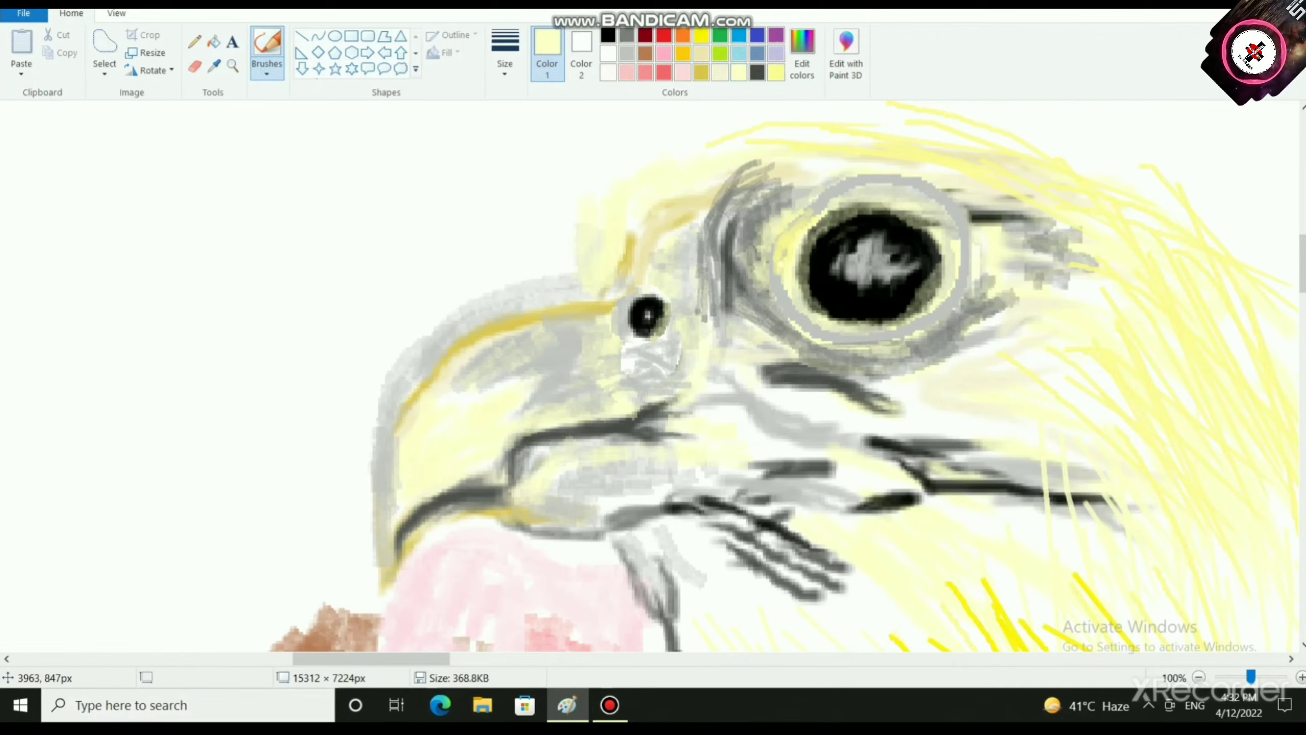
mouse_move(769, 264)
left_mouse_down()
mouse_move(761, 238)
mouse_move(760, 272)
mouse_move(771, 247)
mouse_move(799, 312)
mouse_move(906, 331)
mouse_move(824, 333)
left_mouse_up()
mouse_move(825, 333)
left_mouse_down()
mouse_move(928, 323)
mouse_move(949, 219)
mouse_move(820, 190)
mouse_move(818, 234)
mouse_move(885, 208)
mouse_move(914, 227)
mouse_move(884, 210)
mouse_move(843, 217)
mouse_move(930, 219)
mouse_move(820, 210)
mouse_move(805, 294)
mouse_move(829, 316)
mouse_move(921, 288)
mouse_move(933, 265)
mouse_move(929, 295)
left_mouse_up()
left_click(607, 35)
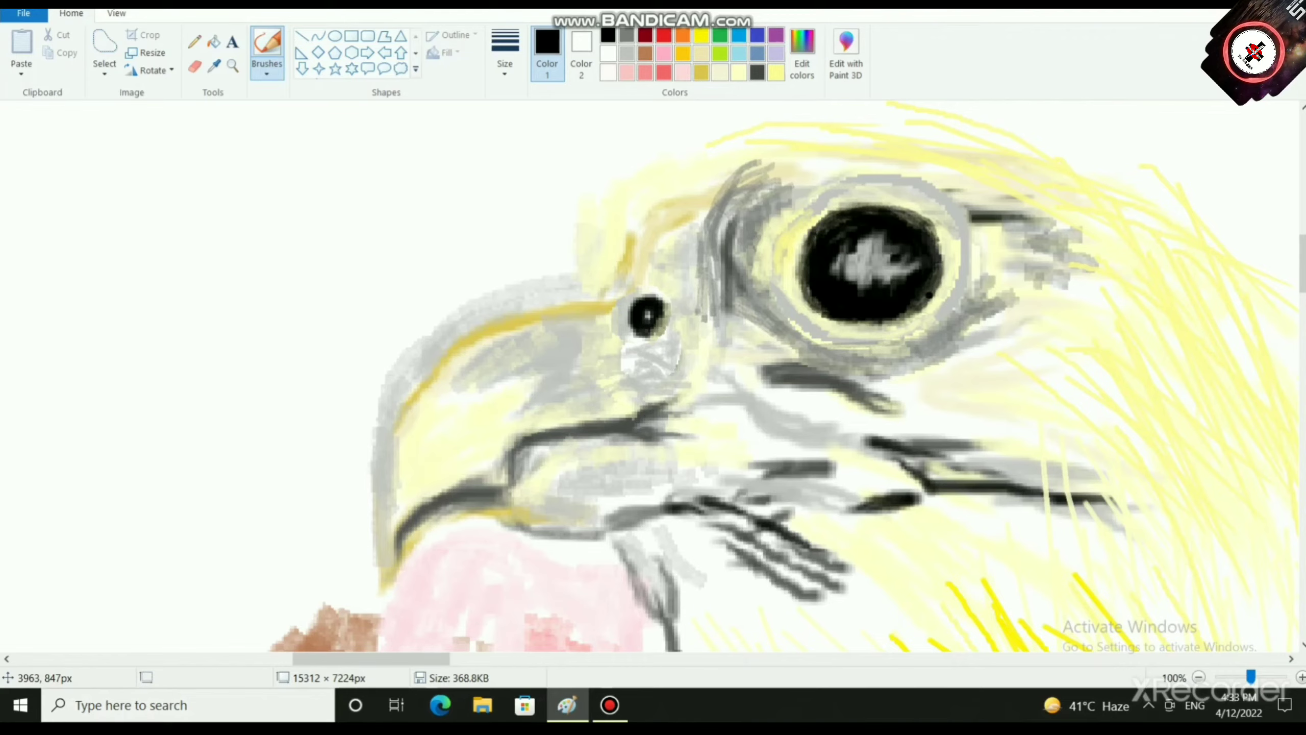
mouse_move(807, 290)
left_mouse_down()
mouse_move(818, 221)
mouse_move(804, 290)
left_mouse_up()
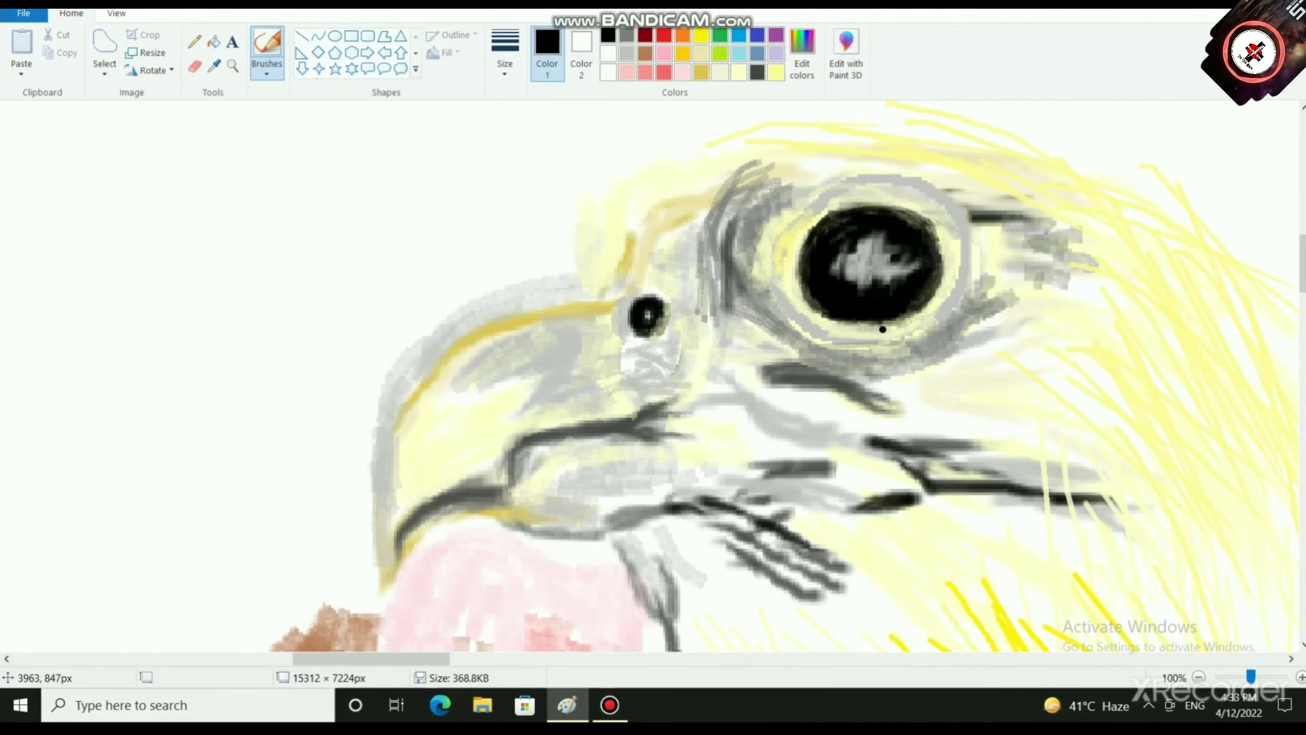
Step: Draw short red vertical strokes on the lower lip under the mouth line with the second-thickest brush size
scroll(883, 329, "down", 3)
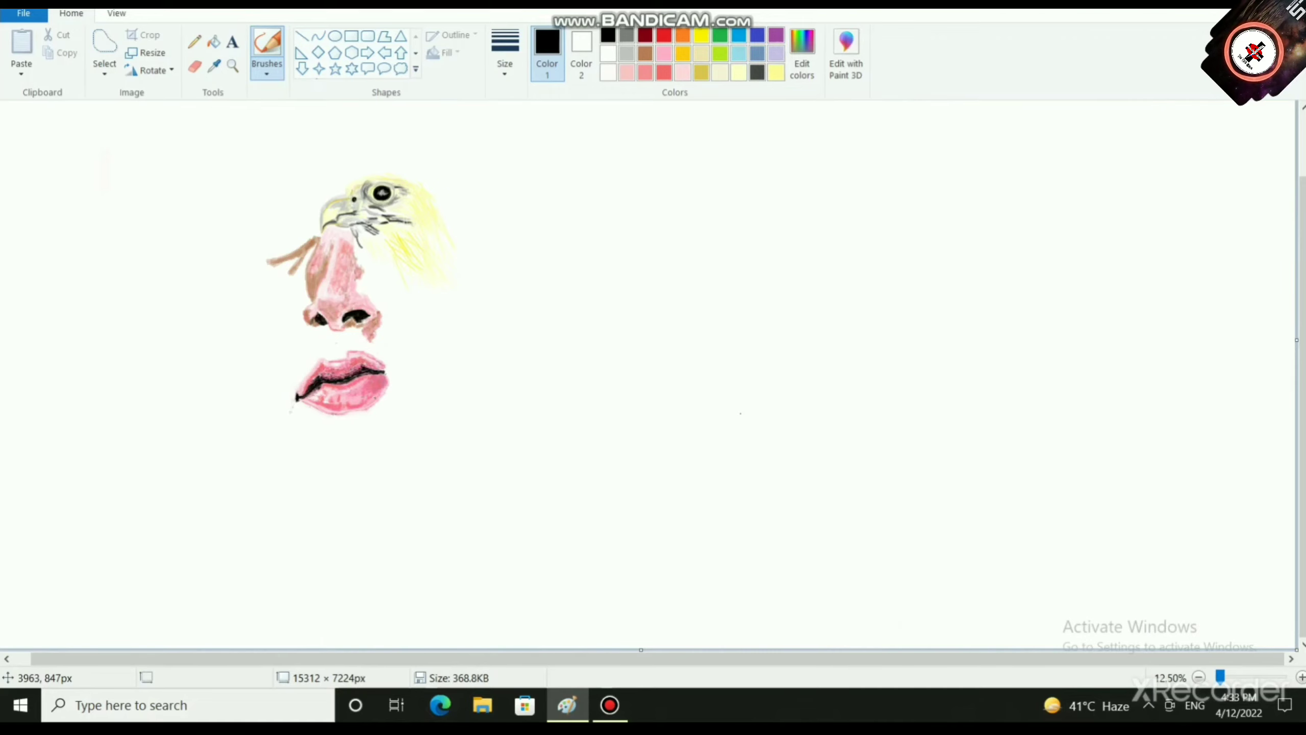
scroll(784, 400, "up", 2)
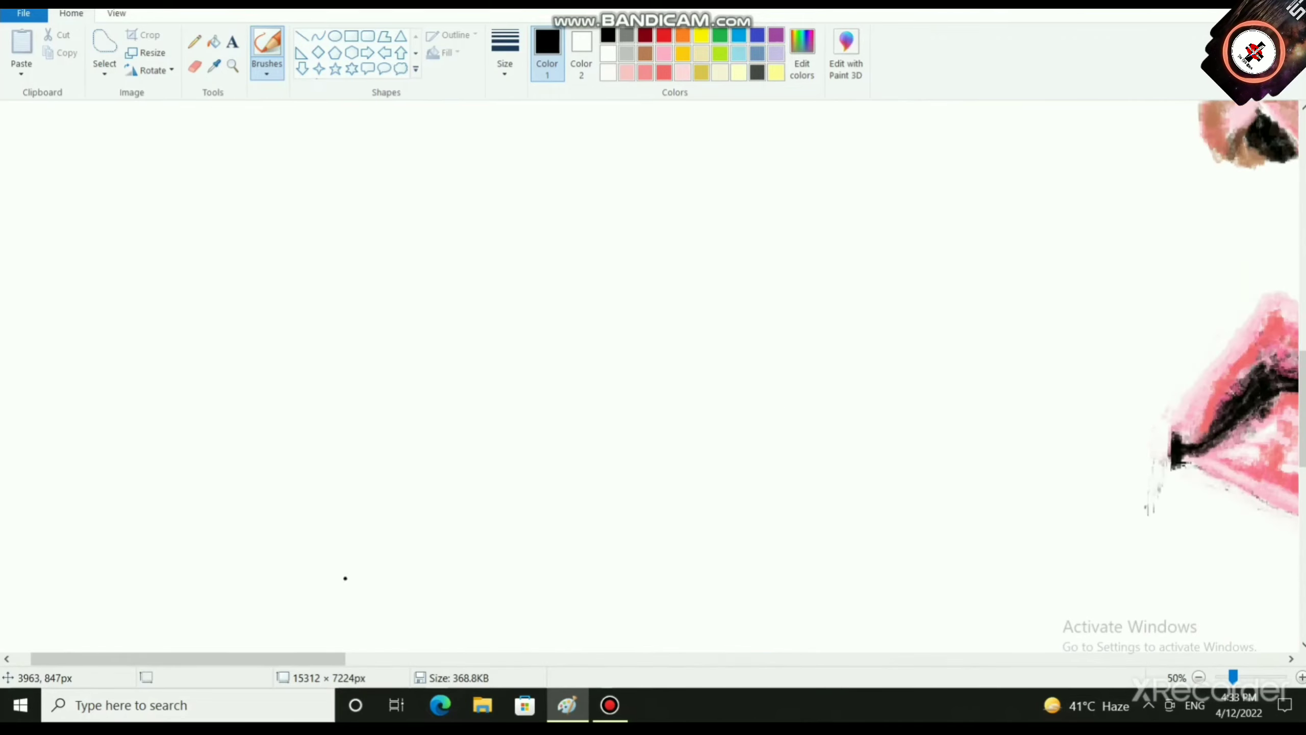
left_click_drag(188, 659, 451, 659)
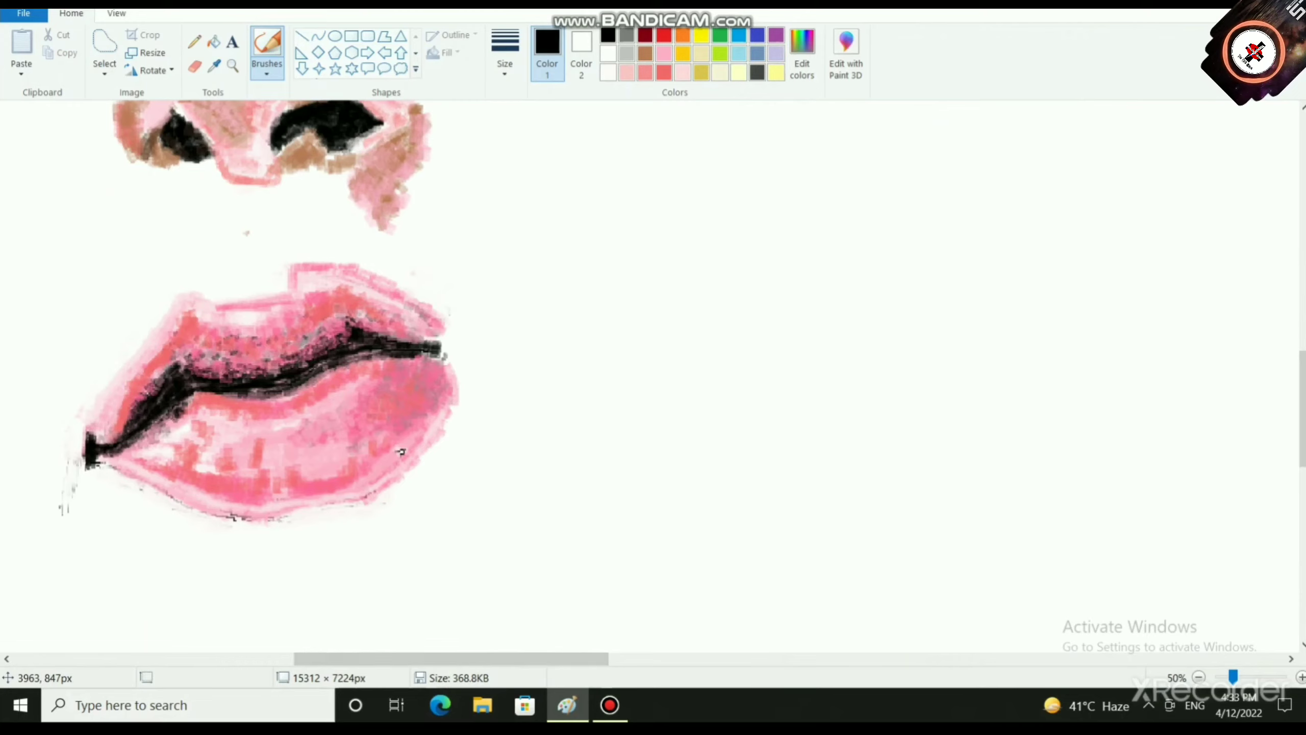
left_click(664, 36)
left_click(505, 55)
left_click(545, 169)
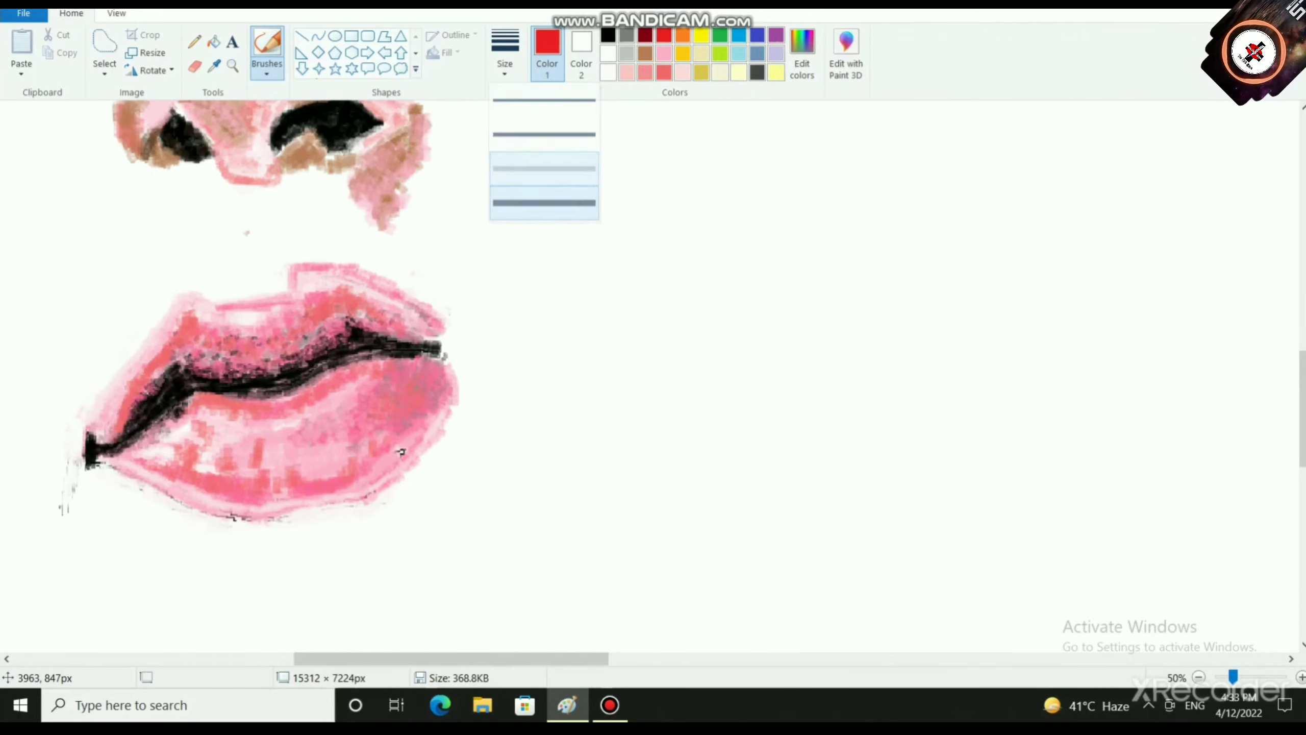
left_click_drag(253, 405, 253, 422)
mouse_move(244, 407)
left_mouse_down()
mouse_move(240, 426)
mouse_move(261, 422)
left_mouse_up()
Step: Paint a cluster of short red strokes below the mouth line on the lower lip with the thickest brush size
left_click(505, 54)
left_click(544, 202)
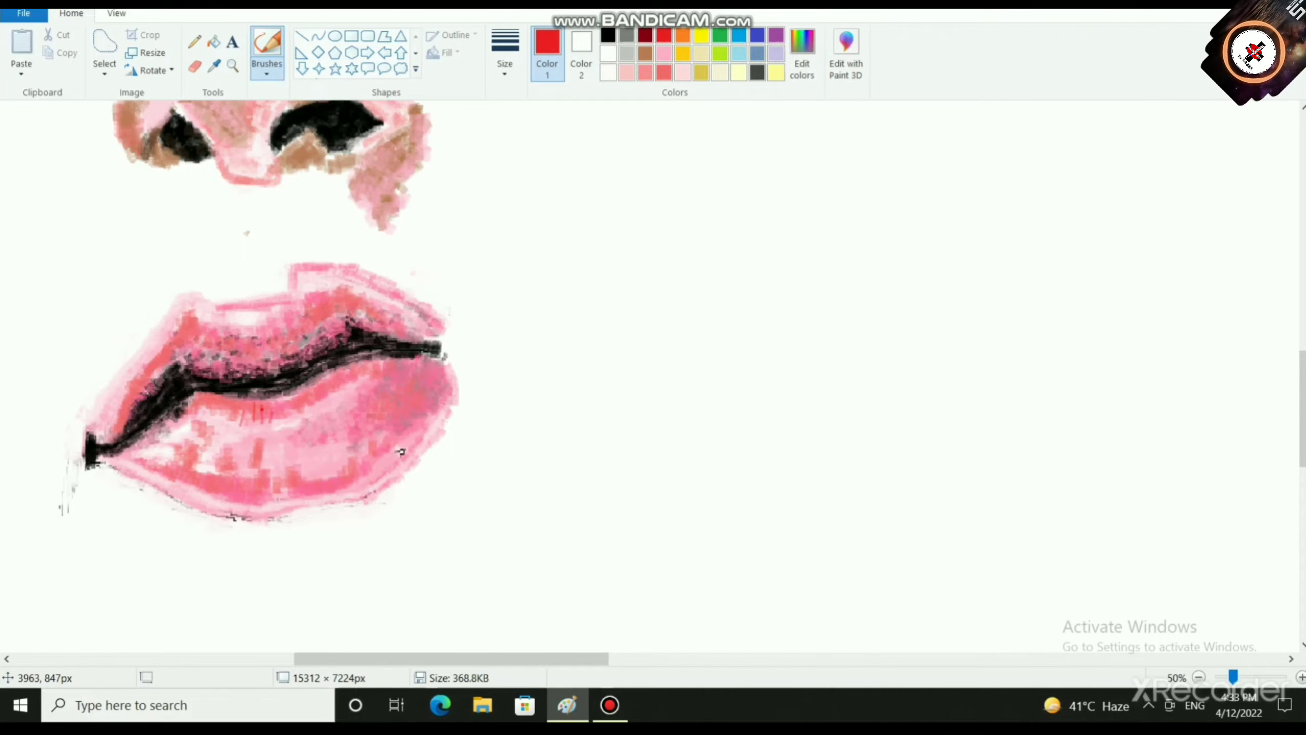
scroll(212, 458, "up", 3)
scroll(219, 463, "down", 3)
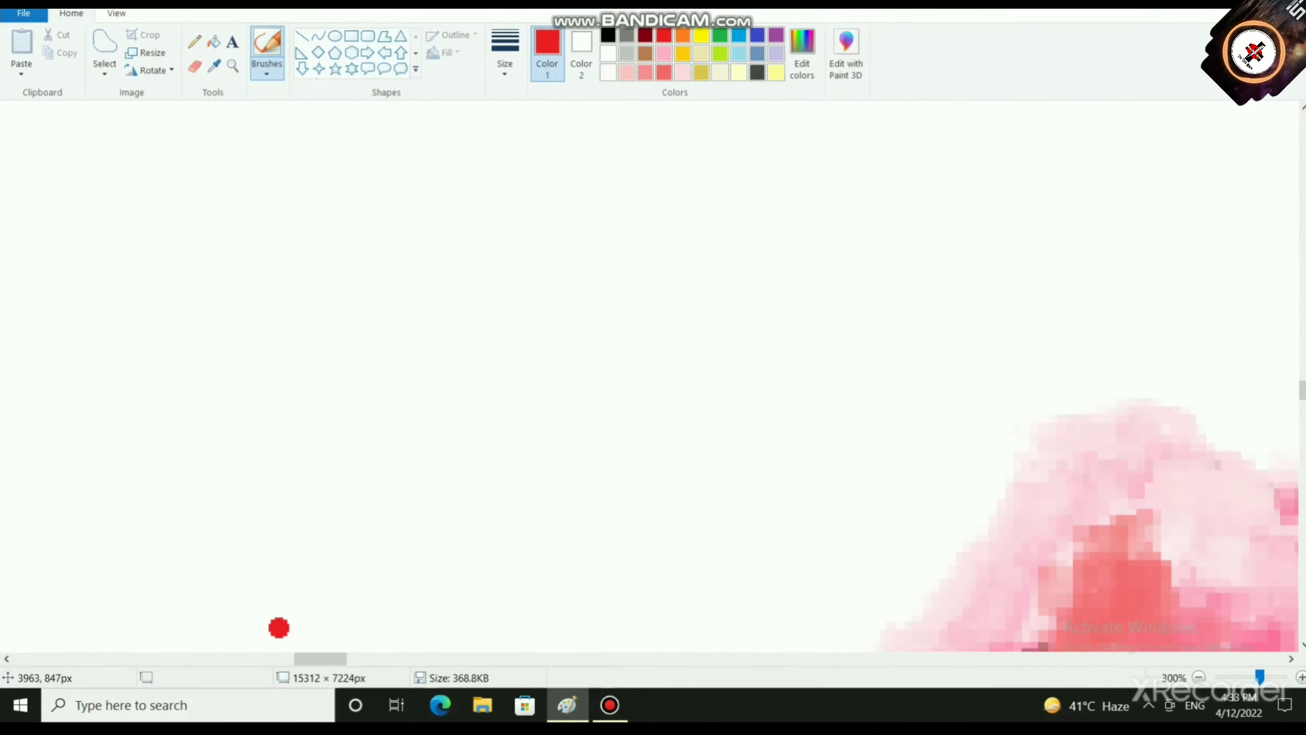
mouse_move(332, 658)
left_mouse_down()
mouse_move(451, 659)
mouse_move(374, 646)
left_mouse_up()
scroll(379, 540, "down", 5)
left_click_drag(384, 430, 396, 474)
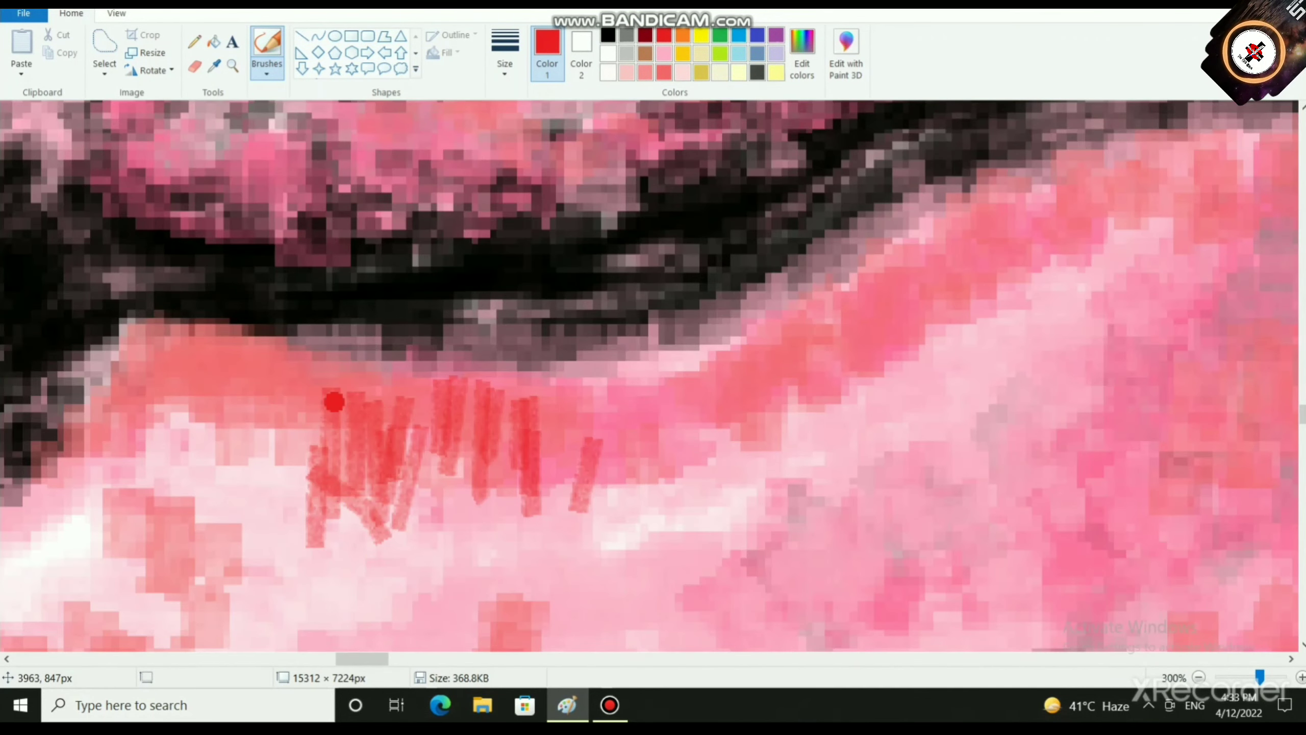
left_click_drag(335, 402, 402, 423)
Step: Paint long red strokes following the upper edge of the lower lip just beneath the black mouth line
mouse_move(201, 381)
left_mouse_down()
mouse_move(291, 400)
mouse_move(199, 385)
mouse_move(344, 388)
left_mouse_up()
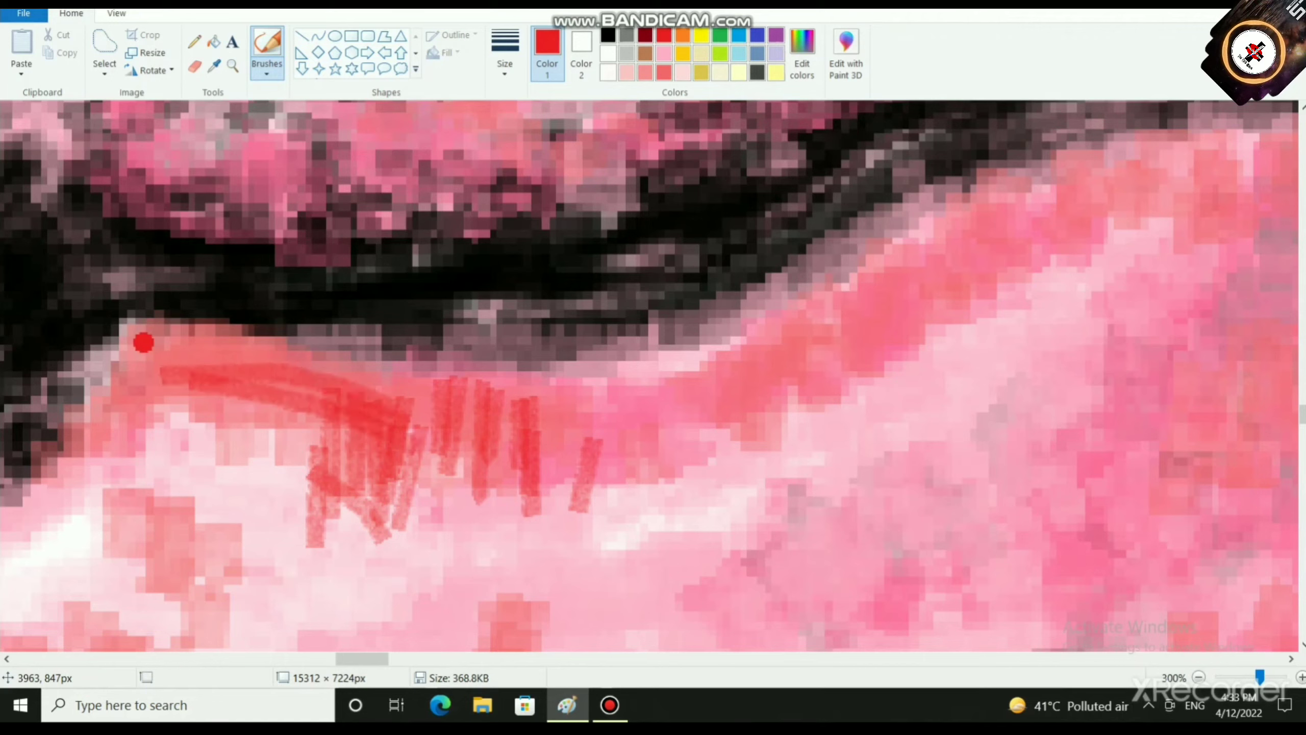
mouse_move(143, 341)
left_mouse_down()
mouse_move(496, 408)
mouse_move(860, 283)
mouse_move(787, 318)
mouse_move(437, 414)
mouse_move(927, 251)
left_mouse_up()
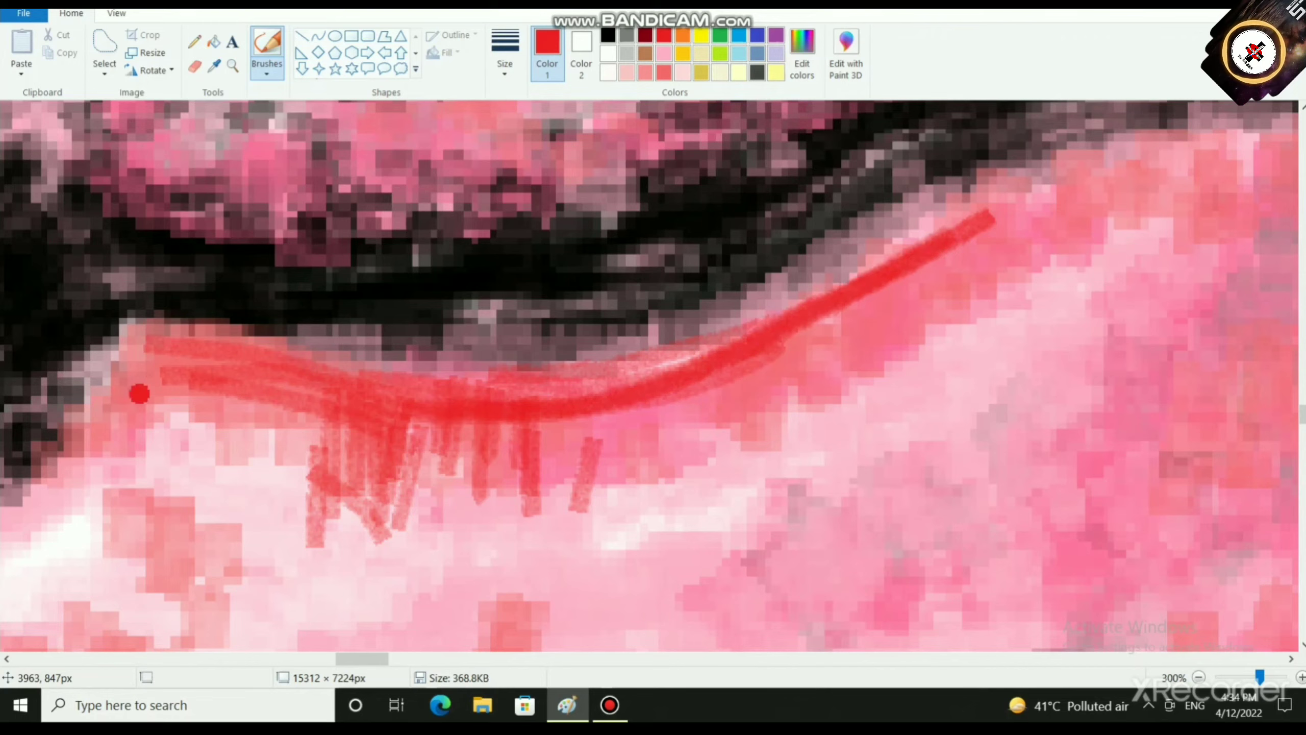
mouse_move(137, 388)
left_mouse_down()
mouse_move(624, 379)
mouse_move(1178, 139)
mouse_move(779, 281)
mouse_move(643, 355)
left_mouse_up()
scroll(615, 484, "down", 4)
scroll(366, 454, "up", 3)
scroll(365, 455, "down", 1)
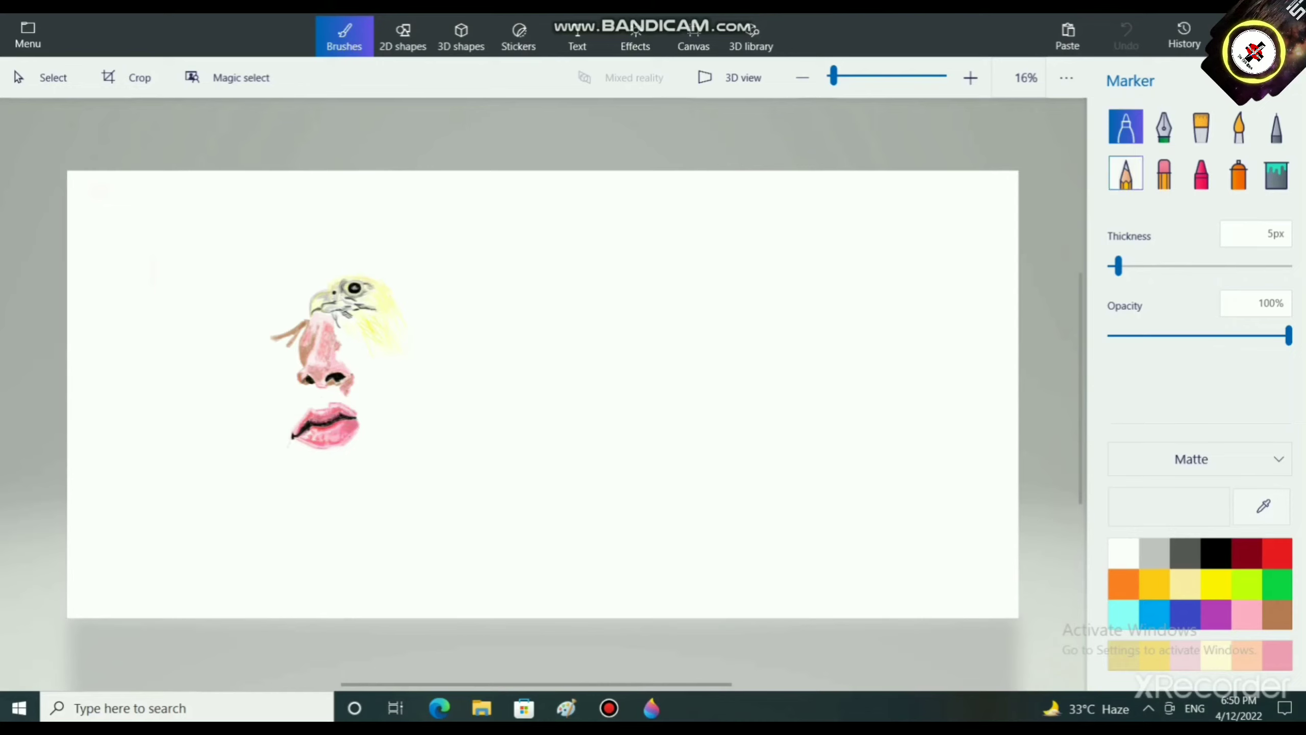
Step: In Paint 3D, set up the Pixel pen with 1px thickness and a light yellow matte color
left_click(1126, 174)
left_click(1125, 126)
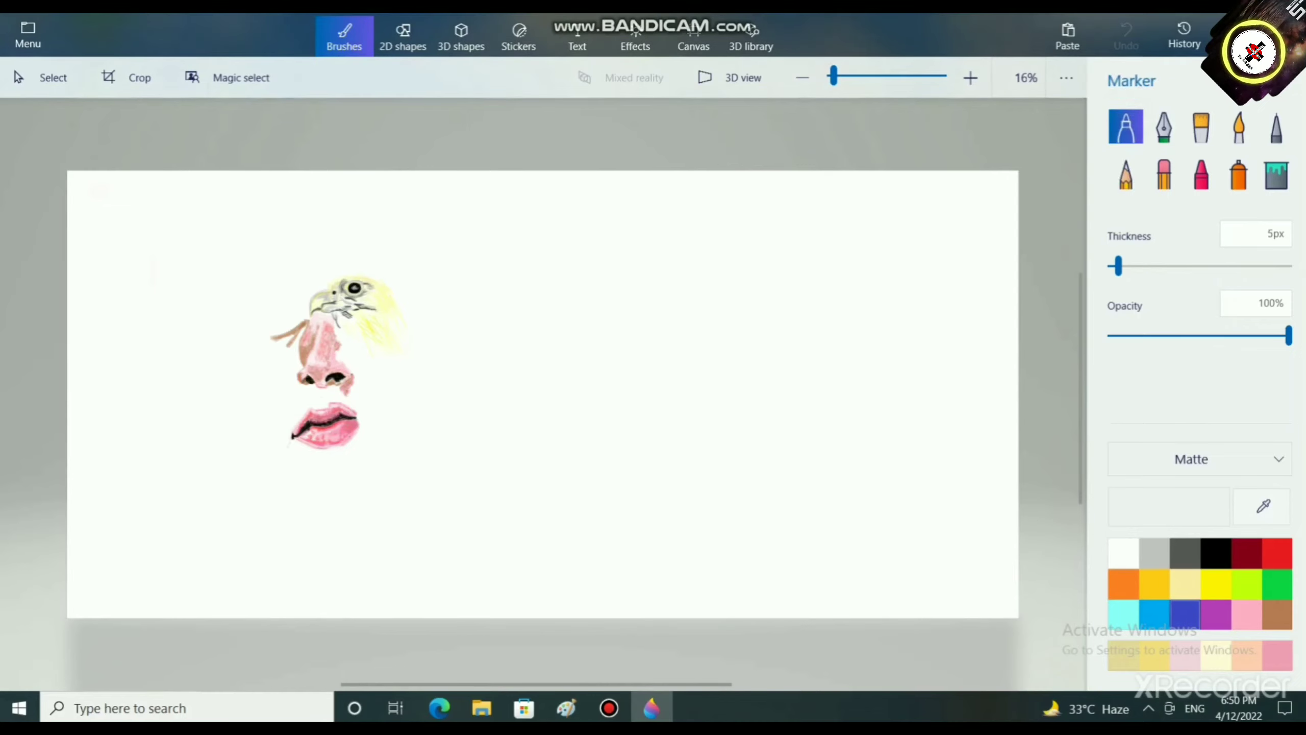
left_click(1238, 128)
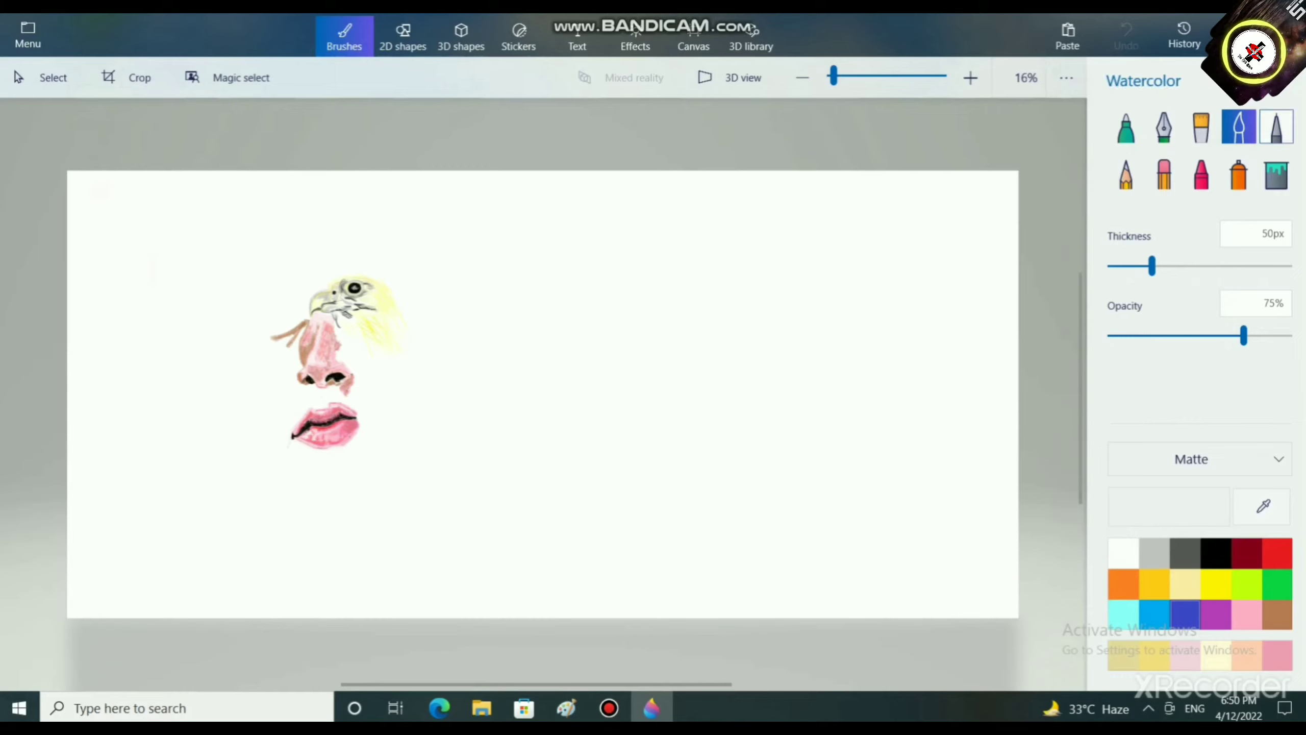
left_click(1276, 127)
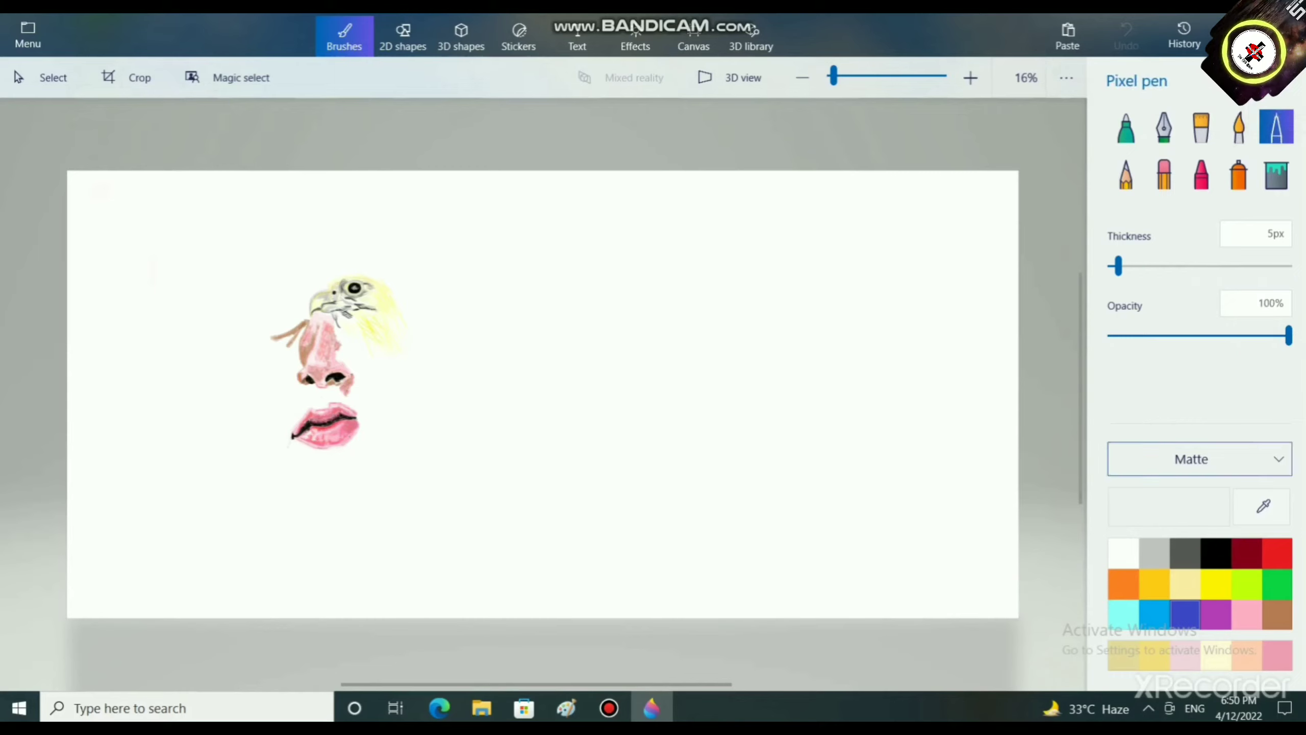
left_click(1193, 585)
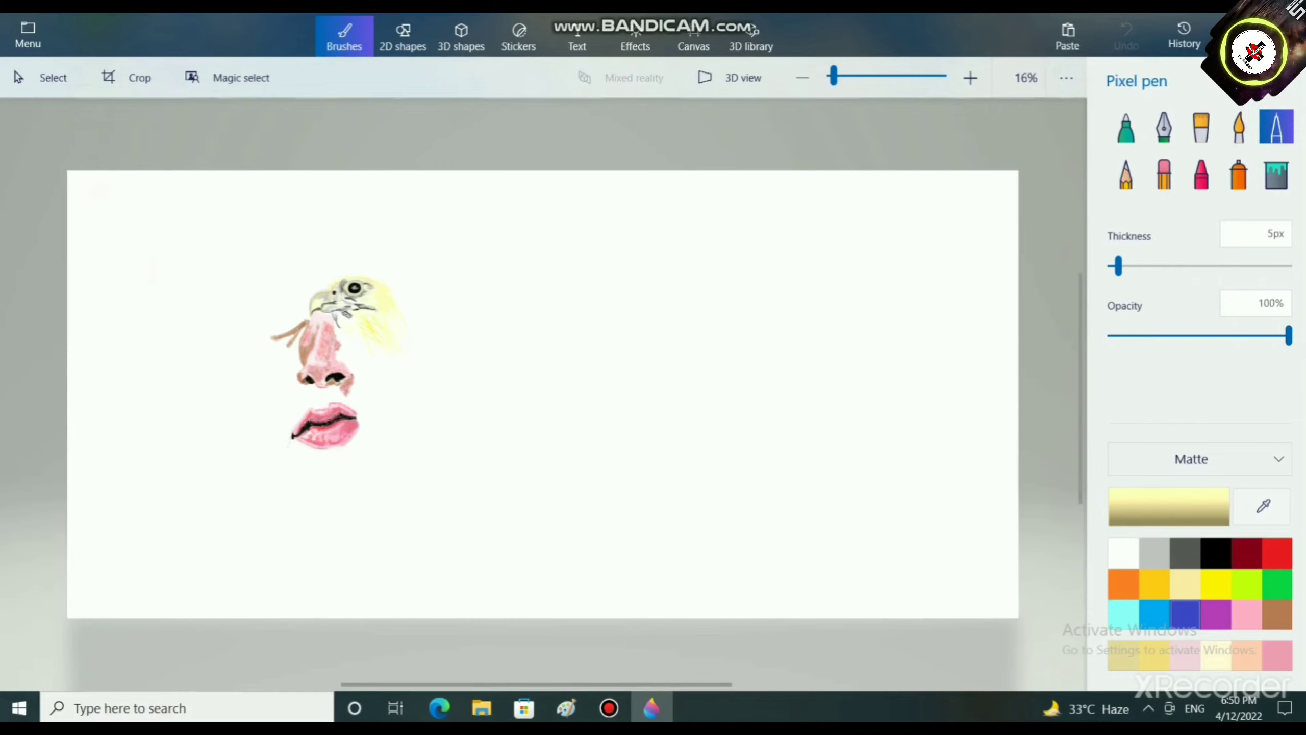
left_click_drag(1118, 266, 1109, 266)
left_click(393, 552)
Step: Draw thin light yellow feather strokes across the lower neck of the eagle
scroll(394, 552, "up", 2)
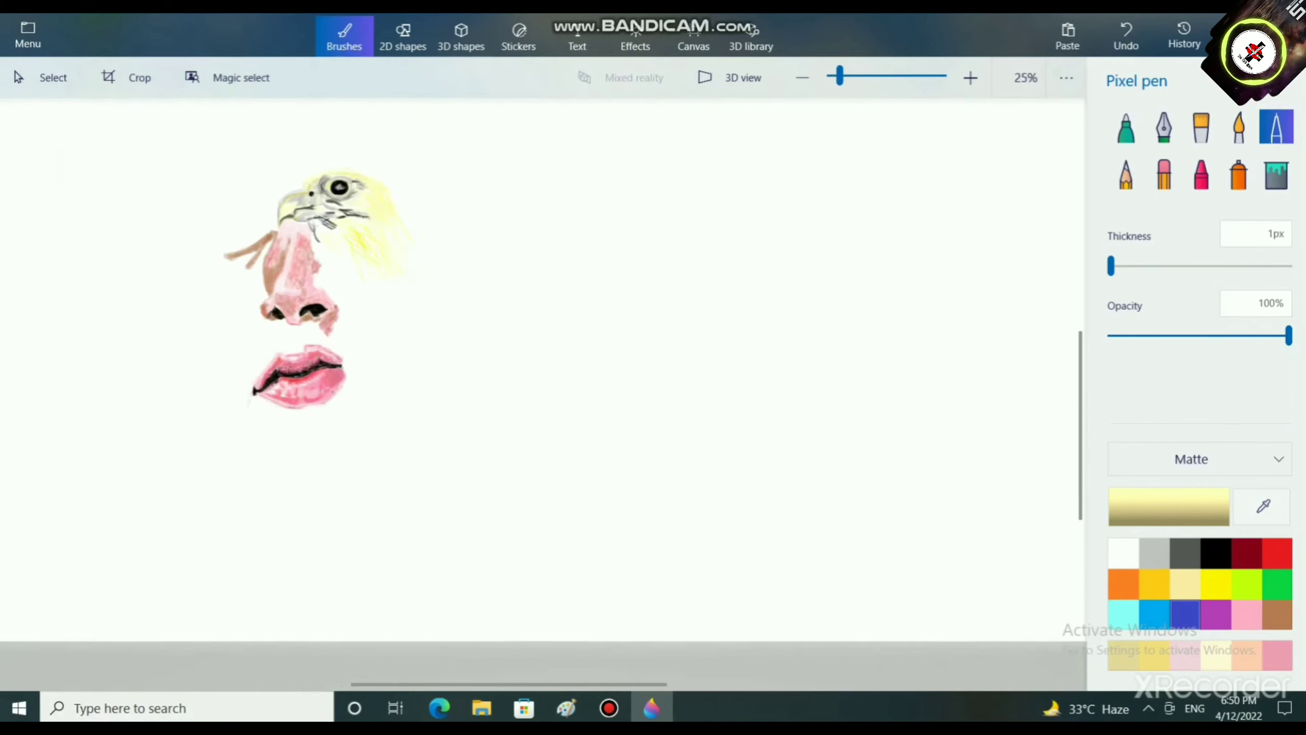
scroll(401, 581, "up", 5)
scroll(401, 581, "up", 10)
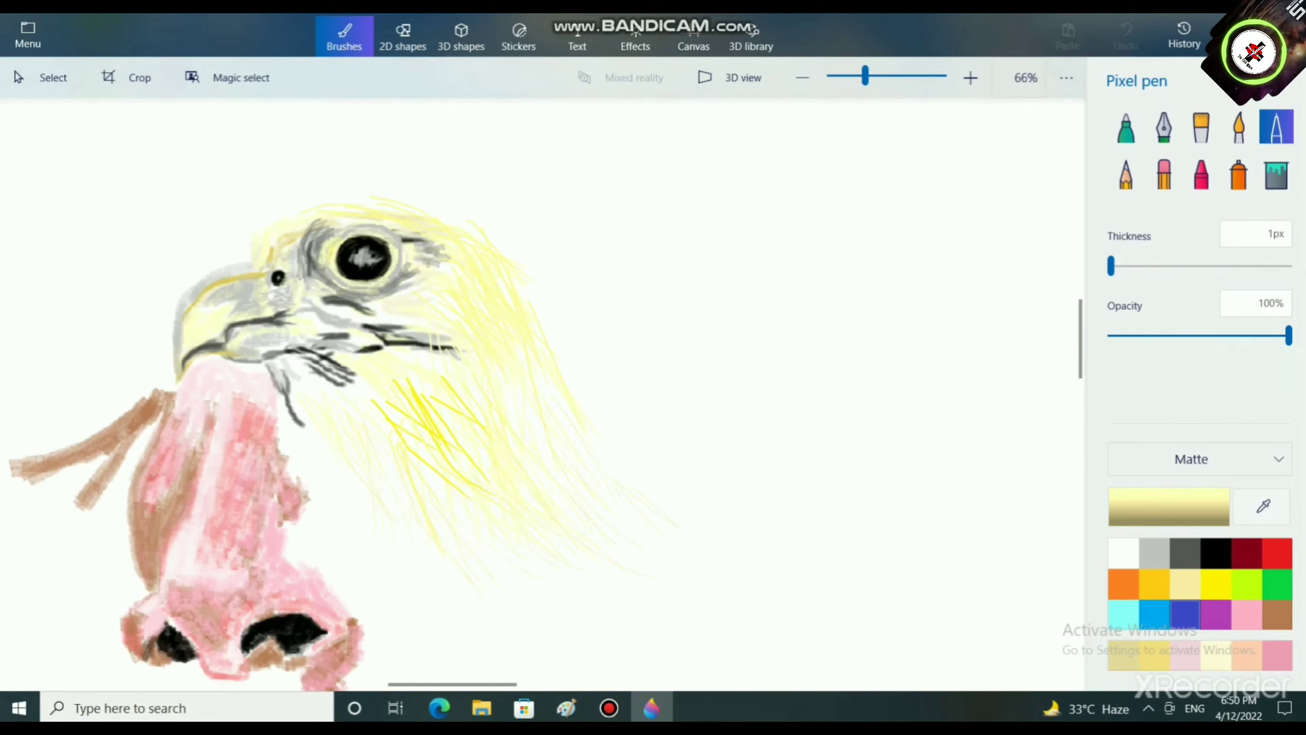
scroll(473, 572, "up", 3)
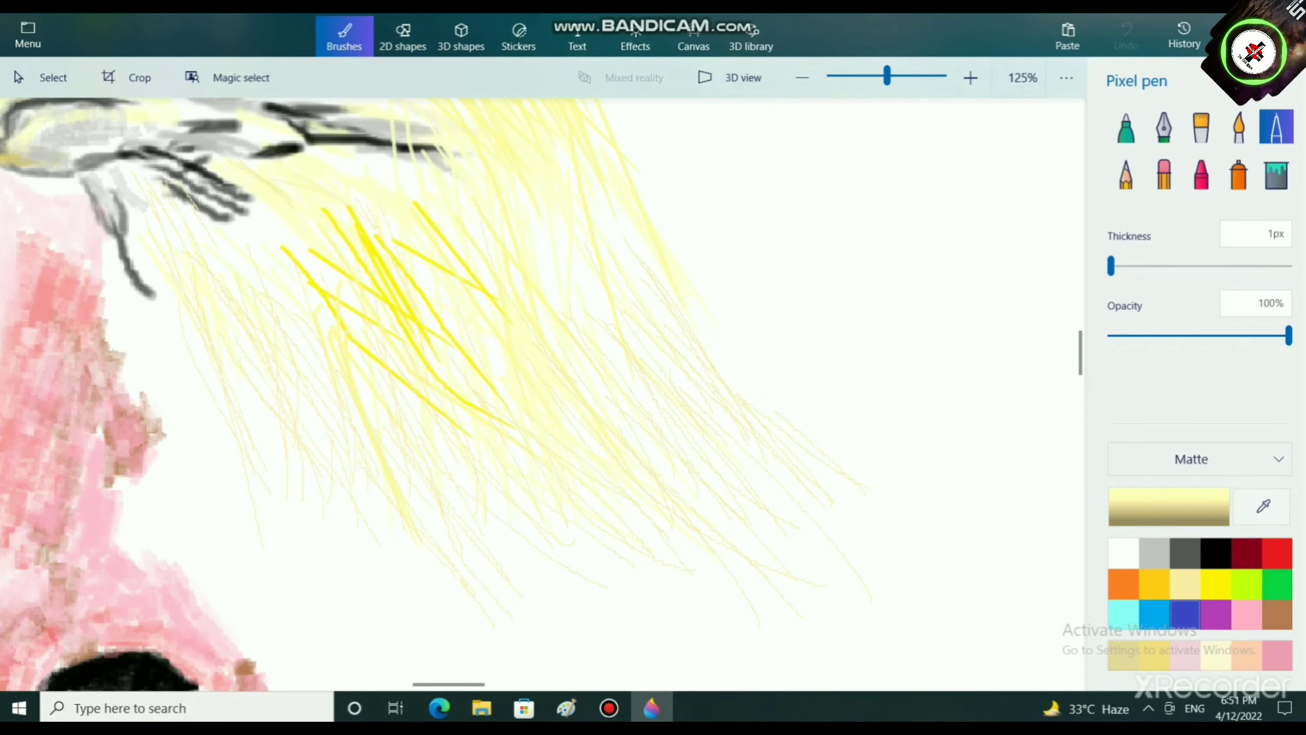
scroll(437, 360, "up", 3)
scroll(514, 380, "down", 3)
Step: Add fine light yellow feather strokes to the eagle's cheek and the back of its neck
scroll(514, 381, "up", 5)
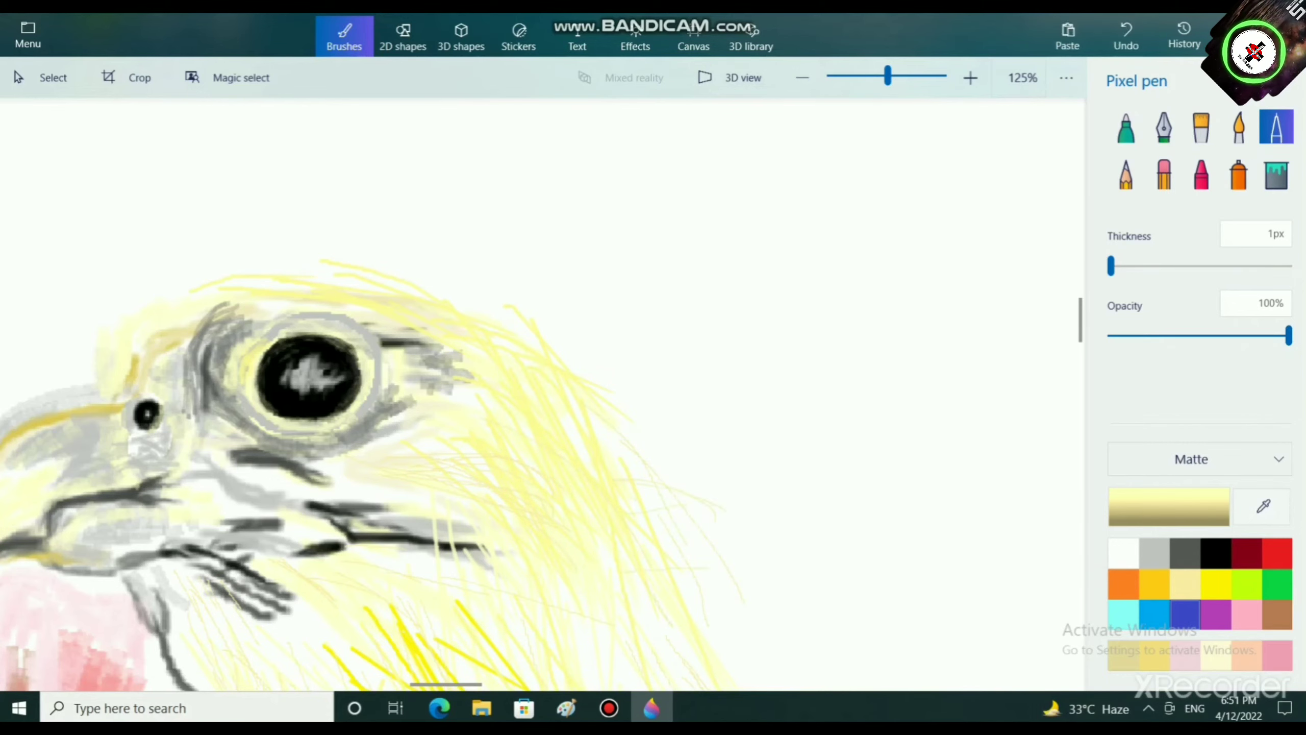
mouse_move(446, 685)
left_mouse_down()
mouse_move(661, 685)
mouse_move(365, 685)
mouse_move(461, 684)
left_mouse_up()
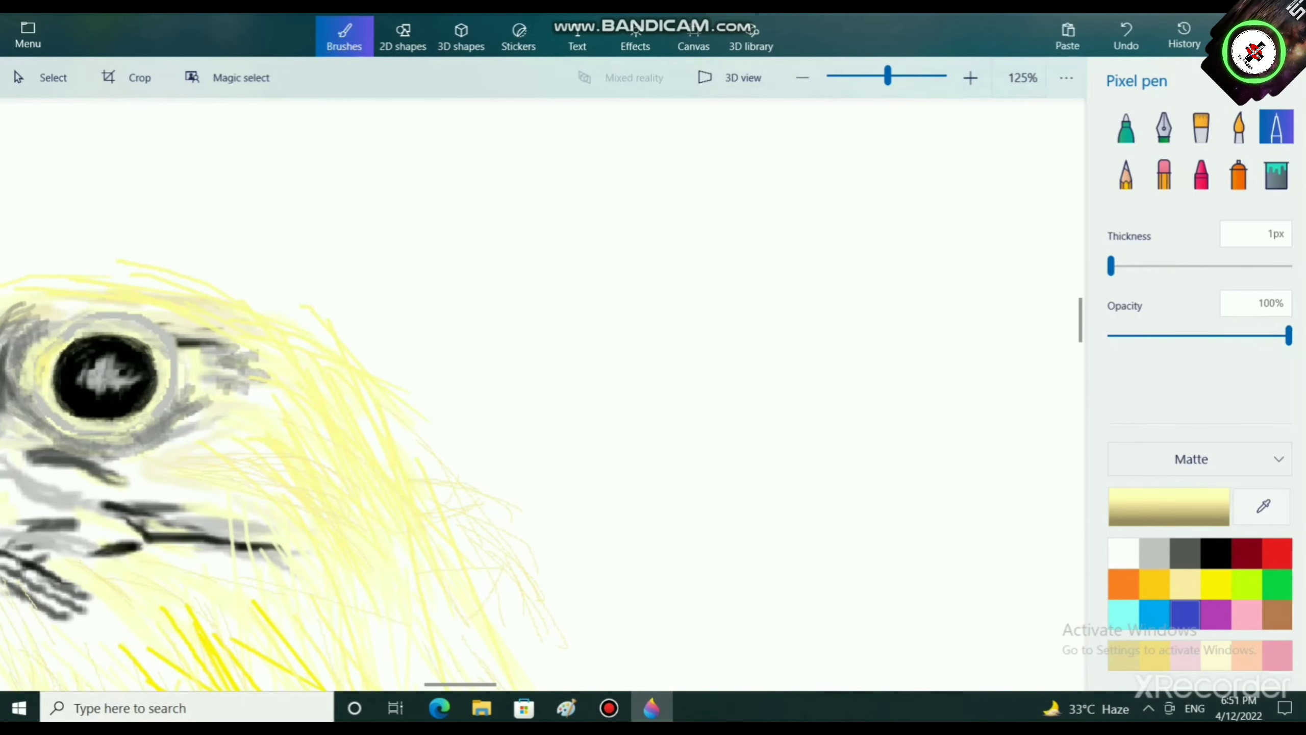
scroll(502, 545, "down", 2)
scroll(496, 519, "down", 1)
scroll(478, 494, "down", 3)
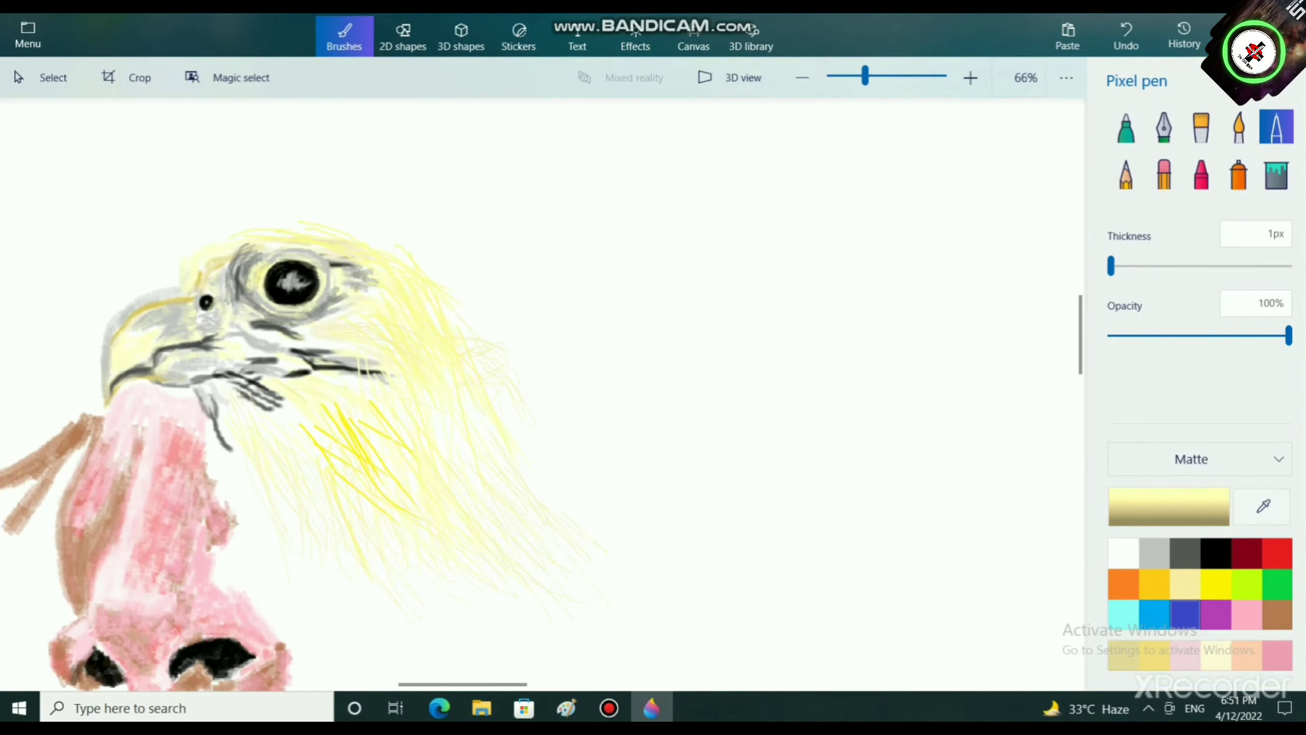
Step: Draw fine curved light yellow feather strokes along the crown above the eagle's eye
scroll(440, 428, "up", 3)
scroll(541, 394, "up", 3)
scroll(542, 394, "left", 3)
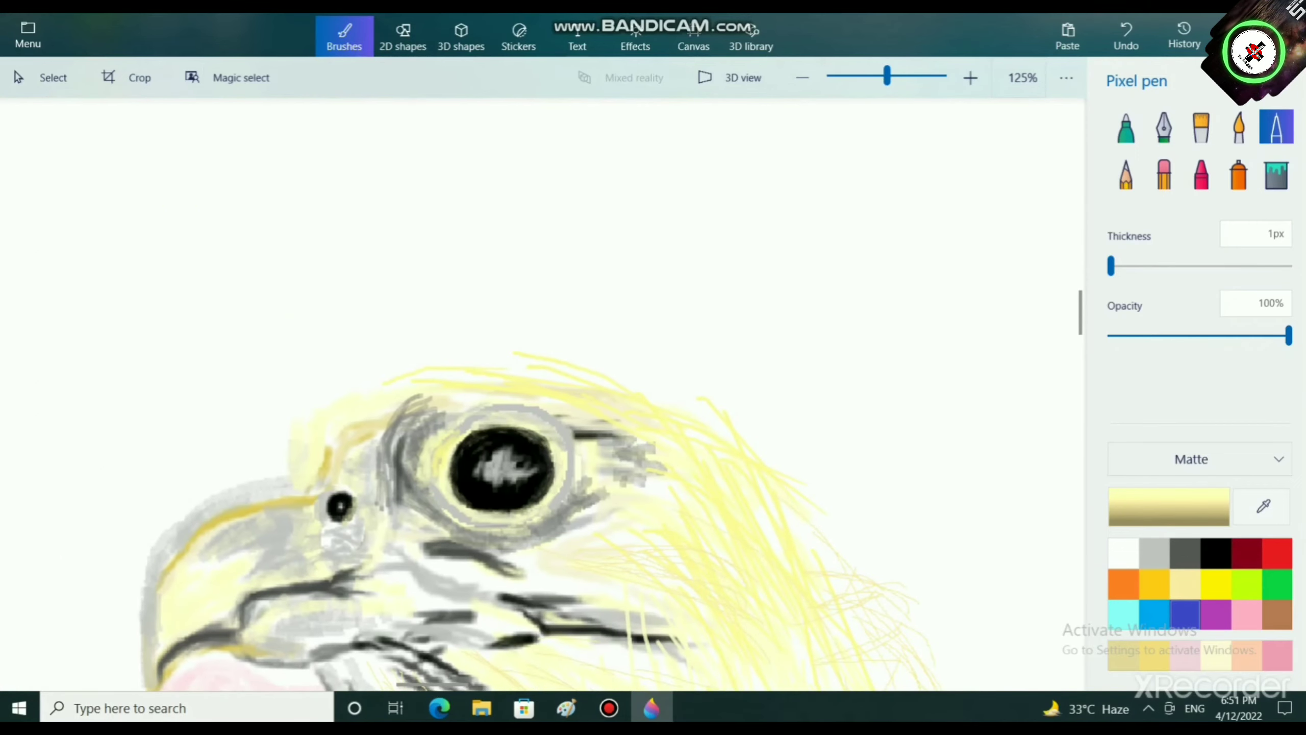
left_click_drag(428, 366, 589, 365)
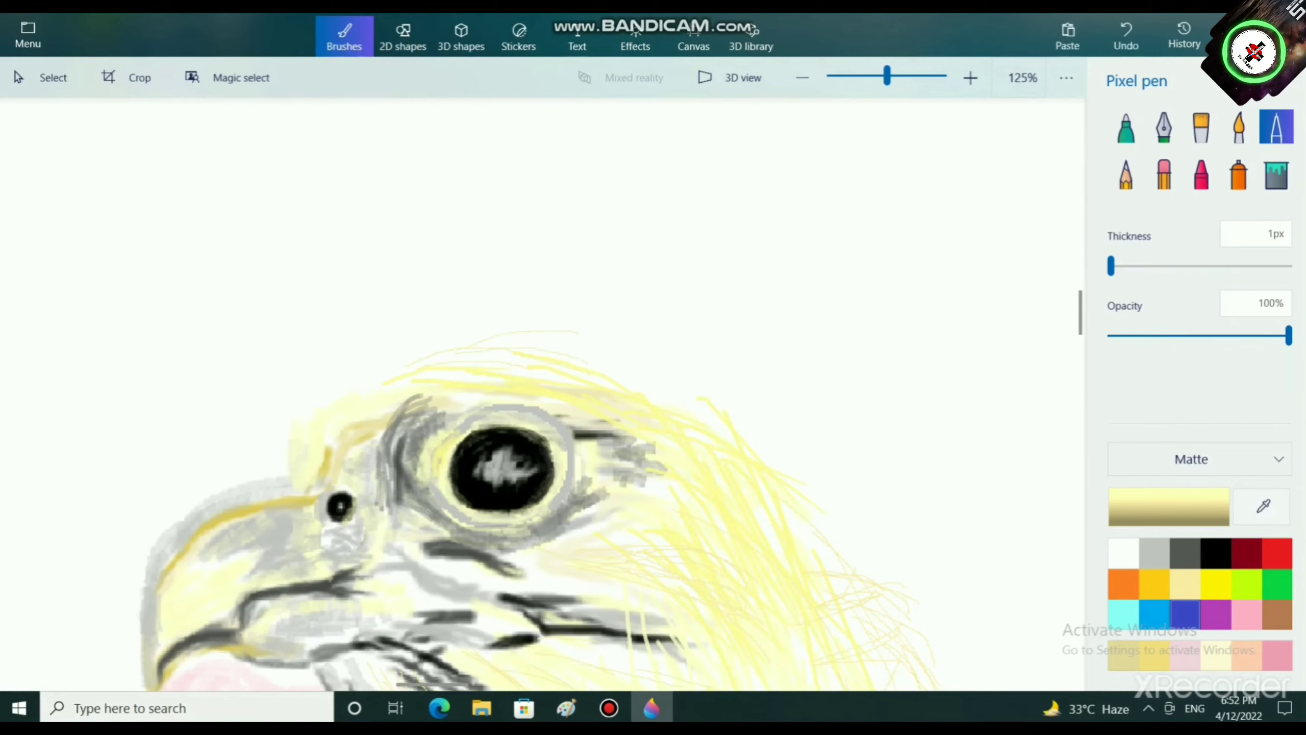
mouse_move(464, 354)
left_mouse_down()
mouse_move(657, 369)
mouse_move(579, 333)
left_mouse_up()
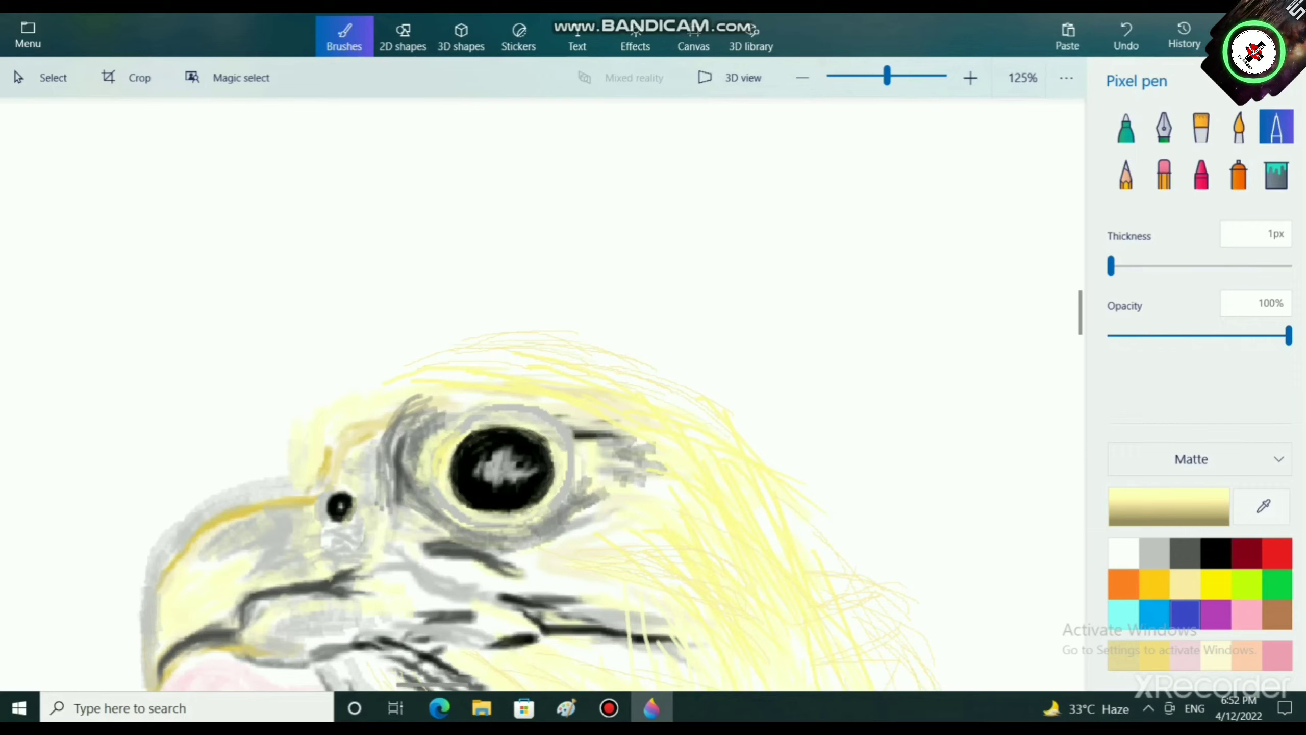
left_click_drag(452, 344, 591, 362)
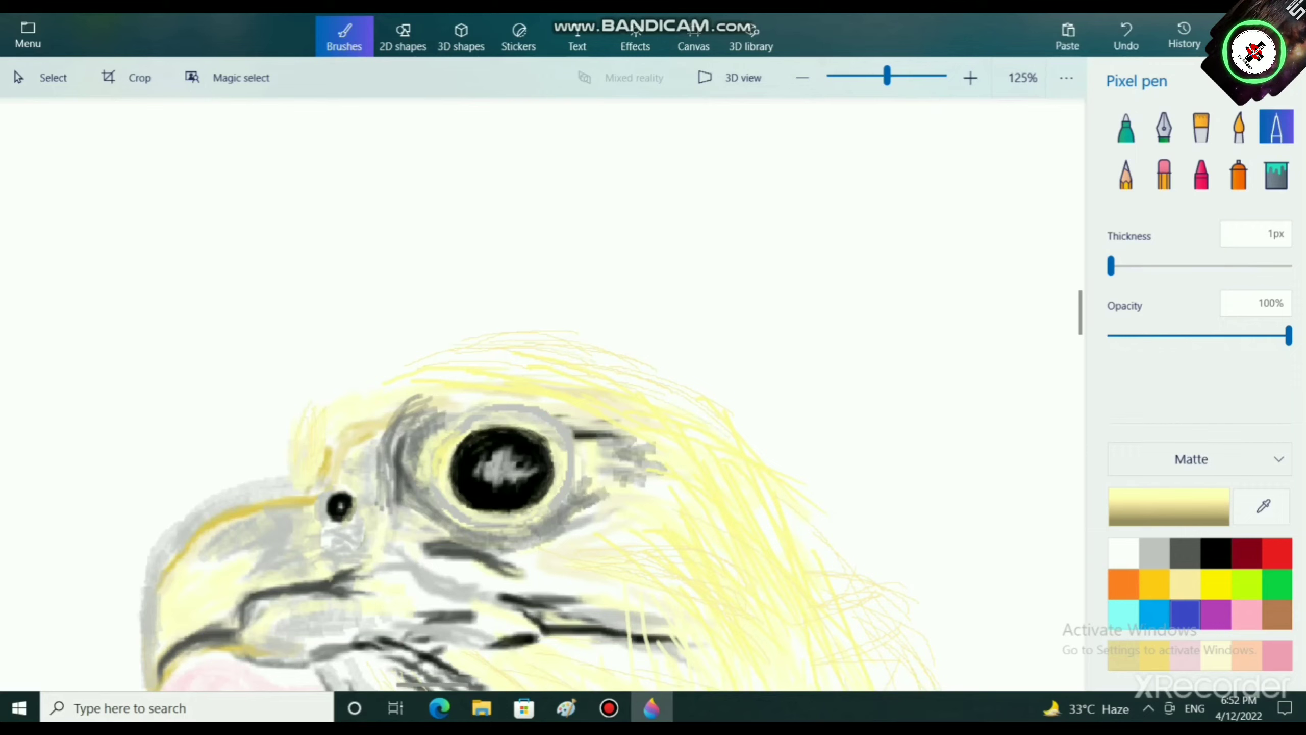
Step: Extend the light yellow feather strokes over the forehead above the beak and along the rear of the crown
mouse_move(329, 409)
left_mouse_down()
mouse_move(304, 473)
mouse_move(304, 442)
mouse_move(263, 449)
left_mouse_up()
mouse_move(455, 349)
left_mouse_down()
mouse_move(324, 403)
mouse_move(362, 365)
left_mouse_up()
mouse_move(480, 337)
left_mouse_down()
mouse_move(380, 358)
mouse_move(363, 366)
mouse_move(411, 351)
mouse_move(354, 378)
left_mouse_up()
left_click_drag(548, 340, 730, 412)
left_click_drag(679, 375, 754, 420)
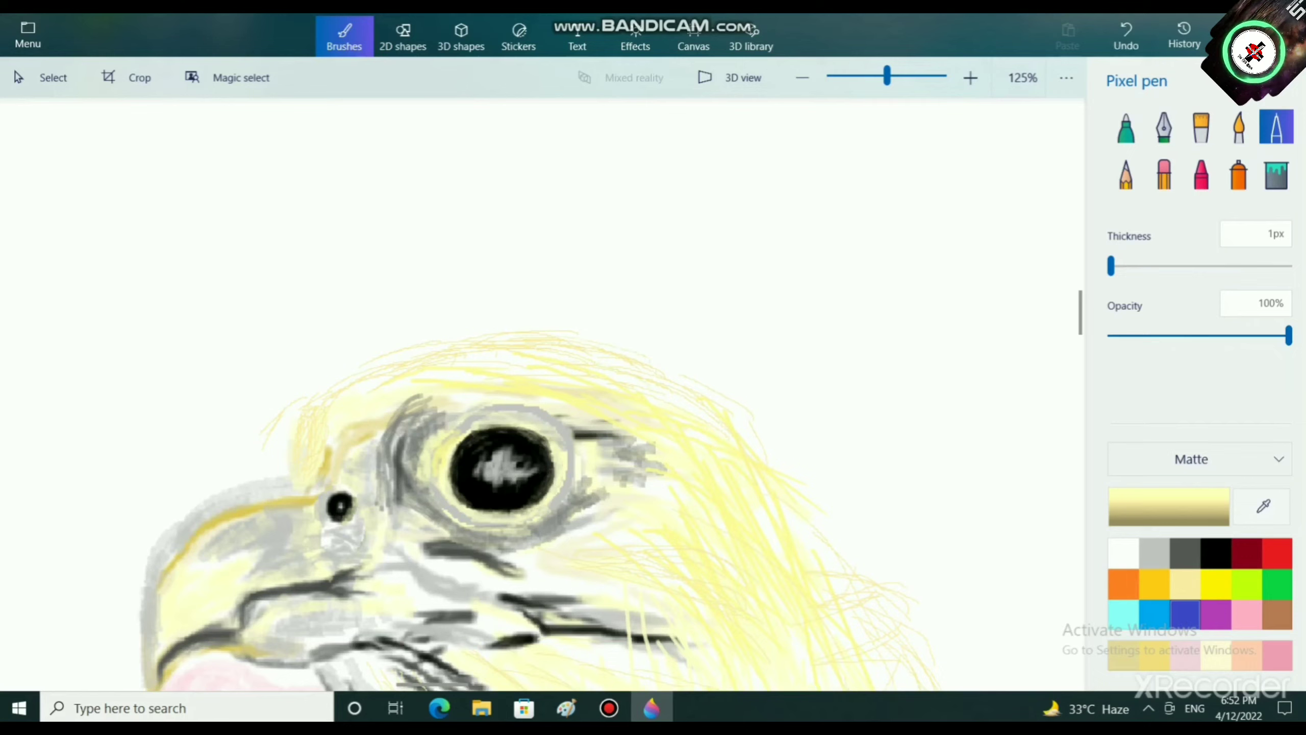
Step: Thicken the front crown with more light yellow strokes and add feathers down the back of the head
left_click_drag(443, 342, 360, 366)
mouse_move(437, 347)
left_mouse_down()
mouse_move(352, 368)
mouse_move(345, 383)
left_mouse_up()
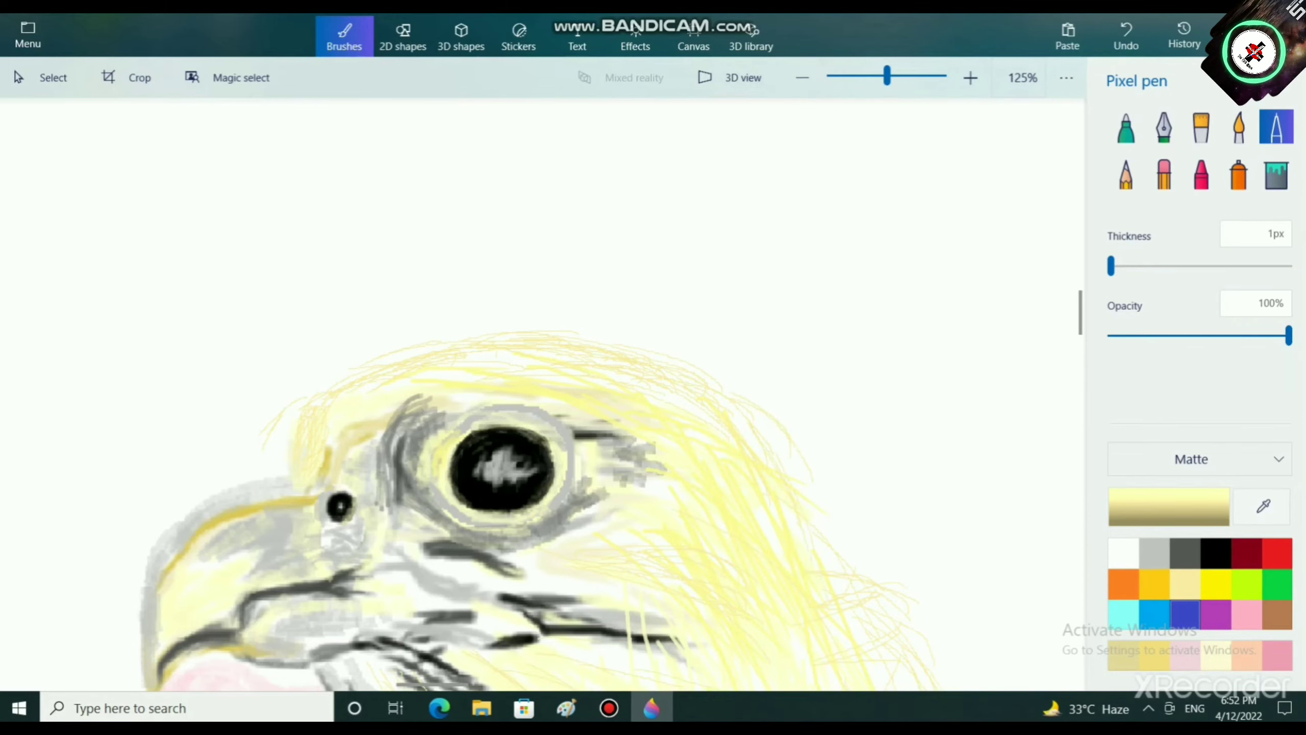
scroll(762, 637, "down", 2)
scroll(762, 637, "down", 5)
scroll(762, 638, "right", 4)
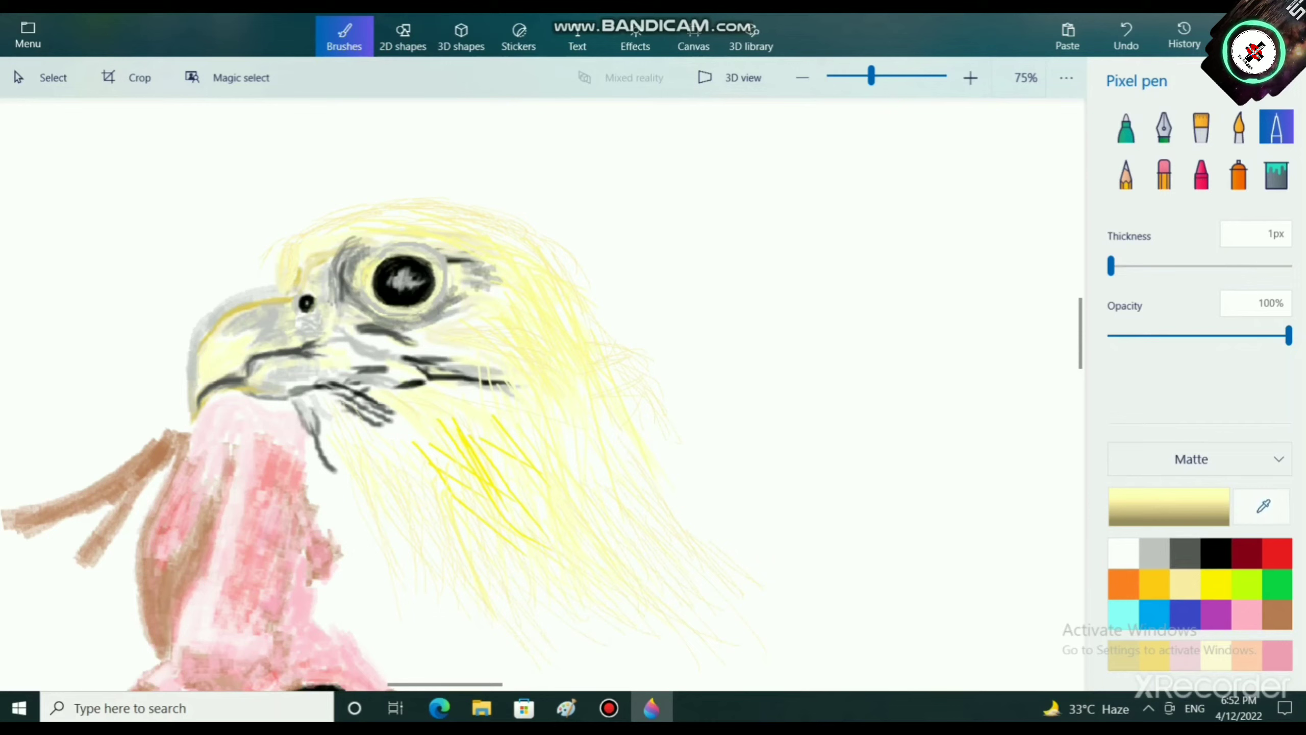
Step: Sample the light yellow from the neck feathers and draw fine 1px strokes down the back of the neck
left_click(1262, 506)
left_click(1199, 458)
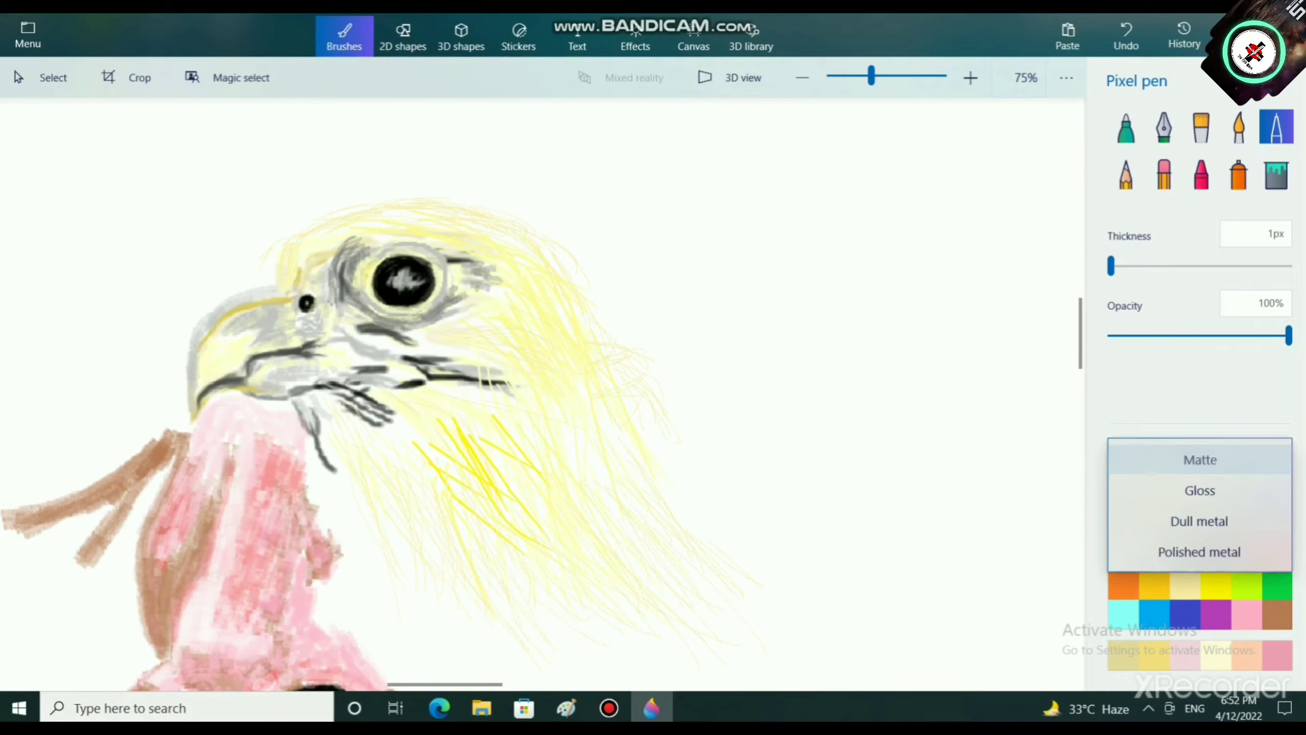
left_click(1199, 458)
left_click(1199, 458)
left_click(1198, 487)
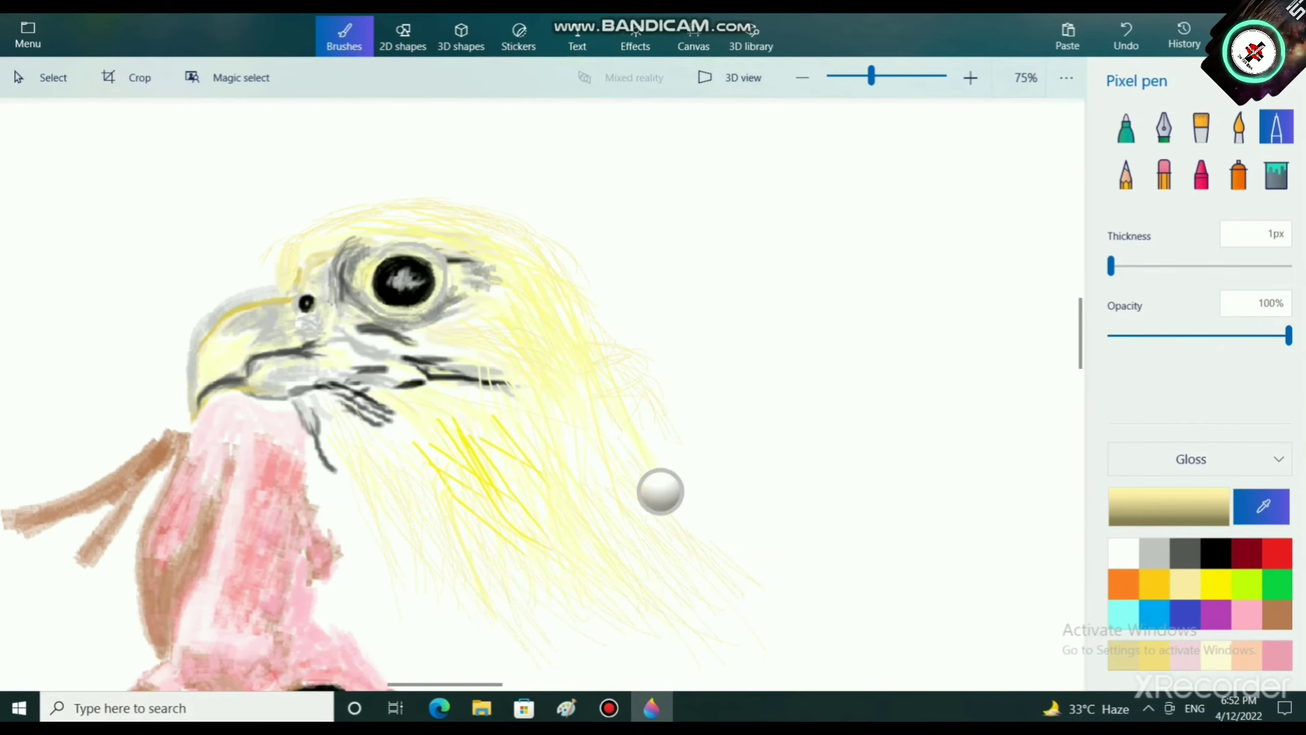
left_click(574, 431)
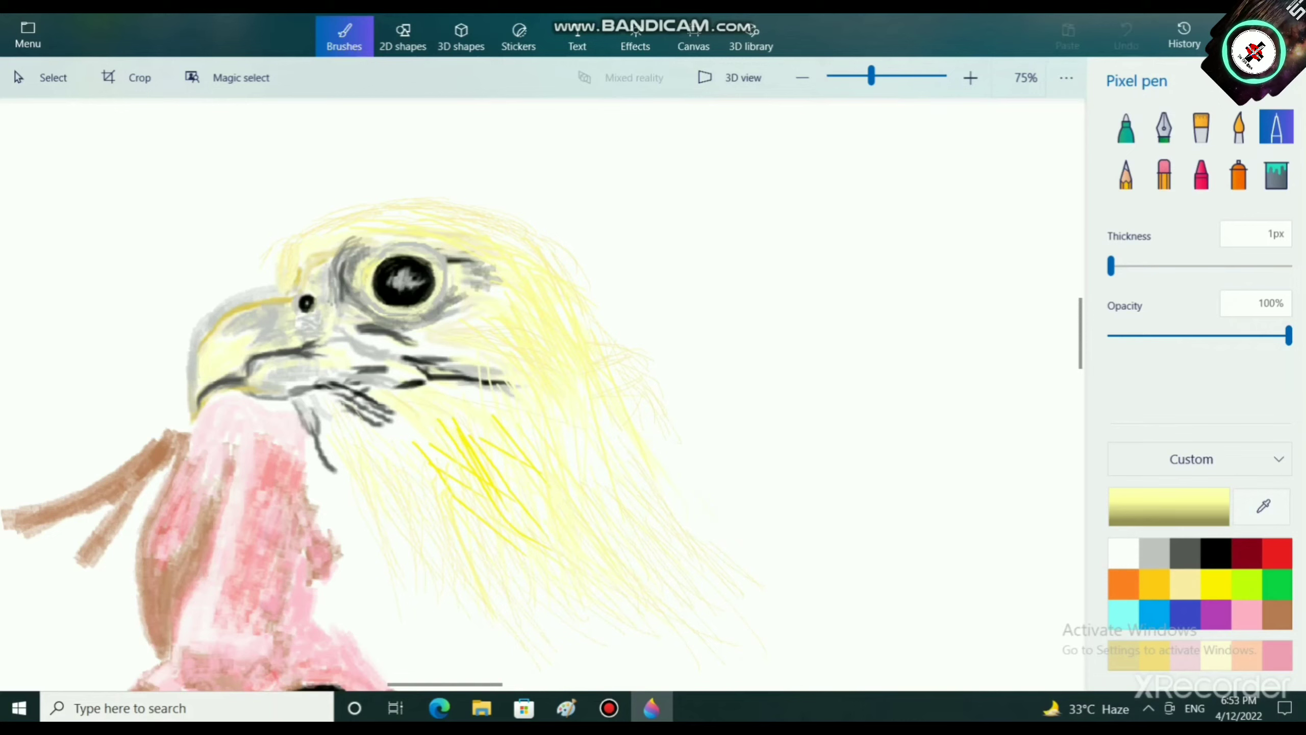
left_click_drag(686, 473, 735, 524)
left_click_drag(630, 390, 695, 488)
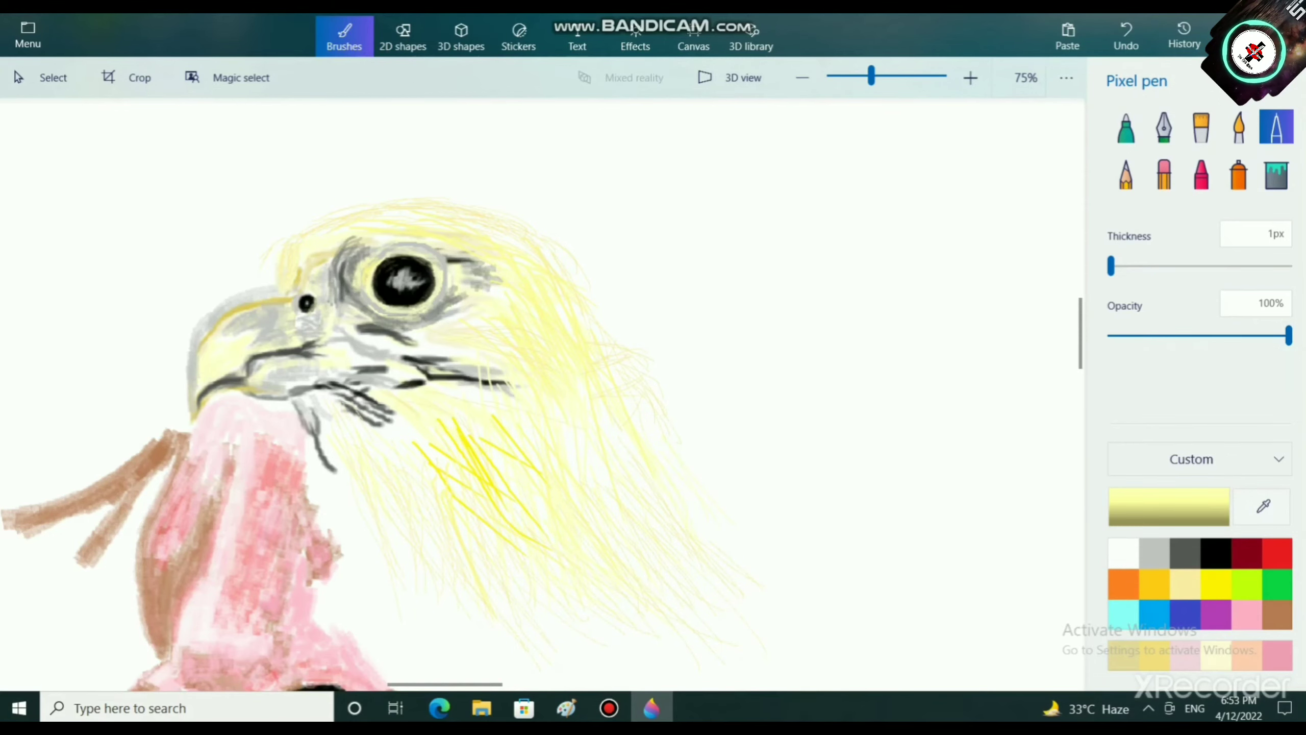
Step: Extend the lower edge of the neck plumage downward with fine 1px light yellow pixel pen strokes
scroll(676, 663, "up", 3)
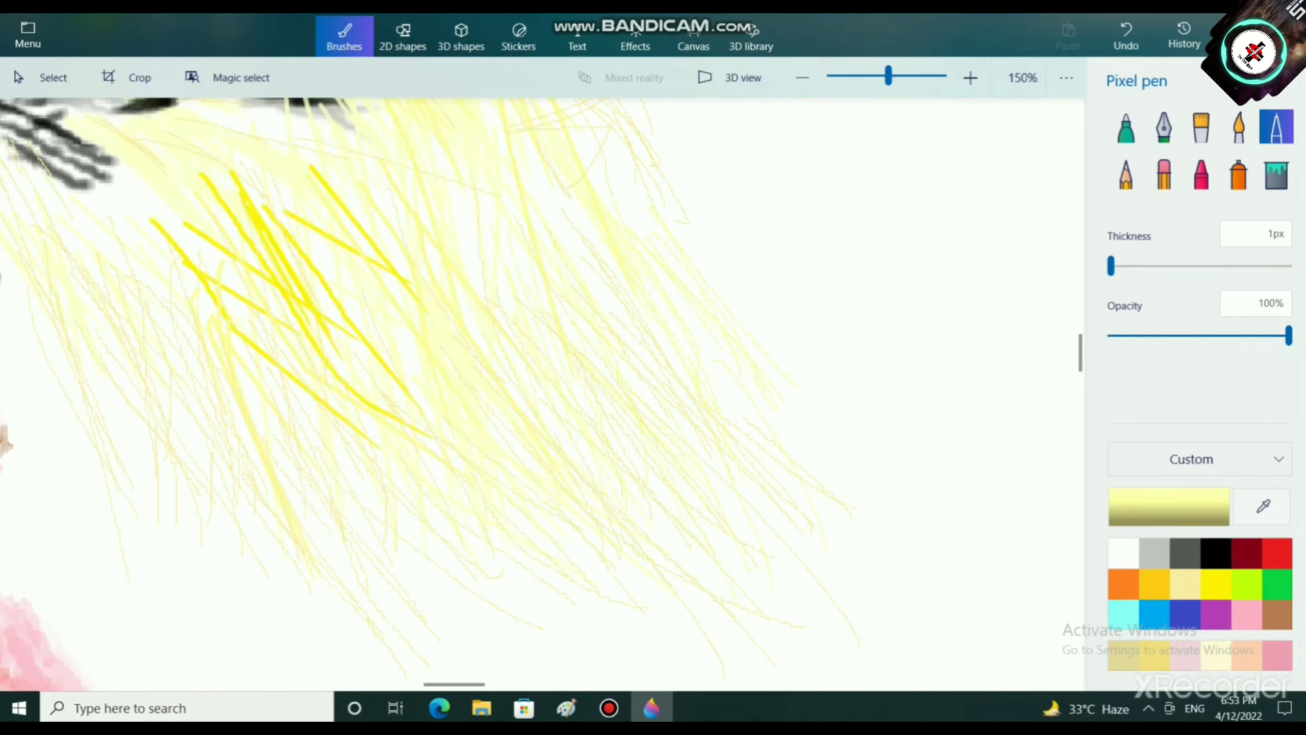
scroll(675, 465, "down", 2)
scroll(676, 465, "down", 3)
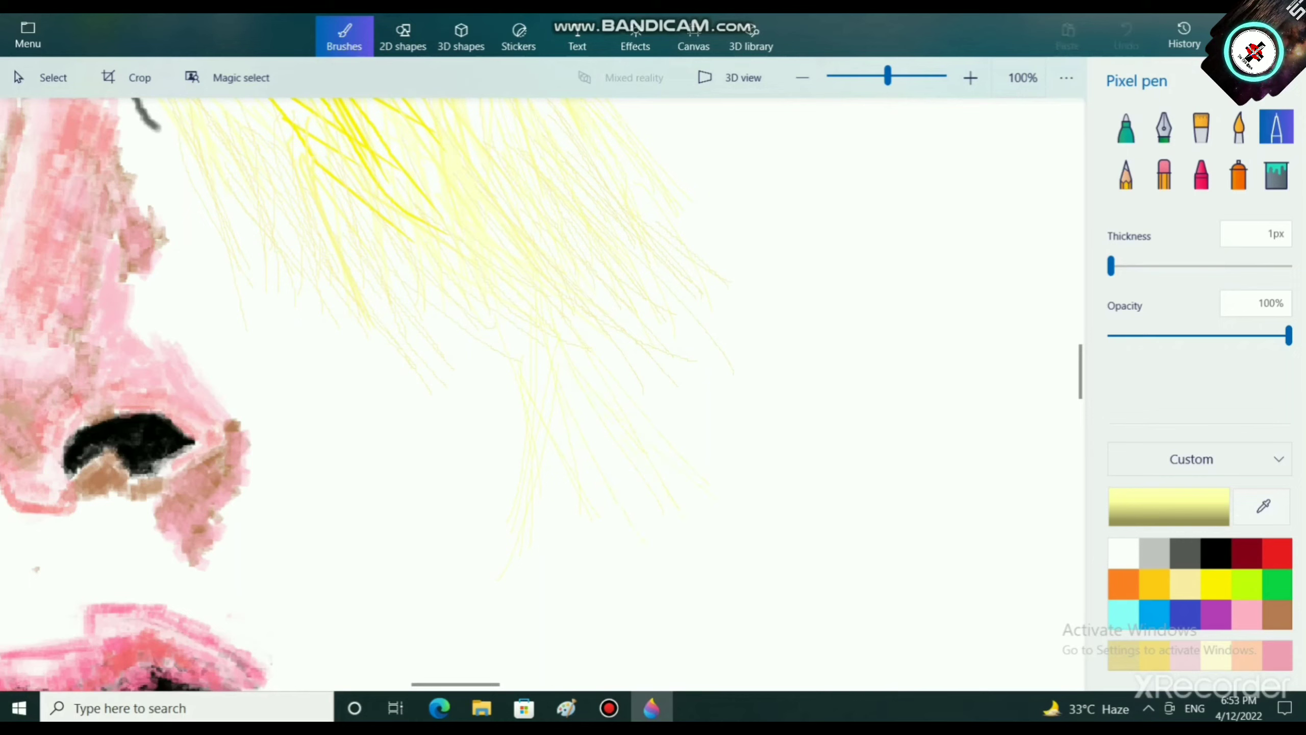
left_click_drag(563, 350, 717, 496)
left_click_drag(702, 293, 775, 485)
left_click_drag(668, 352, 751, 478)
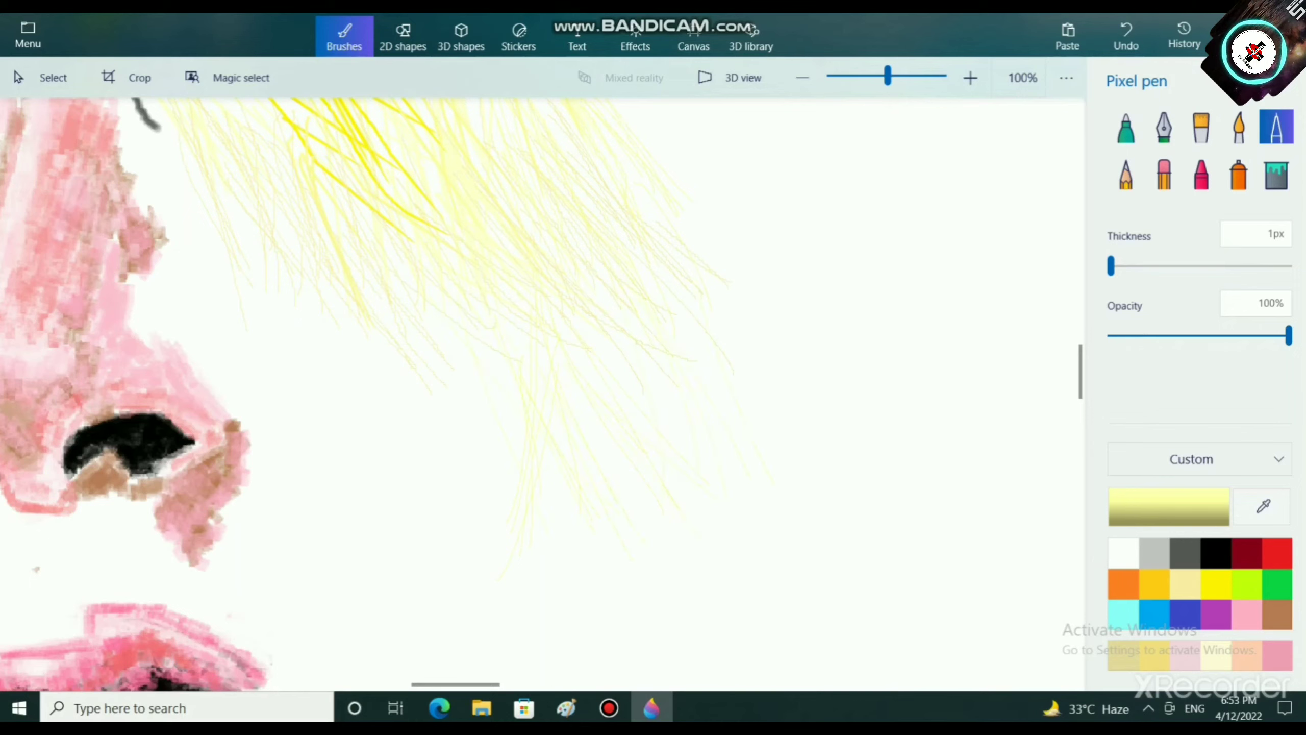
left_click_drag(458, 332, 519, 463)
left_click_drag(411, 378, 453, 438)
left_click_drag(317, 308, 331, 455)
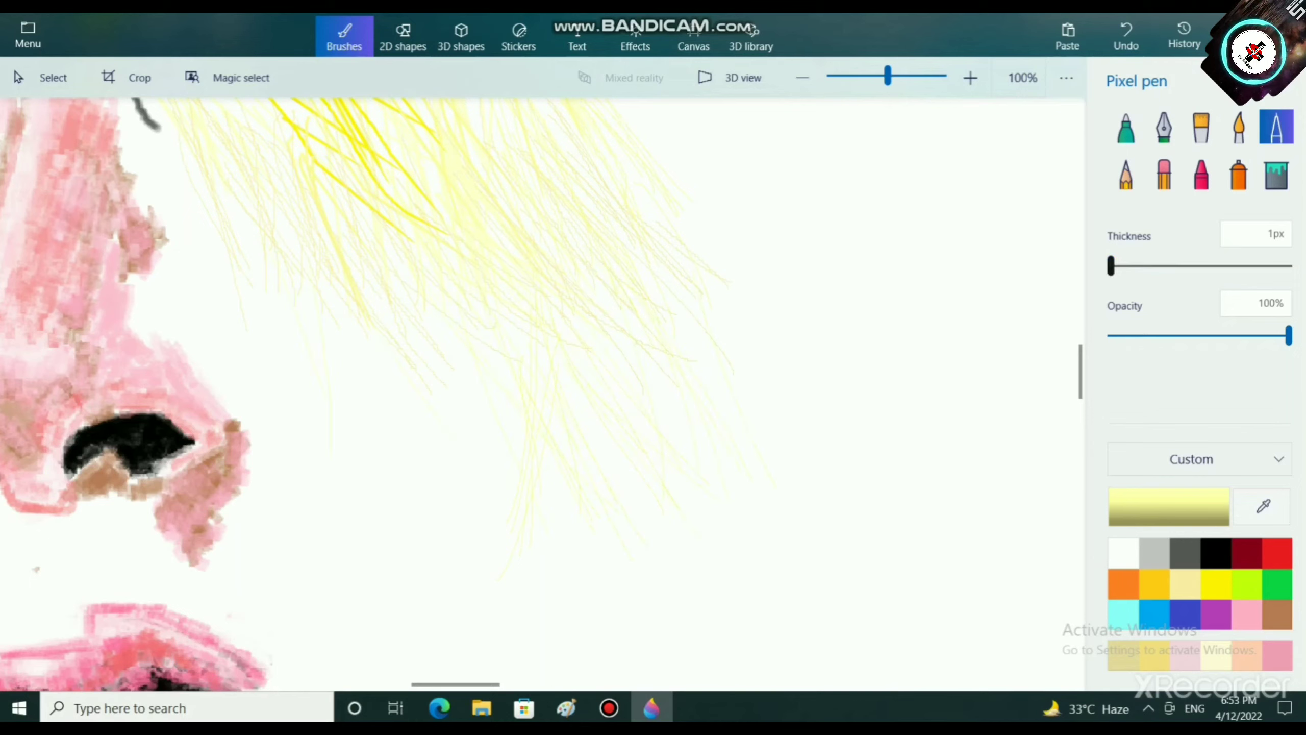
Step: Set the pixel pen thickness to 4px and add bolder yellow feather strokes along the bottom of the neck
left_click_drag(1111, 265, 1116, 266)
left_click_drag(621, 389, 697, 497)
left_click_drag(528, 357, 632, 520)
left_click_drag(488, 350, 591, 489)
left_click_drag(456, 304, 527, 449)
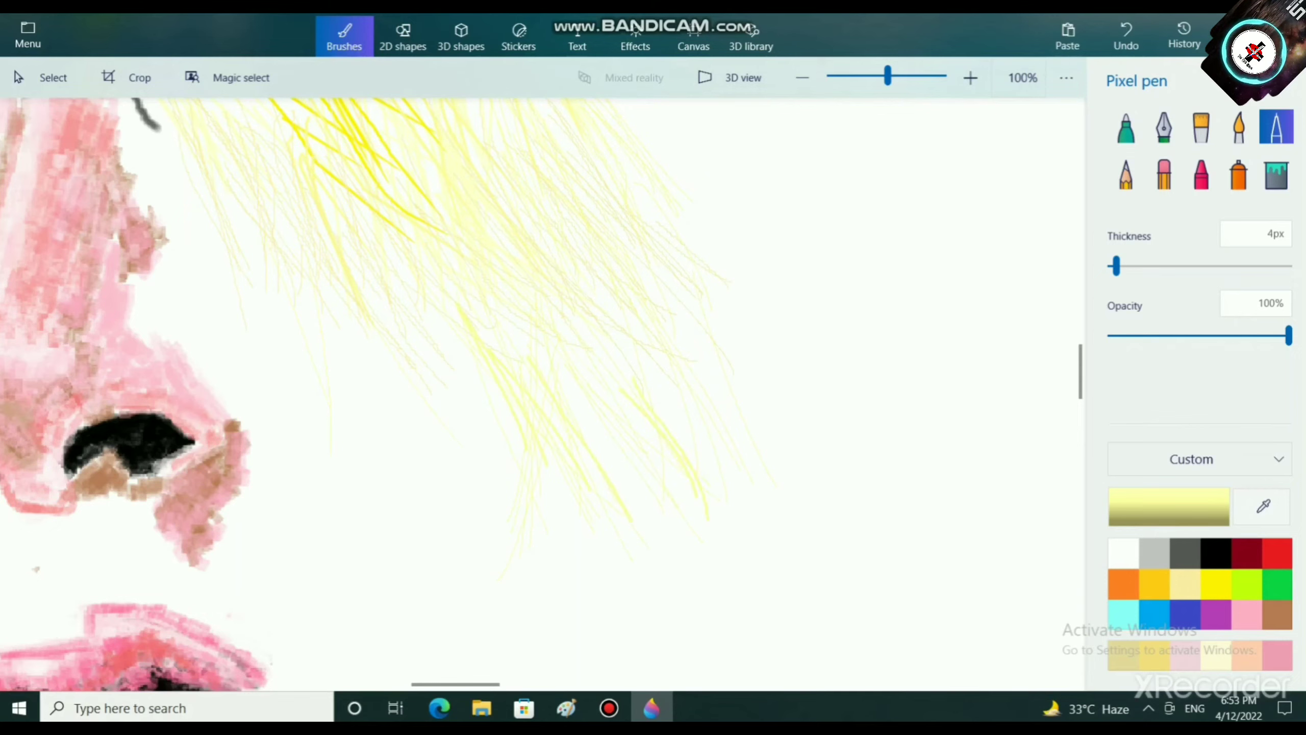
scroll(671, 530, "up", 1)
scroll(695, 558, "down", 3)
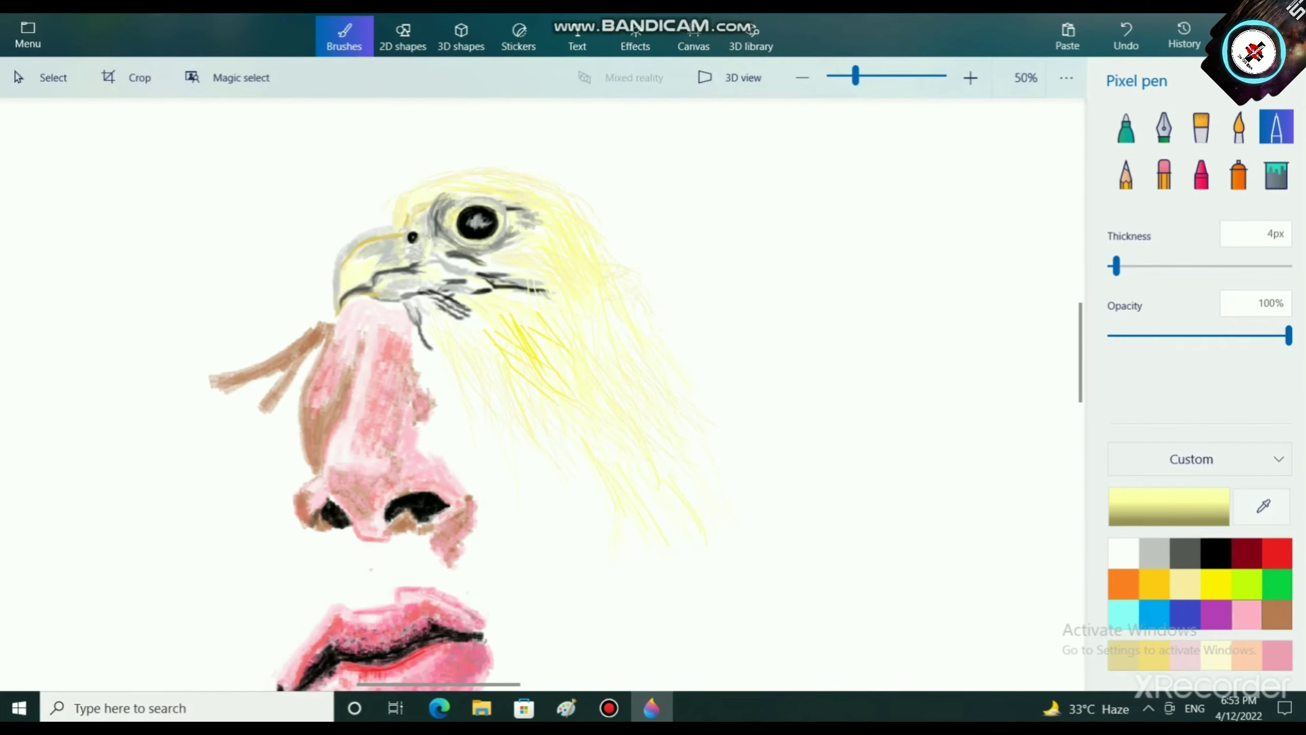
Step: Switch the material to polished metal and fill out the lower neck with more 4px yellow feather strokes
left_click(1191, 458)
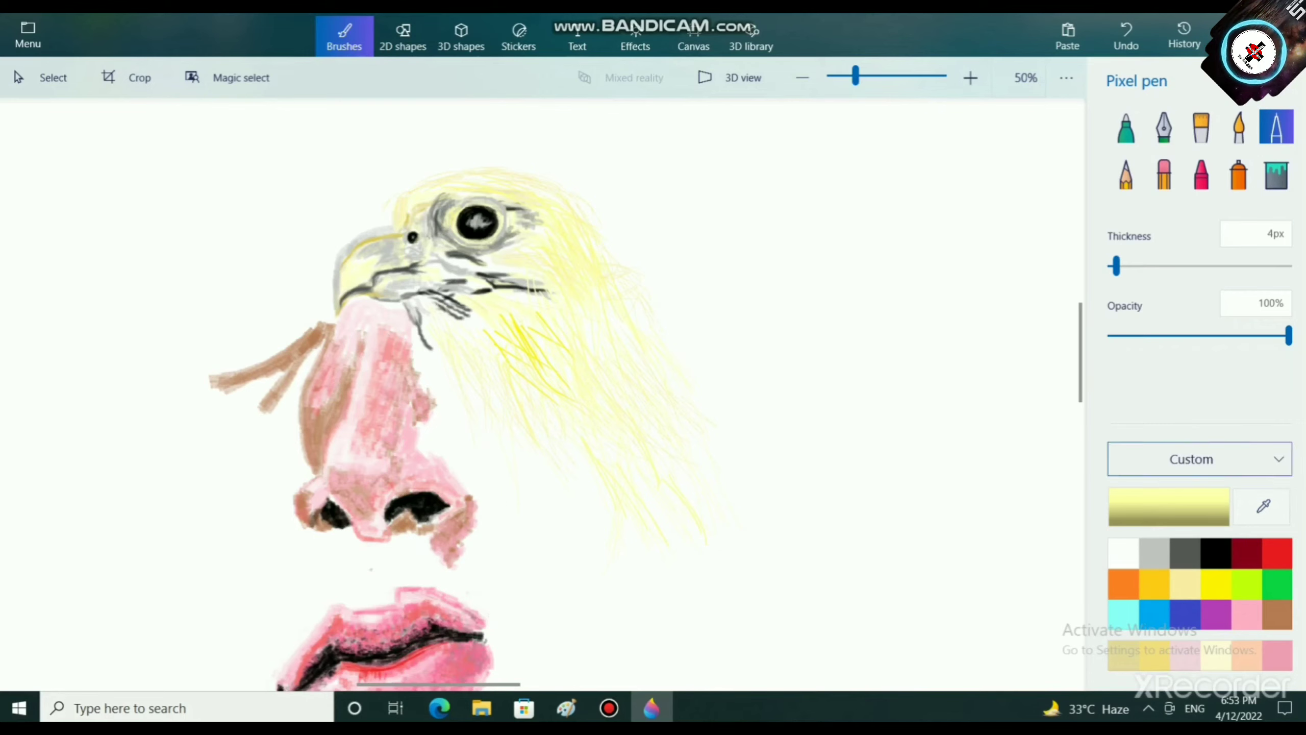
left_click(1199, 429)
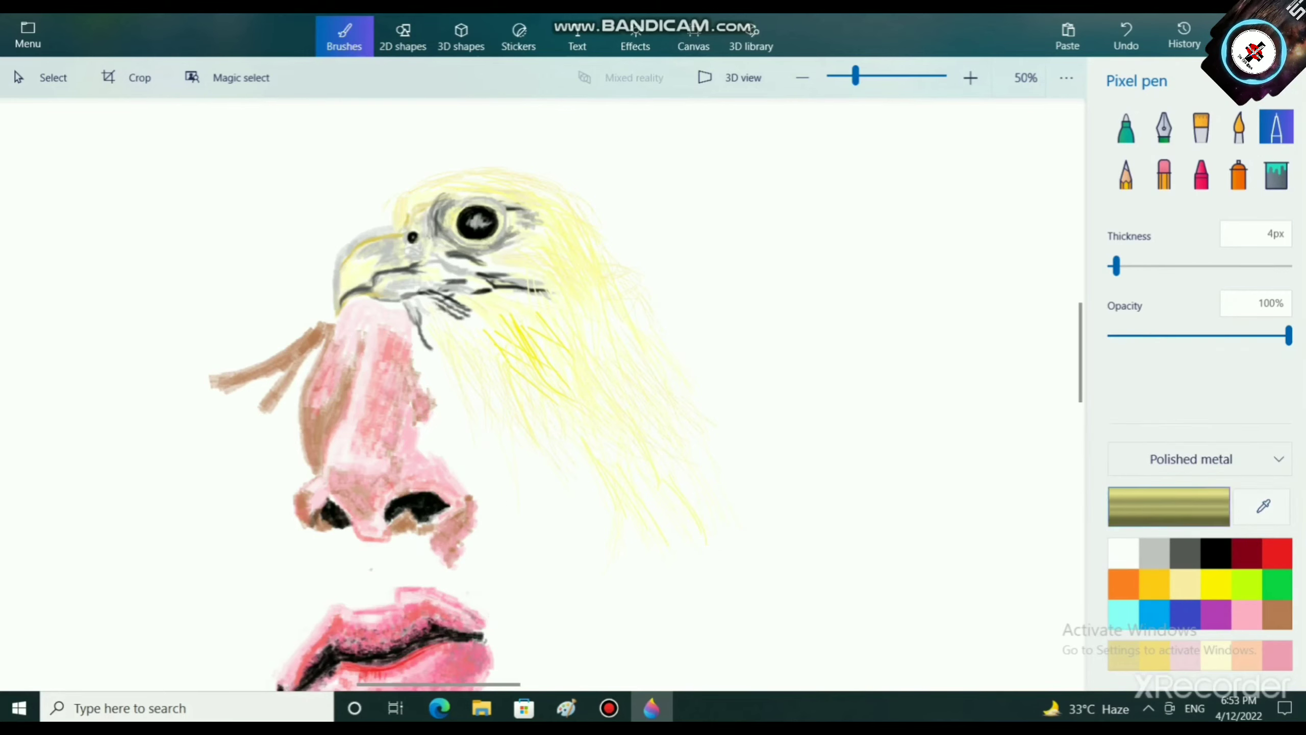
left_click_drag(576, 453, 576, 467)
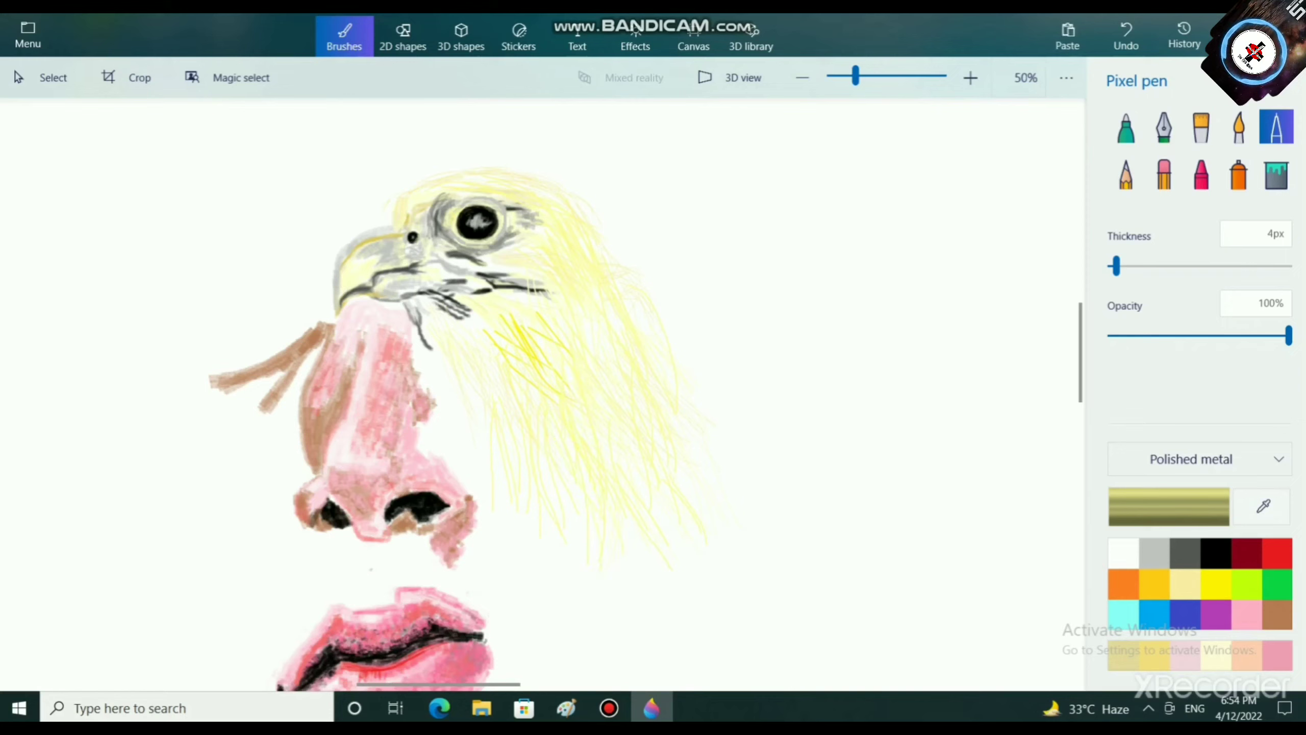
Step: Paint a patch of pale beige-yellow on the lower neck with the oil brush at 51px
left_click(1201, 127)
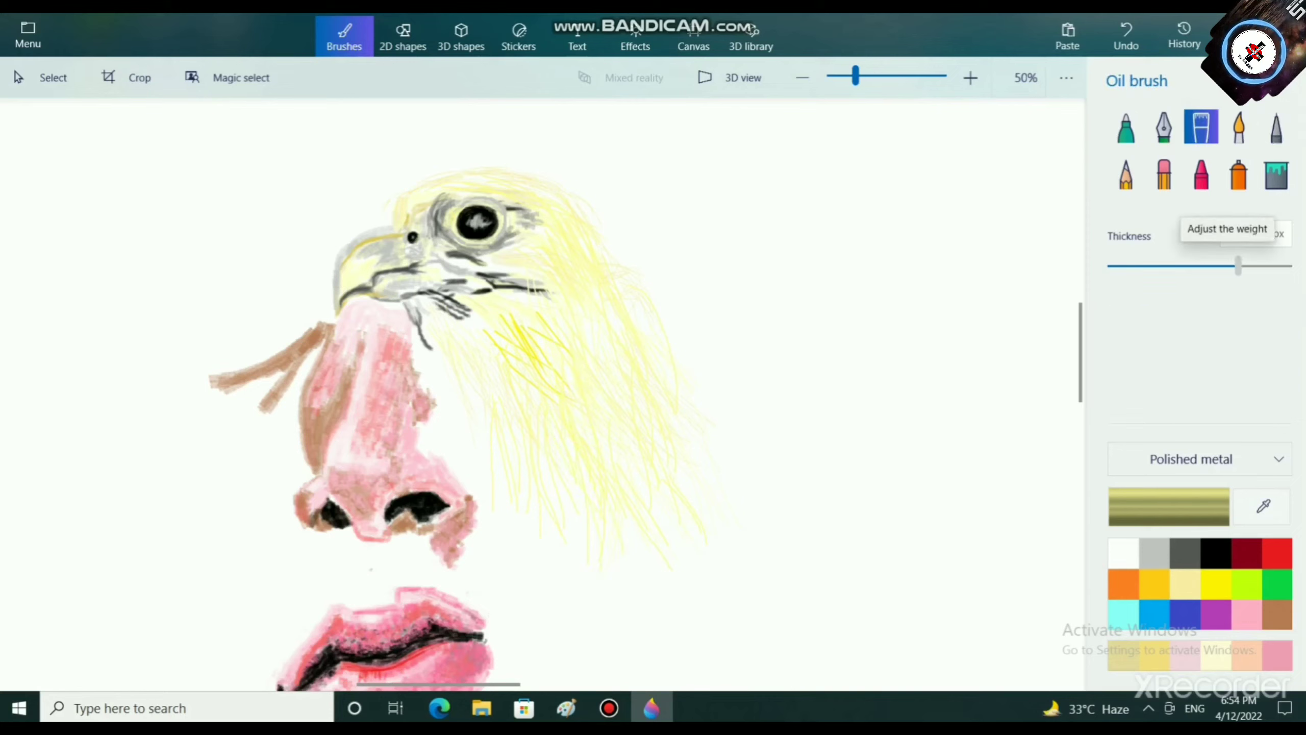
left_click(1185, 584)
mouse_move(617, 458)
left_mouse_down()
mouse_move(653, 534)
mouse_move(684, 540)
mouse_move(648, 497)
left_mouse_up()
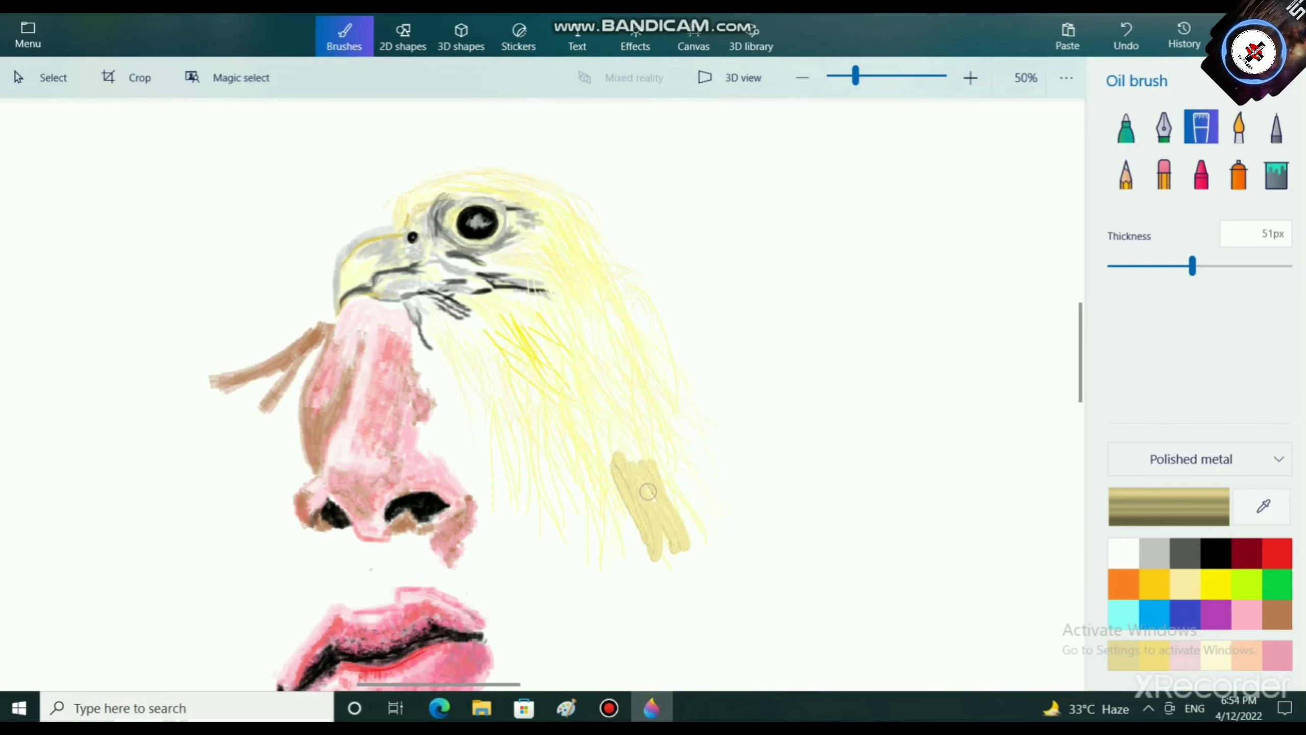
Step: Sample a yellow from the neck and widen the oil-brush patch across the lower neck with long strokes
left_click(1262, 506)
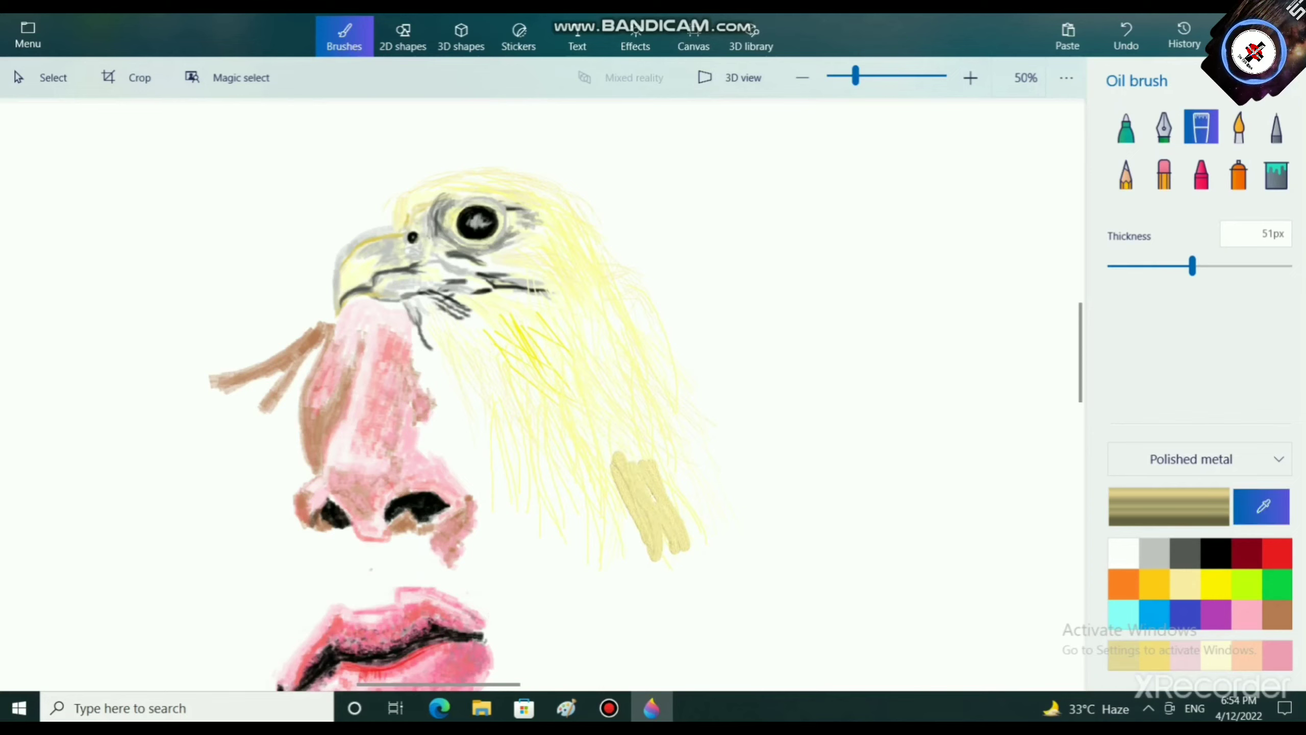
left_click(1262, 506)
left_click(1262, 507)
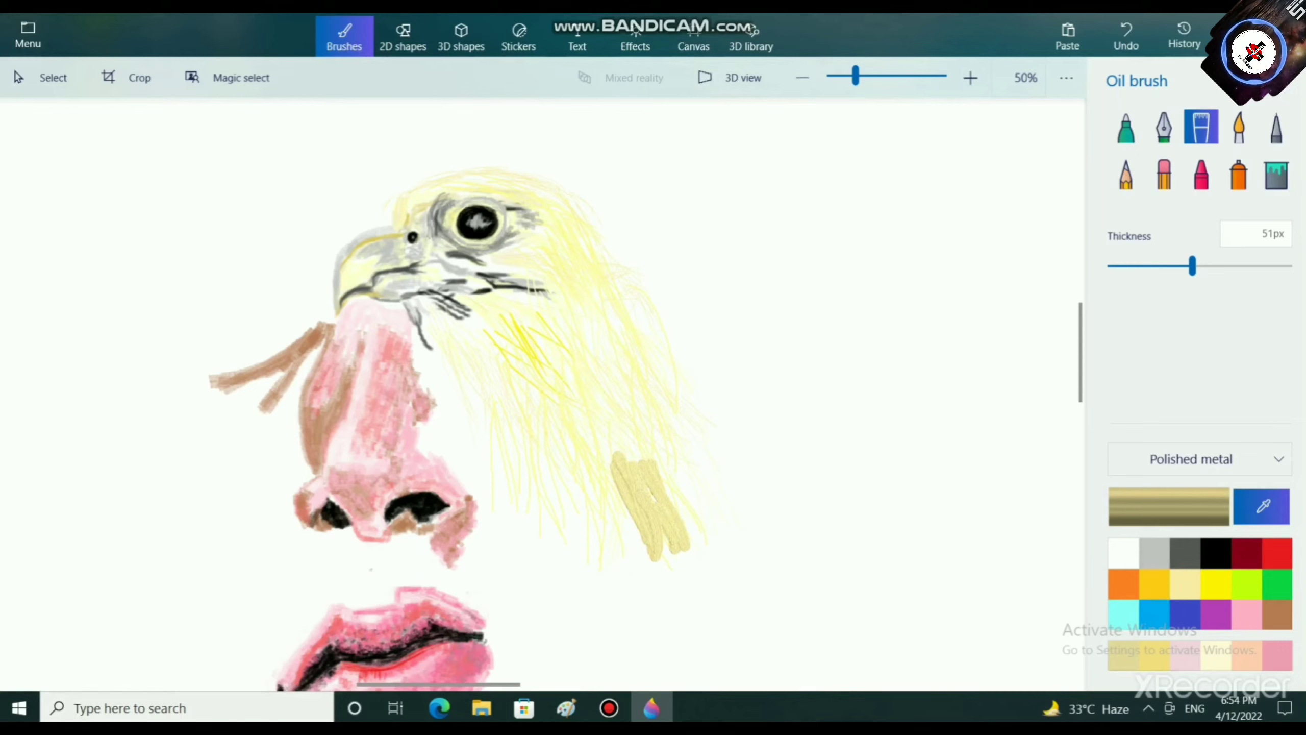
left_click(1195, 459)
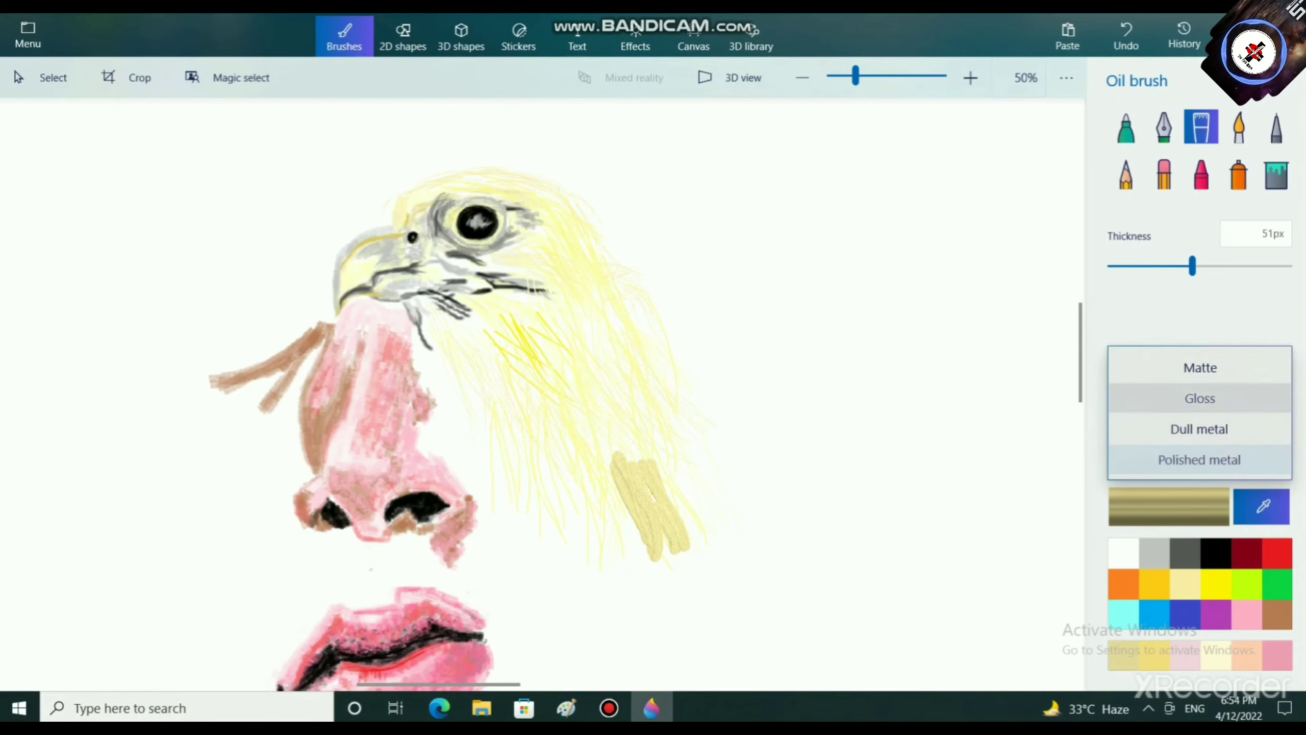
left_click(1199, 399)
left_click(619, 466)
mouse_move(622, 466)
left_mouse_down()
mouse_move(610, 440)
mouse_move(662, 509)
mouse_move(649, 435)
left_mouse_up()
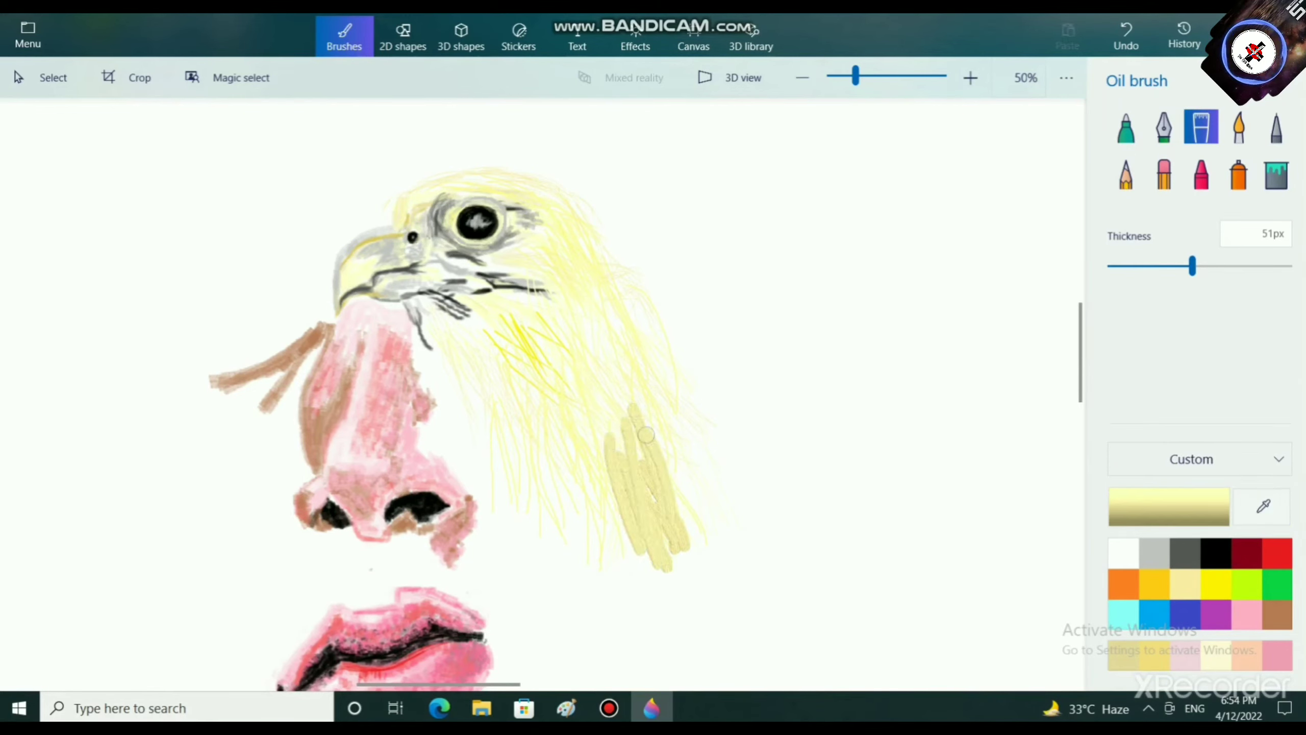
mouse_move(620, 584)
left_mouse_down()
mouse_move(552, 475)
mouse_move(571, 554)
mouse_move(601, 590)
mouse_move(590, 433)
mouse_move(604, 545)
left_mouse_up()
Step: Blend and lengthen the neck patch downward with watercolor strokes at 50px thickness and 75% opacity
scroll(941, 619, "down", 2)
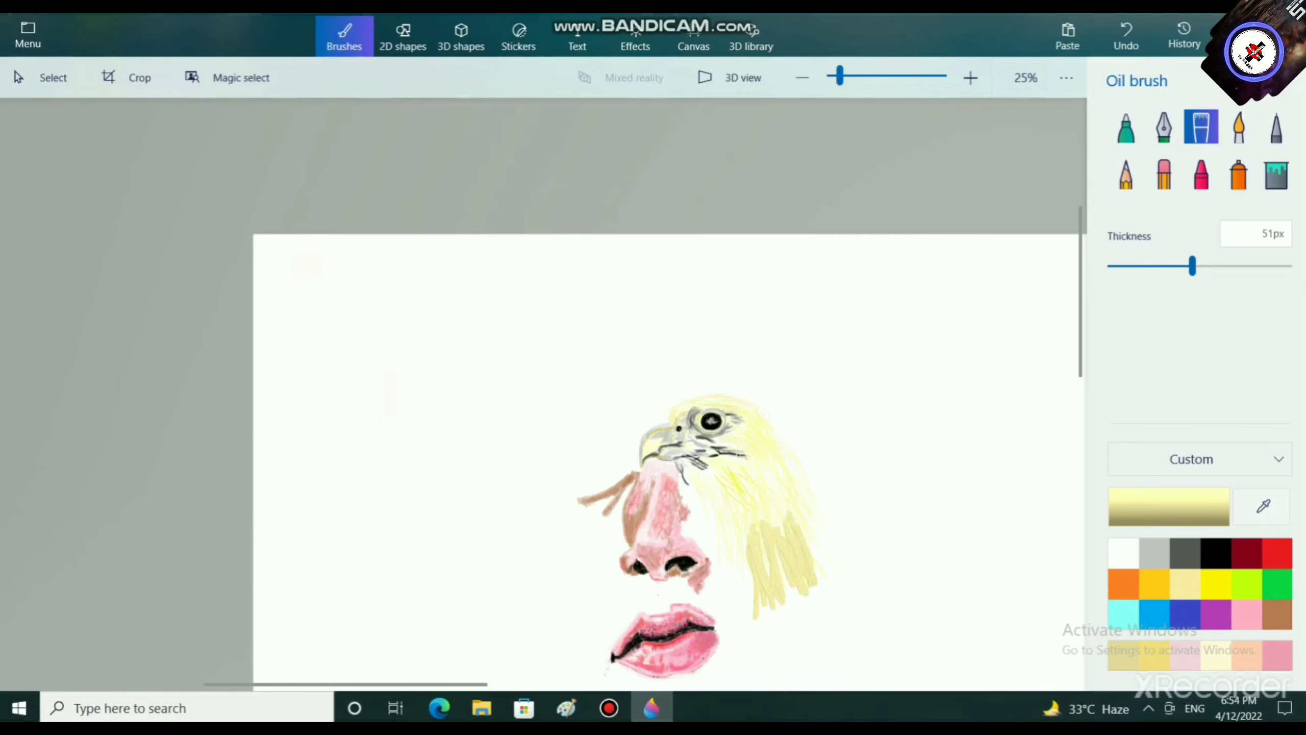
left_click(1230, 137)
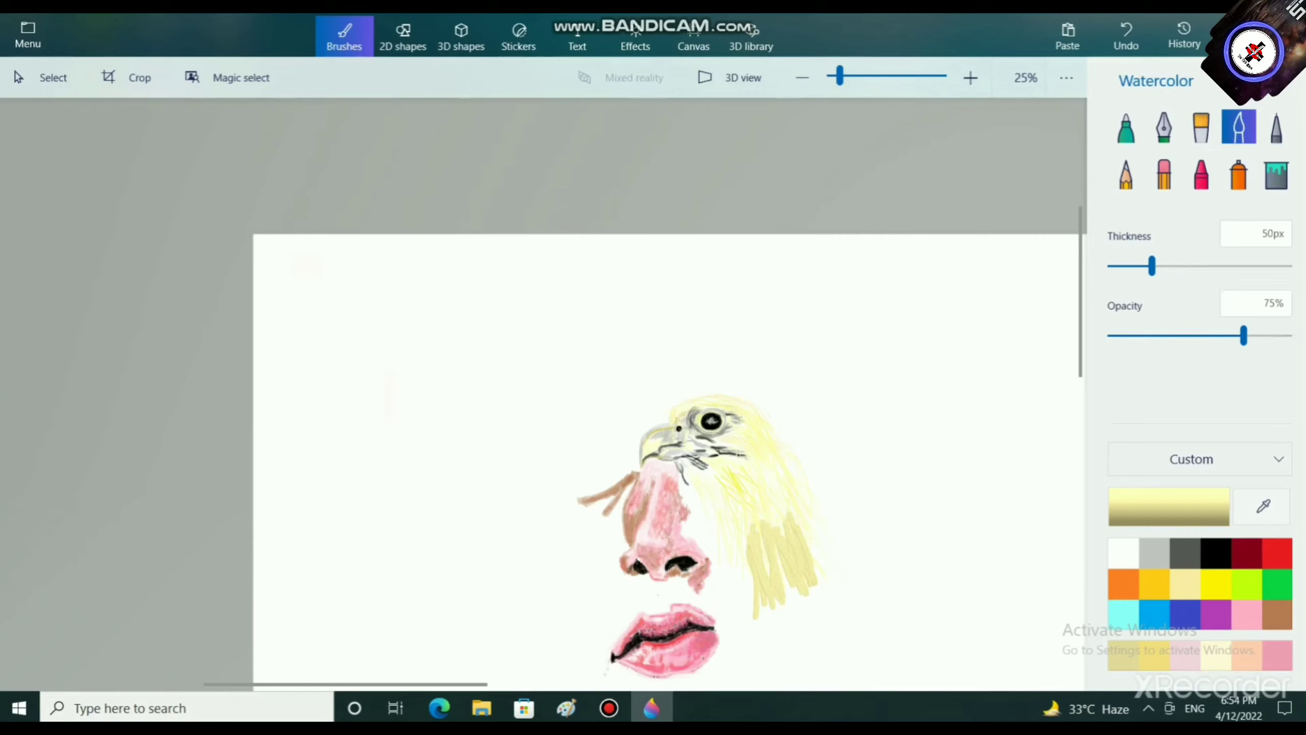
left_click_drag(767, 542, 783, 597)
left_click_drag(795, 530, 816, 581)
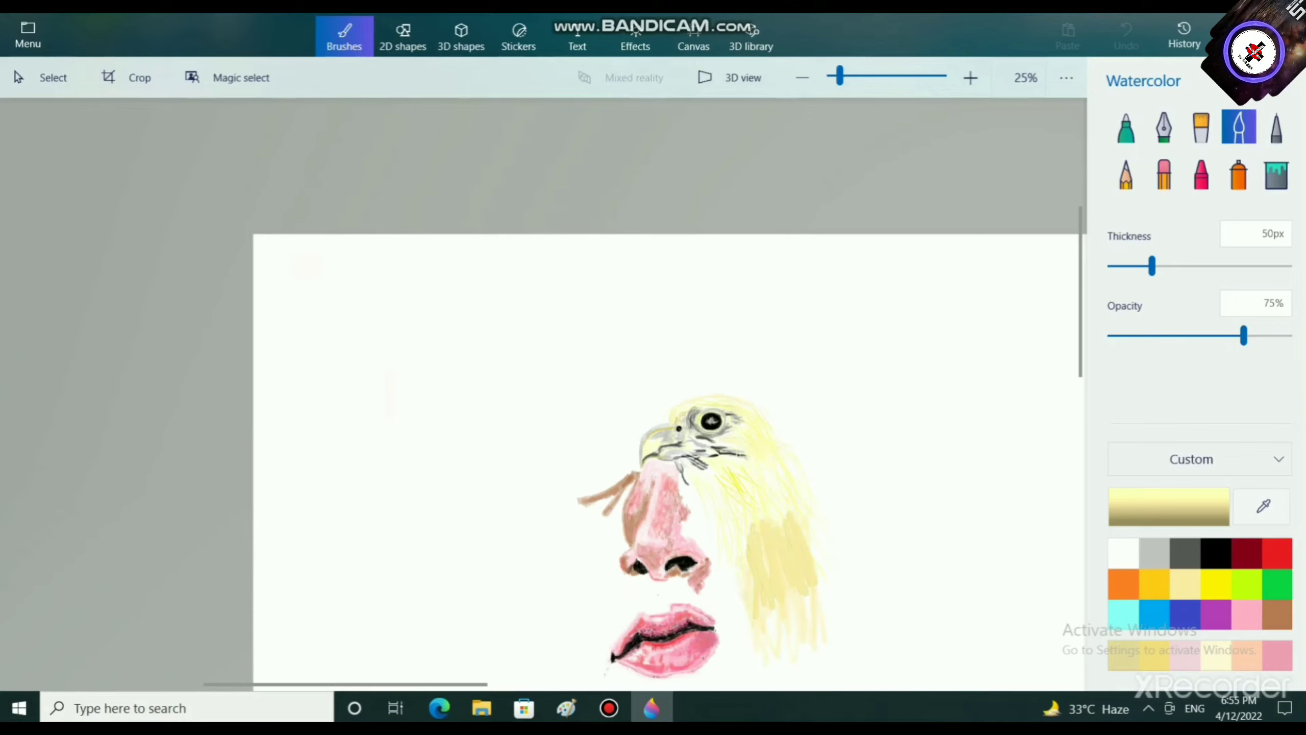
left_click(1261, 506)
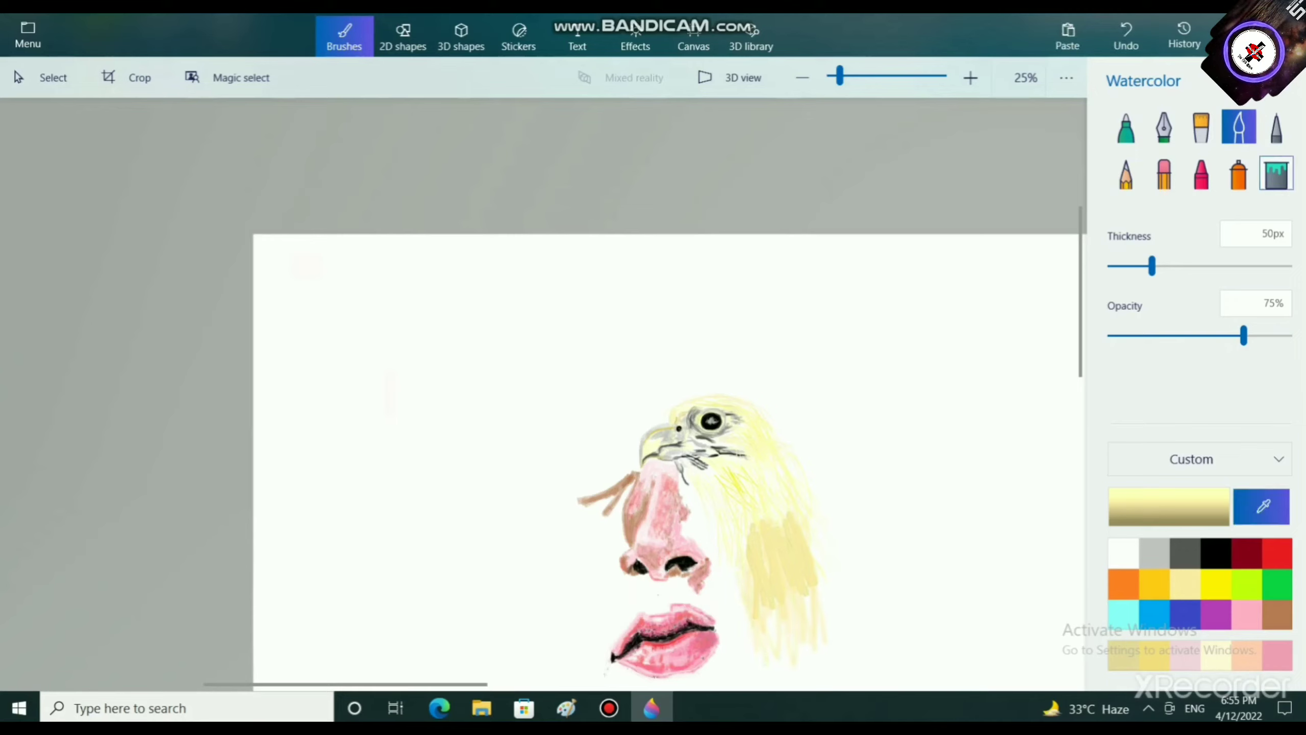
left_click(1276, 174)
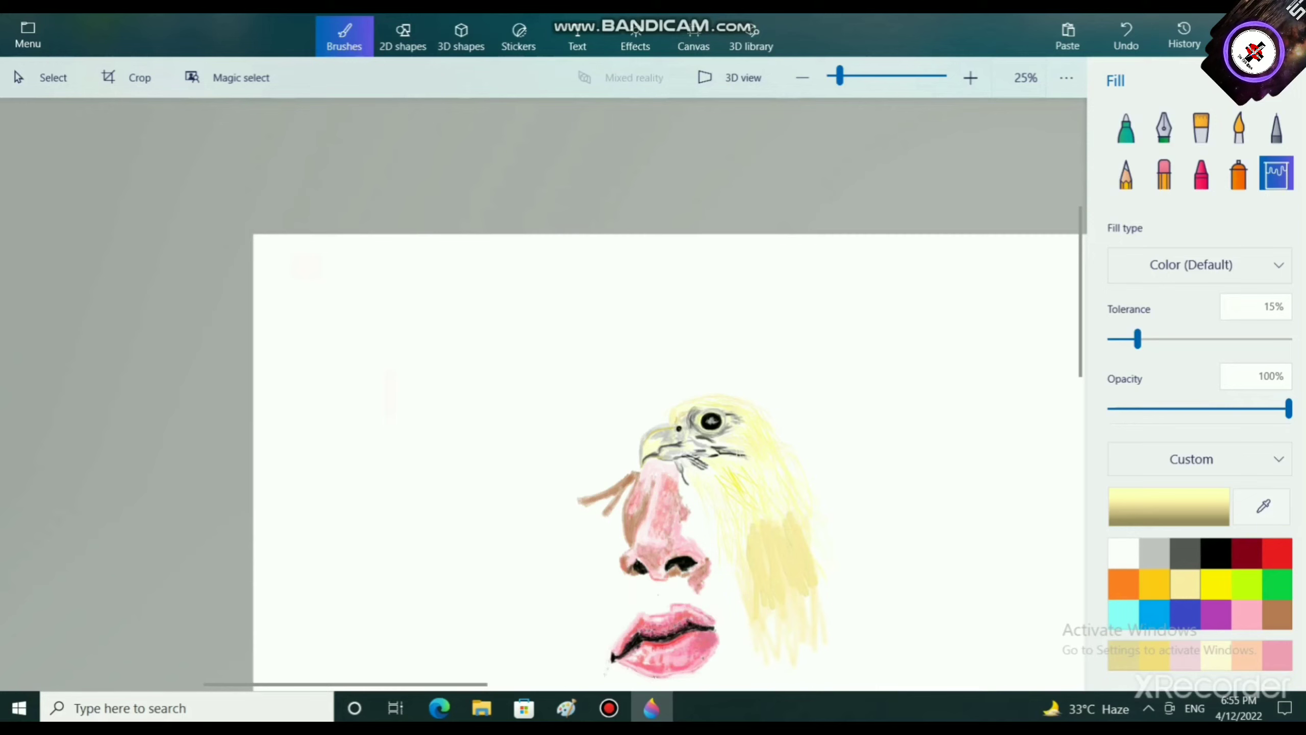
scroll(757, 634, "up", 2)
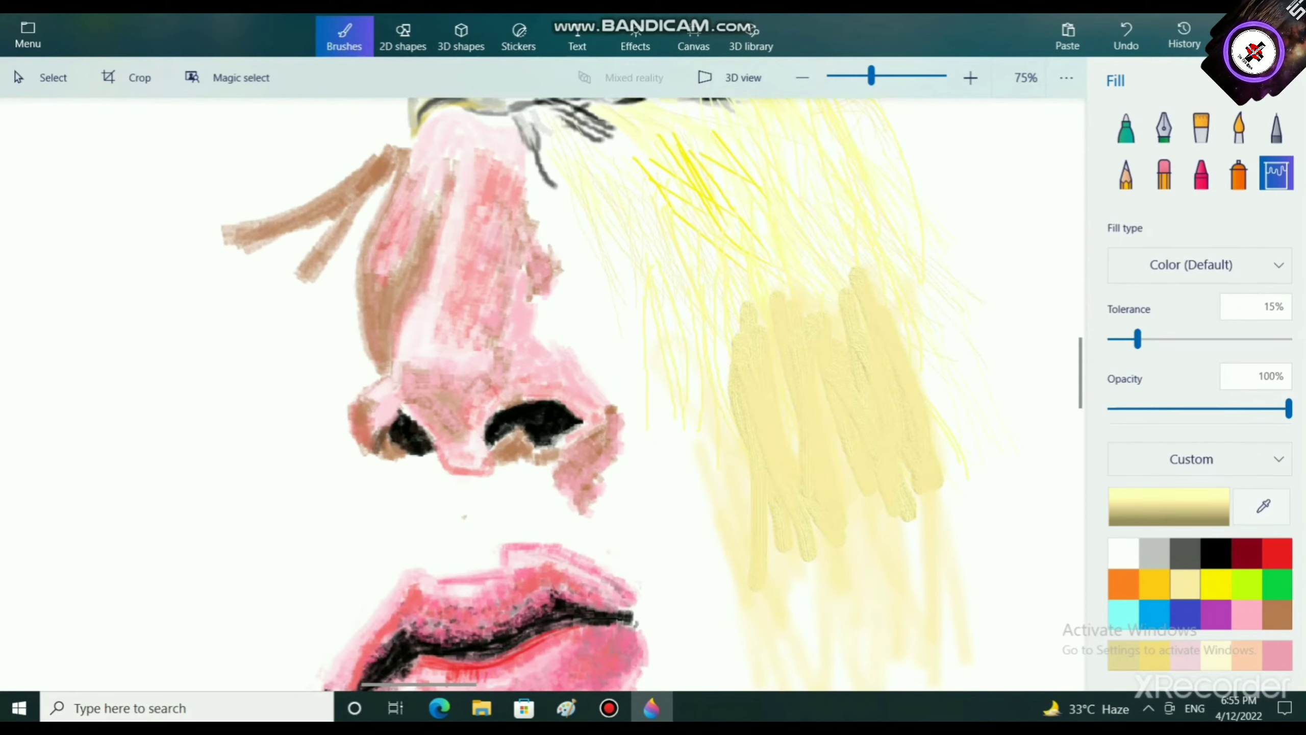
left_click(1170, 339)
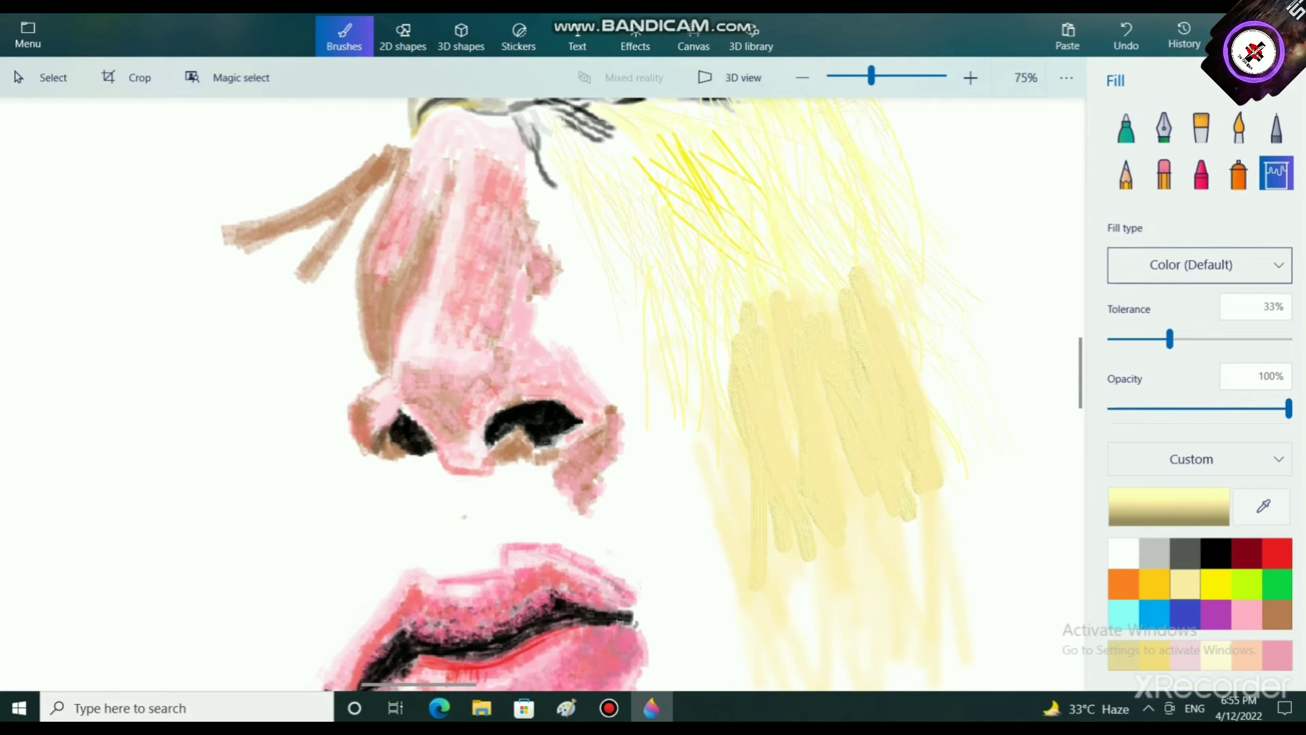
left_click(1234, 265)
left_click(1228, 361)
Step: Draw a short red crayon mark 20px thick at the bottom of the neck patch
left_click(1277, 554)
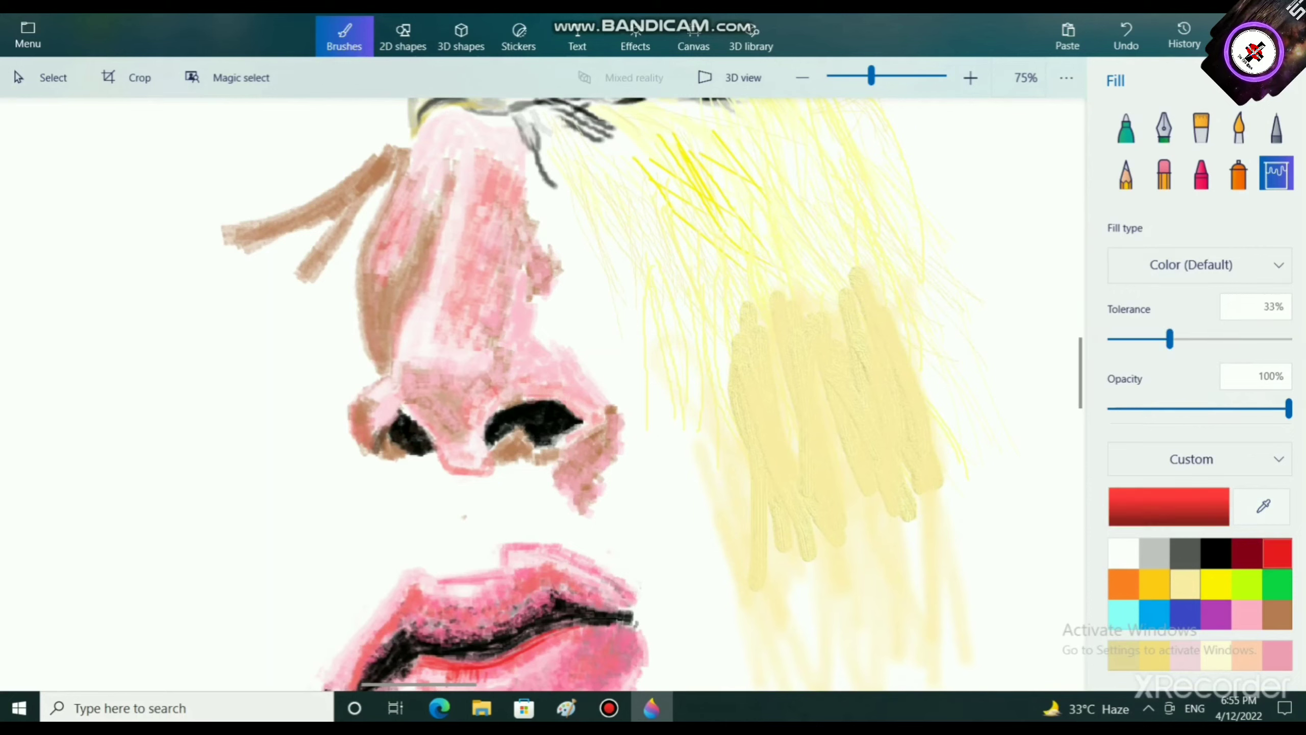
left_click(1201, 173)
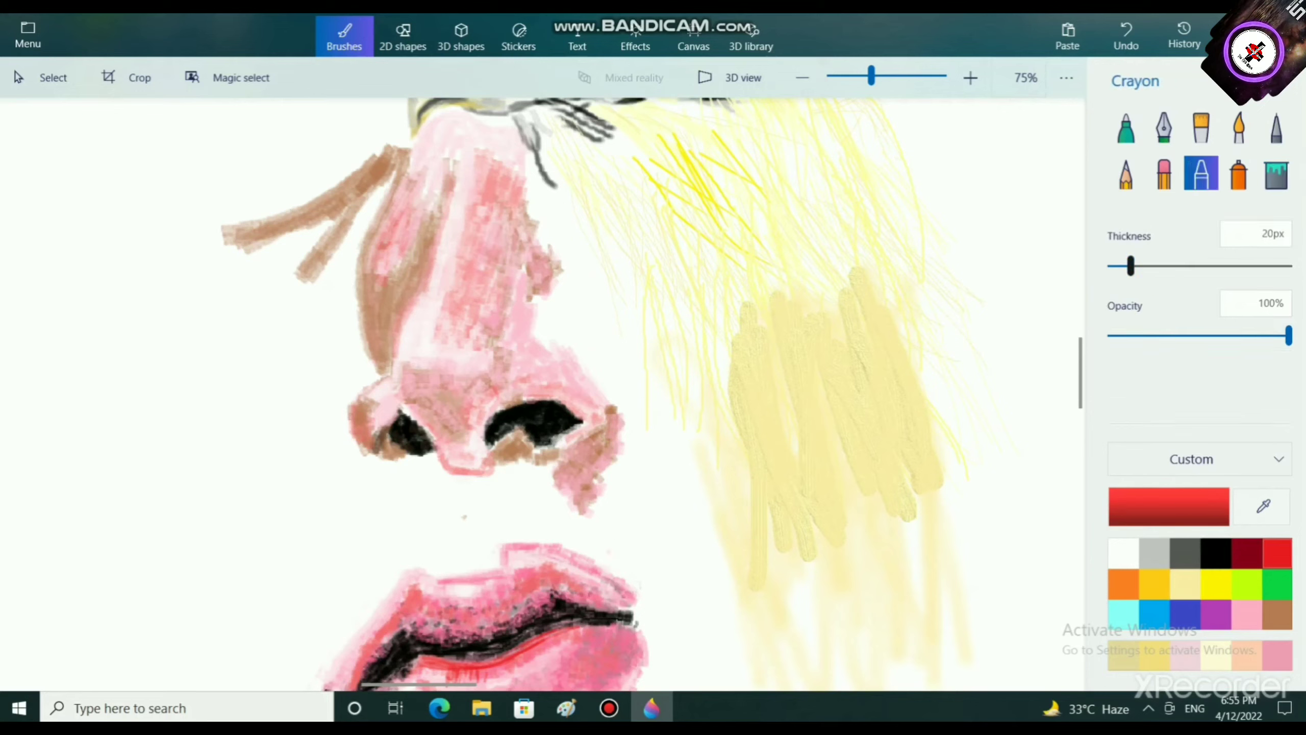
left_click_drag(899, 505, 918, 584)
Step: Texture the rear part of the neck patch with pale cream crayon strokes 20px thick
left_click(1217, 655)
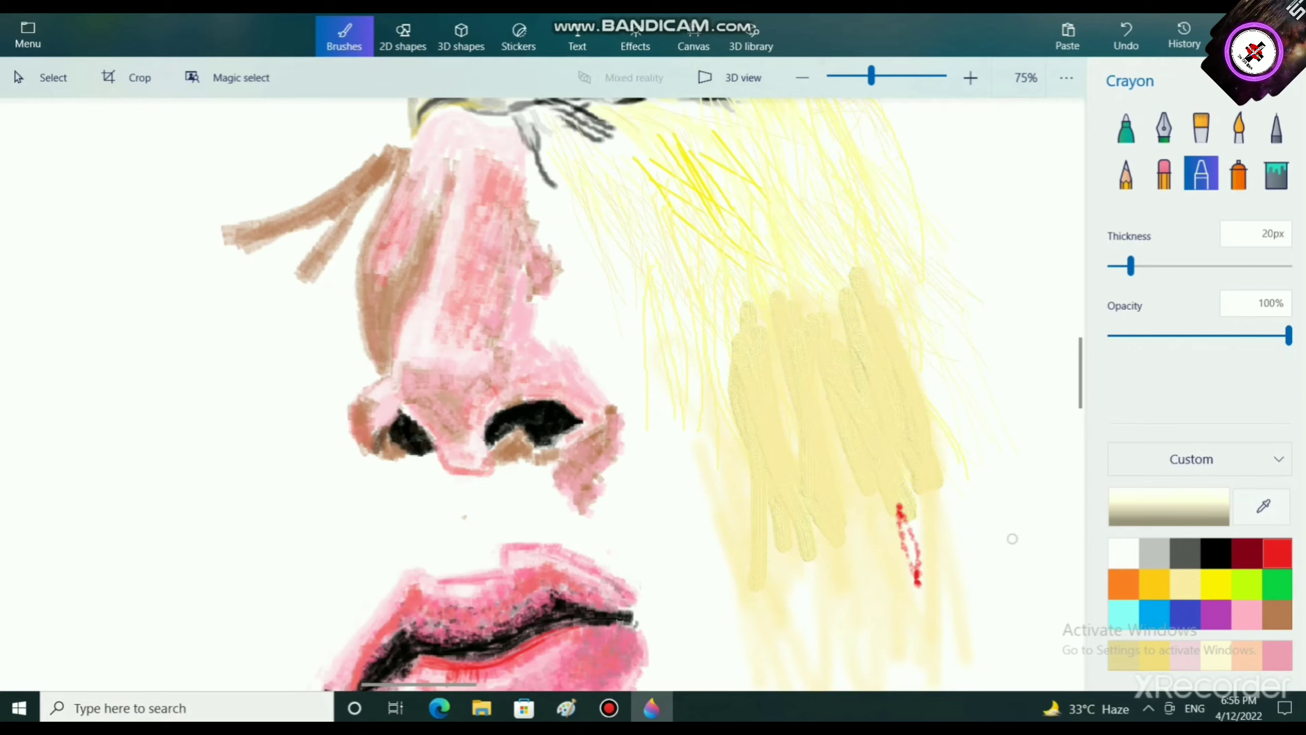
mouse_move(873, 356)
left_mouse_down()
mouse_move(882, 499)
mouse_move(859, 522)
left_mouse_up()
left_click_drag(875, 407, 889, 466)
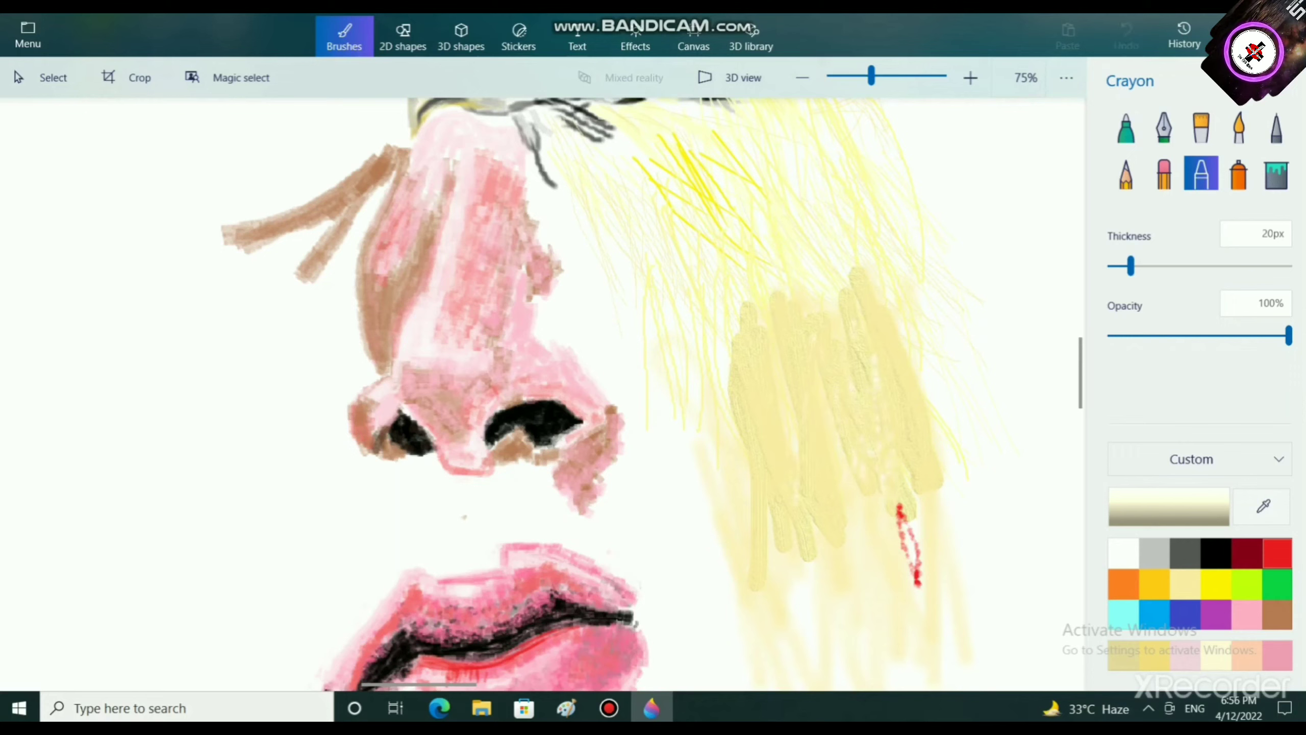
Step: Set the crayon thickness to 53px and cover the whole neck patch and the red mark with pale cream strokes
left_click_drag(1130, 266, 1195, 266)
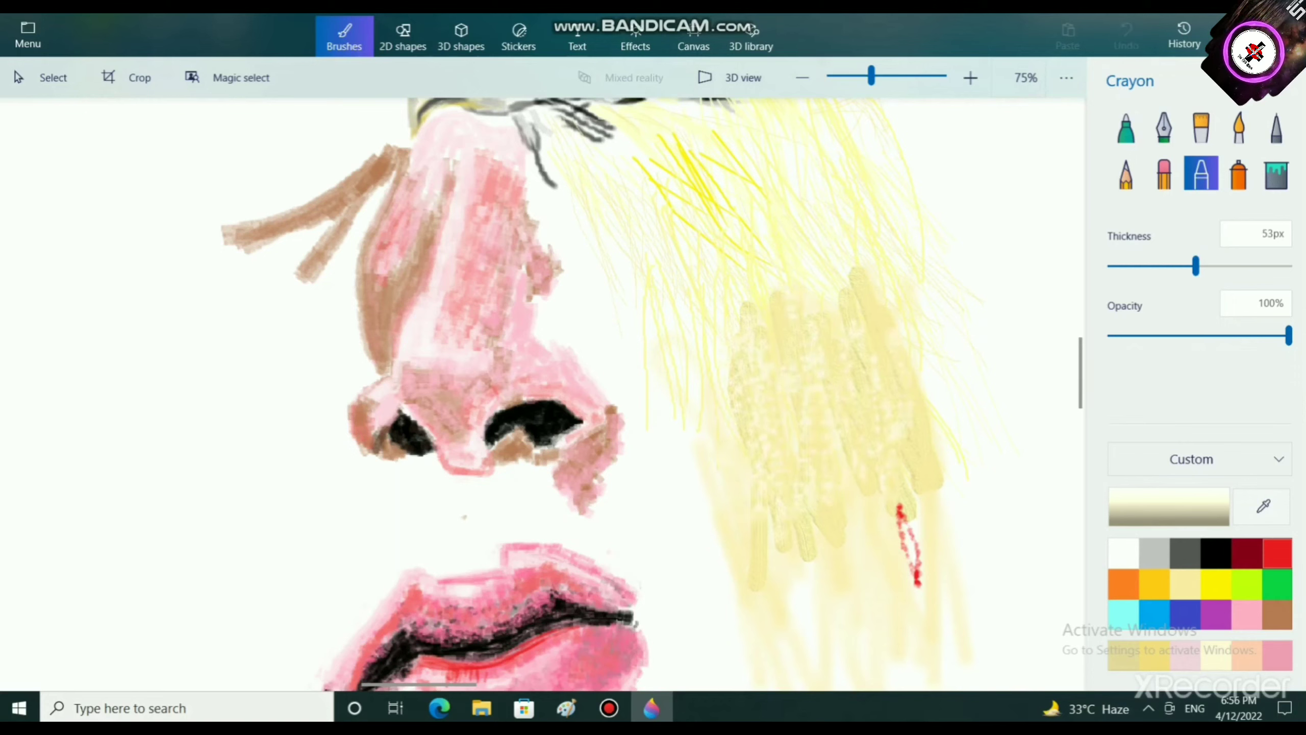
mouse_move(775, 308)
left_mouse_down()
mouse_move(868, 310)
mouse_move(912, 468)
mouse_move(920, 455)
mouse_move(909, 548)
mouse_move(843, 515)
mouse_move(756, 576)
left_mouse_up()
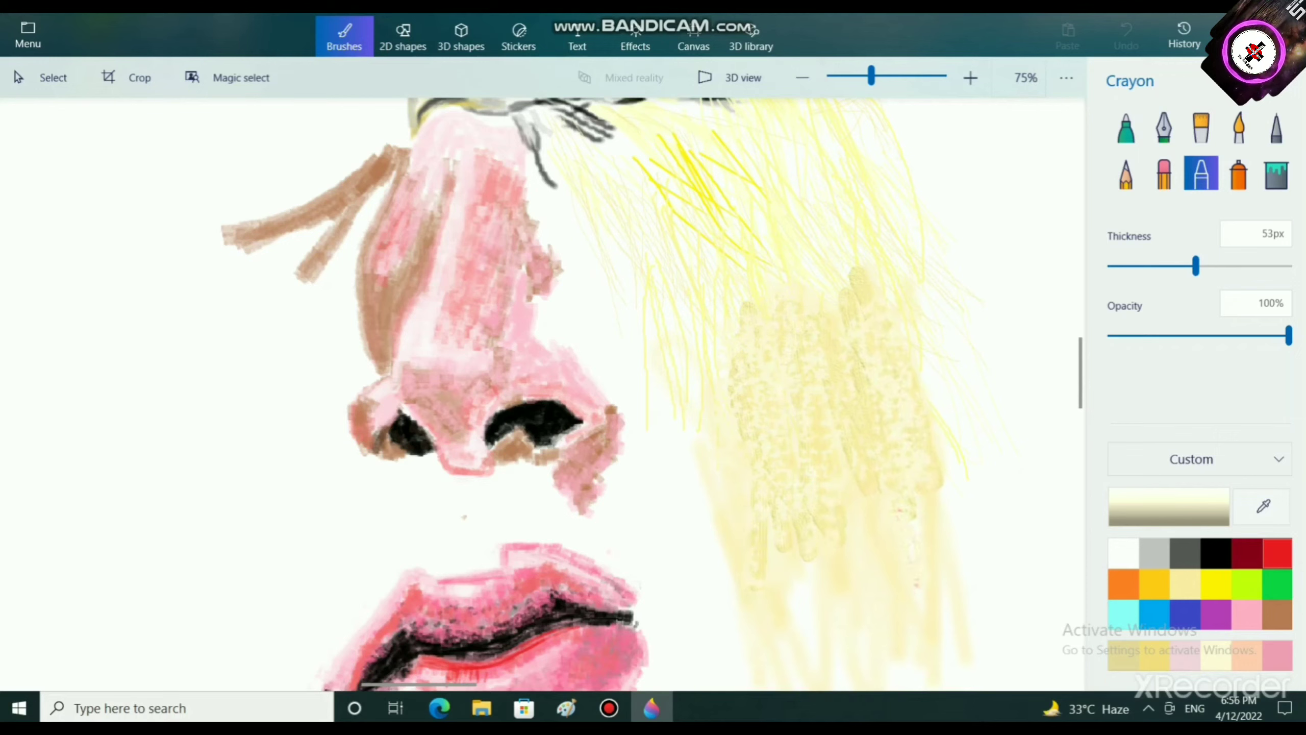
mouse_move(861, 378)
left_mouse_down()
mouse_move(846, 306)
mouse_move(859, 278)
left_mouse_up()
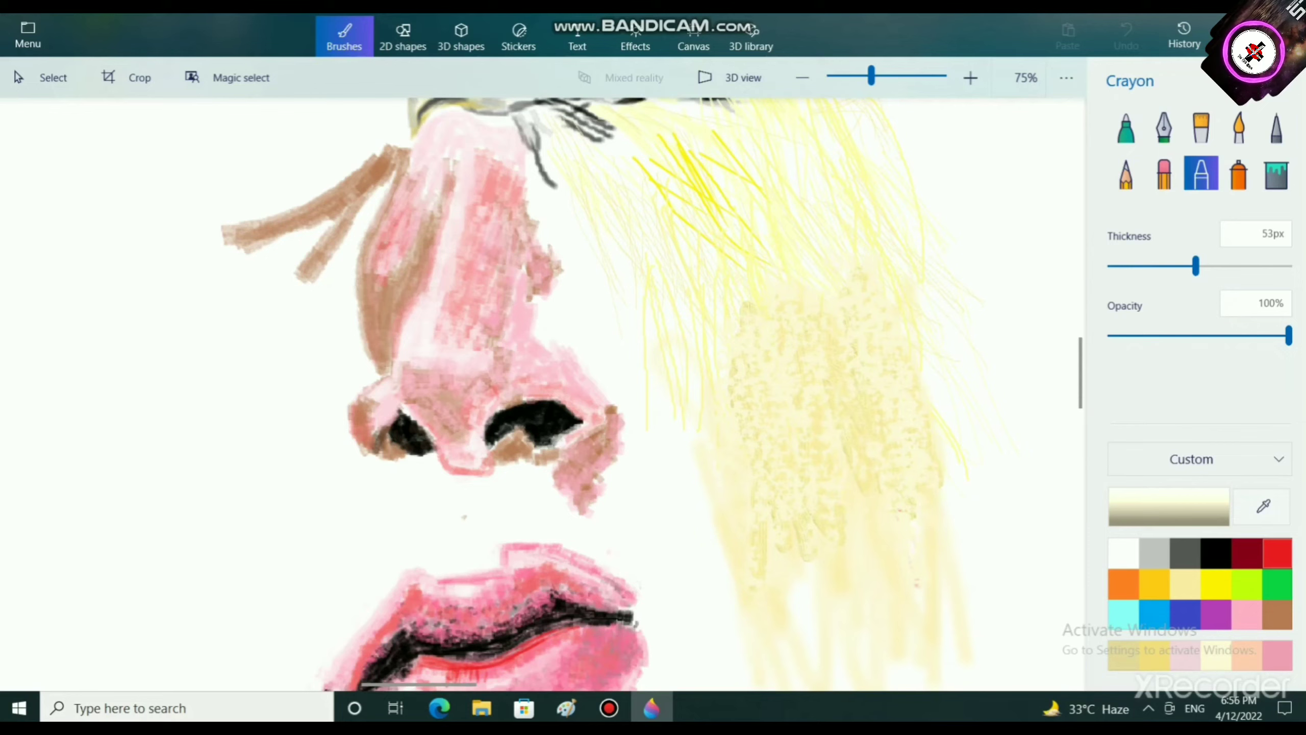
scroll(843, 565, "up", 3)
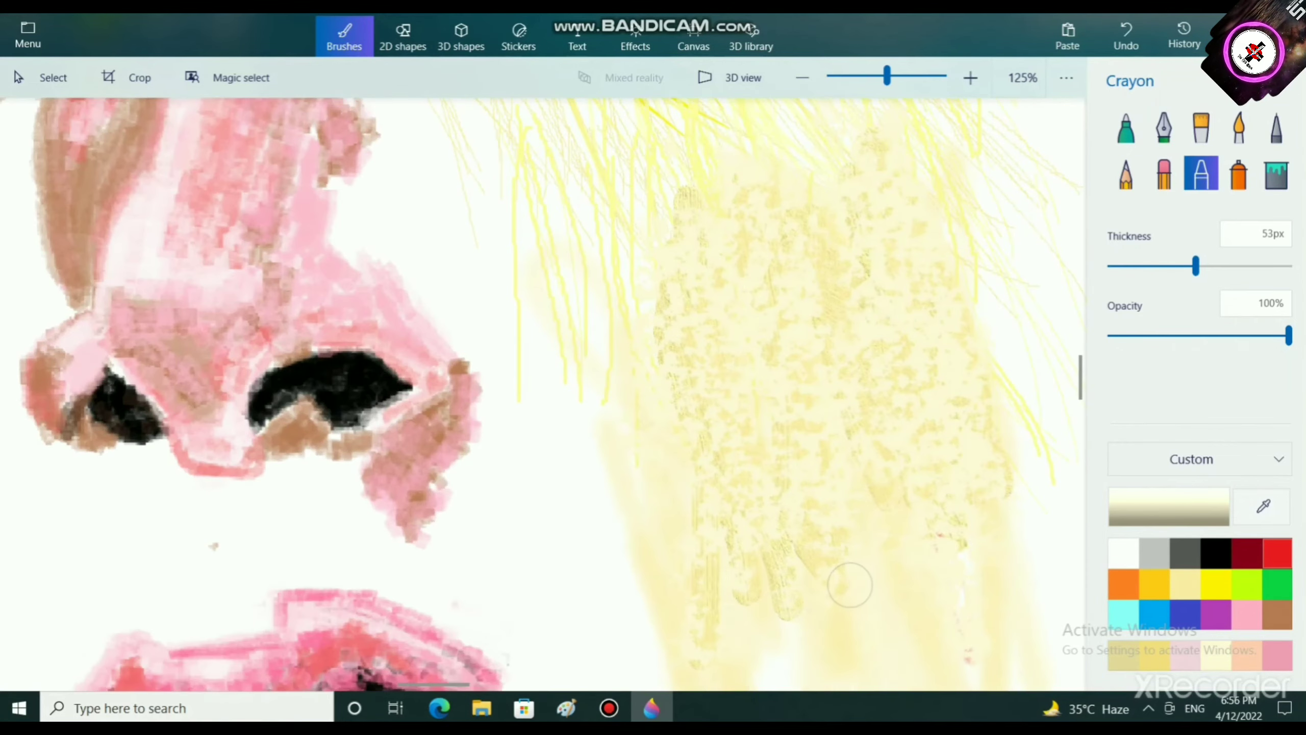
scroll(848, 586, "down", 4)
left_click_drag(857, 597, 824, 584)
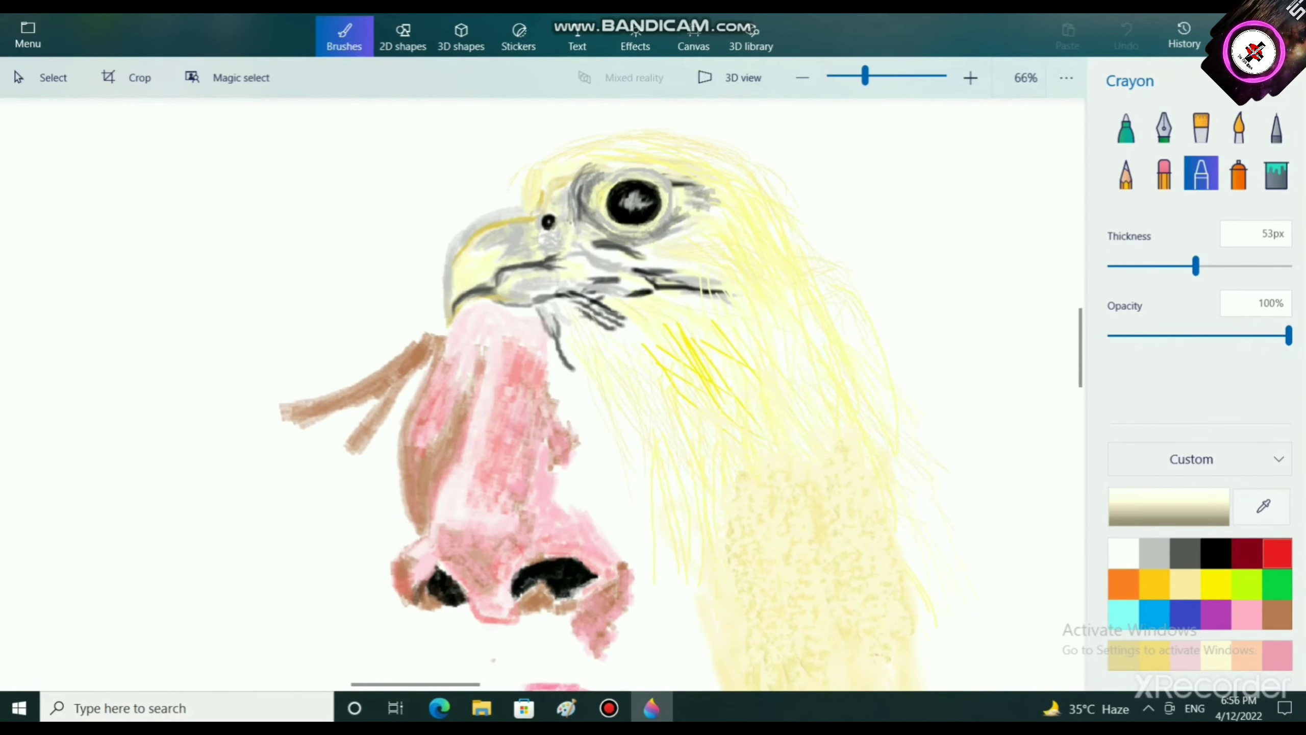
Step: Soften the neck's rear edge with the 53px cream crayon and extend the feathers with a 108px spray can at 25% opacity
mouse_move(843, 289)
left_mouse_down()
mouse_move(882, 355)
mouse_move(872, 436)
left_mouse_up()
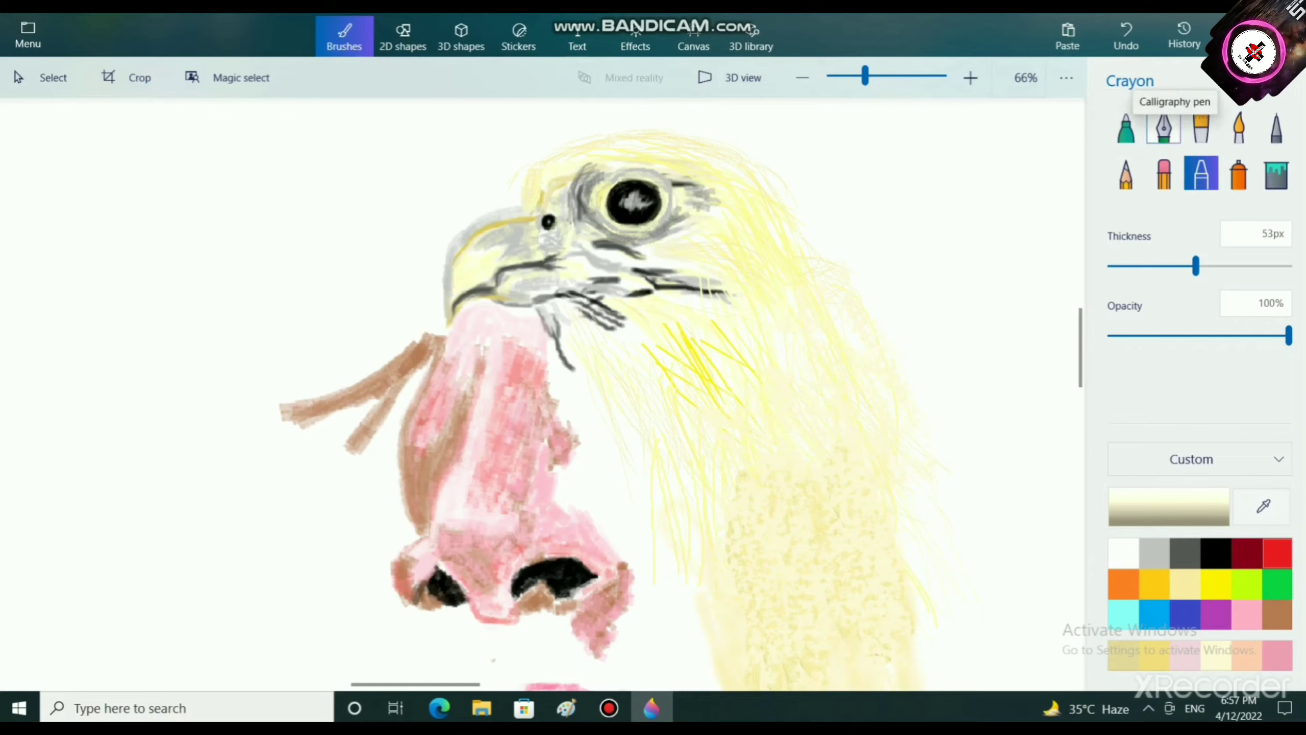
left_click(1201, 127)
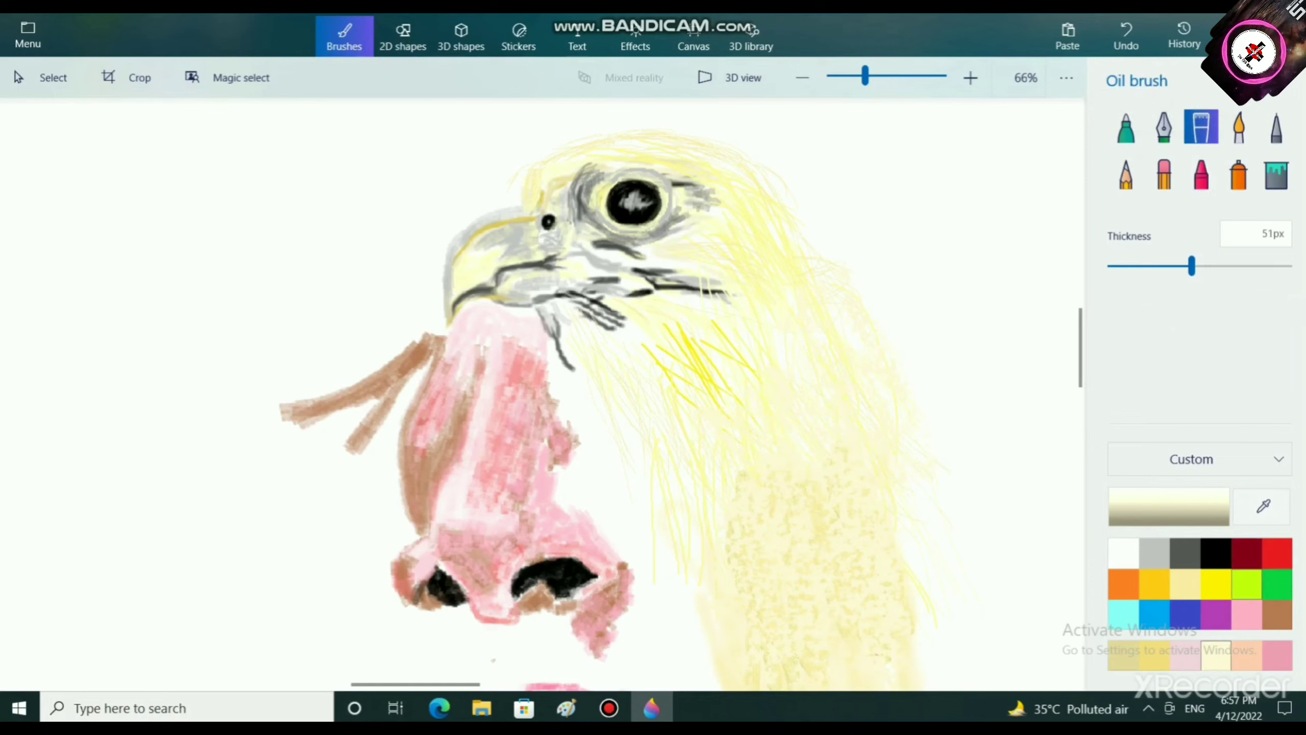
left_click(1239, 174)
left_click_drag(1142, 265, 1164, 266)
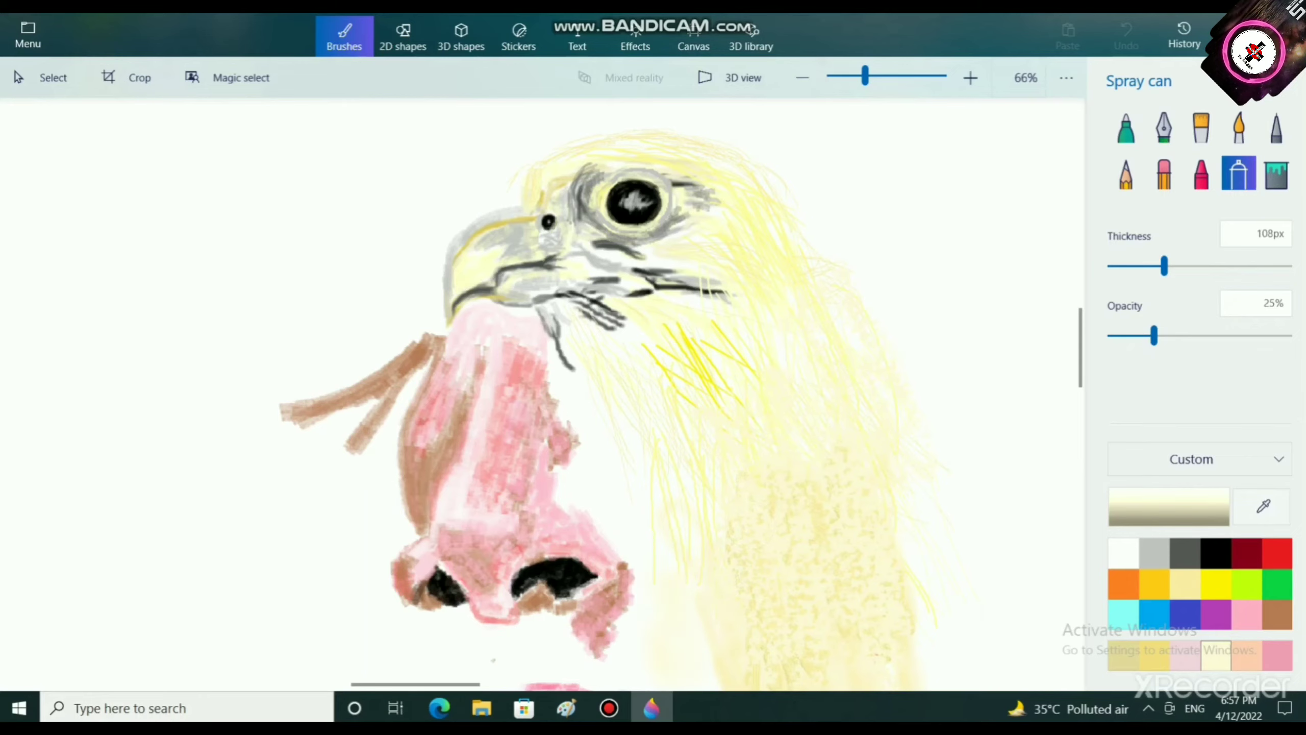
scroll(598, 468, "down", 6)
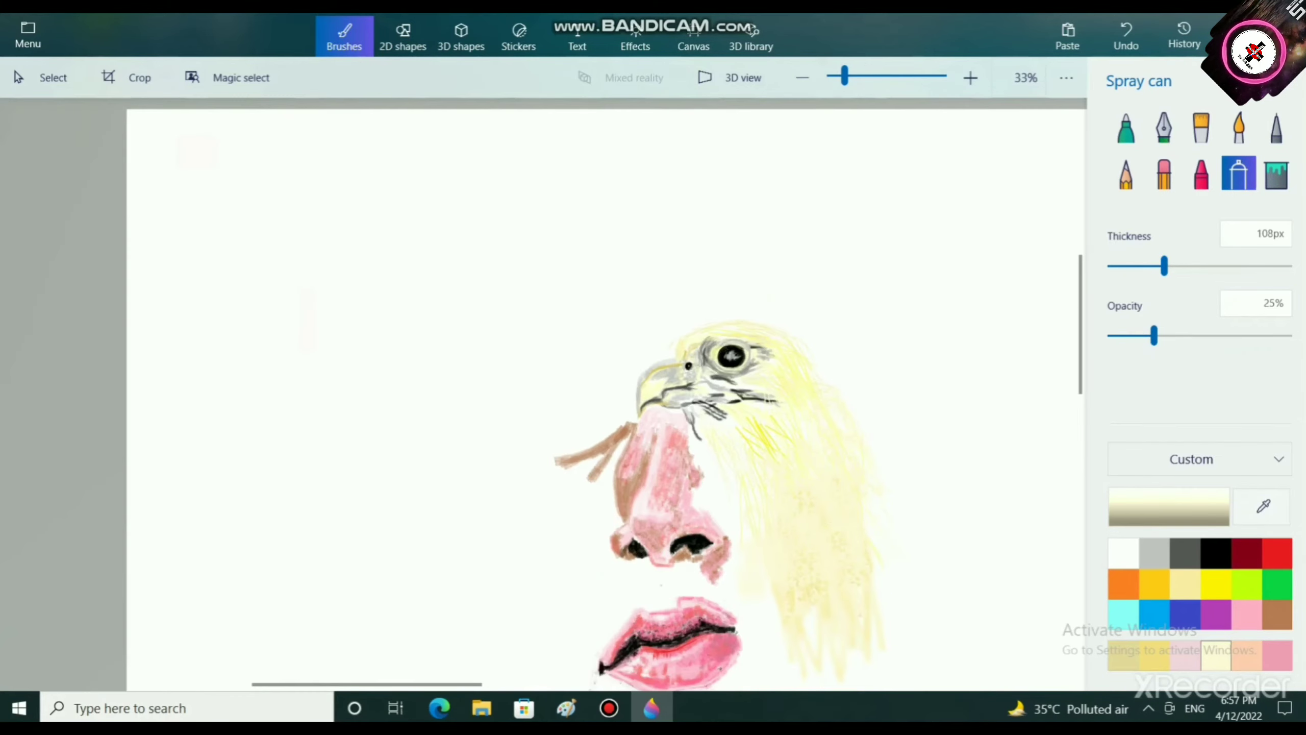
mouse_move(508, 355)
left_mouse_down()
mouse_move(522, 429)
mouse_move(517, 381)
mouse_move(529, 426)
mouse_move(539, 393)
mouse_move(553, 429)
mouse_move(539, 396)
mouse_move(530, 418)
mouse_move(578, 509)
mouse_move(514, 407)
mouse_move(524, 430)
left_mouse_up()
left_click_drag(542, 437, 585, 520)
left_click_drag(491, 388, 499, 421)
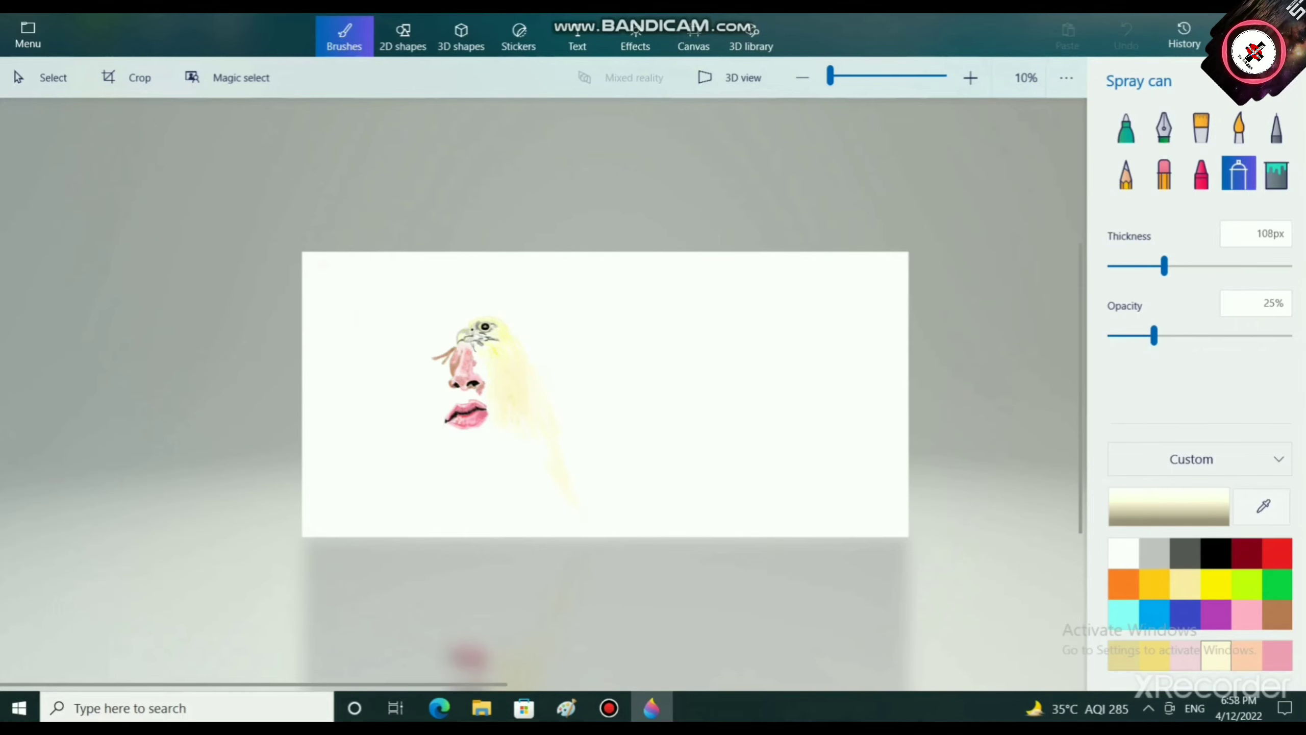
Step: Save the picture as hamdan in PNG format in the Pictures folder, replacing the existing file
key("ctrl+s")
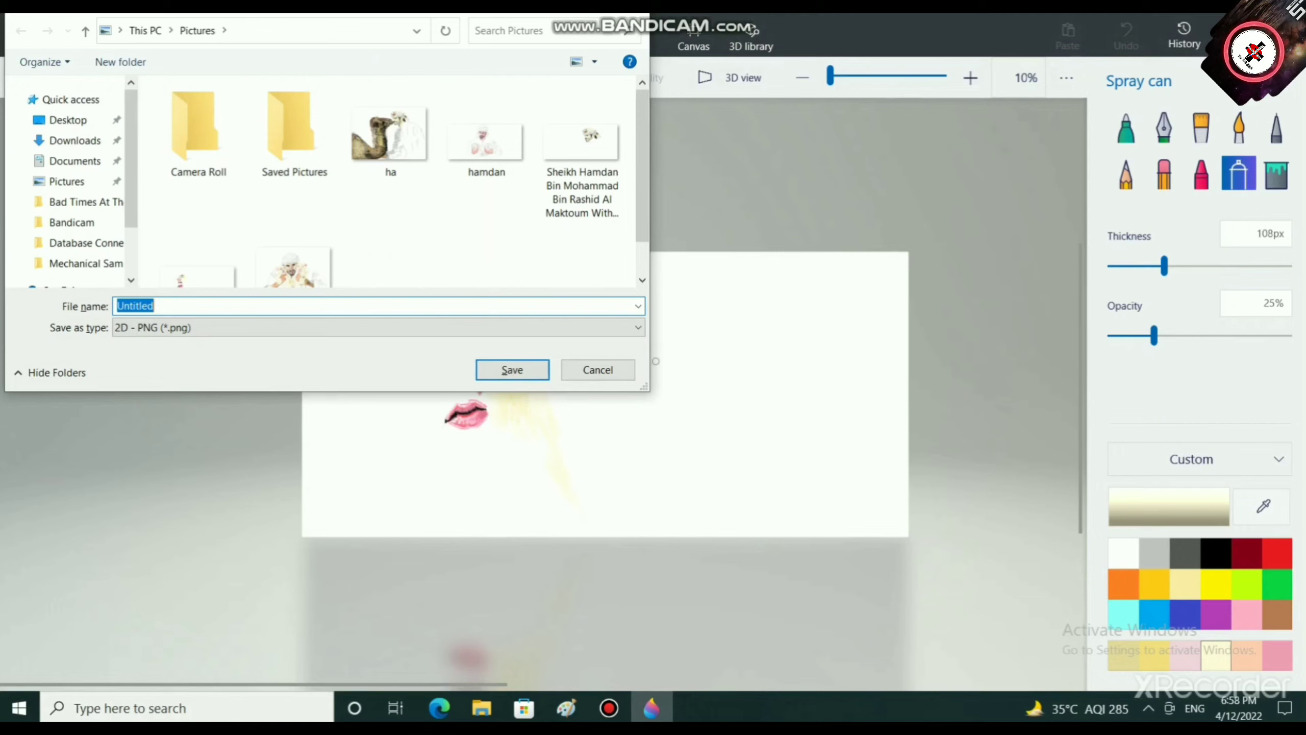
type("hamdan")
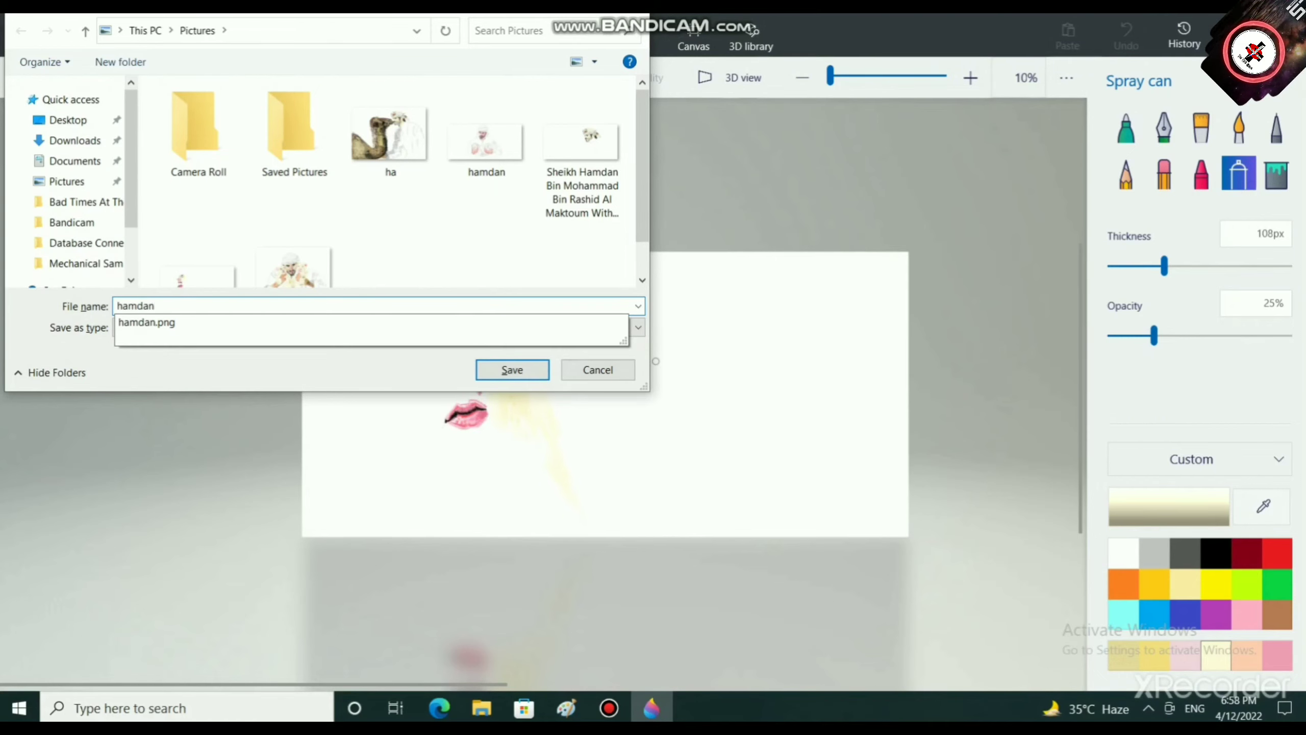
key("Return")
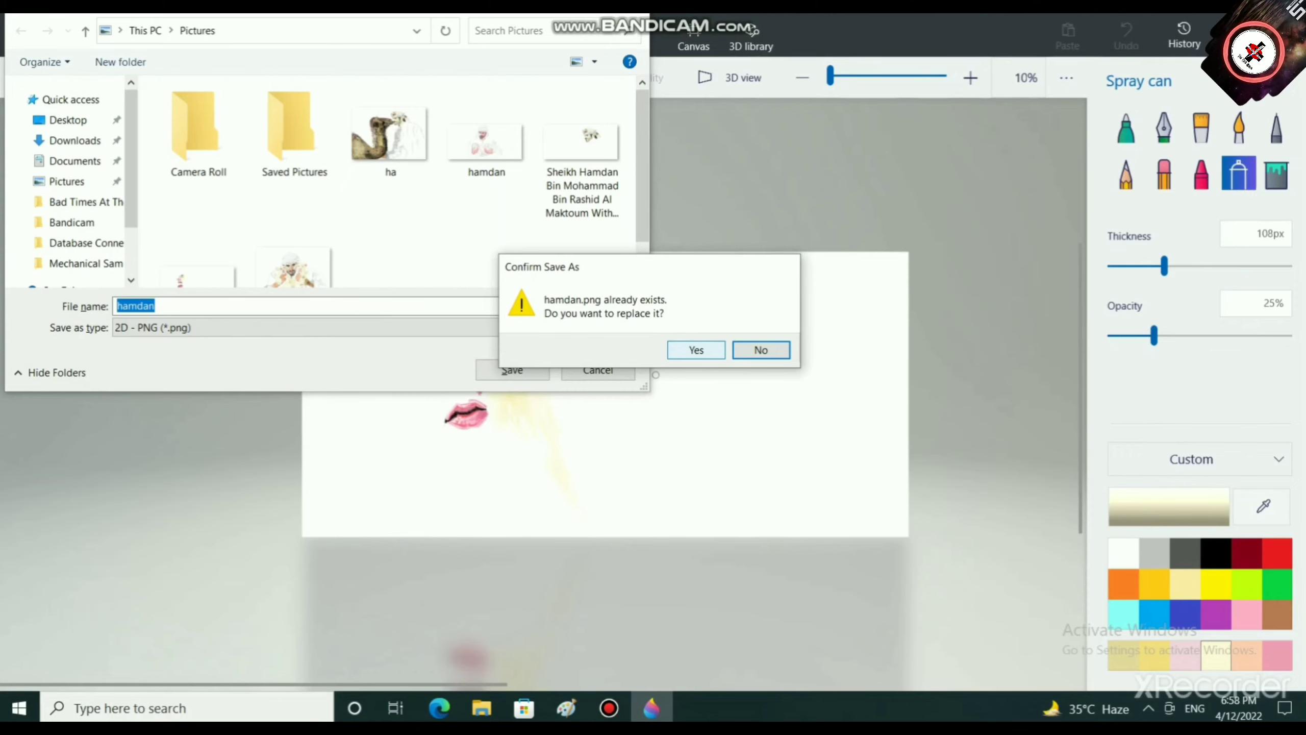
left_click(696, 350)
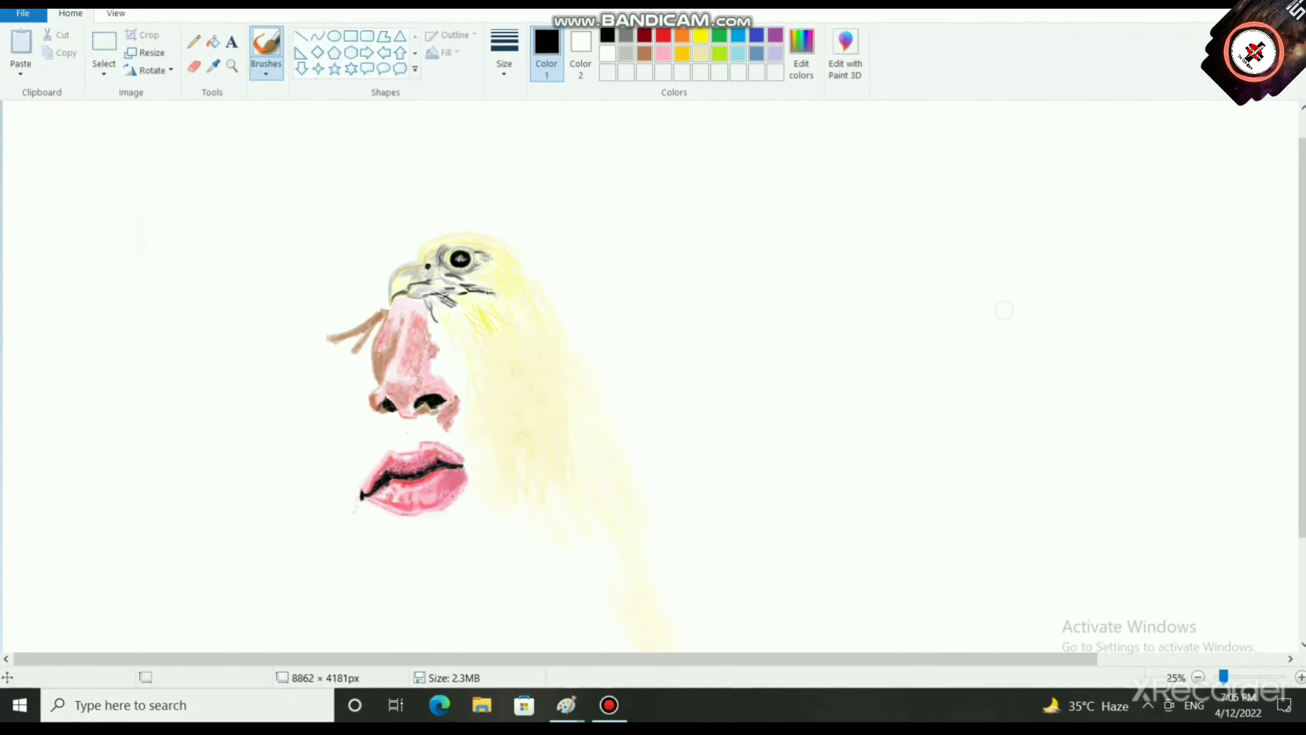
Step: Switch to Paint and spray a black zigzag mark on the middle of the neck with the airbrush at the thickest size
left_click(266, 70)
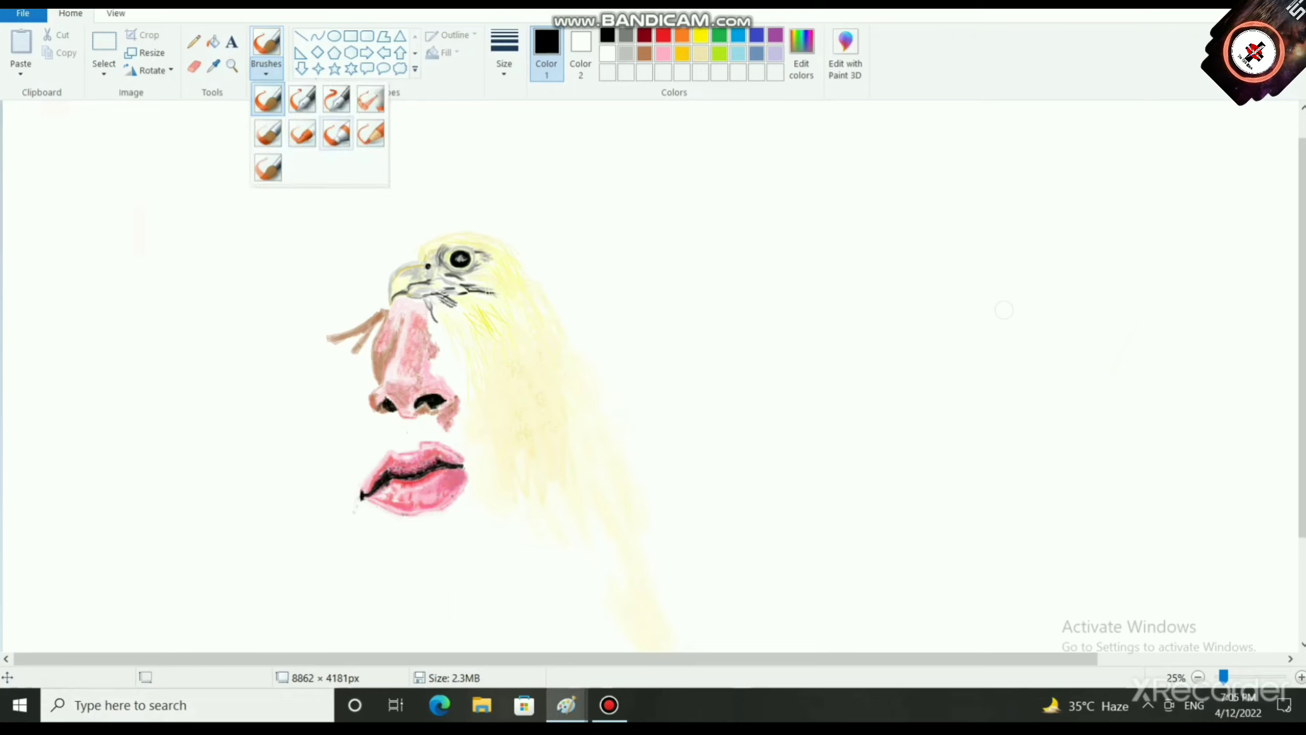
left_click(370, 99)
left_click(504, 60)
left_click(543, 202)
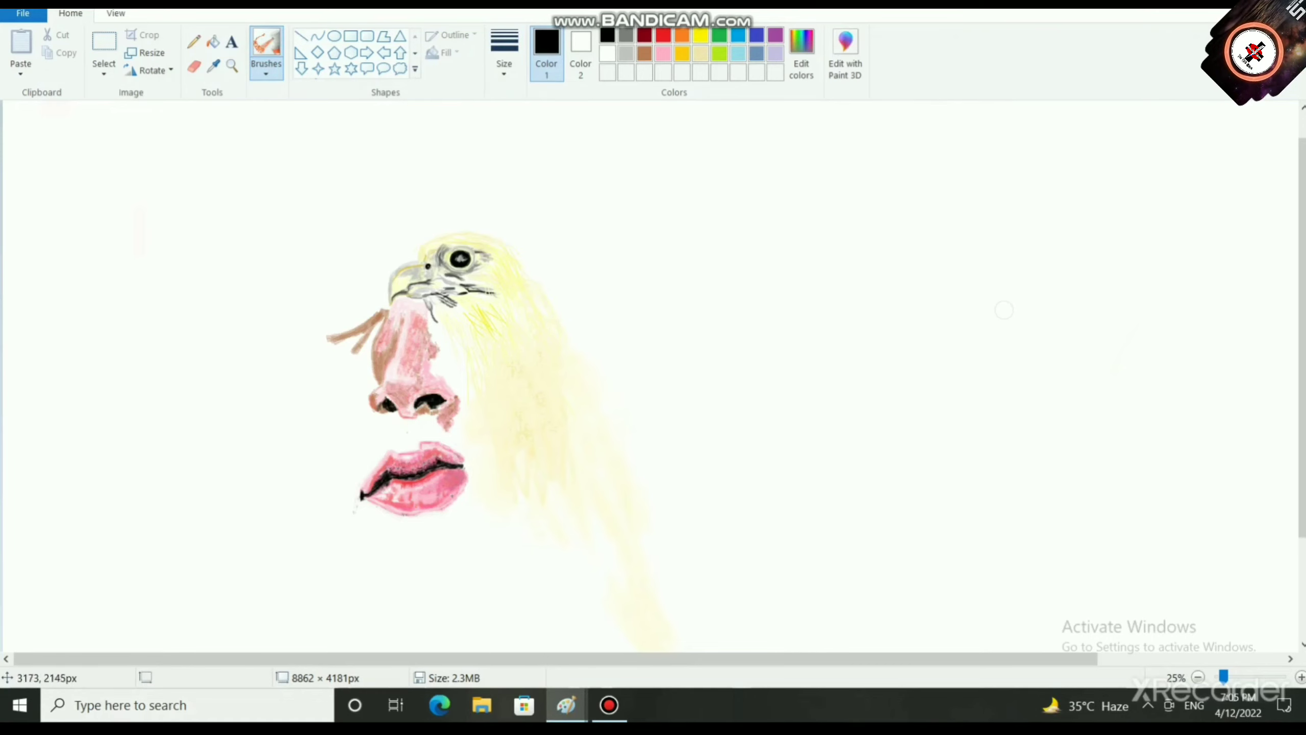
left_click_drag(538, 413, 512, 448)
Step: Define a pale cream painting colour with red 249, green 244 and blue 225, starting from light yellow
left_click(700, 54)
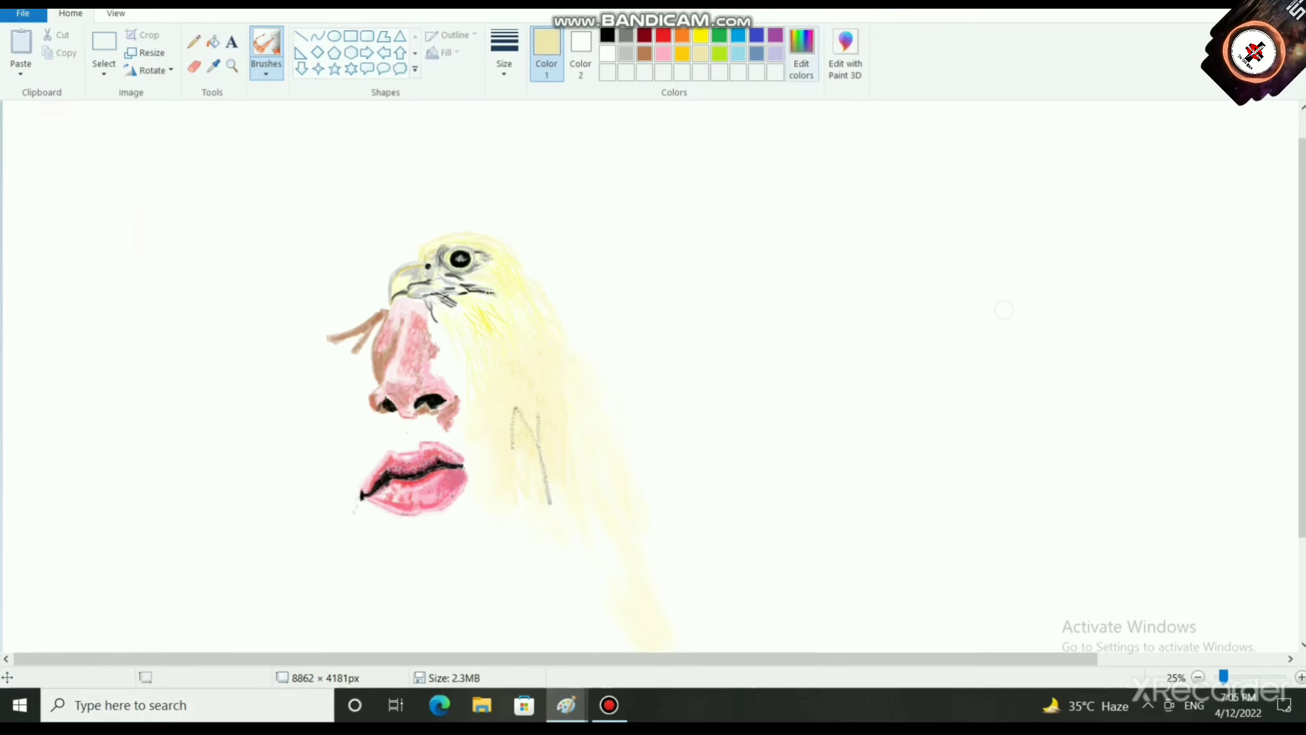
left_click(801, 52)
left_click(487, 456)
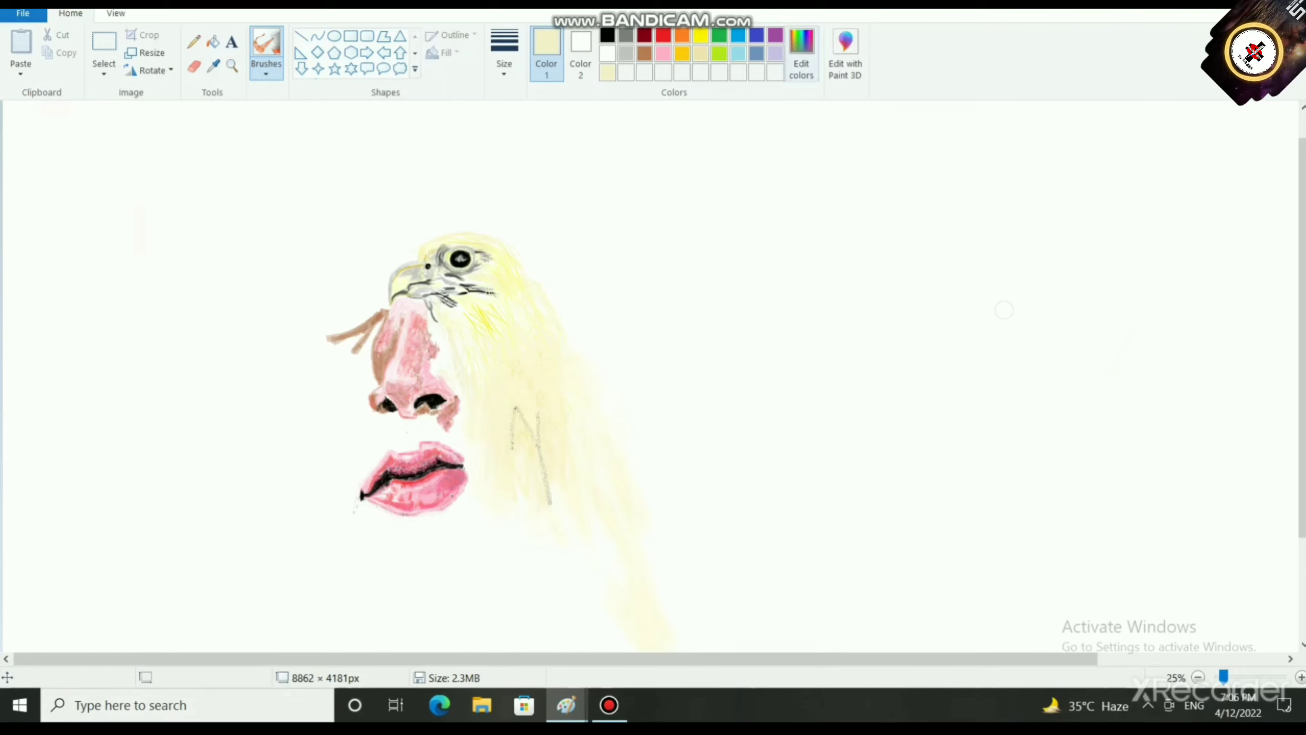
left_click(801, 54)
left_click_drag(850, 245, 850, 238)
left_click(487, 457)
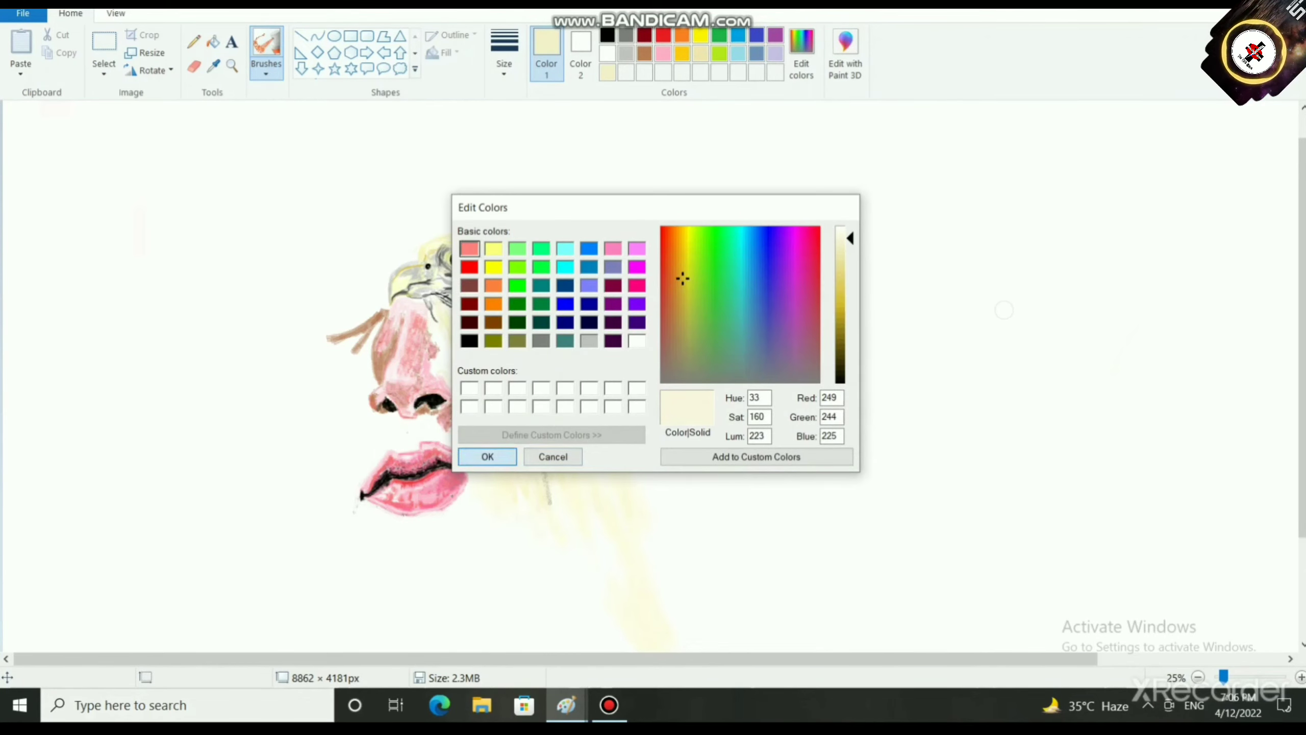
Step: Spray light yellow strokes down the front of the neck beside the black zigzag with the airbrush at the thickest size
left_click(505, 54)
left_click(541, 204)
scroll(332, 483, "up", 3)
scroll(332, 482, "down", 5)
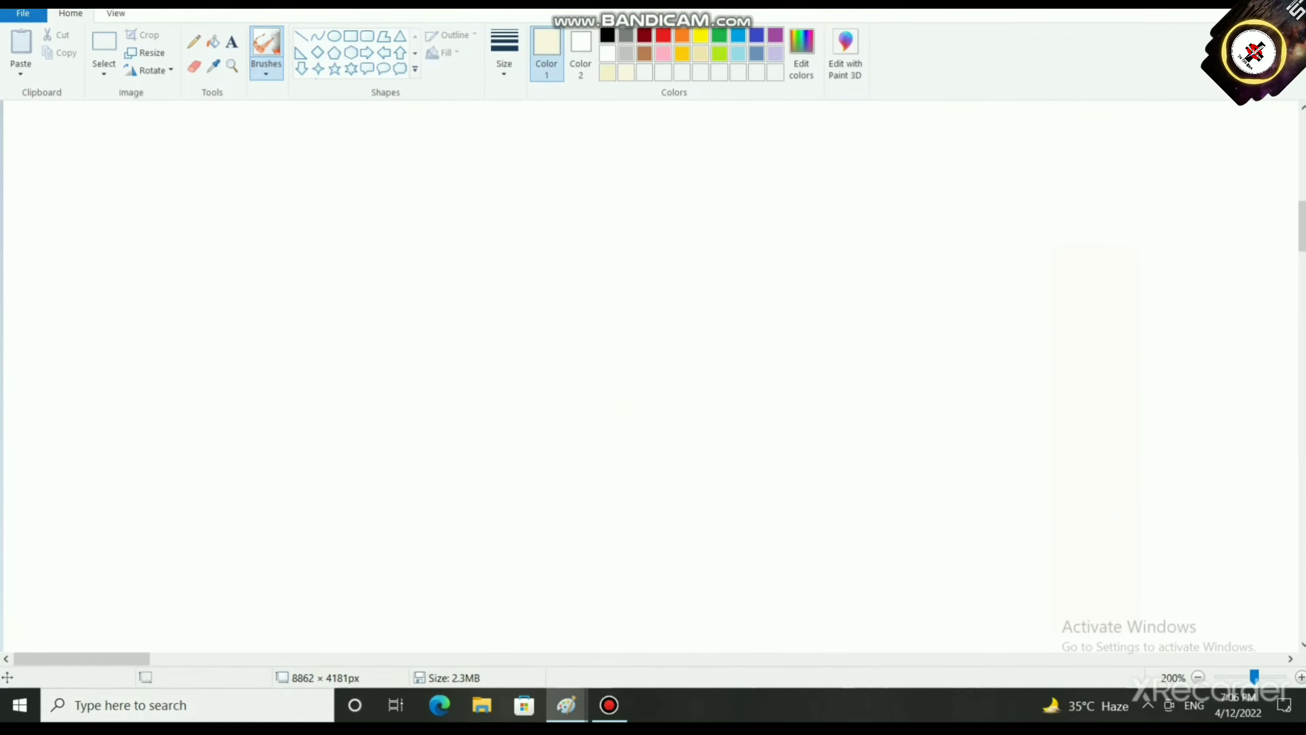
left_click_drag(116, 659, 486, 659)
scroll(407, 541, "down", 8)
scroll(571, 628, "down", 5)
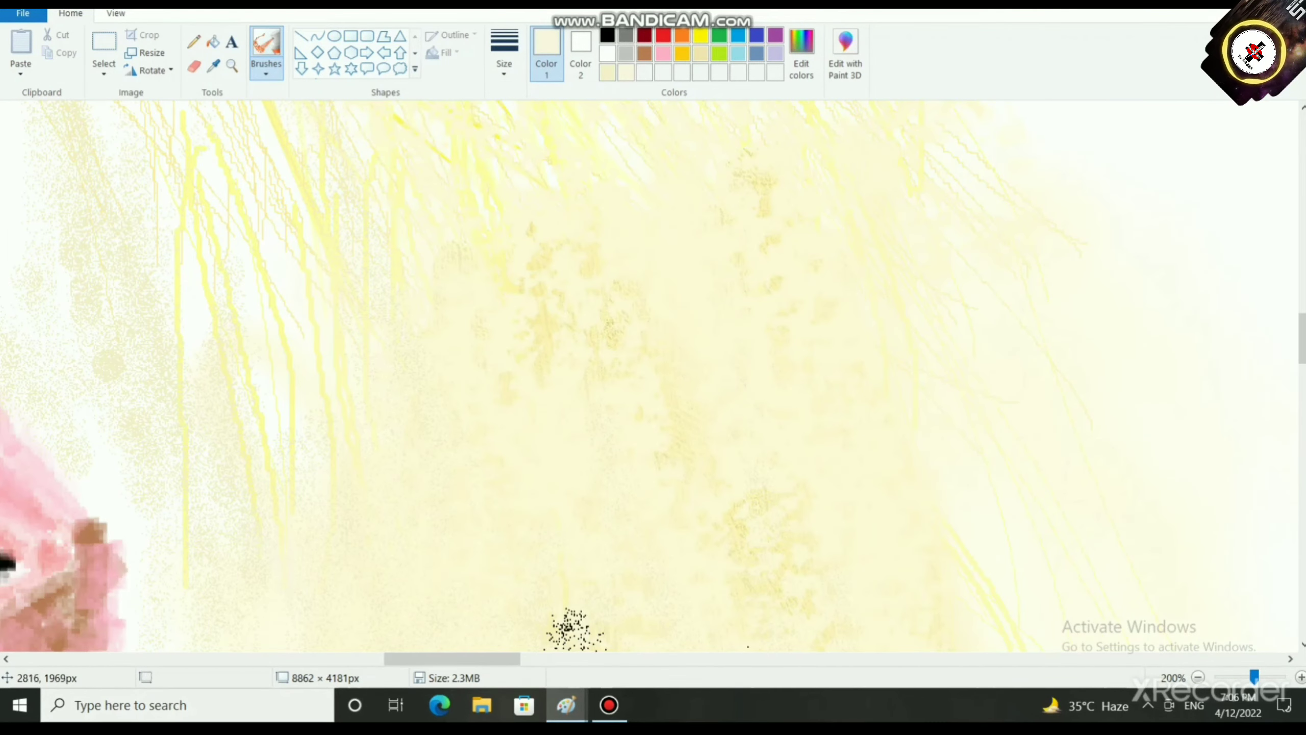
scroll(180, 381, "down", 6)
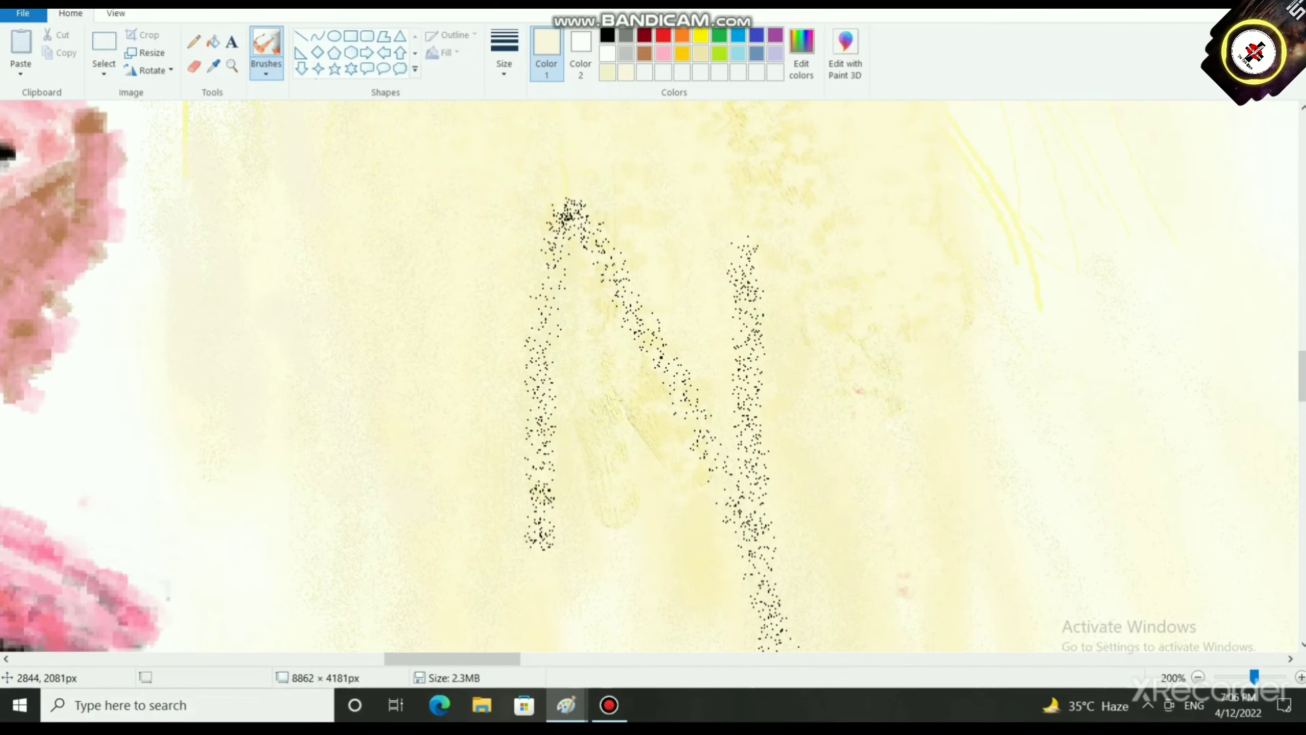
left_click(700, 54)
mouse_move(249, 154)
left_mouse_down()
mouse_move(271, 345)
mouse_move(333, 418)
mouse_move(418, 425)
mouse_move(483, 556)
left_mouse_up()
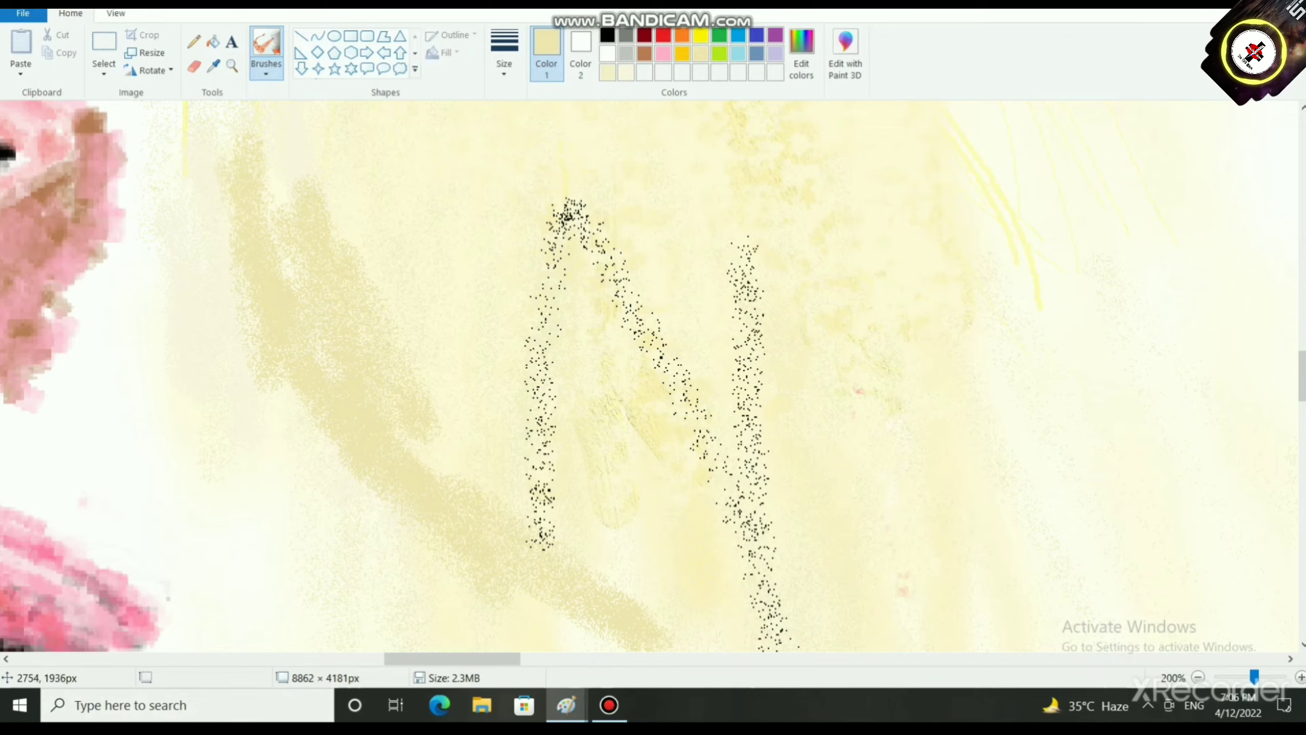
Step: Extend the light yellow airbrush shading up the neck's front edge and diagonally down across the lower neck
scroll(652, 375, "up", 10)
mouse_move(310, 482)
left_mouse_down()
mouse_move(256, 420)
mouse_move(269, 291)
left_mouse_up()
scroll(226, 411, "down", 2)
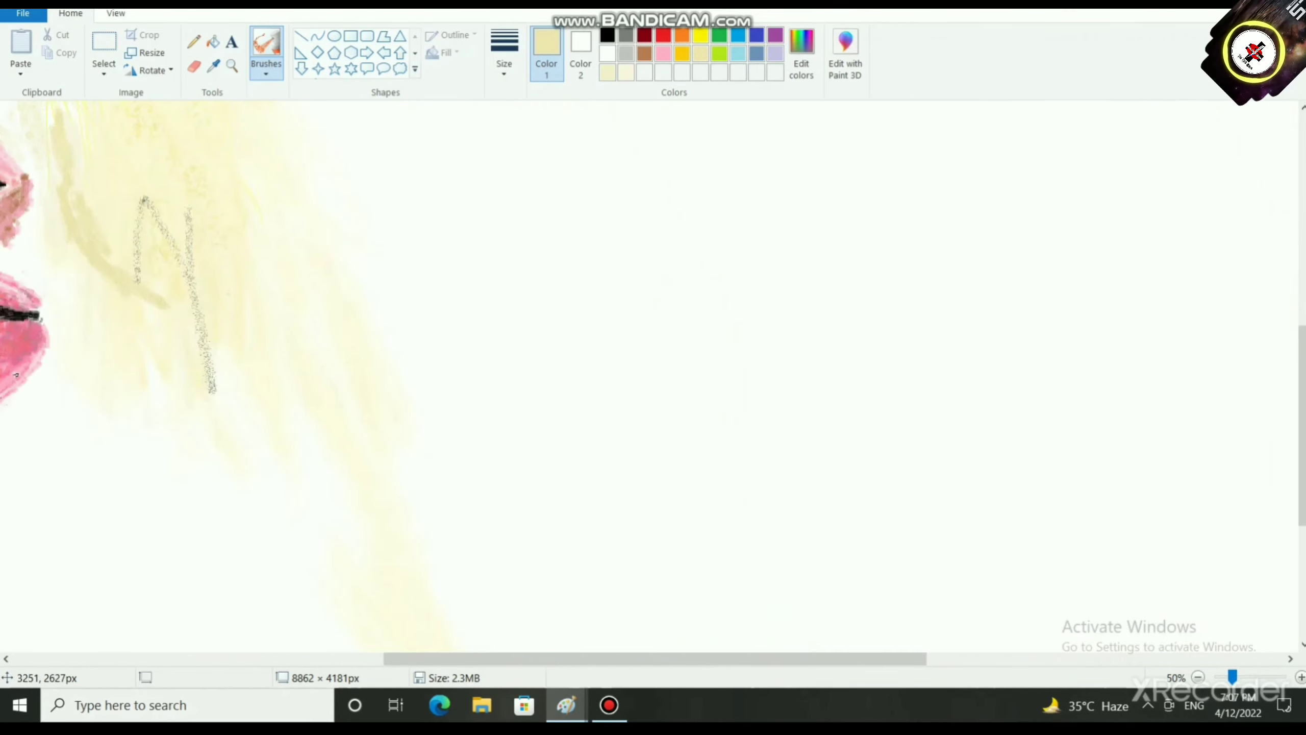
scroll(201, 437, "up", 4)
scroll(1121, 278, "down", 1)
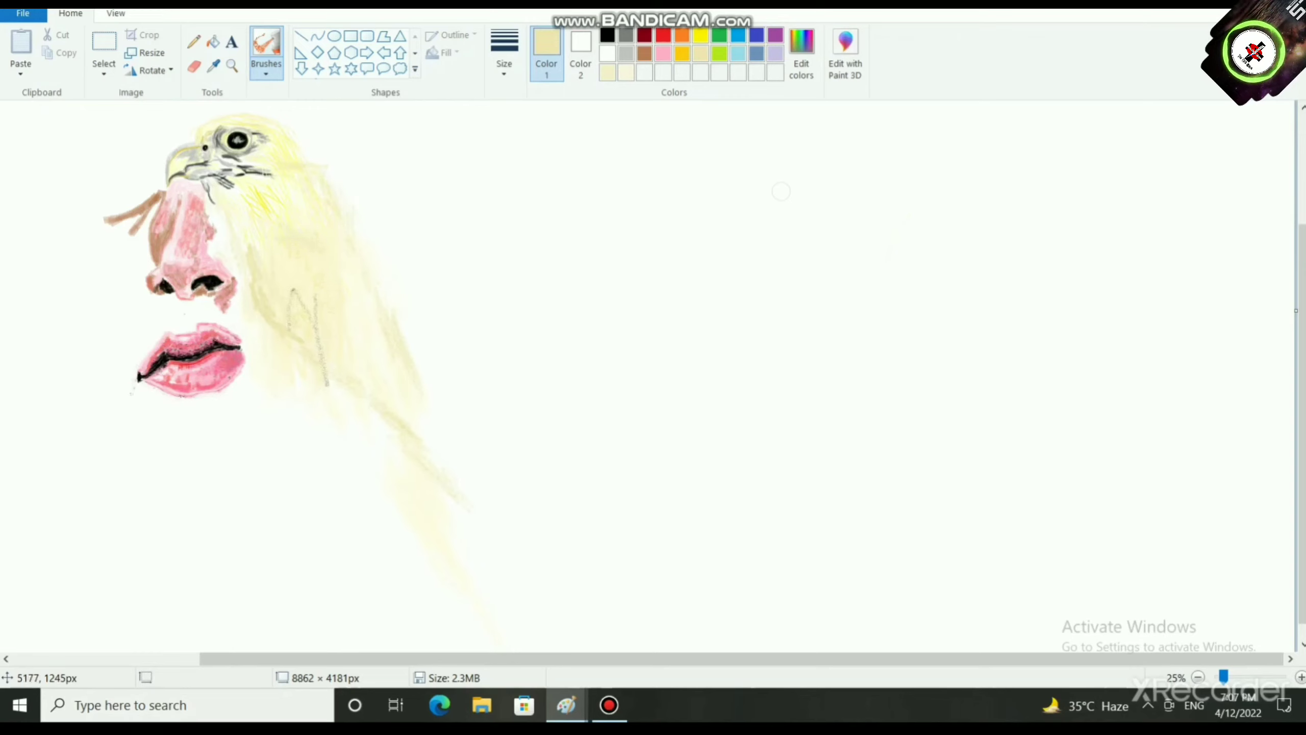
Step: Deepen the neck's diagonal shading with a darker custom yellow and spray white over the black zigzag
left_click(800, 52)
left_click_drag(850, 249, 851, 266)
left_click(487, 454)
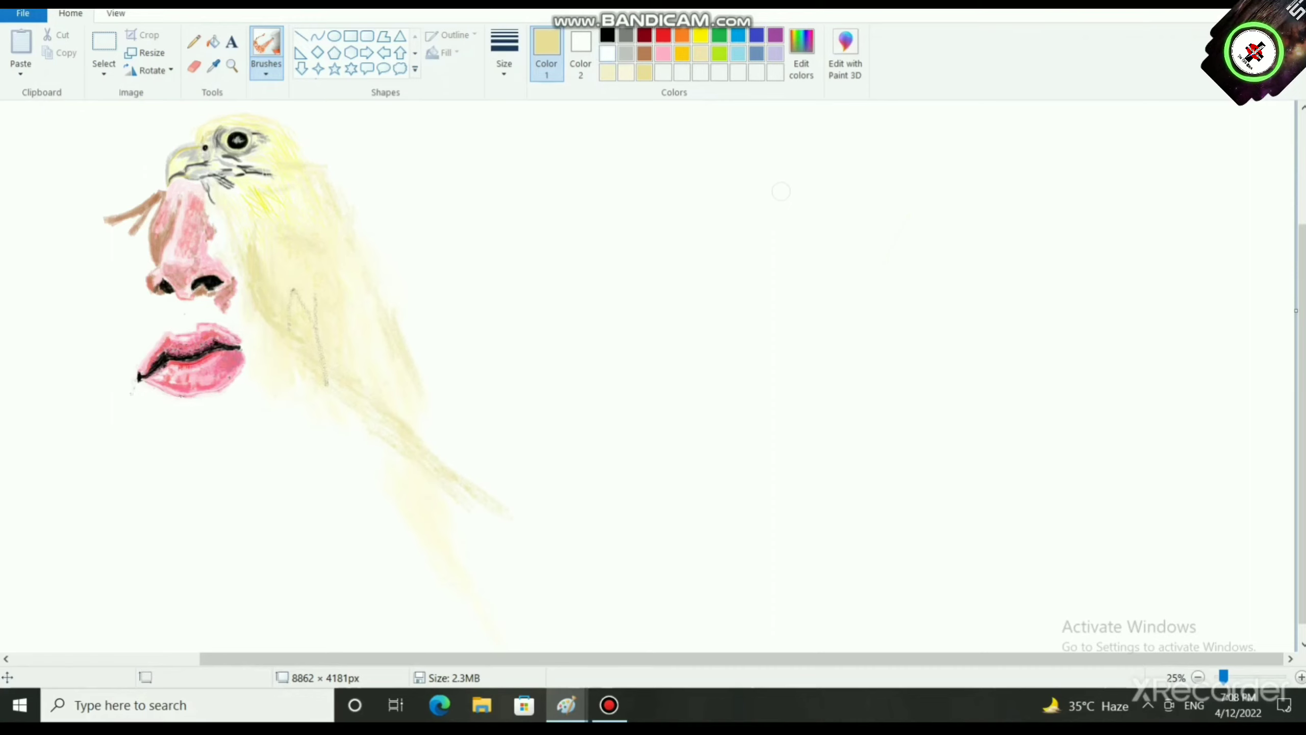
left_click(607, 53)
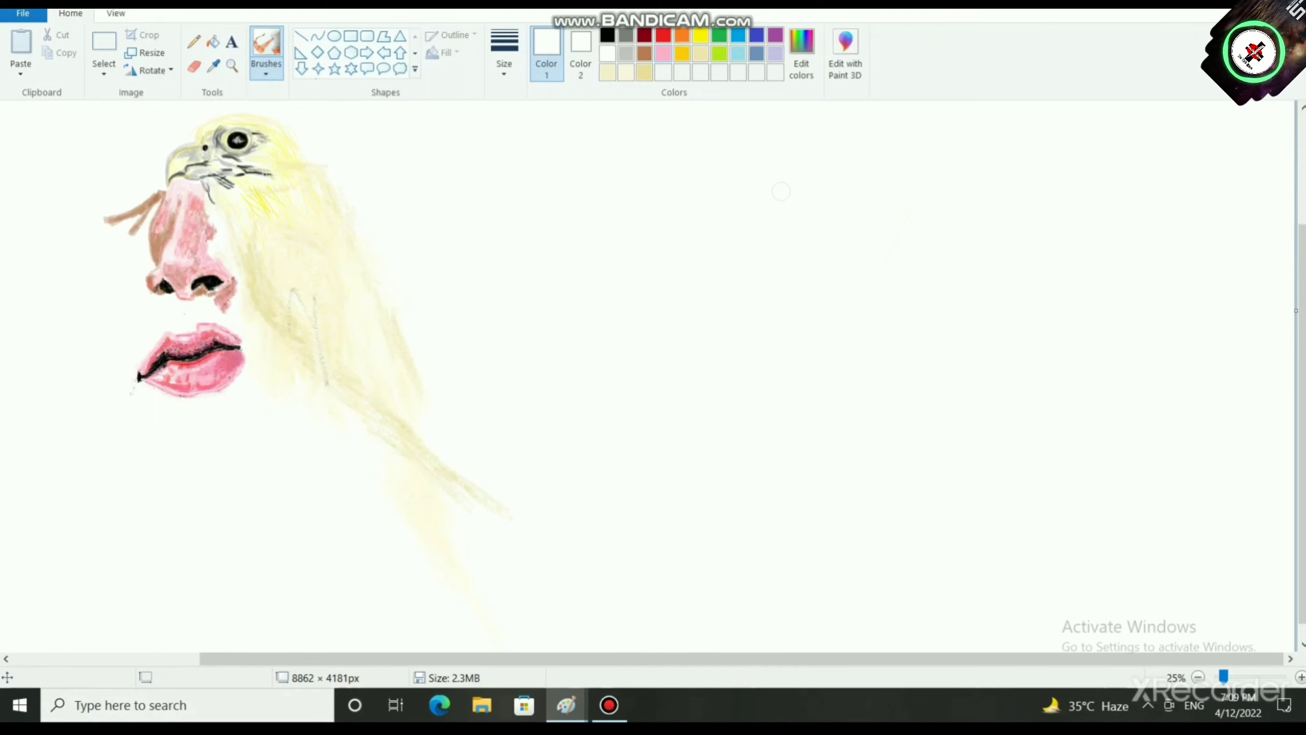
Step: Spray the lower neck pale peach (red 255, green 248, blue 244) and draw its front edge below the lips in light yellow
left_click(801, 51)
left_click(494, 285)
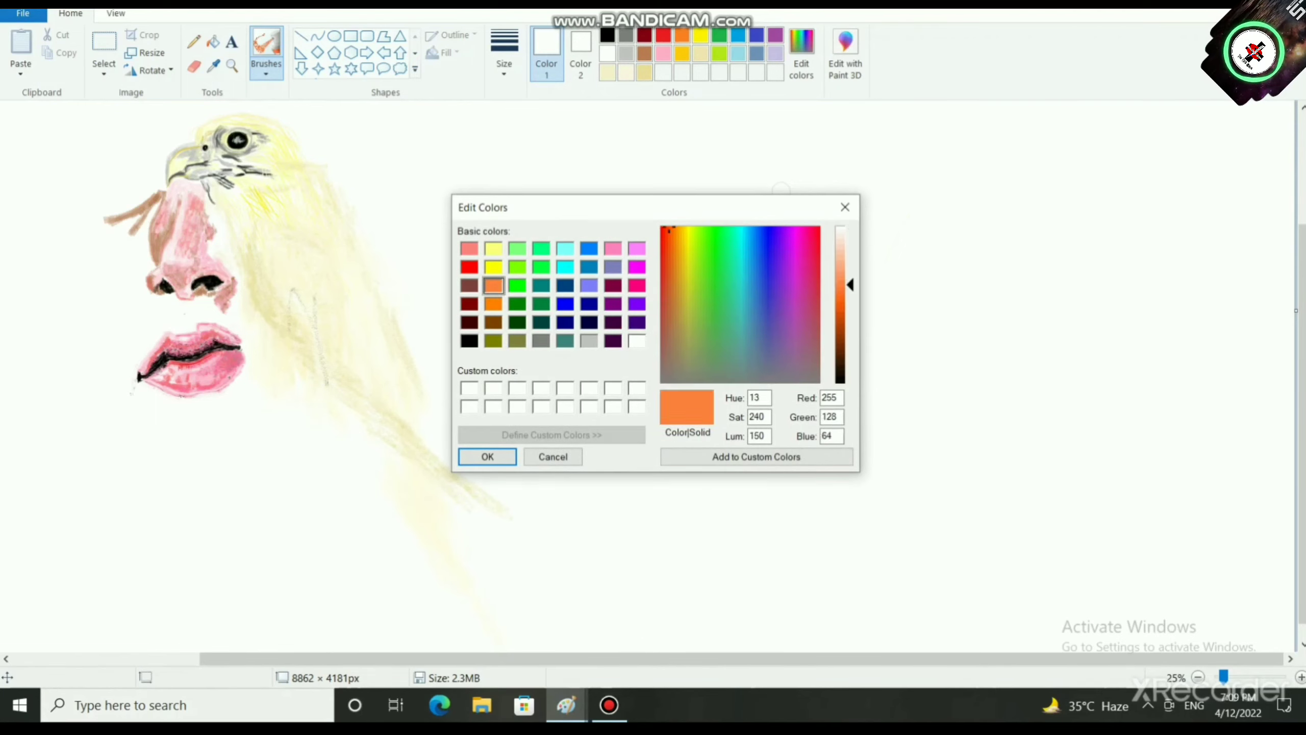
left_click_drag(850, 285, 850, 230)
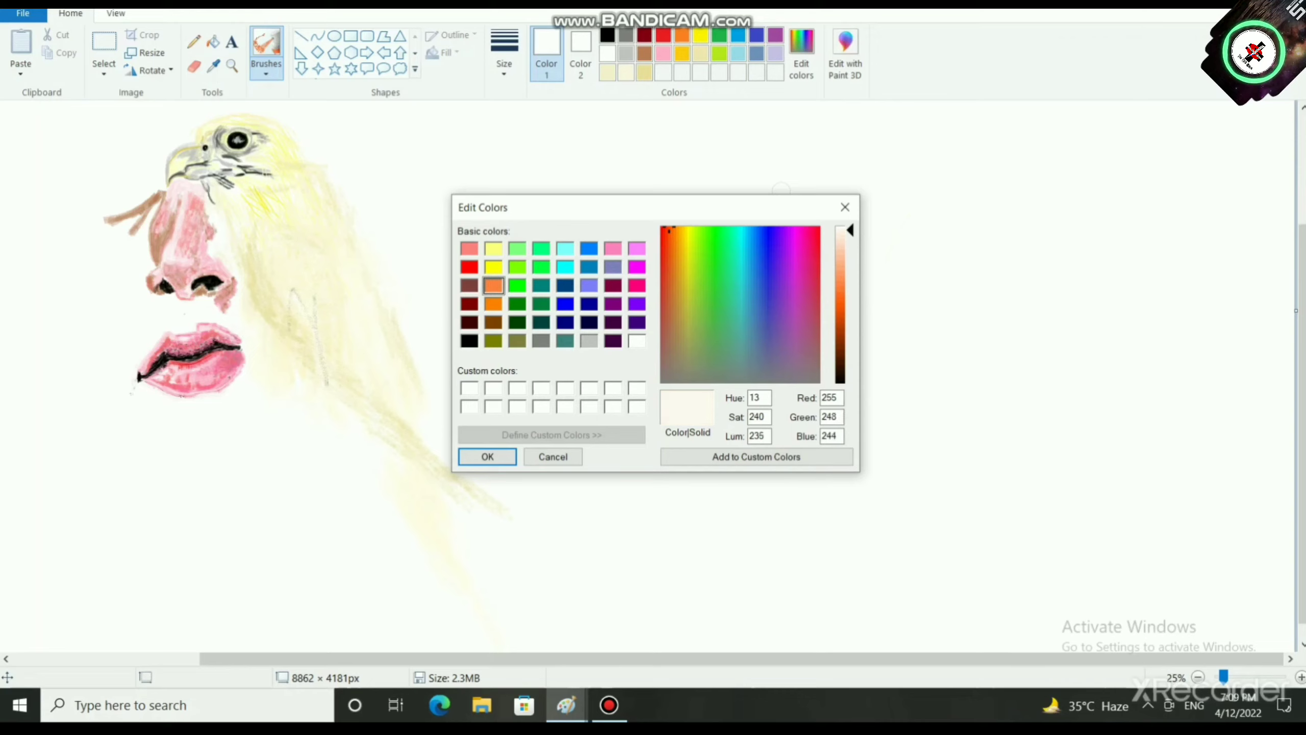
key("Return")
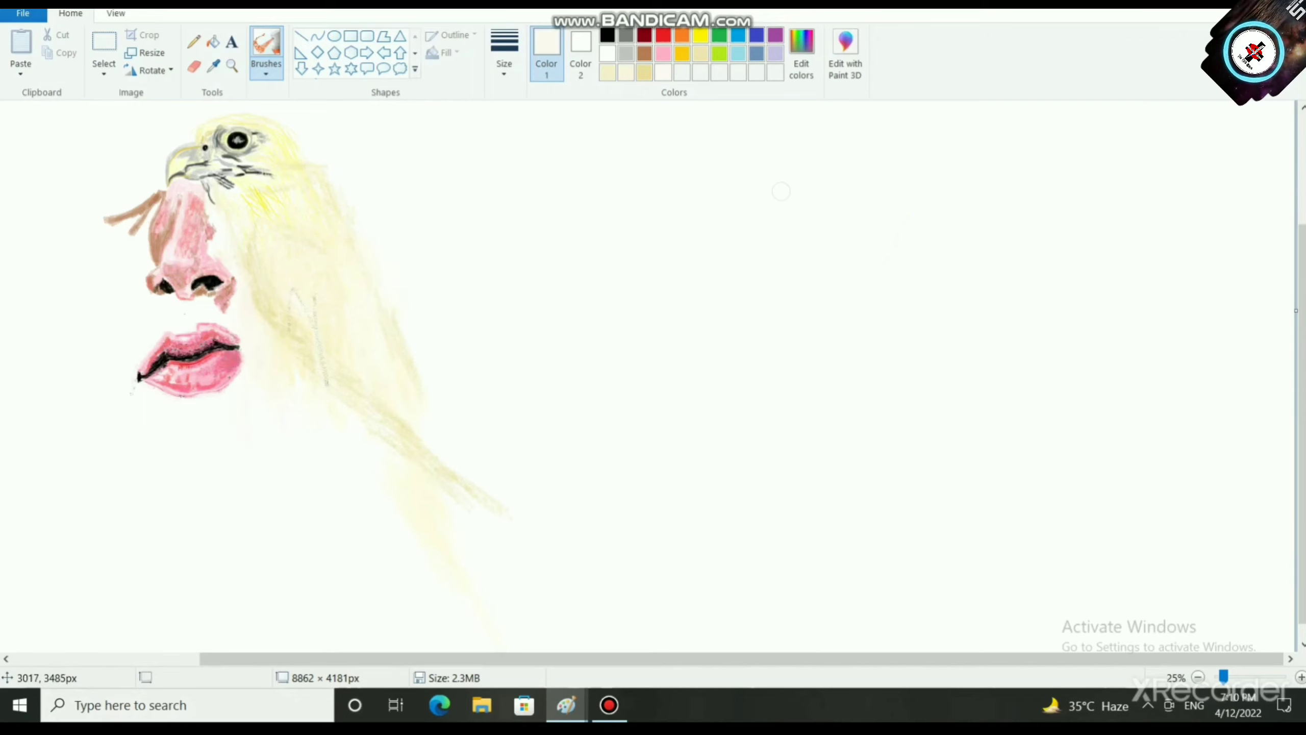
left_click(701, 54)
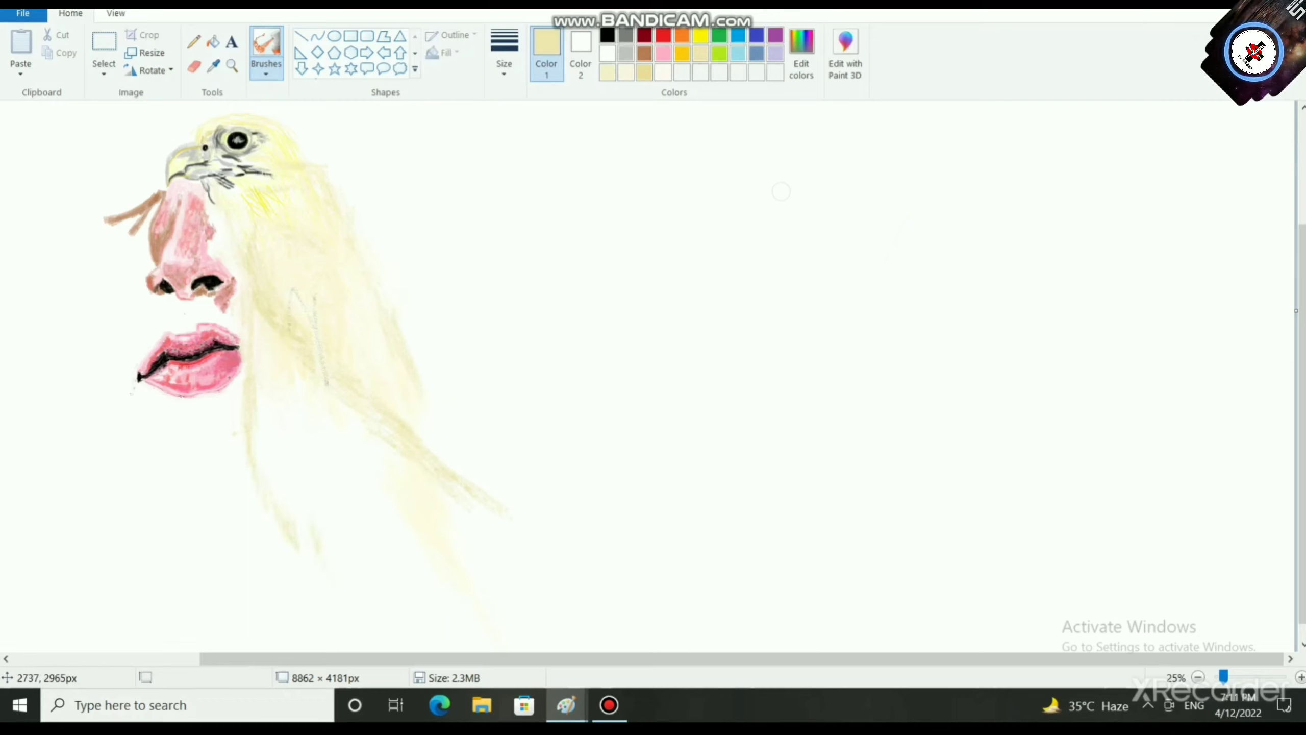
Step: Enlarge the canvas downward to 8856 × 6720 px and spray long light yellow feathers down the front and rear of the neck
scroll(503, 223, "down", 1)
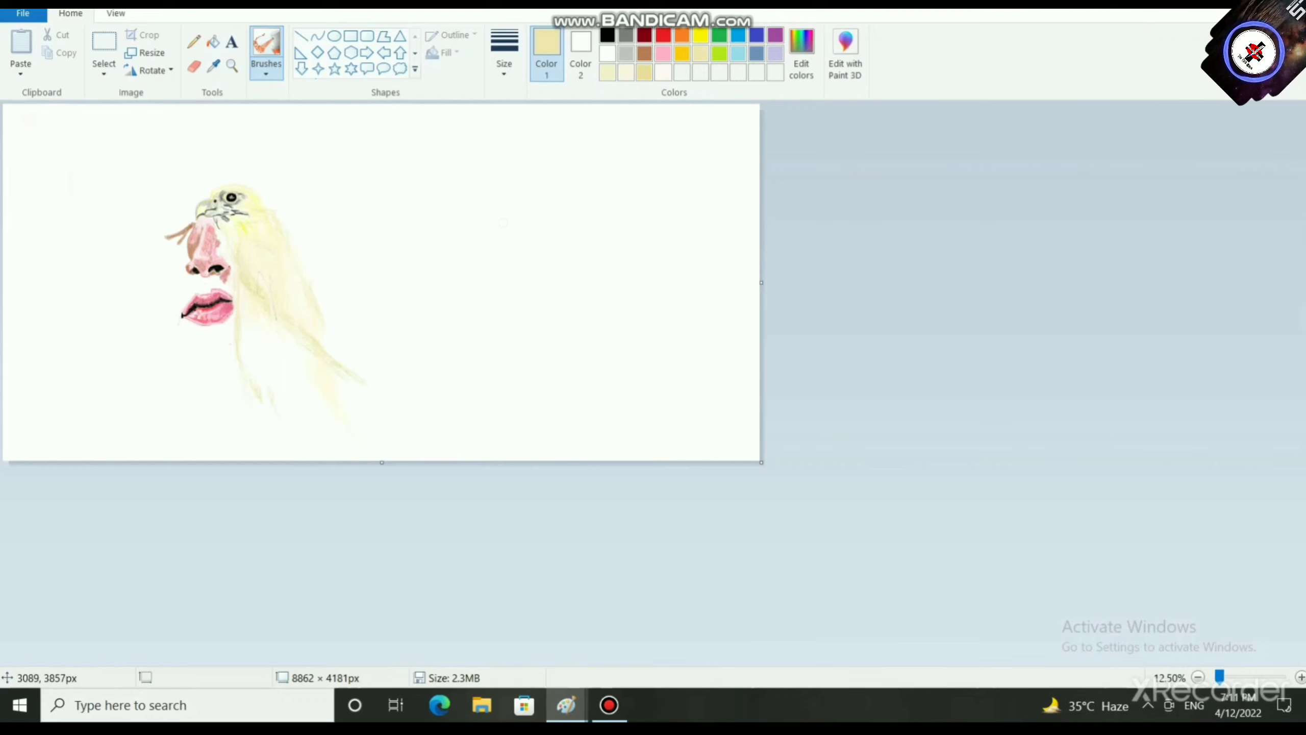
left_click_drag(761, 462, 760, 661)
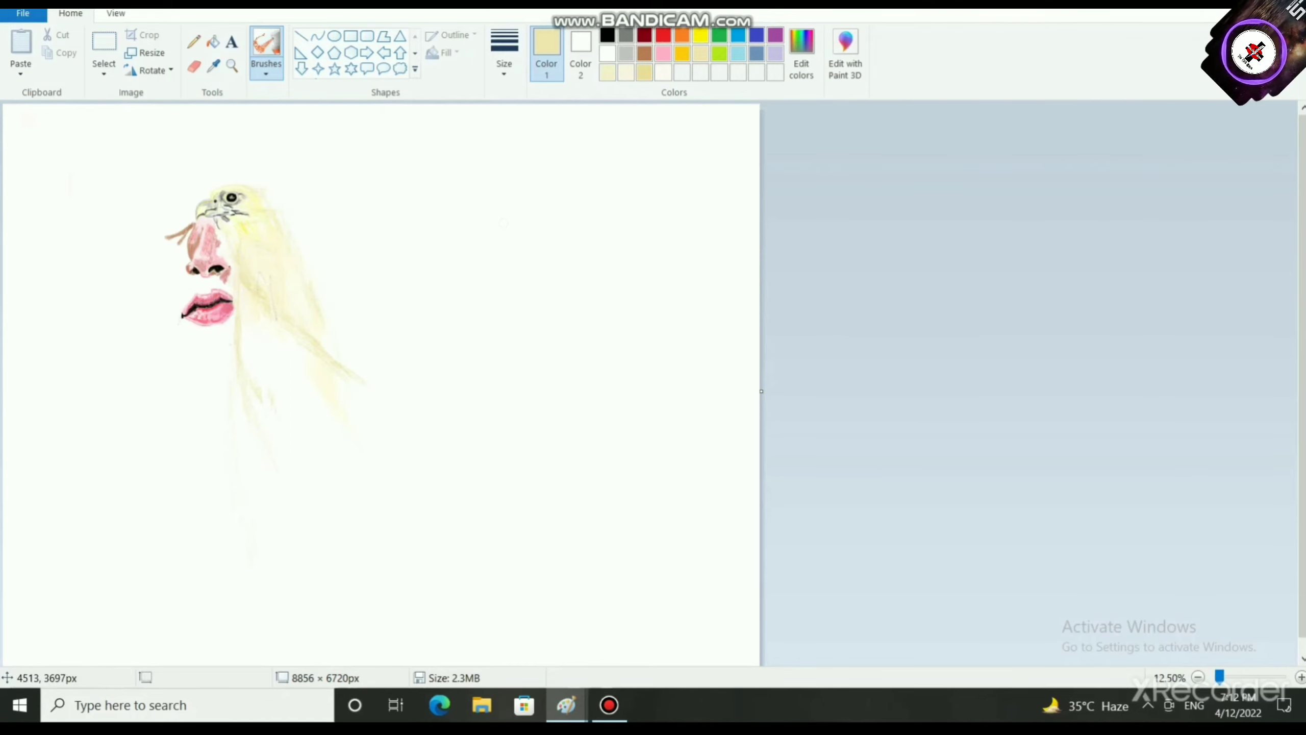
scroll(366, 398, "up", 2)
scroll(362, 411, "down", 3)
left_click_drag(363, 658, 613, 658)
scroll(644, 595, "down", 2)
scroll(380, 384, "down", 3)
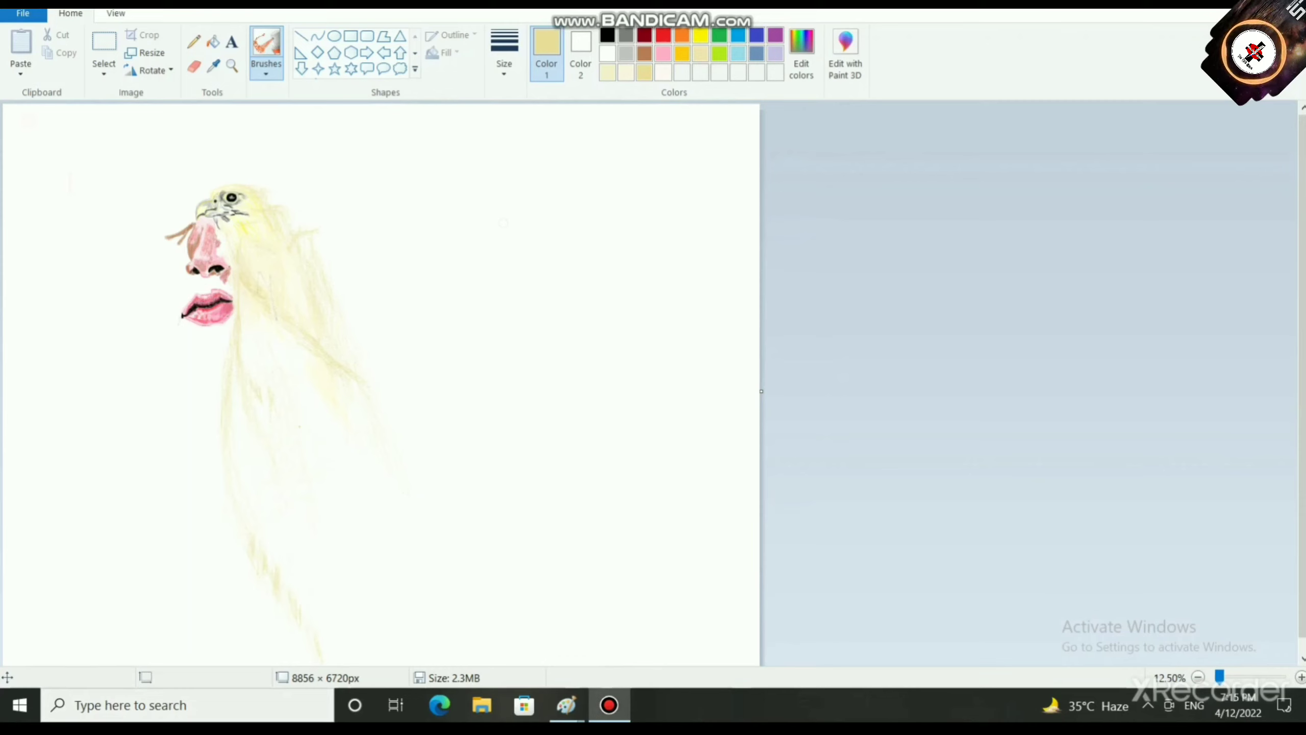
Step: Draw a few fine yellow feather lines on the lower neck with the basic brush at the thinnest size
left_click(266, 74)
left_click(265, 97)
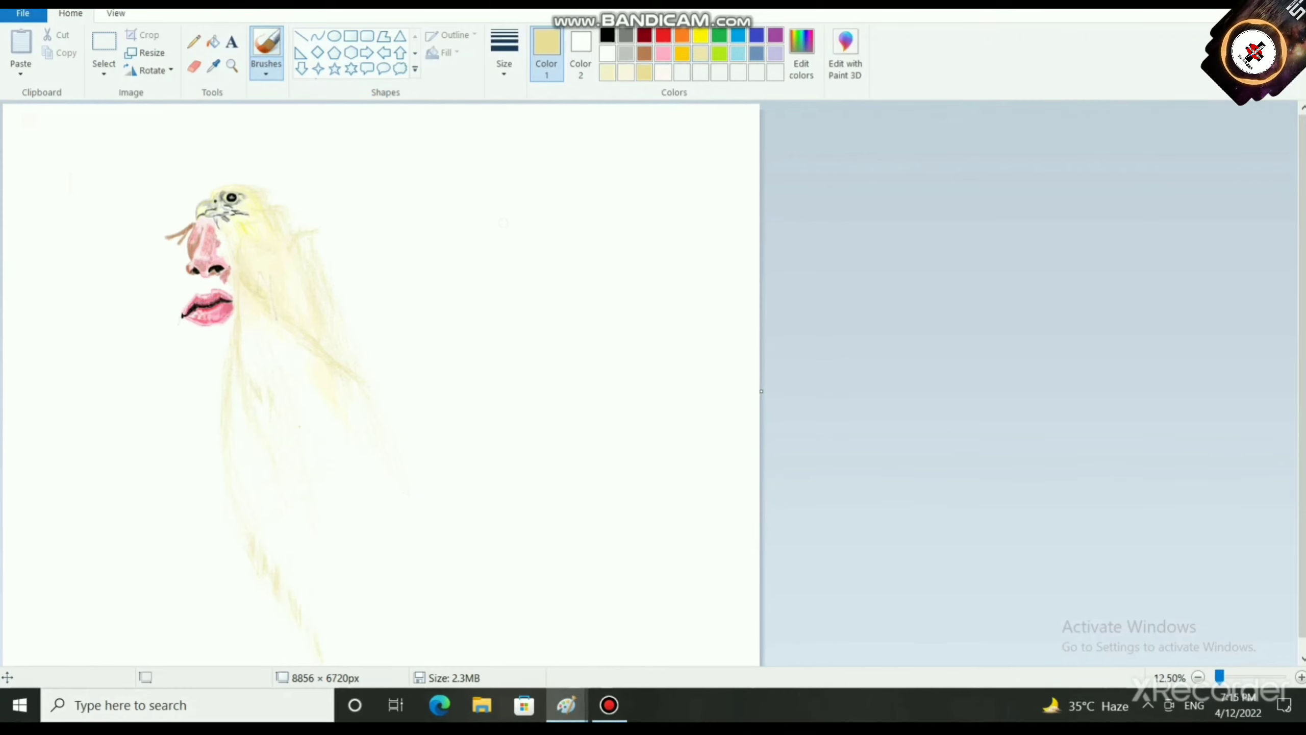
left_click(505, 64)
left_click(516, 105)
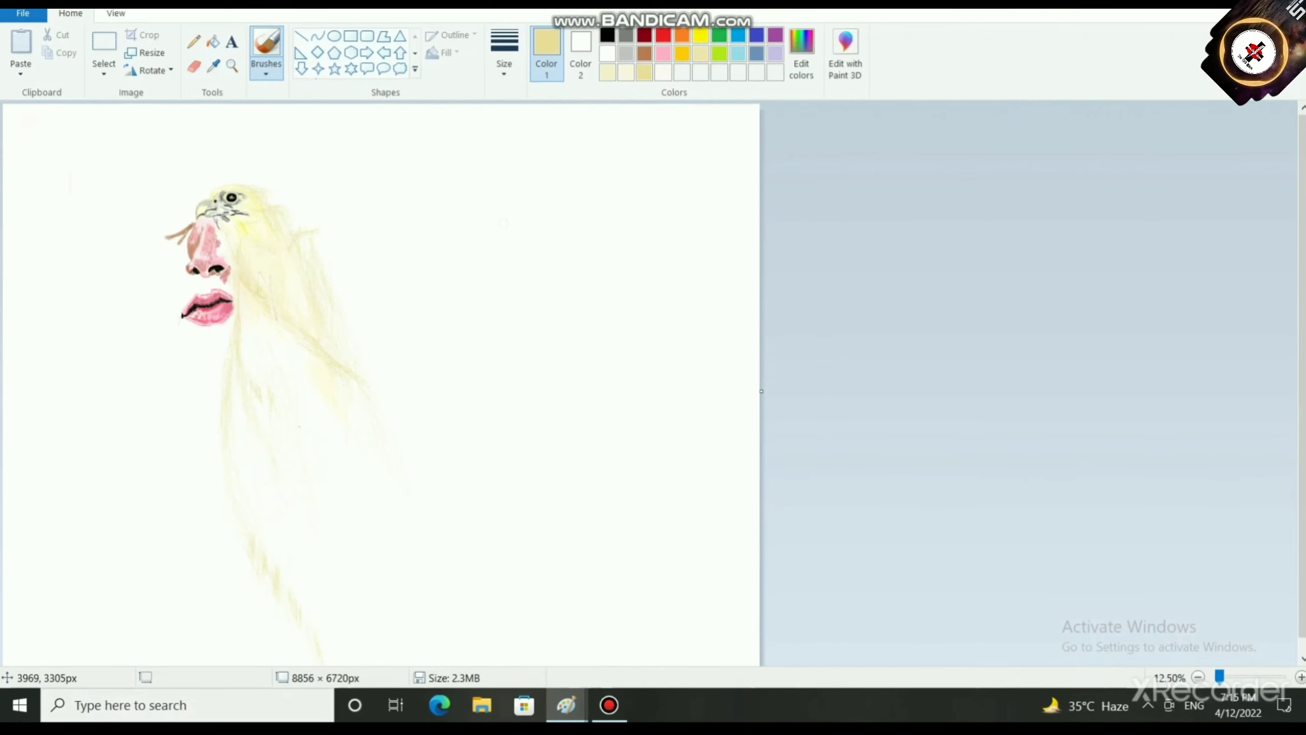
left_click_drag(326, 390, 360, 458)
mouse_move(290, 374)
left_mouse_down()
mouse_move(339, 436)
mouse_move(318, 432)
left_mouse_up()
mouse_move(280, 380)
left_mouse_down()
mouse_move(310, 432)
mouse_move(275, 464)
left_mouse_up()
left_click_drag(259, 407, 268, 476)
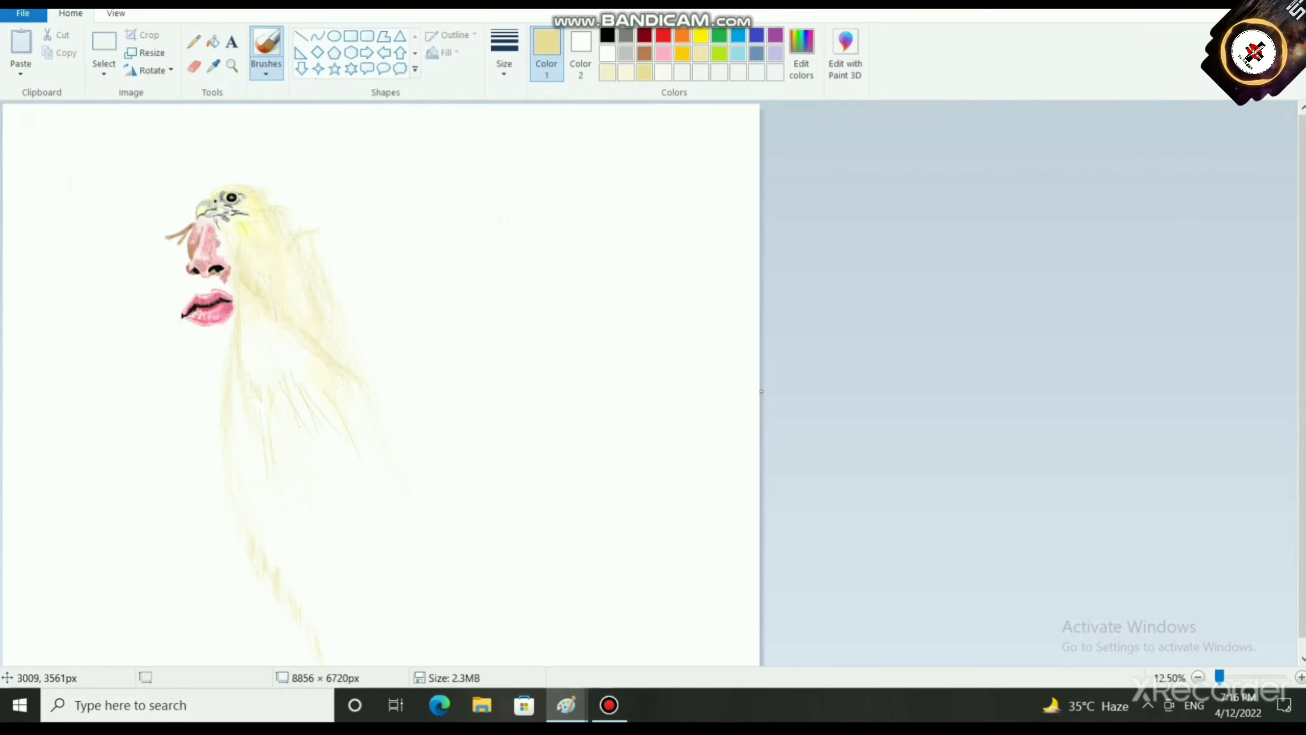
Step: Add longer fine yellow feather lines from the middle of the neck down below the first ones
mouse_move(266, 323)
left_mouse_down()
mouse_move(246, 404)
mouse_move(259, 437)
left_mouse_up()
left_click_drag(300, 427, 319, 516)
left_click_drag(268, 442, 294, 525)
left_click_drag(301, 428, 323, 514)
mouse_move(320, 436)
left_mouse_down()
mouse_move(363, 503)
mouse_move(343, 516)
left_mouse_up()
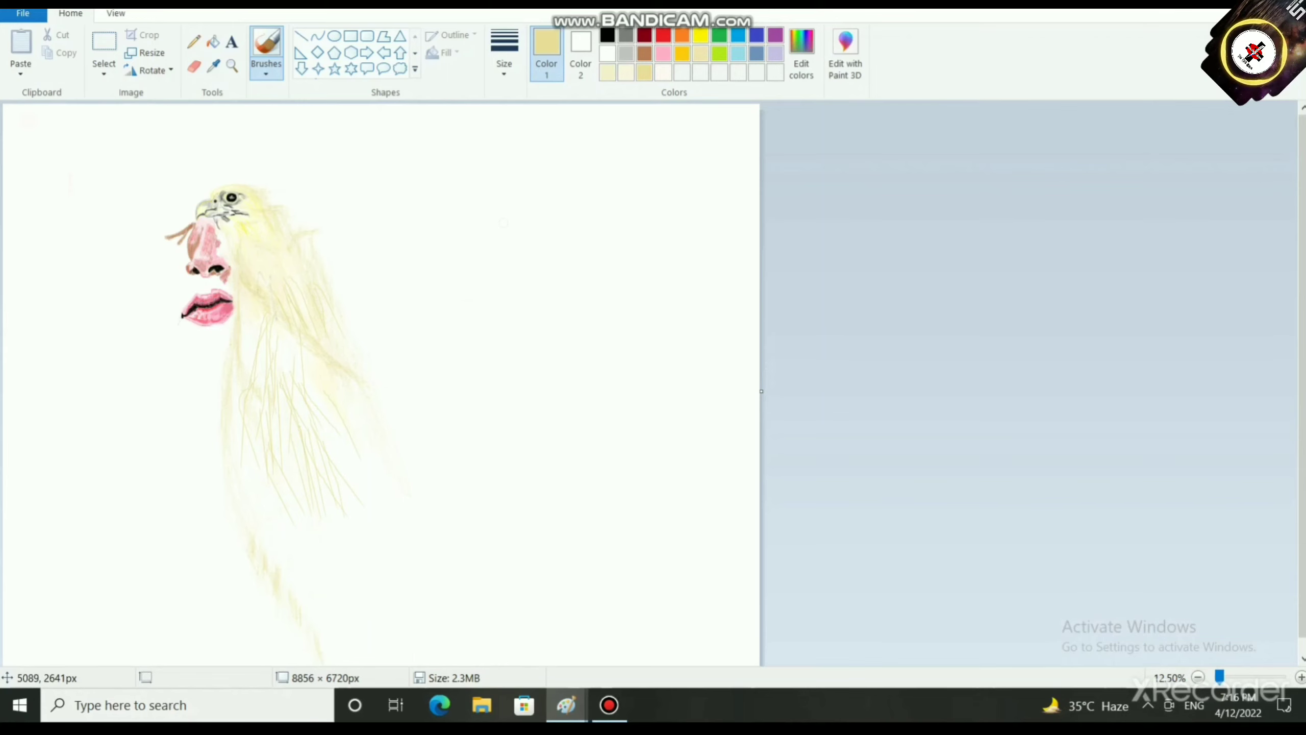
Step: Fill the lower neck below the lips with dense, overlapping fine yellow feather lines
scroll(437, 329, "up", 1)
scroll(515, 349, "down", 5)
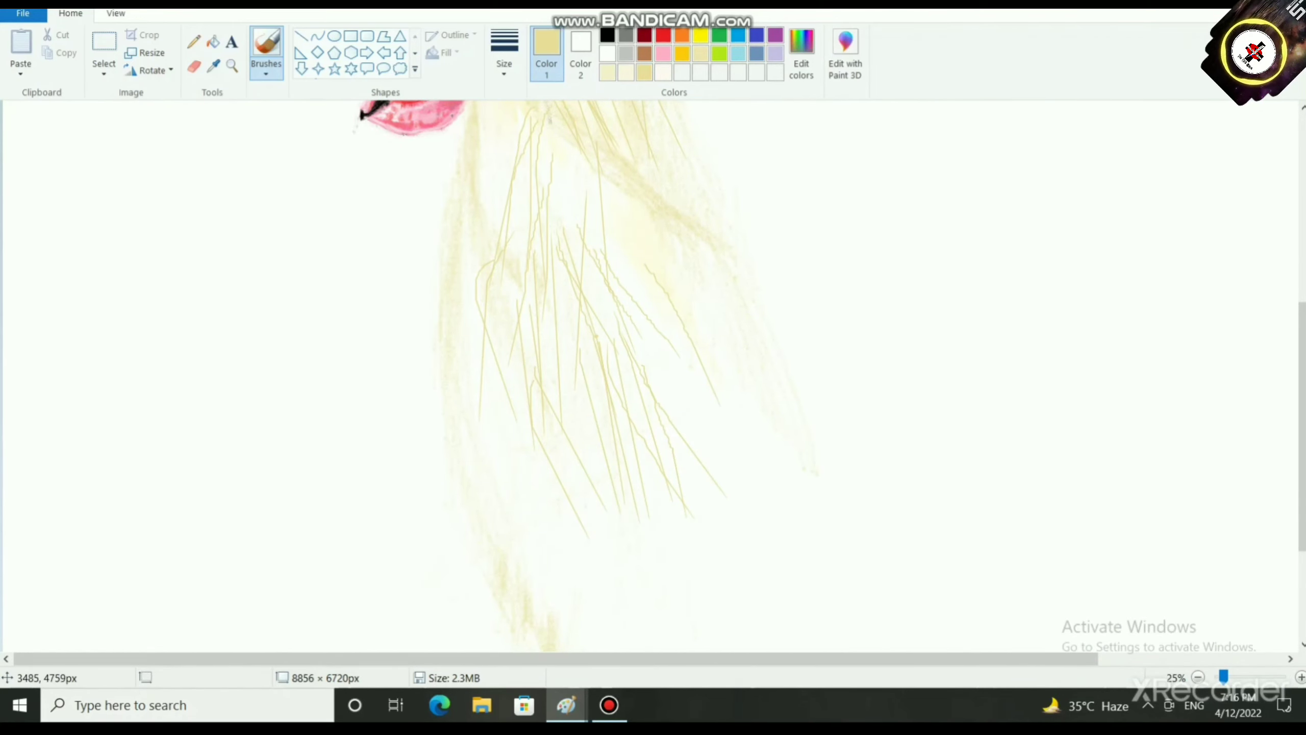
left_click_drag(580, 350, 598, 507)
mouse_move(514, 355)
left_mouse_down()
mouse_move(585, 494)
mouse_move(547, 497)
left_mouse_up()
left_click_drag(508, 323, 524, 478)
mouse_move(552, 237)
left_mouse_down()
mouse_move(554, 409)
mouse_move(576, 363)
left_mouse_up()
mouse_move(533, 189)
left_mouse_down()
mouse_move(543, 281)
mouse_move(499, 227)
left_mouse_up()
left_click_drag(514, 161, 496, 329)
left_click_drag(508, 172, 498, 355)
left_click_drag(504, 212, 508, 301)
left_click_drag(554, 246, 558, 375)
left_click_drag(616, 313, 649, 418)
left_click_drag(582, 299, 655, 424)
left_click_drag(545, 319, 647, 415)
left_click_drag(554, 346, 623, 452)
left_click_drag(557, 354, 615, 473)
left_click_drag(542, 309, 612, 435)
mouse_move(578, 271)
left_mouse_down()
mouse_move(616, 354)
mouse_move(612, 325)
left_mouse_up()
mouse_move(640, 293)
left_mouse_down()
mouse_move(669, 406)
mouse_move(669, 340)
left_mouse_up()
left_click_drag(672, 348, 692, 412)
left_click_drag(628, 269, 667, 334)
mouse_move(606, 257)
left_mouse_down()
mouse_move(643, 304)
mouse_move(665, 392)
left_mouse_up()
left_click_drag(594, 296, 619, 326)
left_click_drag(771, 516, 660, 368)
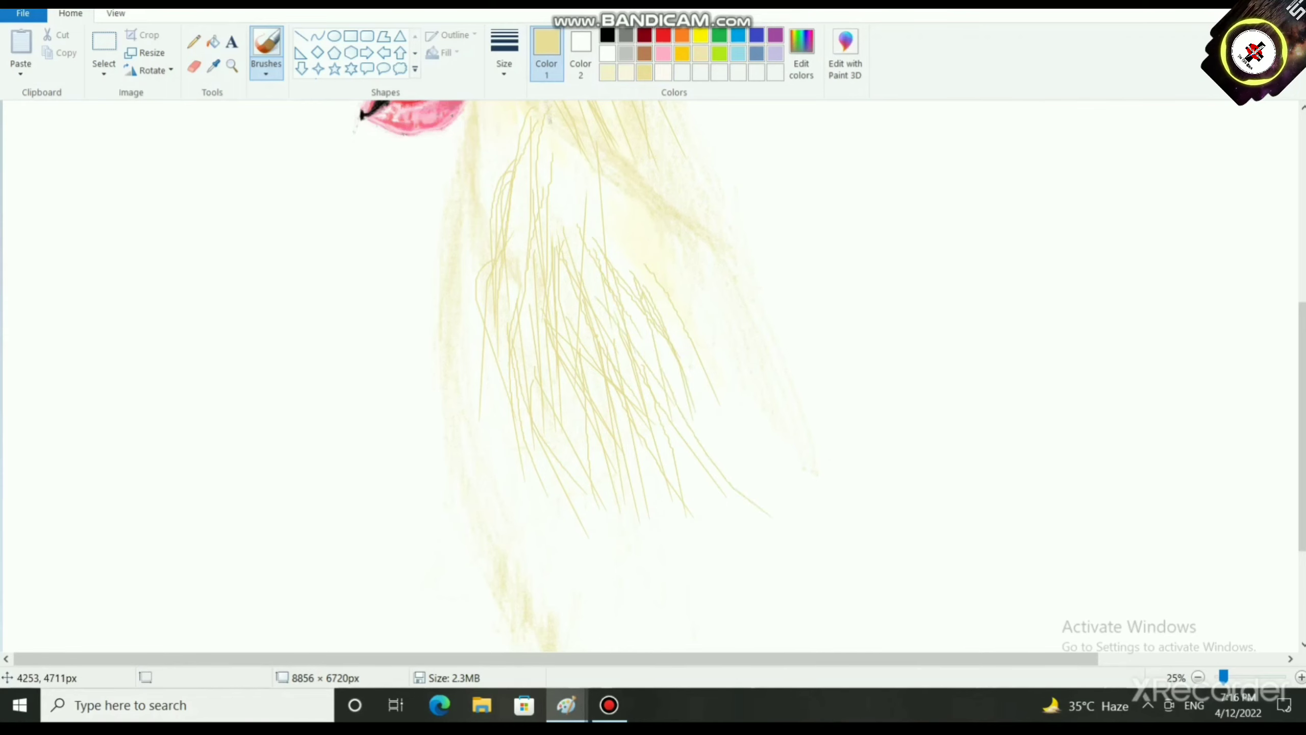
Step: Draw several more fine yellow feather lines along the rear edge of the lower neck
left_click_drag(727, 500, 649, 387)
left_click_drag(734, 517, 639, 378)
mouse_move(763, 473)
left_mouse_down()
mouse_move(690, 305)
mouse_move(679, 306)
left_mouse_up()
left_click_drag(733, 433, 644, 266)
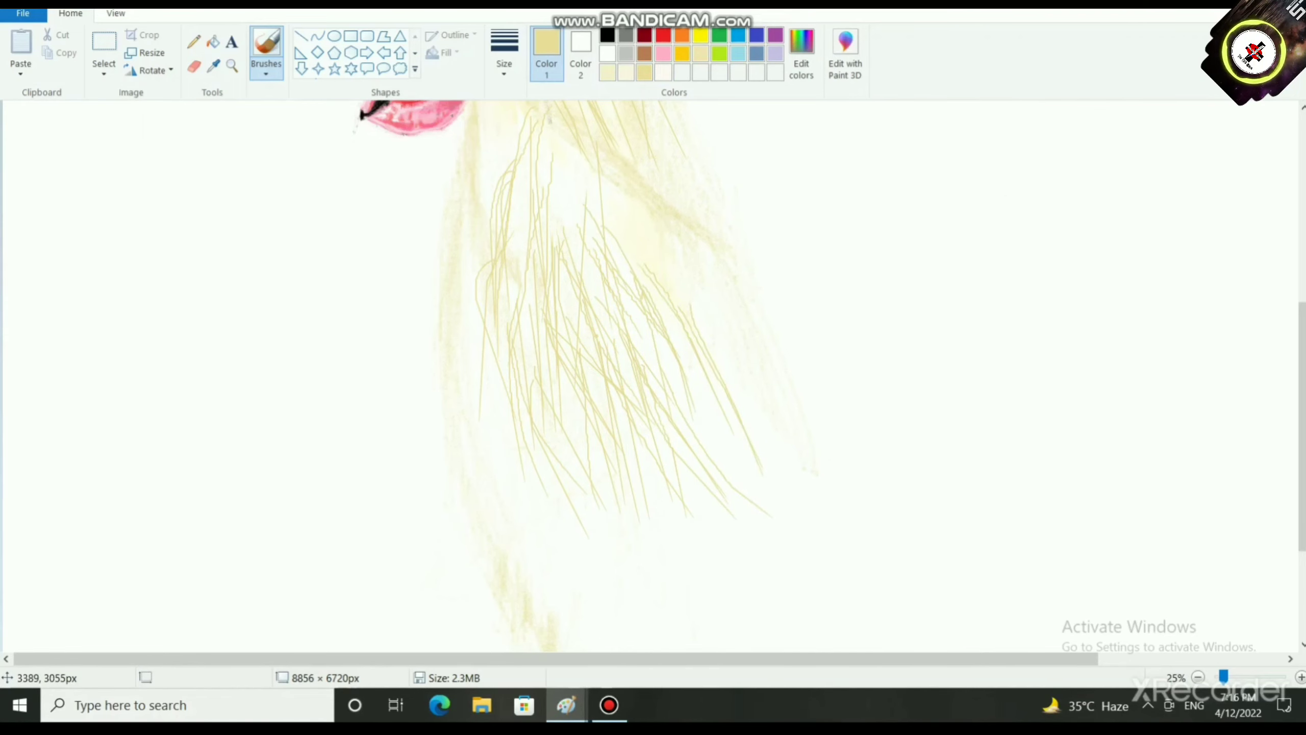
Step: Pick another brush and stroke size, and add soft light yellow feather strokes below the ends of the fine neck lines
scroll(994, 192, "up", 5)
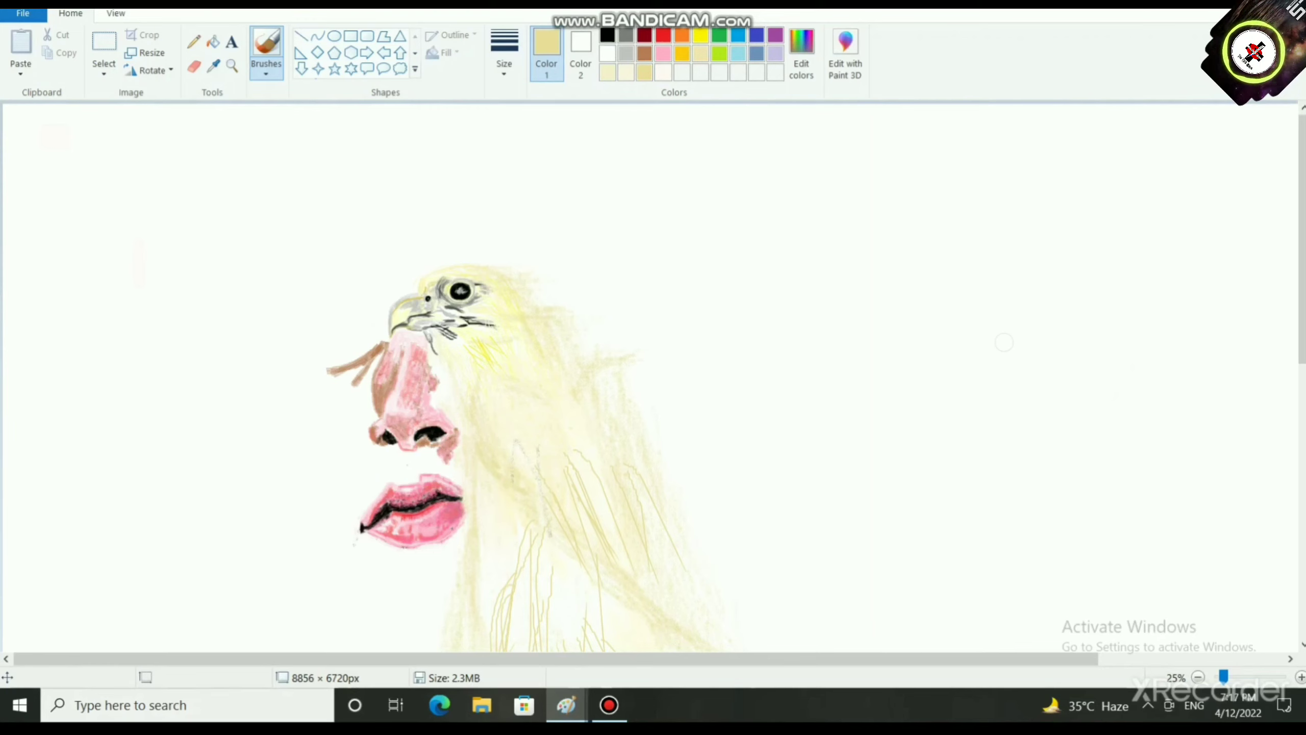
left_click(265, 73)
left_click(370, 133)
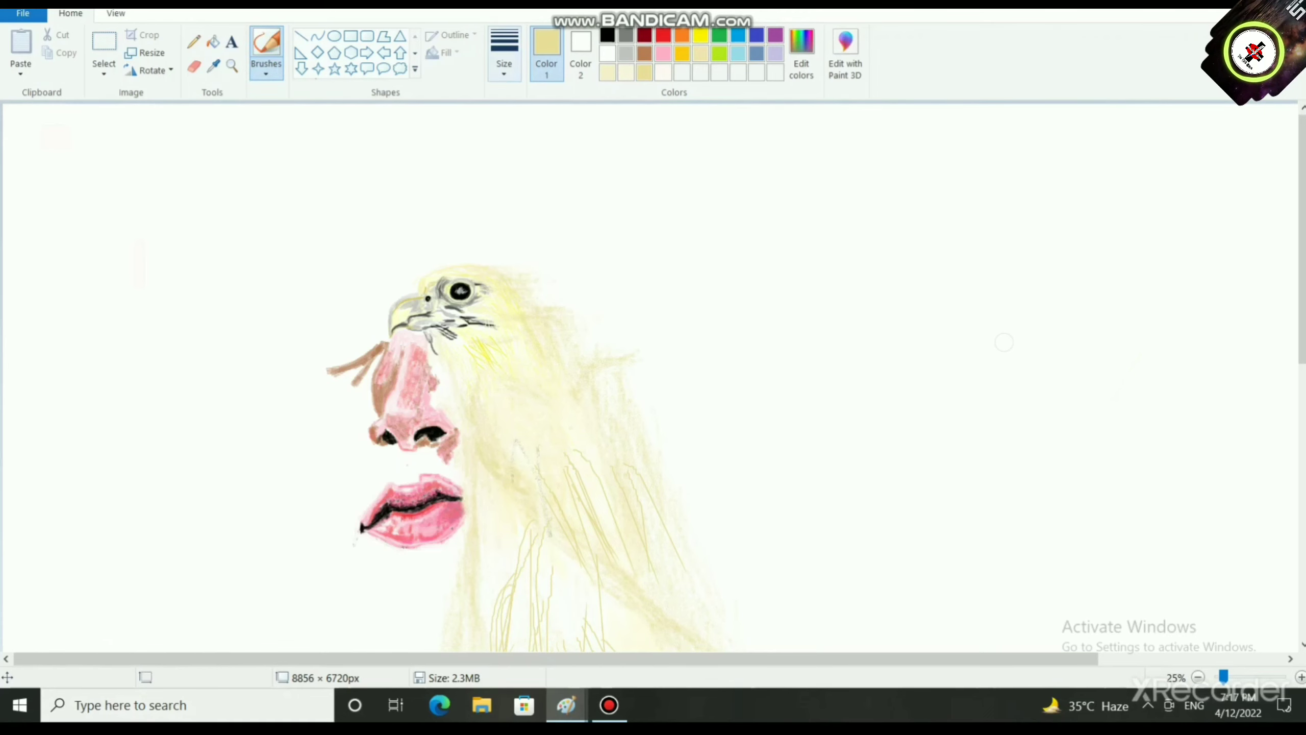
left_click(504, 65)
left_click(543, 203)
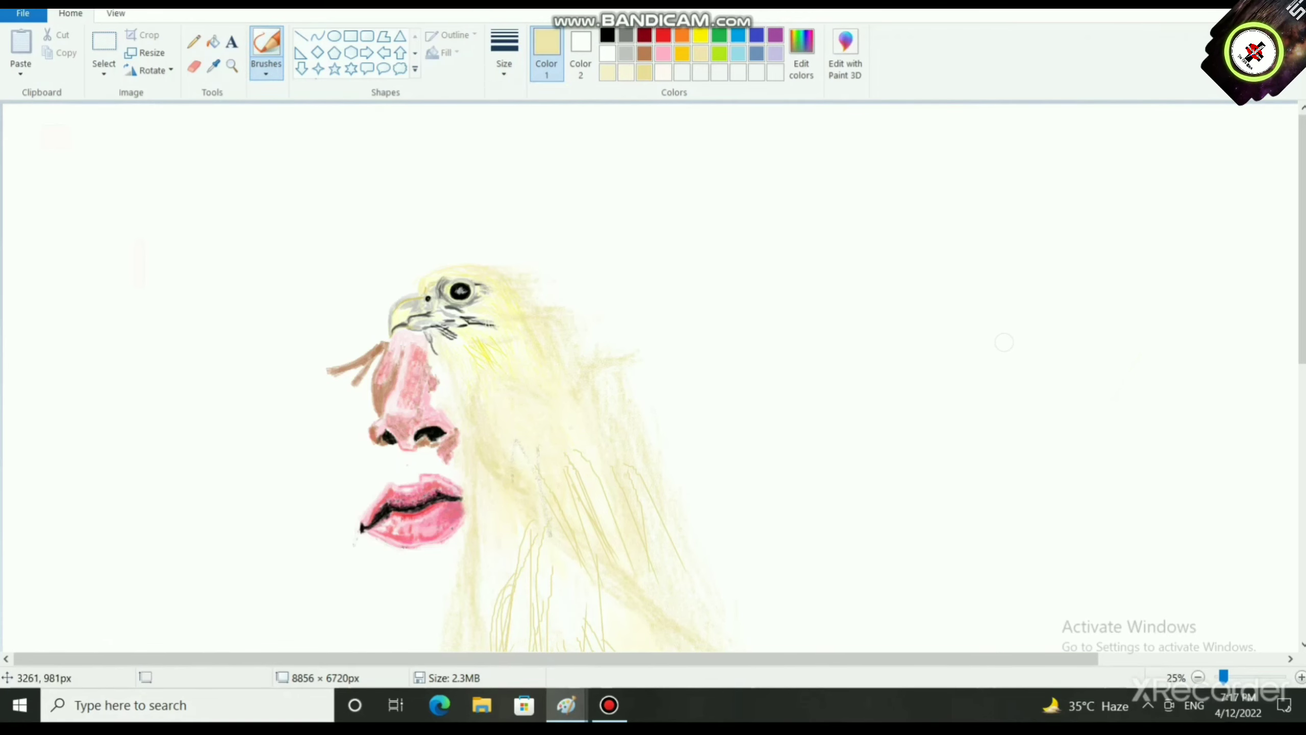
scroll(673, 452, "down", 3)
scroll(510, 540, "down", 4)
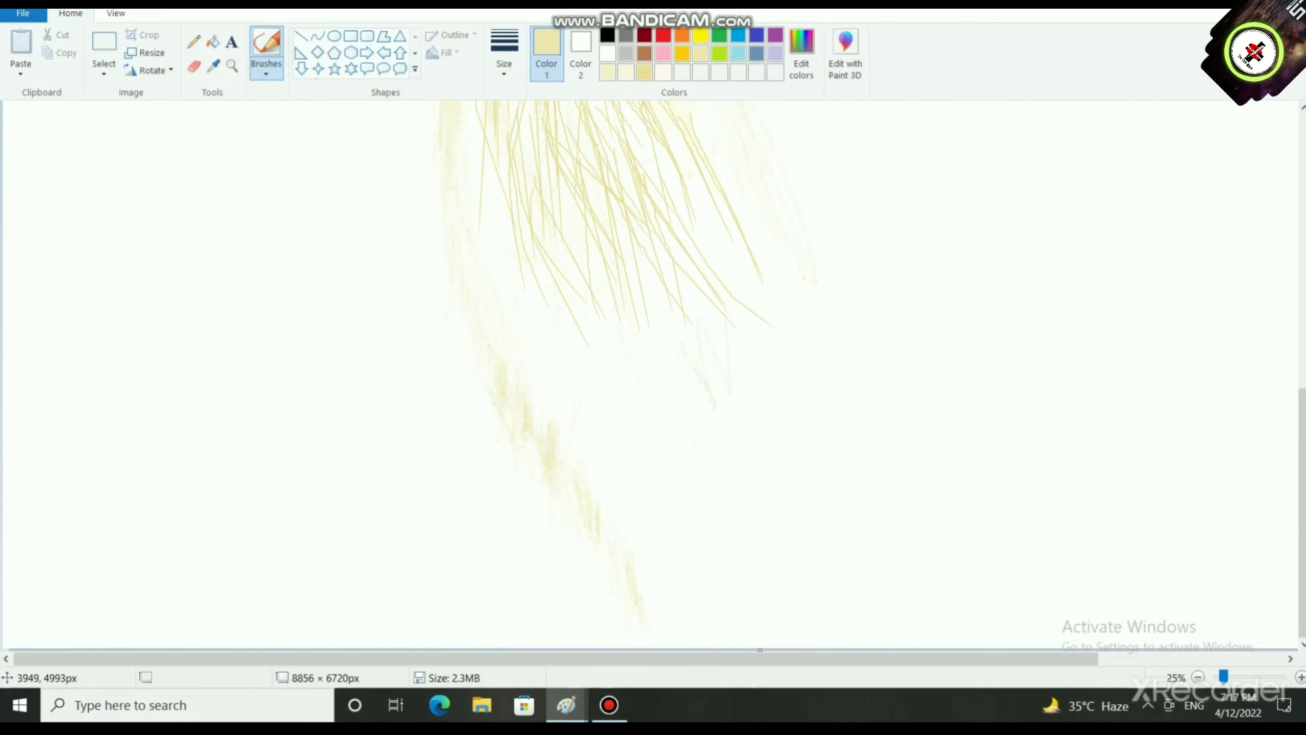
left_click(504, 54)
left_click(542, 204)
mouse_move(701, 372)
left_mouse_down()
mouse_move(692, 388)
mouse_move(612, 321)
left_mouse_up()
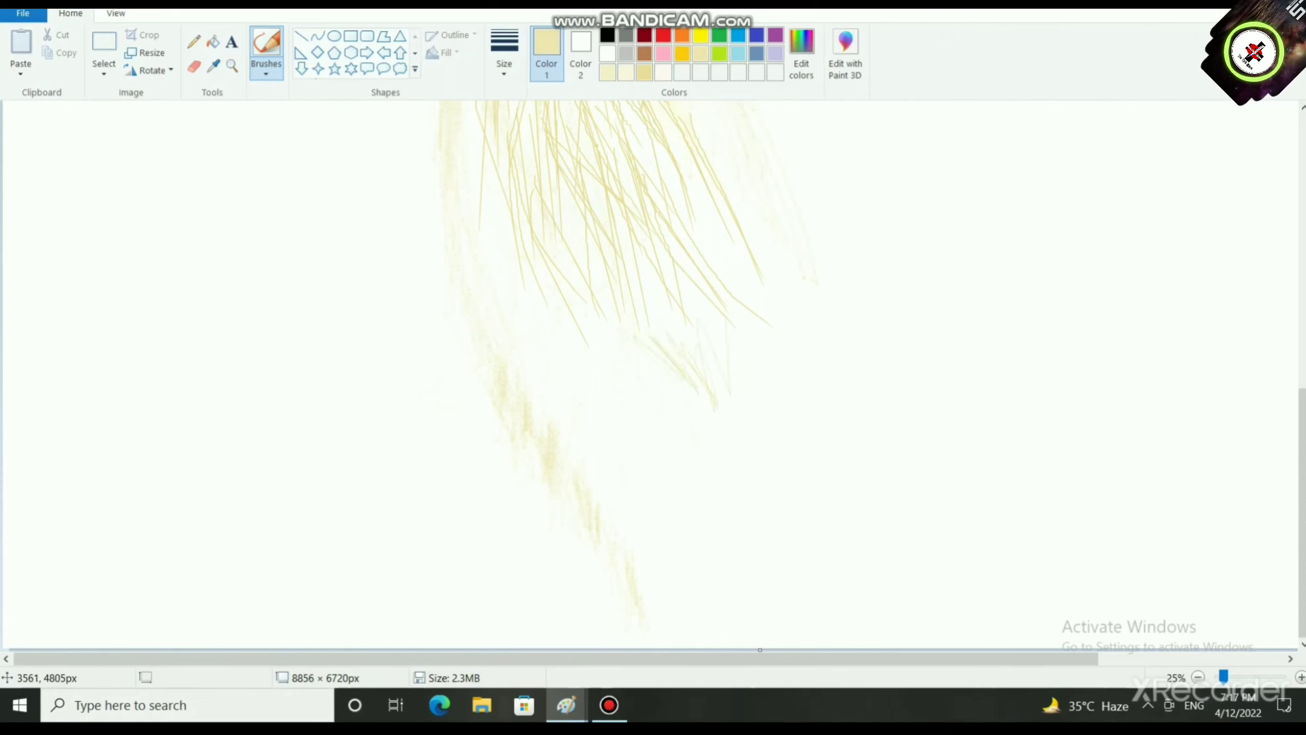
scroll(616, 376, "up", 3)
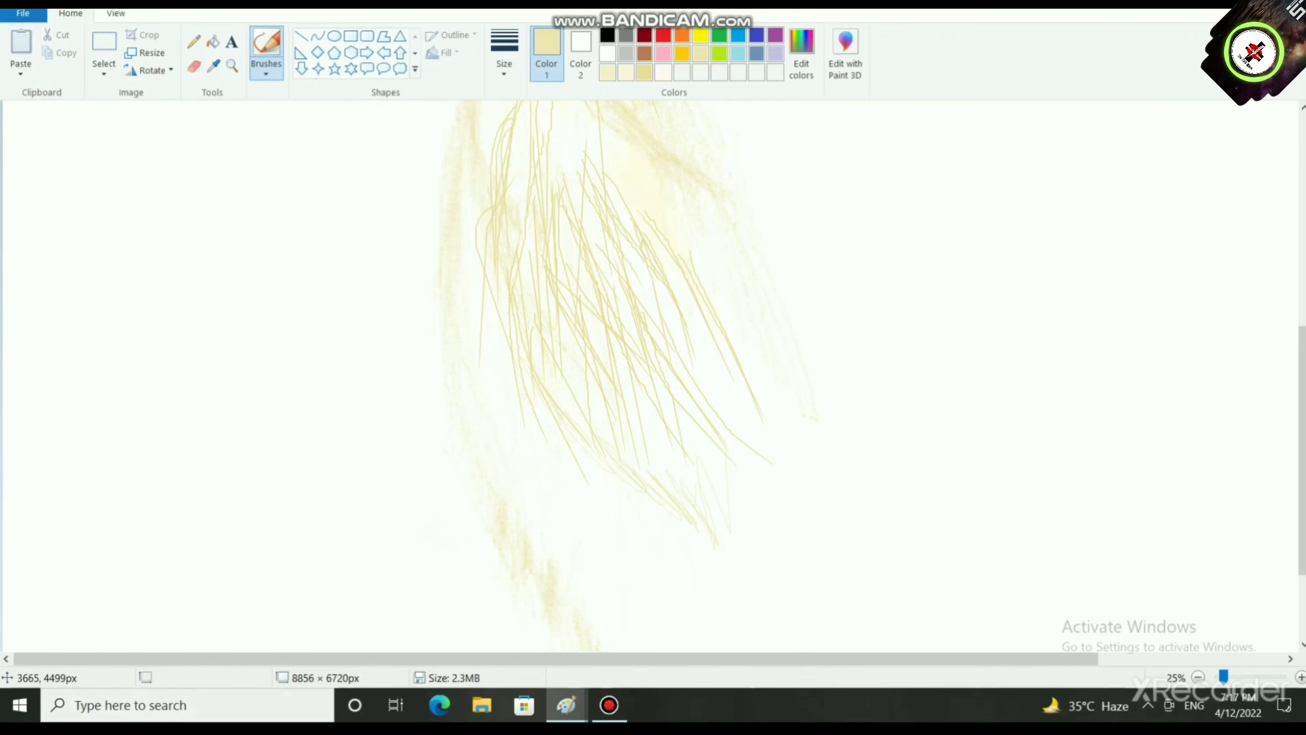
Step: Touch up the front edge of the eagle's beak with a white stroke
scroll(616, 354, "up", 6)
scroll(613, 355, "down", 1)
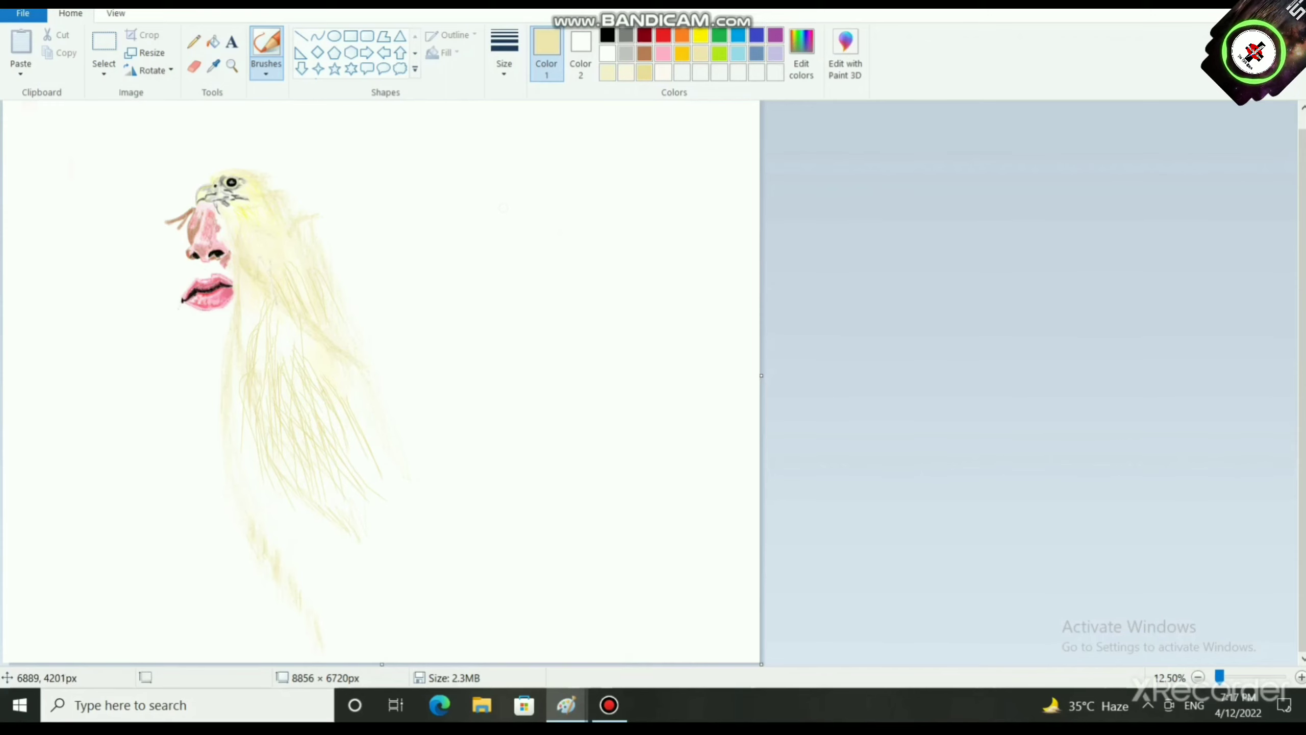
scroll(409, 396, "up", 3)
scroll(419, 472, "down", 6)
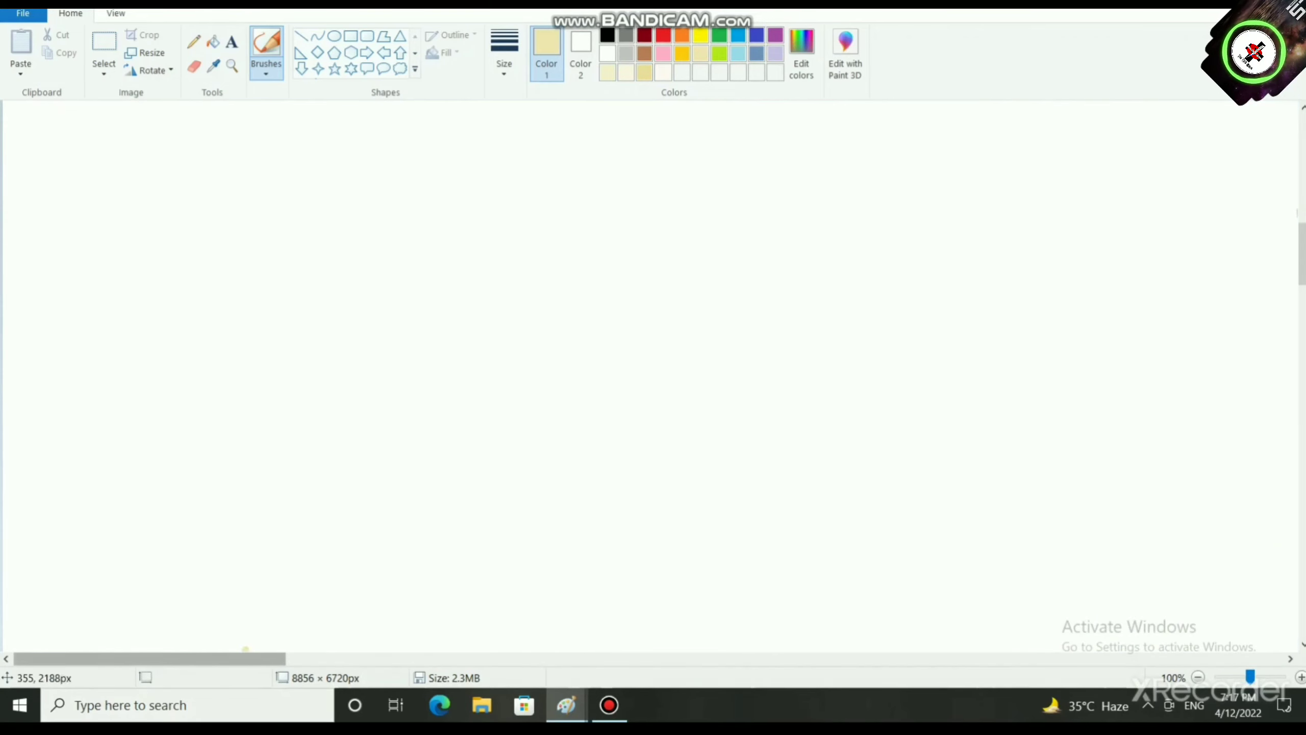
left_click_drag(245, 659, 563, 659)
scroll(277, 571, "up", 5)
scroll(272, 447, "down", 1)
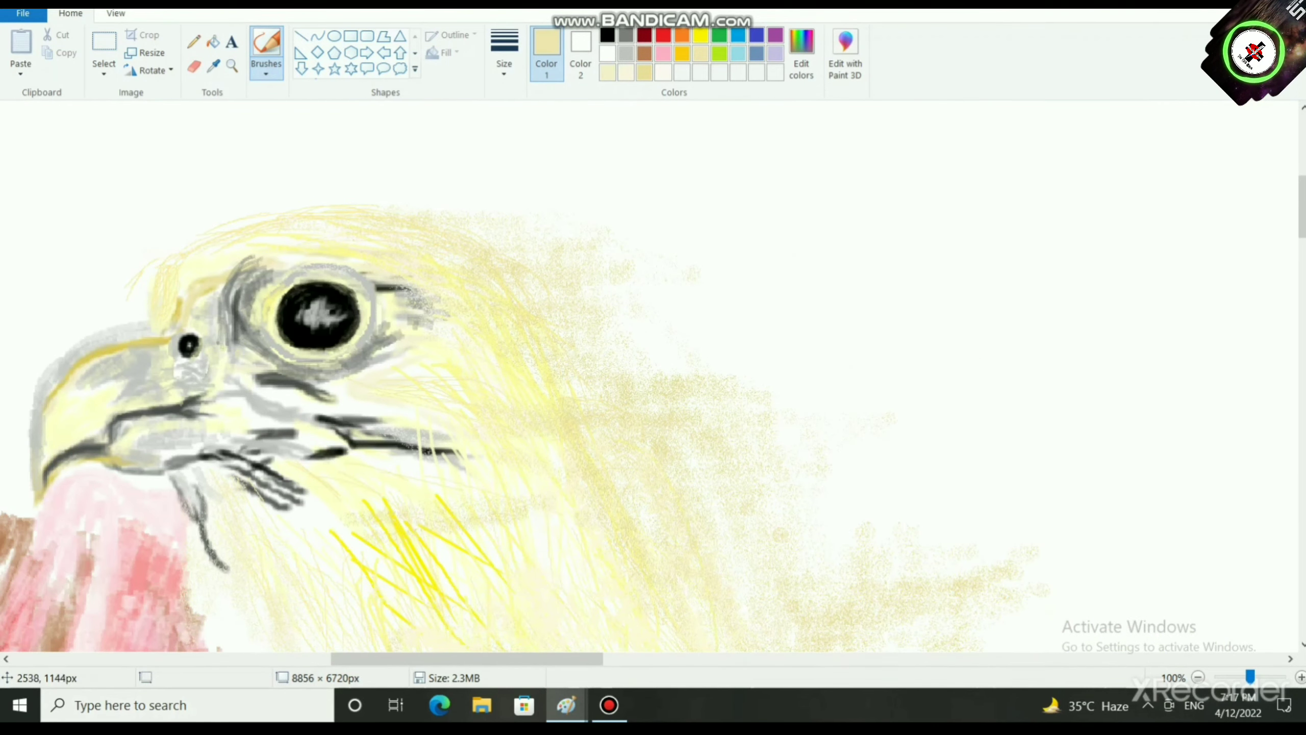
scroll(653, 375, "left", 5)
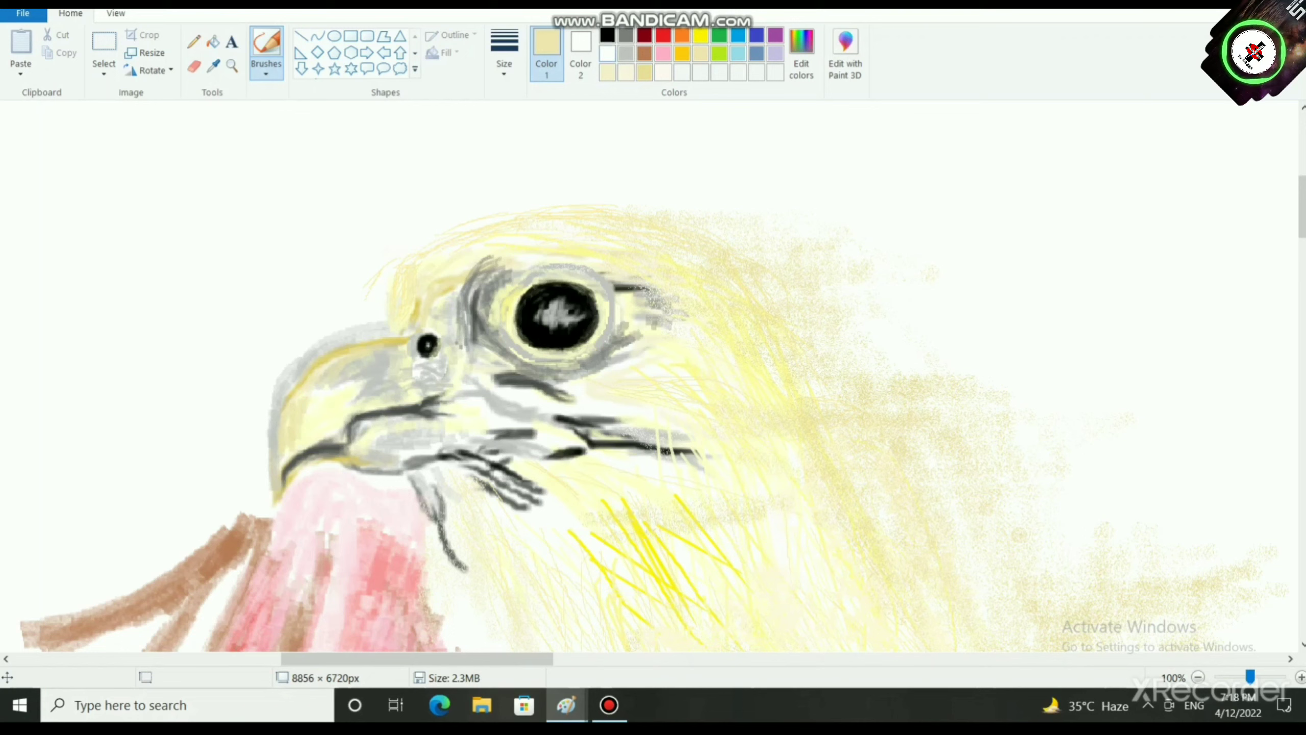
left_click(606, 53)
left_click_drag(286, 410, 275, 470)
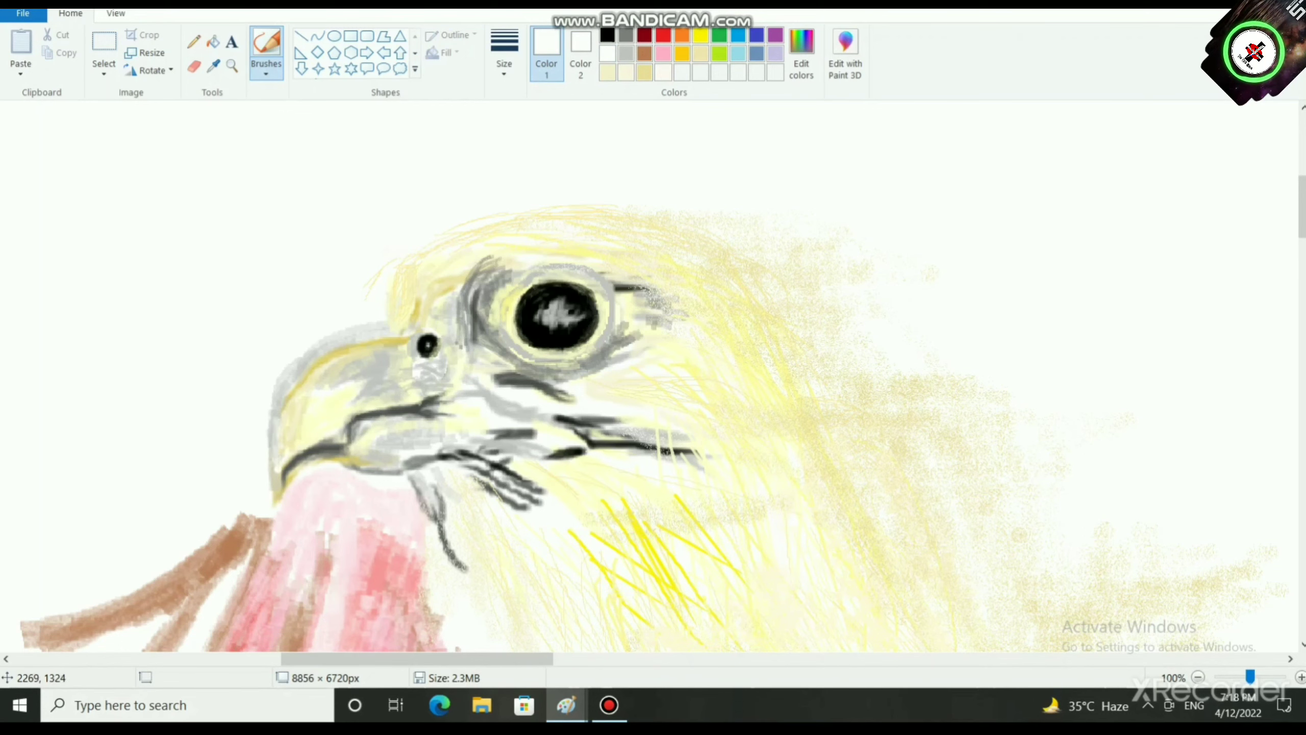
Step: Shade the beak's upper curve, the rear of the mouth and a pointed corner behind the eye in light grey
left_click(625, 53)
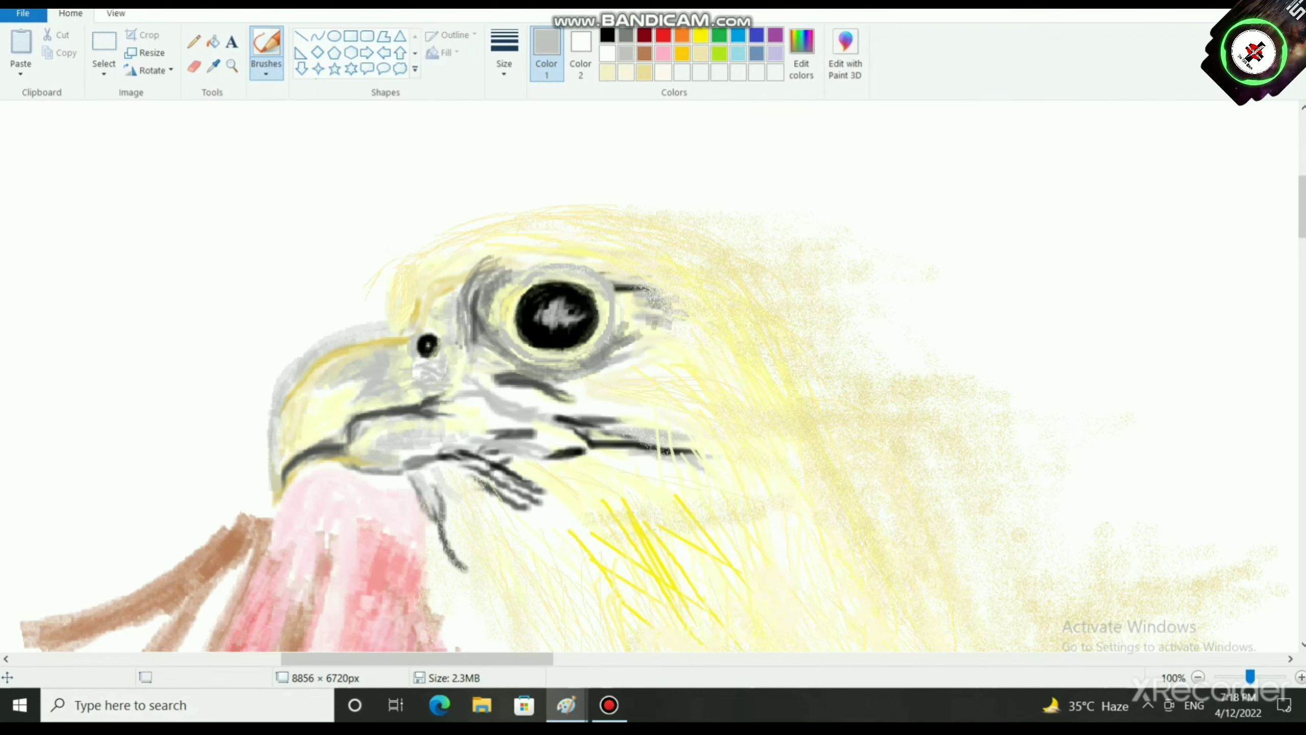
mouse_move(298, 448)
left_mouse_down()
mouse_move(269, 462)
mouse_move(276, 496)
mouse_move(268, 396)
mouse_move(408, 344)
left_mouse_up()
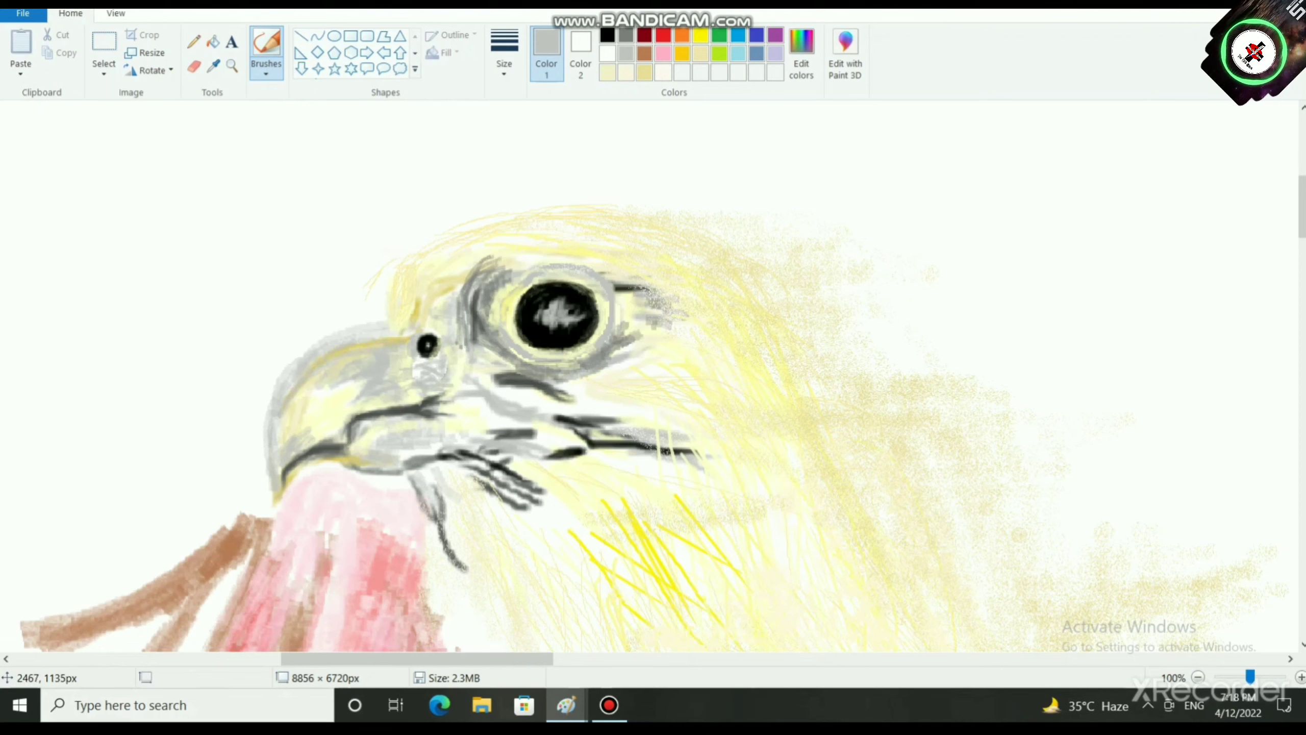
left_click_drag(614, 453, 709, 484)
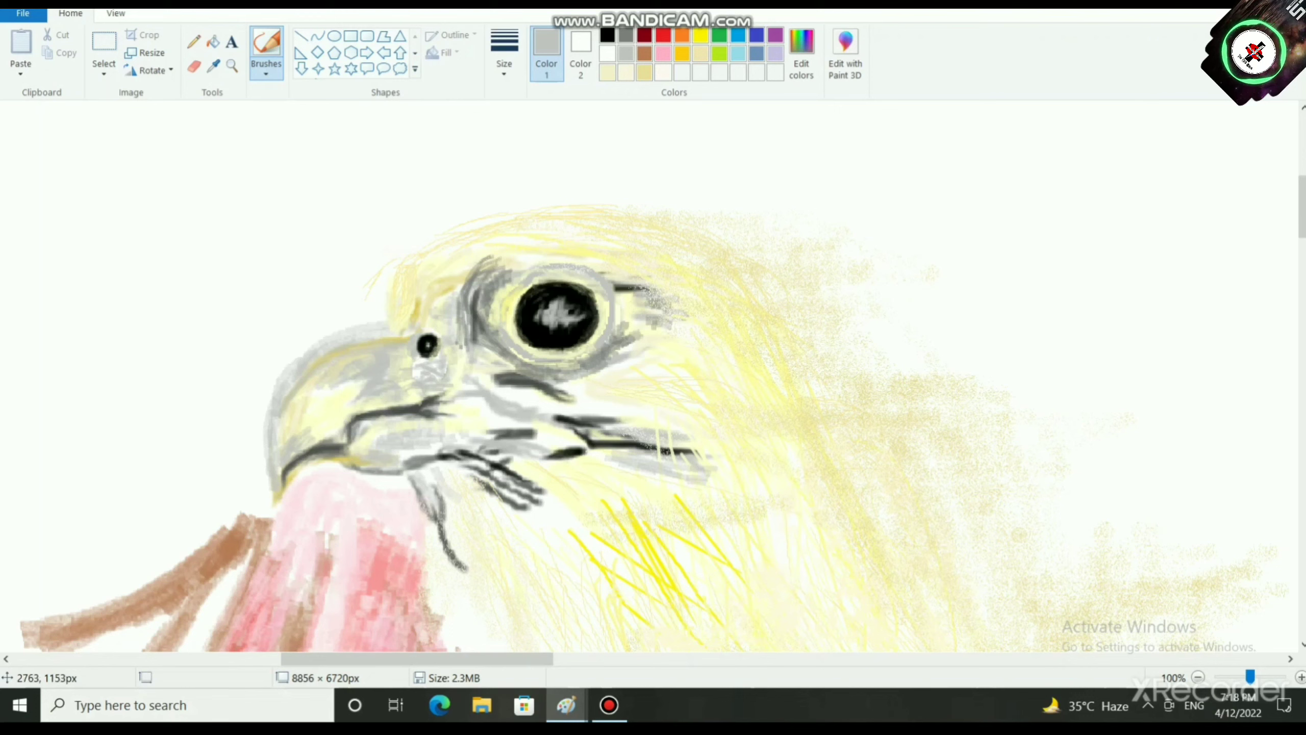
left_click_drag(625, 351, 715, 309)
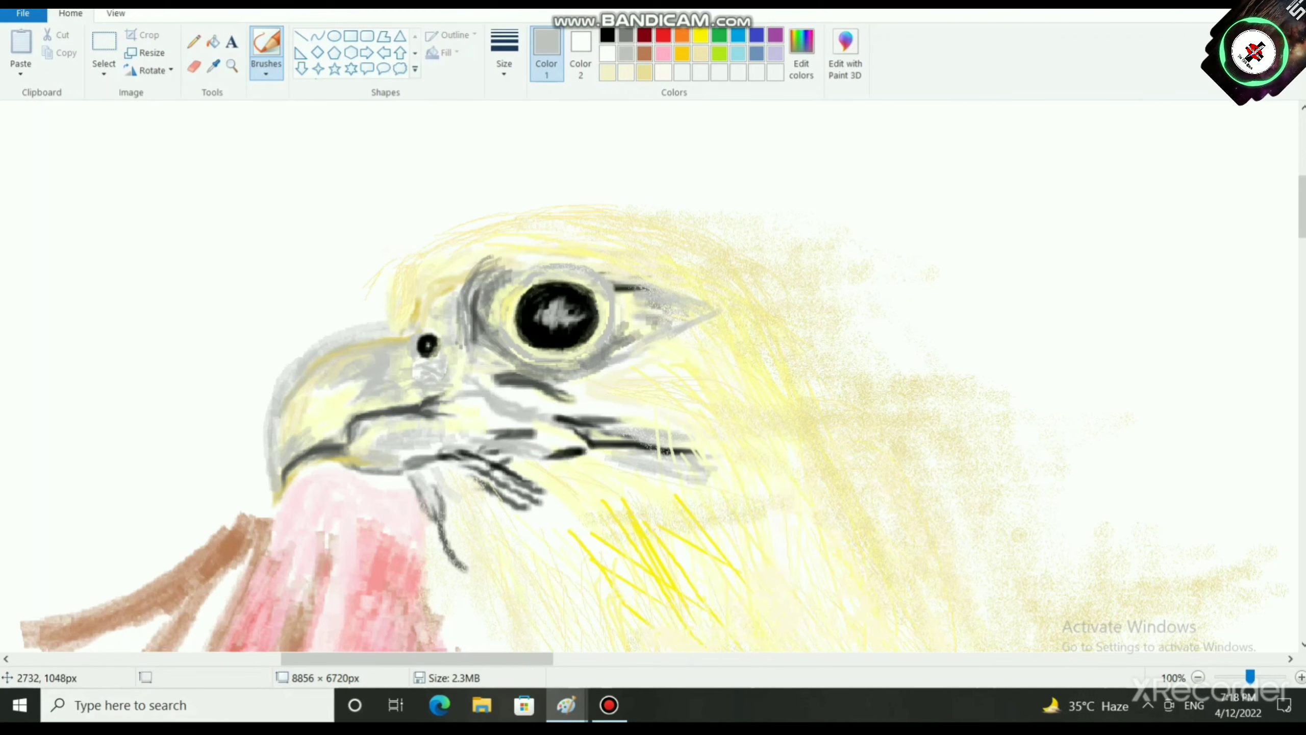
Step: Draw black lines for the brow above the eye, the corner behind it and the edges of the mouth
left_click(607, 35)
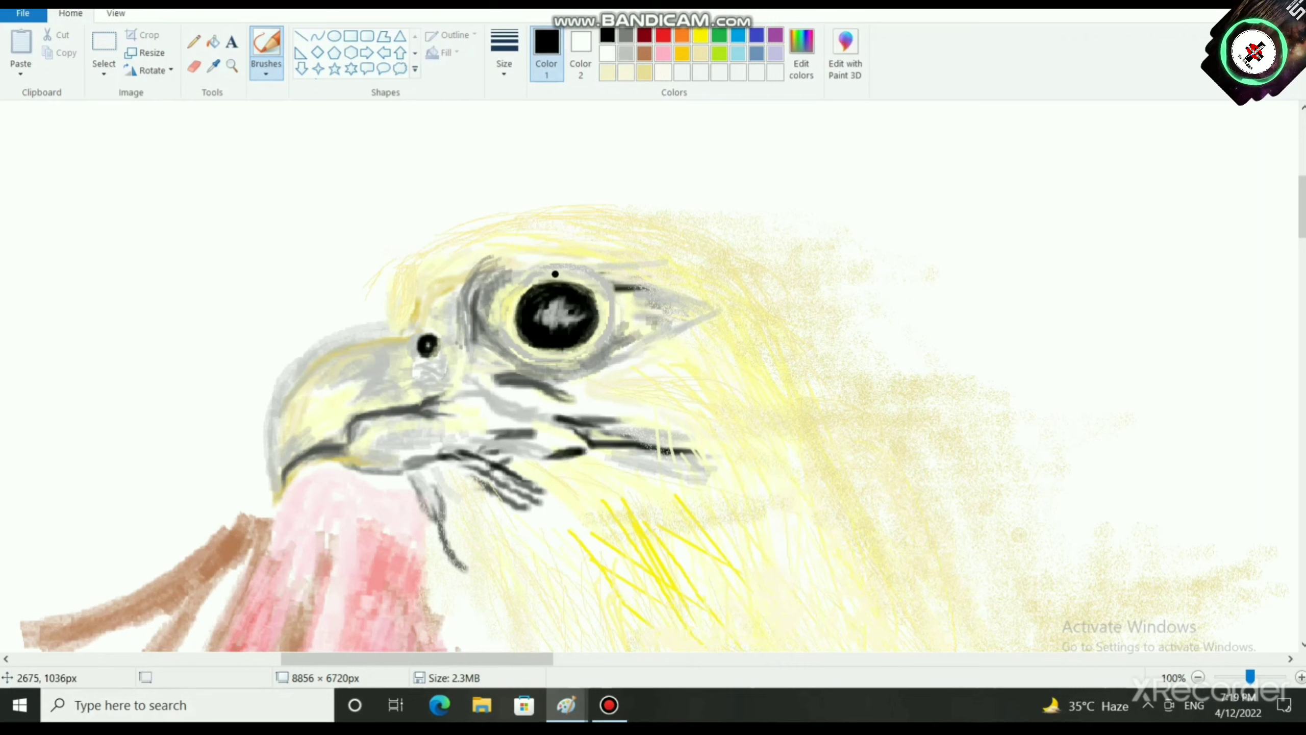
mouse_move(521, 286)
left_mouse_down()
mouse_move(552, 263)
mouse_move(664, 260)
left_mouse_up()
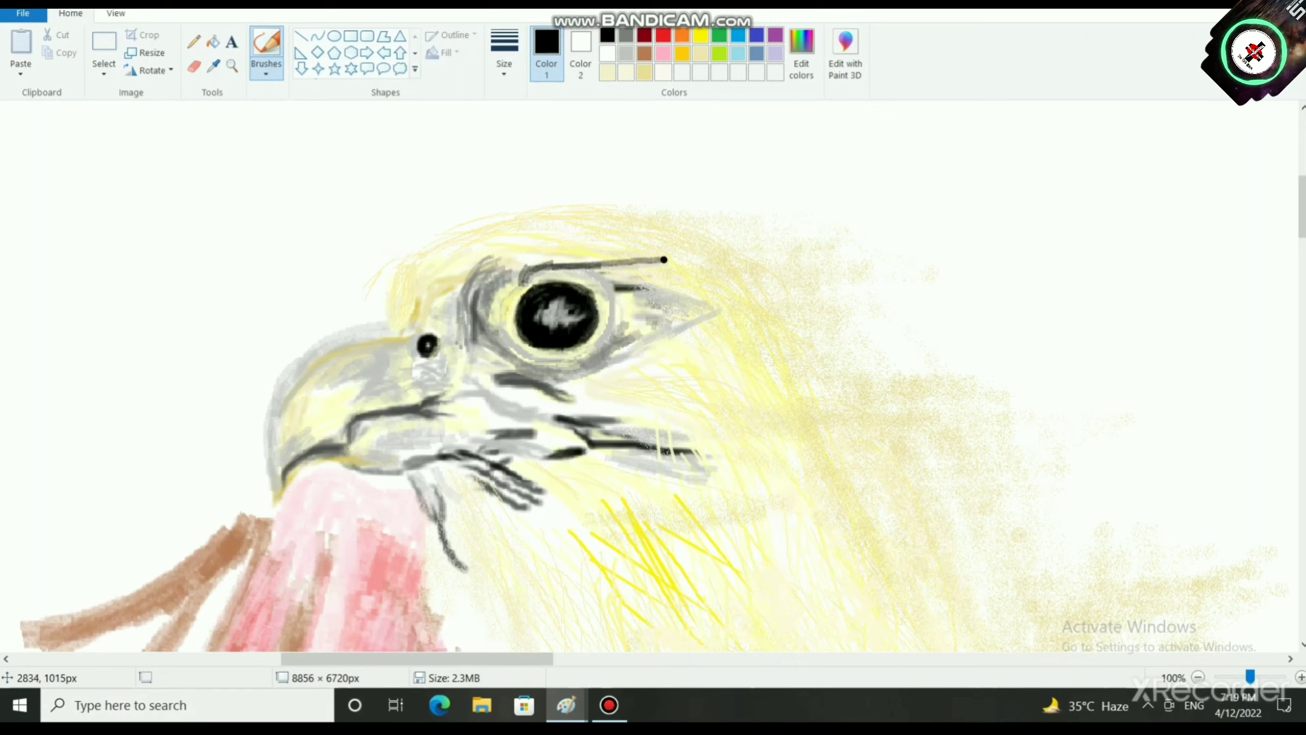
mouse_move(565, 262)
left_mouse_down()
mouse_move(678, 257)
mouse_move(642, 261)
left_mouse_up()
left_click_drag(525, 285, 572, 270)
mouse_move(561, 268)
left_mouse_down()
mouse_move(674, 263)
mouse_move(651, 291)
mouse_move(690, 301)
mouse_move(672, 313)
mouse_move(699, 318)
left_mouse_up()
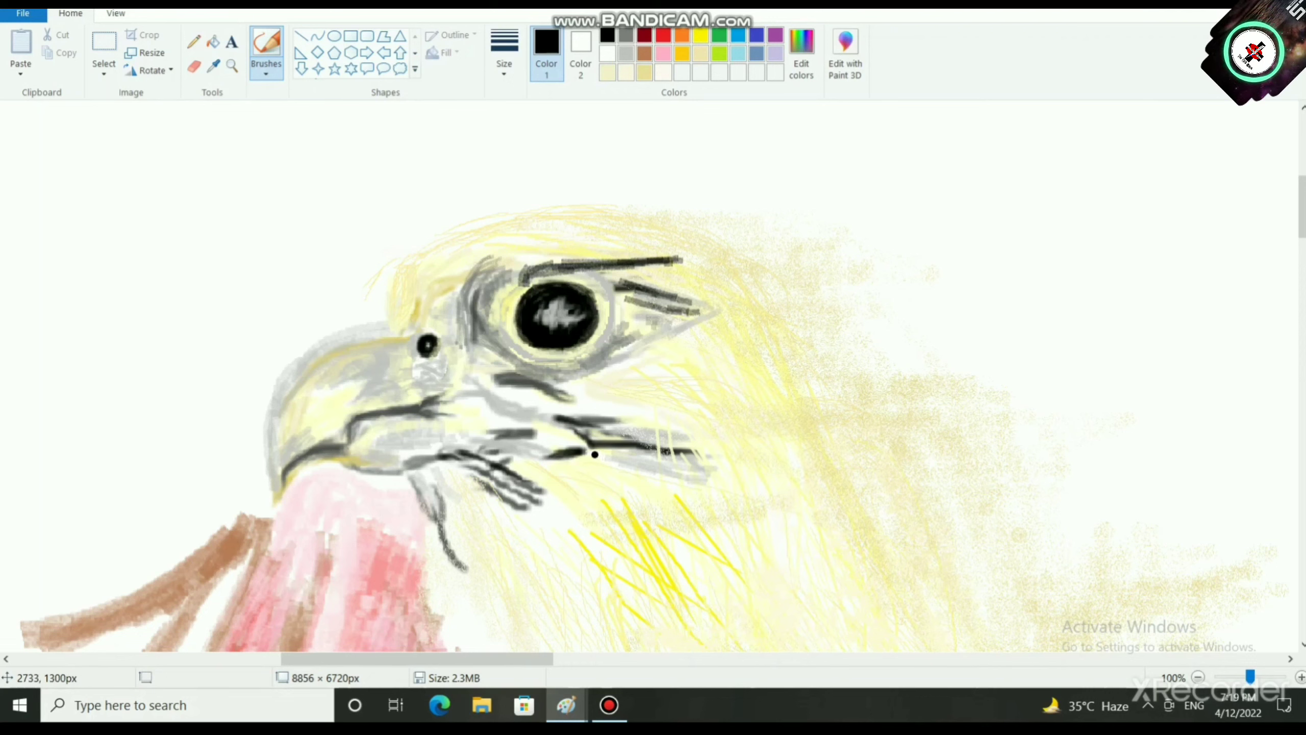
left_click_drag(594, 454, 668, 461)
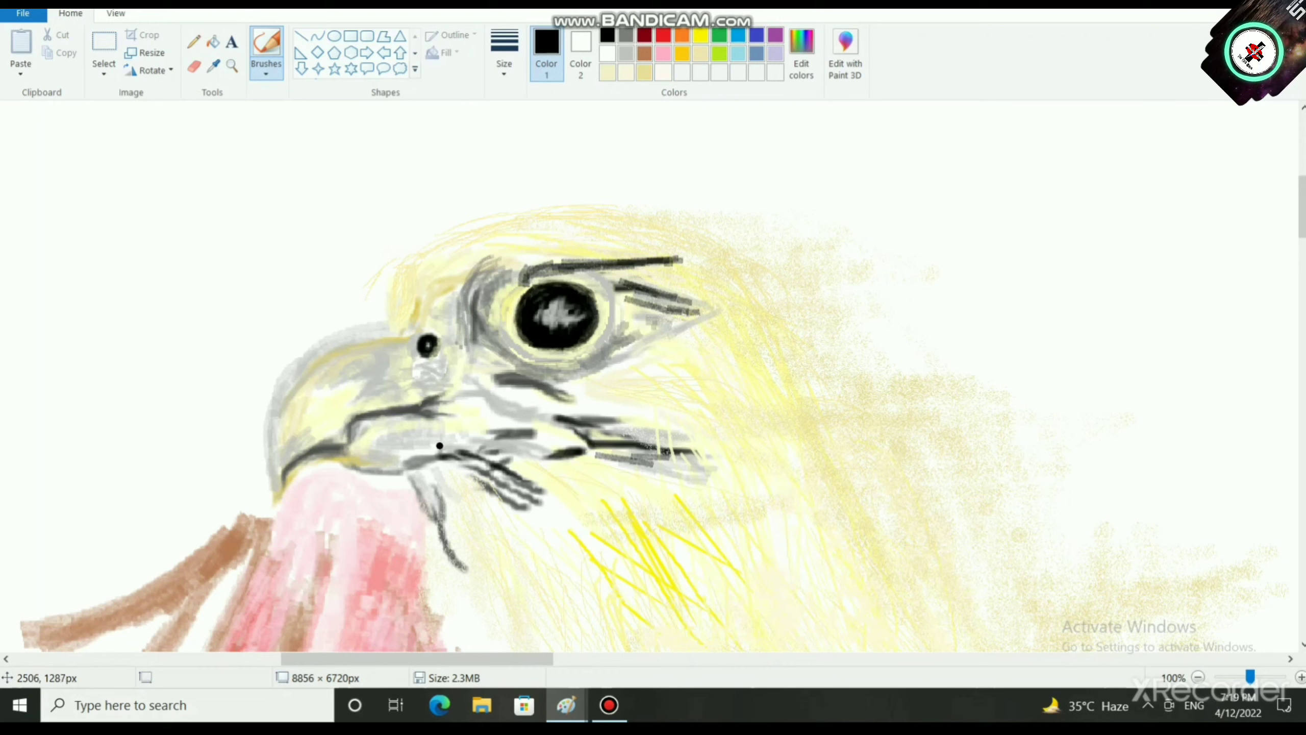
mouse_move(386, 411)
left_mouse_down()
mouse_move(442, 396)
mouse_move(432, 412)
mouse_move(465, 426)
left_mouse_up()
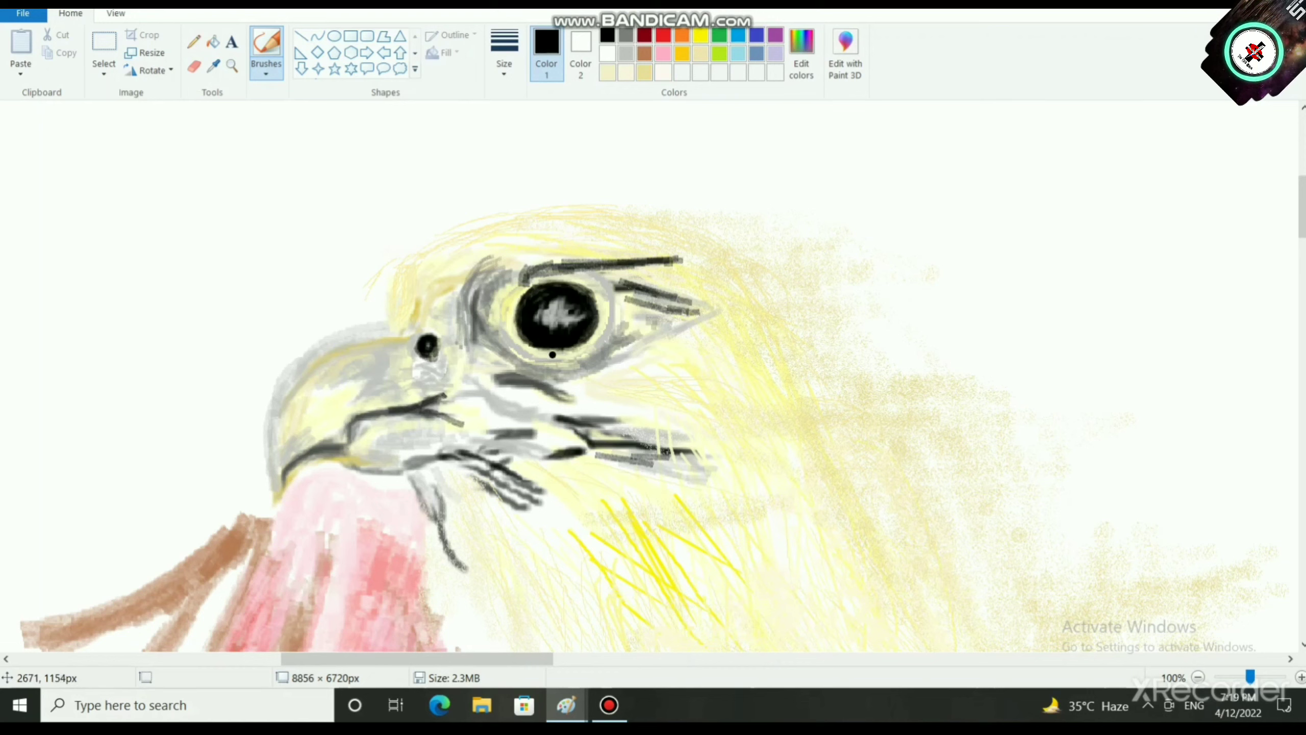
Step: Dab a white highlight in the nostril and darken the pale highlight inside the pupil with black
left_click(581, 51)
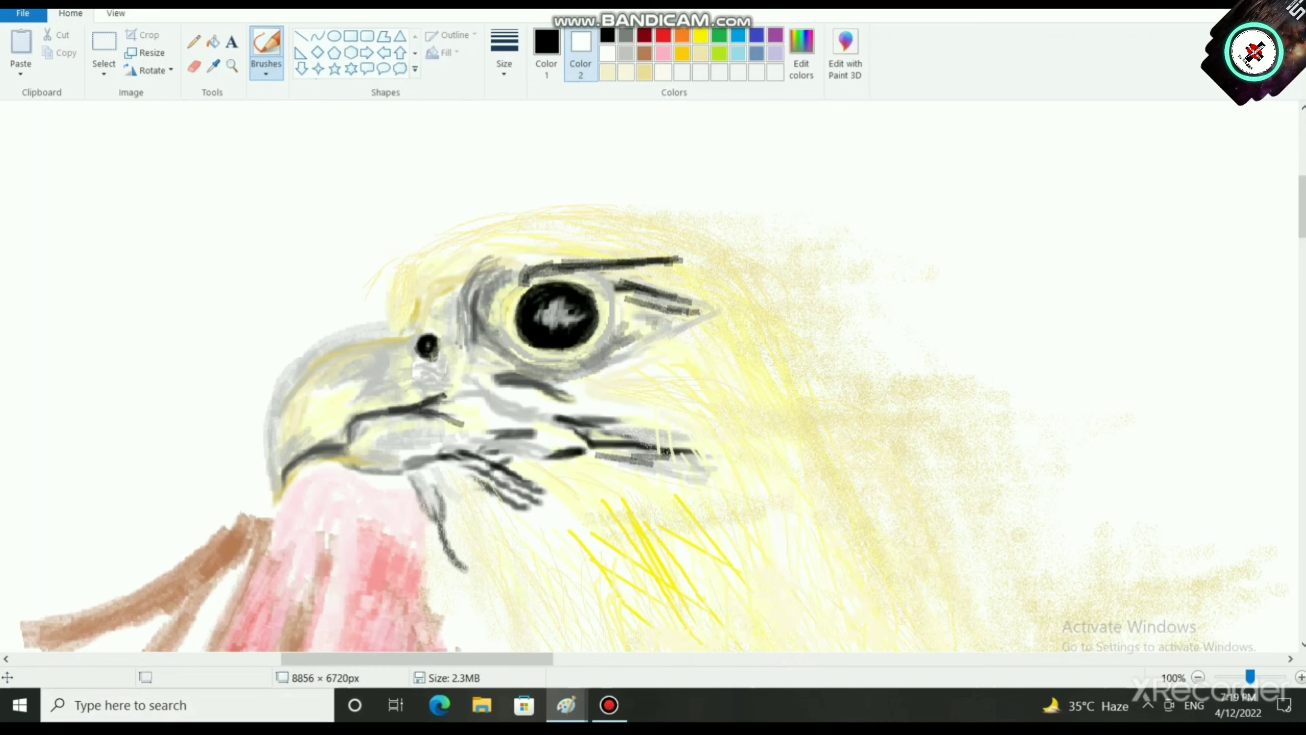
left_click(546, 51)
left_click(606, 53)
left_click(429, 349)
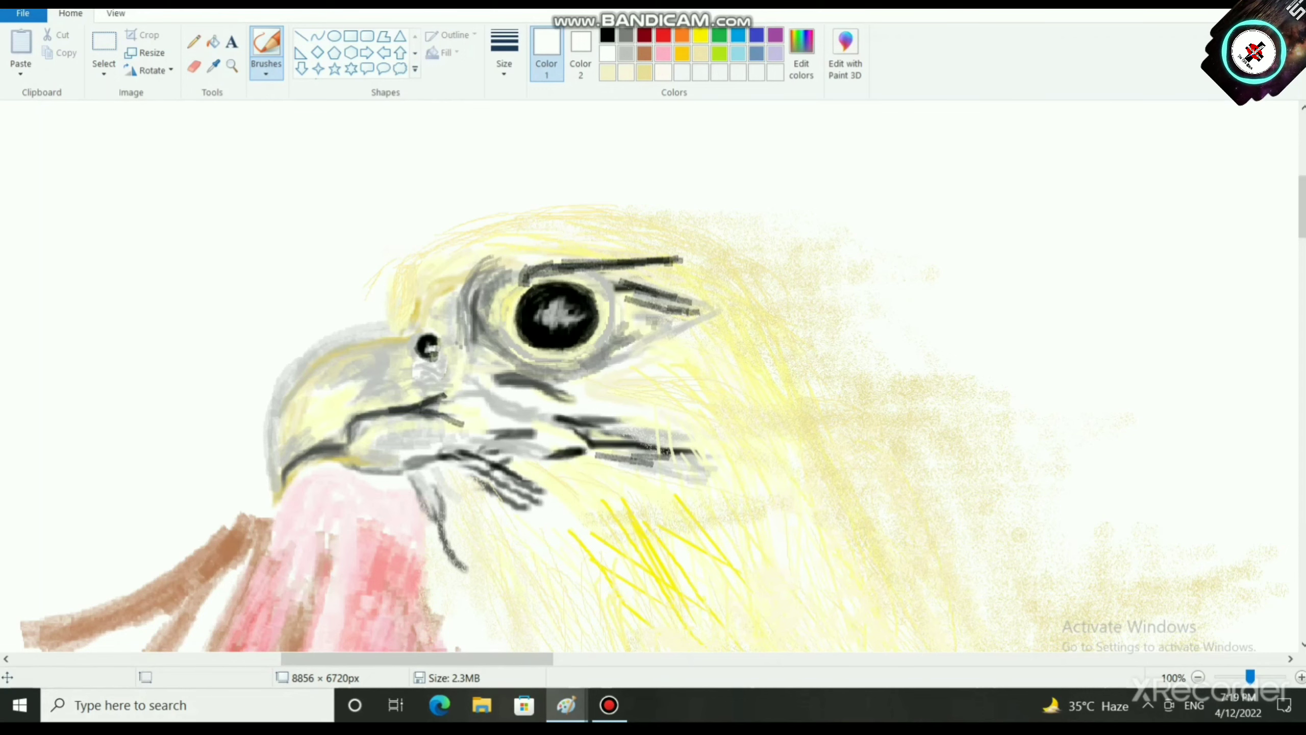
left_click(607, 35)
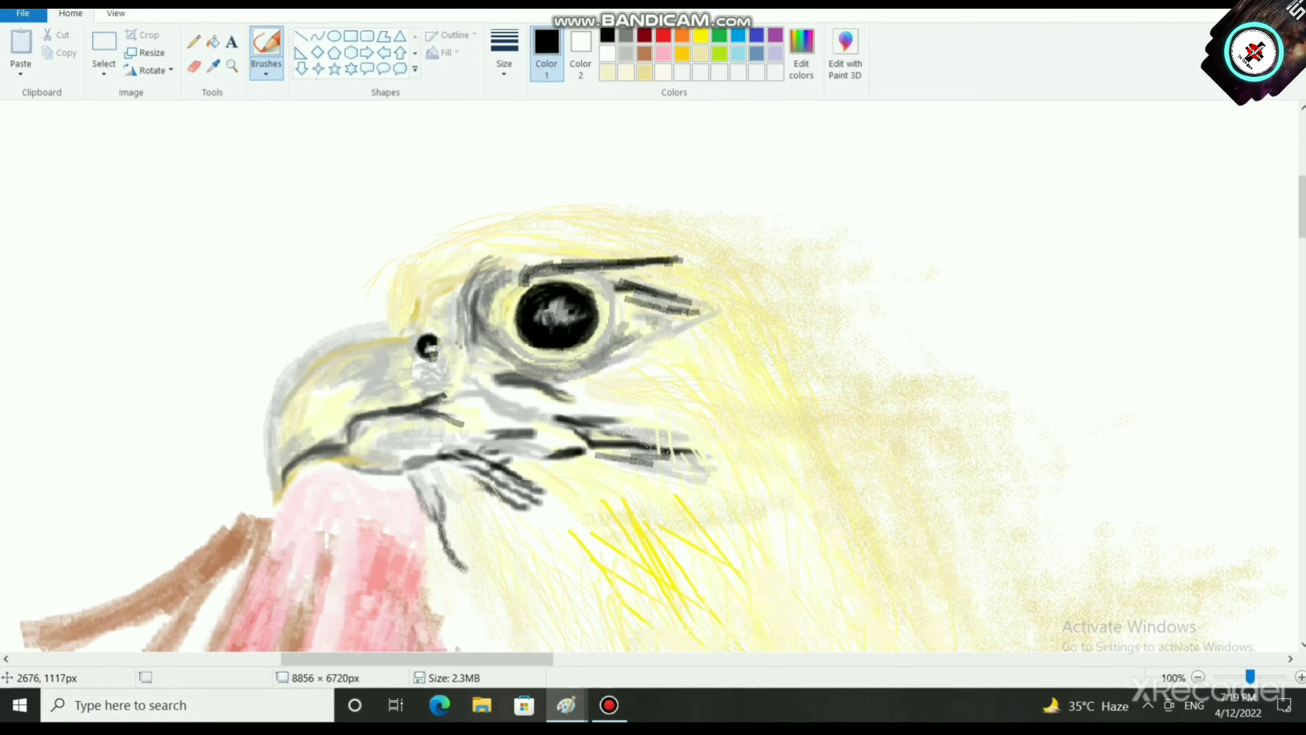
mouse_move(548, 316)
left_mouse_down()
mouse_move(565, 306)
mouse_move(573, 318)
left_mouse_up()
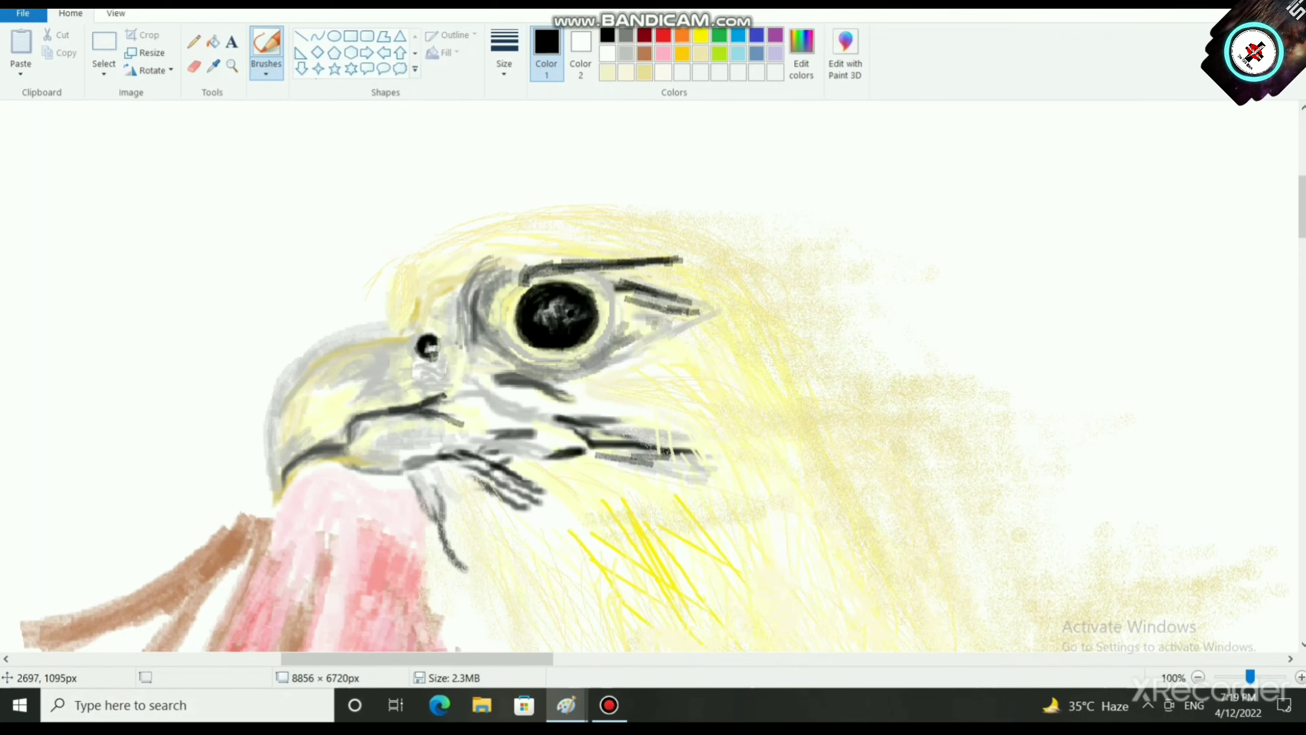
Step: Draw a band of short black feather marks across the throat and around the back of the eagle's head
scroll(591, 339, "down", 2)
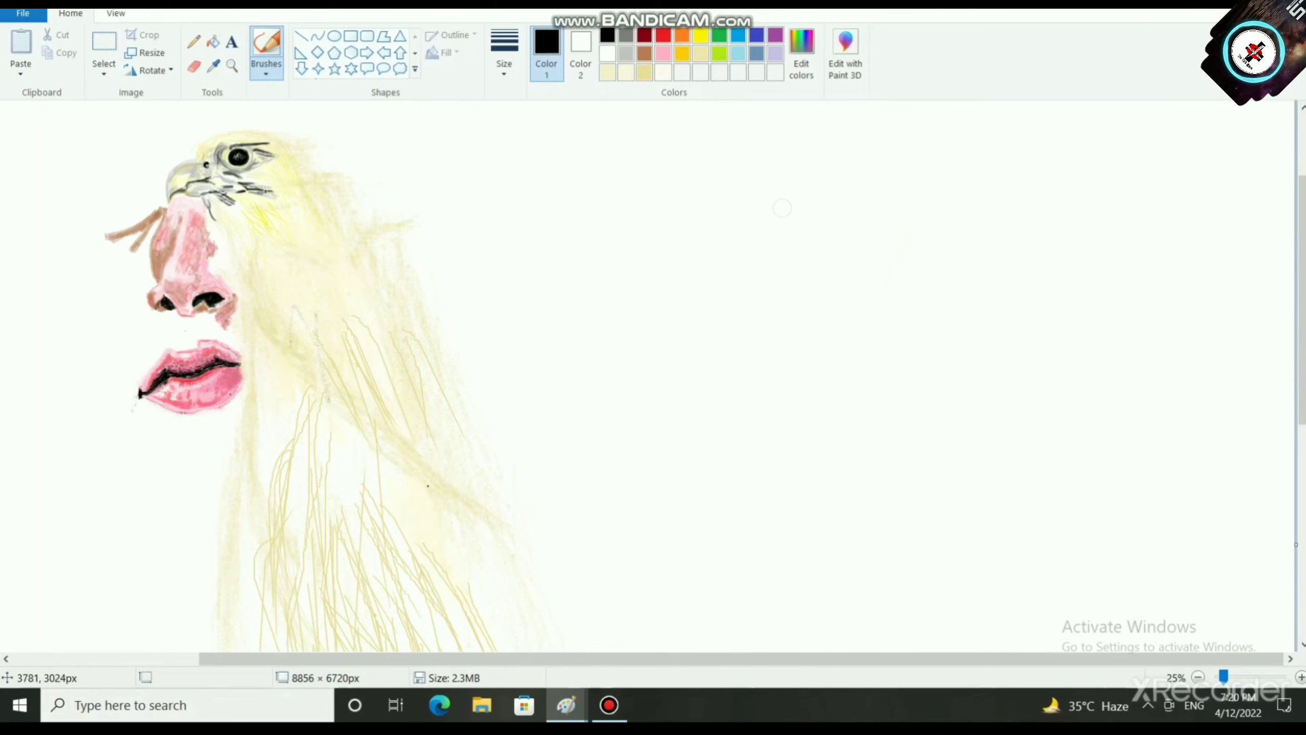
scroll(512, 456, "up", 1)
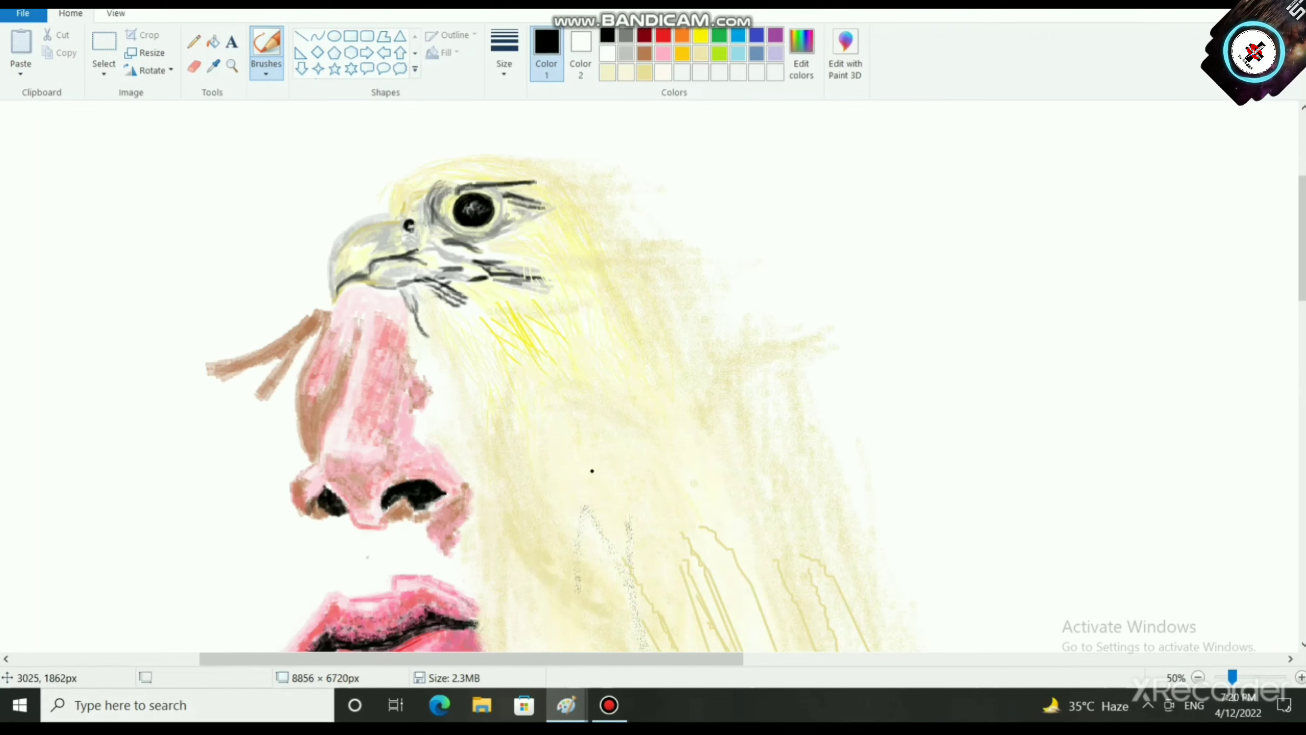
mouse_move(531, 361)
left_mouse_down()
mouse_move(565, 353)
mouse_move(590, 328)
left_mouse_up()
mouse_move(656, 308)
left_mouse_down()
mouse_move(641, 326)
mouse_move(651, 316)
mouse_move(664, 339)
mouse_move(650, 343)
mouse_move(700, 345)
left_mouse_up()
left_click_drag(523, 326, 536, 331)
left_click_drag(533, 321, 551, 322)
left_click_drag(561, 314, 581, 316)
left_click_drag(588, 305, 592, 307)
mouse_move(594, 301)
left_mouse_down()
mouse_move(608, 305)
mouse_move(623, 277)
left_mouse_up()
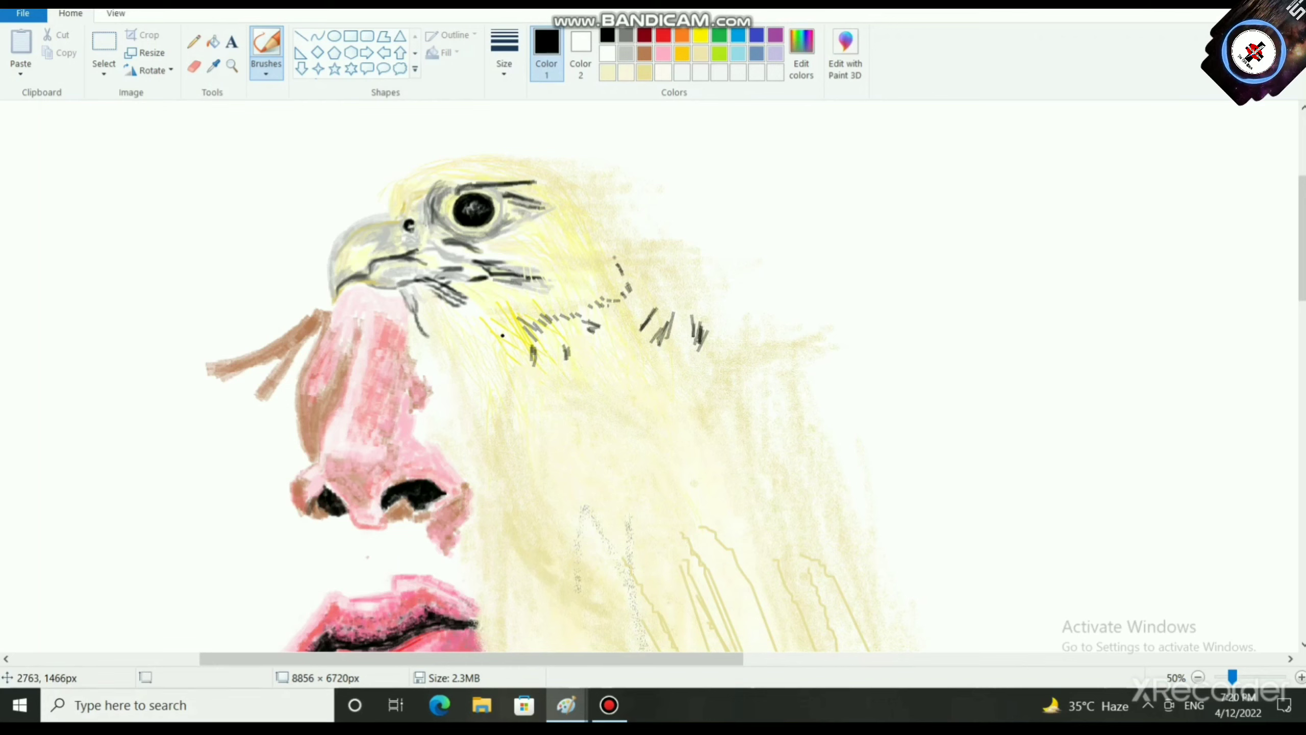
mouse_move(484, 355)
left_mouse_down()
mouse_move(463, 366)
mouse_move(450, 345)
mouse_move(445, 370)
mouse_move(439, 347)
mouse_move(434, 374)
mouse_move(422, 349)
left_mouse_up()
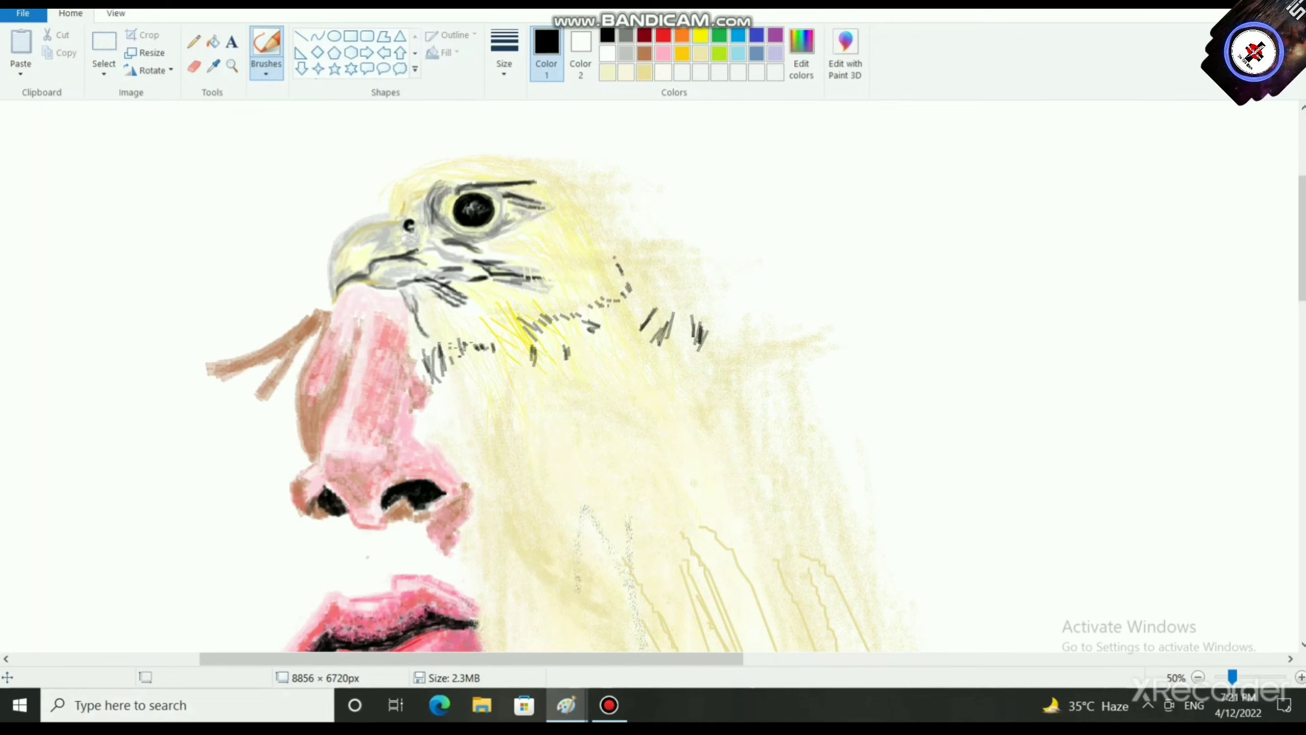
Step: Mix a custom pale yellow brush colour and undo the last stroke
left_click(701, 36)
left_click(800, 54)
left_click_drag(849, 305, 850, 246)
left_click(500, 455)
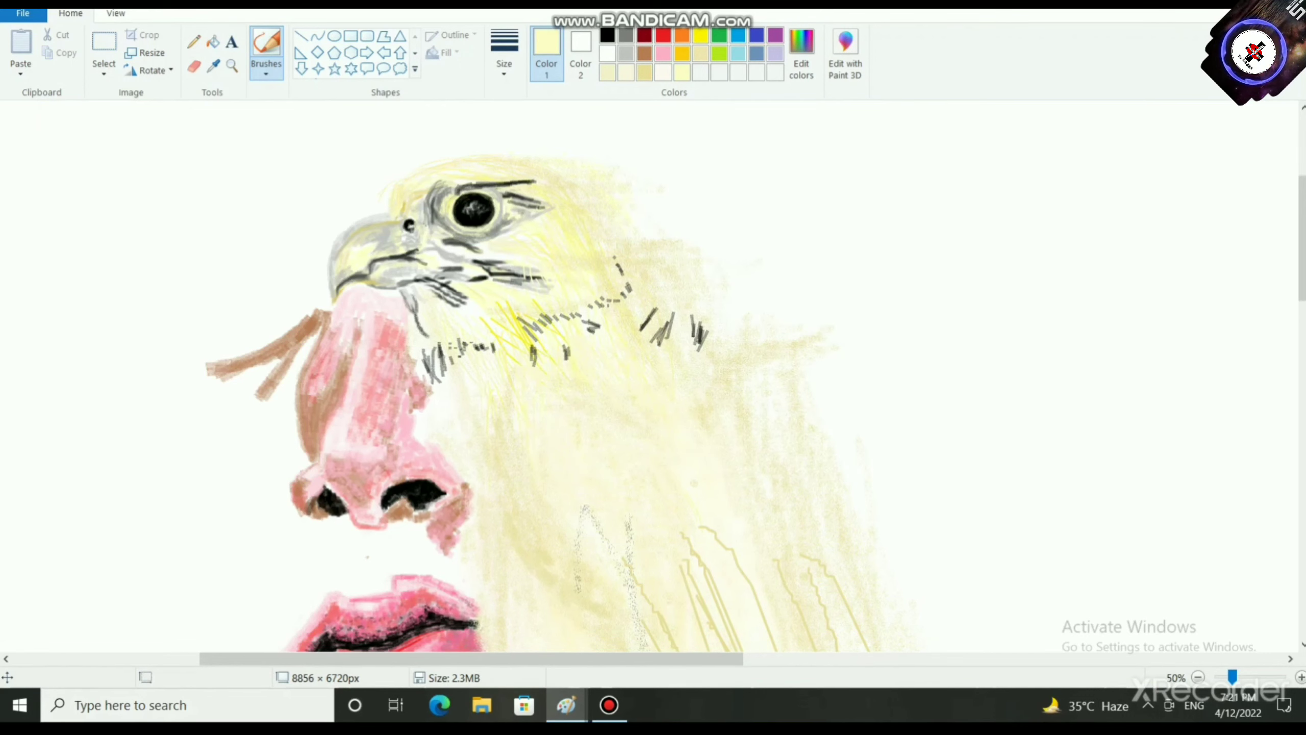
key("ctrl+z")
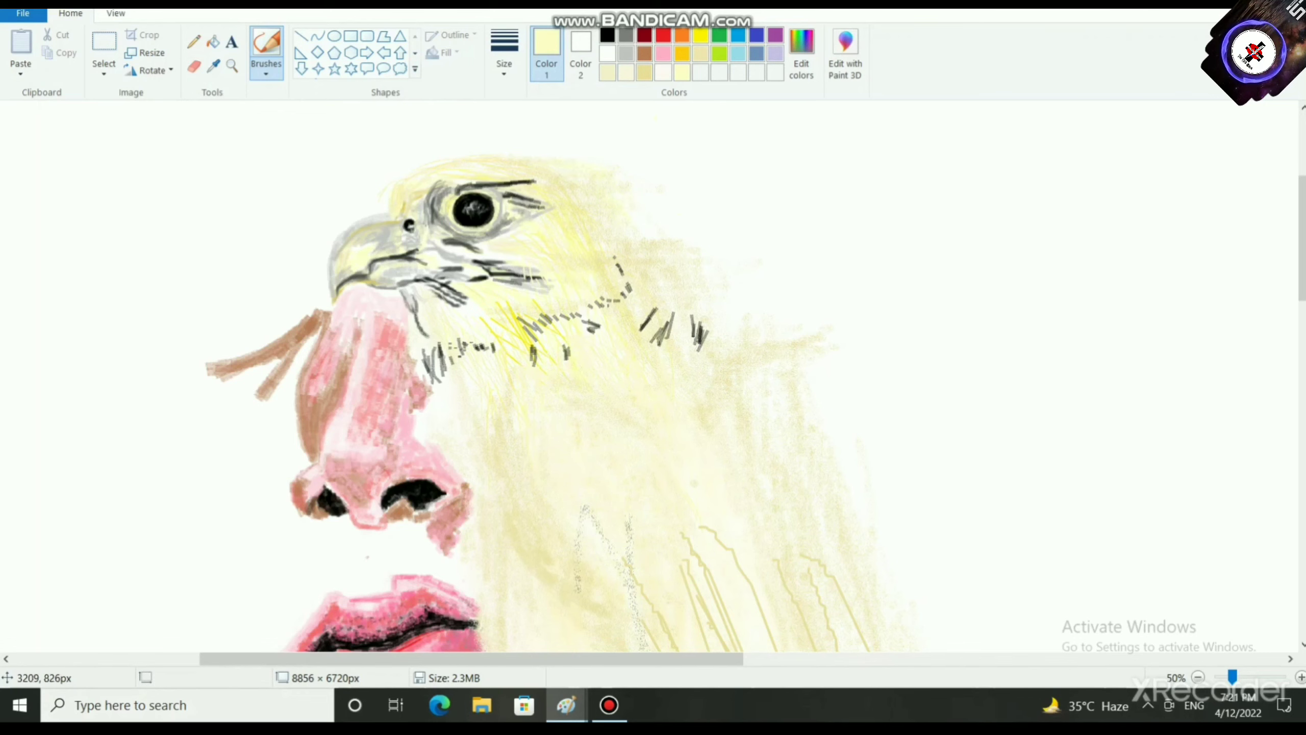
Step: Mix a slightly stronger custom yellow as the brush colour for the head feathers
scroll(535, 467, "down", 2)
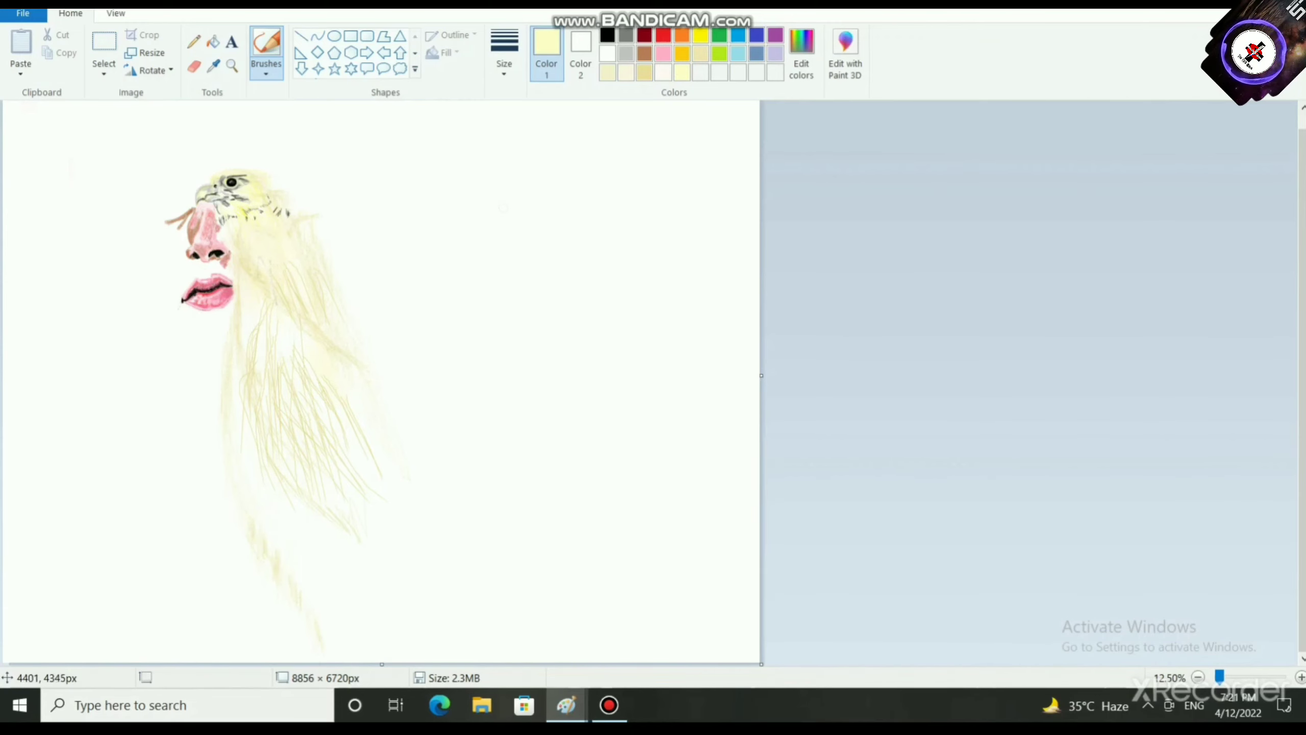
scroll(503, 207, "up", 2)
left_click_drag(329, 660, 595, 659)
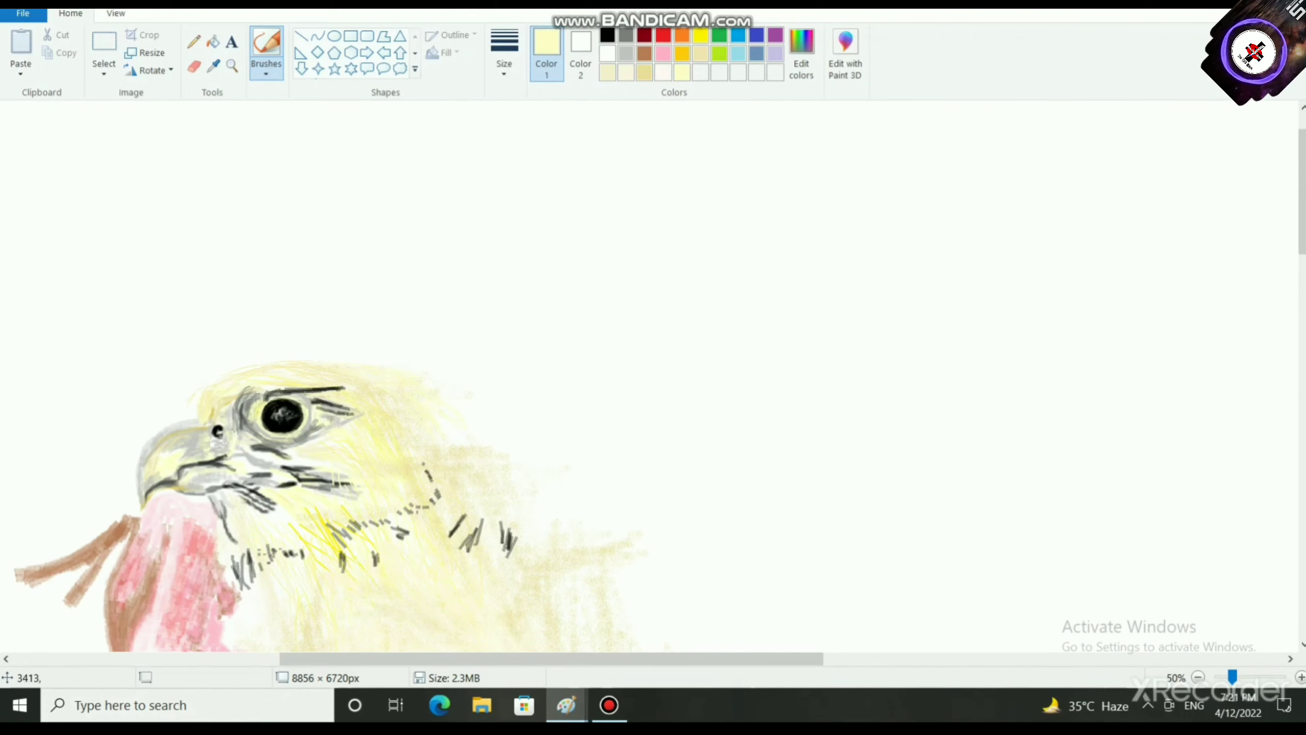
left_click(775, 53)
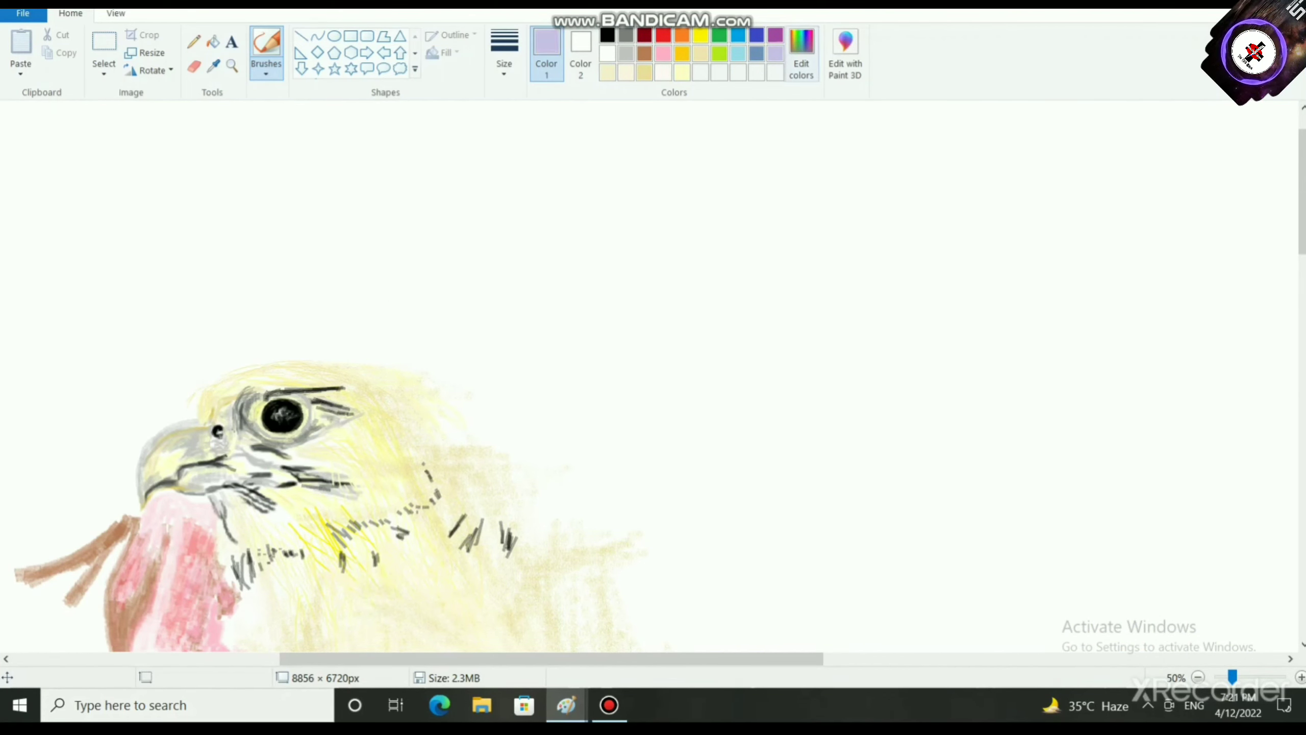
left_click(801, 51)
left_click_drag(685, 242, 684, 228)
left_click(487, 456)
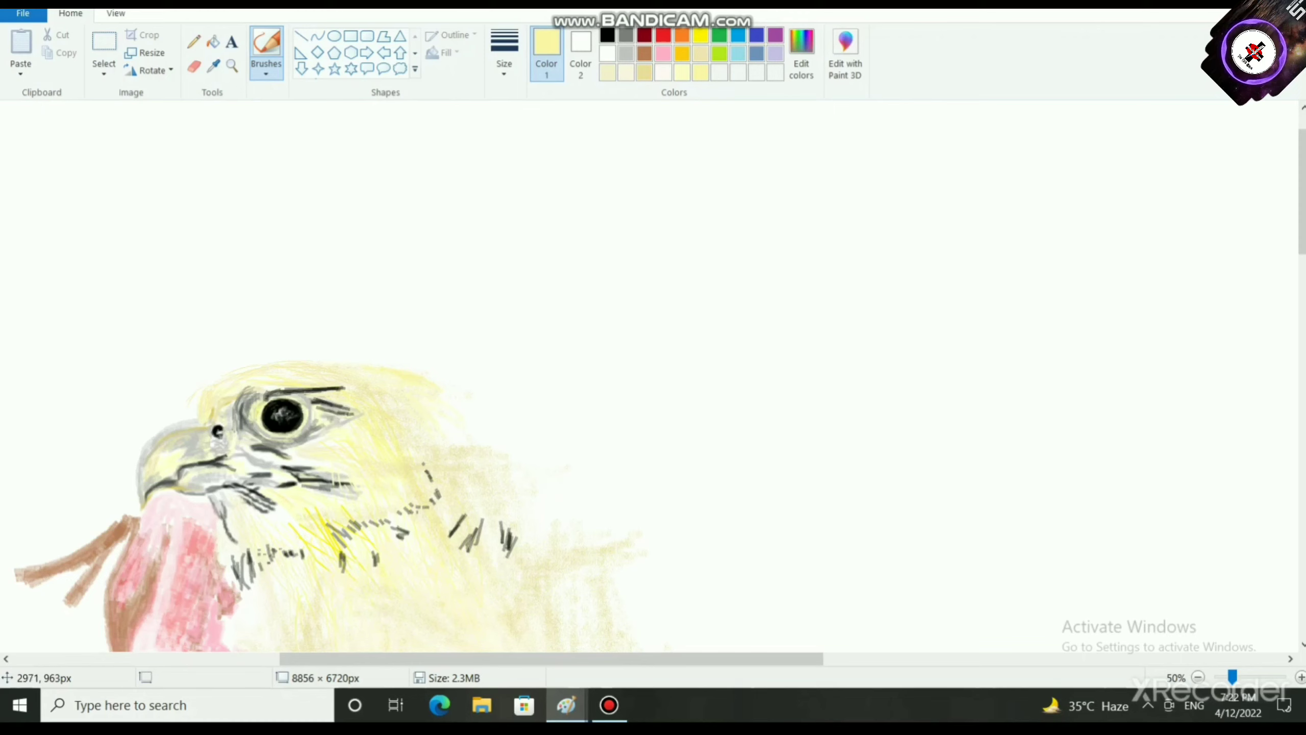
Step: Round out the eagle's crown with custom yellow strokes and shade the cheek behind the eye with the darker light-yellow palette colour
left_click_drag(377, 365, 329, 357)
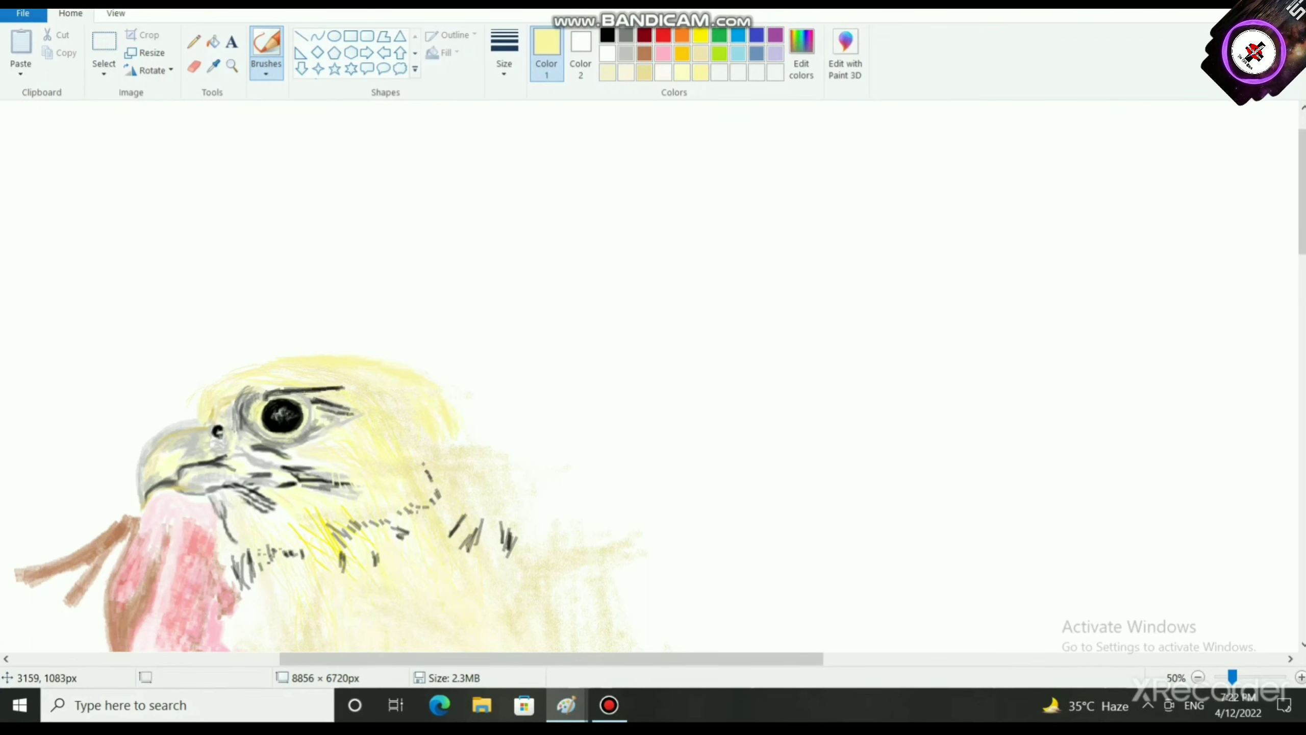
scroll(658, 606, "up", 1)
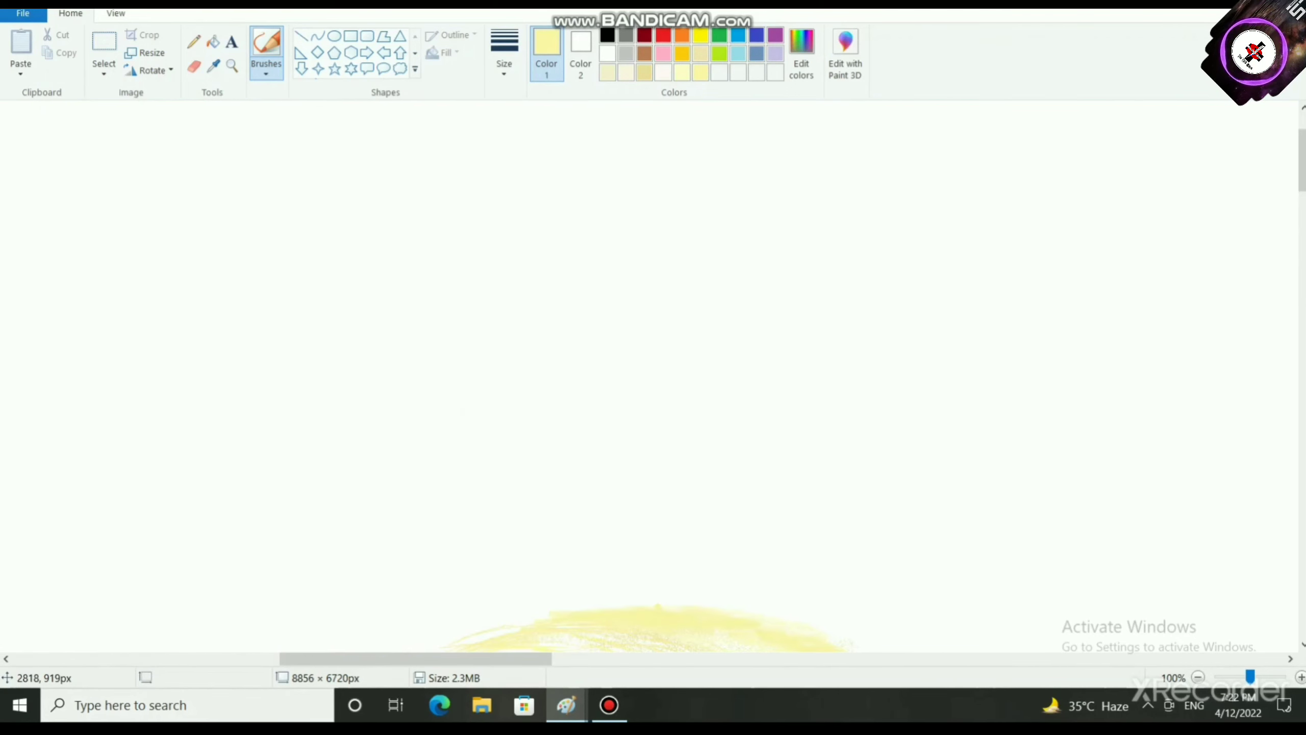
scroll(658, 606, "down", 3)
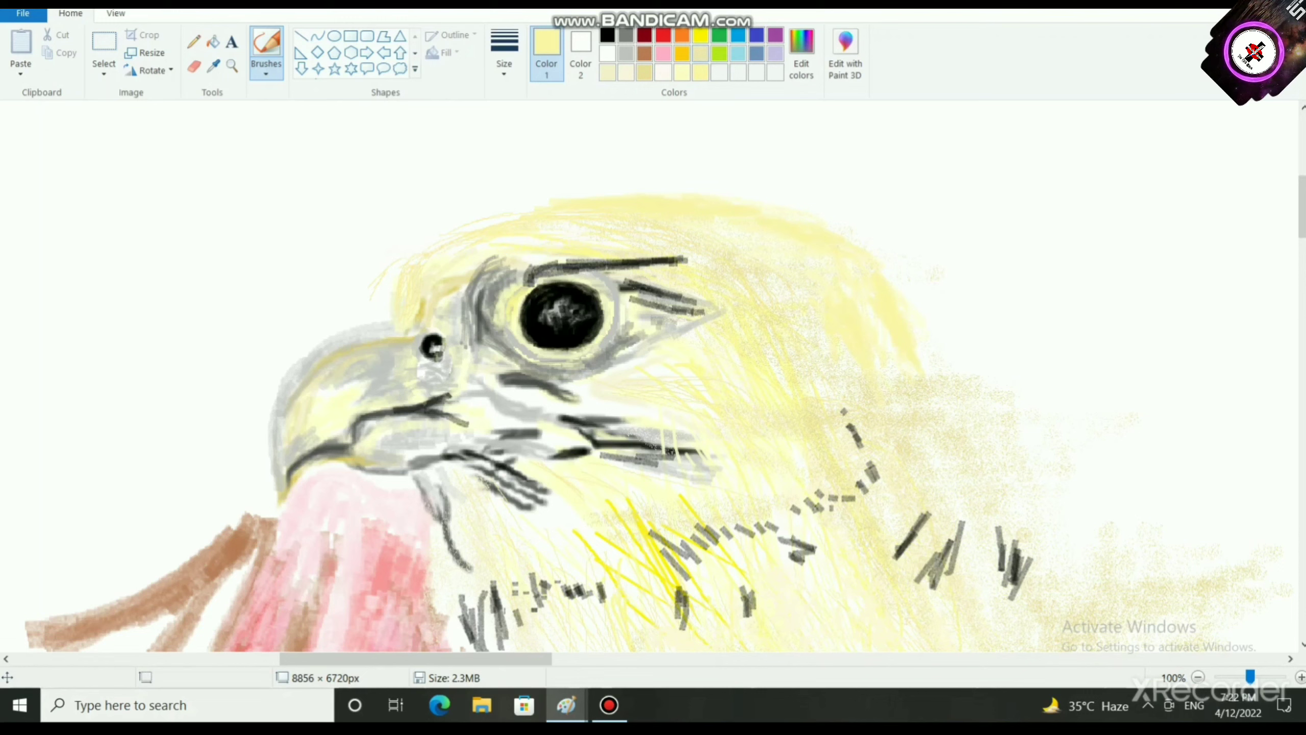
left_click(700, 54)
left_click_drag(807, 293, 834, 333)
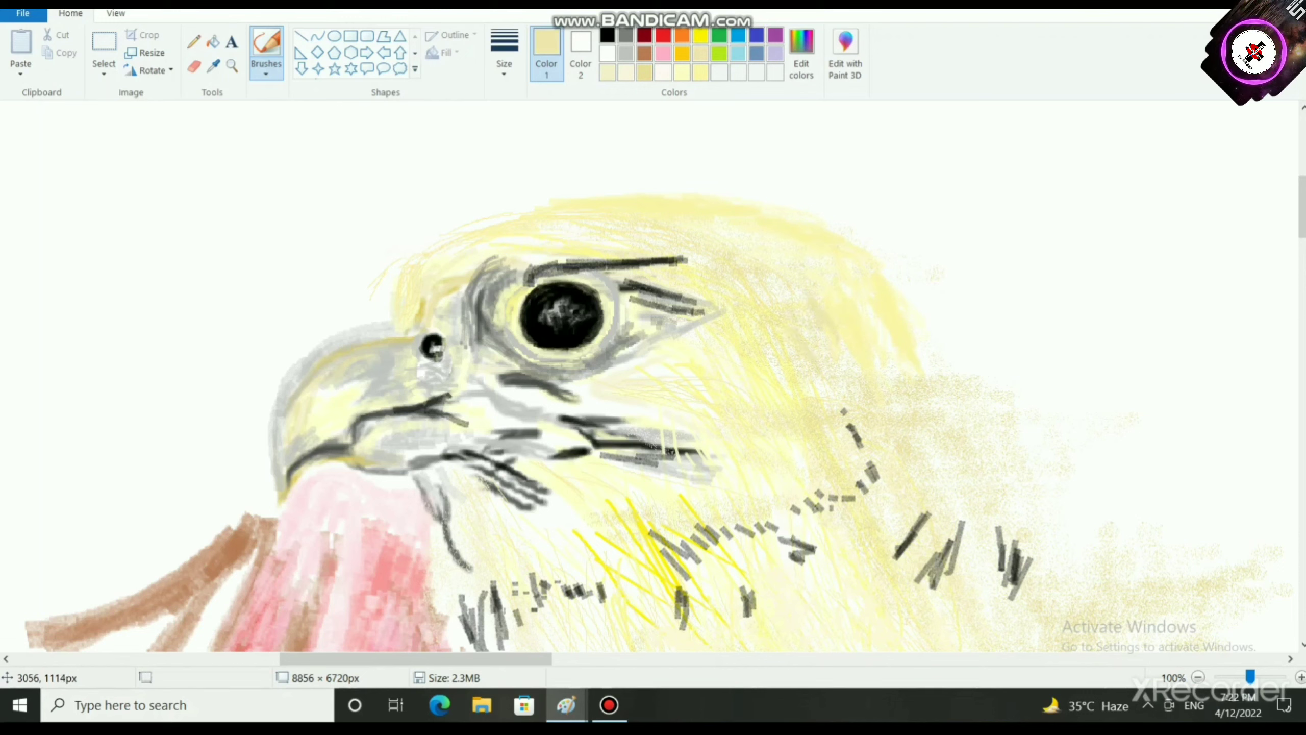
left_click_drag(692, 381, 788, 376)
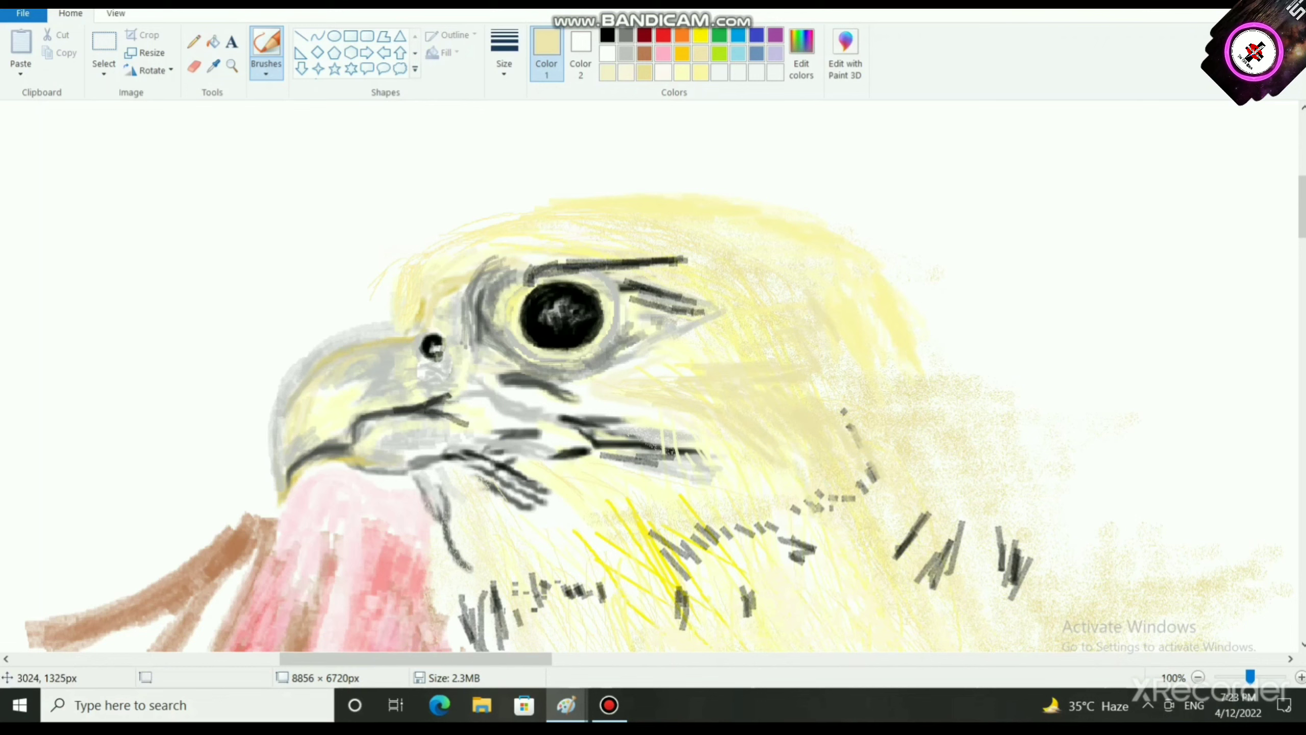
Step: Blend cream over the shaded cheek and soften the black feather marks directly below it
left_click(626, 73)
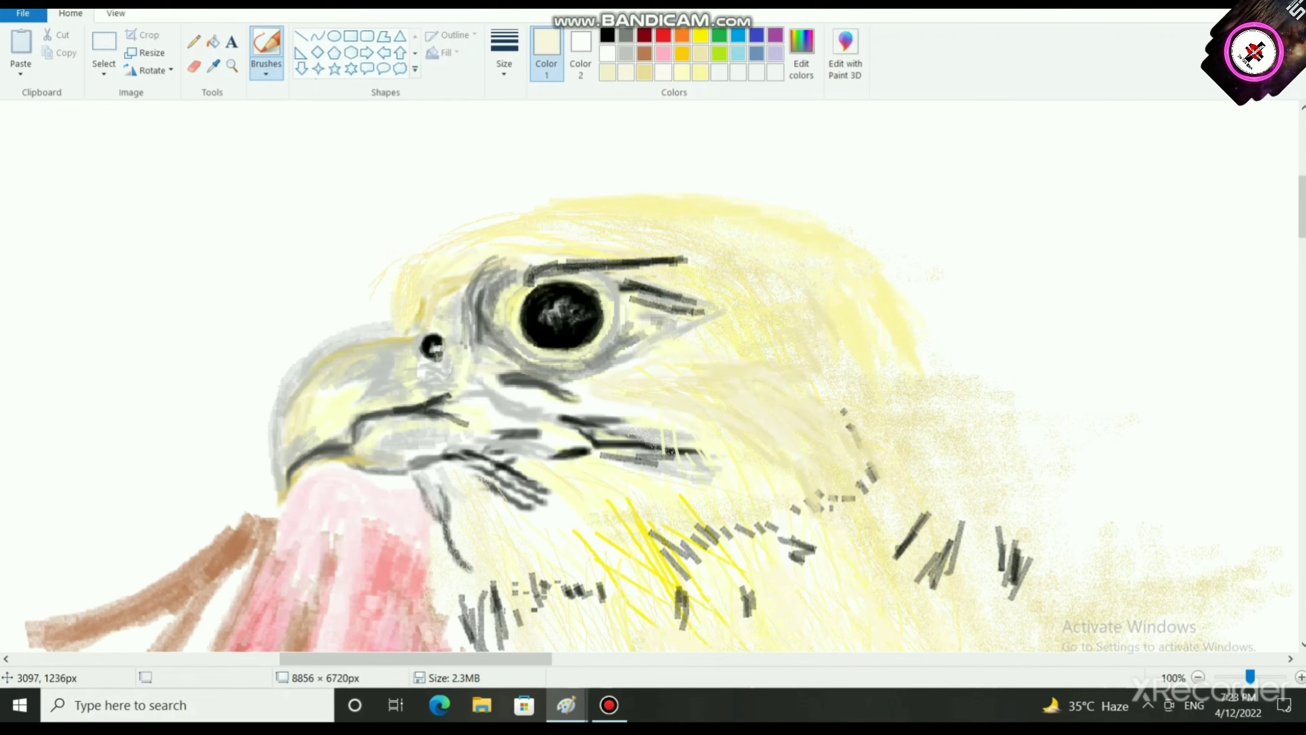
mouse_move(875, 476)
left_mouse_down()
mouse_move(794, 540)
mouse_move(822, 498)
mouse_move(860, 486)
left_mouse_up()
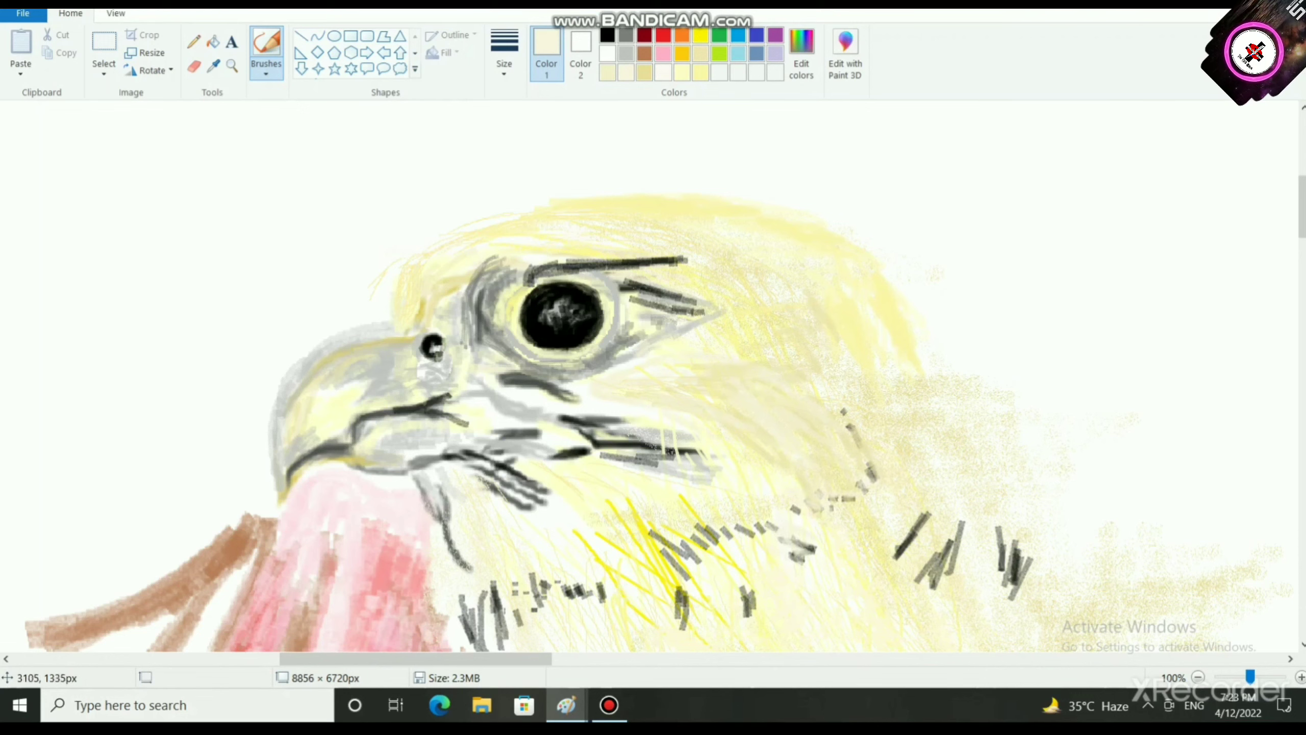
left_click_drag(765, 526, 702, 539)
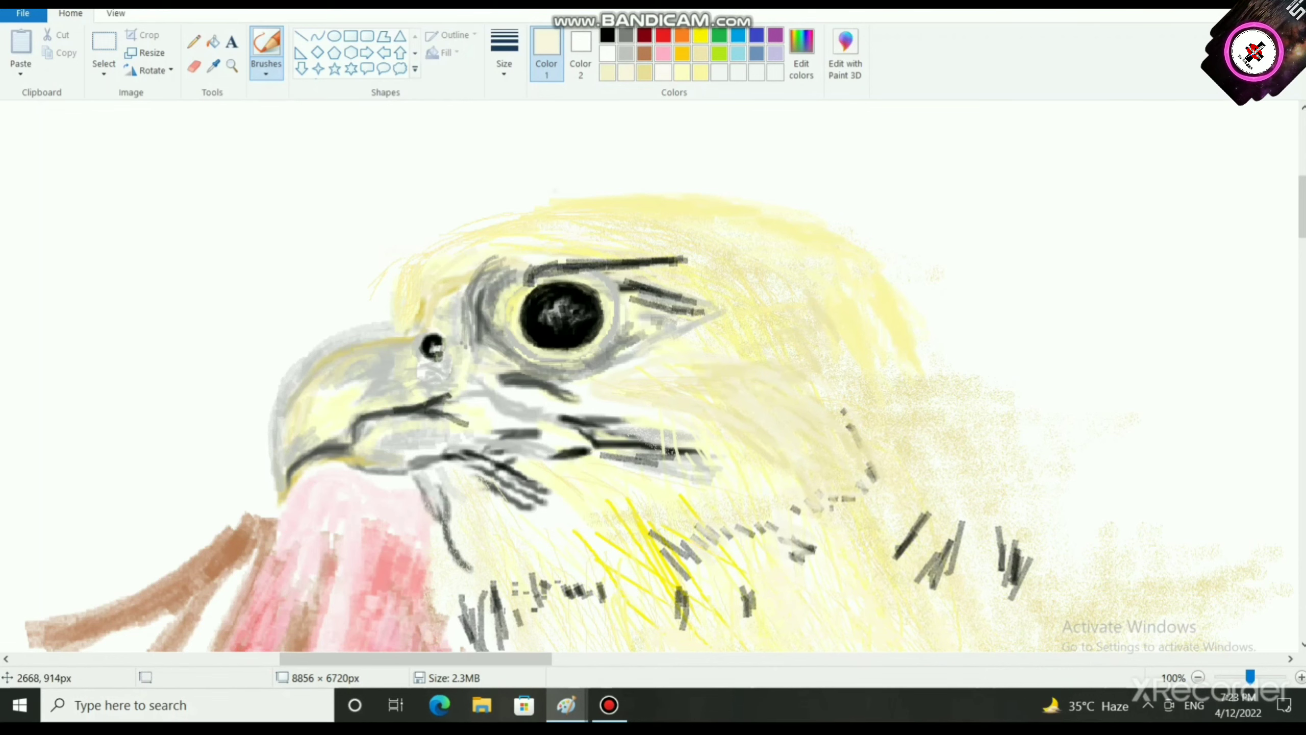
Step: Choose a brush size and break up the black feather marks on the throat and back of the neck with cream dabs
left_click(504, 57)
left_click(533, 210)
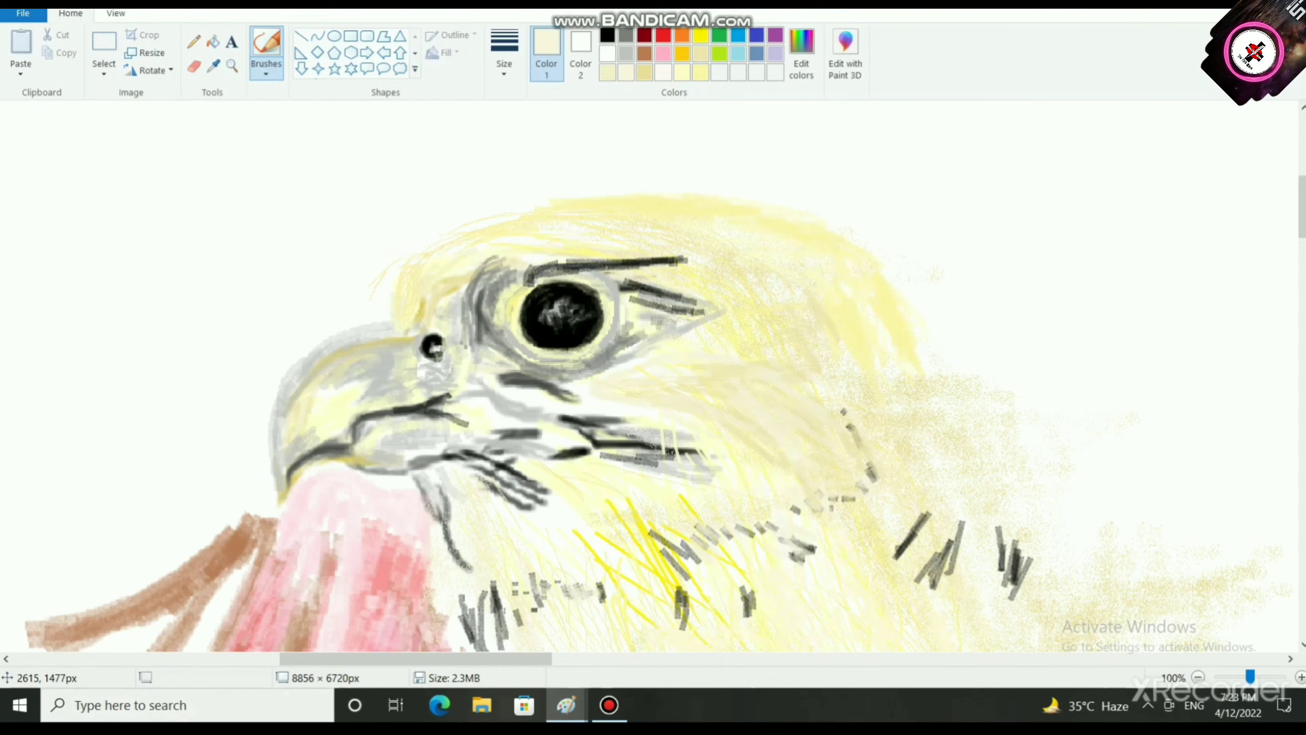
left_click_drag(573, 591, 600, 588)
mouse_move(518, 618)
left_mouse_down()
mouse_move(498, 616)
mouse_move(501, 636)
mouse_move(483, 645)
left_mouse_up()
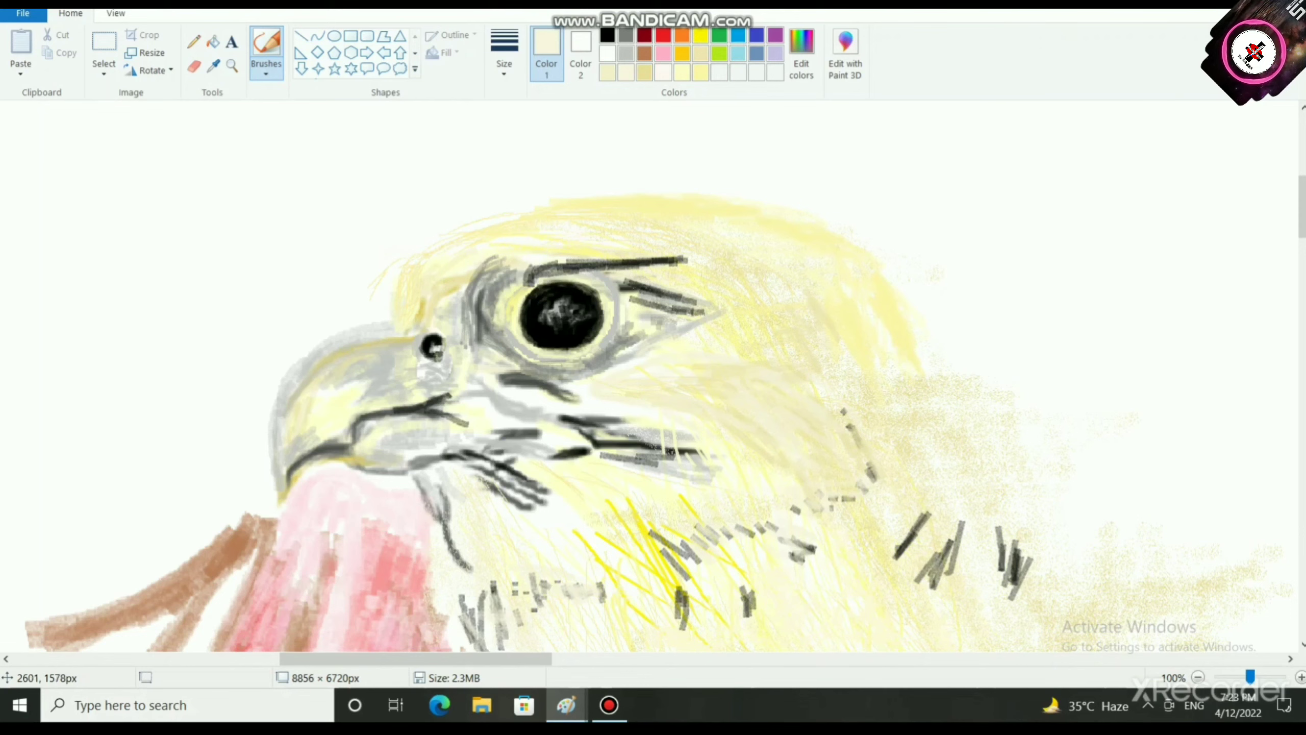
mouse_move(677, 584)
left_mouse_down()
mouse_move(678, 598)
mouse_move(669, 545)
mouse_move(644, 538)
mouse_move(739, 598)
mouse_move(752, 590)
left_mouse_up()
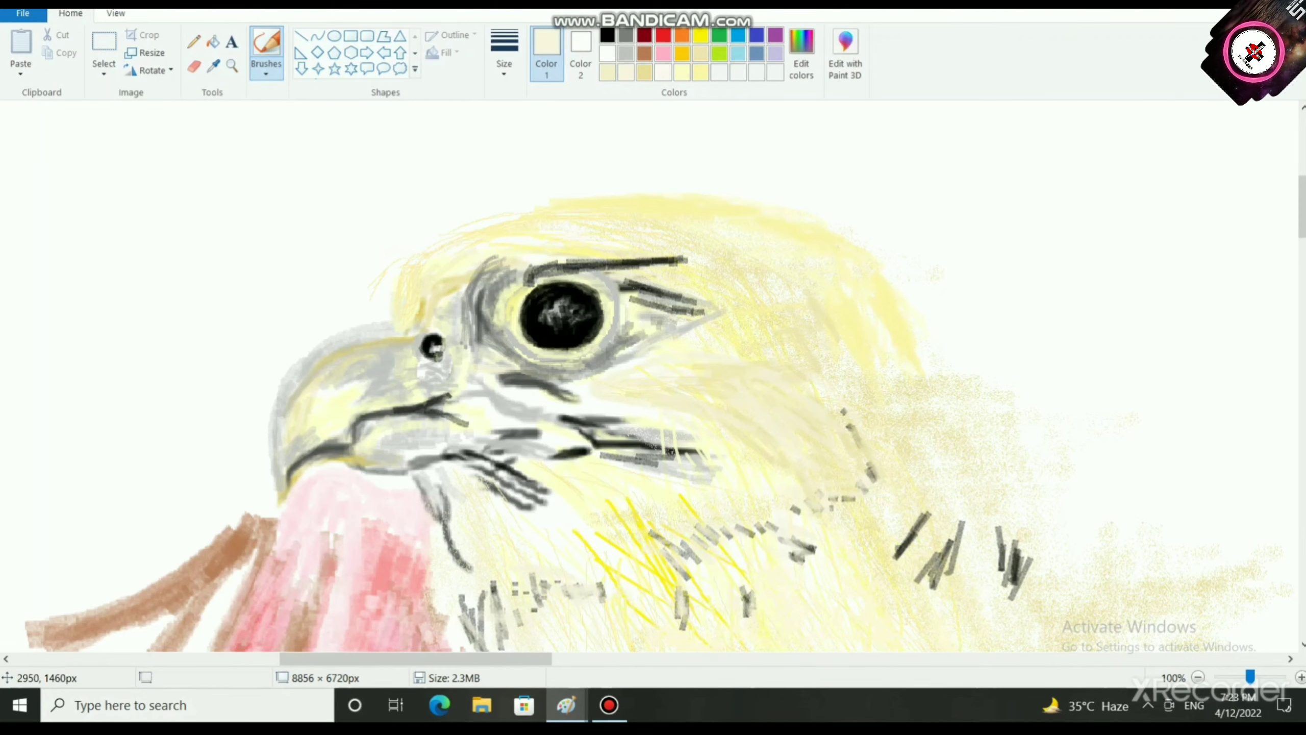
mouse_move(898, 553)
left_mouse_down()
mouse_move(1025, 571)
mouse_move(1022, 540)
mouse_move(928, 566)
mouse_move(933, 591)
mouse_move(935, 514)
left_mouse_up()
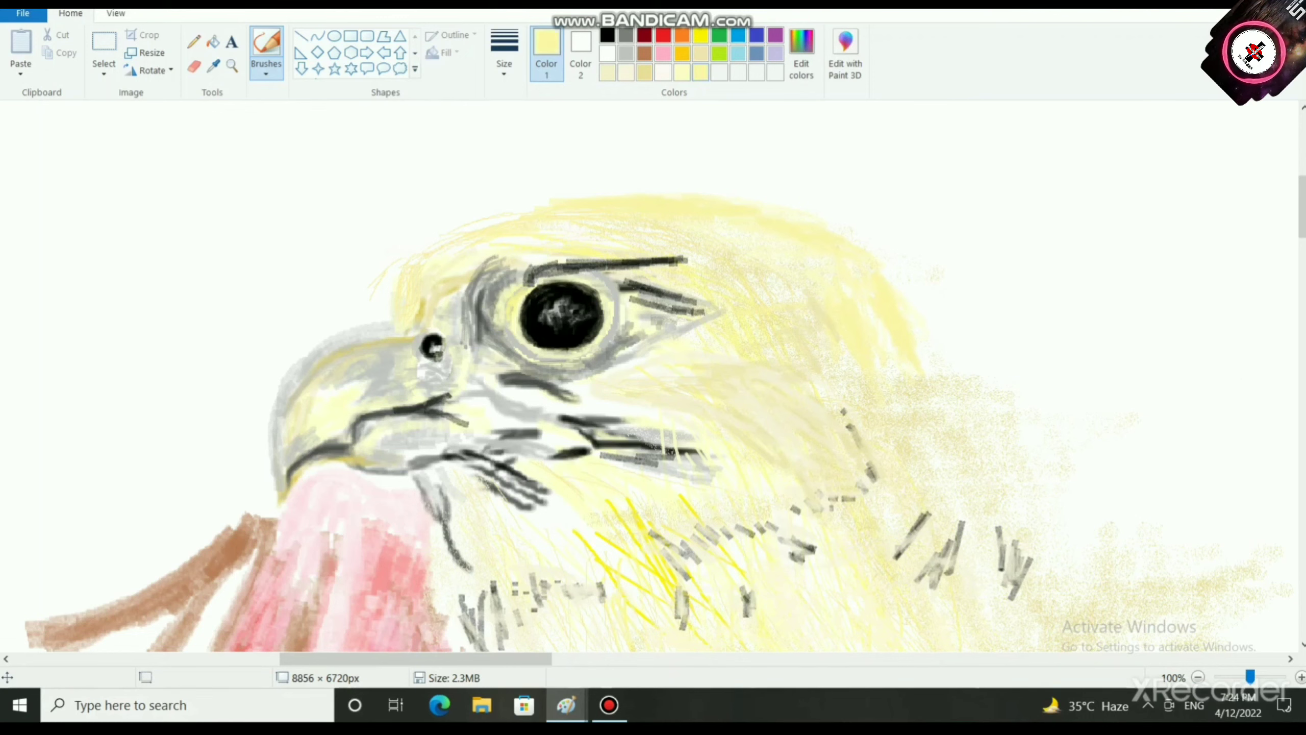
Step: Fill out the feathers behind the head and down the back of the neck with pale yellow strokes
left_click(682, 72)
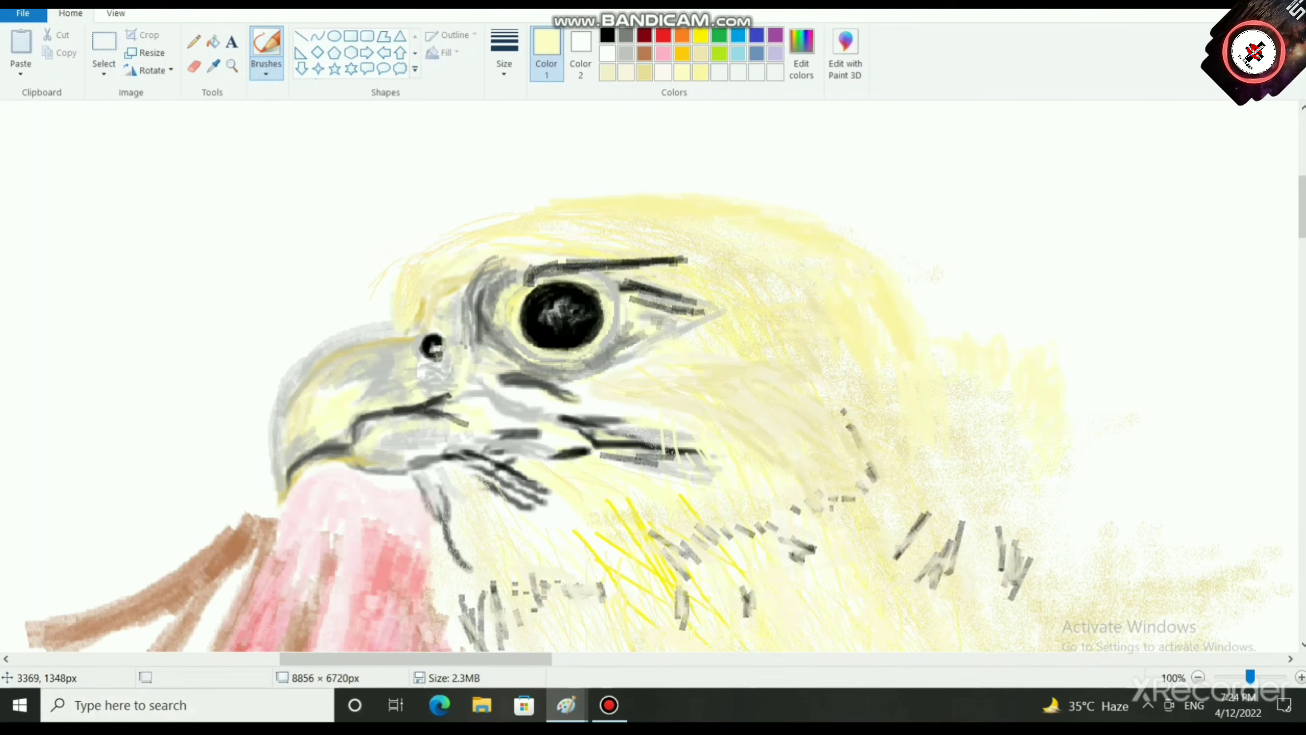
scroll(1069, 428, "down", 2)
scroll(1128, 438, "up", 1)
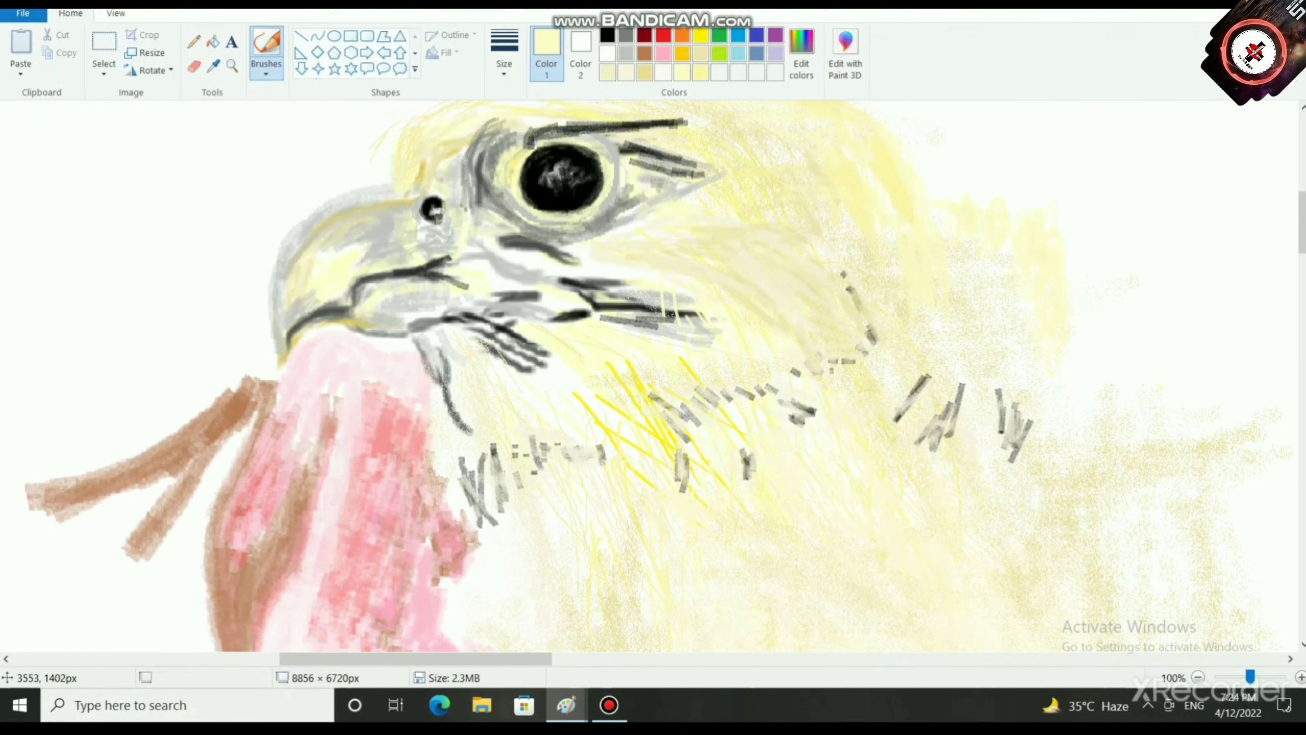
scroll(1129, 438, "down", 1)
scroll(653, 375, "up", 3)
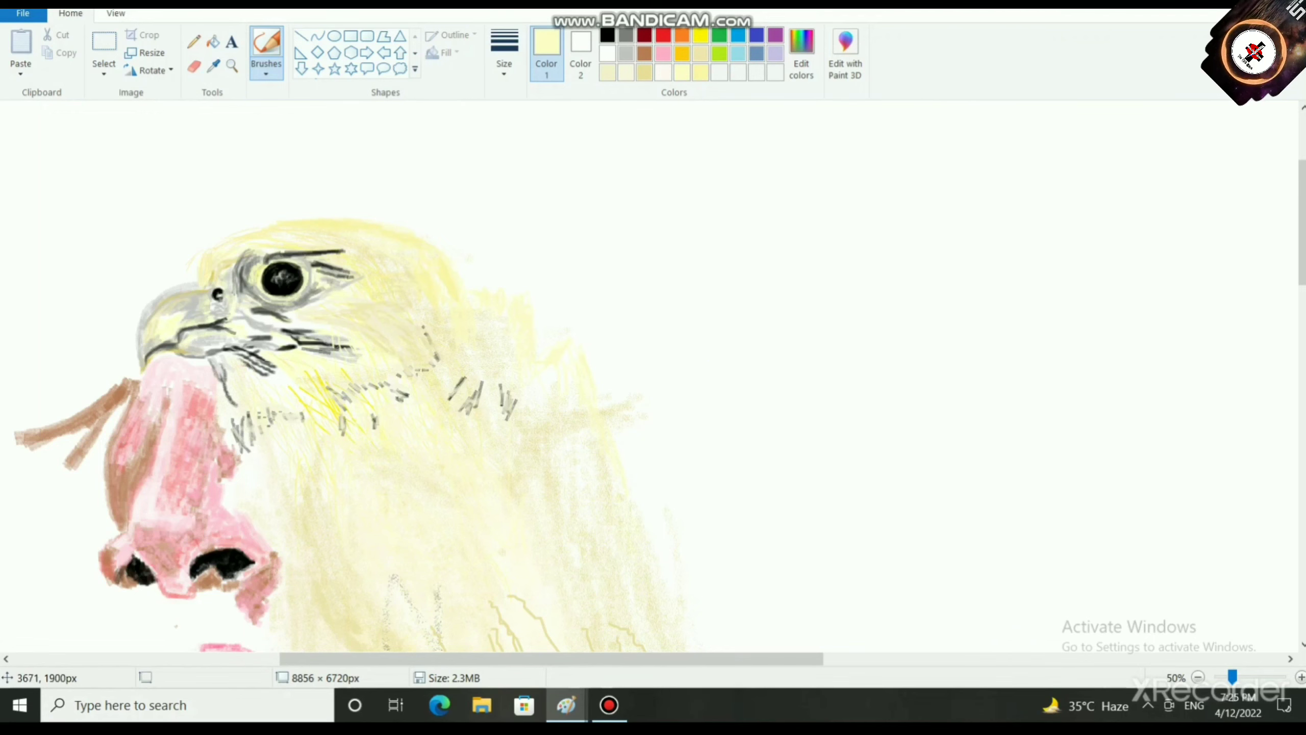
scroll(653, 375, "down", 3)
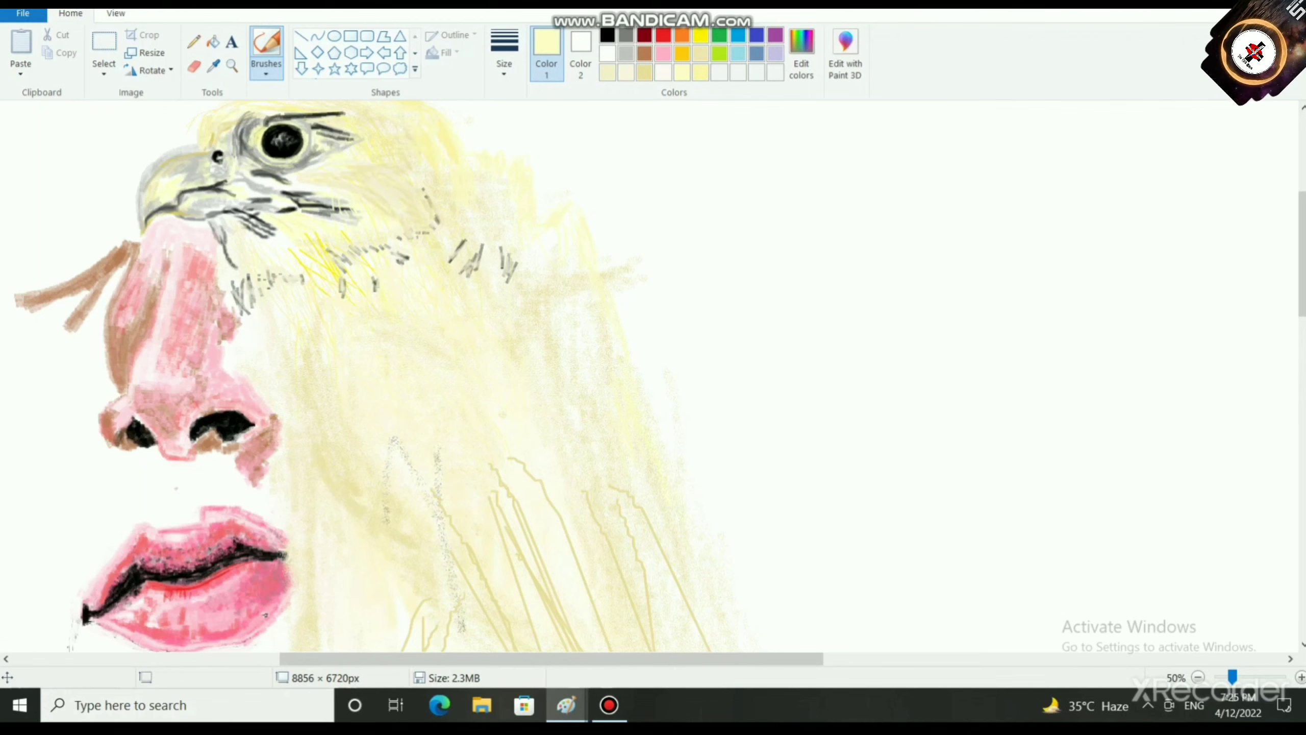
scroll(720, 525, "down", 2)
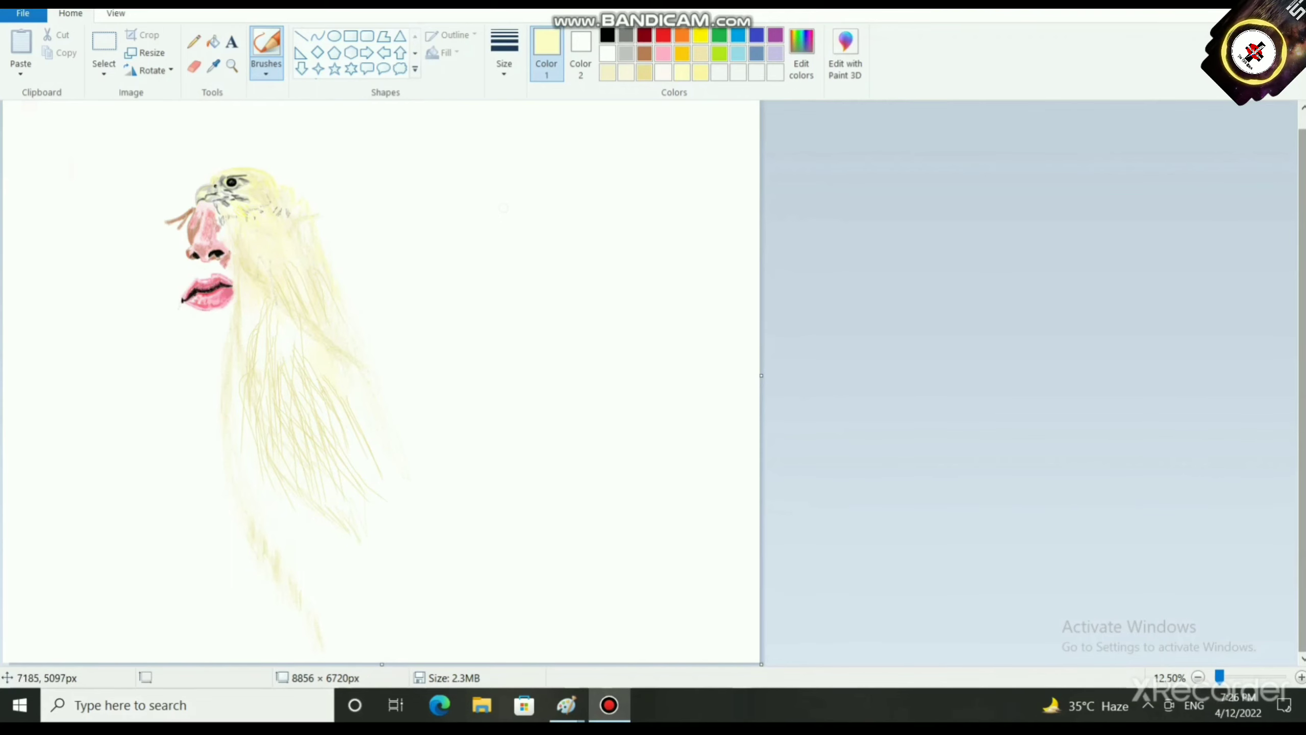
Step: Fill the white area between the mouth corner and the cheek with light grey and pale yellow strokes
scroll(613, 535, "up", 2)
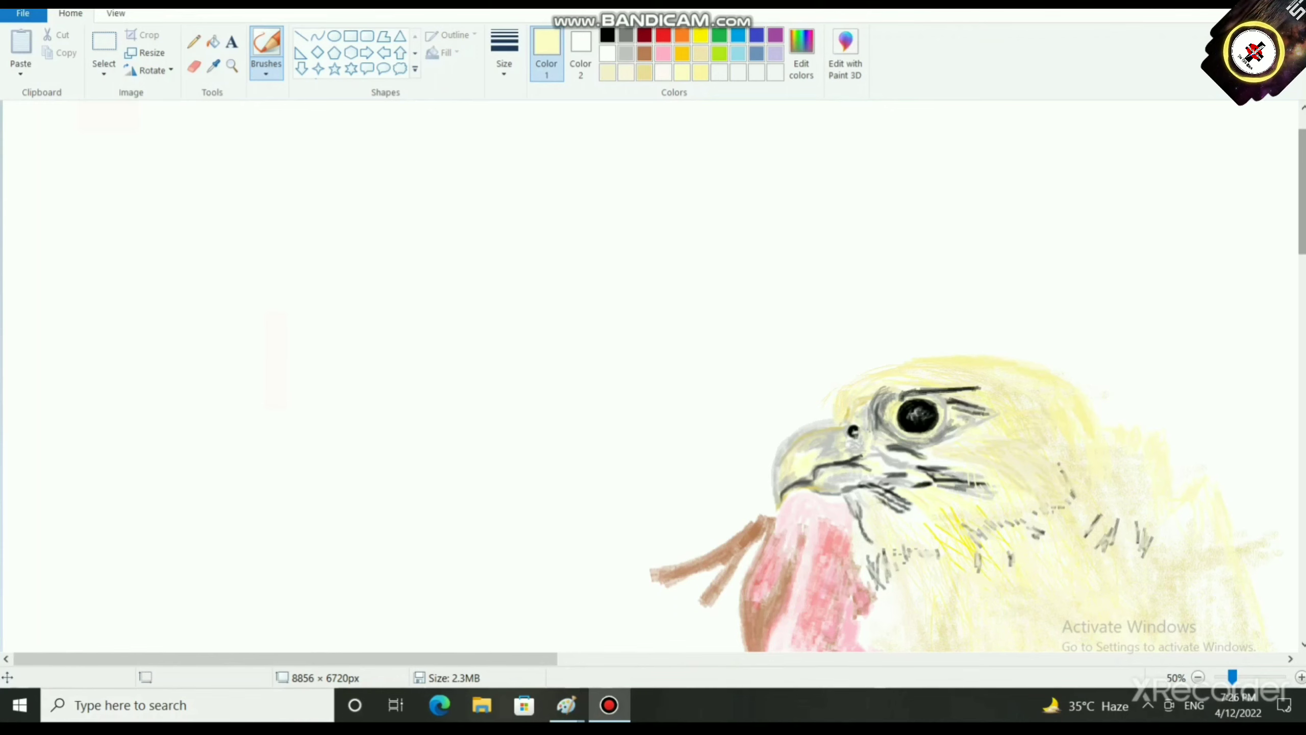
left_click(626, 36)
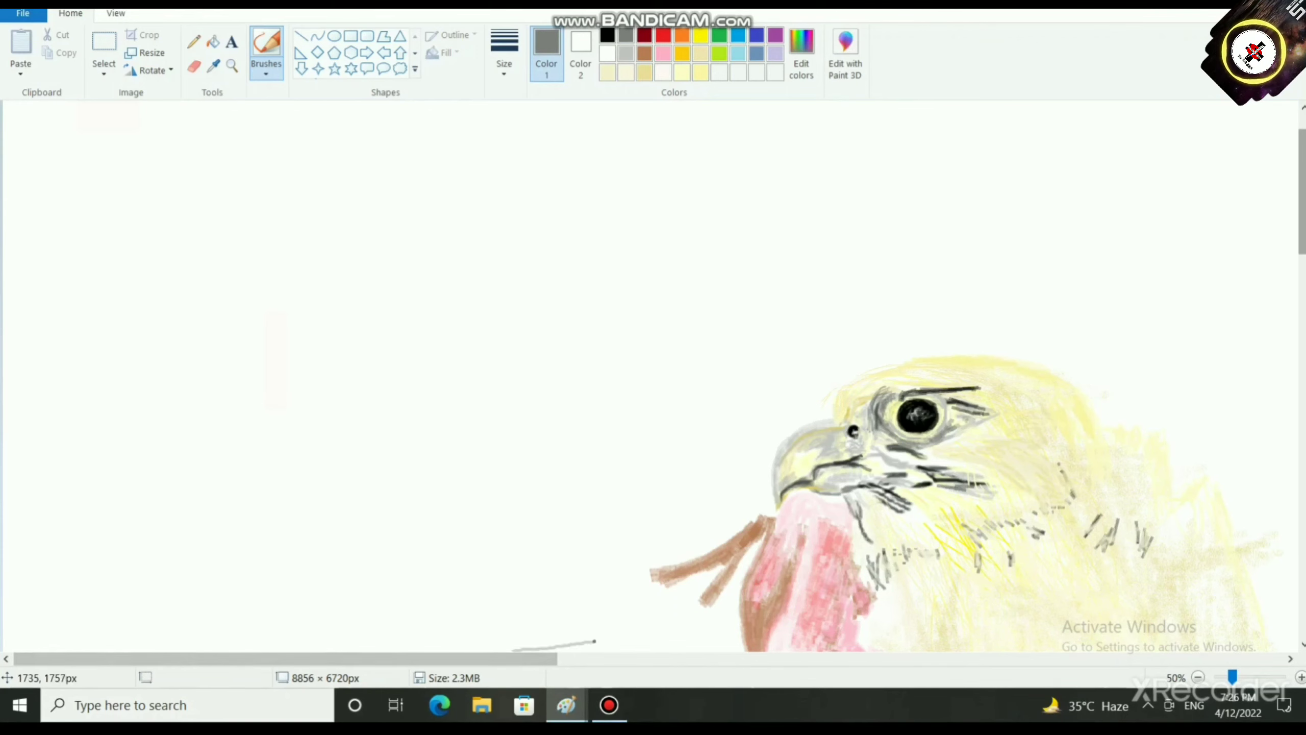
scroll(644, 574, "up", 2)
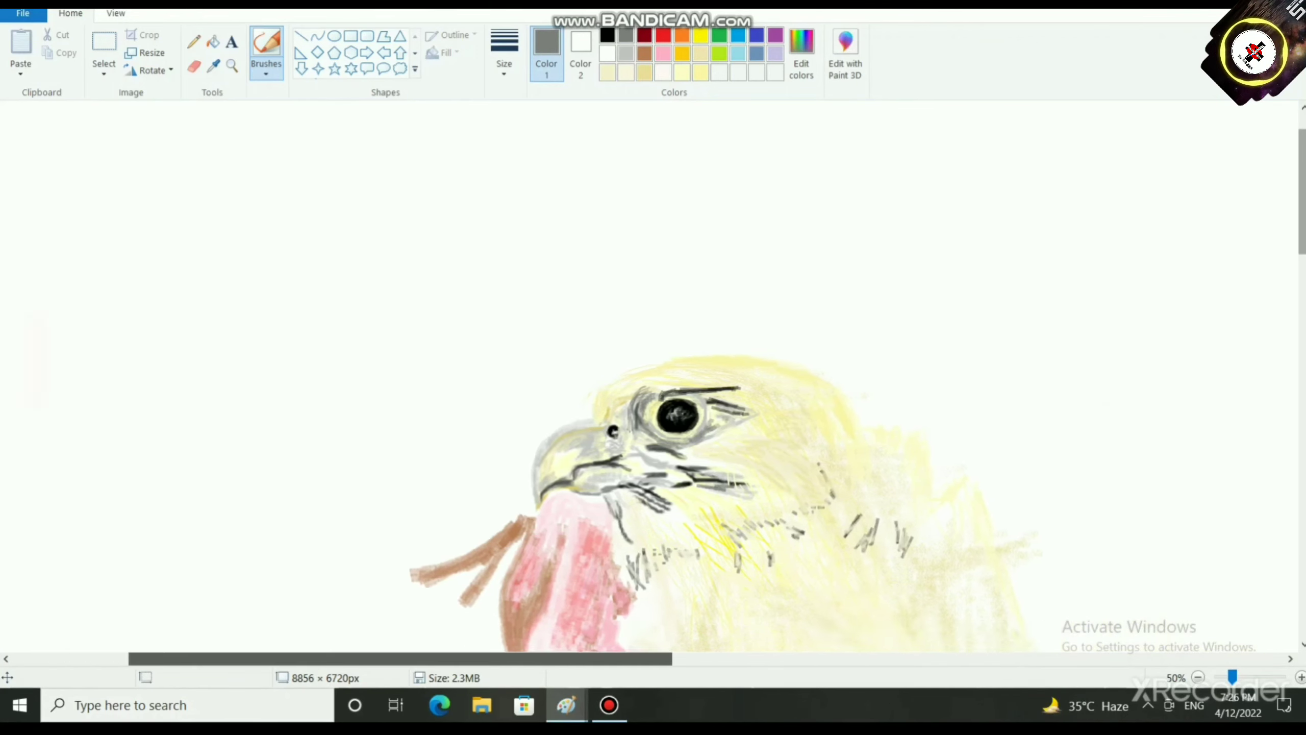
left_click(411, 659)
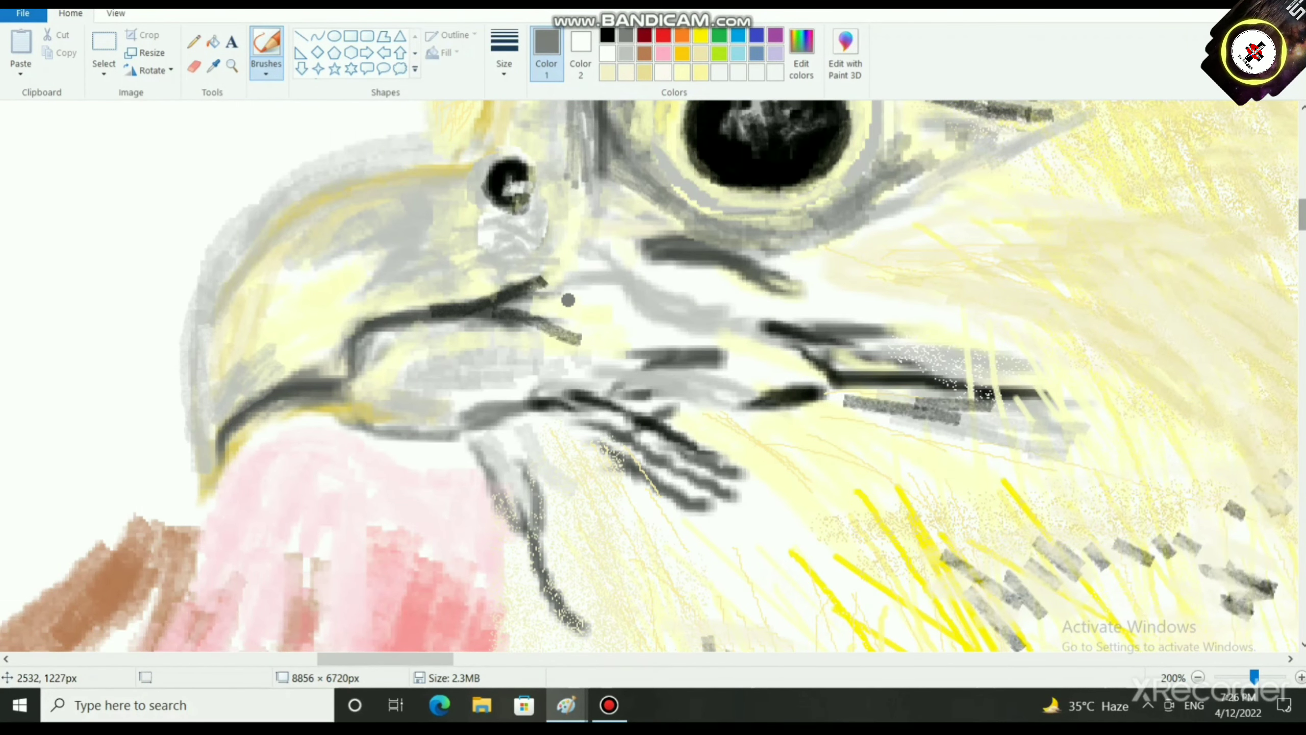
left_click(626, 53)
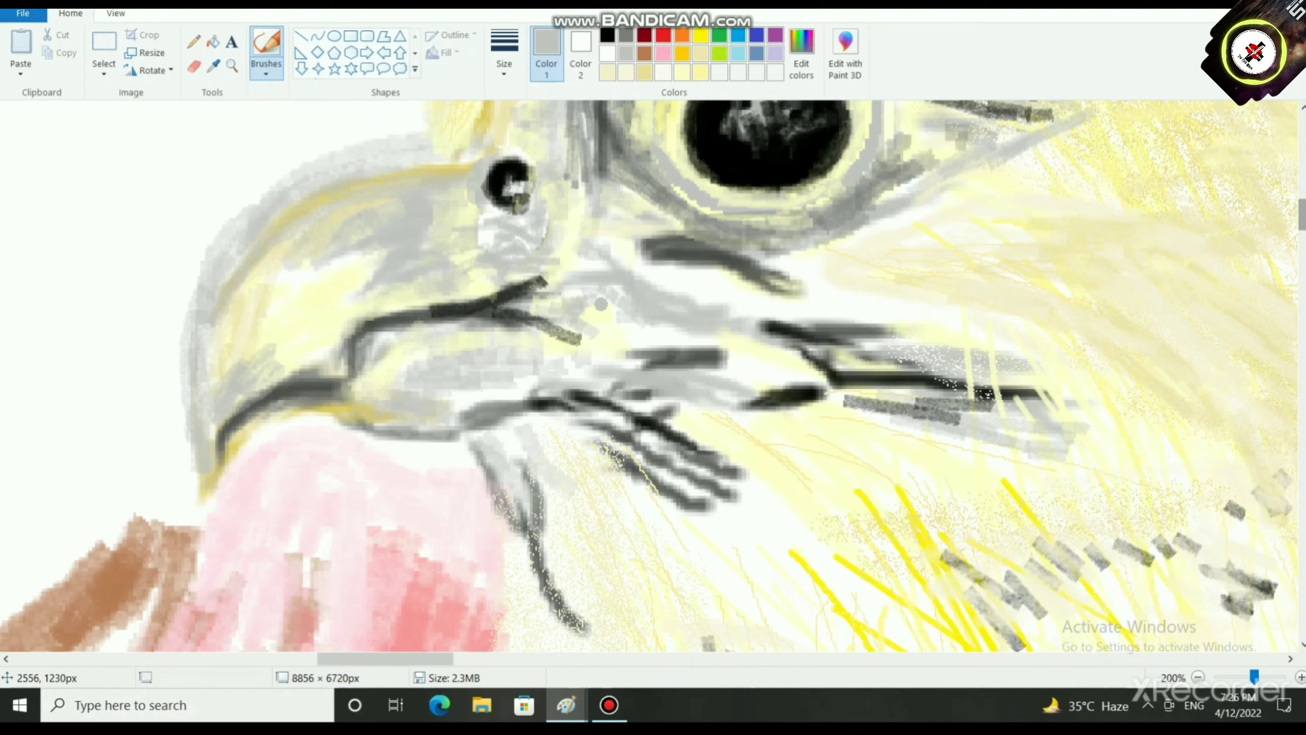
mouse_move(601, 304)
left_mouse_down()
mouse_move(593, 332)
mouse_move(662, 346)
mouse_move(628, 329)
mouse_move(626, 307)
mouse_move(659, 327)
mouse_move(631, 322)
mouse_move(681, 318)
left_mouse_up()
left_click(681, 72)
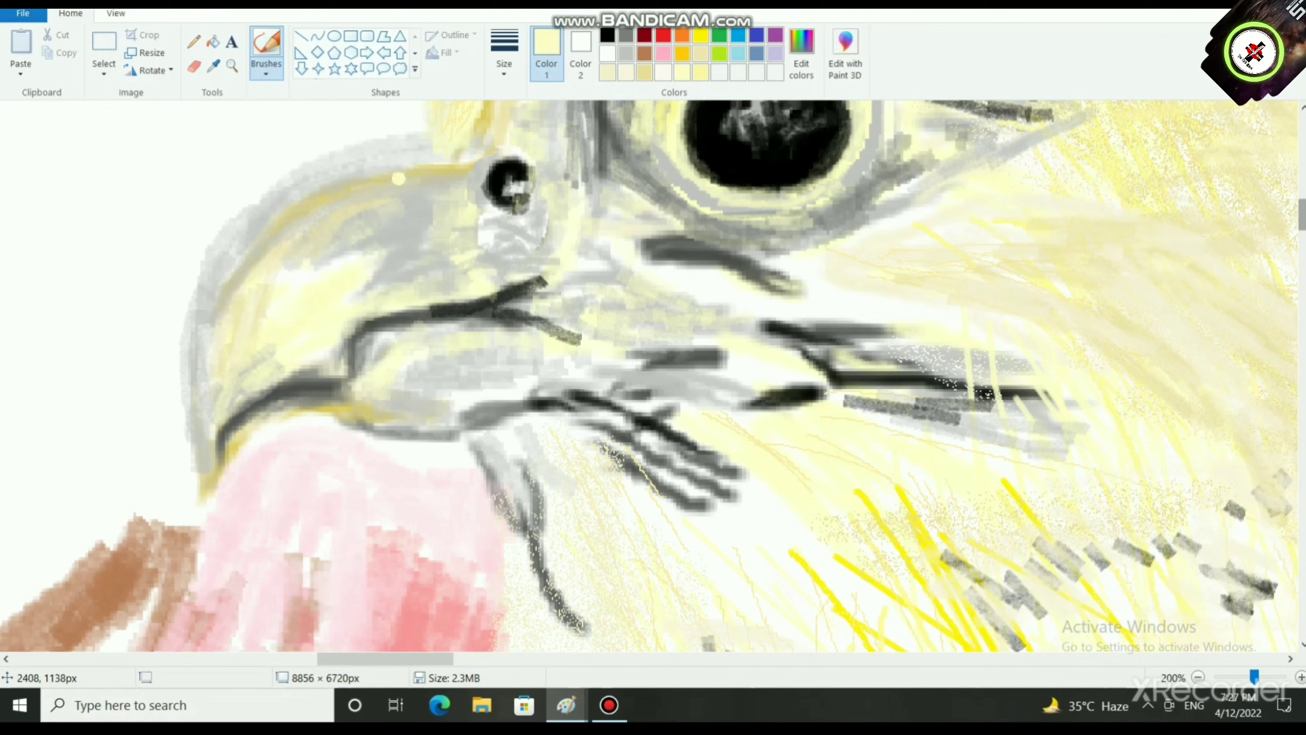
Step: Shade the upper beak with light grey, from its curved front edge back to the area below the nostril
left_click(626, 54)
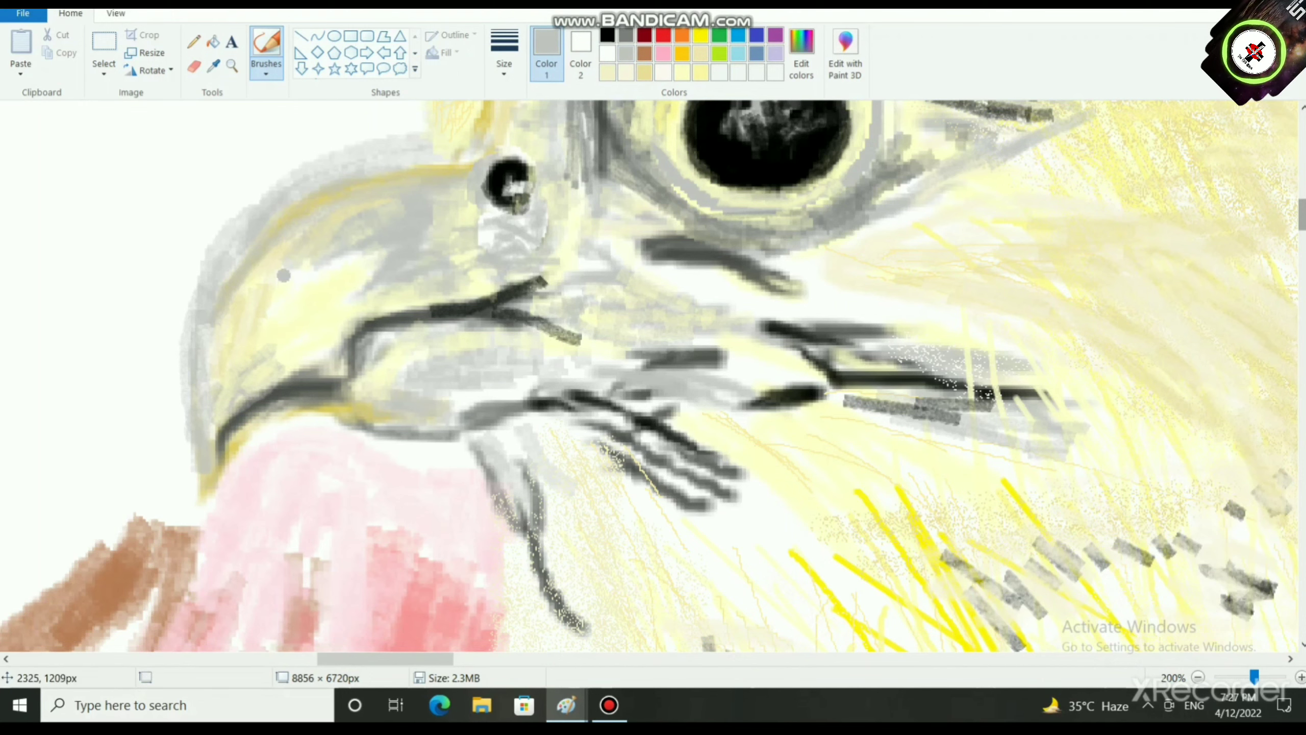
left_click_drag(211, 333, 210, 378)
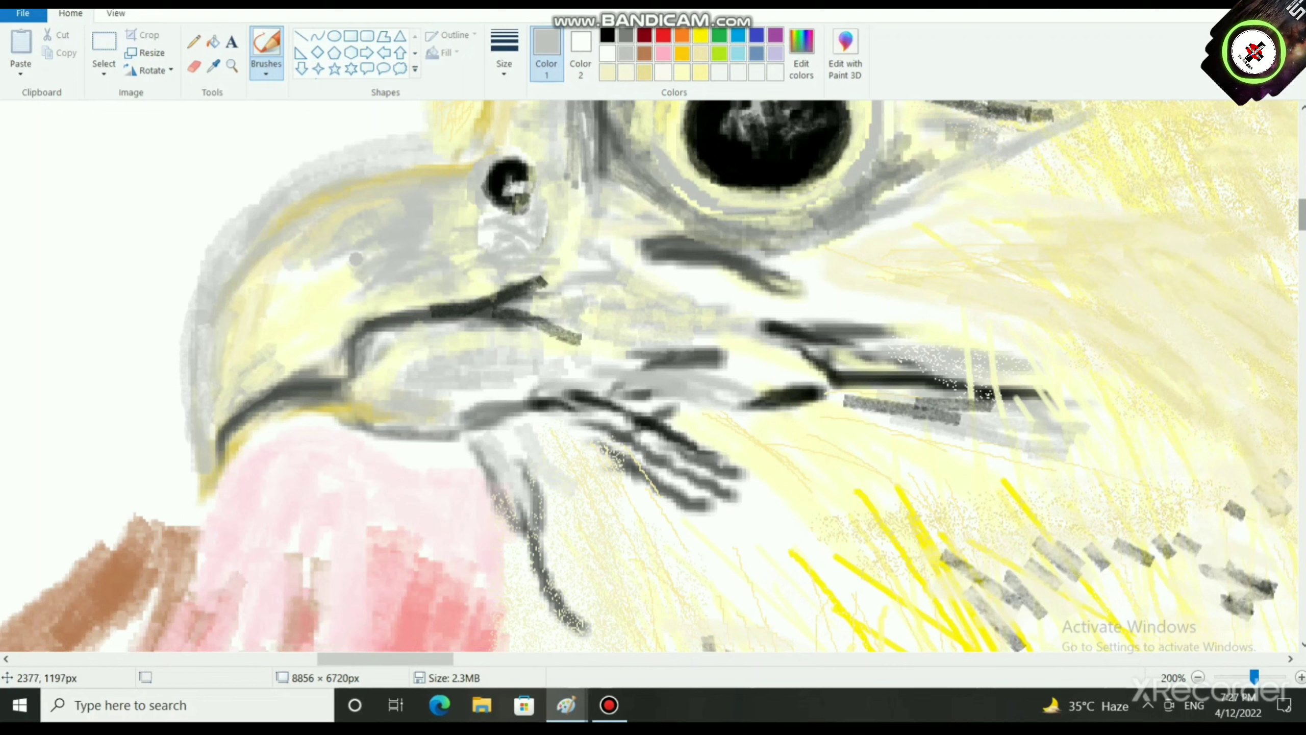
mouse_move(355, 260)
left_mouse_down()
mouse_move(340, 280)
mouse_move(350, 292)
mouse_move(459, 297)
mouse_move(417, 278)
mouse_move(483, 235)
left_mouse_up()
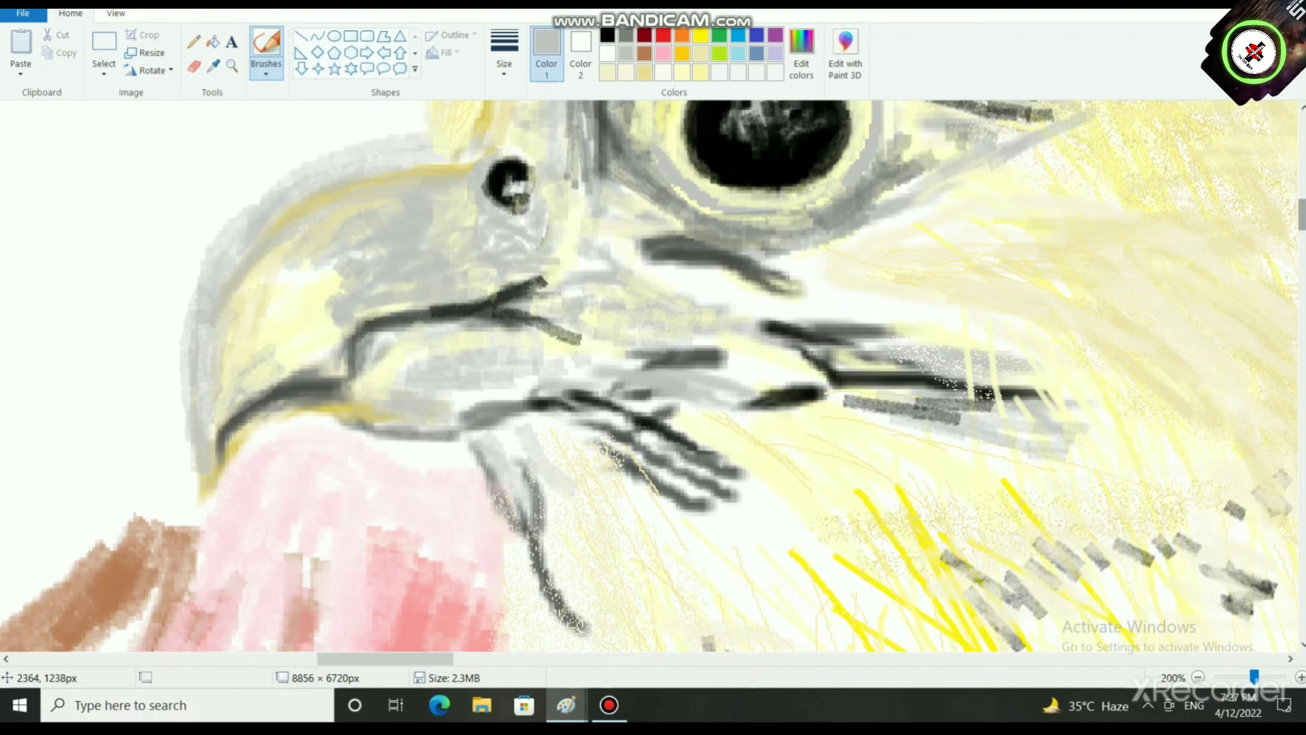
mouse_move(342, 266)
left_mouse_down()
mouse_move(317, 284)
mouse_move(281, 243)
mouse_move(314, 266)
mouse_move(303, 292)
mouse_move(275, 285)
mouse_move(268, 259)
left_mouse_up()
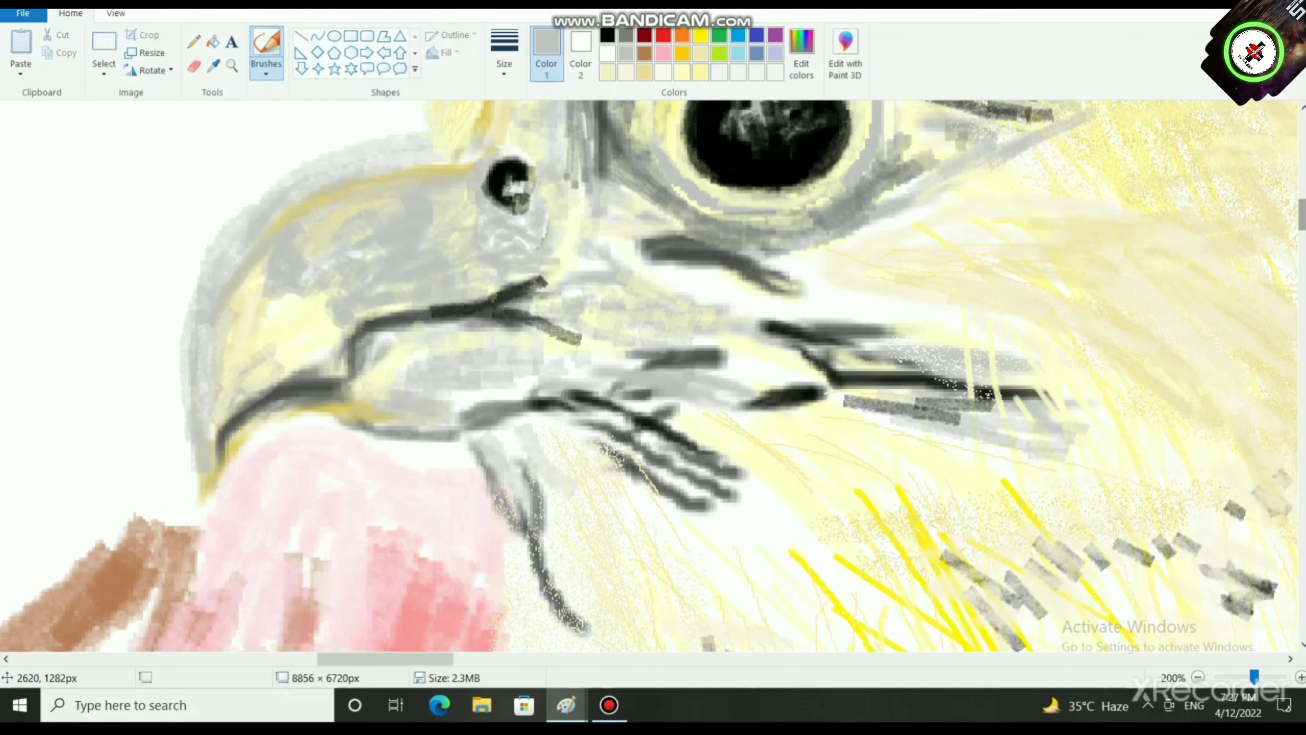
Step: Blend pale yellow strokes over the grey shading on the front and middle of the upper beak
scroll(782, 157, "down", 3)
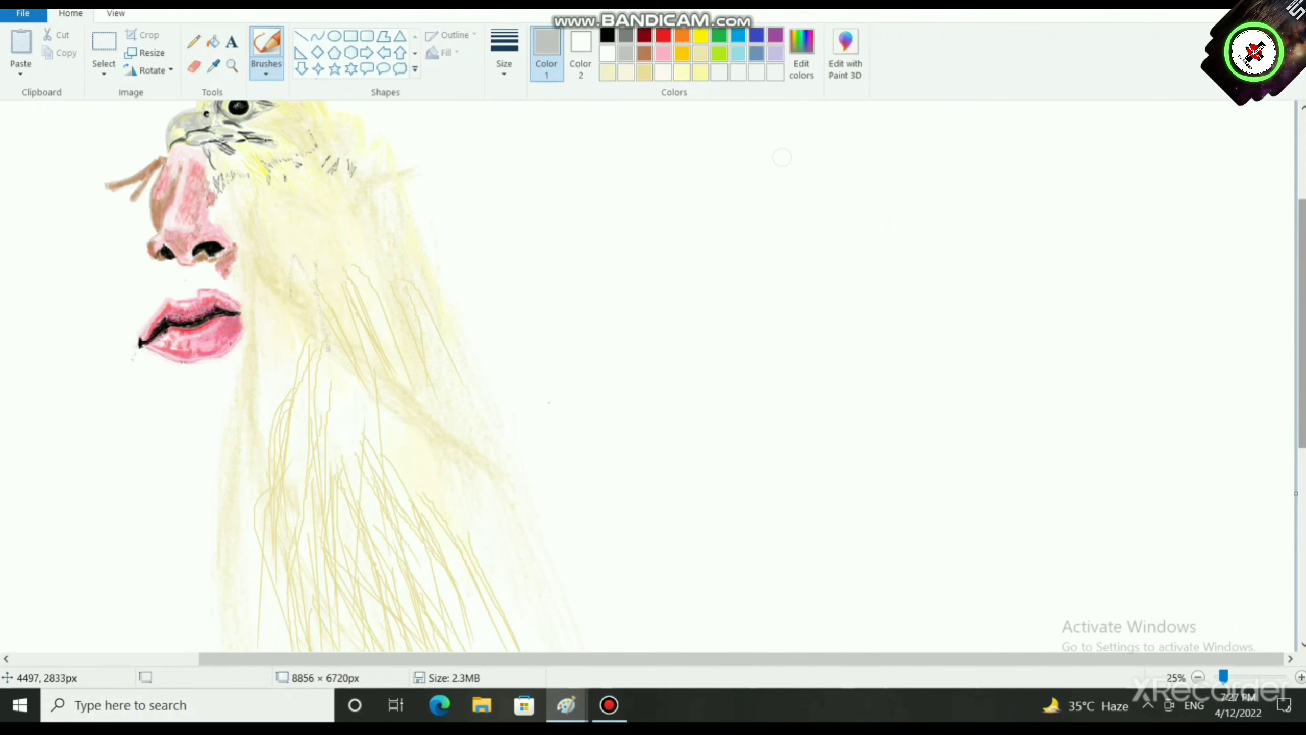
scroll(781, 157, "up", 2)
left_click(682, 72)
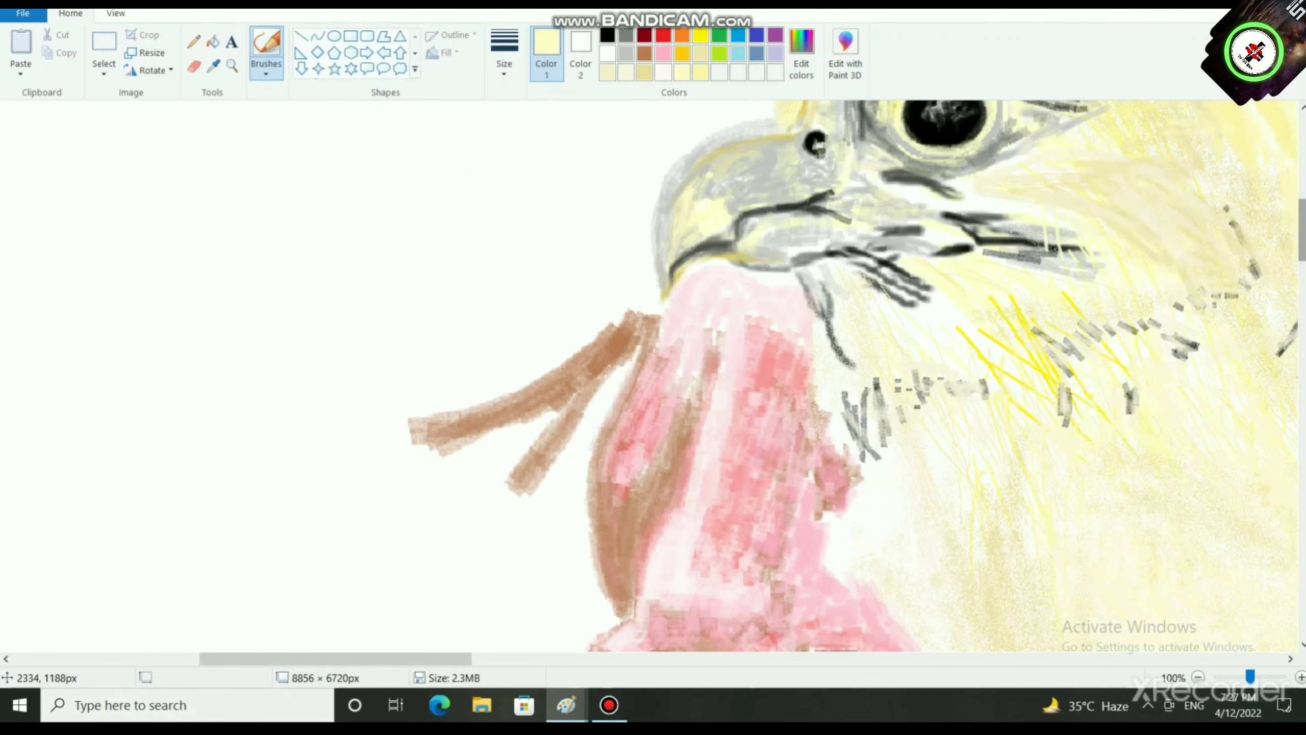
mouse_move(709, 174)
left_mouse_down()
mouse_move(662, 220)
mouse_move(694, 162)
left_mouse_up()
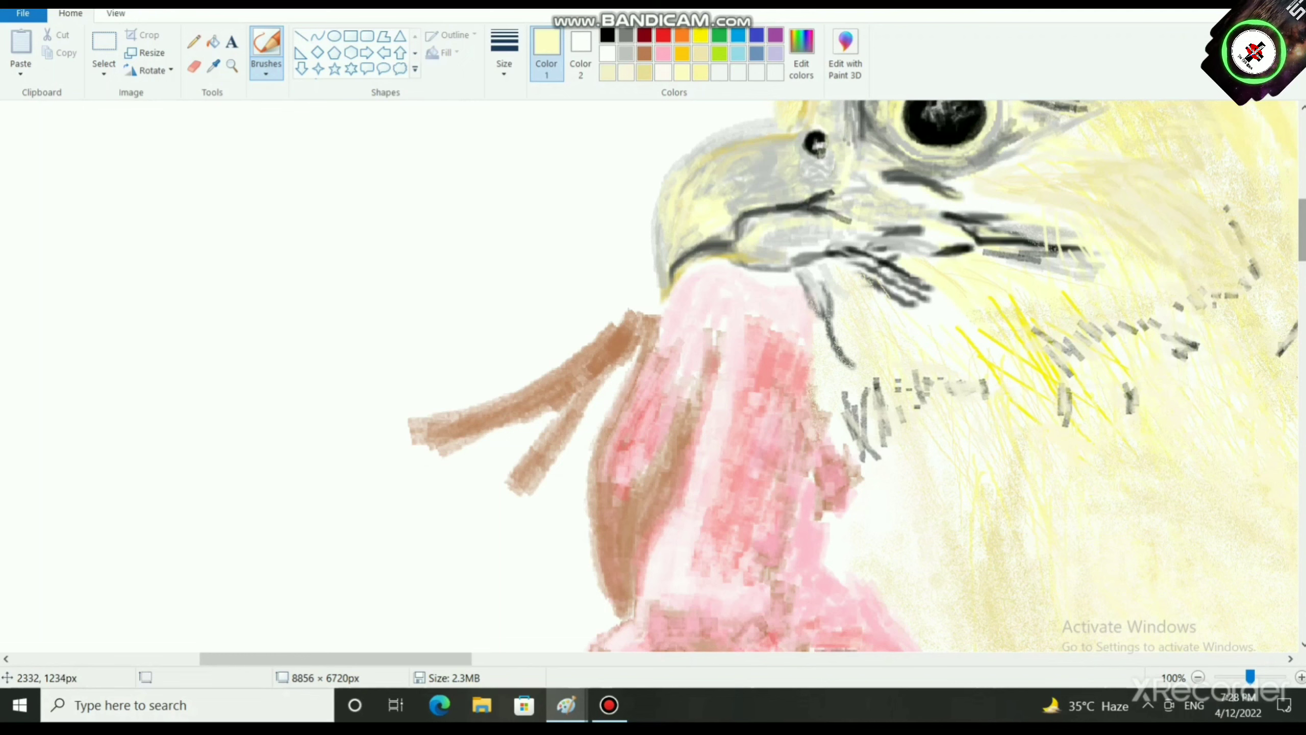
mouse_move(725, 196)
left_mouse_down()
mouse_move(734, 206)
mouse_move(735, 180)
mouse_move(756, 199)
mouse_move(802, 171)
mouse_move(778, 176)
left_mouse_up()
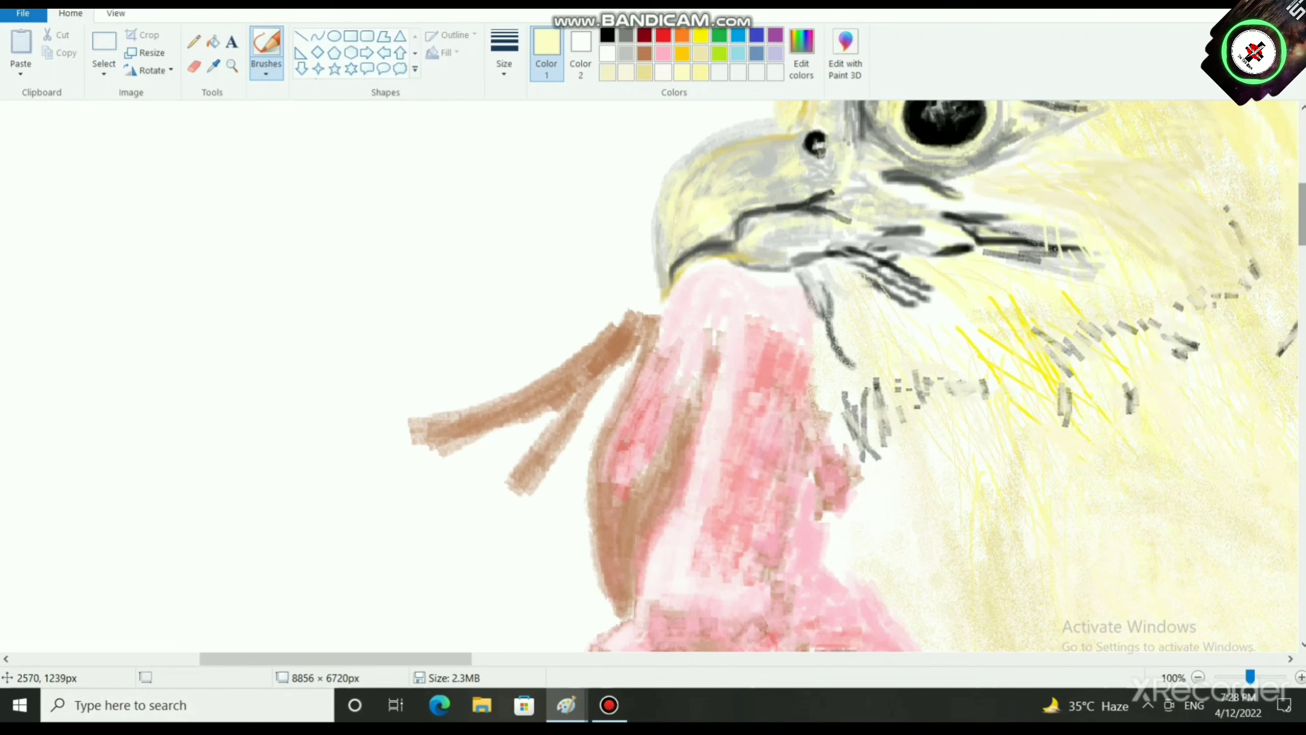
Step: Darken the front and upper edge of the eagle's pupil with black
scroll(957, 224, "up", 3)
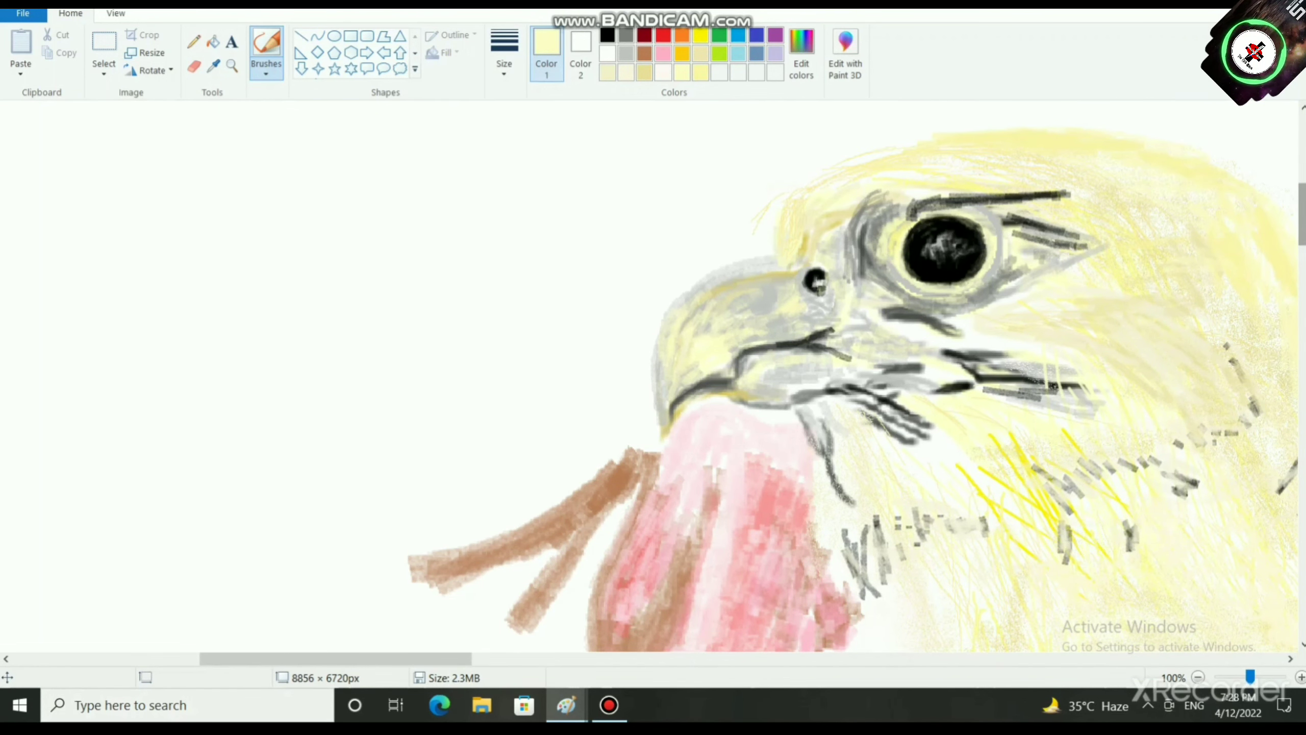
left_click(607, 37)
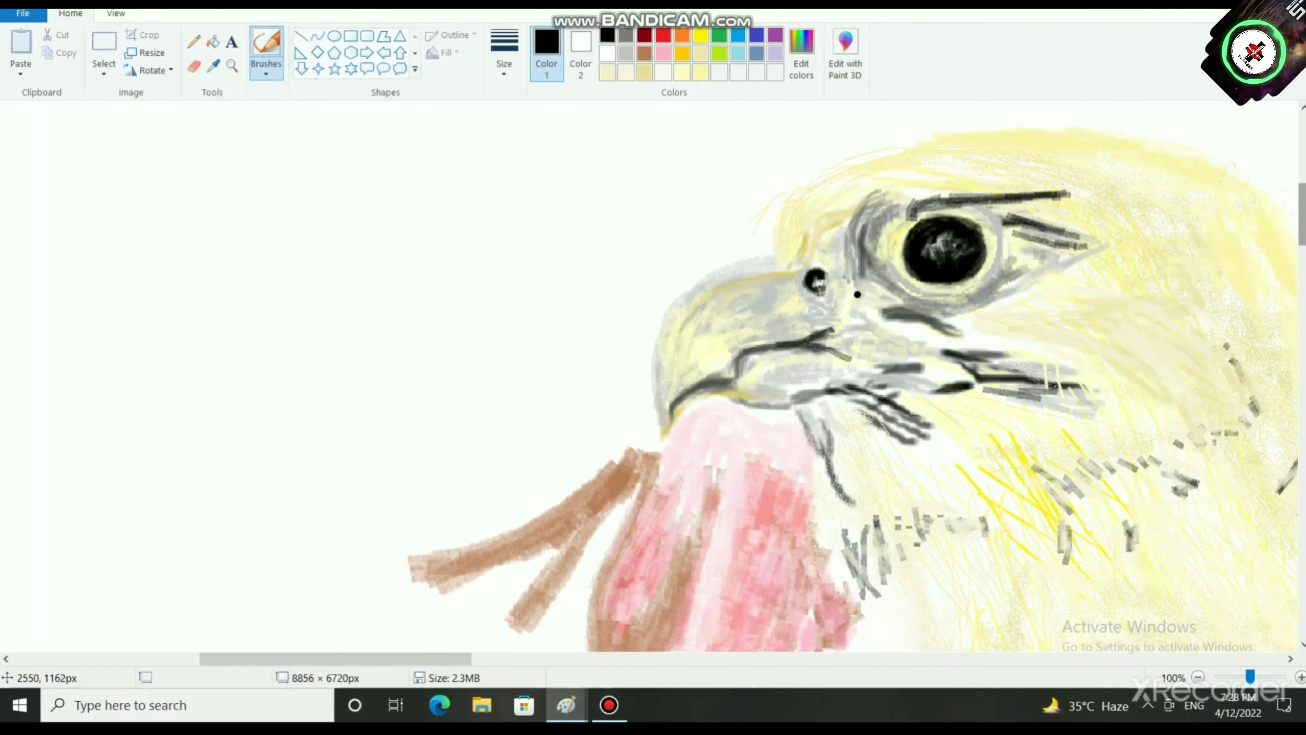
scroll(857, 300, "up", 1)
left_click_drag(280, 659, 459, 659)
scroll(455, 615, "up", 1)
scroll(454, 614, "down", 3)
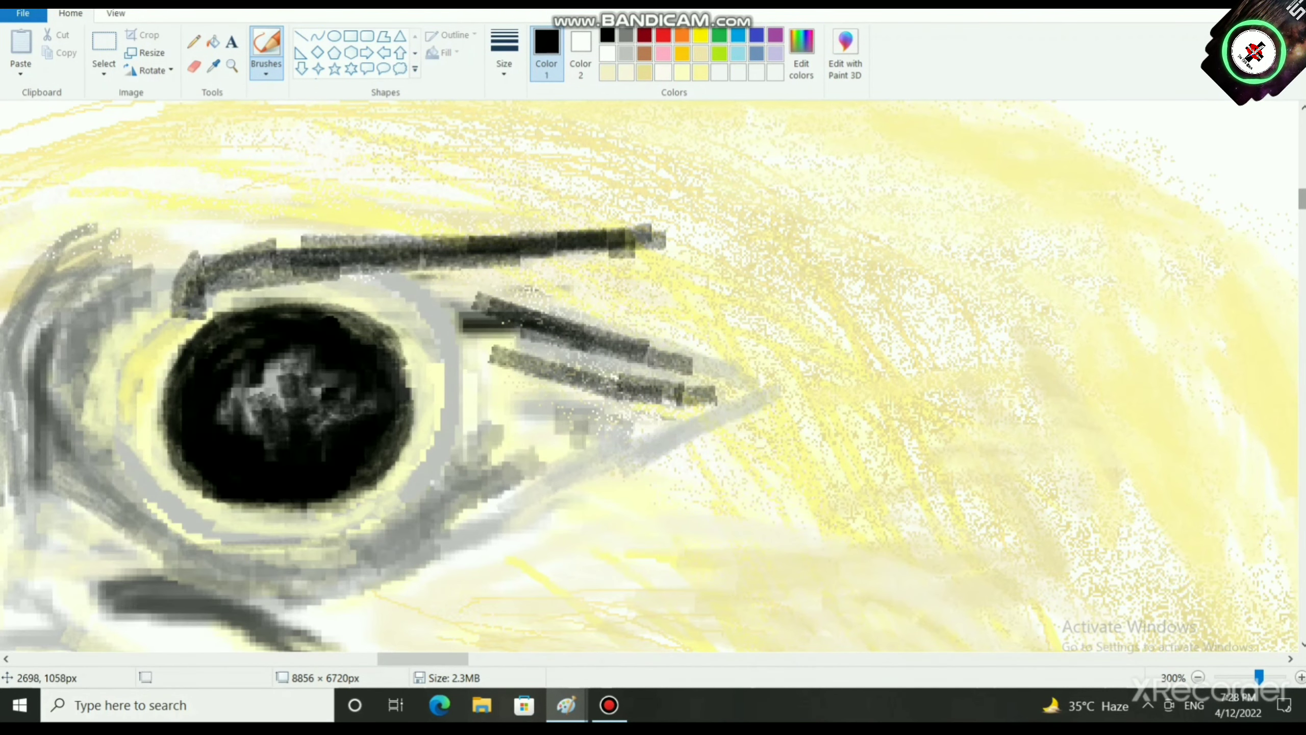
left_click_drag(165, 393, 184, 459)
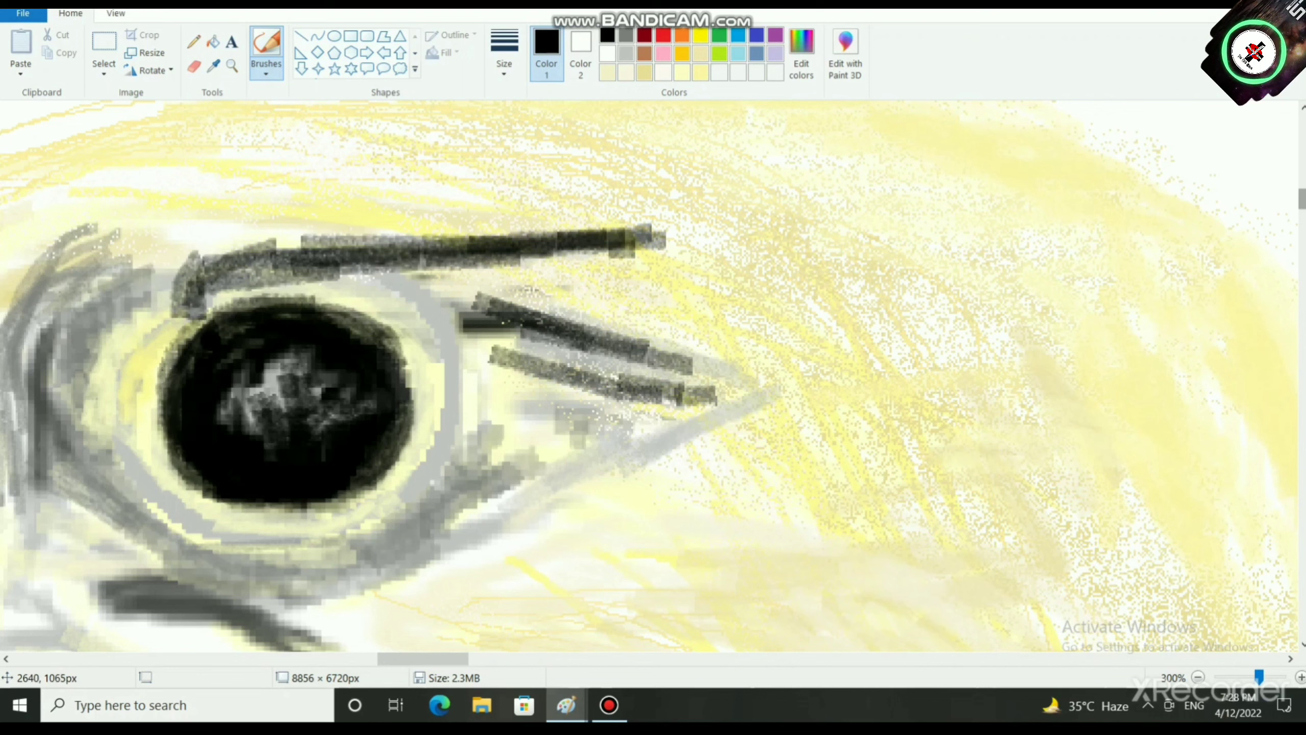
Step: Darken and round out the rim of the eagle's pupil with black strokes
mouse_move(196, 344)
left_mouse_down()
mouse_move(161, 394)
mouse_move(164, 440)
mouse_move(191, 471)
left_mouse_up()
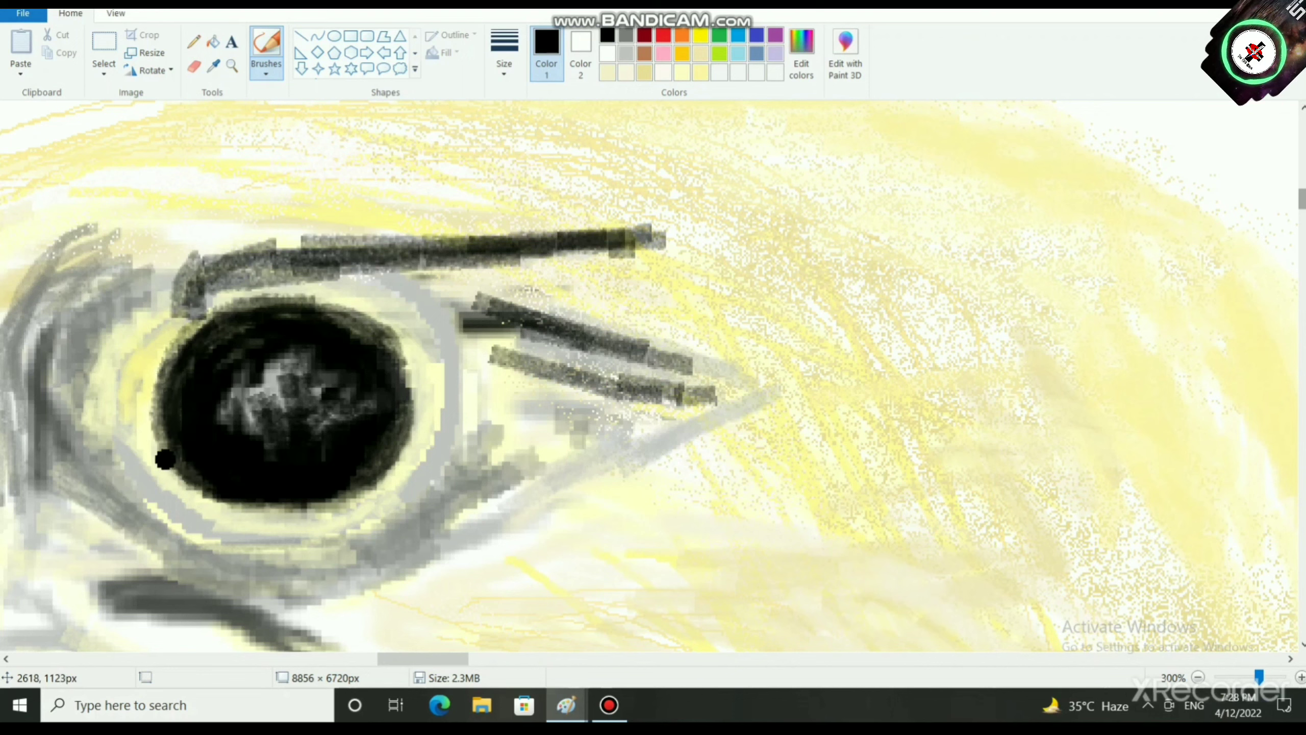
mouse_move(322, 295)
left_mouse_down()
mouse_move(387, 334)
mouse_move(323, 302)
mouse_move(234, 304)
mouse_move(189, 334)
mouse_move(259, 300)
mouse_move(223, 312)
mouse_move(245, 292)
mouse_move(329, 290)
mouse_move(383, 325)
mouse_move(405, 367)
mouse_move(411, 423)
left_mouse_up()
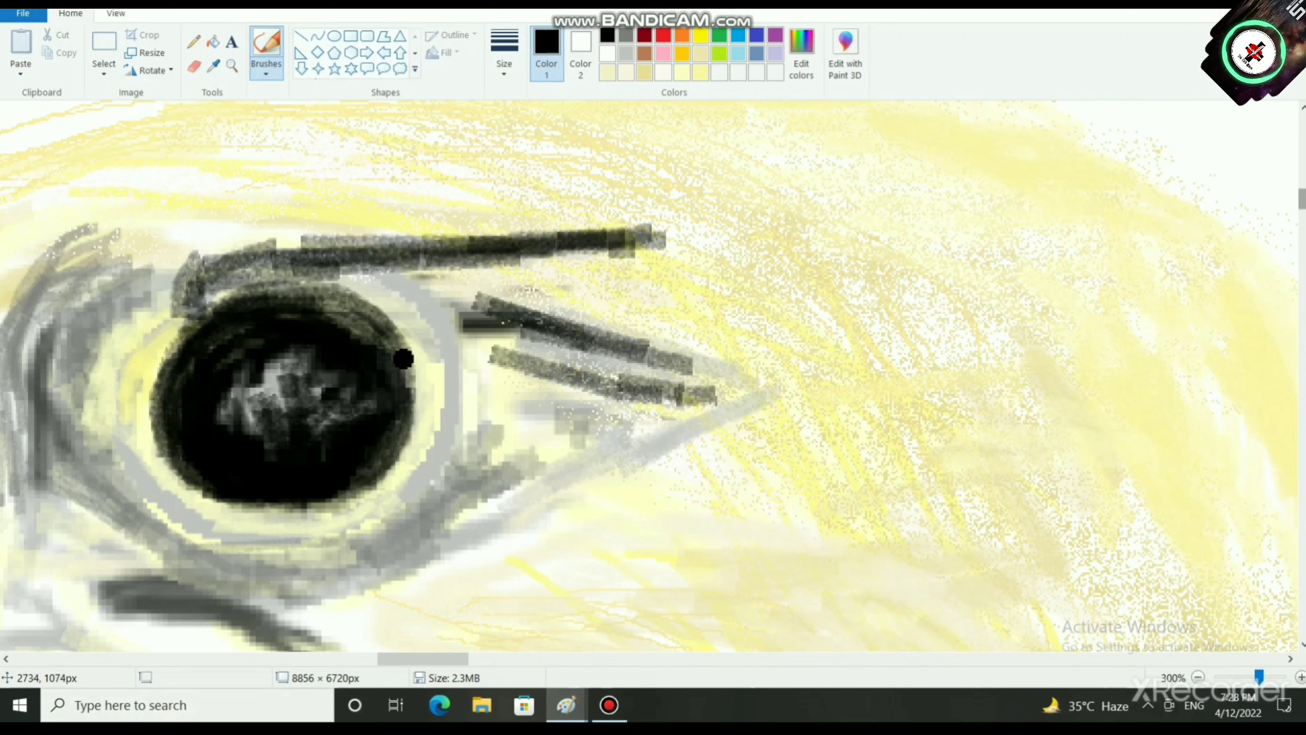
left_click_drag(402, 356, 395, 469)
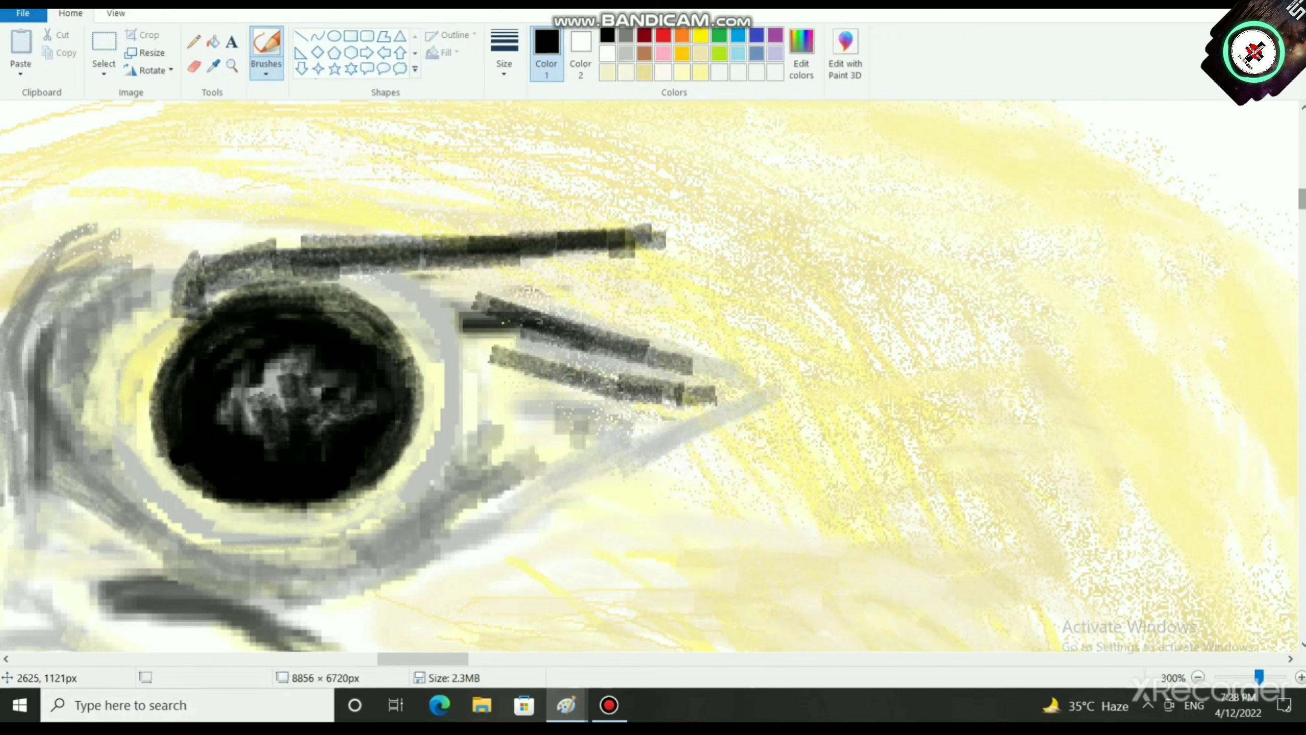
mouse_move(178, 456)
left_mouse_down()
mouse_move(226, 497)
mouse_move(318, 503)
mouse_move(389, 453)
left_mouse_up()
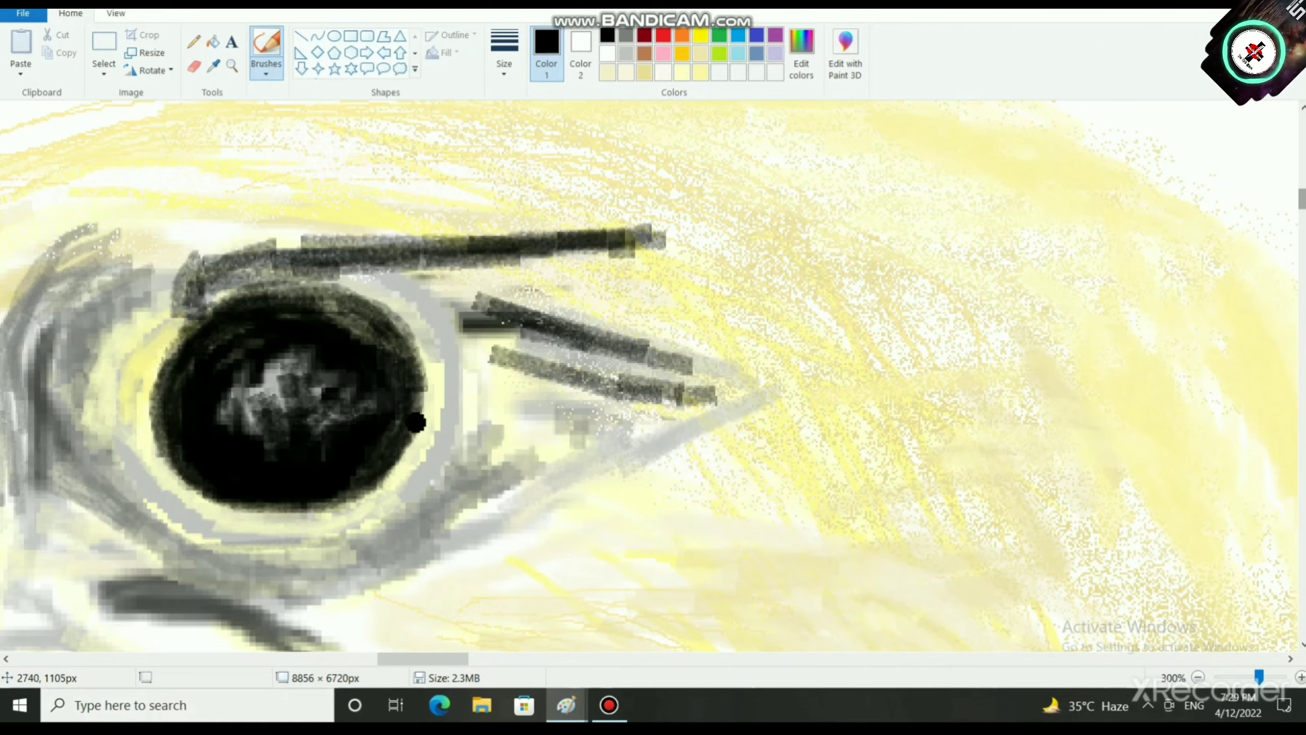
Step: Extend the crown of the eagle's head with pale yellow strokes along its upper outline
scroll(408, 423, "down", 3)
scroll(1136, 255, "down", 1)
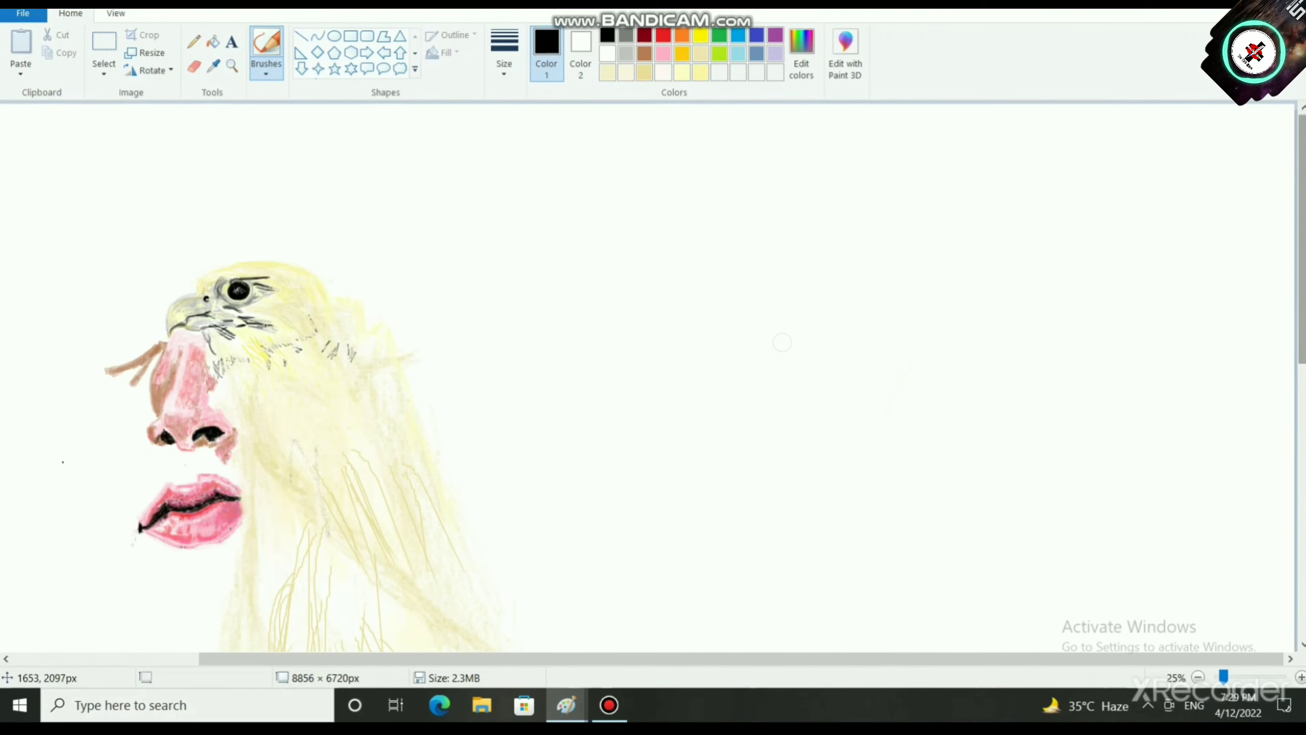
scroll(782, 343, "up", 1)
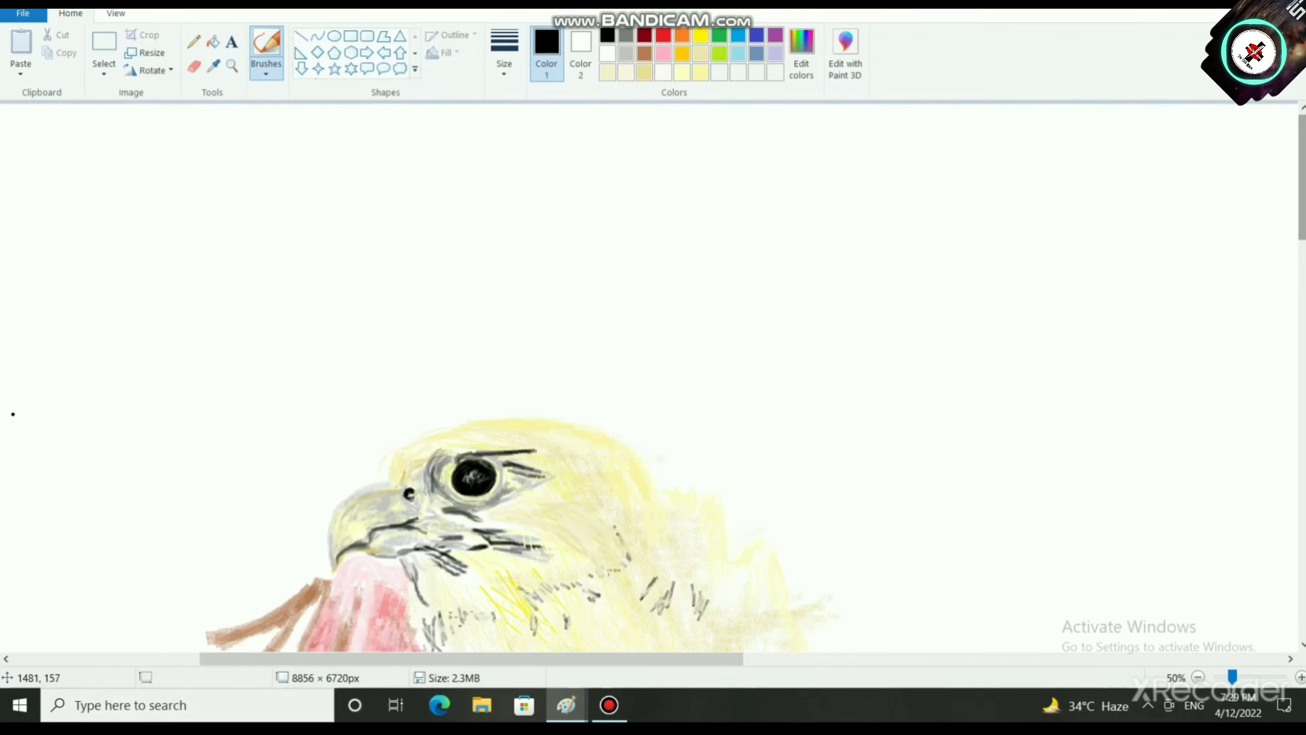
left_click(700, 72)
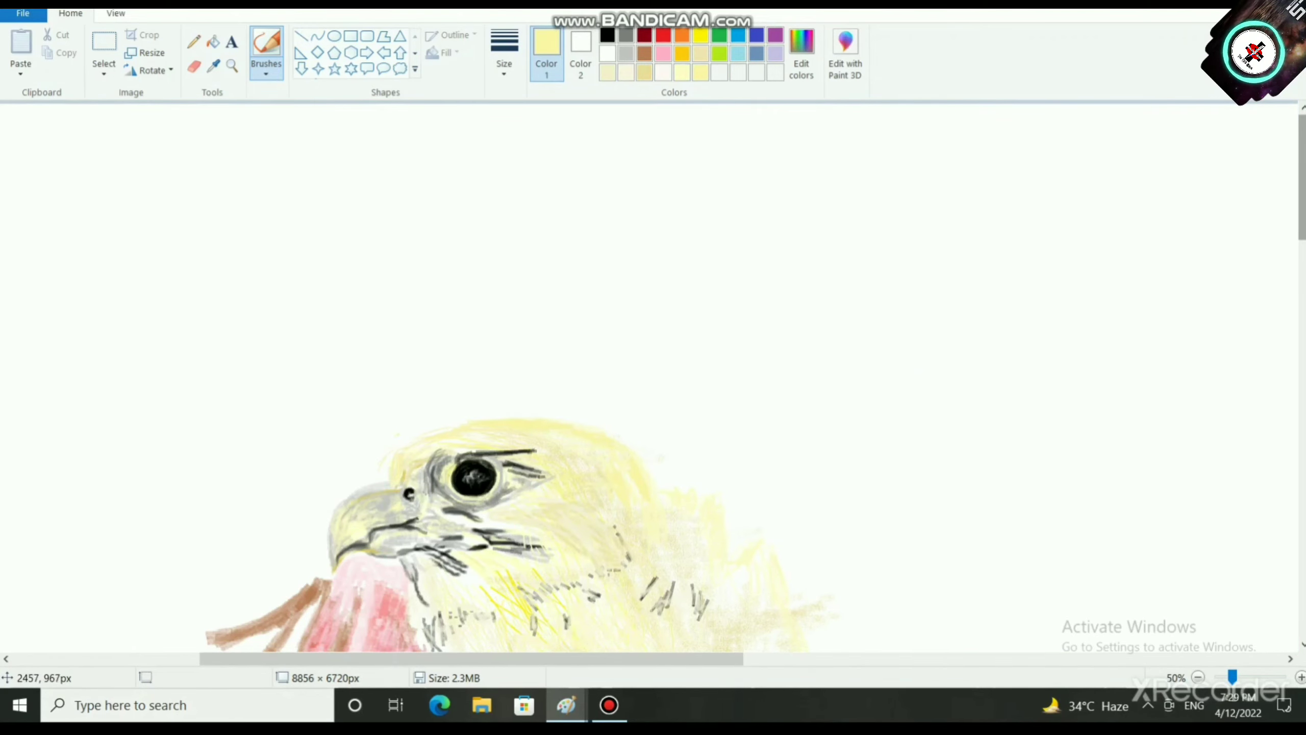
scroll(477, 568, "up", 1)
scroll(477, 568, "right", 5)
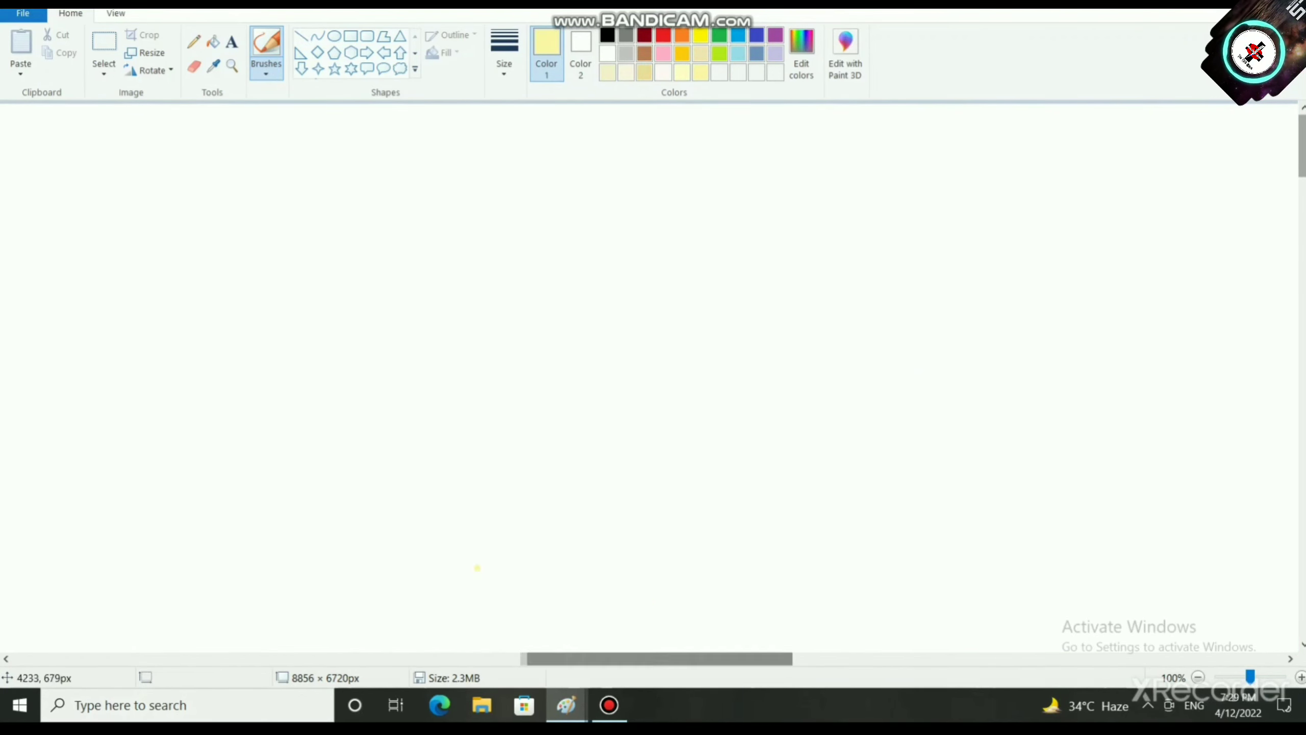
scroll(477, 568, "down", 10)
scroll(521, 586, "left", 10)
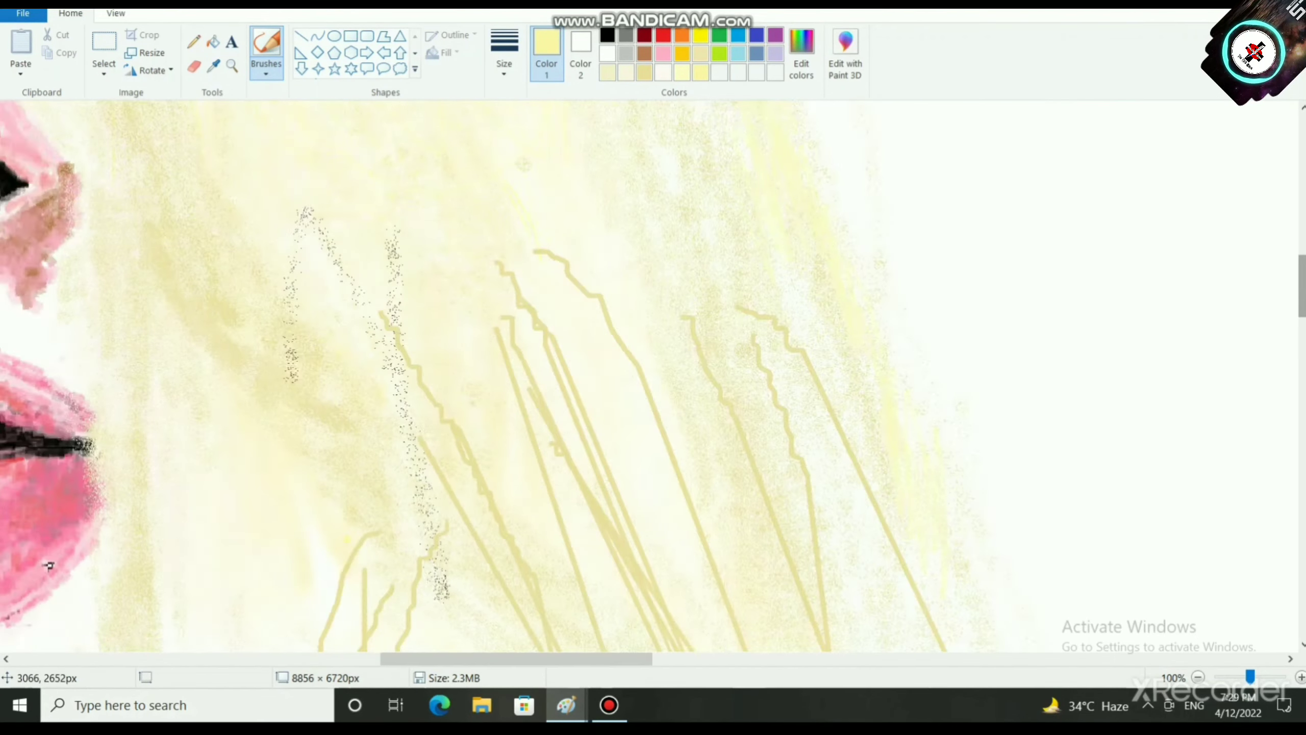
scroll(521, 587, "up", 10)
scroll(653, 417, "left", 5)
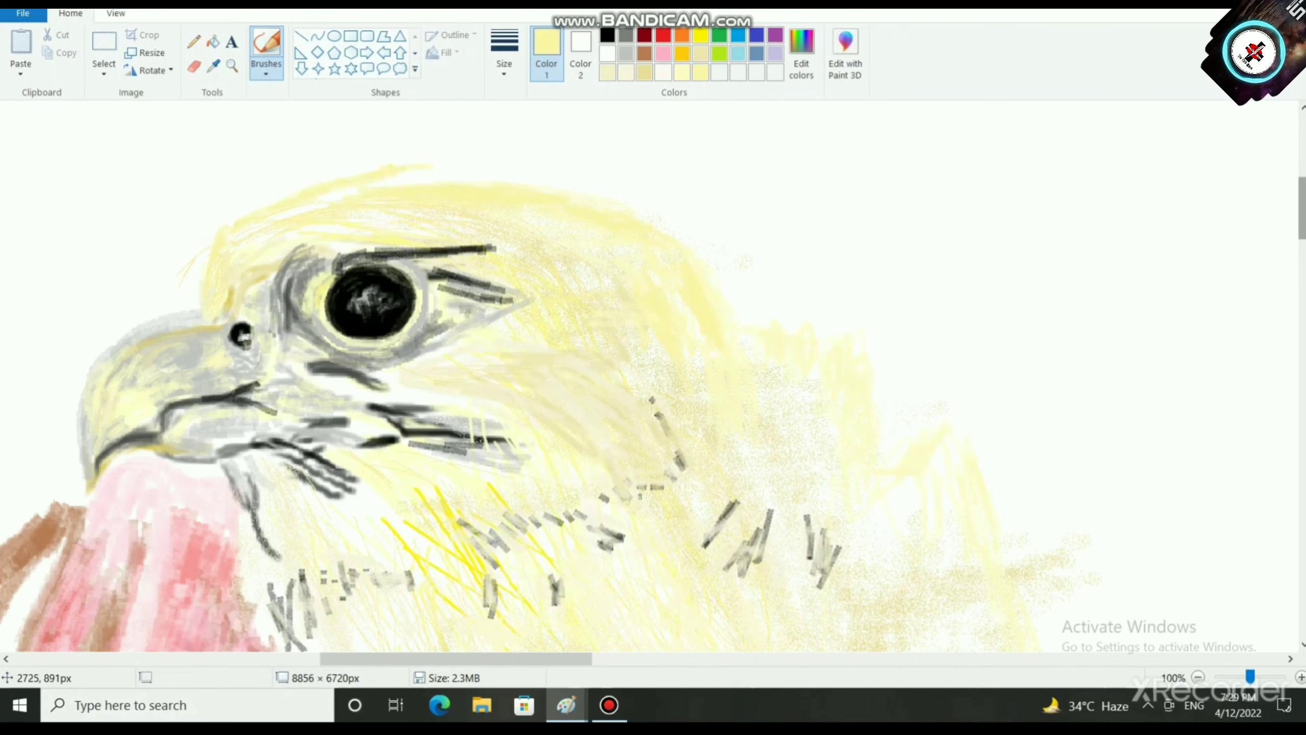
left_click_drag(432, 165, 489, 164)
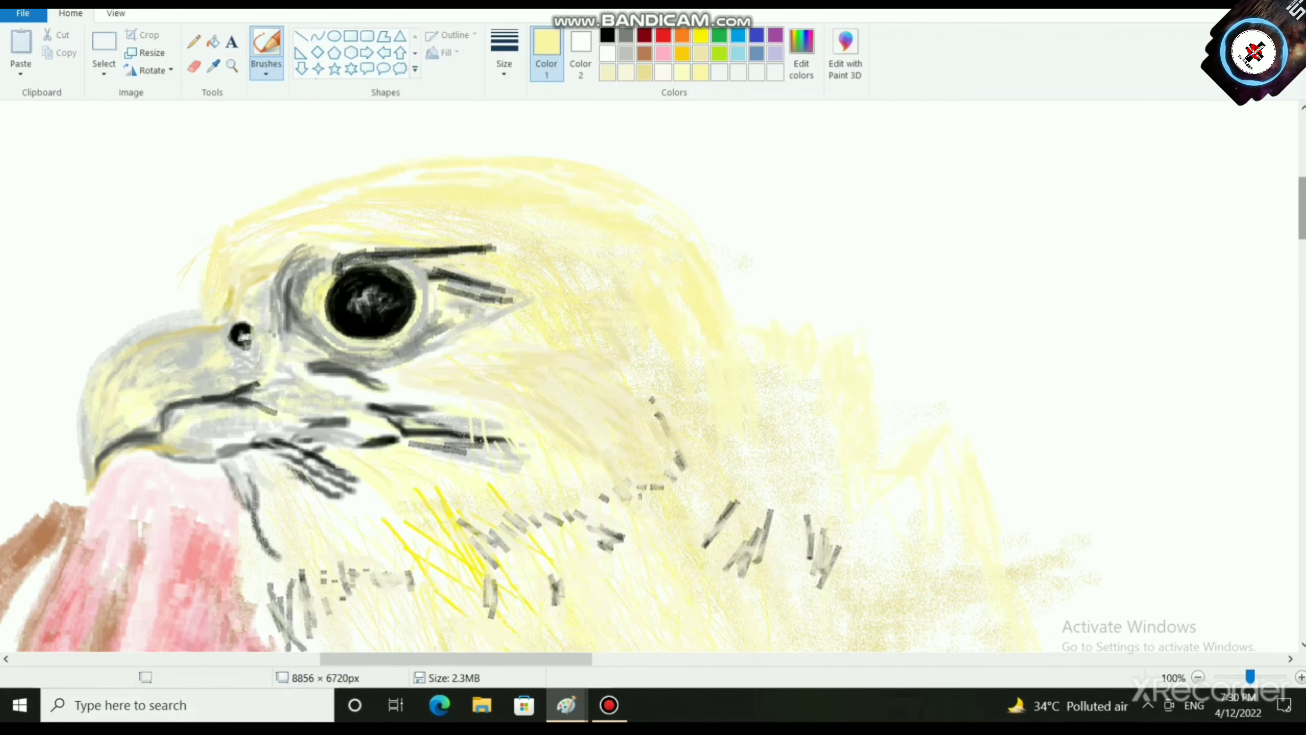
Step: Paint slanting khaki-yellow feather strokes across the cheek just below and behind the eagle's mouth corner
scroll(468, 309, "down", 3)
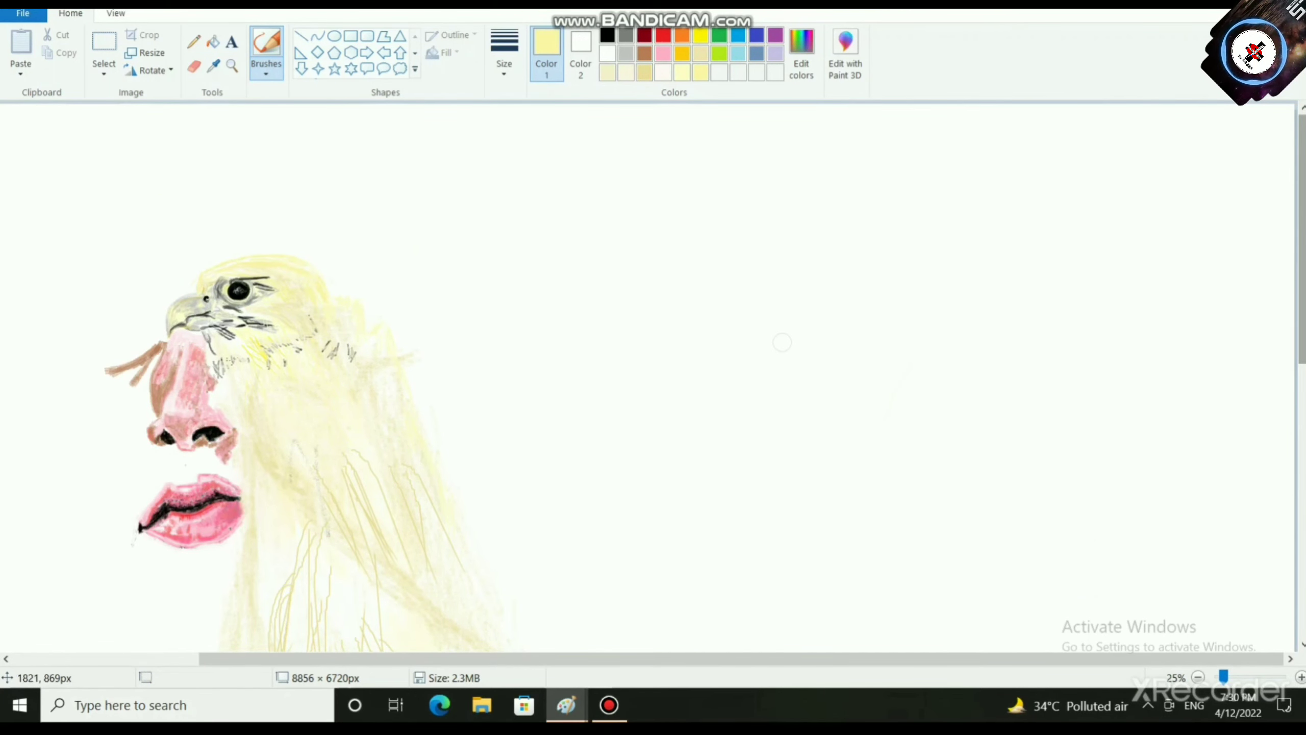
scroll(781, 342, "up", 1)
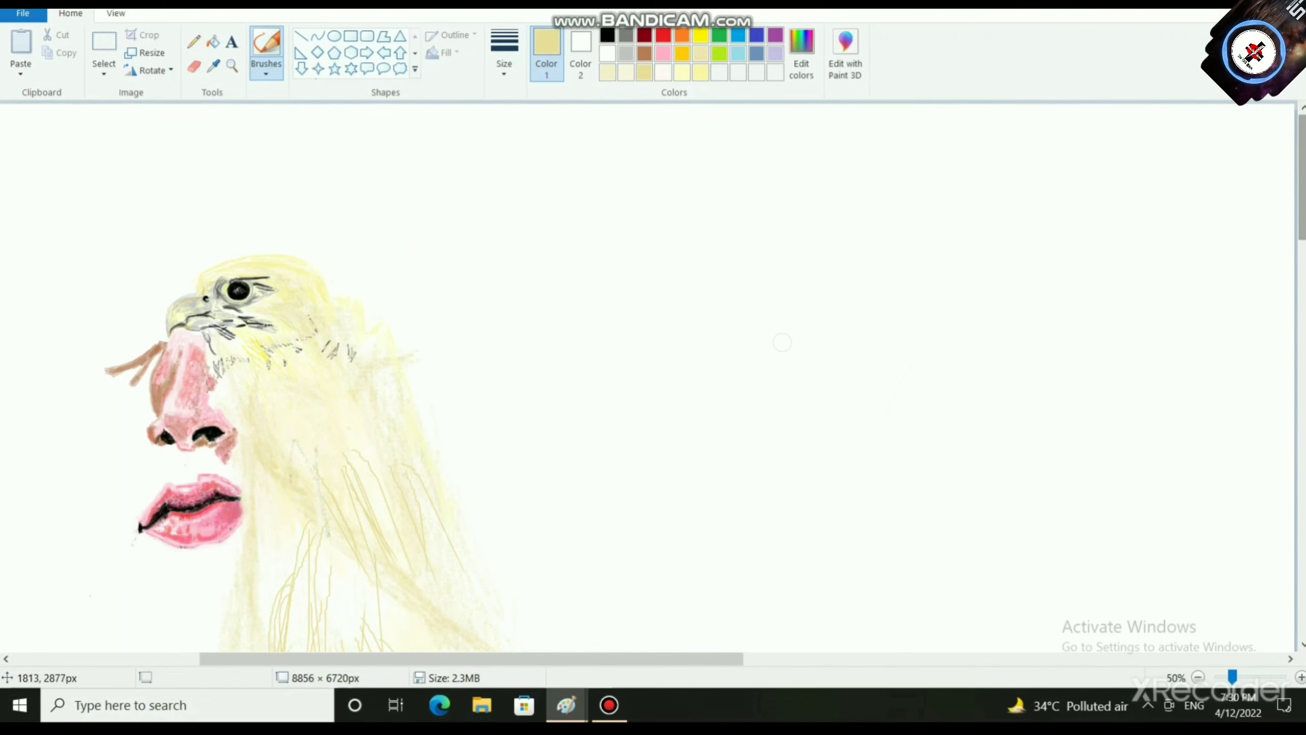
scroll(329, 647, "up", 2)
mouse_move(329, 659)
left_mouse_down()
mouse_move(769, 659)
mouse_move(392, 658)
left_mouse_up()
scroll(389, 595, "down", 4)
scroll(389, 595, "down", 5)
scroll(315, 553, "up", 8)
scroll(607, 600, "down", 6)
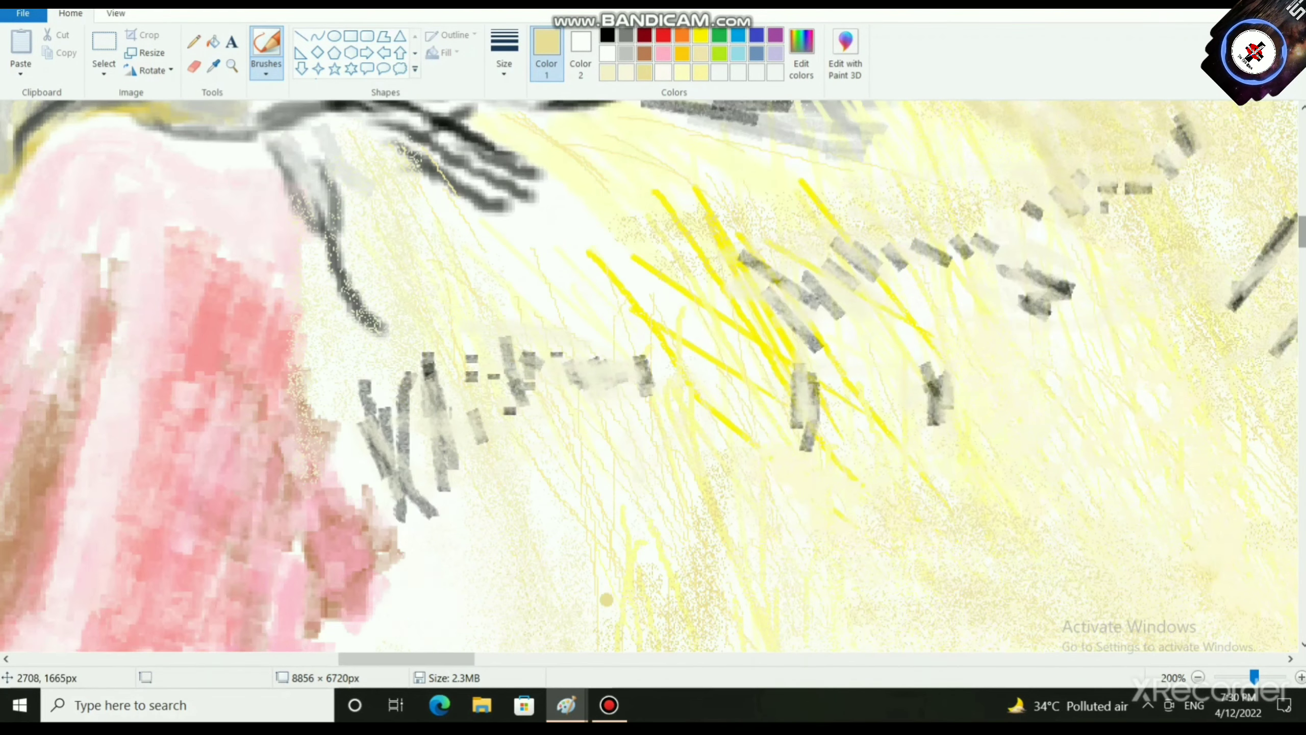
mouse_move(640, 248)
left_mouse_down()
mouse_move(604, 257)
mouse_move(686, 317)
mouse_move(505, 179)
mouse_move(592, 219)
left_mouse_up()
mouse_move(566, 134)
left_mouse_down()
mouse_move(696, 274)
mouse_move(618, 175)
mouse_move(721, 198)
mouse_move(686, 148)
mouse_move(576, 115)
mouse_move(839, 231)
mouse_move(812, 250)
mouse_move(774, 150)
mouse_move(860, 169)
left_mouse_up()
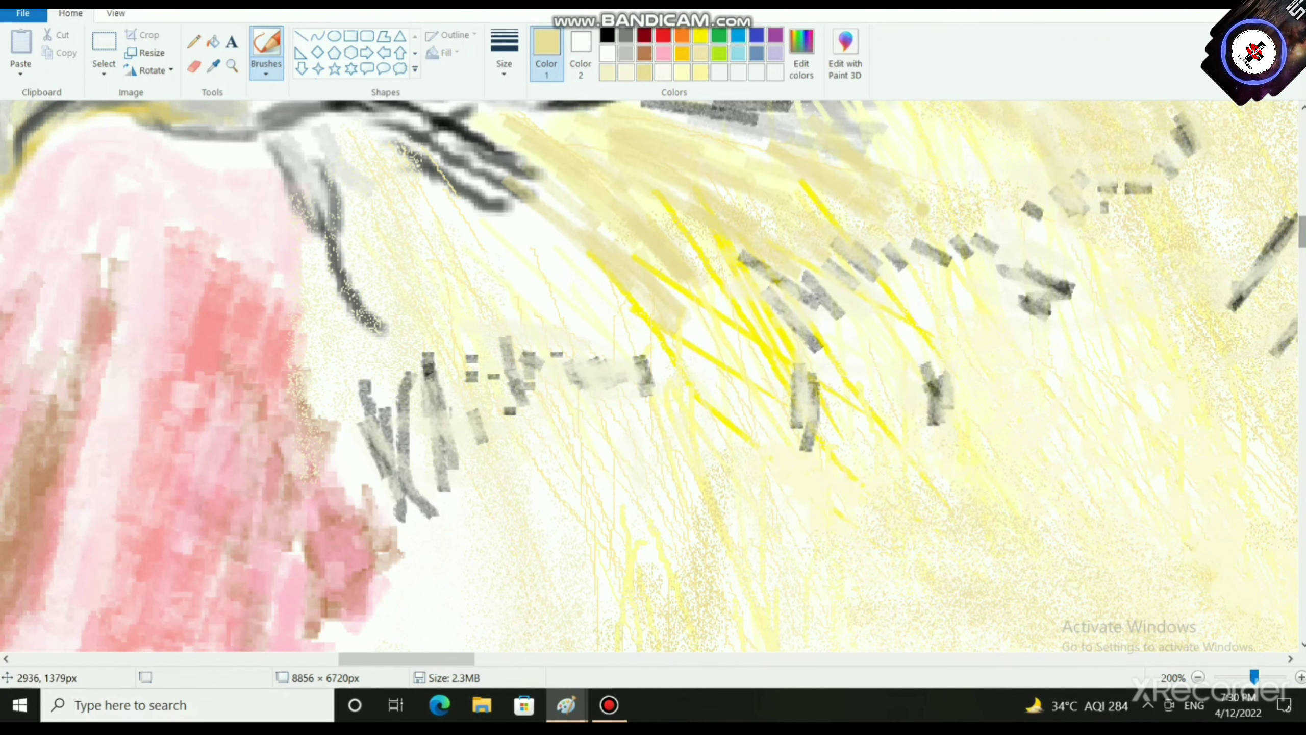
Step: Add khaki-yellow feather strokes down the eagle's throat, beside and below the dark chin lines
scroll(905, 205, "up", 3)
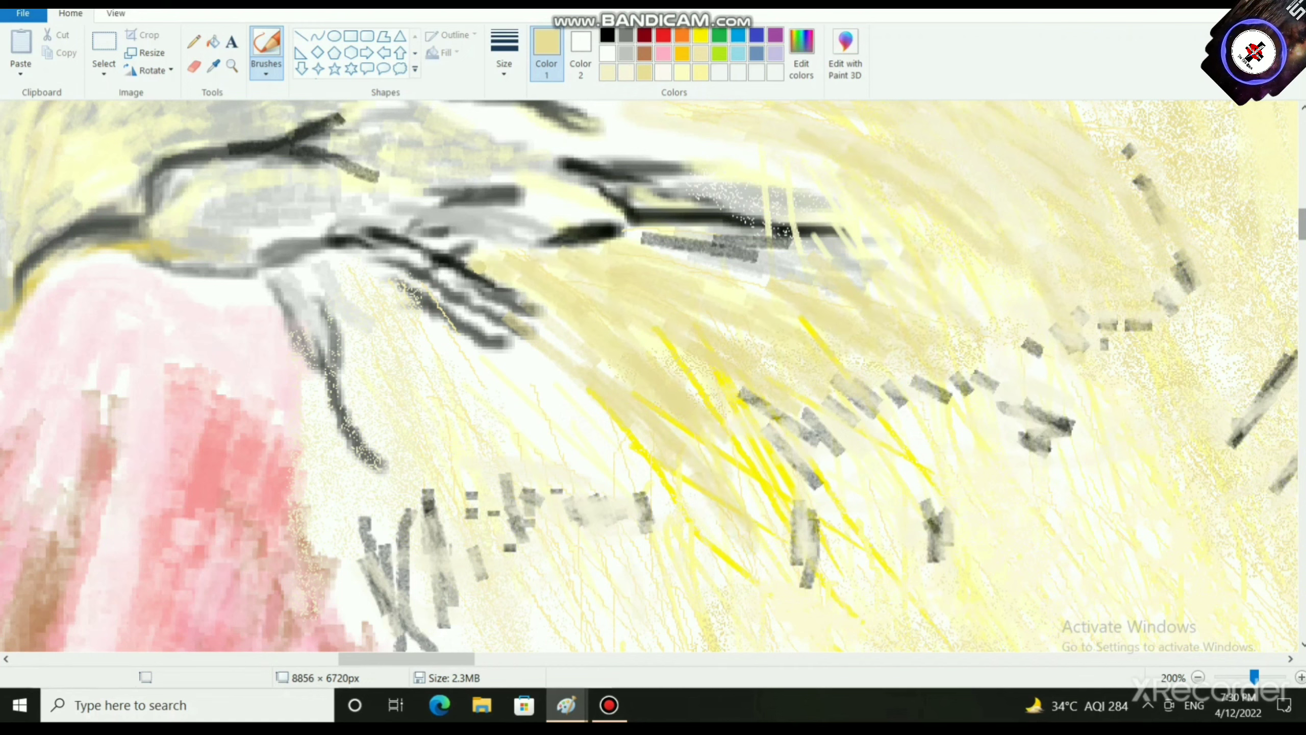
mouse_move(418, 355)
left_mouse_down()
mouse_move(455, 453)
mouse_move(370, 319)
mouse_move(411, 432)
mouse_move(379, 289)
left_mouse_up()
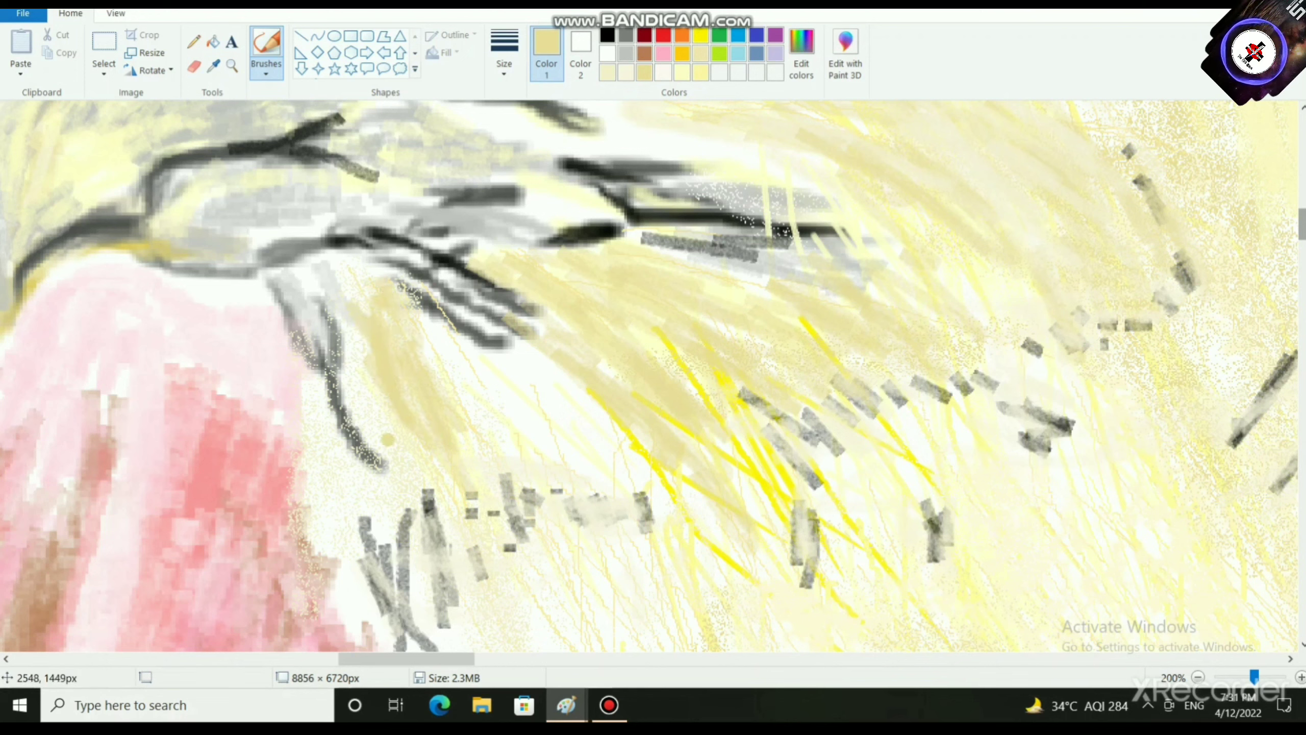
left_click_drag(329, 424, 350, 491)
mouse_move(350, 491)
left_mouse_down()
mouse_move(315, 417)
mouse_move(357, 524)
left_mouse_up()
mouse_move(503, 509)
left_mouse_down()
mouse_move(480, 647)
mouse_move(483, 615)
left_mouse_up()
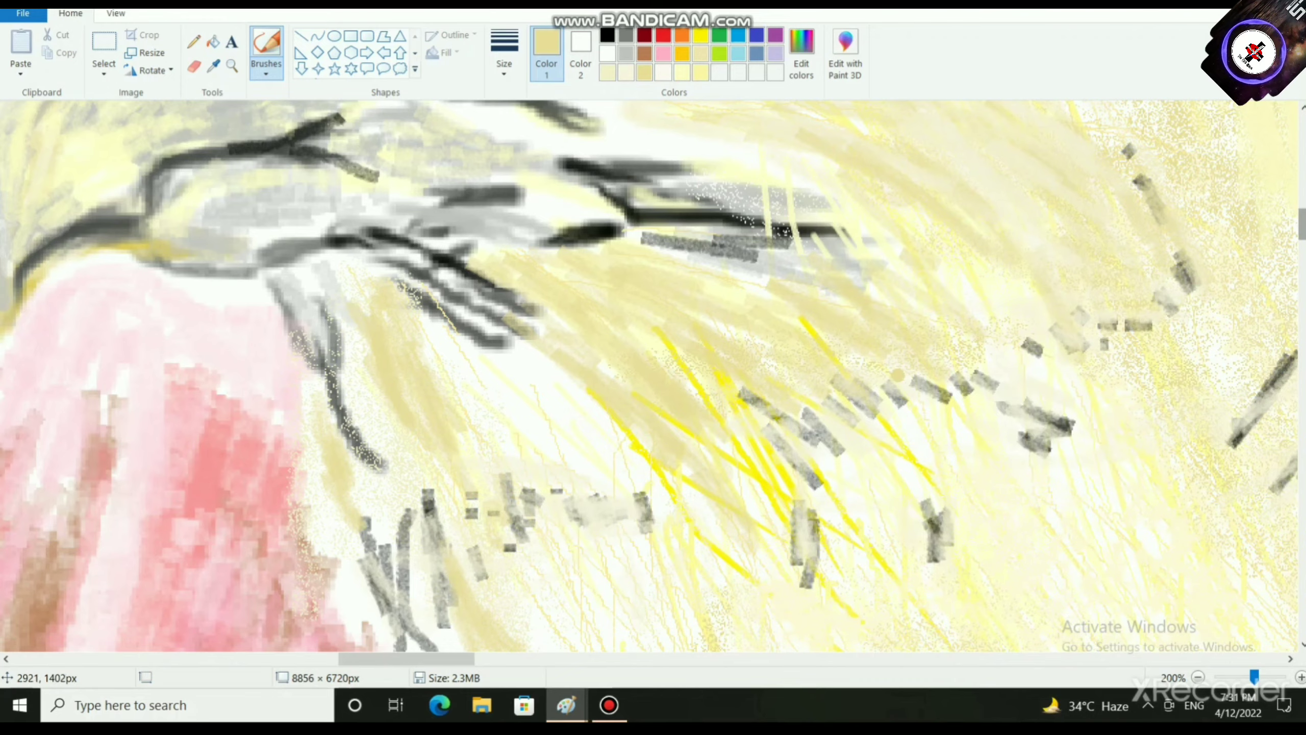
Step: Shade the head behind and above the eye with diagonal khaki-yellow strokes, blended with pale cream
scroll(909, 387, "up", 5)
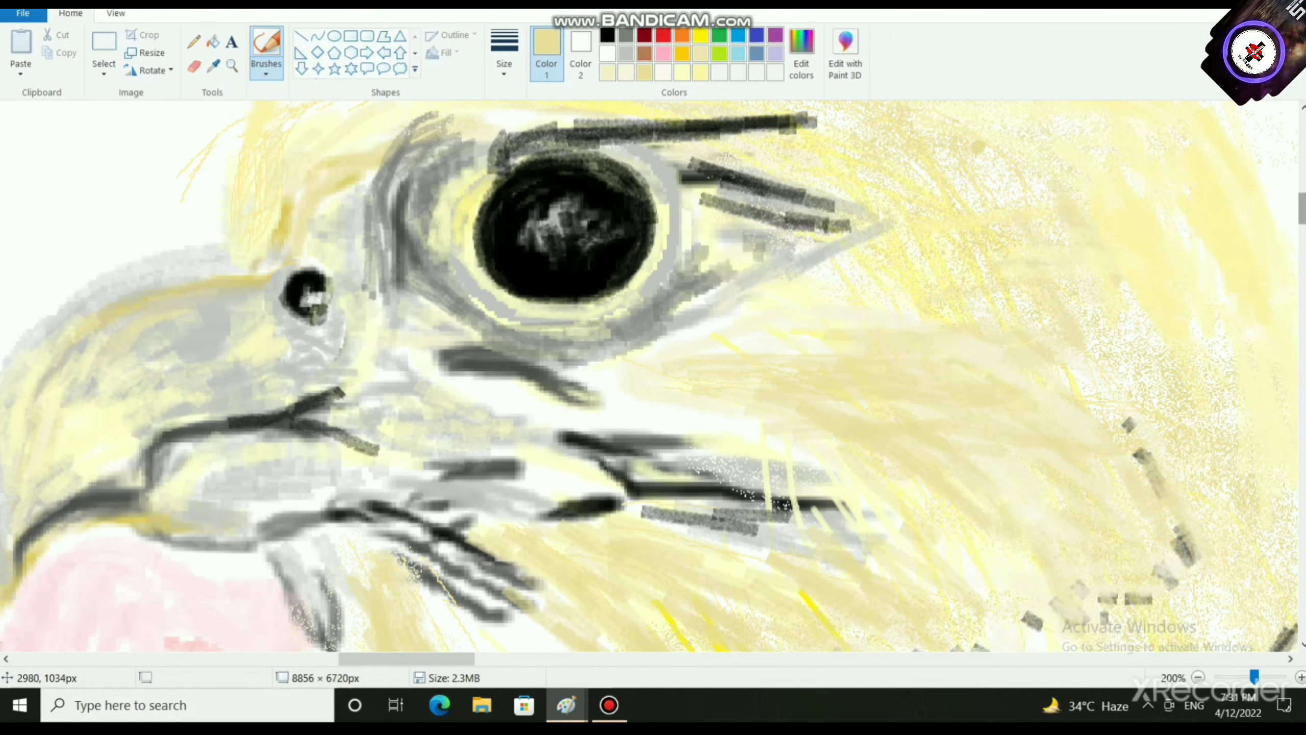
scroll(945, 225, "up", 5)
left_click_drag(1144, 489, 985, 393)
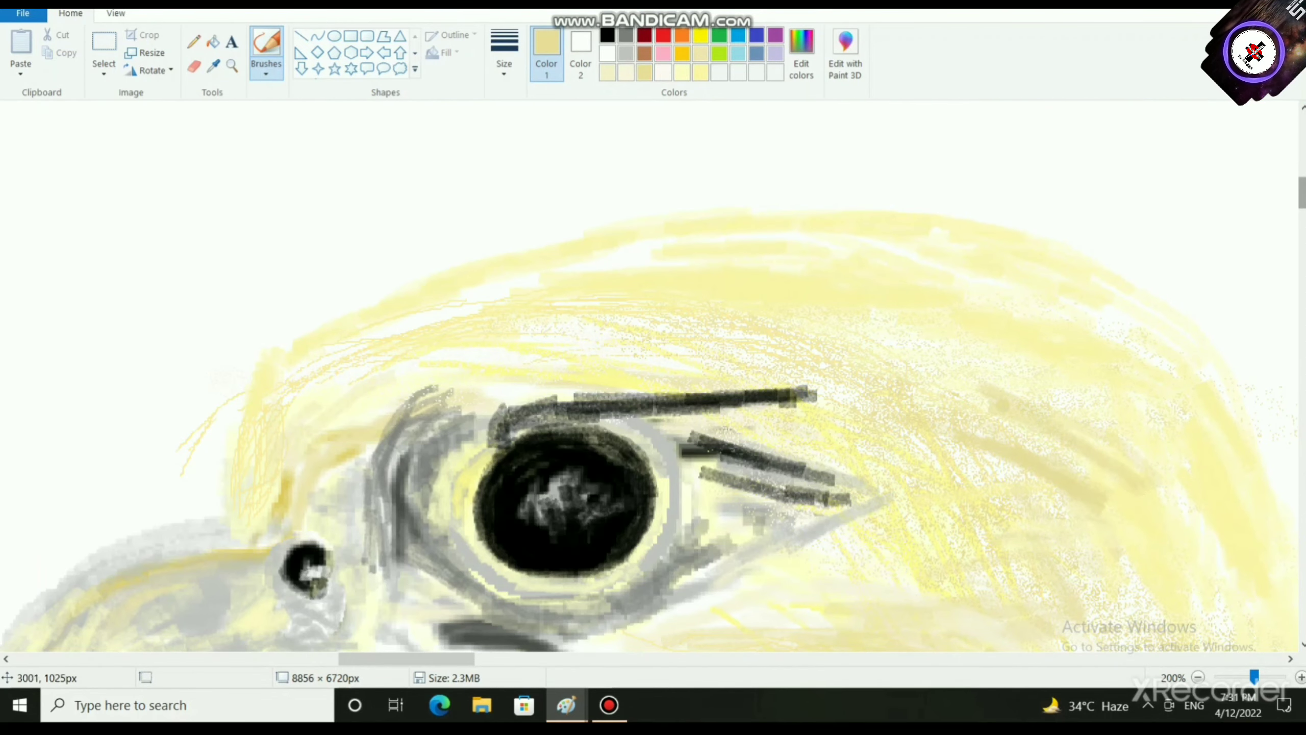
left_click_drag(1211, 563, 971, 420)
left_click_drag(1123, 491, 1034, 444)
mouse_move(1216, 569)
left_mouse_down()
mouse_move(975, 343)
mouse_move(895, 322)
mouse_move(1064, 436)
mouse_move(1005, 402)
left_mouse_up()
left_click(626, 72)
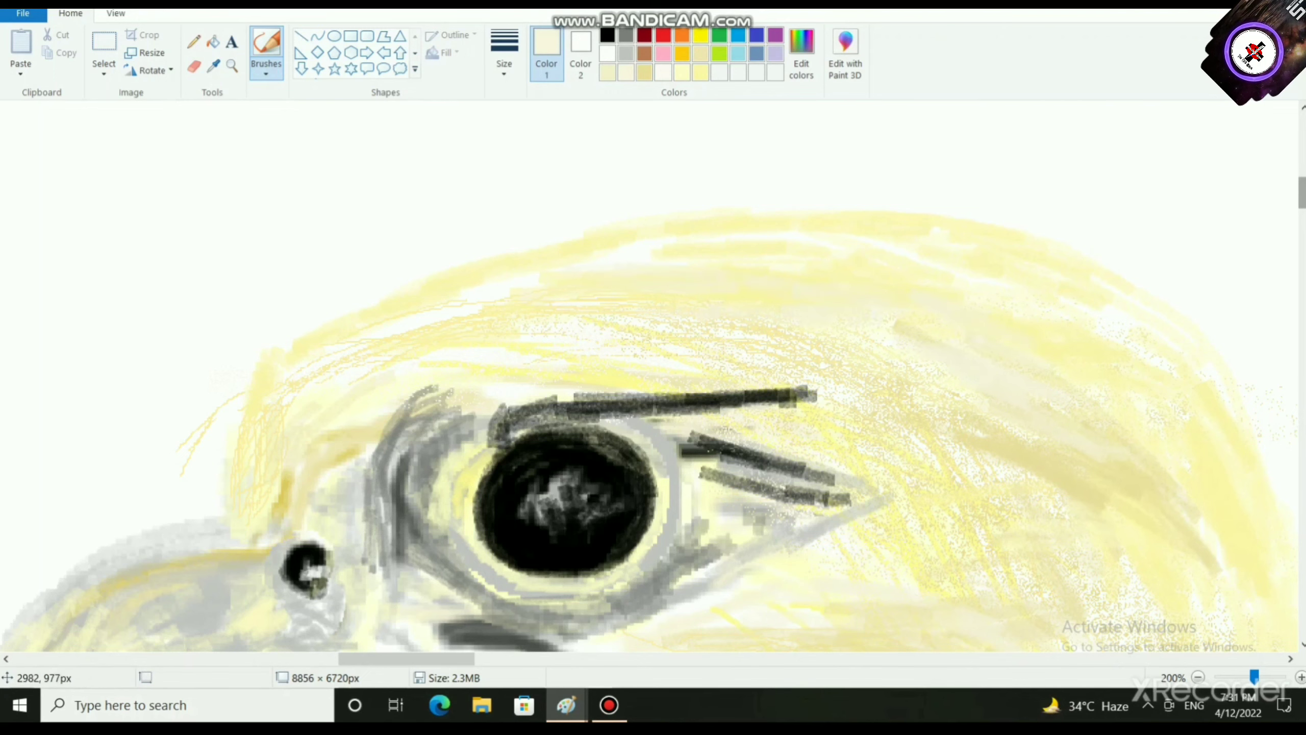
left_click_drag(1067, 479, 963, 440)
Step: Shade the area in front of the eagle's eye, from the brow down to the lower corner, with dark grey strokes
scroll(717, 420, "down", 2)
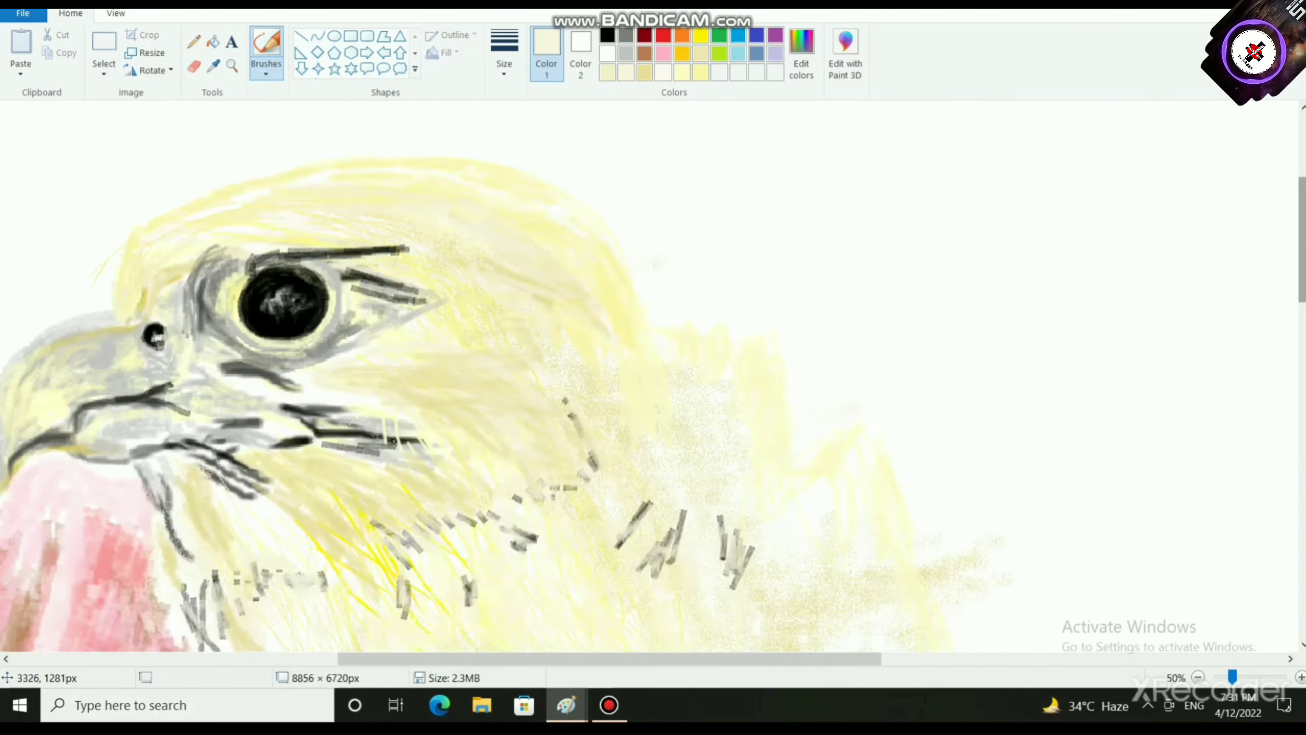
scroll(781, 343, "down", 1)
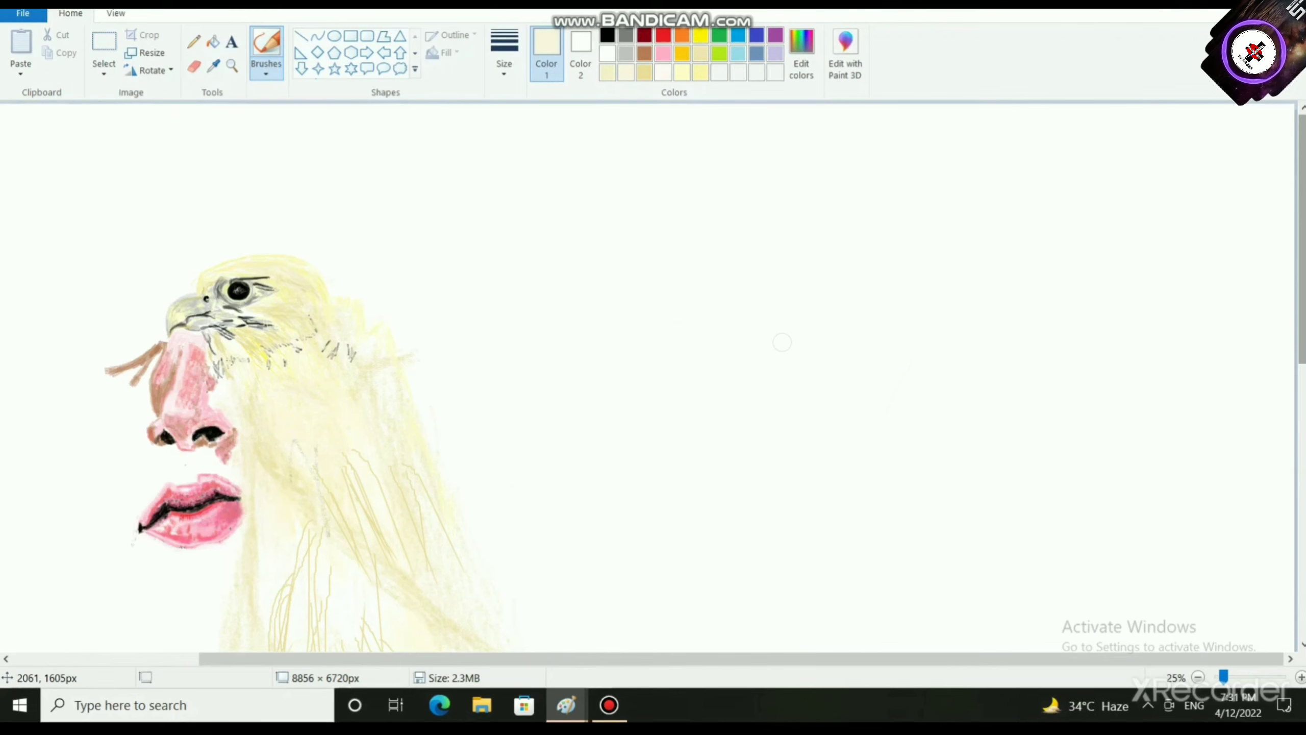
scroll(781, 342, "down", 3)
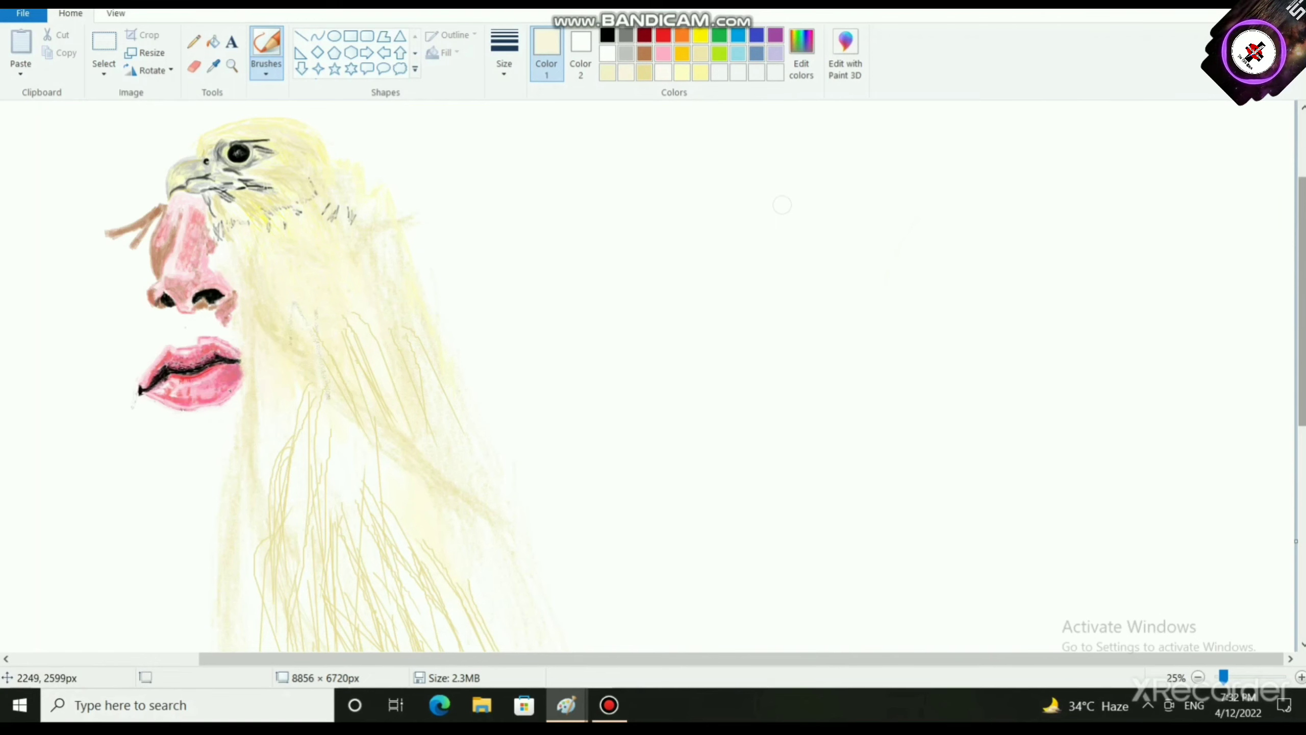
scroll(782, 204, "up", 2, "ctrl")
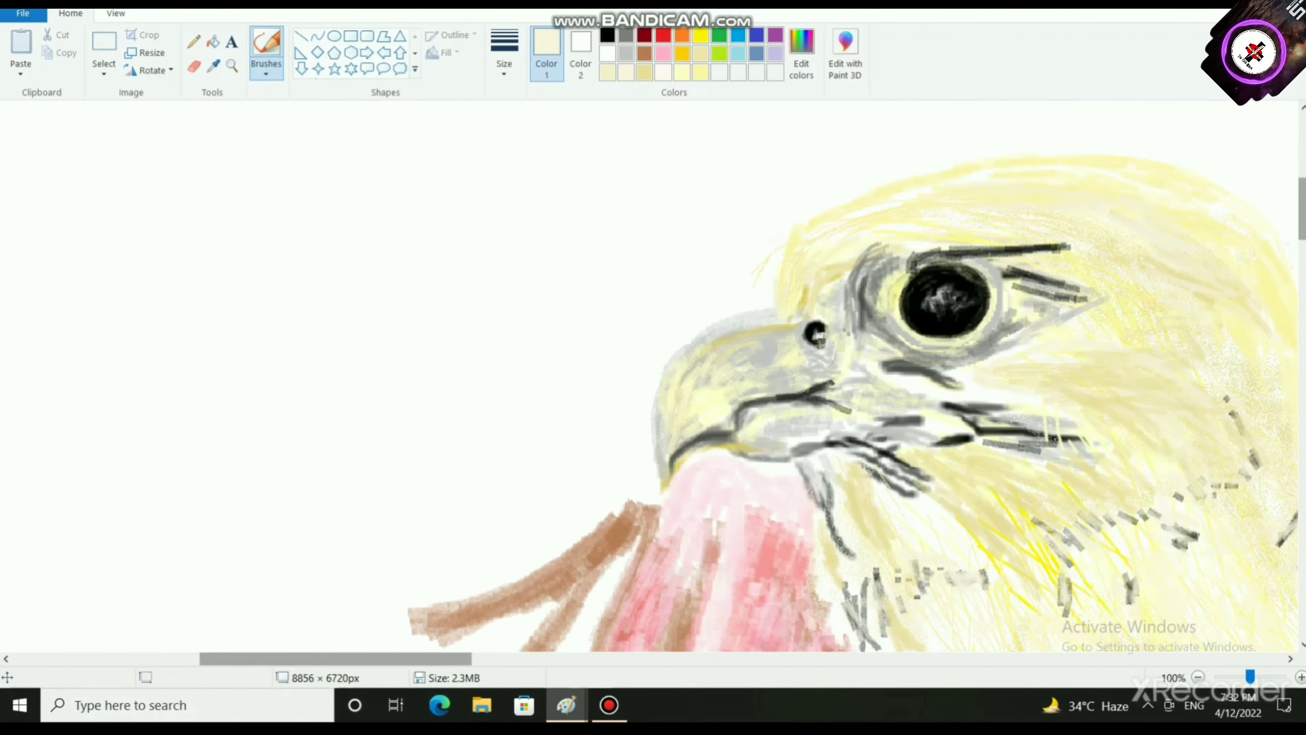
scroll(446, 513, "up", 1, "ctrl")
left_click(626, 36)
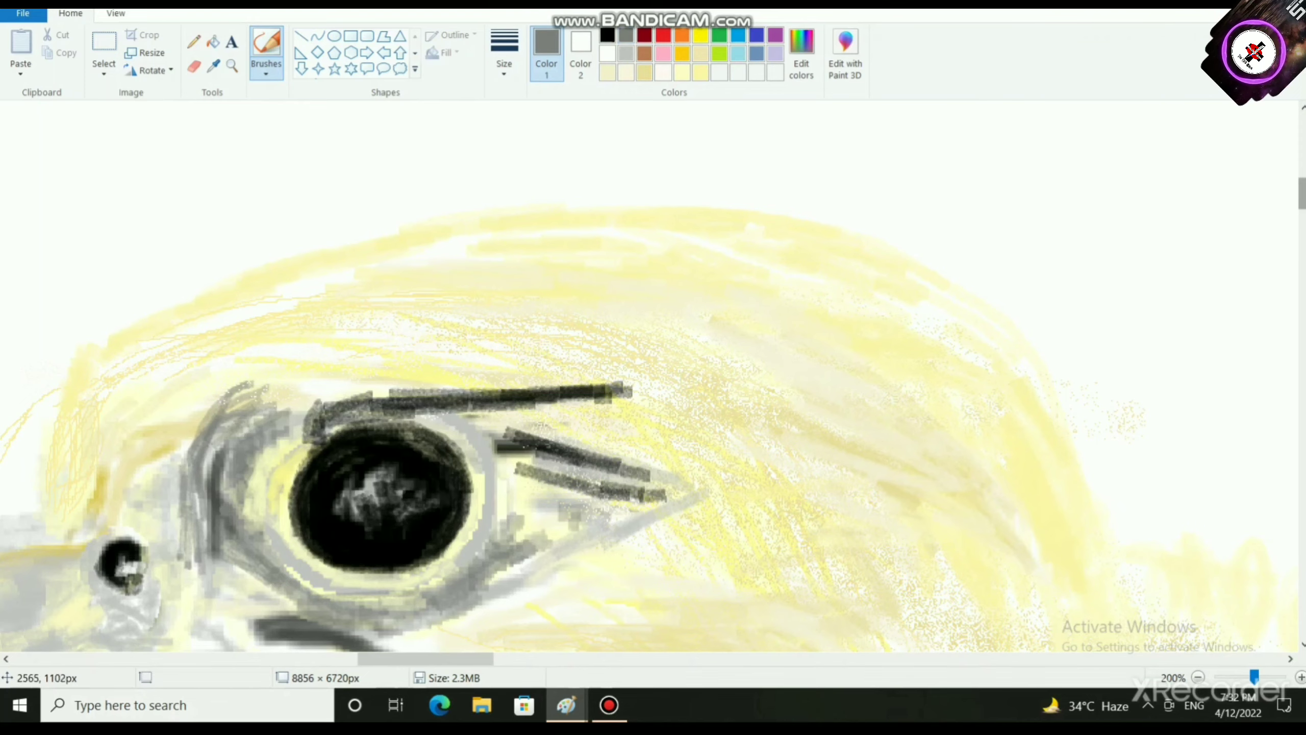
scroll(250, 379, "down", 3)
left_click_drag(208, 281, 156, 440)
mouse_move(185, 368)
left_mouse_down()
mouse_move(159, 424)
mouse_move(262, 469)
left_mouse_up()
mouse_move(179, 439)
left_mouse_down()
mouse_move(293, 478)
mouse_move(277, 455)
mouse_move(290, 468)
left_mouse_up()
mouse_move(215, 297)
left_mouse_down()
mouse_move(228, 258)
mouse_move(256, 263)
left_mouse_up()
mouse_move(204, 289)
left_mouse_down()
mouse_move(228, 259)
mouse_move(285, 239)
left_mouse_up()
mouse_move(191, 316)
left_mouse_down()
mouse_move(197, 284)
mouse_move(182, 331)
mouse_move(181, 301)
mouse_move(272, 248)
mouse_move(210, 267)
mouse_move(296, 260)
left_mouse_up()
Step: Draw long khaki-yellow feather strokes down the front edge and lower end of the neck
scroll(280, 380, "down", 3)
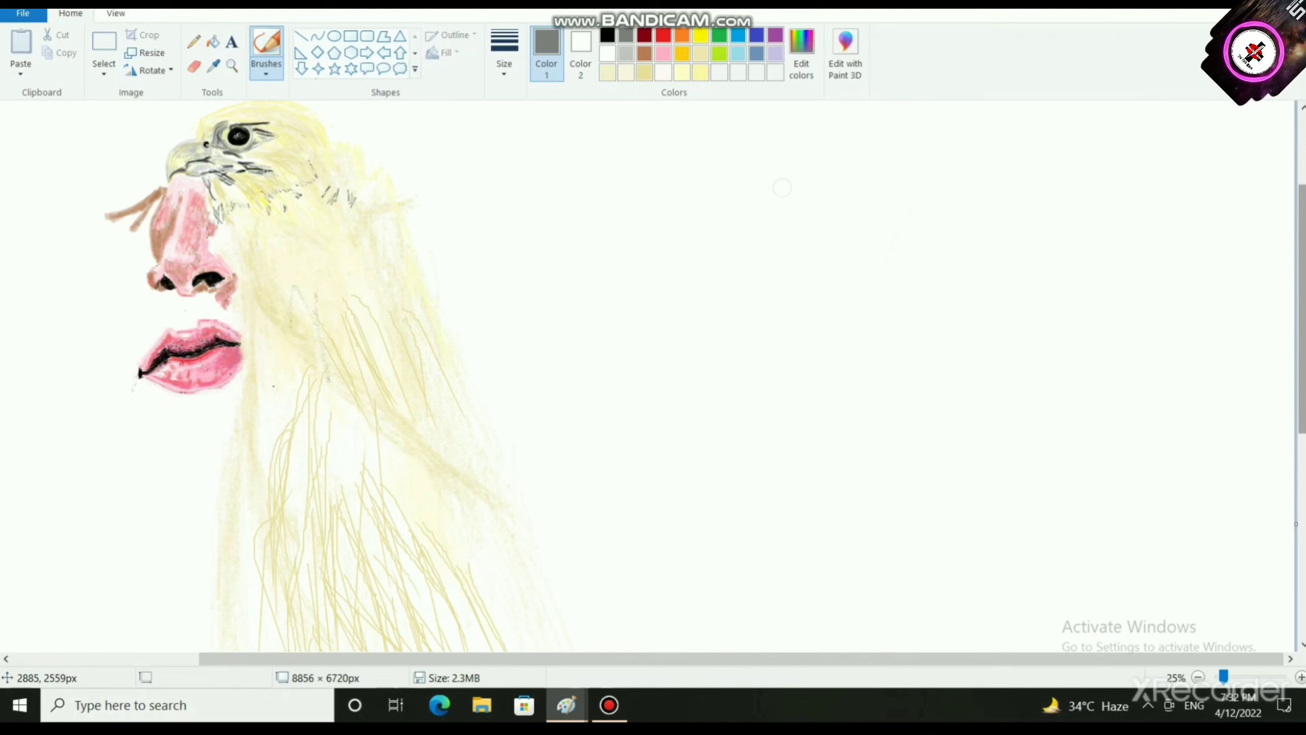
scroll(782, 187, "up", 3)
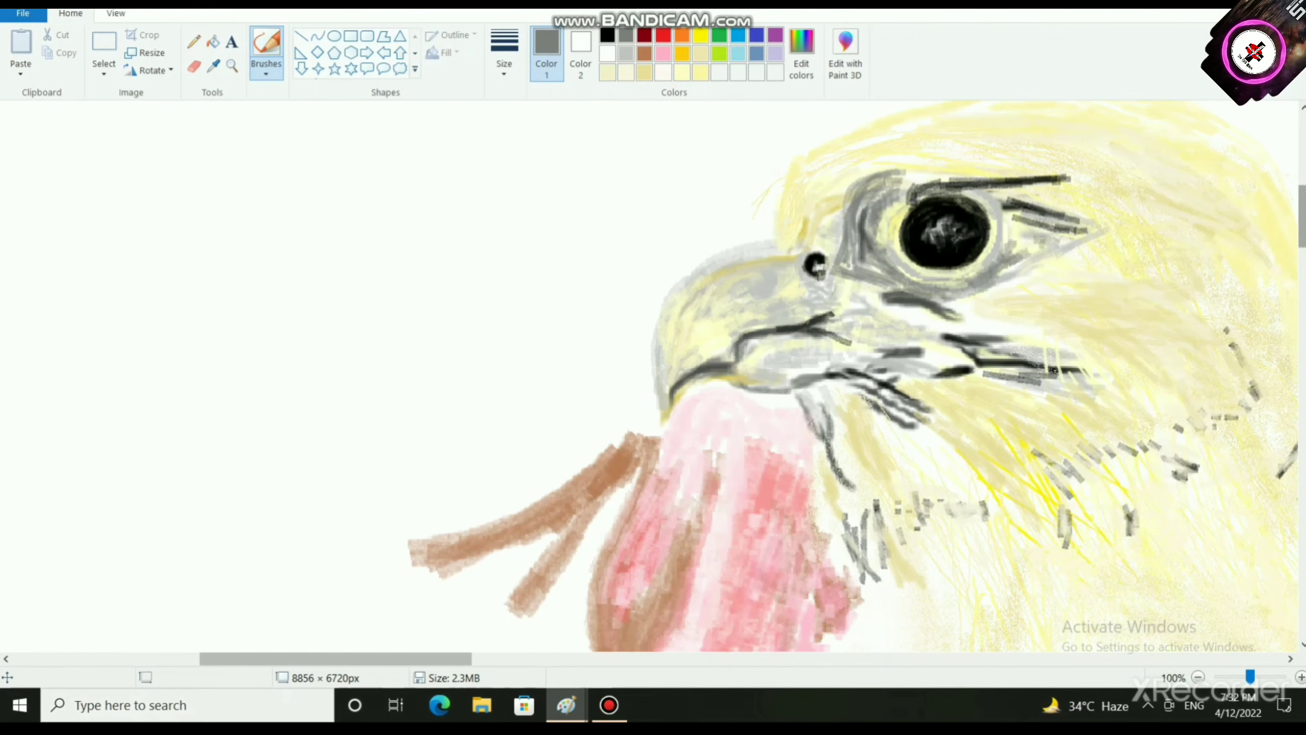
left_click_drag(412, 658, 595, 659)
scroll(362, 566, "down", 8)
scroll(227, 540, "down", 1)
scroll(227, 541, "down", 2)
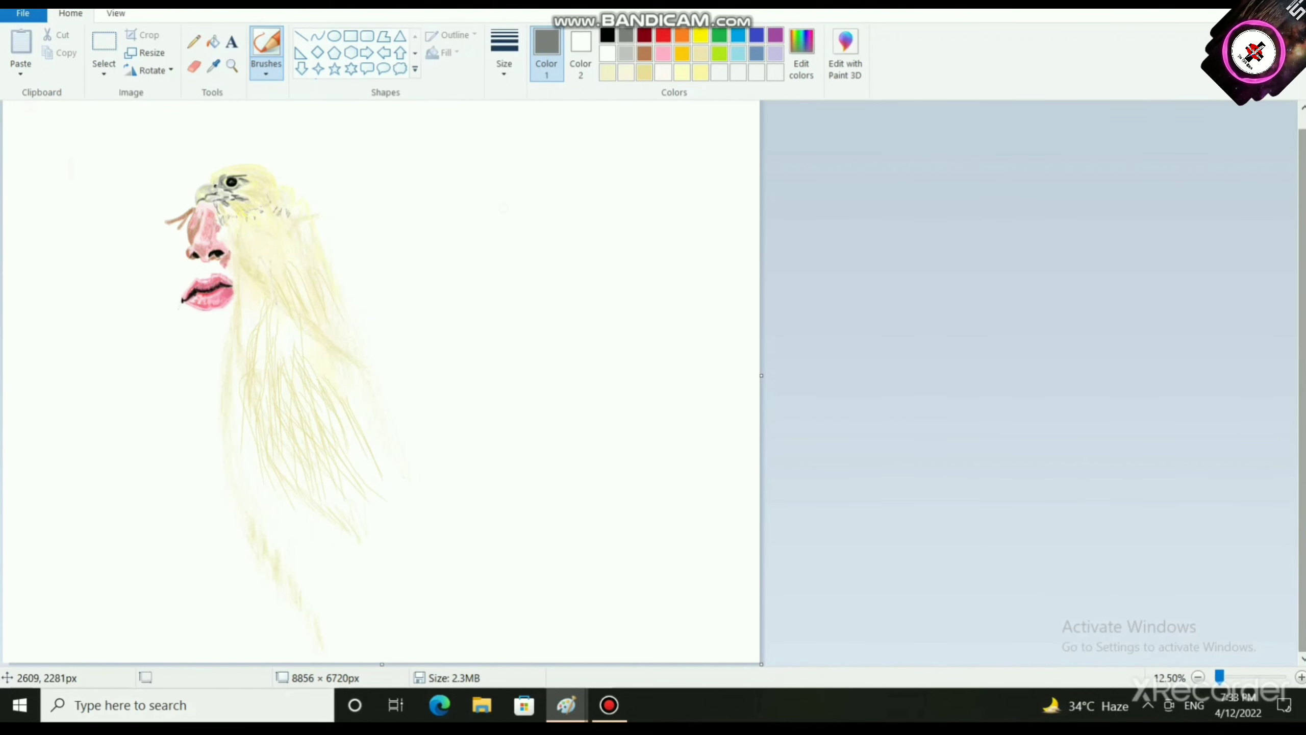
left_click(644, 72)
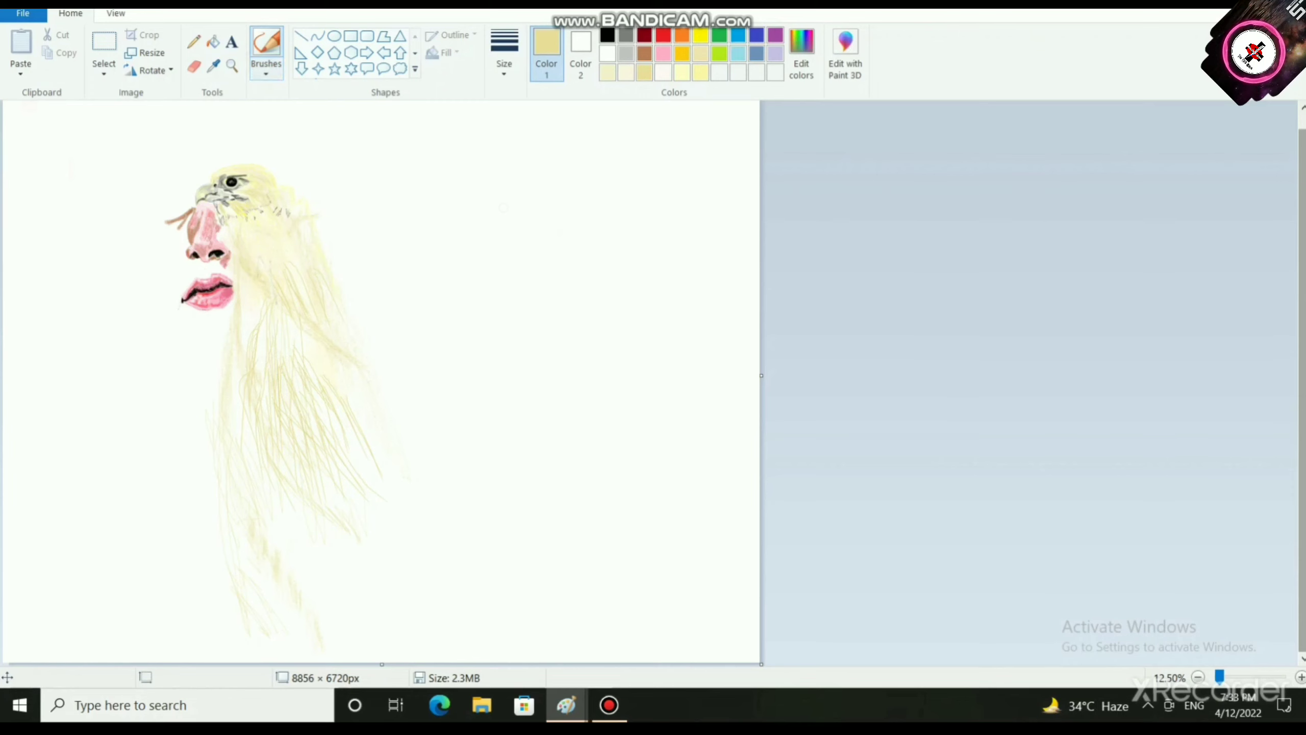
Step: Paint pale cream strokes over the lower neck feathers with a different brush, a new brush size and a custom cream colour
left_click(265, 65)
left_click(268, 132)
left_click(266, 64)
left_click(302, 133)
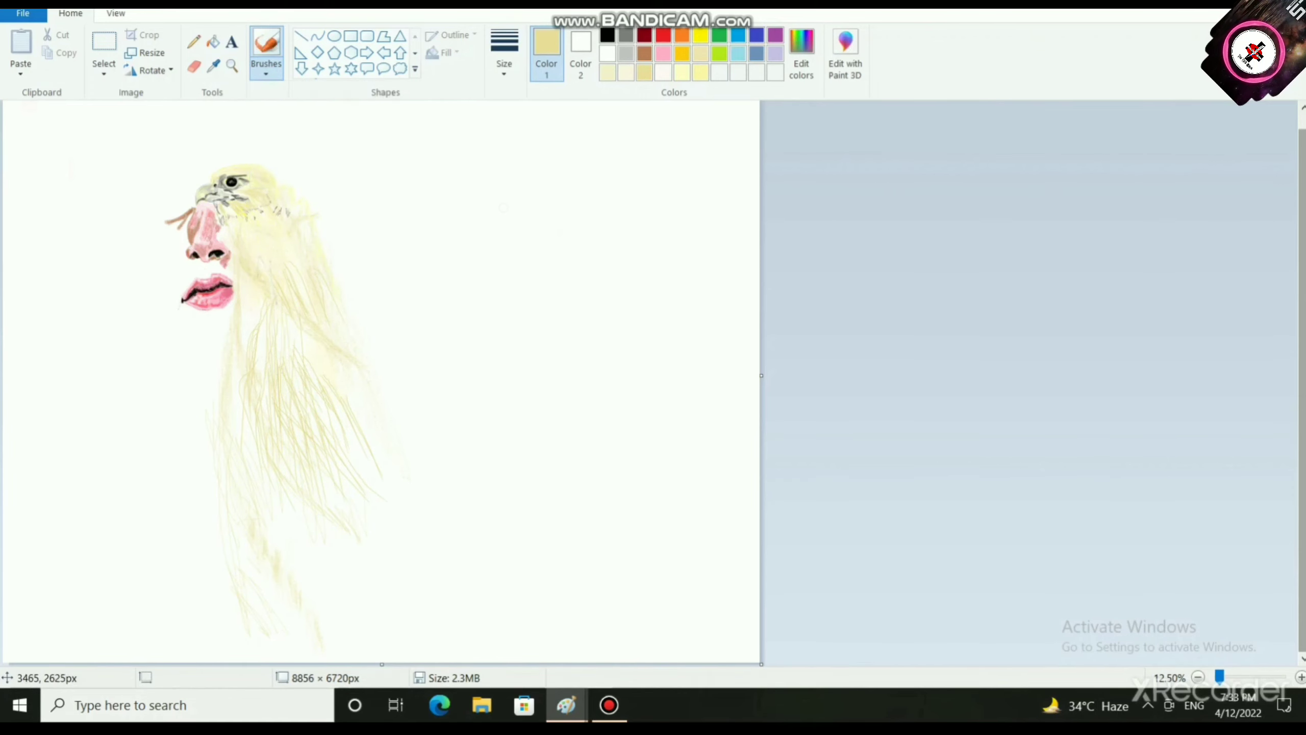
left_click(504, 54)
left_click(545, 201)
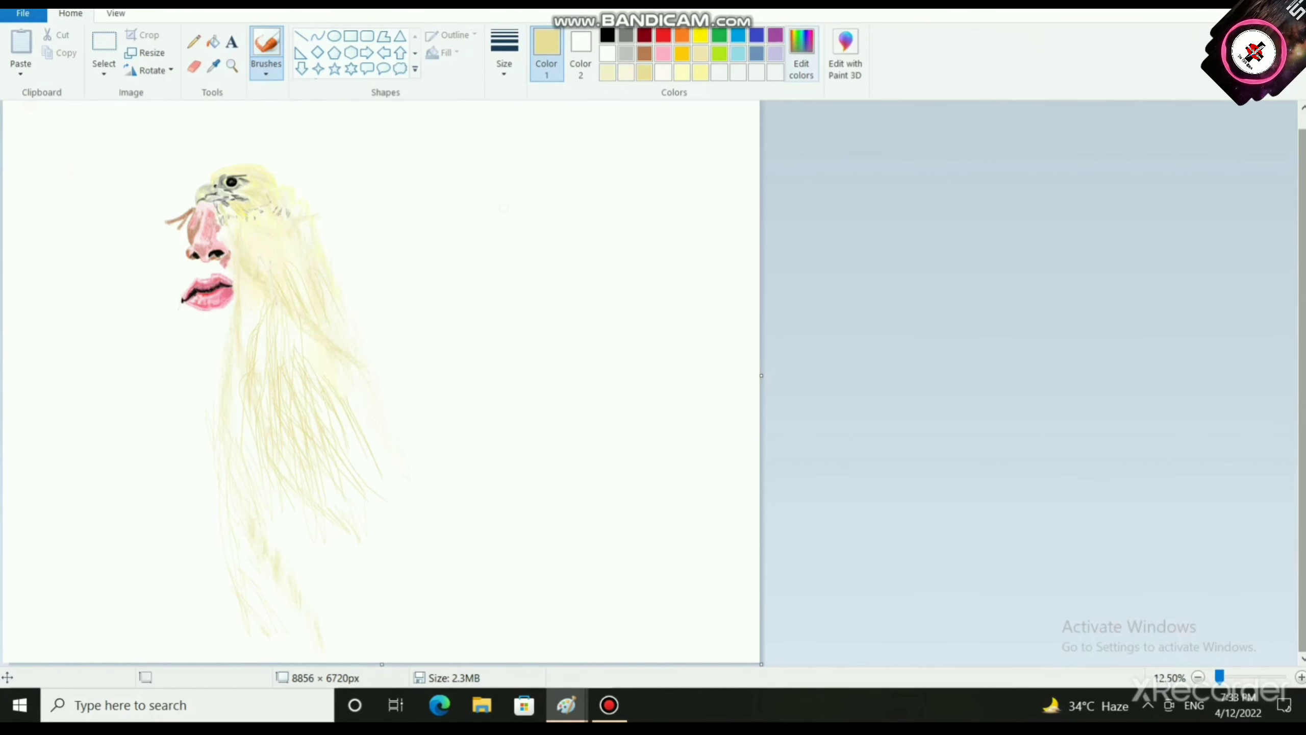
left_click(800, 54)
left_click(845, 238)
left_click(486, 457)
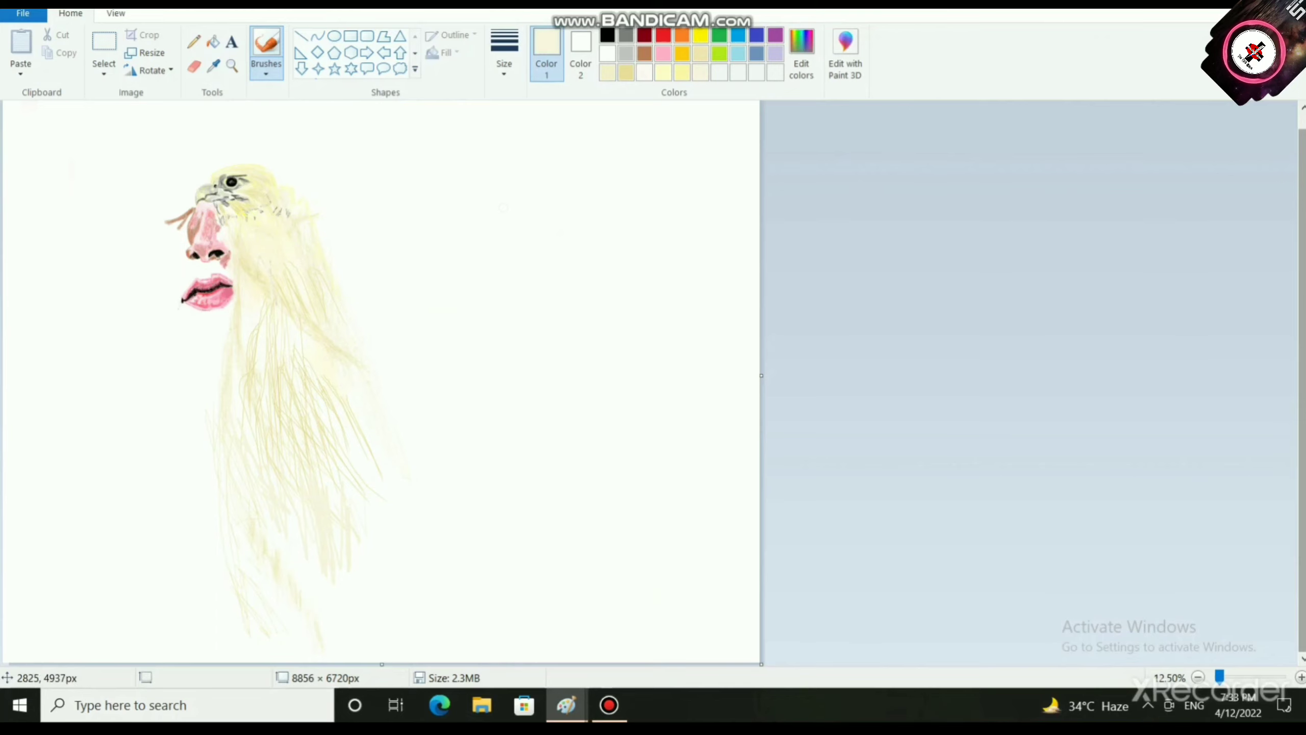
Step: Cover the front side of the long neck feathers with broad pale cream strokes
scroll(242, 520, "up", 2)
scroll(226, 574, "down", 3)
left_click_drag(221, 659, 626, 659)
scroll(462, 514, "down", 3)
scroll(205, 283, "up", 1)
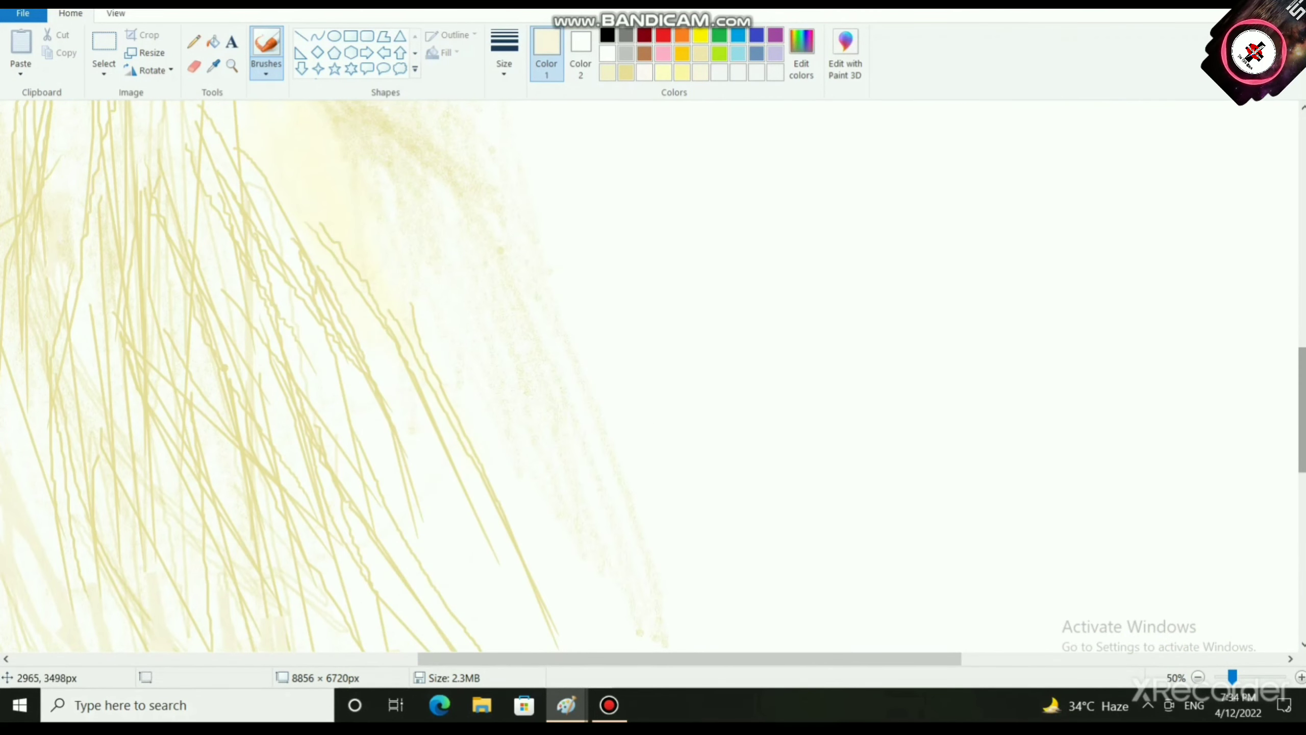
mouse_move(45, 264)
left_mouse_down()
mouse_move(37, 221)
mouse_move(18, 478)
mouse_move(33, 554)
mouse_move(2, 433)
mouse_move(2, 257)
mouse_move(22, 149)
left_mouse_up()
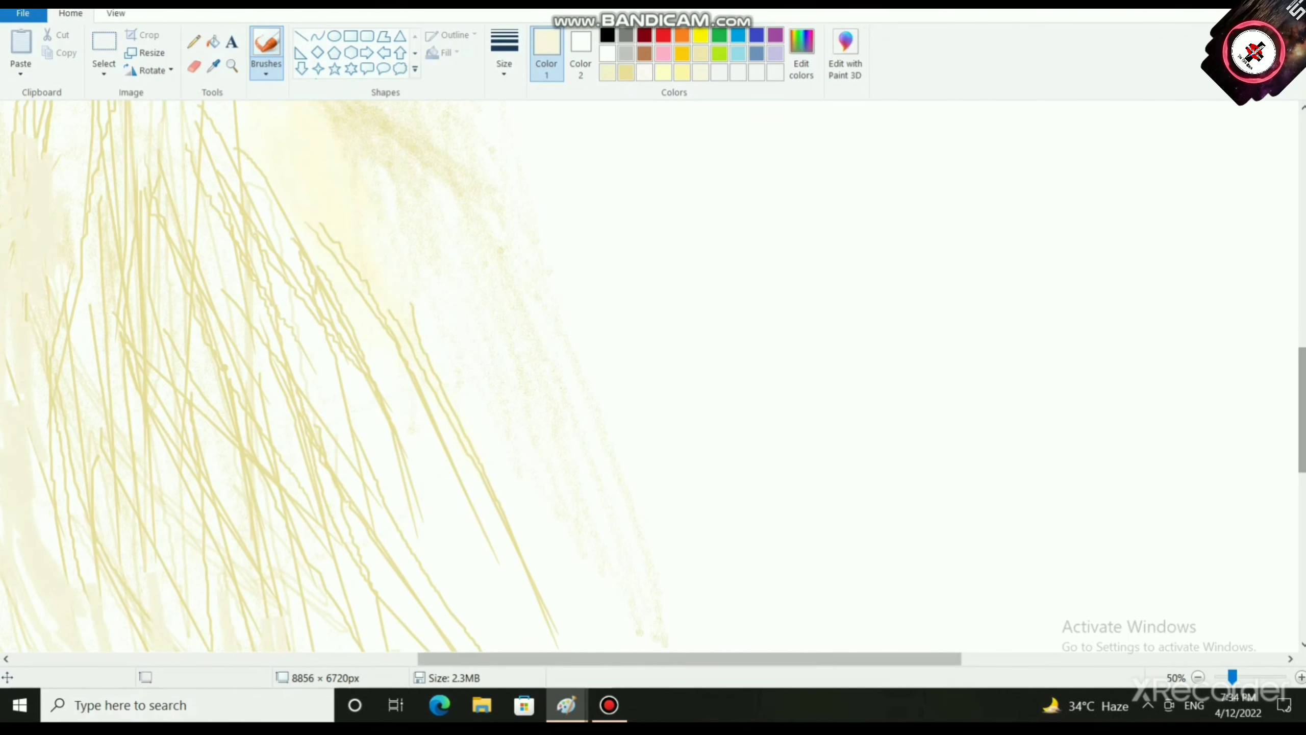
Step: Outline the eagle's head and upper neck with a free-form selection
scroll(489, 659, "down", 1)
scroll(381, 386, "up", 2)
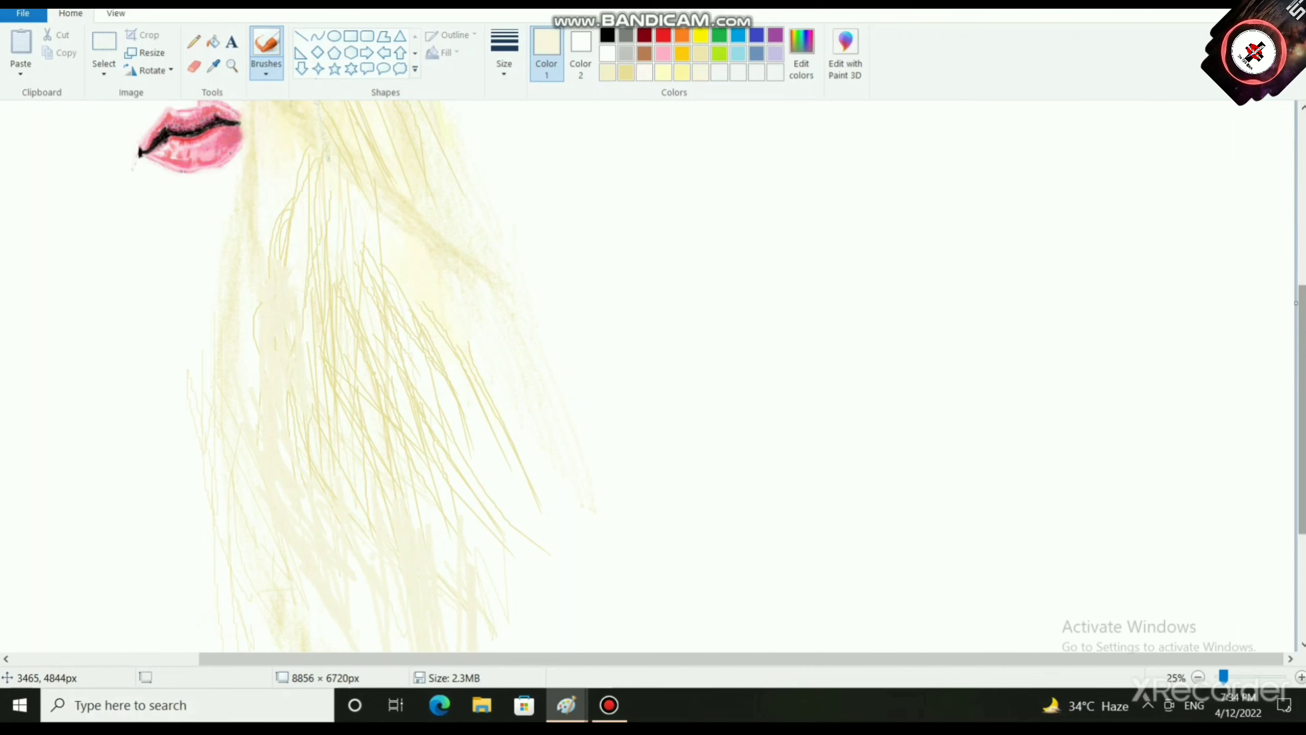
scroll(372, 594, "down", 1)
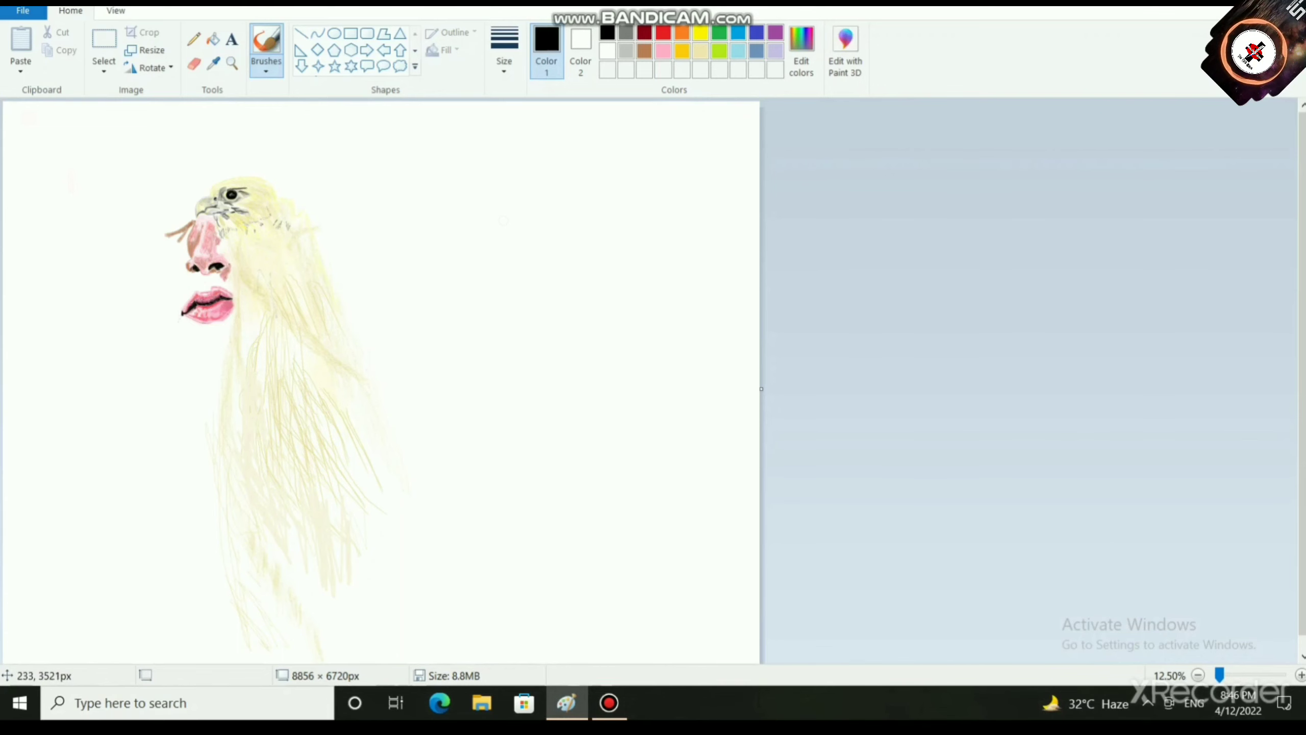
scroll(31, 514, "up", 1)
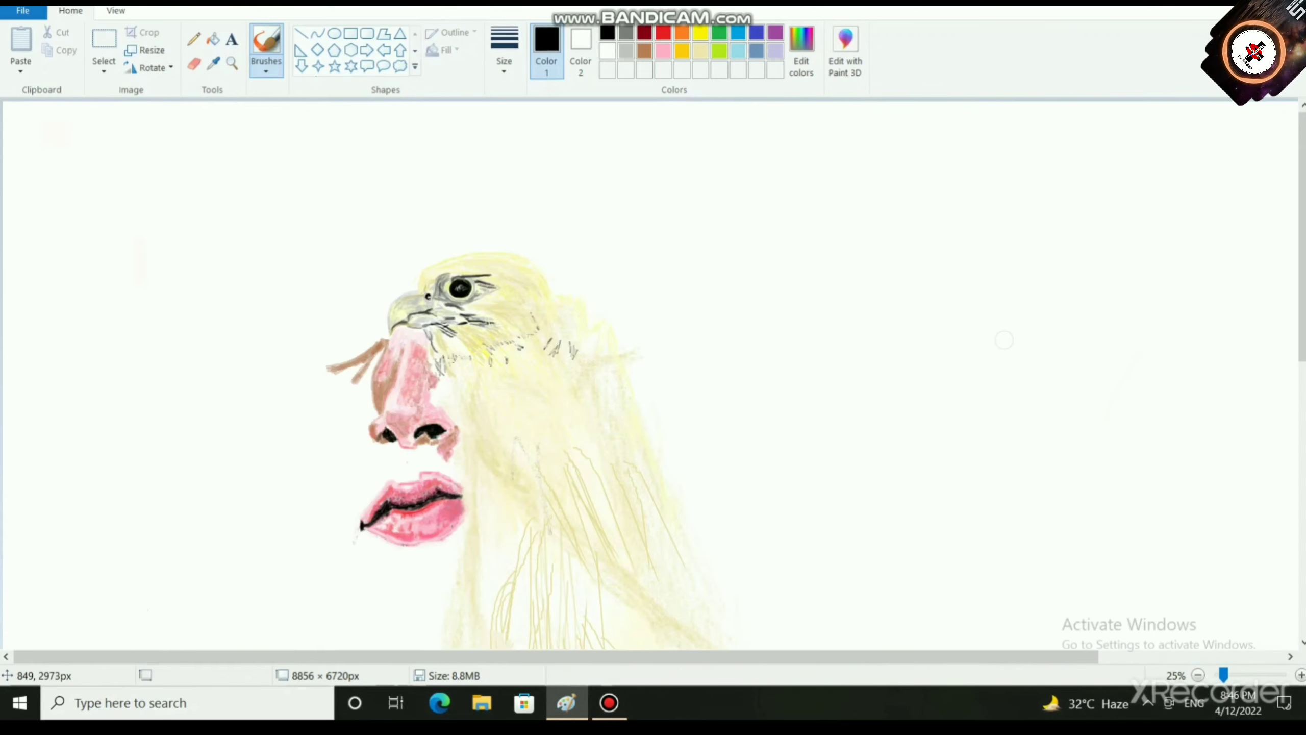
key("ctrl+Page_Up")
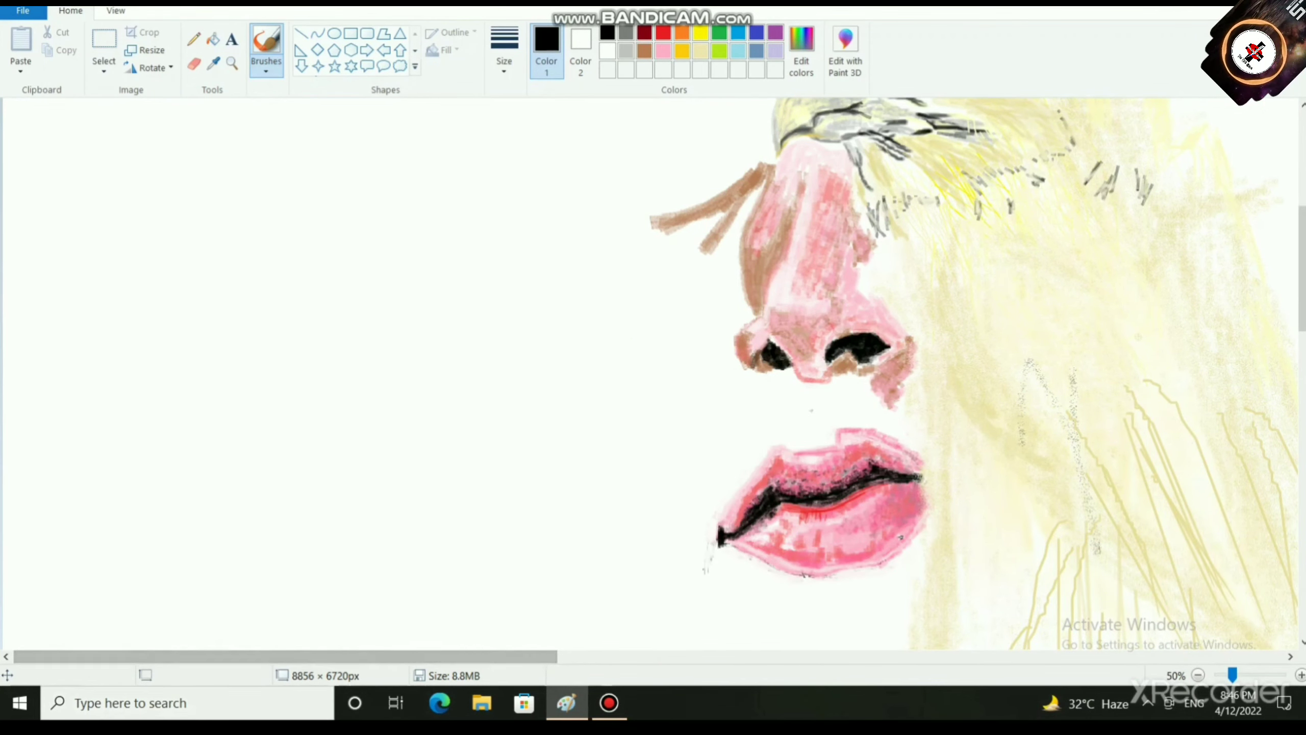
left_click_drag(108, 656, 374, 656)
scroll(653, 370, "up", 3)
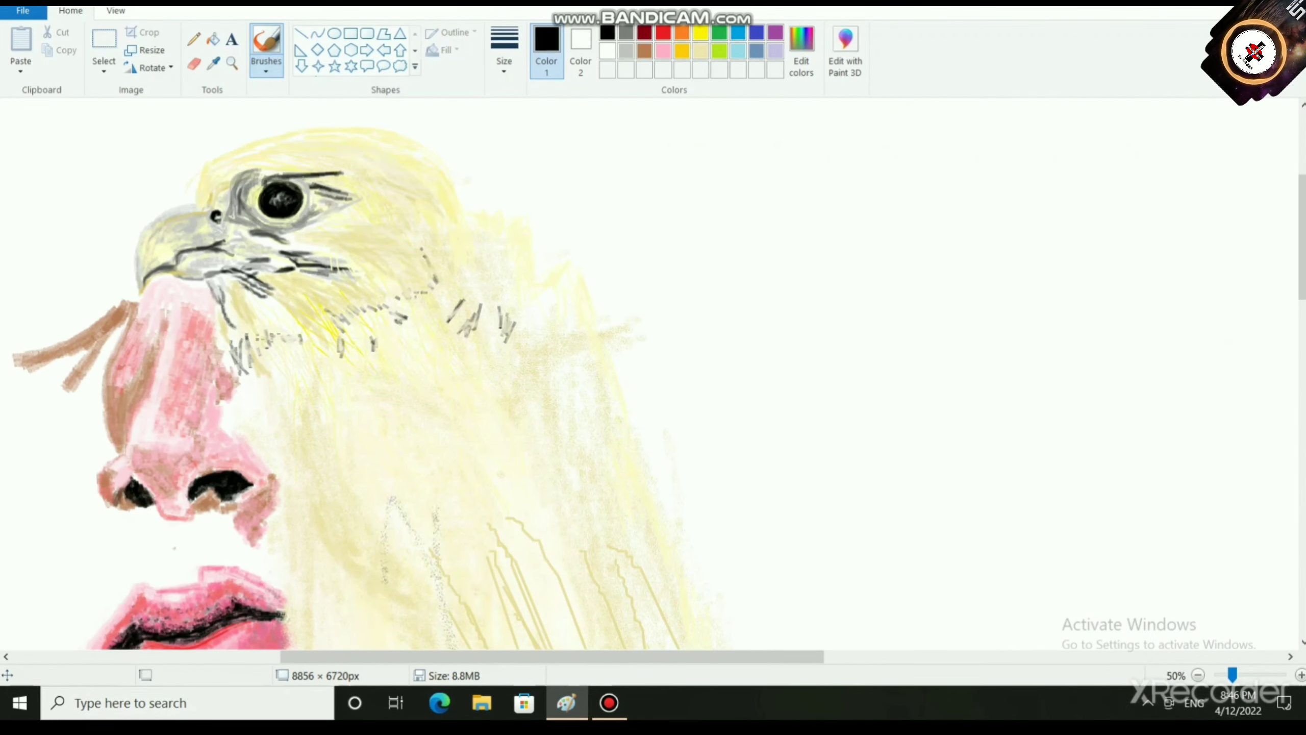
left_click(105, 70)
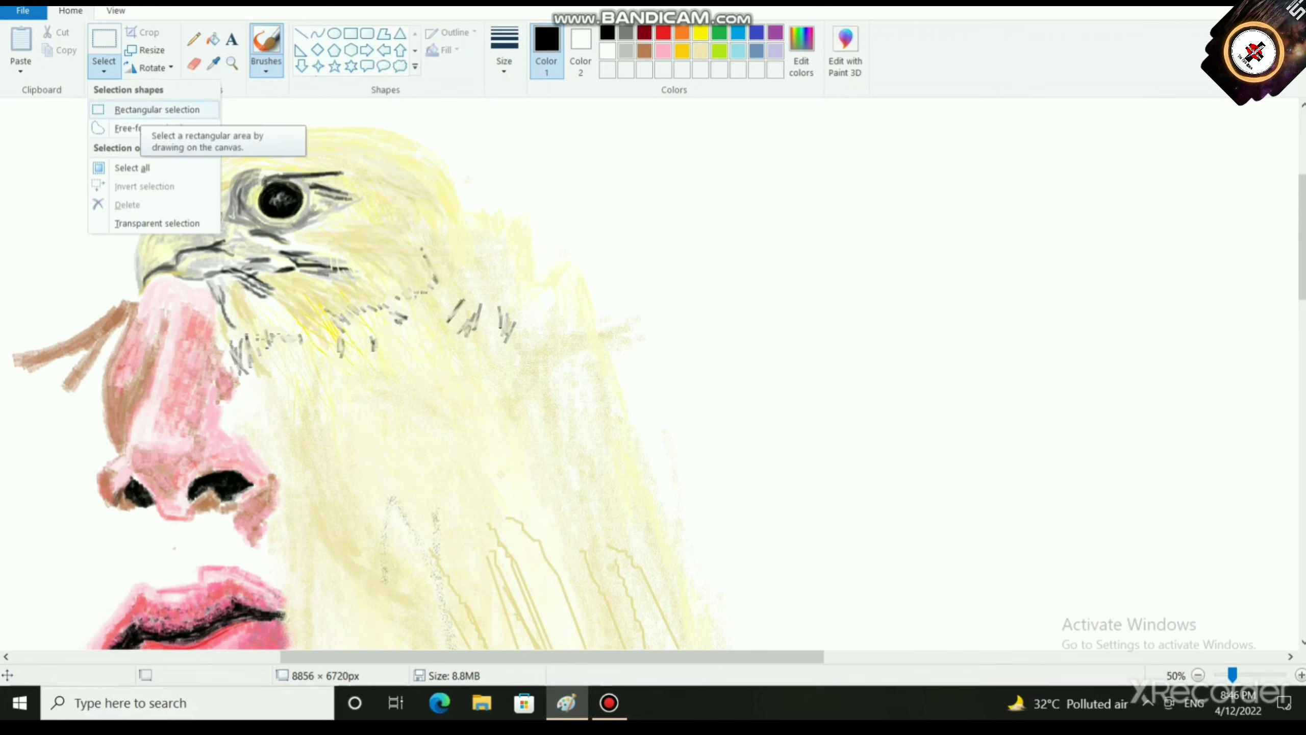
left_click(125, 128)
mouse_move(139, 209)
left_mouse_down()
mouse_move(139, 292)
mouse_move(159, 274)
mouse_move(143, 298)
mouse_move(166, 279)
mouse_move(205, 290)
mouse_move(238, 372)
mouse_move(226, 423)
mouse_move(283, 494)
mouse_move(289, 645)
mouse_move(309, 689)
mouse_move(616, 684)
mouse_move(748, 592)
mouse_move(752, 506)
mouse_move(570, 172)
mouse_move(420, 92)
mouse_move(320, 90)
mouse_move(203, 130)
mouse_move(163, 160)
mouse_move(136, 227)
left_mouse_up()
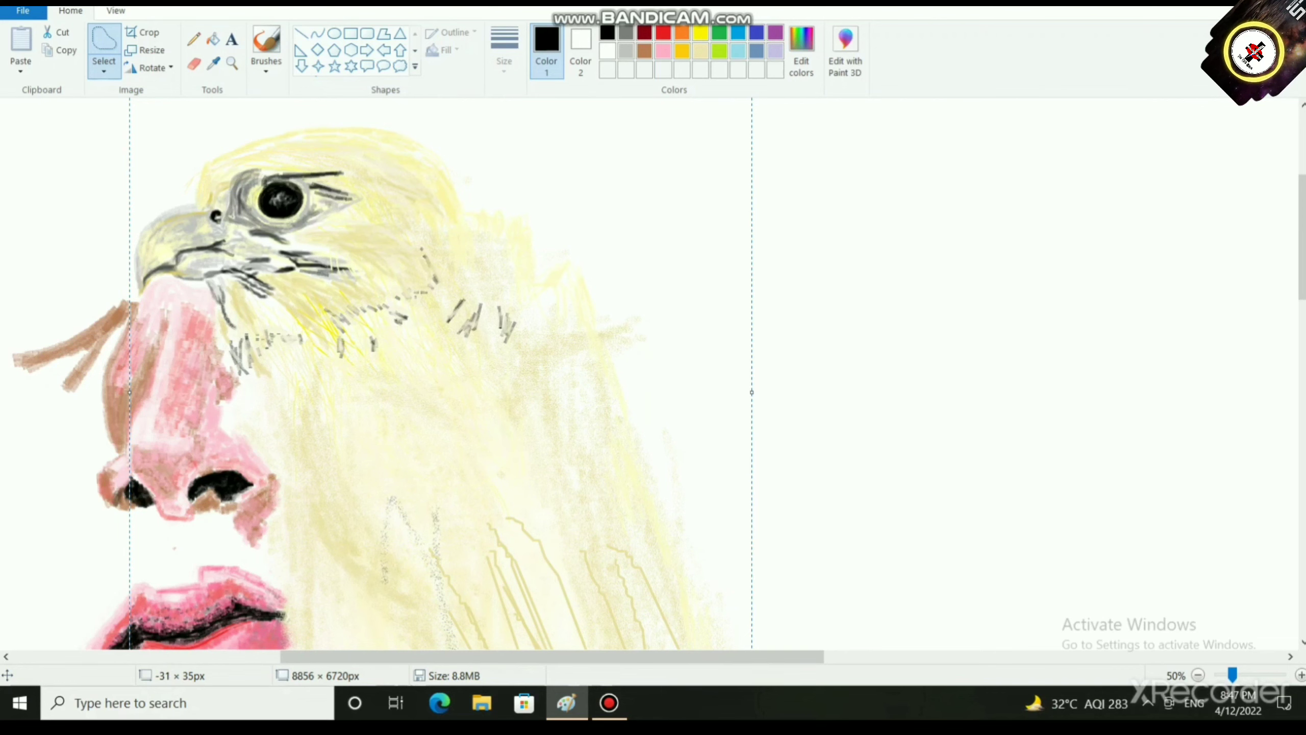
Step: Enlarge the selected head and upper neck to 1918 × 1796 px
left_click_drag(752, 98, 774, 106)
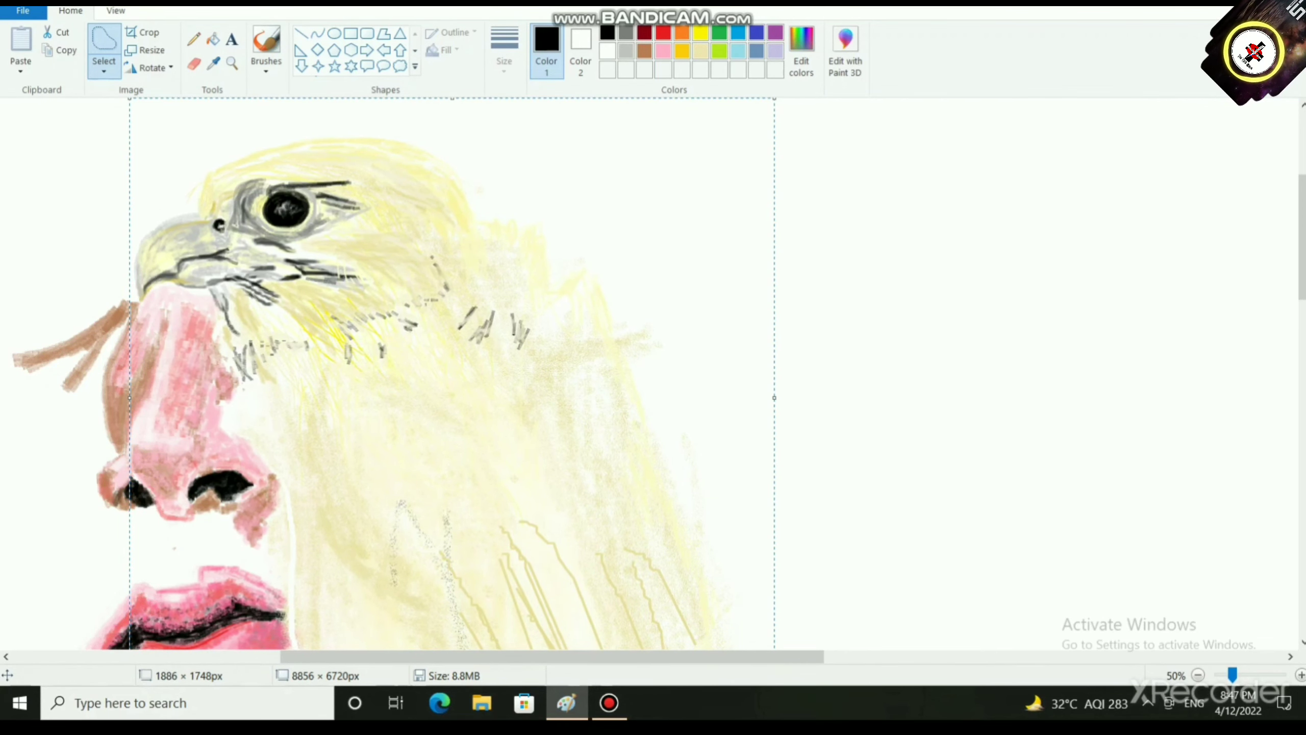
left_click_drag(774, 397, 785, 396)
scroll(785, 397, "up", 5)
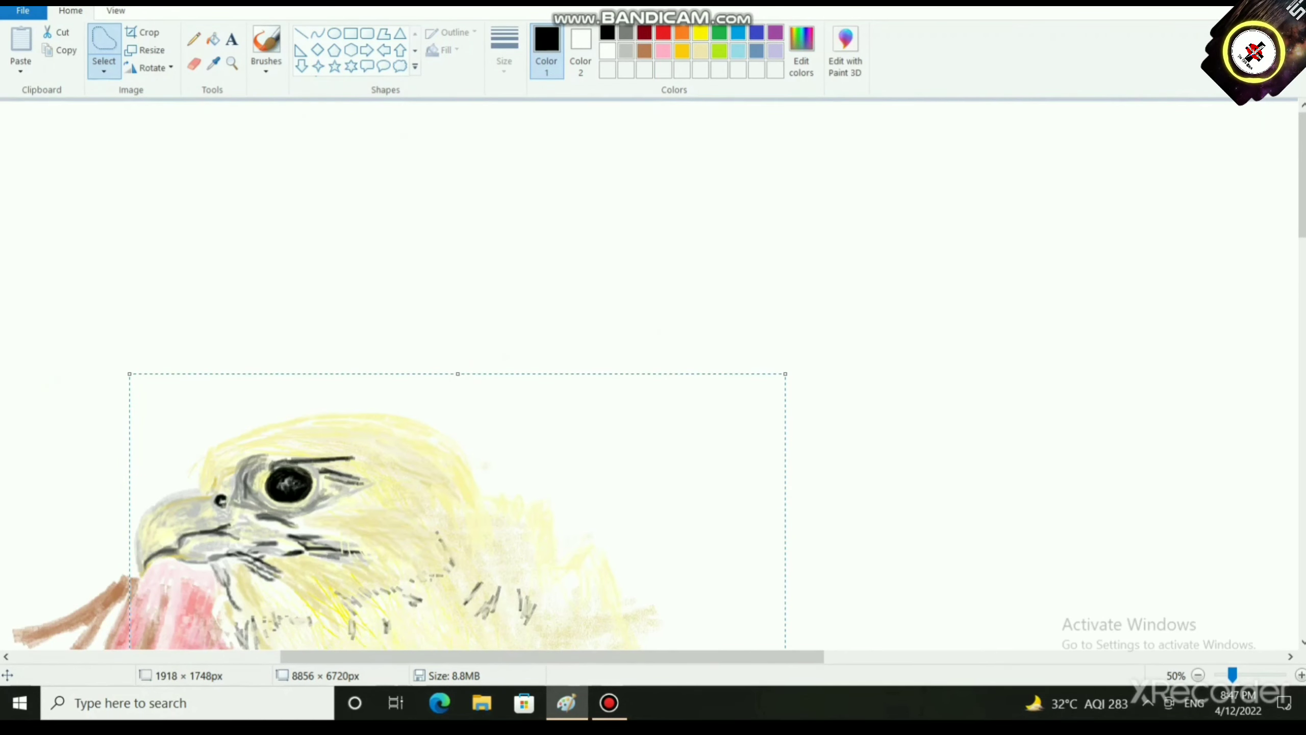
left_click_drag(457, 374, 458, 357)
Step: Enlarge the selected head further to 1942 × 1854 px, position its beak just above the nose bridge and deselect it
mouse_move(441, 436)
left_mouse_down()
mouse_move(438, 449)
mouse_move(459, 451)
mouse_move(408, 437)
mouse_move(428, 435)
left_mouse_up()
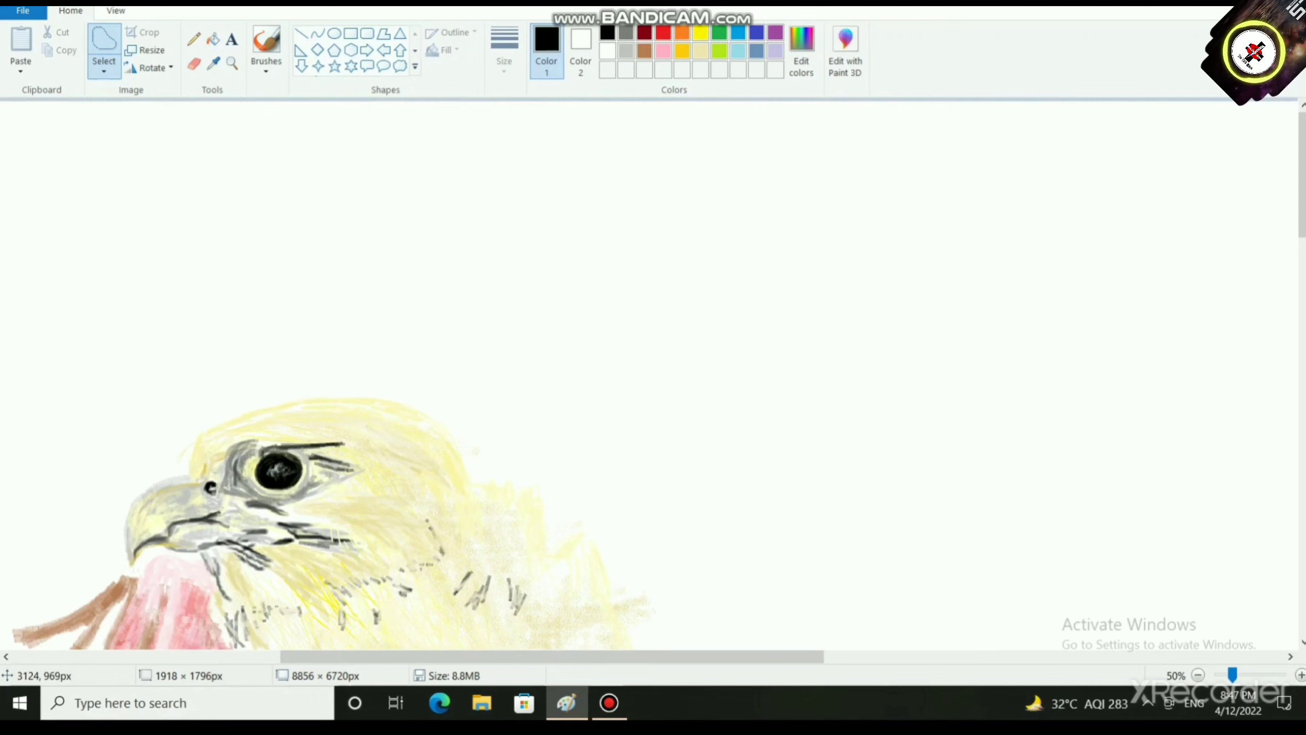
left_click_drag(121, 349, 111, 338)
left_click_drag(265, 498, 268, 509)
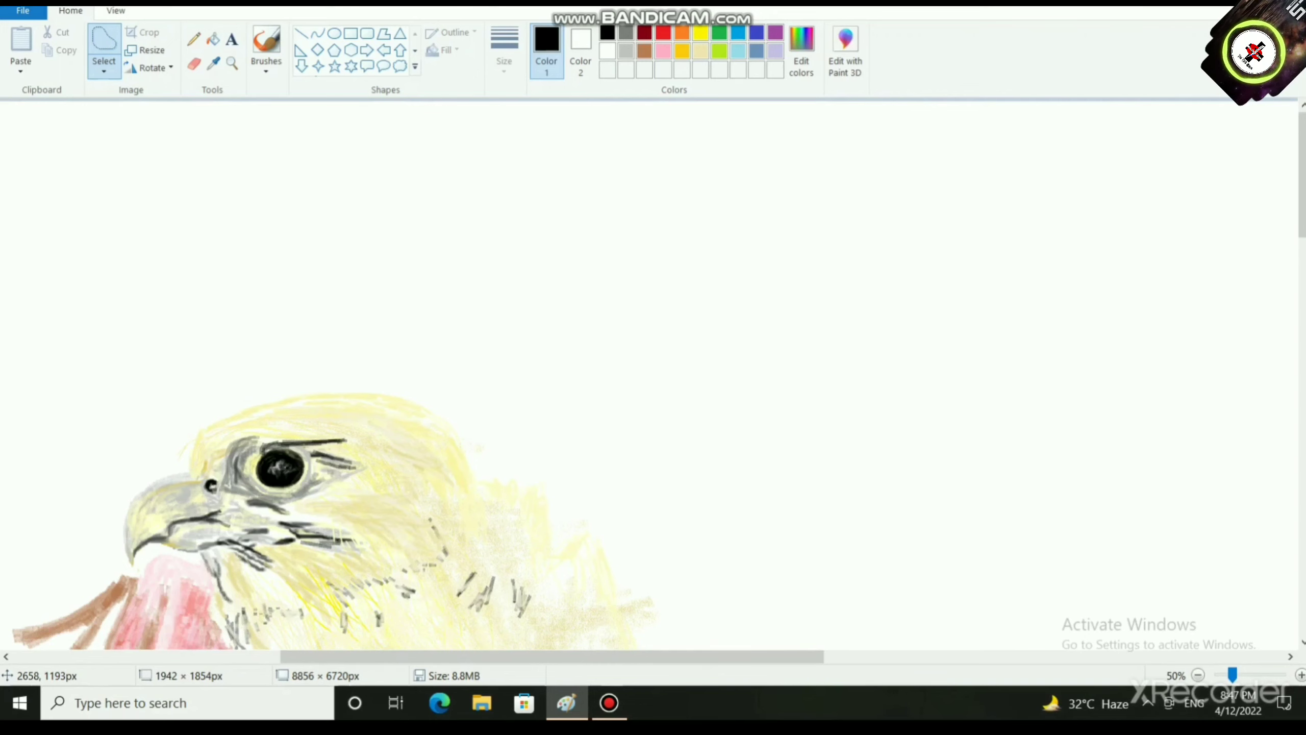
mouse_move(269, 509)
left_mouse_down()
mouse_move(258, 507)
mouse_move(270, 509)
left_mouse_up()
left_click(885, 479)
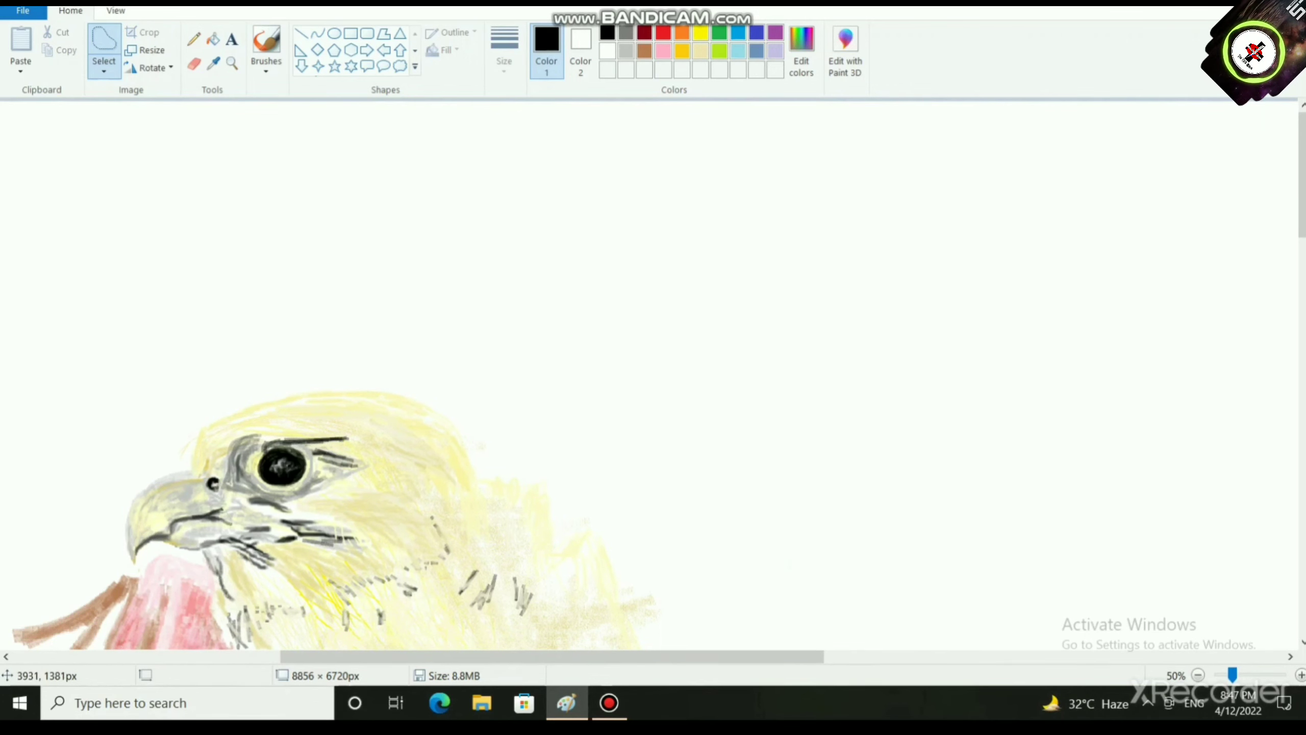
Step: Paint short light yellow strokes across the middle of the white gap in the neck, using a newly chosen brush and size
scroll(601, 607, "down", 1)
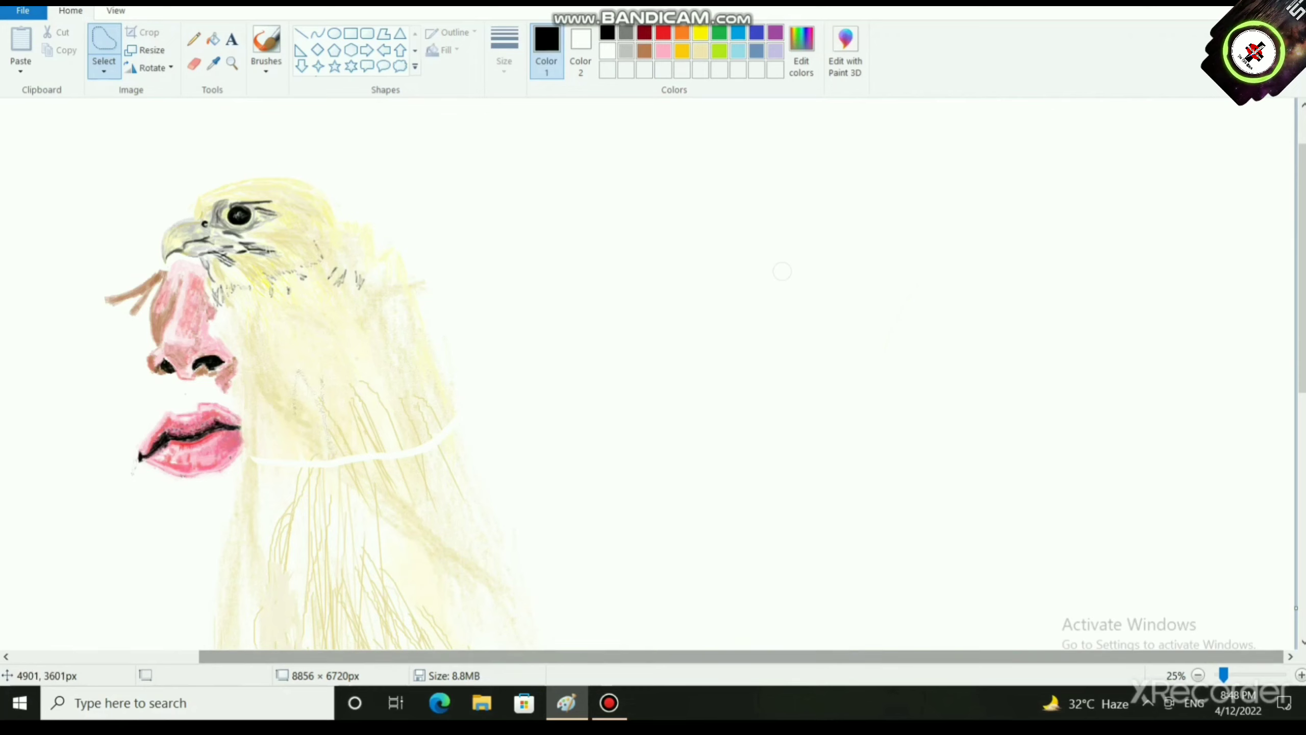
scroll(653, 360, "down", 3)
mouse_move(608, 703)
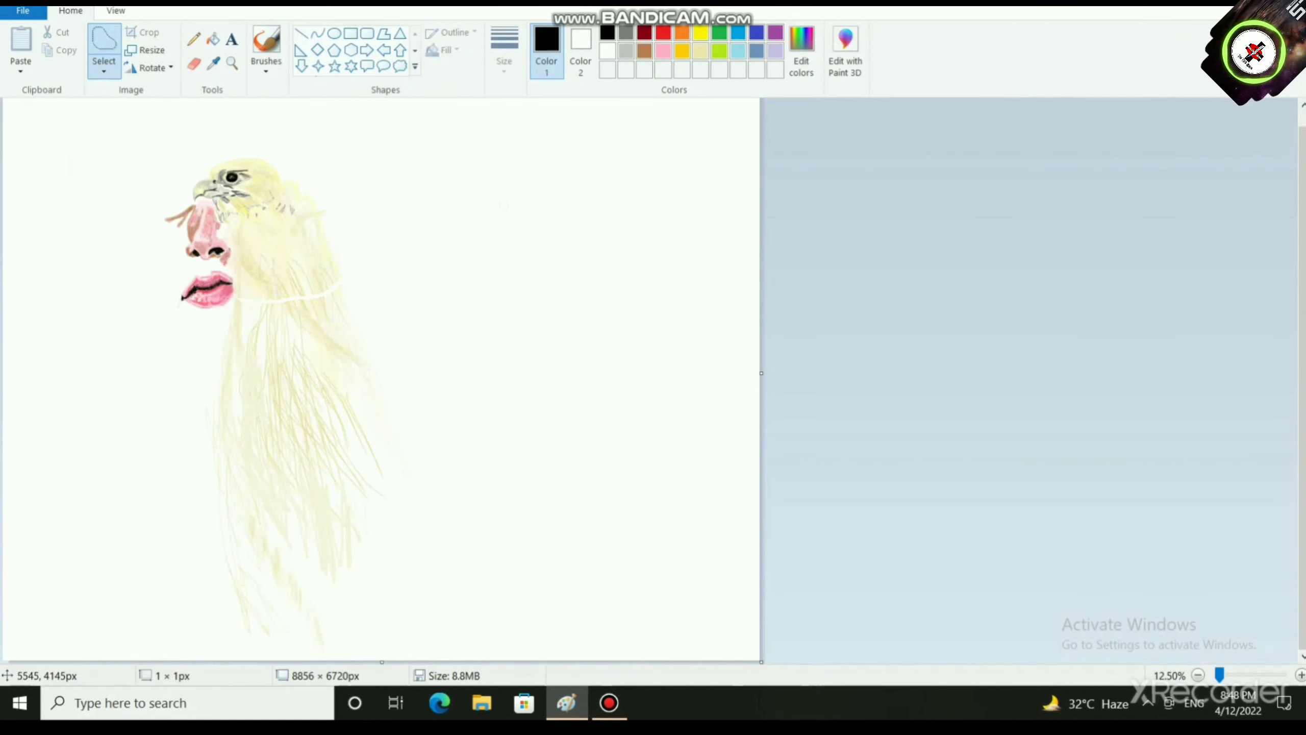
scroll(503, 206, "down", 1)
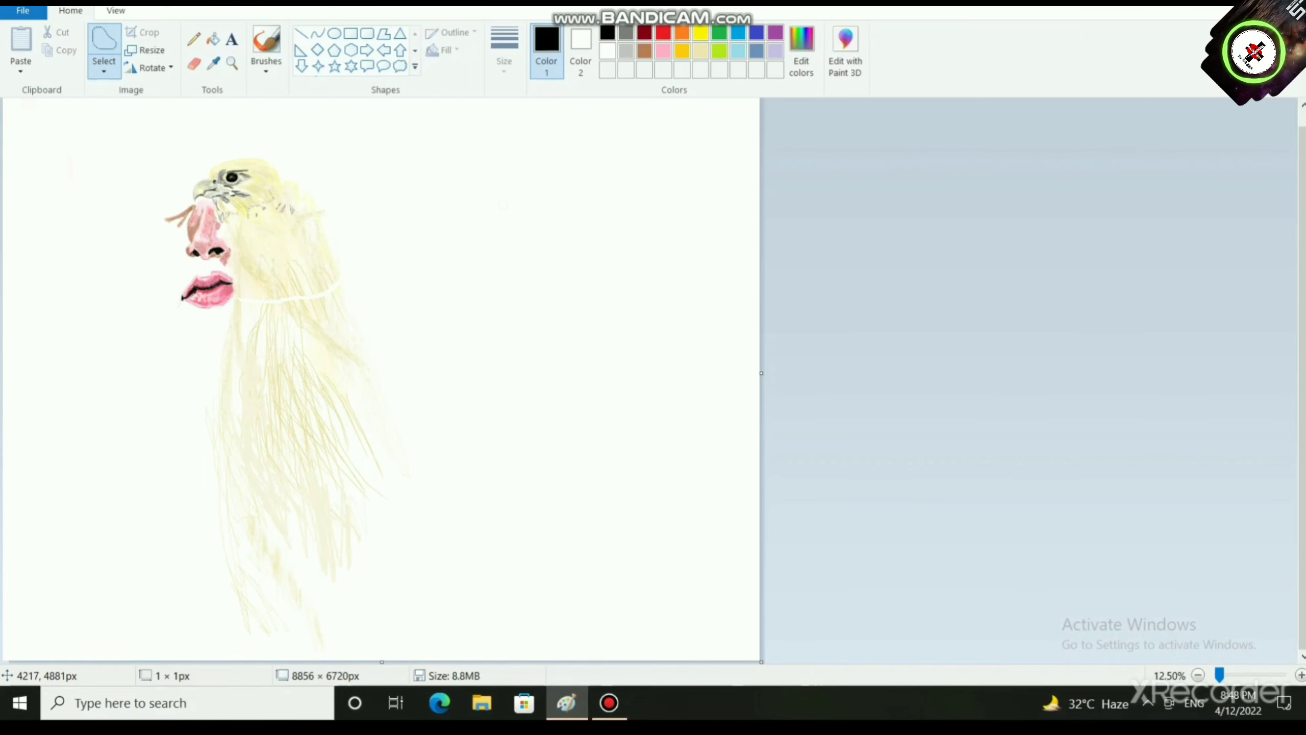
scroll(281, 455, "up", 1)
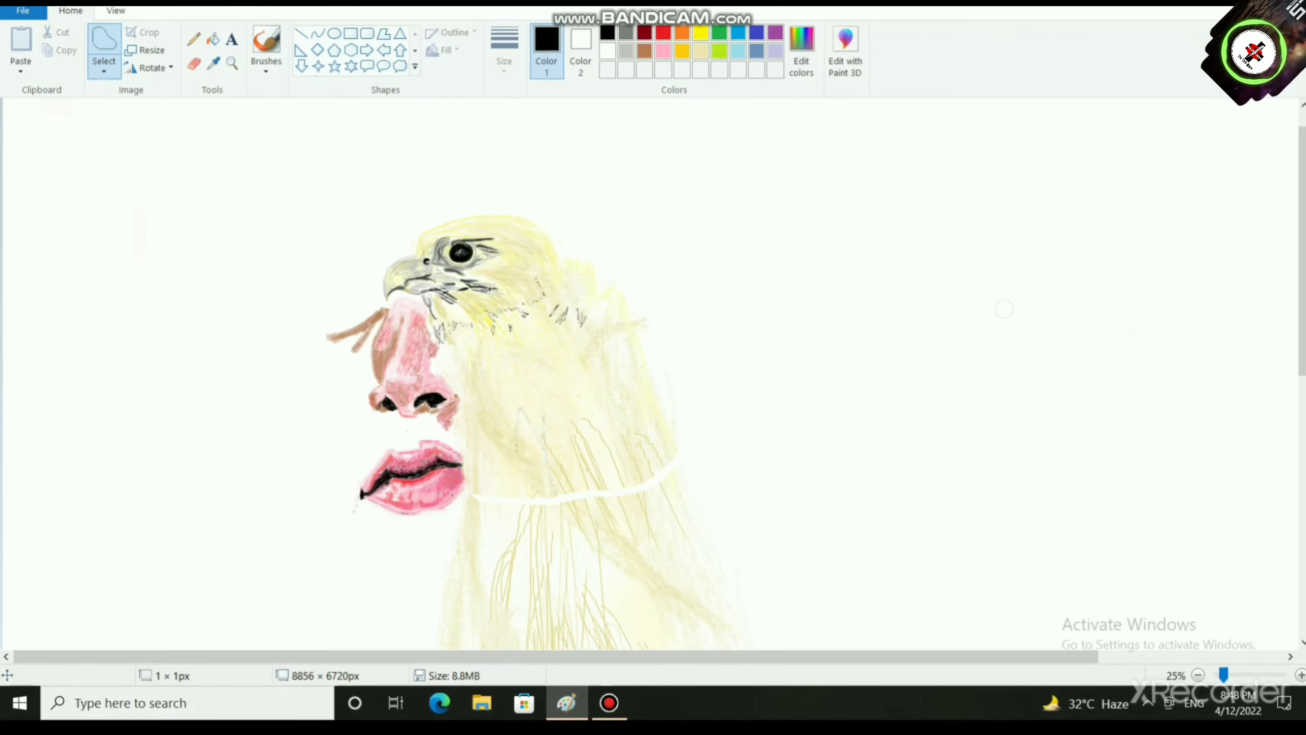
left_click(265, 66)
left_click(302, 130)
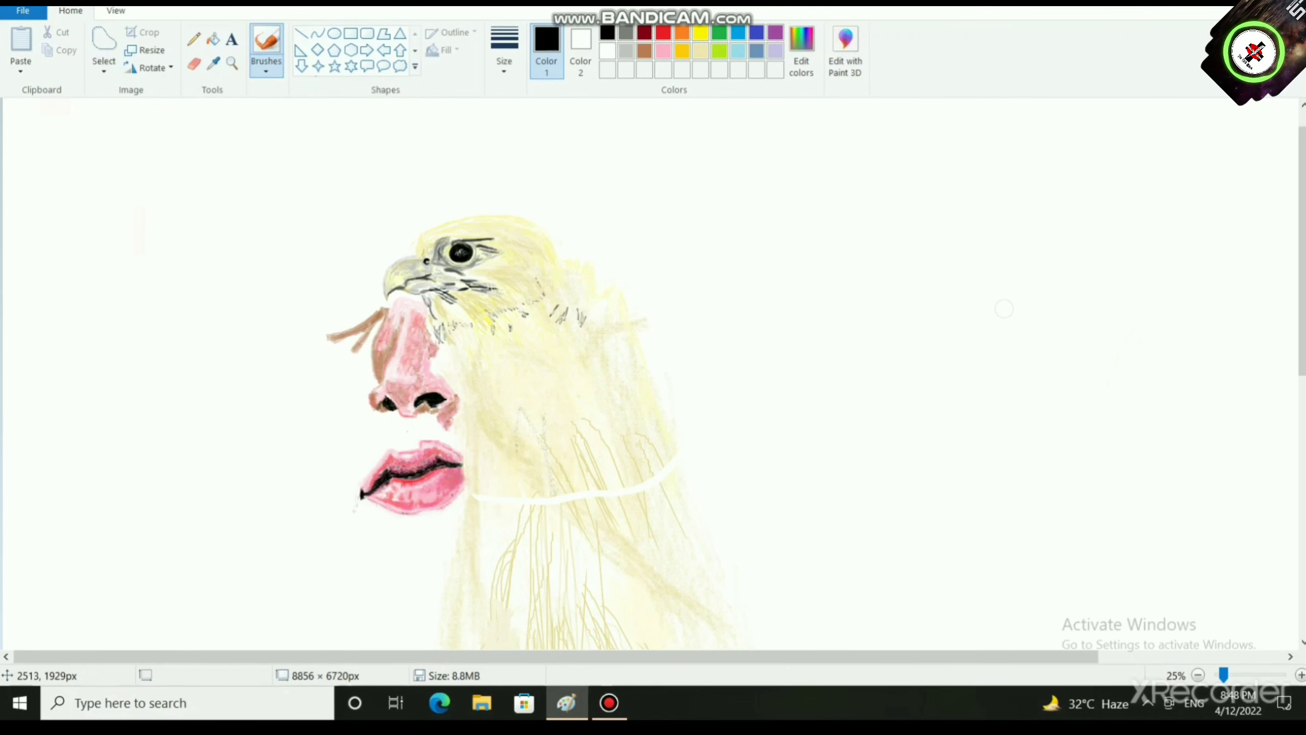
scroll(431, 399, "down", 1)
left_click(700, 51)
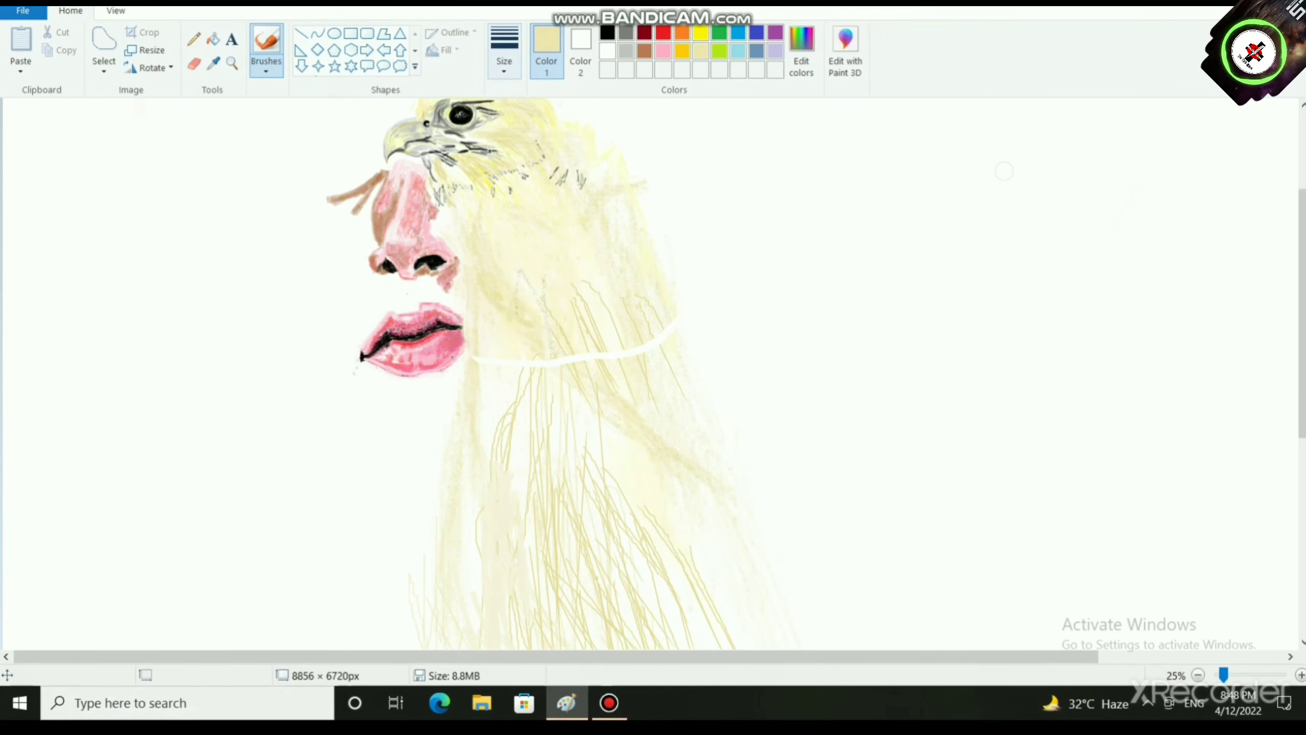
left_click(504, 52)
left_click(547, 197)
mouse_move(563, 363)
left_mouse_down()
mouse_move(567, 389)
mouse_move(552, 378)
left_mouse_up()
left_click_drag(542, 342, 540, 383)
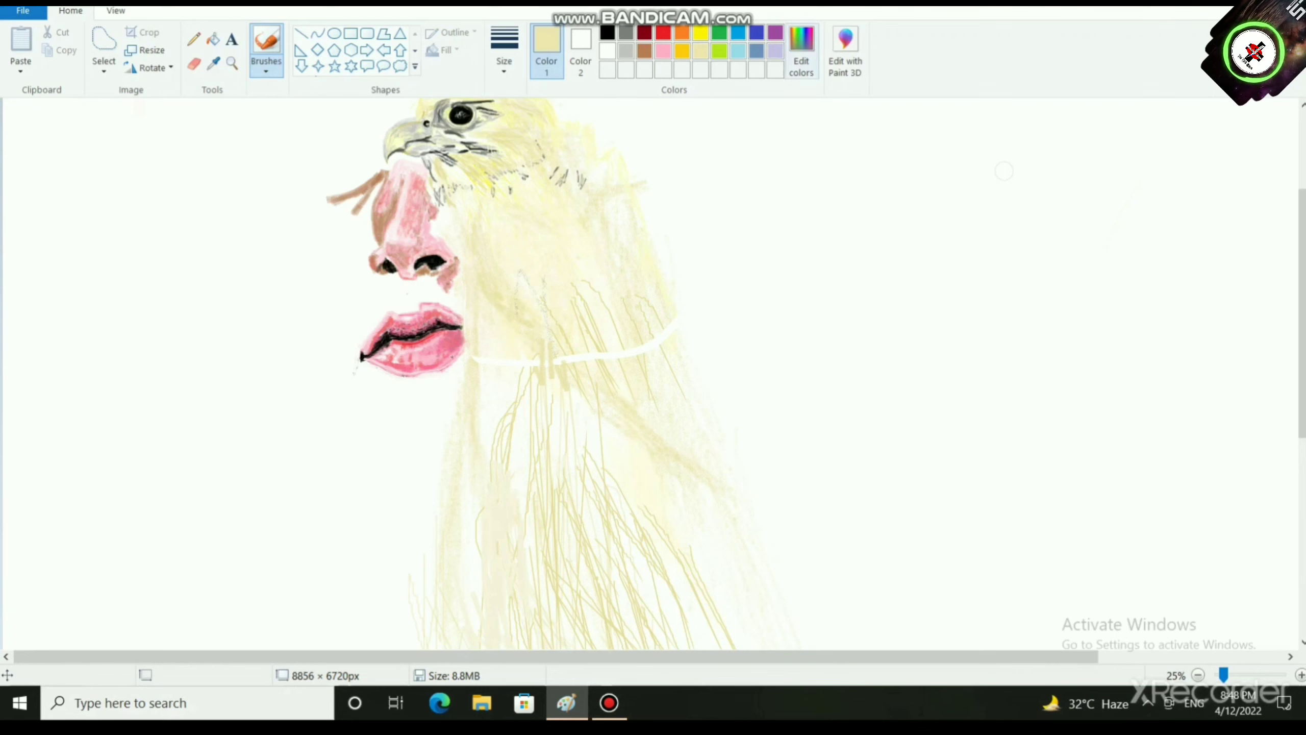
Step: Mix a paler cream custom colour and paint over the white gap across the neck
left_click(801, 51)
left_click_drag(850, 252, 850, 236)
left_click(487, 453)
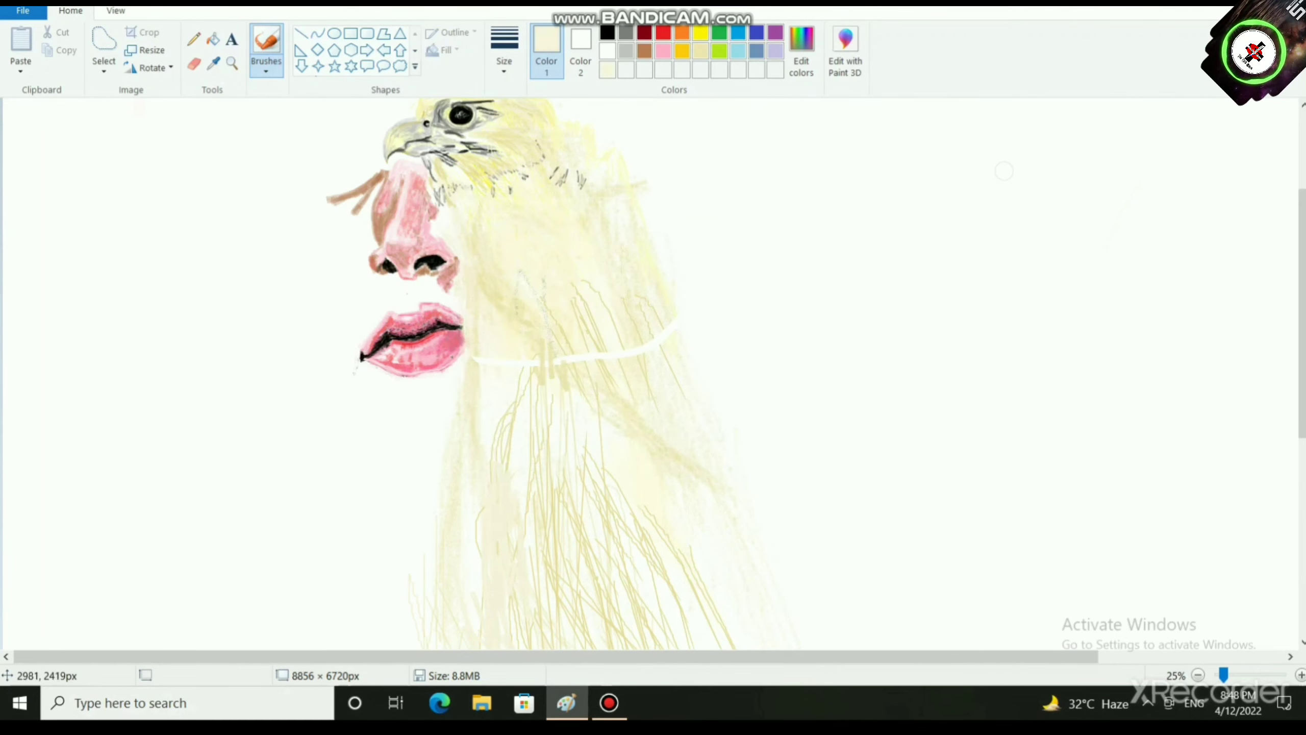
mouse_move(469, 353)
left_mouse_down()
mouse_move(549, 315)
mouse_move(637, 303)
left_mouse_up()
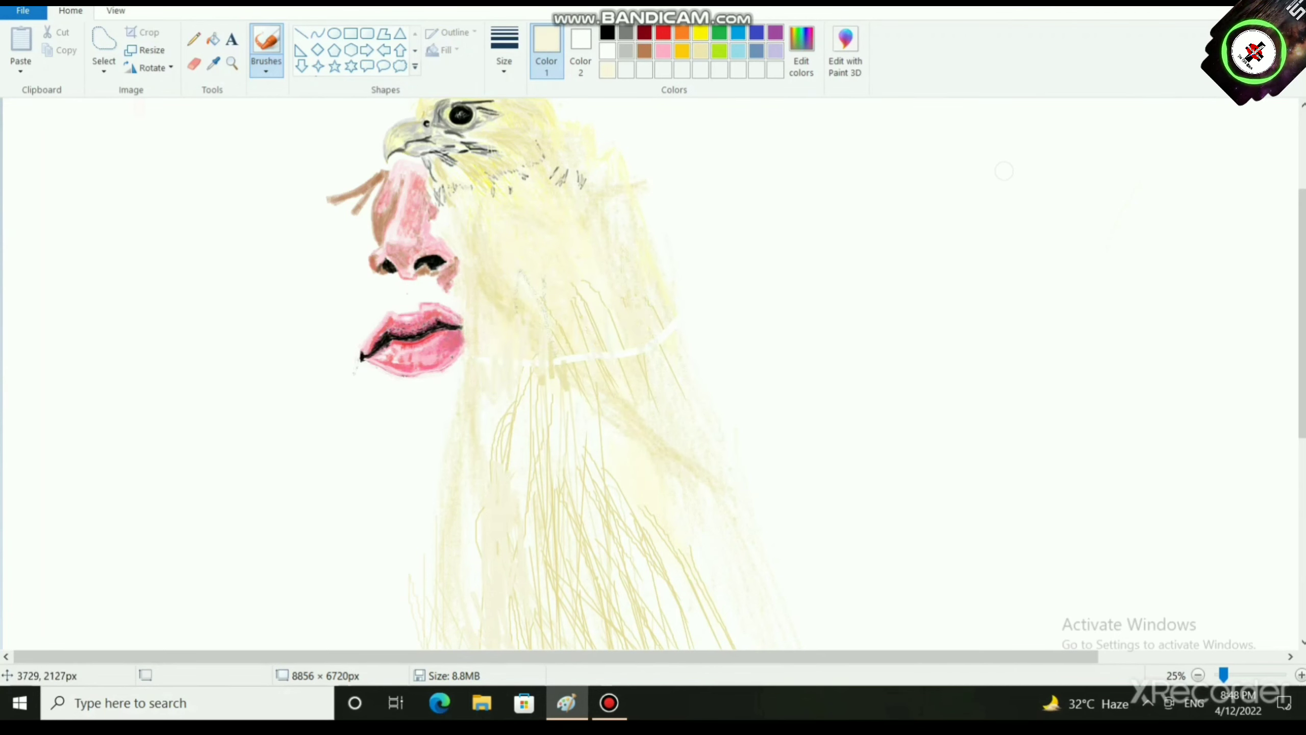
mouse_move(612, 357)
left_mouse_down()
mouse_move(637, 351)
mouse_move(572, 406)
left_mouse_up()
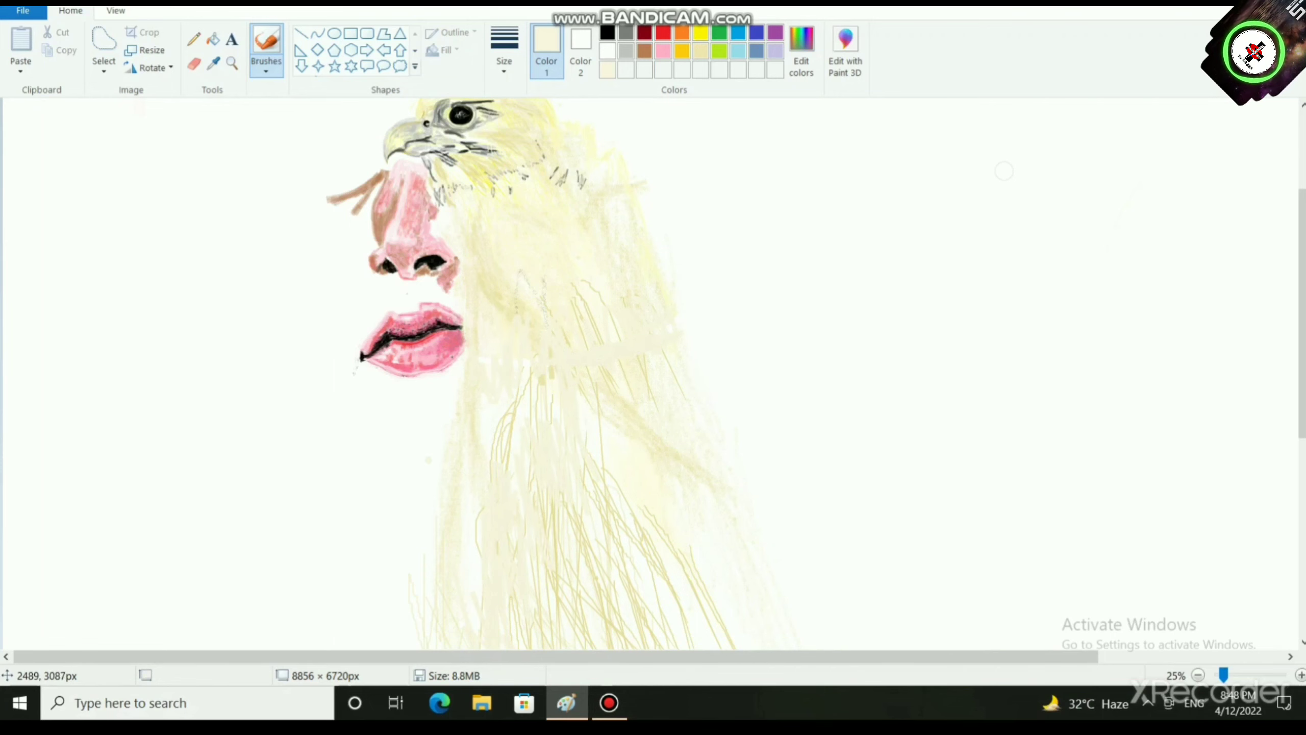
Step: Cover the middle and lower neck feathers with broad pale cream strokes
scroll(1004, 171, "up", 2)
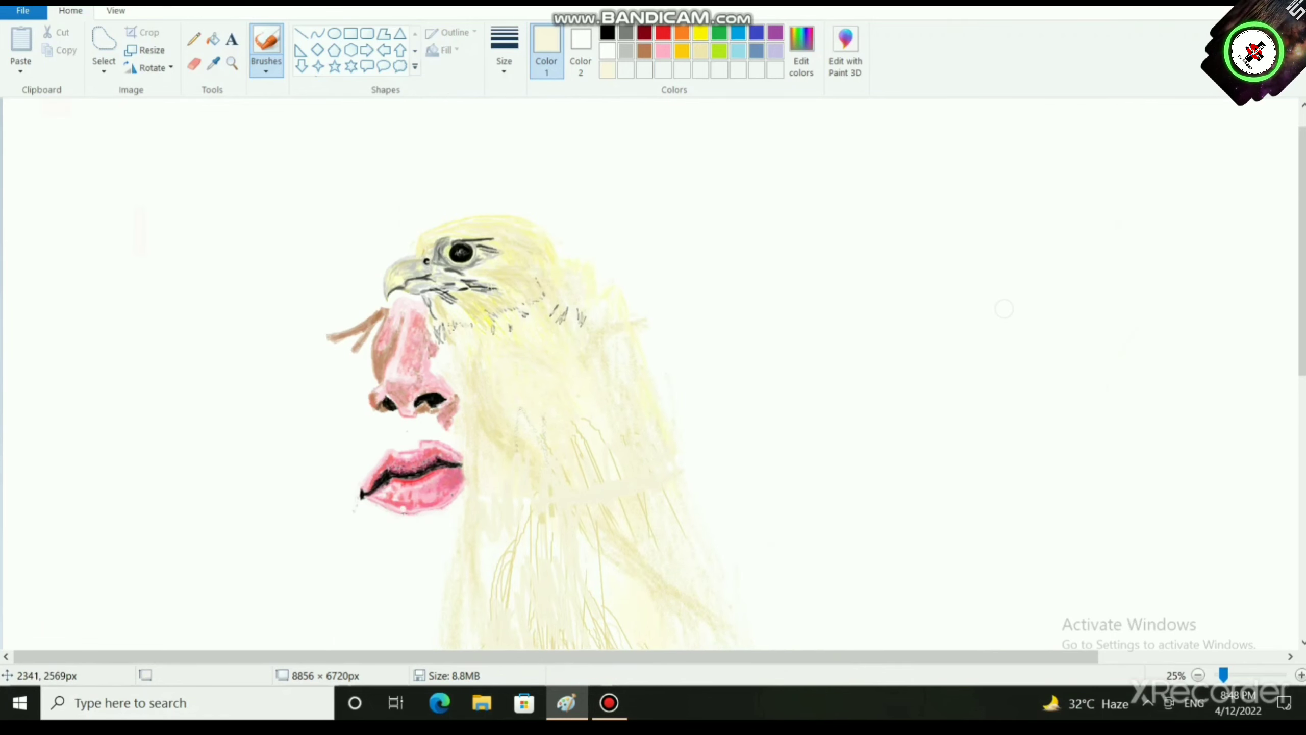
scroll(417, 599, "up", 1)
scroll(425, 609, "down", 8)
left_click_drag(447, 657, 728, 657)
scroll(638, 561, "up", 6)
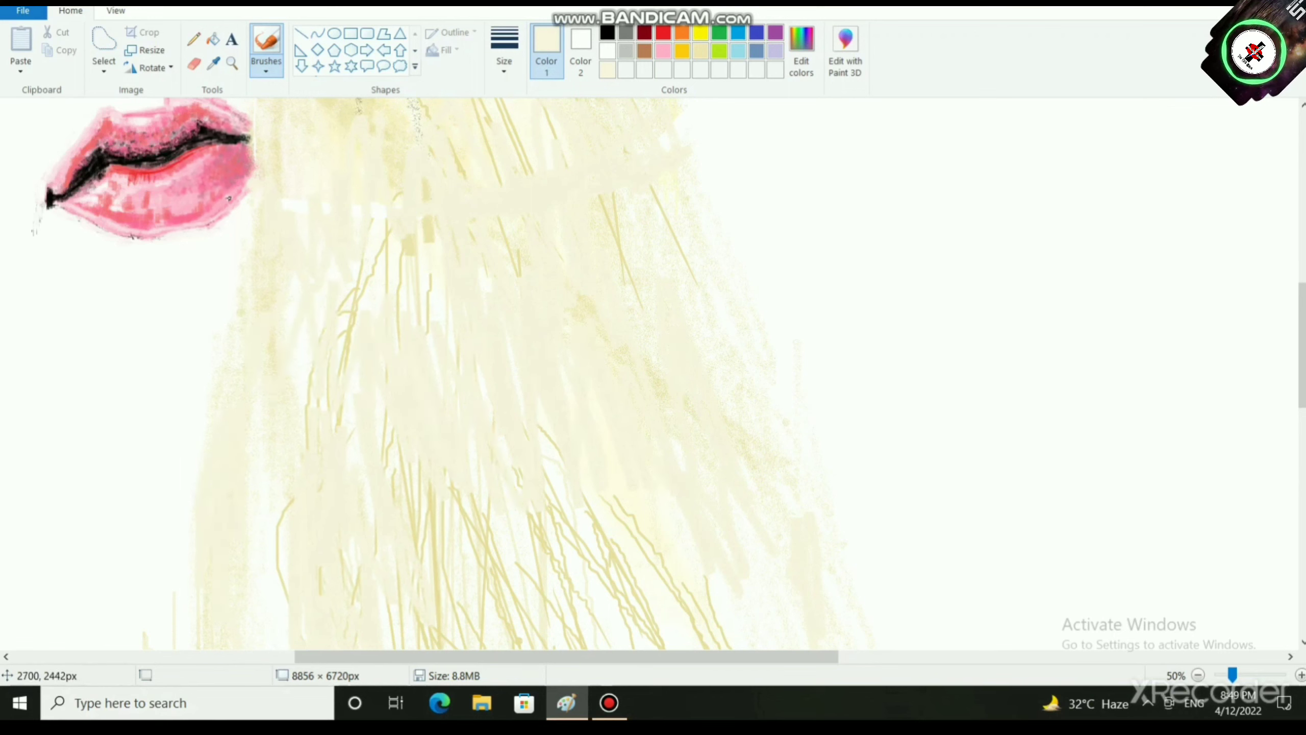
scroll(653, 370, "up", 10)
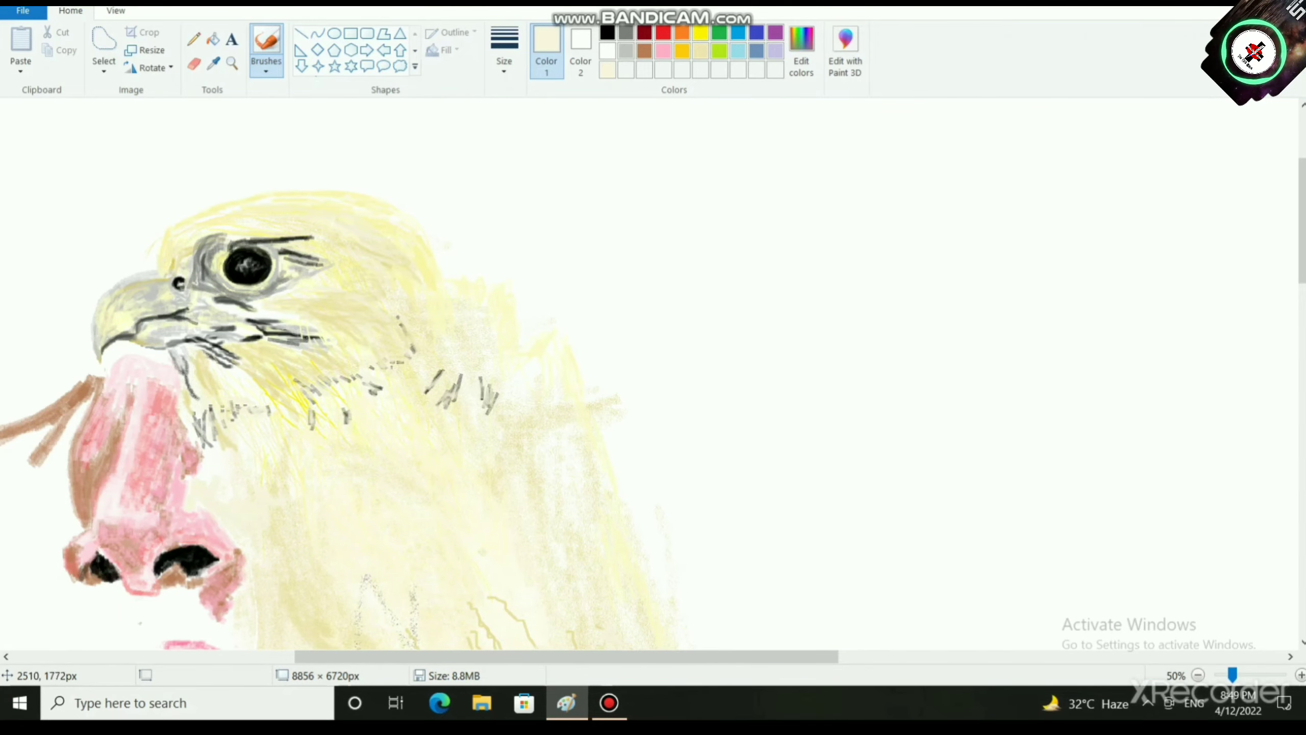
scroll(210, 334, "down", 10)
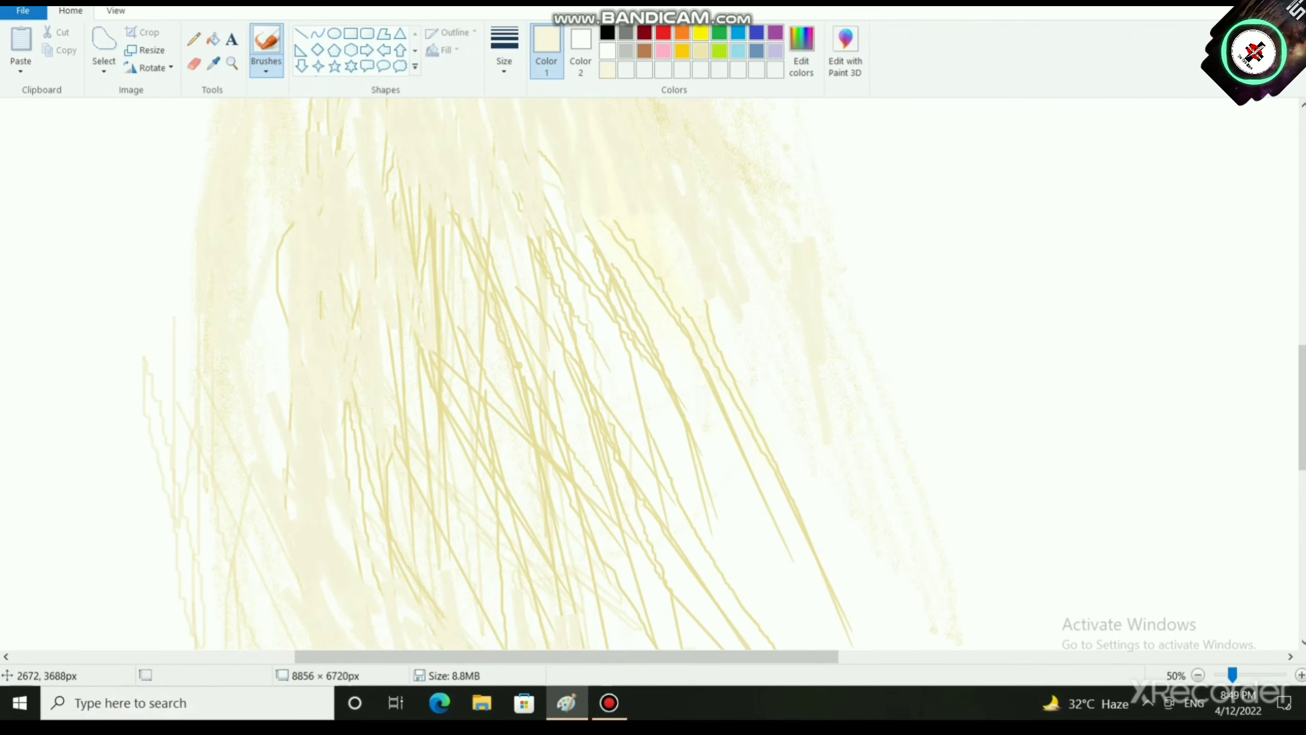
mouse_move(243, 339)
left_mouse_down()
mouse_move(272, 280)
mouse_move(286, 180)
mouse_move(200, 402)
mouse_move(221, 649)
mouse_move(275, 455)
mouse_move(400, 517)
mouse_move(435, 573)
mouse_move(564, 487)
left_mouse_up()
mouse_move(720, 432)
left_mouse_down()
mouse_move(683, 371)
mouse_move(638, 360)
mouse_move(576, 391)
mouse_move(492, 519)
left_mouse_up()
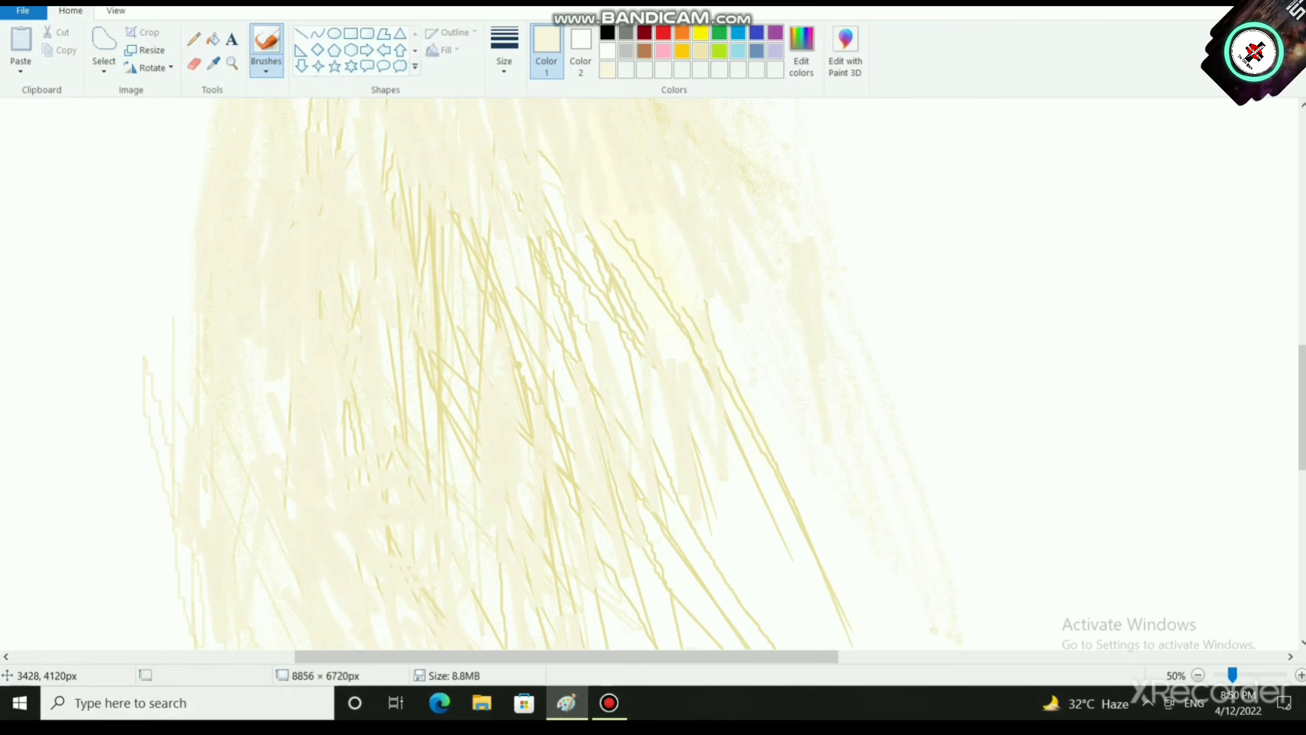
Step: Fill out the back edge of the neck with pale cream strokes, from behind the head down to below the lips' level
scroll(492, 519, "up", 10)
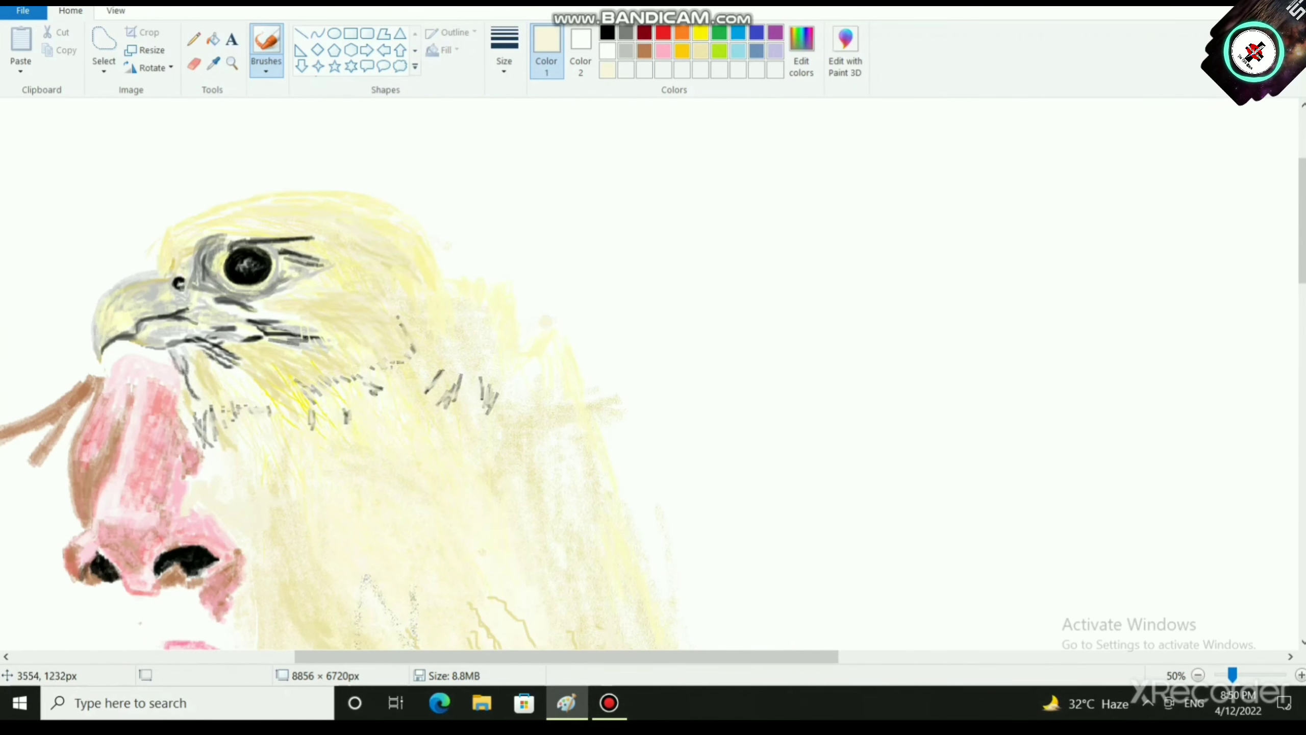
mouse_move(550, 313)
left_mouse_down()
mouse_move(571, 349)
mouse_move(511, 386)
mouse_move(539, 331)
left_mouse_up()
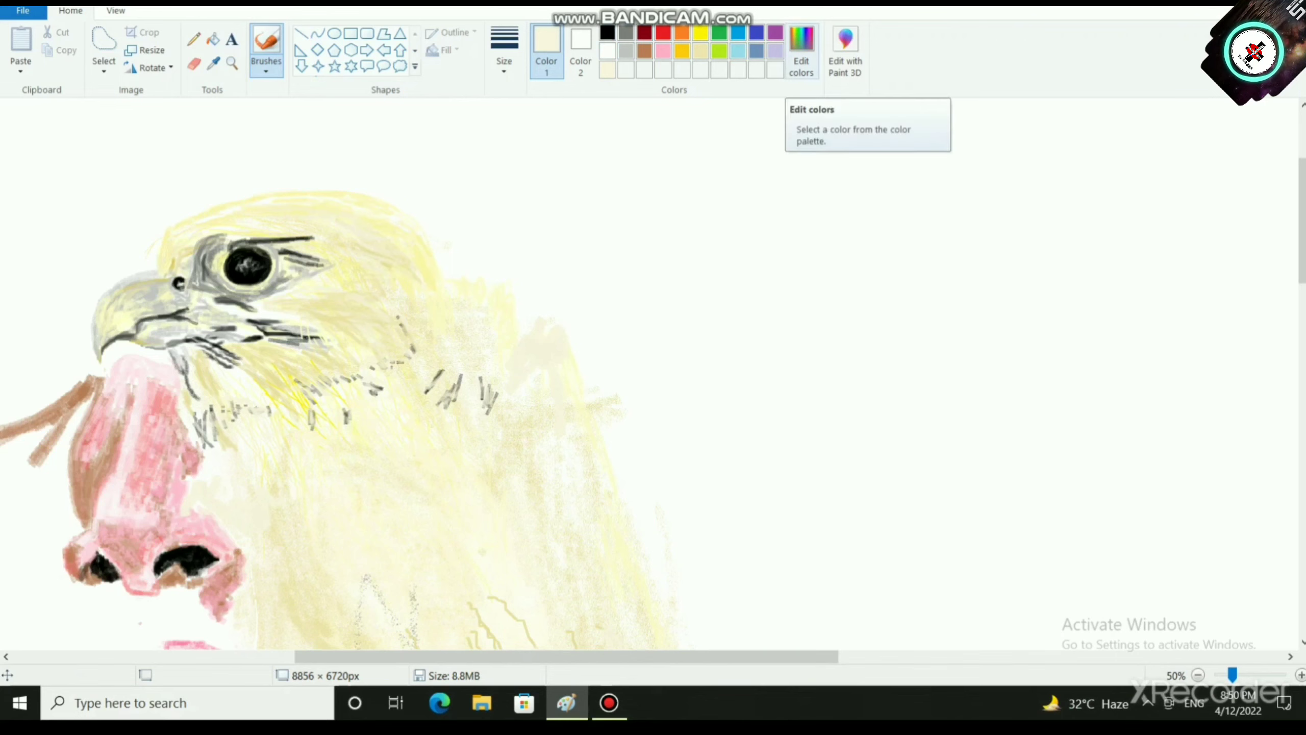
mouse_move(552, 337)
left_mouse_down()
mouse_move(581, 345)
mouse_move(606, 431)
left_mouse_up()
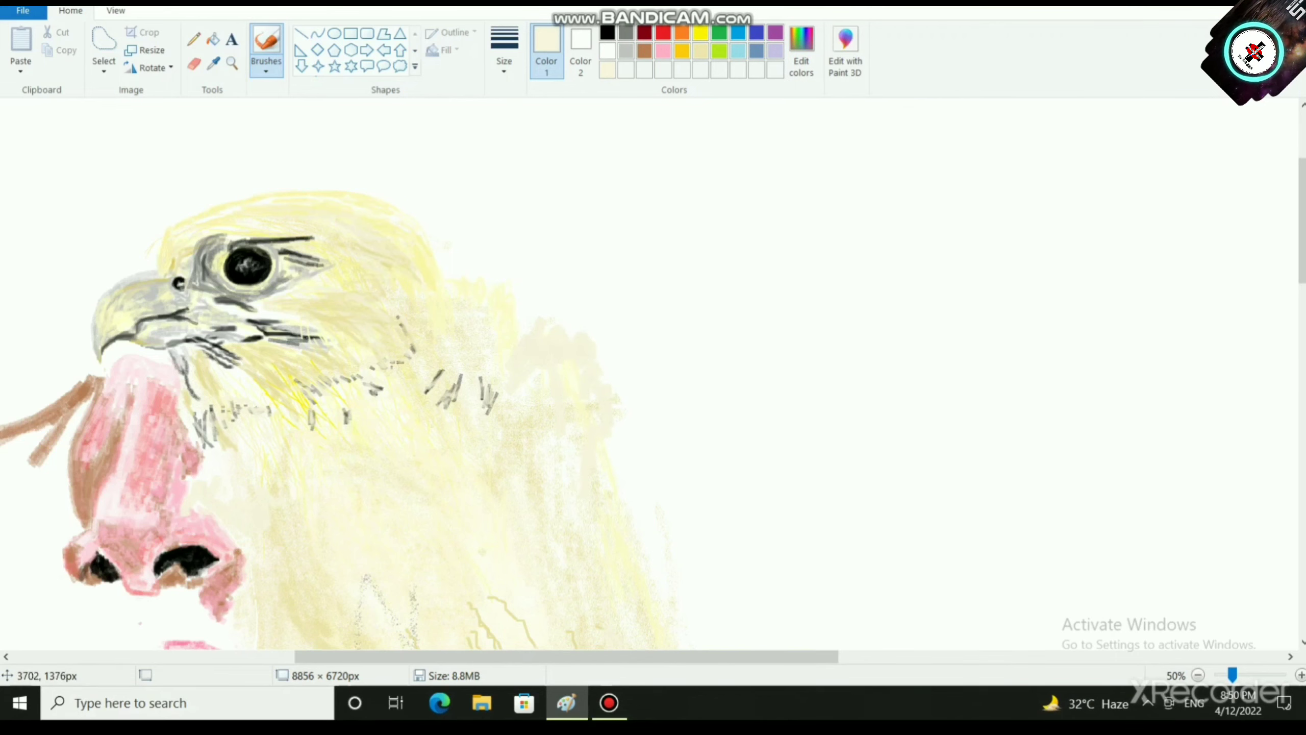
scroll(653, 372, "down", 5)
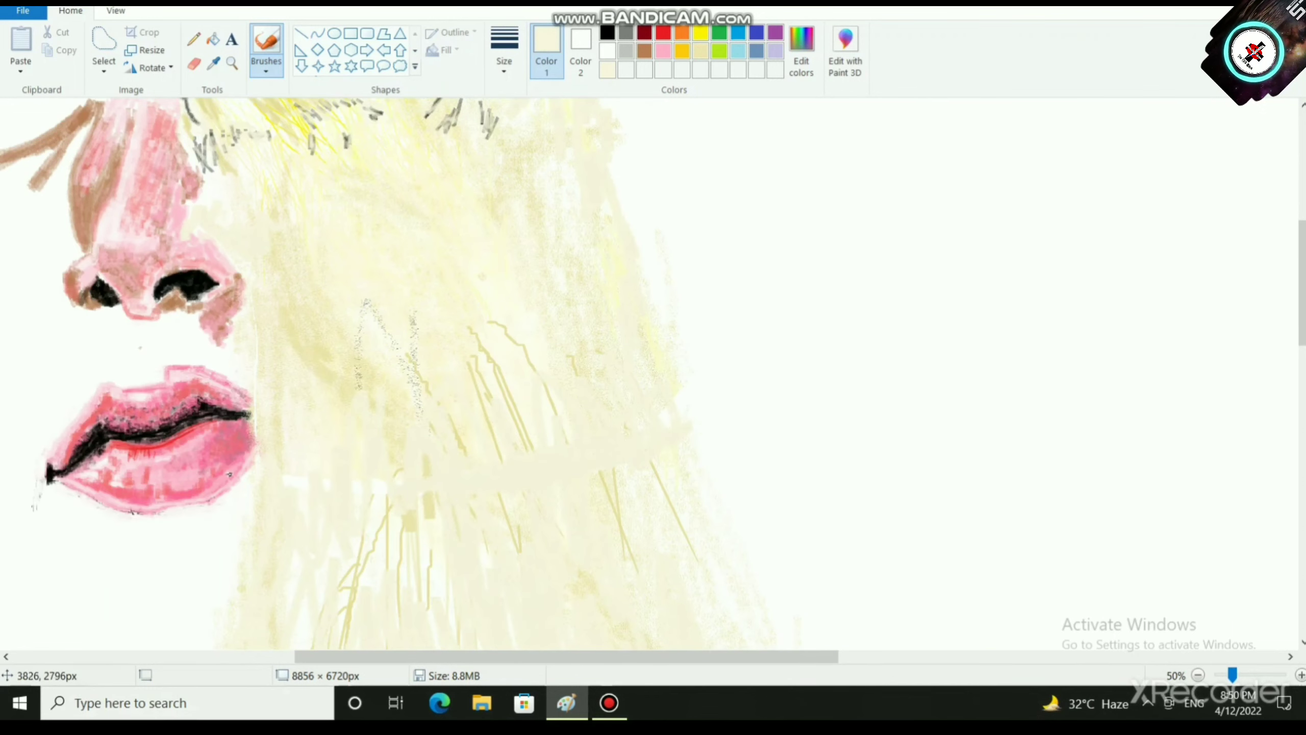
mouse_move(695, 481)
left_mouse_down()
mouse_move(720, 568)
mouse_move(729, 546)
left_mouse_up()
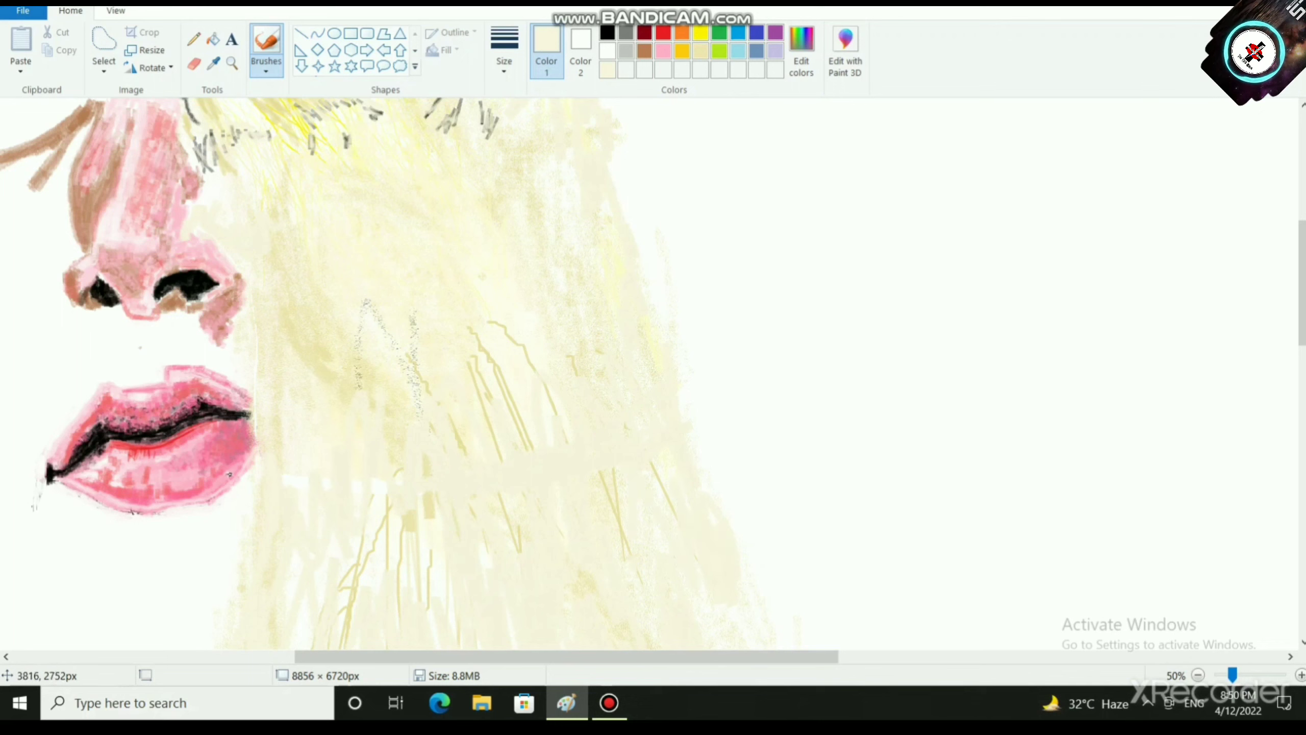
Step: Add more broad pale cream strokes over the khaki feather lines on the lower neck
scroll(653, 373, "up", 3)
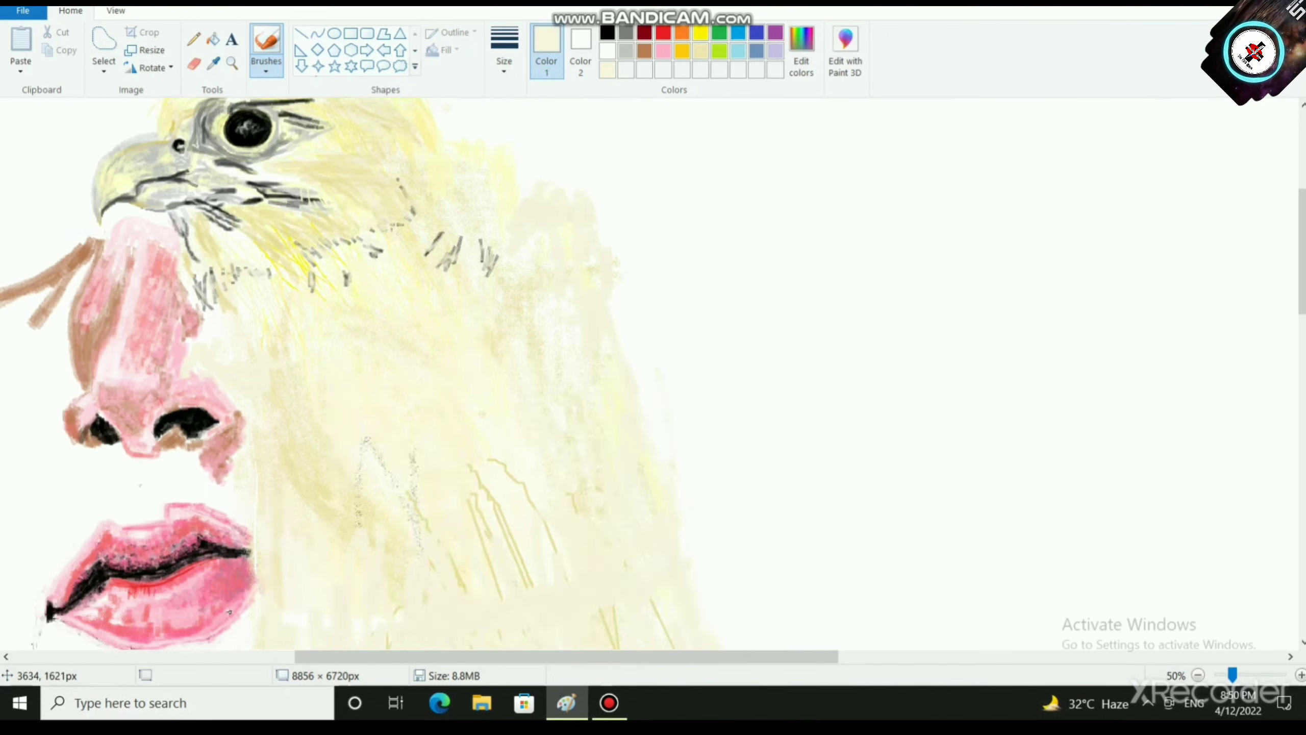
scroll(653, 373, "up", 3)
scroll(653, 373, "down", 12)
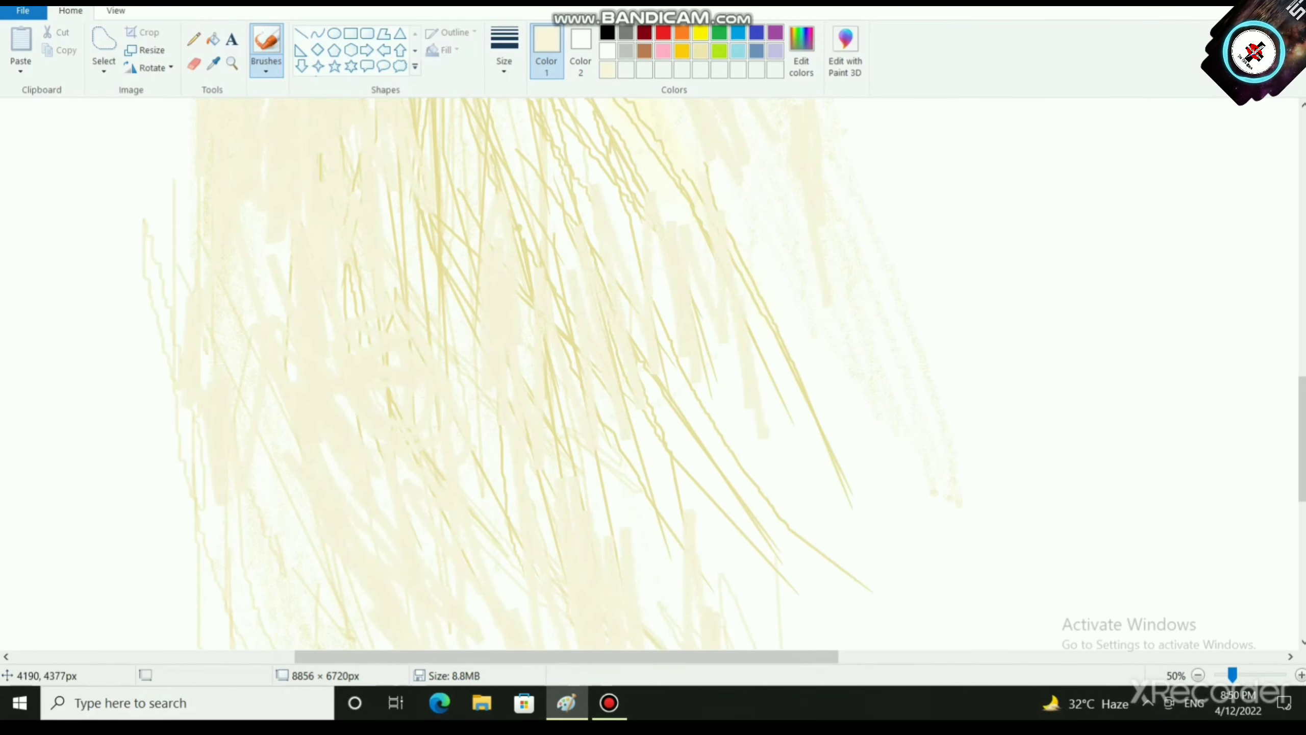
mouse_move(763, 433)
left_mouse_down()
mouse_move(710, 254)
mouse_move(596, 128)
mouse_move(506, 158)
mouse_move(415, 263)
mouse_move(326, 400)
mouse_move(243, 443)
mouse_move(212, 607)
mouse_move(281, 513)
left_mouse_up()
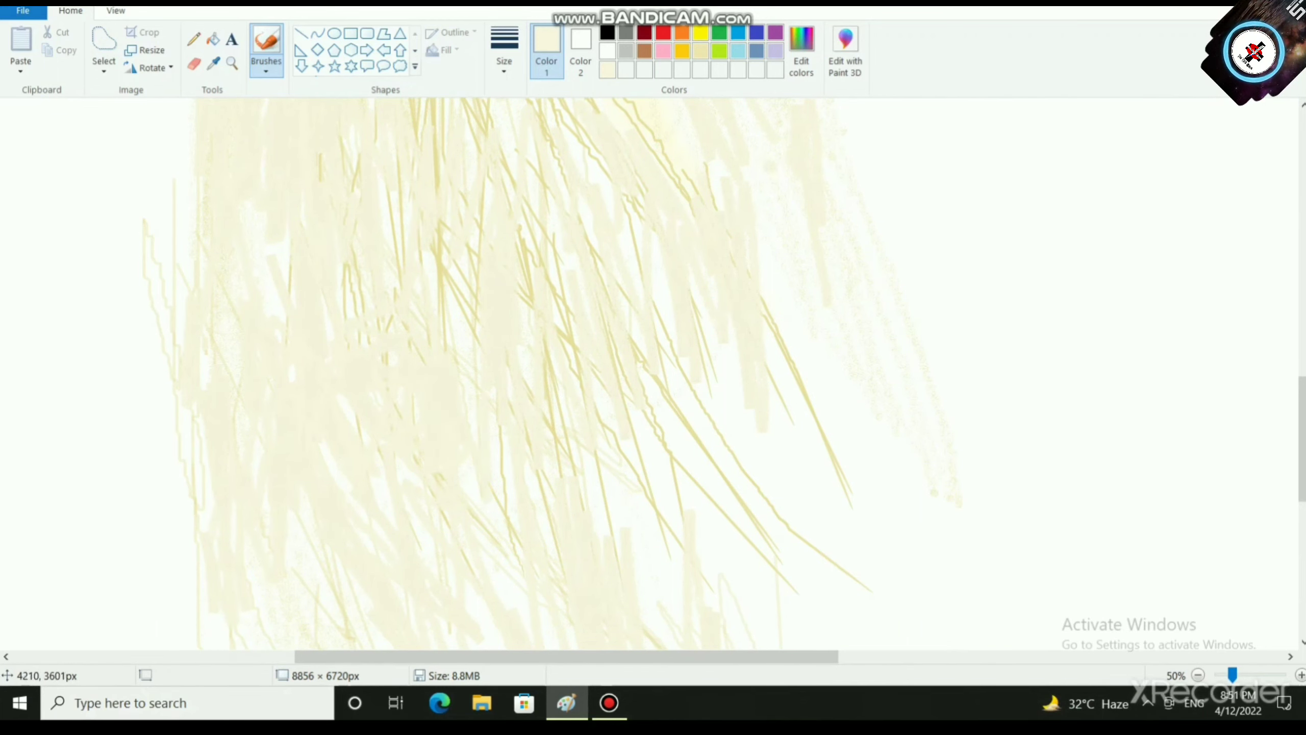
Step: Mix a near-white cream custom colour with red 253, green 251, blue 244 and paint broad strokes over the middle neck feathers
left_click(801, 50)
left_click(849, 231)
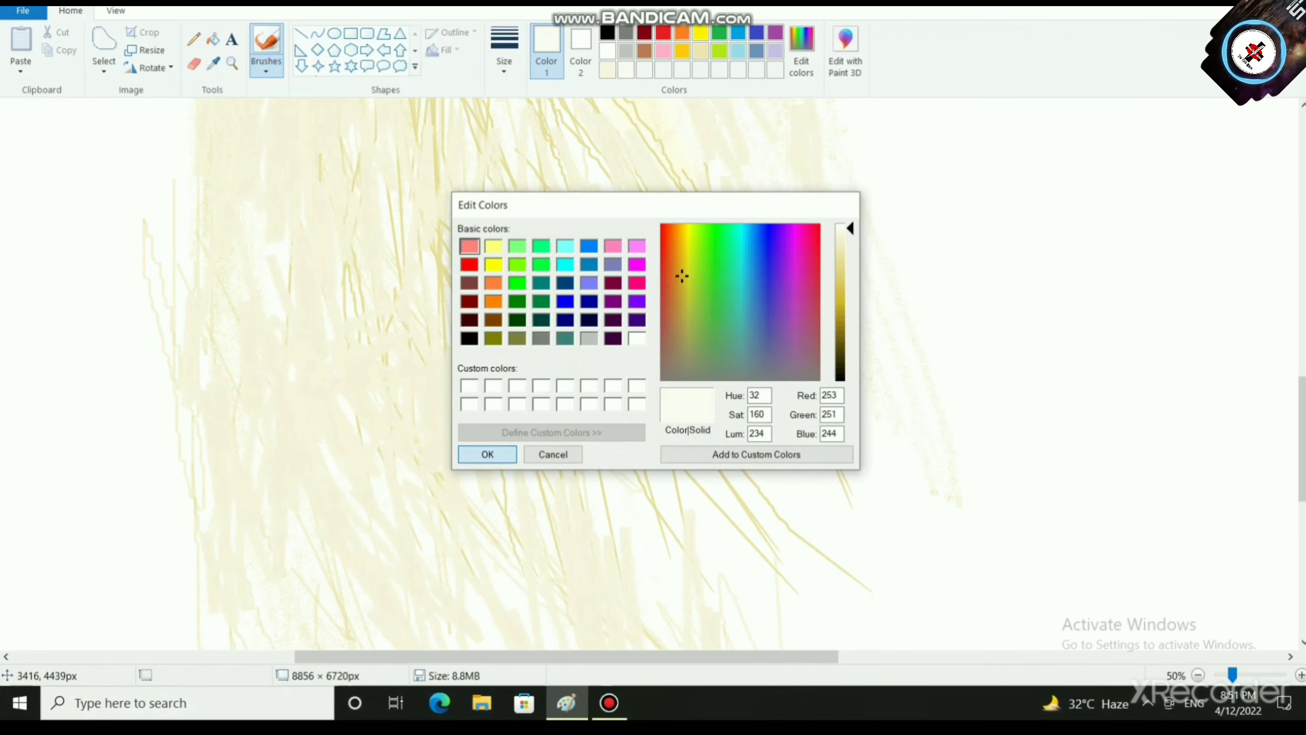
left_click(490, 453)
mouse_move(488, 469)
left_mouse_down()
mouse_move(452, 329)
mouse_move(380, 425)
mouse_move(279, 390)
mouse_move(225, 288)
mouse_move(237, 360)
mouse_move(345, 311)
mouse_move(314, 248)
mouse_move(319, 195)
left_mouse_up()
scroll(653, 373, "up", 5)
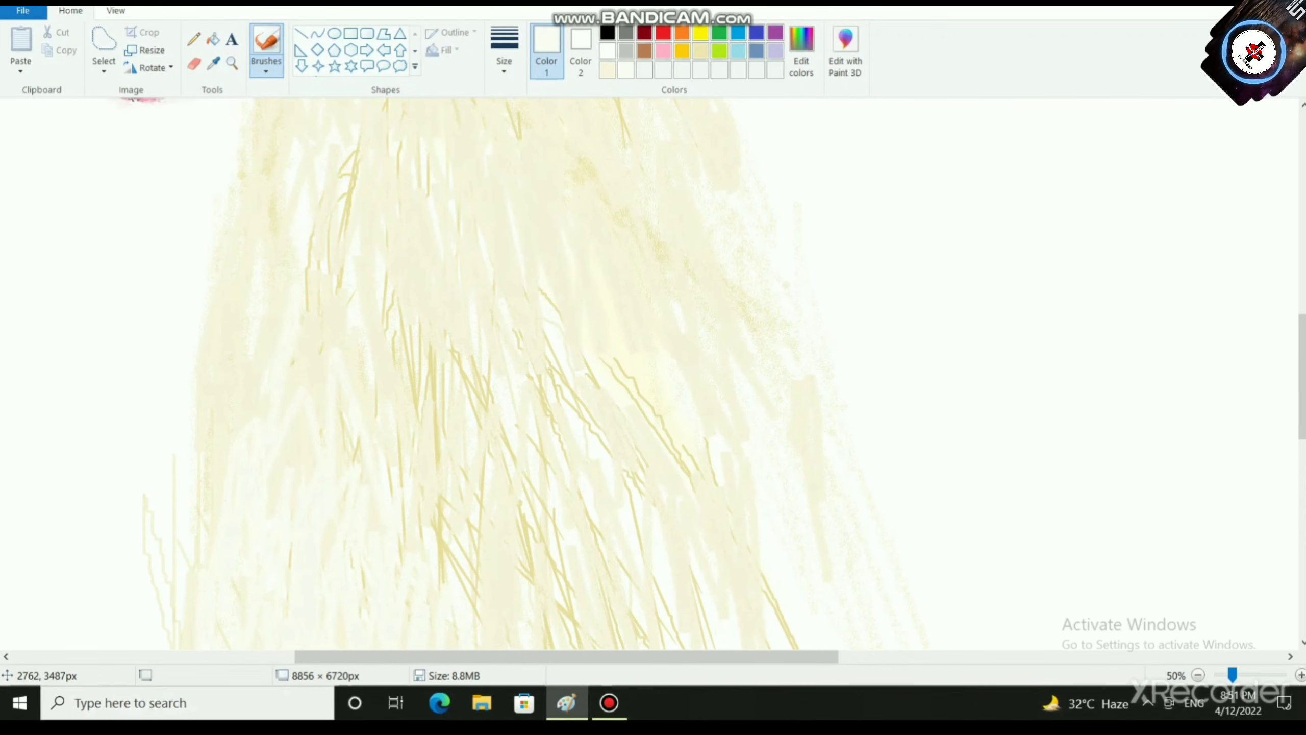
mouse_move(275, 363)
left_mouse_down()
mouse_move(208, 263)
mouse_move(394, 480)
mouse_move(449, 445)
mouse_move(457, 366)
mouse_move(517, 458)
mouse_move(513, 399)
mouse_move(625, 416)
mouse_move(732, 396)
left_mouse_up()
mouse_move(693, 566)
left_mouse_down()
mouse_move(695, 648)
mouse_move(512, 252)
left_mouse_up()
mouse_move(493, 185)
left_mouse_down()
mouse_move(537, 238)
mouse_move(360, 271)
mouse_move(274, 267)
left_mouse_up()
left_click_drag(533, 246, 654, 217)
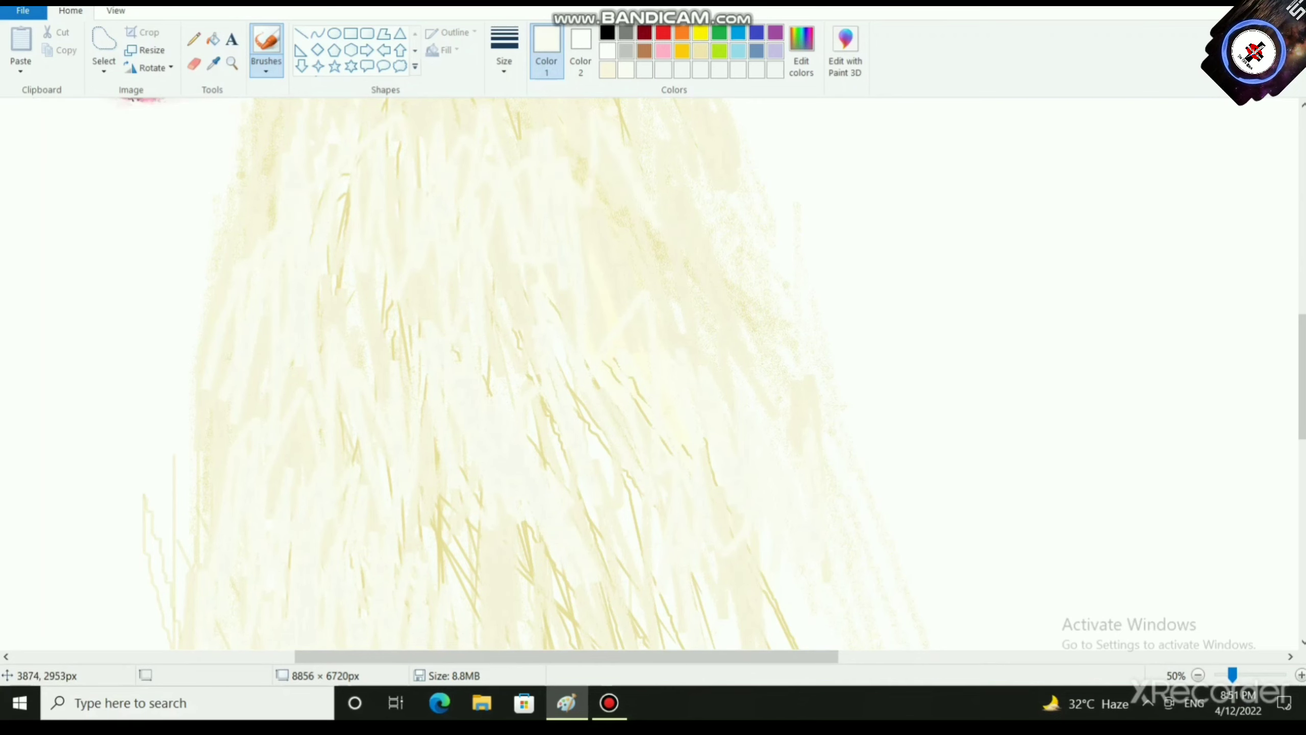
mouse_move(586, 327)
left_mouse_down()
mouse_move(657, 229)
mouse_move(729, 435)
left_mouse_up()
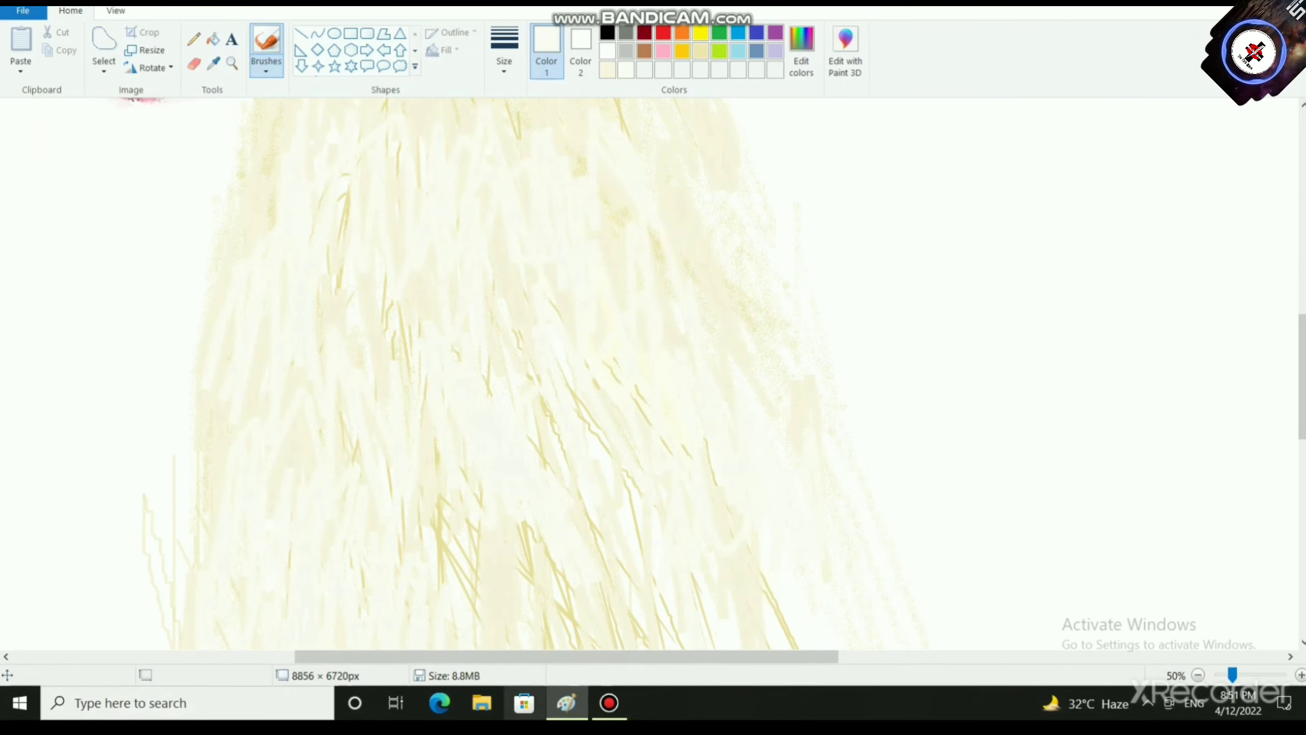
scroll(541, 545, "down", 2)
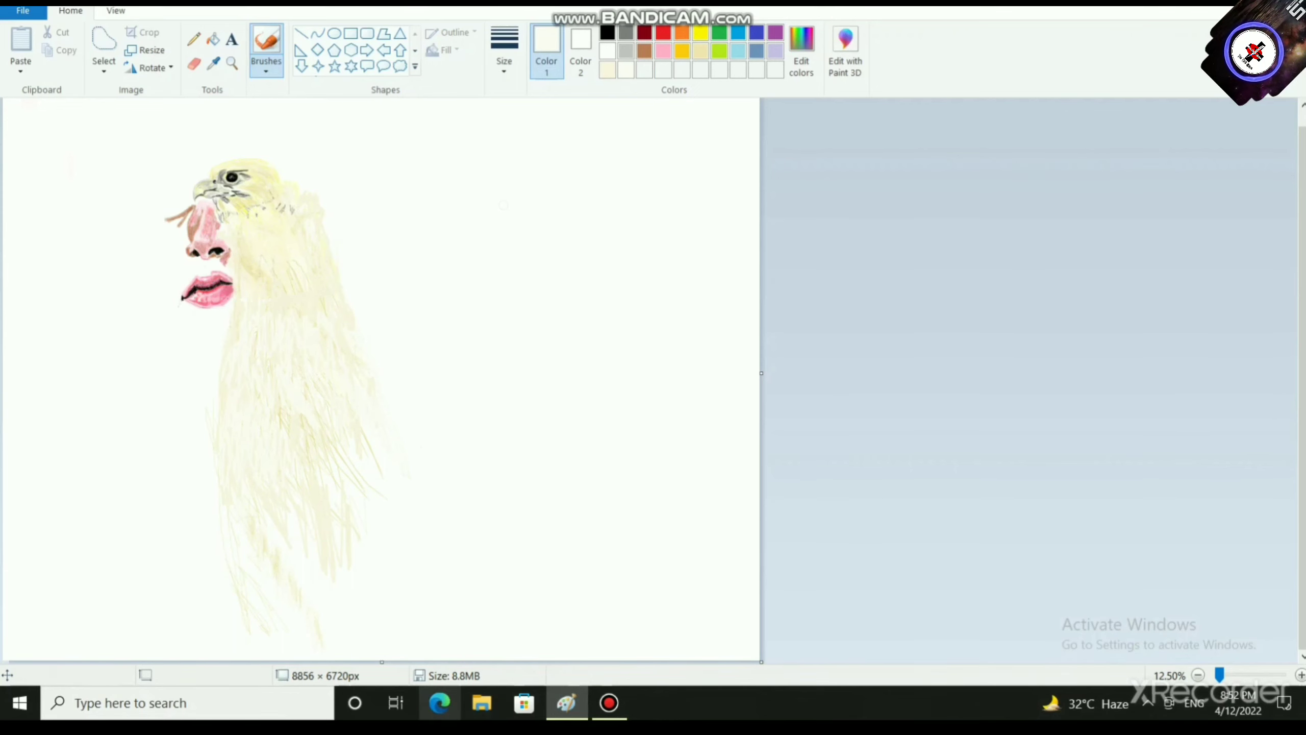
Step: Draw thin khaki feather lines down the centre of the neck with a fine brush
scroll(663, 463, "up", 2)
scroll(649, 555, "down", 5)
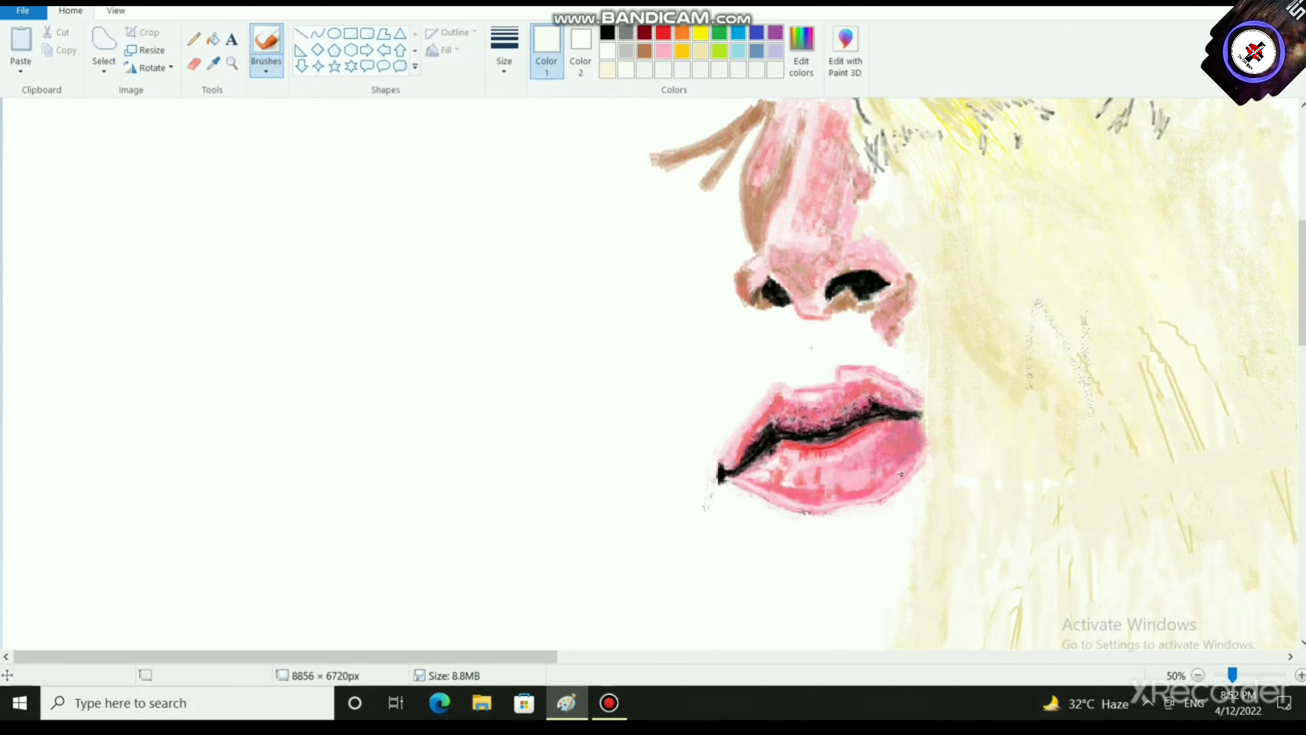
left_click_drag(542, 656, 813, 605)
scroll(653, 373, "down", 5)
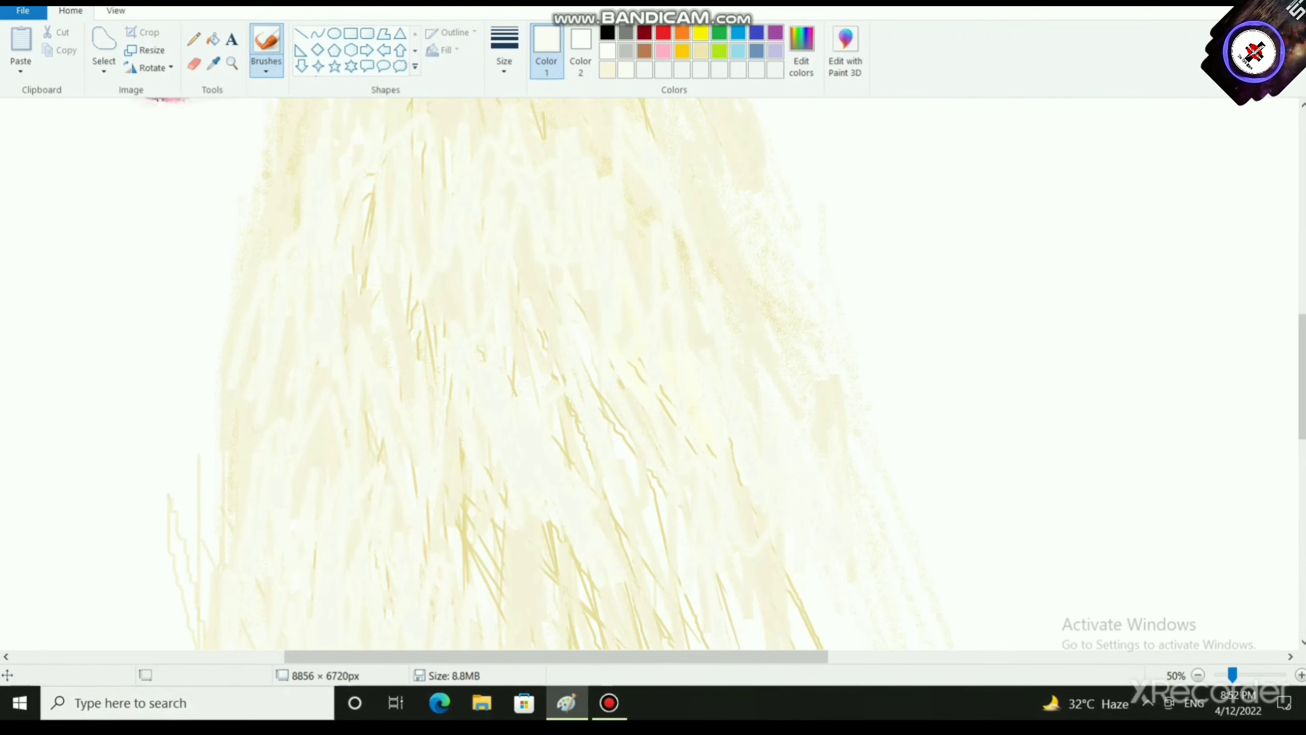
left_click(700, 51)
left_click(266, 69)
left_click(268, 131)
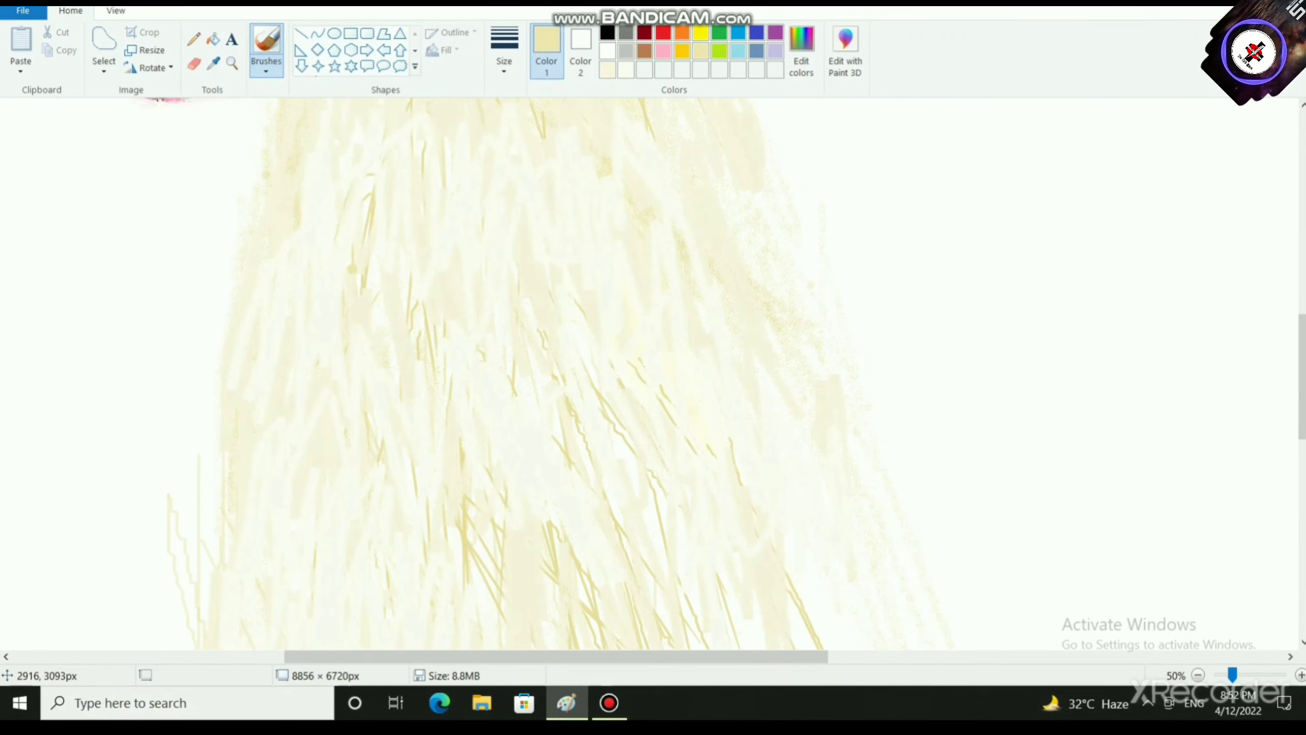
left_click(504, 60)
left_click(520, 201)
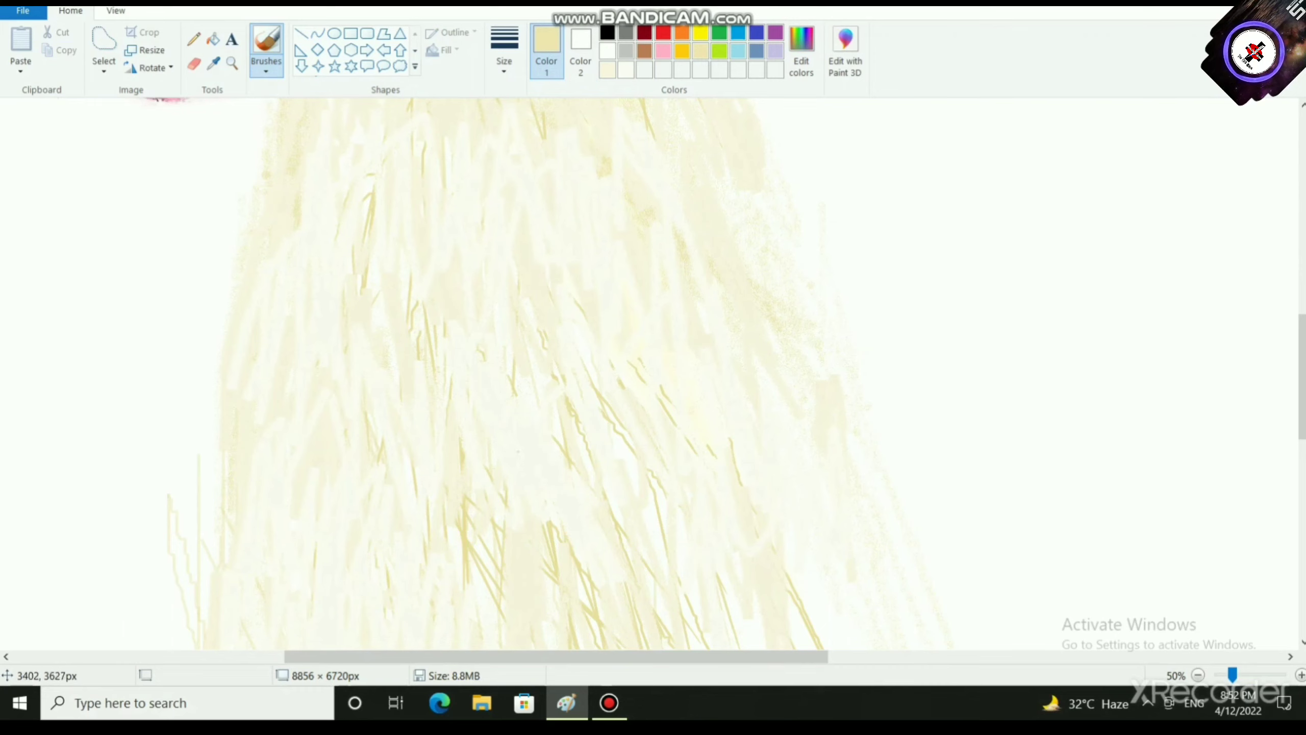
left_click_drag(473, 229, 517, 453)
left_click_drag(530, 227, 548, 437)
left_click_drag(572, 213, 591, 452)
left_click_drag(611, 230, 637, 424)
left_click_drag(601, 279, 677, 498)
left_click_drag(492, 333, 547, 529)
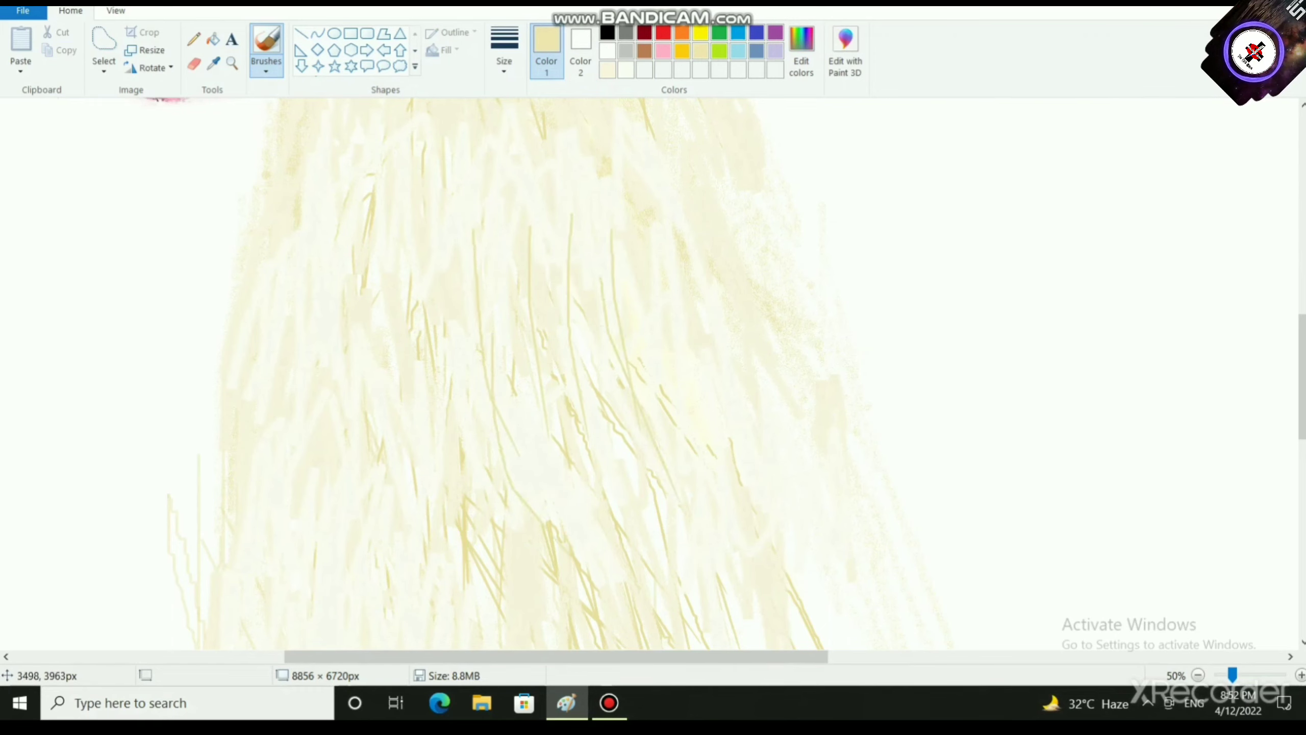
left_click_drag(452, 227, 552, 565)
mouse_move(520, 271)
left_mouse_down()
mouse_move(548, 514)
mouse_move(564, 512)
left_mouse_up()
Step: Add more thin khaki feather lines toward the back edge and upper part of the neck
left_click_drag(652, 316, 776, 553)
left_click_drag(651, 249, 719, 522)
left_click_drag(661, 344, 700, 487)
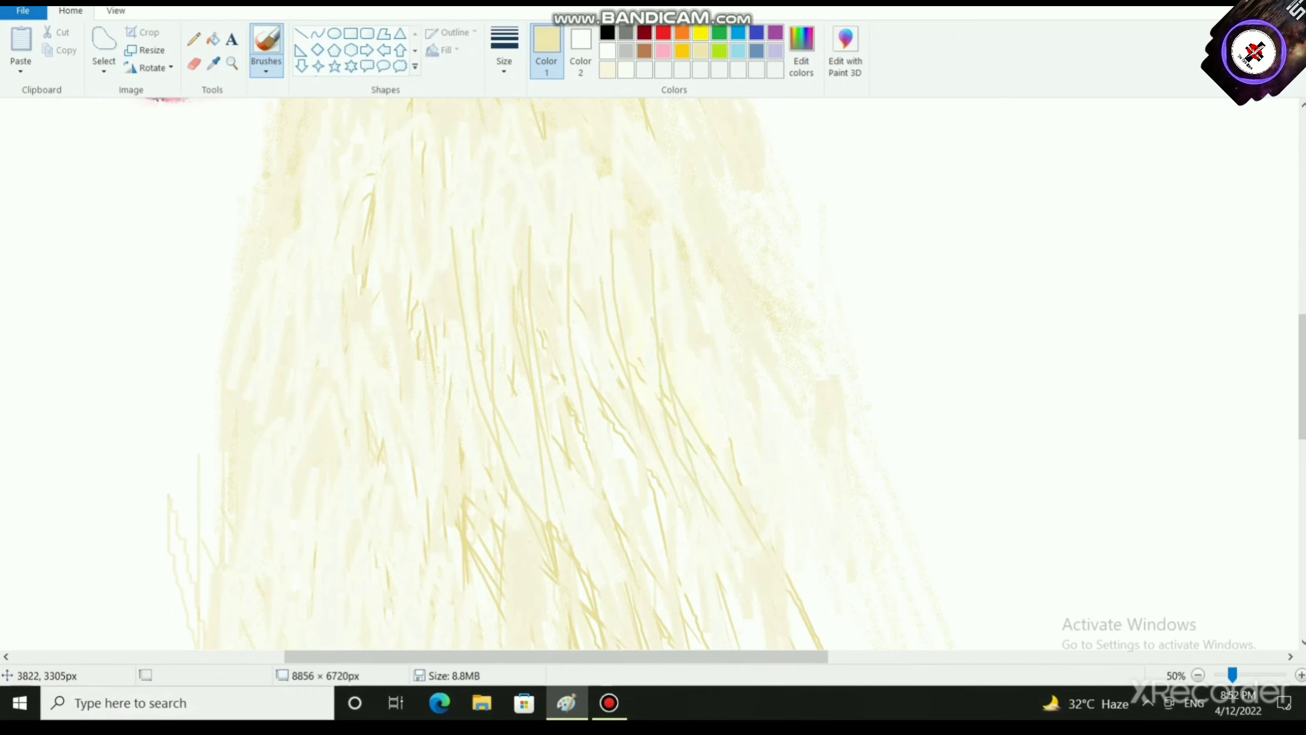
left_click_drag(655, 251, 663, 339)
left_click_drag(677, 263, 712, 495)
left_click_drag(681, 190, 730, 455)
mouse_move(745, 217)
left_mouse_down()
mouse_move(769, 416)
mouse_move(781, 375)
left_mouse_up()
left_click_drag(651, 216, 737, 413)
mouse_move(612, 163)
left_mouse_down()
mouse_move(659, 251)
mouse_move(632, 217)
left_mouse_up()
left_click_drag(652, 203, 685, 232)
left_click_drag(650, 166, 716, 228)
scroll(556, 586, "down", 2)
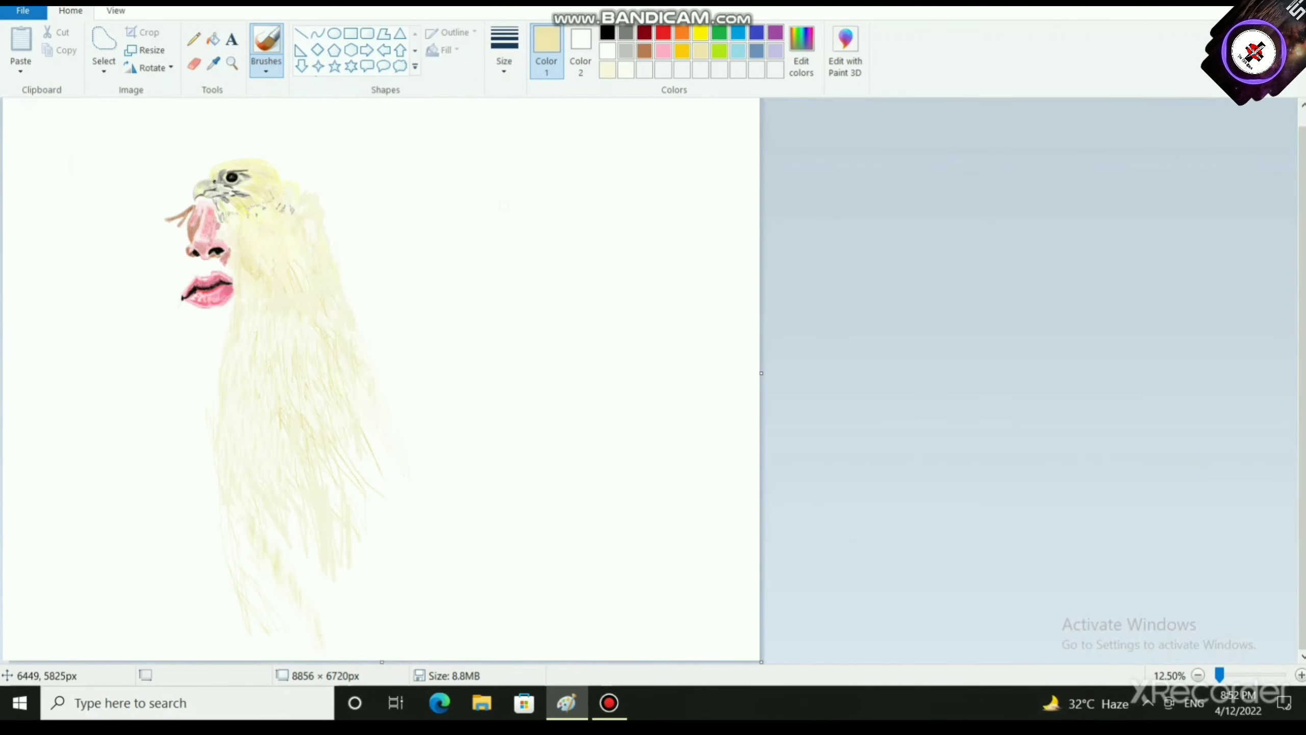
scroll(1003, 308, "up", 1, "ctrl")
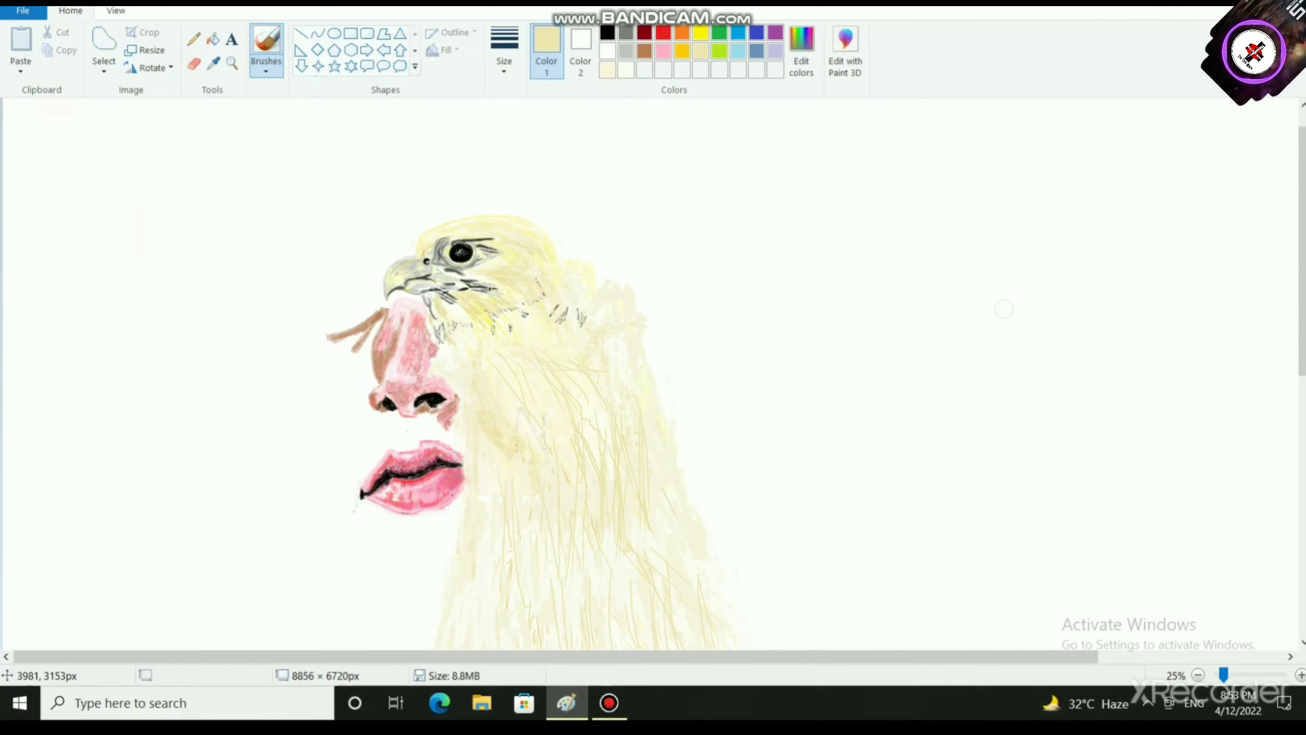
scroll(672, 447, "down", 1)
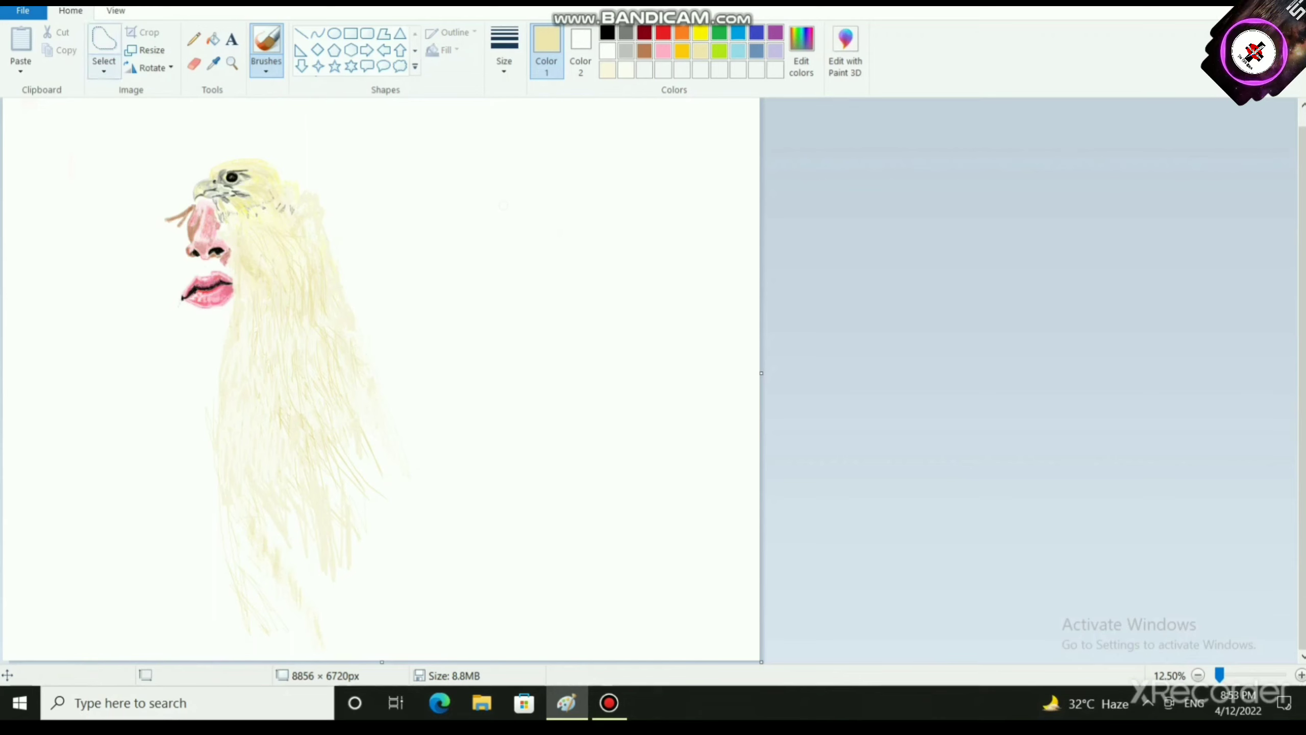
Step: Select the whole figure with a rectangular selection, narrow it to 3072 × 4704 px and move it toward the canvas centre
left_click(104, 71)
left_click(149, 109)
mouse_move(128, 121)
left_mouse_down()
mouse_move(163, 213)
mouse_move(448, 630)
mouse_move(451, 660)
mouse_move(414, 524)
left_mouse_up()
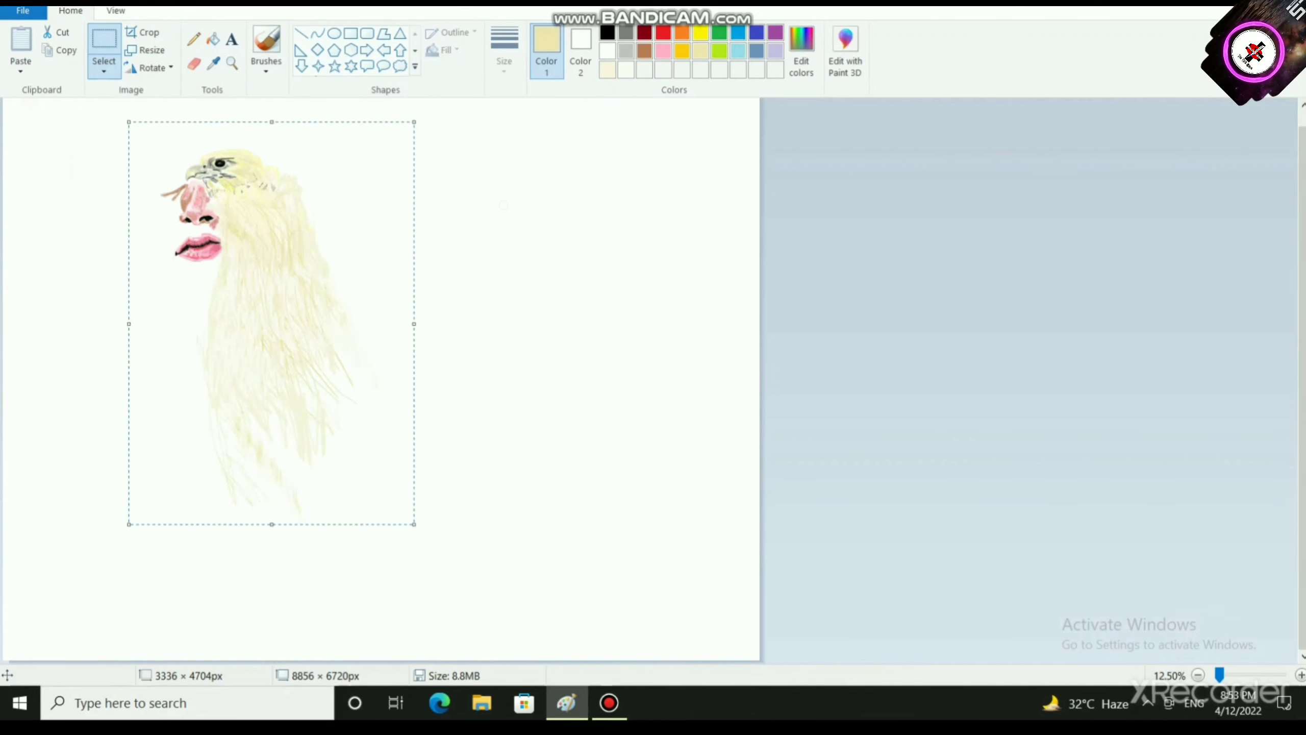
mouse_move(414, 324)
left_mouse_down()
mouse_move(370, 333)
mouse_move(398, 338)
left_mouse_up()
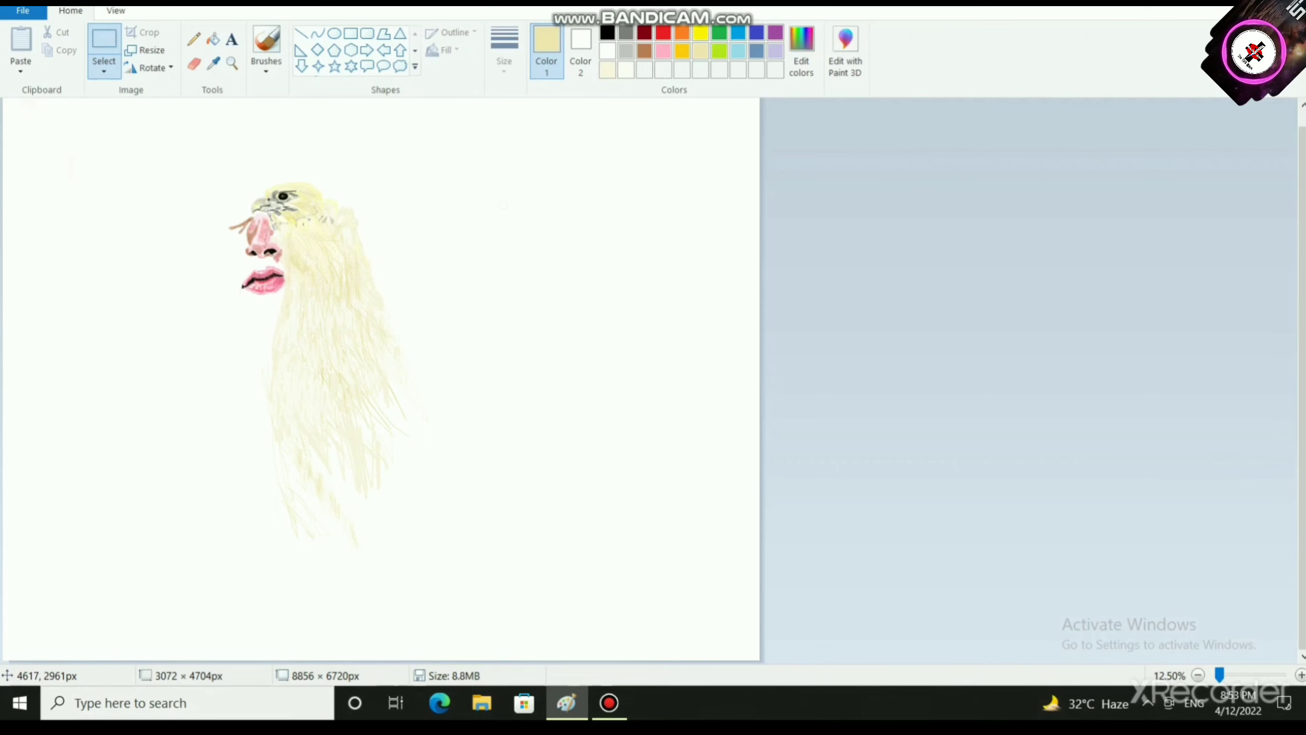
left_click_drag(299, 290, 316, 291)
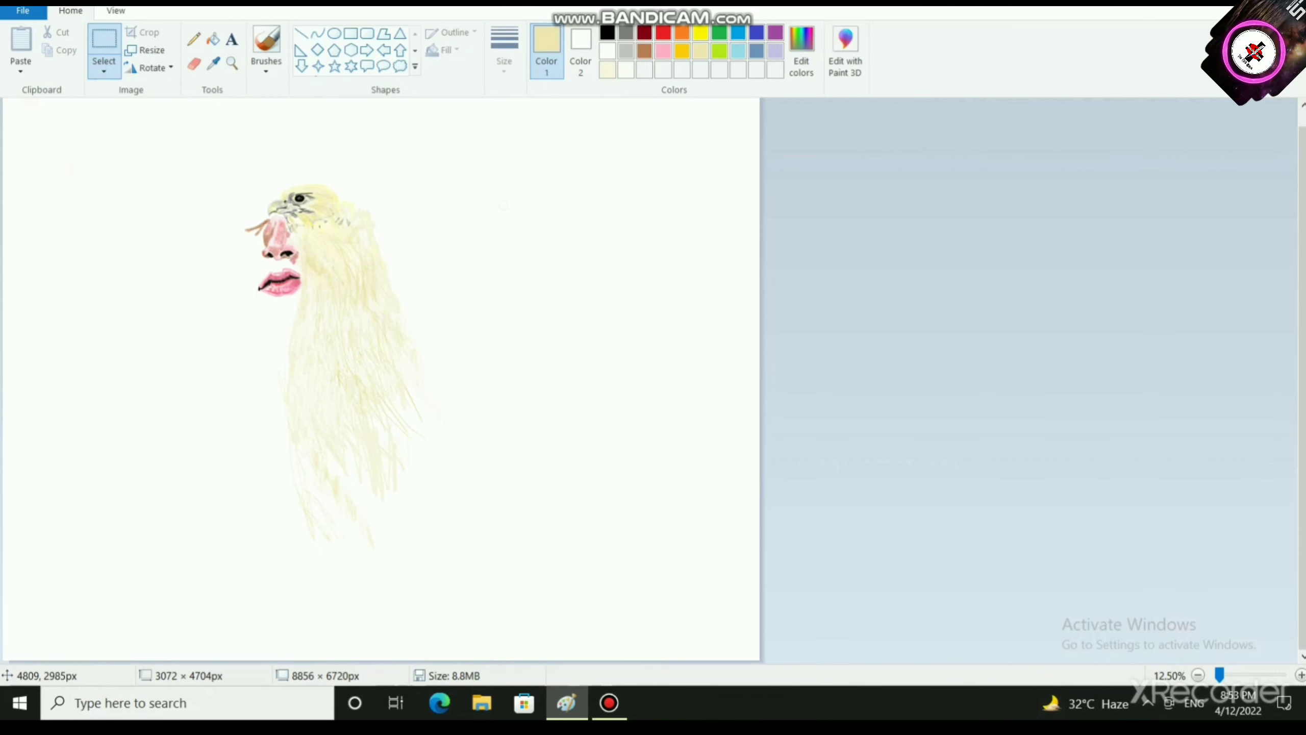
left_click_drag(414, 341, 414, 342)
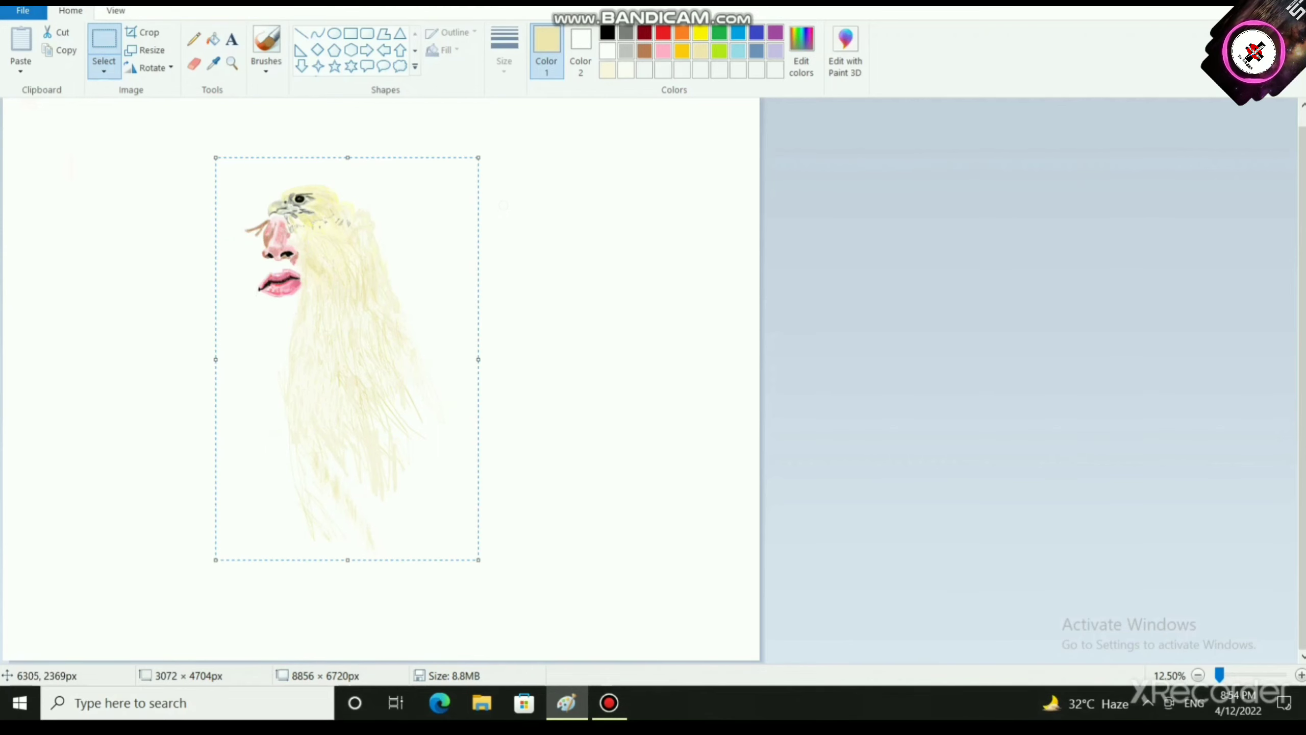
left_click(545, 296)
Step: Outline the upper curve of the eagle's beak in dark grey, from the forehead down to the hooked tip
scroll(324, 523, "up", 1)
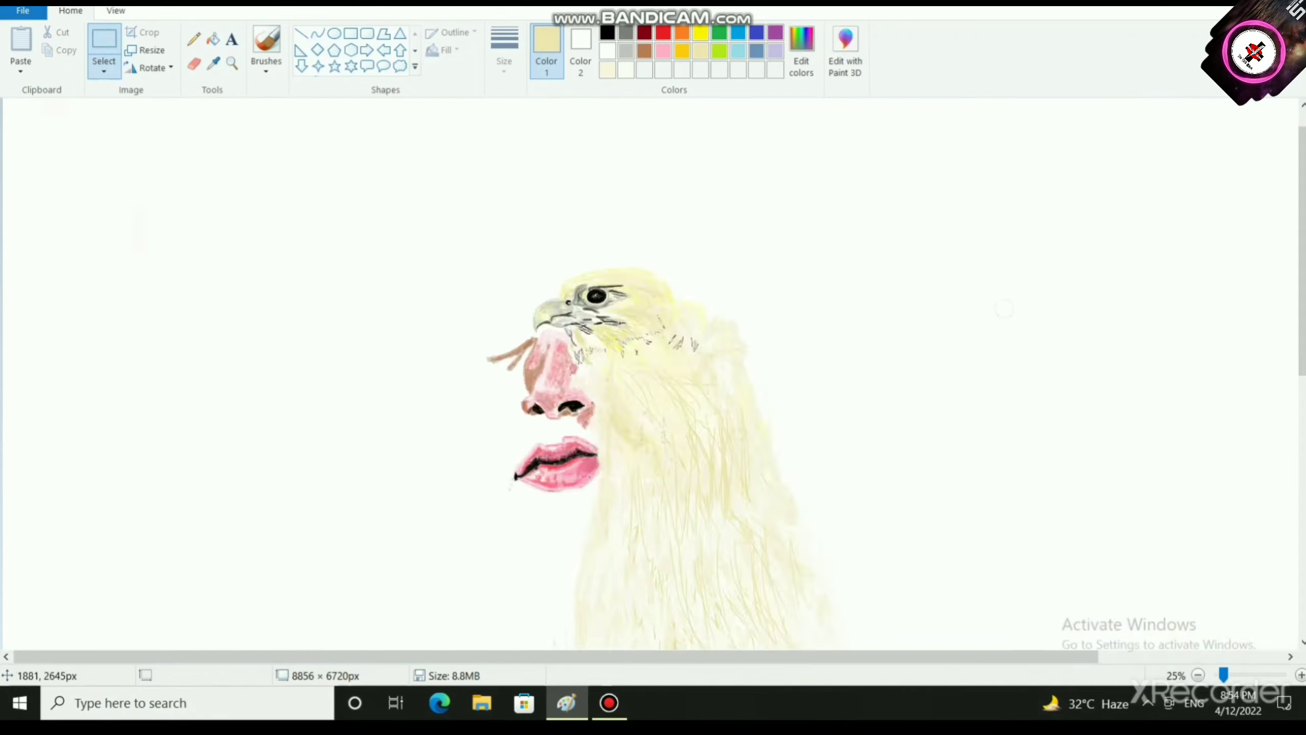
scroll(323, 548, "up", 3)
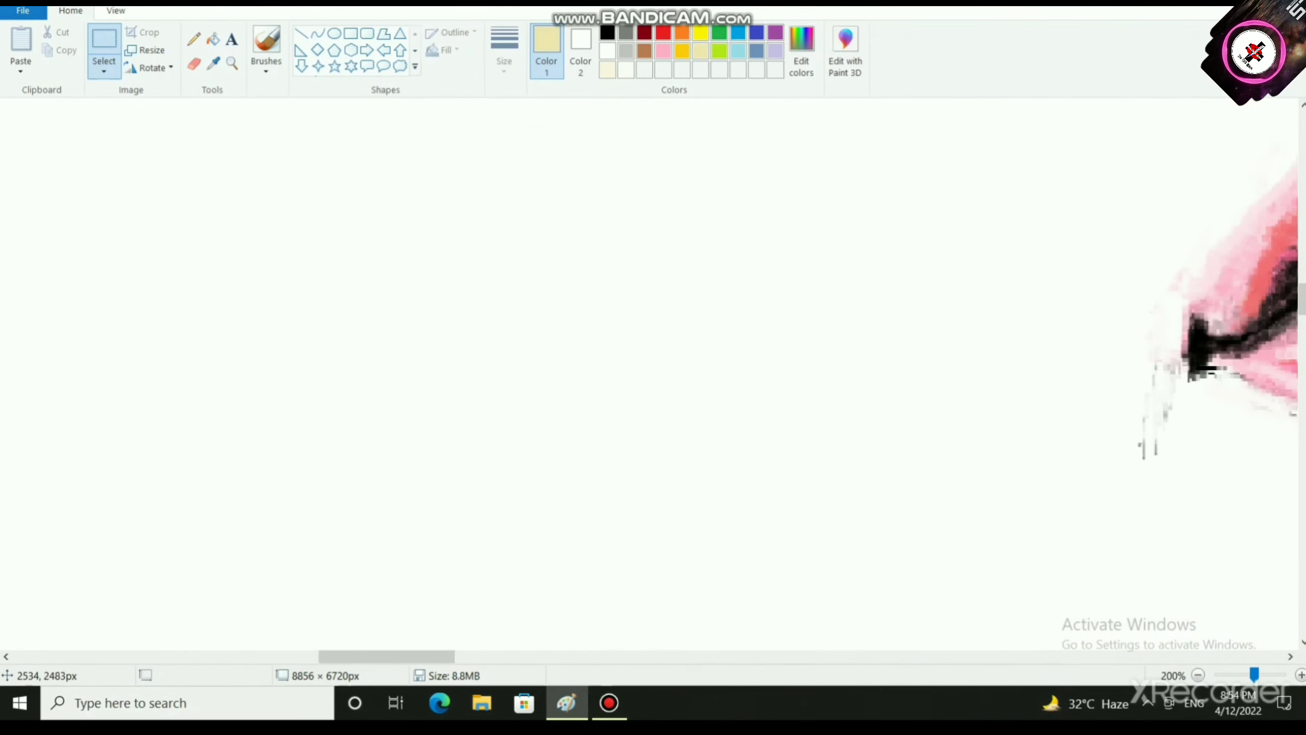
left_click_drag(411, 657, 585, 657)
scroll(463, 464, "up", 5)
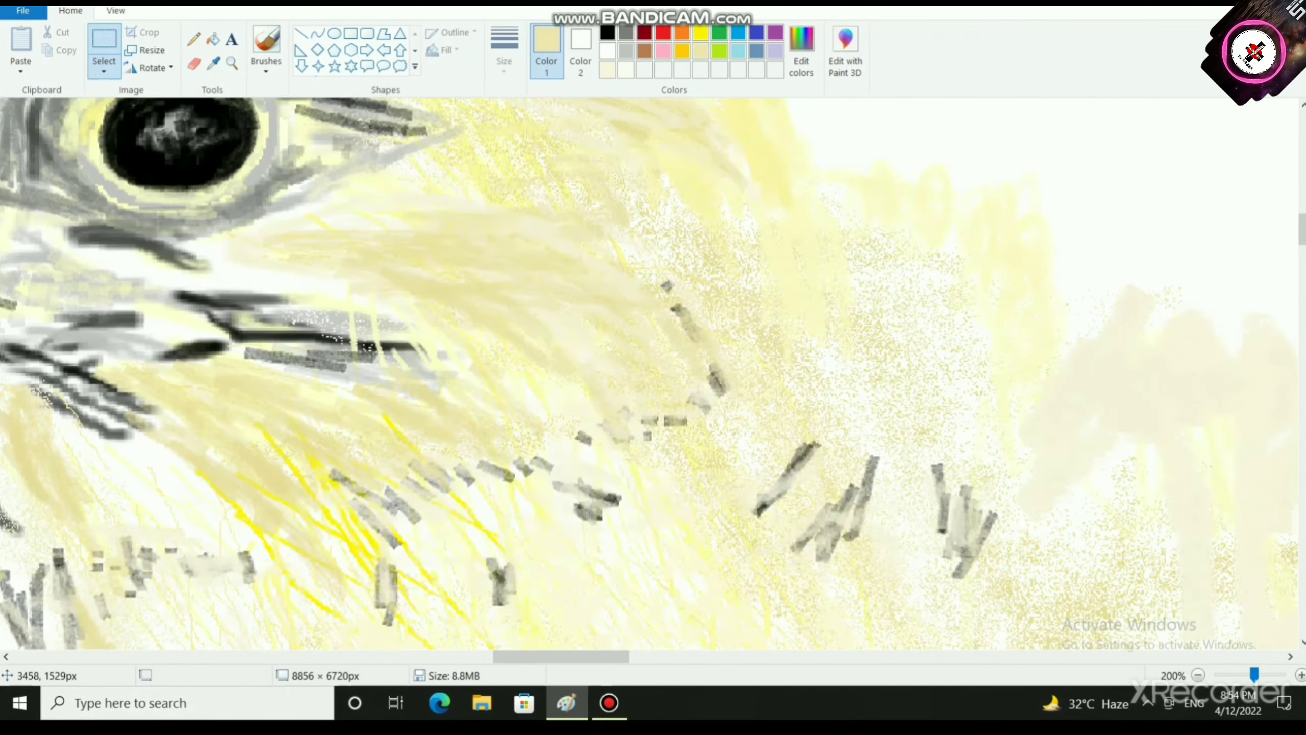
scroll(650, 373, "left", 8)
scroll(650, 373, "down", 3)
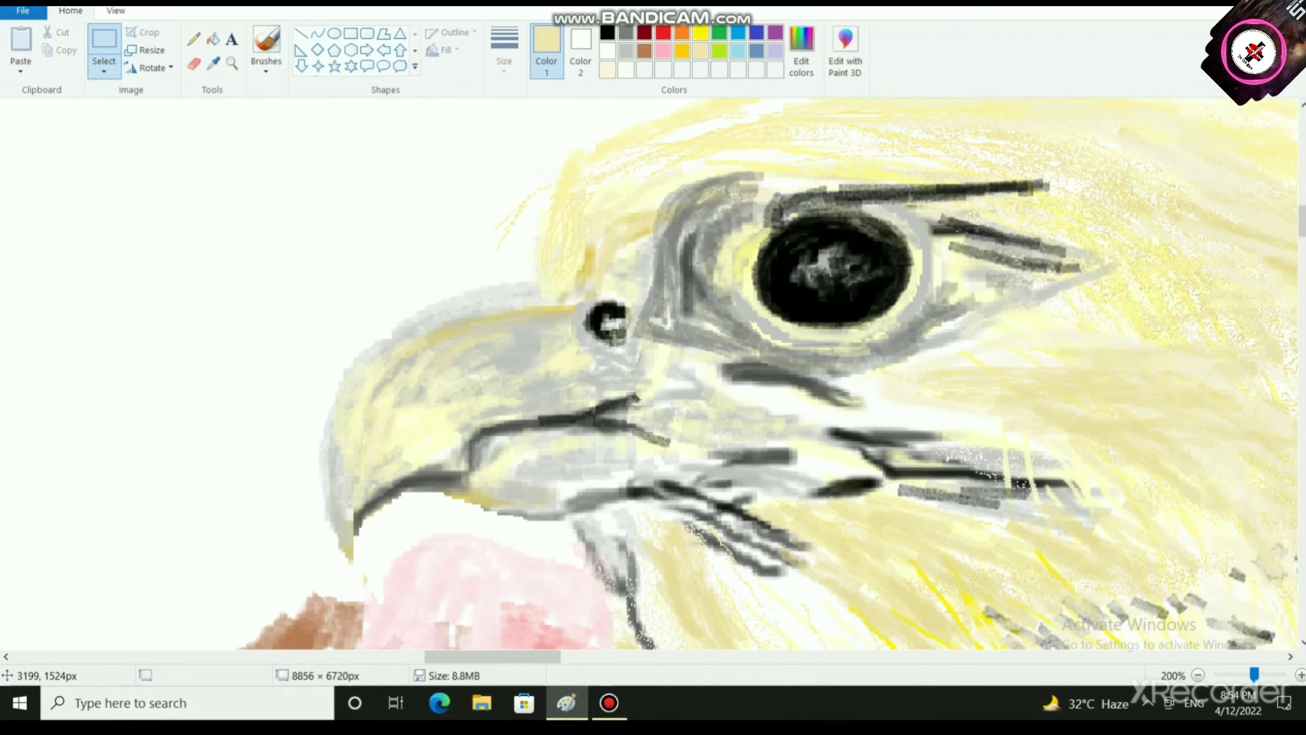
left_click(625, 33)
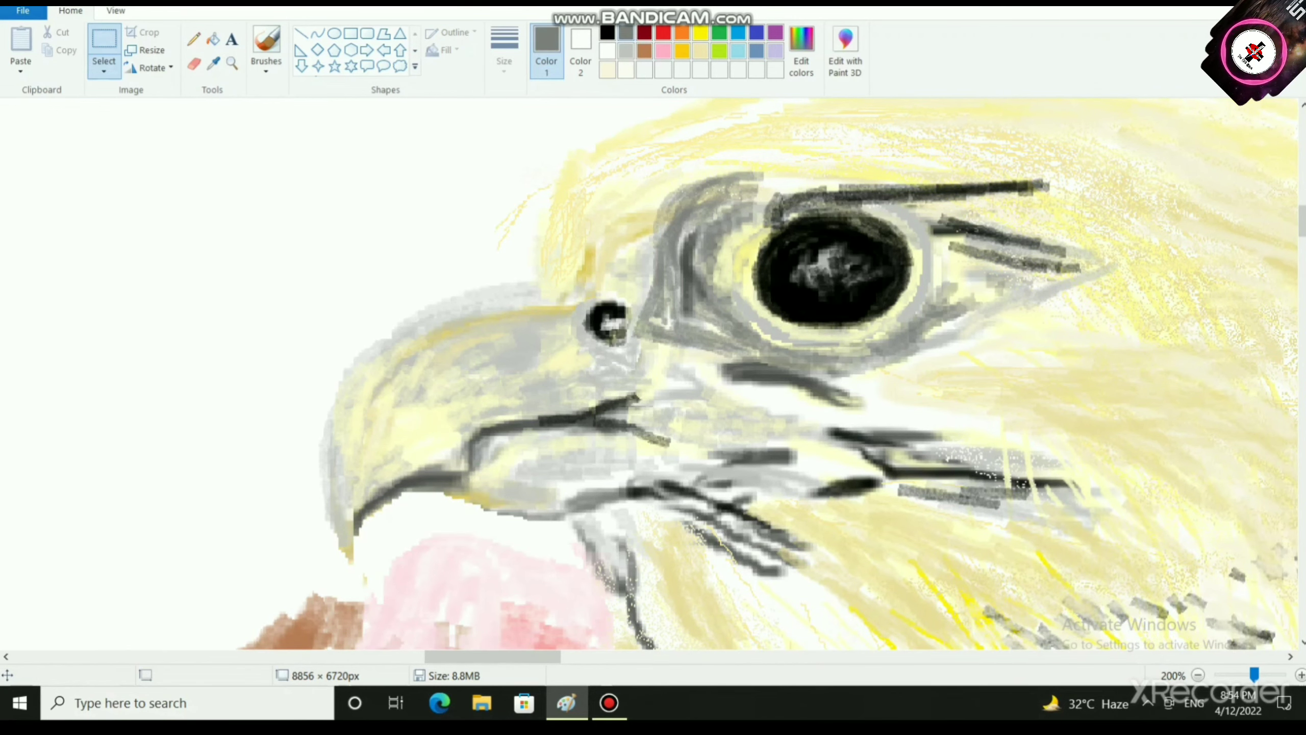
left_click(266, 69)
left_click(371, 129)
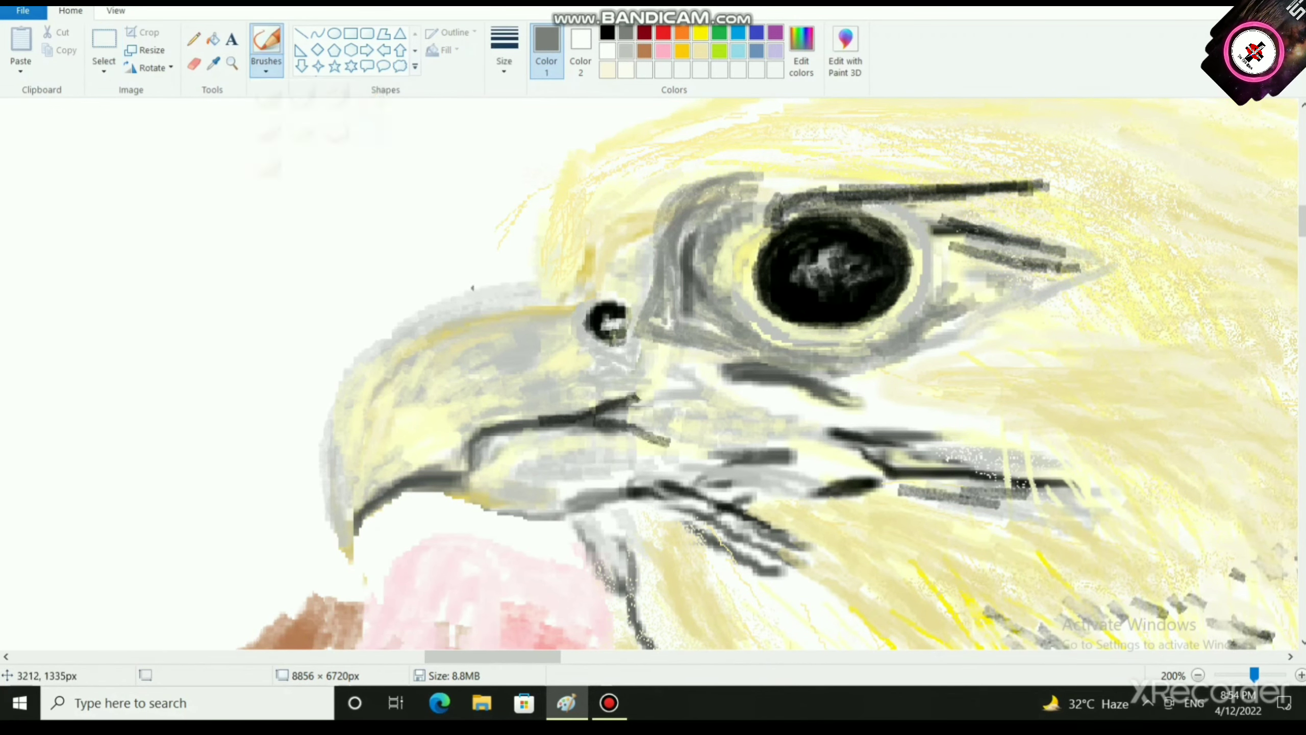
left_click(504, 51)
left_click(557, 272)
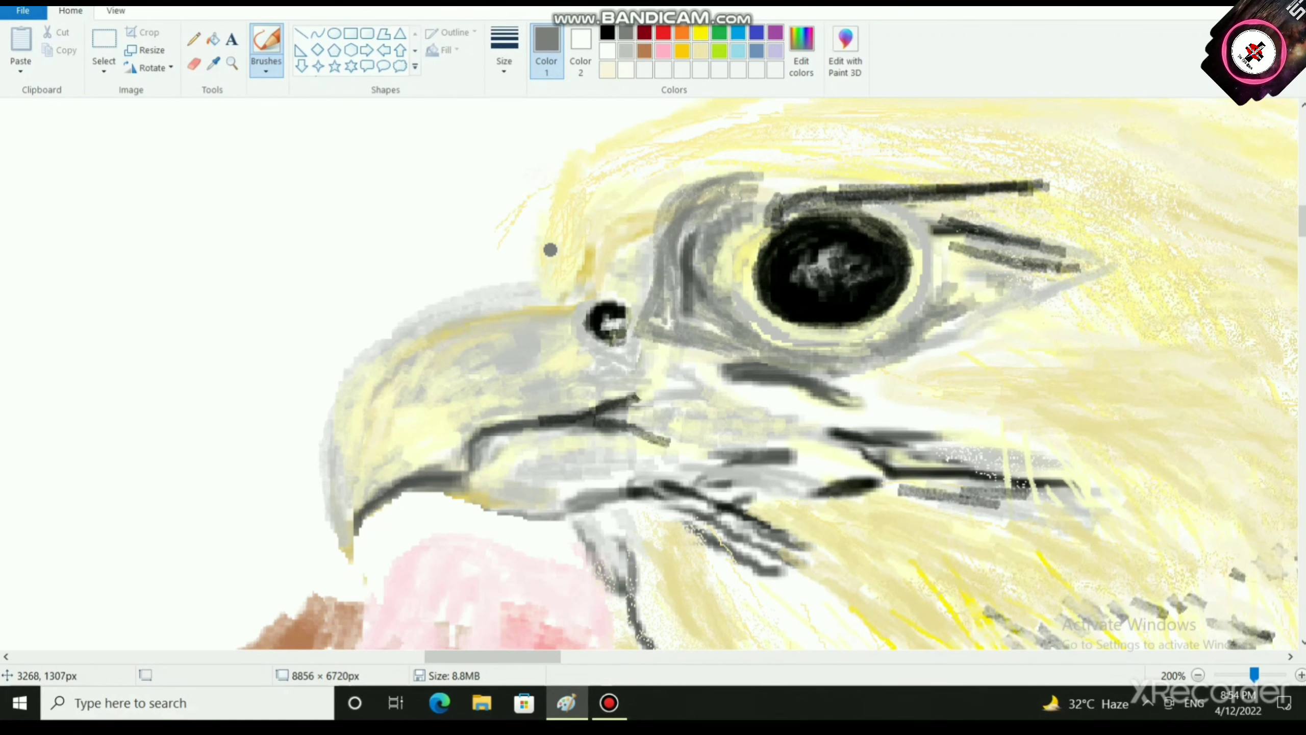
mouse_move(549, 250)
left_mouse_down()
mouse_move(534, 286)
mouse_move(541, 274)
mouse_move(441, 307)
mouse_move(364, 360)
left_mouse_up()
mouse_move(516, 286)
left_mouse_down()
mouse_move(392, 330)
mouse_move(343, 384)
mouse_move(333, 455)
left_mouse_up()
left_click_drag(354, 373, 333, 507)
mouse_move(360, 375)
left_mouse_down()
mouse_move(334, 410)
mouse_move(327, 481)
mouse_move(344, 546)
left_mouse_up()
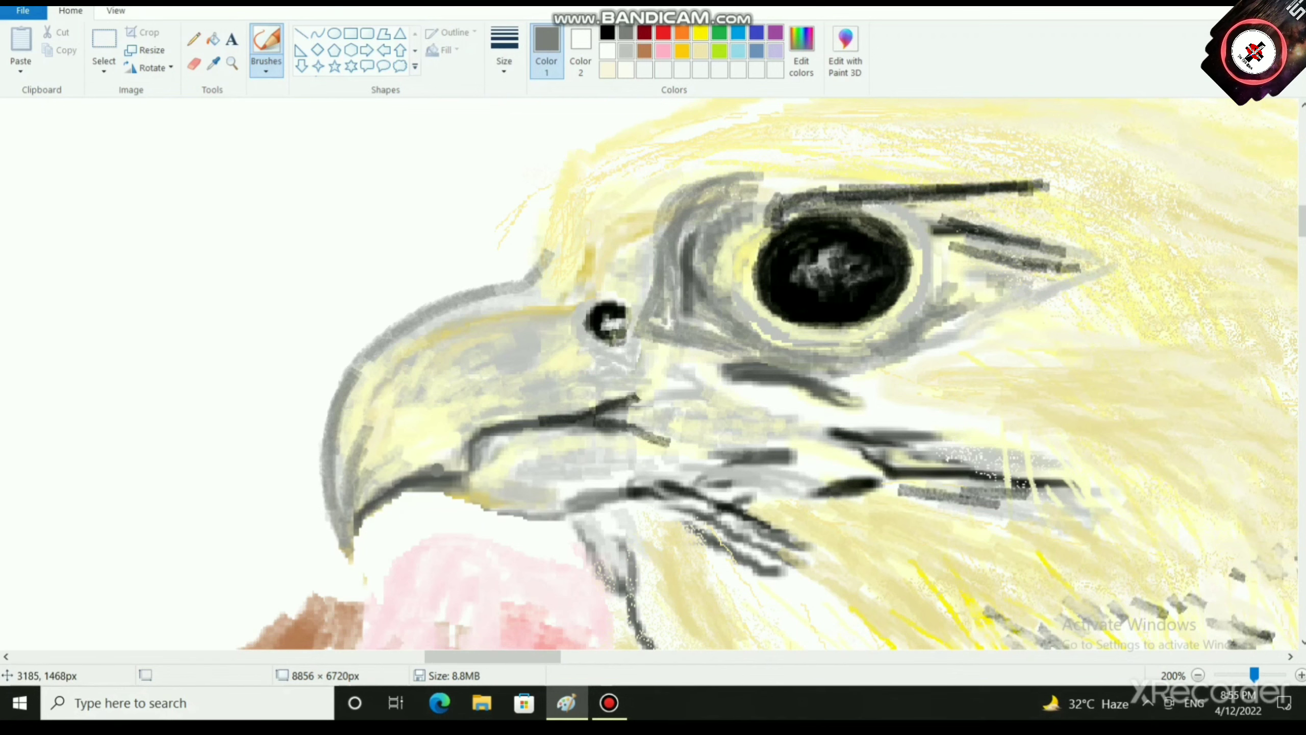
Step: Add a dark grey shading stroke inside the beak and trace the lower edge of the beak
left_click_drag(456, 466, 470, 391)
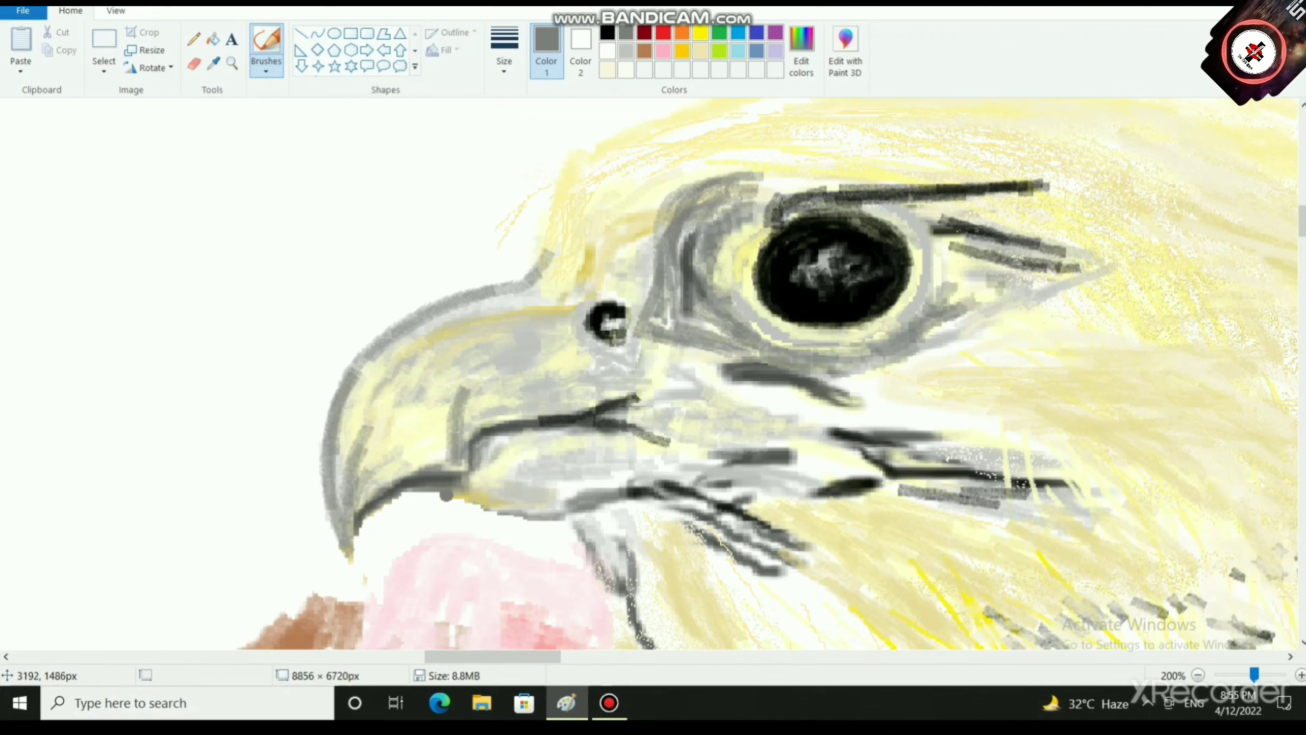
mouse_move(447, 496)
left_mouse_down()
mouse_move(416, 488)
mouse_move(430, 509)
mouse_move(419, 509)
mouse_move(562, 516)
left_mouse_up()
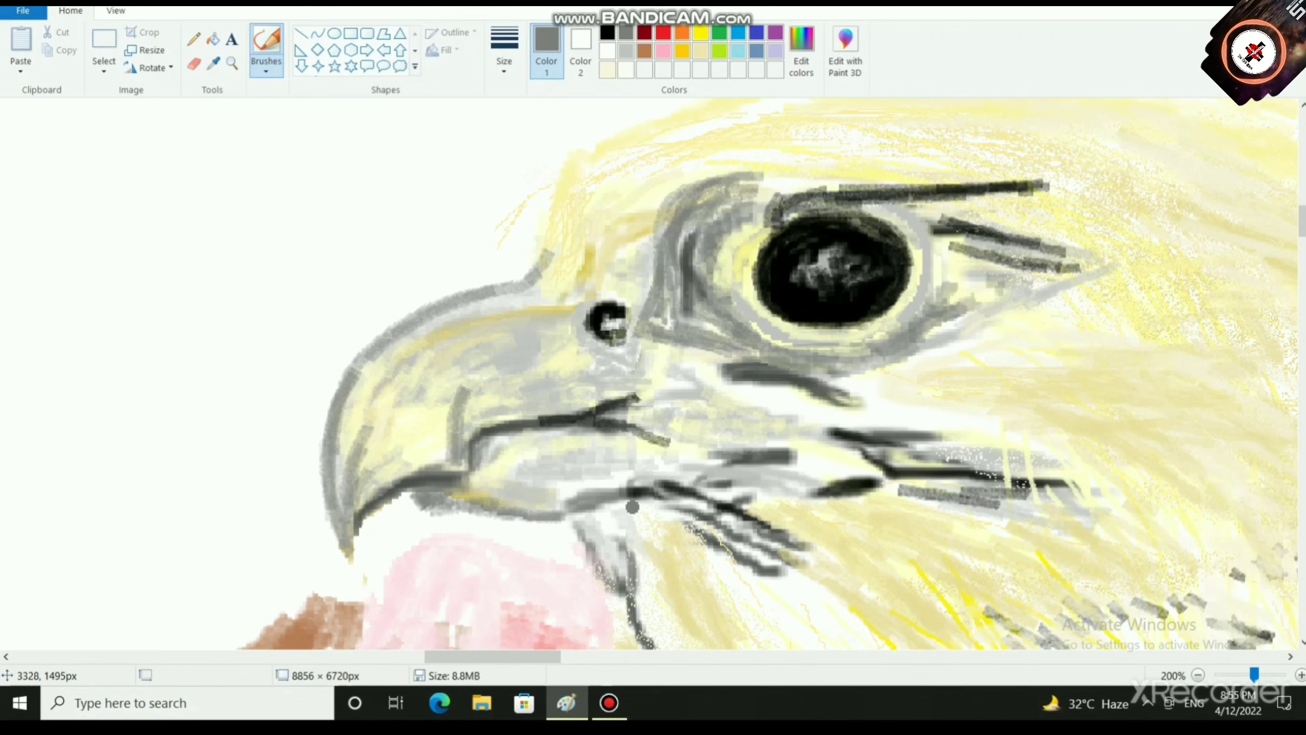
scroll(626, 506, "down", 3)
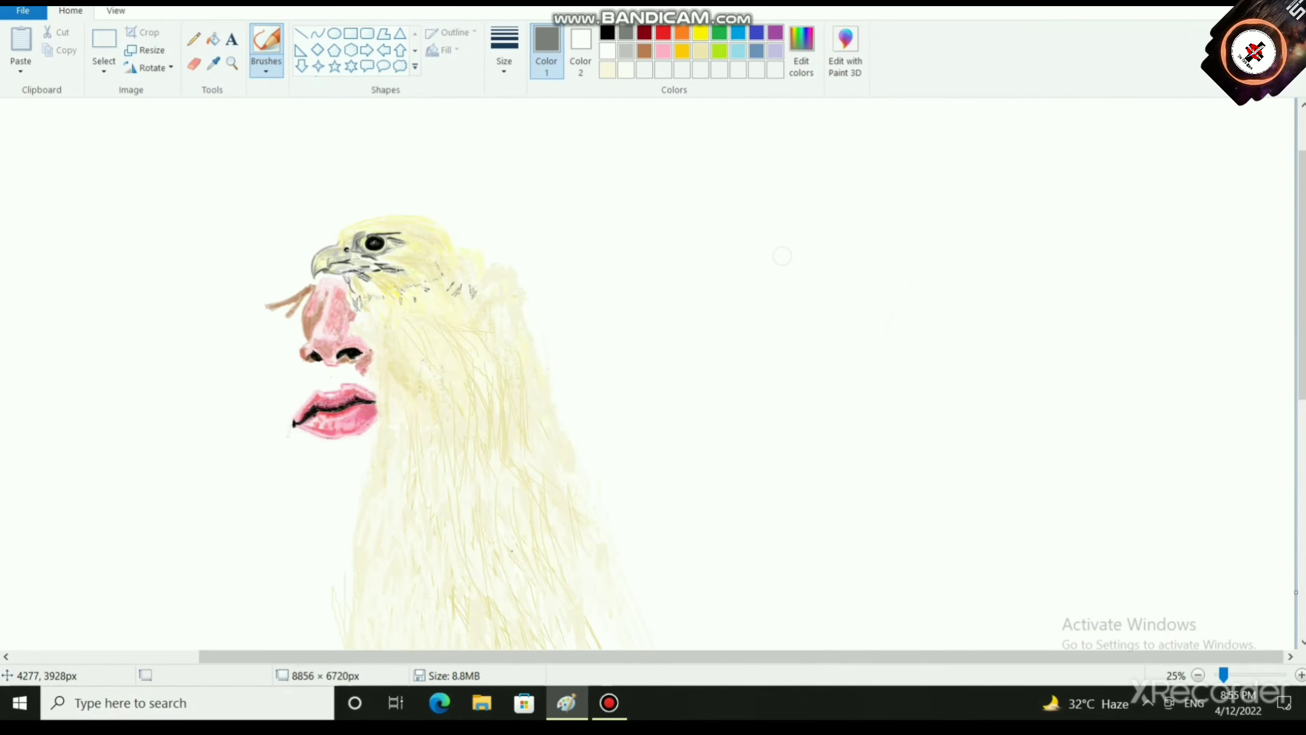